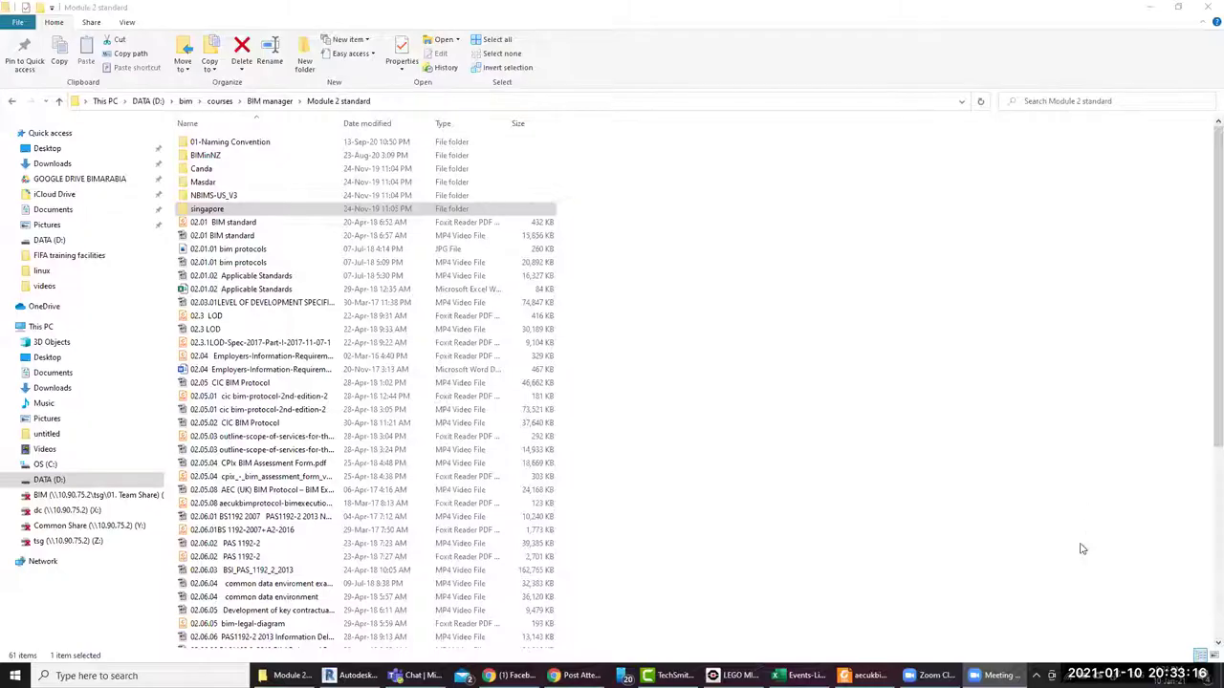
Open the singapore folder and then the BCA Singapore BIM Guide Version 1 file
double_click(388, 210)
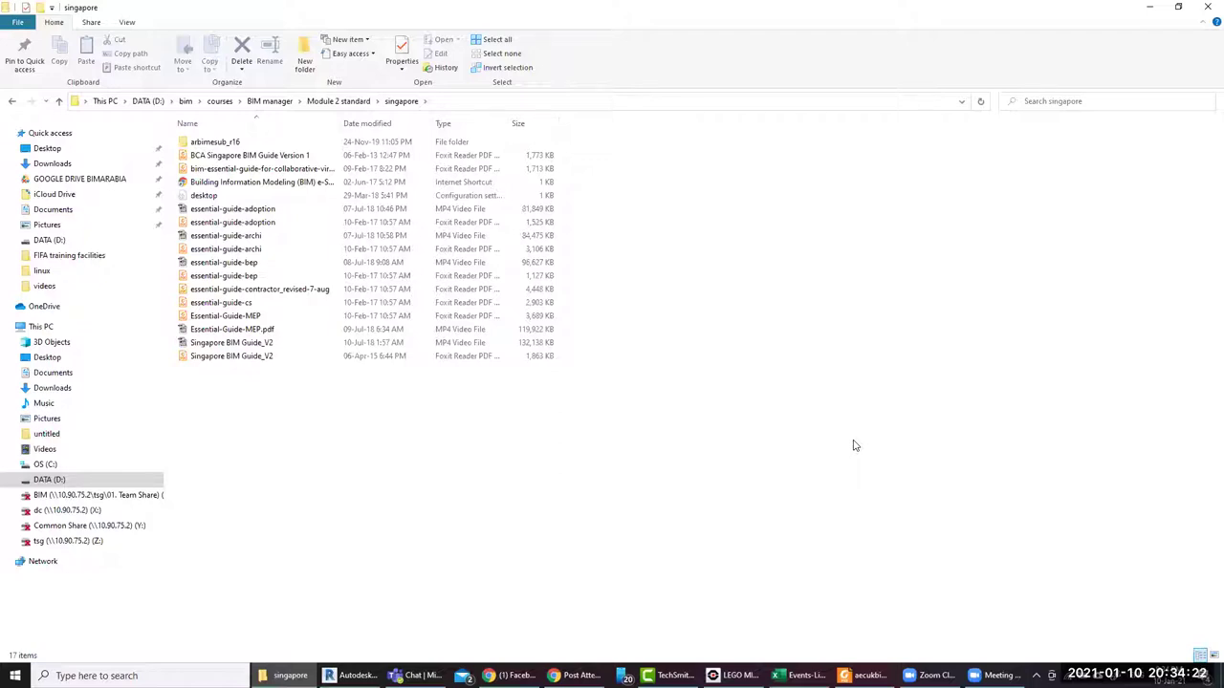
double_click(242, 156)
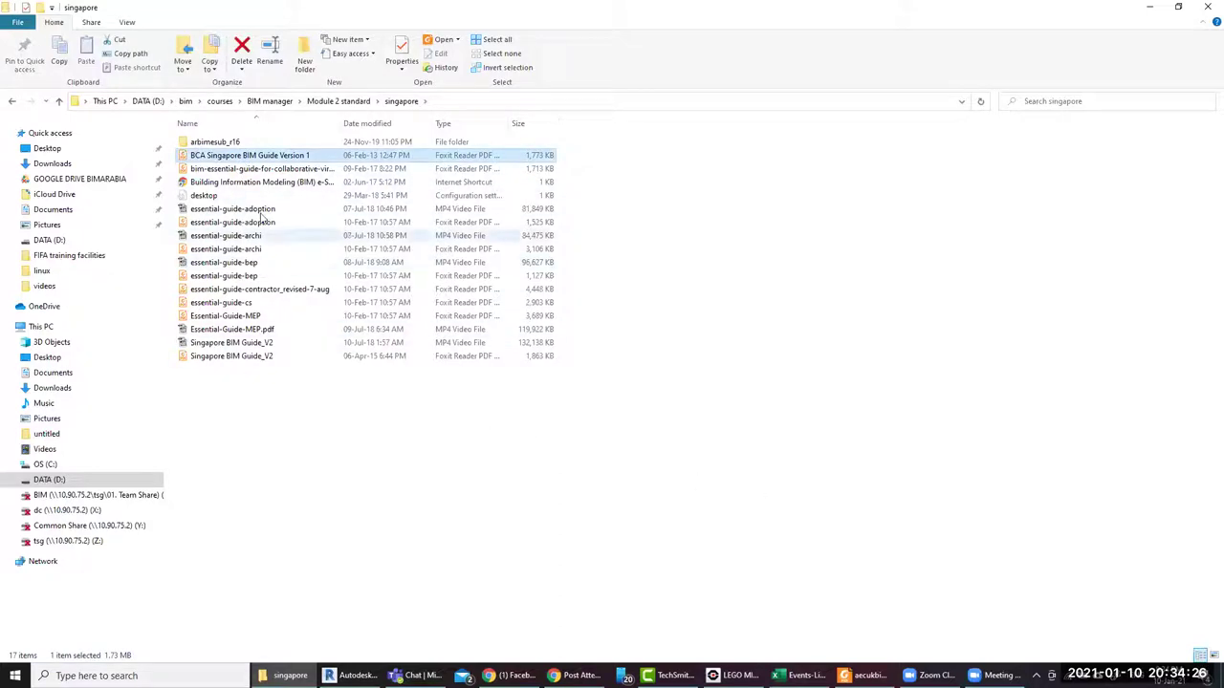
Open BCA Singapore BIM Guide Version 1.pdf and read down to section 1.1 BIM Execution Plan
double_click(287, 156)
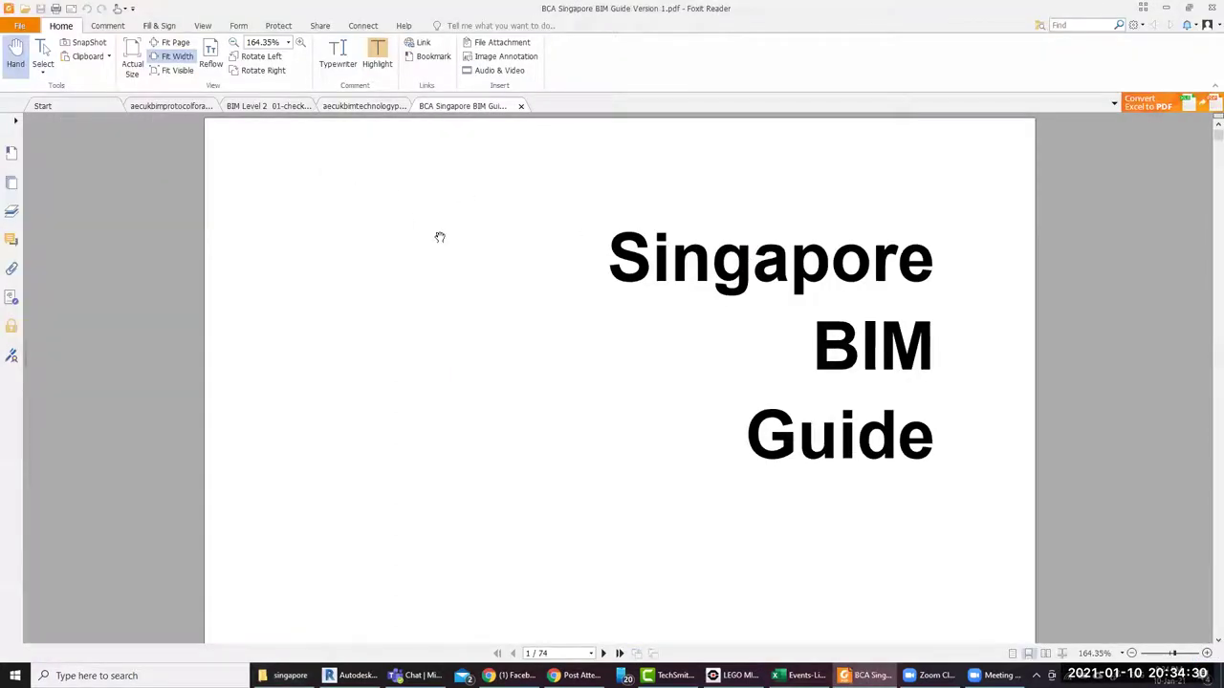
scroll(615, 373, down, 2)
scroll(616, 387, down, 3)
scroll(619, 396, down, 5)
scroll(627, 398, down, 5)
scroll(636, 397, down, 5)
scroll(638, 397, down, 5)
scroll(636, 400, down, 2)
scroll(637, 401, down, 5)
scroll(638, 402, down, 5)
scroll(639, 405, down, 5)
scroll(639, 405, down, 5)
scroll(638, 405, down, 5)
scroll(637, 404, down, 5)
scroll(645, 400, down, 5)
scroll(648, 398, down, 5)
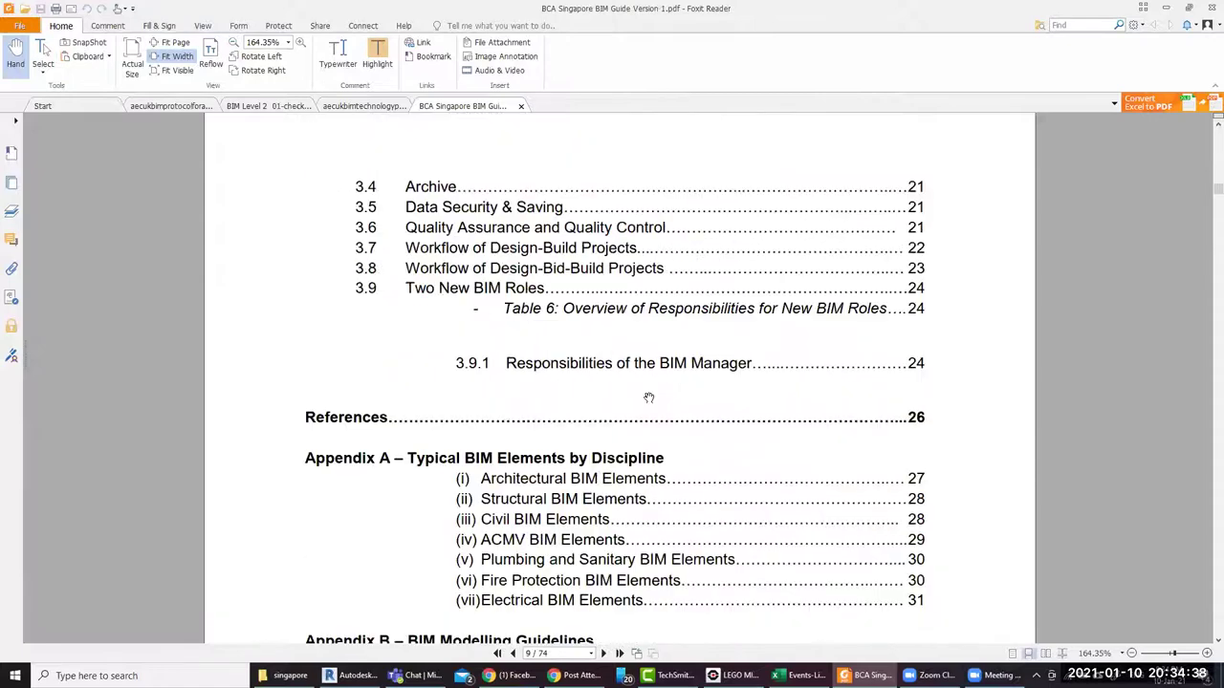
scroll(648, 398, down, 5)
scroll(648, 397, down, 5)
scroll(648, 398, down, 3)
scroll(648, 398, up, 5)
scroll(648, 397, up, 5)
scroll(648, 398, down, 5)
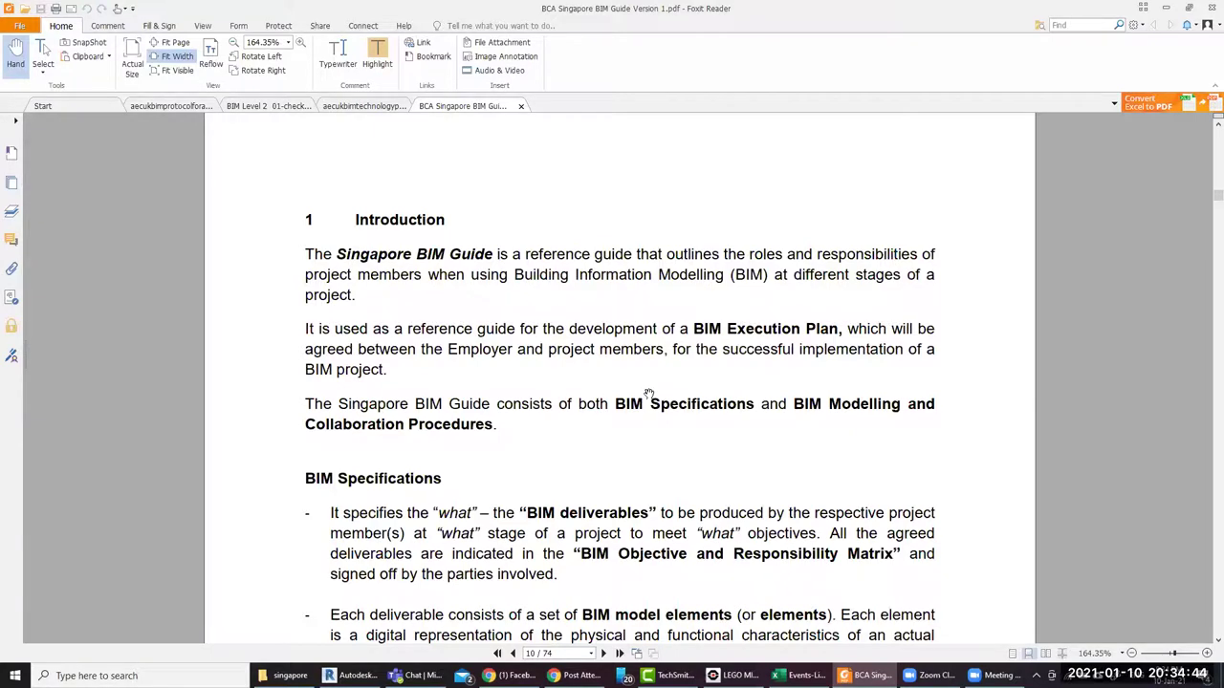
scroll(648, 397, down, 3)
scroll(649, 391, down, 2)
scroll(648, 391, up, 1)
scroll(647, 394, down, 4)
scroll(648, 392, down, 7)
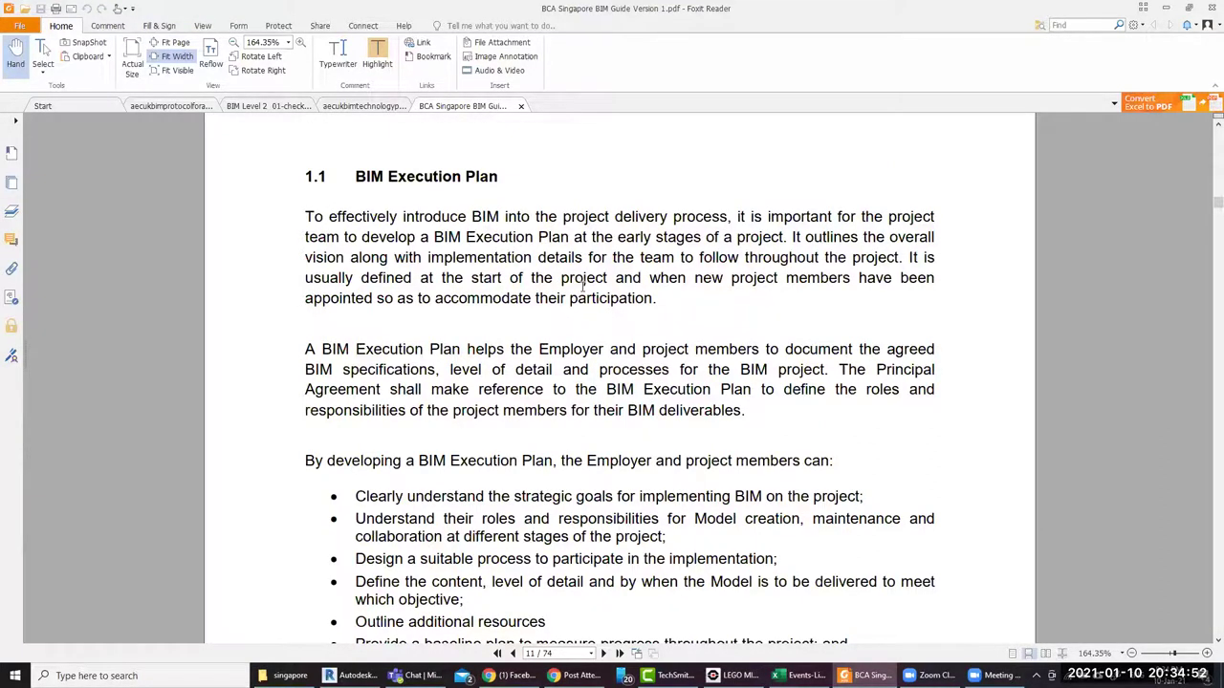
scroll(573, 283, down, 2)
scroll(581, 289, down, 1)
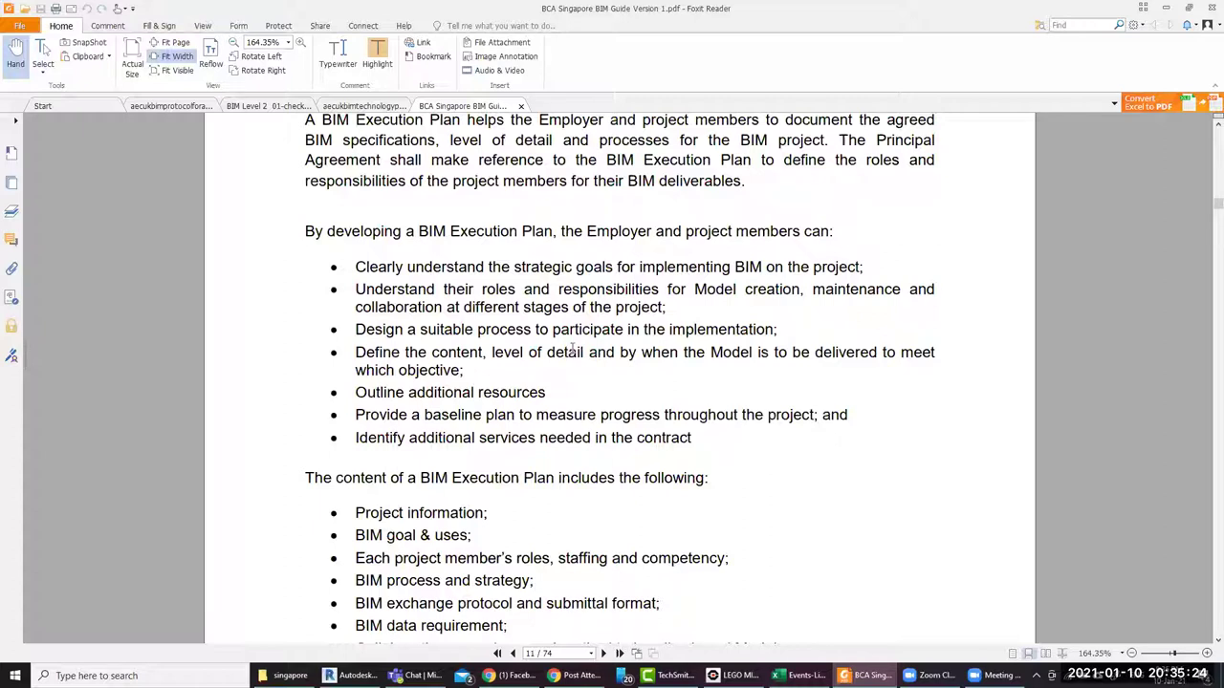
scroll(568, 352, down, 2)
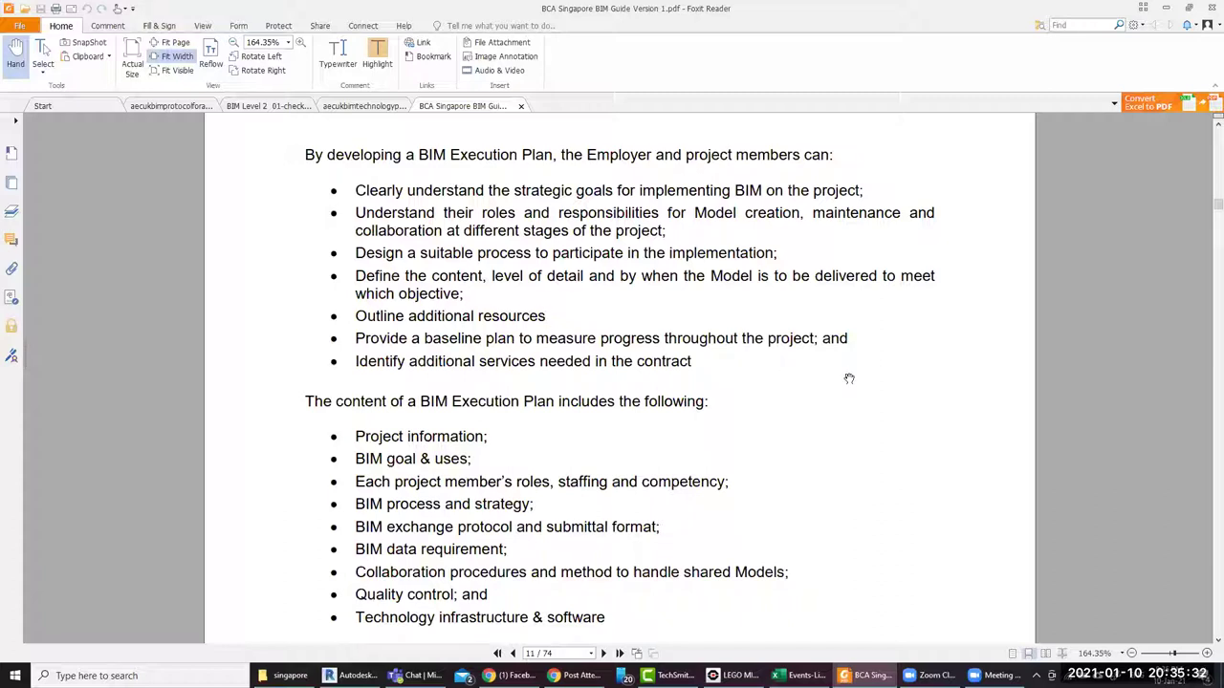
scroll(849, 379, down, 1)
scroll(848, 378, down, 2)
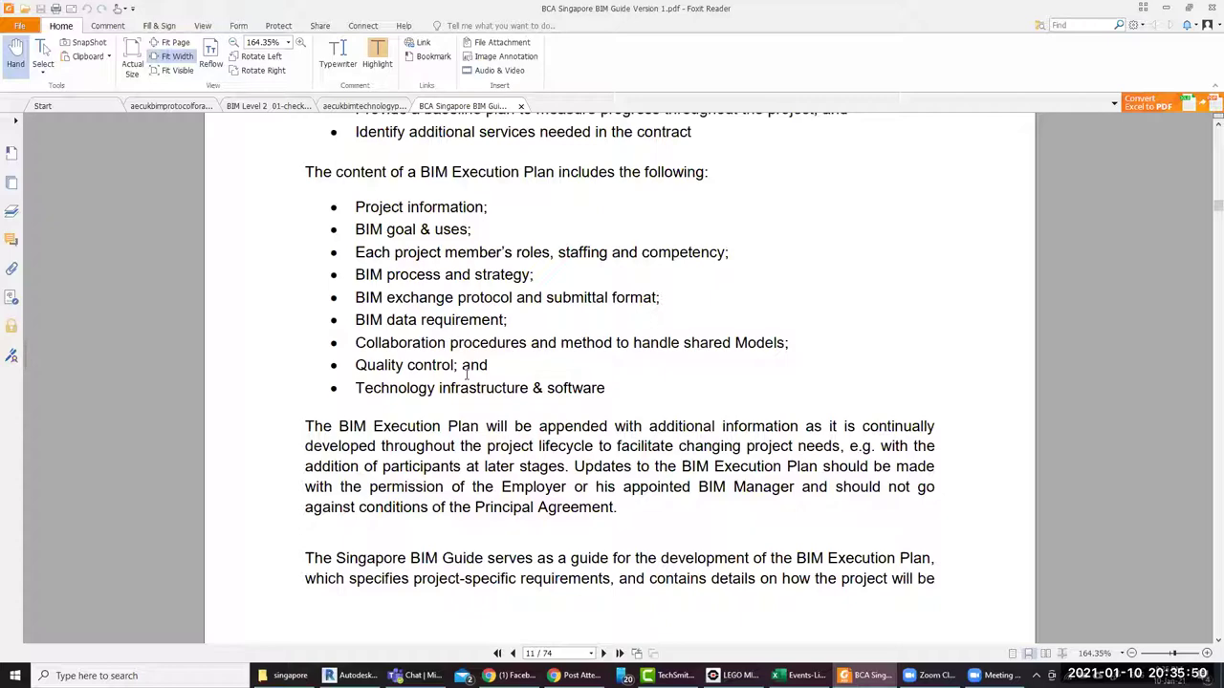
scroll(538, 382, down, 5)
Read the definitions on pages 12–13, from BIM and BEP down to RFI and the 2. BIM Specifications heading
scroll(533, 382, down, 3)
scroll(526, 382, down, 1)
scroll(524, 384, down, 4)
scroll(522, 385, up, 2)
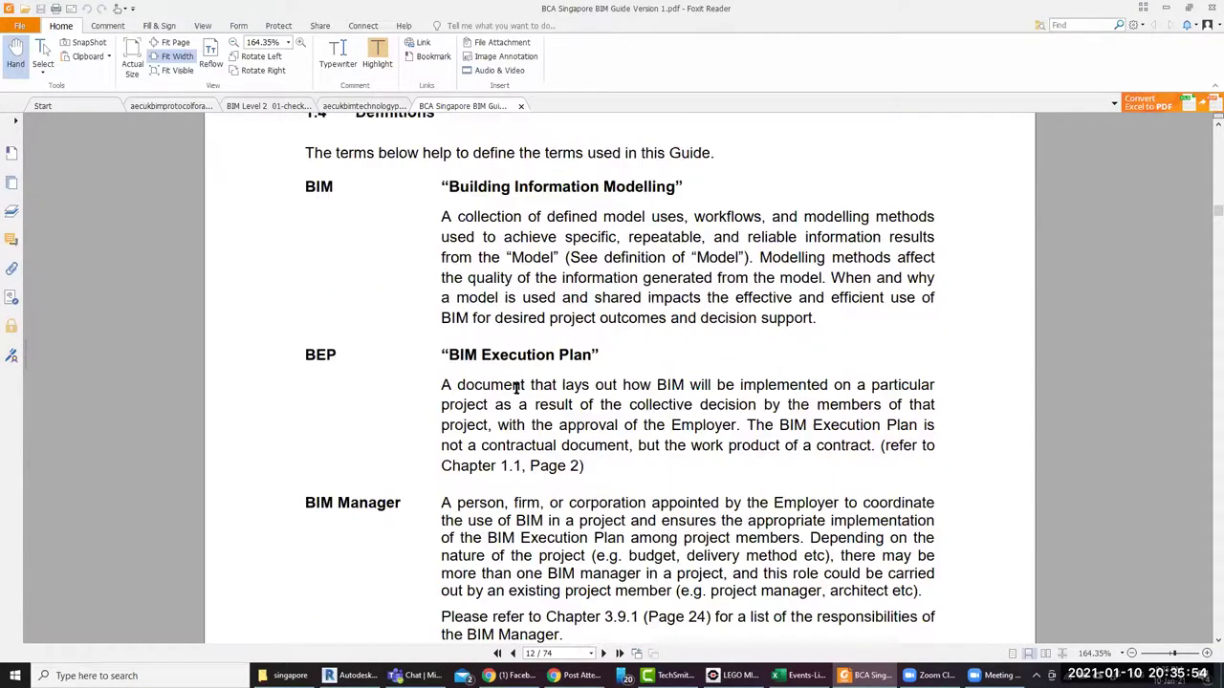
scroll(522, 385, up, 1)
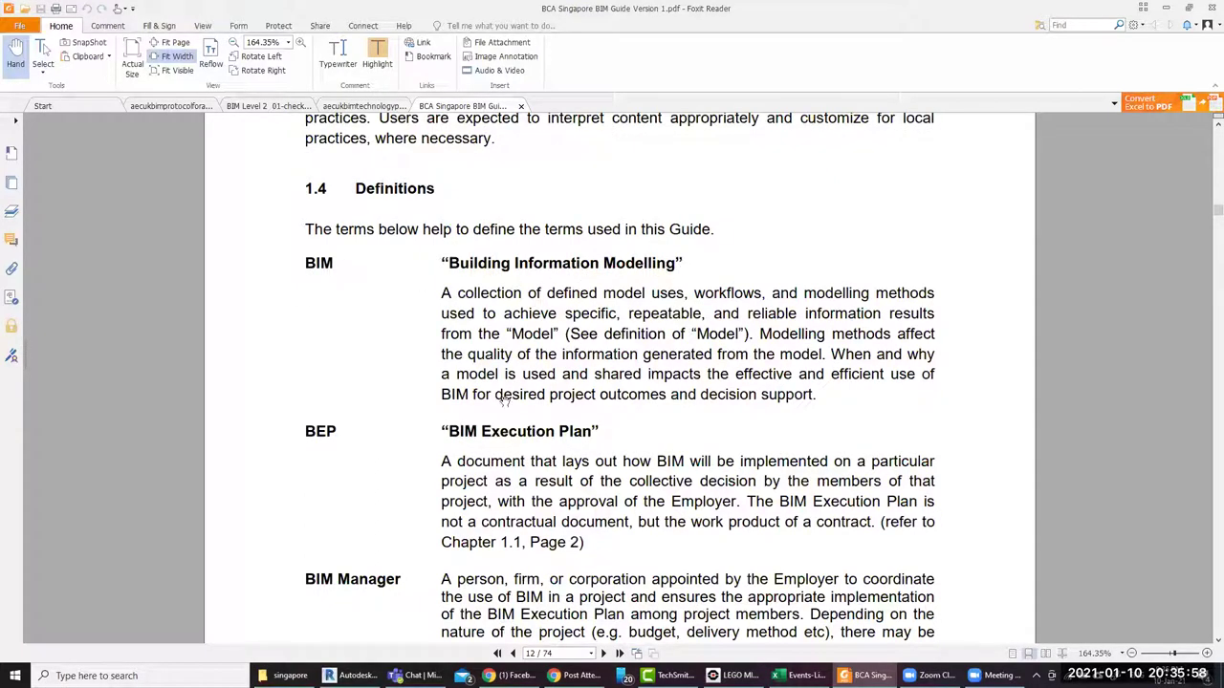
scroll(481, 461, down, 3)
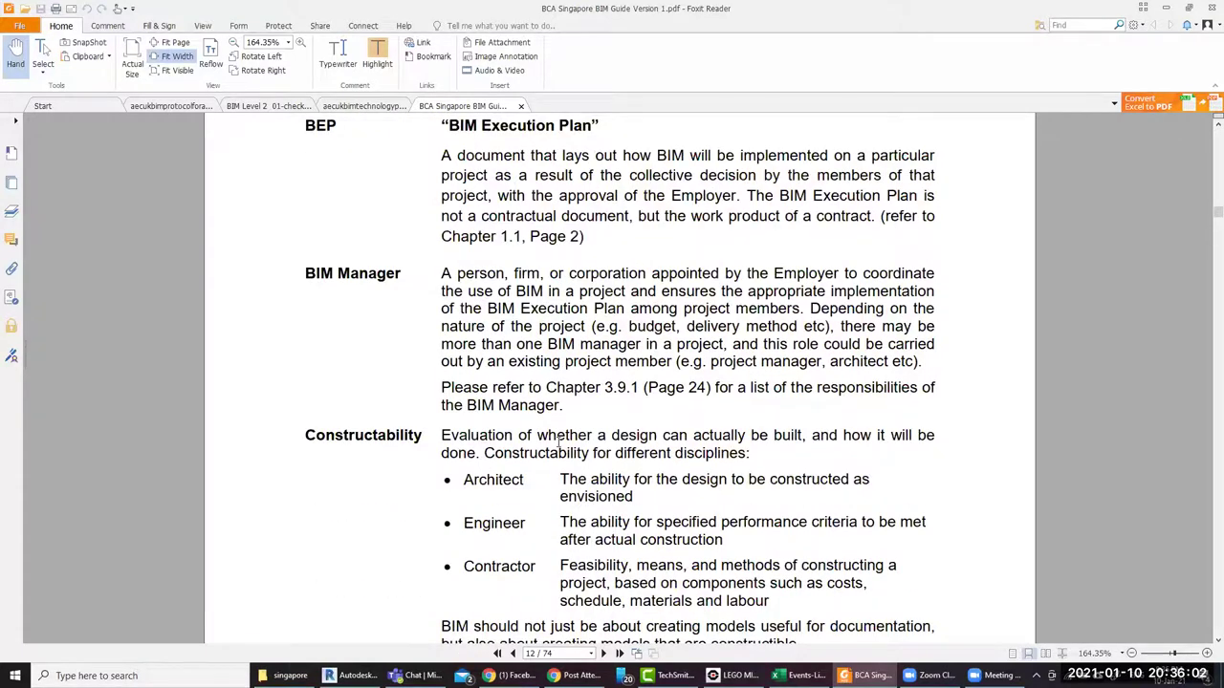
scroll(492, 427, down, 2)
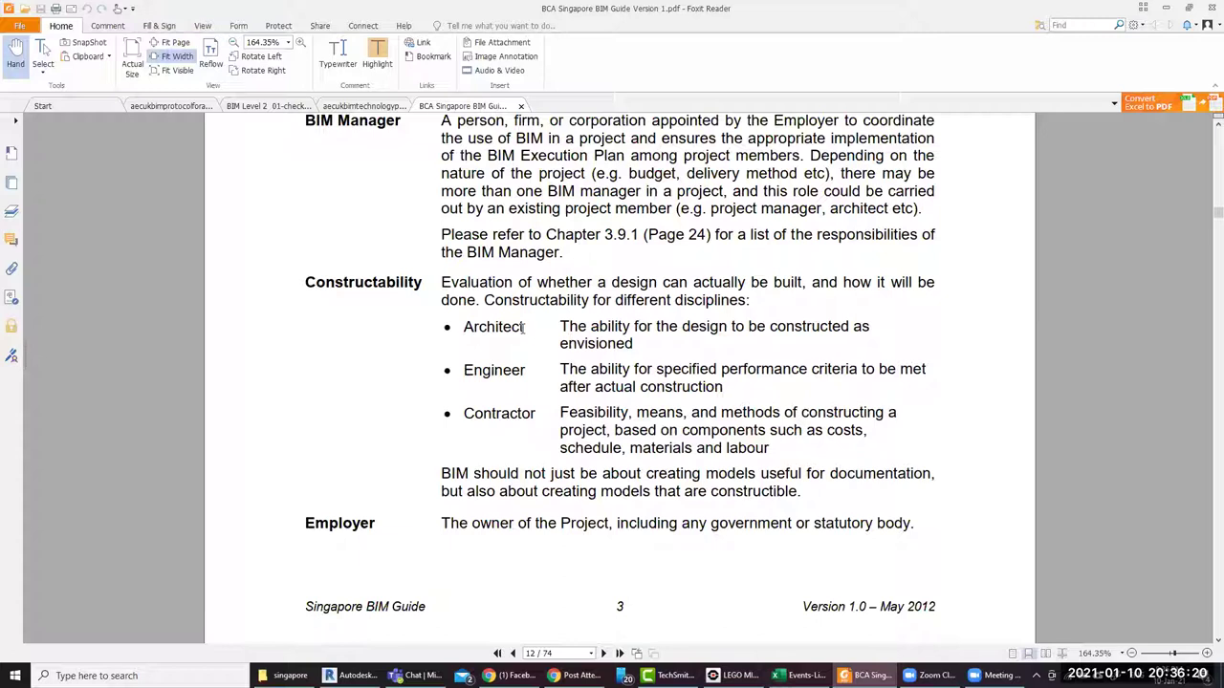
scroll(492, 424, down, 3)
scroll(489, 425, down, 1)
scroll(490, 416, down, 2)
scroll(491, 409, down, 1)
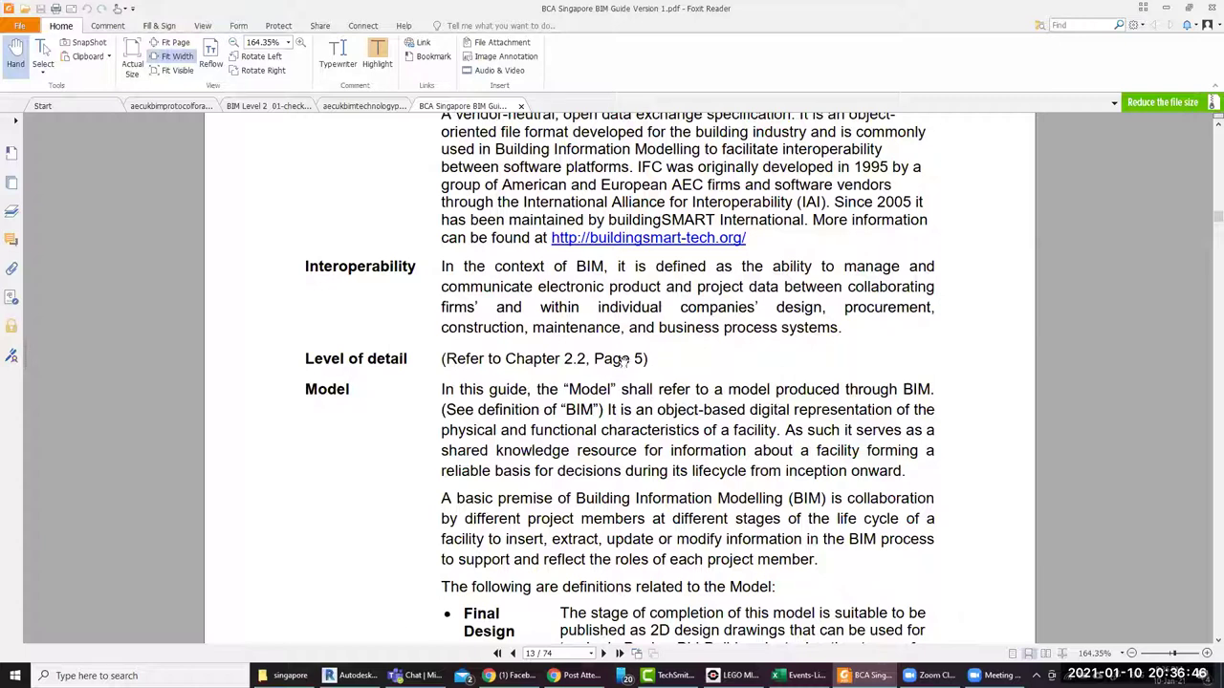
scroll(443, 470, down, 3)
scroll(442, 468, down, 2)
scroll(443, 467, down, 2)
scroll(443, 468, up, 2)
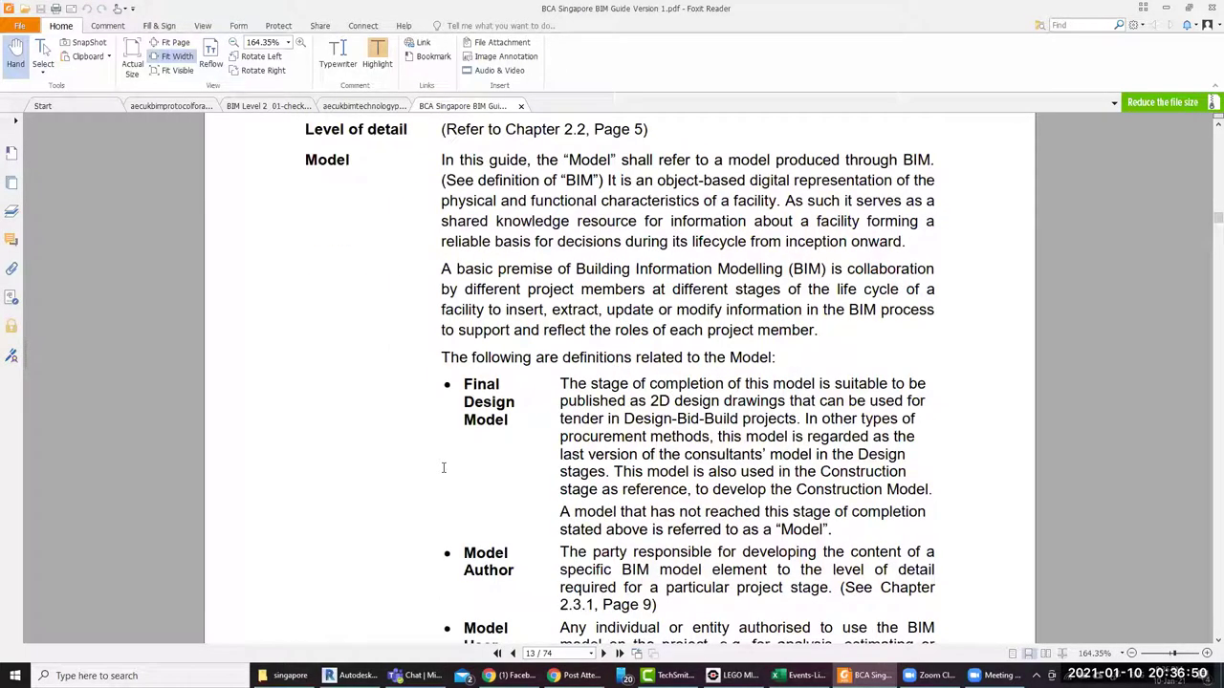
scroll(350, 350, down, 2)
scroll(353, 352, down, 2)
scroll(352, 352, down, 3)
scroll(352, 352, down, 3)
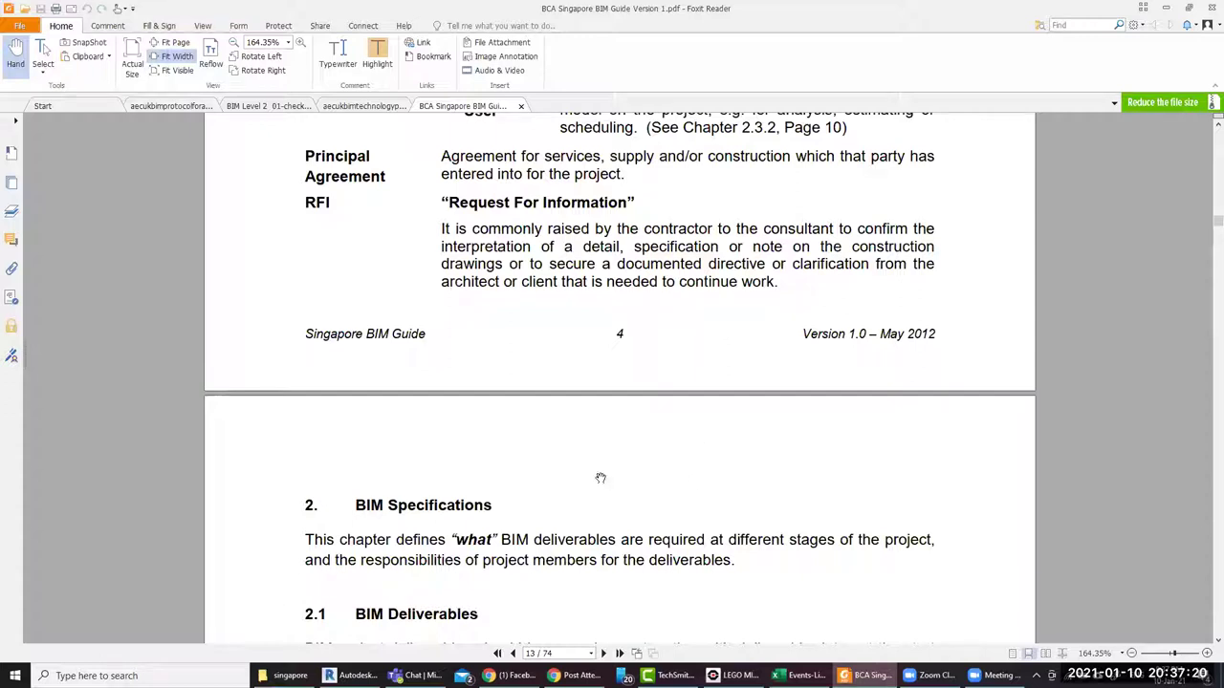
Read the 2.1 BIM Deliverables list on page 14 down to Table 1 under 2.2 Level of Detail
scroll(519, 485, down, 3)
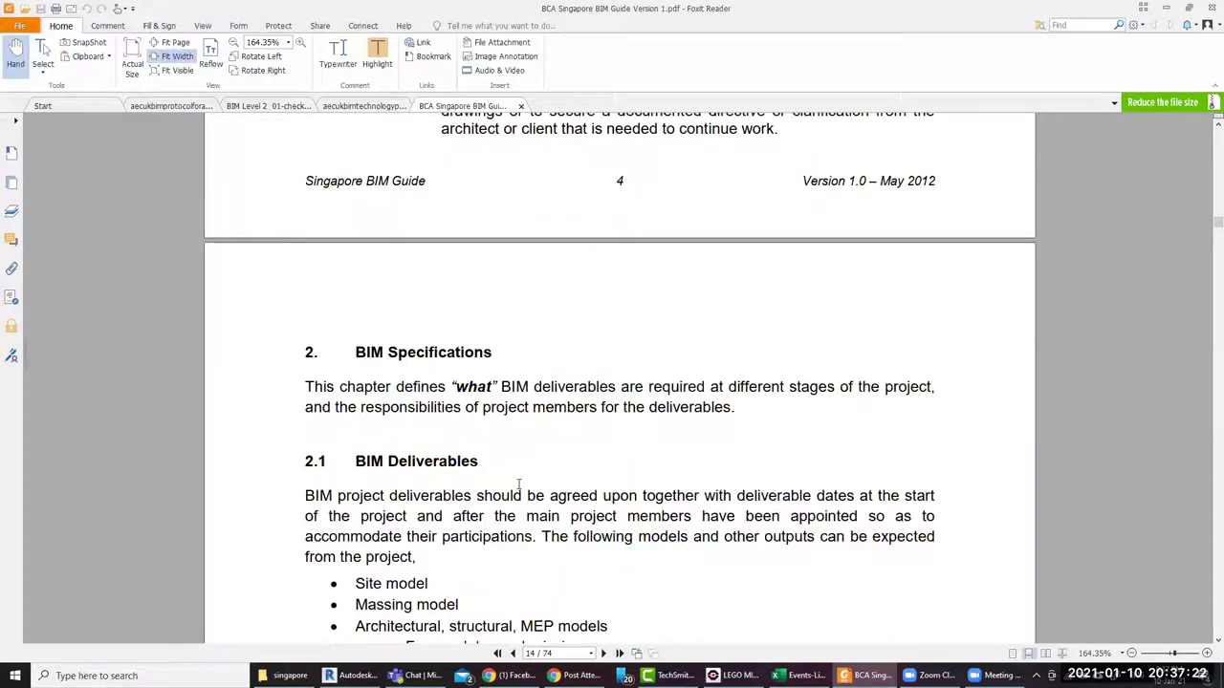
scroll(519, 485, down, 1)
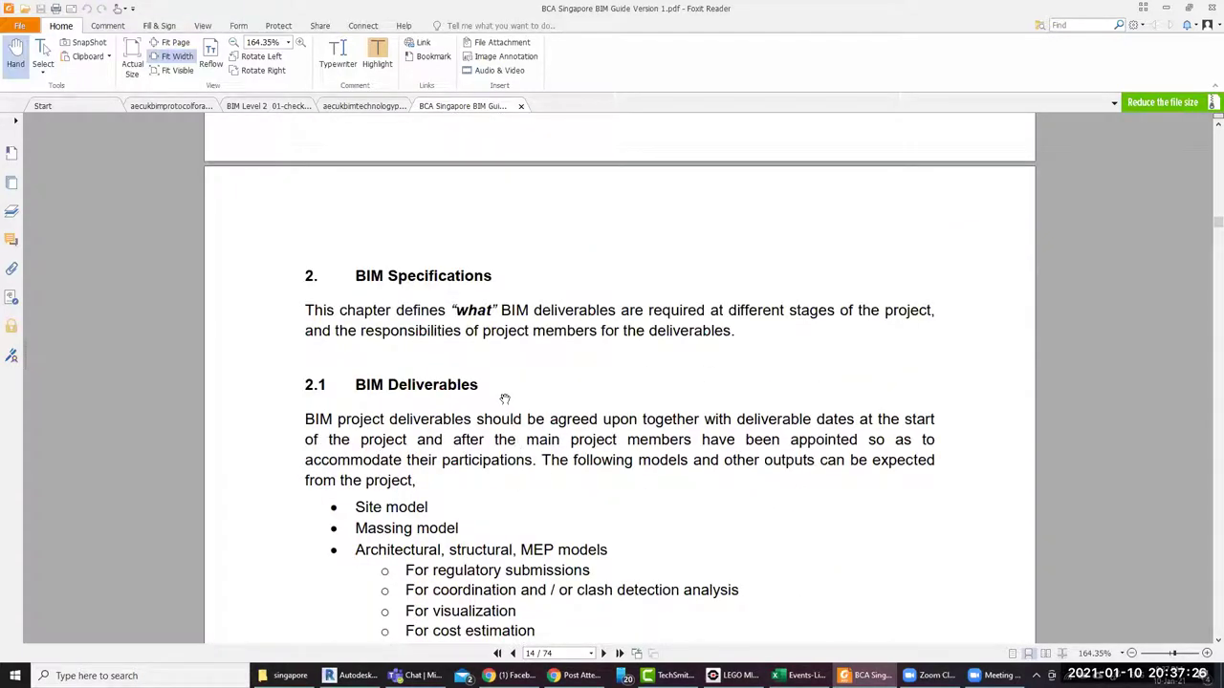
scroll(496, 454, down, 1)
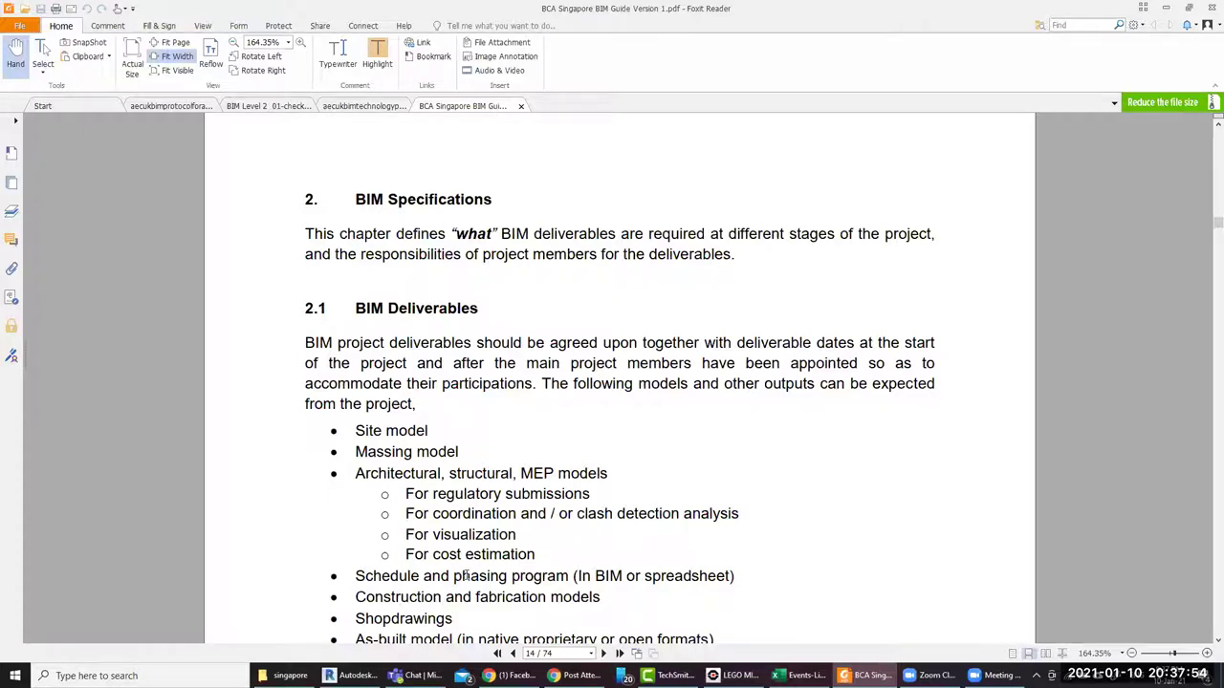
scroll(461, 578, down, 3)
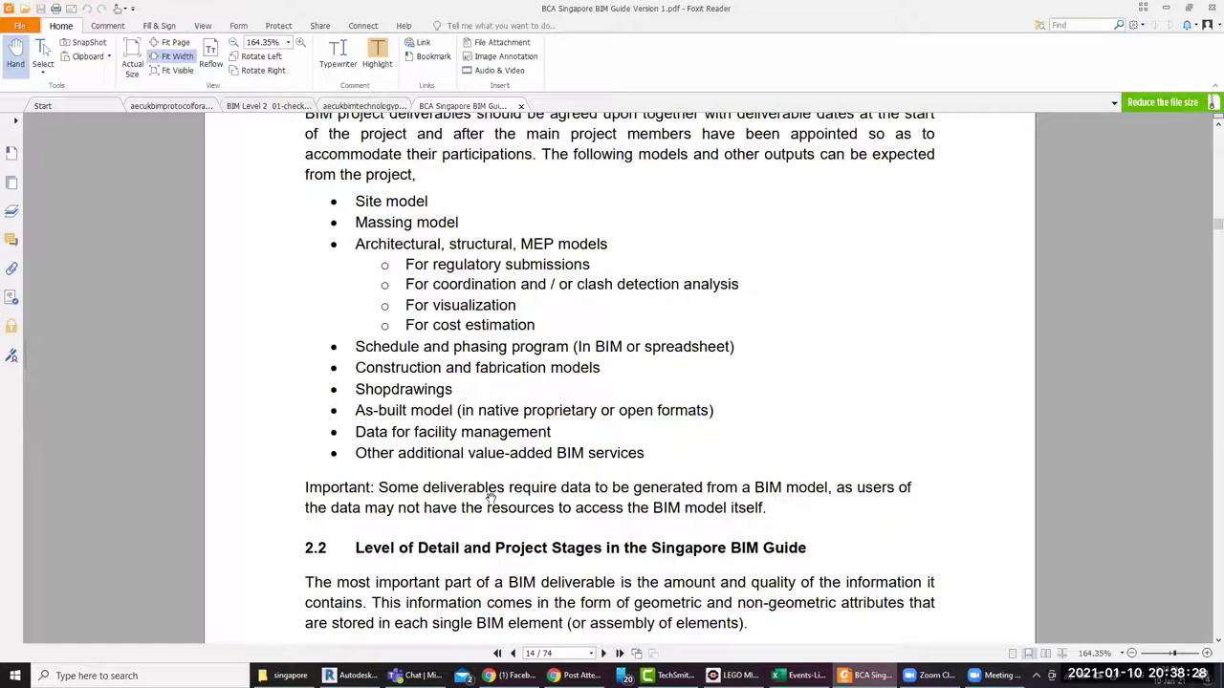
scroll(492, 494, down, 2)
scroll(493, 495, down, 5)
scroll(493, 496, down, 3)
scroll(492, 494, down, 4)
scroll(493, 494, up, 4)
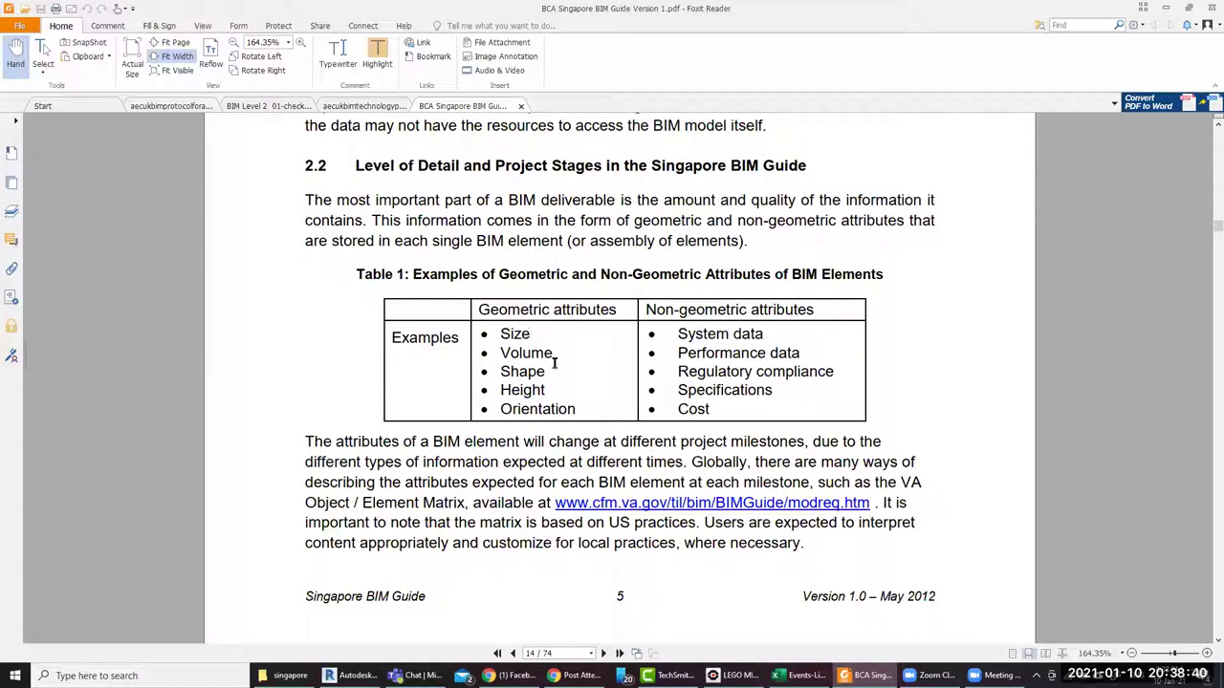
Highlight Table 1's geometric attributes Size through Orientation, then read on to Table 2 on page 16
drag(579, 409, 496, 334)
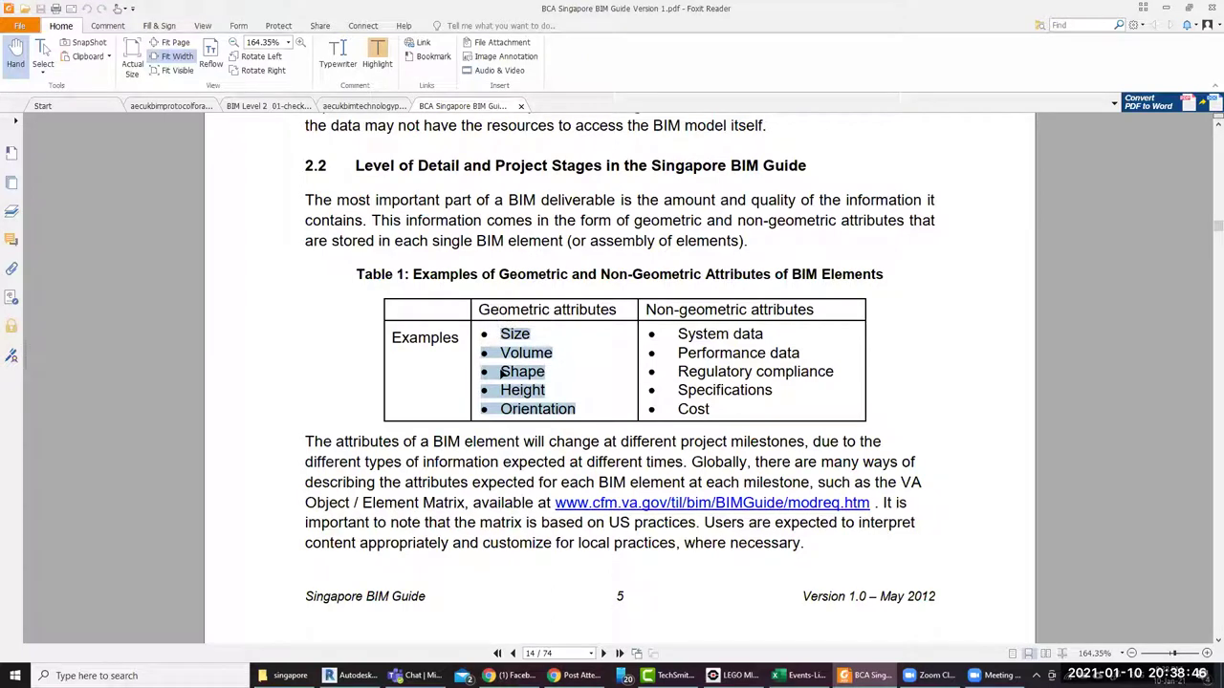
click(502, 375)
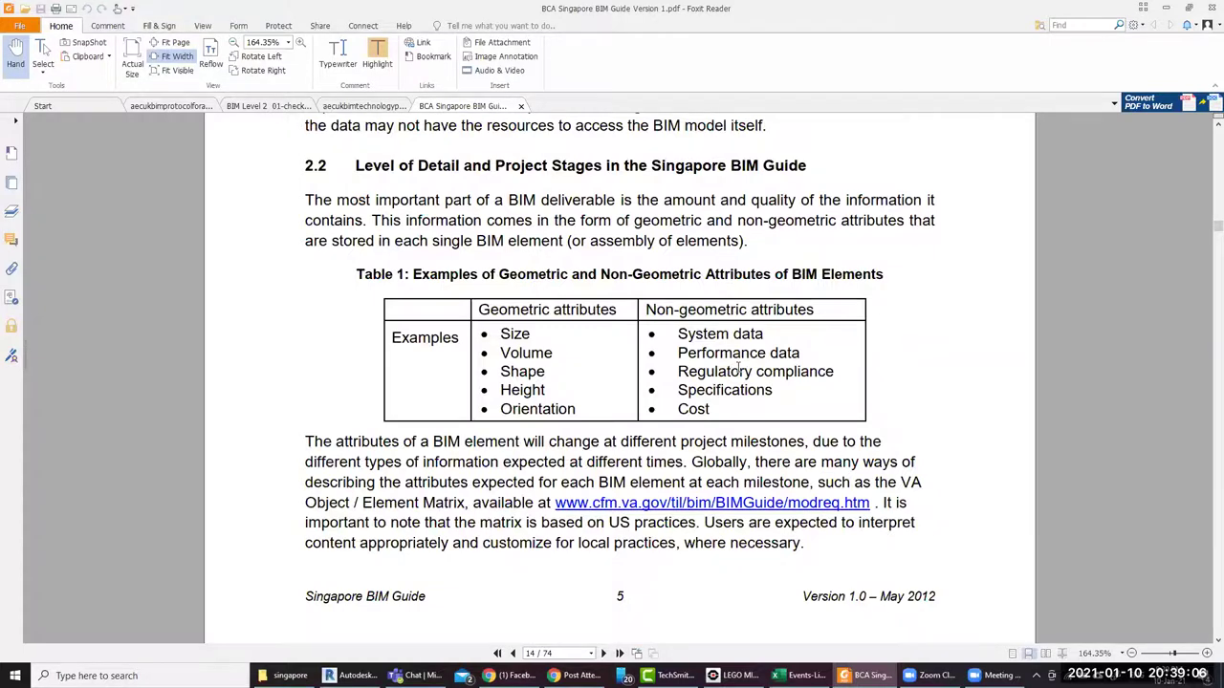
scroll(738, 369, down, 2)
scroll(738, 369, down, 1)
scroll(737, 366, down, 2)
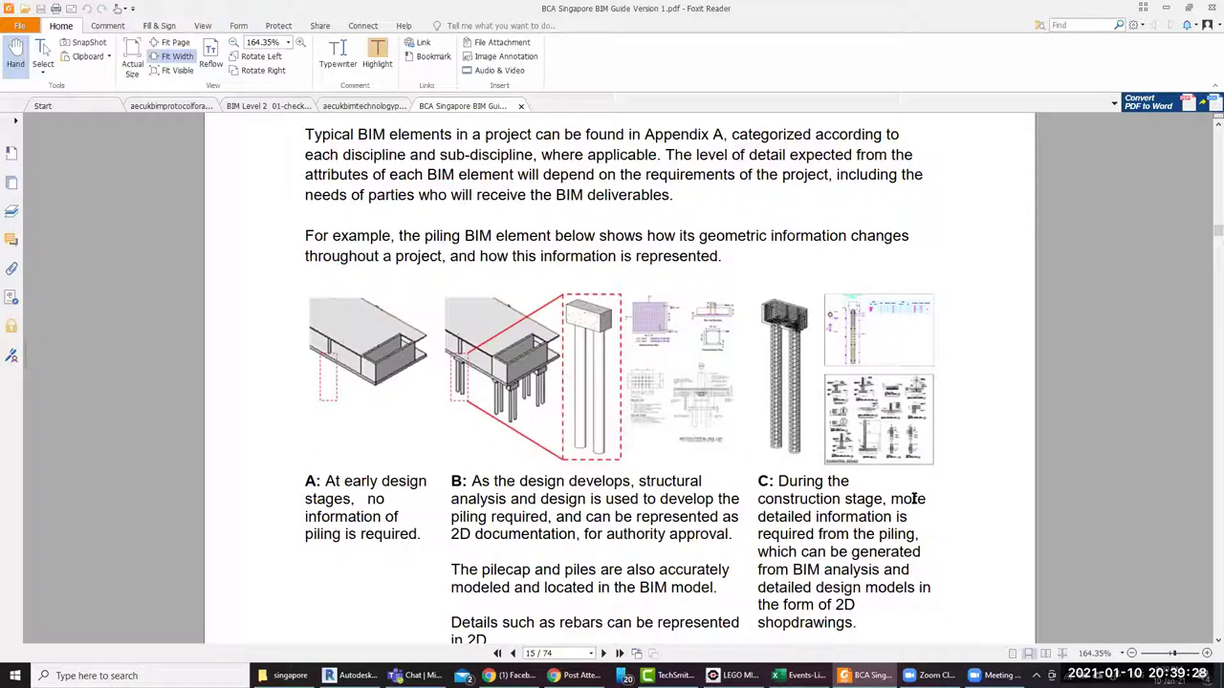
scroll(913, 498, down, 5)
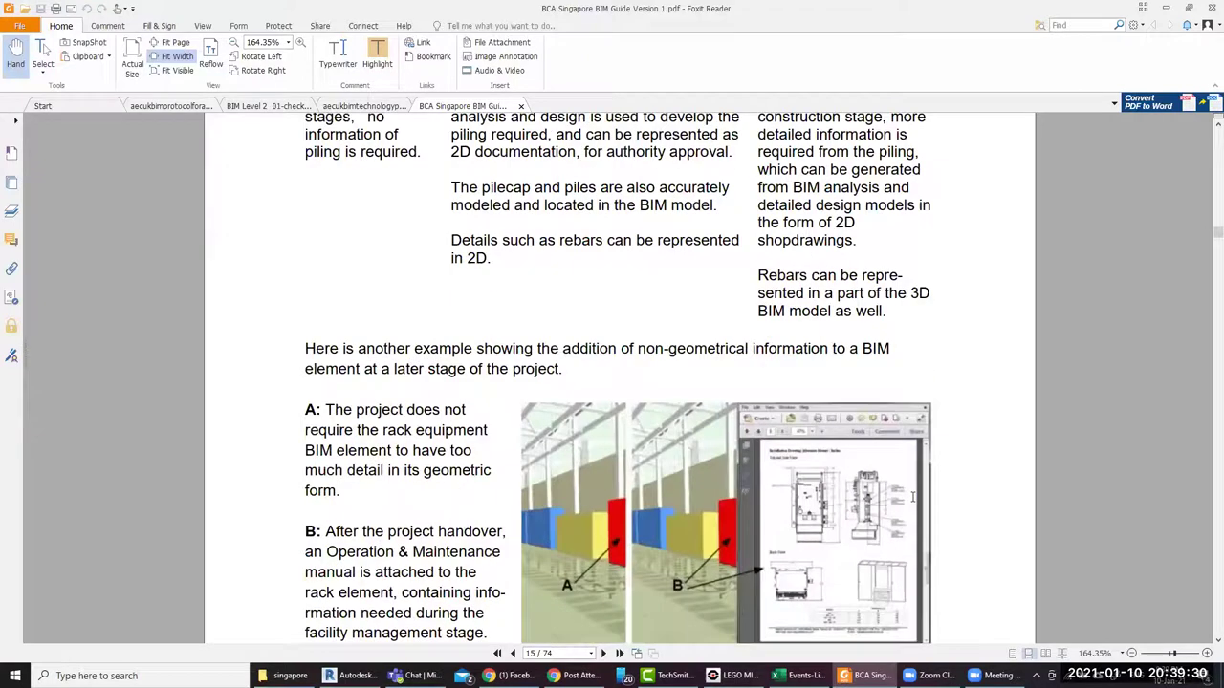
scroll(913, 496, down, 6)
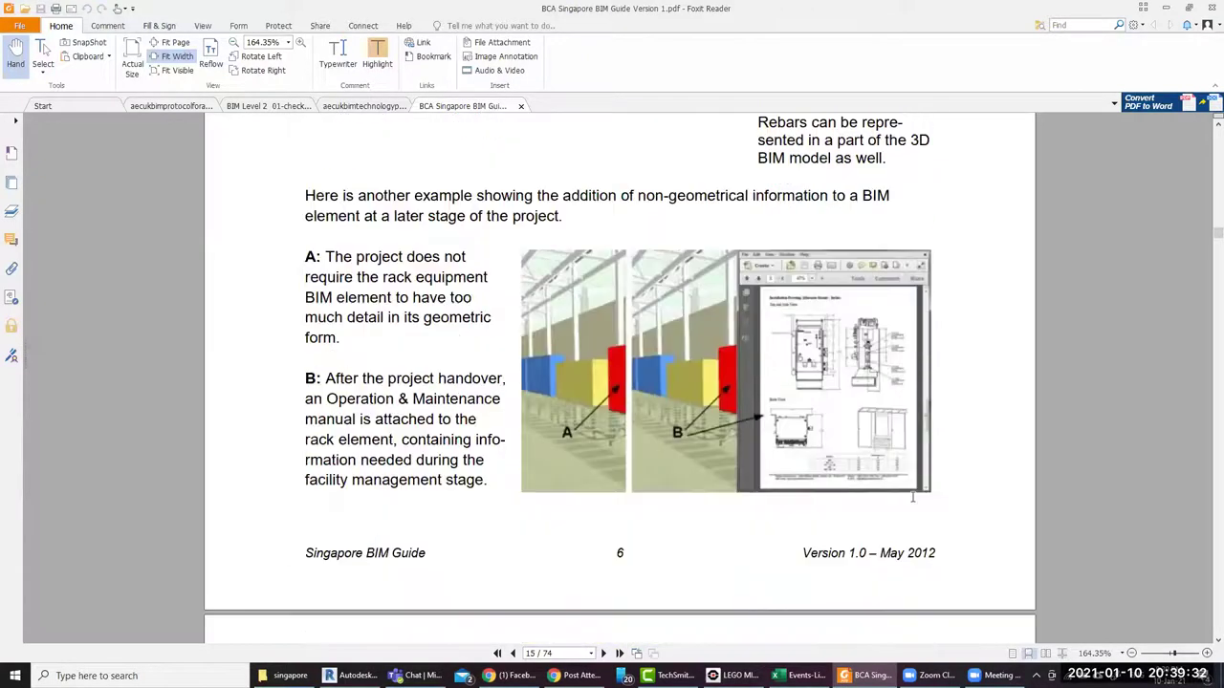
scroll(898, 485, down, 2)
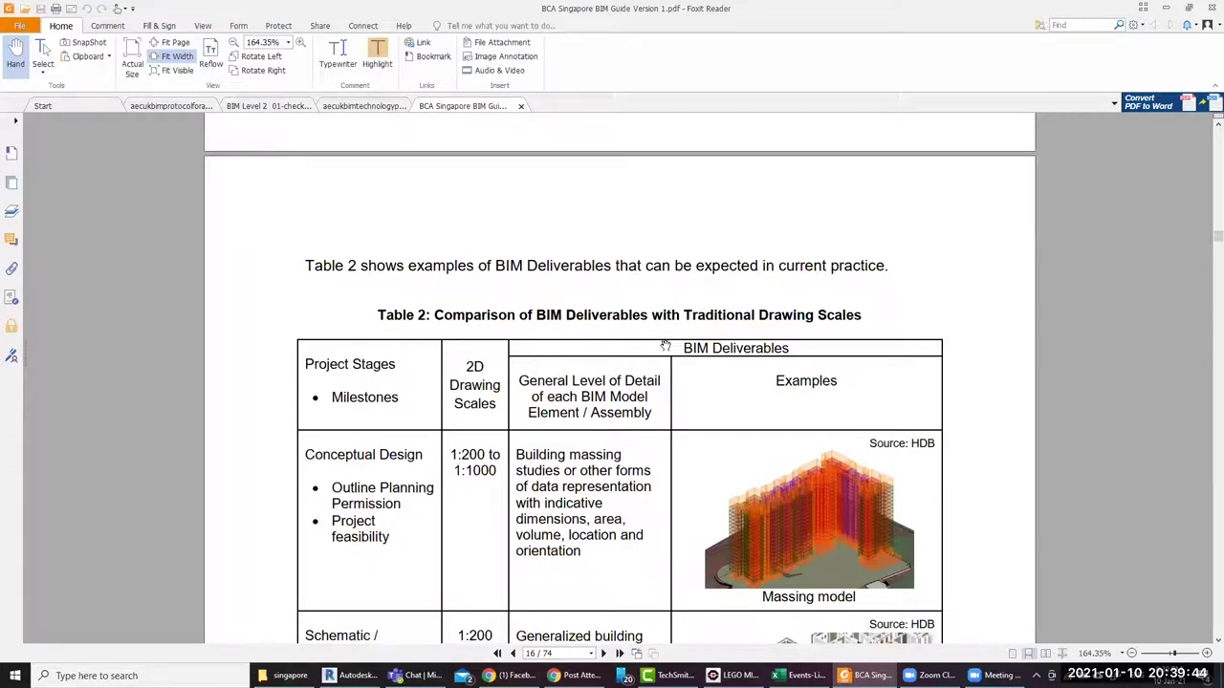
Read Table 2 past the Detailed Design row to the Construction row at 1:5 – 1:100 on page 17
scroll(663, 362, down, 2)
scroll(659, 386, down, 2)
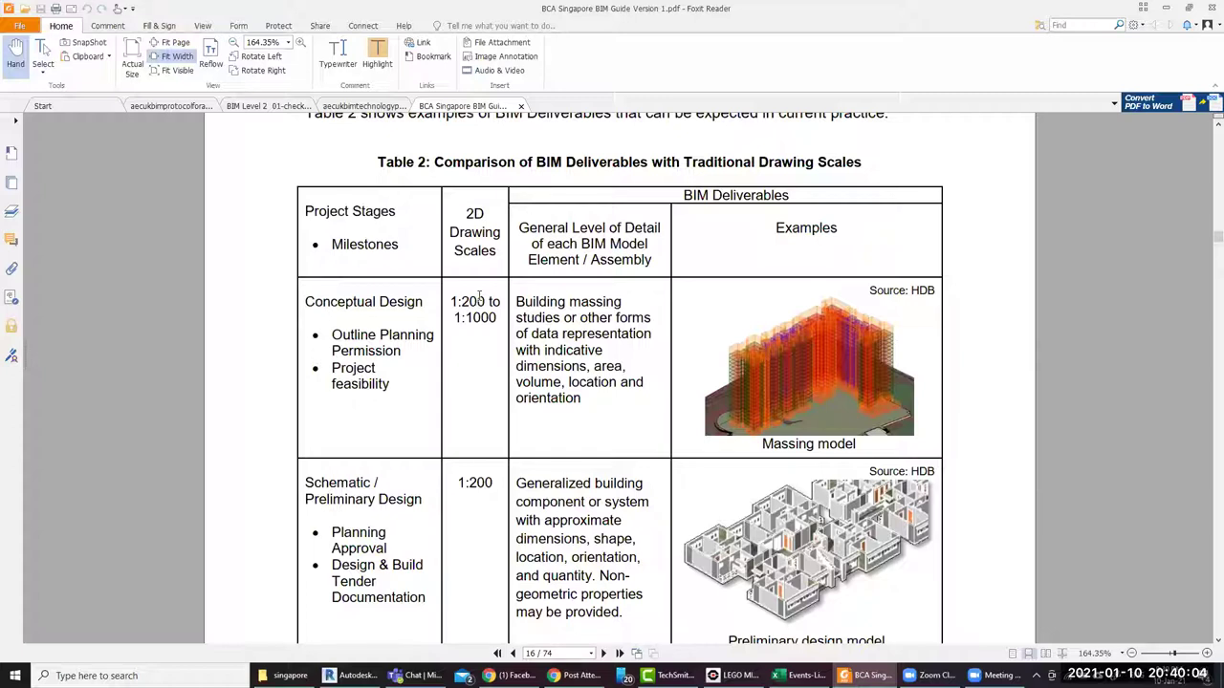
scroll(479, 331, down, 3)
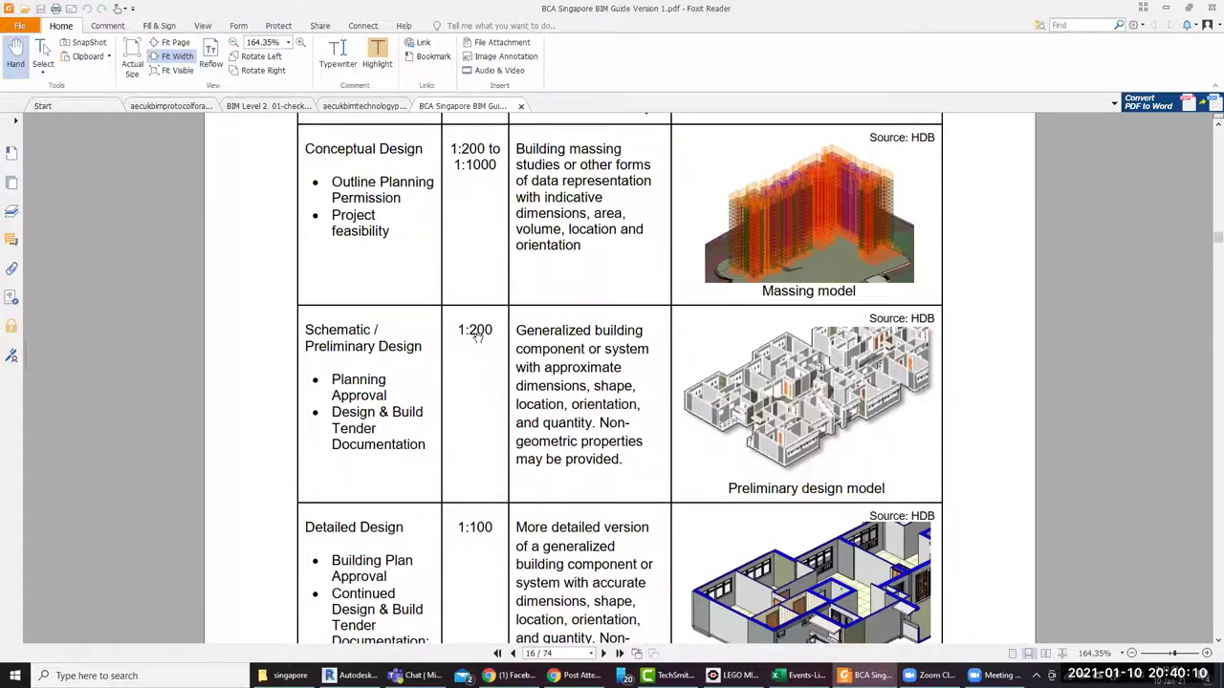
scroll(505, 344, down, 5)
scroll(506, 341, down, 2)
scroll(505, 340, down, 3)
scroll(505, 340, down, 2)
scroll(505, 345, down, 2)
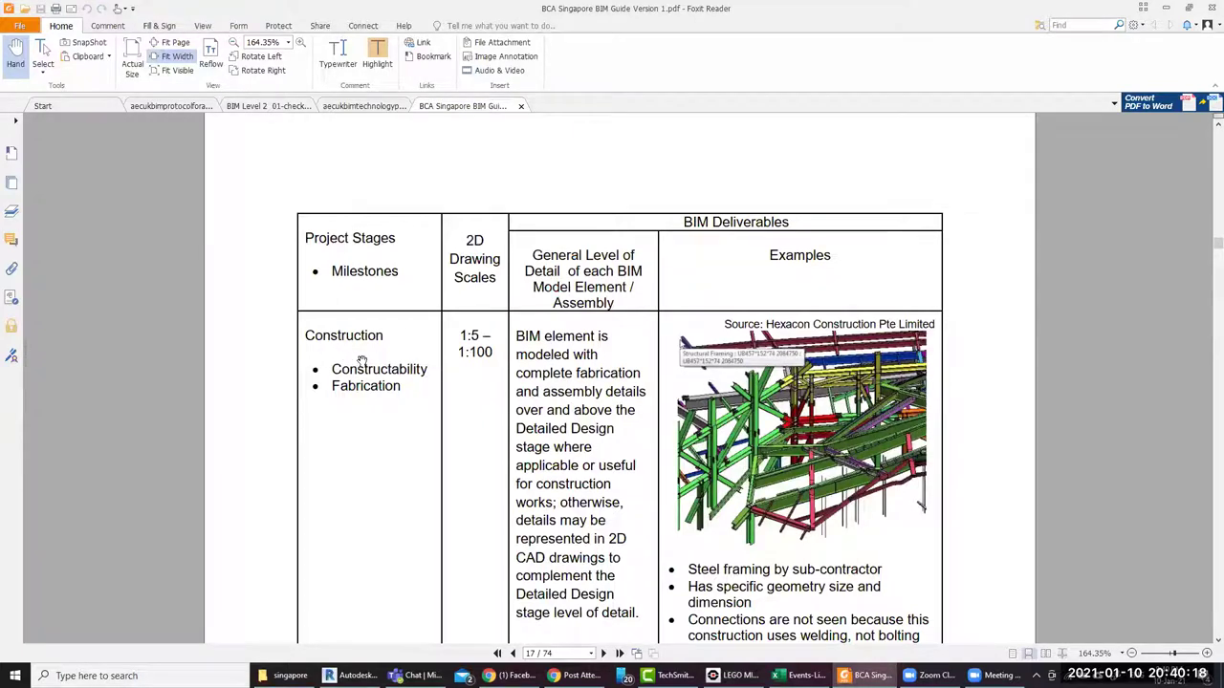
Read past the As-Built and Facility Management (1:50) rows to section 2.3 on page 18
scroll(362, 360, down, 3)
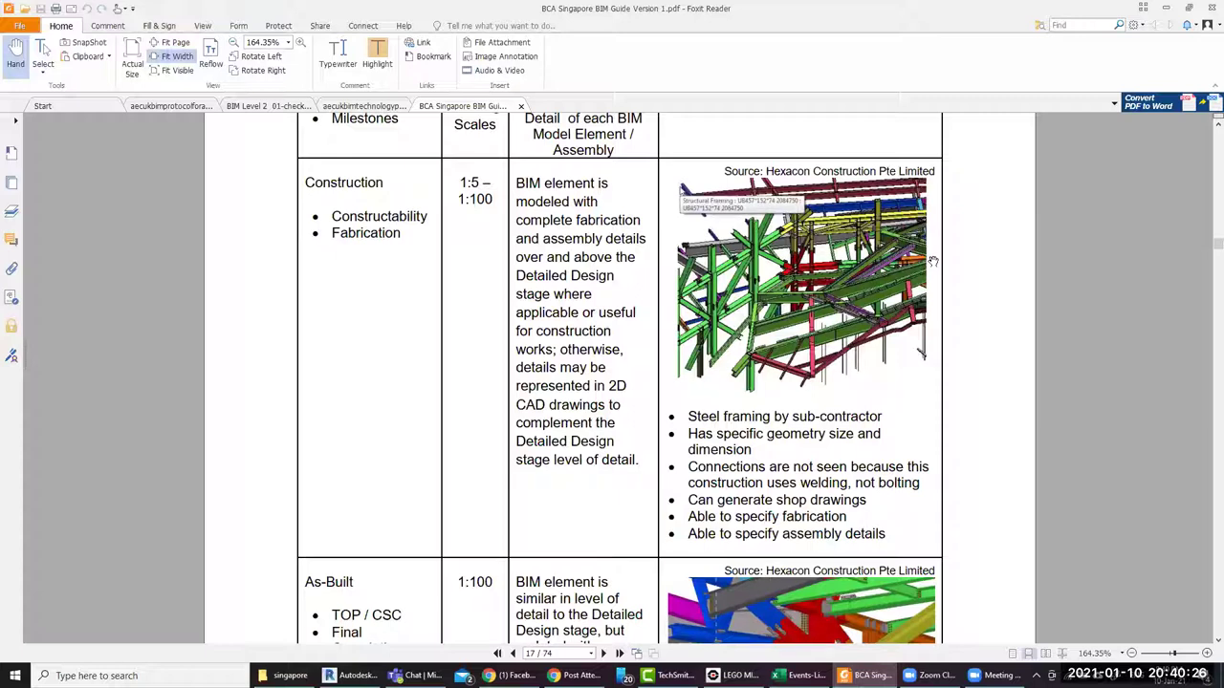
scroll(941, 273, down, 3)
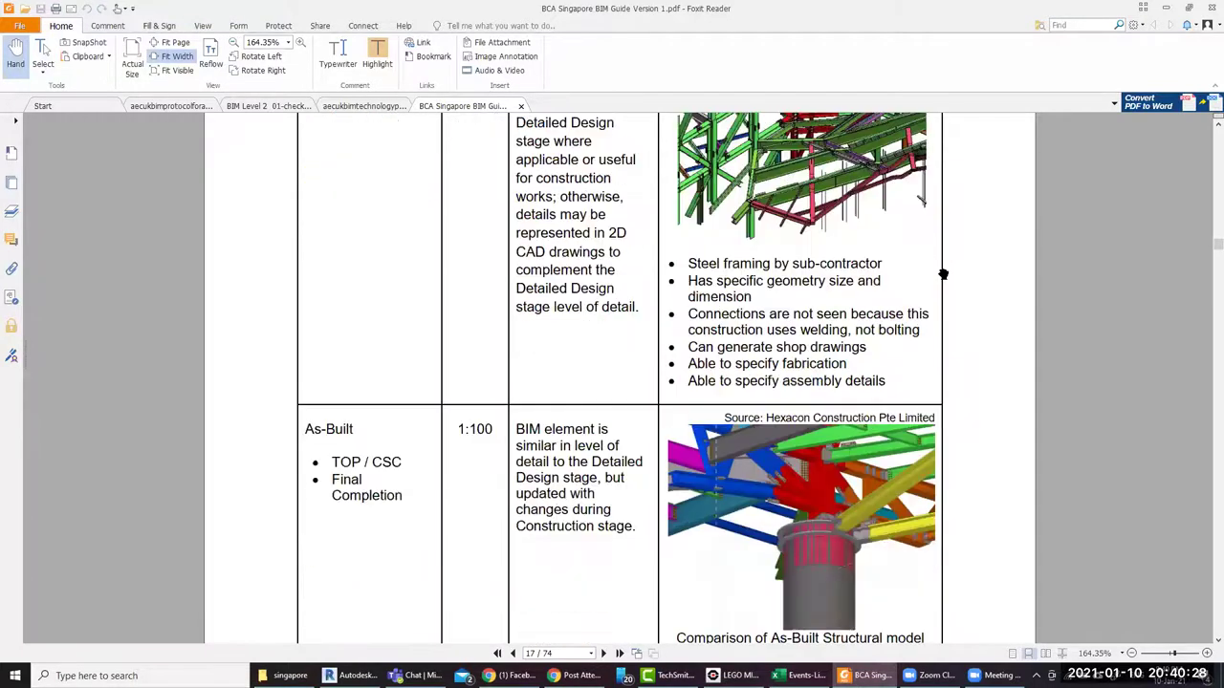
scroll(940, 276, up, 3)
scroll(926, 378, down, 3)
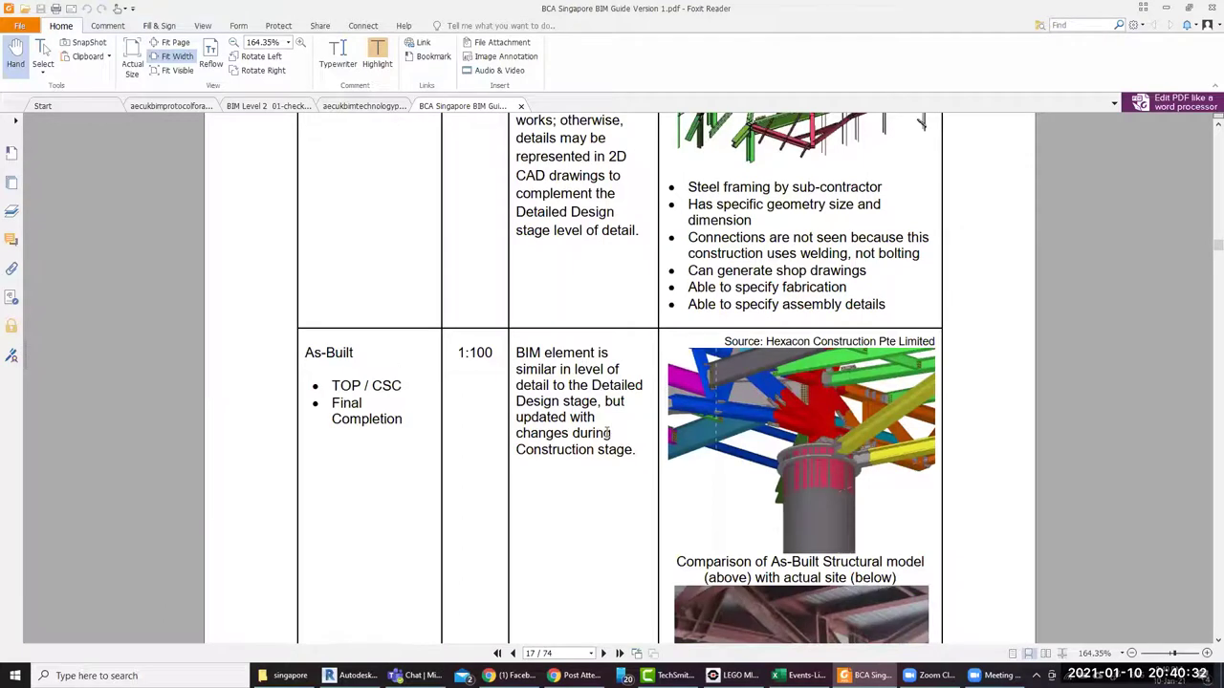
scroll(617, 432, down, 1)
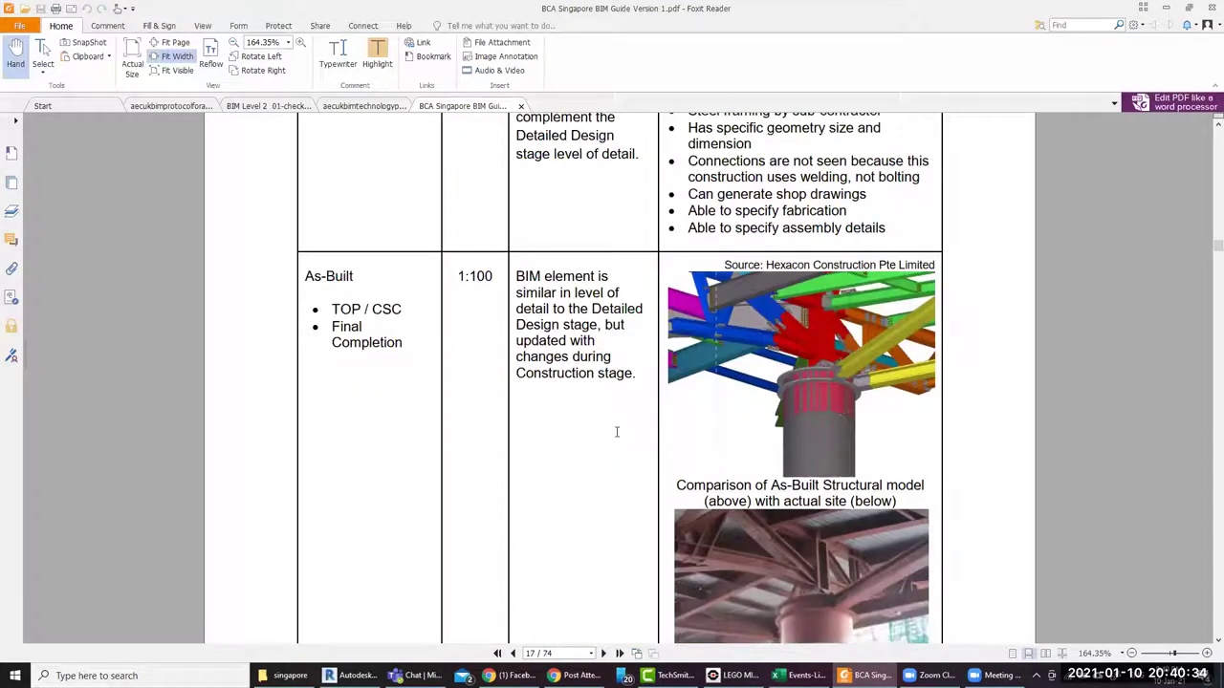
scroll(618, 429, down, 1)
scroll(533, 355, down, 1)
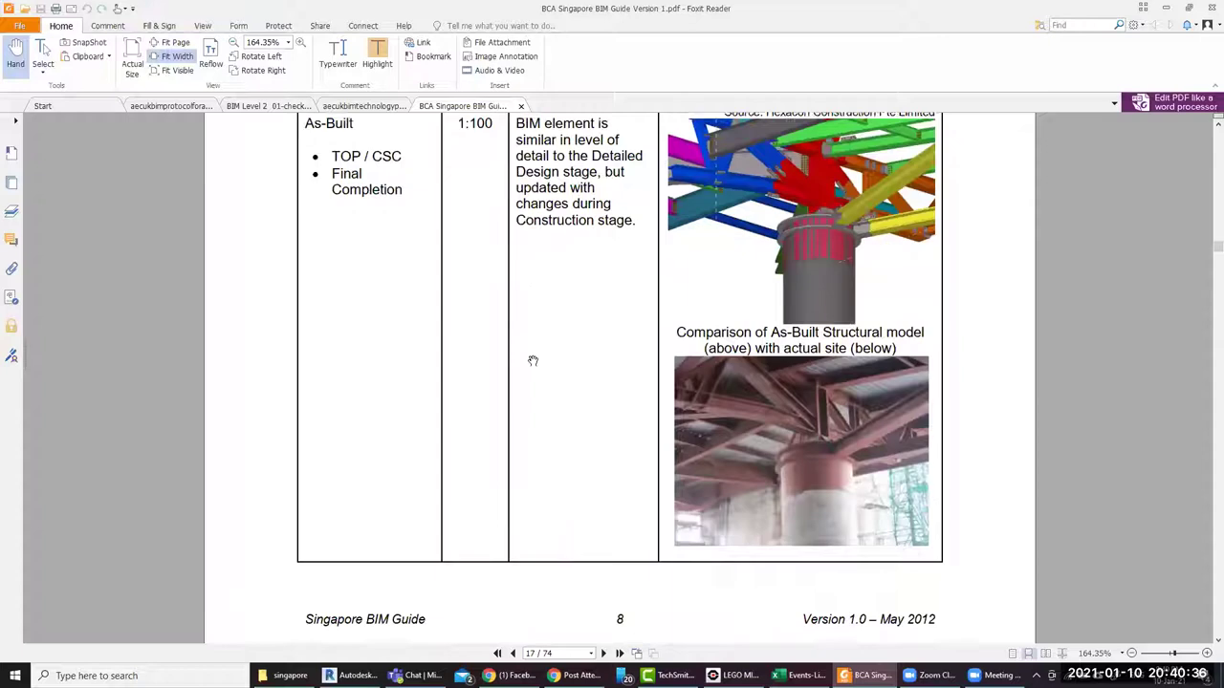
scroll(531, 358, down, 2)
scroll(532, 363, down, 3)
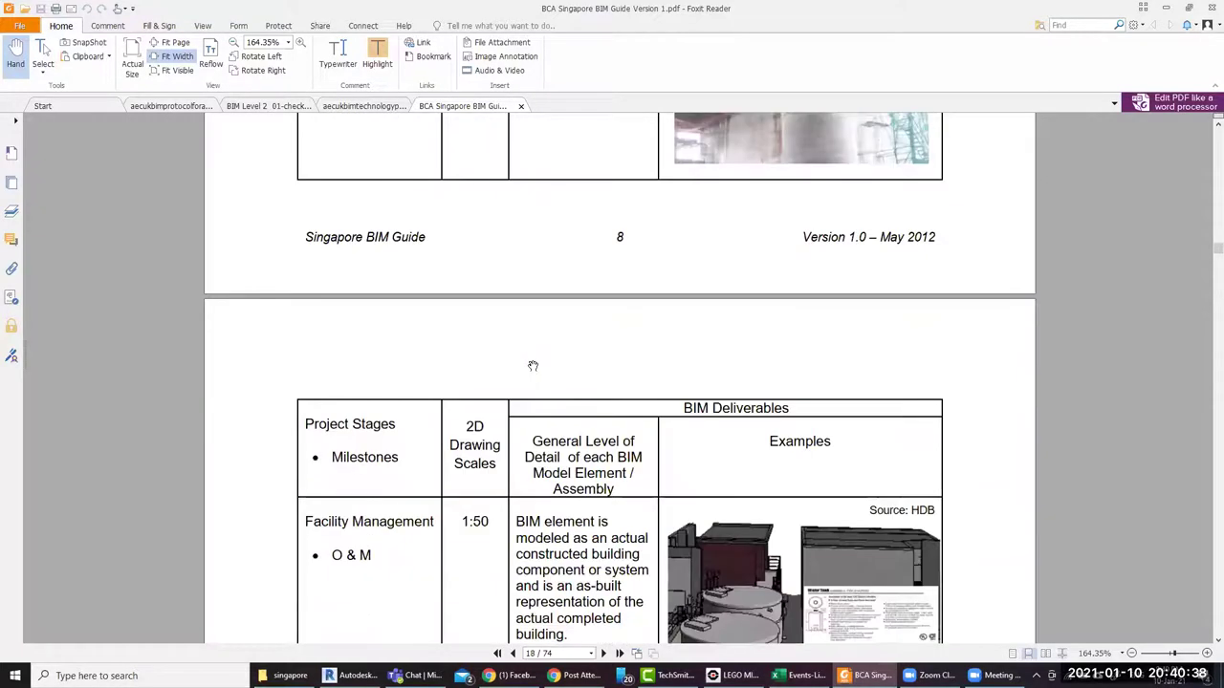
scroll(530, 368, down, 2)
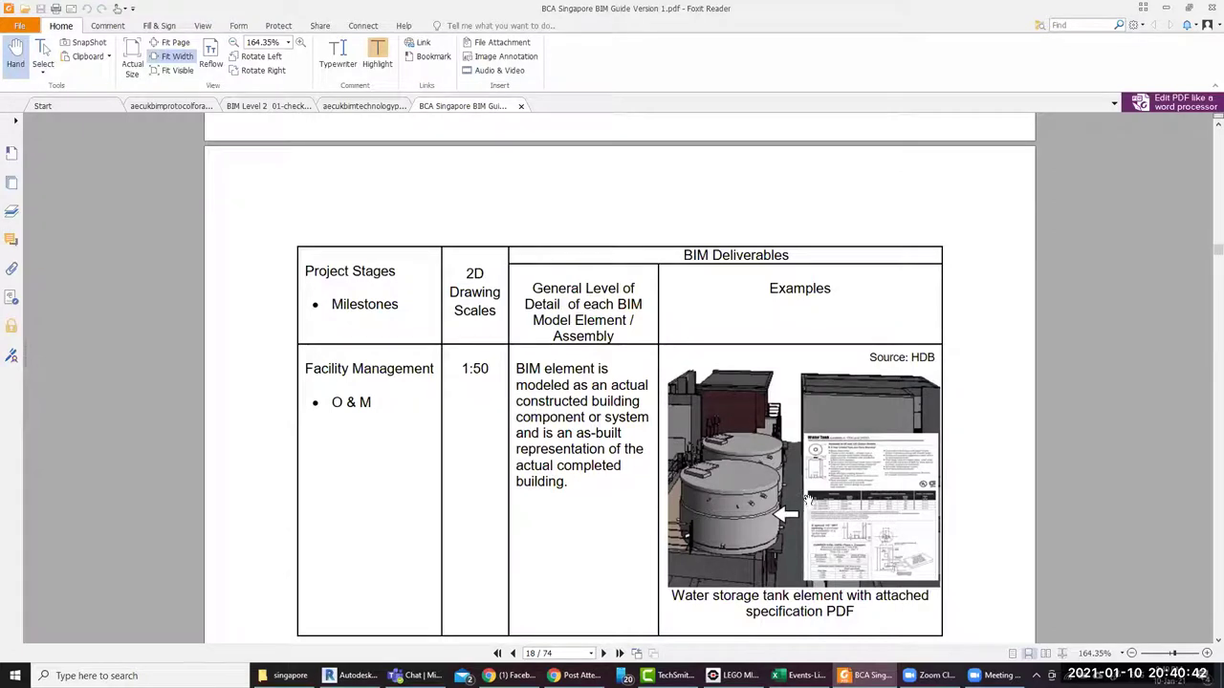
scroll(808, 500, down, 1)
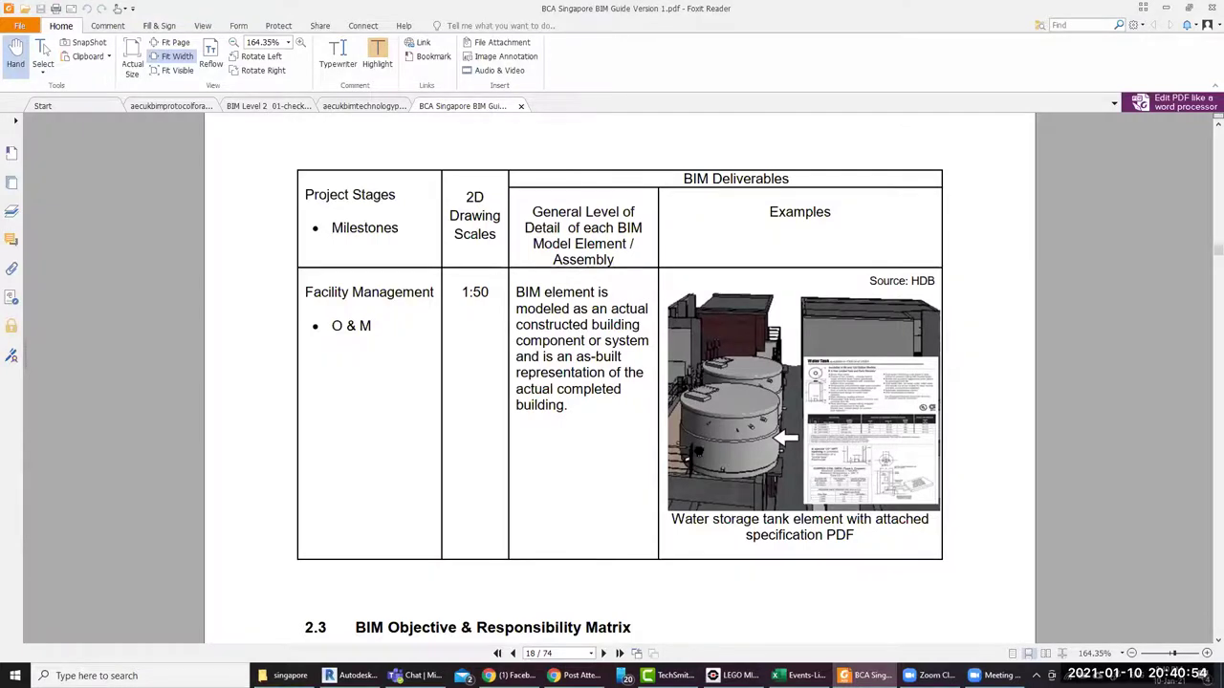
scroll(697, 447, down, 3)
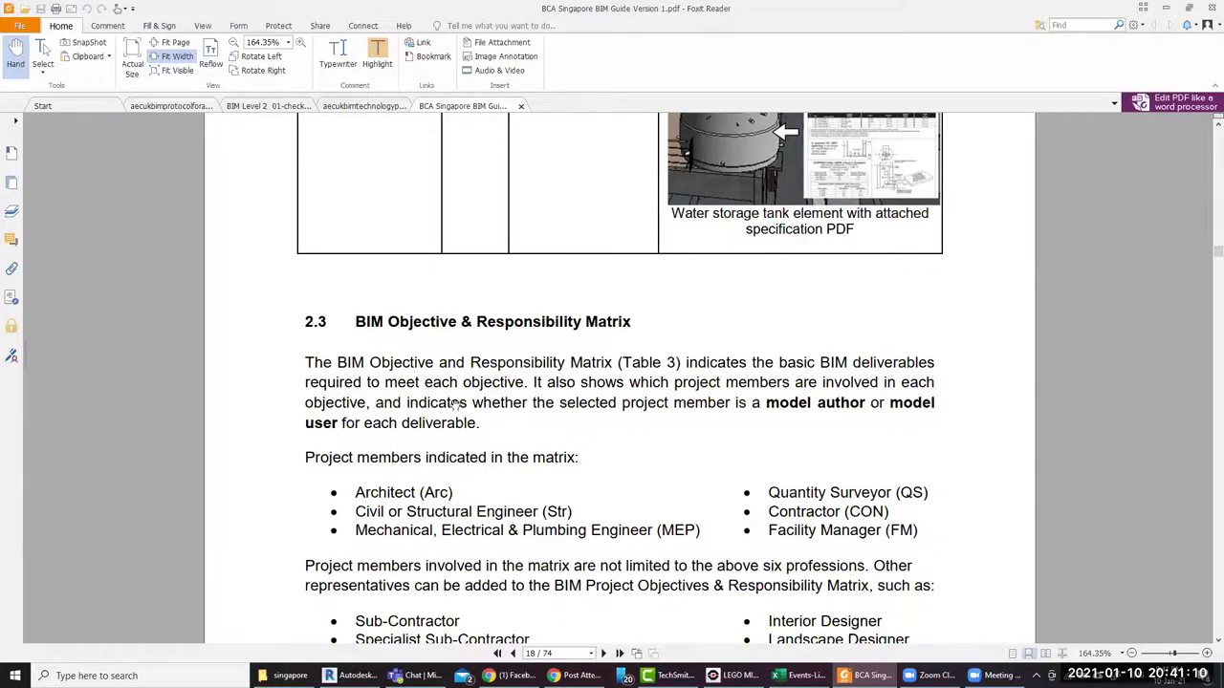
Read past the project member list and 2.3.1 Model Author to where 2.3.2 Model Users begins
scroll(445, 402, down, 3)
scroll(446, 401, down, 1)
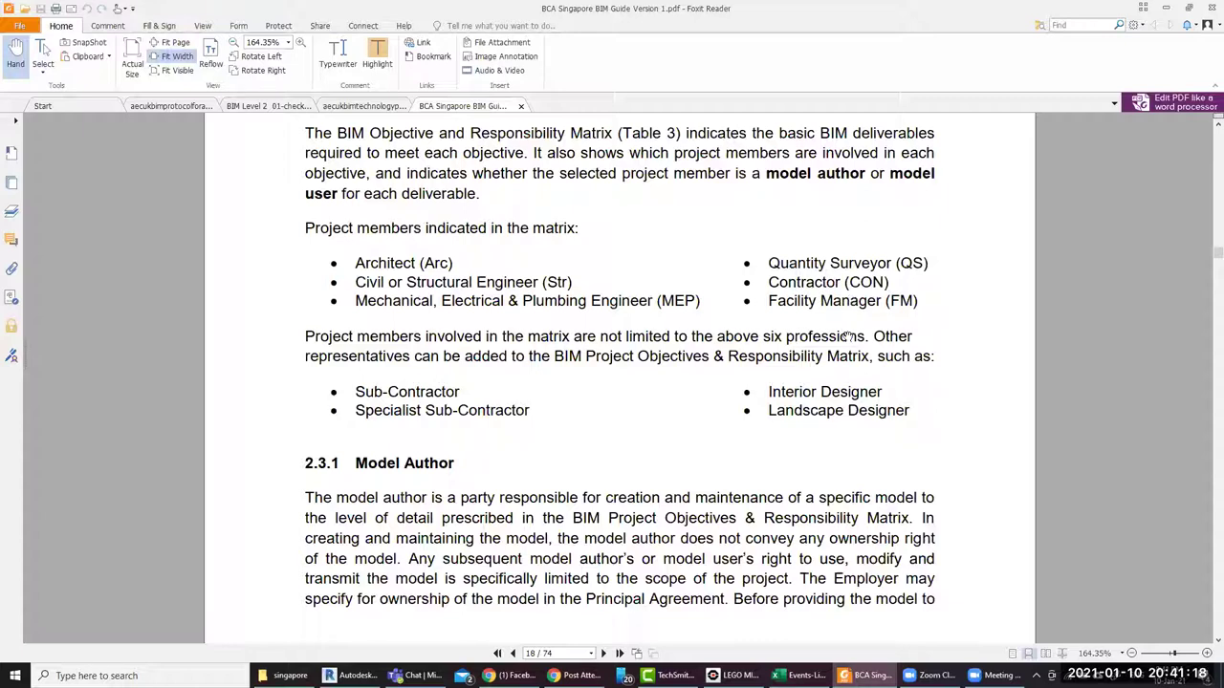
scroll(641, 398, up, 2)
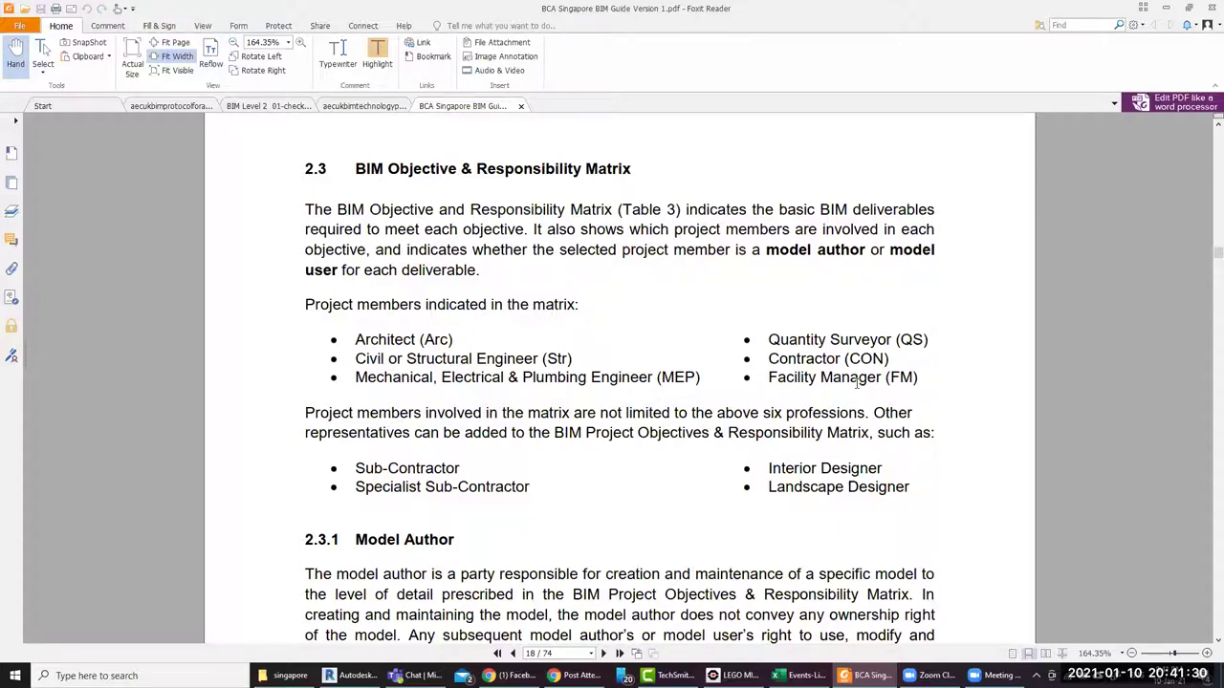
scroll(853, 385, down, 3)
scroll(849, 389, down, 2)
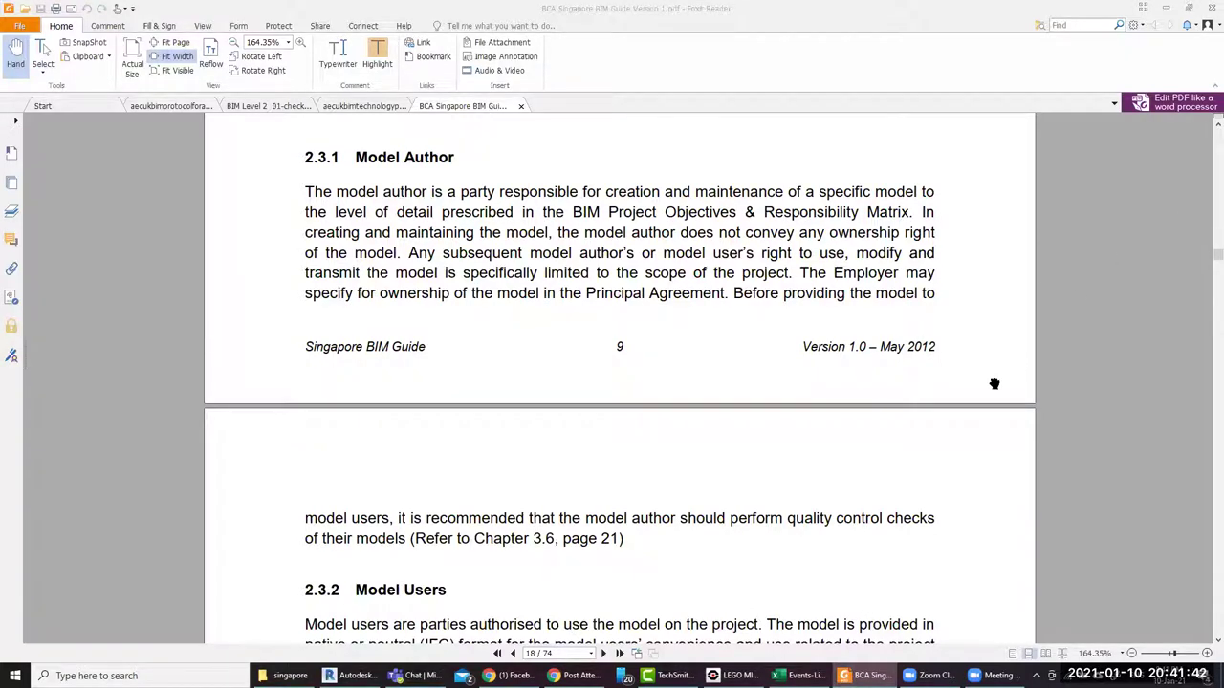
click(635, 443)
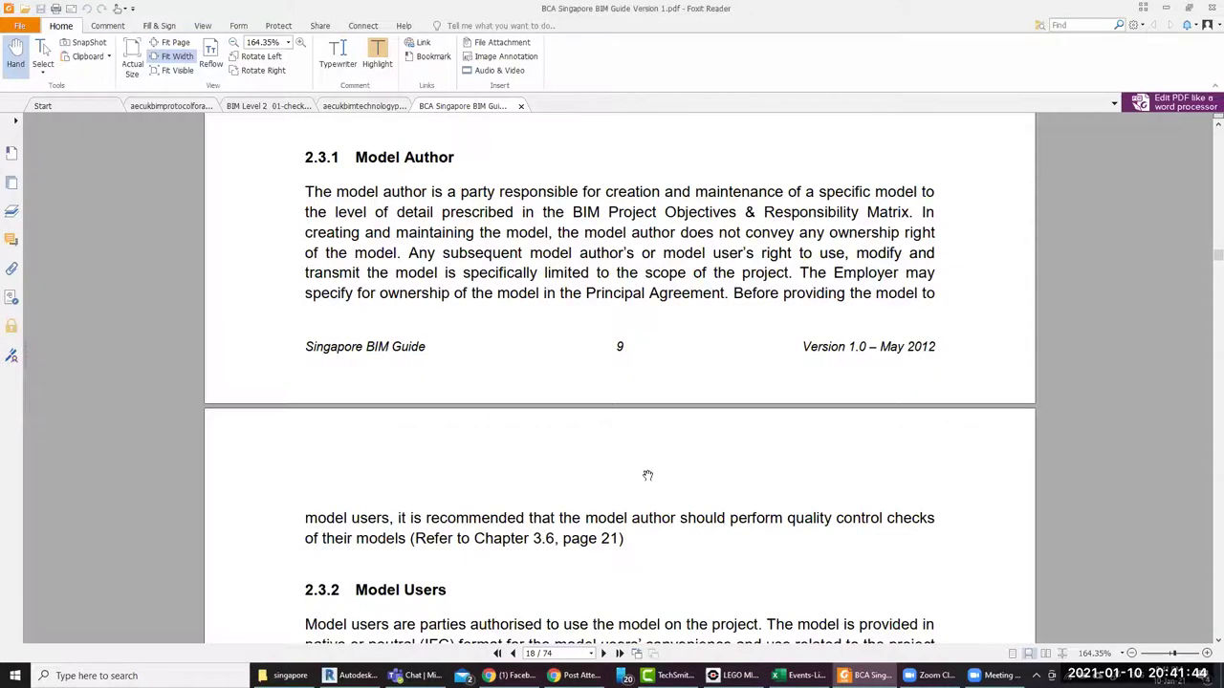
scroll(648, 468, down, 5)
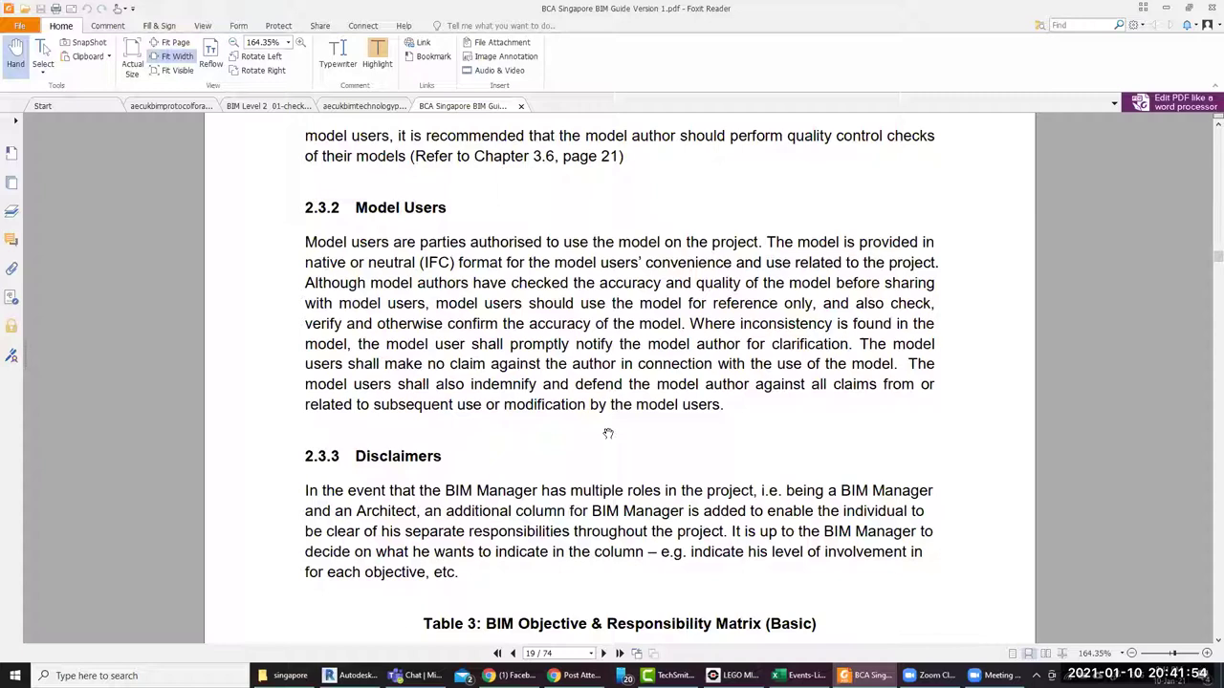
Select '(IFC)' under Model Users, then read on to 2.3.3 Disclaimers and the start of Table 3
drag(608, 433, 616, 437)
scroll(678, 422, down, 1)
scroll(680, 428, up, 1)
scroll(681, 428, up, 3)
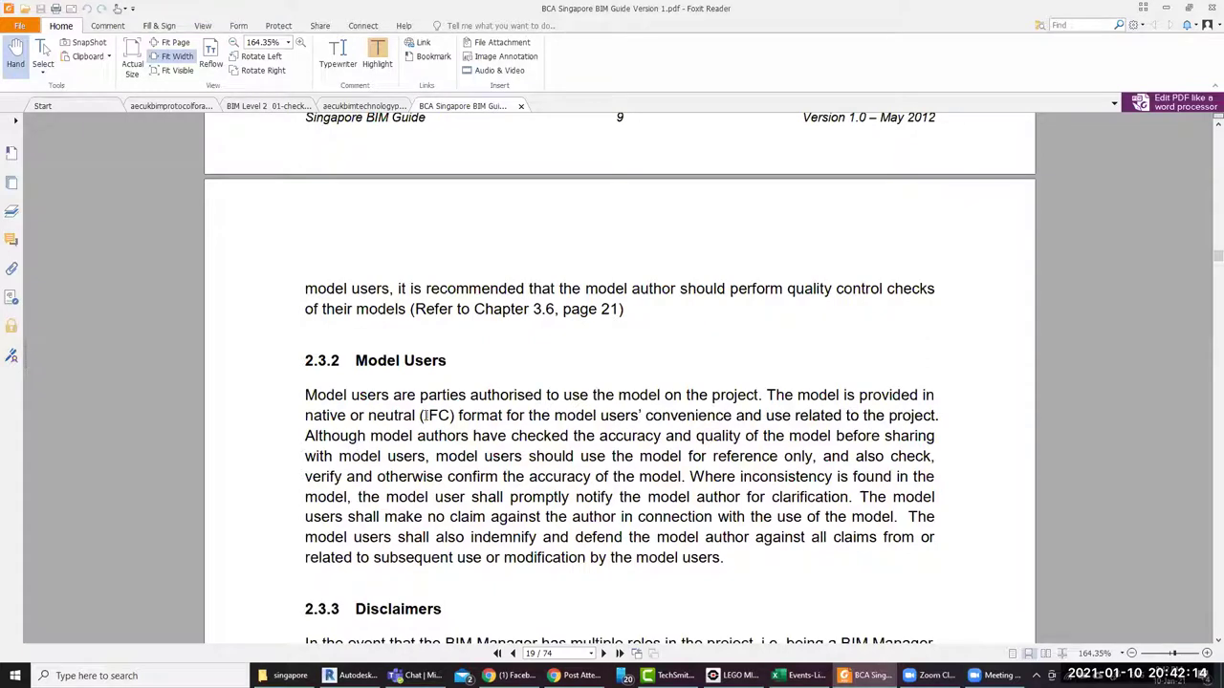
drag(418, 414, 456, 417)
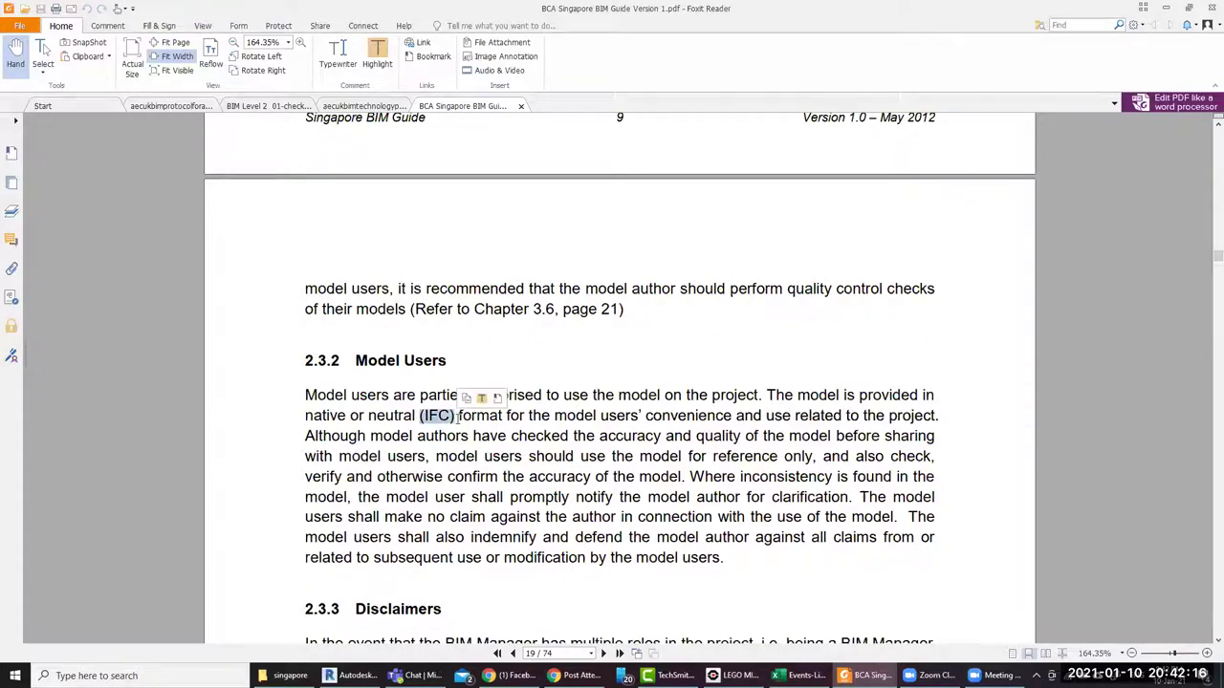
scroll(457, 417, down, 3)
scroll(456, 421, down, 2)
scroll(455, 427, down, 1)
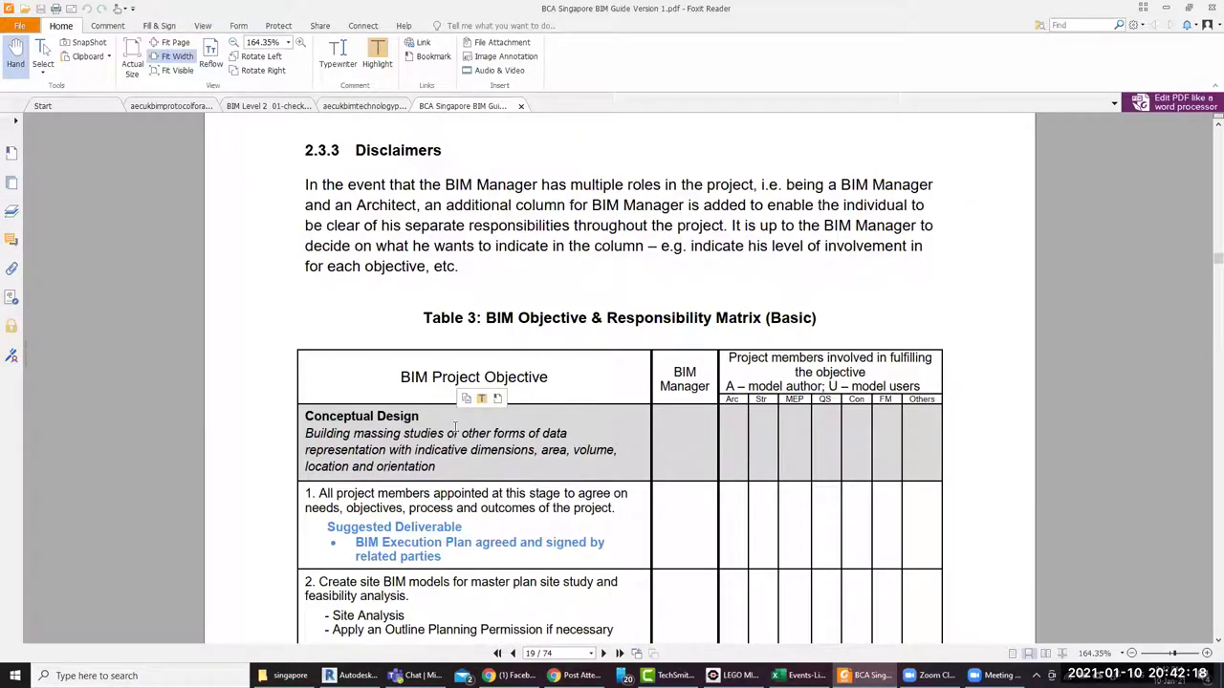
Read Table 3's objectives on pages 19–22 down to the Table 4 payment schedule on page 23
scroll(456, 426, down, 2)
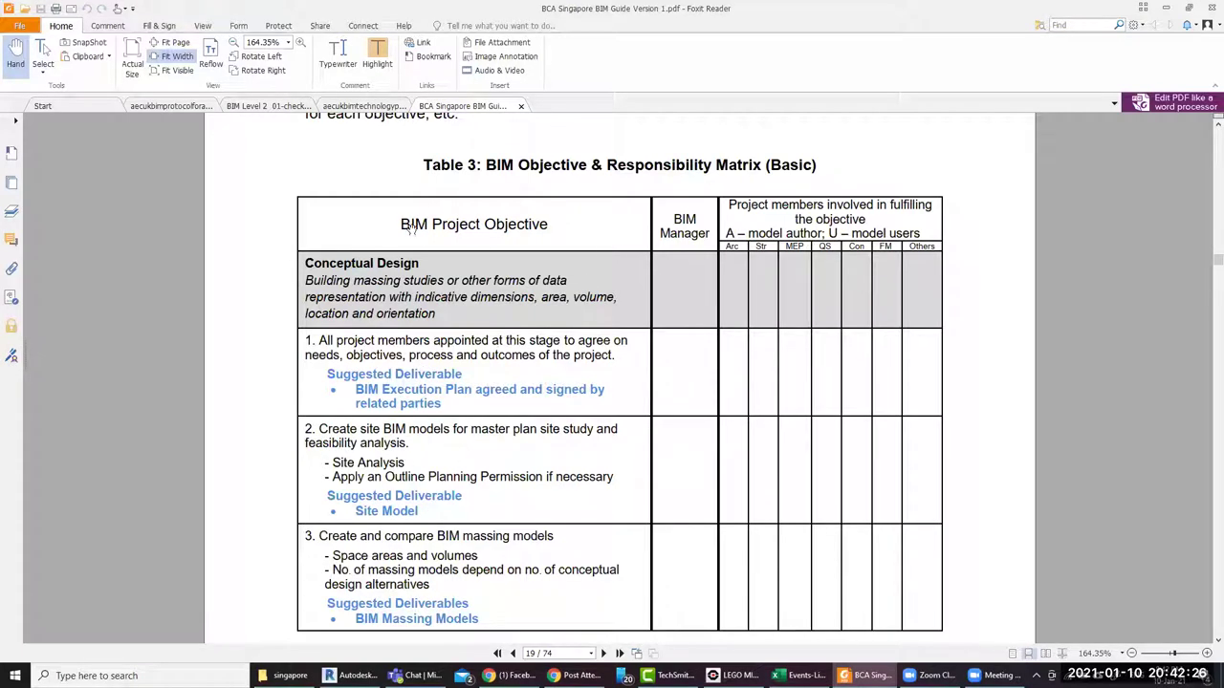
scroll(552, 256, down, 2)
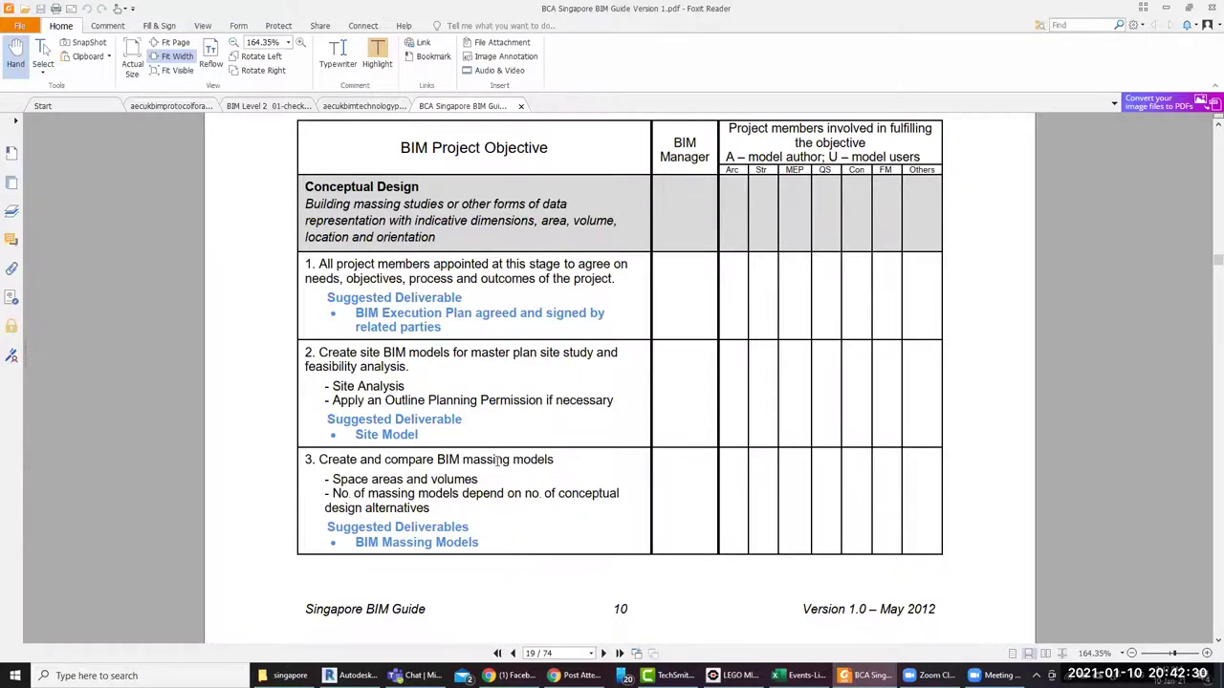
scroll(497, 460, down, 5)
scroll(496, 460, down, 3)
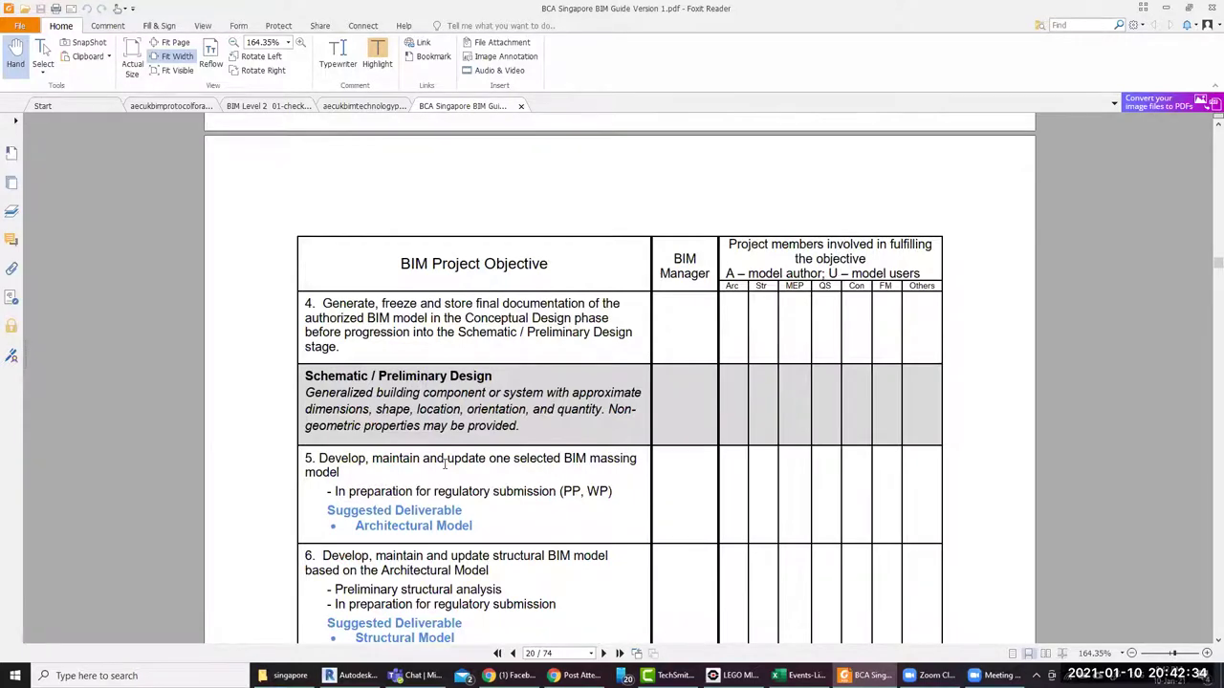
scroll(398, 462, down, 3)
scroll(421, 467, down, 1)
scroll(450, 470, up, 6)
scroll(449, 471, up, 4)
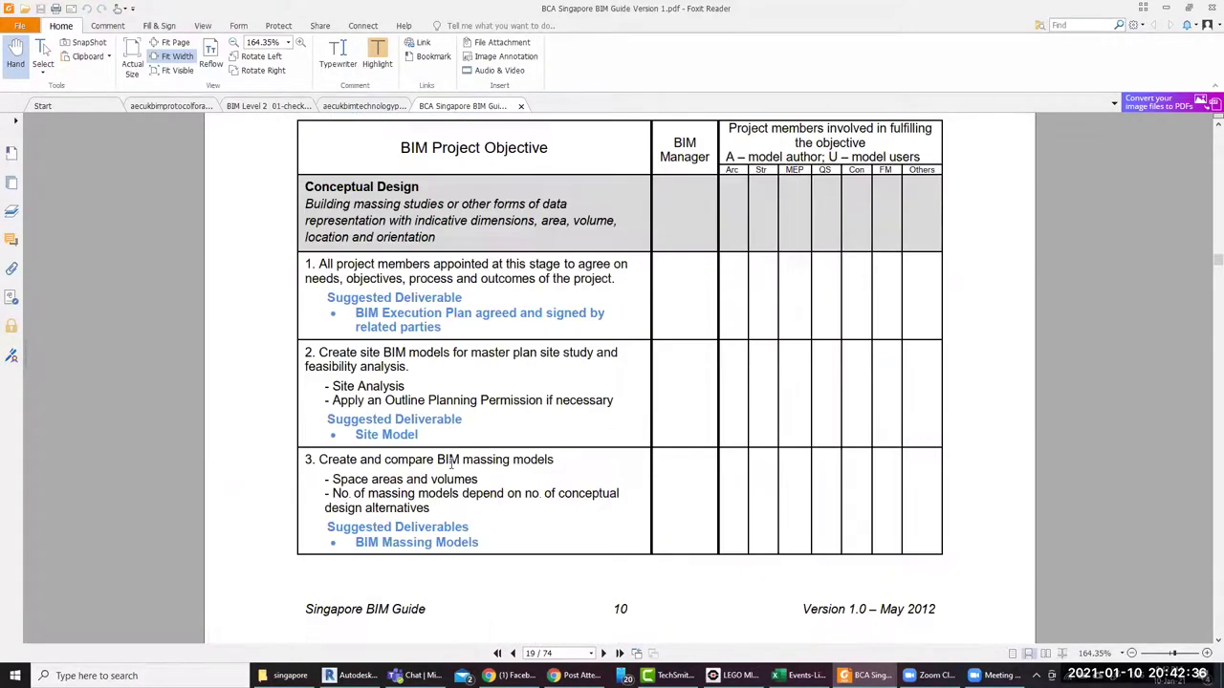
scroll(451, 464, up, 3)
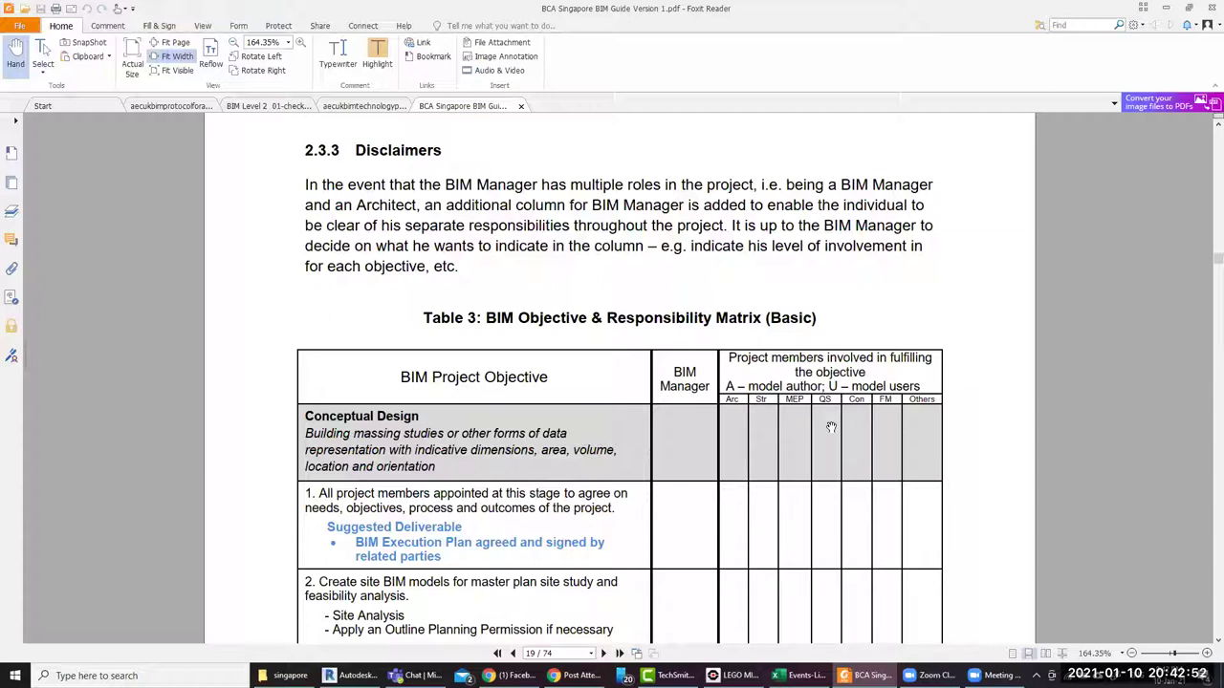
scroll(837, 426, down, 3)
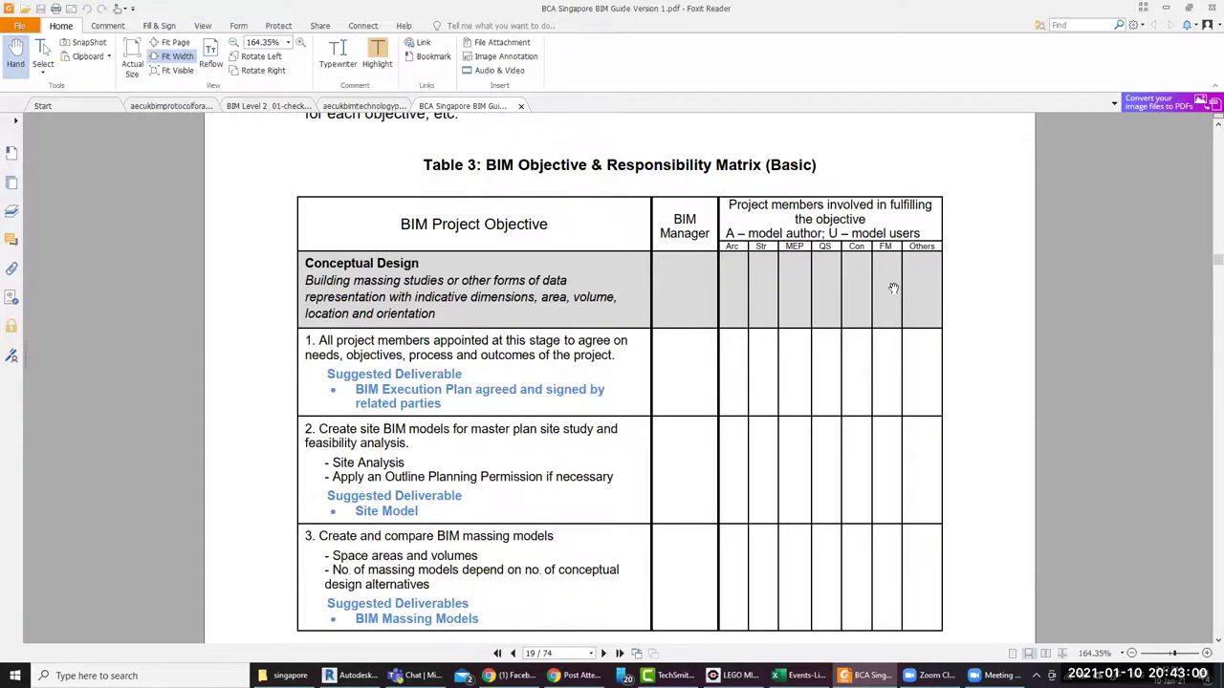
scroll(879, 357, down, 5)
scroll(870, 399, down, 8)
scroll(870, 397, down, 6)
scroll(870, 394, down, 6)
scroll(871, 390, down, 7)
scroll(871, 390, down, 4)
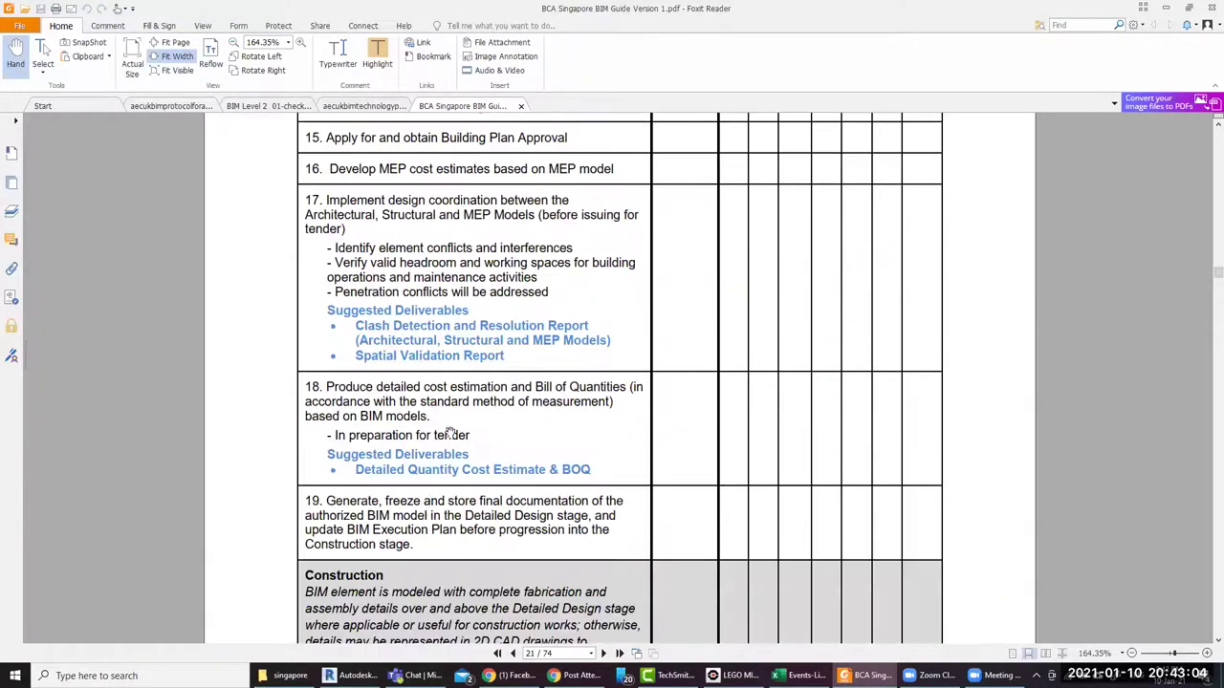
scroll(819, 468, down, 3)
scroll(819, 468, down, 5)
scroll(820, 467, down, 4)
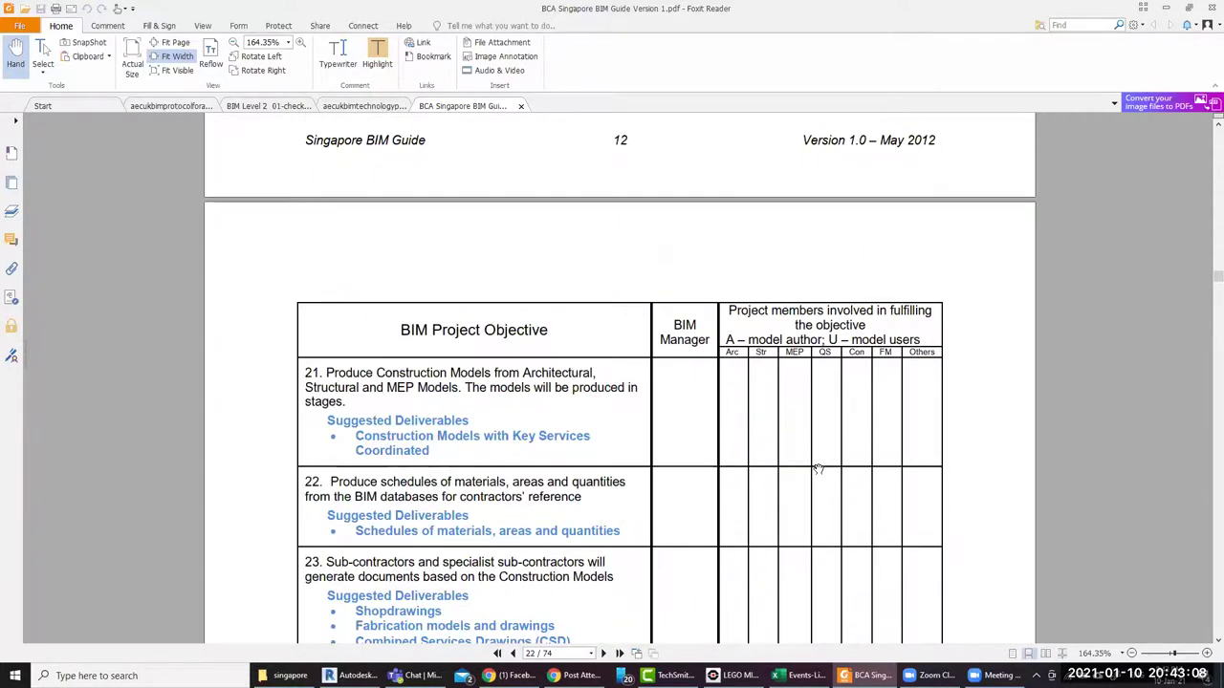
scroll(819, 467, down, 3)
scroll(819, 467, down, 5)
scroll(819, 468, down, 1)
scroll(818, 468, down, 4)
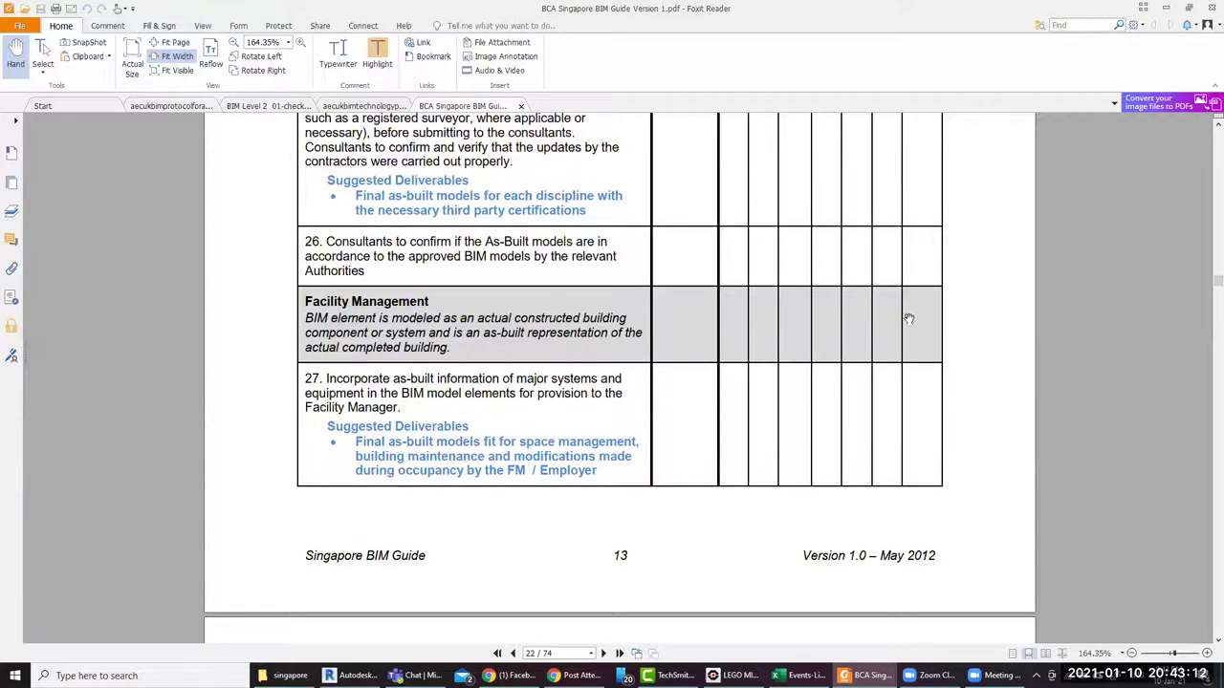
scroll(528, 445, down, 5)
scroll(527, 446, down, 3)
scroll(527, 445, down, 1)
scroll(529, 447, down, 2)
scroll(527, 447, down, 3)
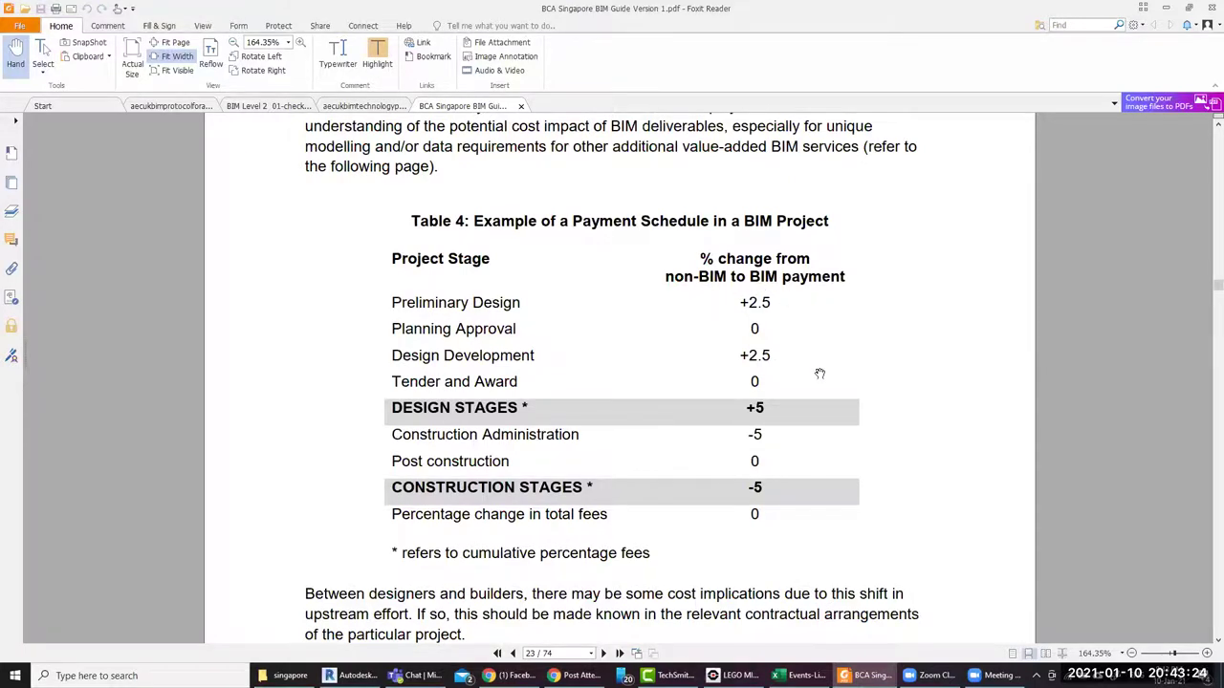
Scroll to page 24 to show section 2.5's example services and its note on additional fees
scroll(807, 462, down, 3)
scroll(806, 462, down, 2)
scroll(807, 462, down, 4)
scroll(807, 462, up, 3)
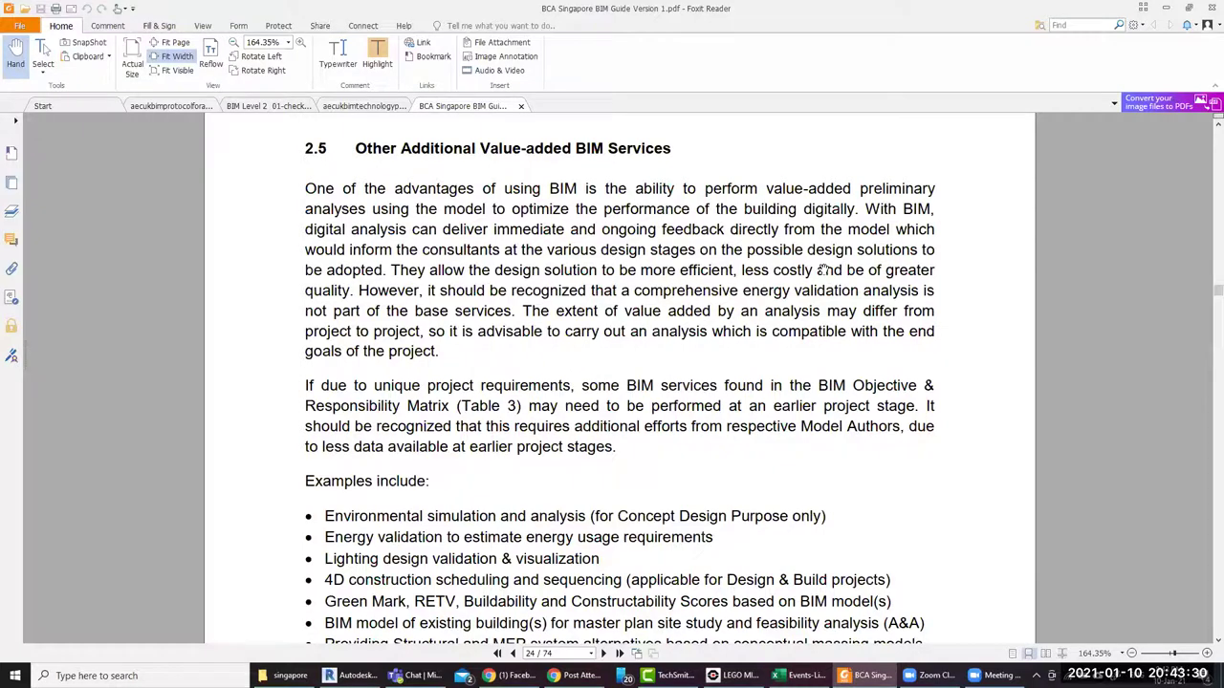
scroll(742, 483, down, 2)
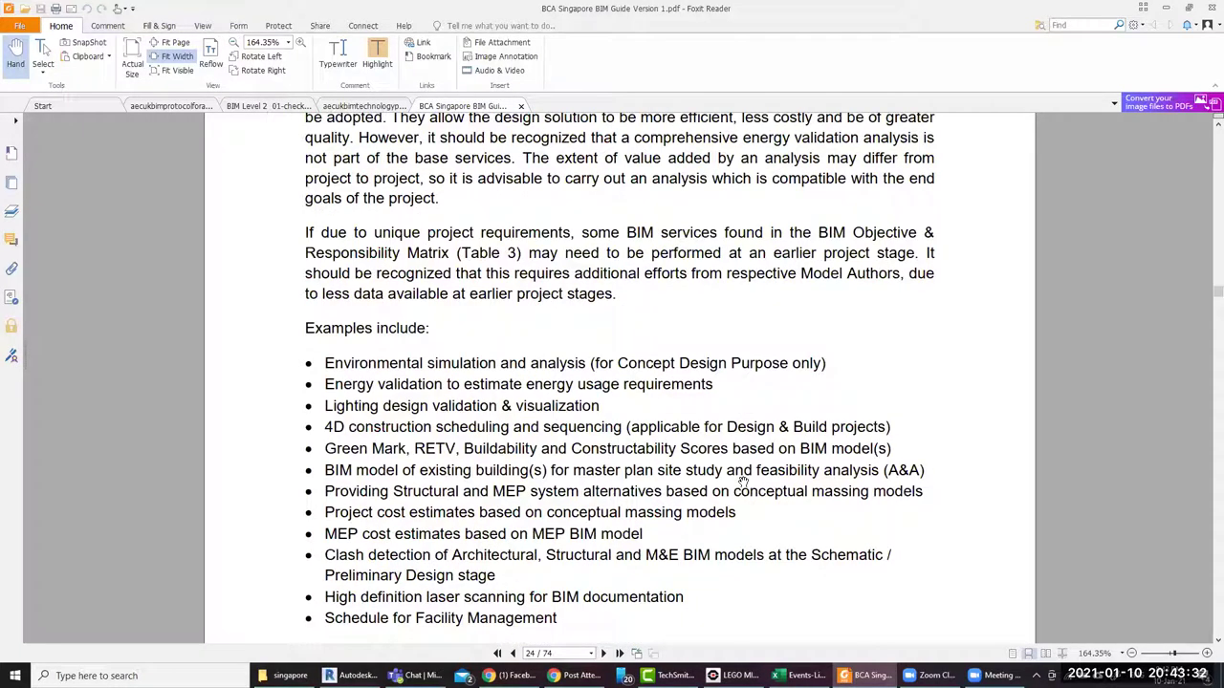
scroll(742, 483, down, 2)
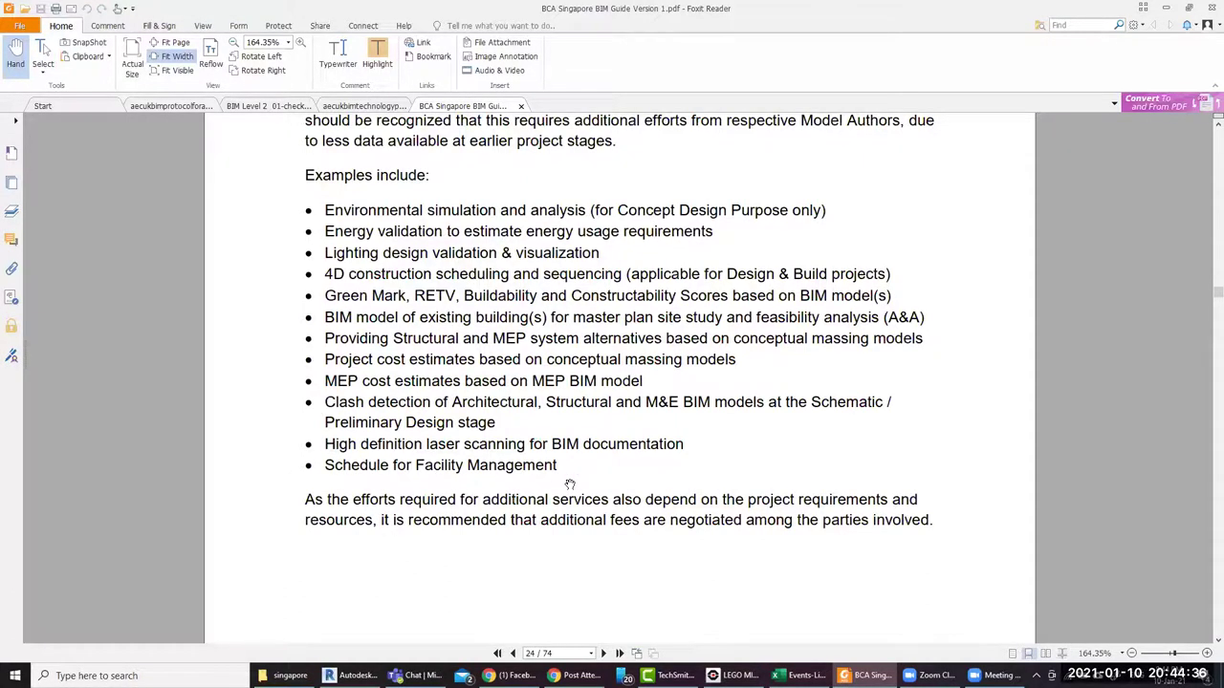
scroll(569, 485, down, 3)
scroll(569, 484, down, 5)
scroll(569, 484, down, 2)
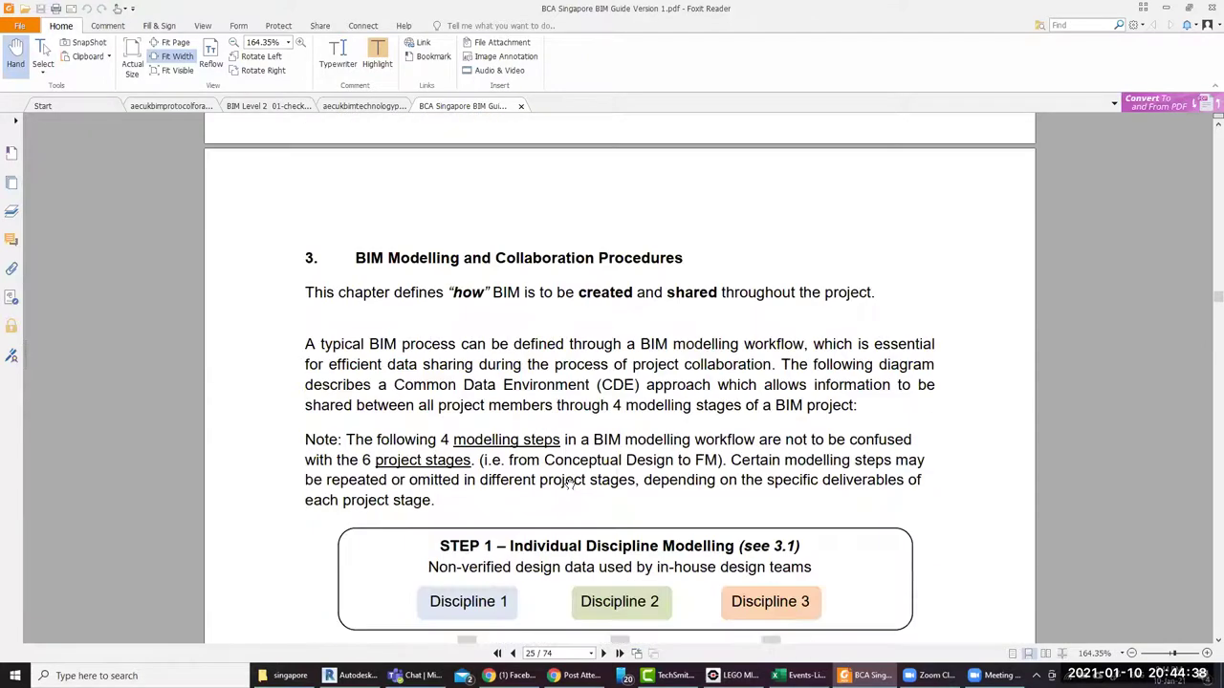
scroll(568, 485, down, 2)
scroll(569, 484, down, 2)
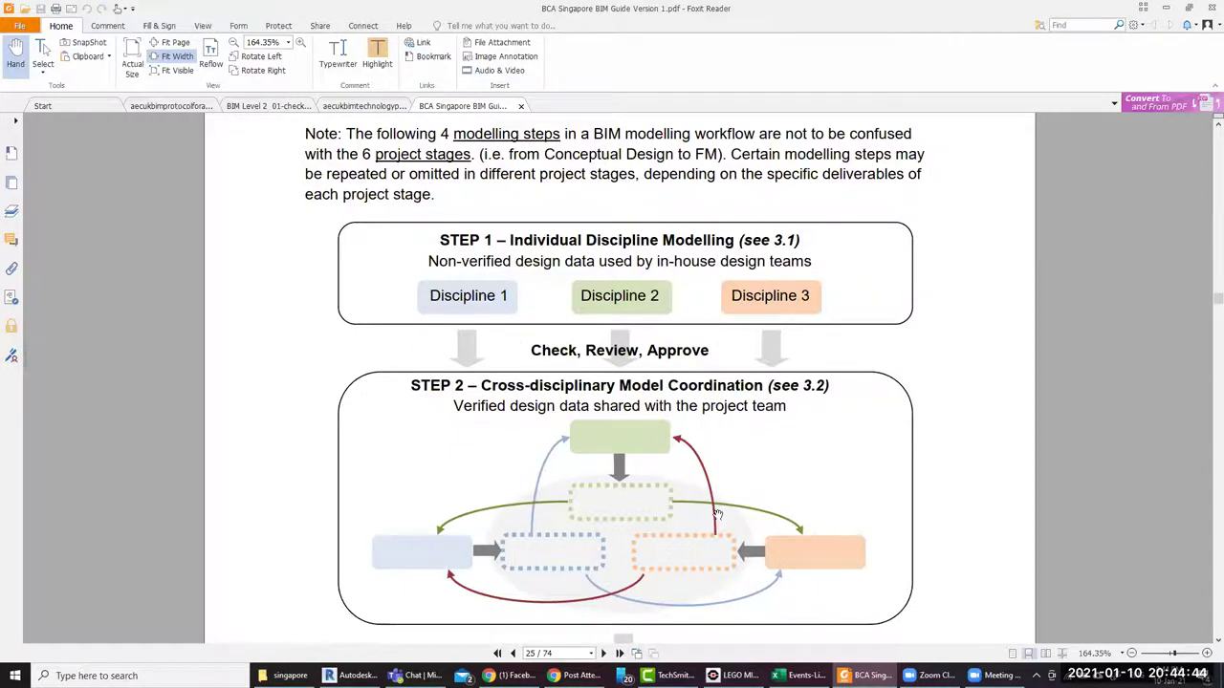
scroll(459, 507, down, 5)
scroll(473, 482, up, 2)
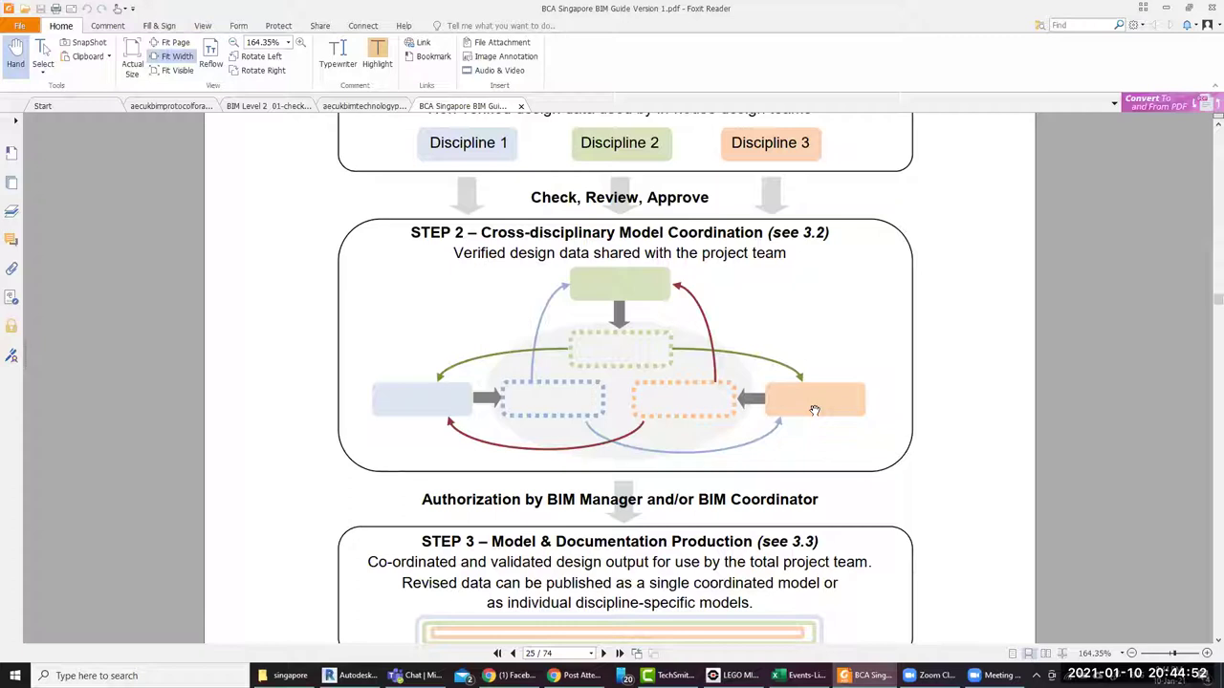
scroll(815, 410, up, 3)
scroll(814, 409, down, 3)
Switch to Revit and show the sample project's default {3D} view of the whole site
click(353, 676)
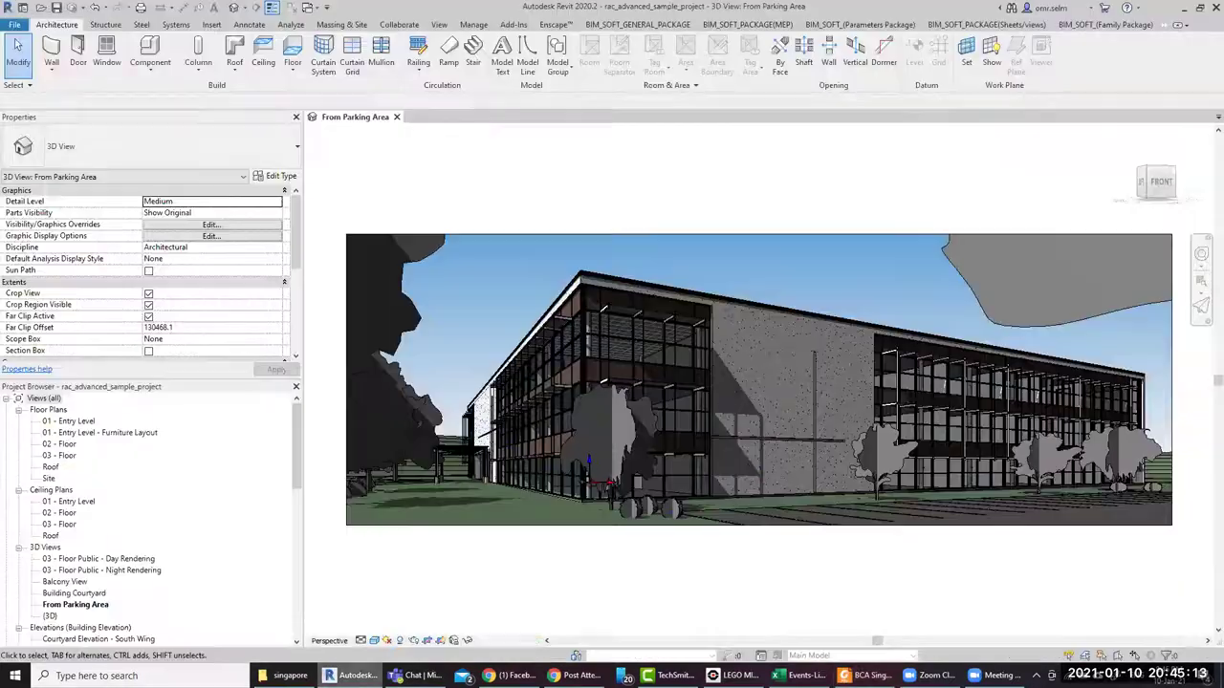
click(234, 7)
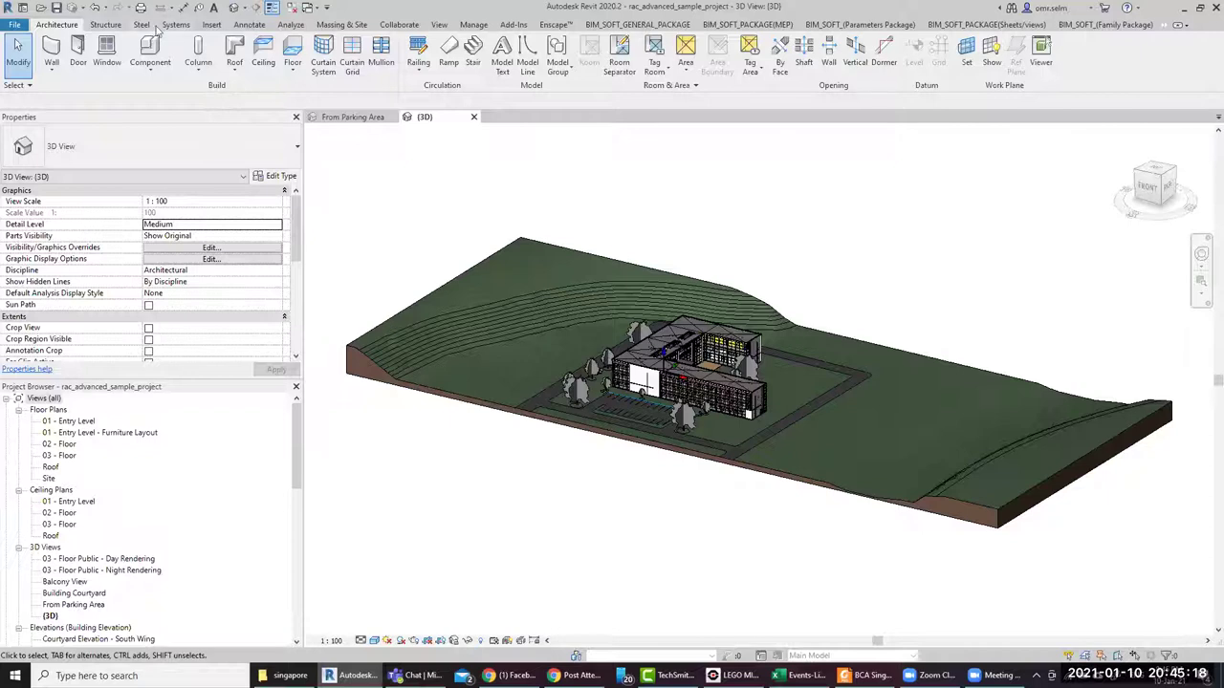
click(211, 25)
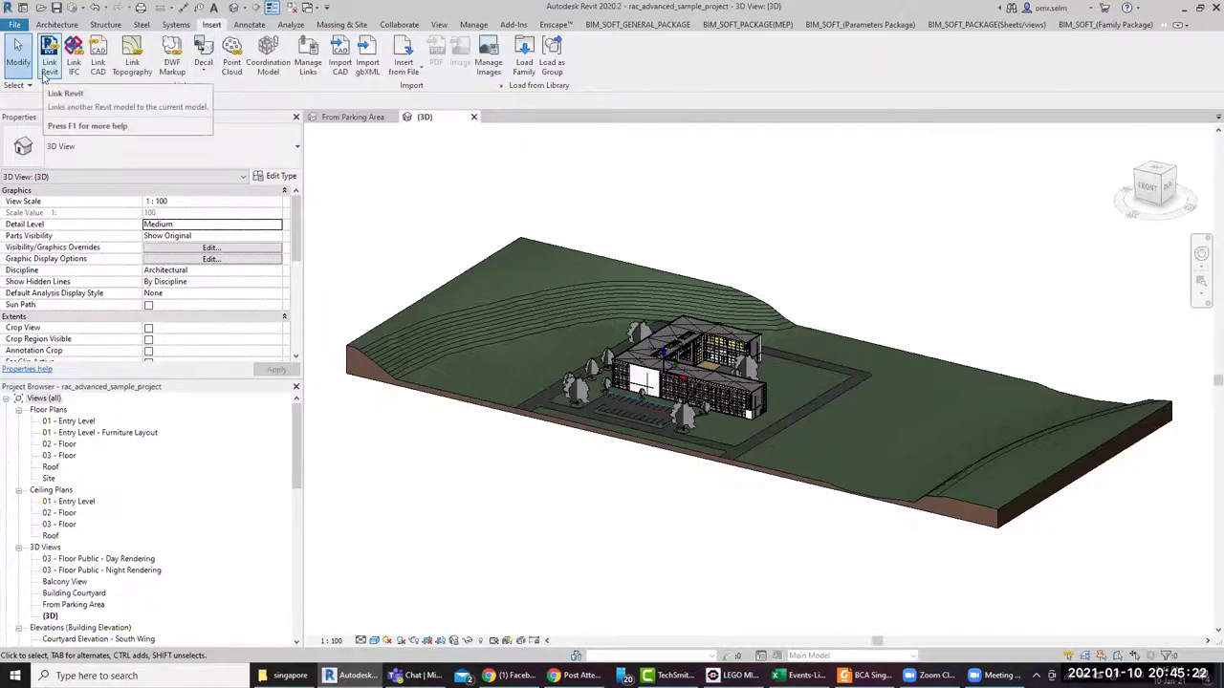
Link villa.rvt from the Desktop using Auto - Internal Origin to Internal Origin positioning
click(43, 78)
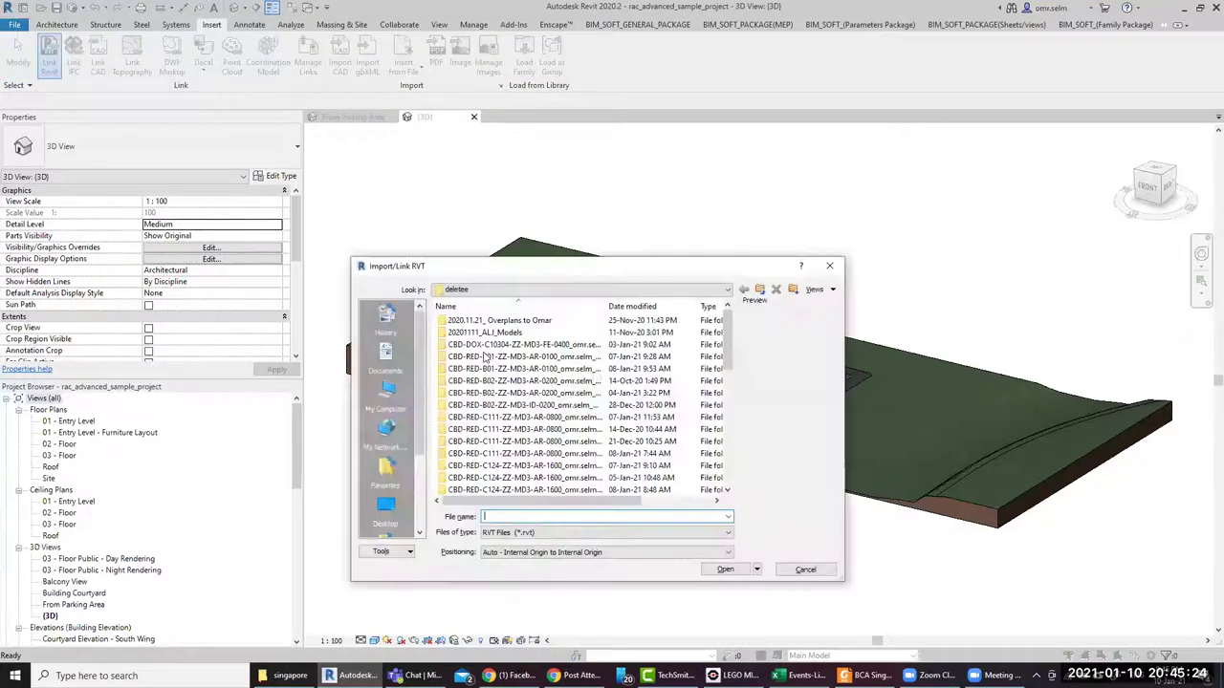
drag(732, 352, 728, 468)
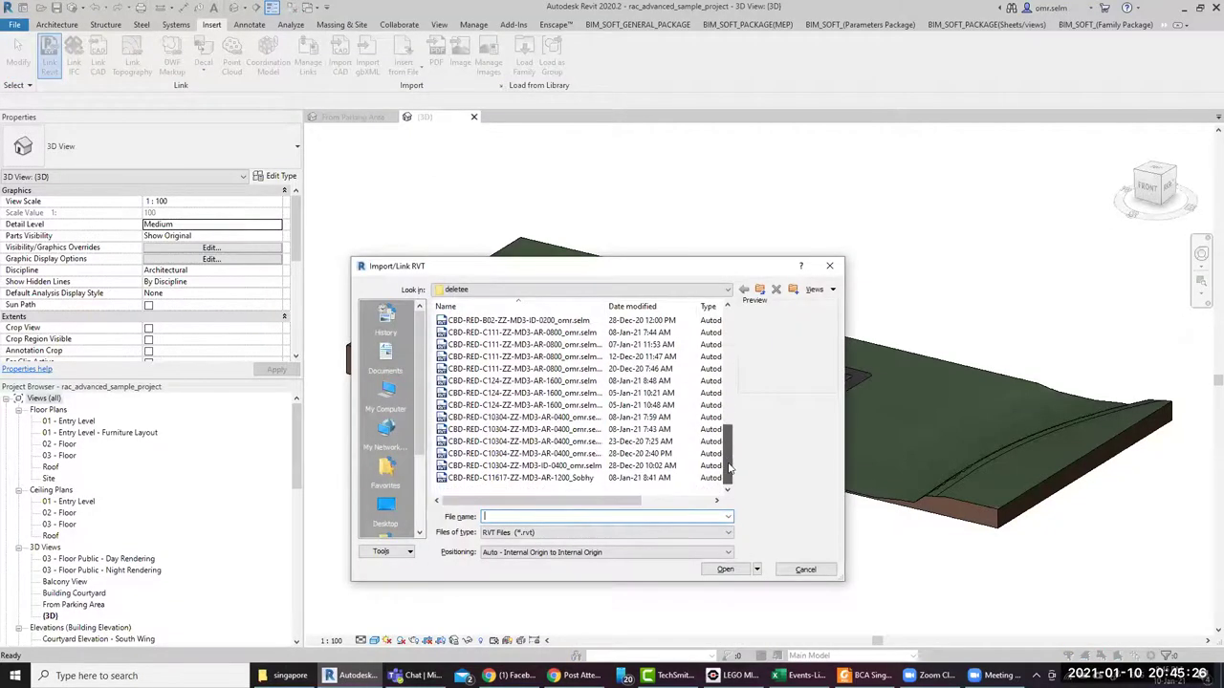
click(385, 512)
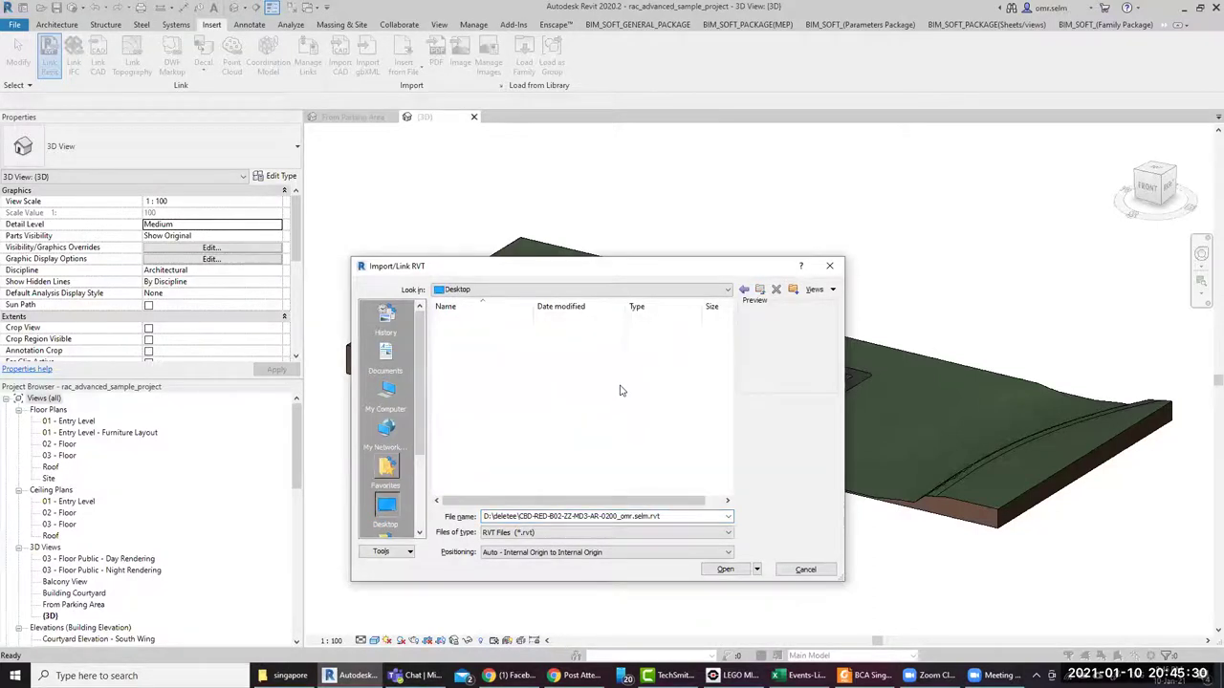
click(690, 393)
scroll(698, 414, down, 5)
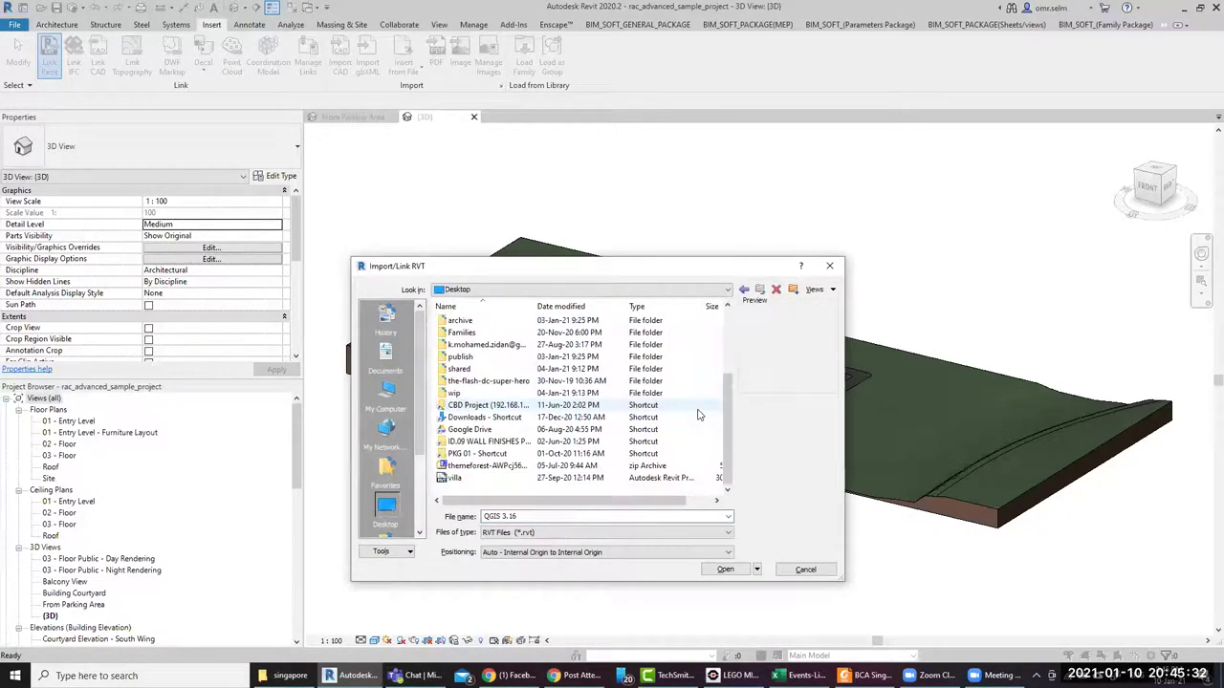
click(476, 478)
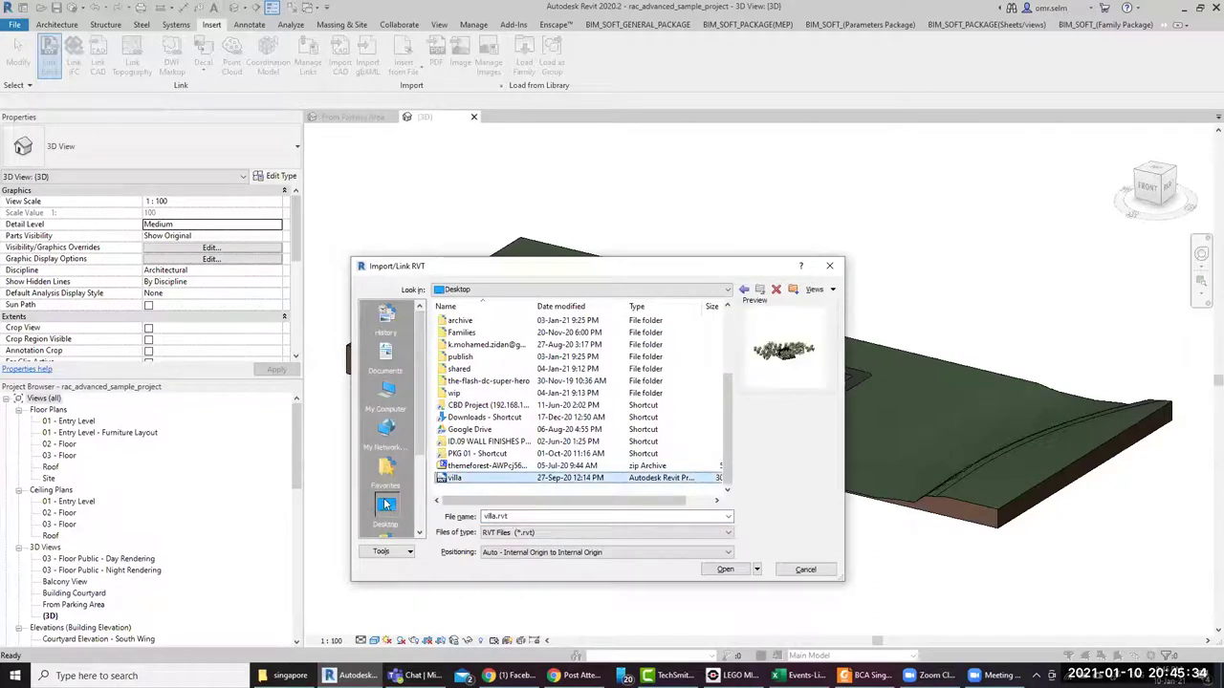
click(555, 553)
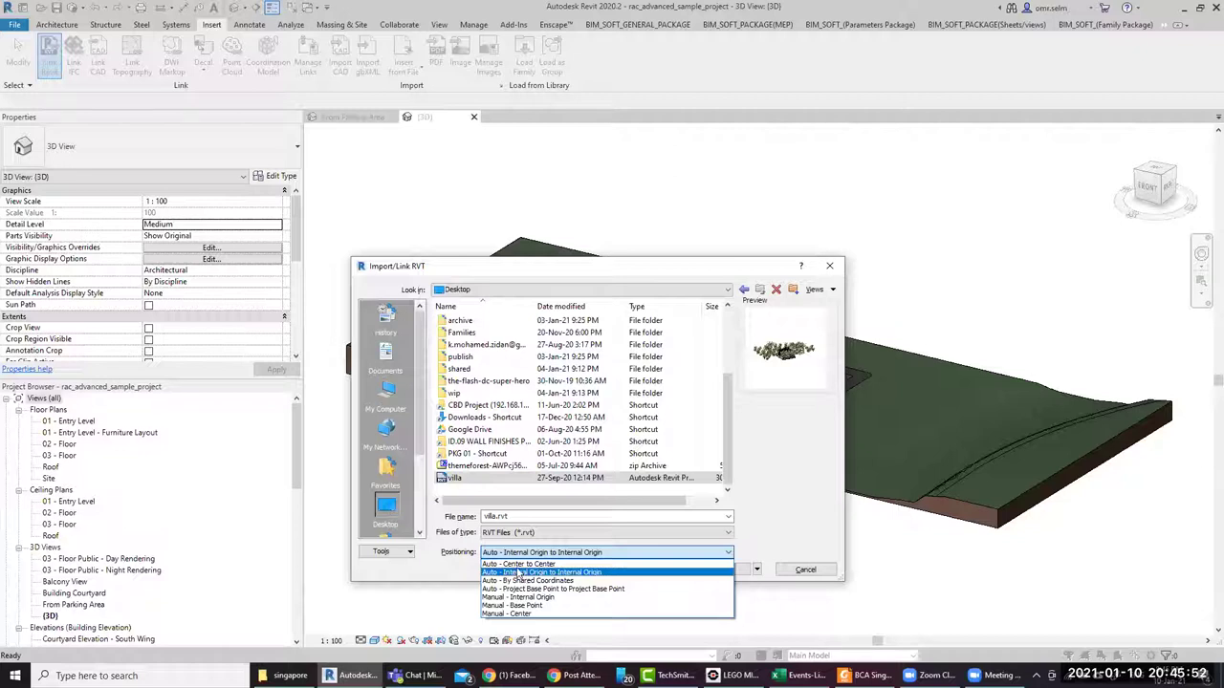
click(555, 571)
click(723, 570)
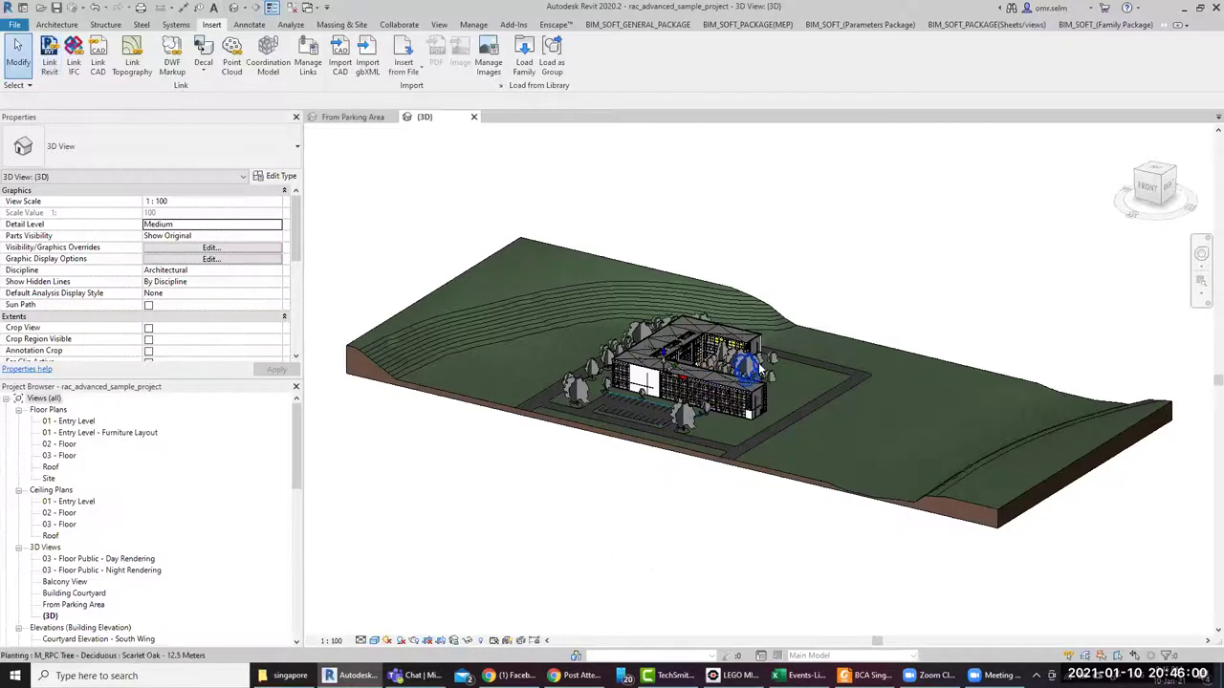
scroll(727, 325, up, 2)
scroll(707, 296, up, 2)
scroll(621, 344, up, 2)
scroll(532, 385, up, 1)
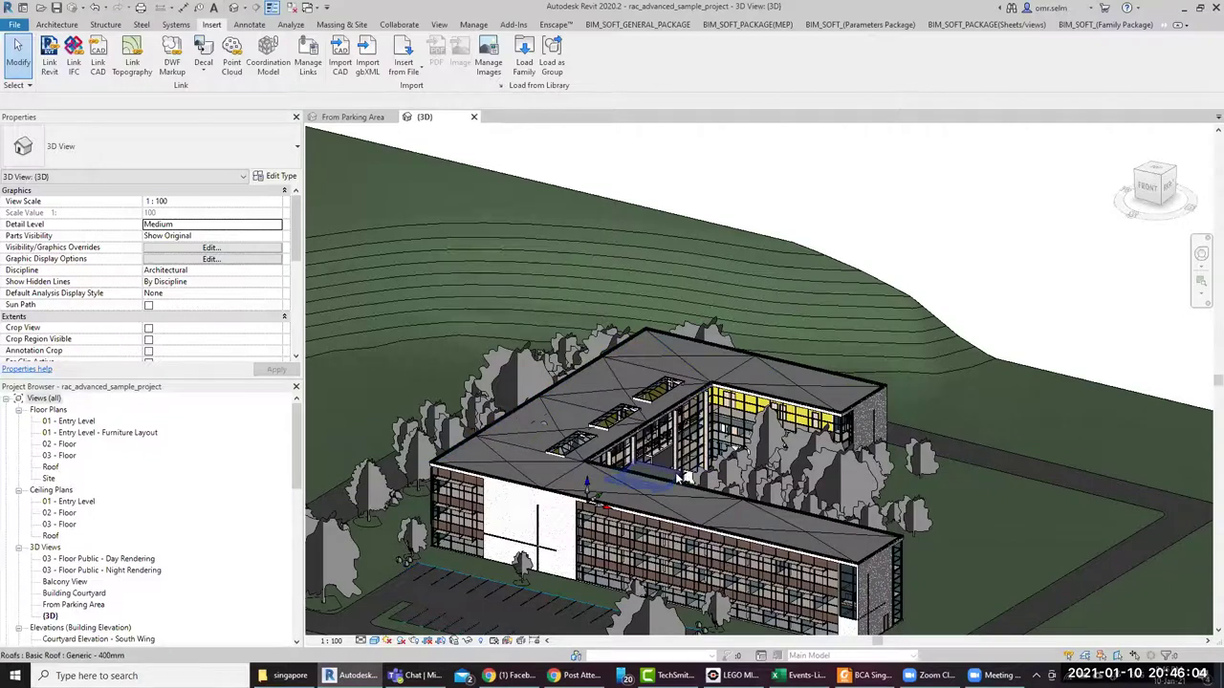
scroll(660, 385, down, 3)
scroll(622, 430, down, 2)
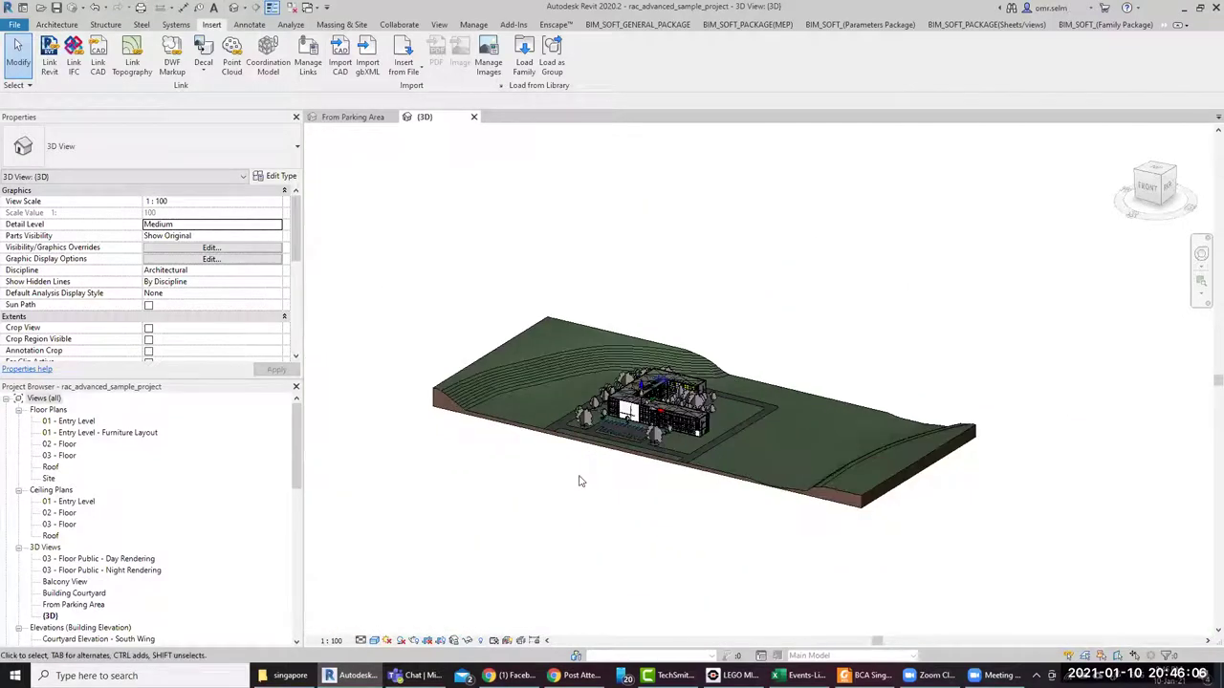
scroll(578, 481, up, 1)
scroll(315, 250, down, 1)
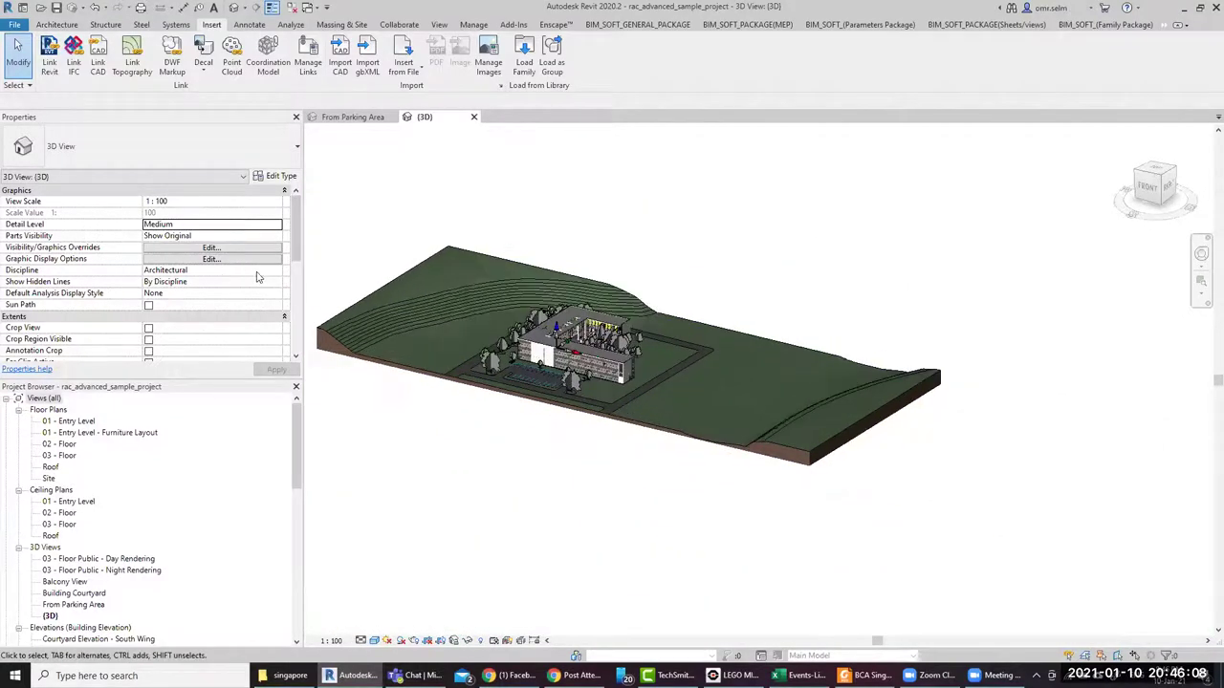
scroll(297, 247, down, 2)
scroll(287, 254, down, 1)
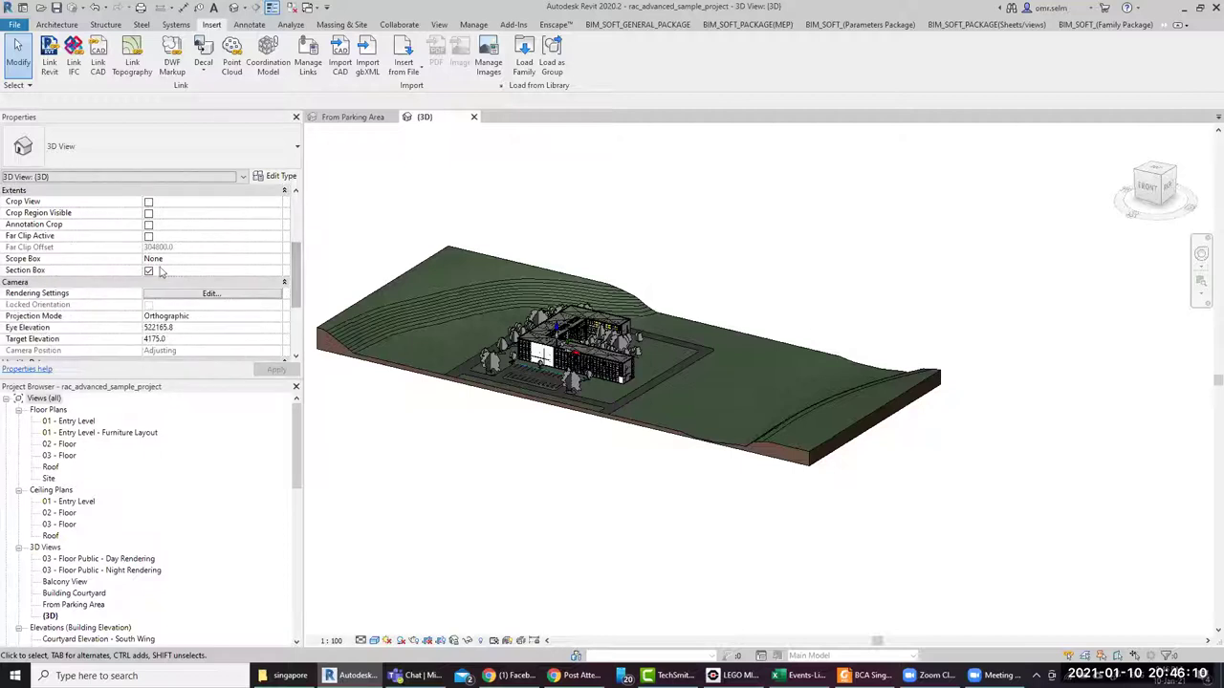
scroll(374, 480, up, 2)
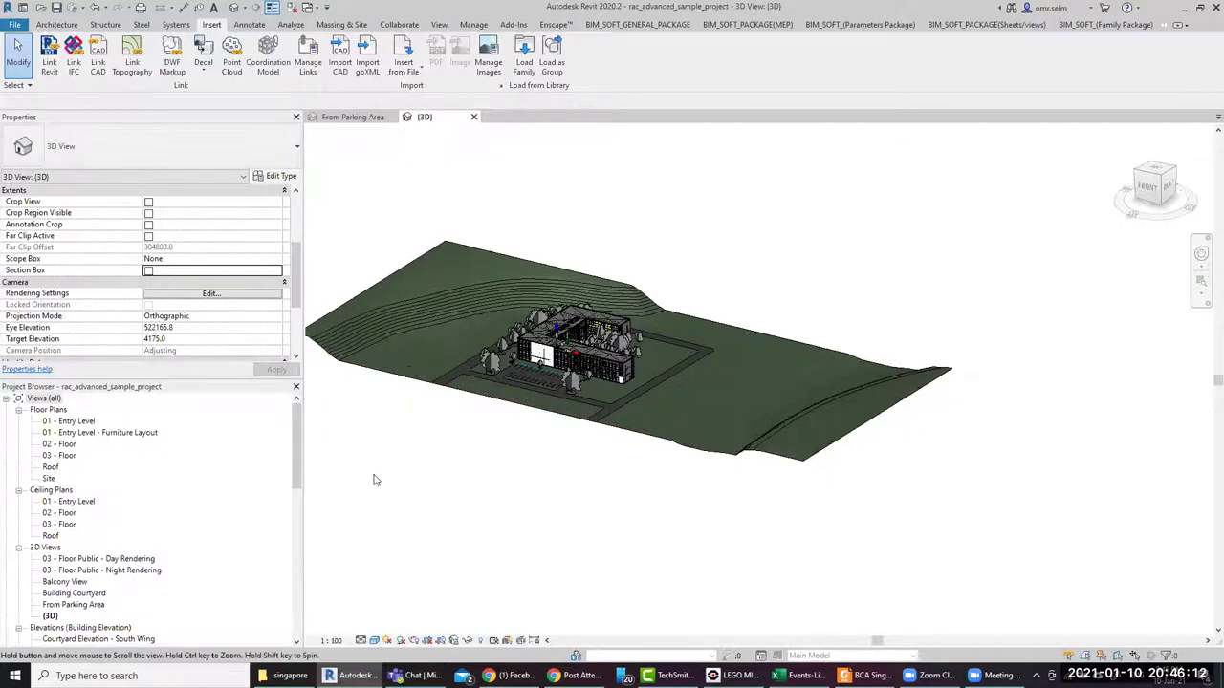
Crossing-select the whole site and clear all categories in the Filter dialog
mouse_move(936, 187)
mouse_down()
mouse_move(460, 510)
mouse_move(514, 174)
mouse_up()
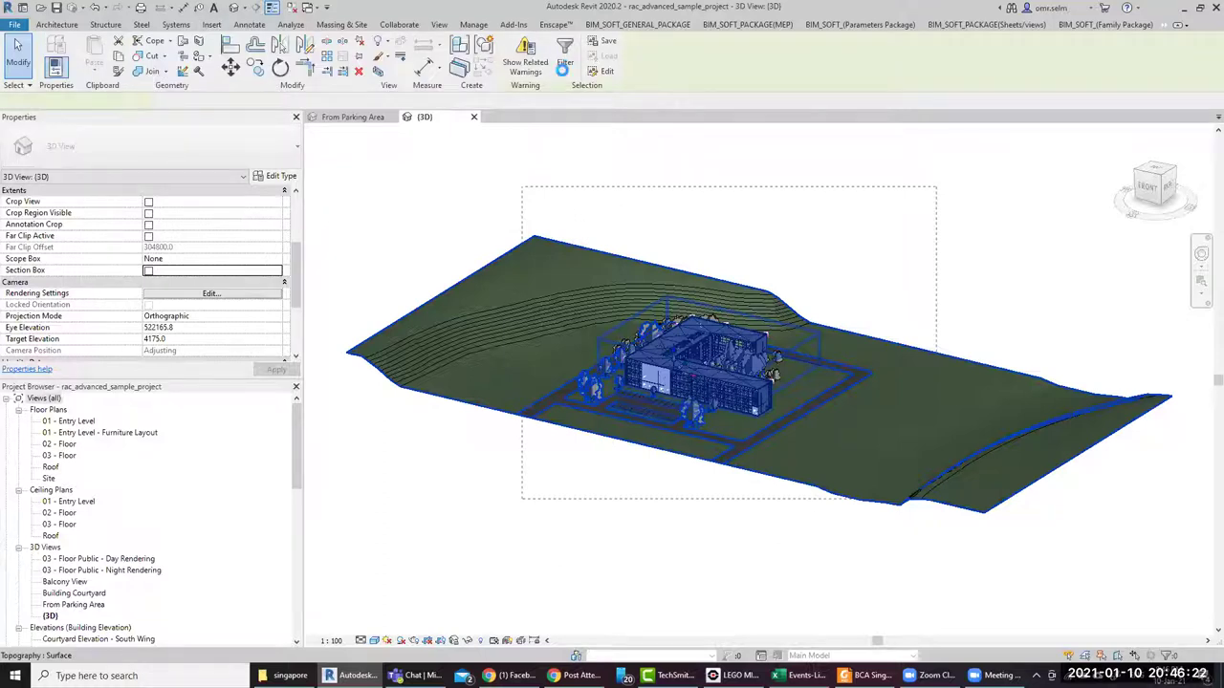
click(564, 56)
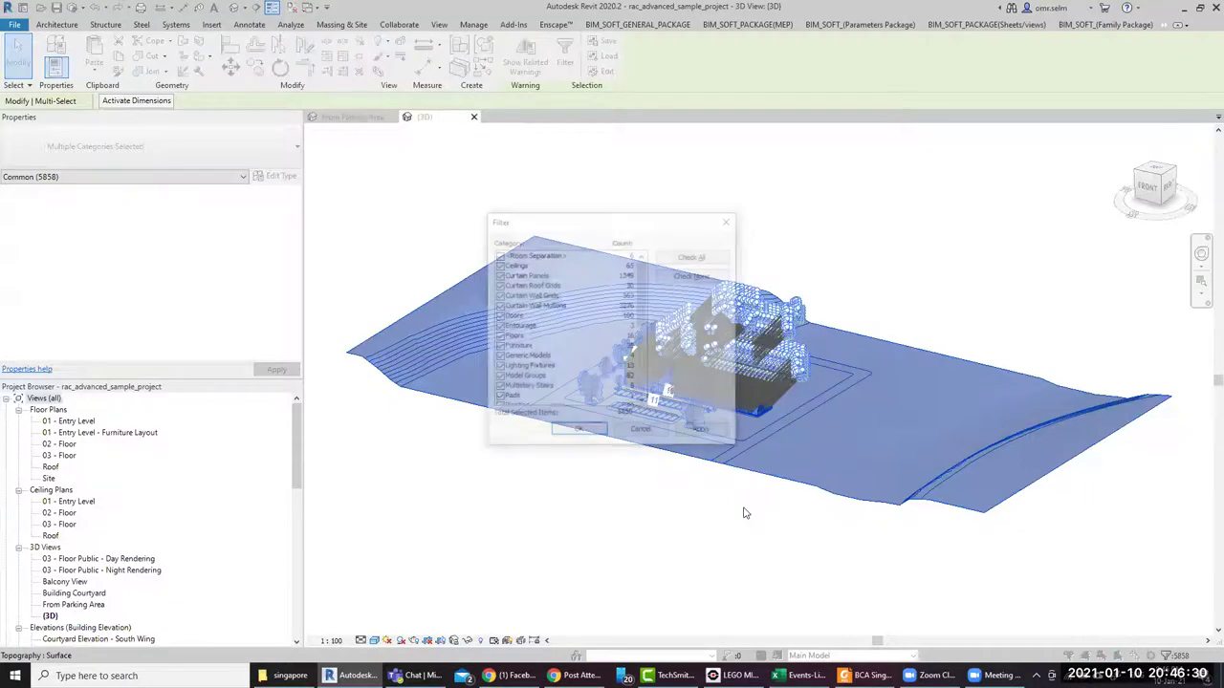
click(678, 285)
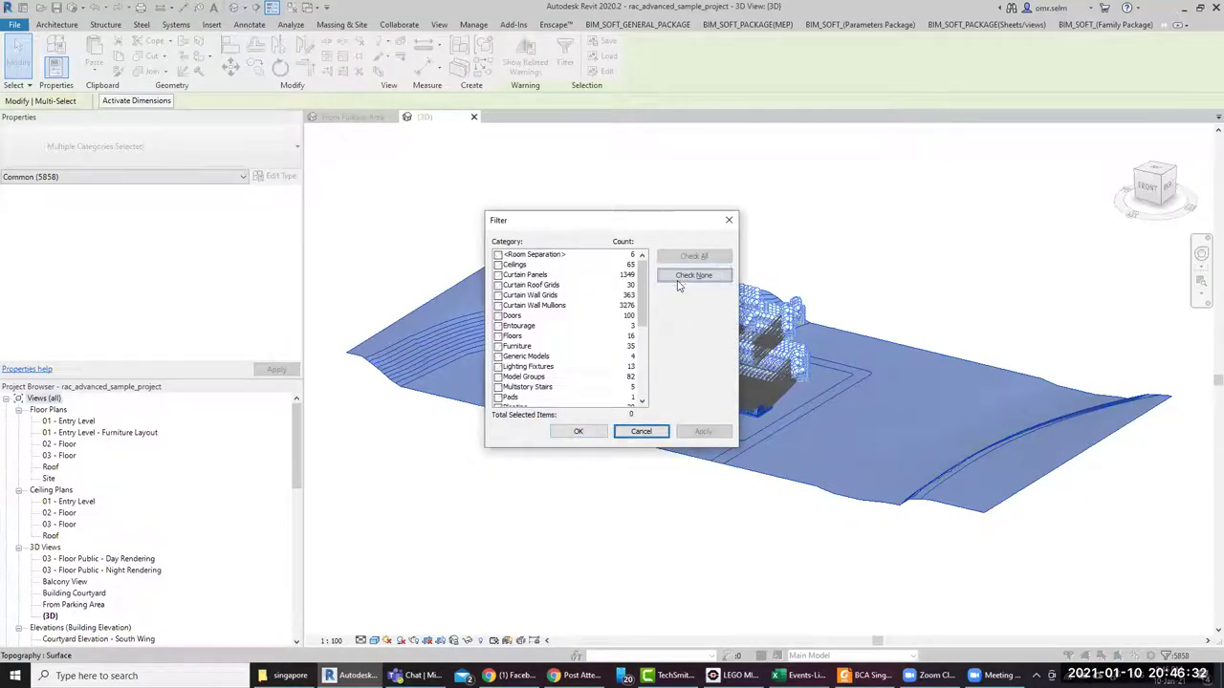
drag(642, 287, 650, 390)
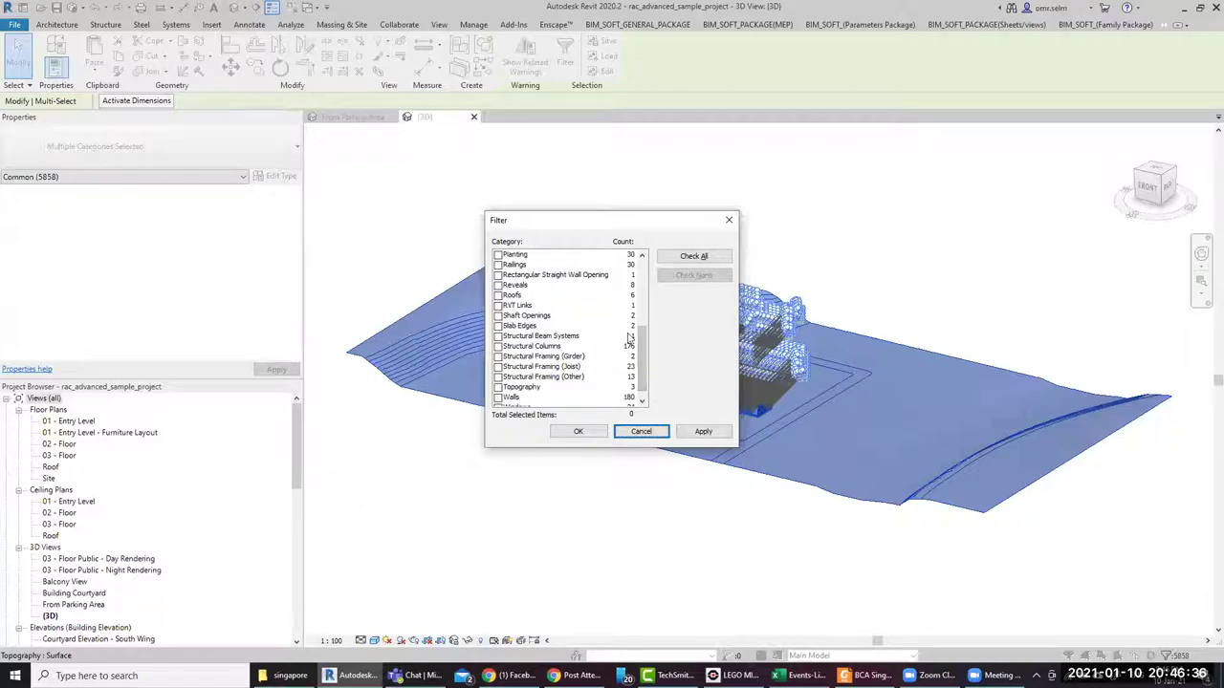
scroll(630, 392, up, 2)
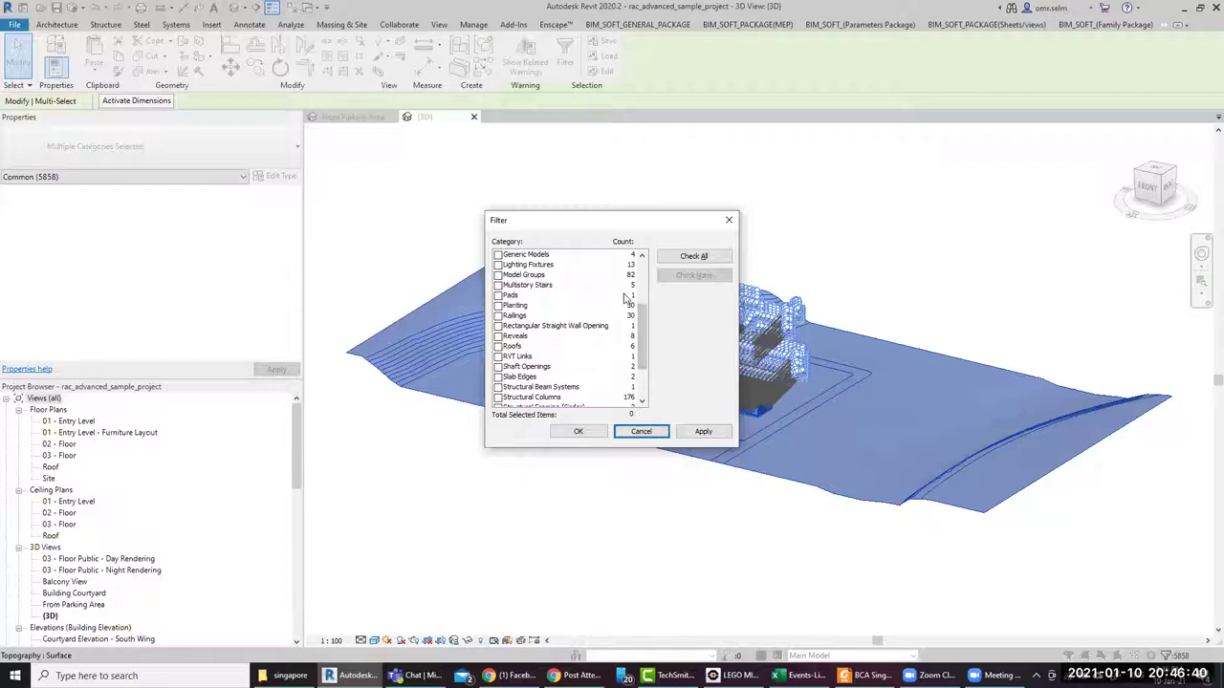
click(626, 296)
click(622, 326)
scroll(619, 388, down, 2)
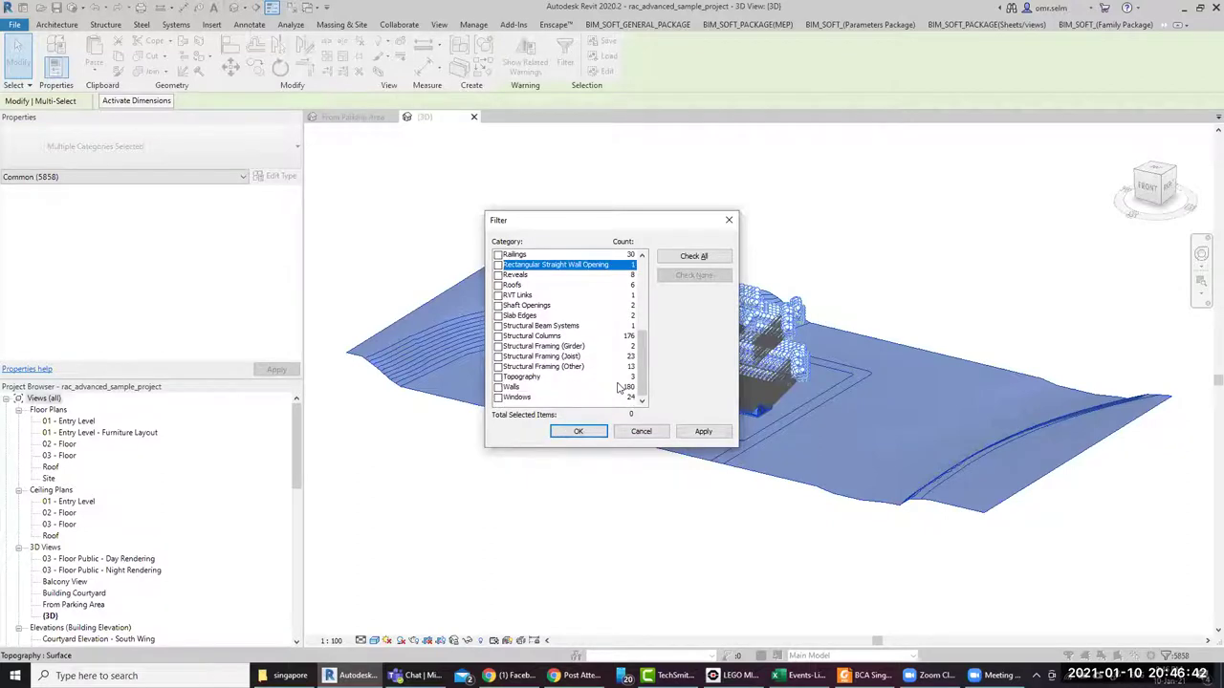
Tick only RVT Links and confirm, leaving just the villa link selected
click(524, 299)
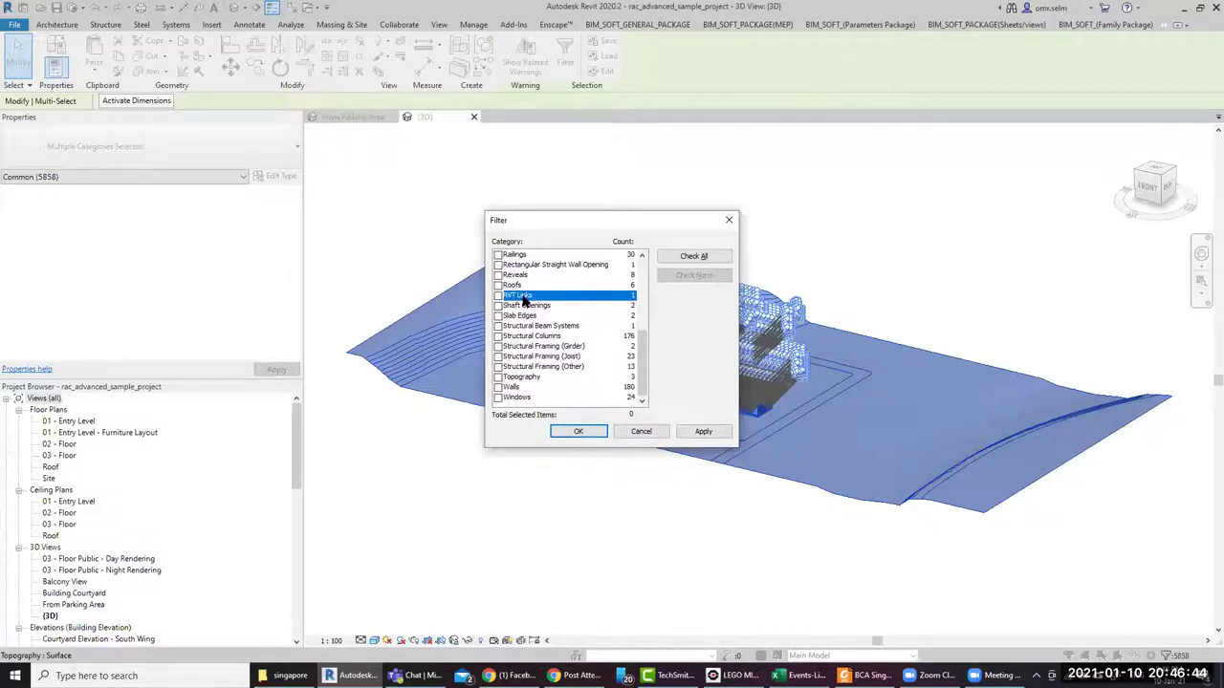
scroll(524, 300, up, 1)
scroll(524, 300, up, 2)
scroll(517, 298, down, 2)
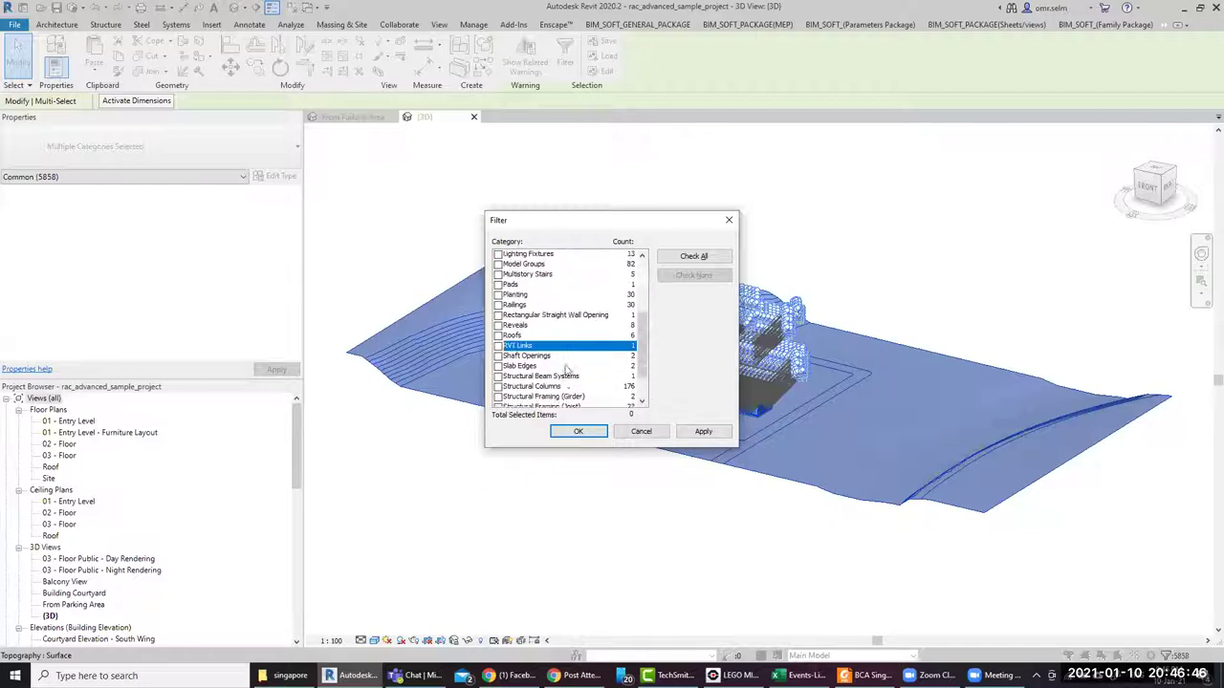
scroll(506, 297, down, 1)
click(497, 295)
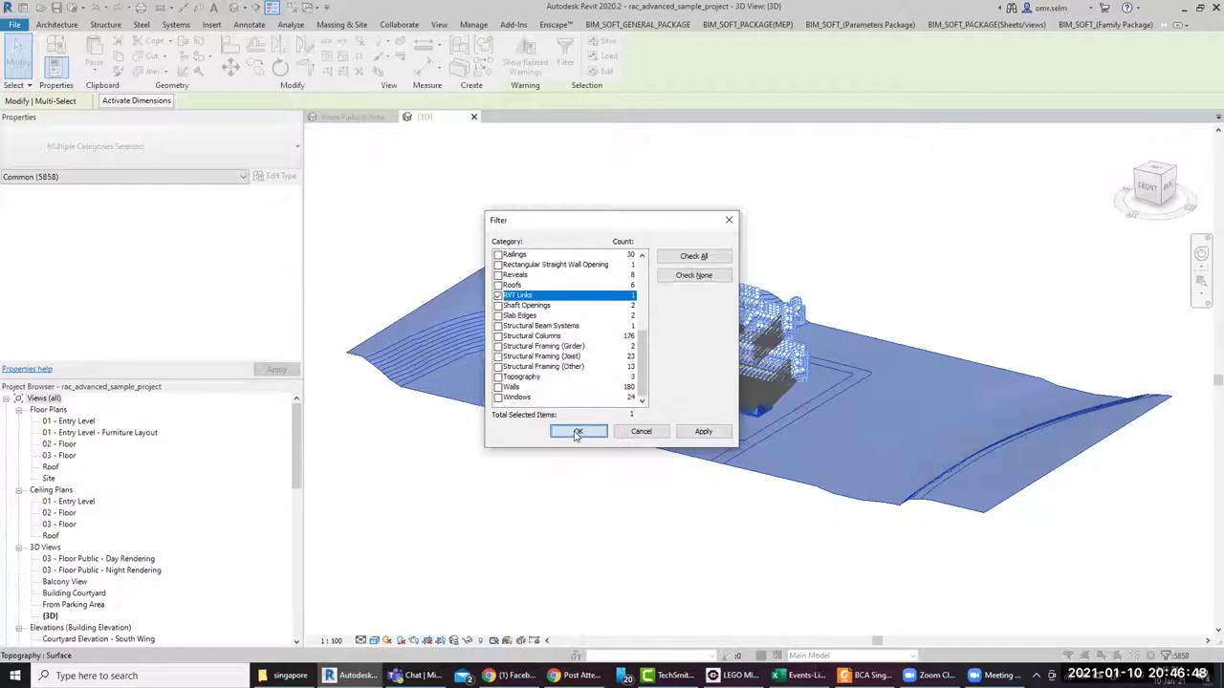
click(578, 432)
Drag the linked villa model onto open terrain at the site's lower right
scroll(654, 291, up, 3)
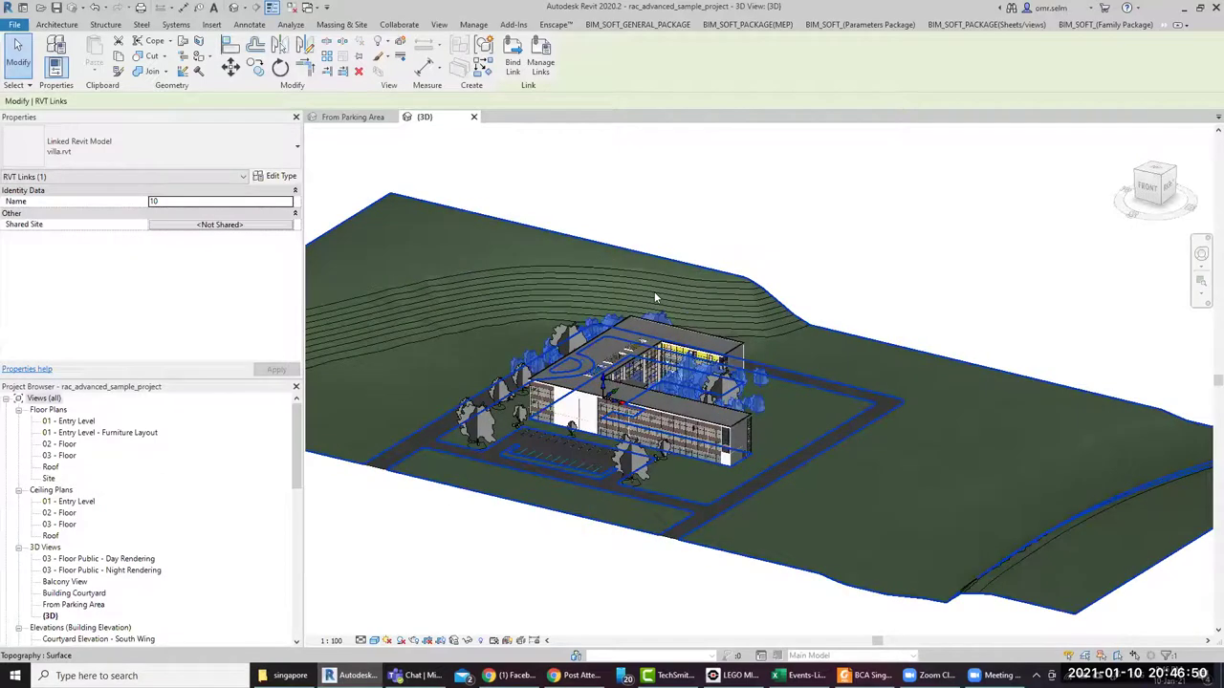
scroll(643, 309, up, 3)
scroll(647, 323, up, 2)
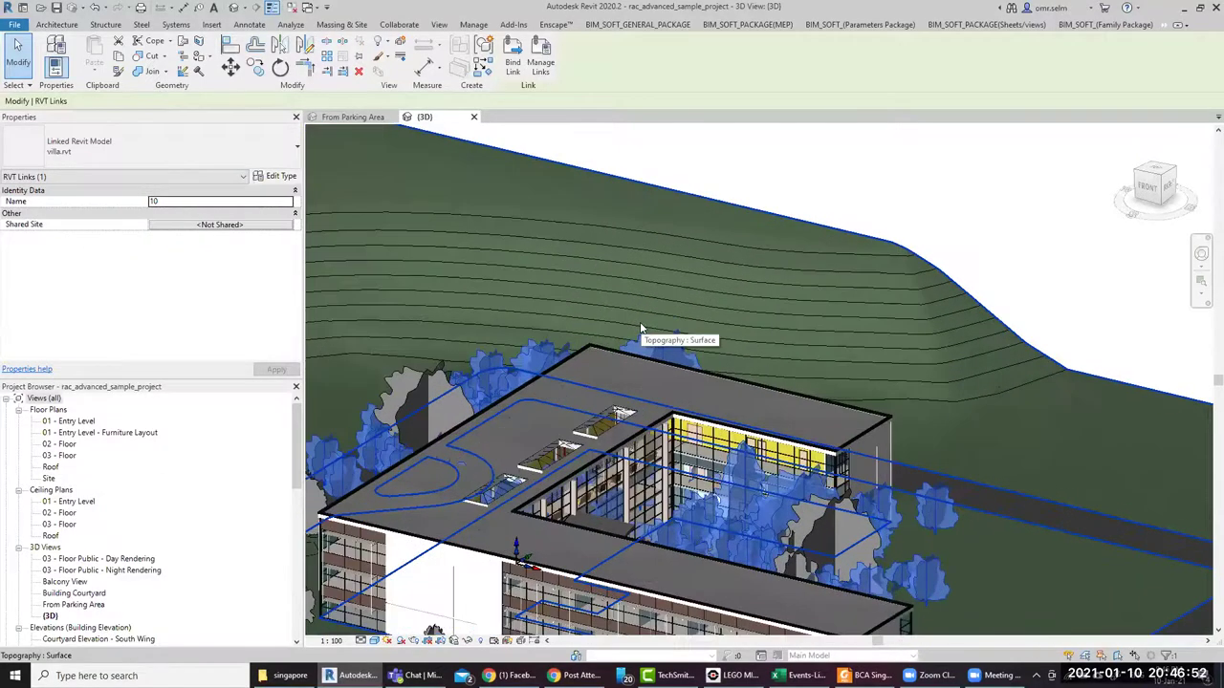
scroll(654, 344, up, 2)
scroll(654, 346, down, 1)
scroll(658, 349, down, 2)
scroll(661, 356, down, 3)
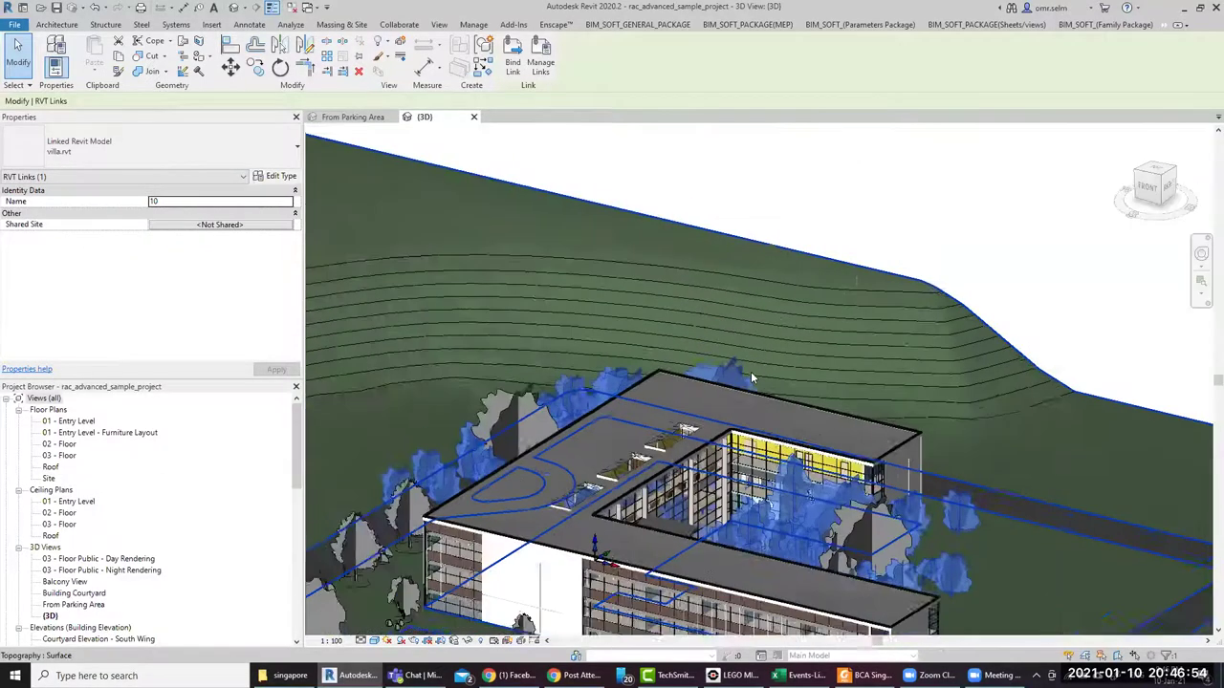
scroll(666, 362, down, 2)
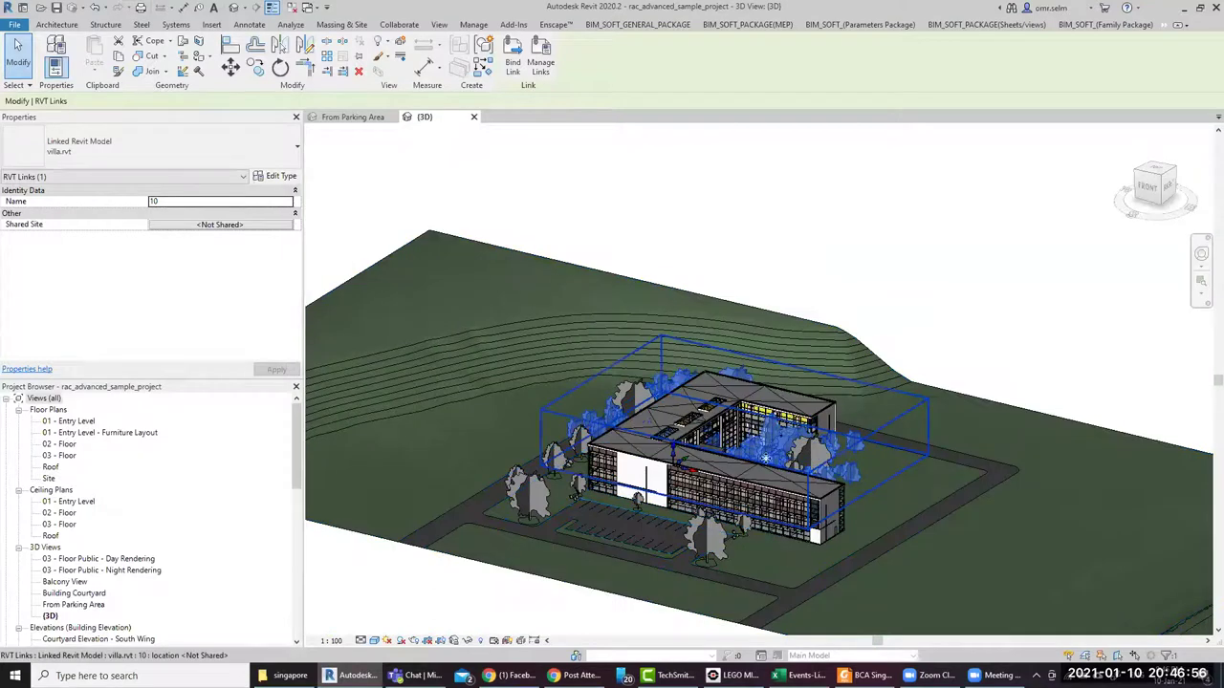
drag(765, 457, 1090, 588)
Orbit and zoom the 3D view to check the villa's new spot, then clear the selection
mouse_move(1011, 393)
shift+middle_down()
mouse_move(799, 516)
mouse_move(875, 442)
mouse_move(856, 419)
mouse_move(847, 339)
shift+middle_up()
click(875, 442)
scroll(844, 441, up, 5)
scroll(847, 339, down, 5)
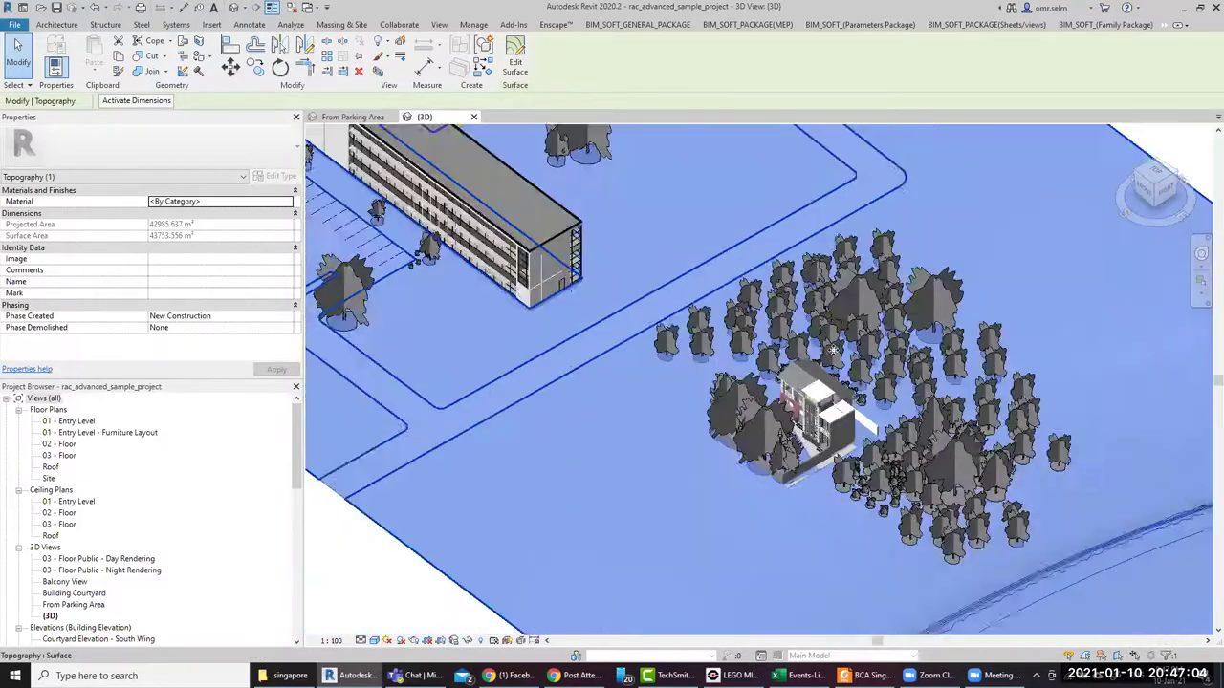
scroll(841, 363, down, 3)
key(Escape)
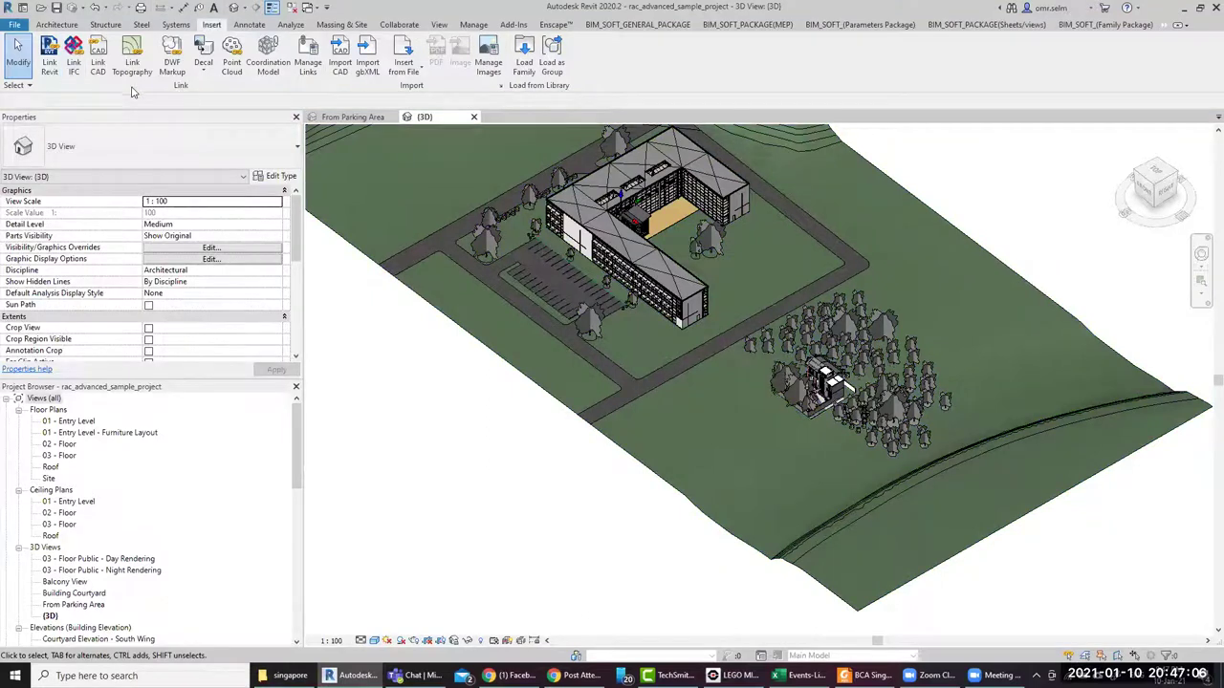
Start Link IFC and browse to the bim > EXTENSION folder on DATA (D:)
click(73, 67)
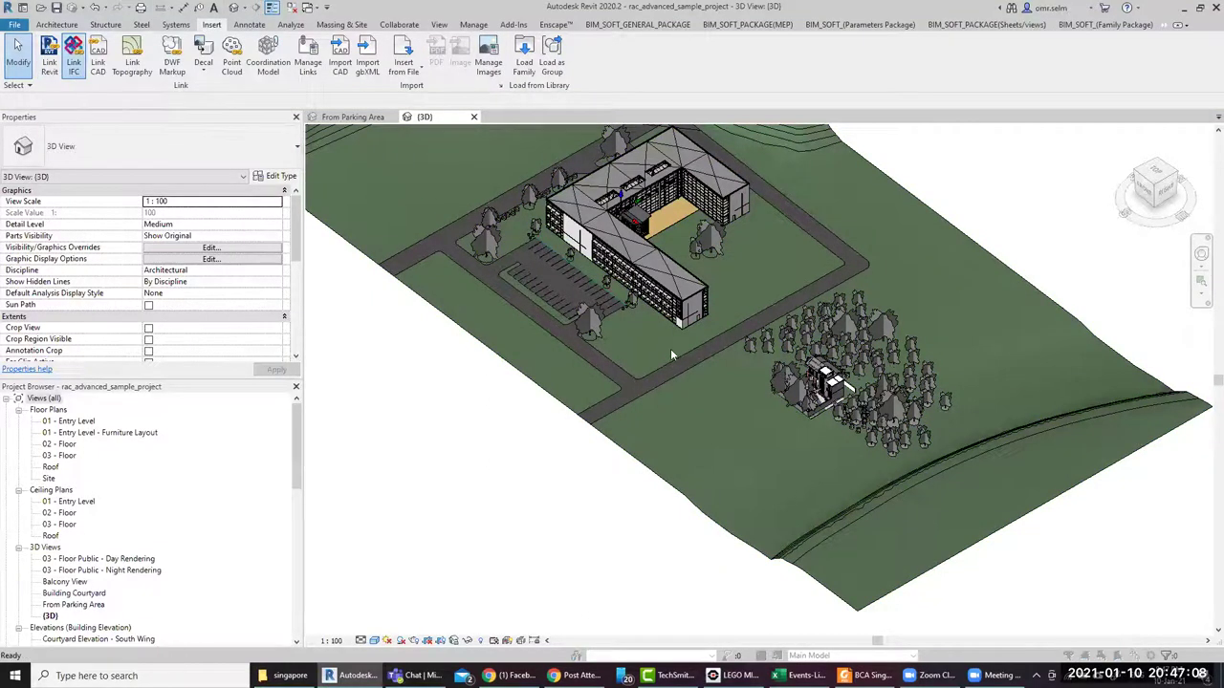
click(850, 395)
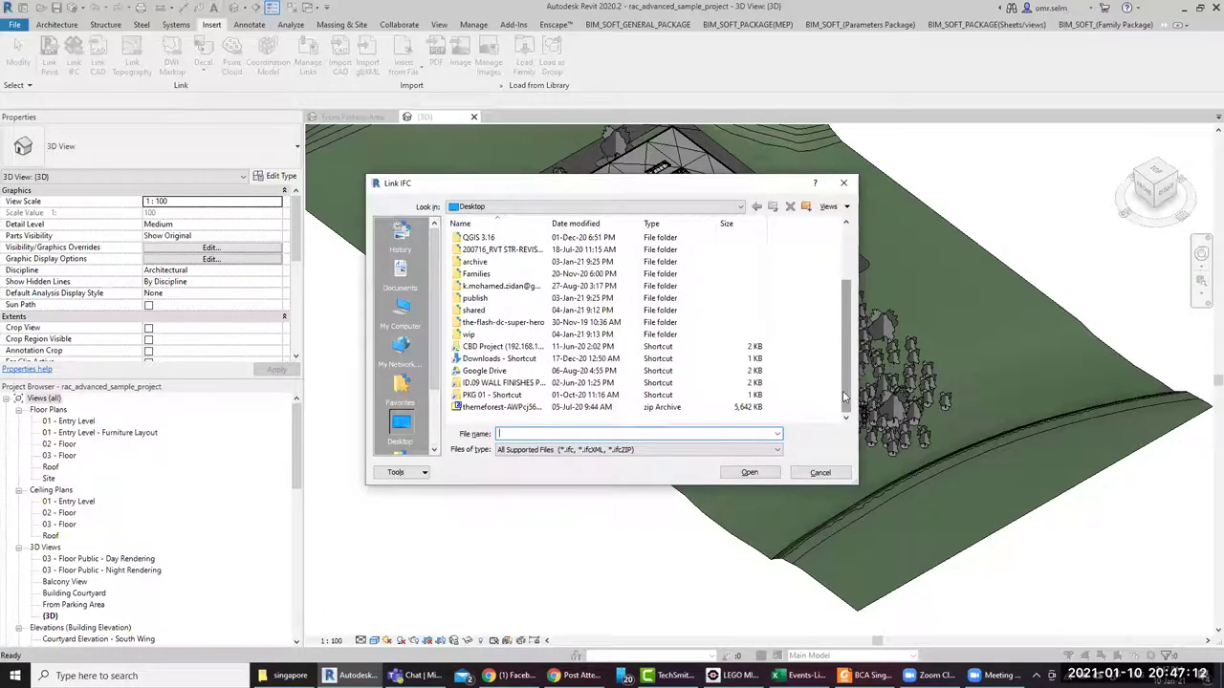
click(577, 208)
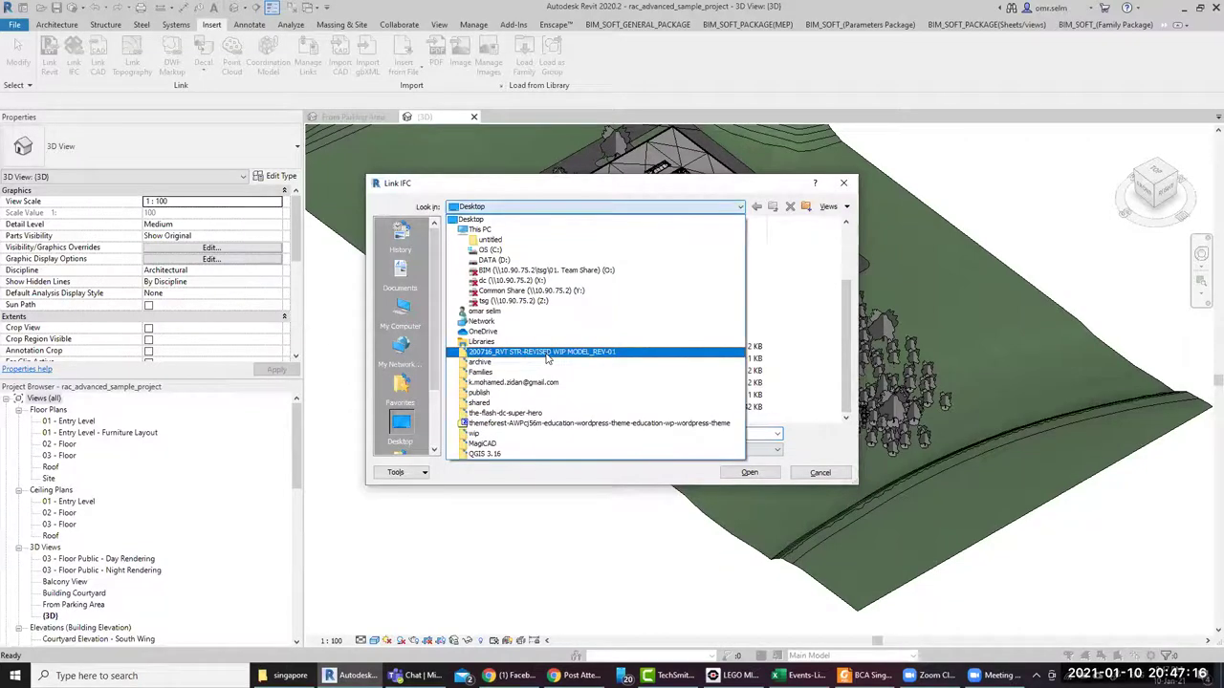
click(541, 261)
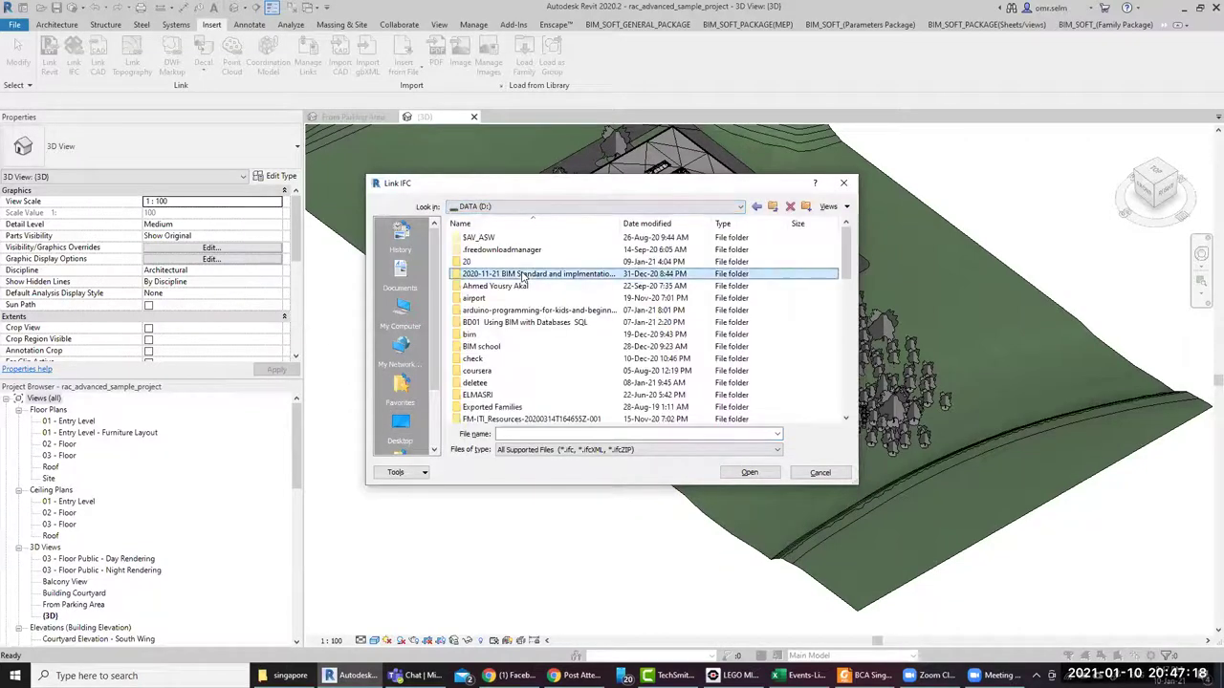
double_click(507, 334)
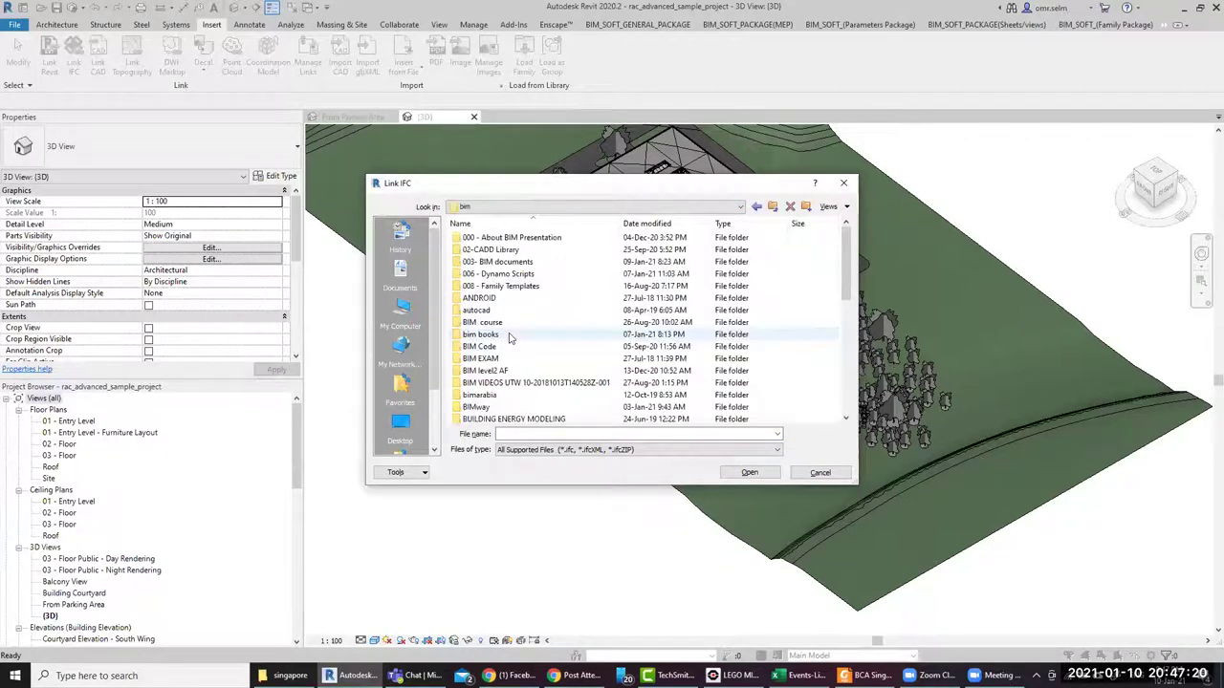
scroll(510, 337, down, 9)
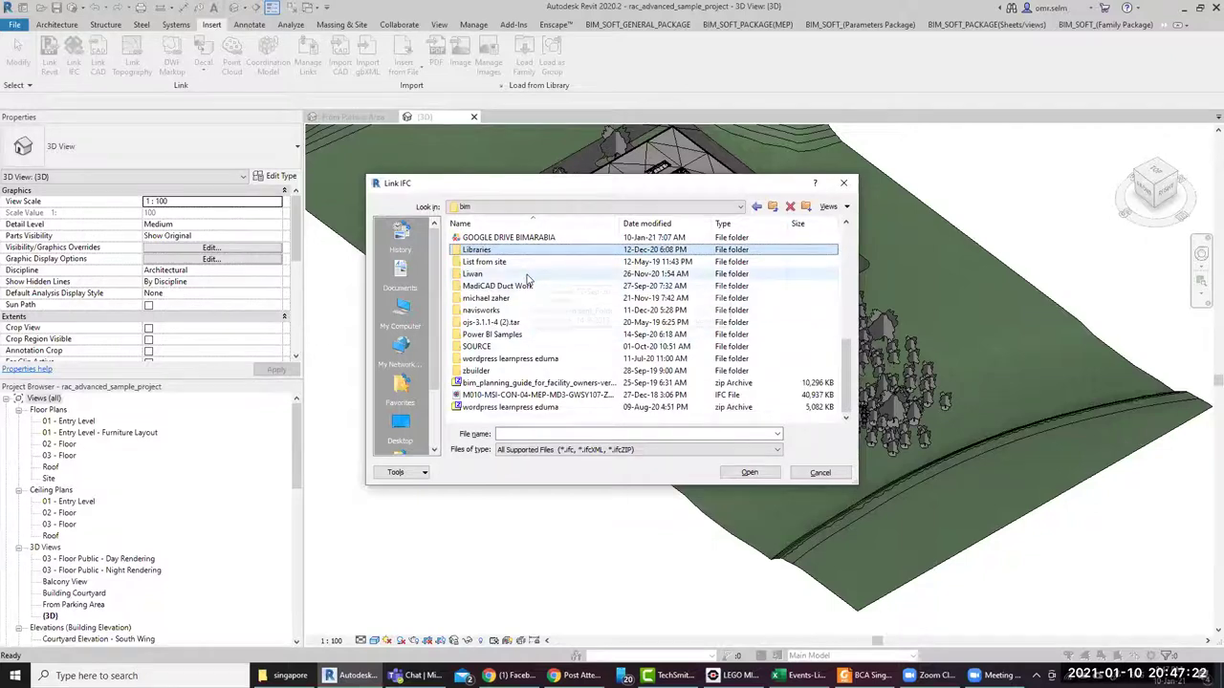
scroll(507, 258, up, 1)
click(492, 249)
double_click(492, 249)
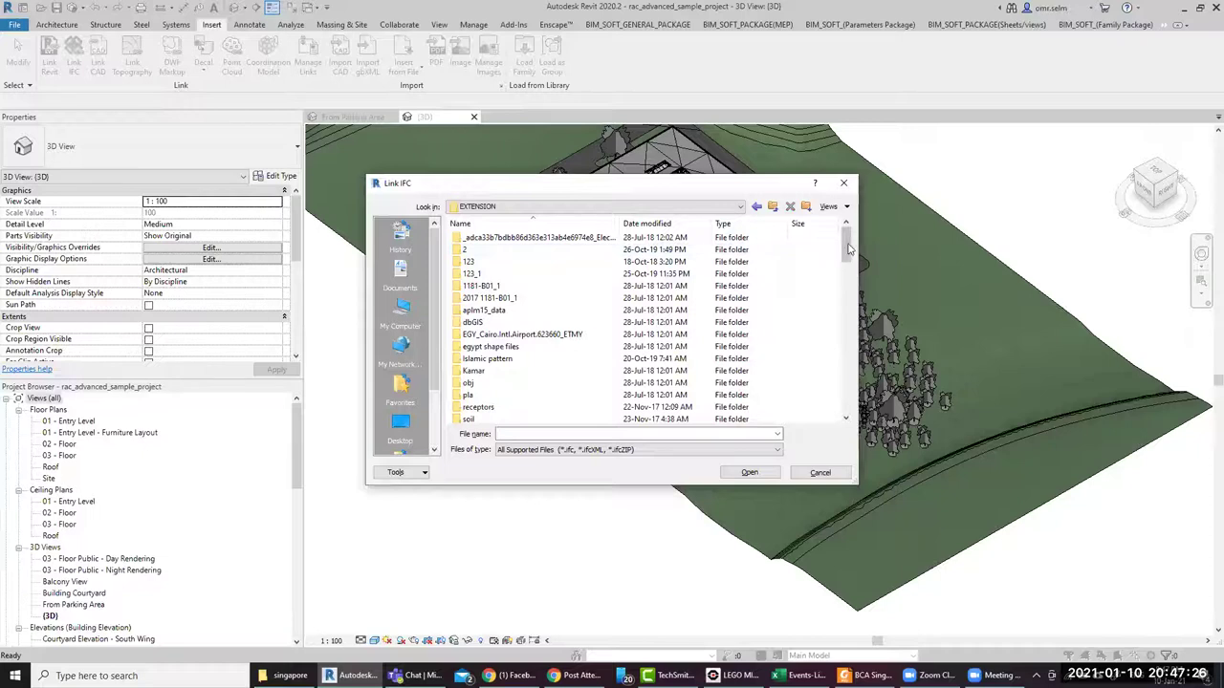
Choose PUMP ROOM -TECHNONET.ifc in the EXTENSION folder and link it
drag(848, 248, 842, 339)
scroll(535, 372, down, 3)
scroll(536, 373, down, 3)
click(475, 370)
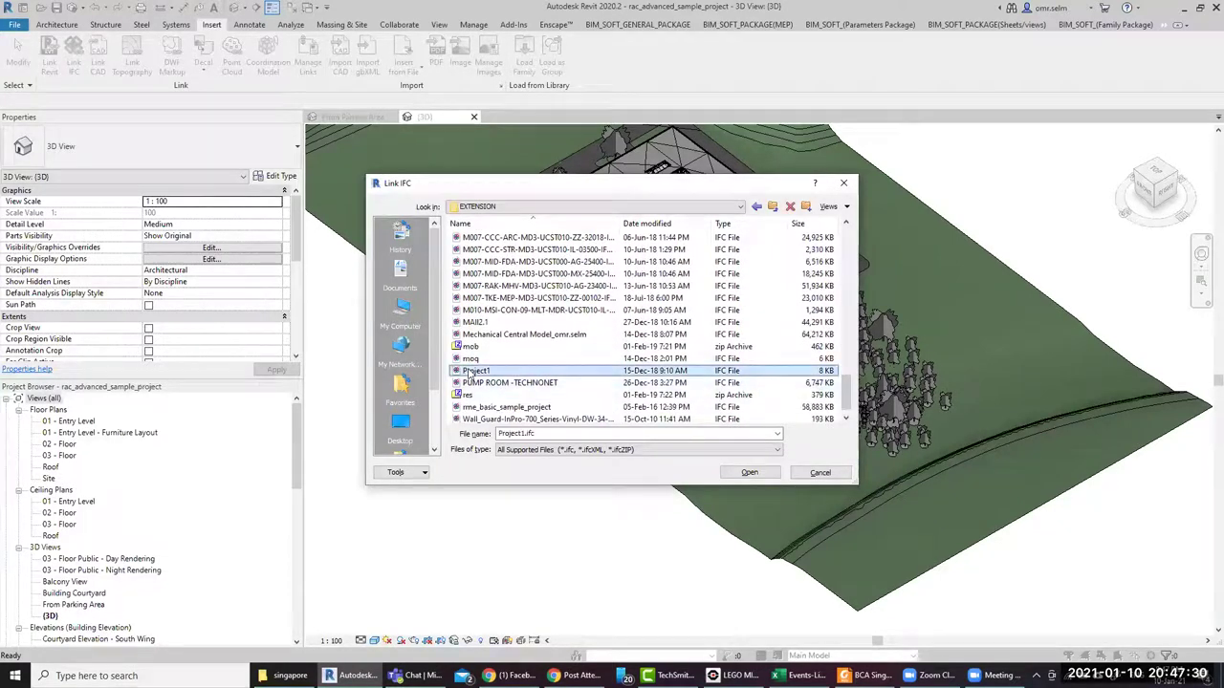
click(470, 358)
scroll(554, 405, down, 1)
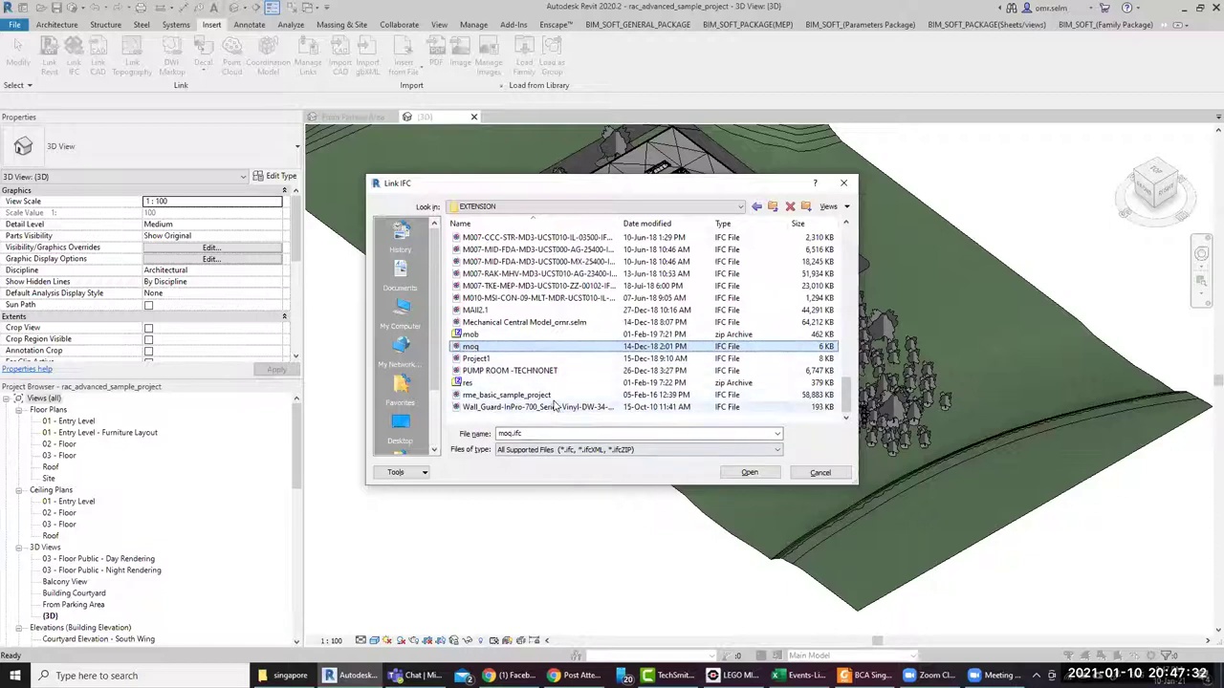
click(585, 396)
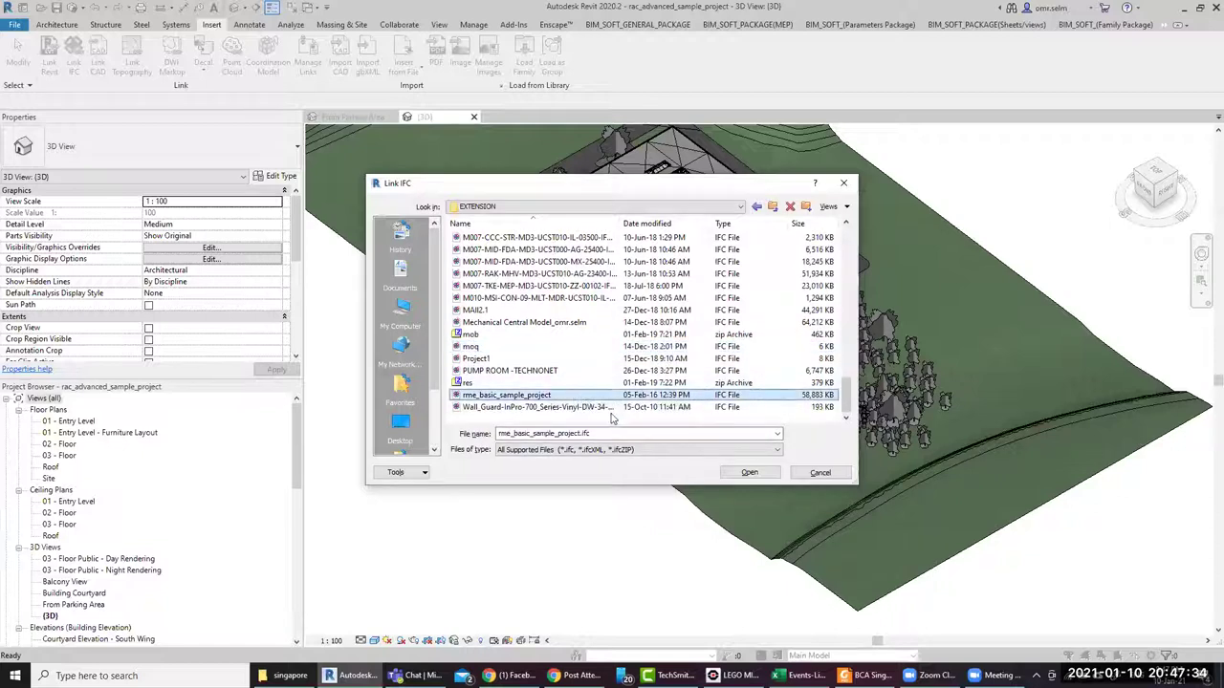
click(536, 370)
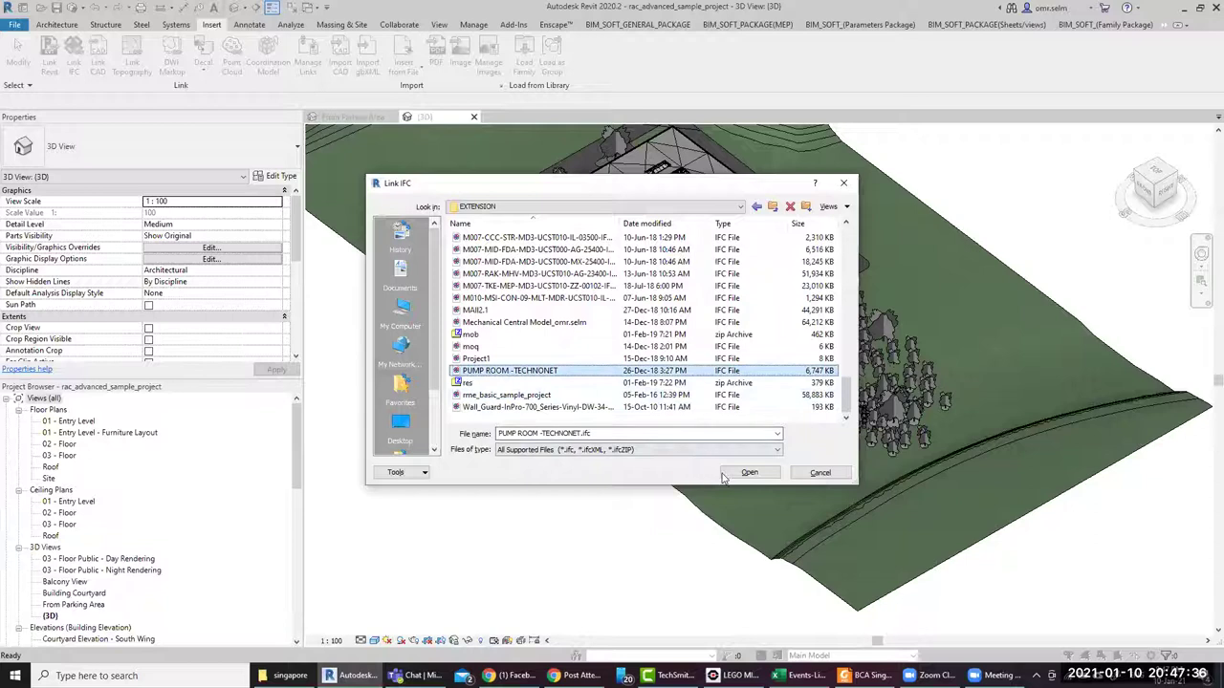
click(734, 472)
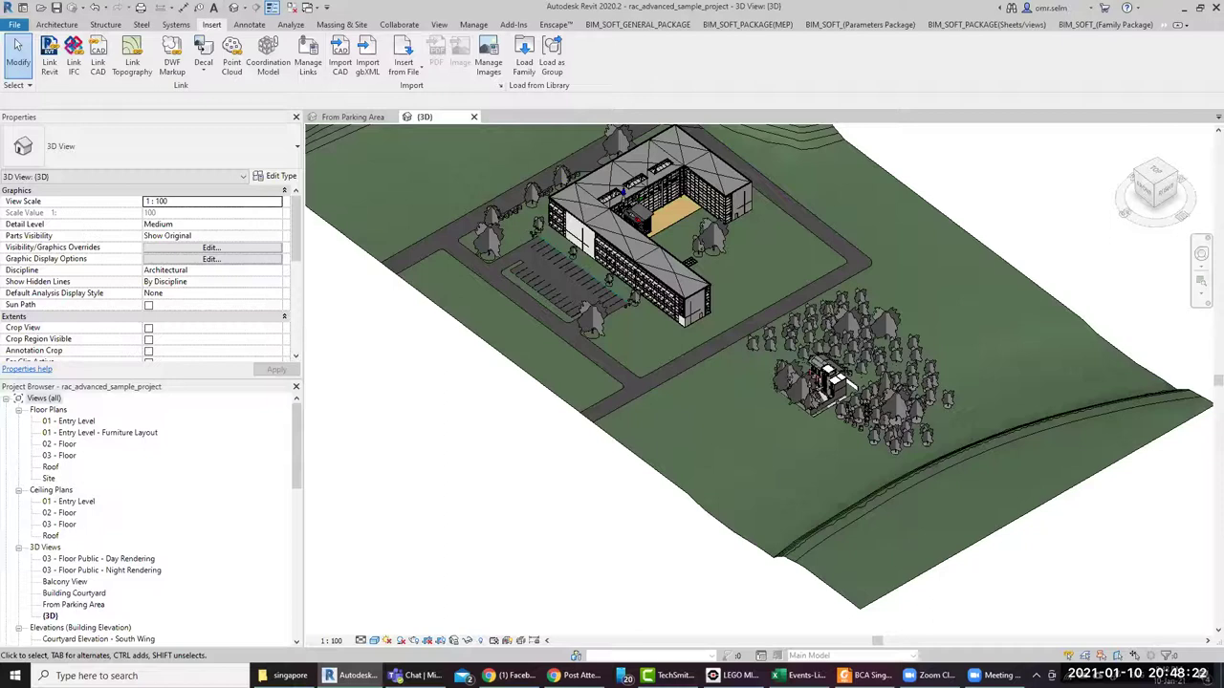
In the guide's section 3.1.2, follow the corenet.gov.sg link and allow the connection
key(alt+Tab)
scroll(551, 464, down, 5)
scroll(551, 463, down, 3)
scroll(551, 464, down, 3)
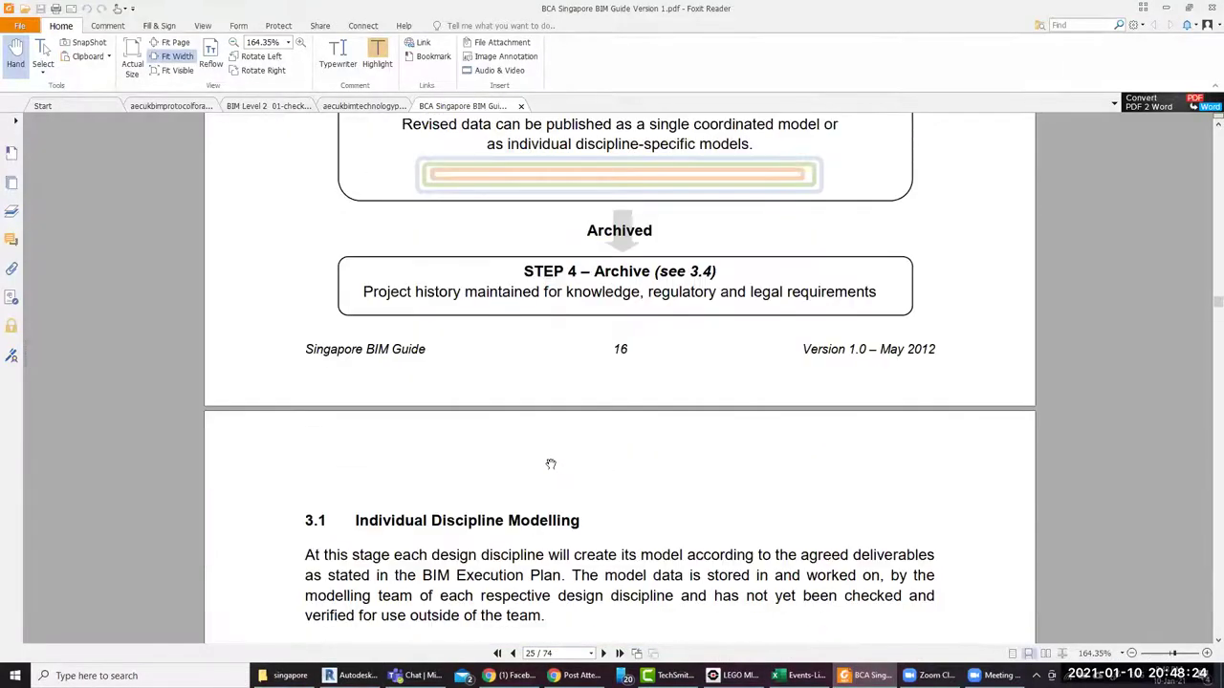
scroll(551, 463, down, 4)
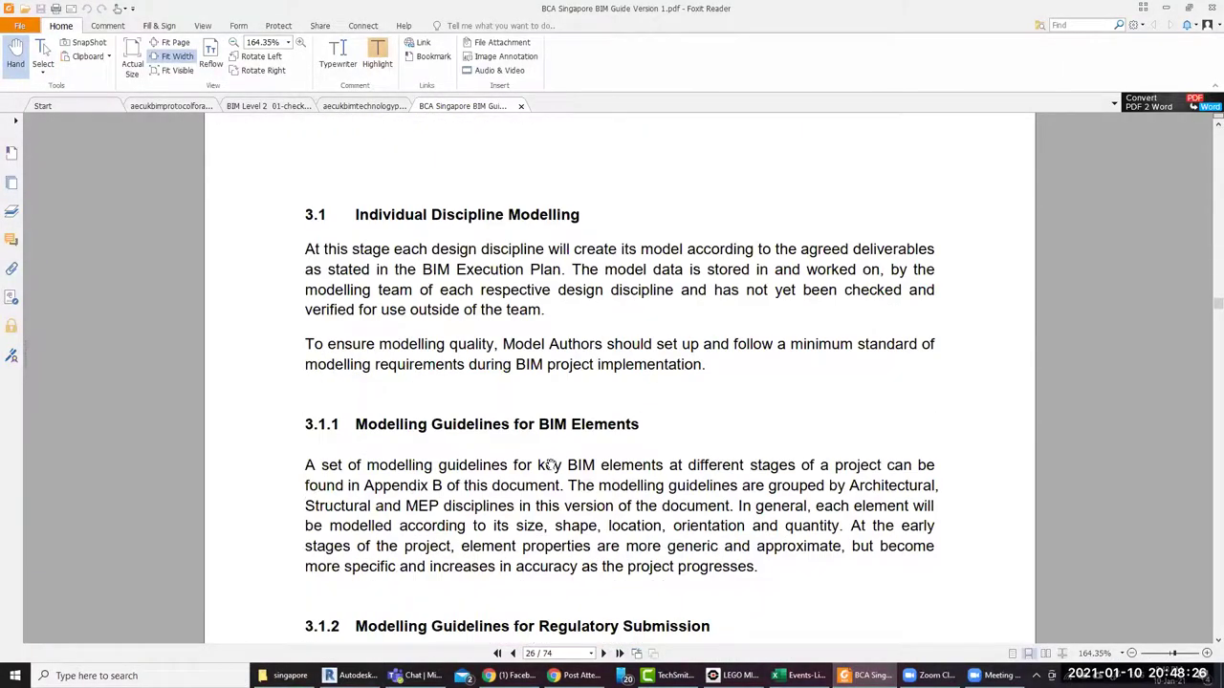
scroll(550, 464, down, 1)
scroll(550, 463, down, 3)
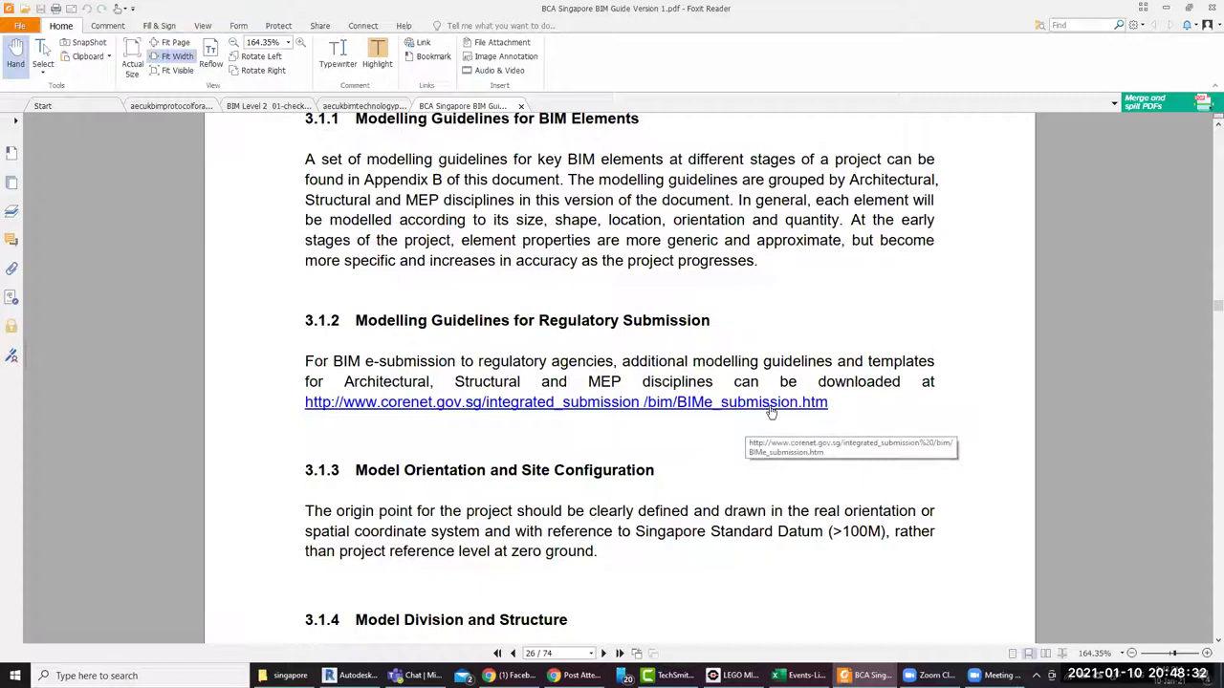
click(505, 403)
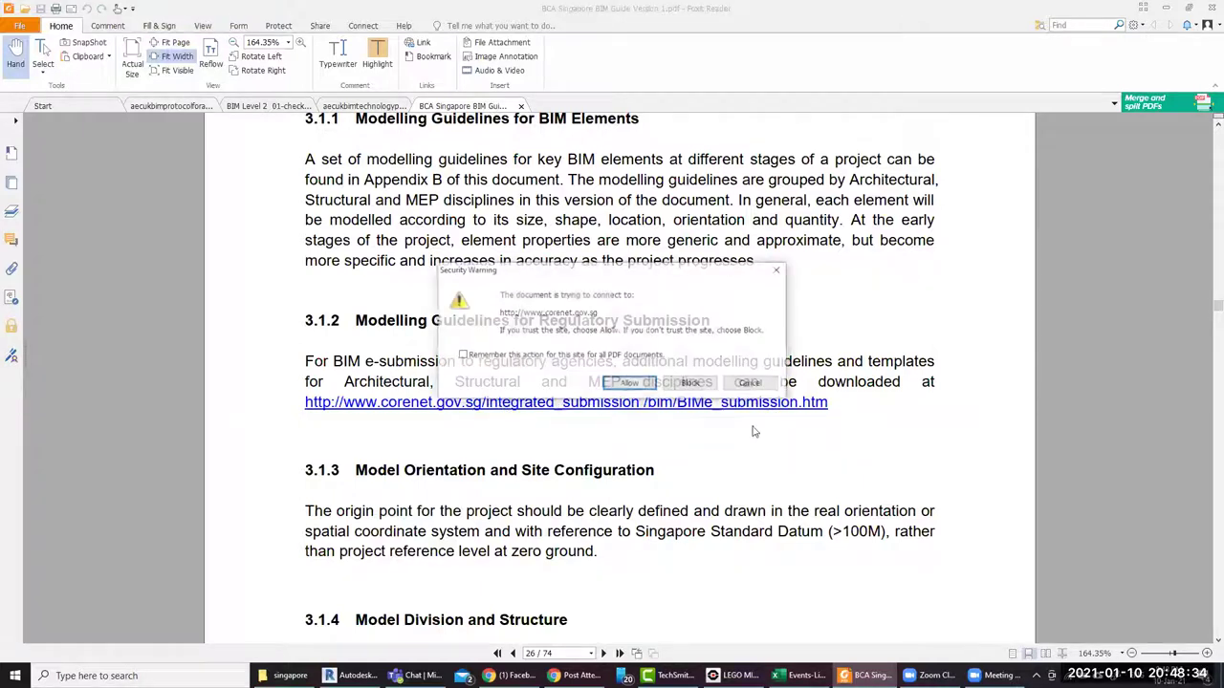
click(633, 384)
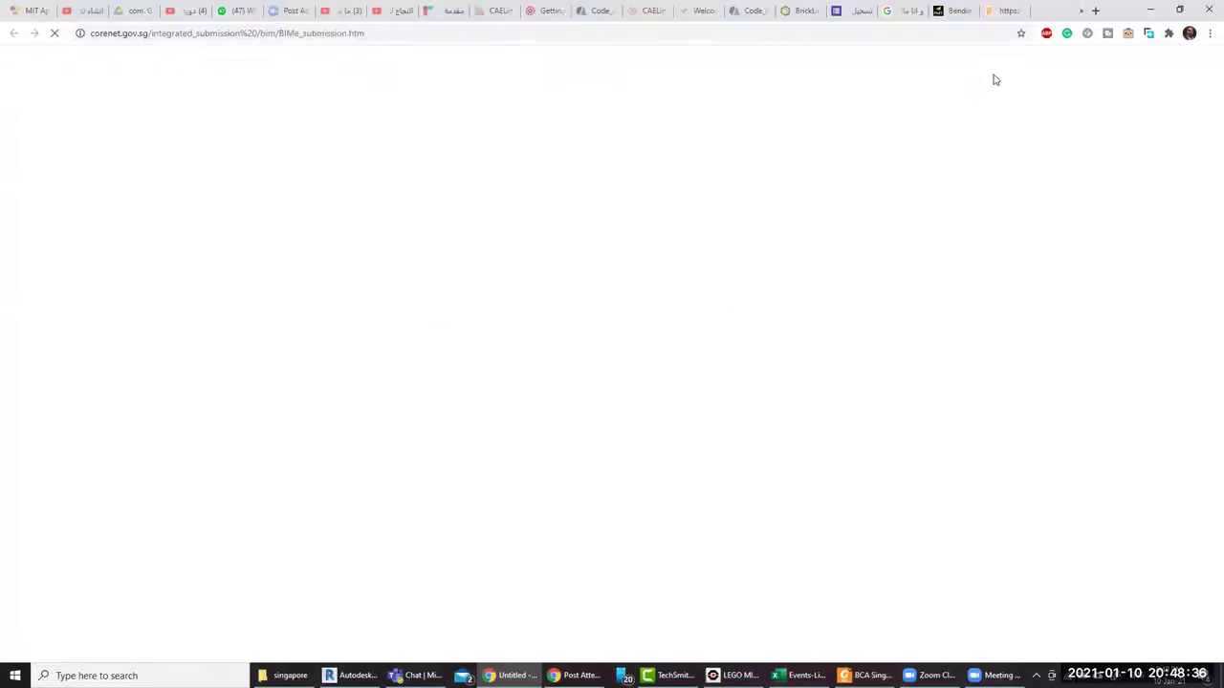
Move CORENET into its own window and open the Asset Information Delivery guide in a new tab
drag(1042, 11, 1024, 73)
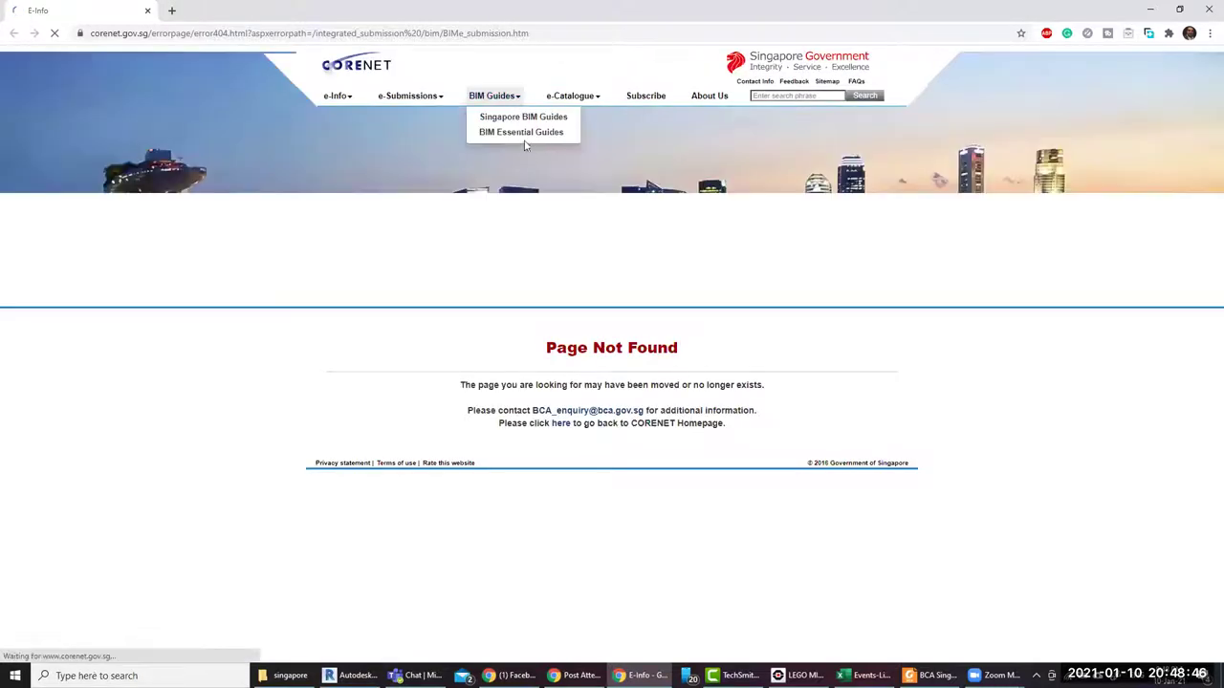
click(535, 134)
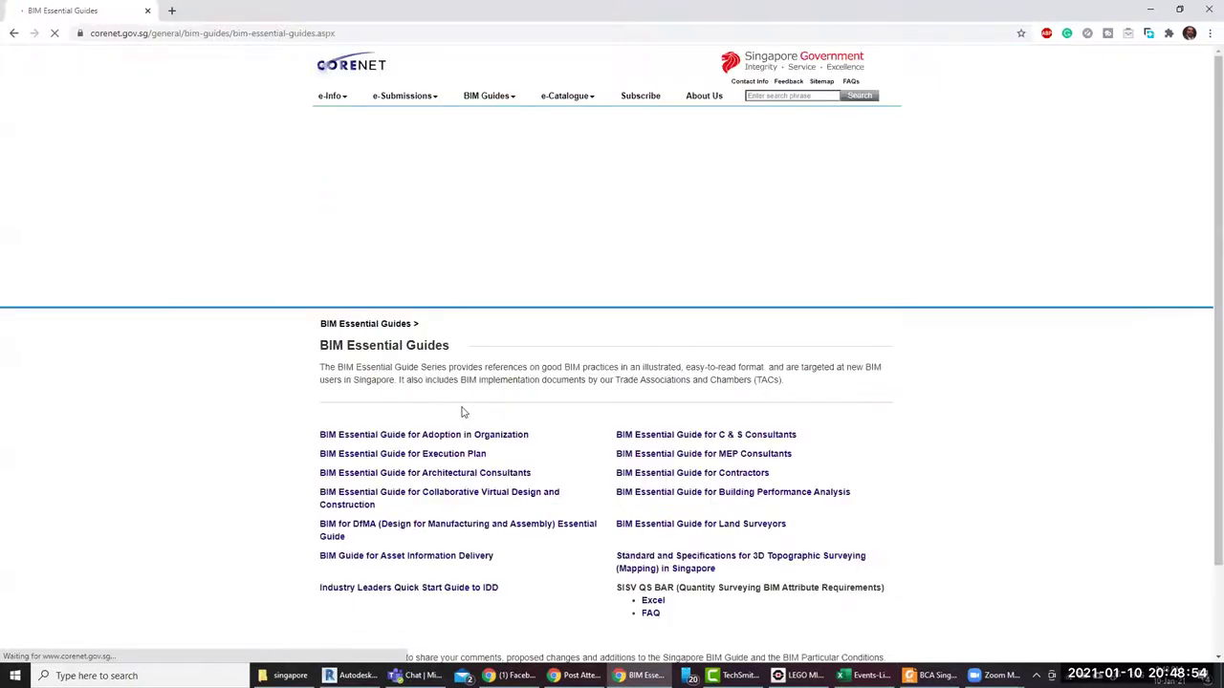
scroll(462, 411, down, 1)
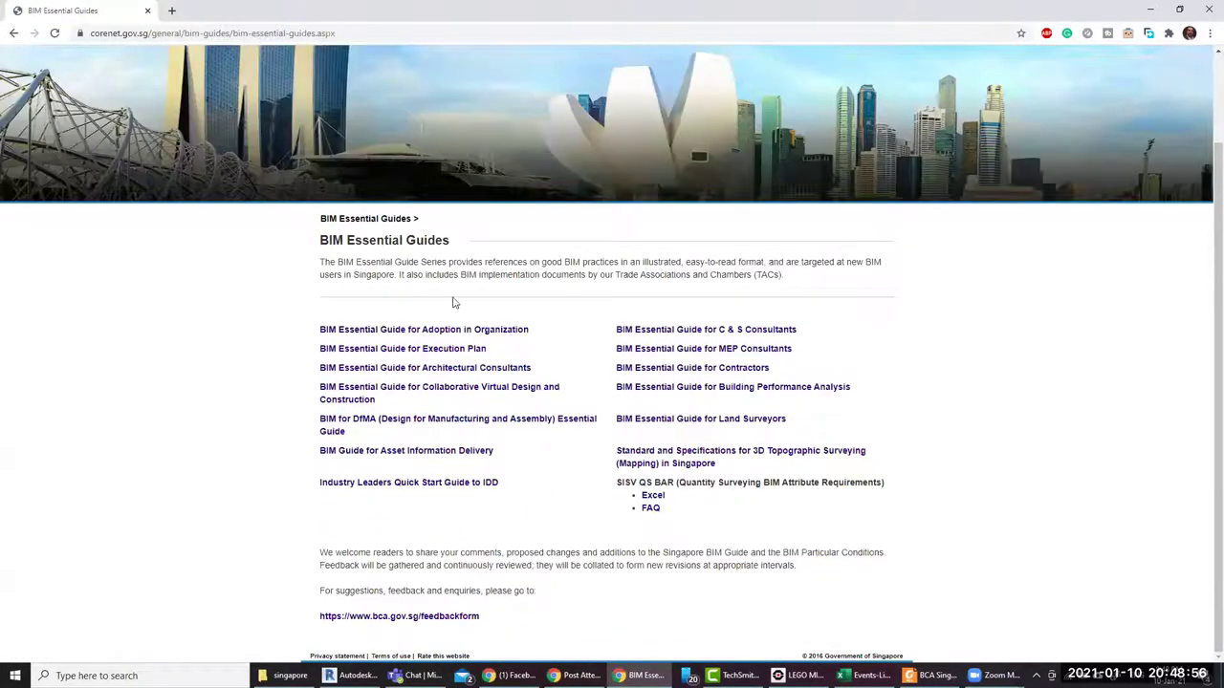
right_click(437, 456)
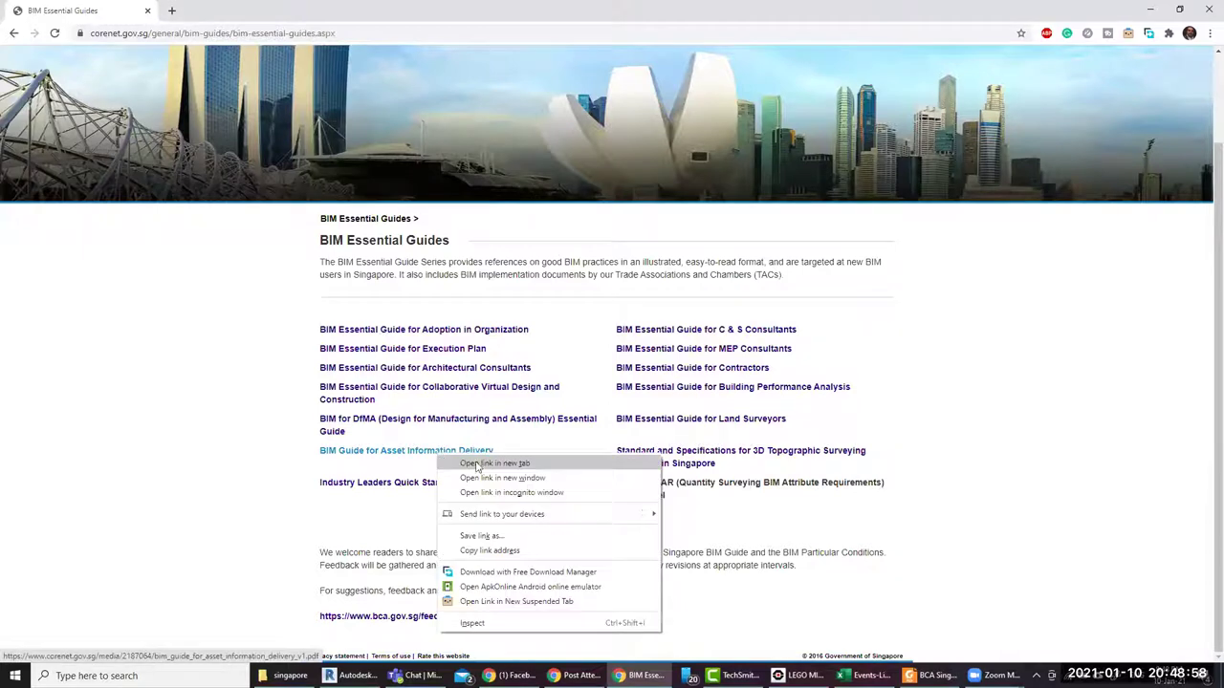
click(496, 464)
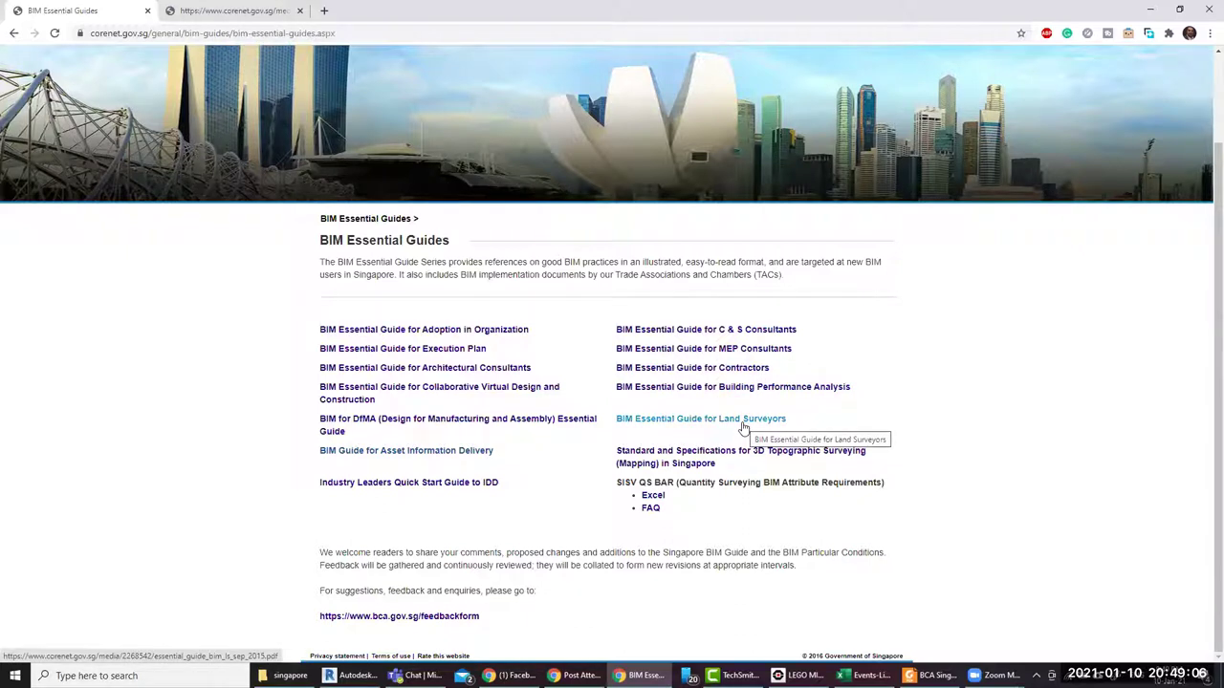
Scroll the Asset Information Delivery guide down to page 12, section 2.2 Information Requirements
click(268, 10)
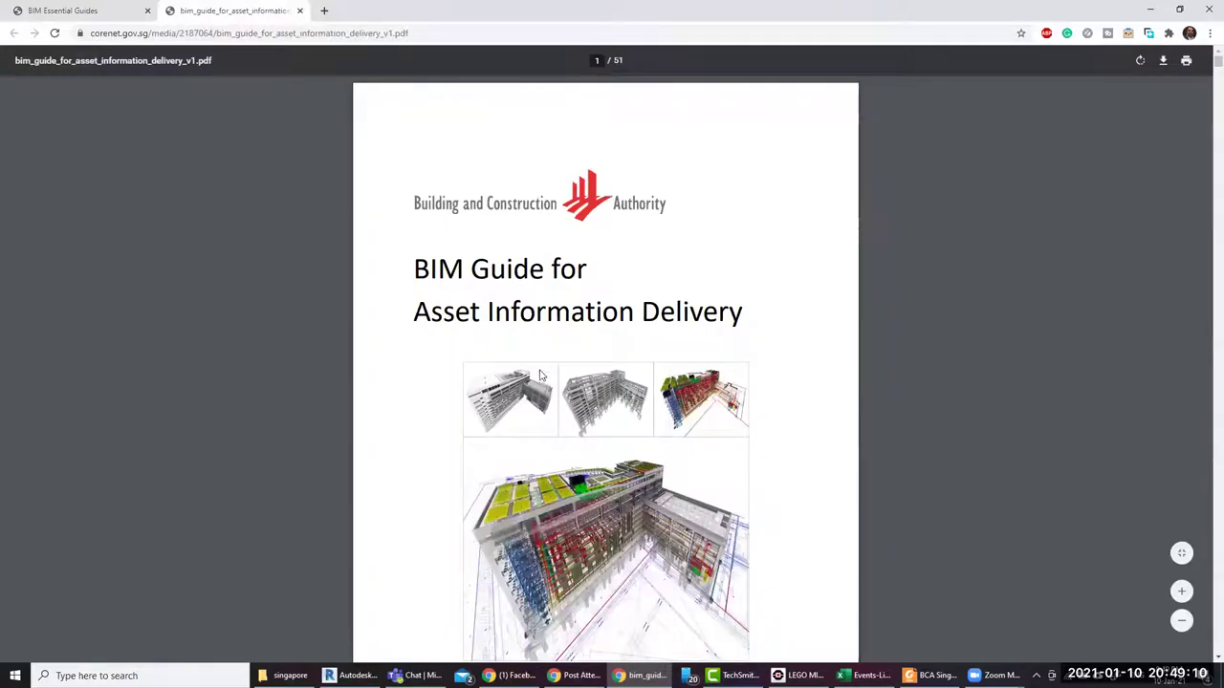
scroll(540, 377, down, 5)
scroll(536, 368, down, 5)
scroll(535, 368, down, 5)
scroll(535, 369, down, 5)
scroll(536, 370, down, 5)
scroll(536, 371, down, 5)
scroll(535, 371, down, 5)
scroll(535, 370, down, 5)
scroll(535, 369, down, 5)
scroll(535, 368, down, 5)
scroll(535, 369, down, 5)
scroll(535, 371, down, 5)
scroll(535, 372, down, 1)
scroll(535, 371, down, 5)
scroll(535, 371, down, 5)
scroll(536, 372, down, 7)
scroll(535, 373, up, 5)
scroll(536, 373, up, 1)
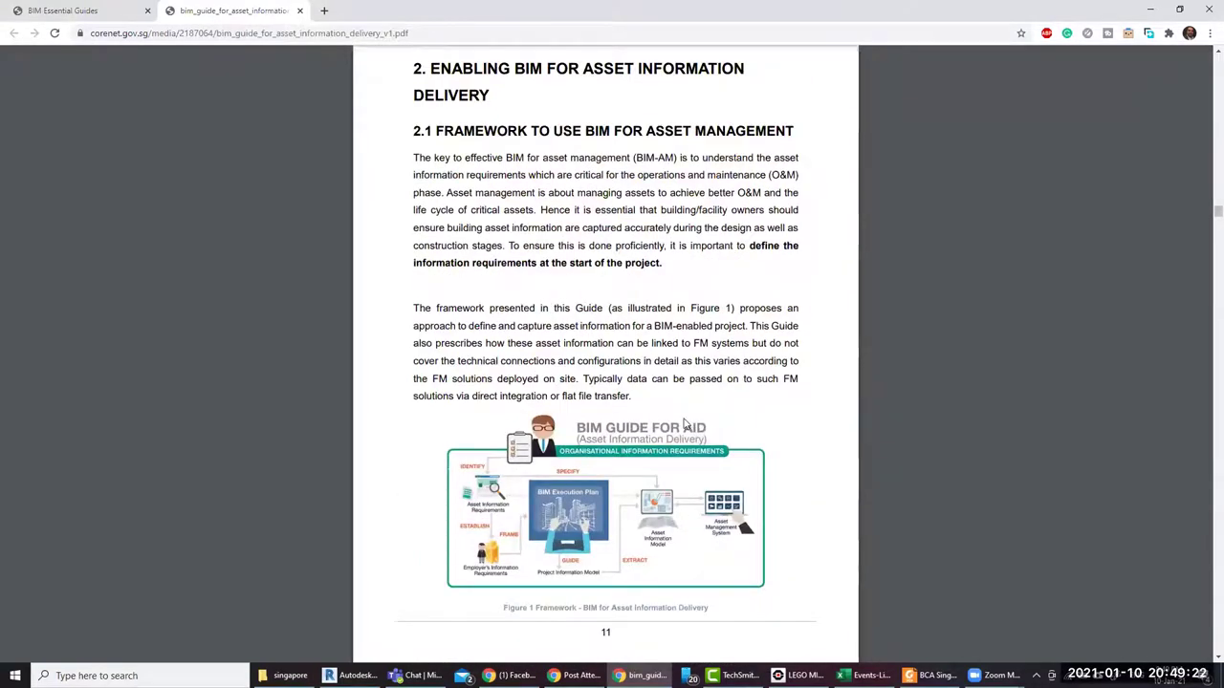
scroll(702, 471, down, 4)
scroll(713, 497, down, 3)
scroll(707, 507, down, 1)
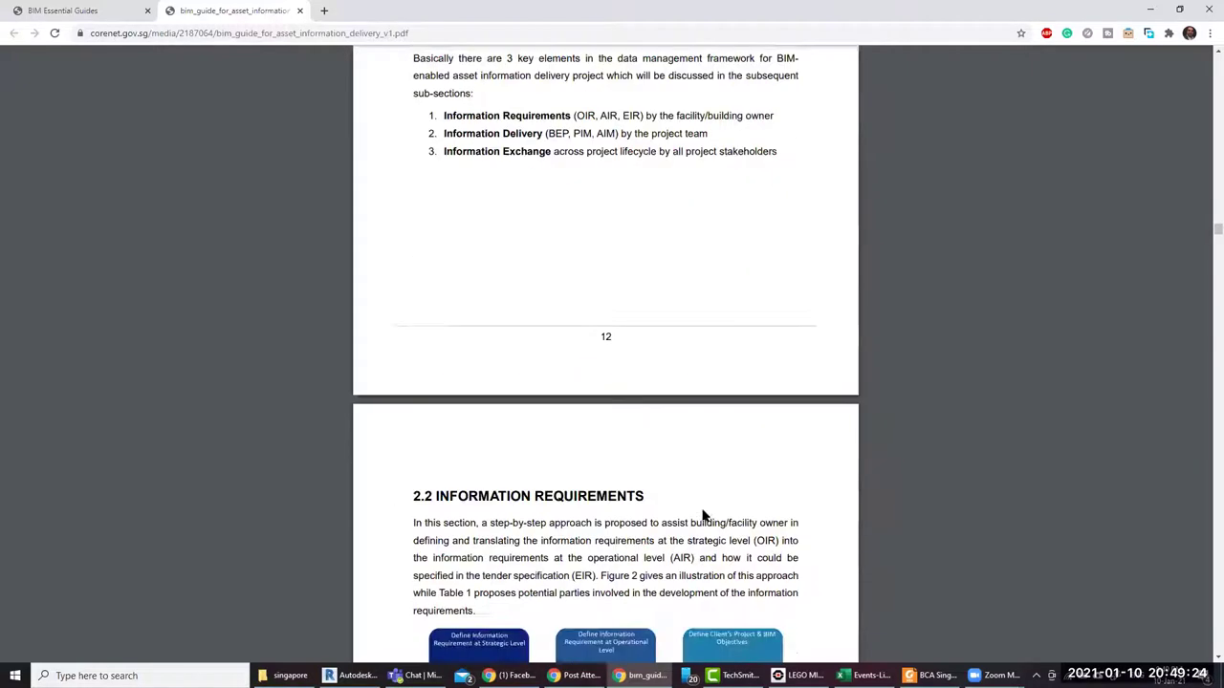
scroll(699, 501, up, 1)
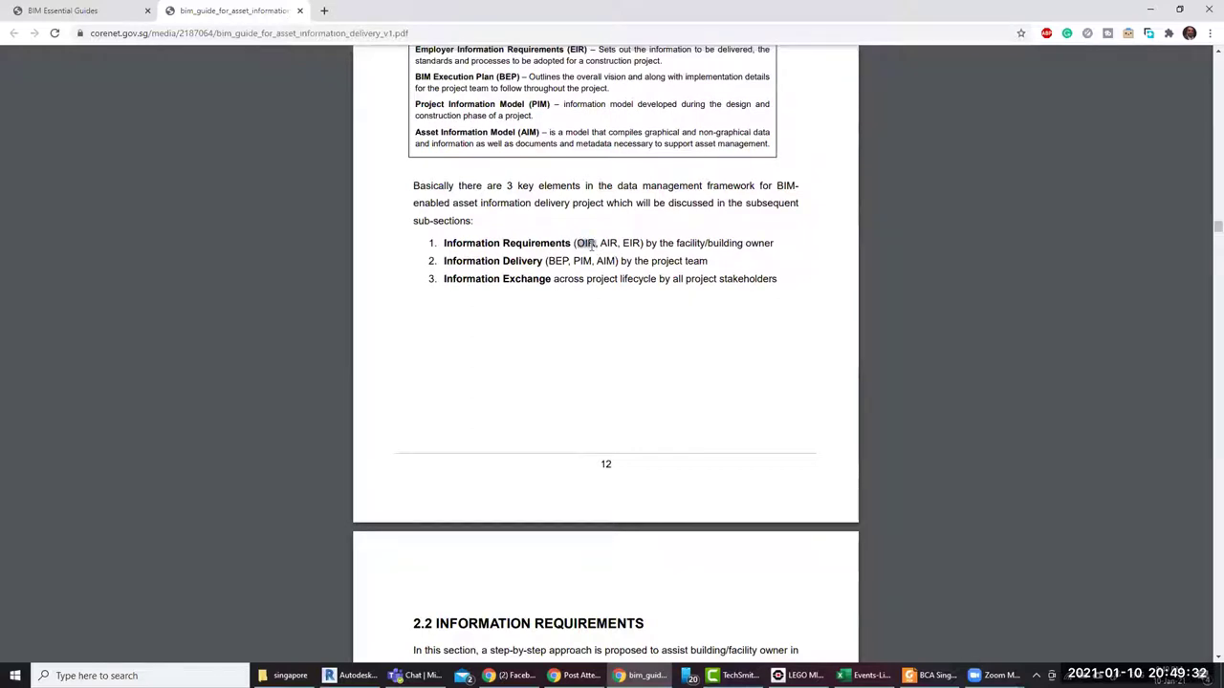
Highlight the acronyms AIR and BEP, then go back to the BIM Essential Guides tab
drag(600, 243, 643, 243)
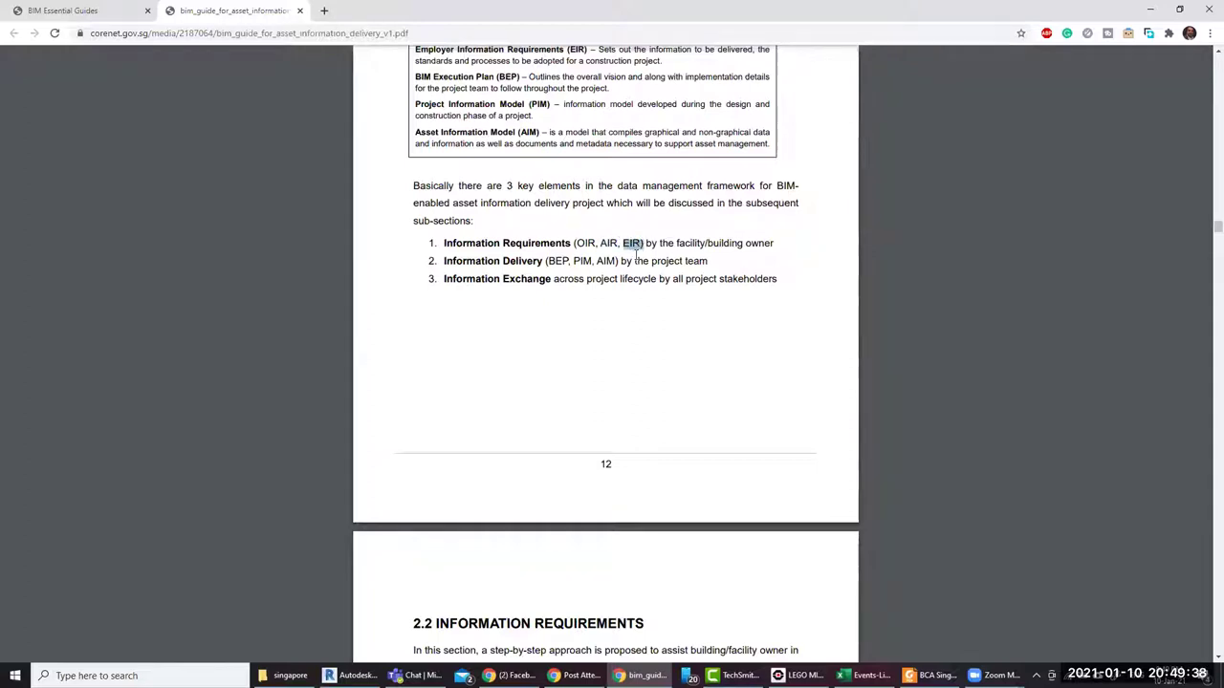
drag(551, 258, 571, 259)
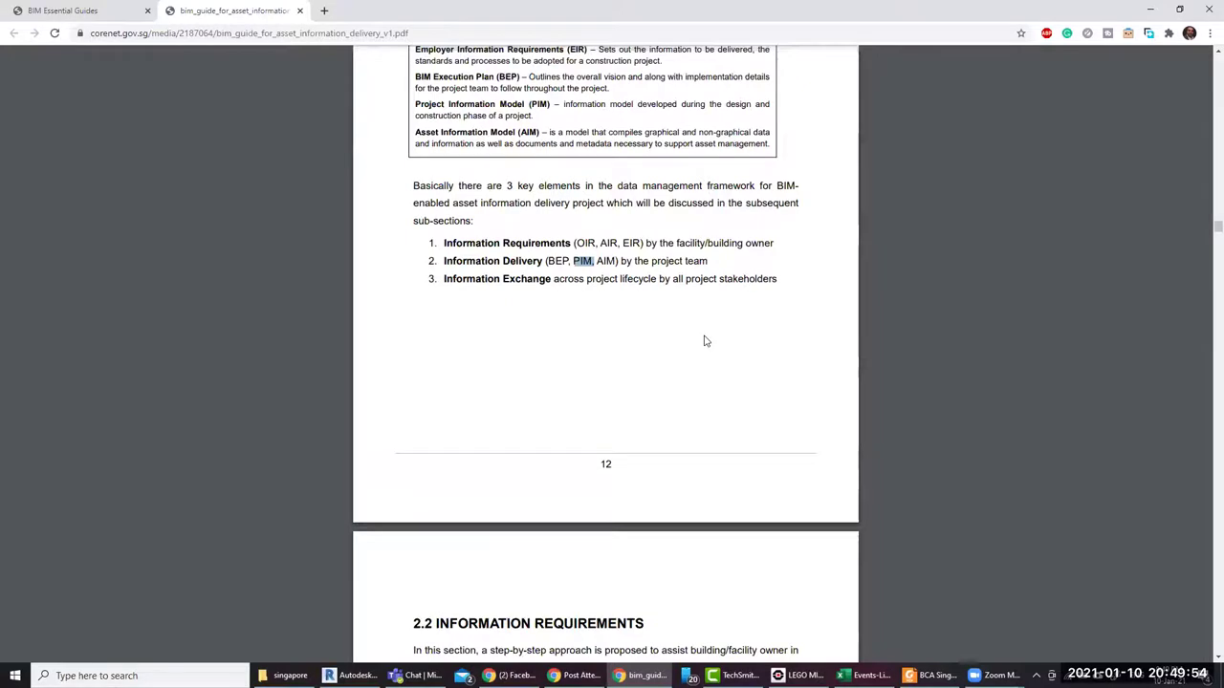
scroll(705, 340, down, 4)
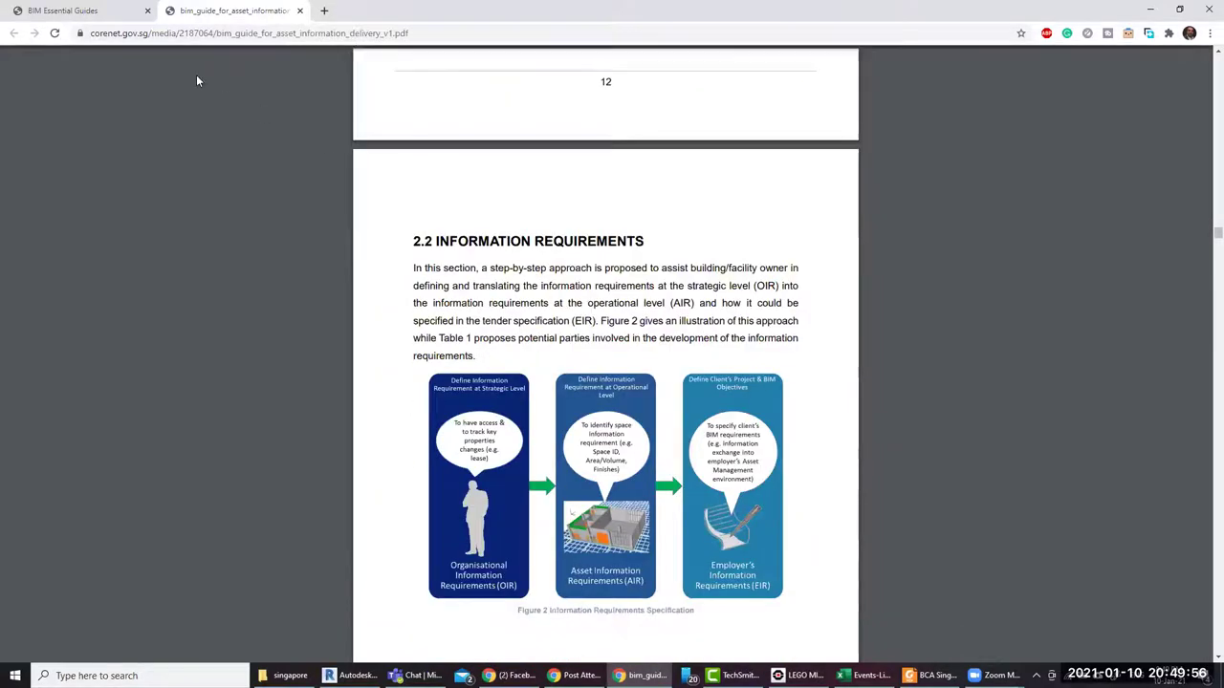
click(82, 11)
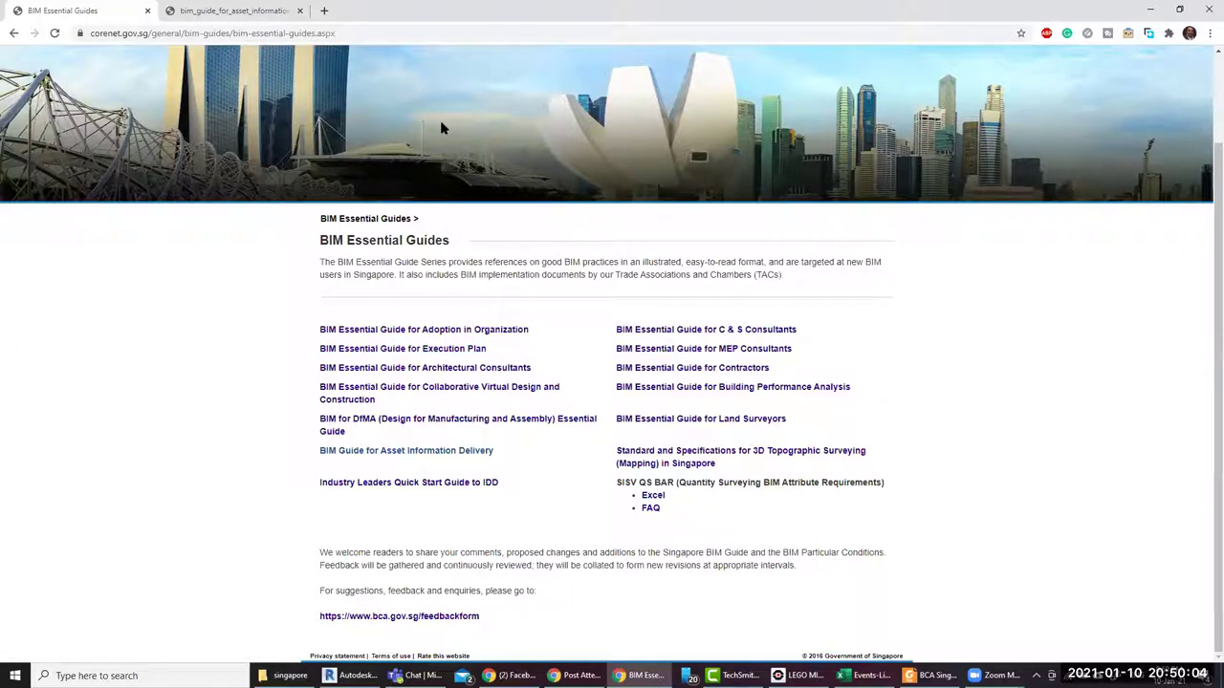
Open the Singapore BIM Guide Version 2.0 PDF from CORENET, then minimize the Chrome window
scroll(450, 134, up, 1)
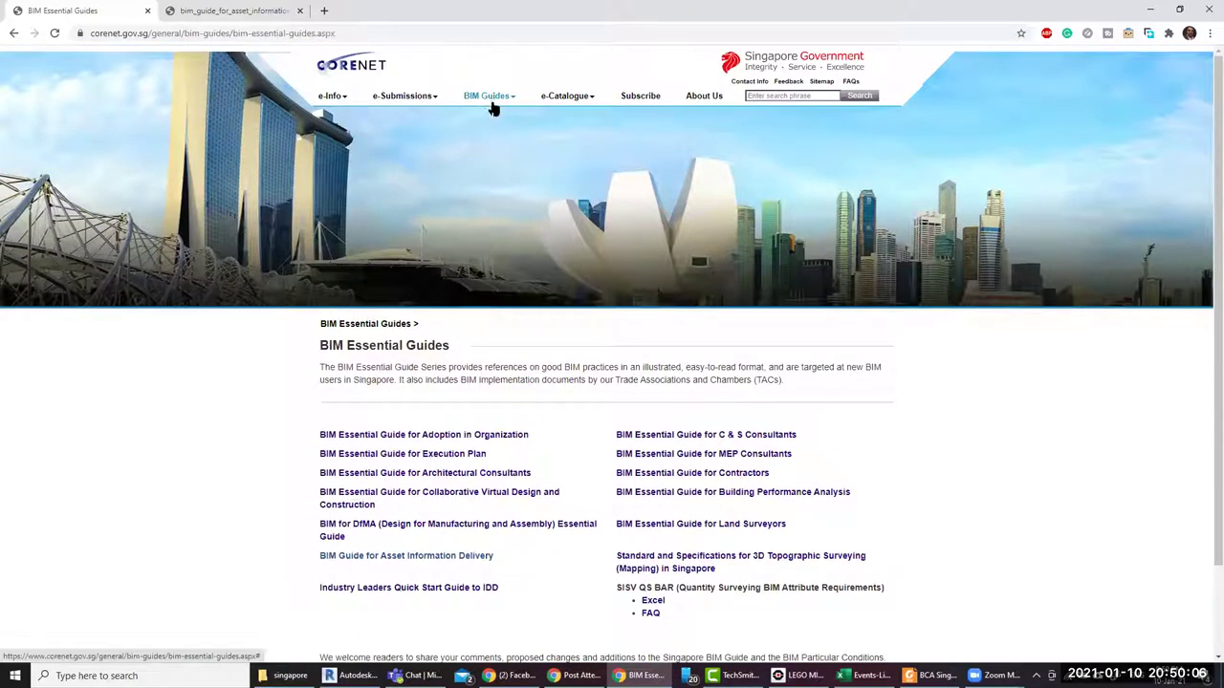
mouse_move(489, 96)
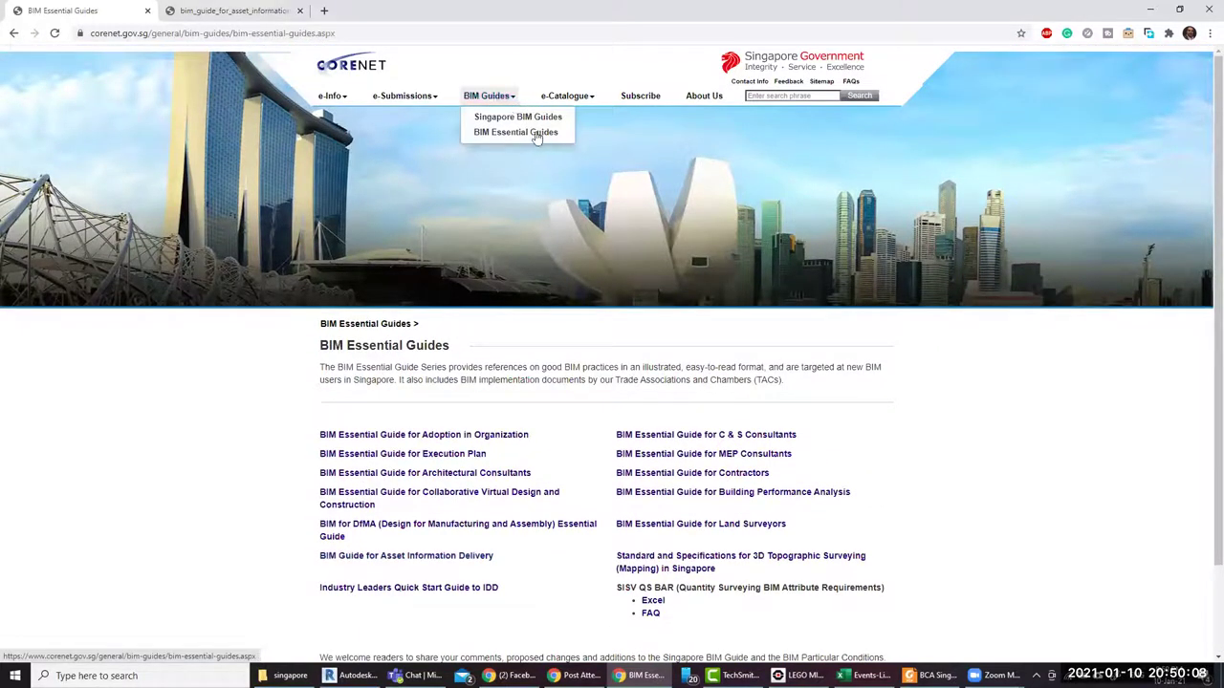
click(521, 120)
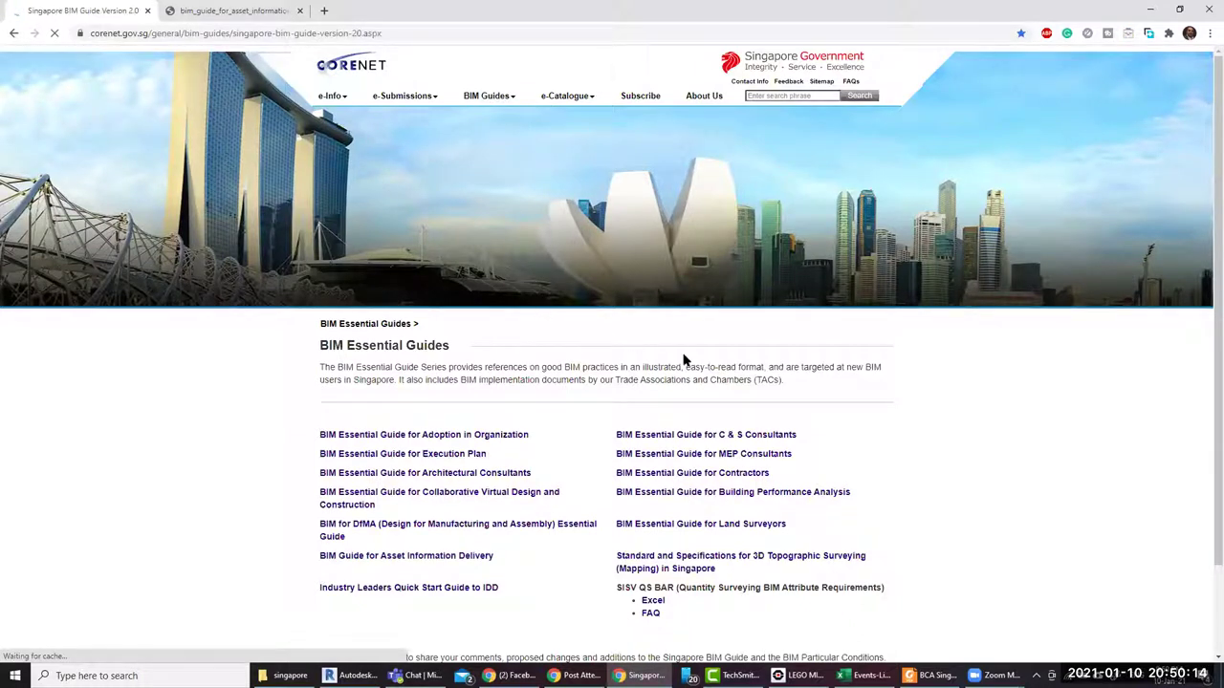
scroll(683, 360, down, 2)
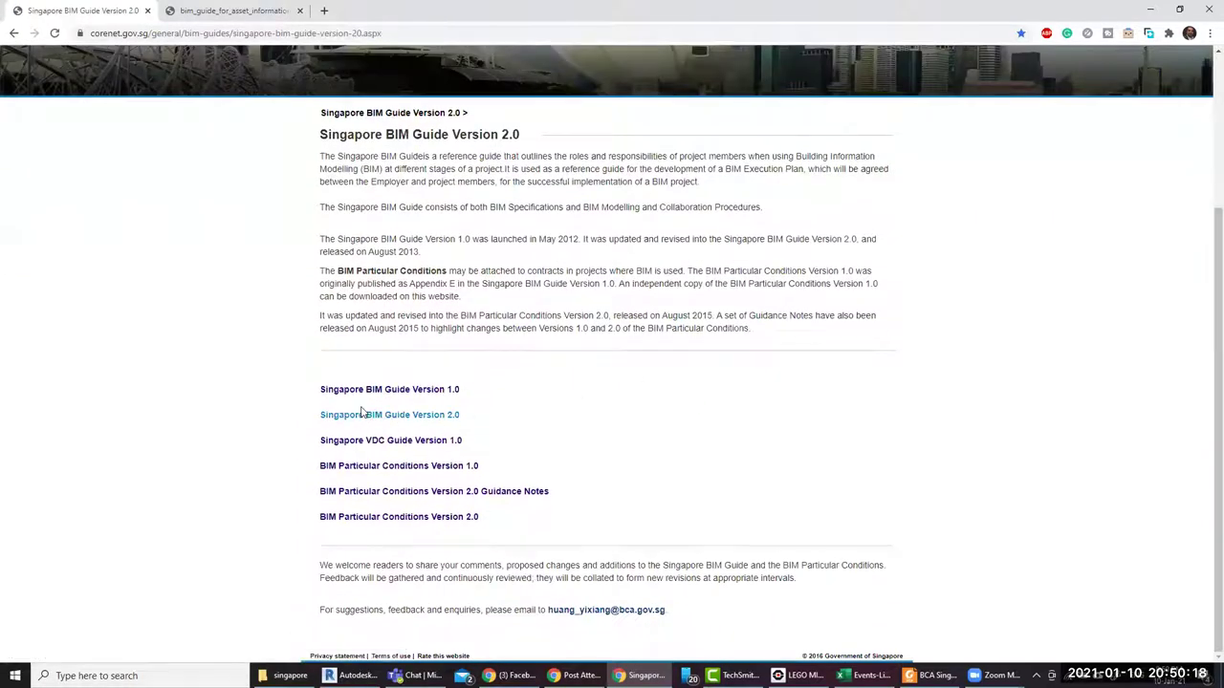
click(405, 417)
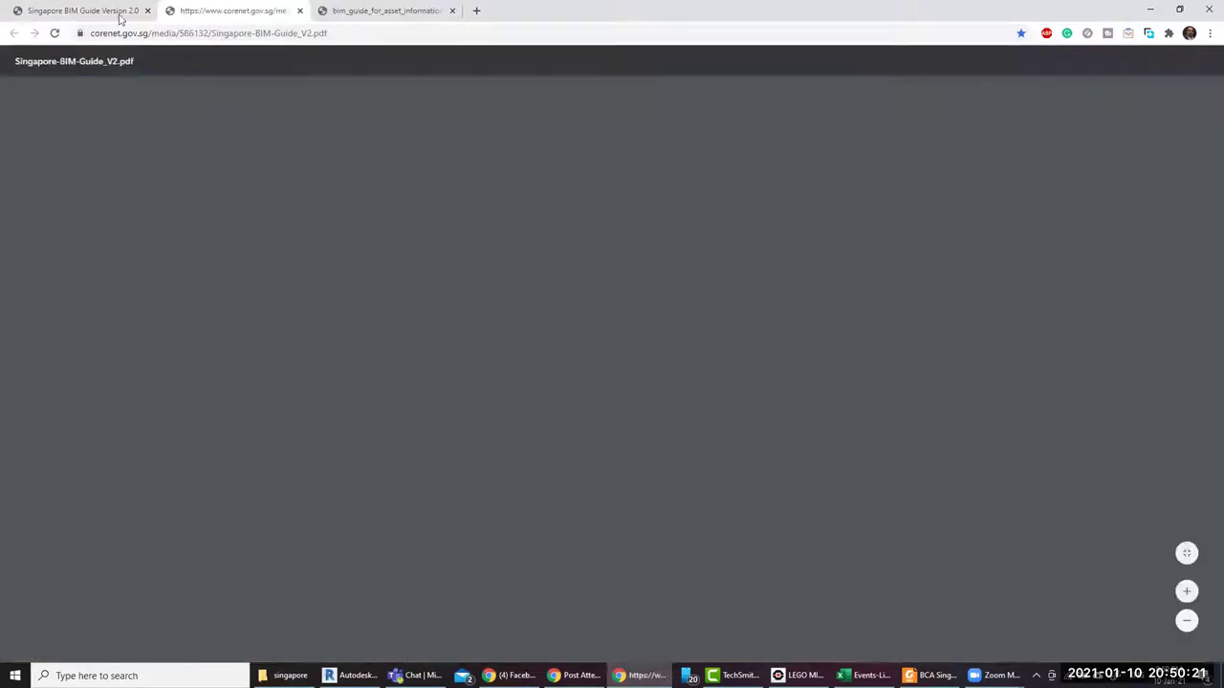
click(84, 9)
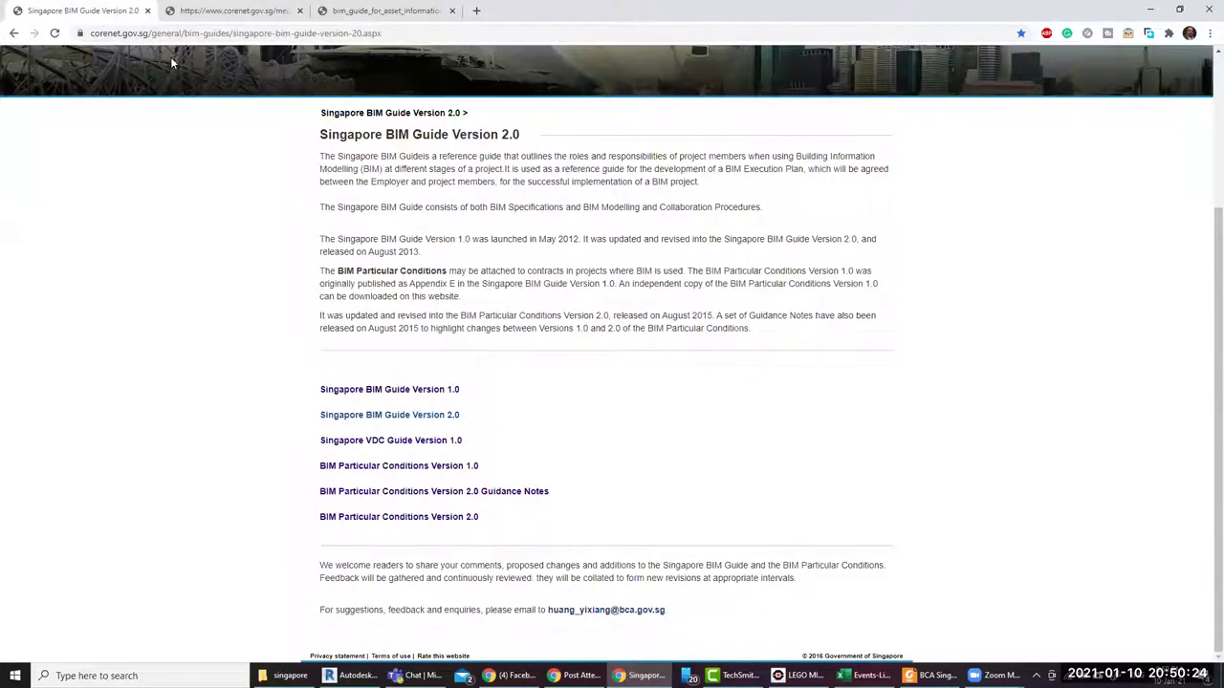
click(1150, 10)
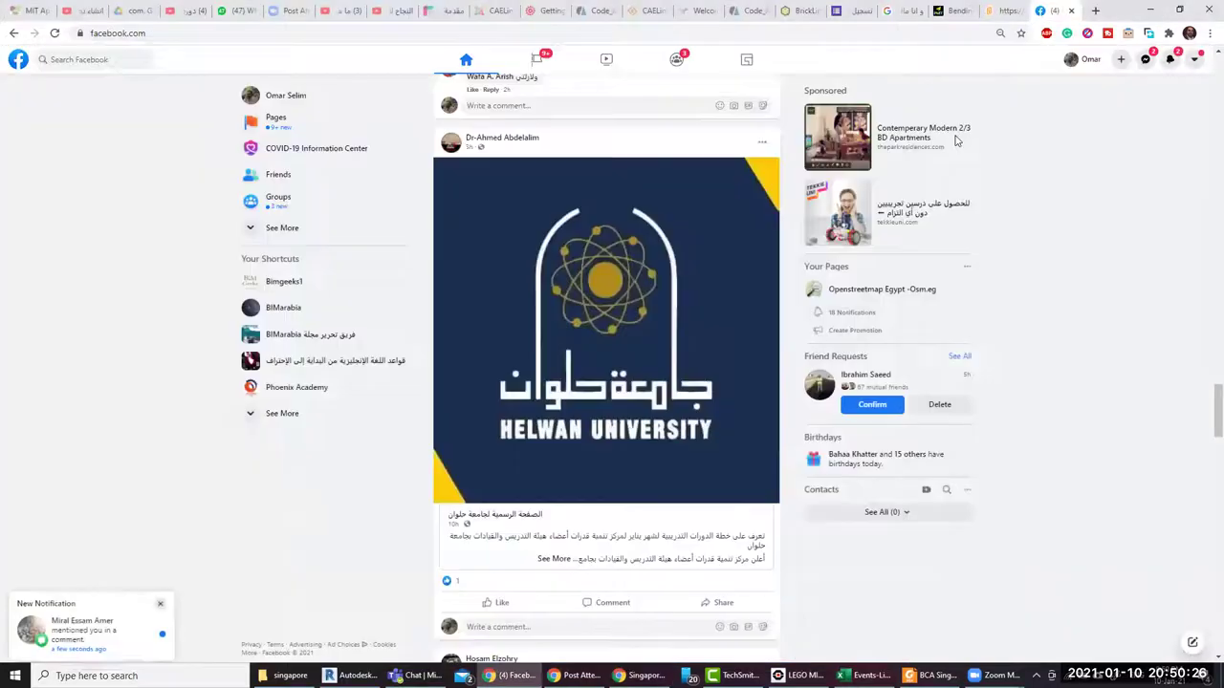
Minimize the Facebook window and scroll the BIM Guide from 3.1.1 down to section 3.2 and Table 5
click(1150, 9)
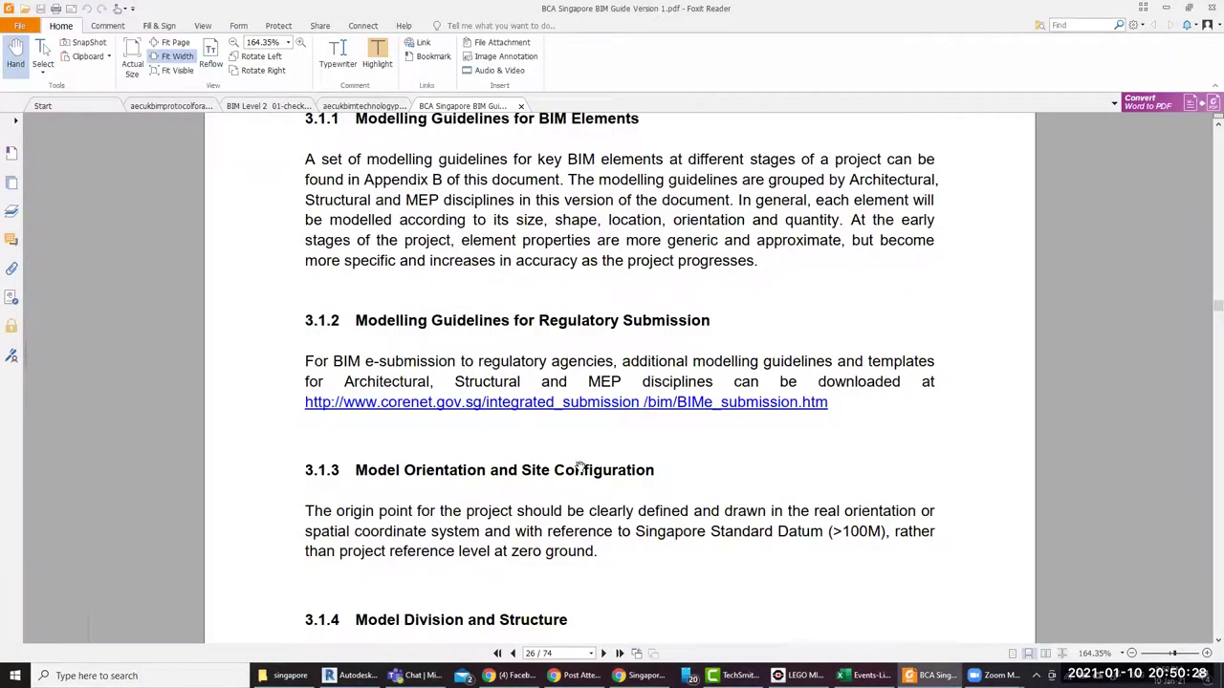
scroll(580, 464, down, 3)
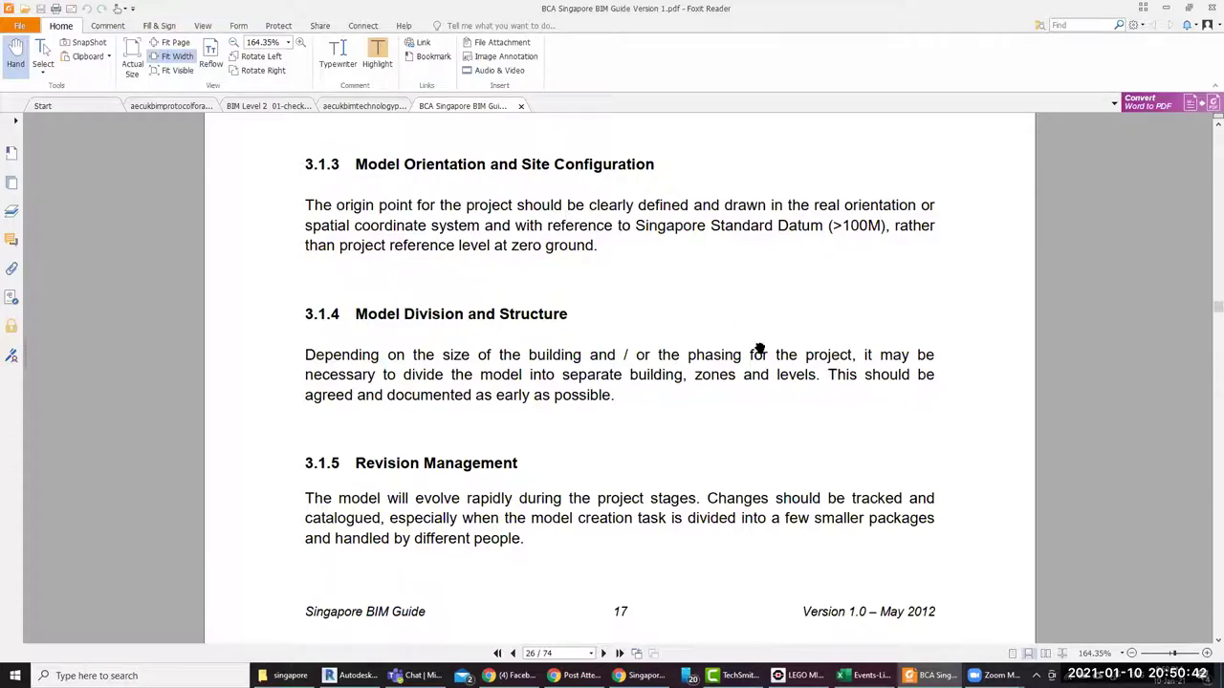
scroll(759, 349, down, 3)
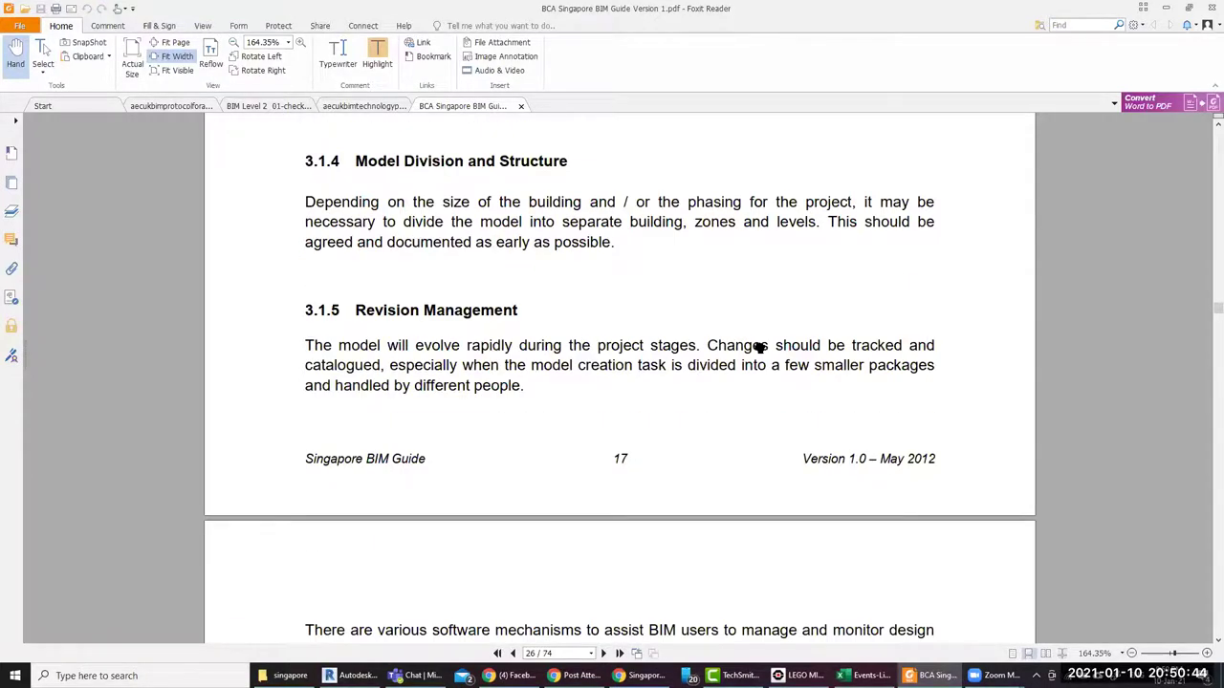
scroll(760, 347, down, 3)
scroll(760, 349, down, 5)
scroll(760, 350, down, 3)
scroll(762, 351, down, 3)
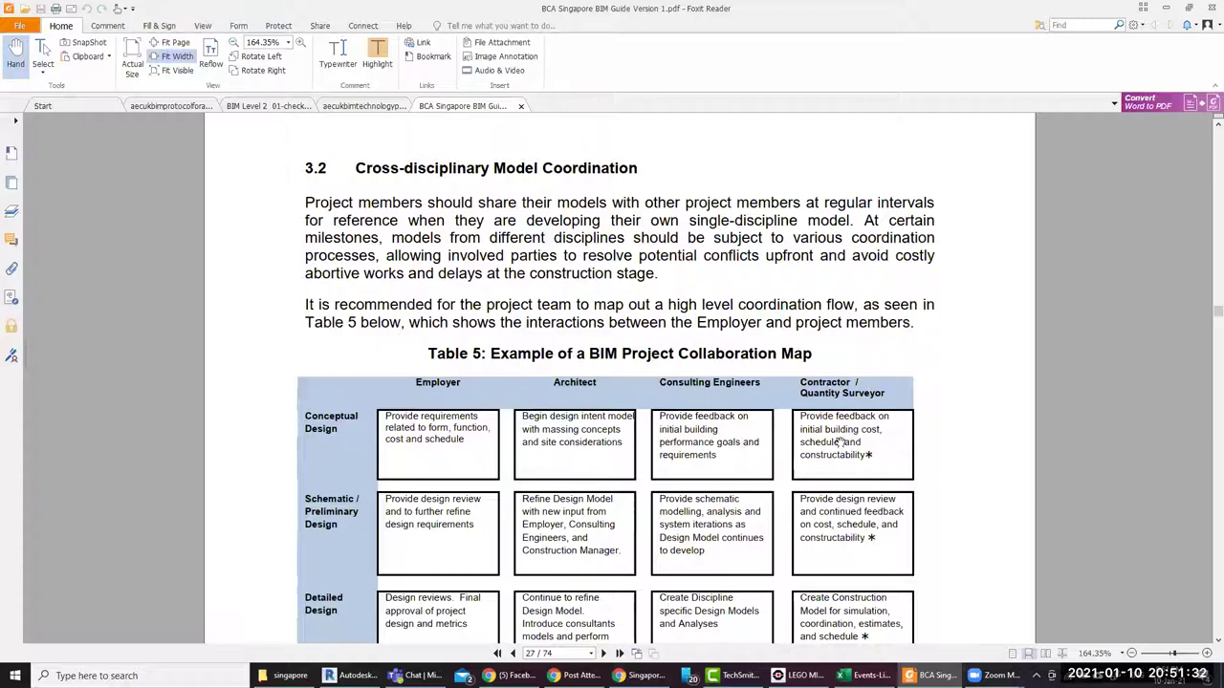
Scroll down and back up through Table 5's BIM Project Collaboration Map, then on toward page 28
scroll(651, 448, down, 2)
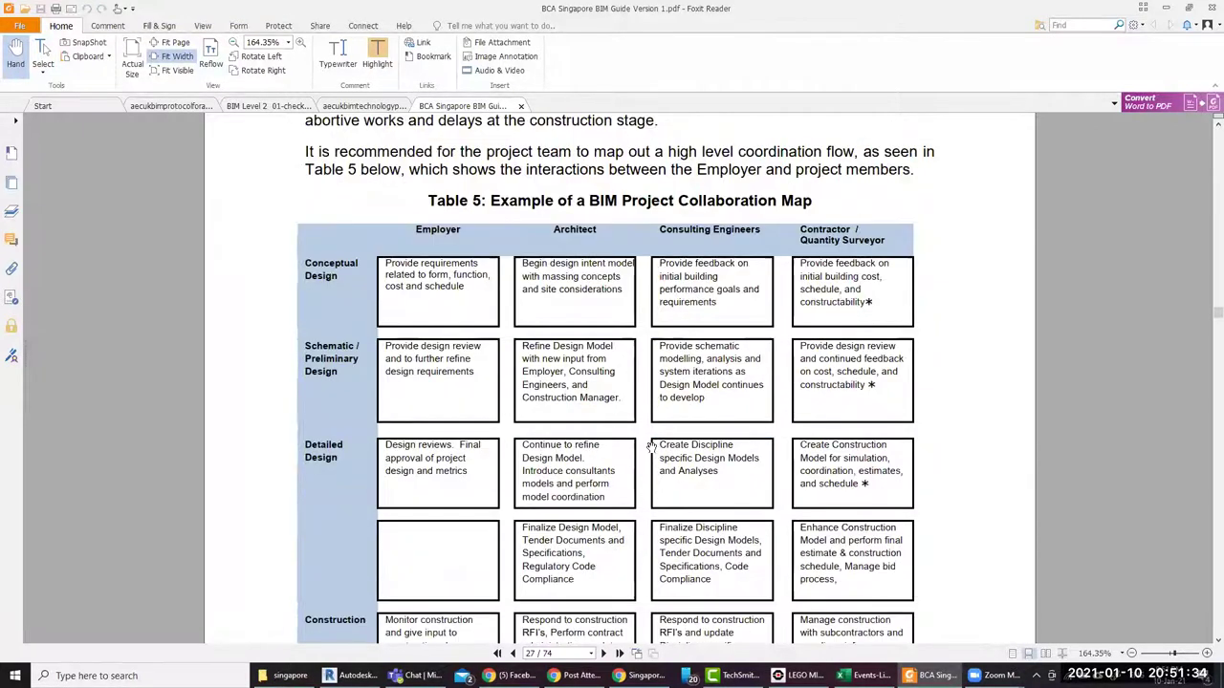
scroll(650, 447, down, 2)
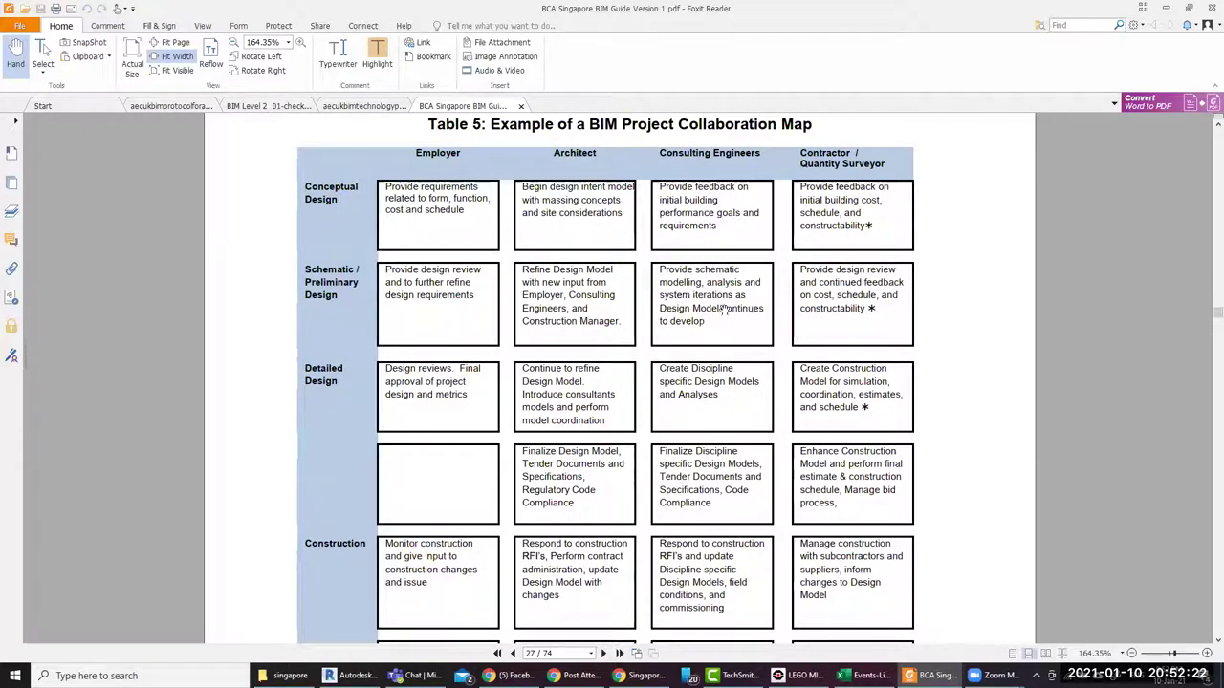
scroll(673, 417, down, 3)
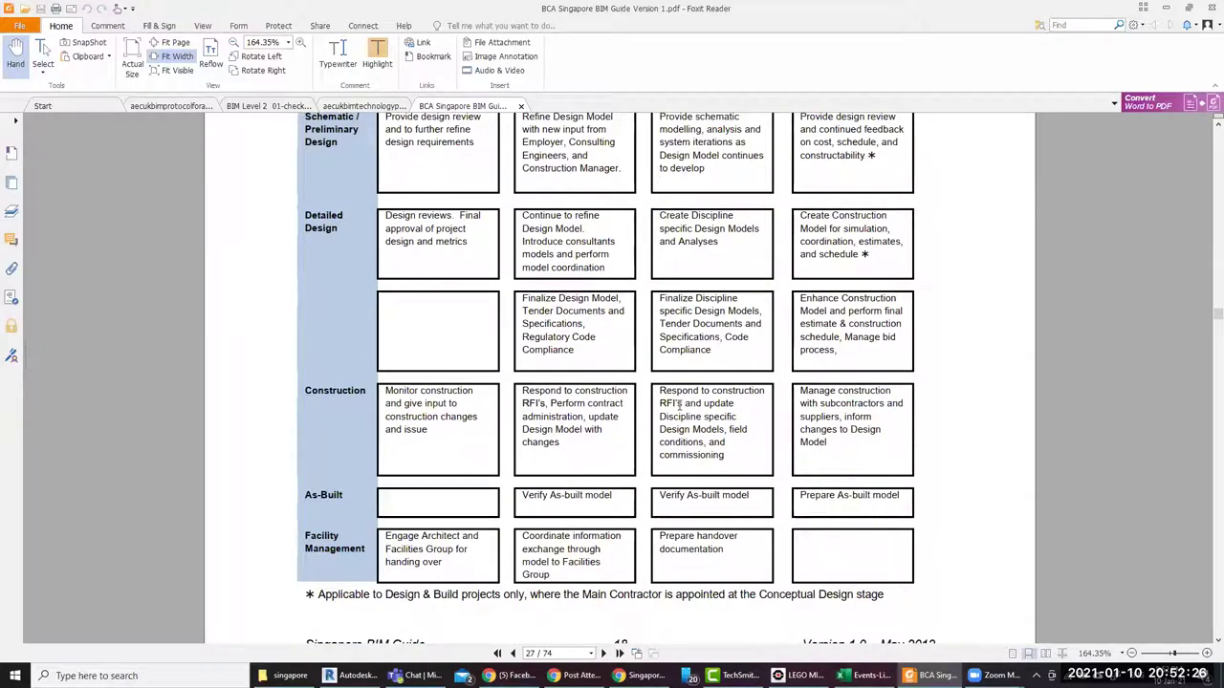
scroll(646, 402, up, 1)
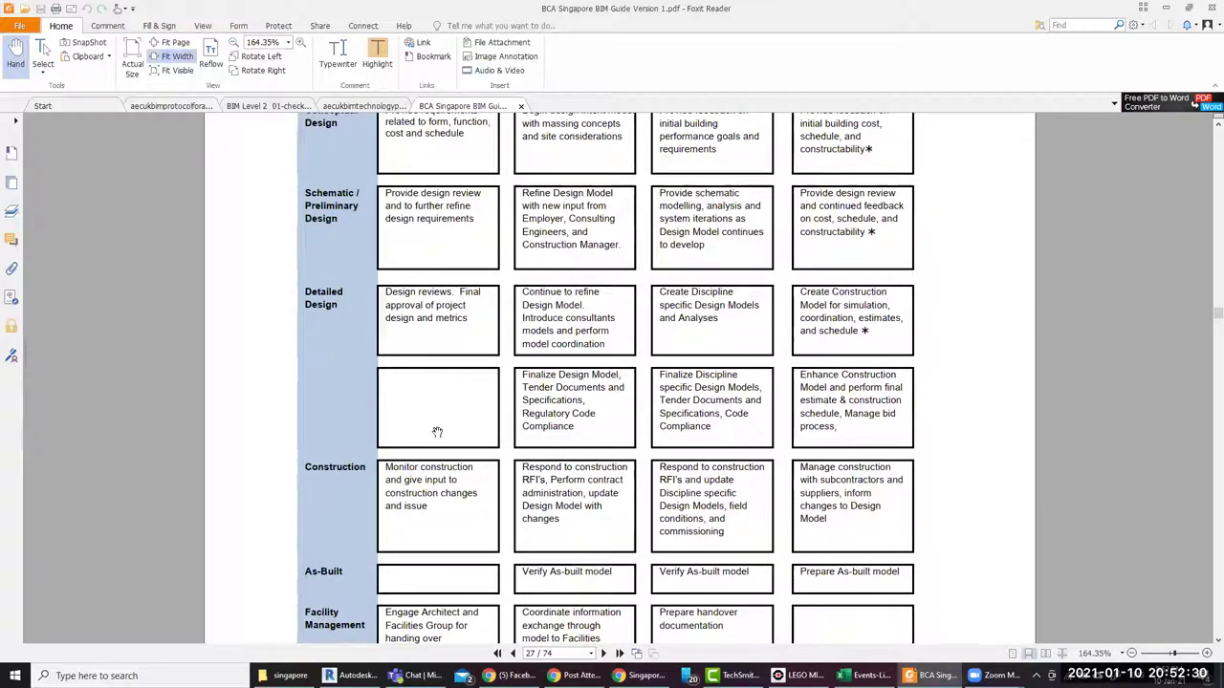
scroll(437, 432, up, 1)
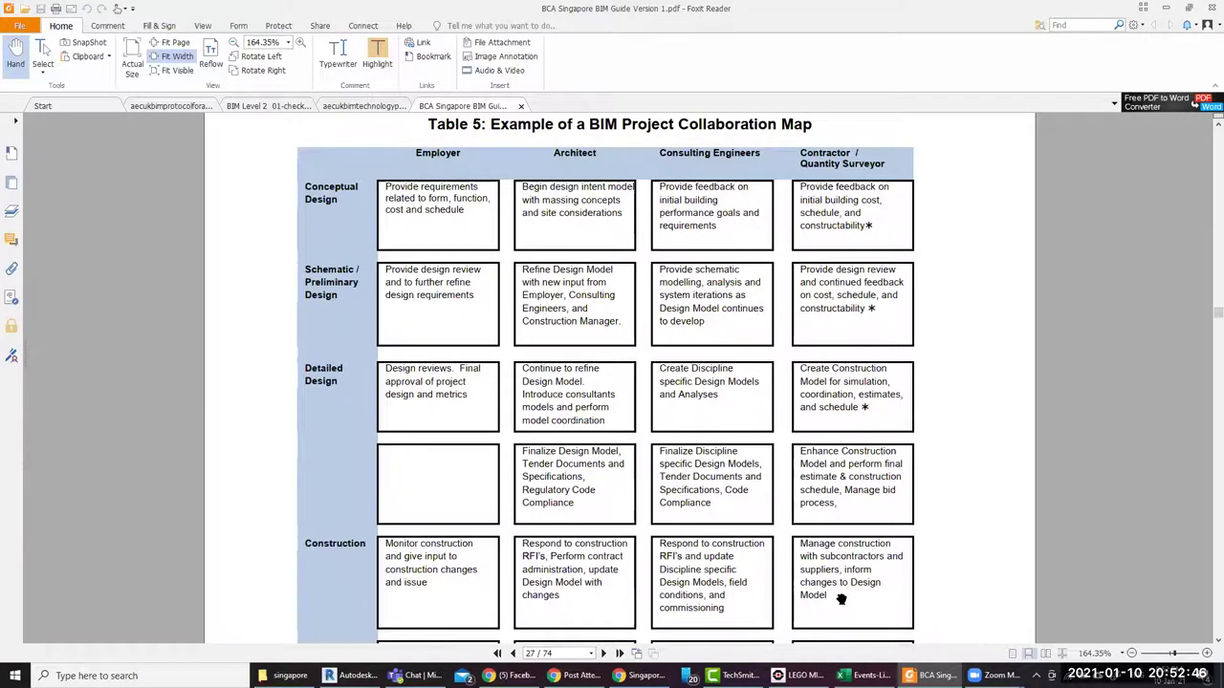
scroll(838, 588, down, 3)
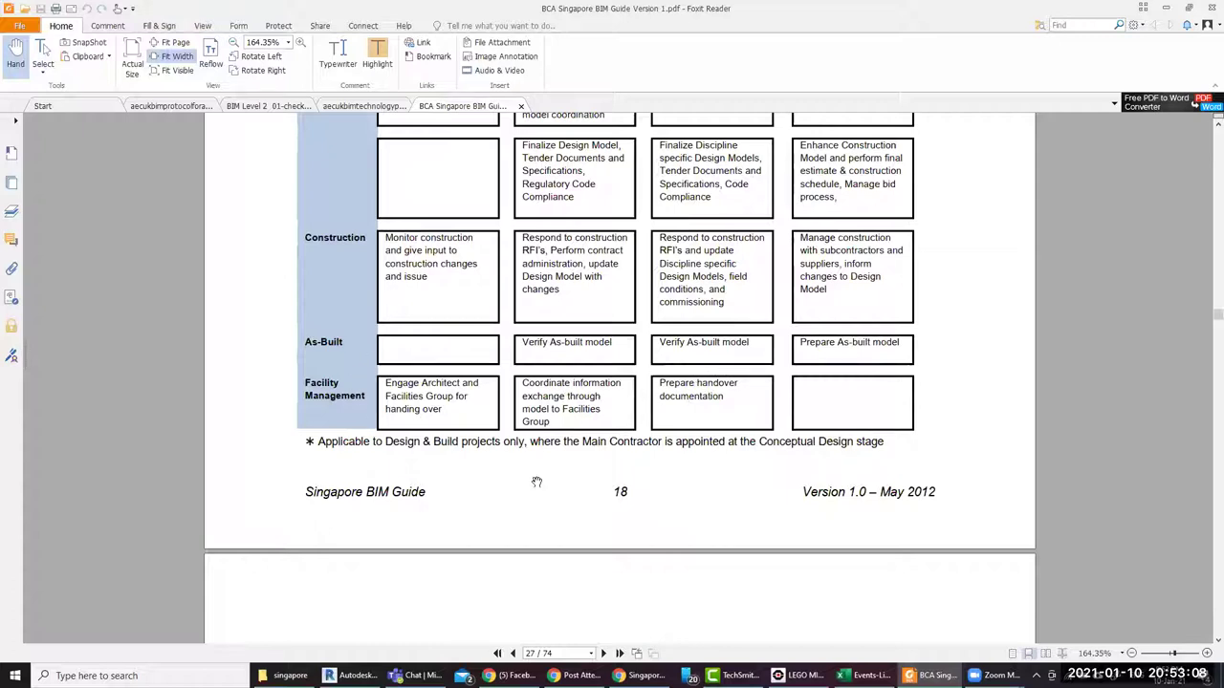
Scroll through page 28's coordination guidance and 3.2.1 Points To Note, down to section 3.3 on page 29
scroll(574, 440, down, 5)
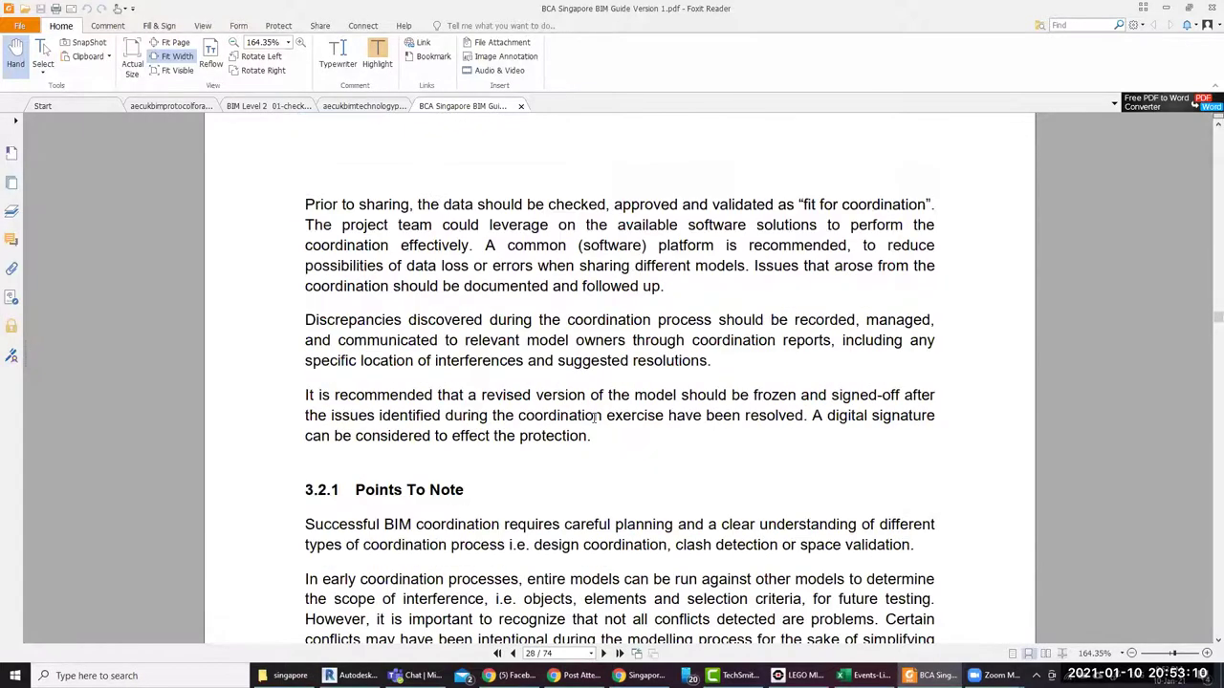
scroll(591, 434, down, 3)
scroll(592, 430, down, 1)
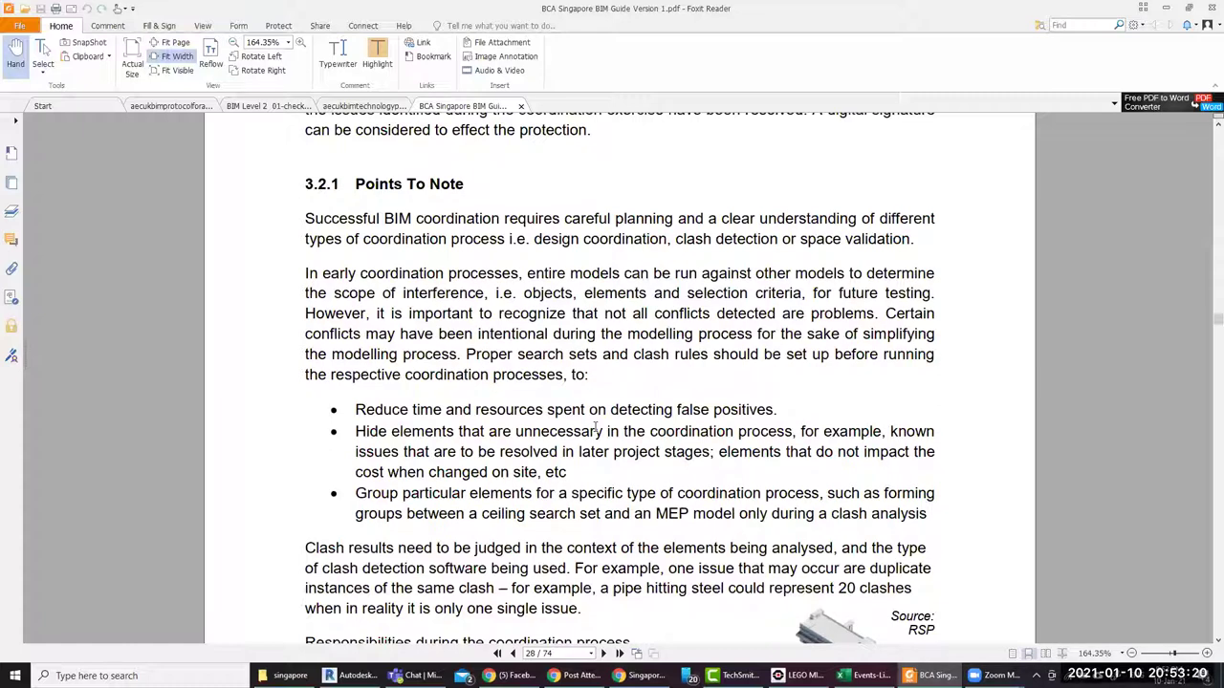
scroll(462, 413, down, 2)
scroll(492, 378, down, 3)
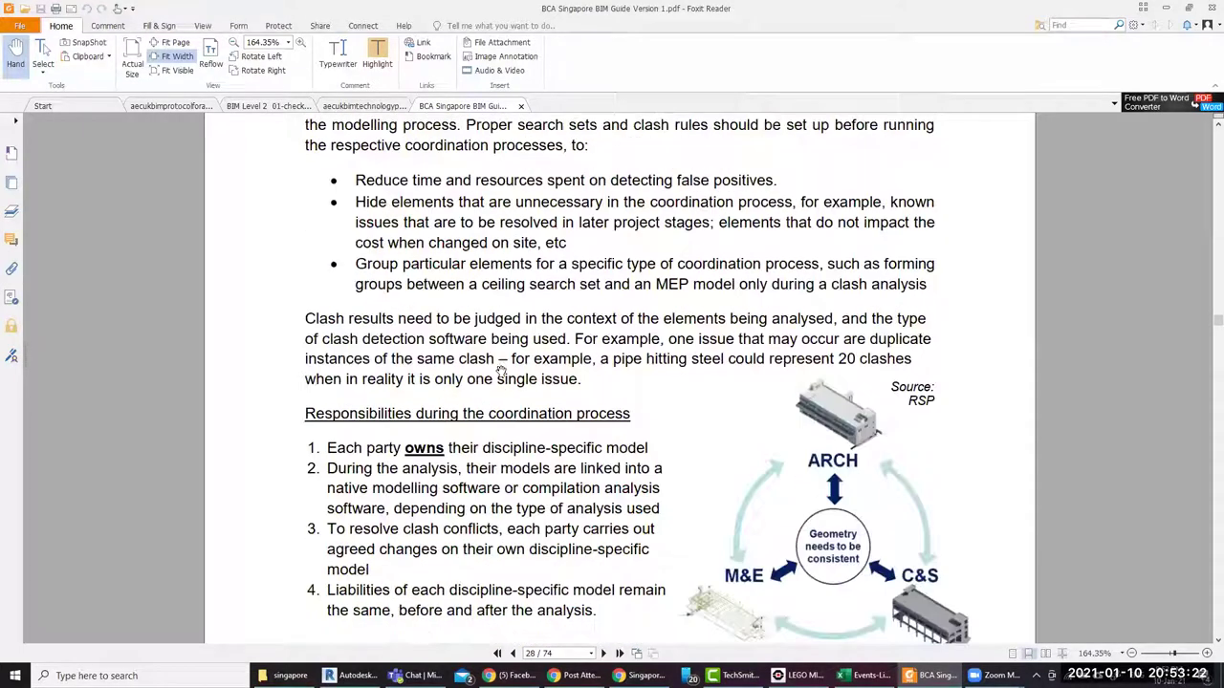
scroll(508, 361, down, 3)
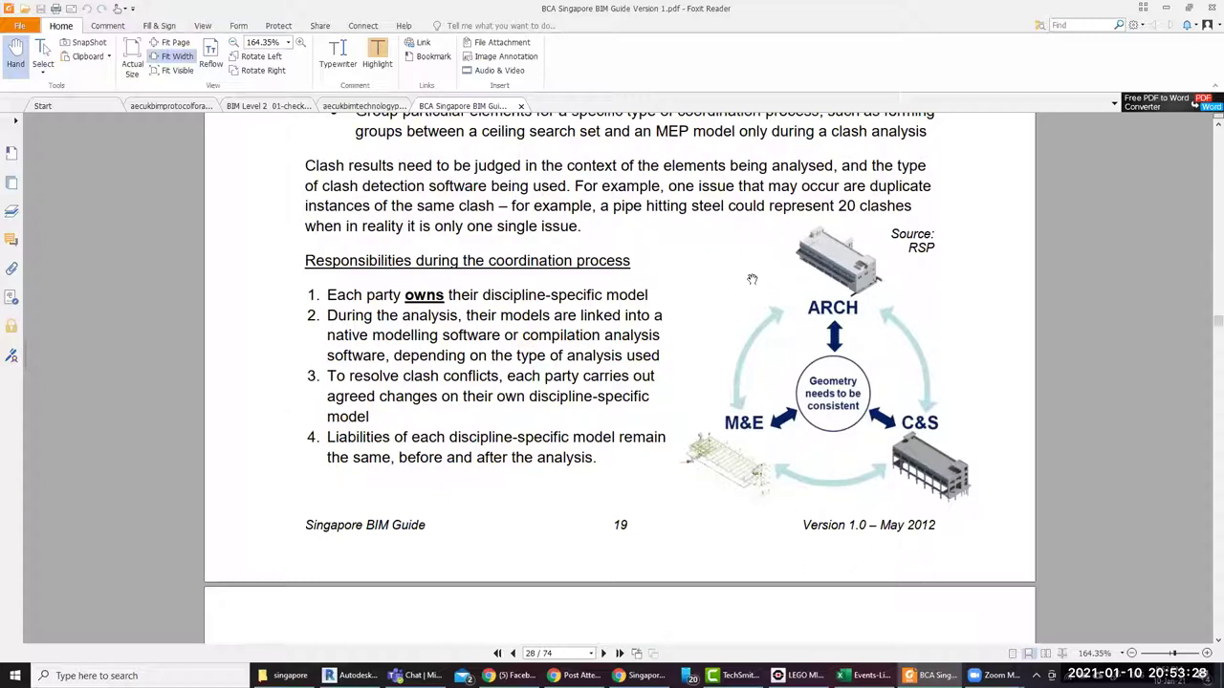
scroll(751, 279, up, 3)
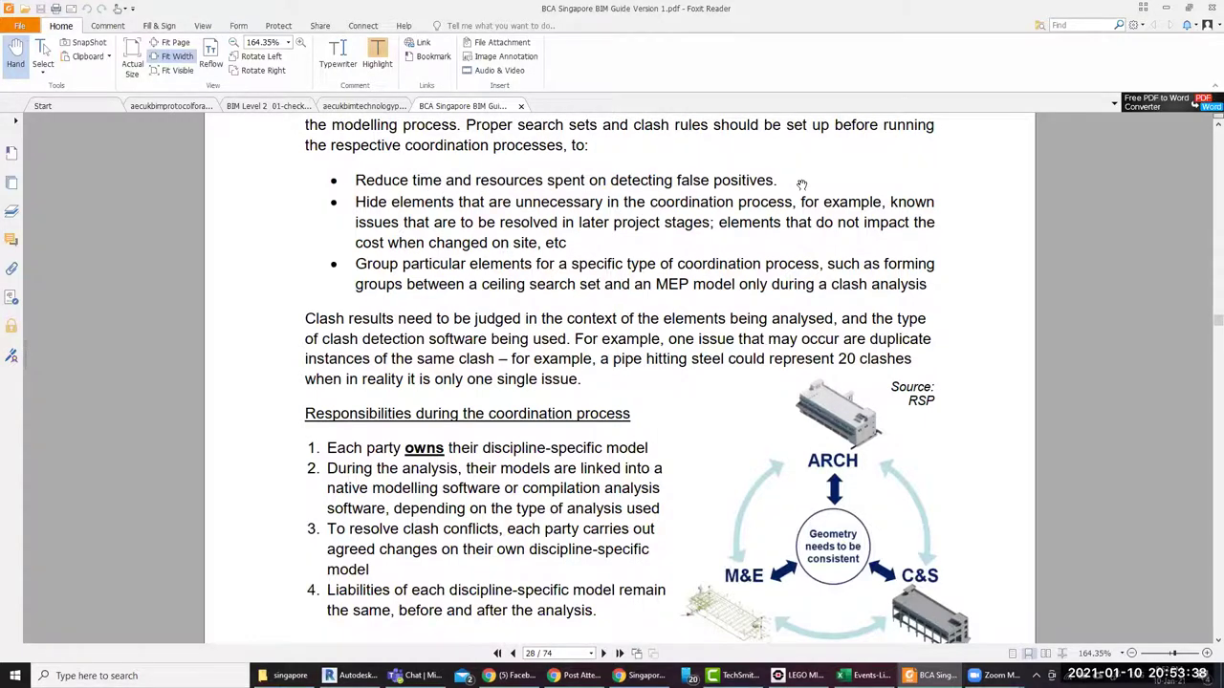
scroll(720, 235, up, 3)
scroll(724, 222, down, 1)
scroll(723, 221, down, 4)
scroll(724, 224, down, 6)
scroll(725, 229, down, 5)
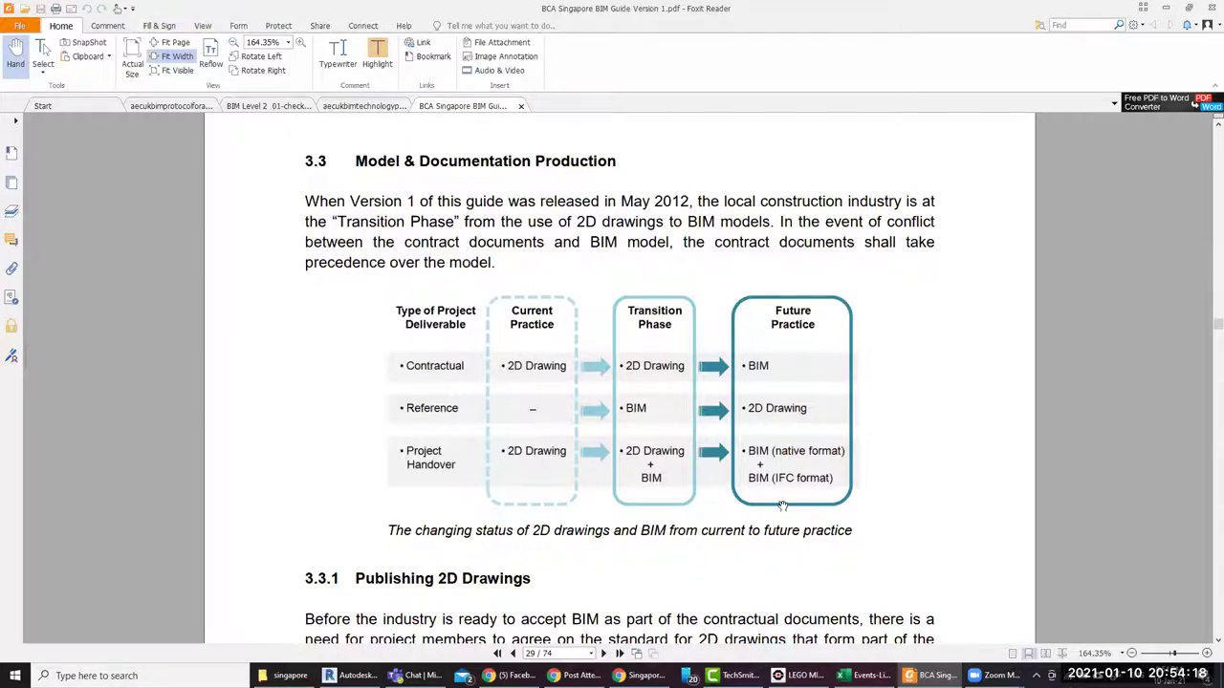
Scroll down to 3.3.1 Publishing 2D Drawings, then switch over to the Revit sample project
scroll(828, 504, down, 3)
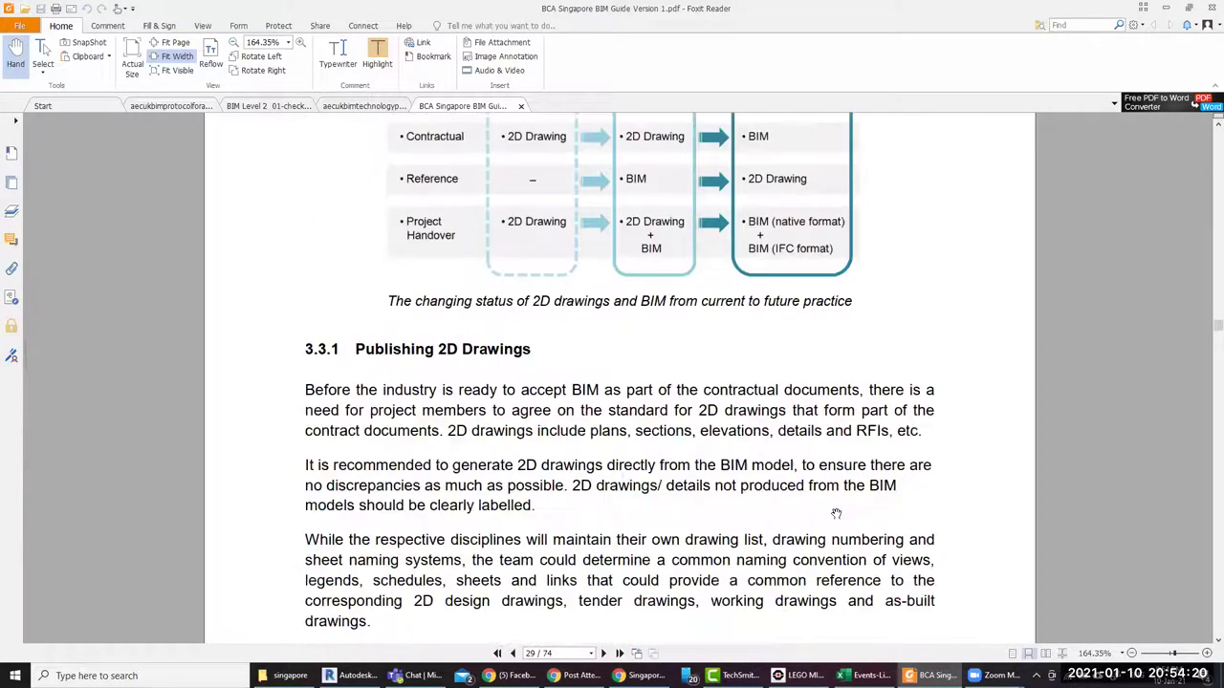
scroll(838, 510, down, 3)
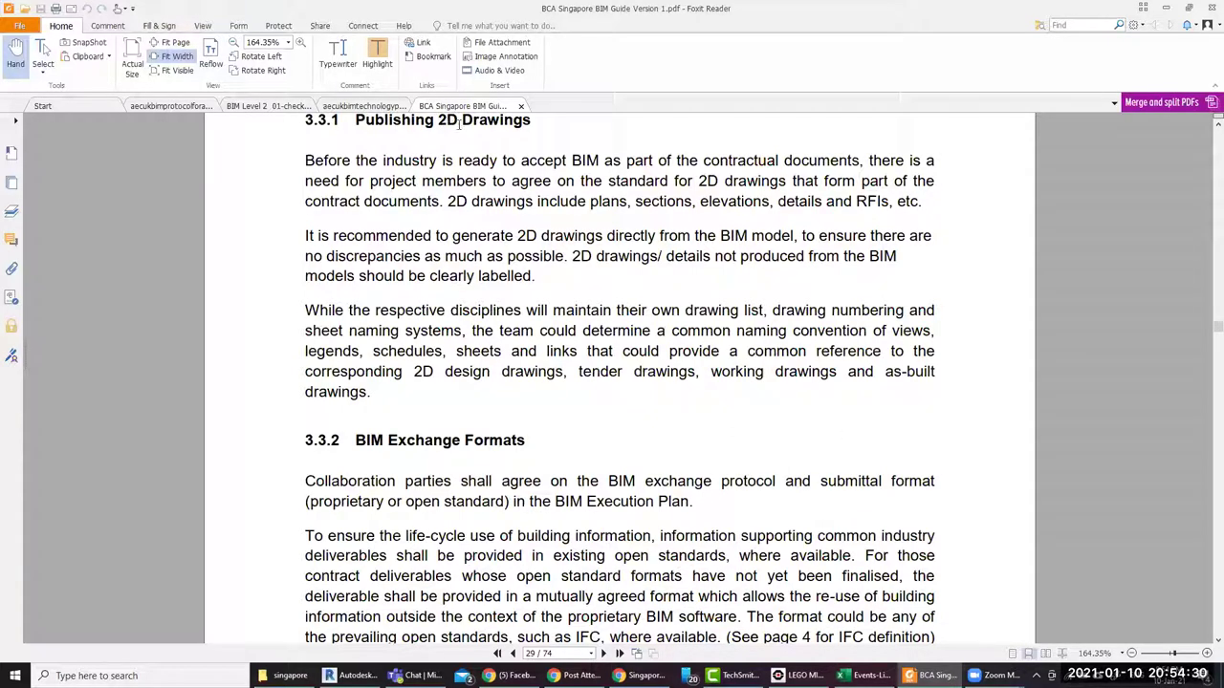
click(352, 676)
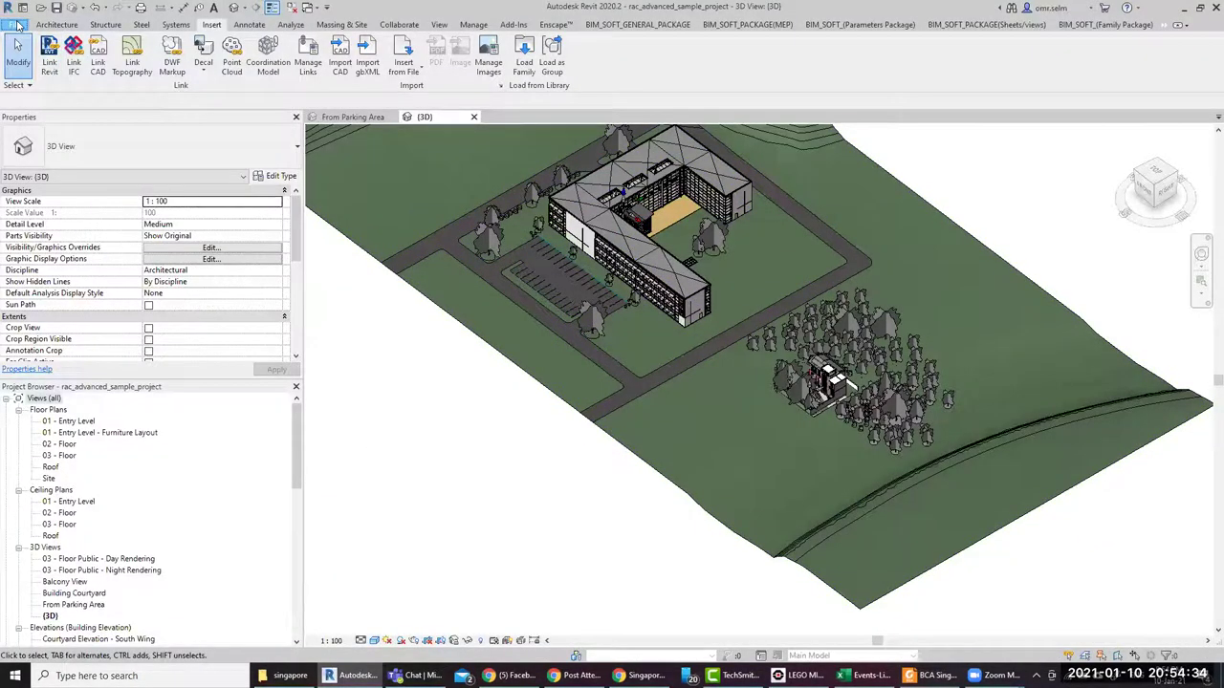
Start a DWG export of the sample project from the File menu's CAD Formats
click(19, 24)
mouse_move(45, 208)
mouse_move(175, 76)
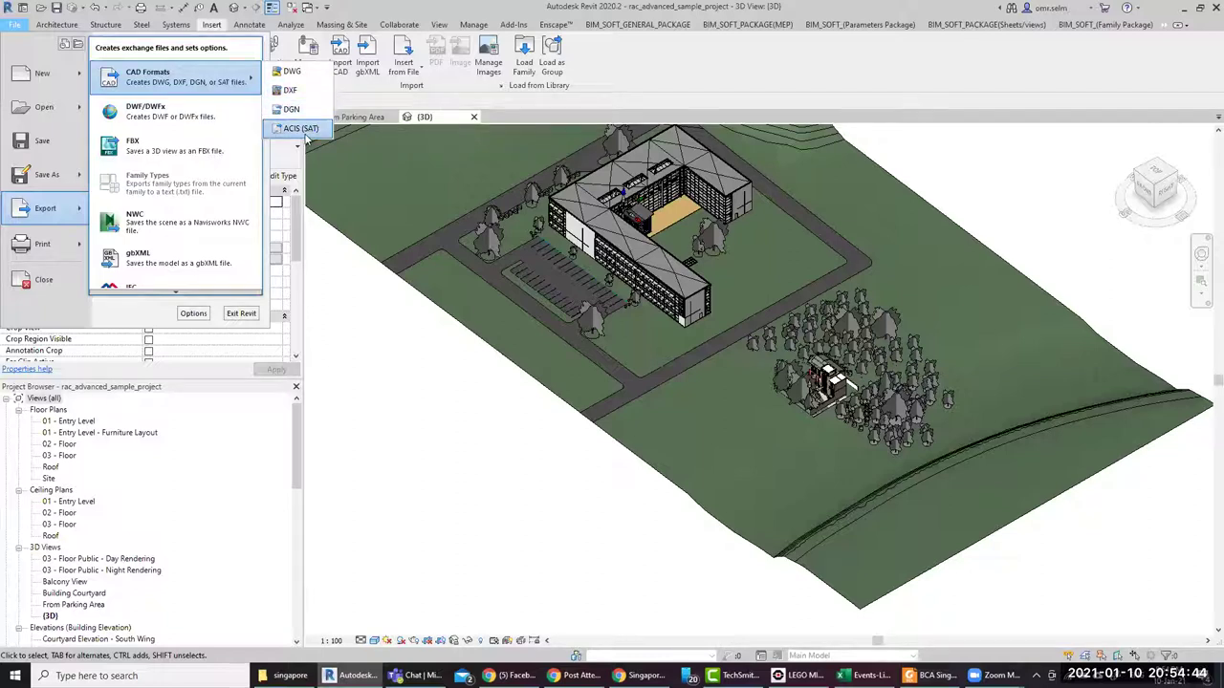
click(296, 72)
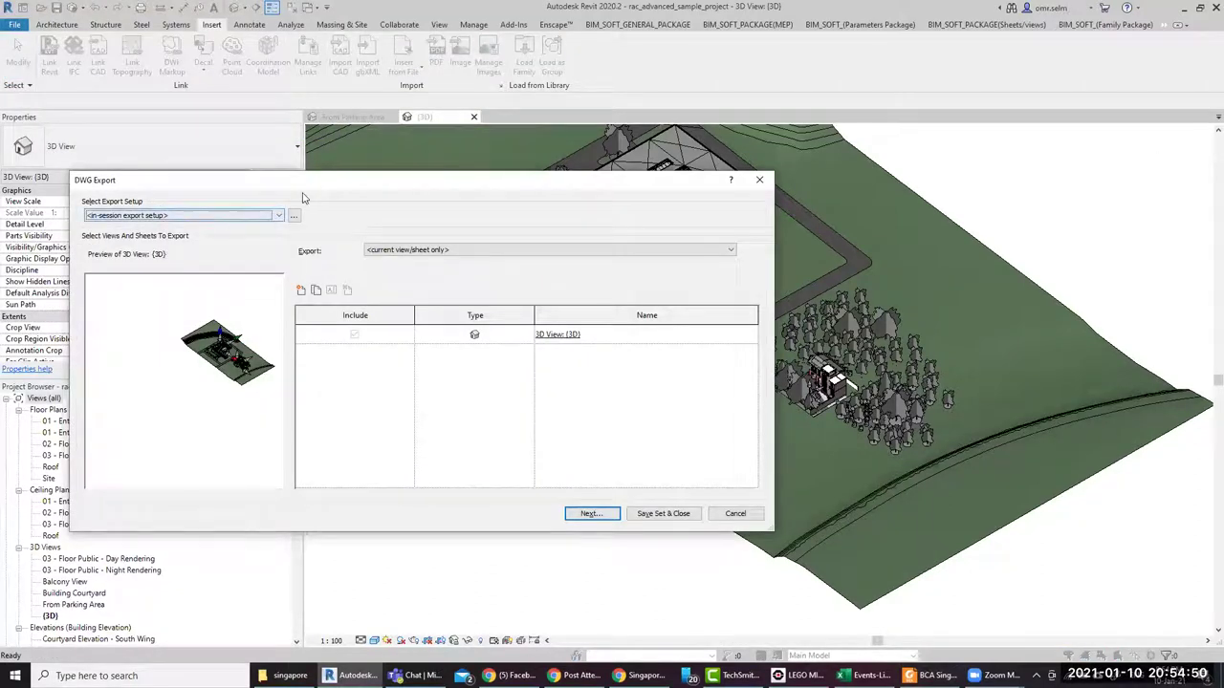
Export an in-session set listing all views and sheets in the model, with every view included
click(444, 250)
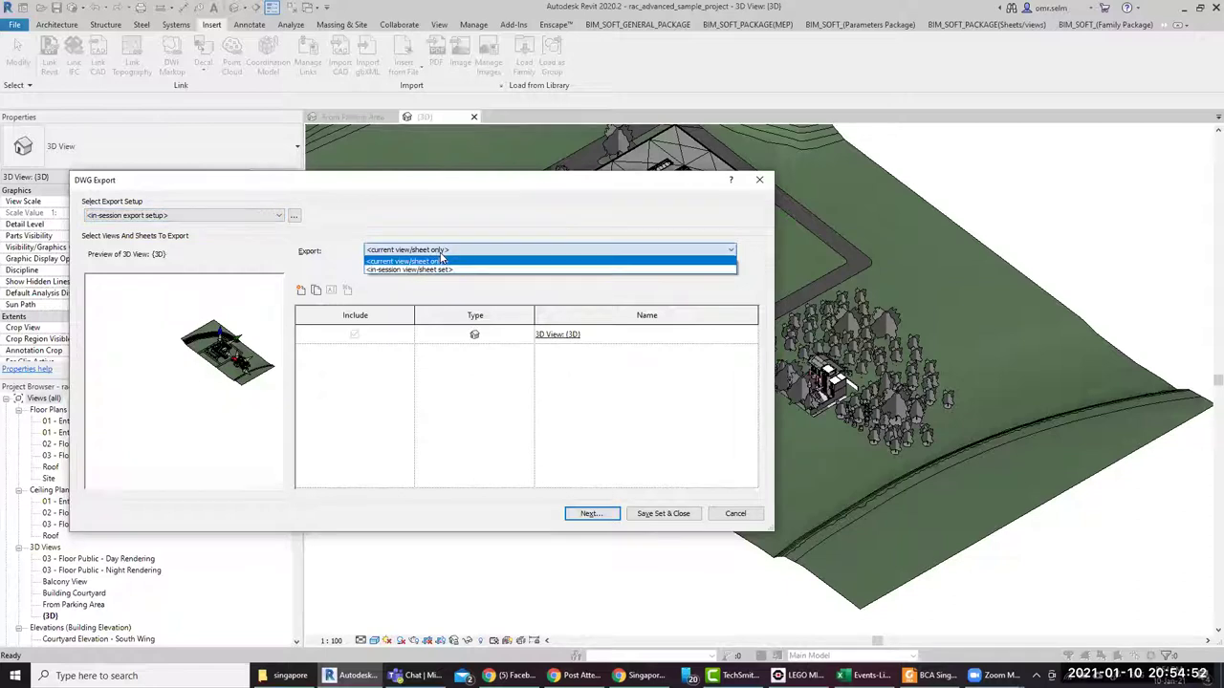
click(441, 260)
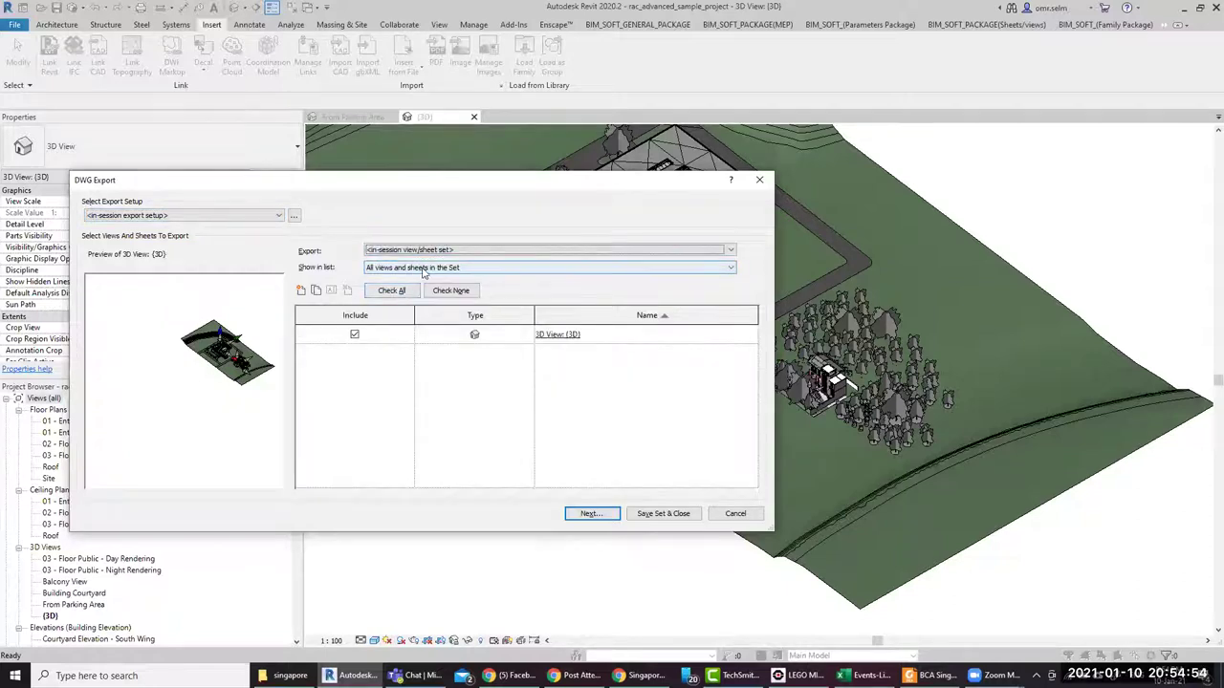
click(423, 268)
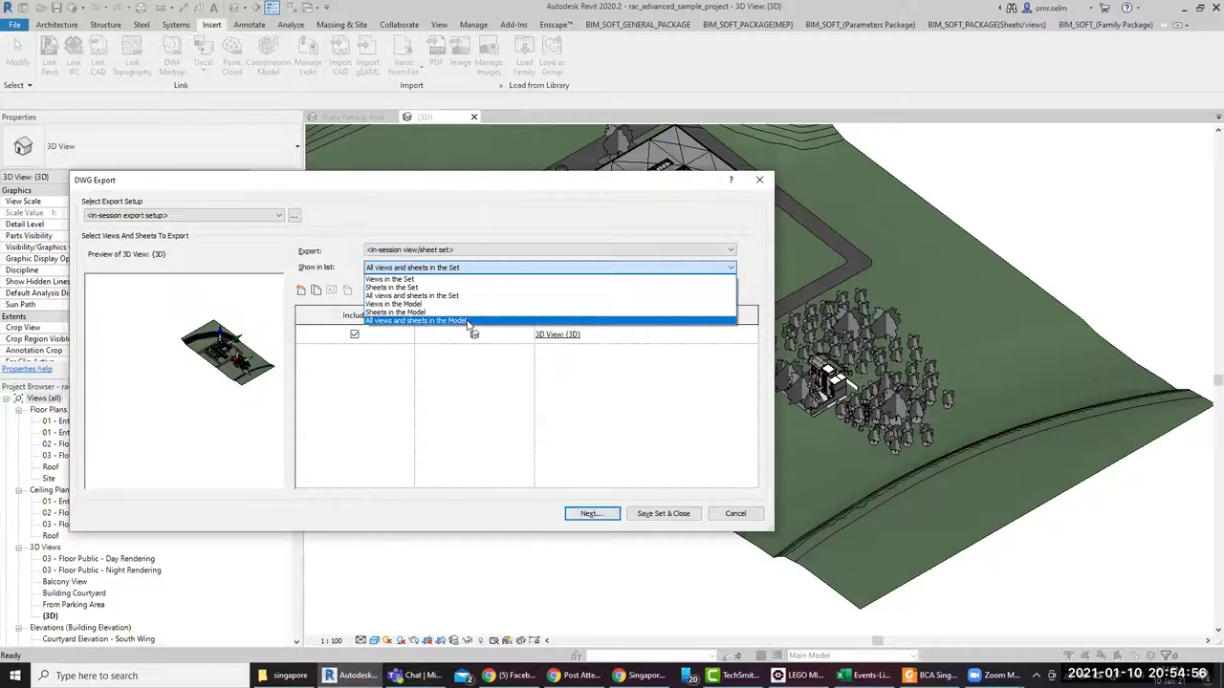
click(461, 318)
click(393, 292)
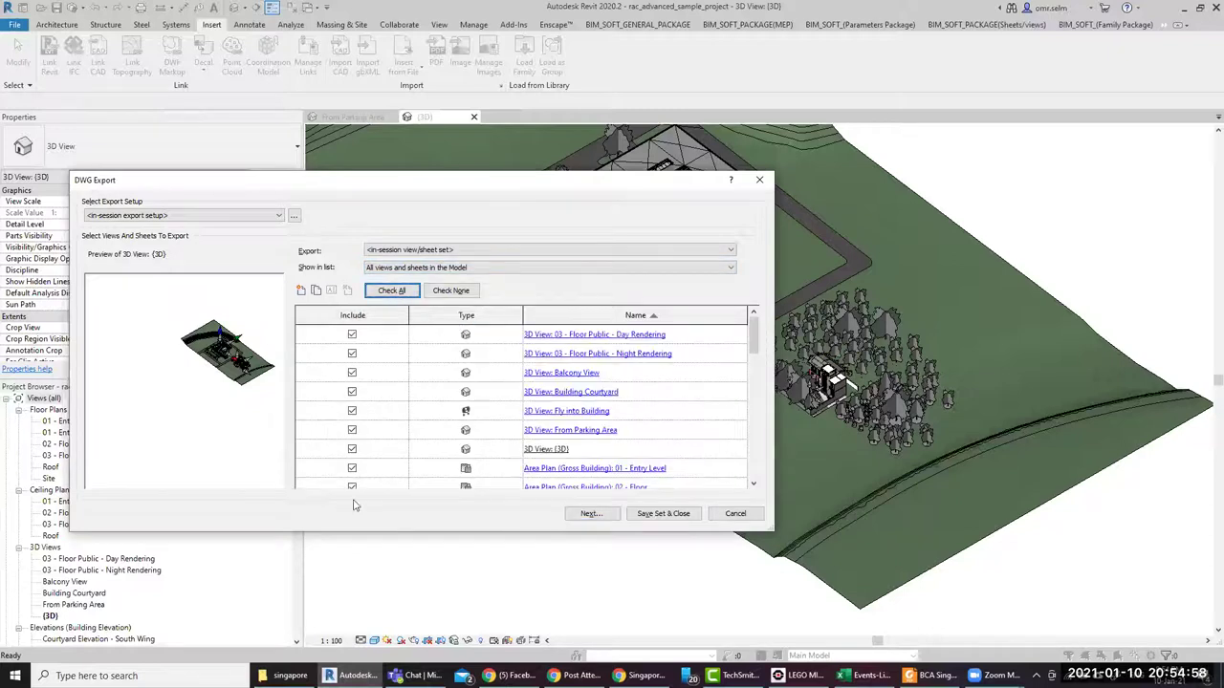
Exclude the Fly into Building view, preview Elevation: North, and open the export setup for editing
drag(756, 346, 753, 463)
scroll(643, 382, up, 4)
scroll(642, 364, up, 4)
scroll(642, 331, up, 3)
click(351, 412)
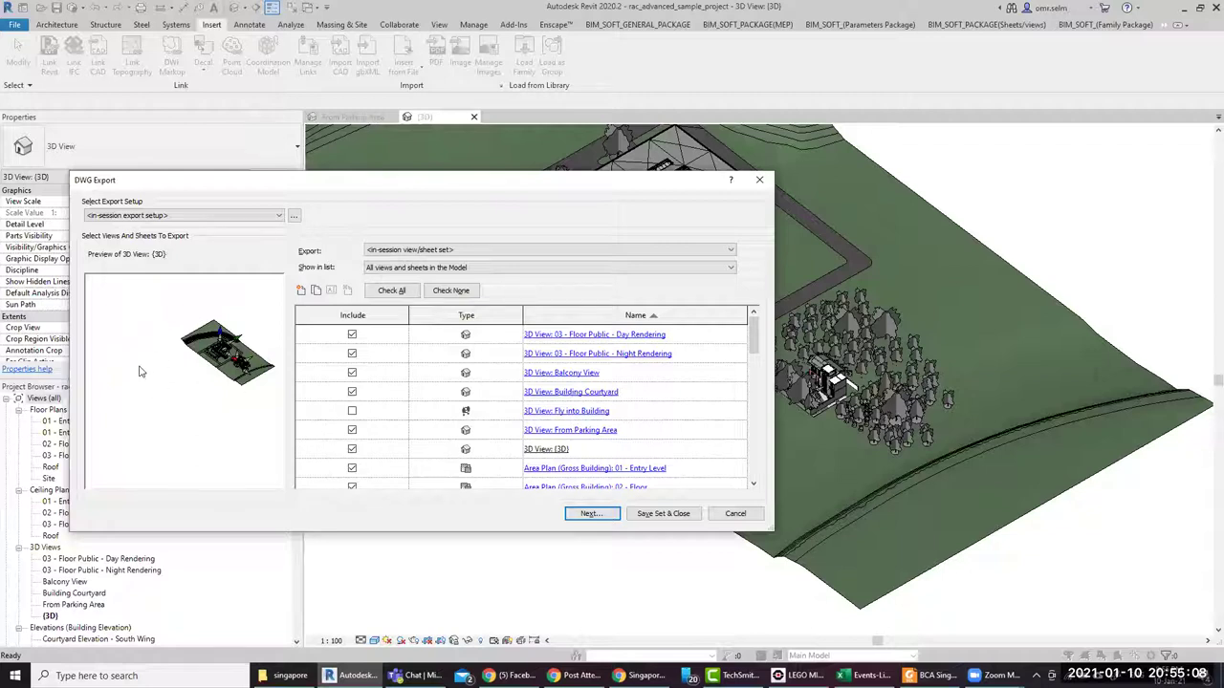
scroll(555, 433, down, 5)
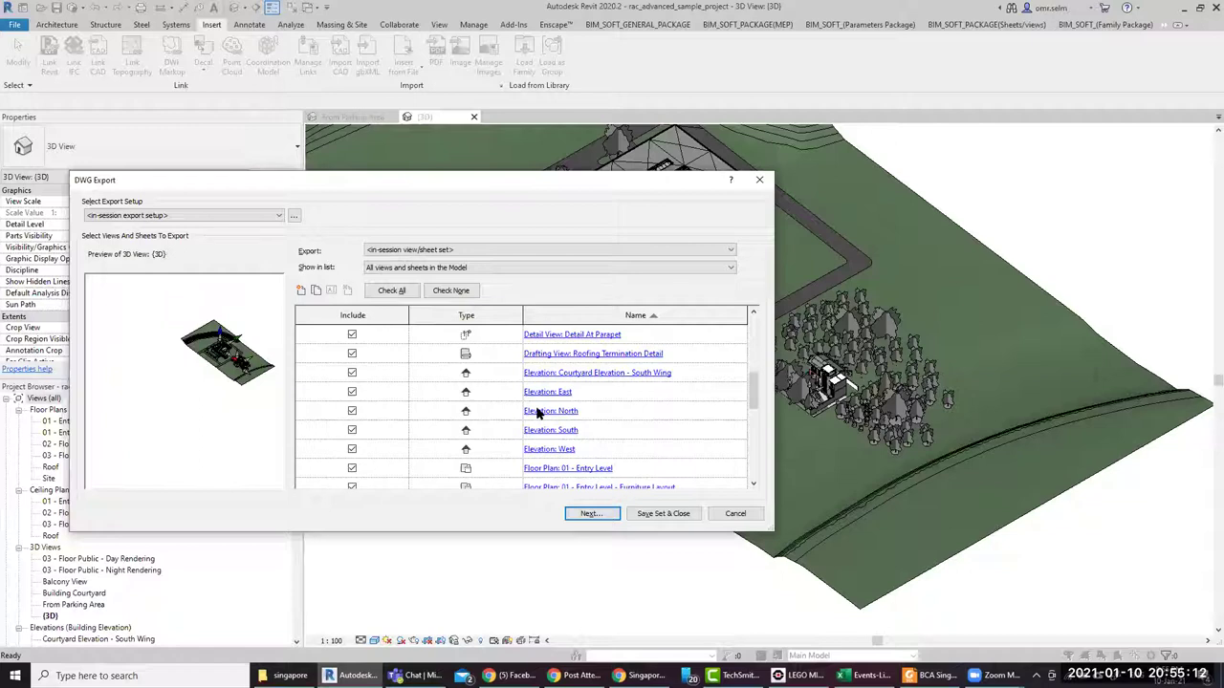
click(539, 413)
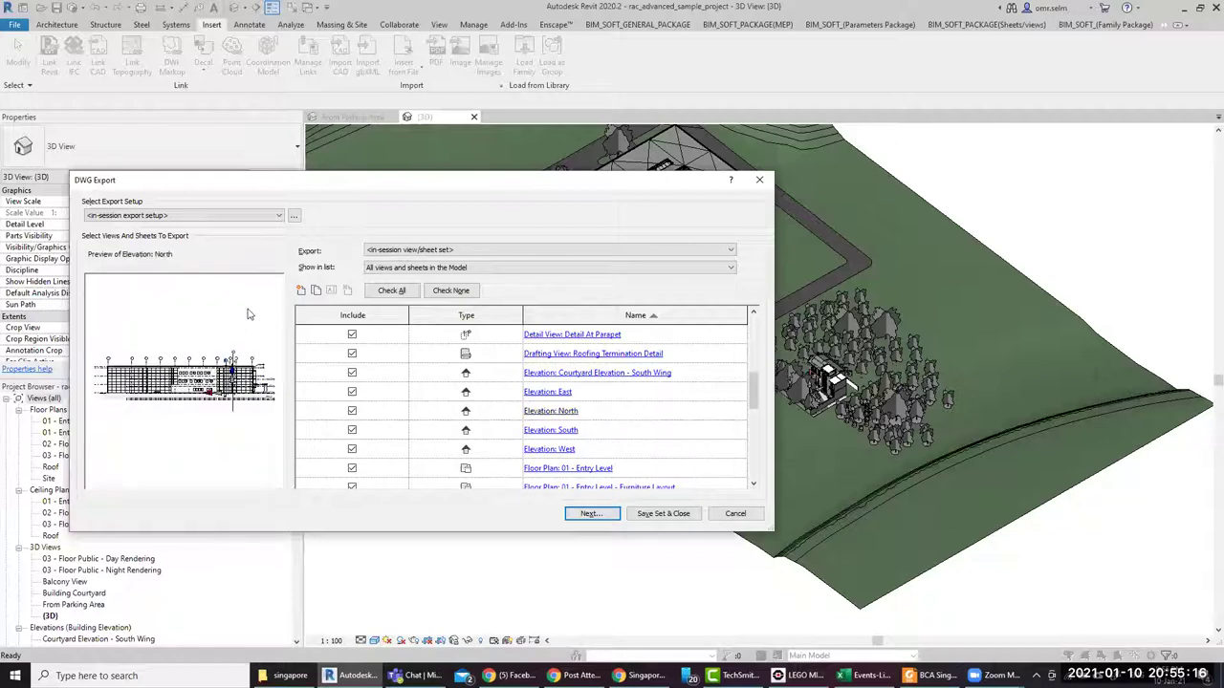
click(293, 216)
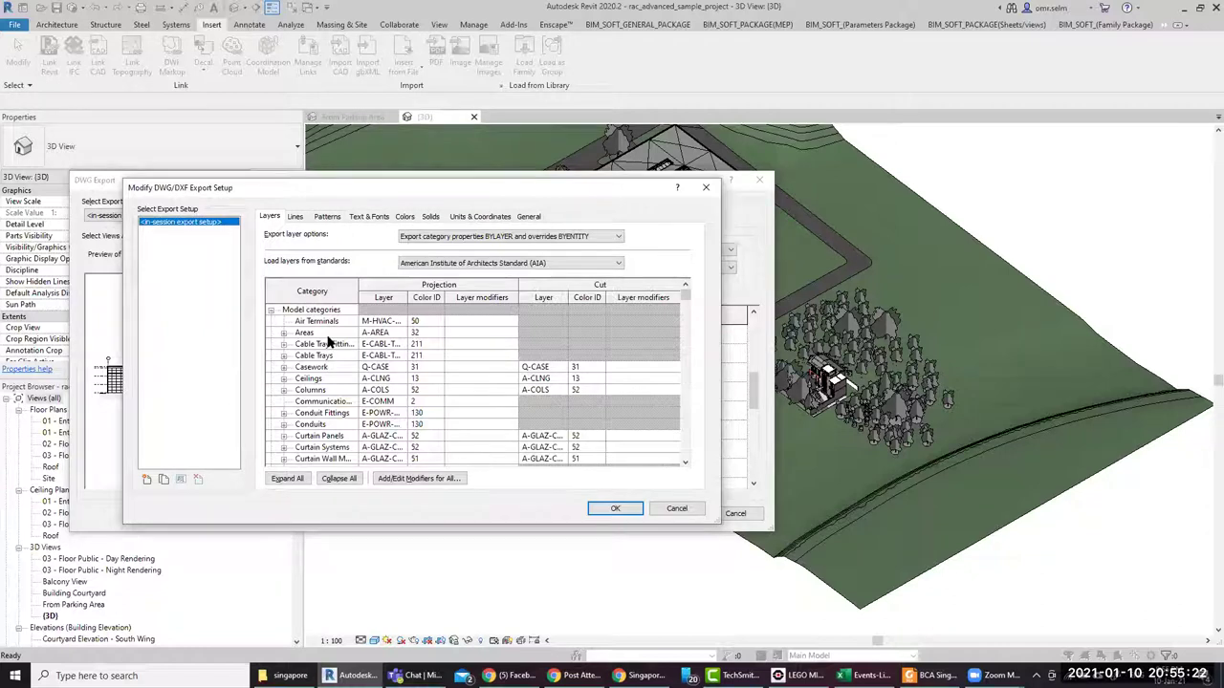
Find and expand the Walls category in the layer table and widen the Layer column
click(327, 385)
key(w)
scroll(341, 402, down, 2)
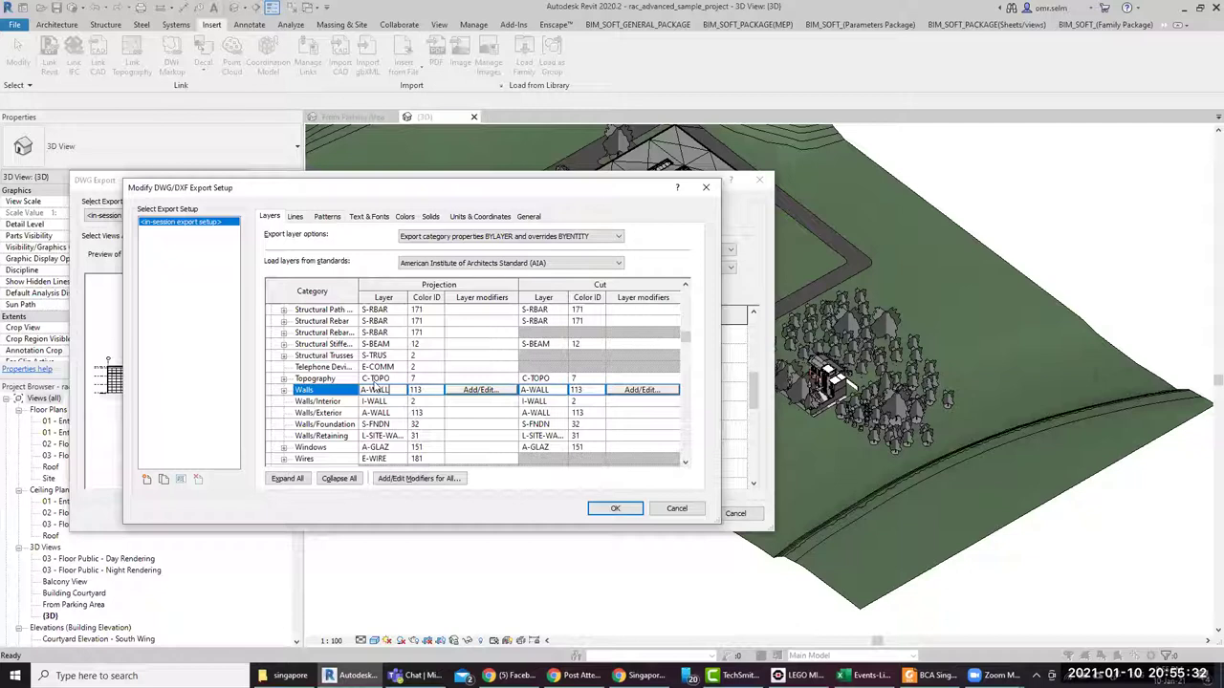
click(283, 389)
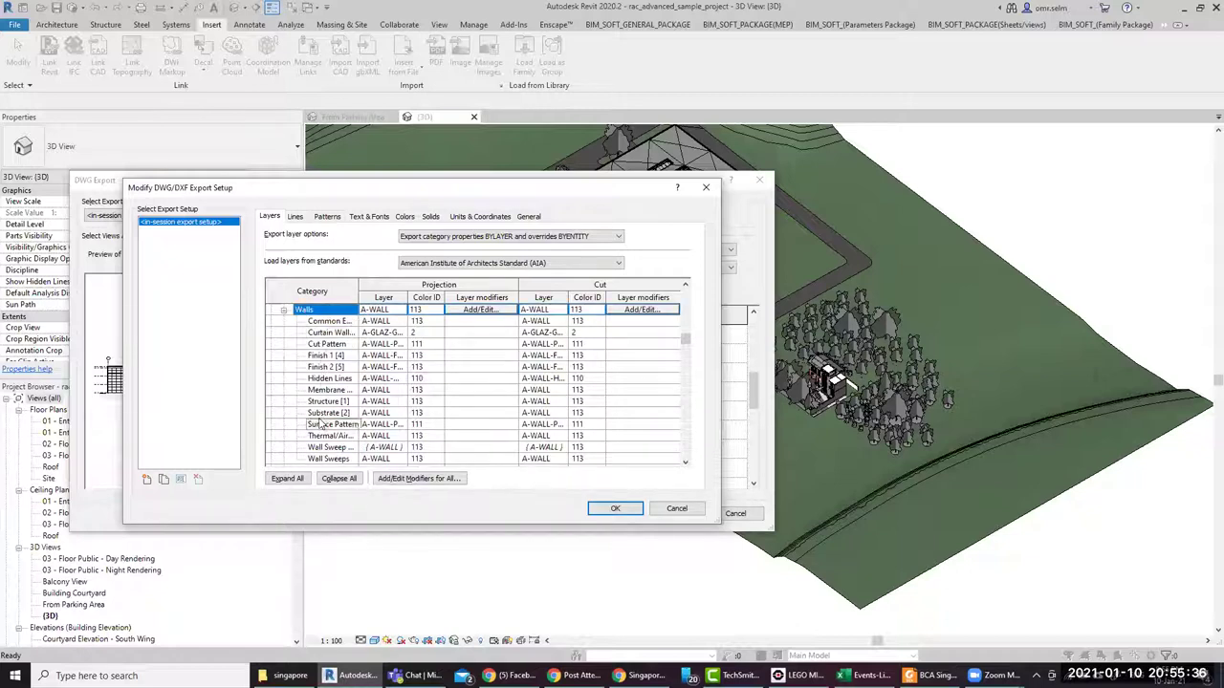
click(331, 369)
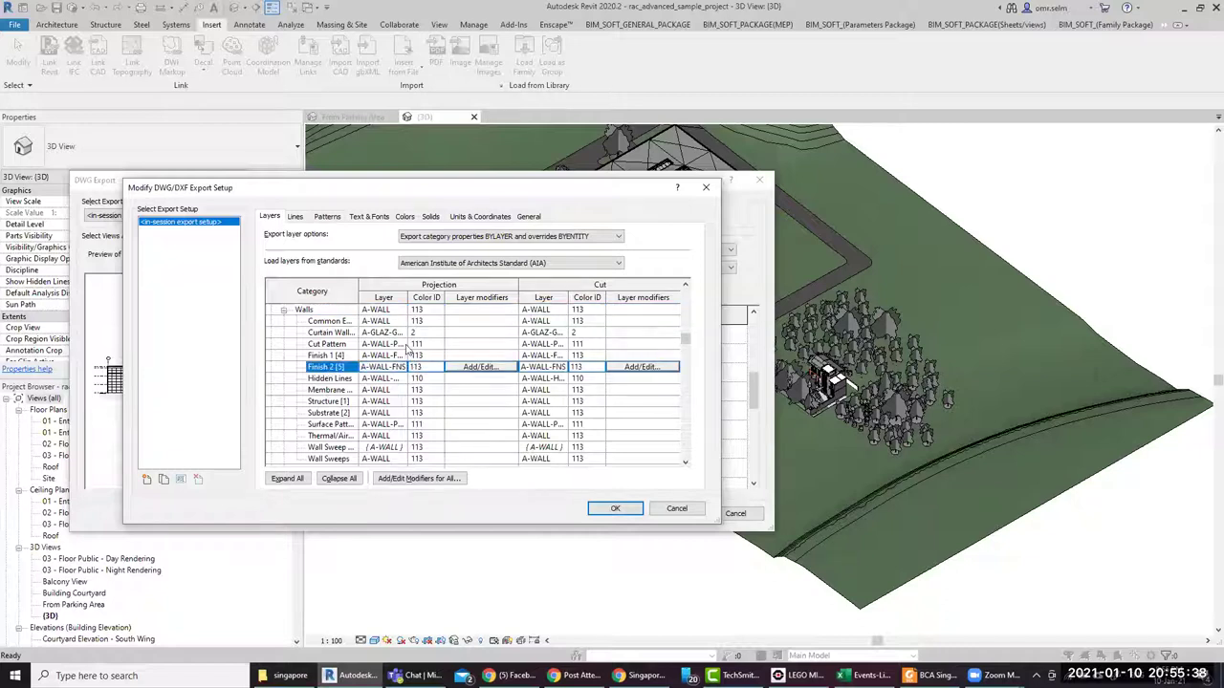
drag(405, 298, 434, 298)
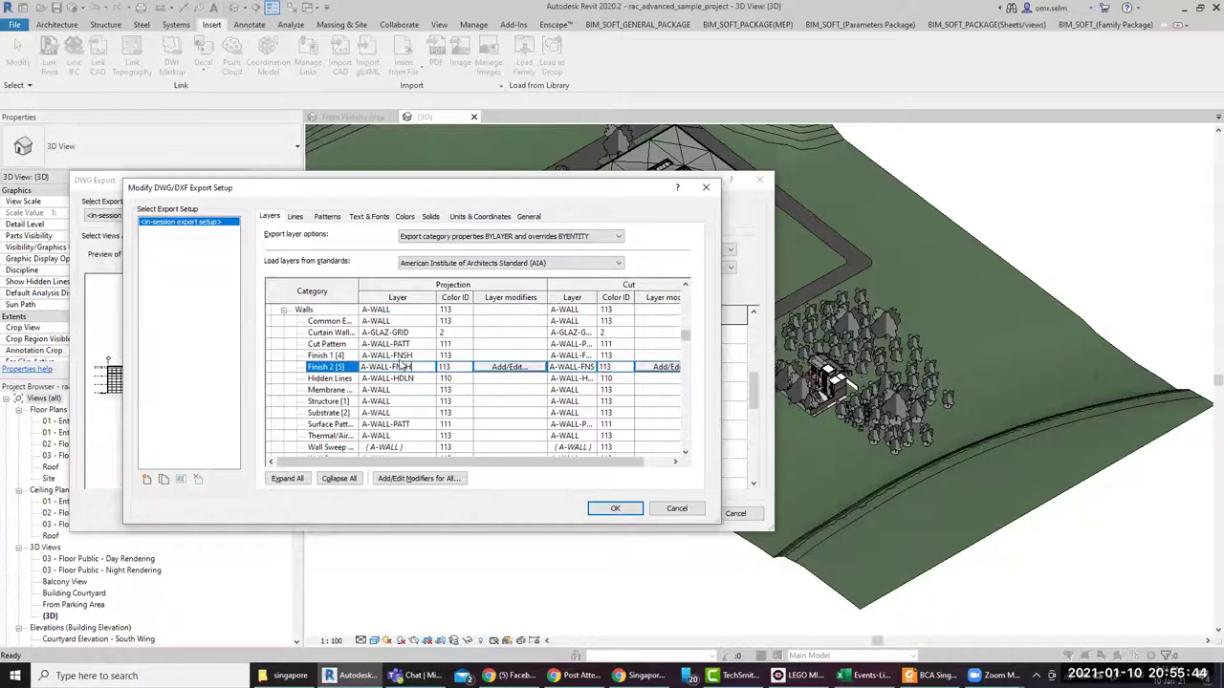
text(2)
Change the Finish 1 wall projection layer to A-WALL-FNSH2, then check the curtain wall row and layer standards
click(325, 356)
click(429, 355)
text(2)
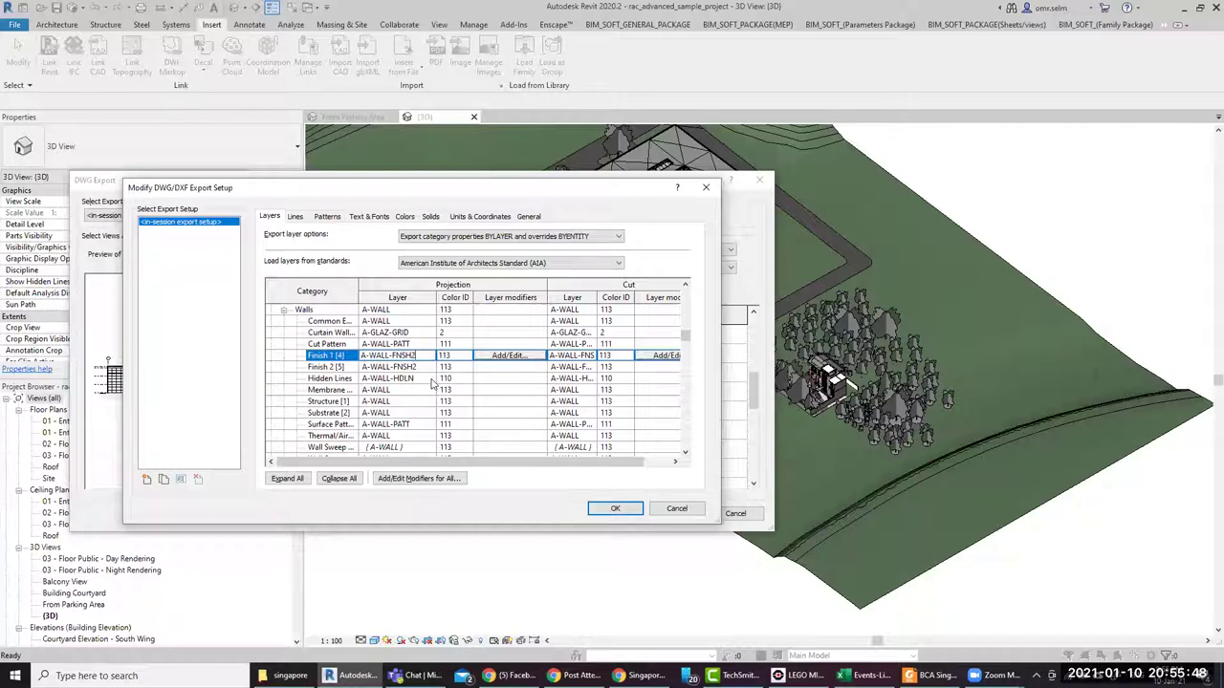
click(448, 359)
click(334, 334)
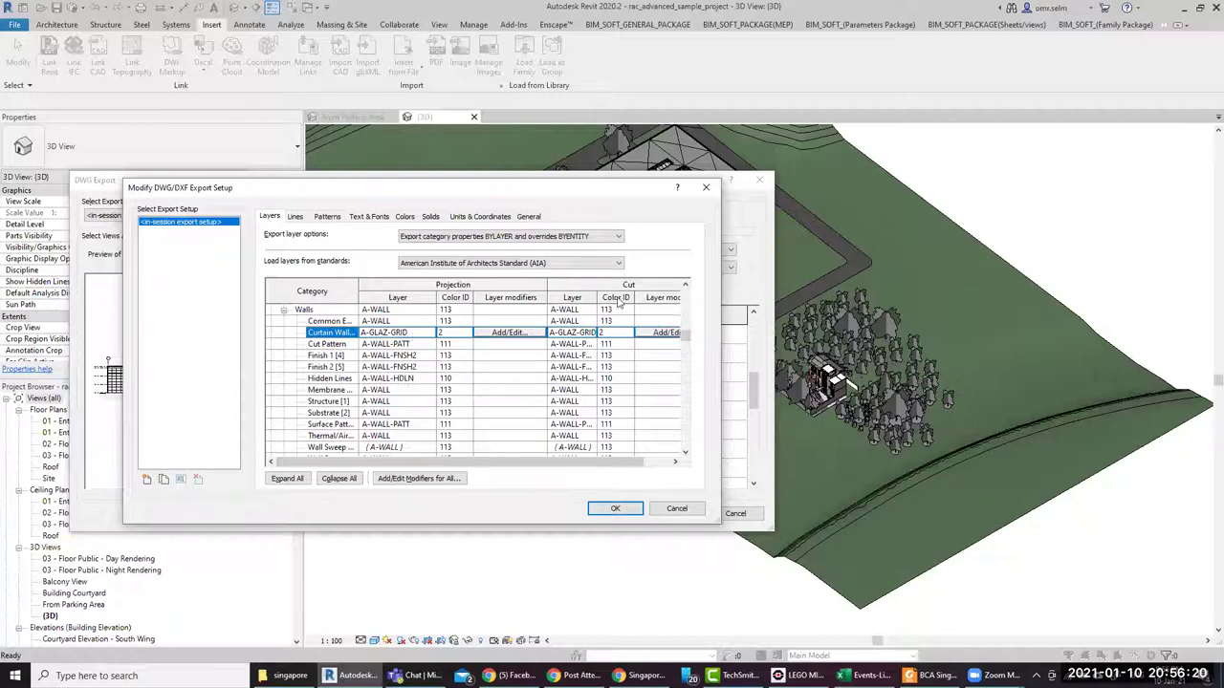
click(466, 264)
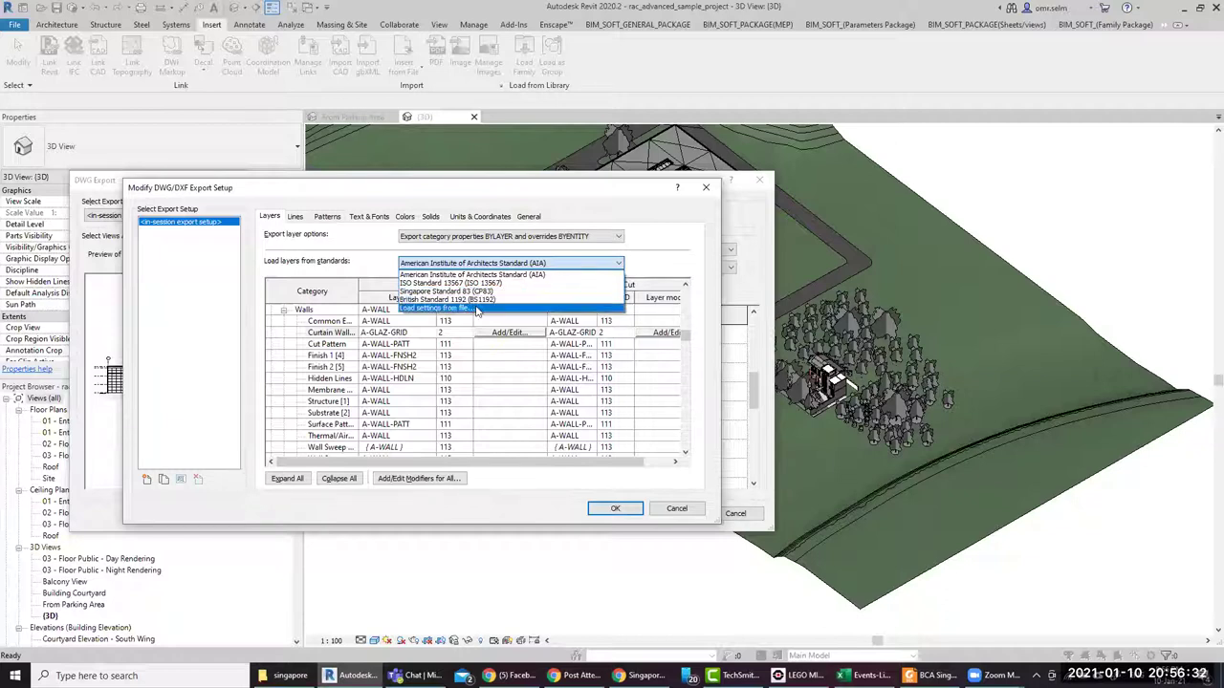
Decline loading layer settings from file and keep BYLAYER with BYENTITY overrides as the export layer option
click(476, 309)
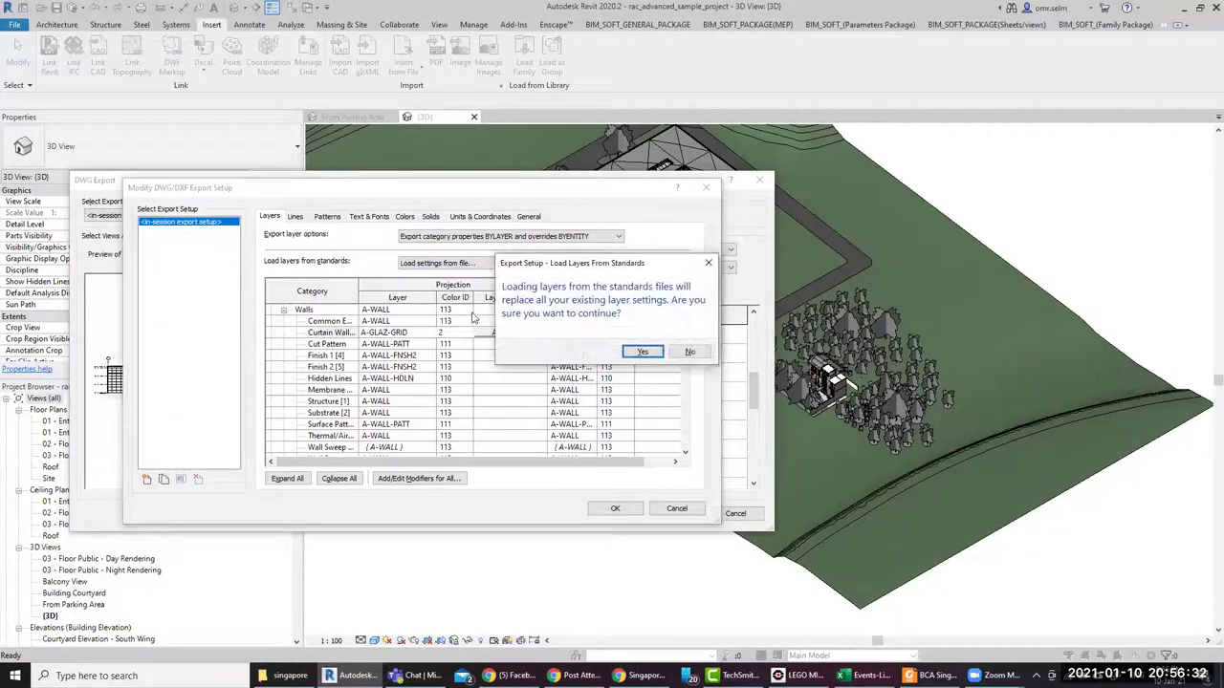
click(688, 352)
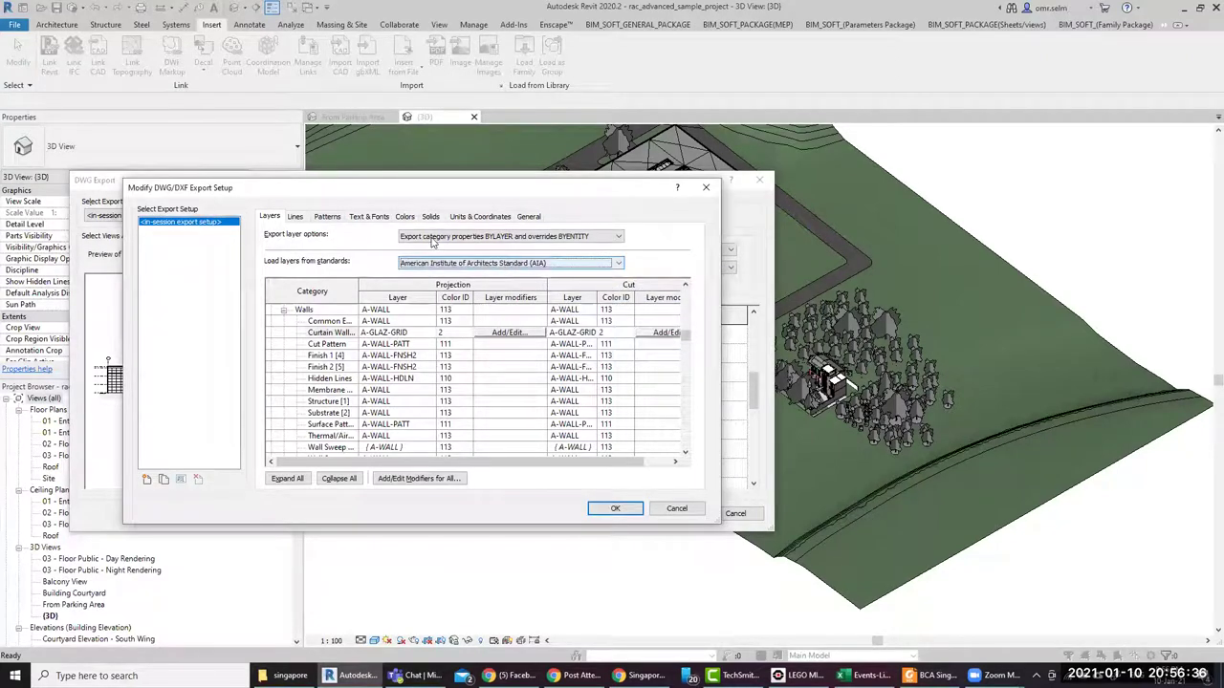
click(435, 237)
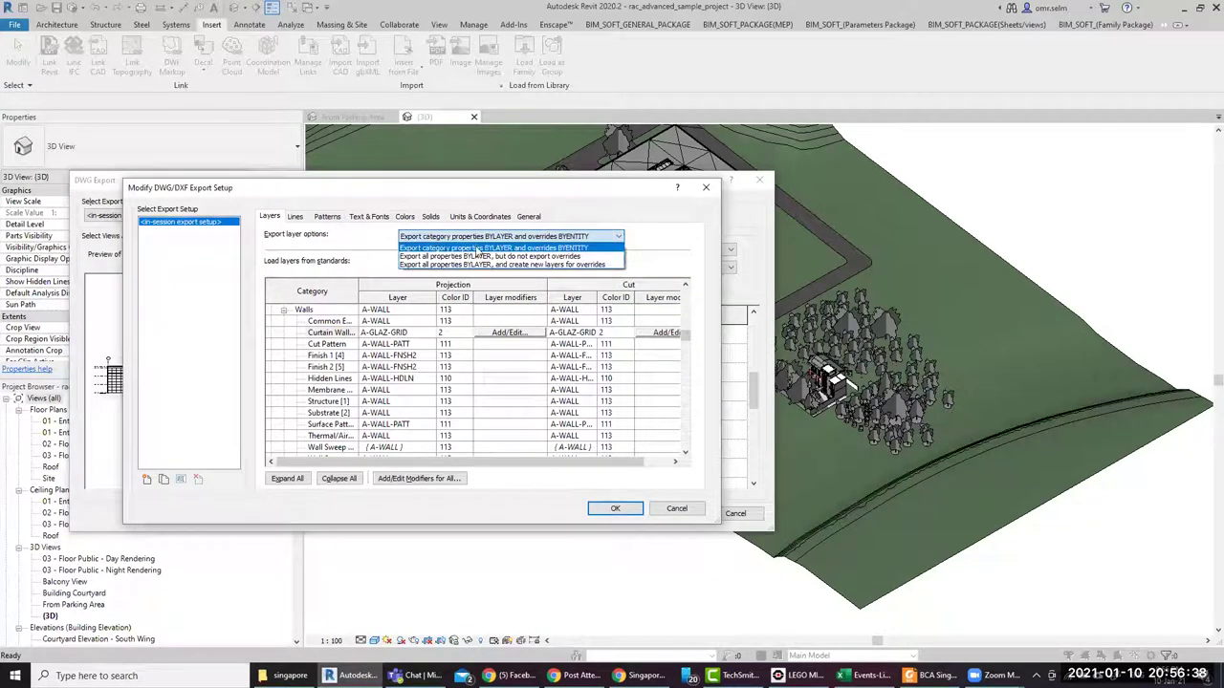
click(557, 248)
click(297, 218)
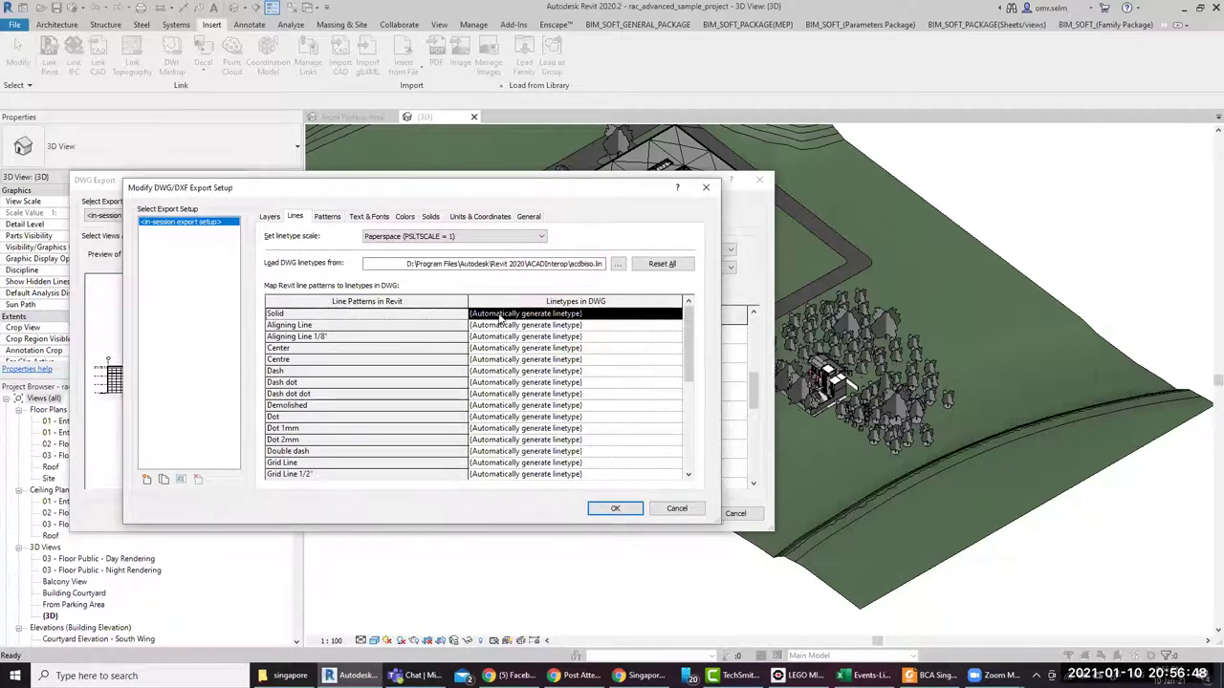
Check the DWG linetype choices for the Aligning Line 1/8" pattern, then browse Patterns and Text & Fonts
click(400, 335)
click(616, 337)
click(677, 336)
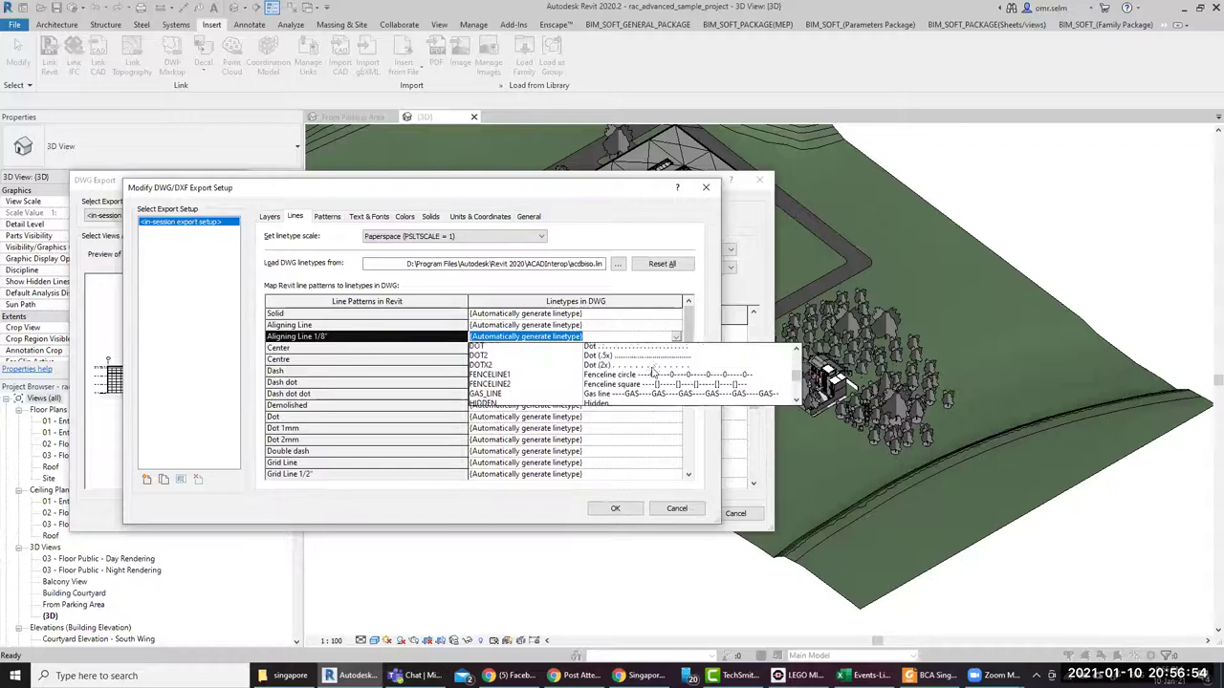
click(327, 217)
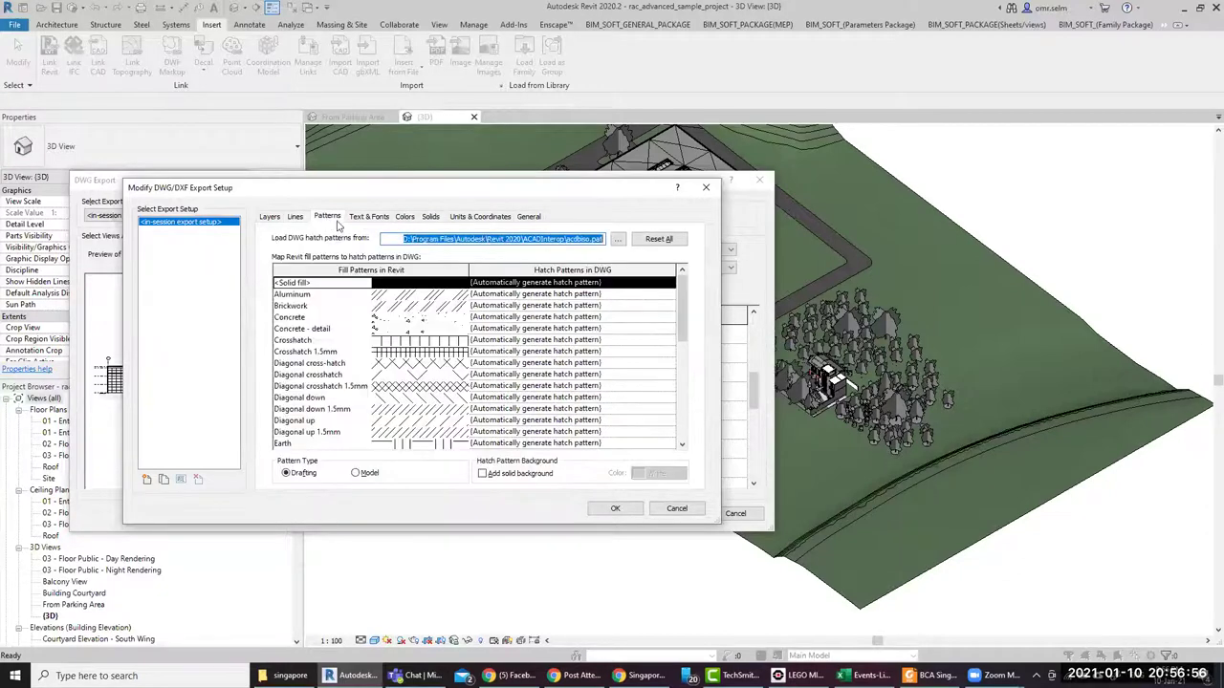
click(370, 217)
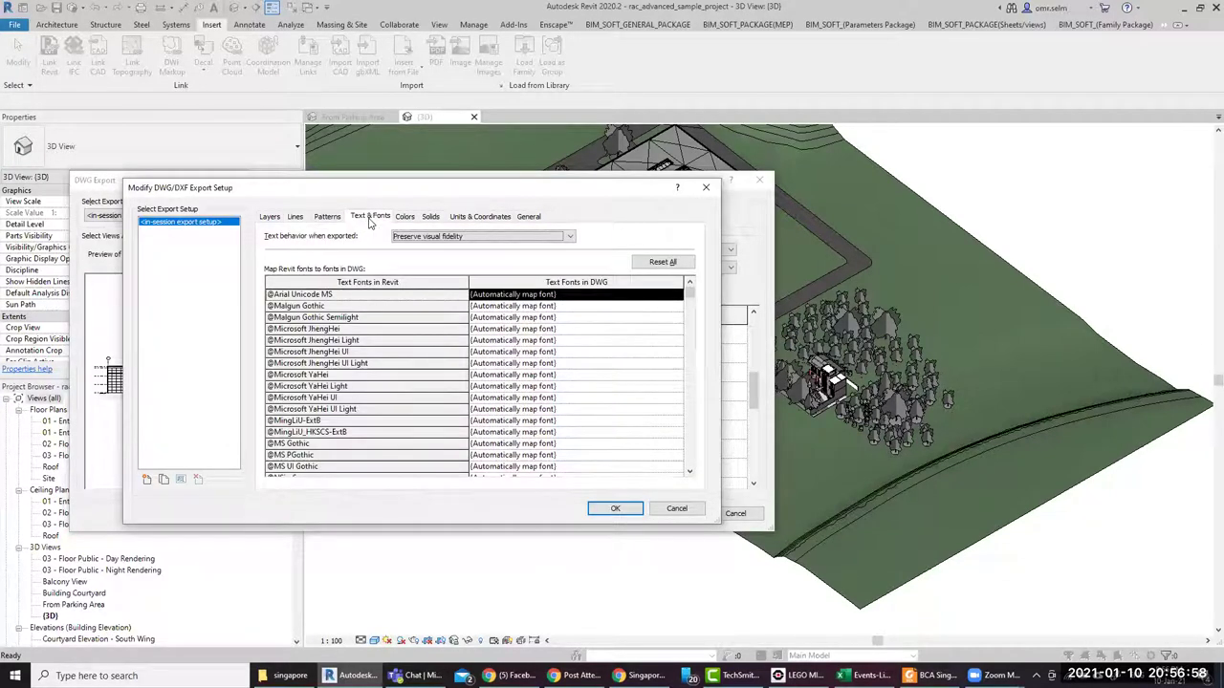
On Colors, try object-style and view colours, then go back to Index color
click(405, 217)
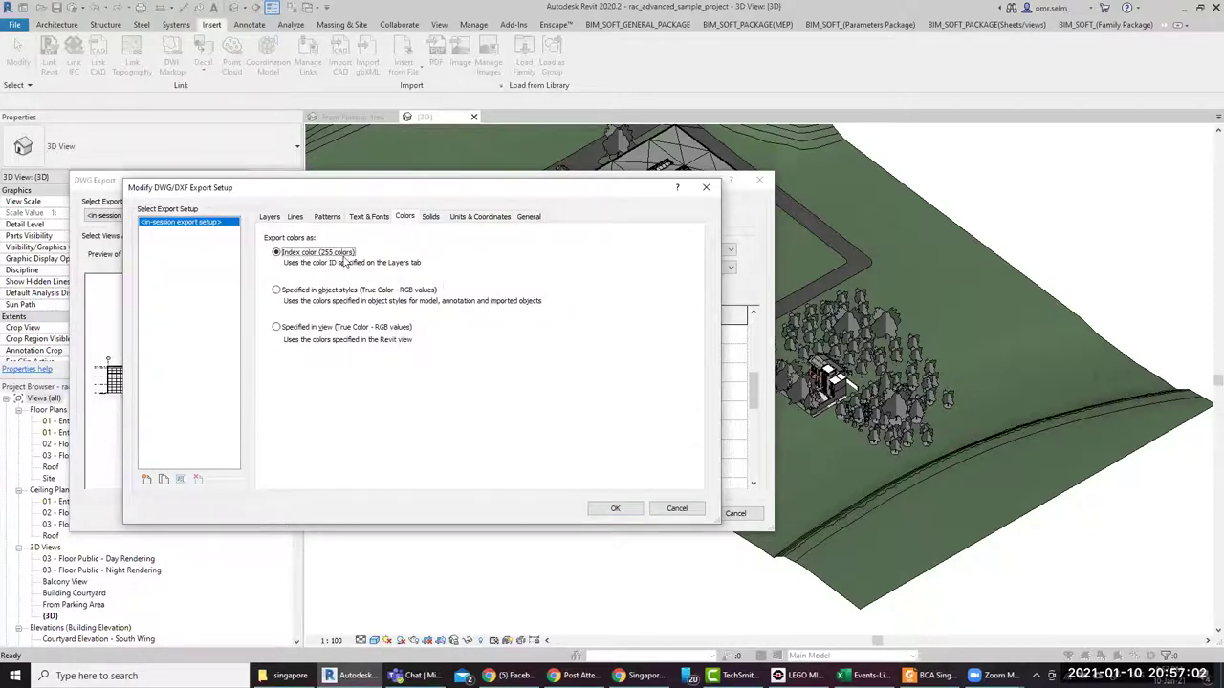
click(377, 292)
click(374, 329)
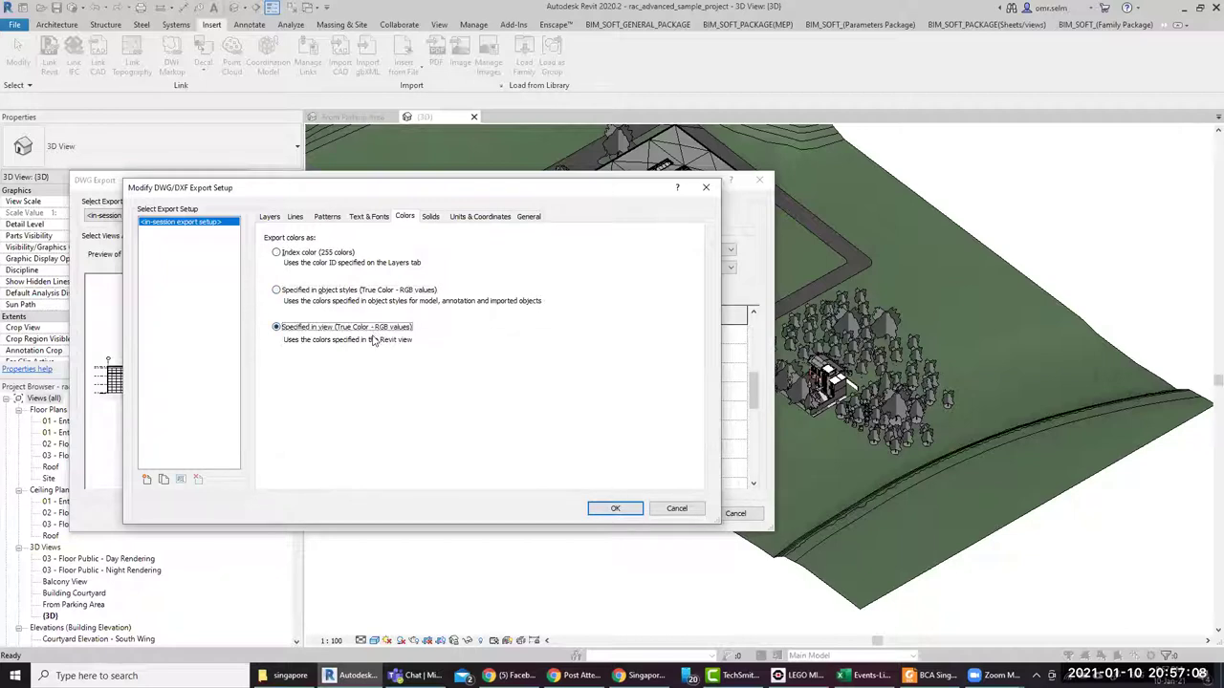
click(308, 256)
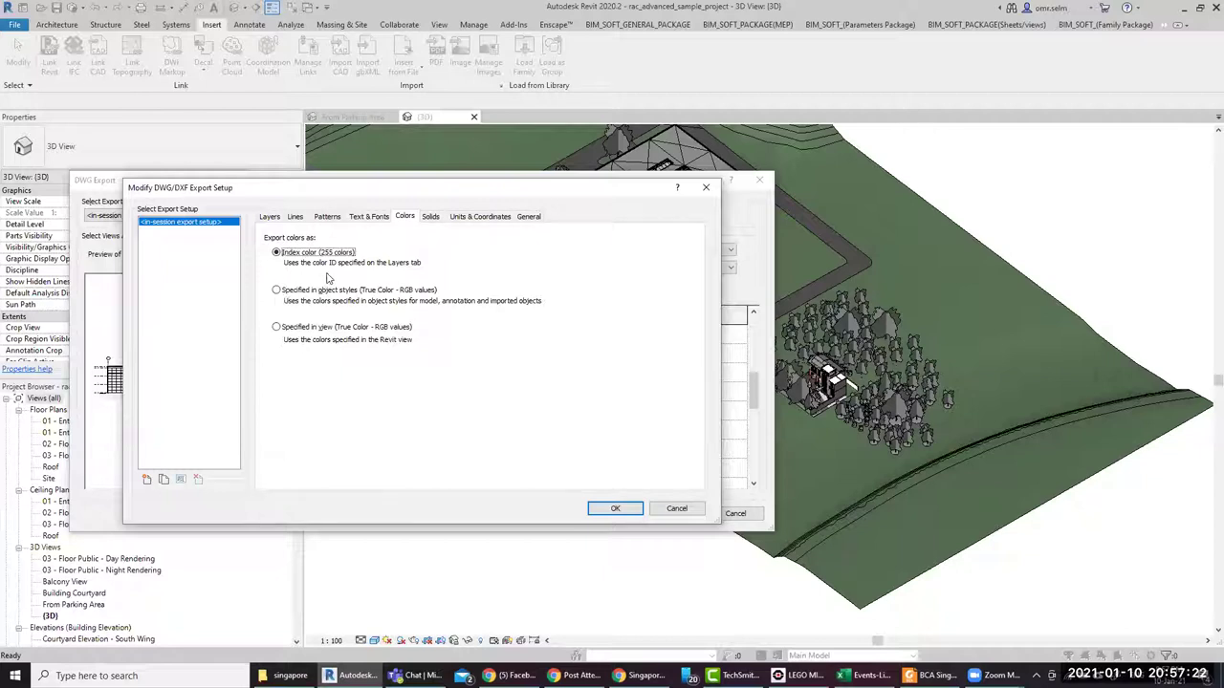
click(430, 216)
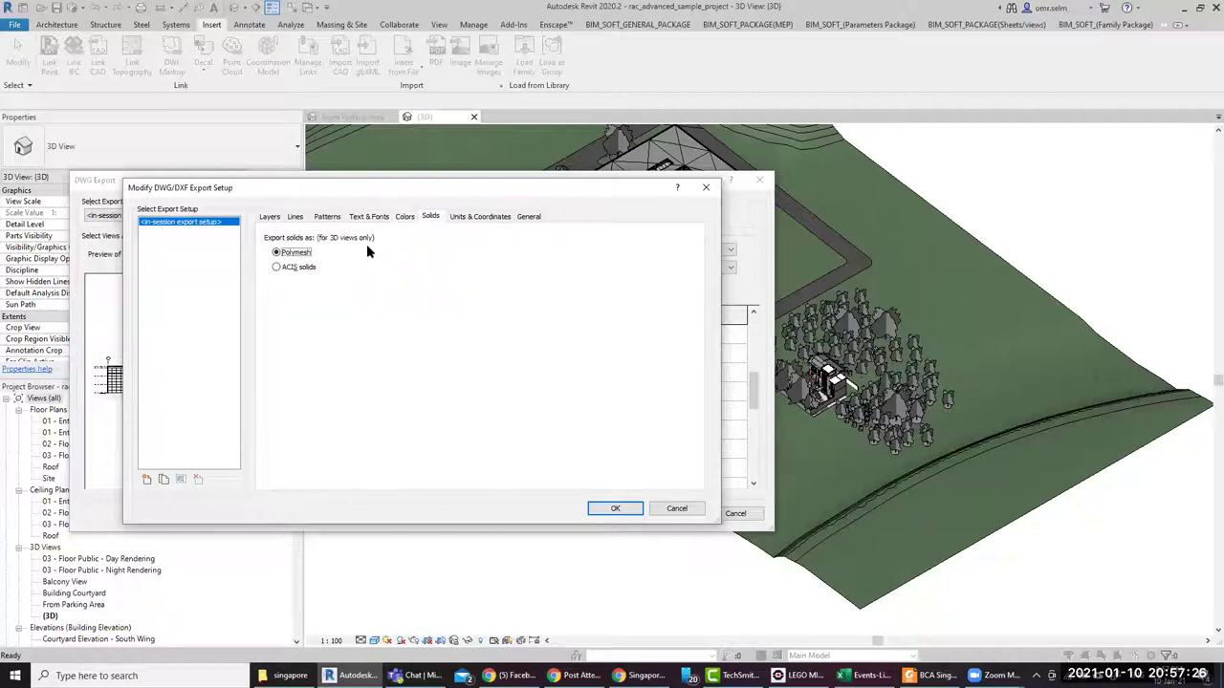
Choose ACIS solids, revert the coordinate base from Shared Coordinates to Internal Origin, and make NPLT layers non-plottable
click(297, 268)
click(468, 216)
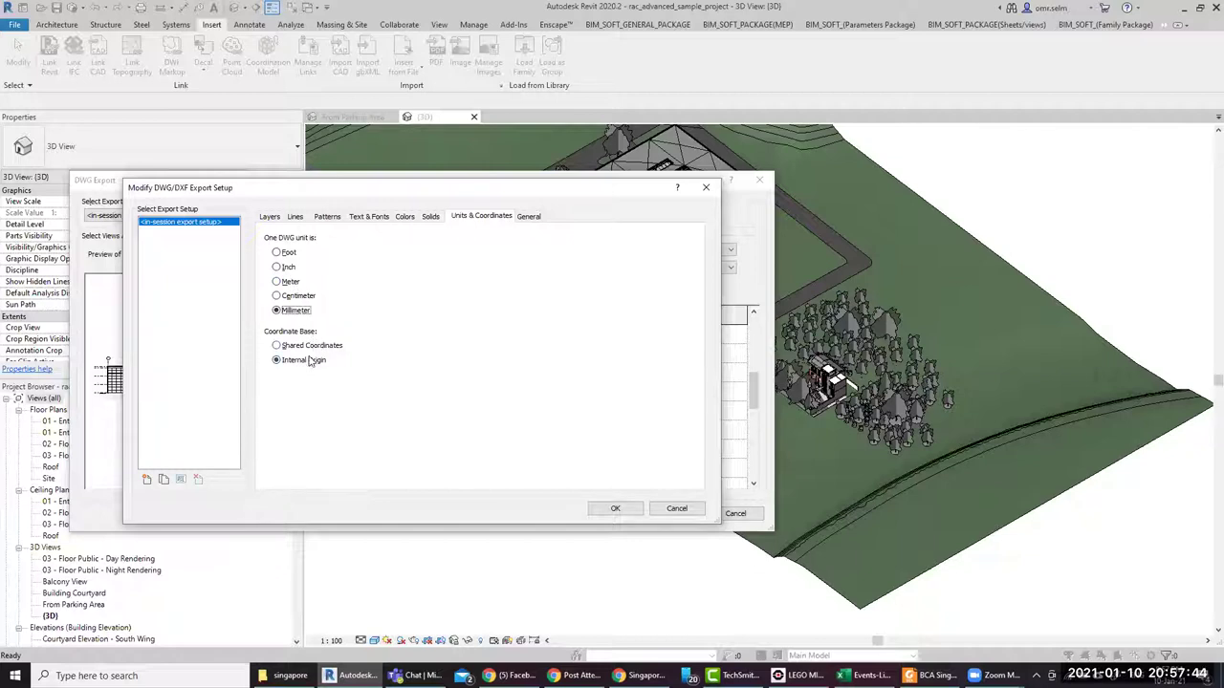
click(313, 360)
click(321, 348)
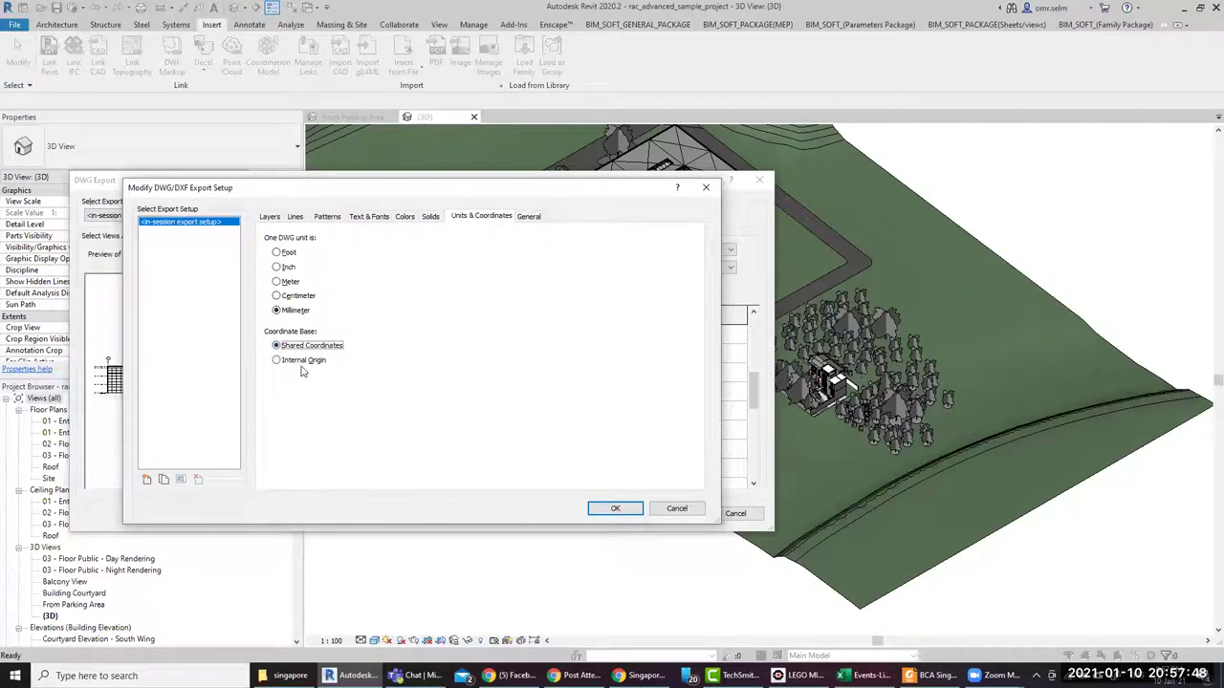
click(301, 362)
click(537, 224)
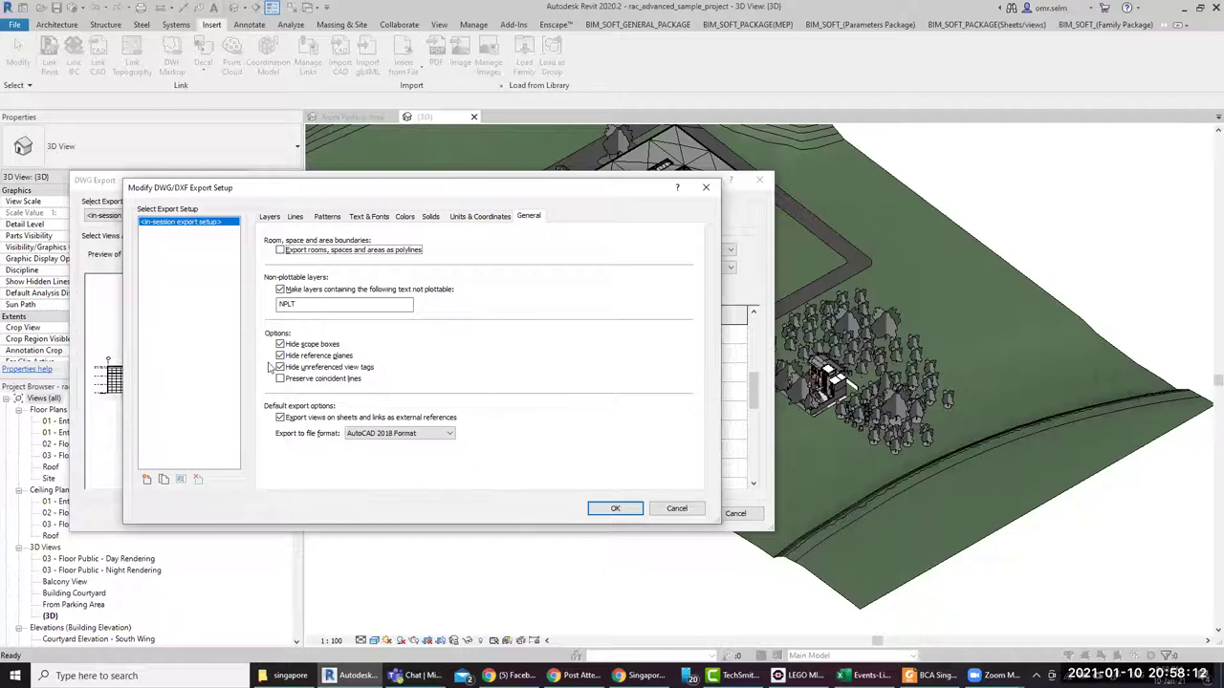
click(283, 291)
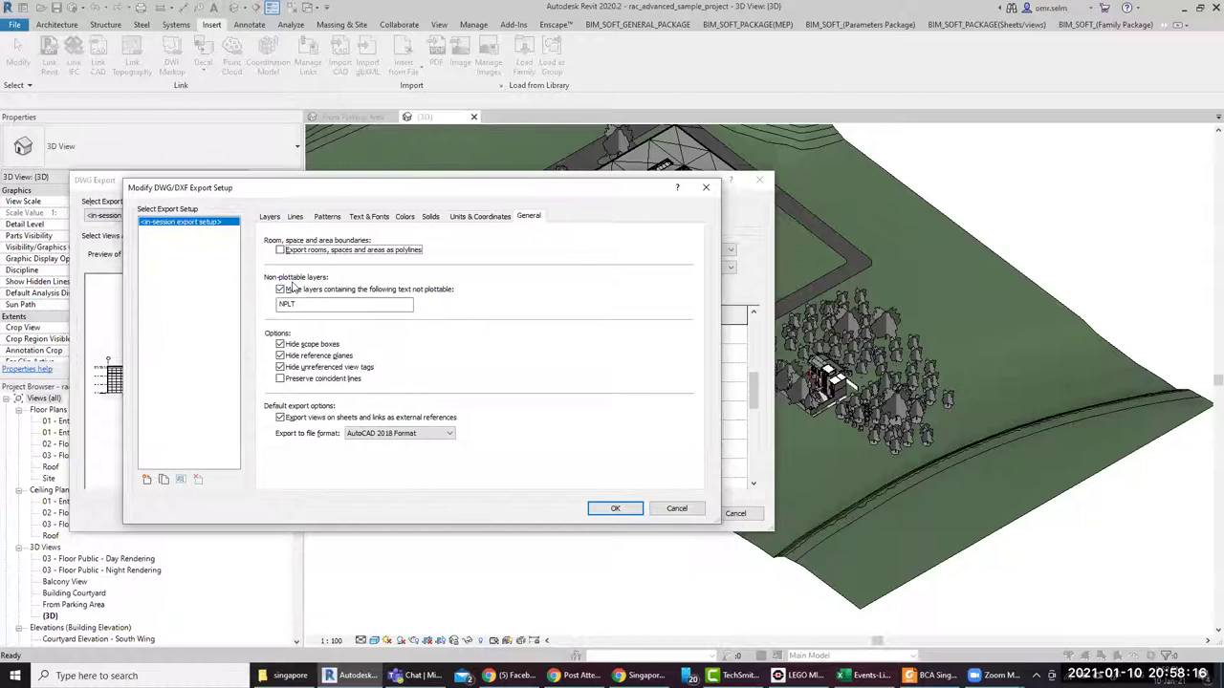
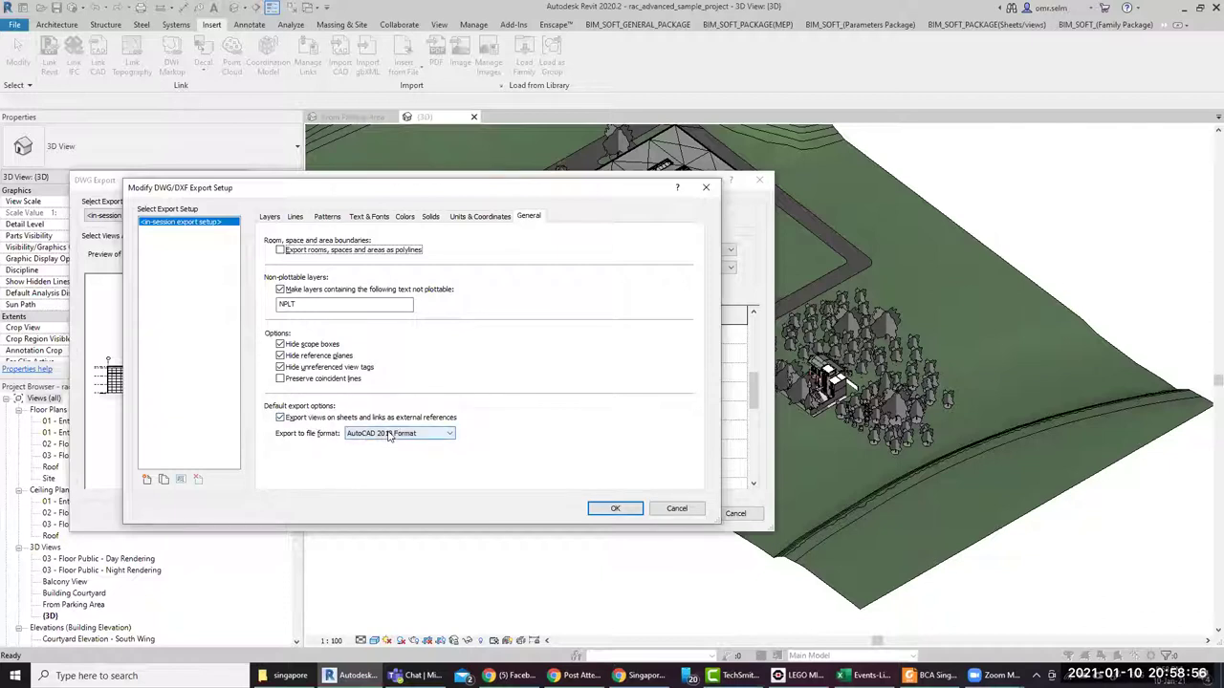
Leave the DWG export format at AutoCAD 2018 Format and cancel the export setup
click(388, 435)
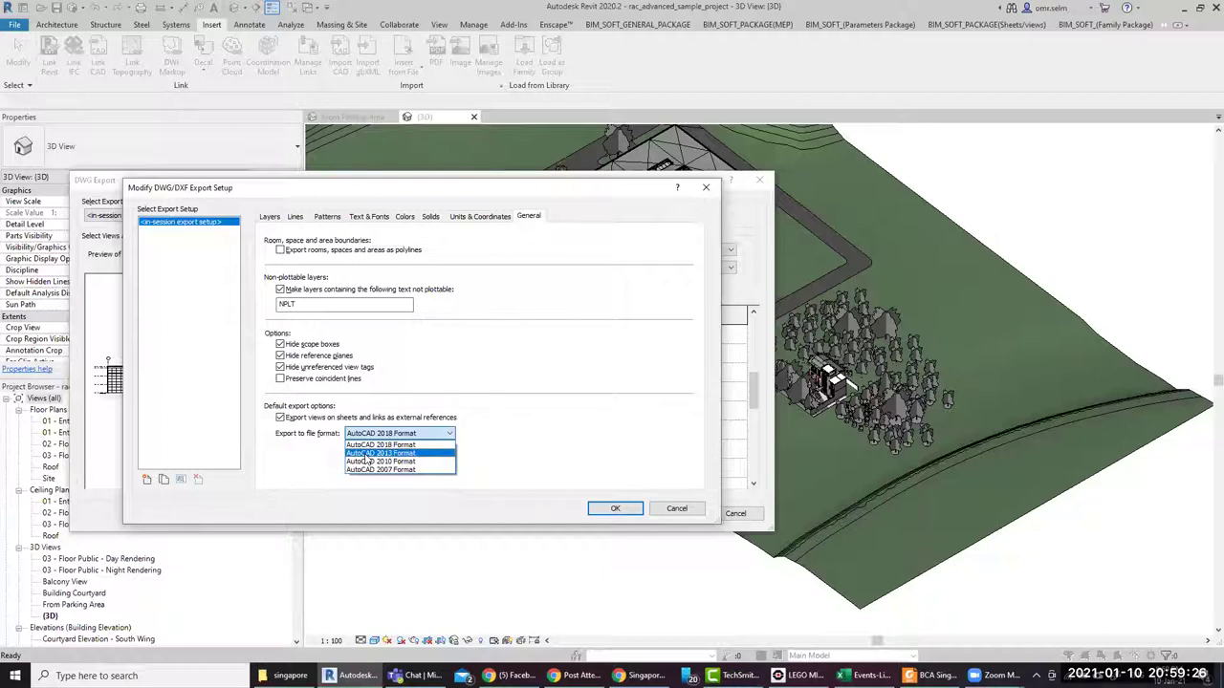
click(544, 452)
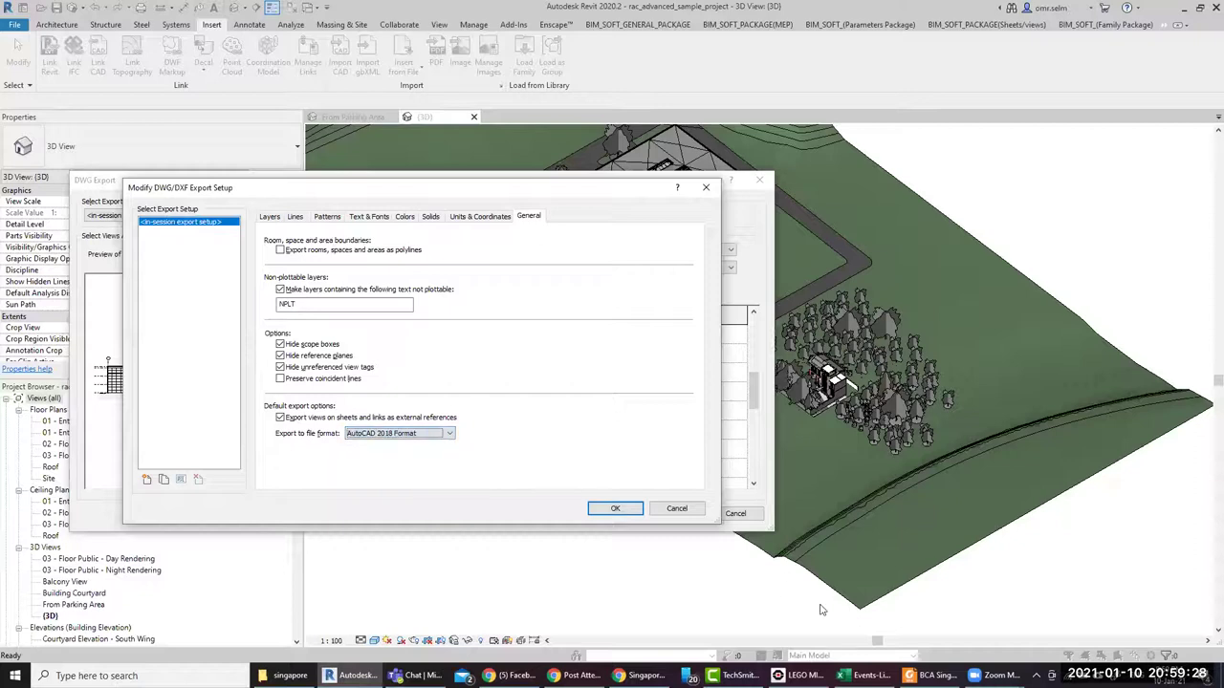
click(931, 298)
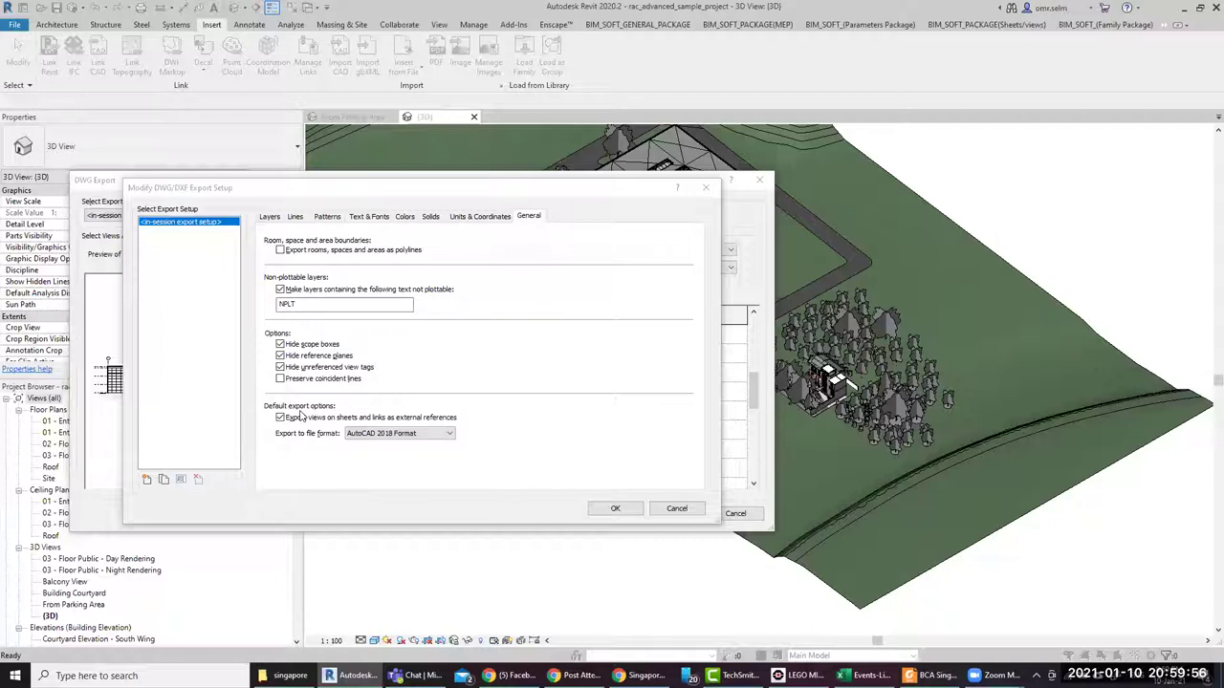
click(674, 507)
Cancel the DWG export without saving, open sheet A1 - Floor Plan, and bring up Export
click(735, 514)
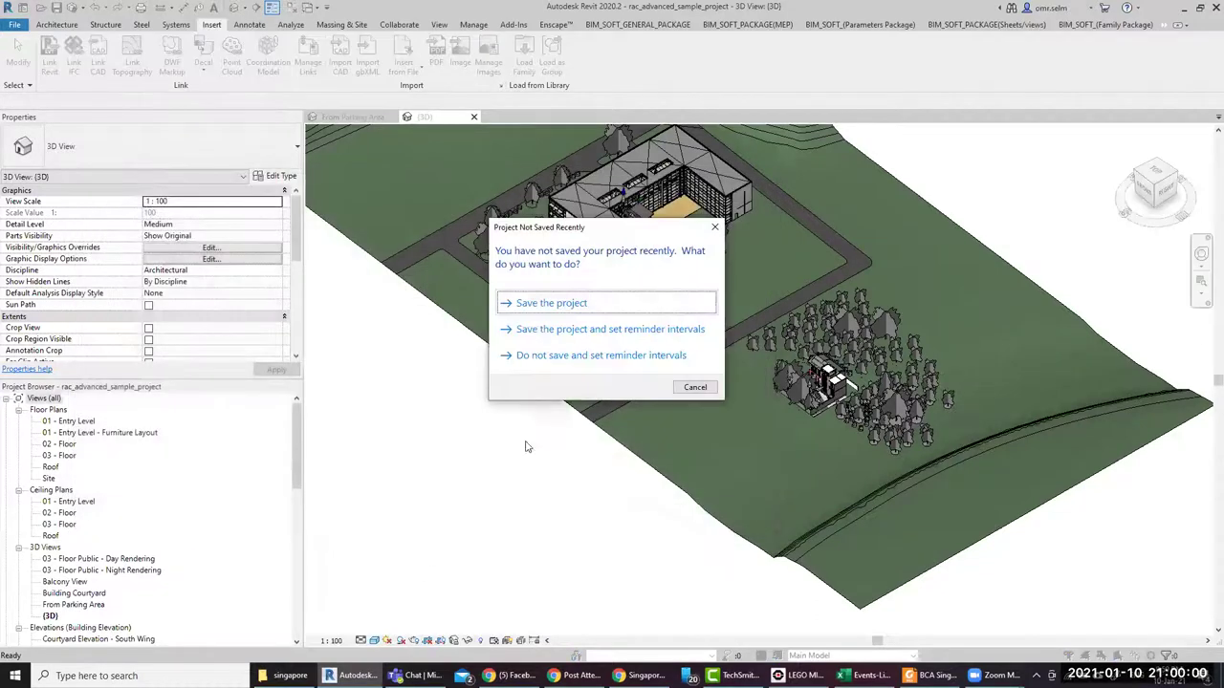
click(682, 386)
drag(296, 439, 280, 547)
scroll(81, 629, down, 2)
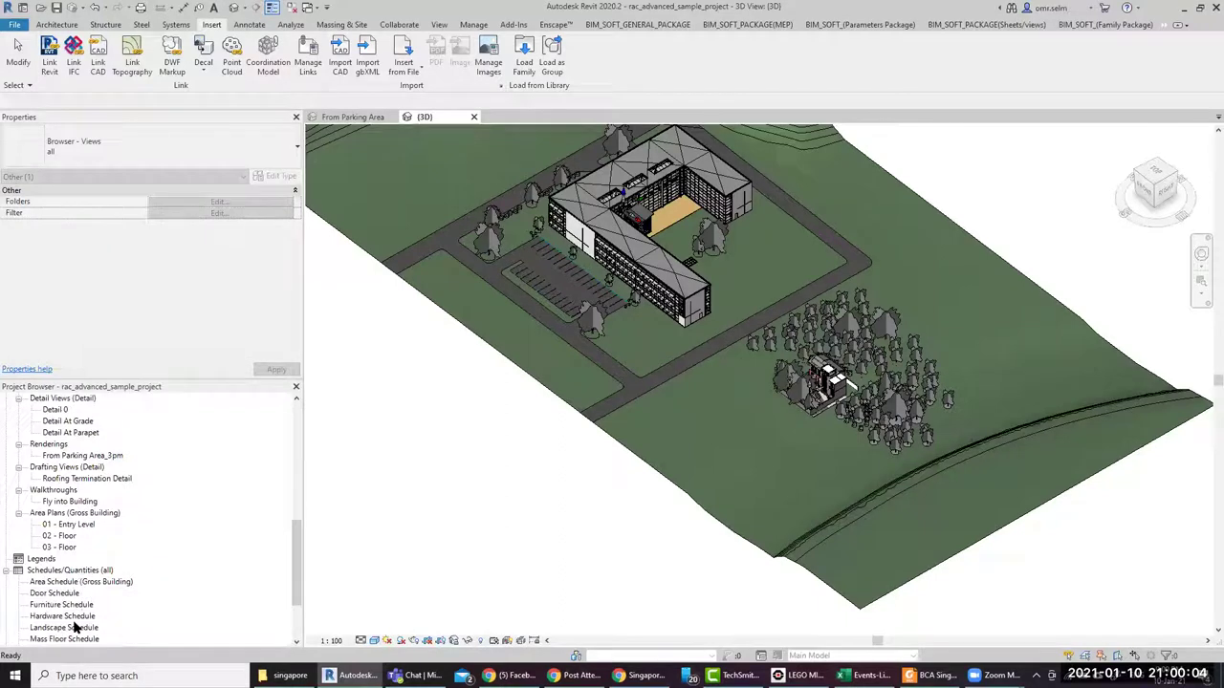
scroll(75, 623, down, 3)
click(54, 594)
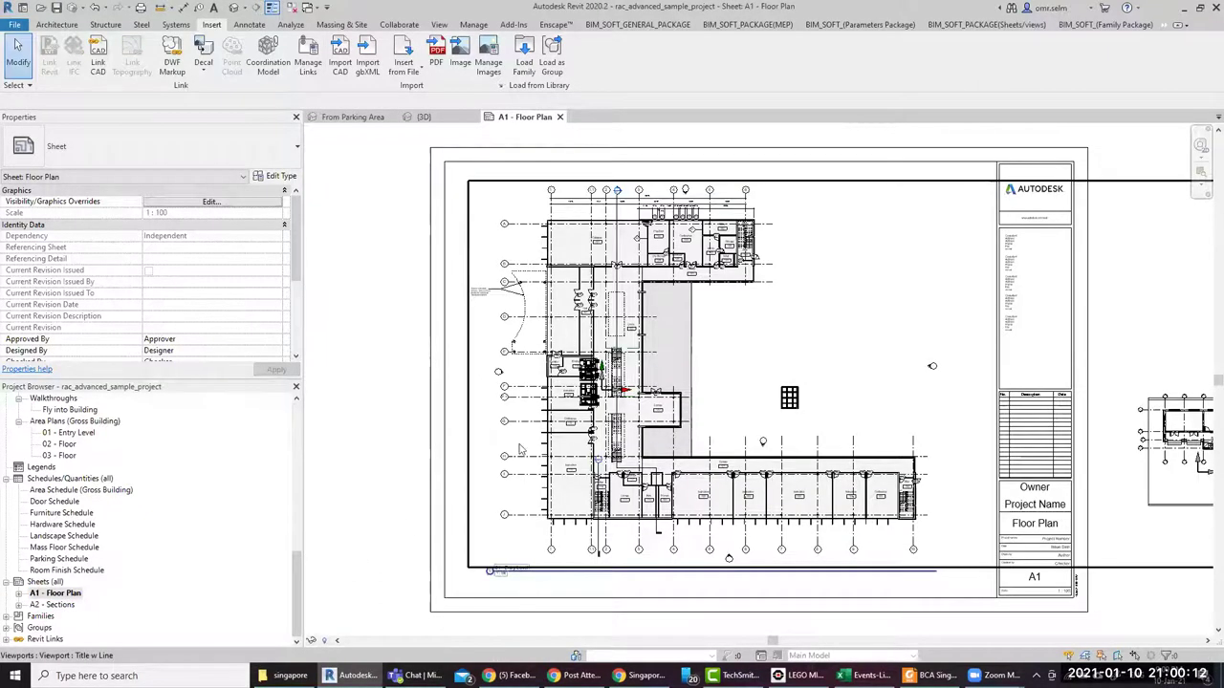
scroll(401, 478, down, 3)
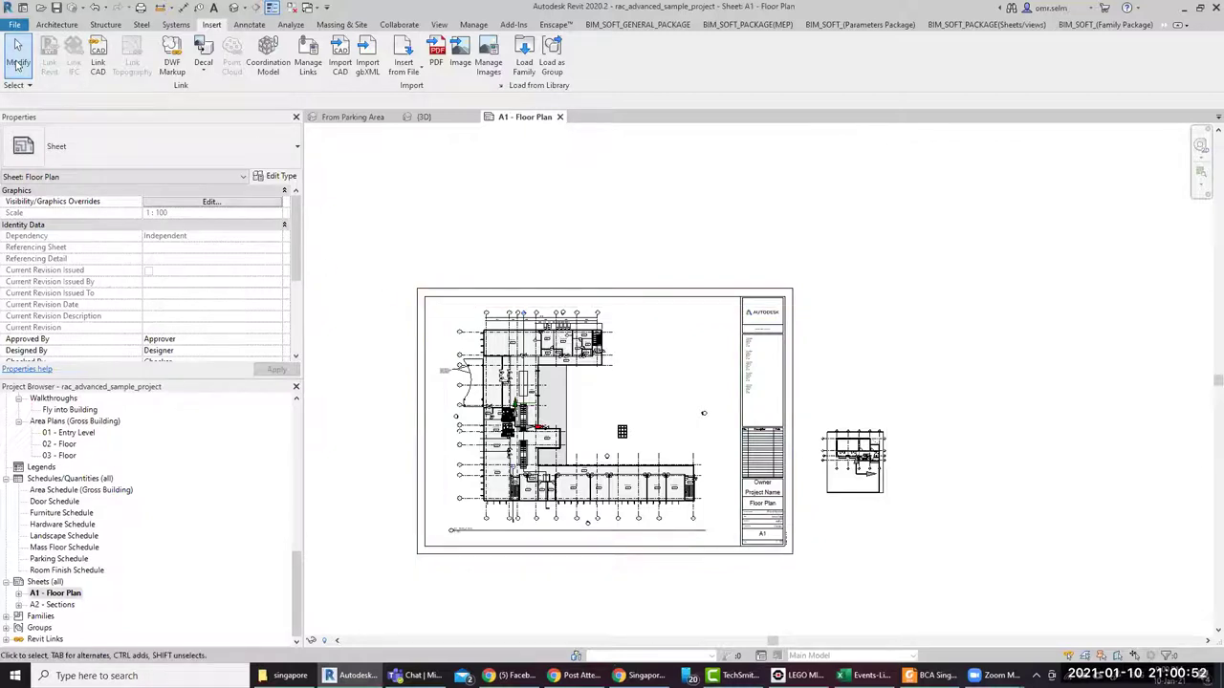
click(15, 24)
mouse_move(45, 209)
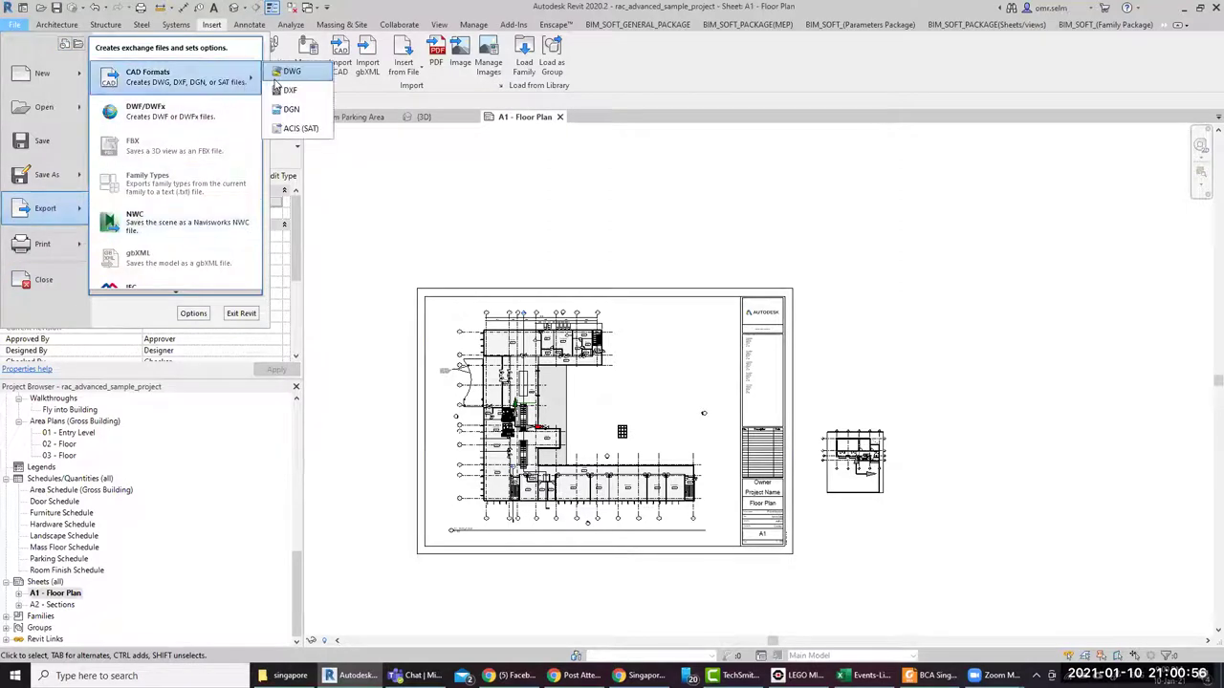
Export sheet A1 - Floor Plan as DWG to the Desktop, without views as external references
click(641, 437)
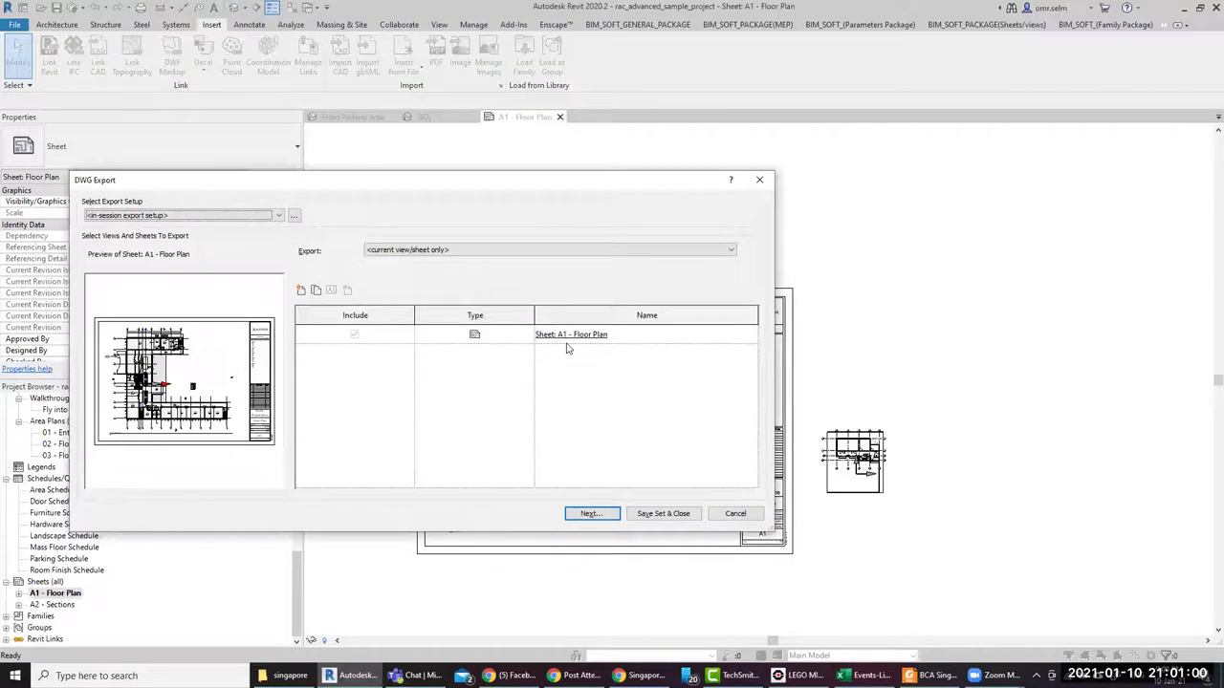
click(591, 514)
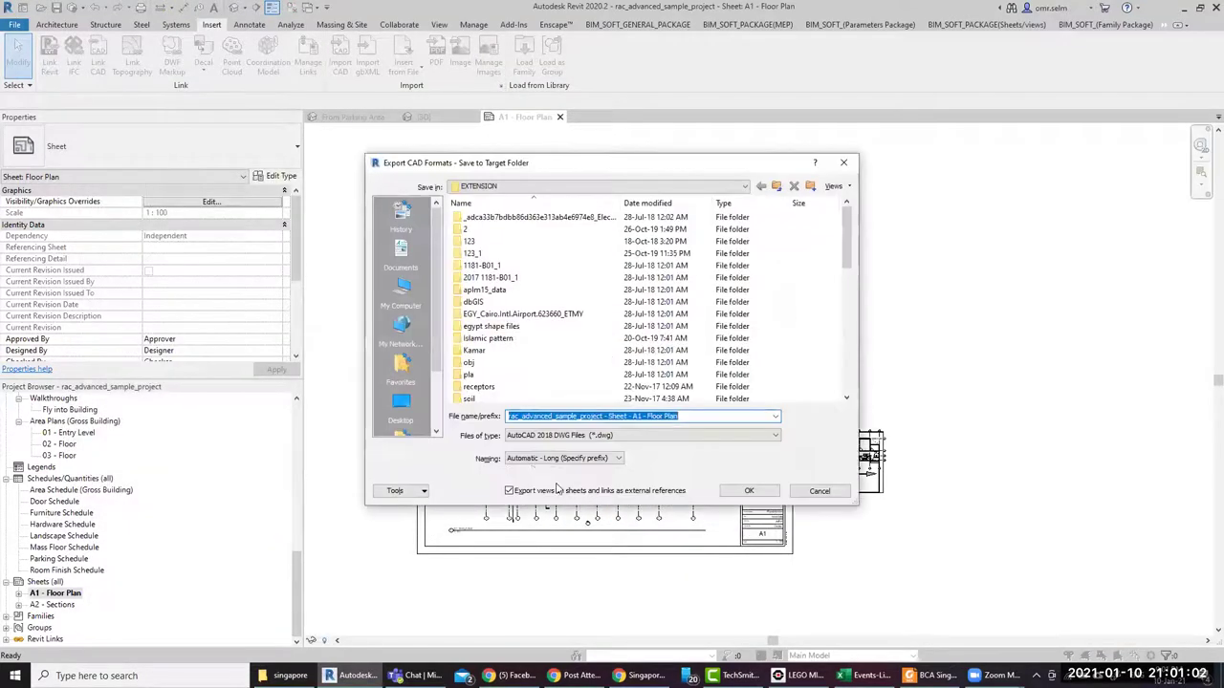
click(400, 406)
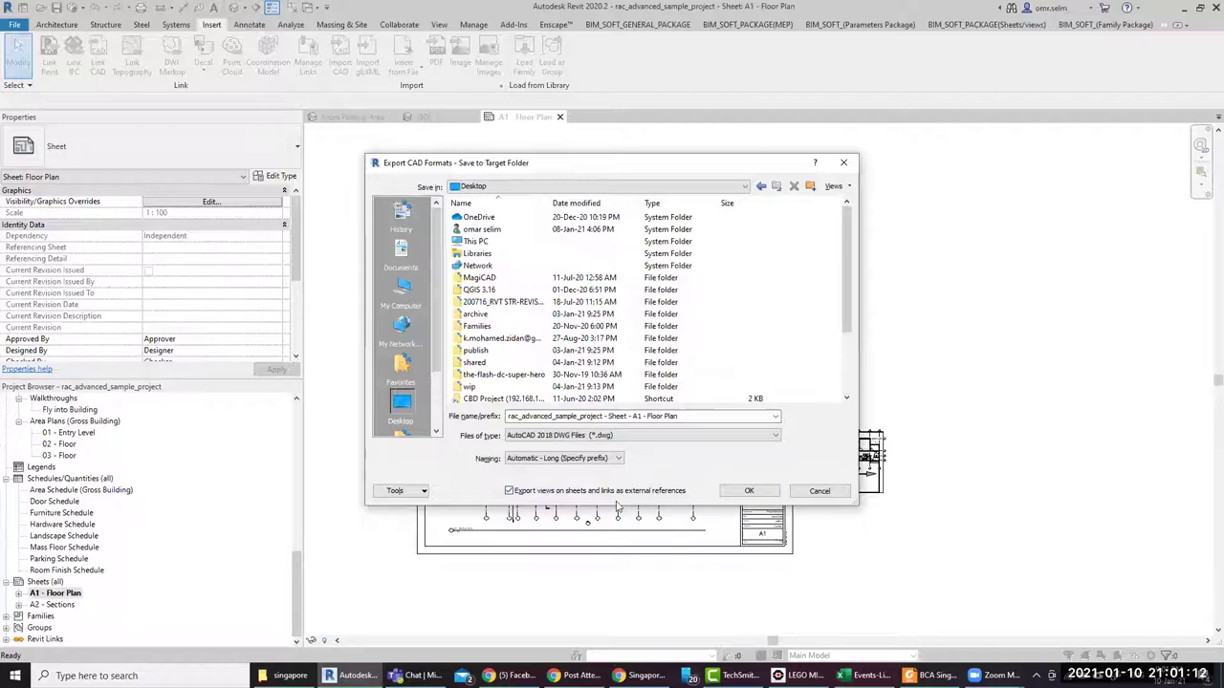
click(510, 492)
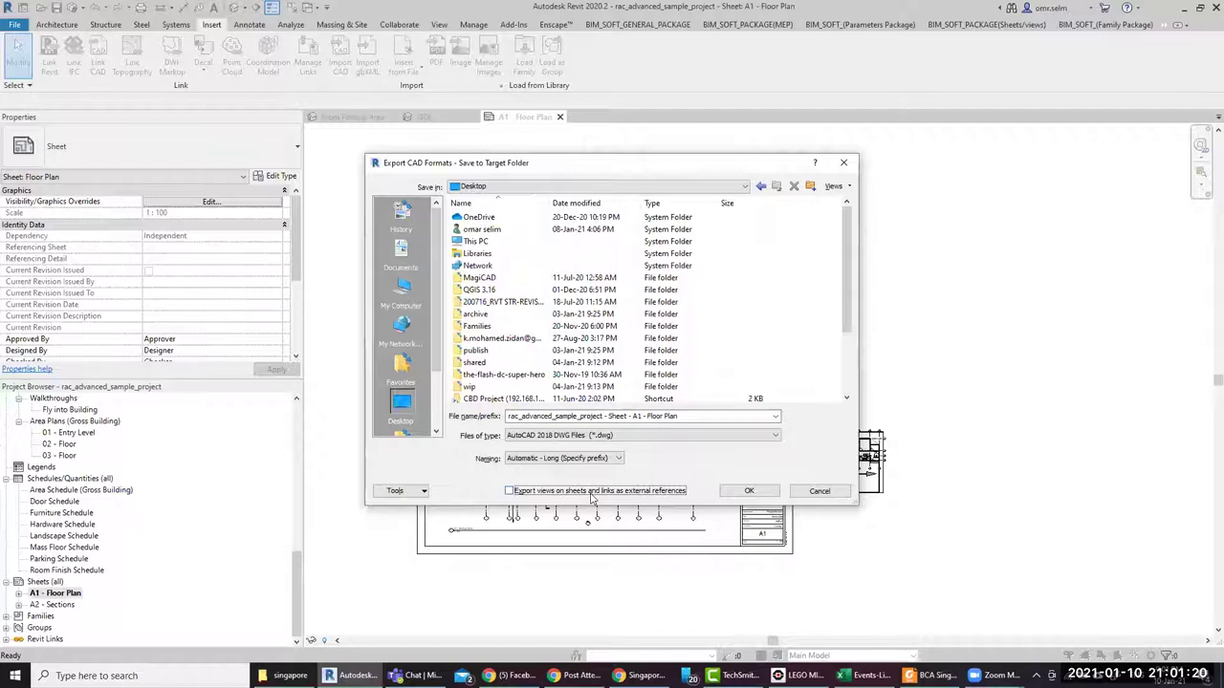
click(749, 493)
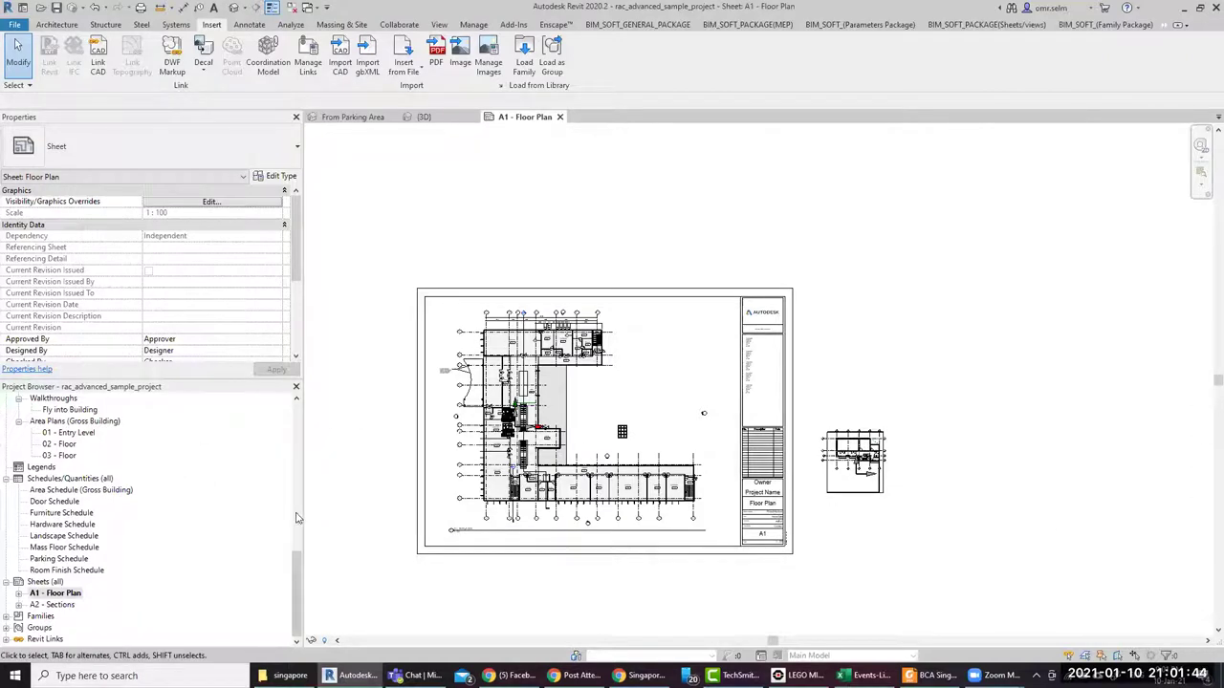
scroll(296, 506, up, 5)
Open the 01 - Entry Level plan and turn on Crop View and Crop Region Visible
scroll(305, 439, up, 5)
scroll(305, 439, up, 3)
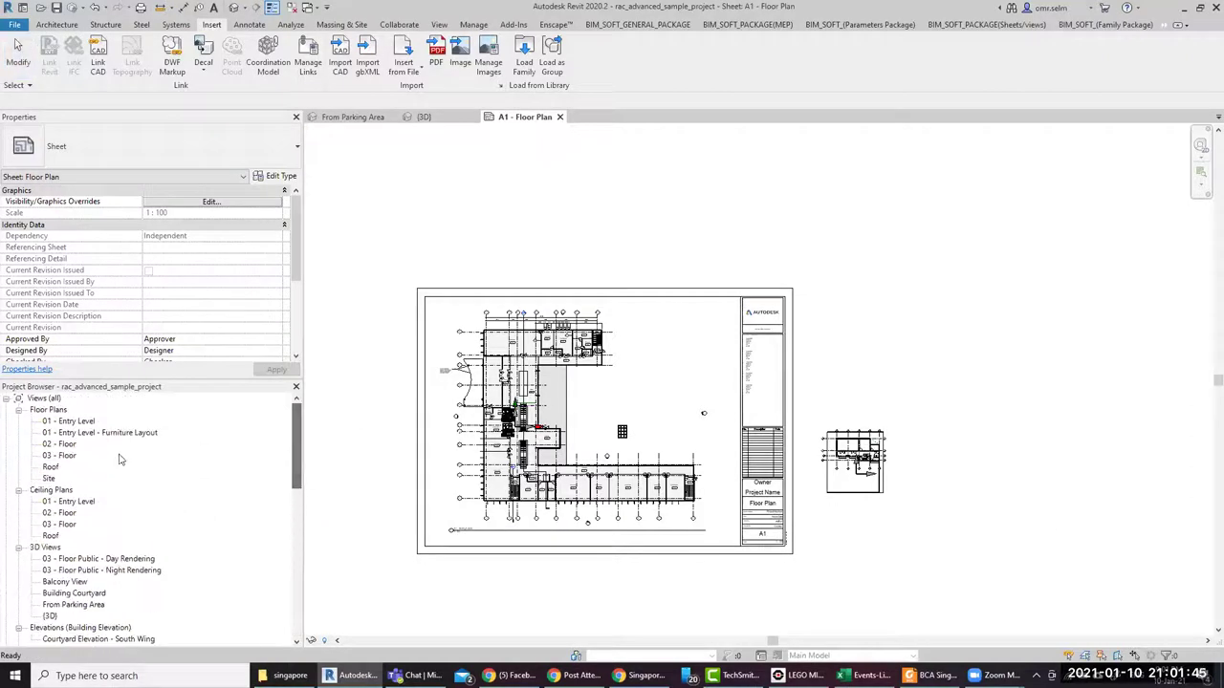
double_click(68, 422)
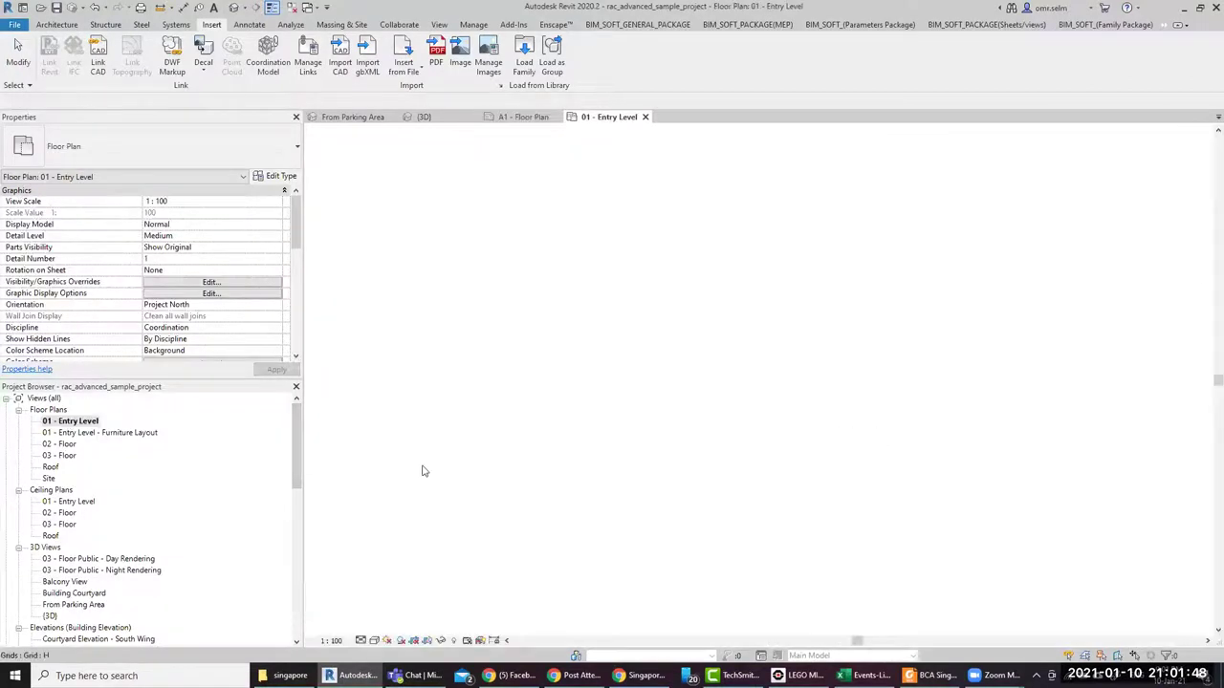
scroll(810, 501, up, 3)
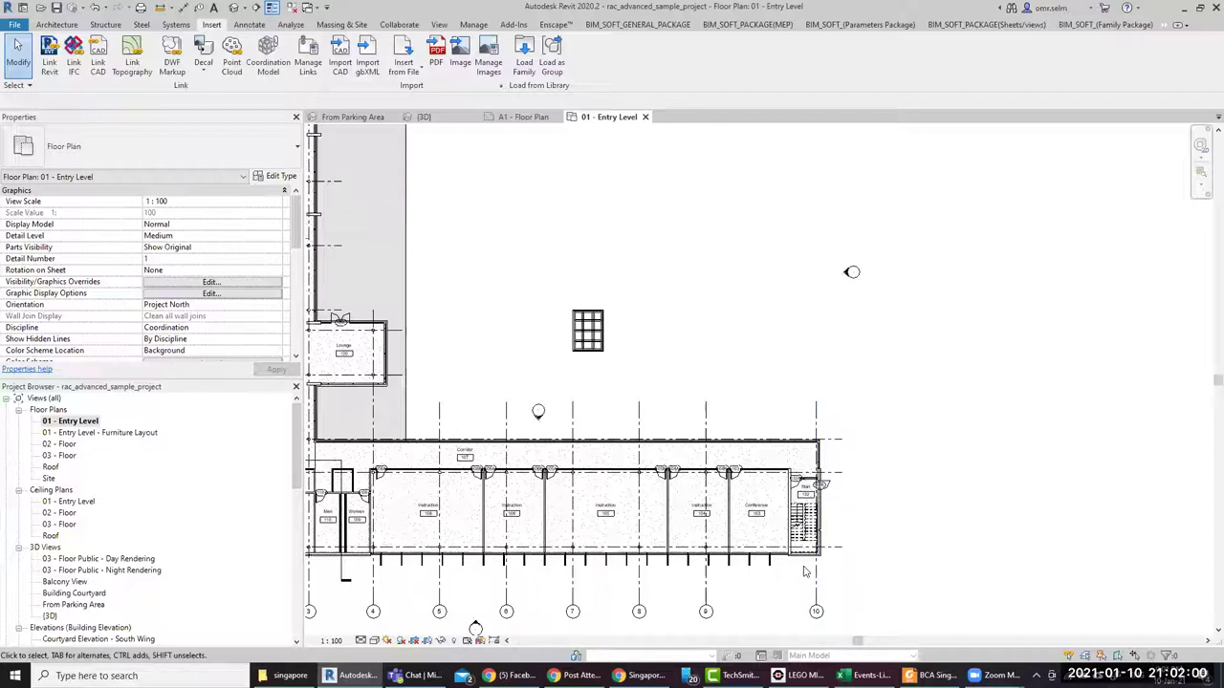
scroll(806, 561, down, 3)
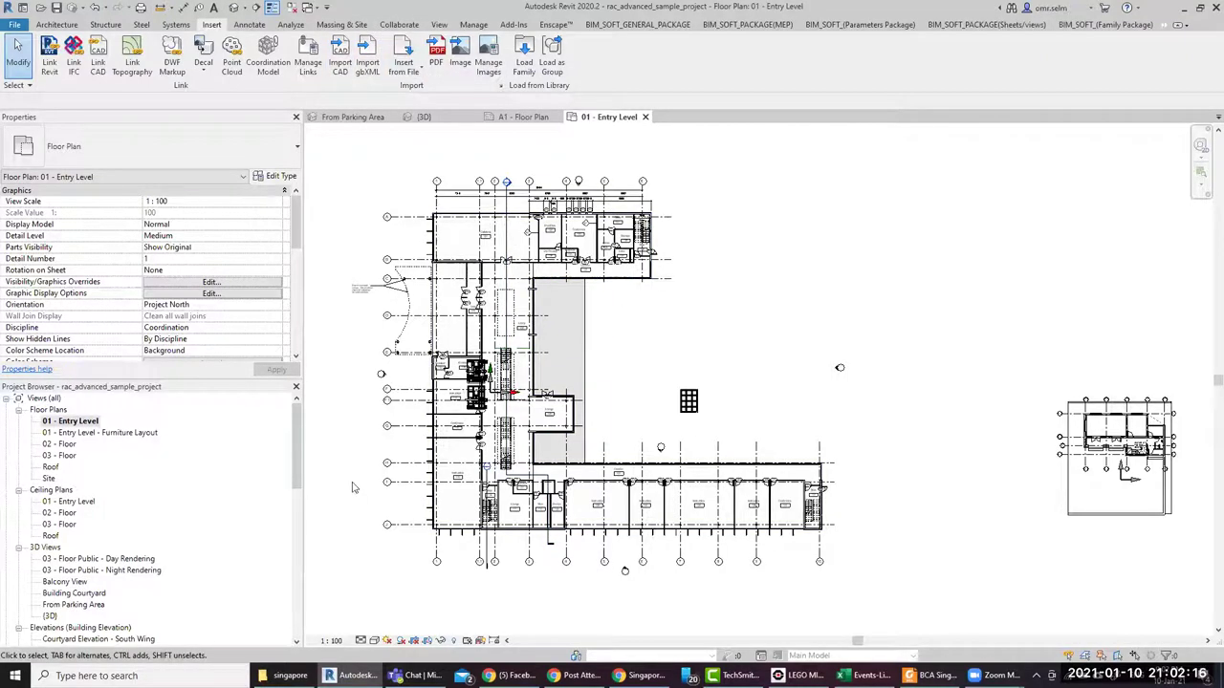
scroll(300, 226, down, 2)
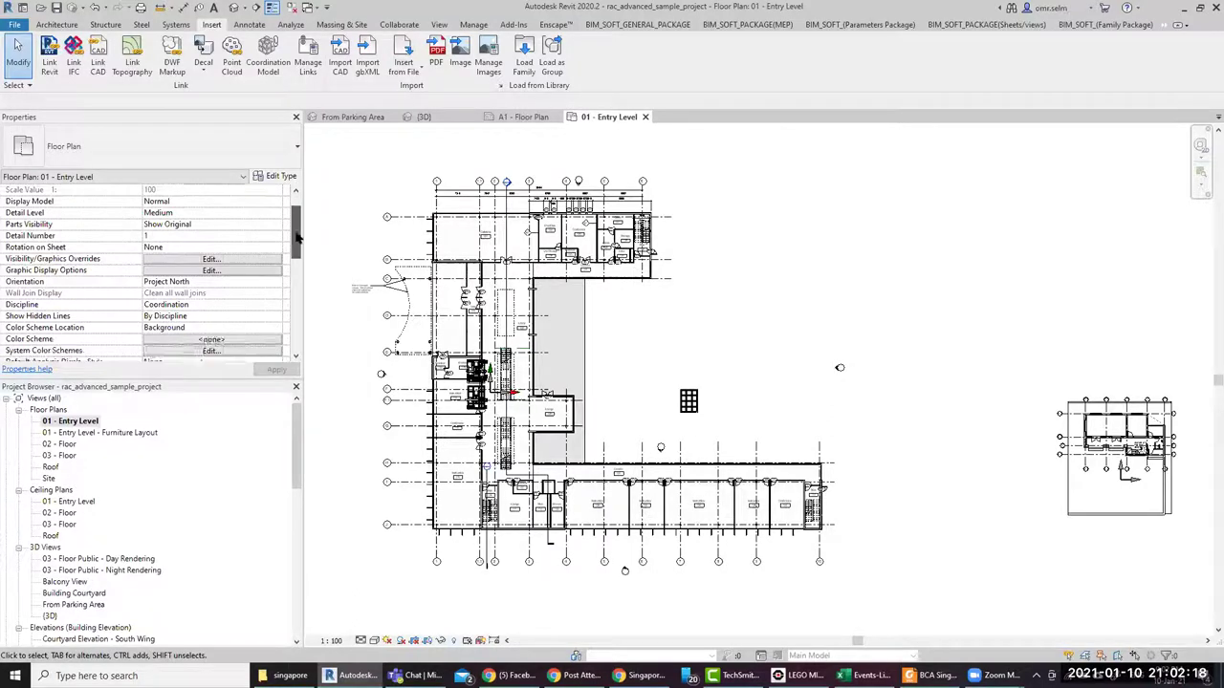
scroll(300, 226, down, 3)
click(148, 283)
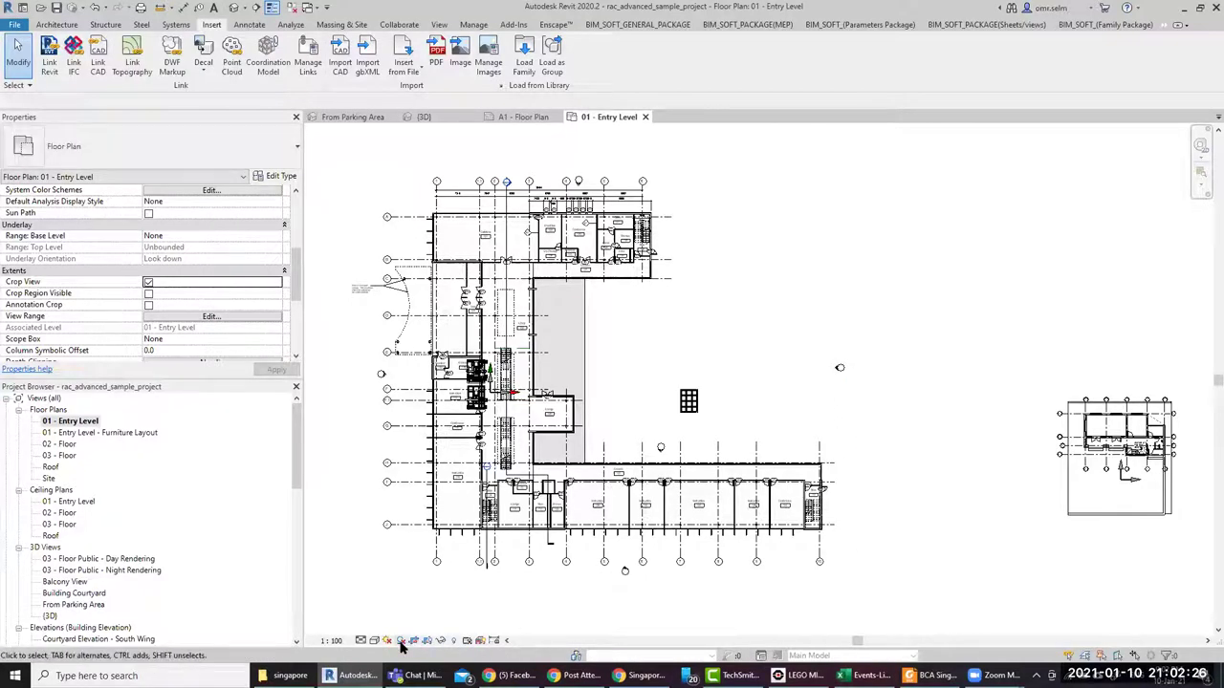
click(413, 646)
click(401, 645)
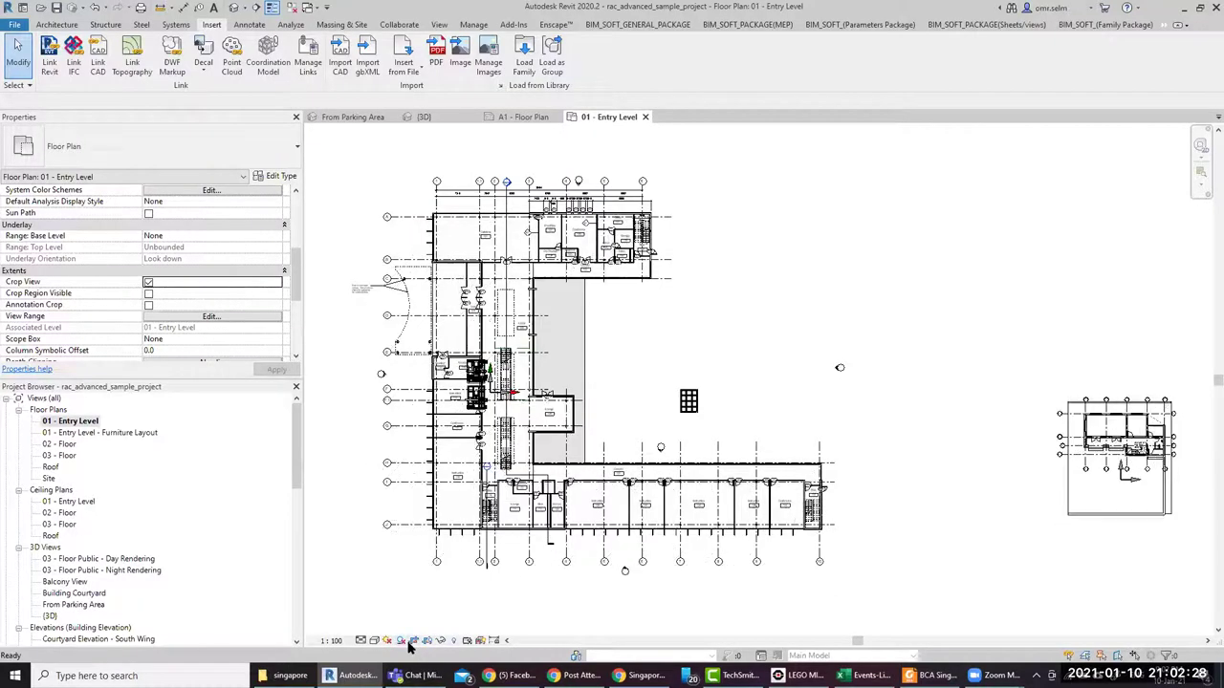
click(428, 640)
Reshape the crop region around the main building, then hide the crop boundary again
scroll(592, 474, down, 4)
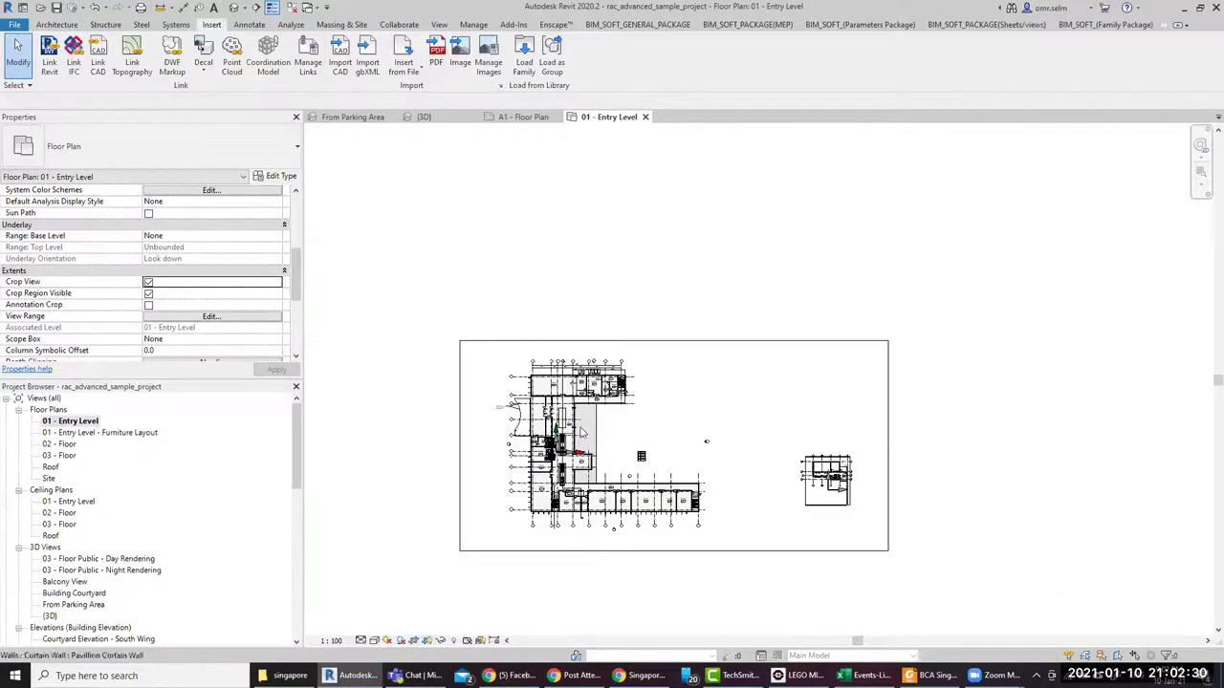
click(760, 363)
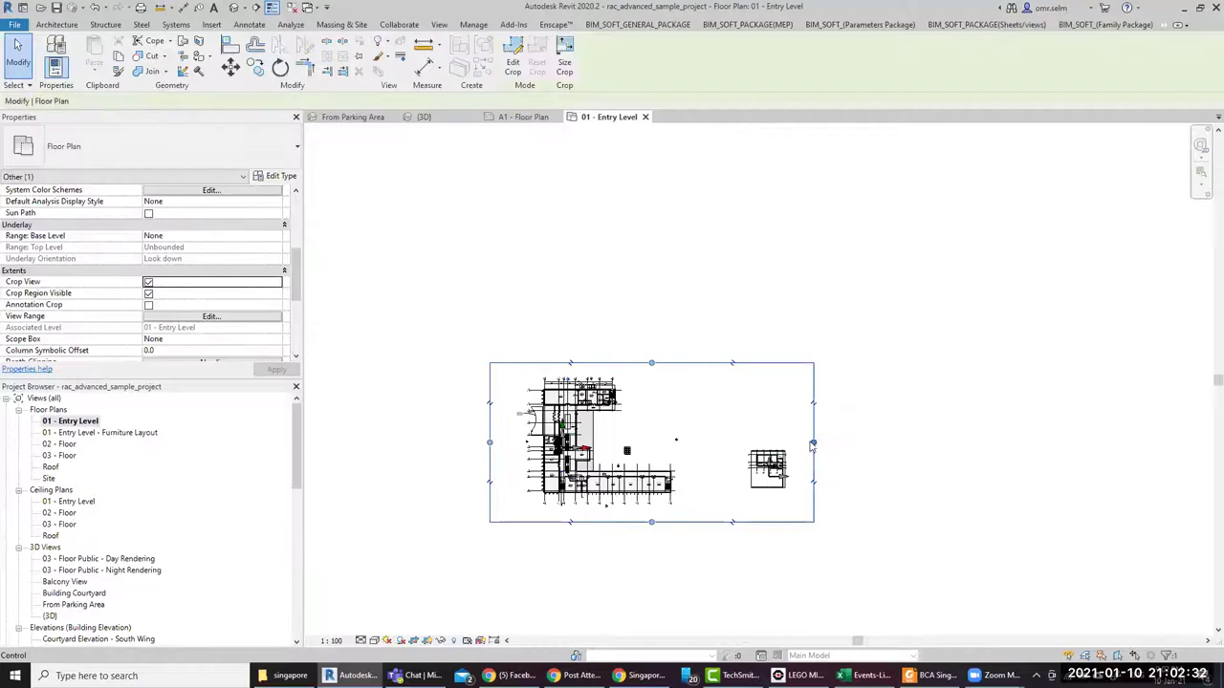
drag(648, 431, 628, 431)
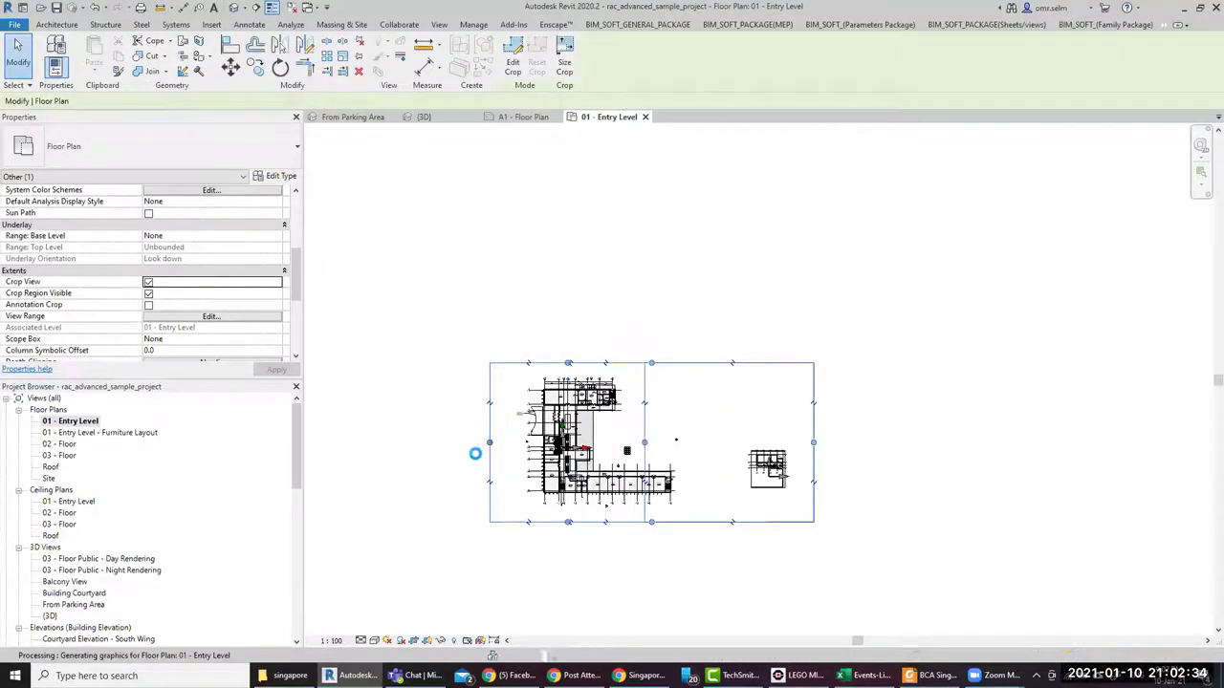
drag(554, 524, 533, 601)
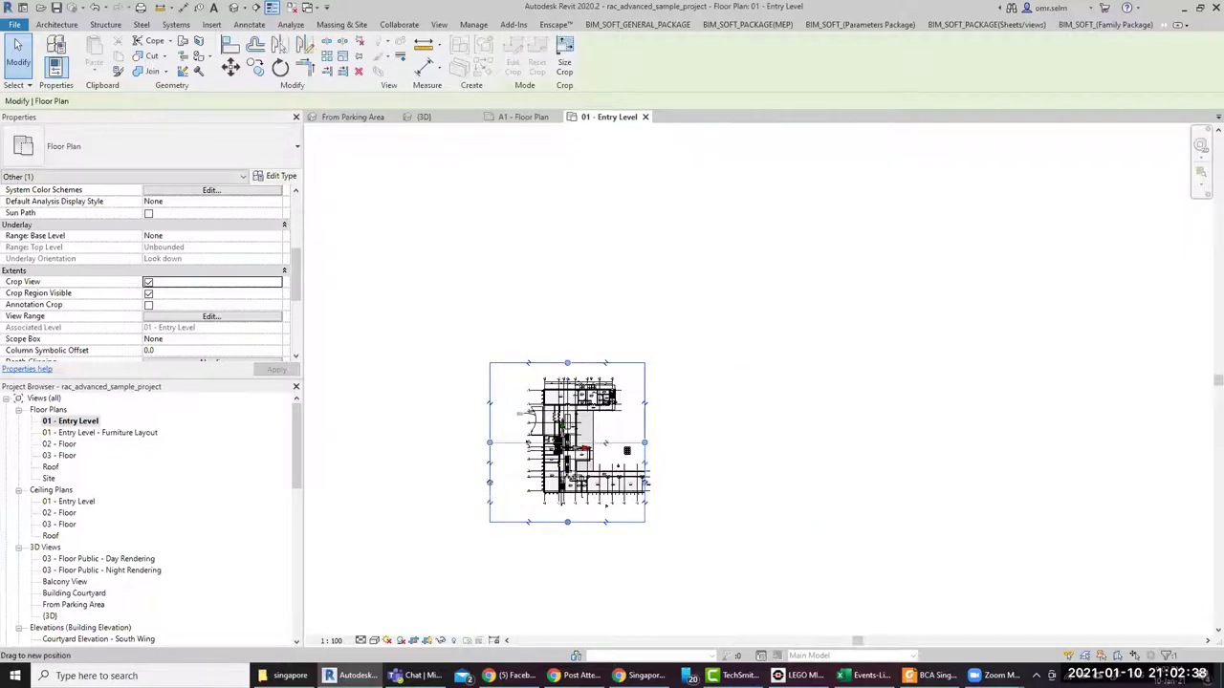
drag(569, 364, 567, 363)
click(771, 532)
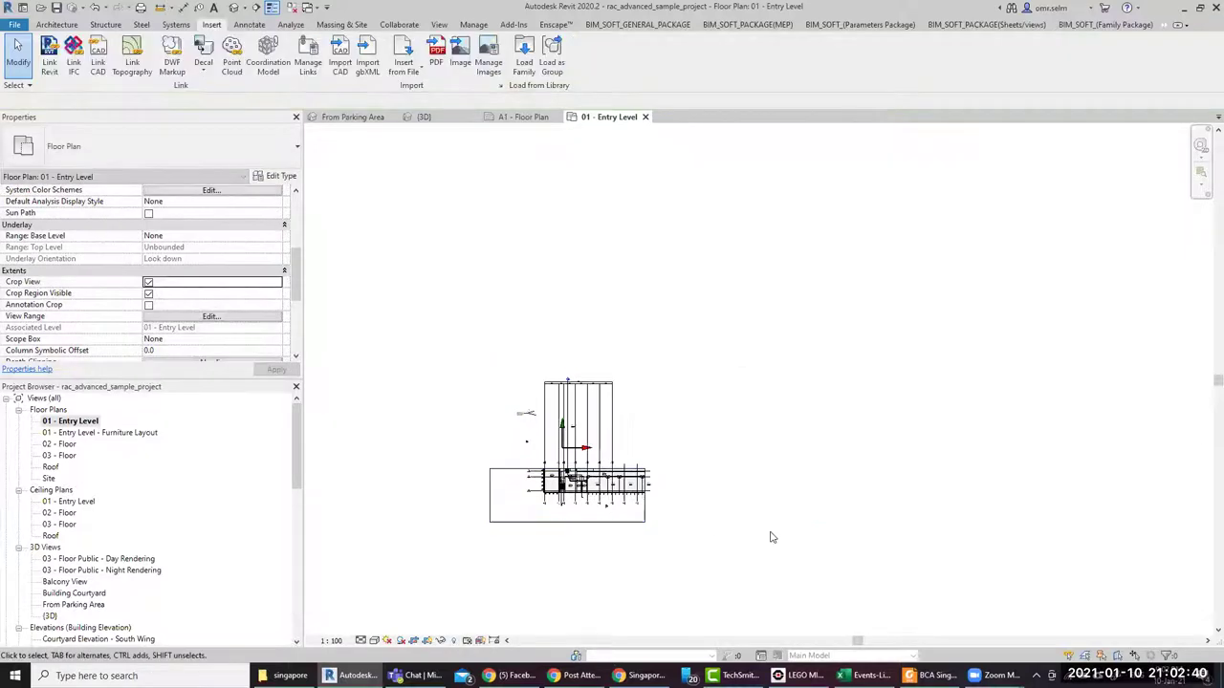
scroll(657, 488, up, 2)
scroll(665, 459, up, 2)
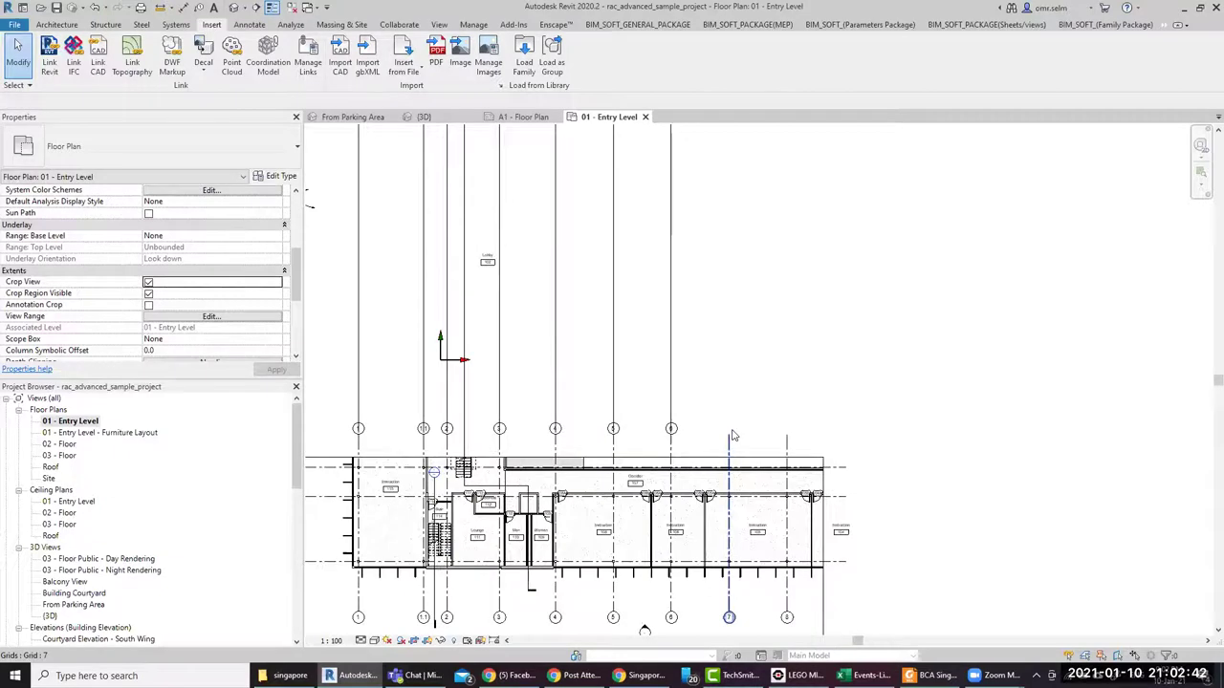
scroll(733, 431, down, 2)
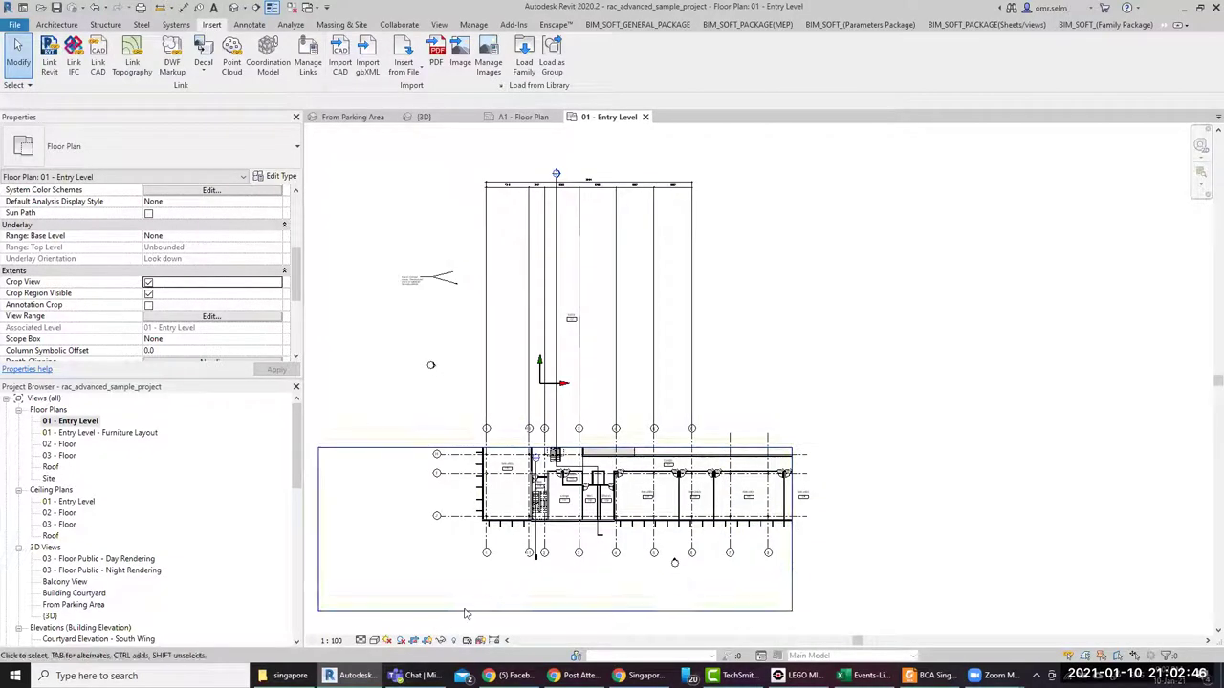
click(149, 293)
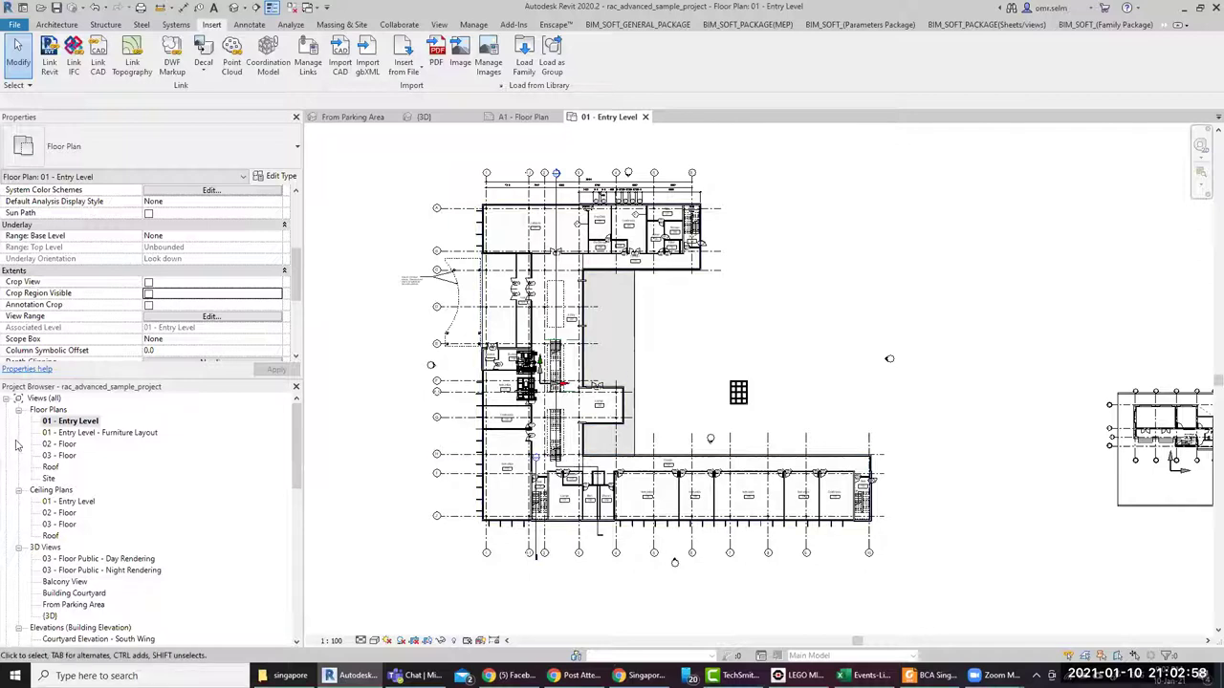
Duplicate 01 - Entry Level Copy 1 as a dependent view three times
right_click(83, 423)
mouse_move(128, 232)
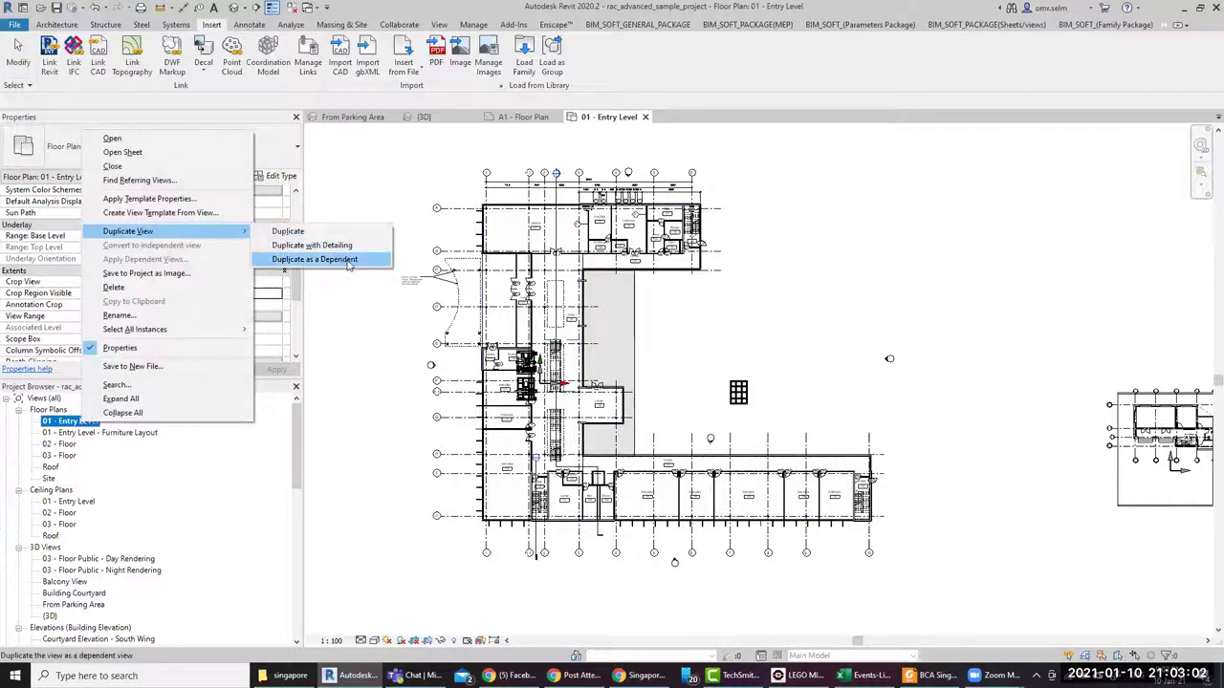
click(287, 231)
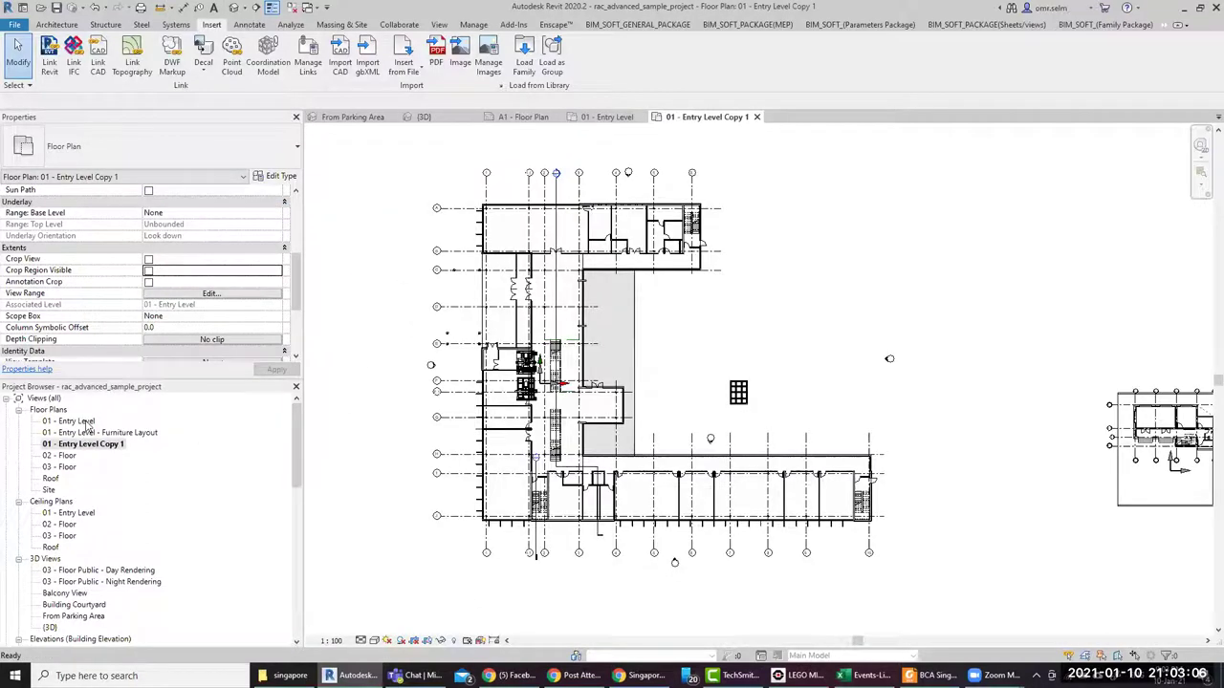
right_click(100, 446)
mouse_move(146, 255)
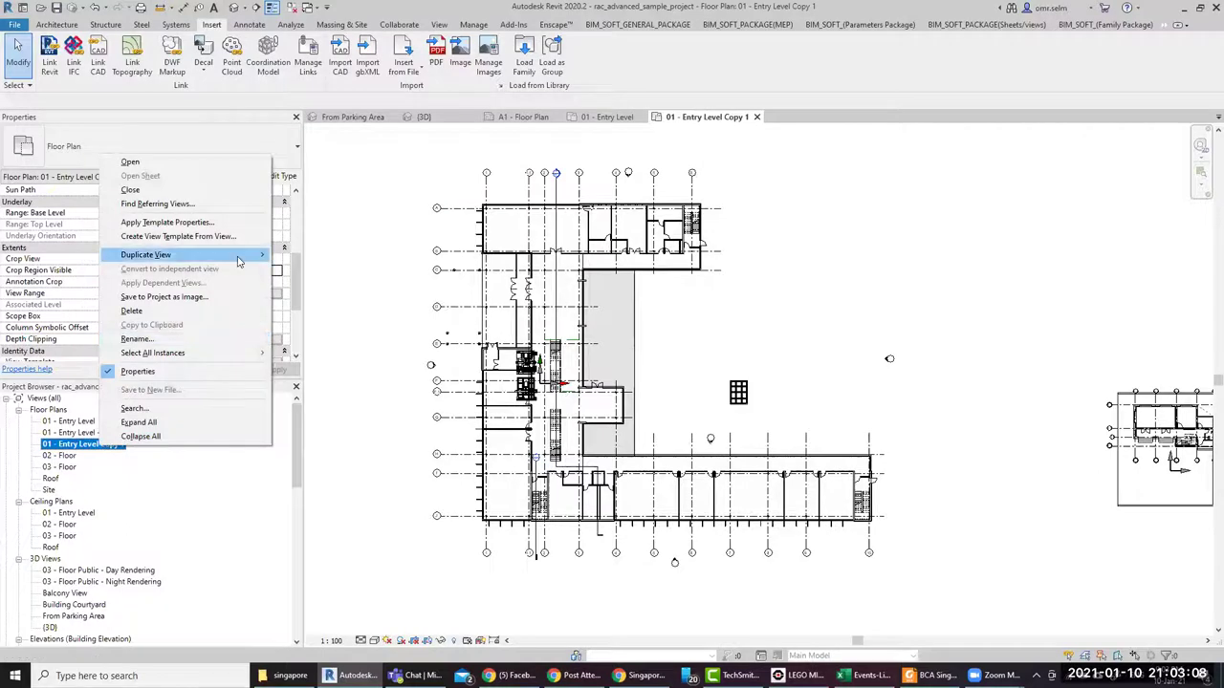
click(335, 283)
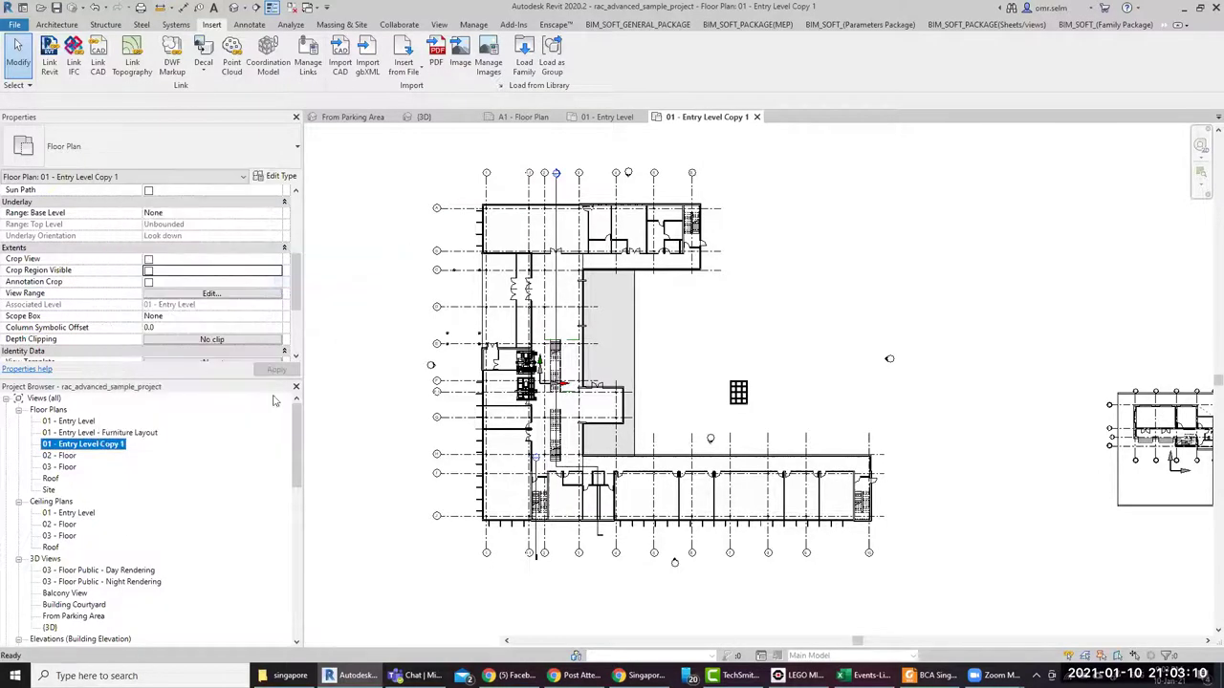
right_click(99, 447)
mouse_move(143, 236)
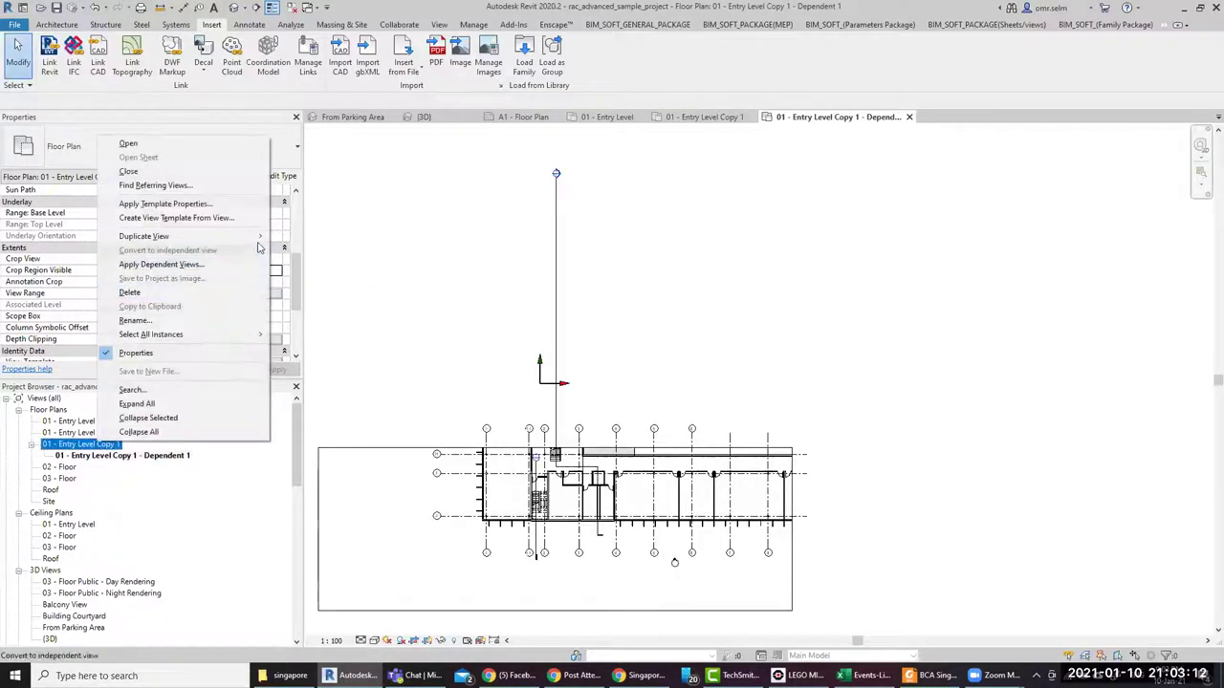
click(316, 265)
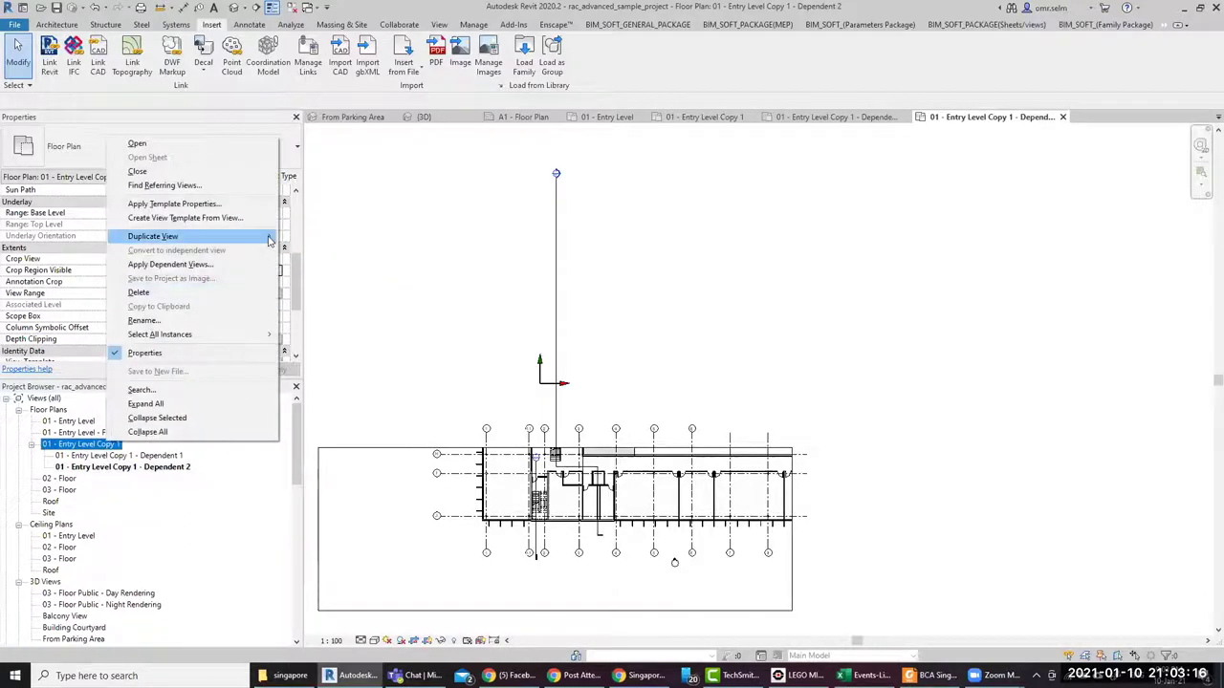
click(325, 271)
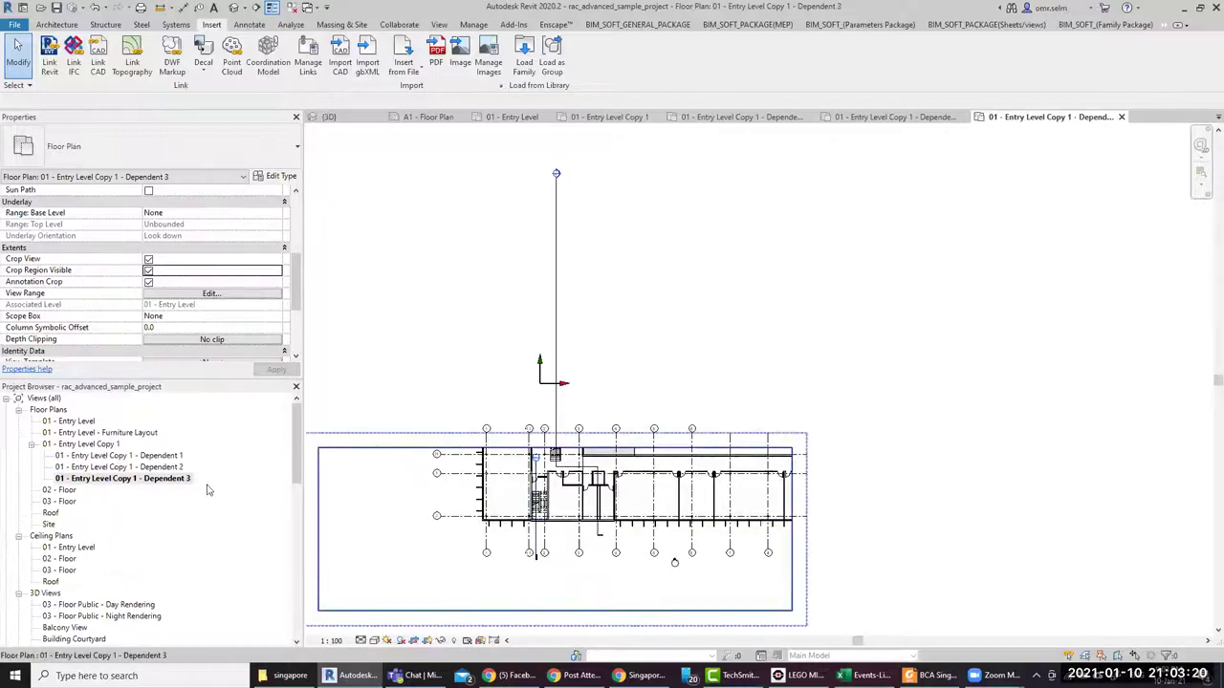
Set the view scale of Dependent 3 to 1:20
click(181, 481)
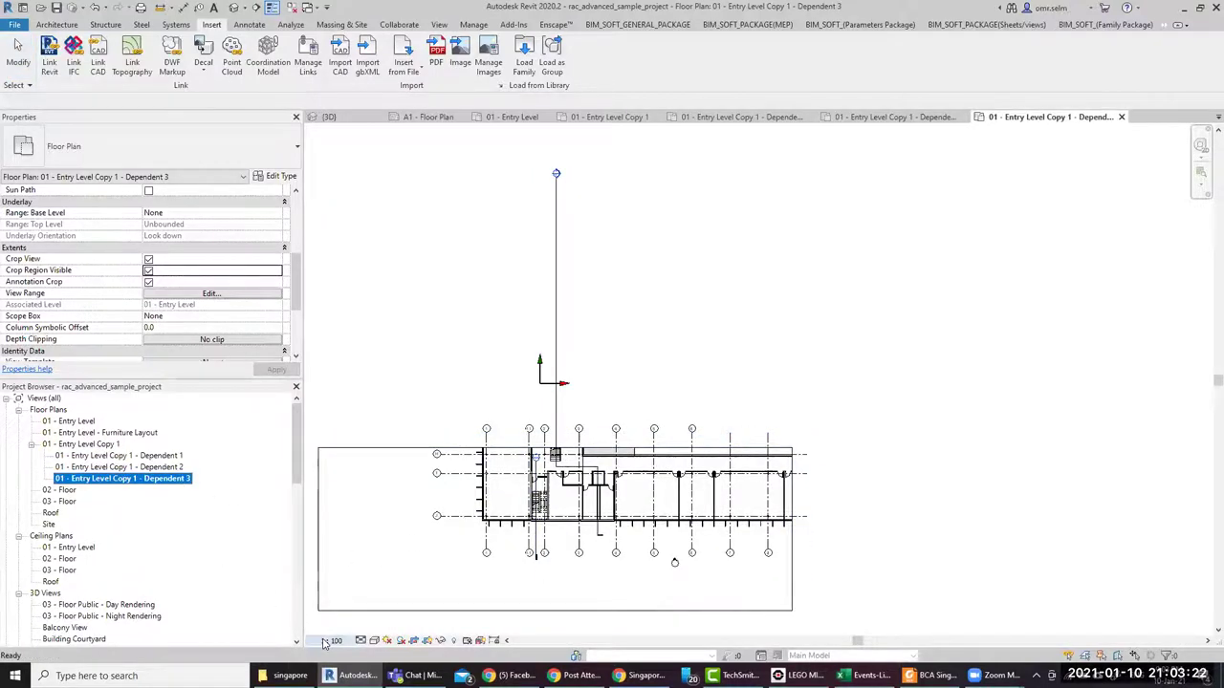
click(350, 592)
click(344, 642)
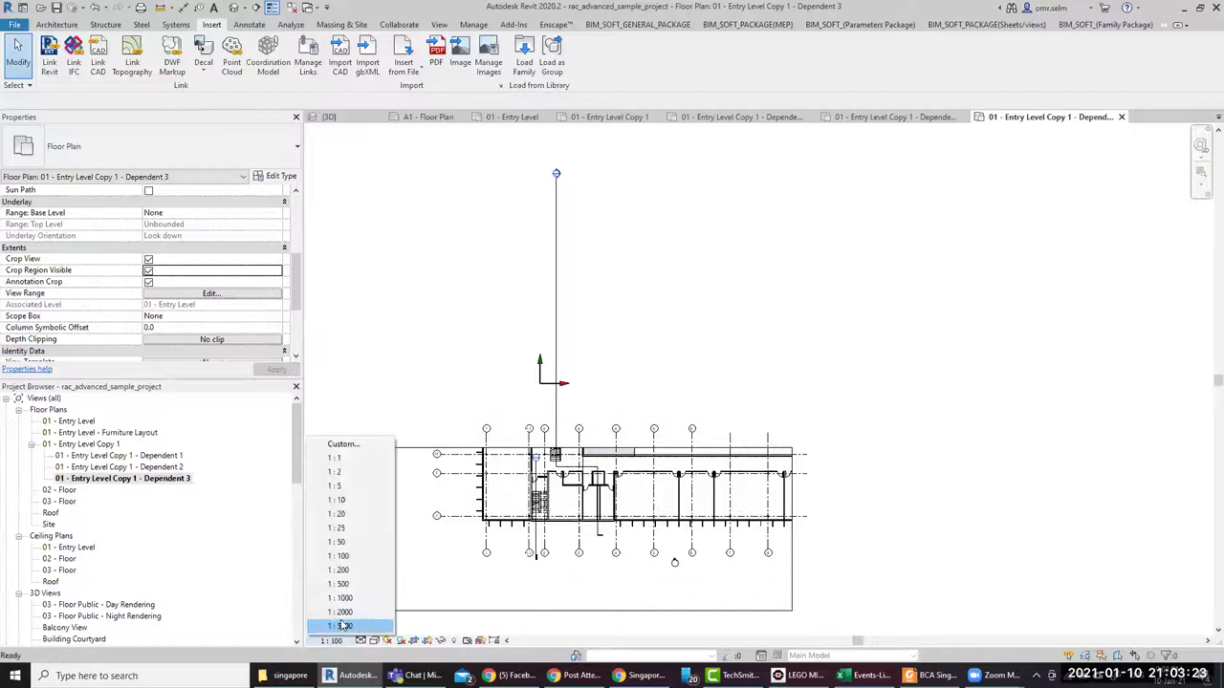
click(350, 517)
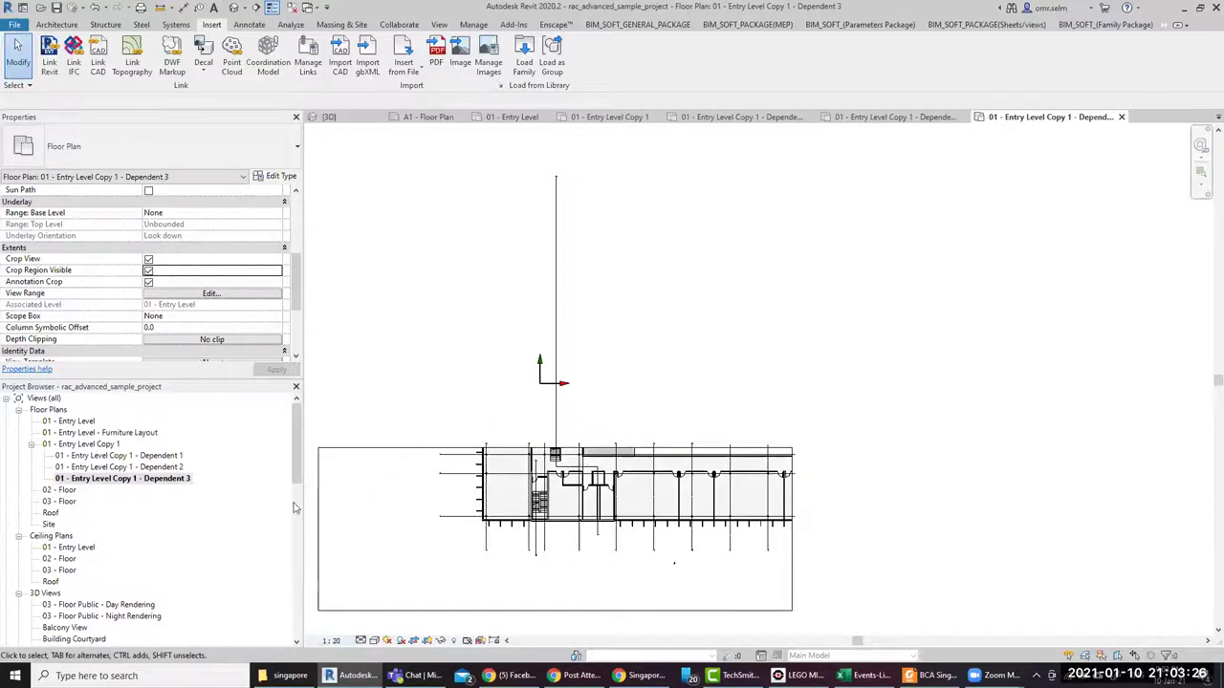
Turn off Crop View and crop region visibility on Dependent 1 so the whole plan shows
double_click(158, 467)
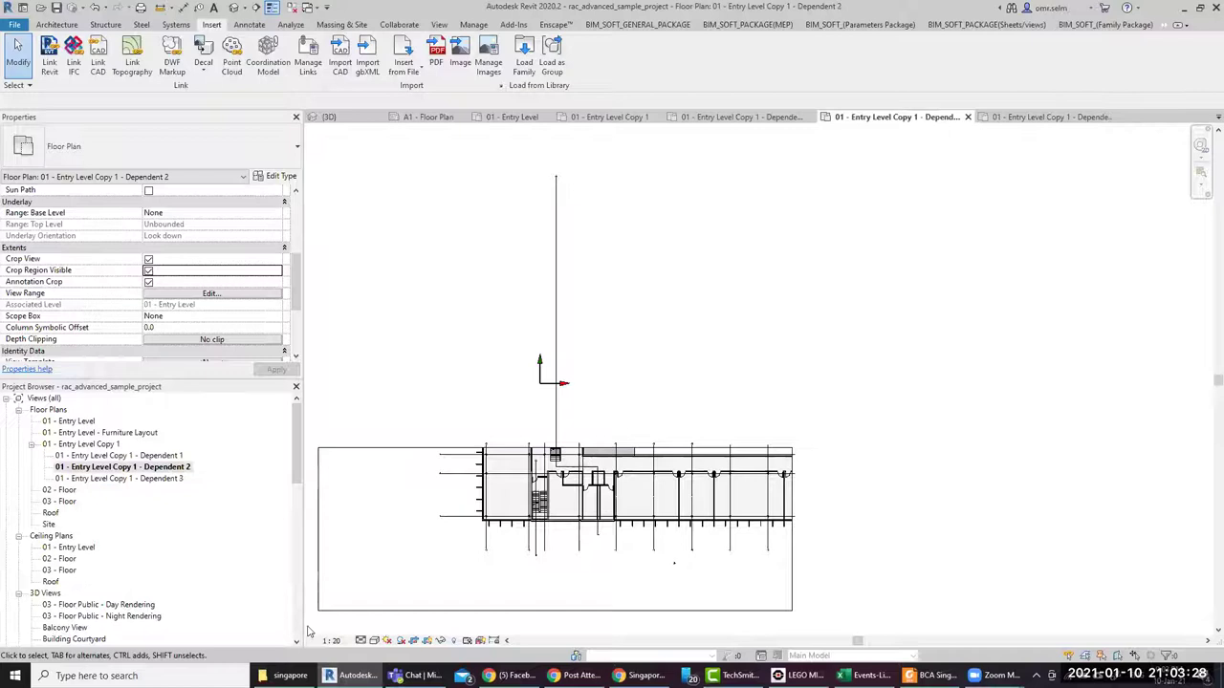
double_click(144, 456)
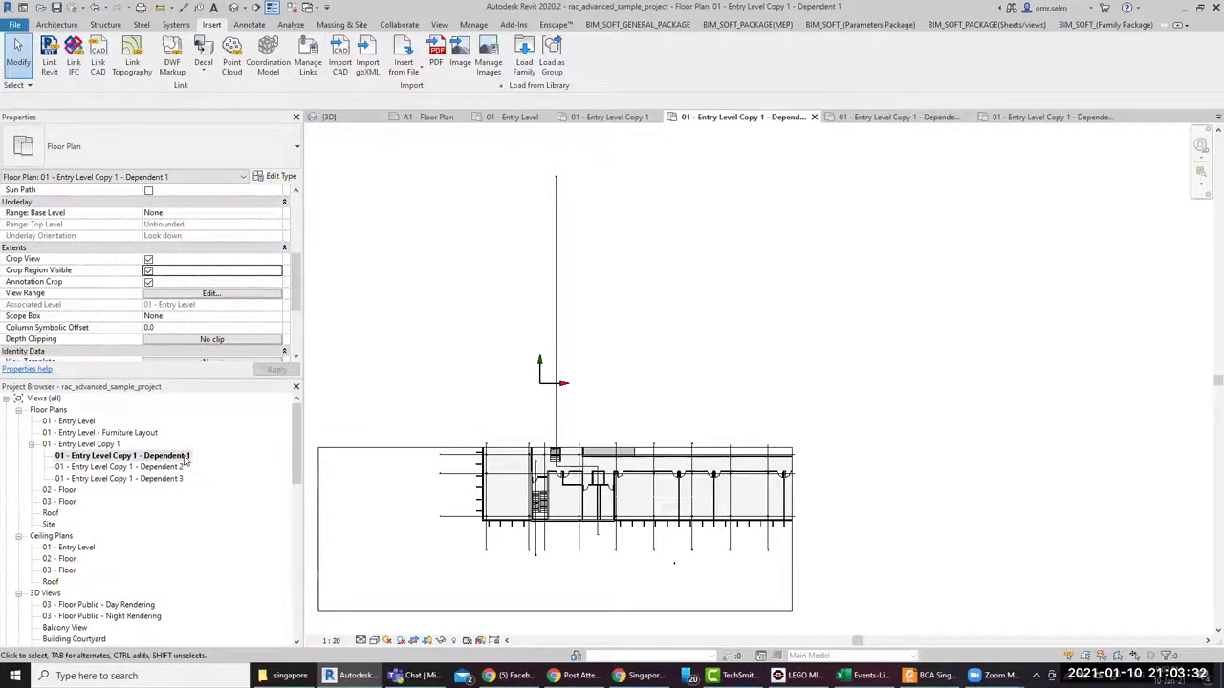
click(148, 259)
click(148, 271)
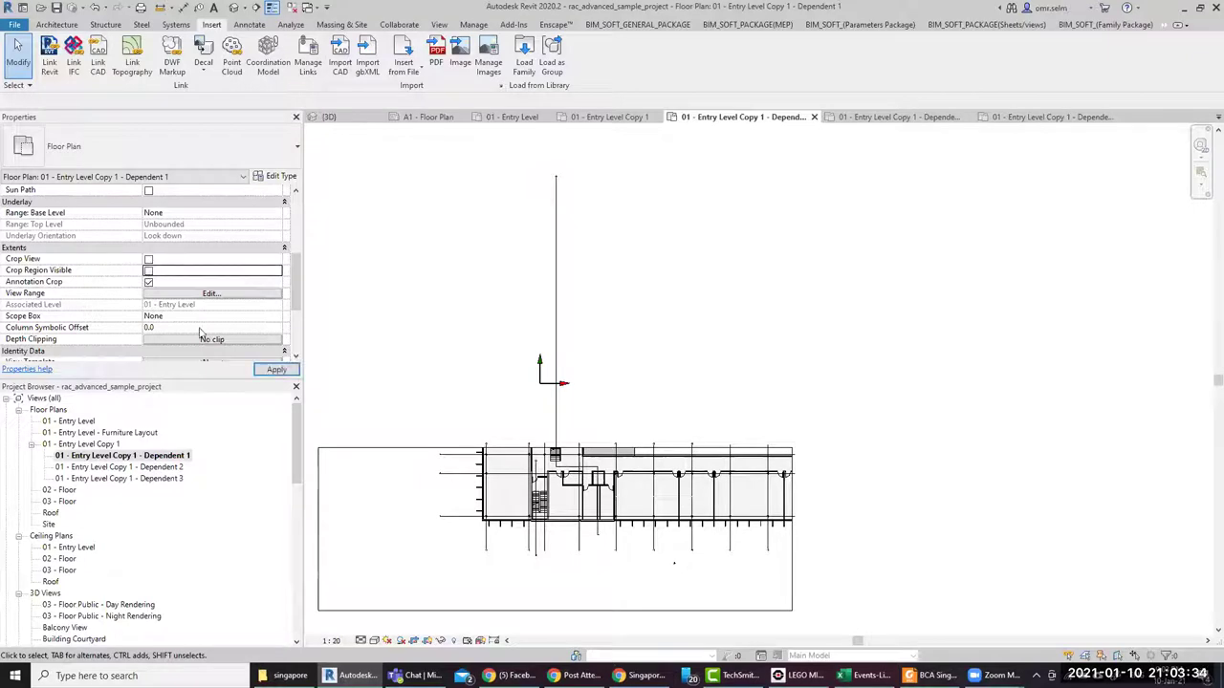
click(134, 468)
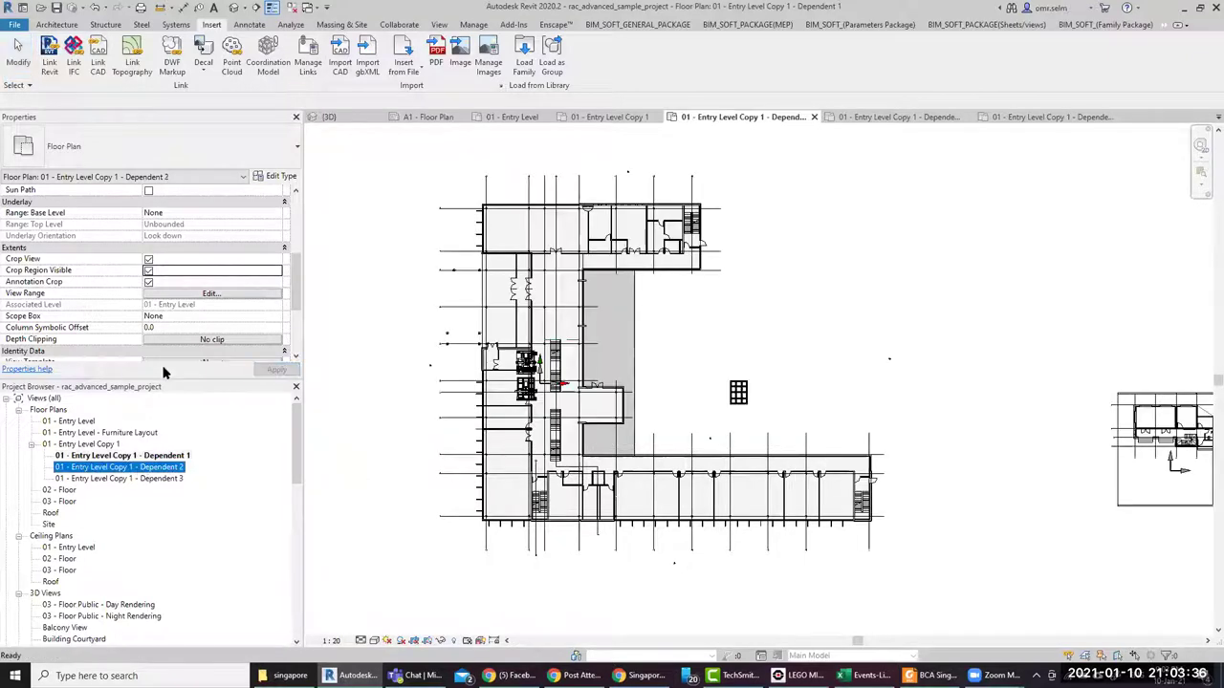
click(168, 479)
click(151, 268)
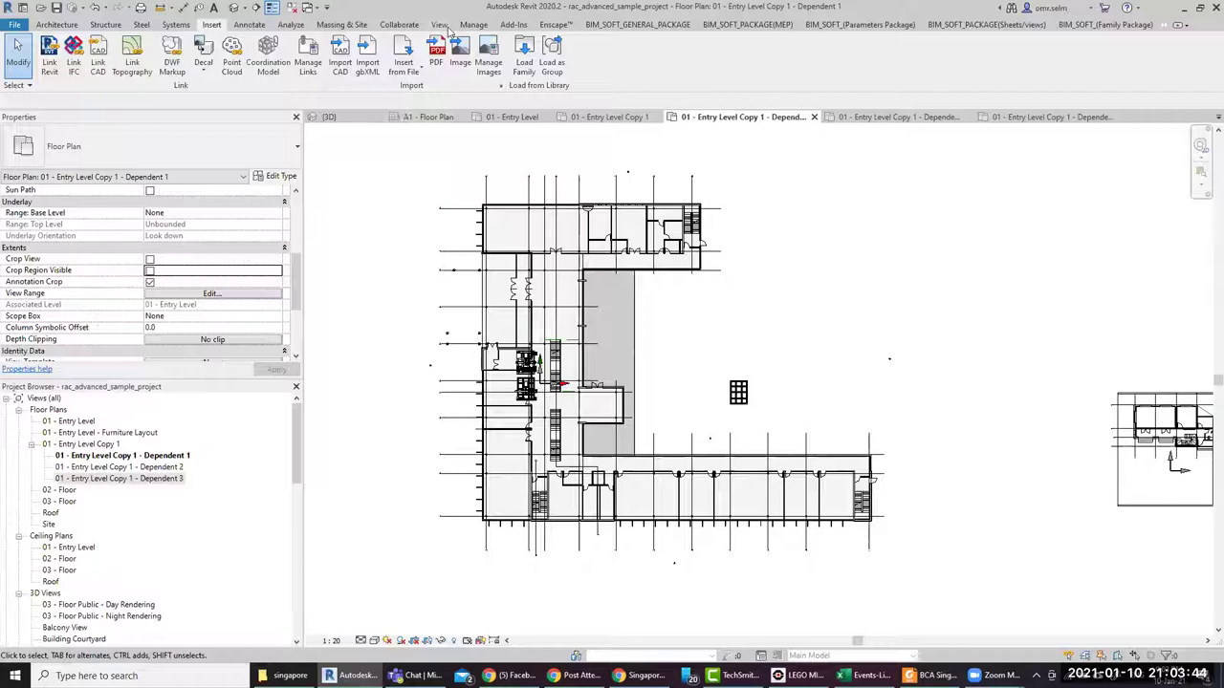
Draw Scope Box 1 around the plan's top wing
click(726, 55)
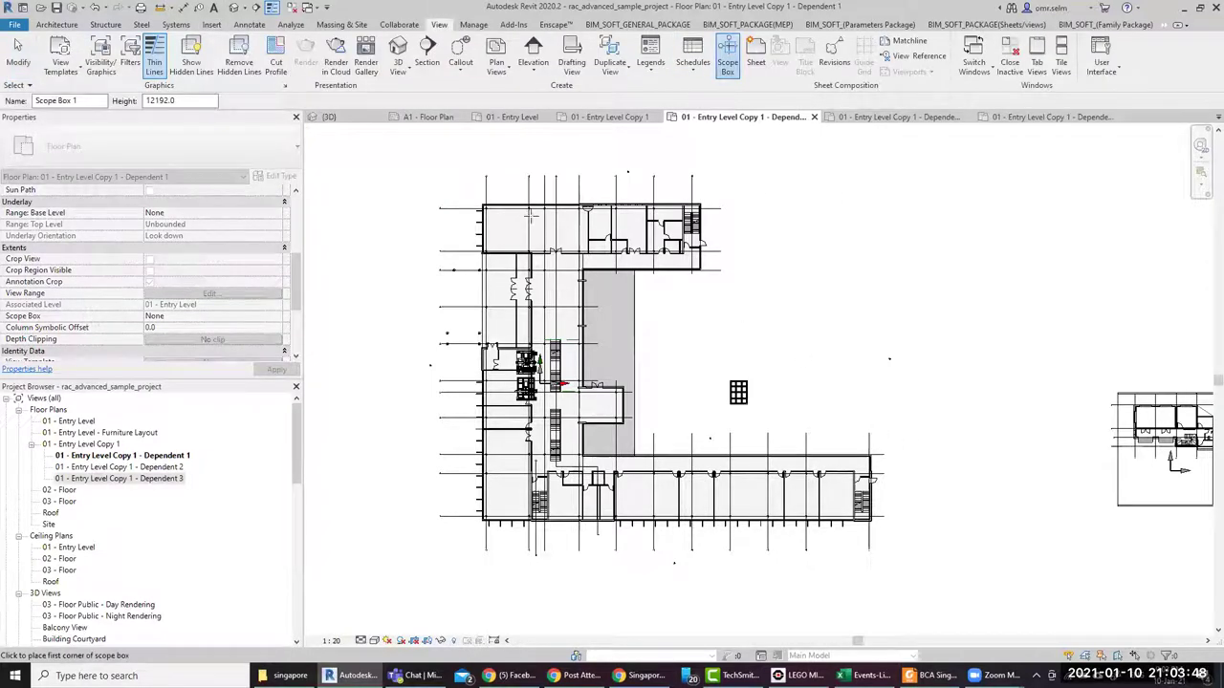
key(Escape)
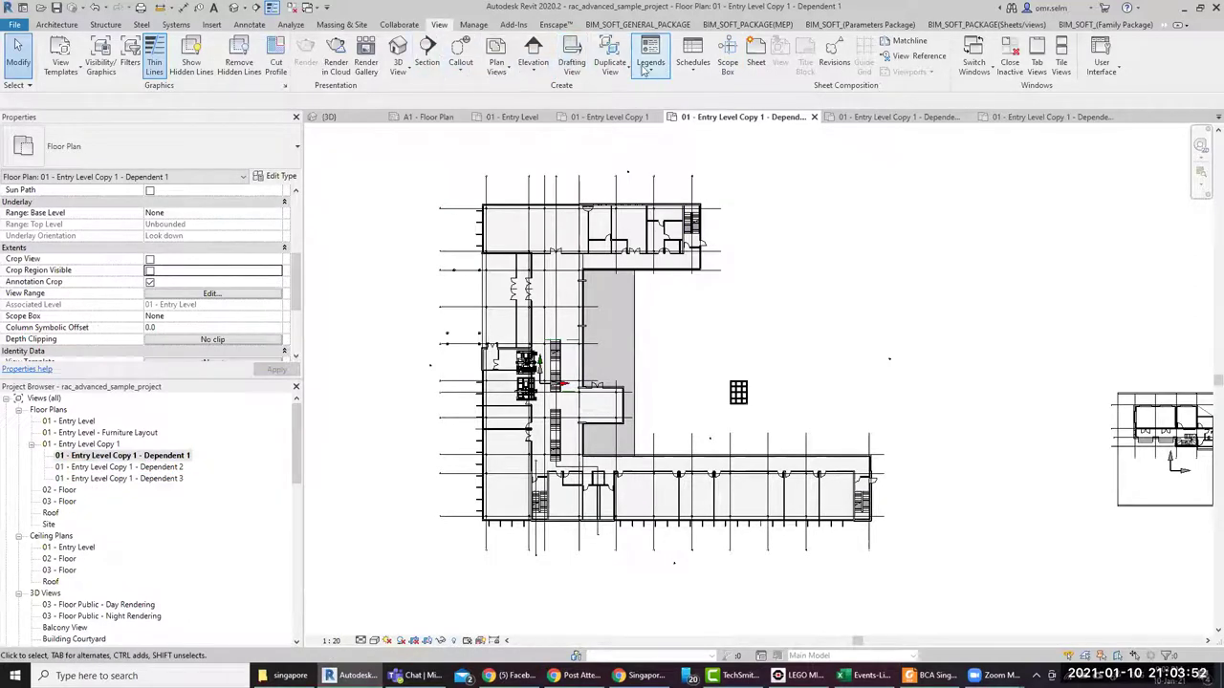
click(725, 63)
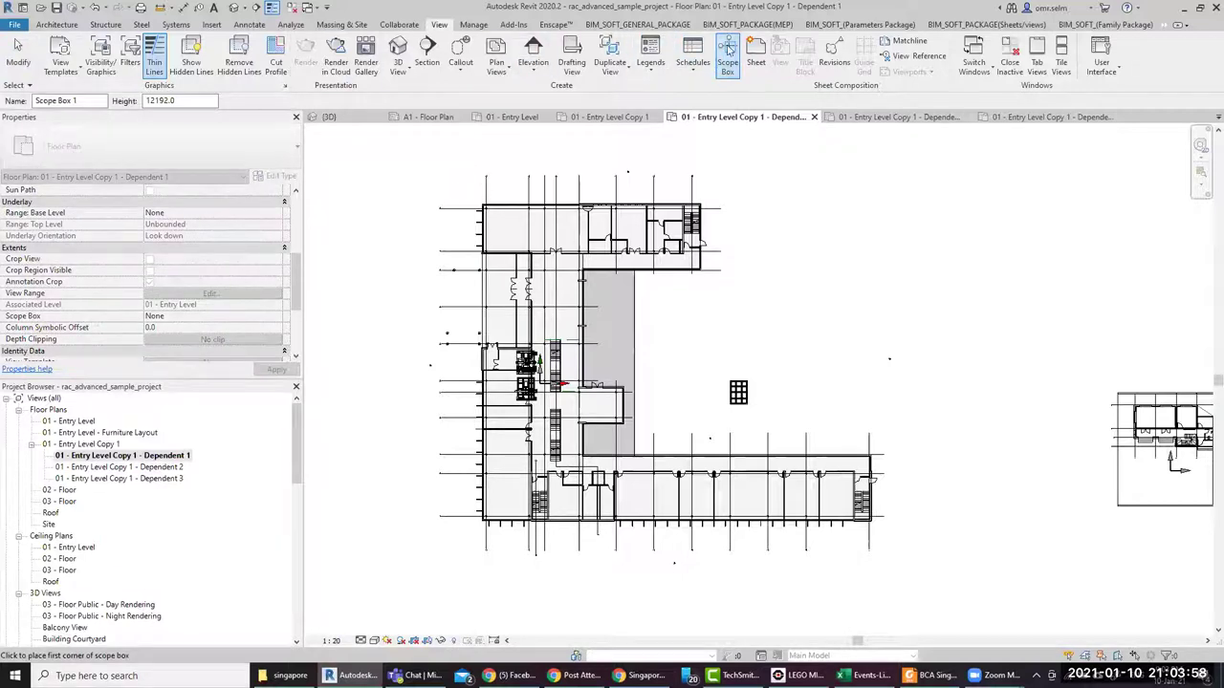
click(469, 185)
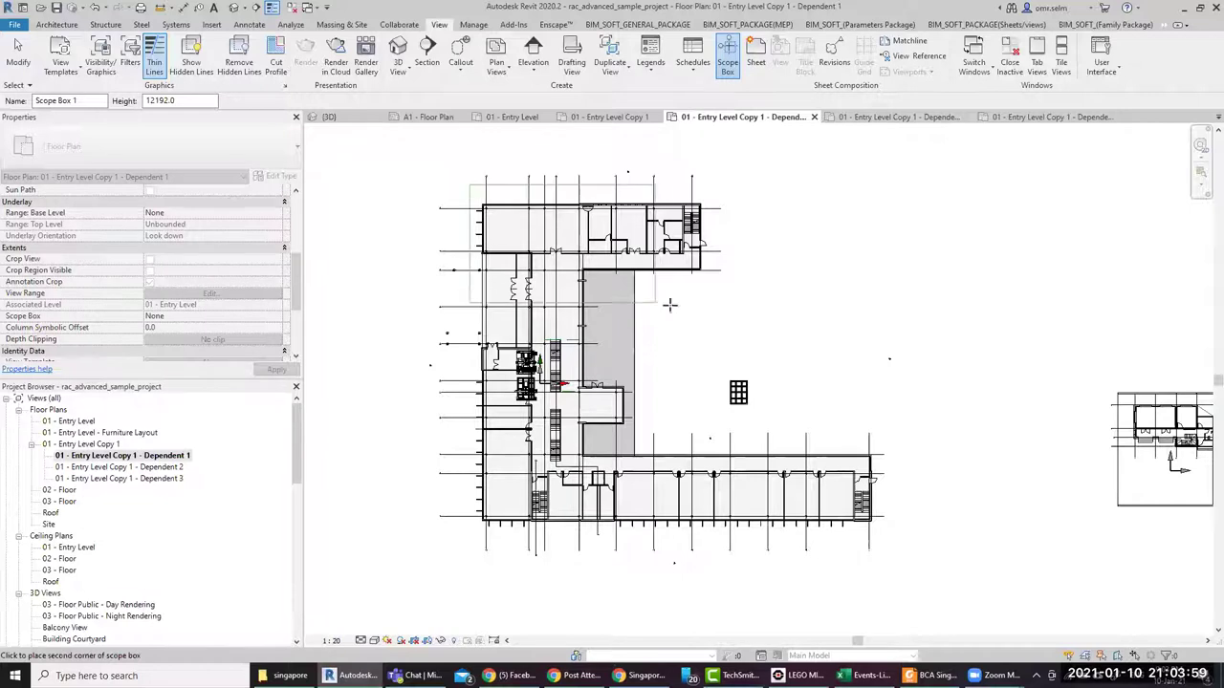
click(724, 297)
key(Escape)
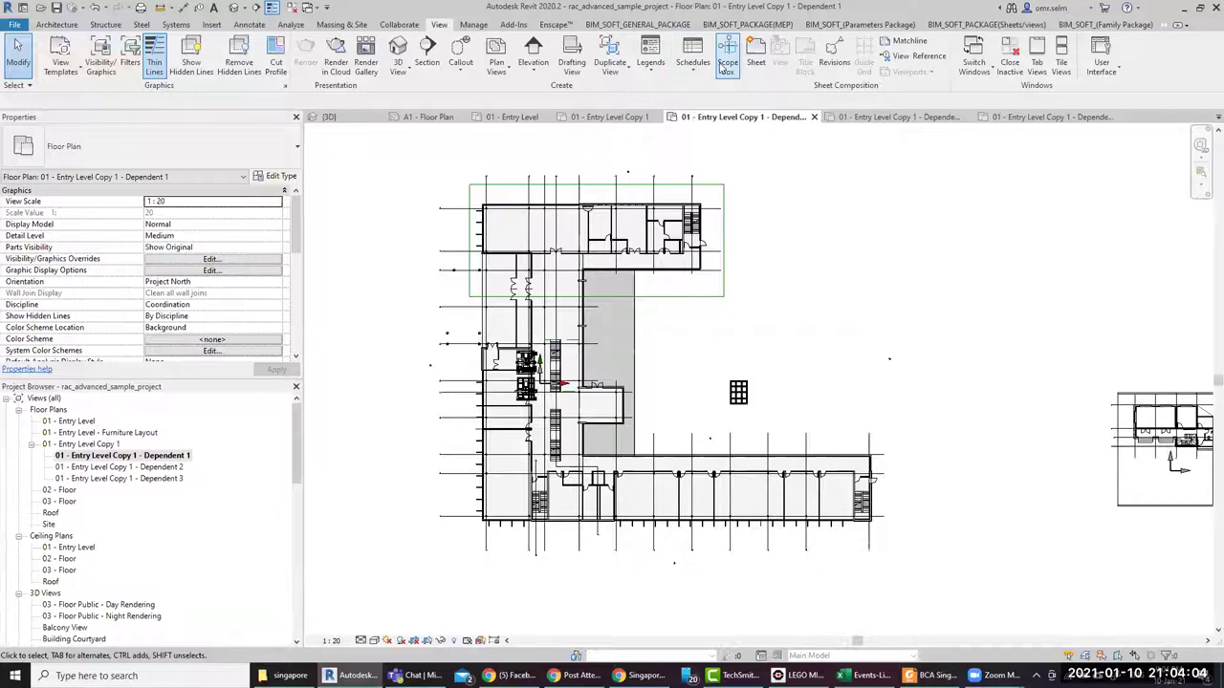
Draw Scope Box 2 around the middle section and Scope Box 3 around the bottom wing
click(727, 60)
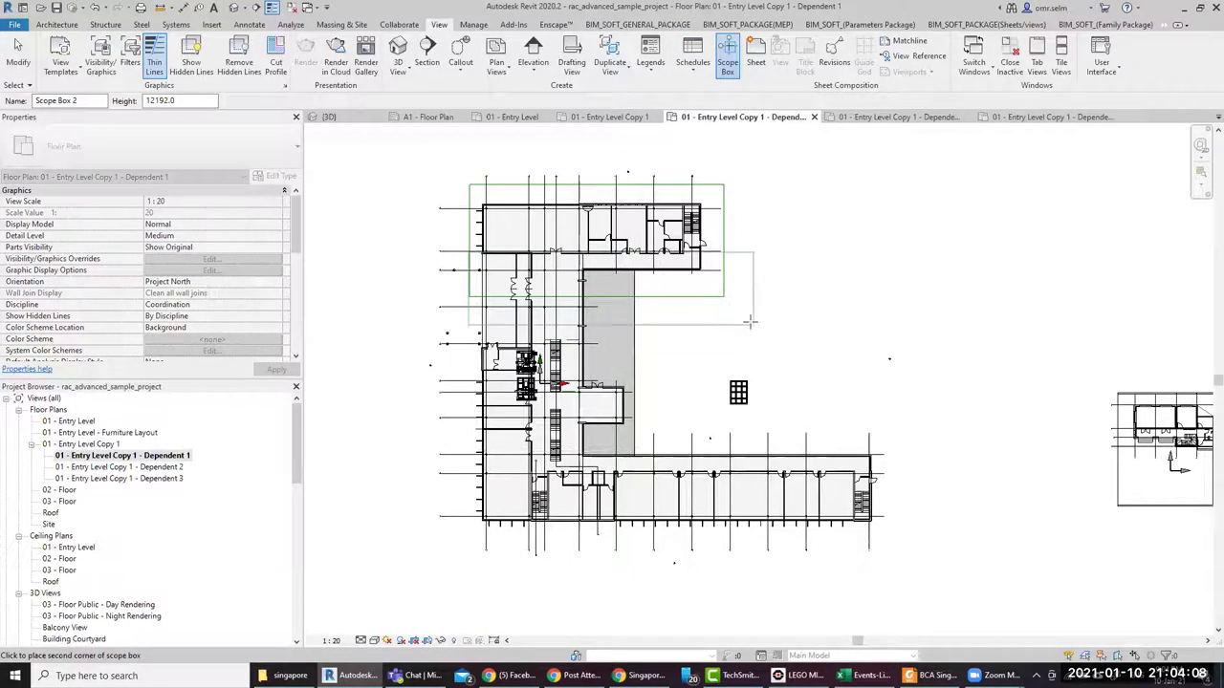
click(631, 444)
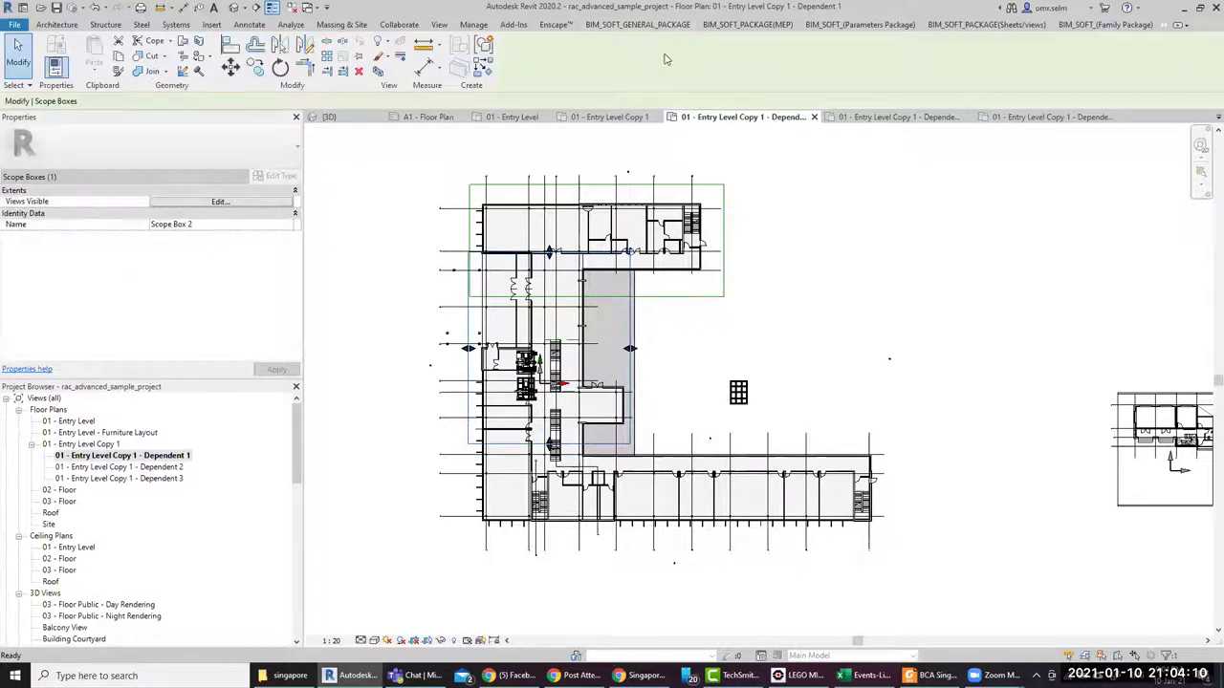
click(458, 156)
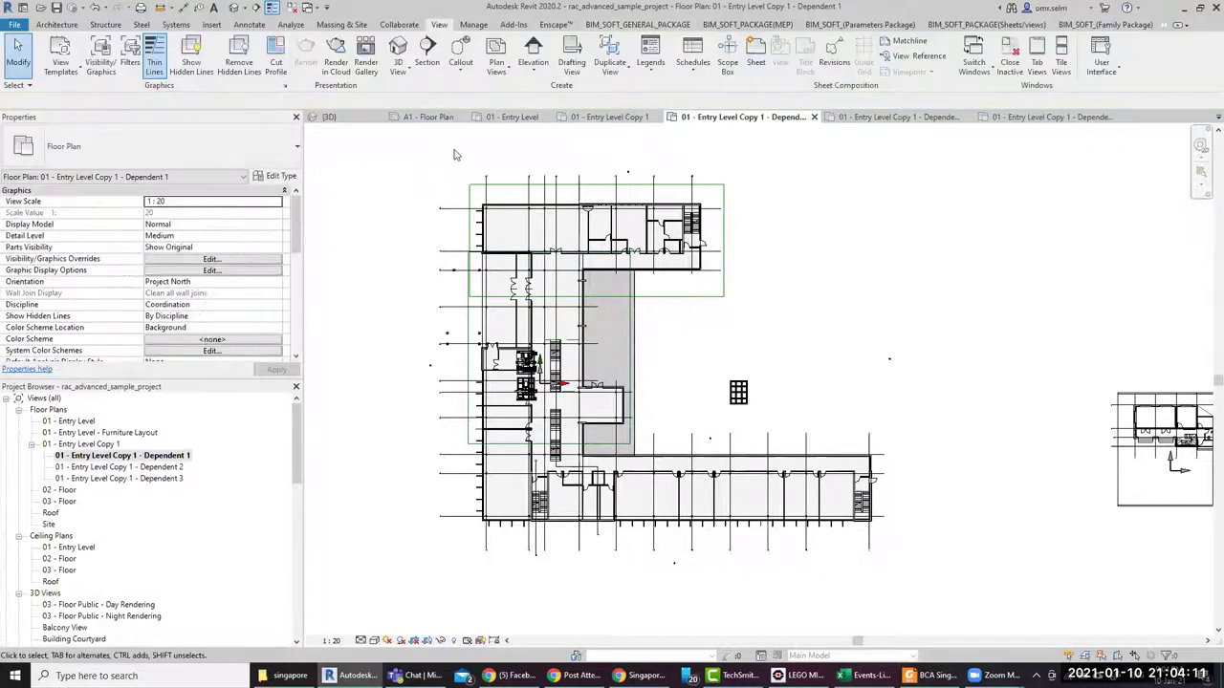
click(727, 59)
click(461, 442)
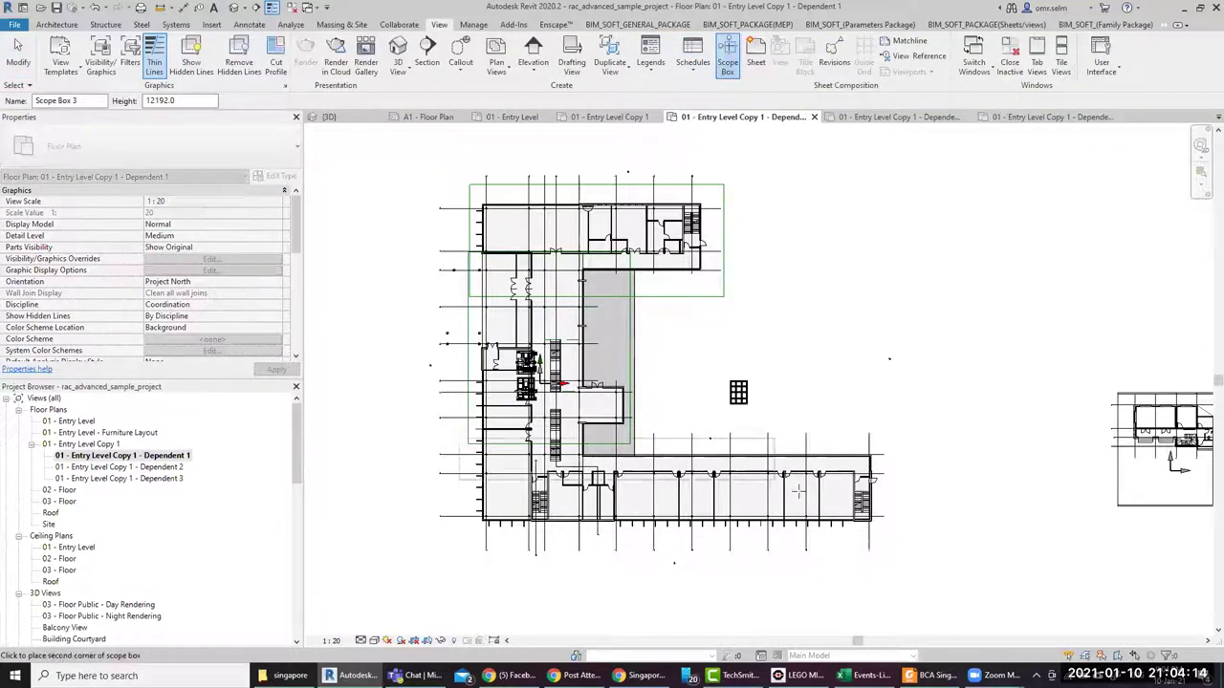
click(893, 532)
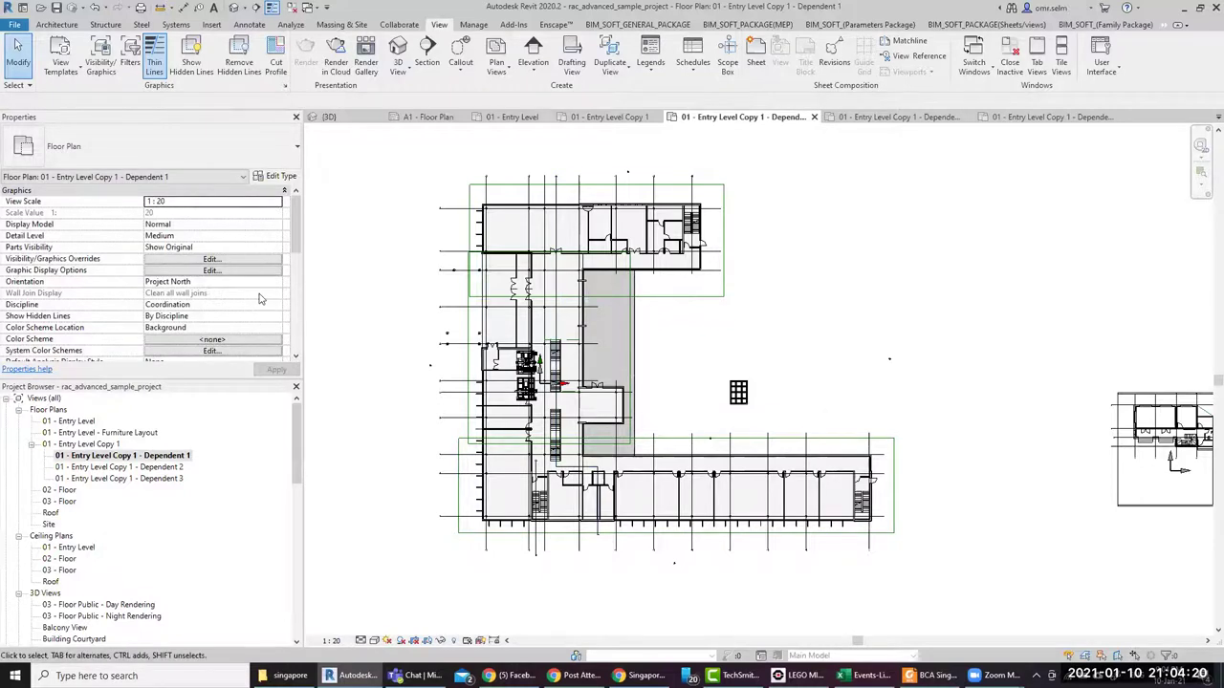
drag(296, 243, 298, 298)
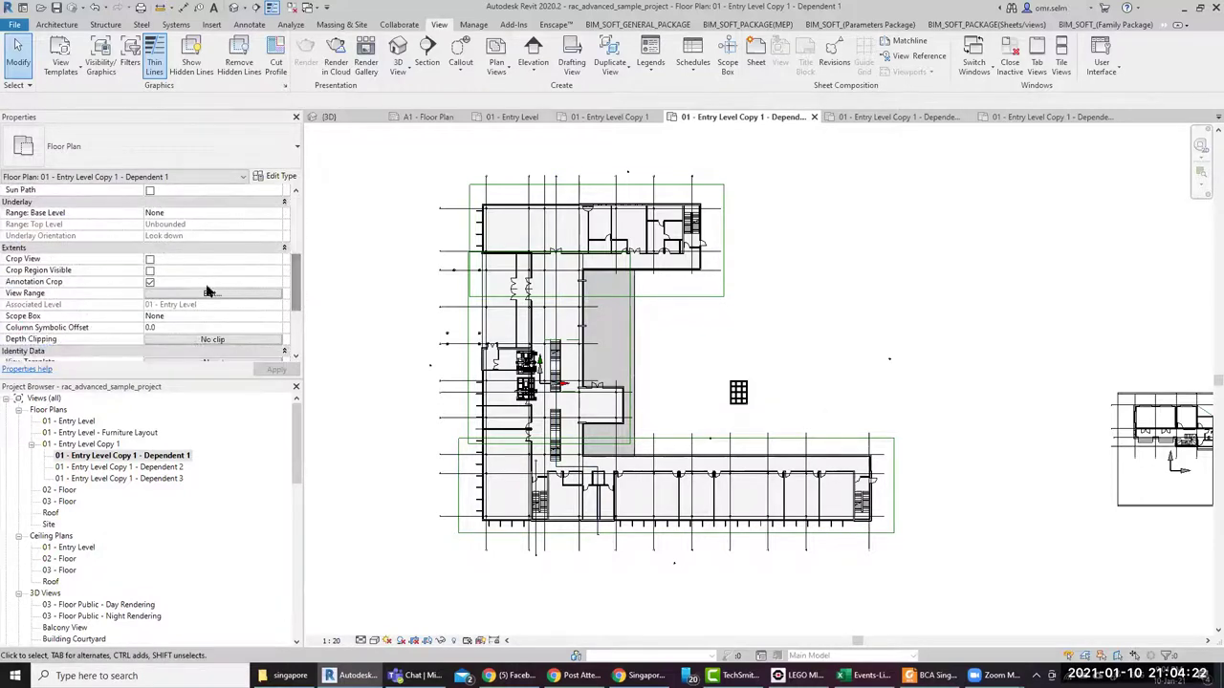
Crop Dependent 1 to Scope Box 1 and open Dependent 2
click(277, 316)
click(172, 334)
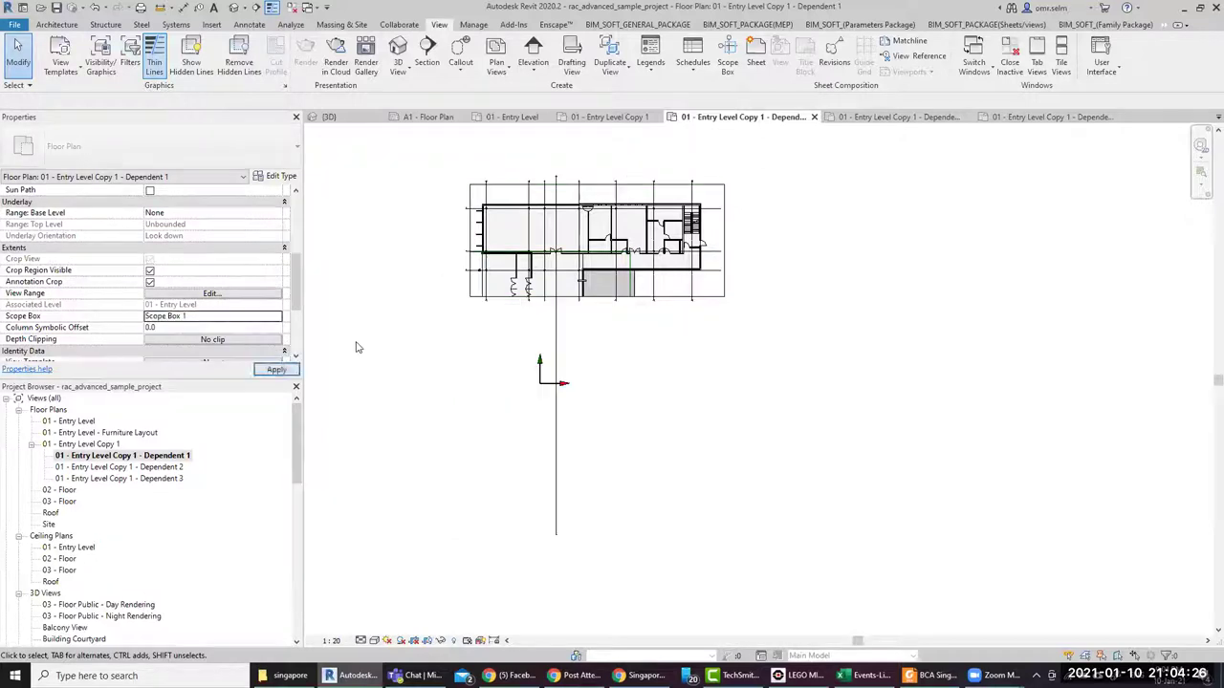
click(158, 466)
click(182, 466)
key(Escape)
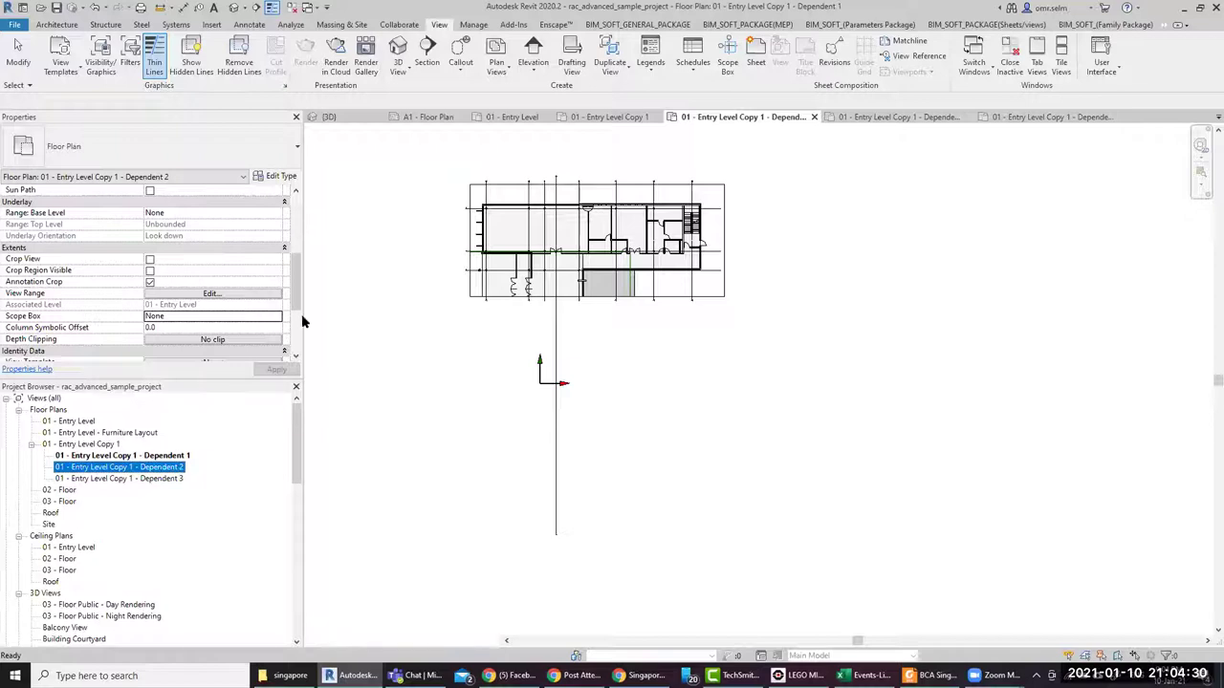
key(Return)
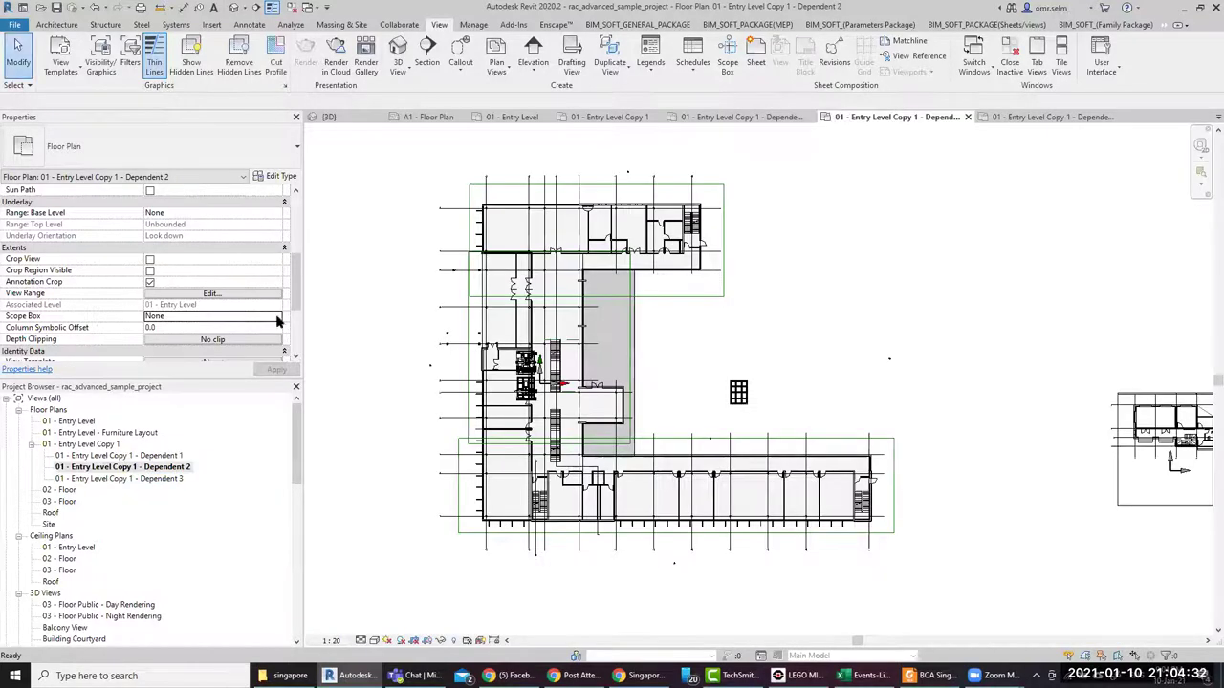
Assign Scope Box 2 to Dependent 2 and Scope Box 3 to Dependent 3, then select 02 - Floor
click(276, 318)
click(191, 347)
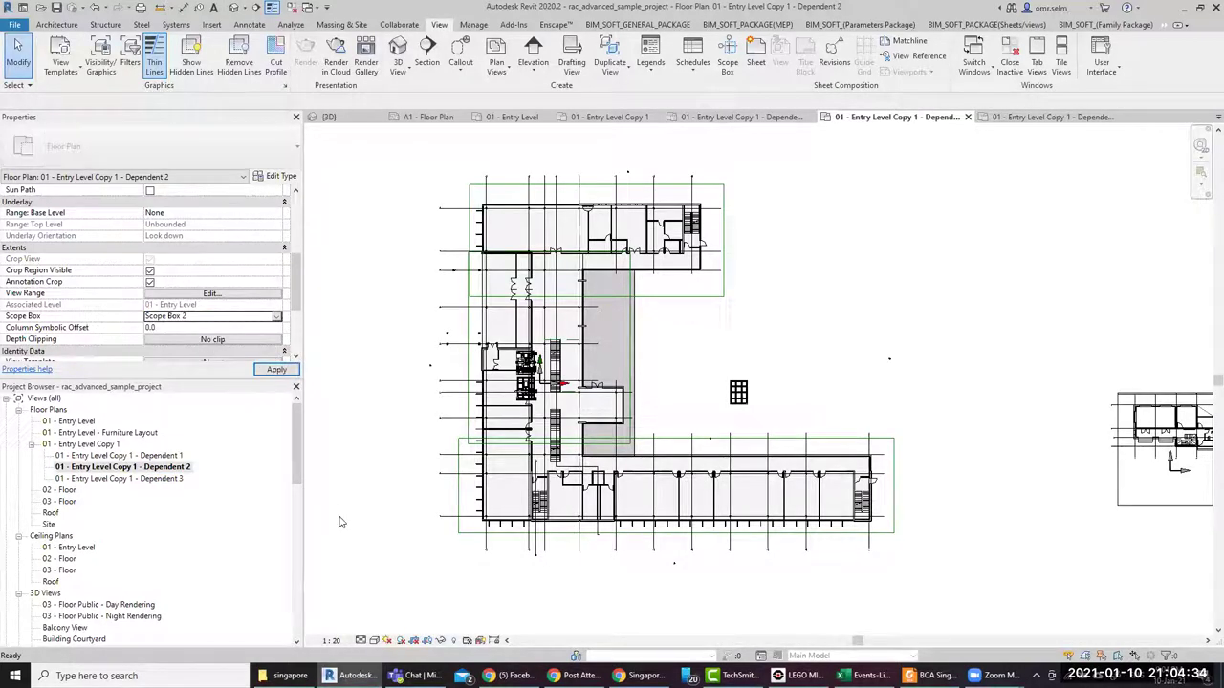
click(137, 478)
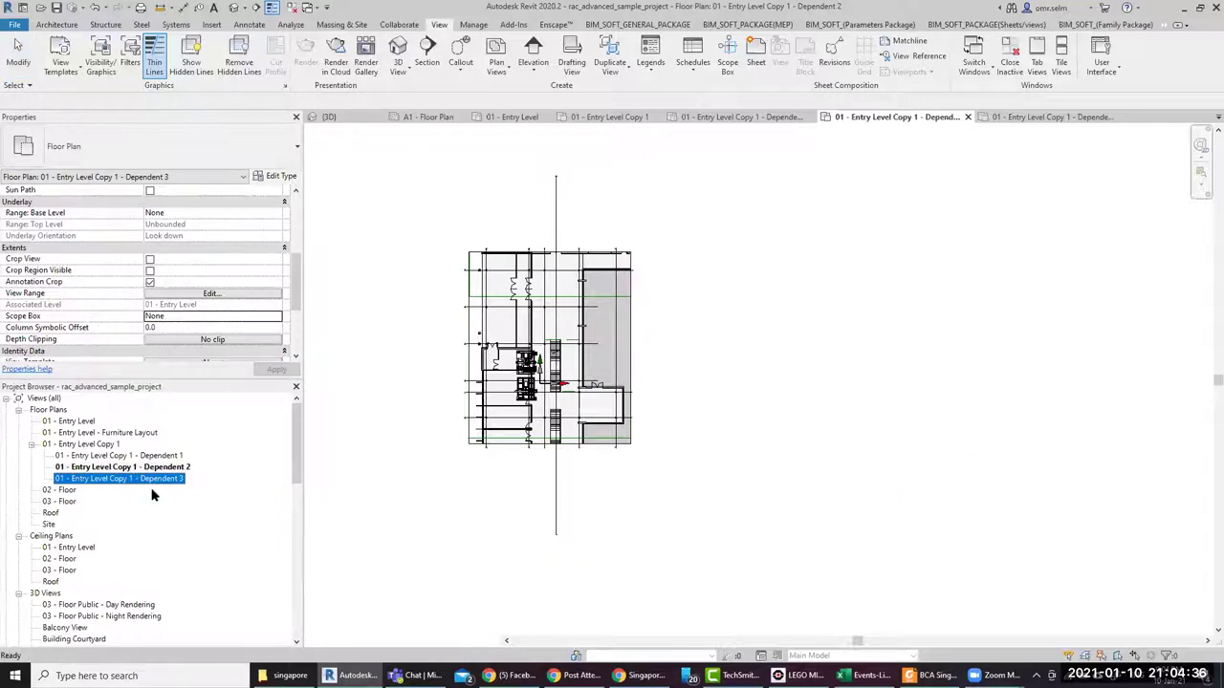
click(275, 320)
click(270, 358)
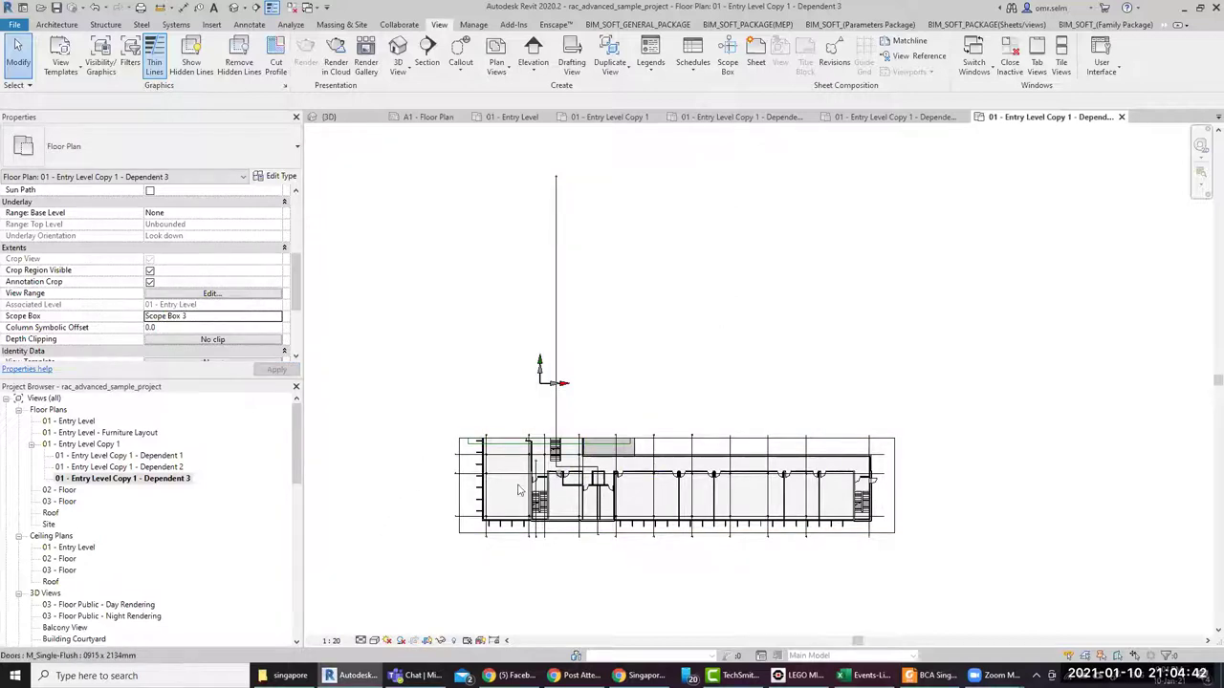
click(60, 490)
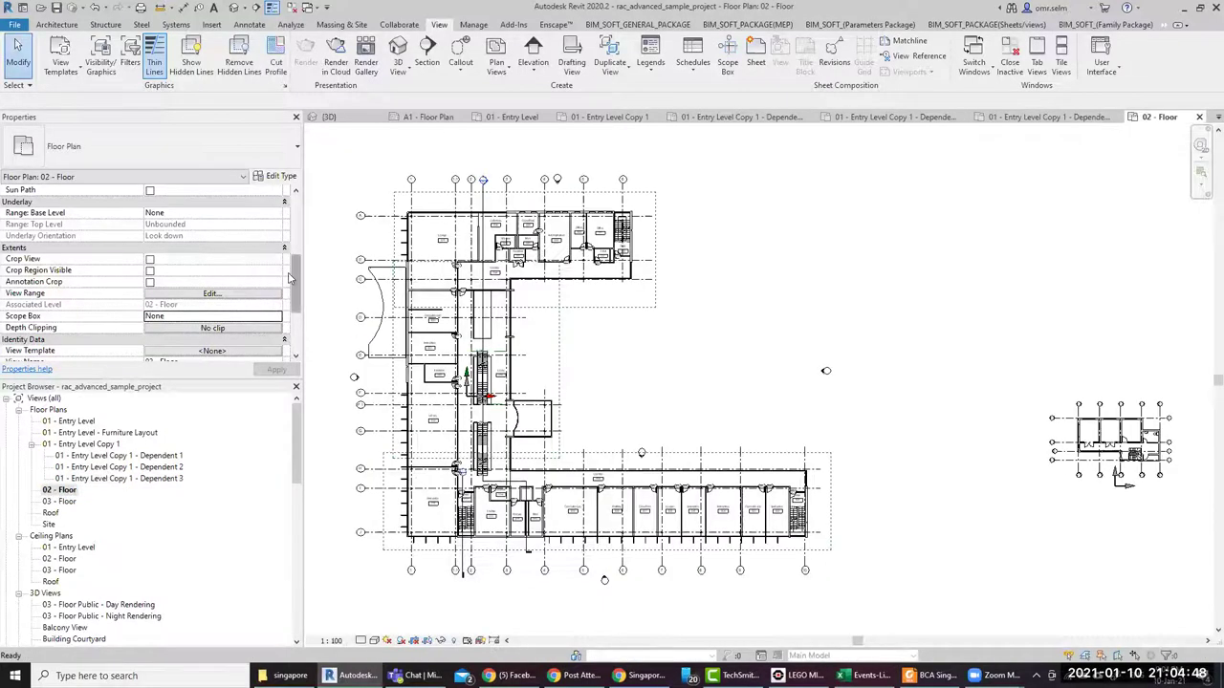
Crop 02 - Floor to Scope Box 1, check its crop boundary, then reopen 01 - Entry Level
click(280, 315)
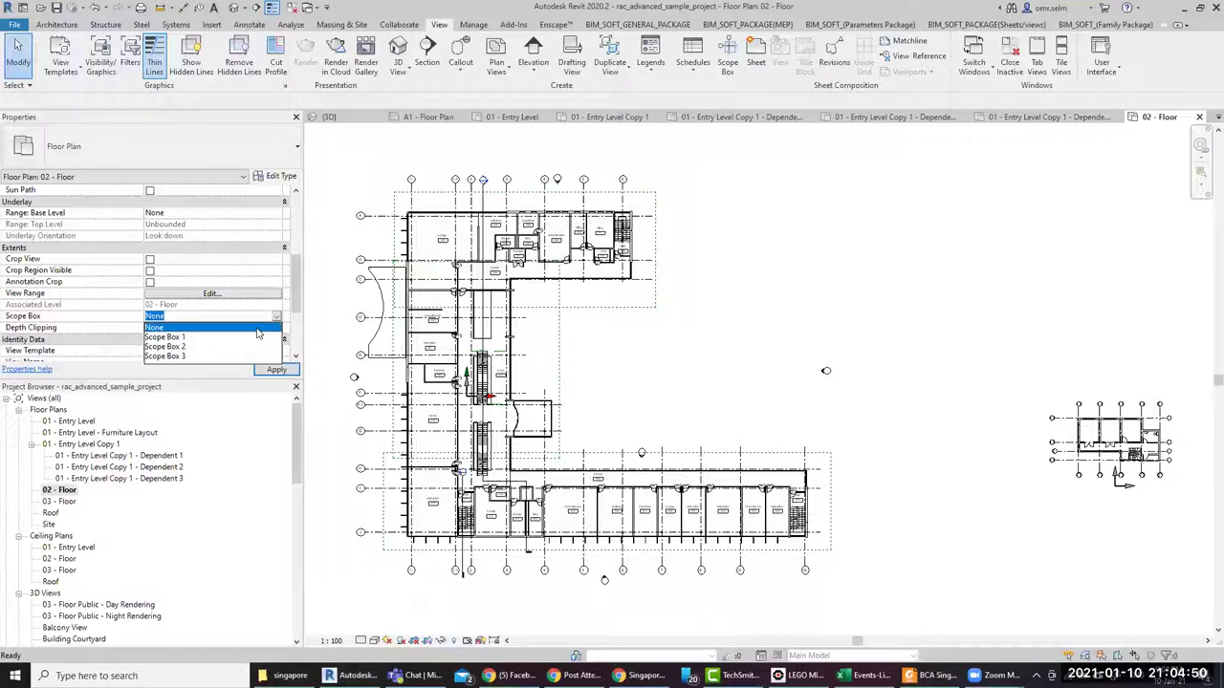
click(254, 331)
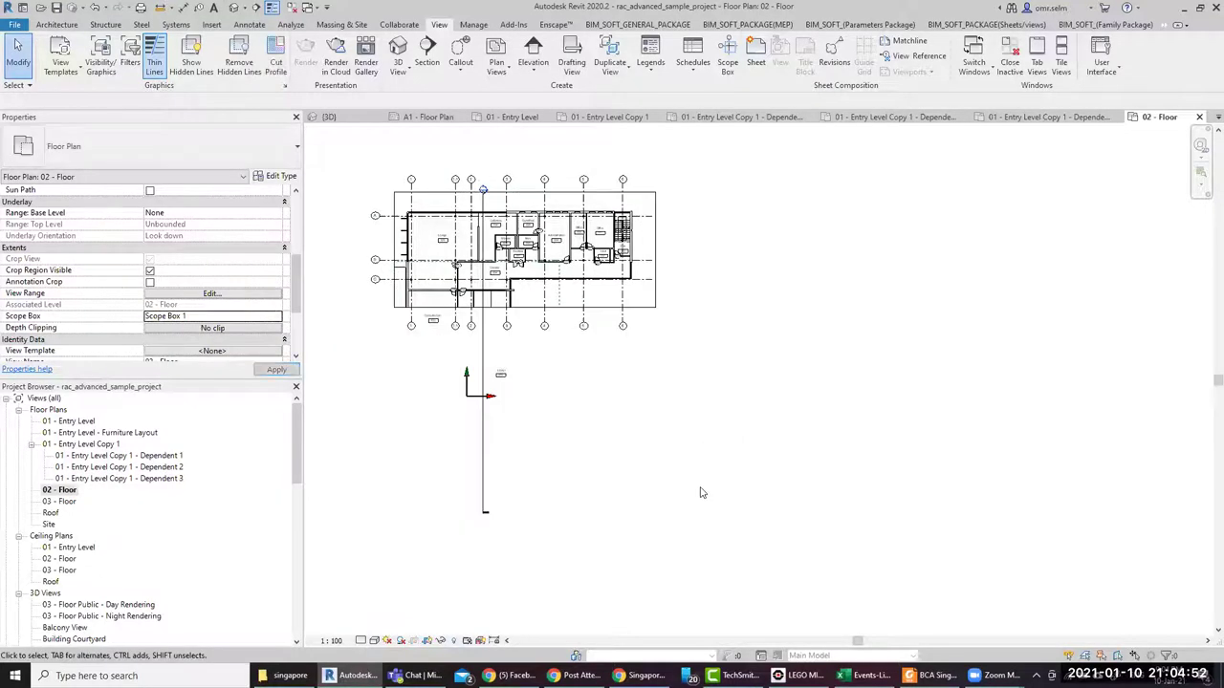
click(638, 307)
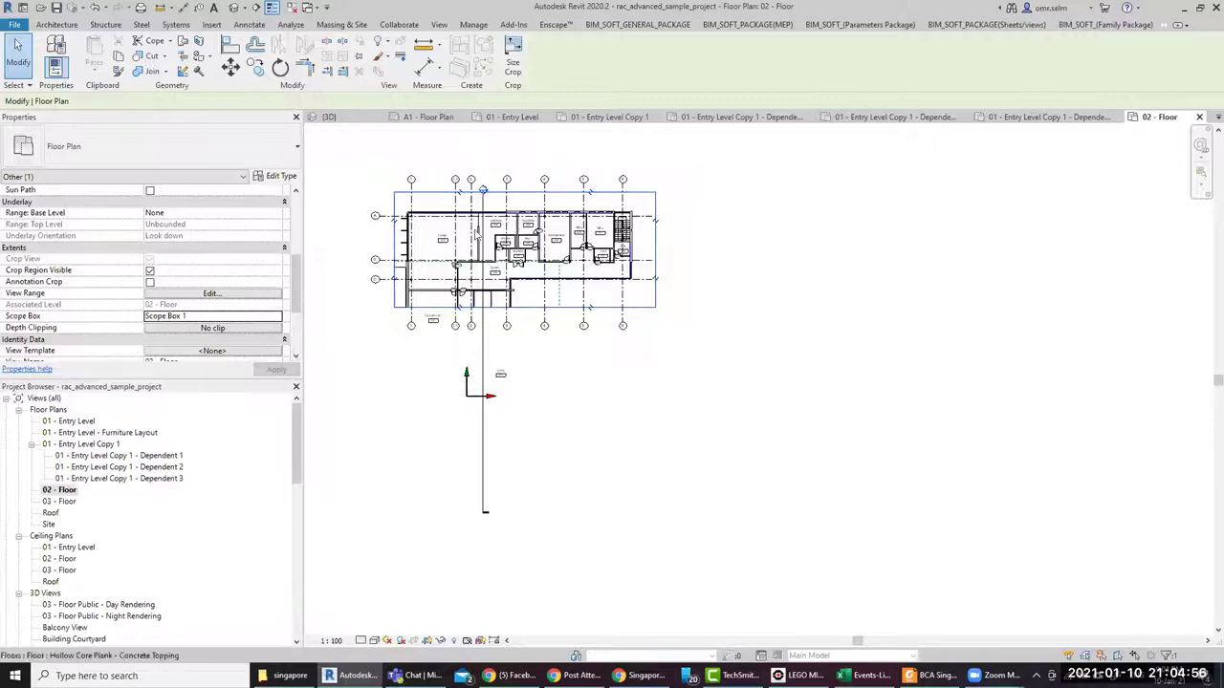
click(685, 337)
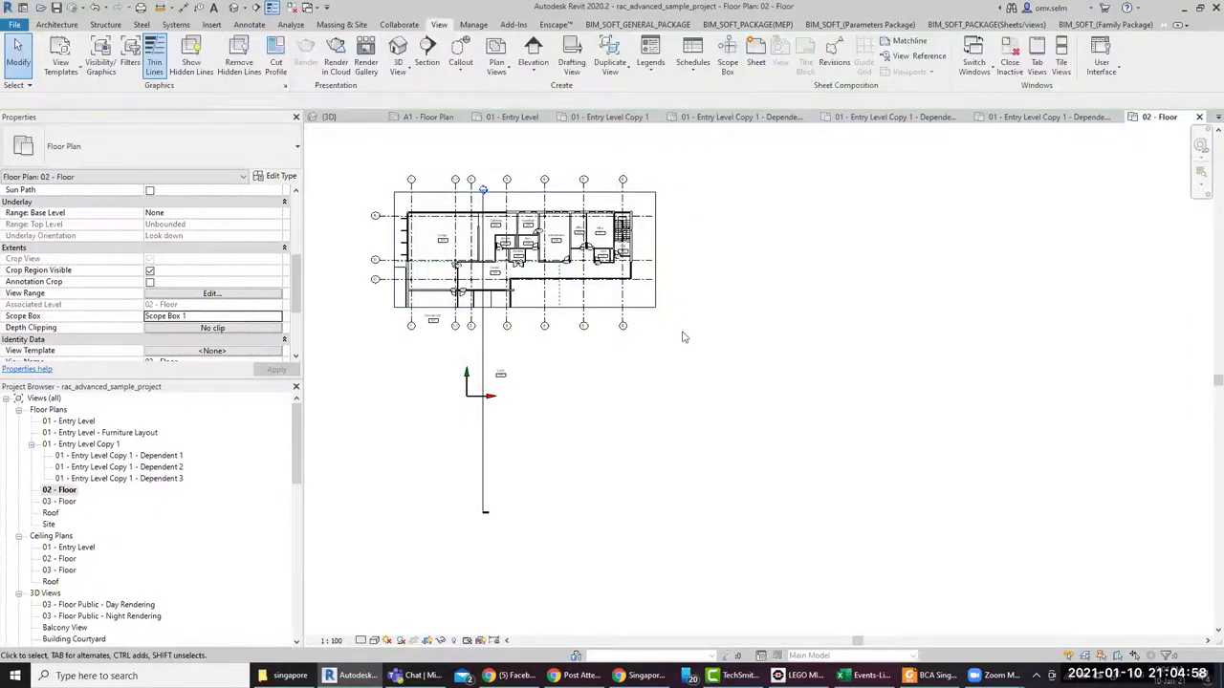
click(396, 228)
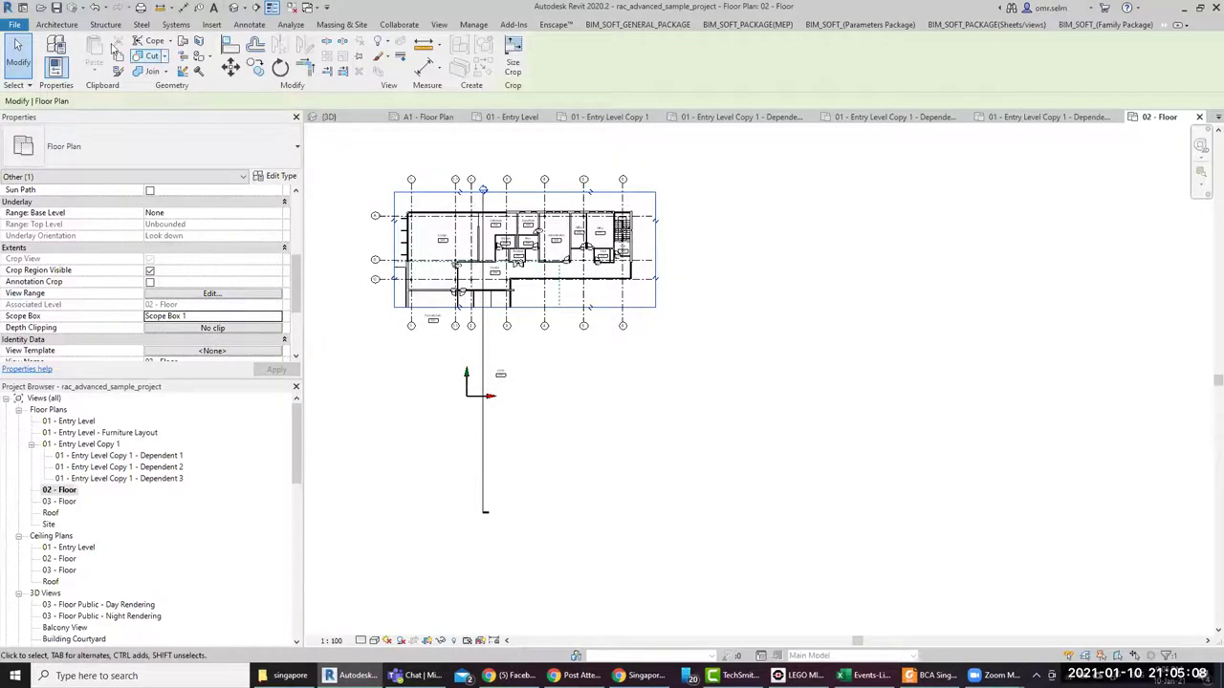
click(55, 25)
double_click(86, 422)
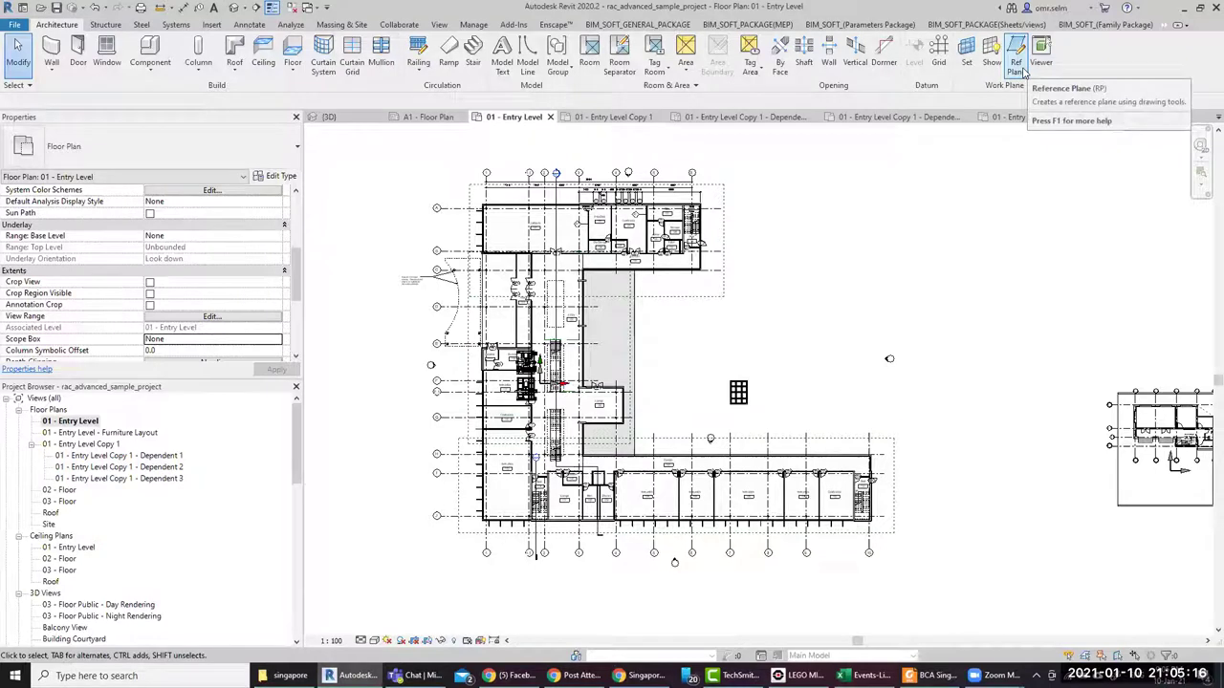
Draw a vertical reference plane beside the corridor wing in 01 - Entry Level
click(1017, 64)
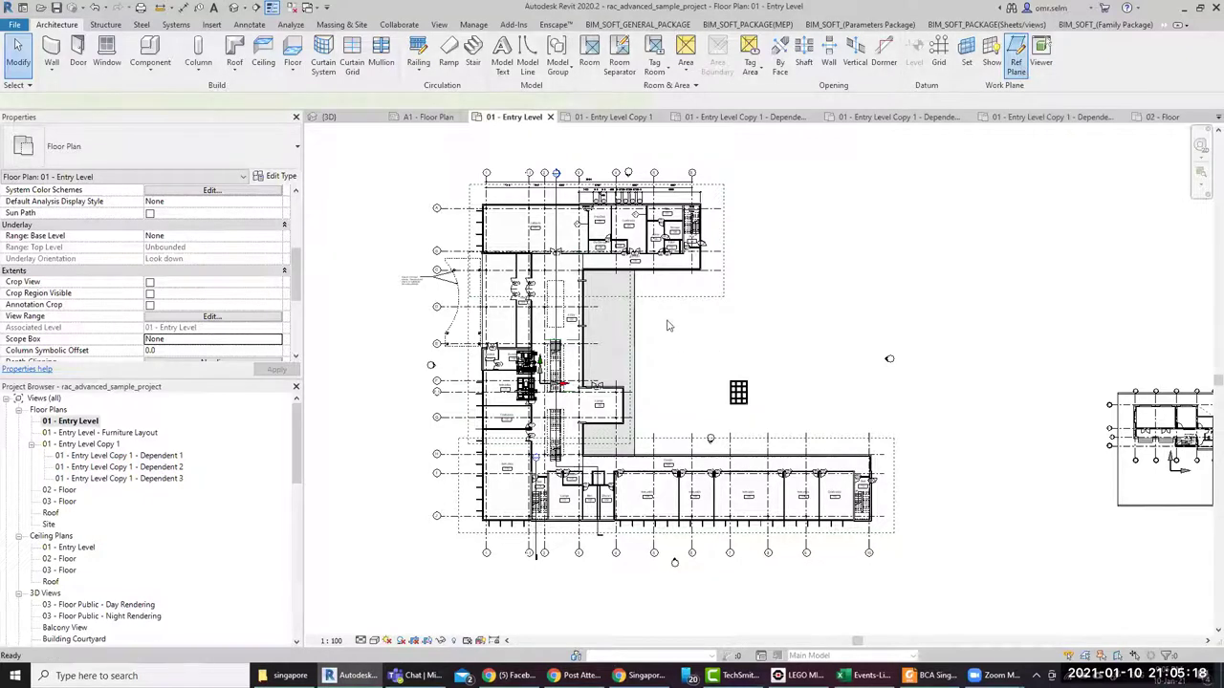
scroll(668, 326, up, 2)
scroll(664, 287, up, 2)
scroll(658, 260, up, 2)
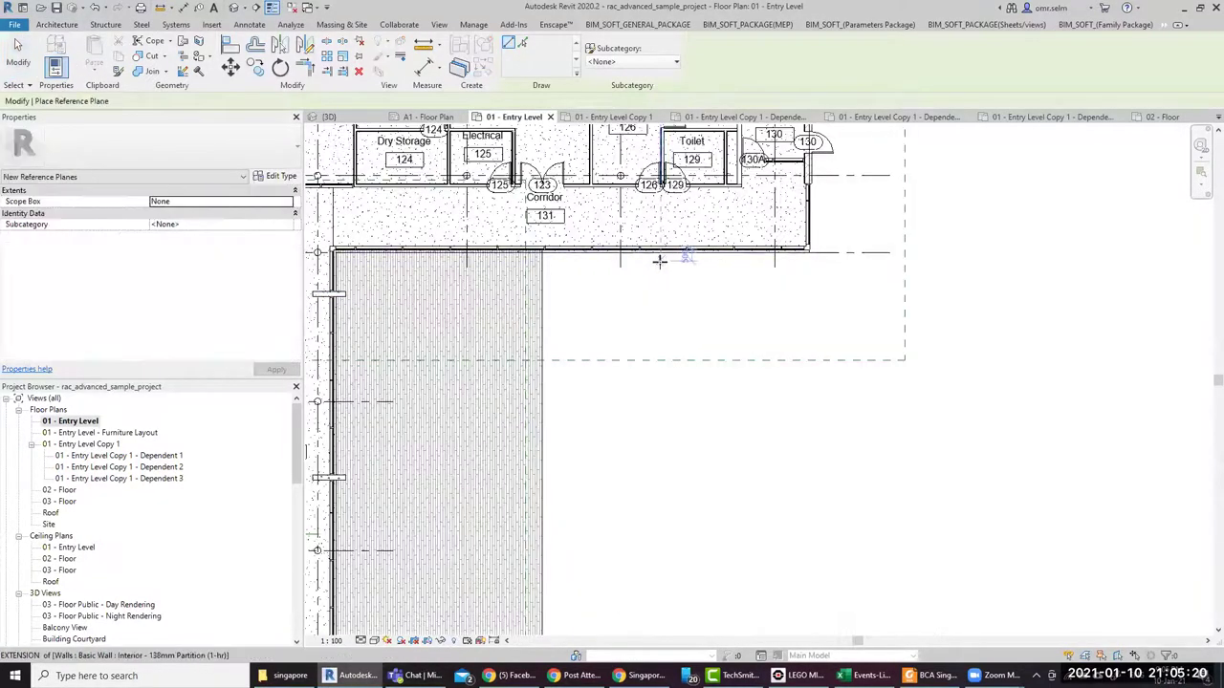
click(659, 260)
click(659, 533)
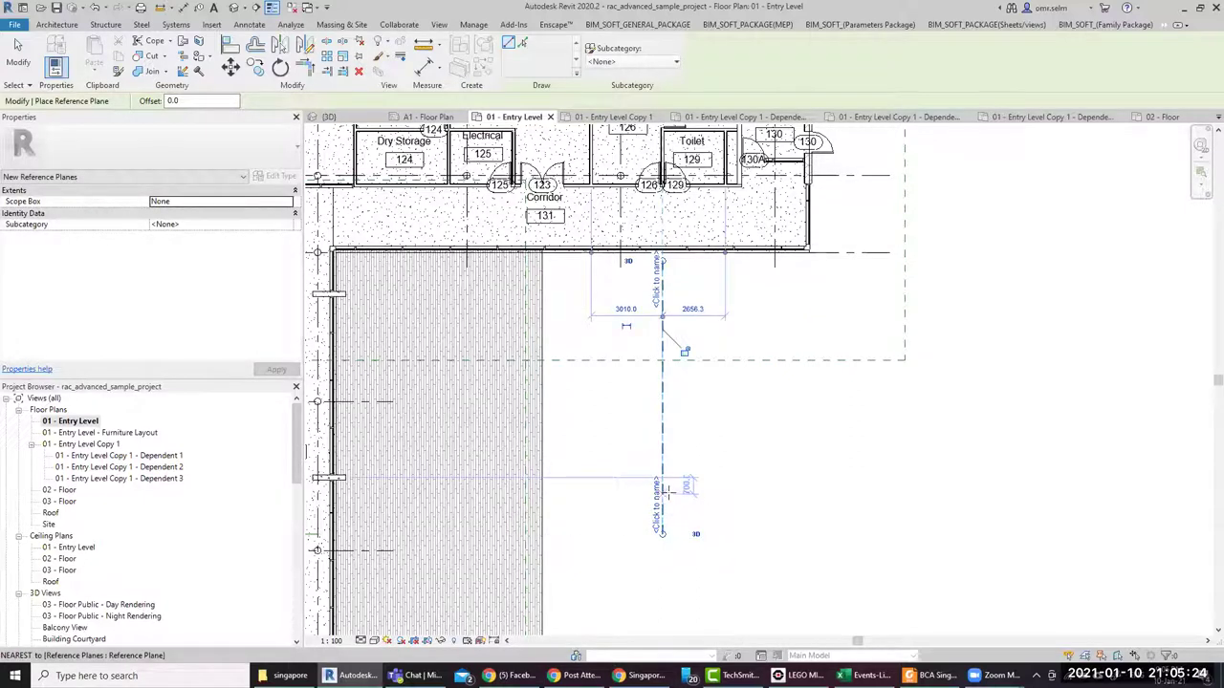
key(Escape)
key(Escape)
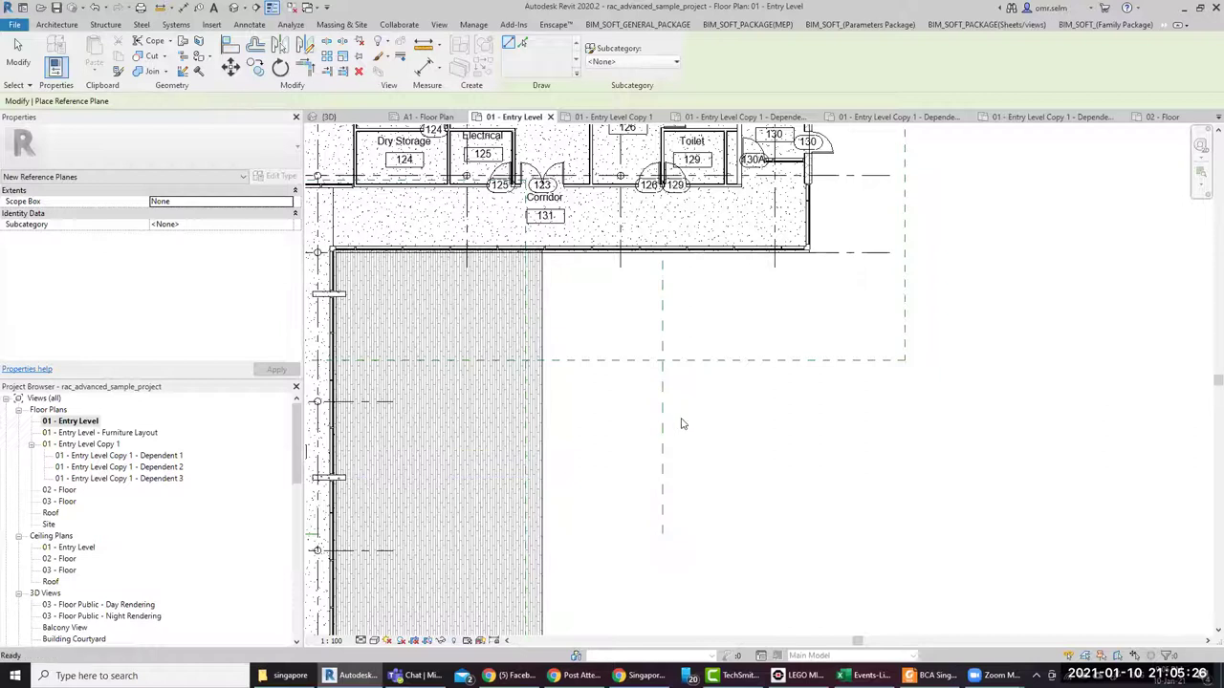
key(Escape)
Extend the reference plane's lower end southward and name it 1
click(663, 421)
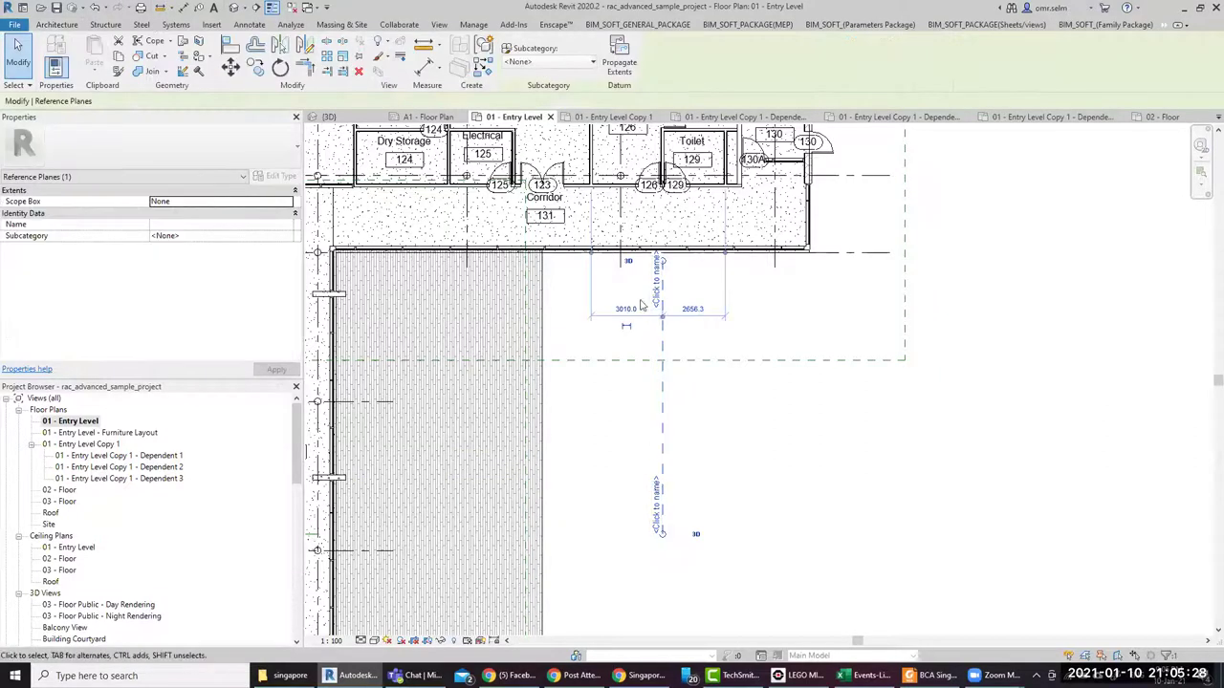
scroll(642, 304, down, 5)
scroll(664, 418, up, 3)
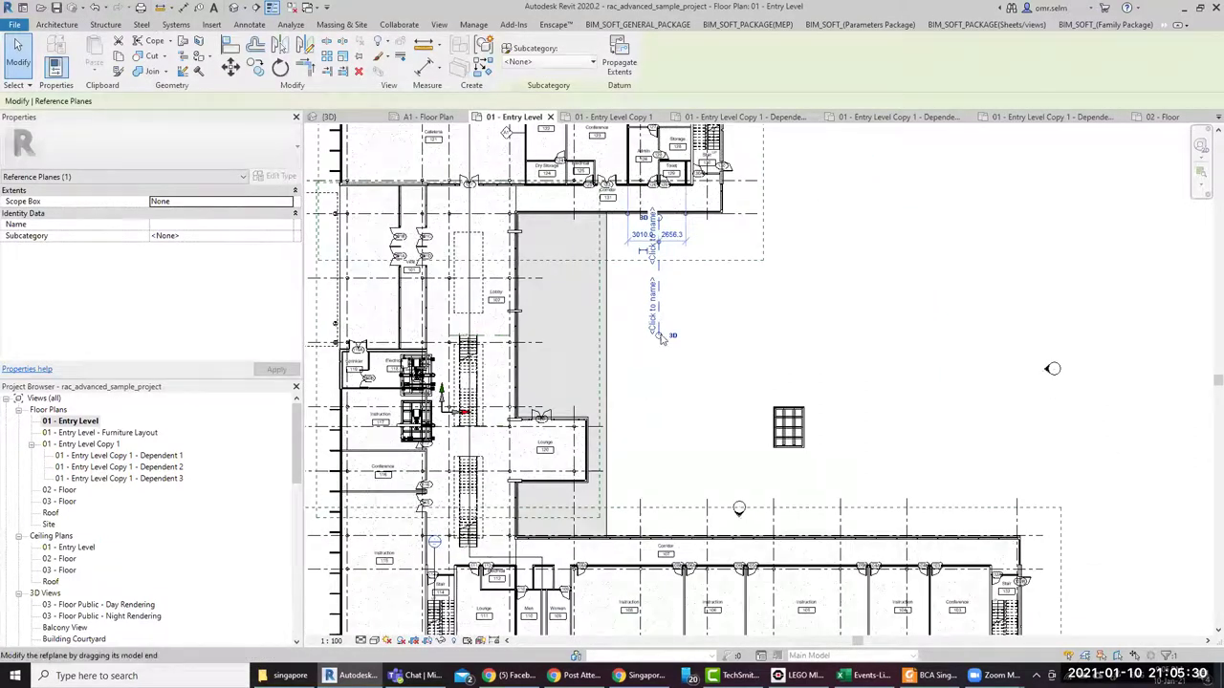
drag(663, 340, 658, 489)
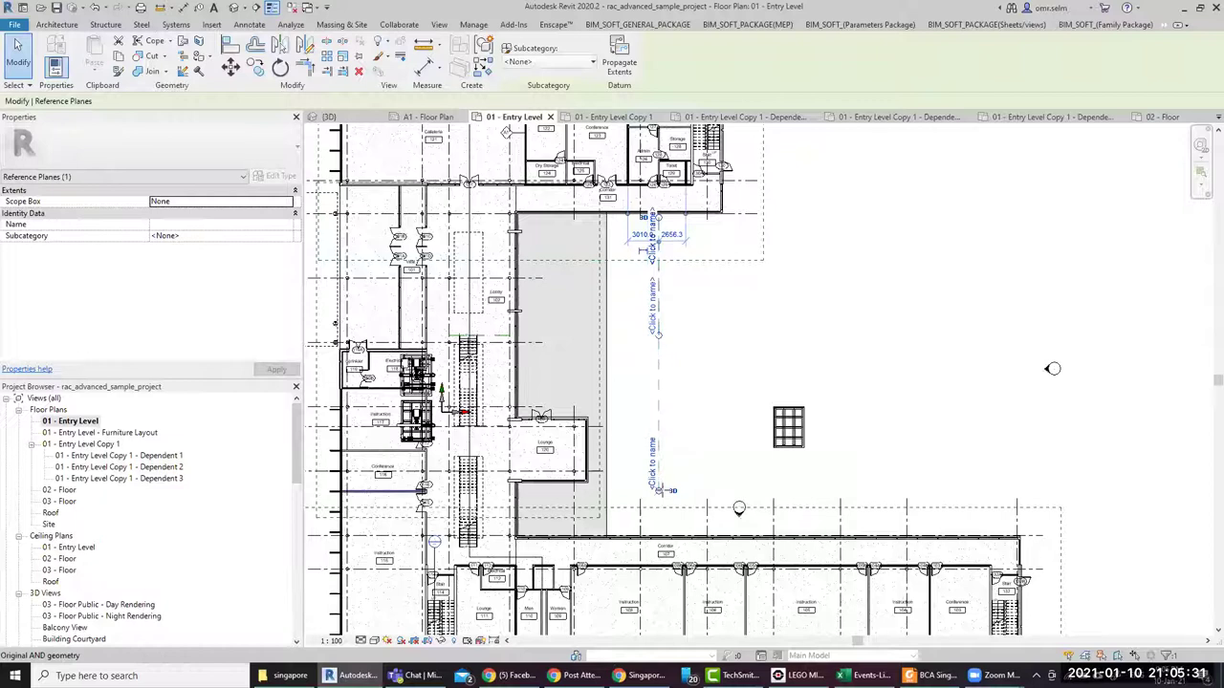
click(650, 442)
text(1)
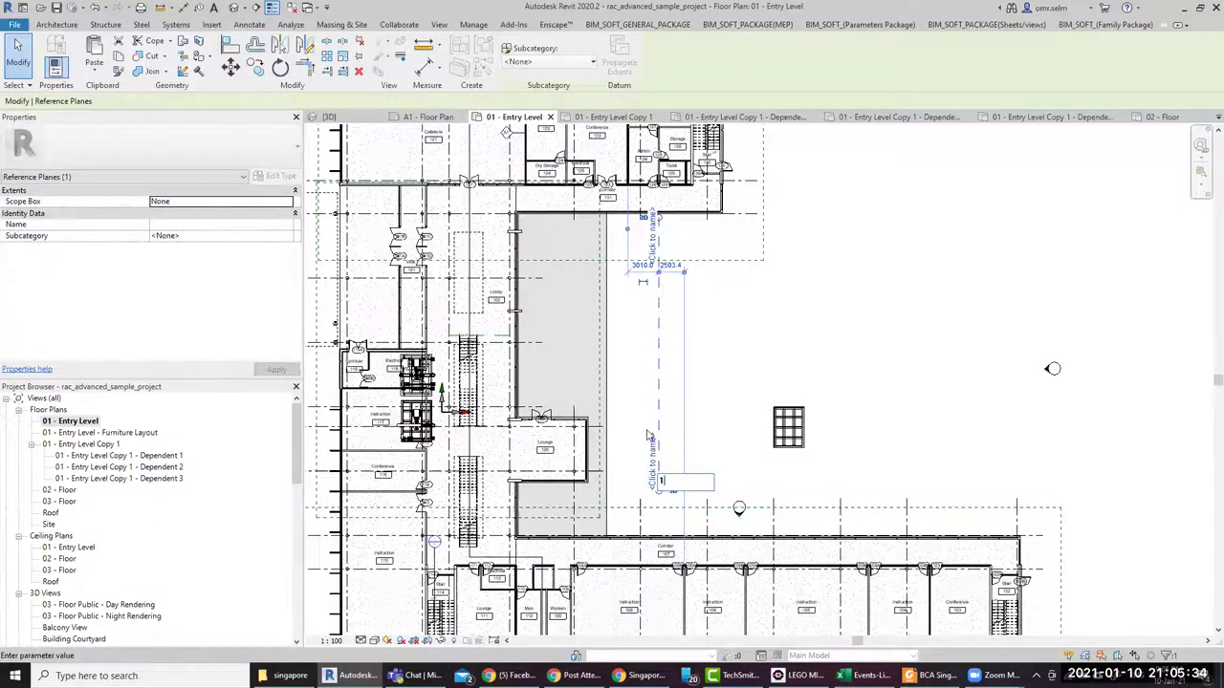
key(Return)
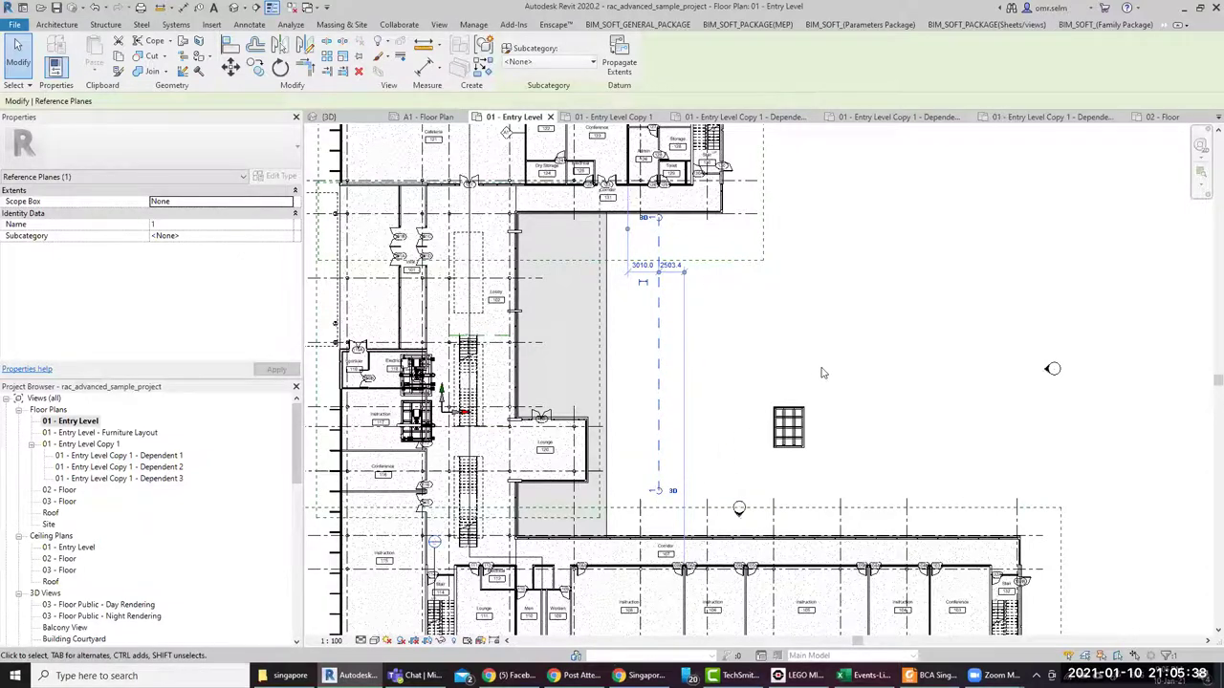
click(870, 359)
click(659, 346)
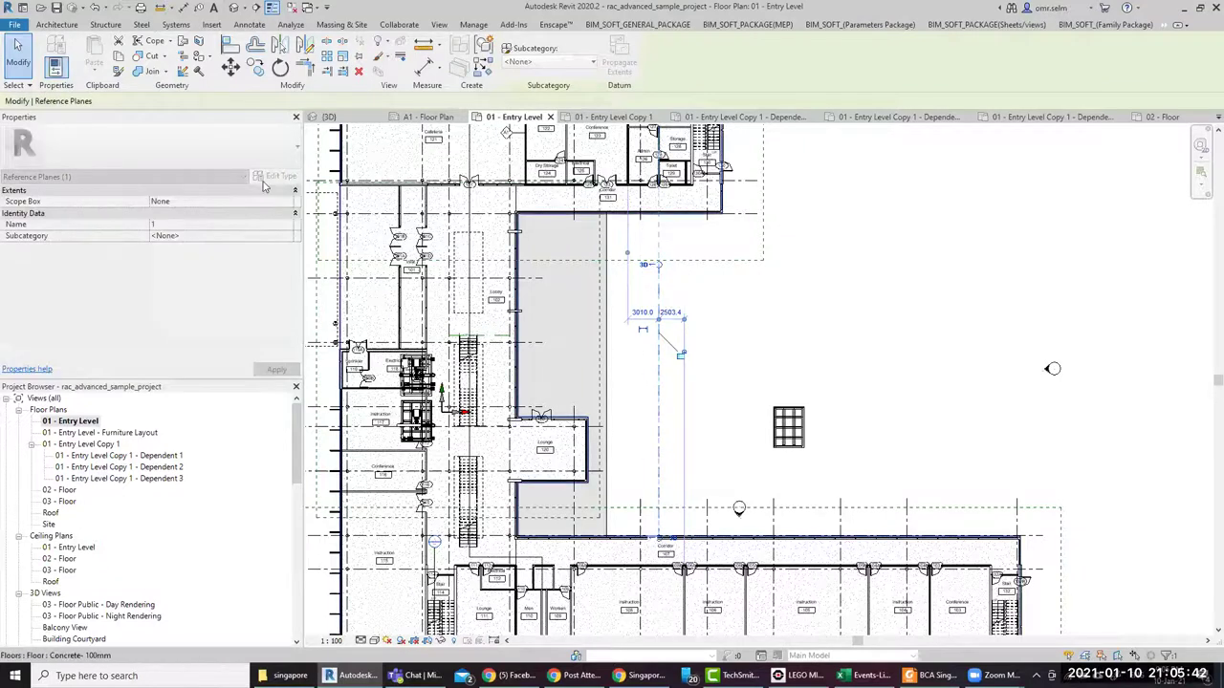
key(Escape)
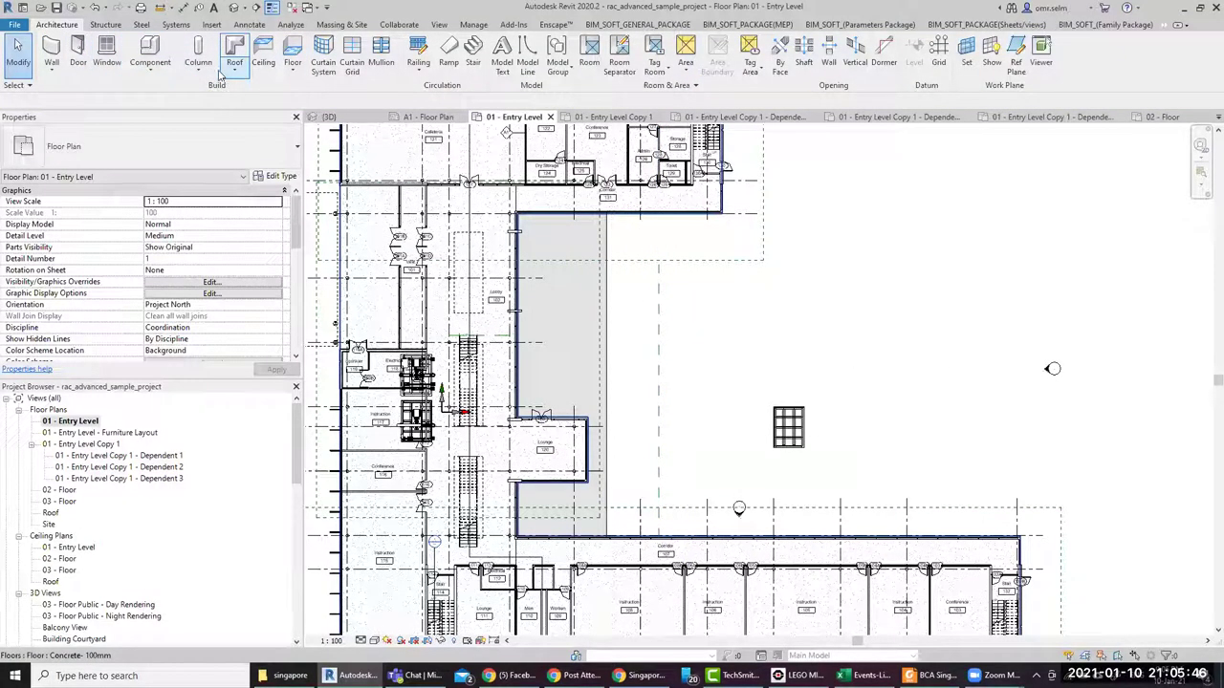
click(152, 69)
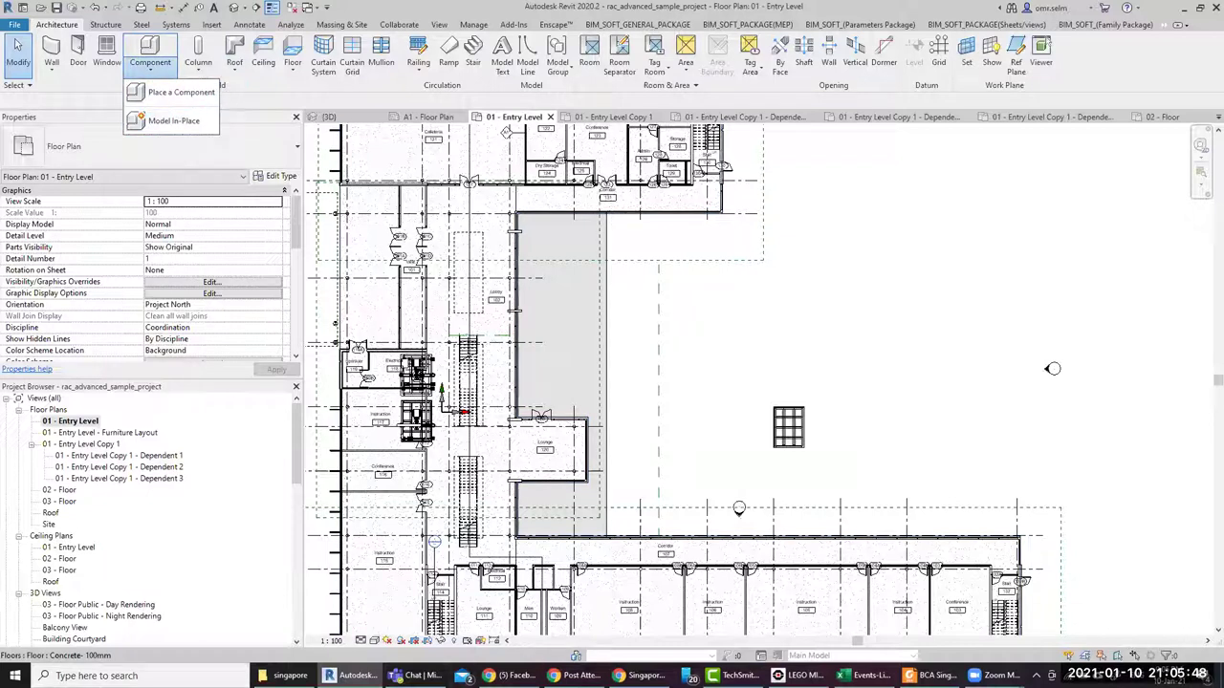
key(Escape)
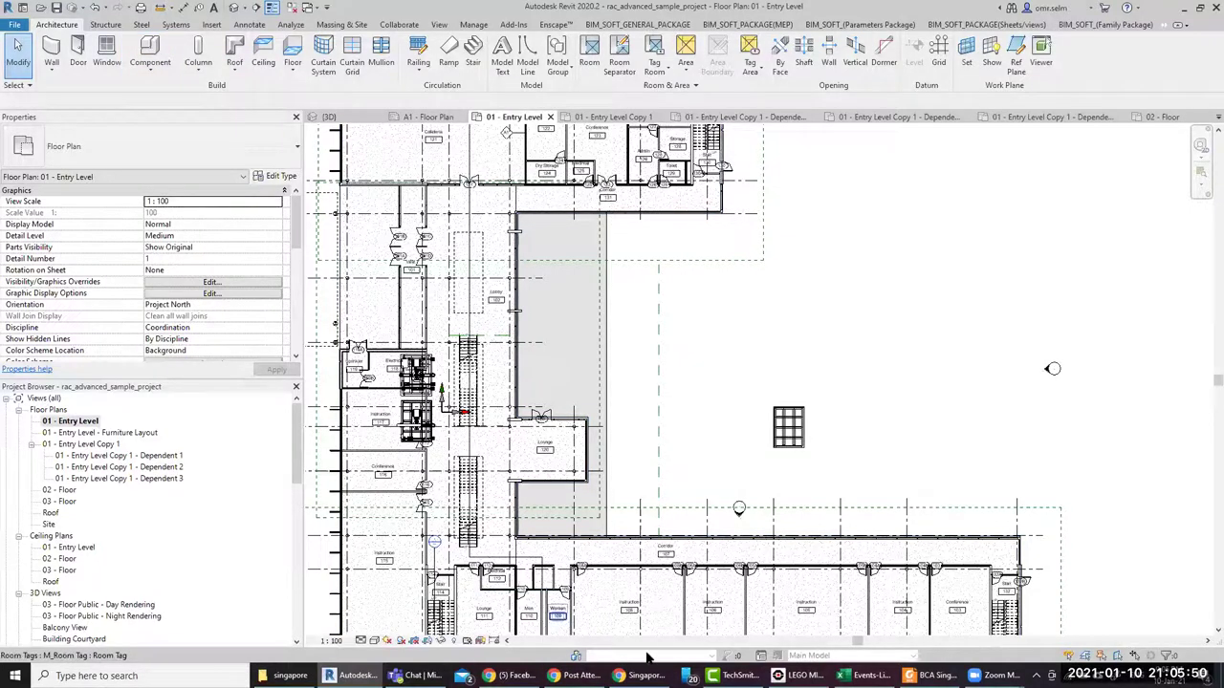
Start a Model In-Place component of the Ceilings category named Ceilings 1
click(150, 65)
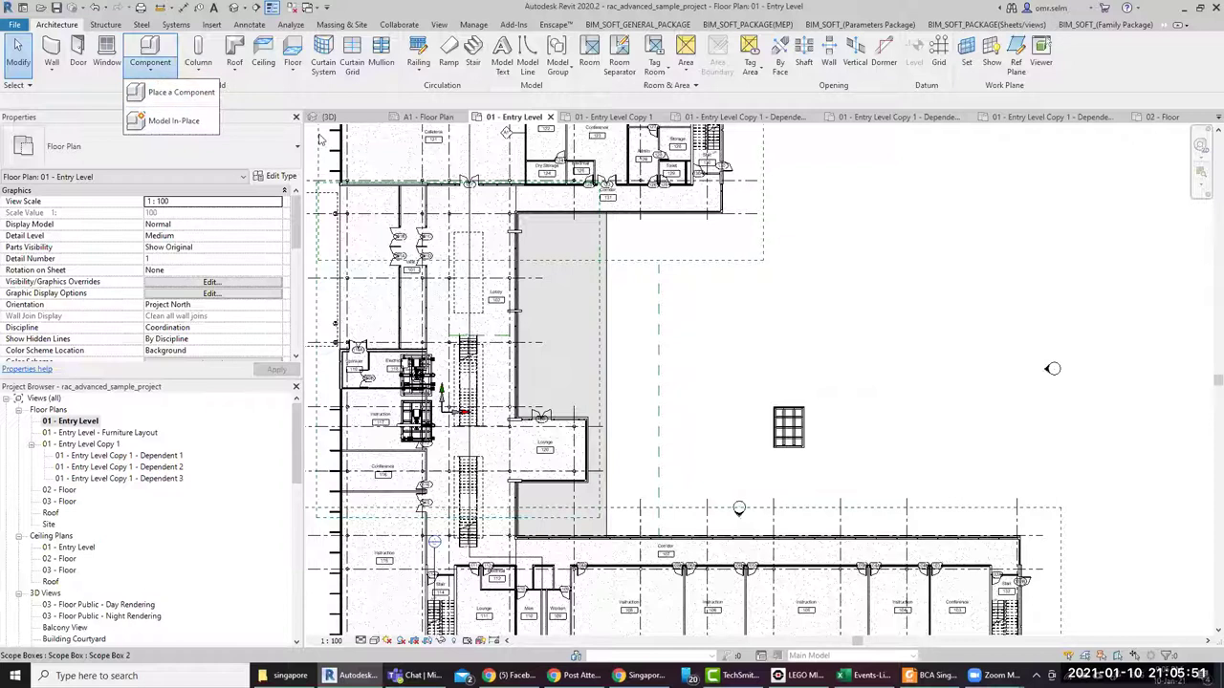
click(173, 120)
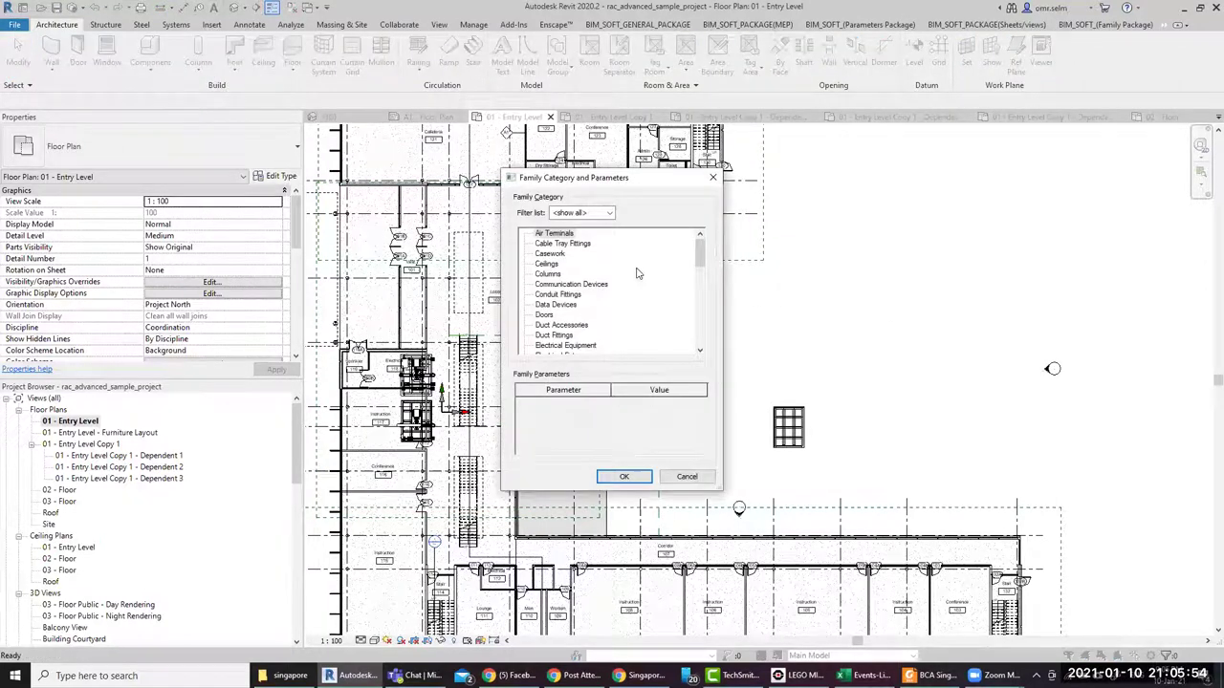
double_click(547, 265)
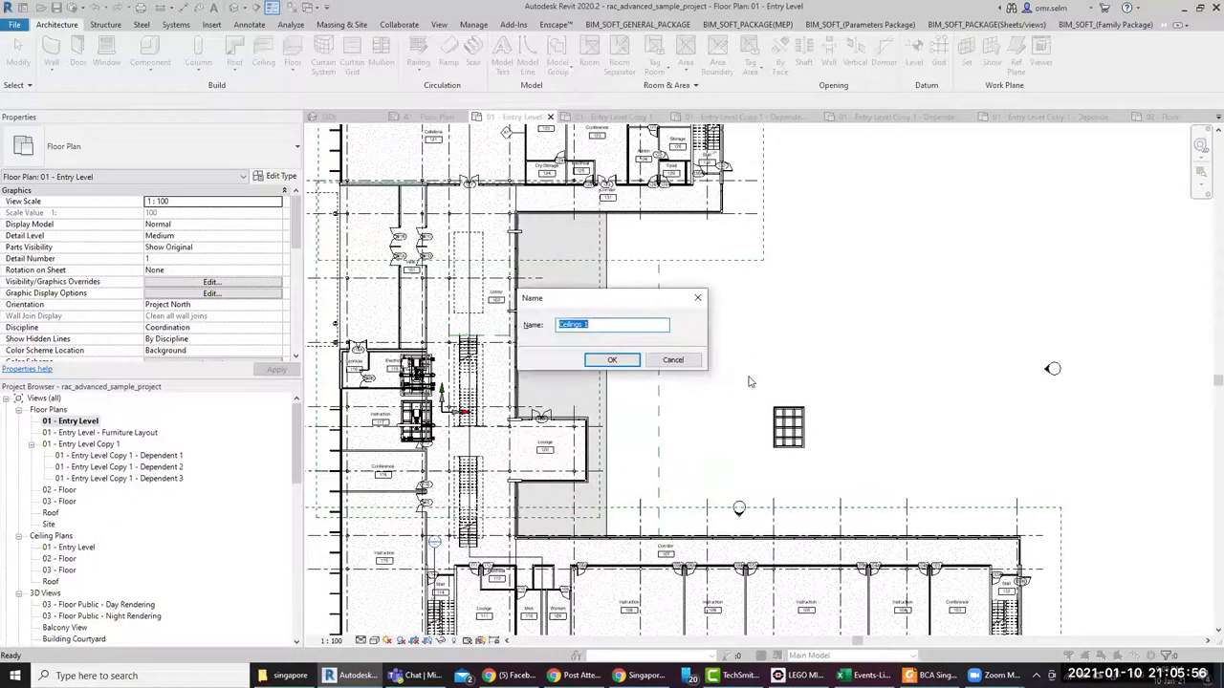
click(602, 360)
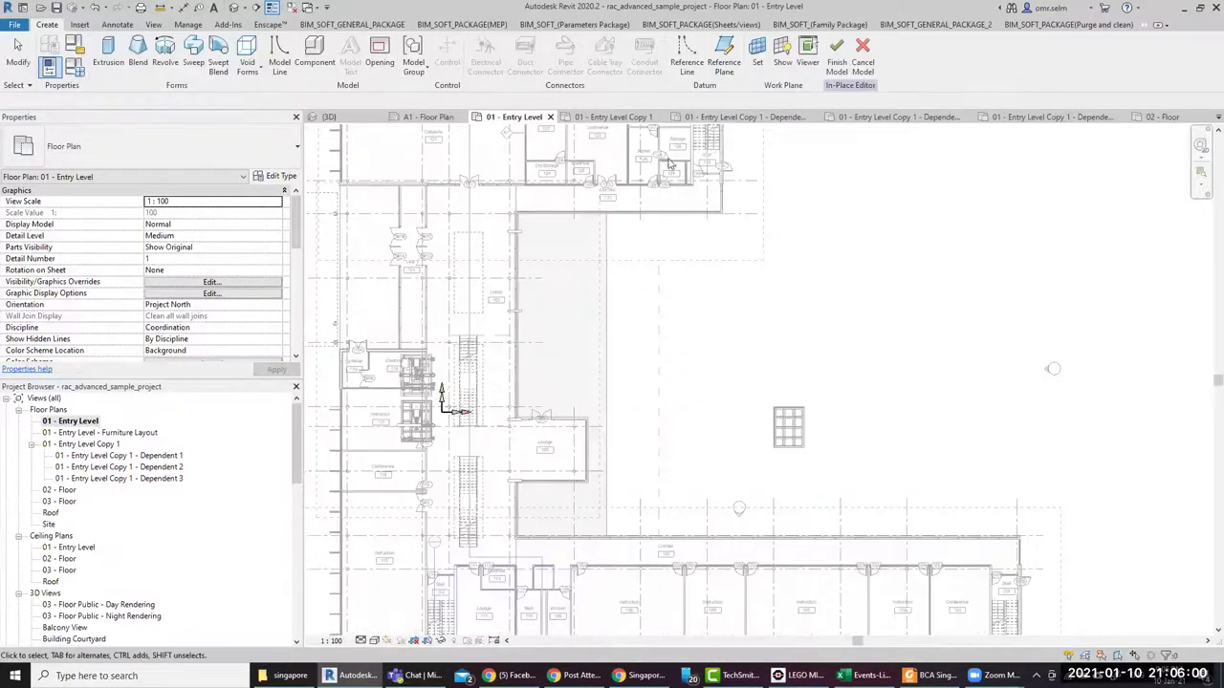
Set the work plane to Reference Plane : 1 and open the Detail 0 view
click(757, 50)
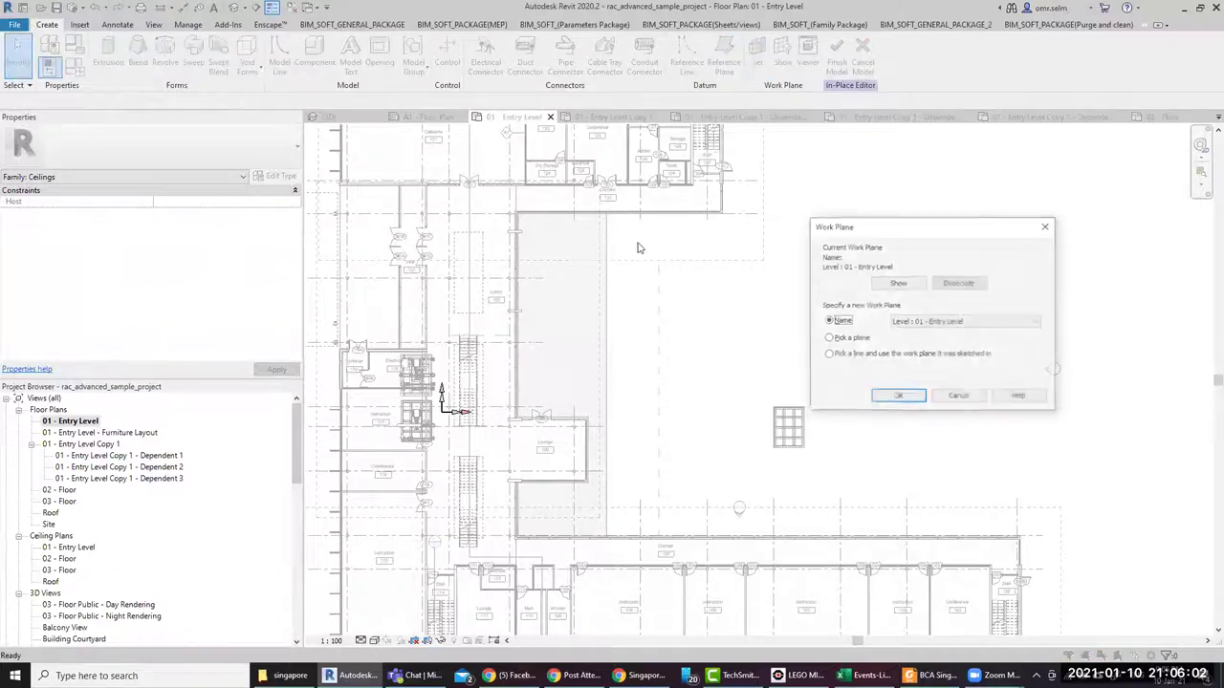
click(899, 325)
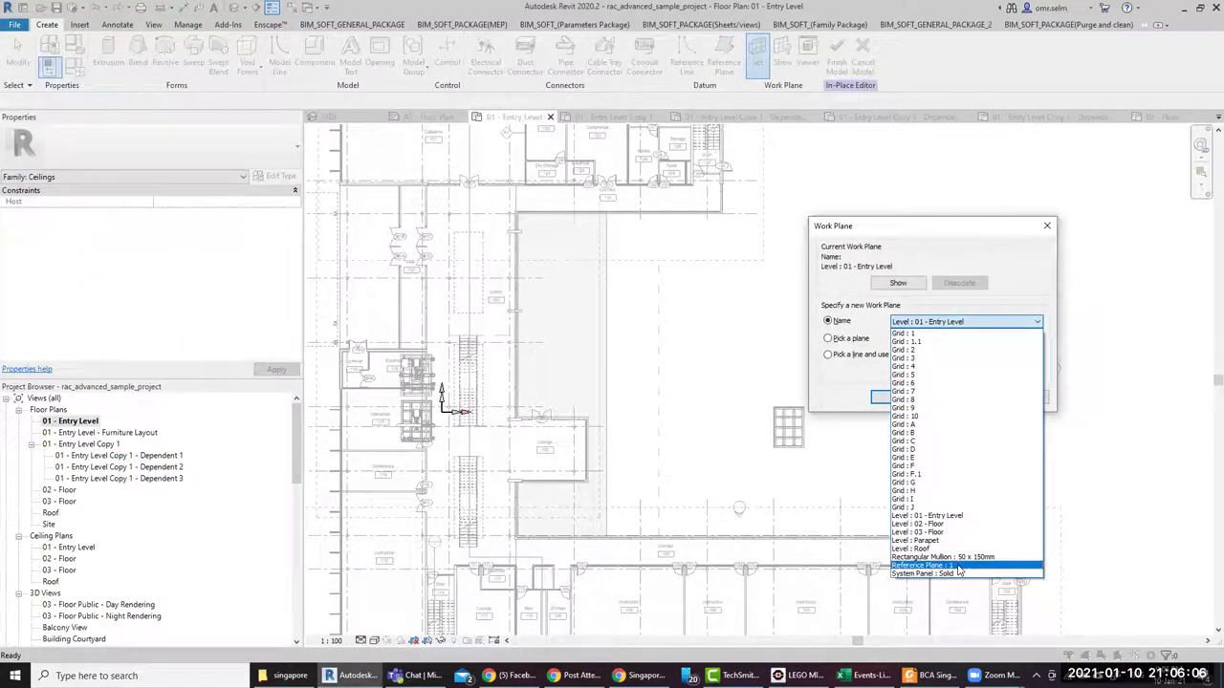
click(955, 566)
click(897, 399)
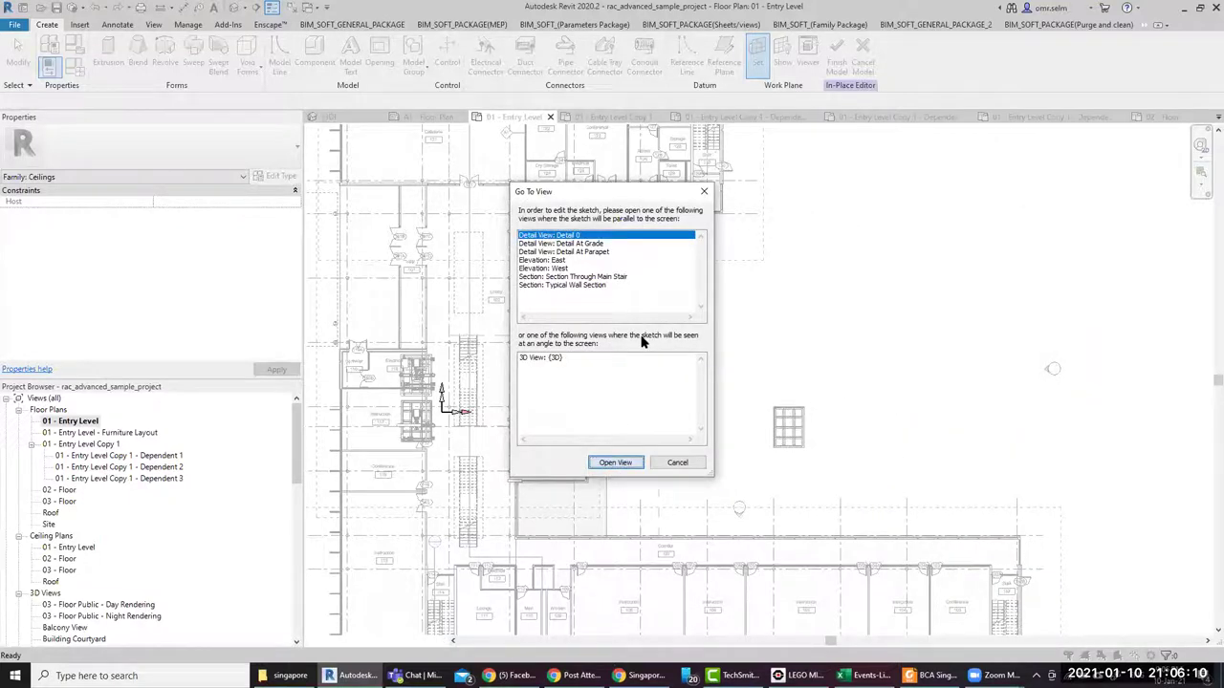
click(615, 463)
Cancel the in-place Ceilings model without keeping it, then close the Detail 0 view
scroll(885, 294, up, 2)
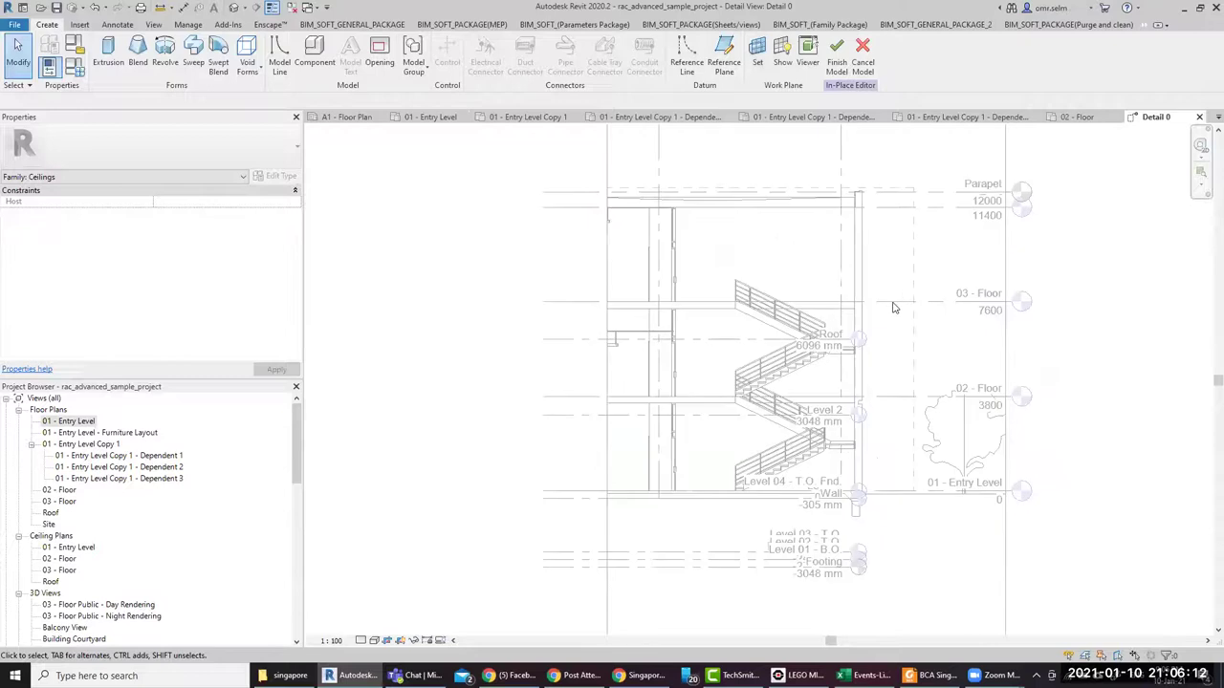
scroll(802, 392, up, 2)
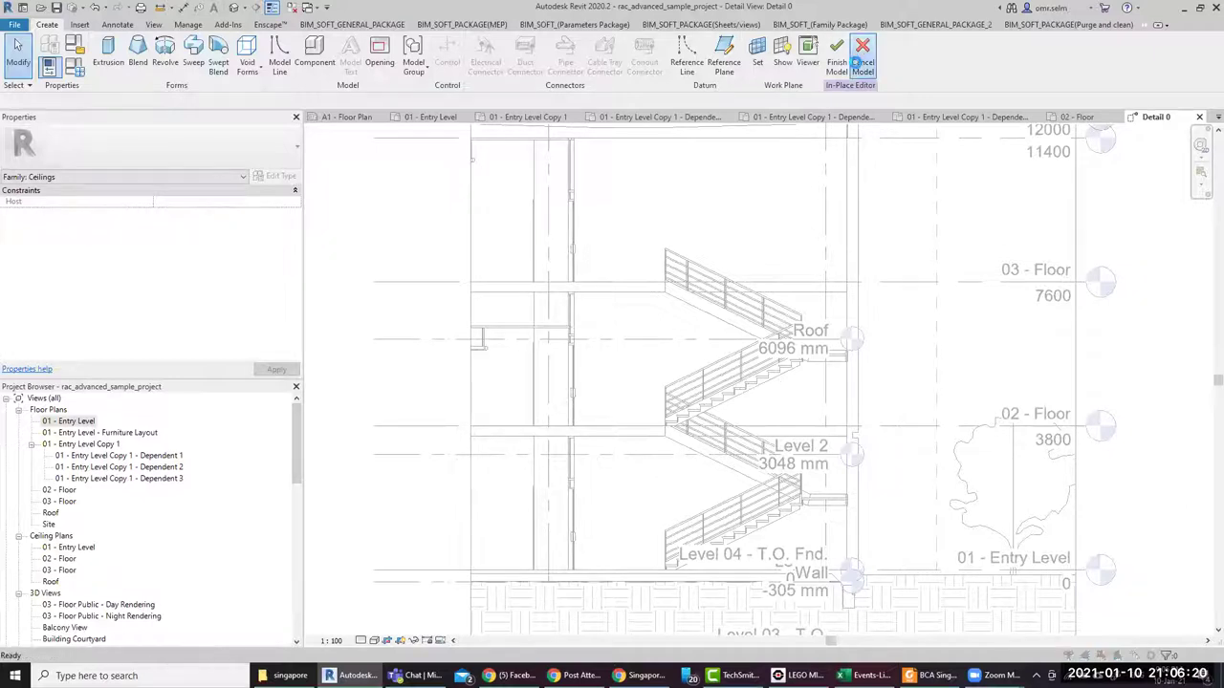
click(860, 58)
click(642, 352)
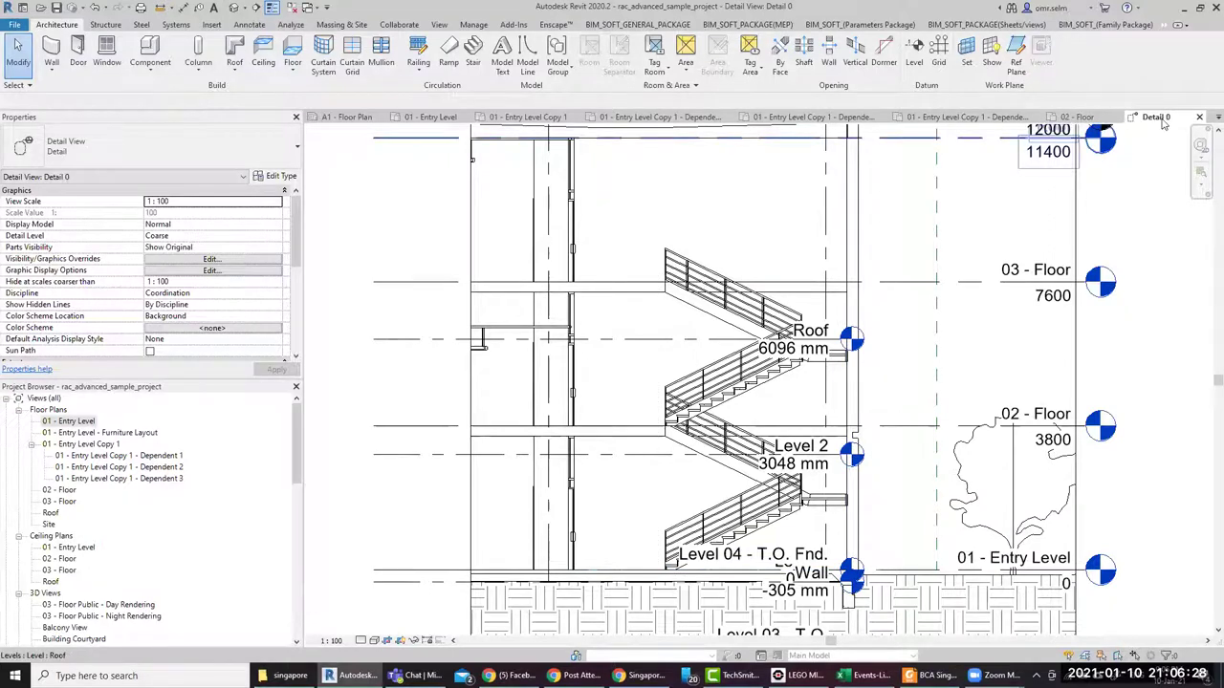
click(1199, 116)
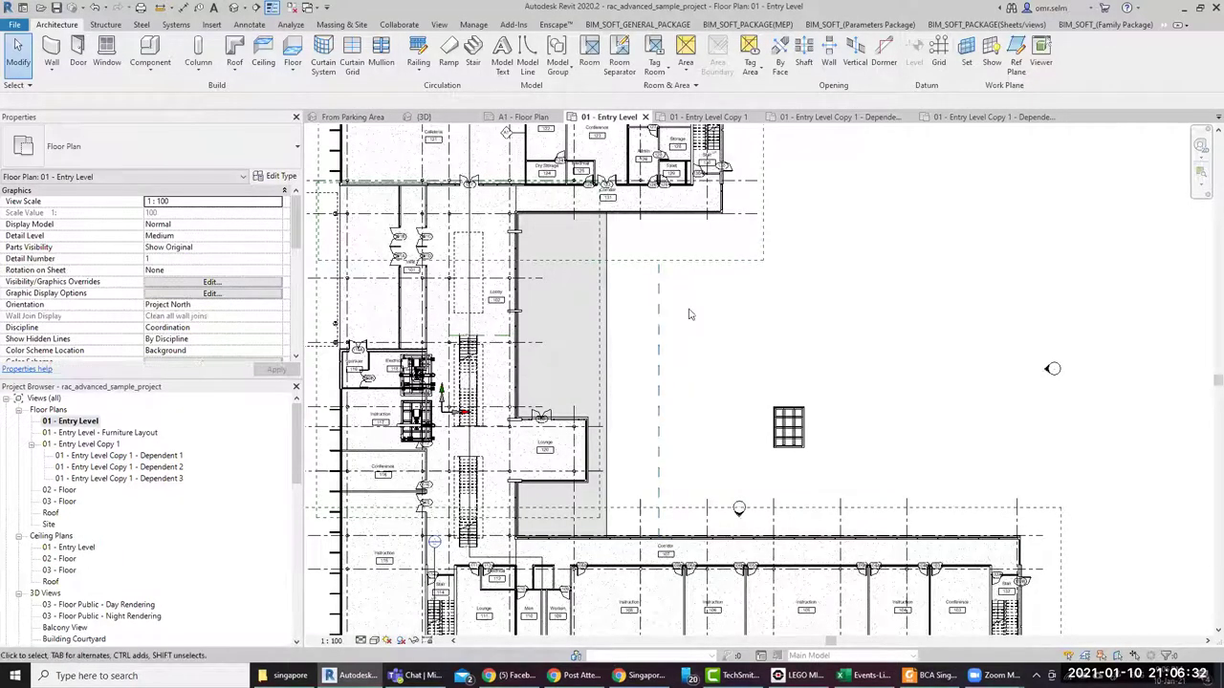
Turn off Reference Lines and Reference Planes in the 01 - Entry Level plan's Visibility/Graphics
key(v)
key(g)
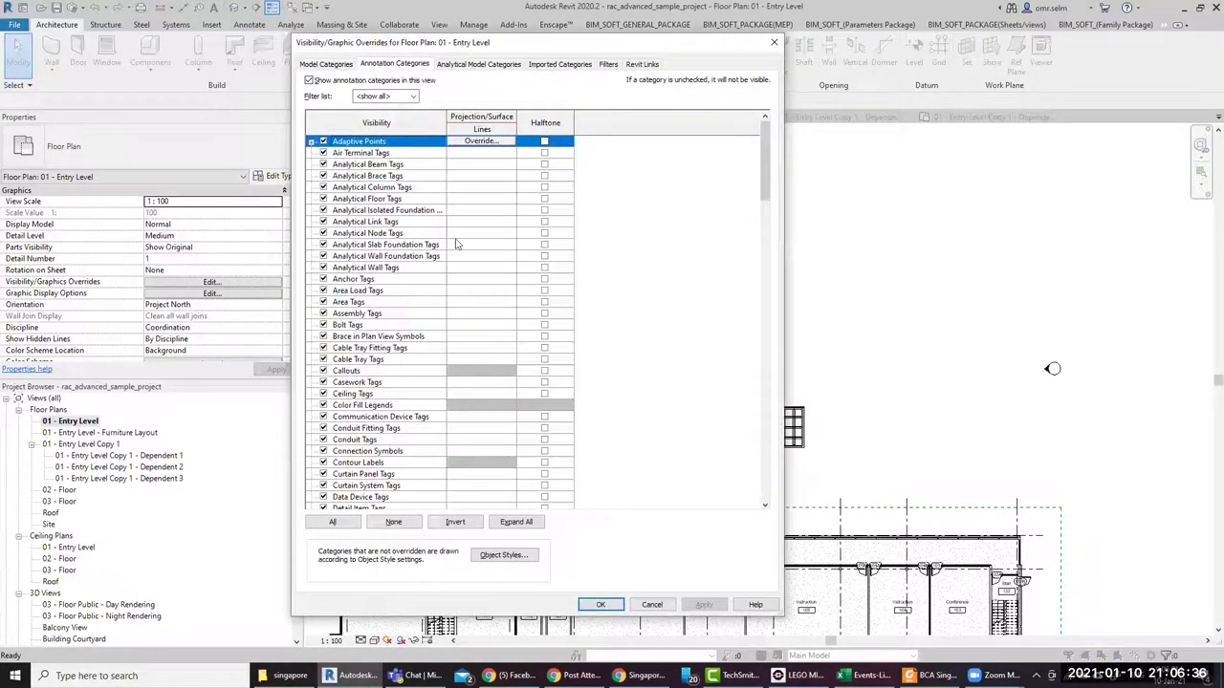
key(r)
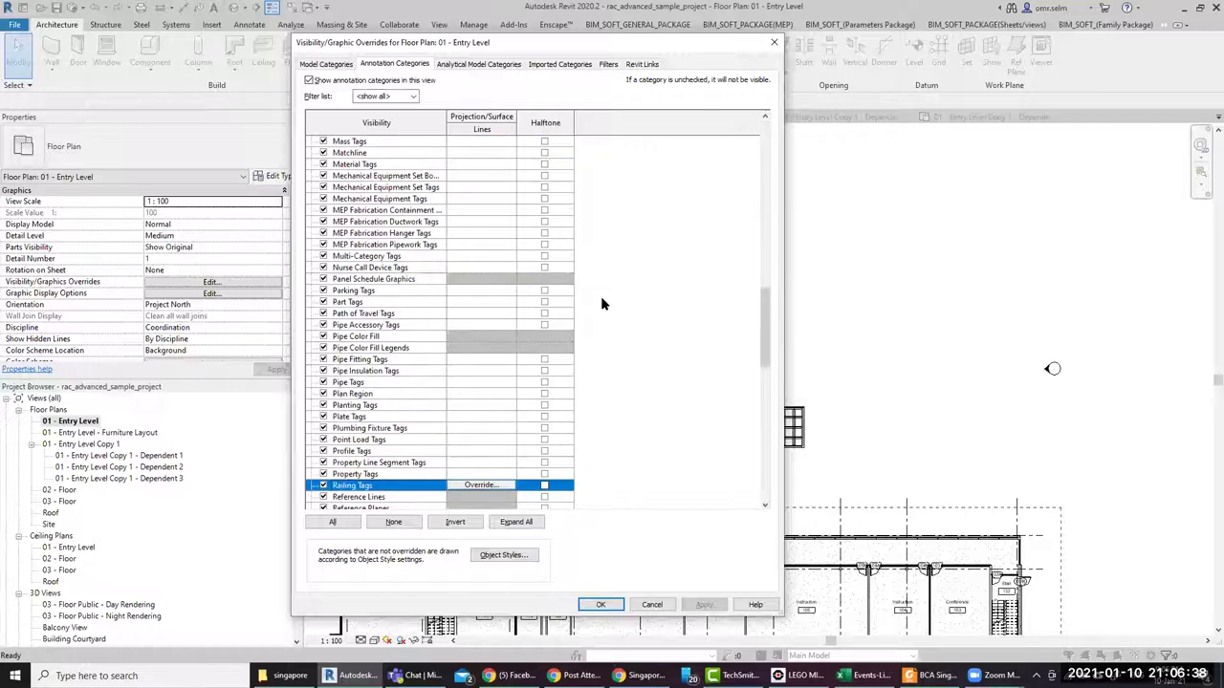
scroll(535, 391, down, 1)
click(323, 473)
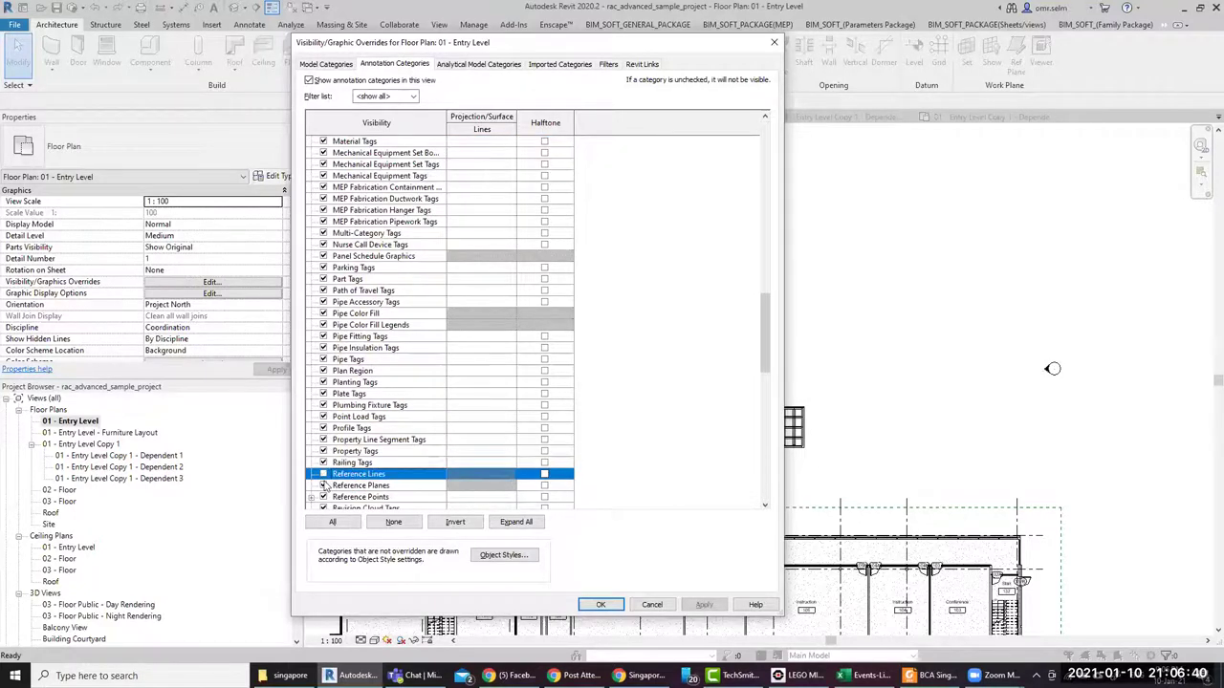
click(323, 485)
click(600, 605)
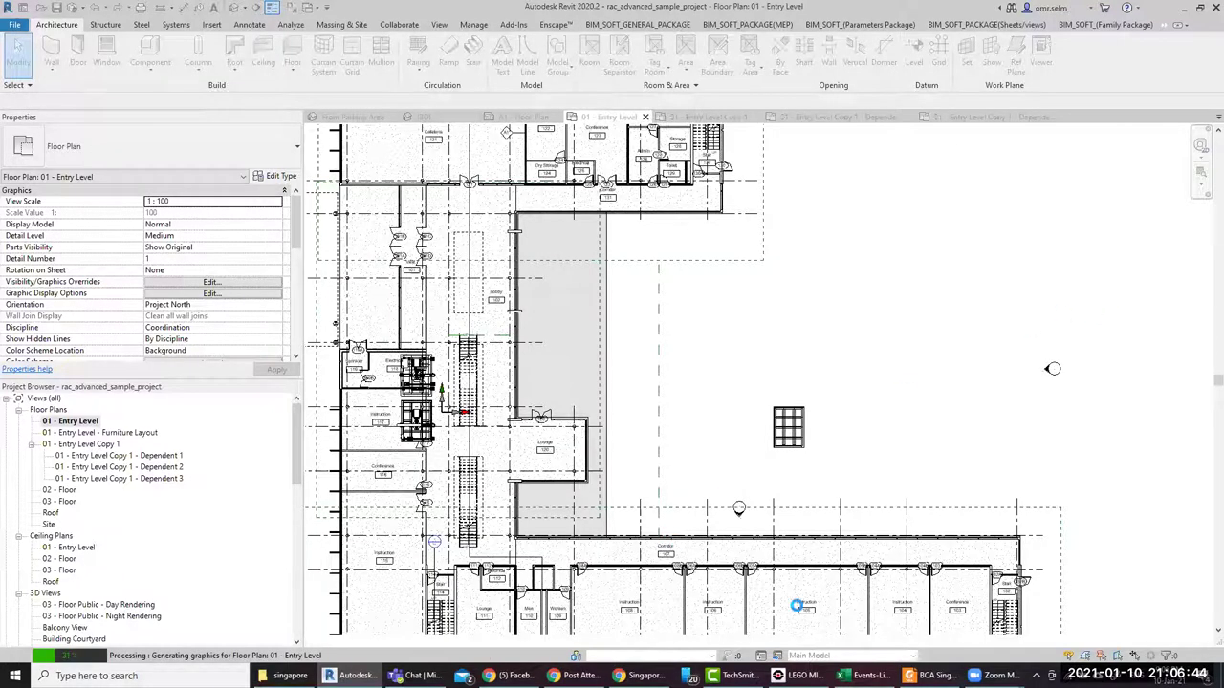
Switch to the Singapore BIM Guide PDF and read to section 3.6 on page 30
click(932, 675)
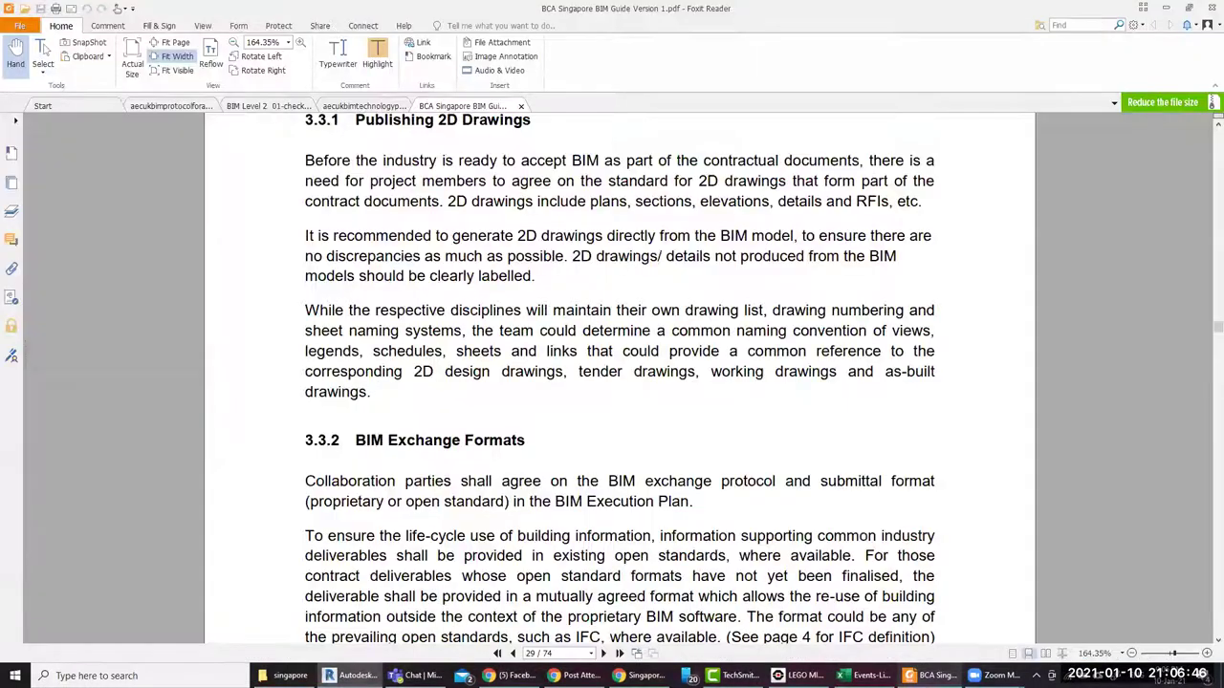
scroll(677, 363, down, 5)
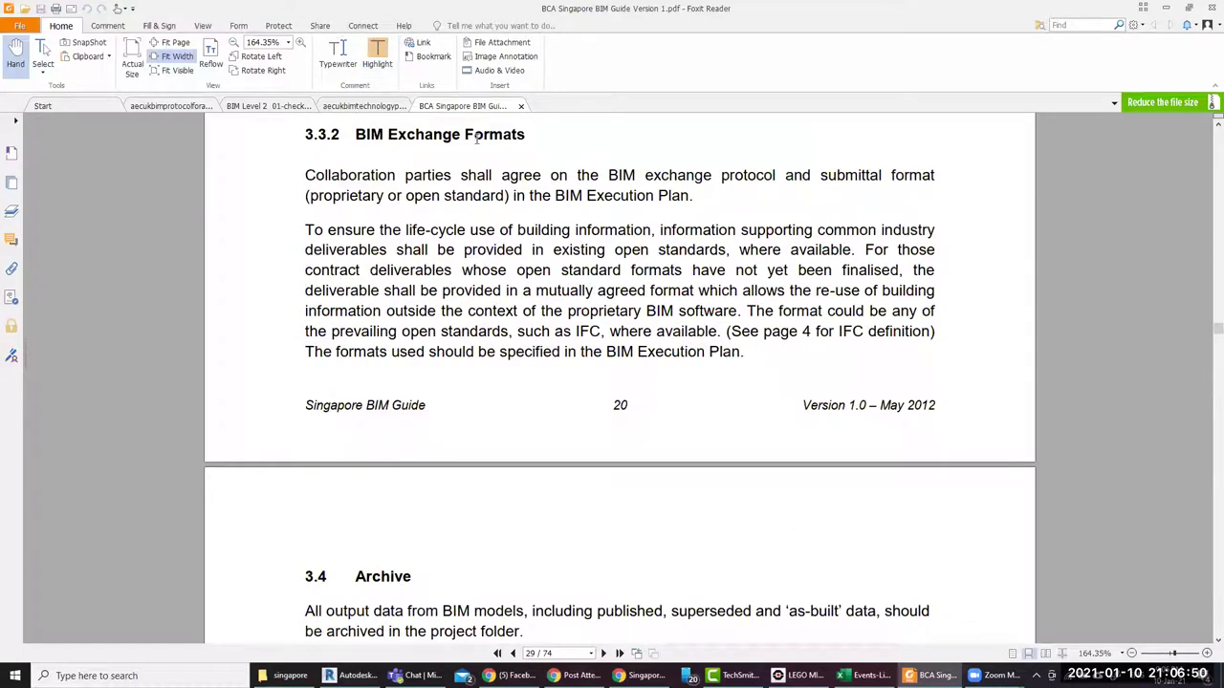
scroll(541, 306, down, 2)
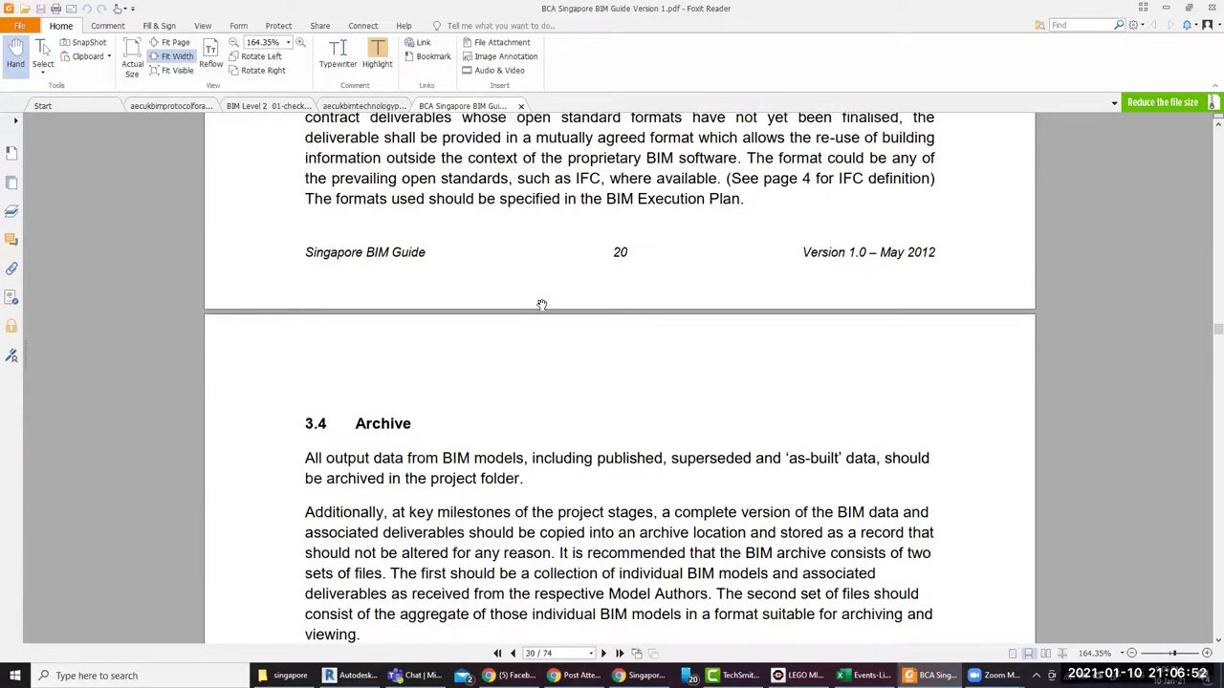
scroll(541, 305, down, 1)
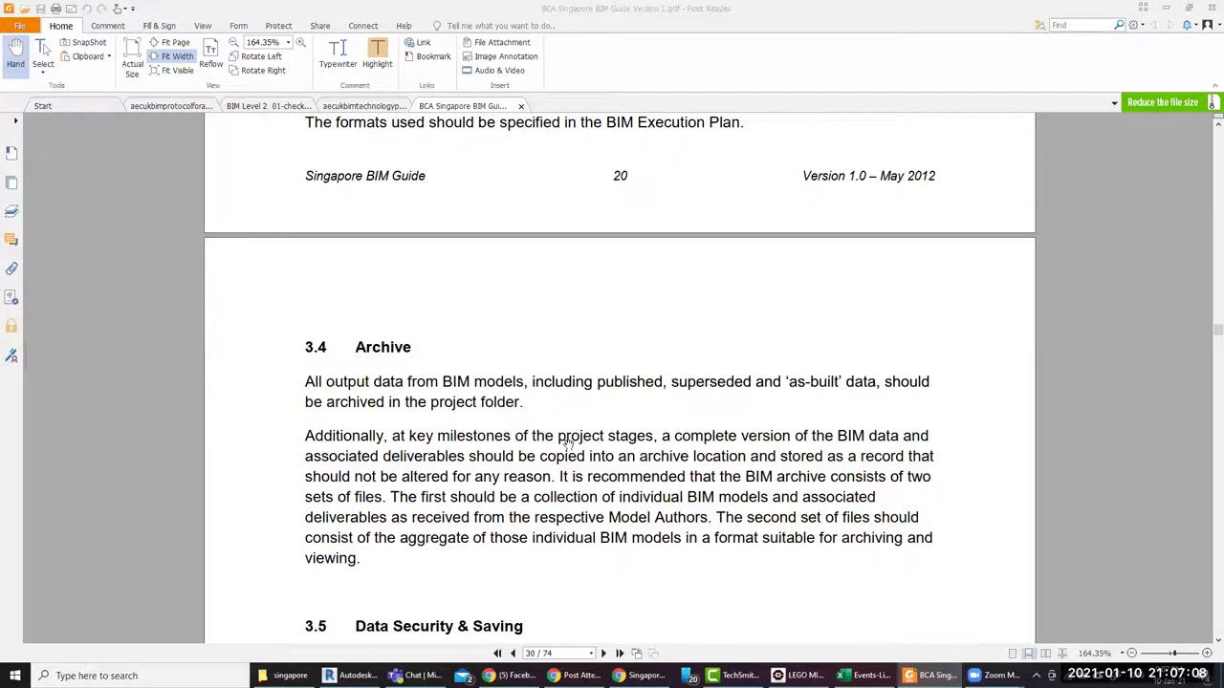
scroll(489, 438, down, 3)
scroll(486, 435, down, 3)
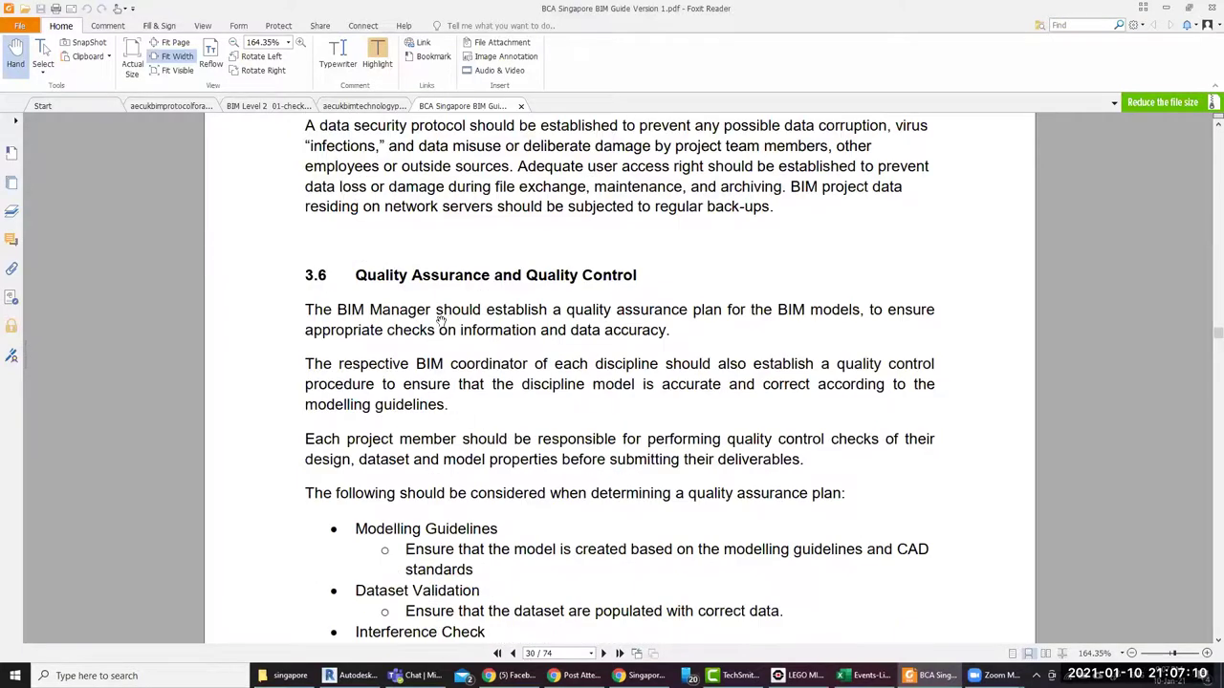
scroll(483, 306, down, 2)
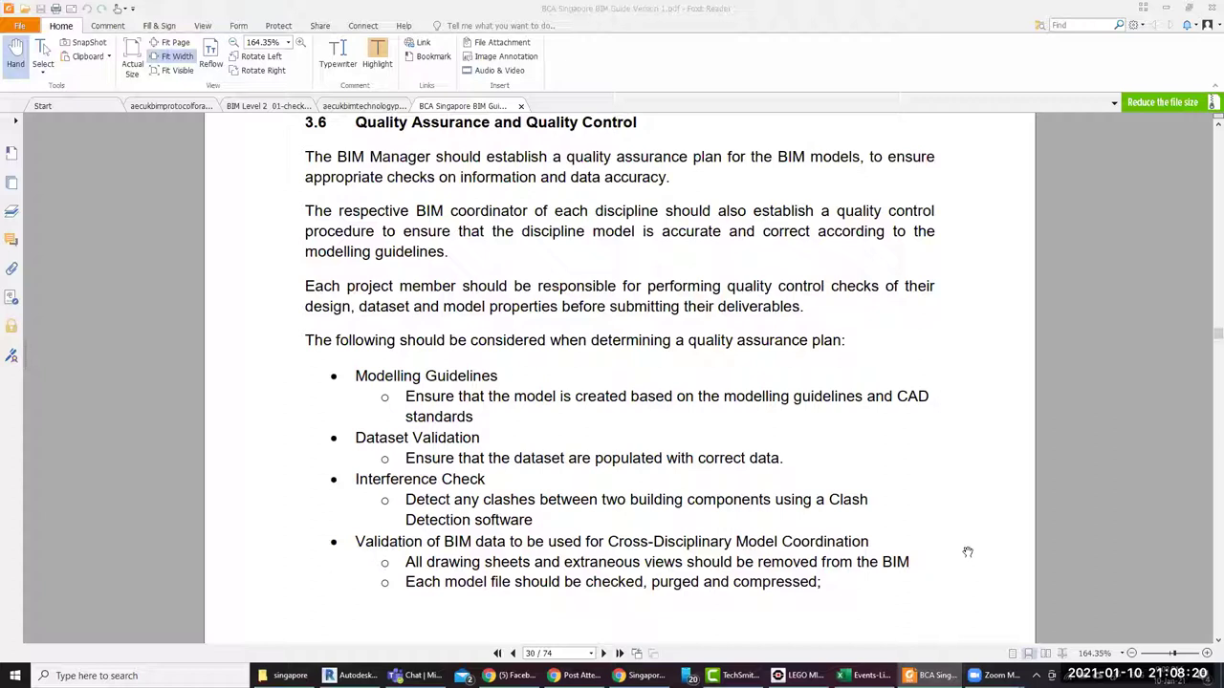
Scroll the BIM Guide from page 30 toward the page 31 workflow diagram
click(776, 413)
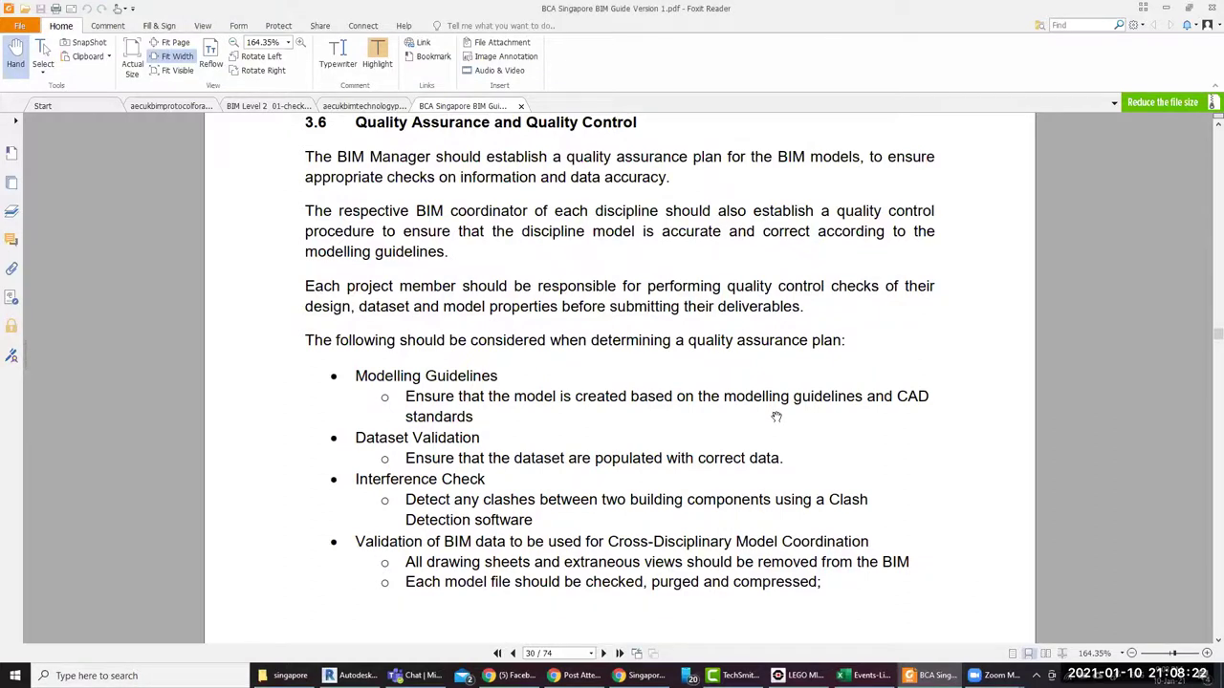
scroll(777, 418, down, 10)
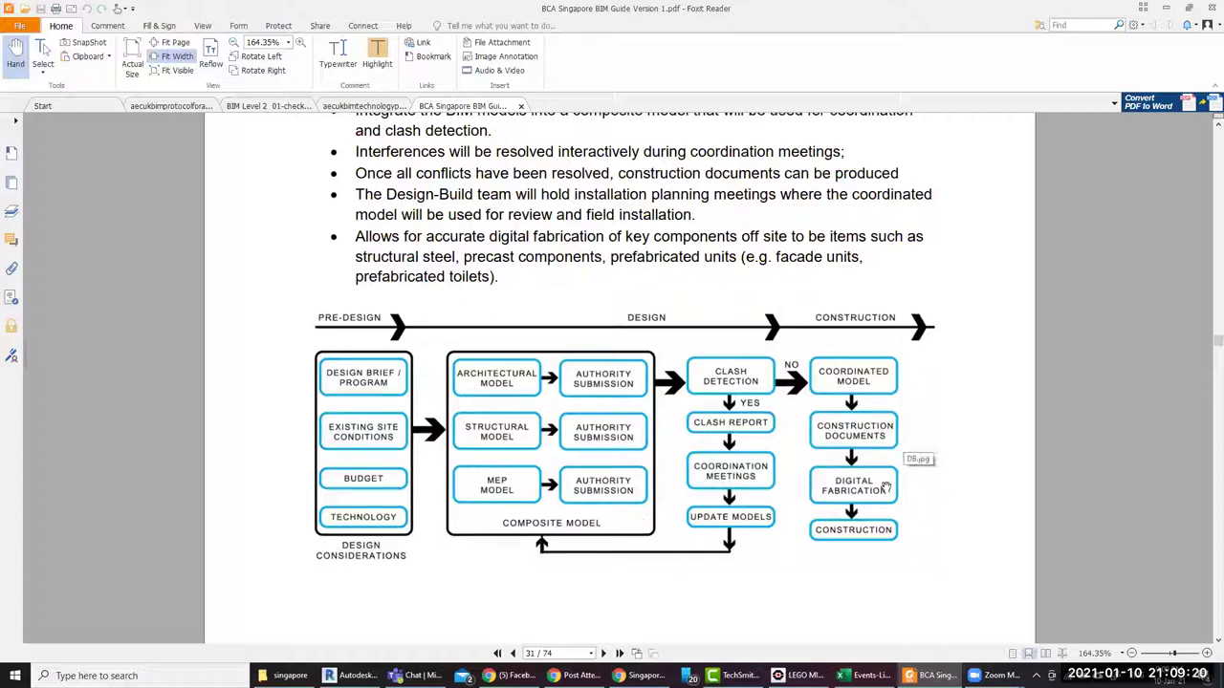
Read through the section 3.8 Design-Bid-Build diagram down to 3.9 Two New BIM Roles on page 33
scroll(869, 498, down, 3)
scroll(868, 498, down, 3)
scroll(869, 498, down, 5)
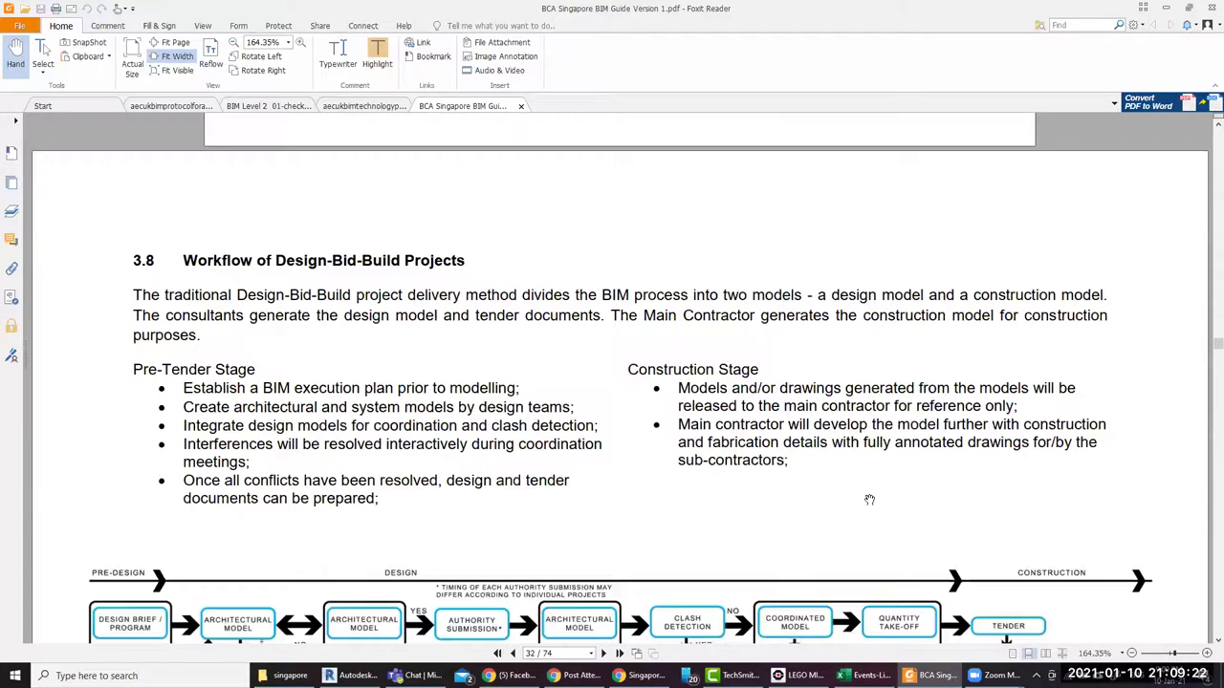
scroll(869, 502, down, 3)
scroll(869, 502, down, 2)
scroll(869, 502, up, 4)
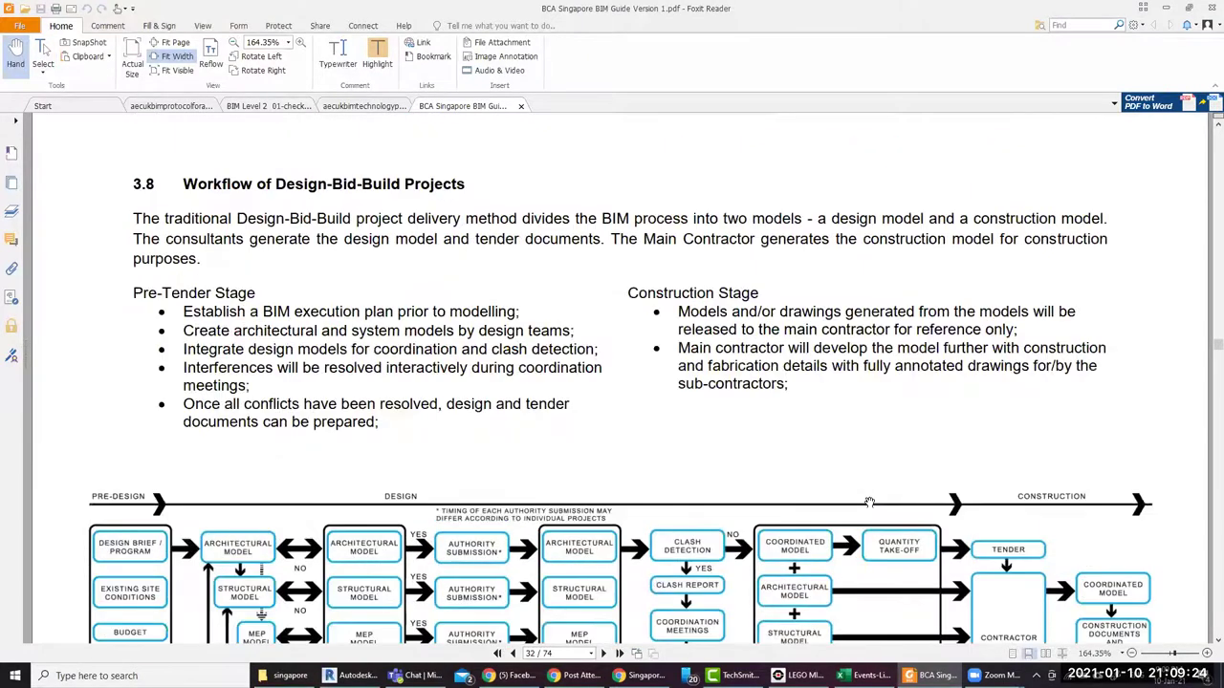
scroll(610, 432, down, 4)
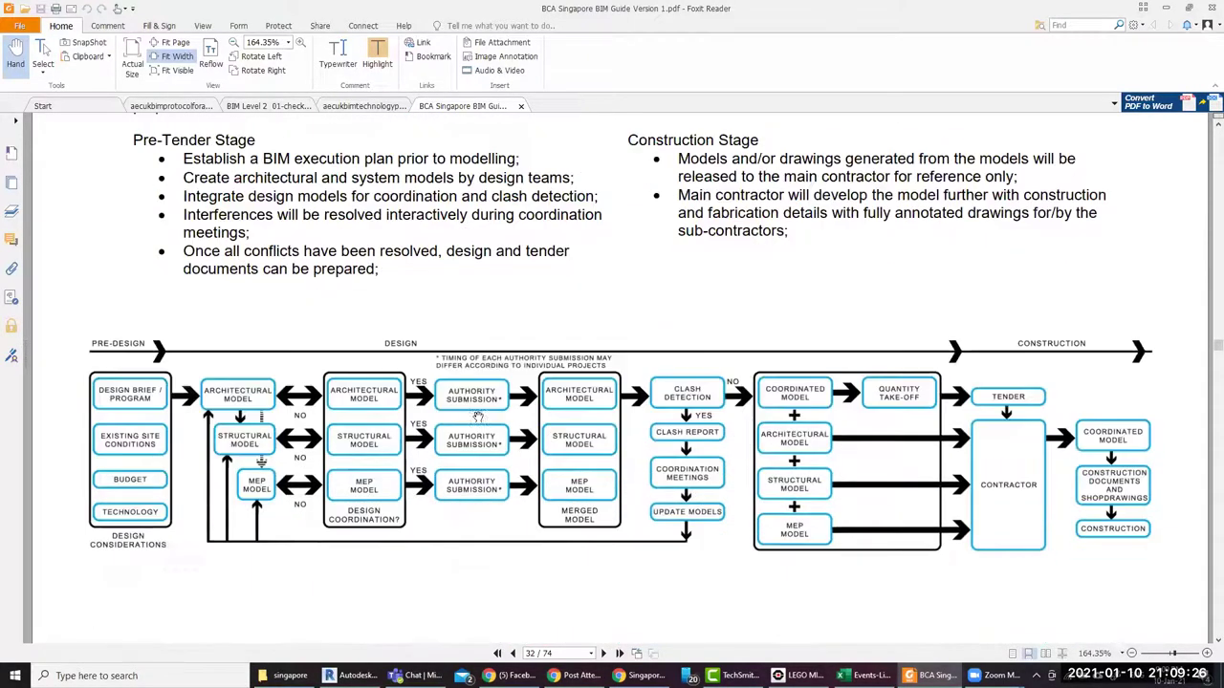
scroll(611, 432, down, 2)
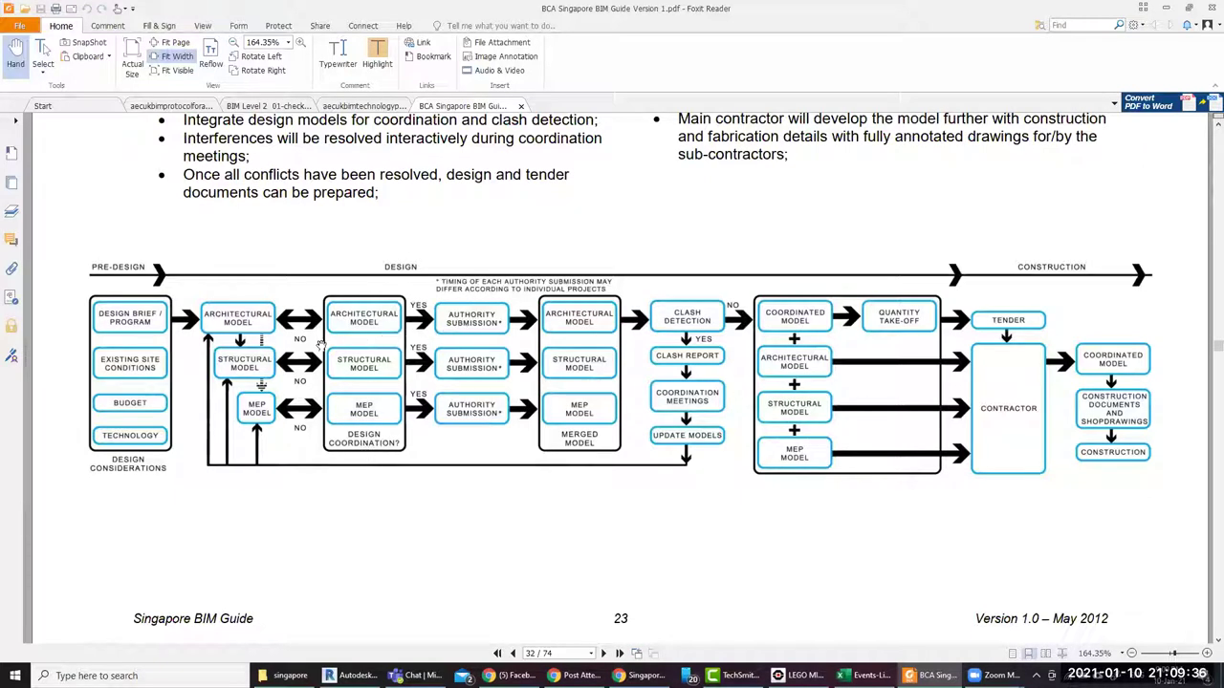
scroll(522, 504, down, 2)
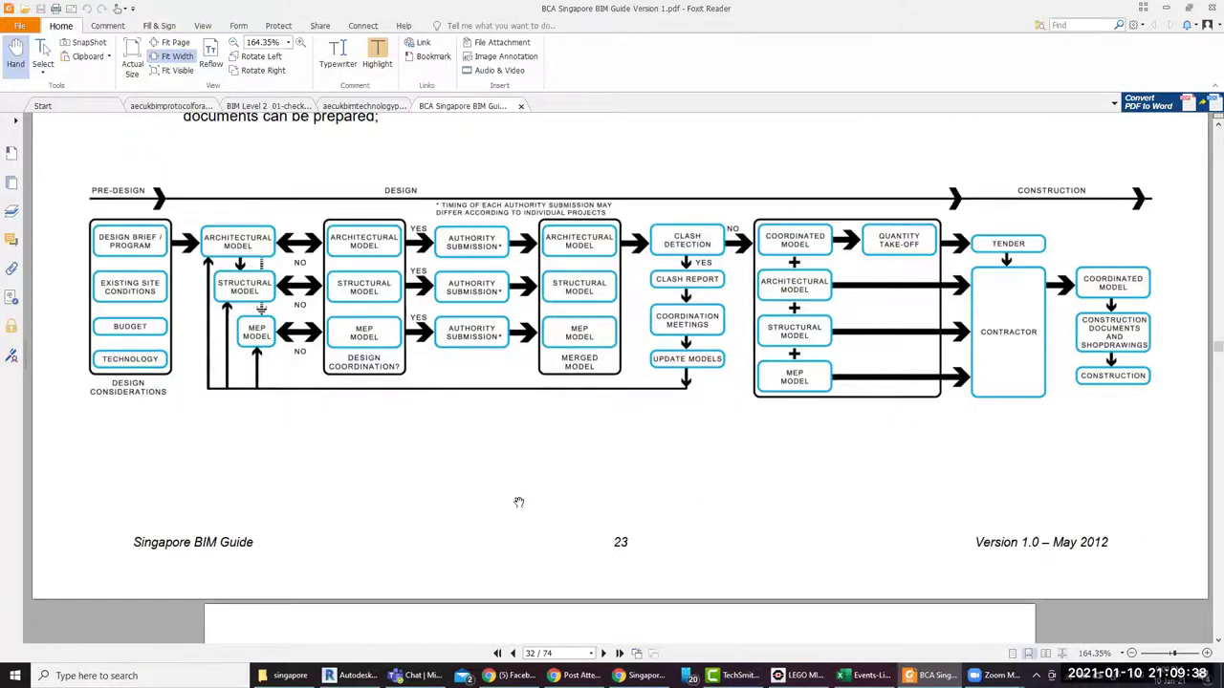
scroll(519, 498, down, 8)
scroll(519, 497, down, 6)
scroll(519, 497, up, 3)
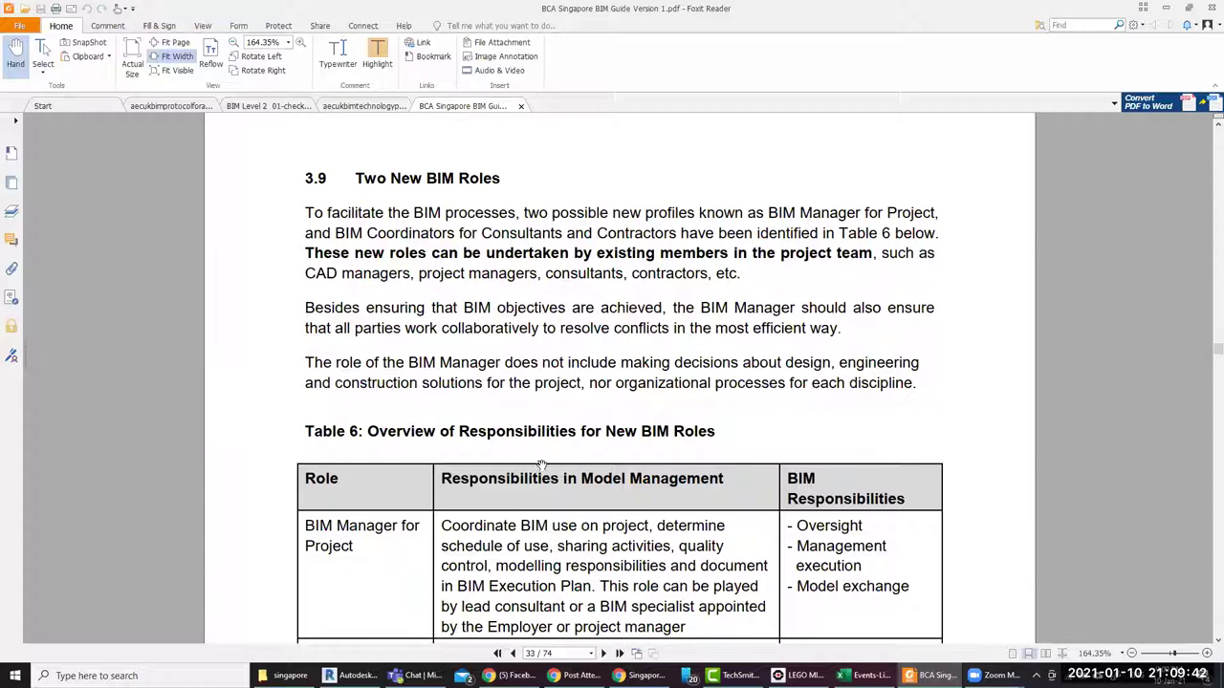
Read Table 6 and section 3.9.1 BIM Manager duties down to item c on page 34
scroll(546, 481, down, 3)
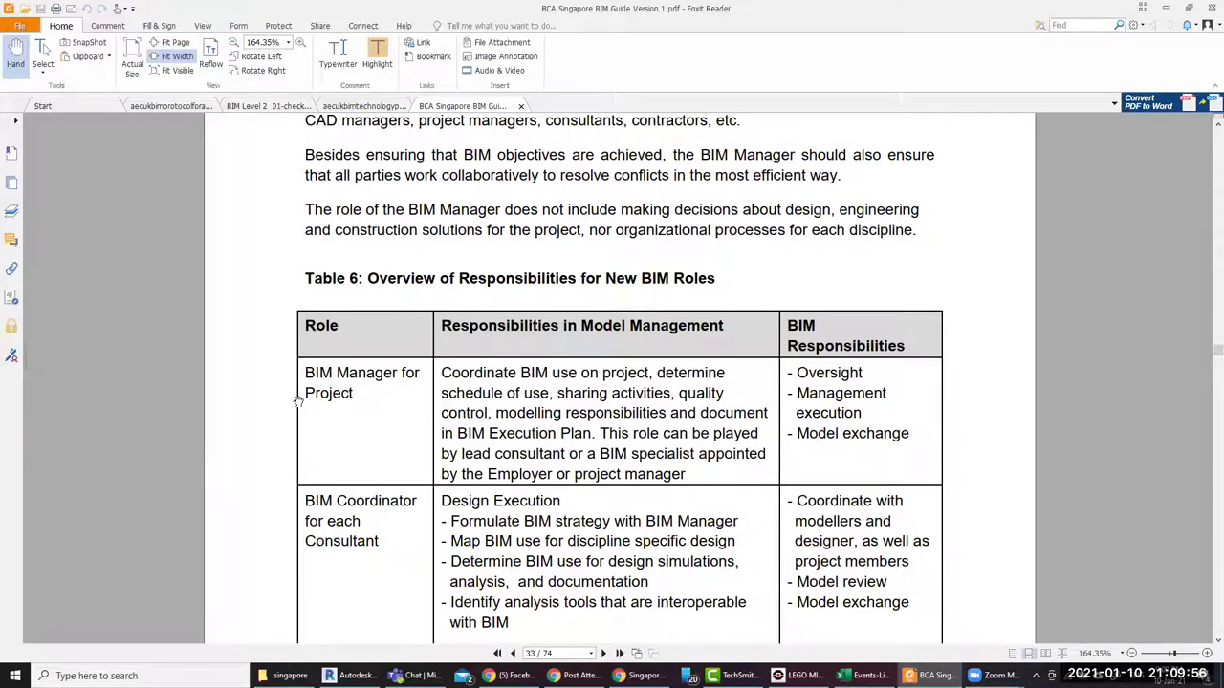
scroll(372, 387, down, 3)
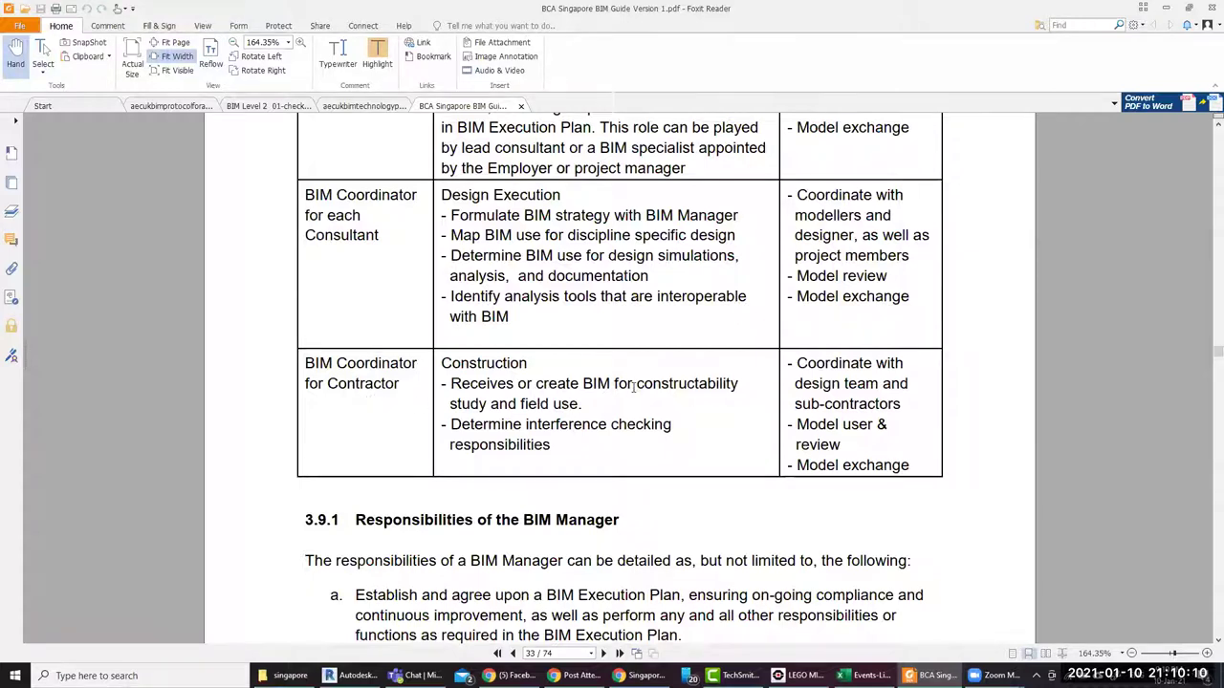
scroll(631, 390, down, 3)
scroll(633, 386, down, 2)
scroll(633, 386, down, 2)
scroll(633, 387, up, 2)
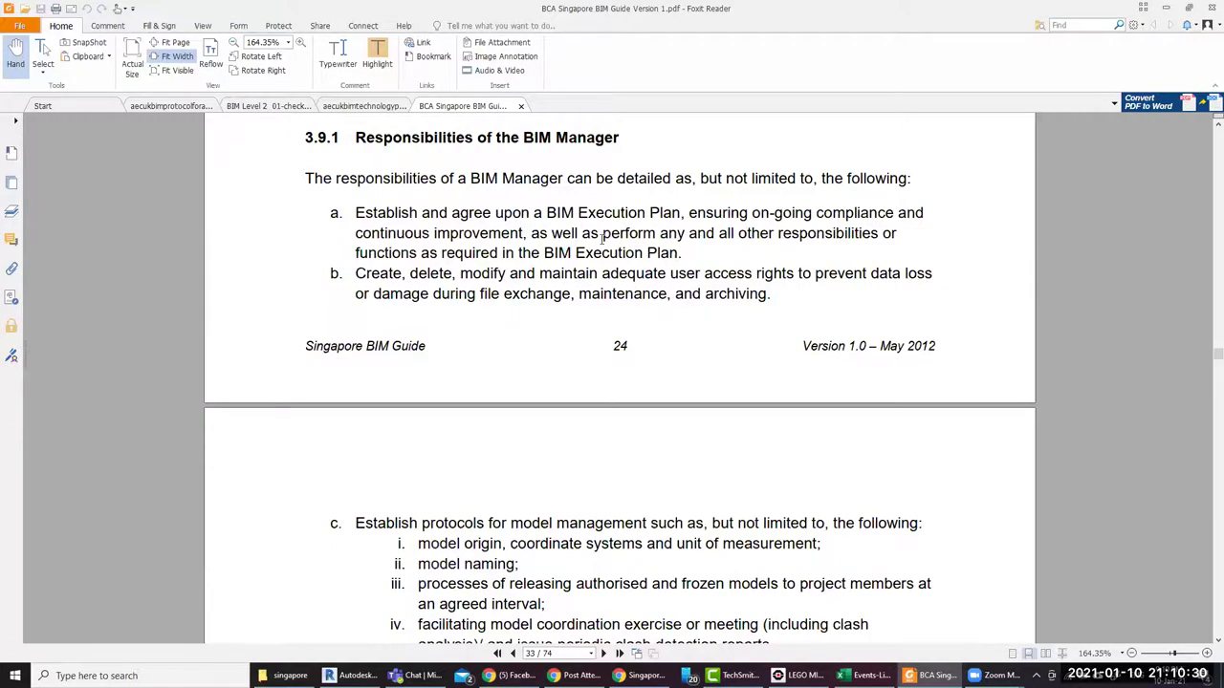
scroll(601, 237, down, 3)
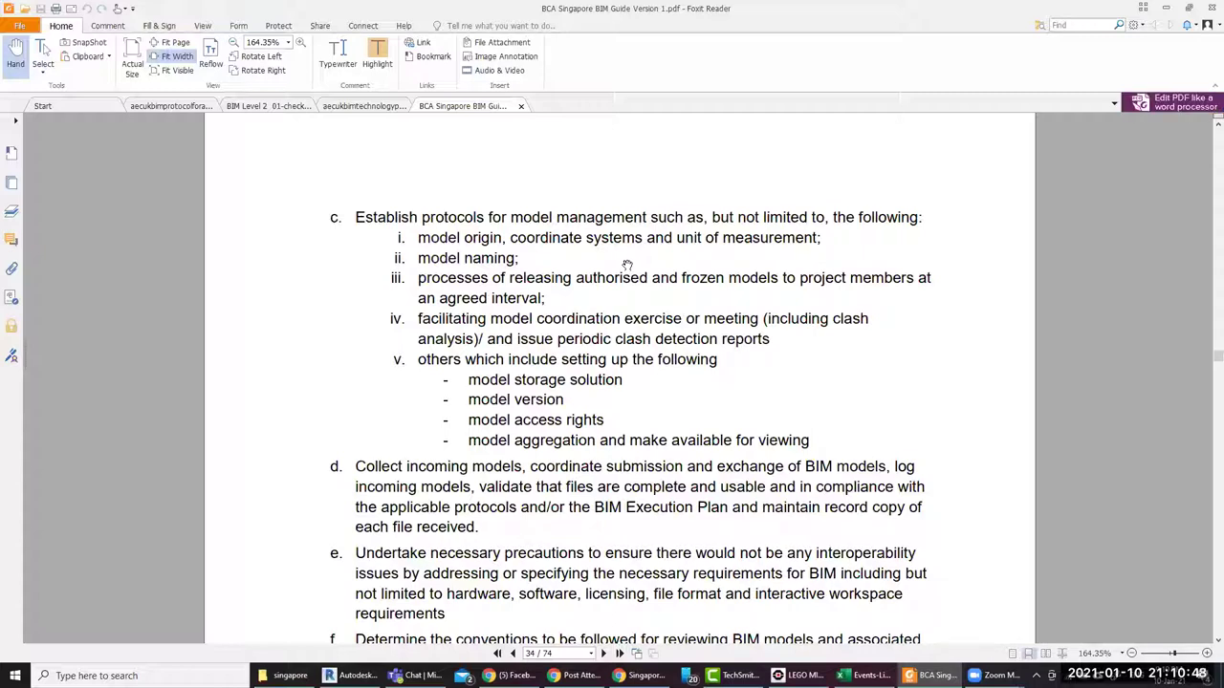
Scroll past the references to Appendix A on page 36 and highlight the 'Architectural BIM Elements' heading
scroll(627, 268, down, 3)
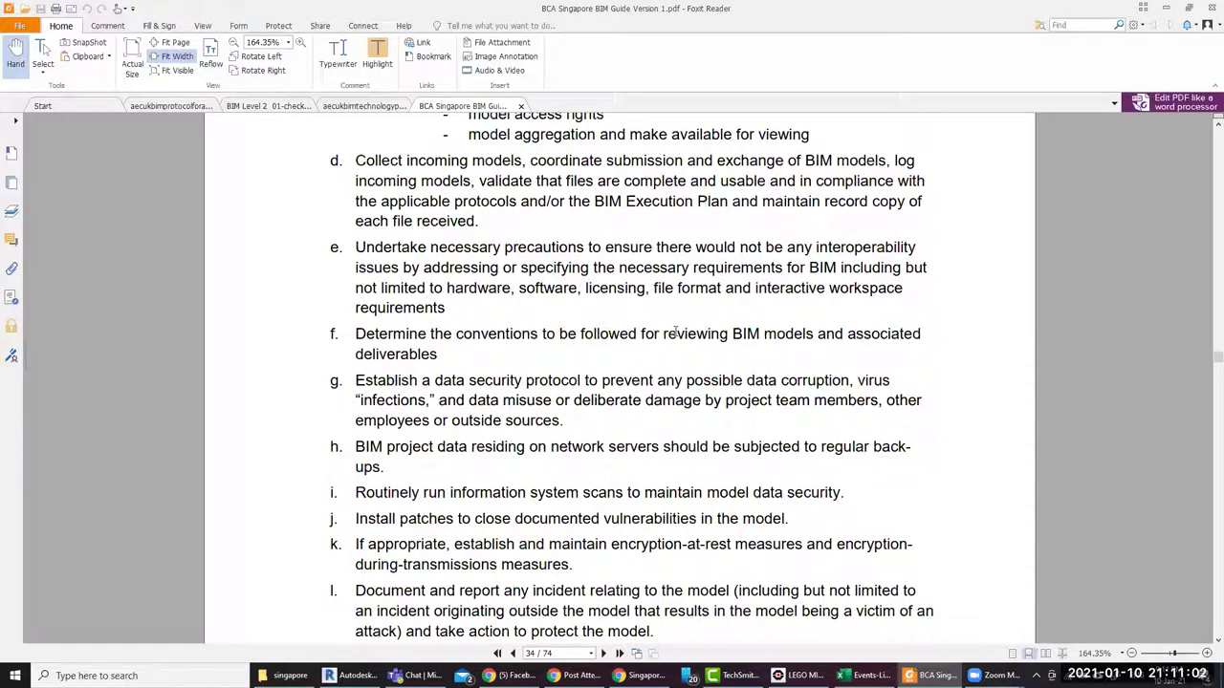
scroll(675, 332, down, 1)
scroll(674, 332, down, 4)
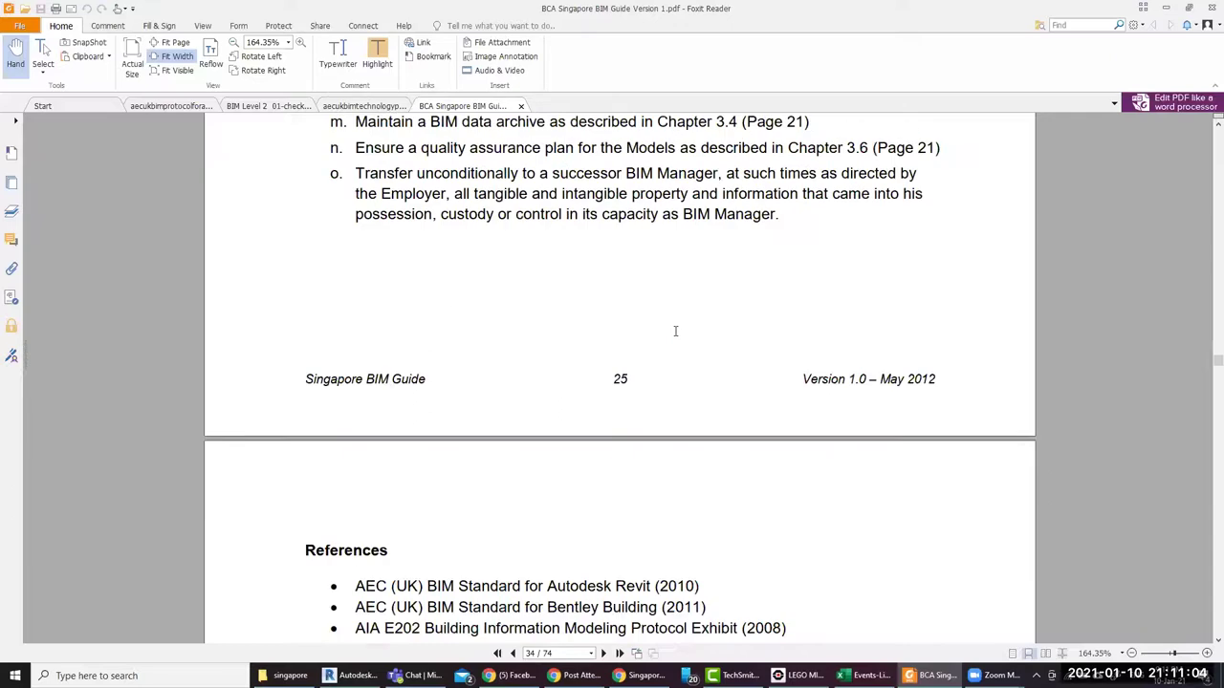
scroll(675, 331, down, 4)
scroll(675, 331, down, 3)
scroll(675, 331, down, 1)
scroll(674, 332, down, 3)
scroll(675, 332, up, 5)
scroll(675, 332, down, 5)
scroll(675, 332, down, 3)
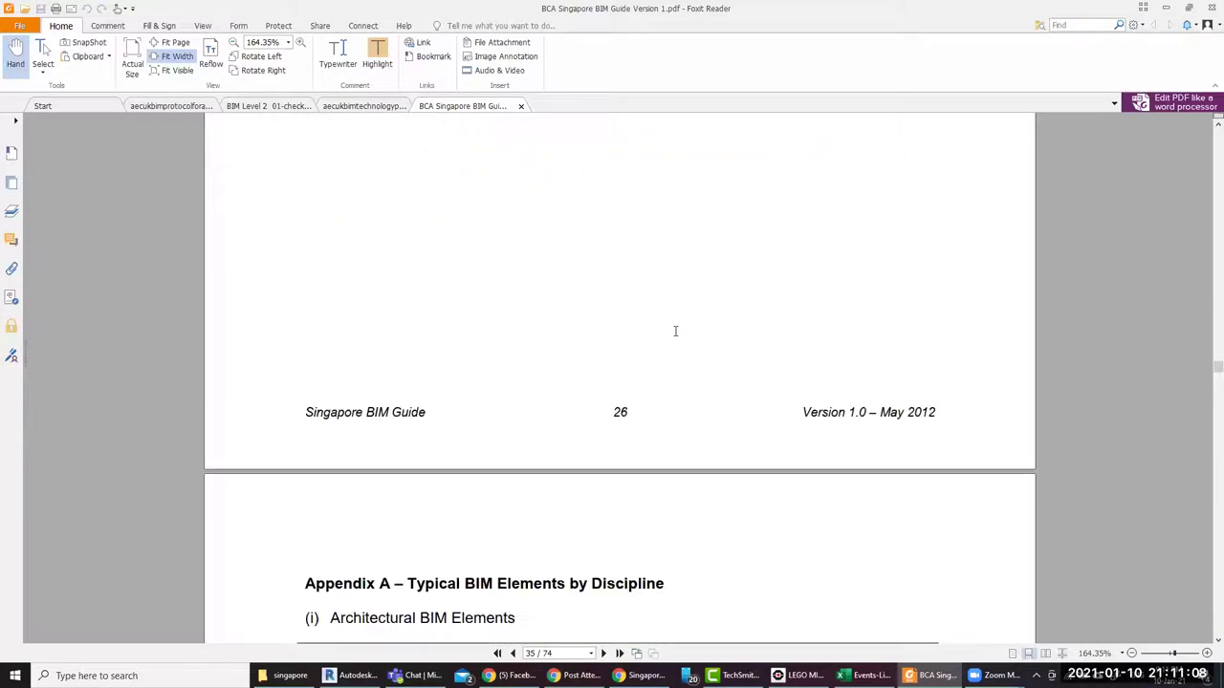
scroll(674, 332, down, 3)
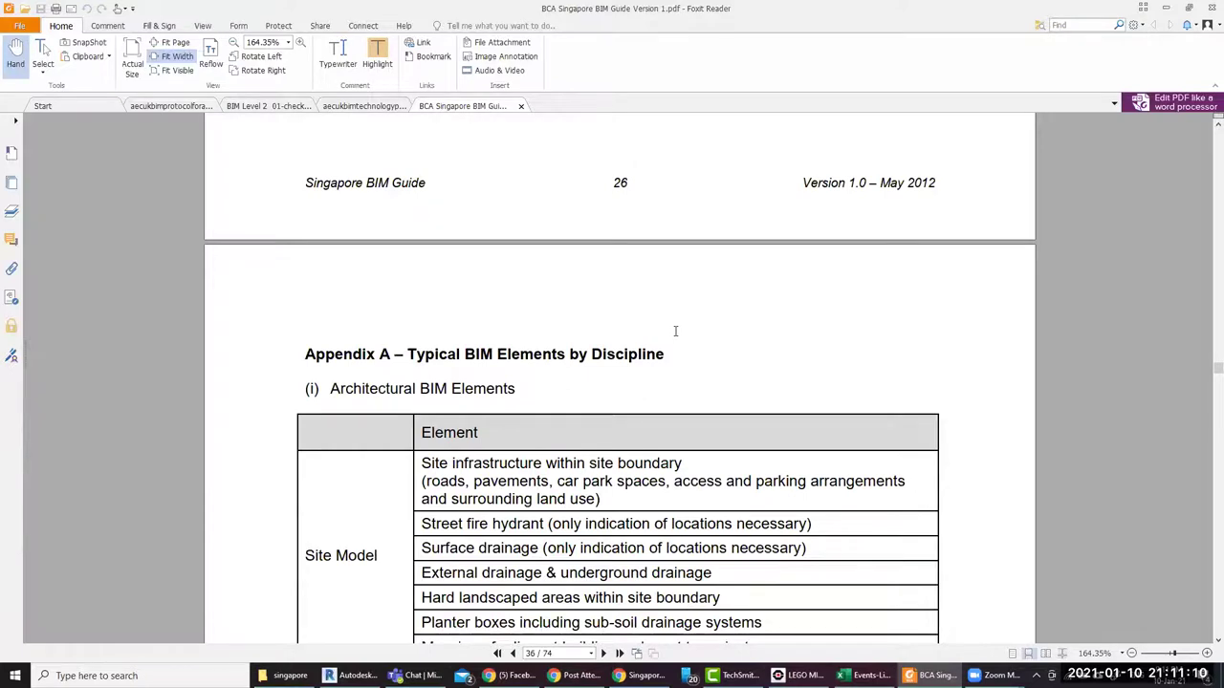
scroll(675, 332, down, 3)
scroll(672, 330, up, 1)
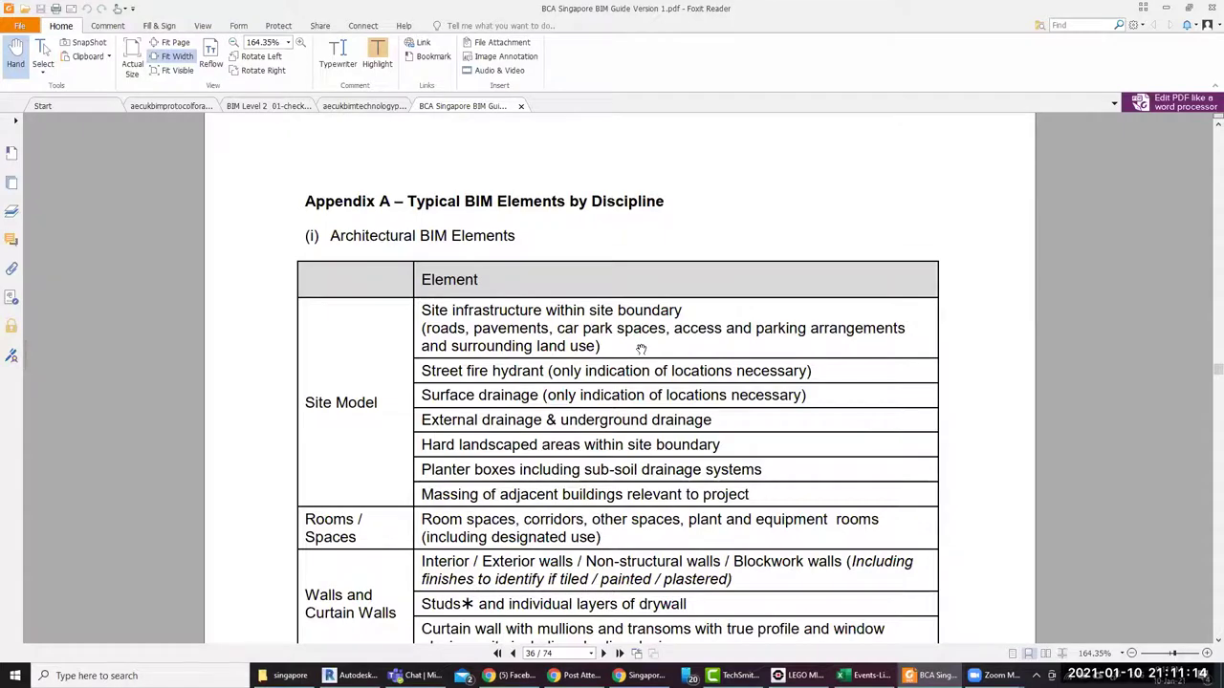
scroll(640, 349, up, 7)
scroll(641, 349, up, 12)
scroll(643, 352, up, 5)
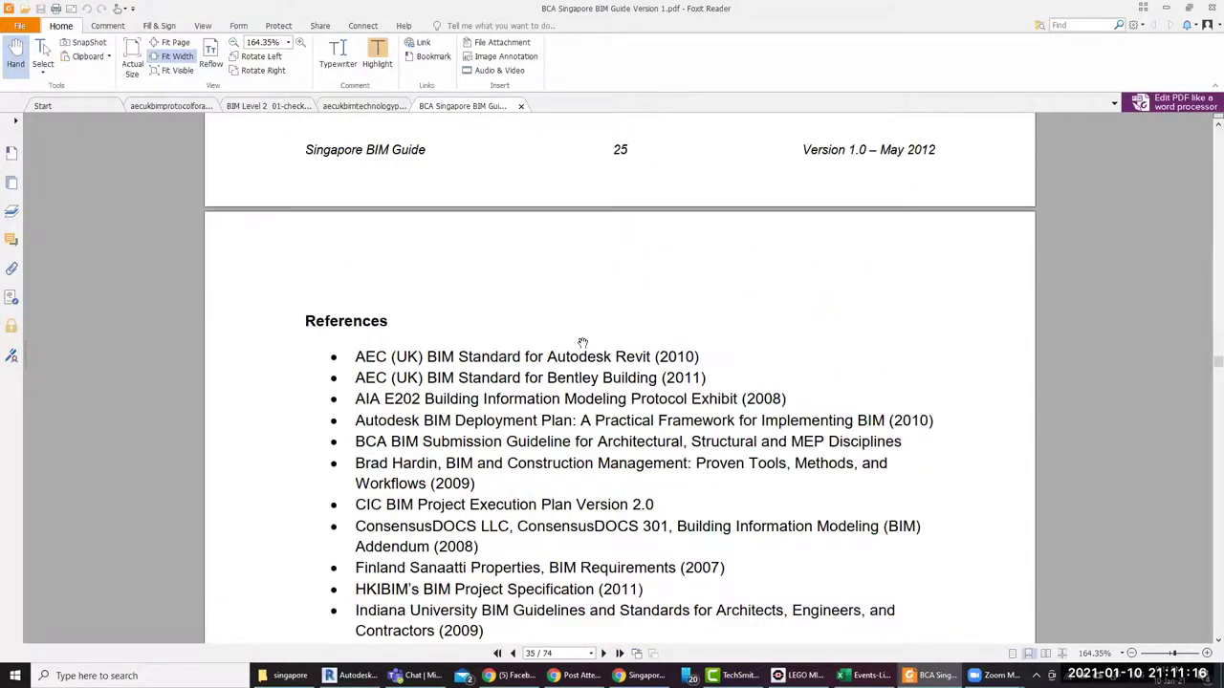
scroll(652, 358, down, 4)
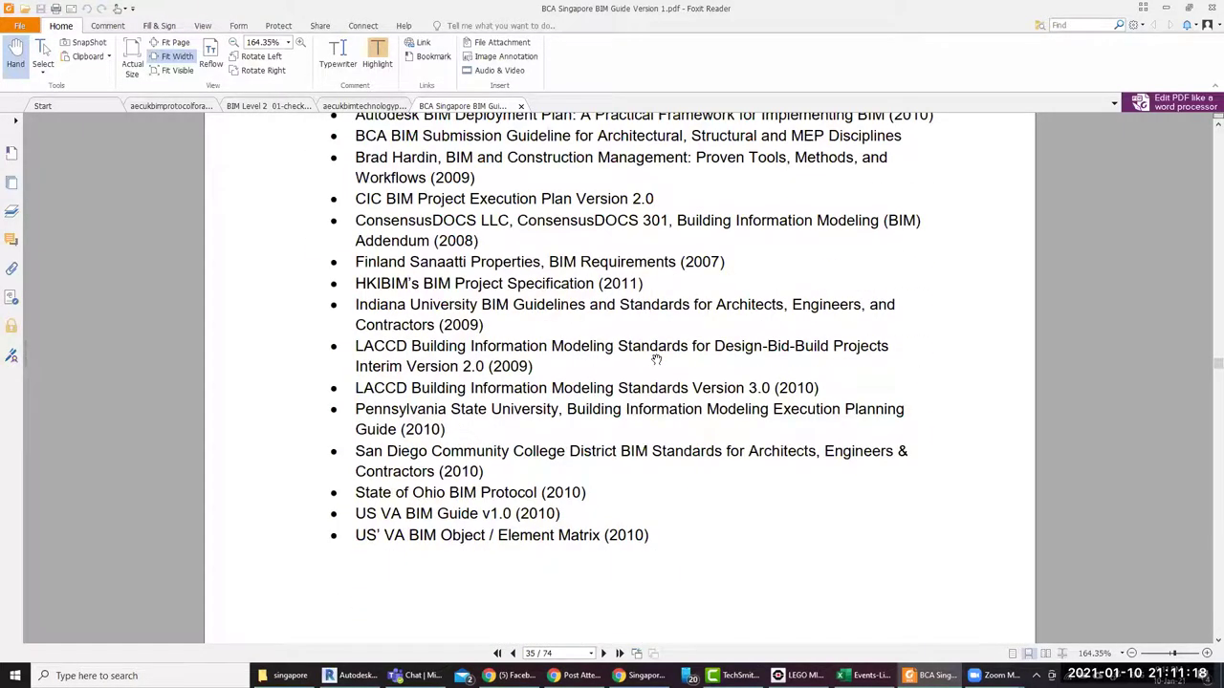
scroll(656, 359, down, 5)
scroll(656, 361, down, 5)
scroll(656, 363, down, 3)
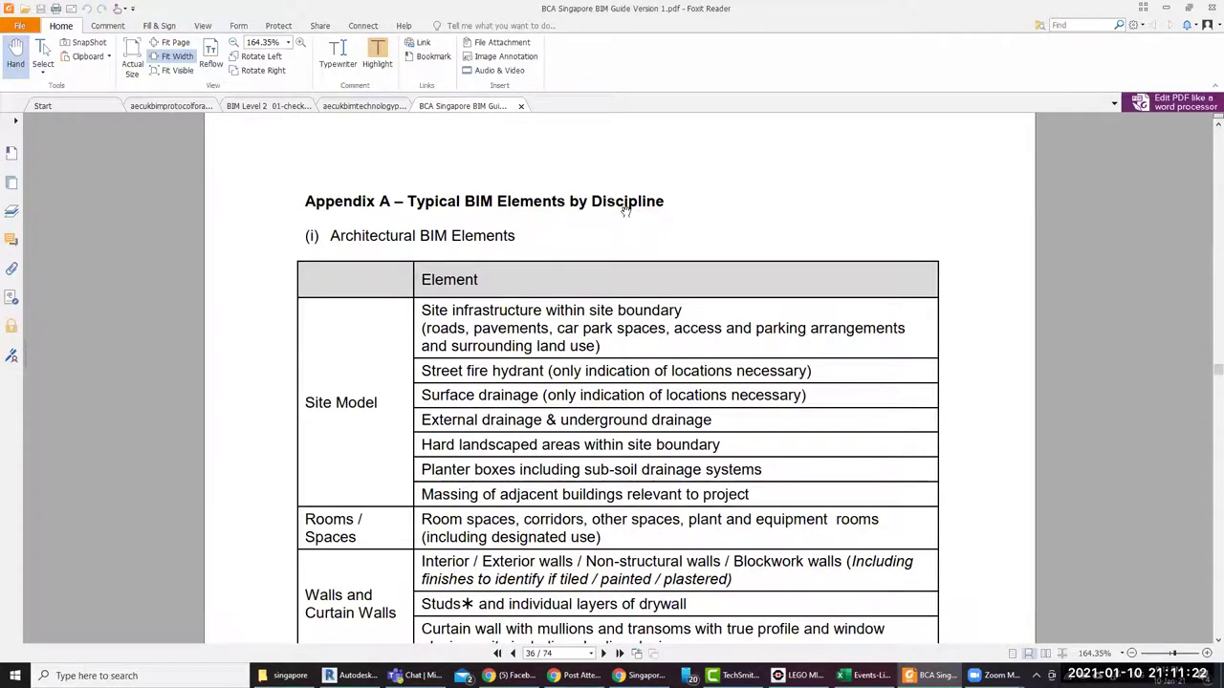
scroll(604, 413, down, 2)
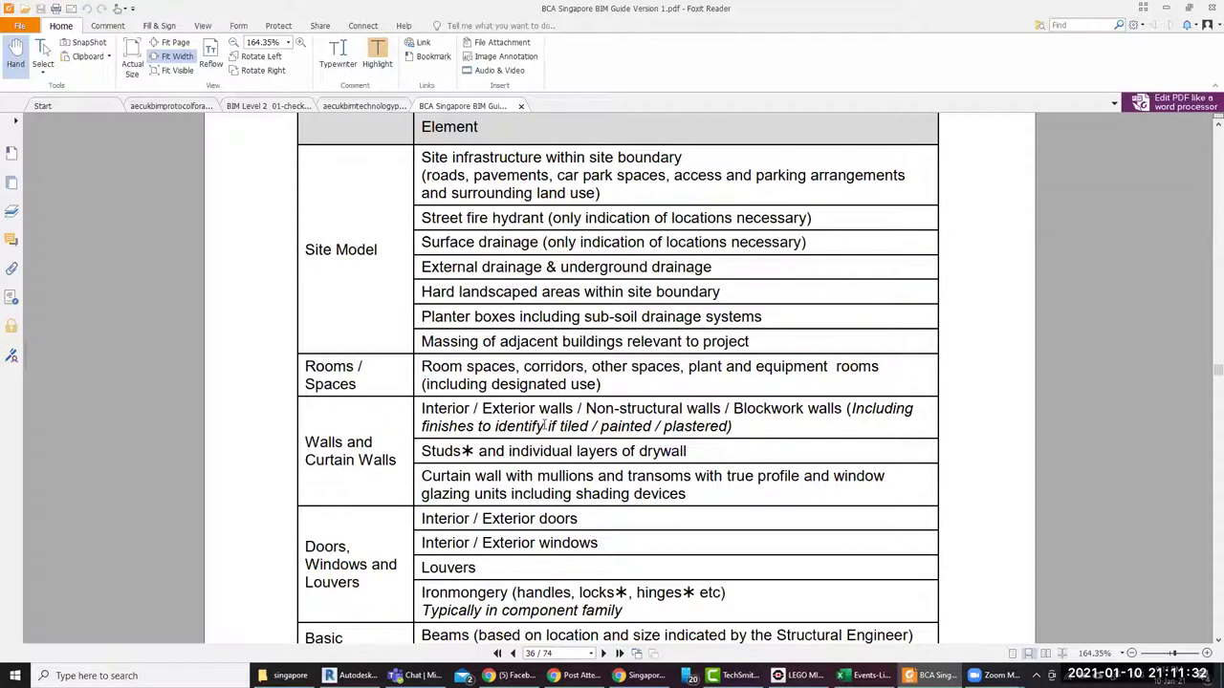
scroll(501, 466, down, 5)
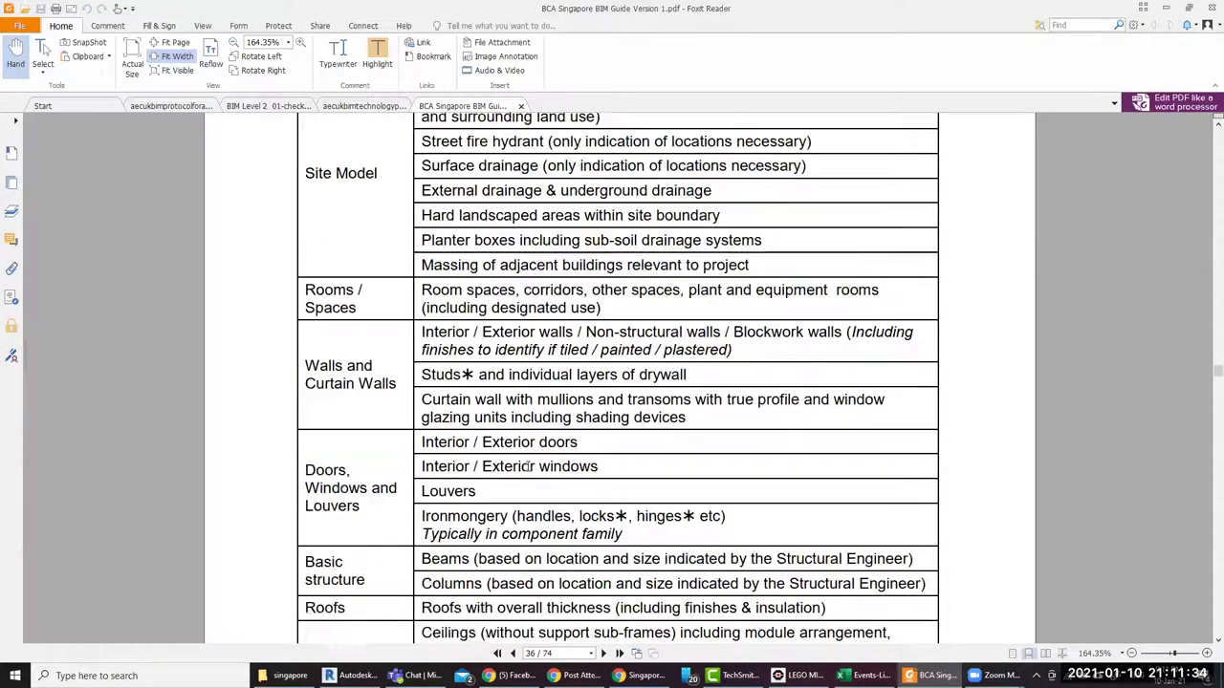
scroll(493, 344, up, 10)
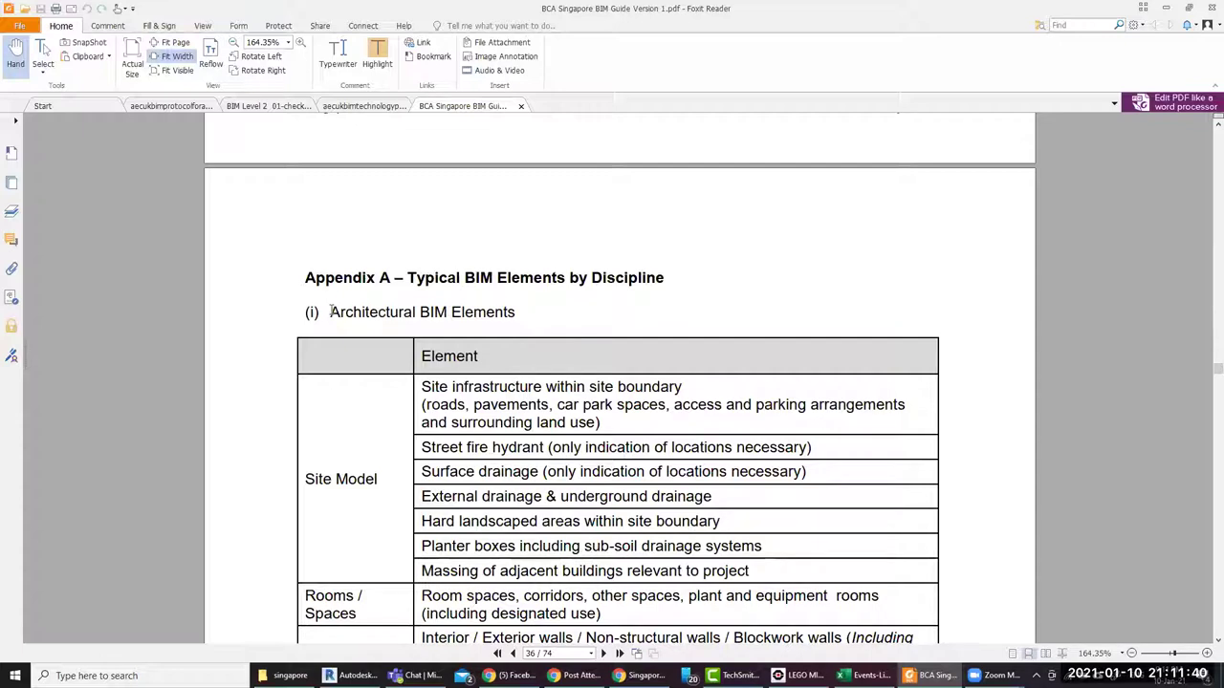
drag(330, 311, 521, 316)
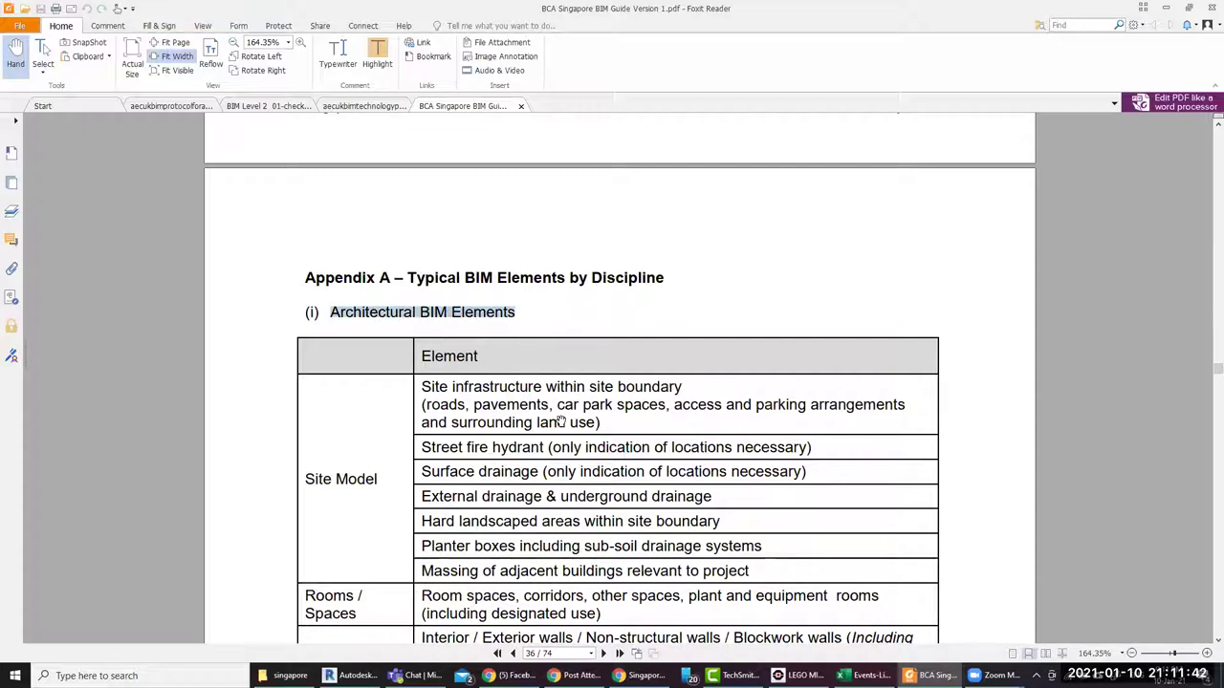
Read the Architectural BIM Elements table onto page 37 with Schedules and Fixtures
scroll(574, 406, down, 5)
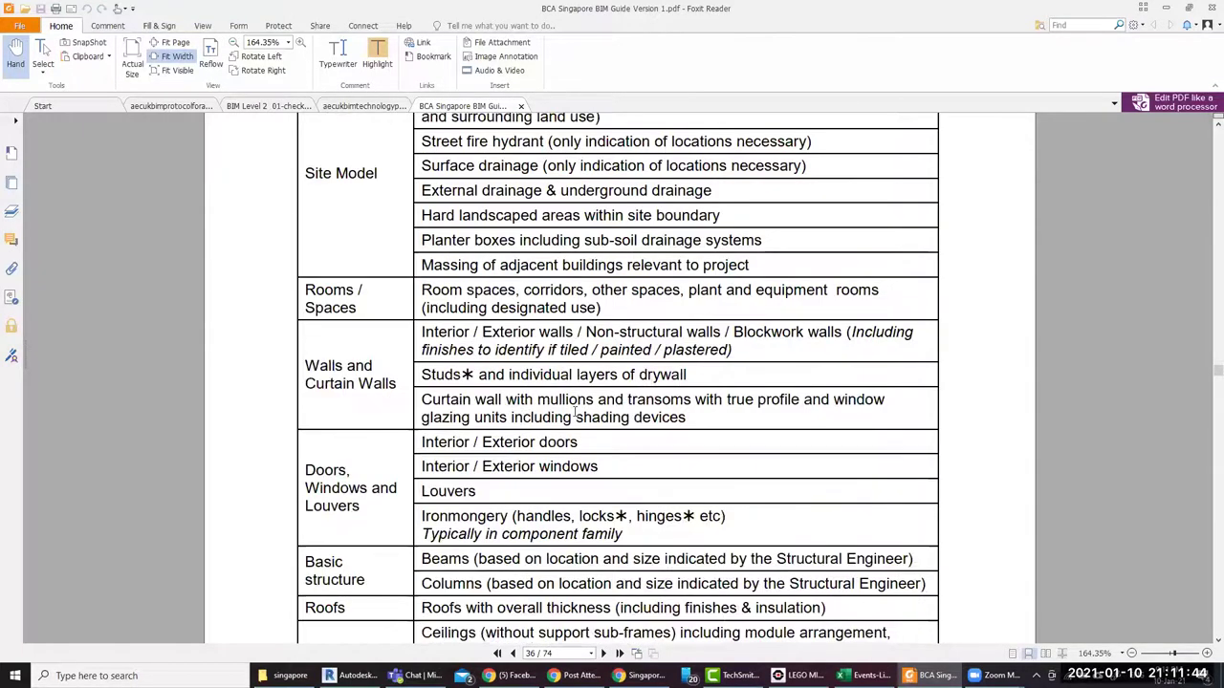
scroll(574, 412, down, 2)
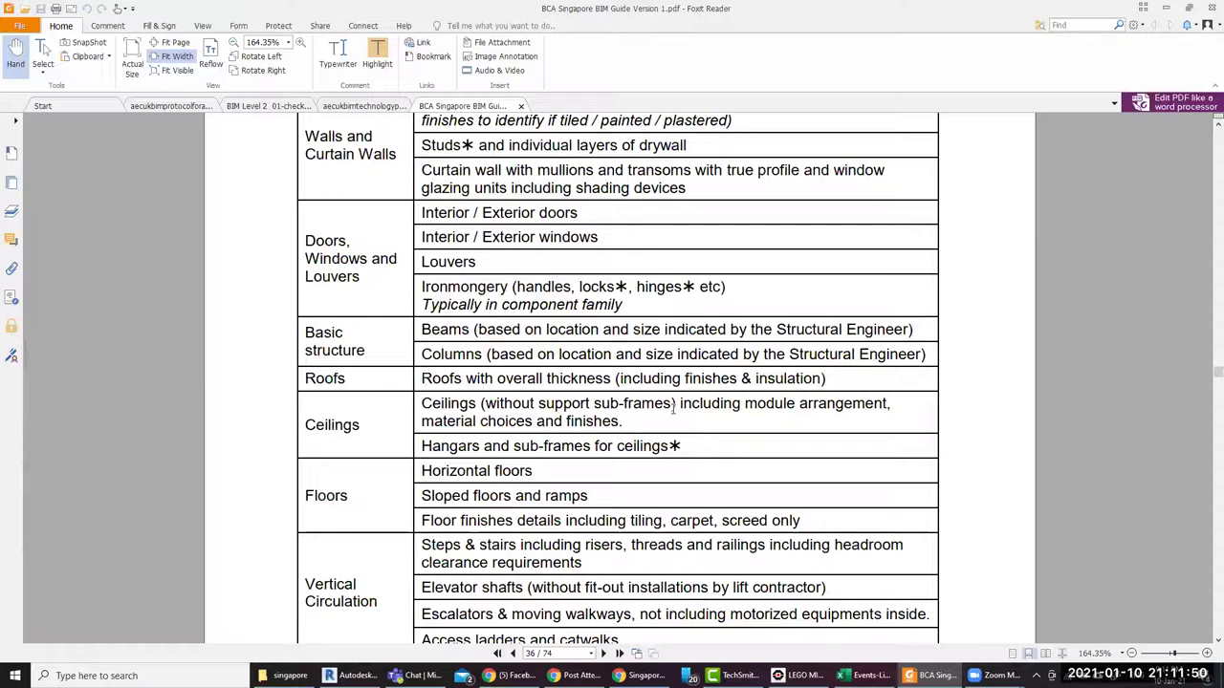
scroll(669, 411, down, 2)
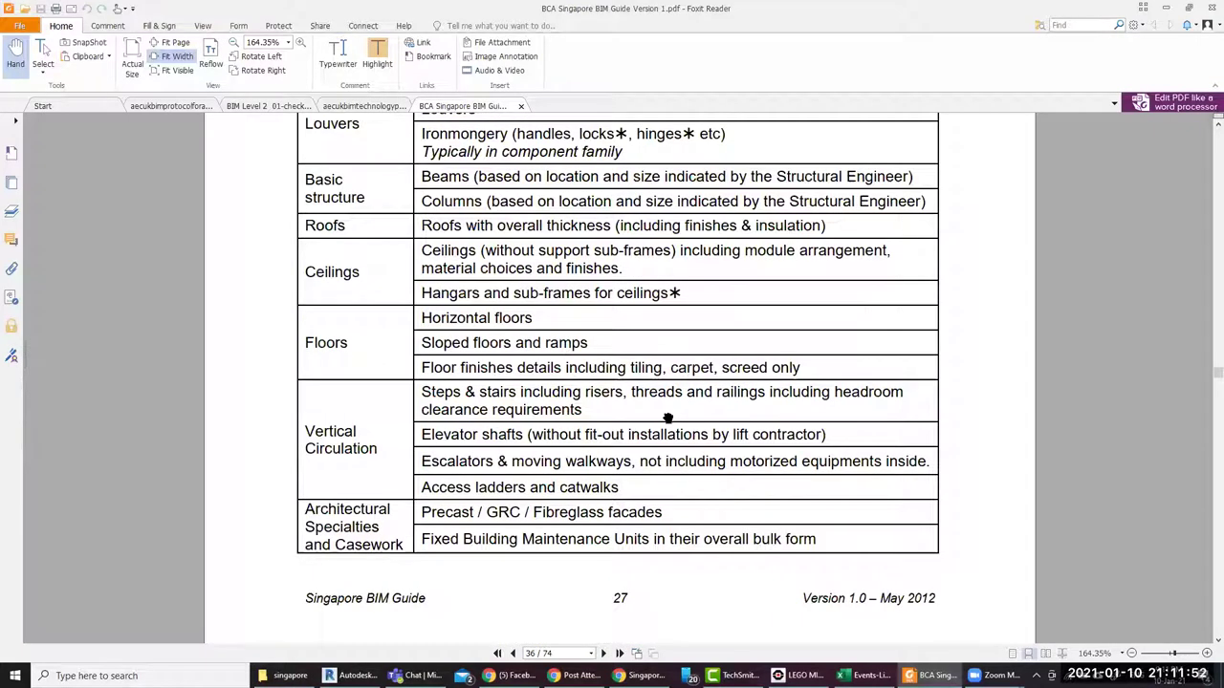
scroll(668, 417, down, 4)
Read the structural, civil, ACMV and plumbing tables on pages 37–40 down to Appendix B on page 41
scroll(664, 420, down, 1)
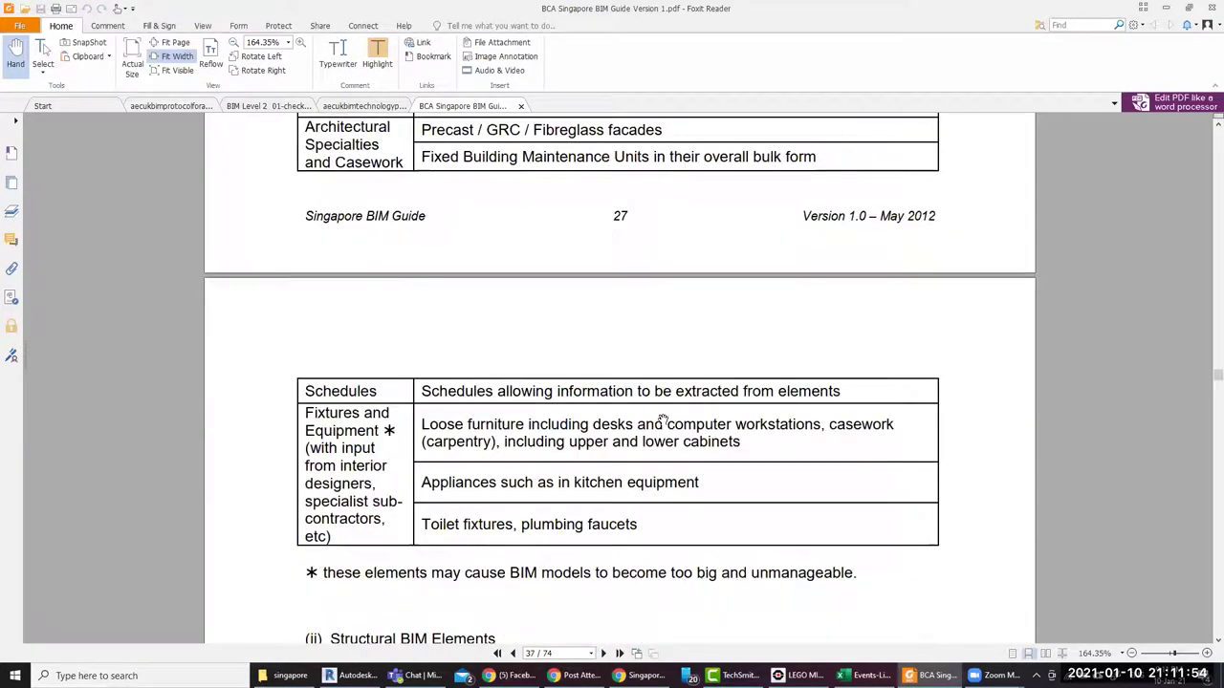
scroll(662, 421, down, 1)
scroll(659, 421, down, 2)
scroll(636, 425, down, 2)
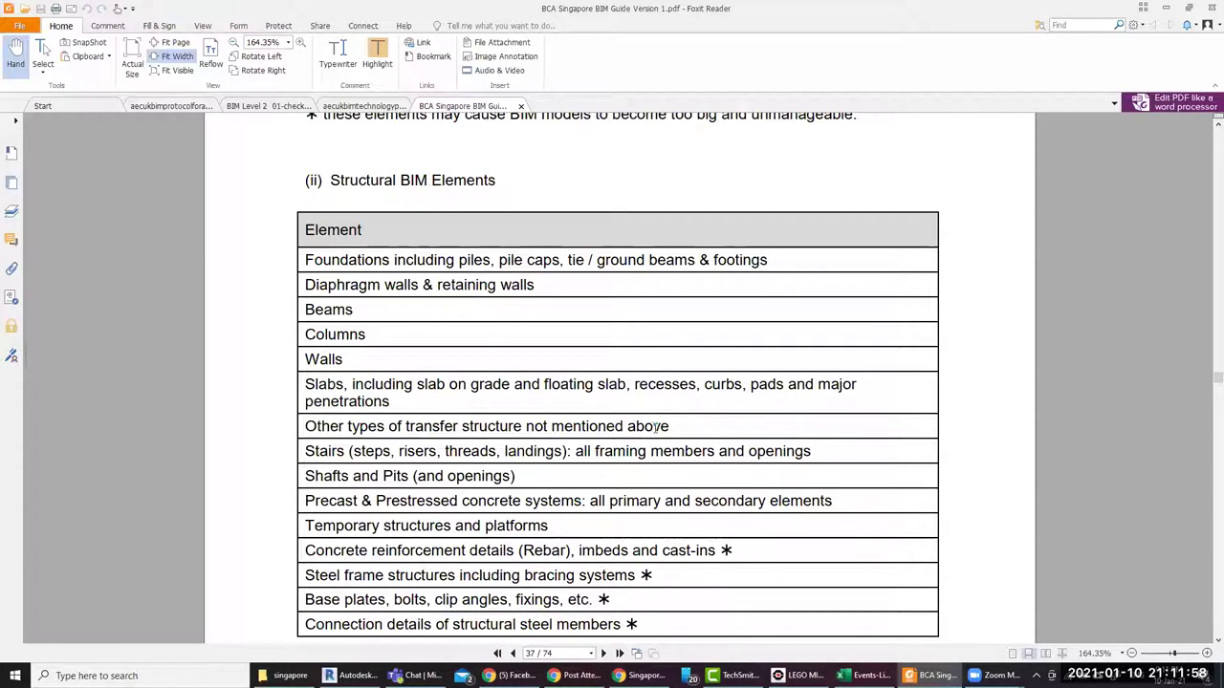
scroll(478, 339, down, 1)
scroll(482, 339, down, 2)
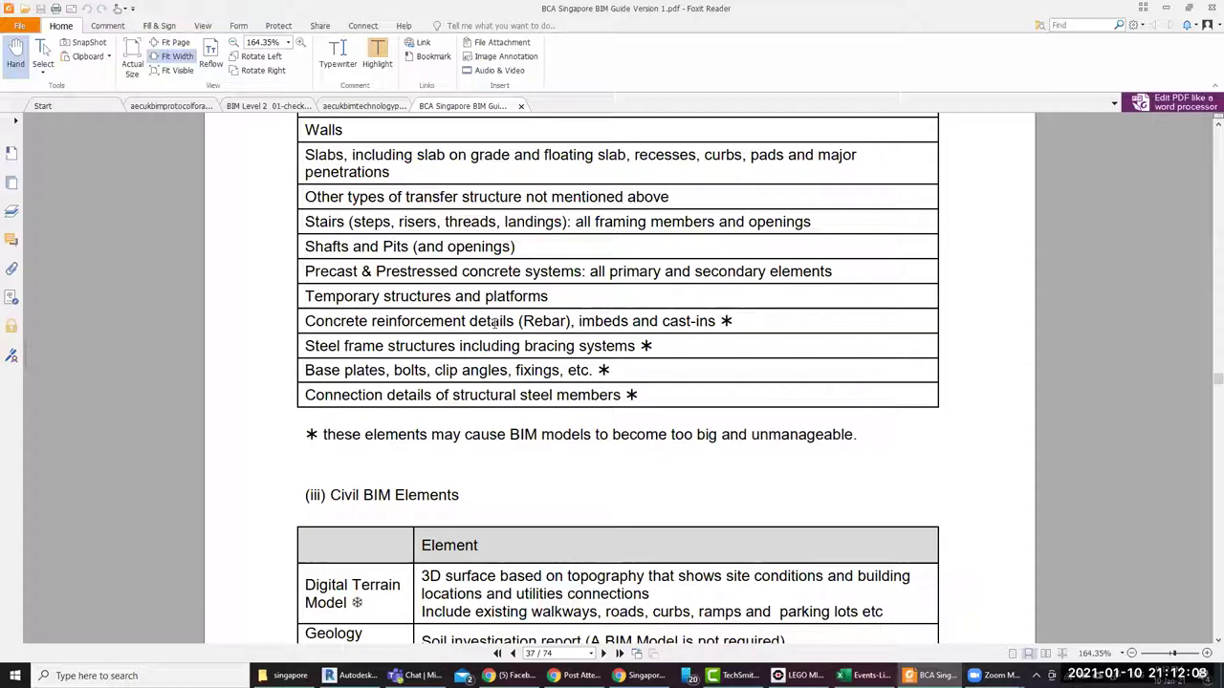
scroll(497, 323, down, 3)
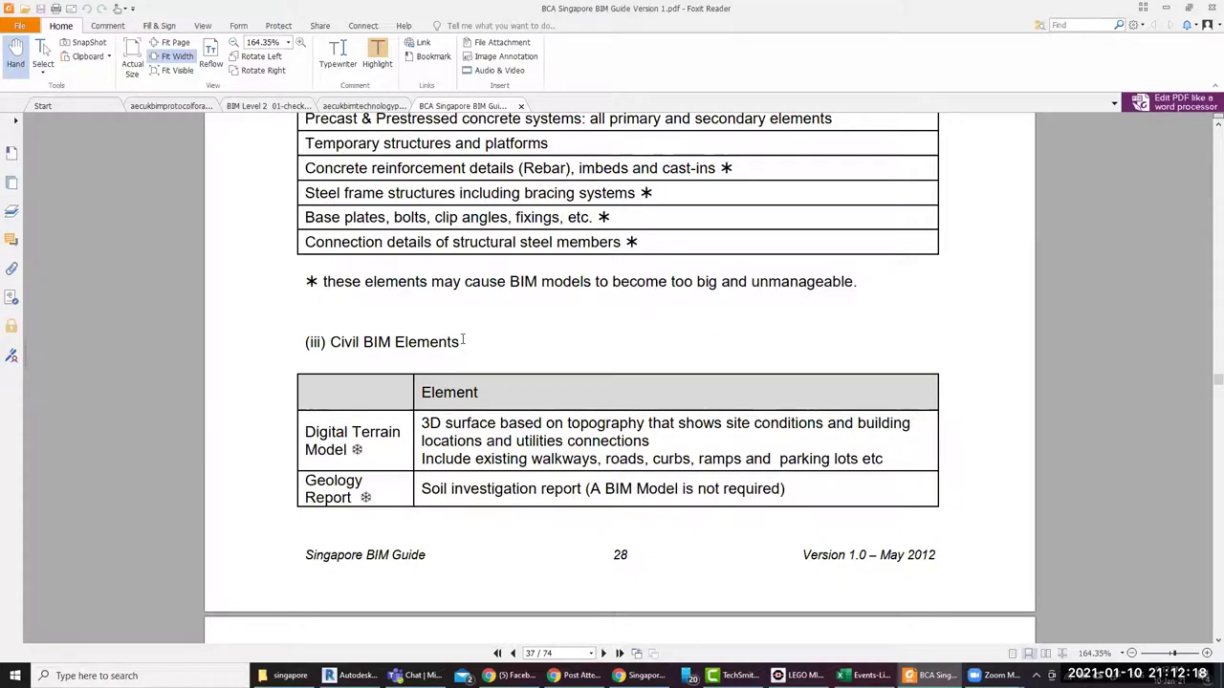
scroll(462, 338, down, 3)
scroll(461, 339, down, 2)
scroll(462, 339, down, 2)
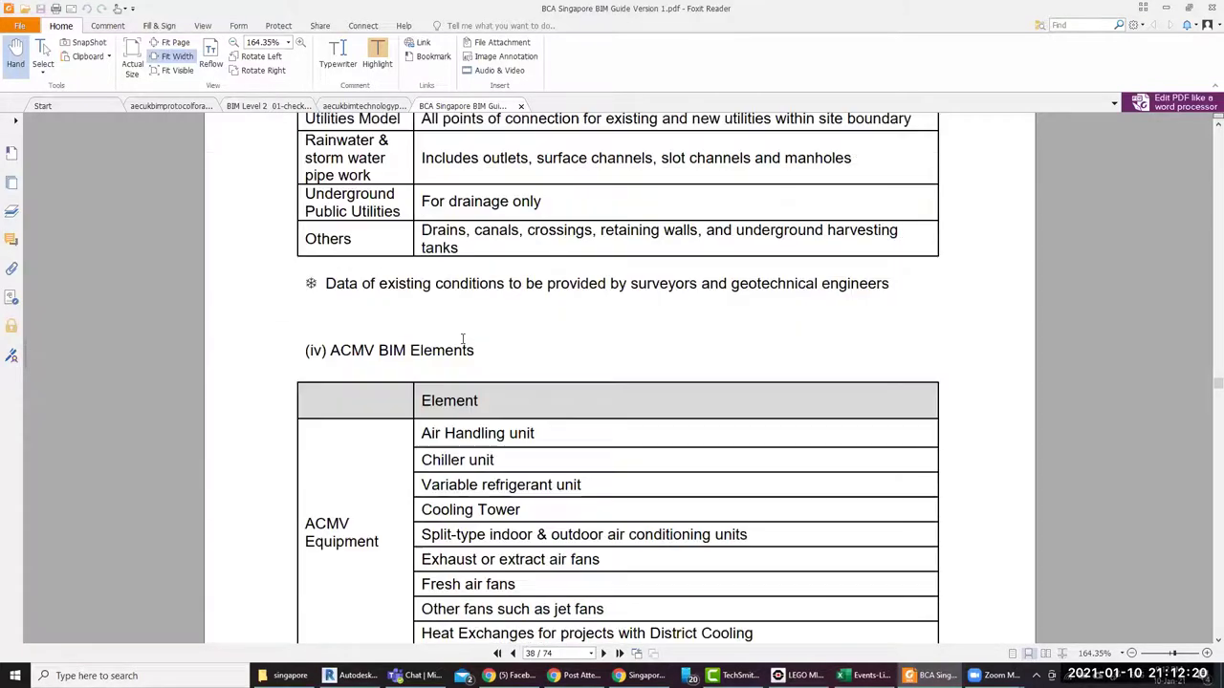
scroll(462, 339, down, 1)
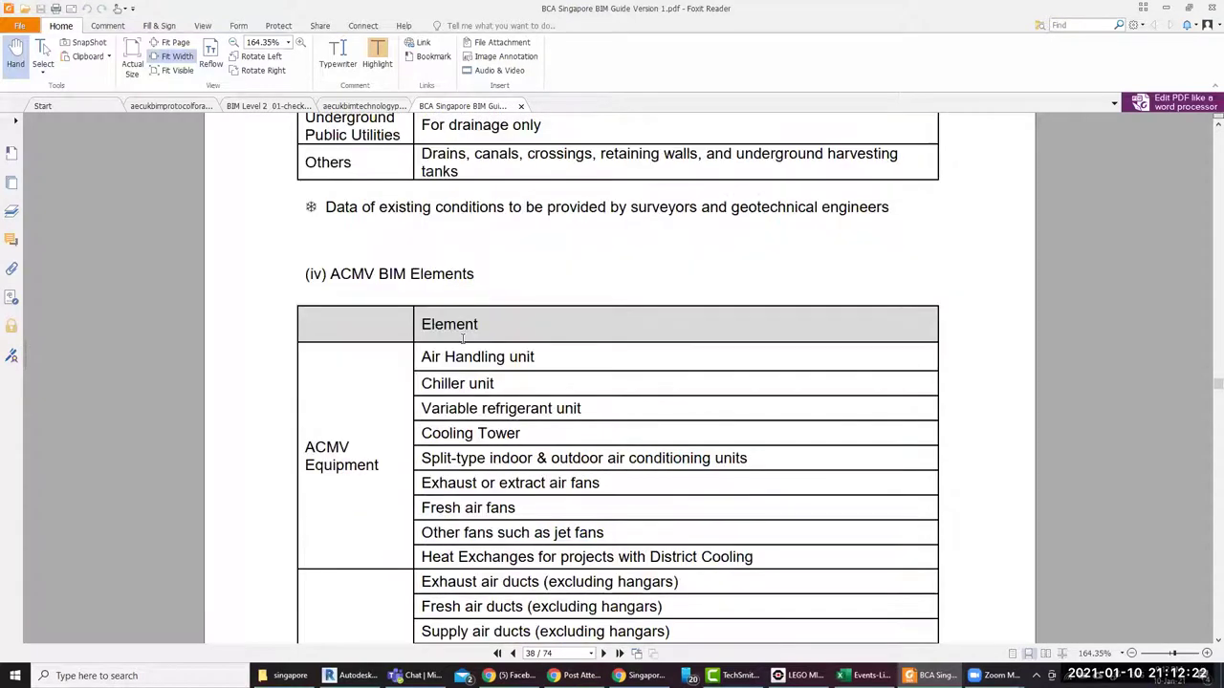
scroll(463, 339, down, 2)
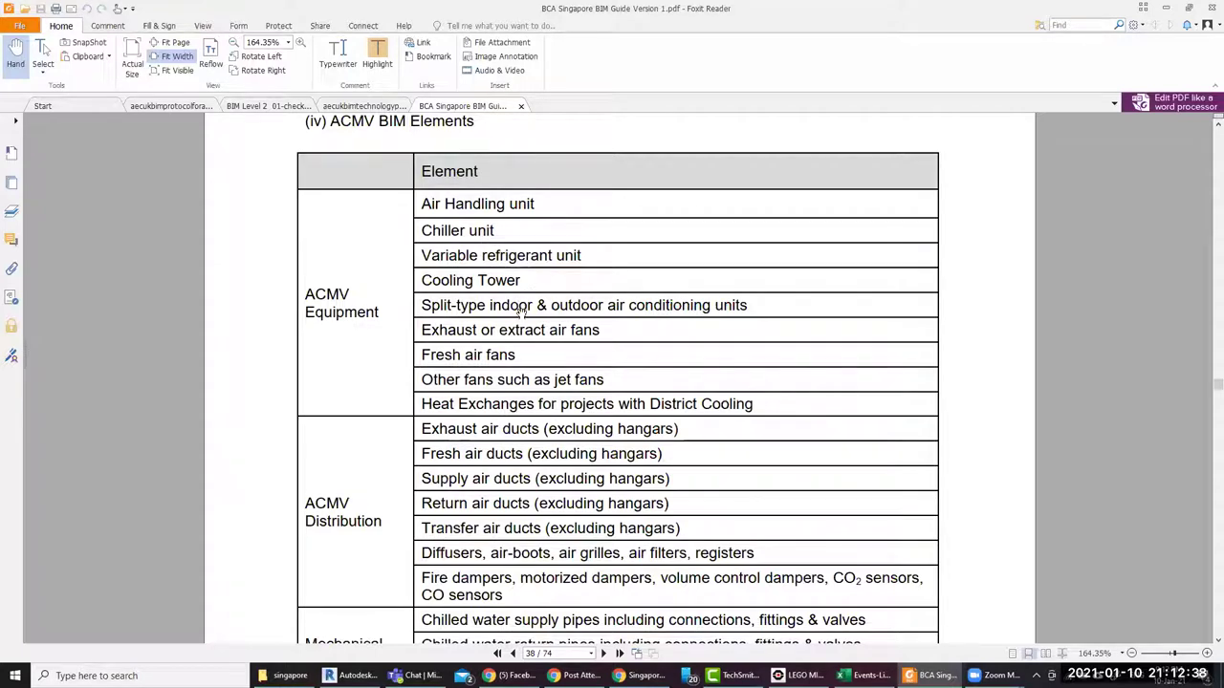
scroll(482, 427, down, 3)
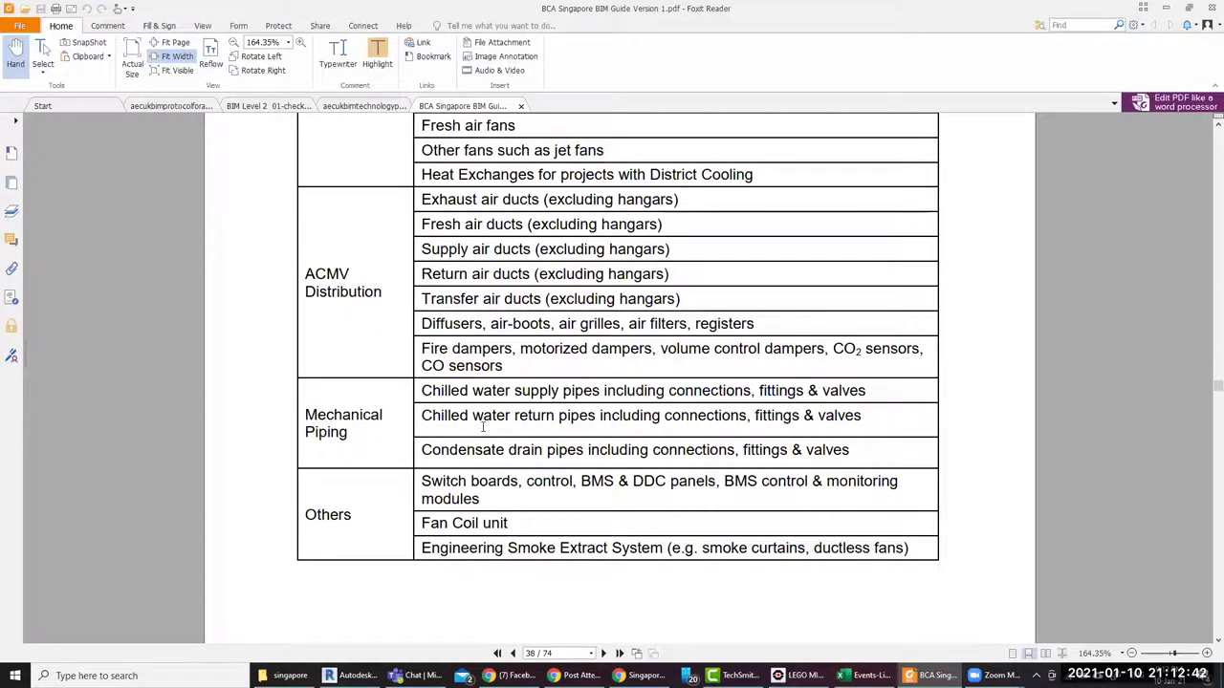
scroll(483, 428, down, 1)
scroll(483, 427, down, 4)
scroll(483, 429, down, 2)
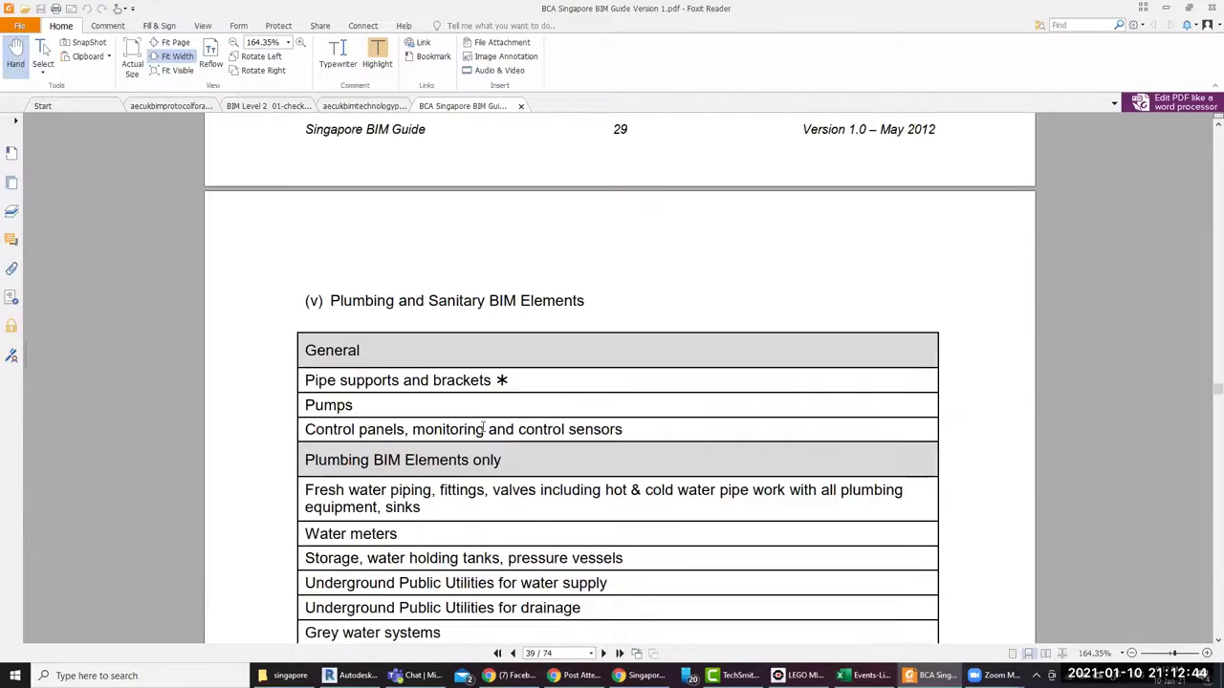
scroll(483, 429, down, 3)
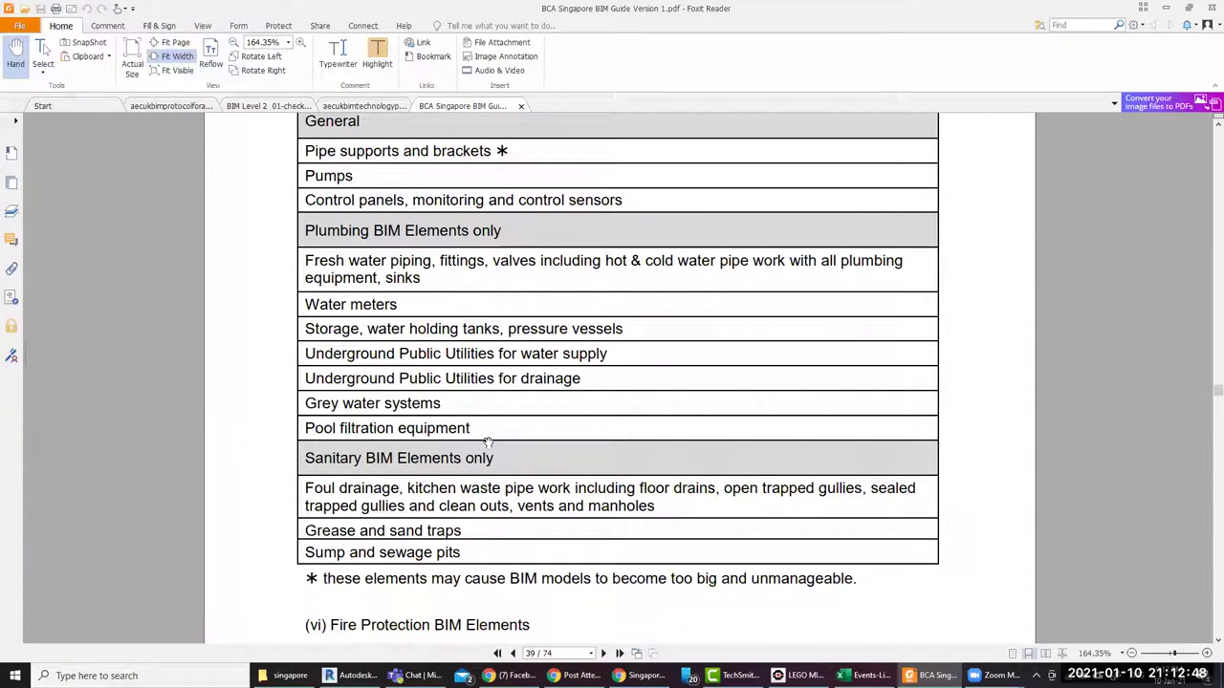
scroll(488, 442, down, 4)
scroll(488, 442, down, 3)
scroll(490, 444, down, 4)
scroll(489, 443, down, 5)
scroll(488, 446, down, 5)
scroll(487, 446, down, 5)
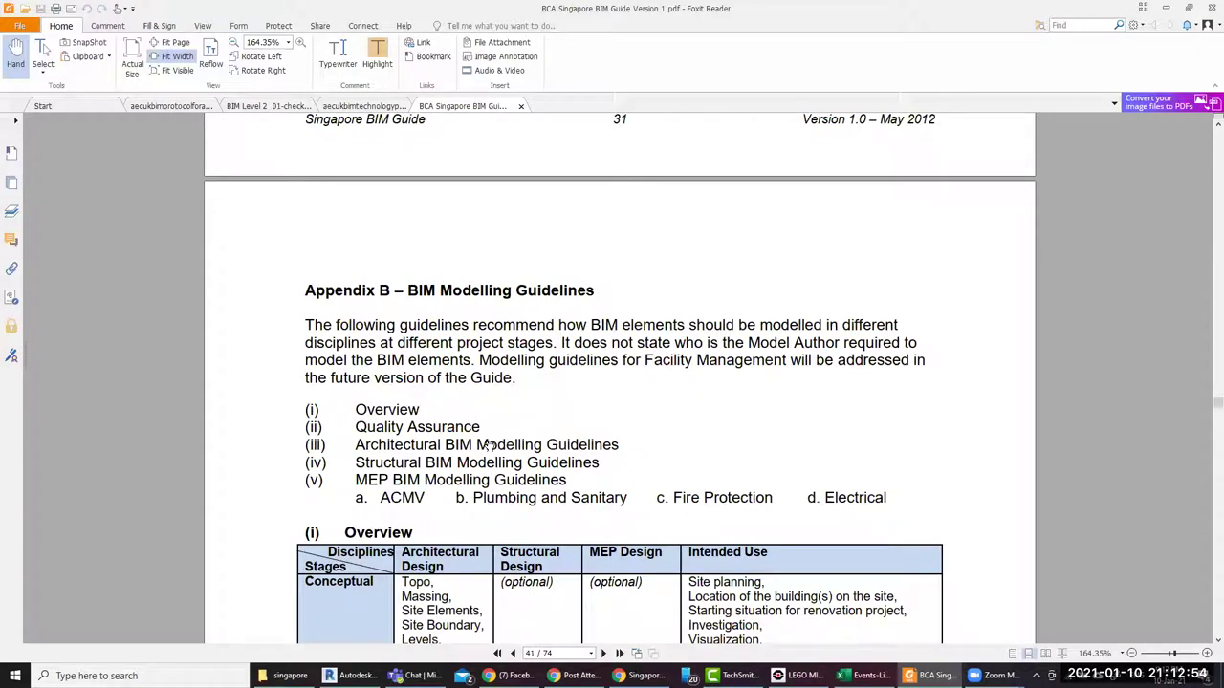
Scroll past the plumbing guidelines to the Fire Protection stages table on page 53
scroll(490, 445, down, 3)
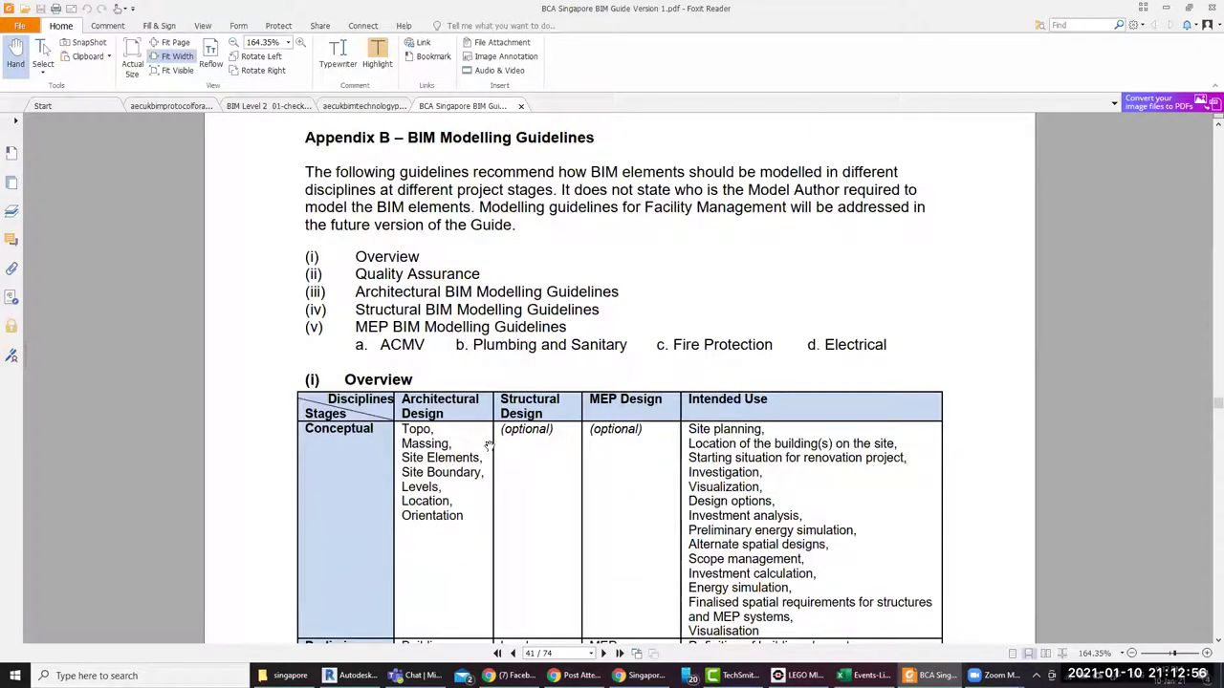
scroll(489, 445, down, 3)
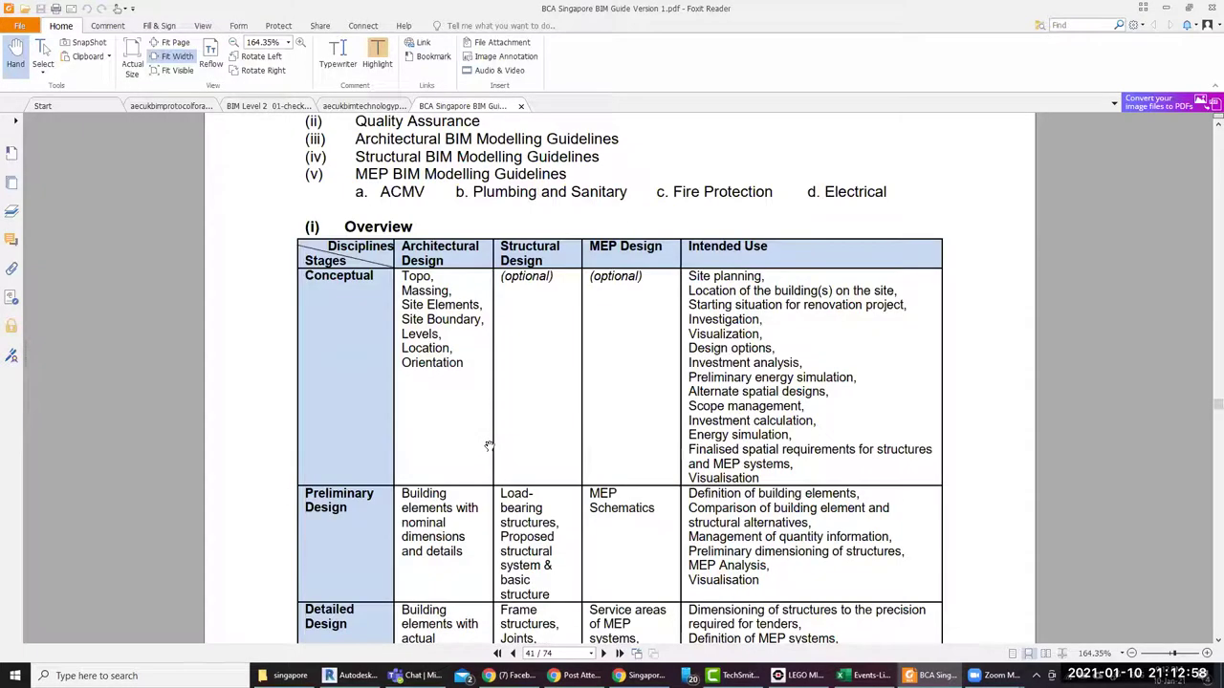
scroll(677, 459, down, 9)
scroll(677, 459, down, 3)
scroll(677, 456, down, 5)
scroll(677, 454, down, 6)
scroll(676, 449, down, 3)
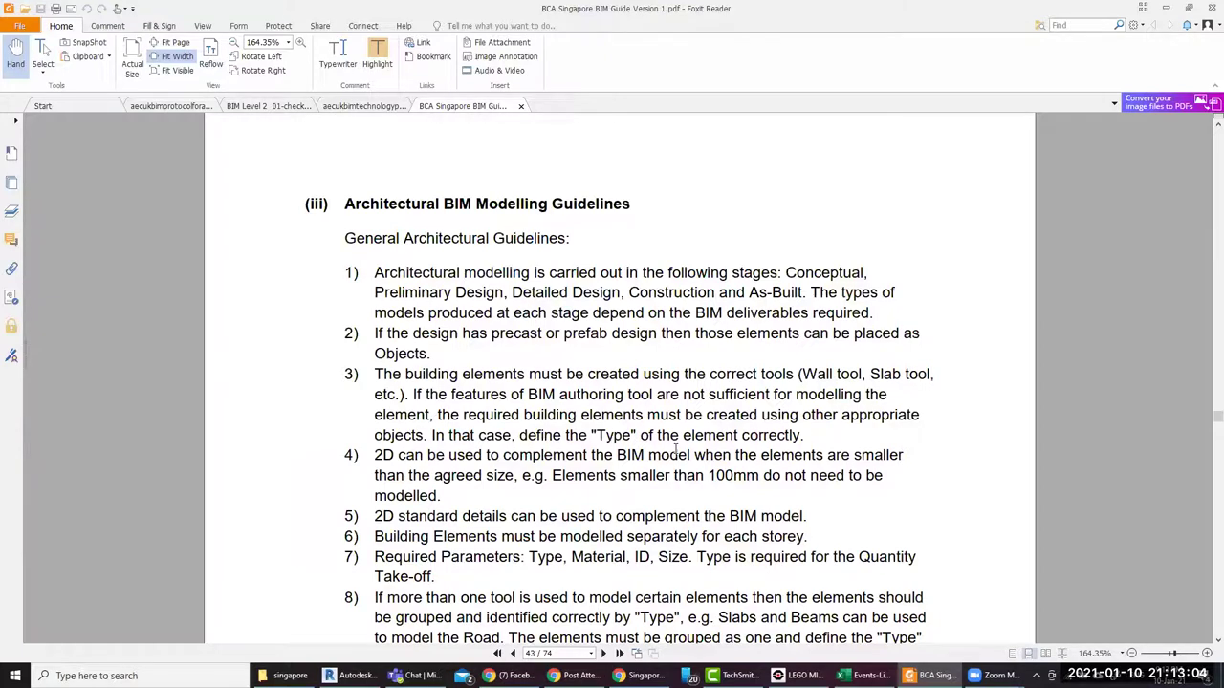
scroll(676, 449, down, 6)
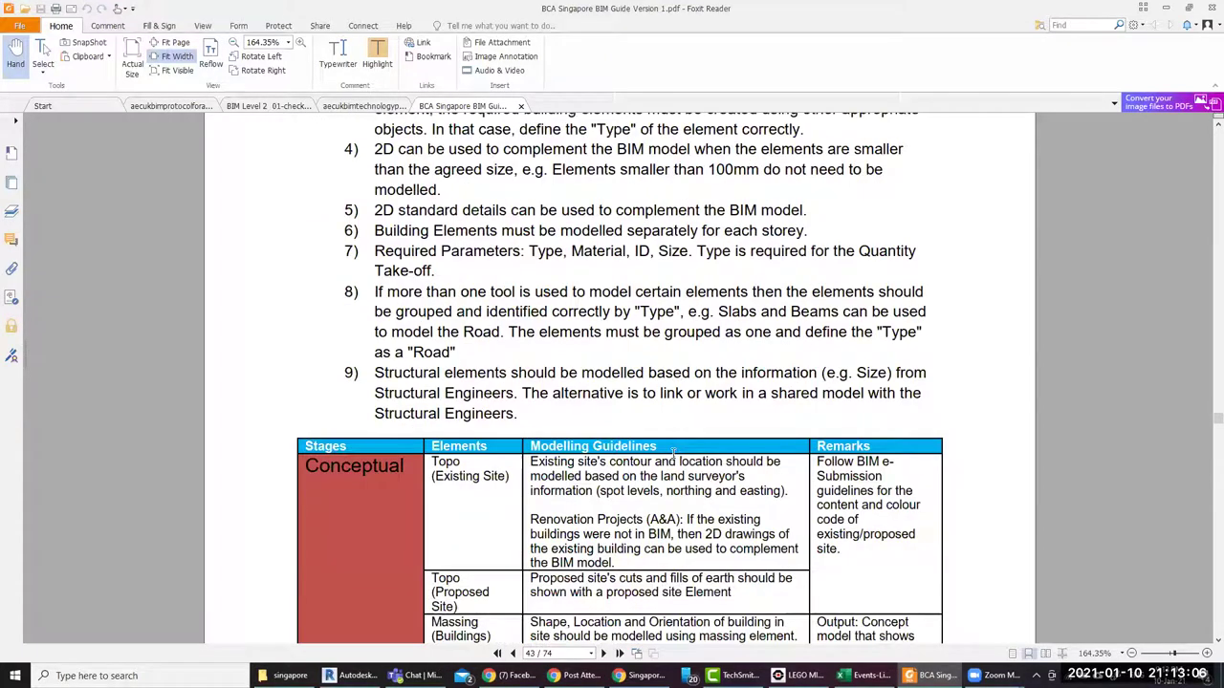
scroll(672, 452, down, 3)
scroll(672, 453, down, 3)
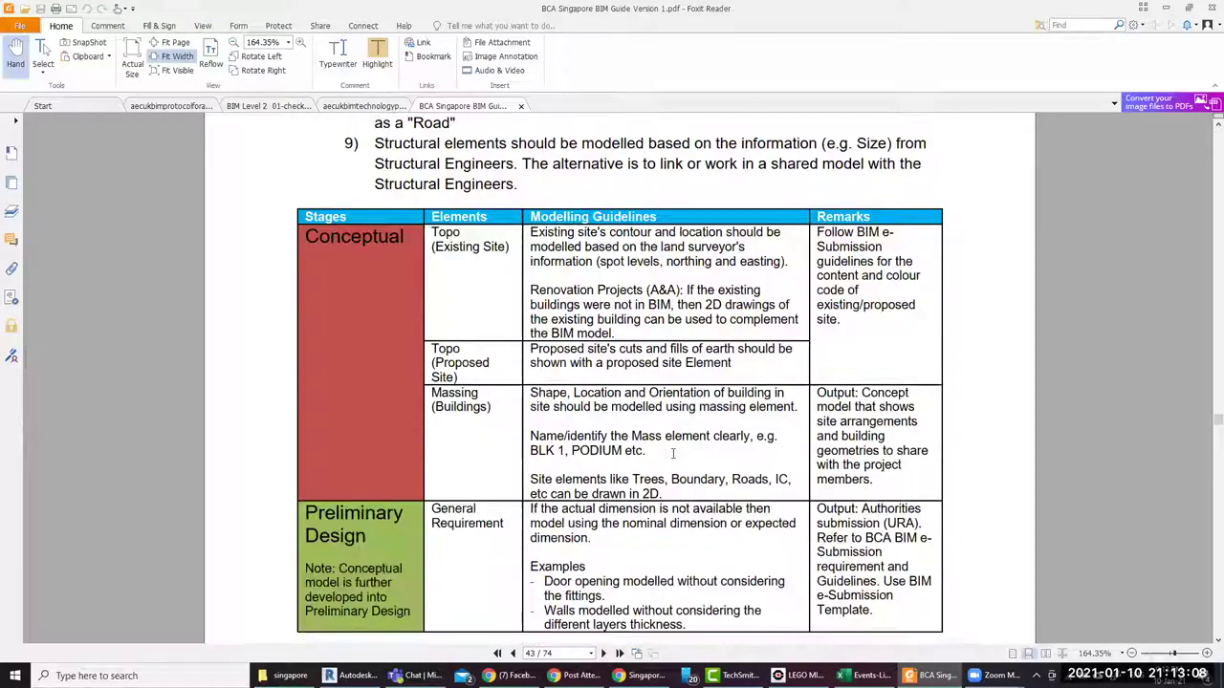
scroll(672, 455, down, 10)
scroll(672, 457, down, 7)
scroll(672, 457, down, 1)
scroll(672, 457, down, 3)
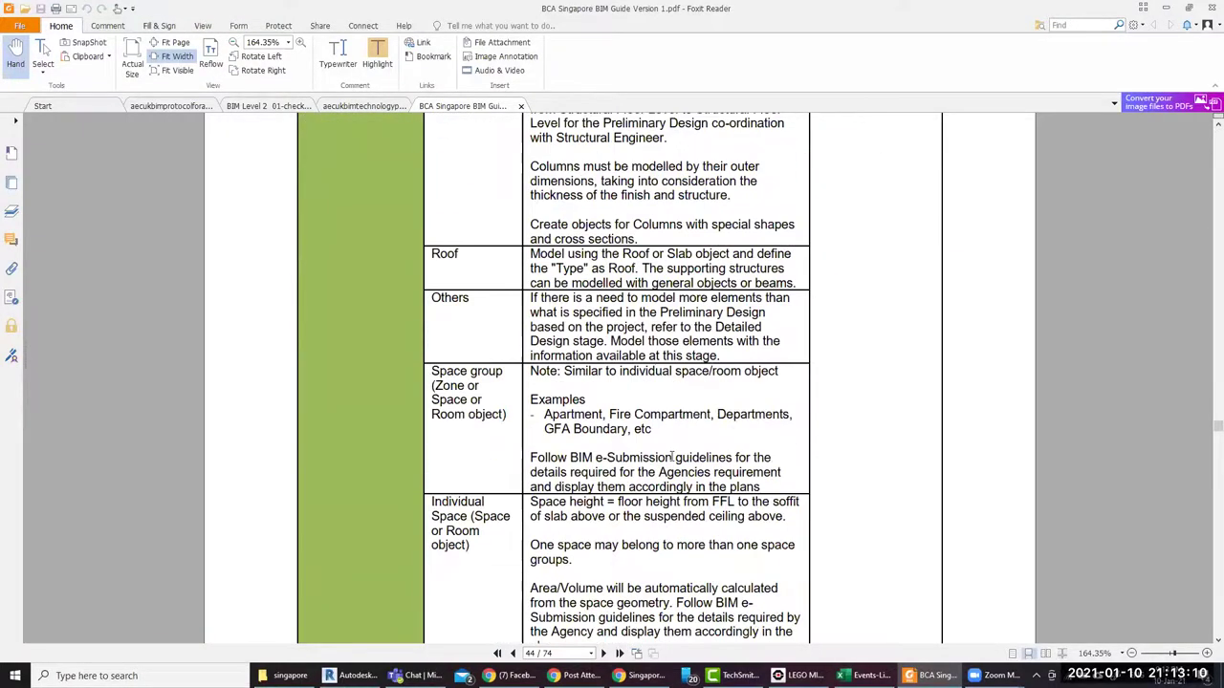
scroll(671, 457, down, 3)
scroll(671, 456, down, 5)
scroll(671, 456, down, 2)
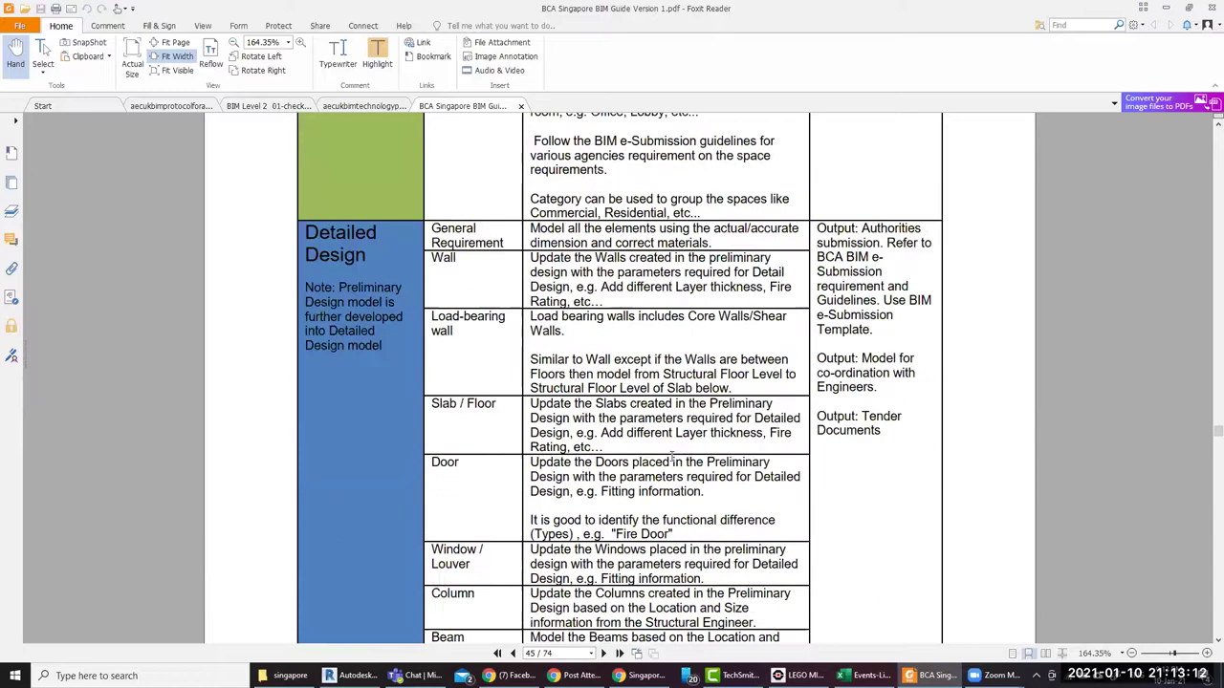
scroll(672, 457, down, 4)
scroll(672, 457, down, 2)
scroll(672, 457, down, 3)
scroll(672, 457, down, 6)
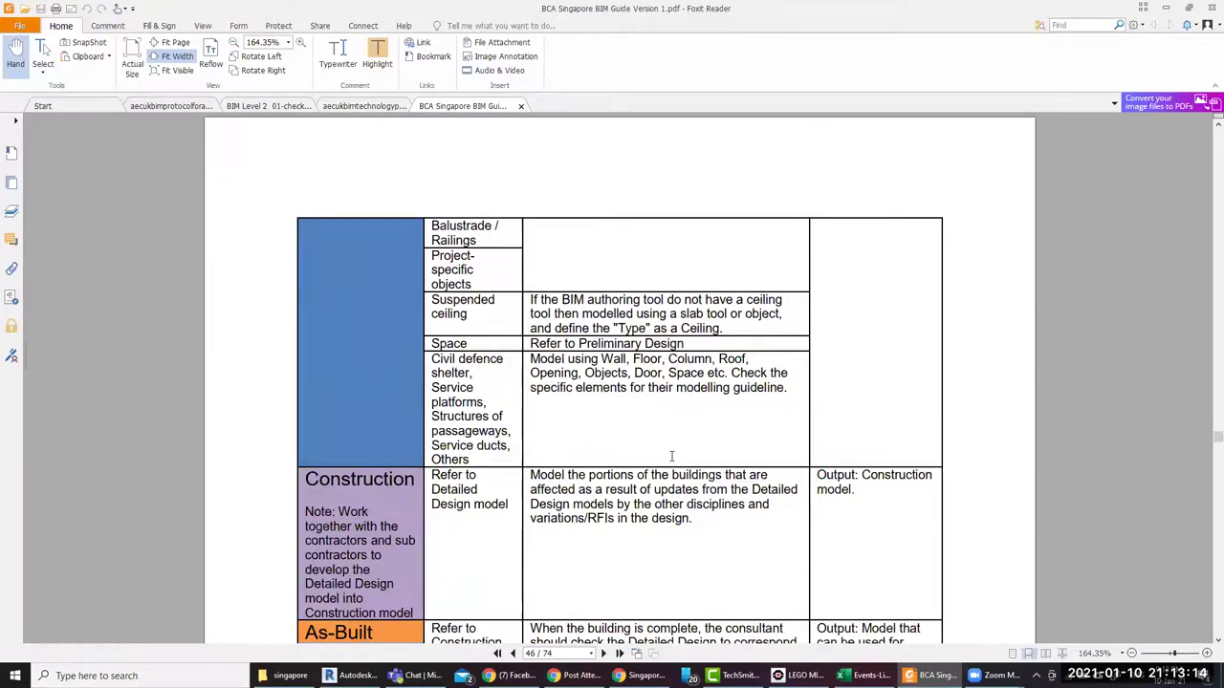
scroll(672, 457, down, 7)
scroll(673, 457, down, 6)
scroll(672, 459, down, 5)
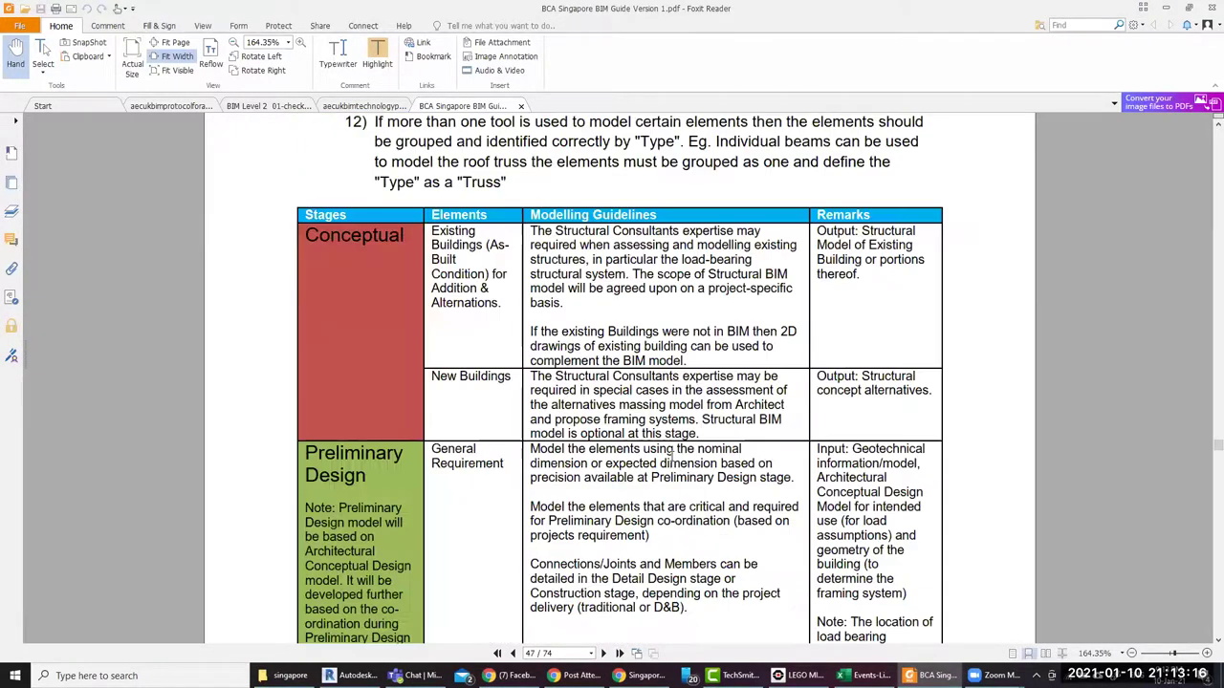
scroll(672, 456, down, 10)
scroll(672, 456, down, 10)
scroll(669, 456, down, 10)
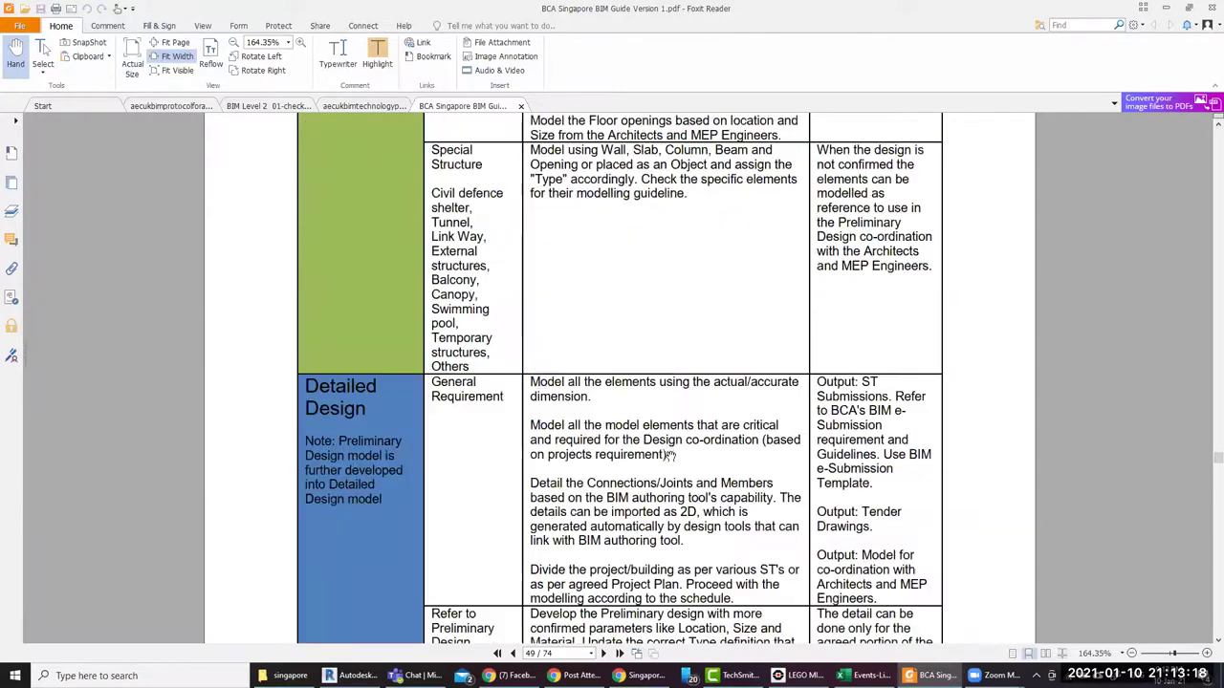
scroll(663, 456, down, 10)
scroll(662, 456, down, 5)
scroll(662, 456, down, 5)
scroll(663, 457, down, 5)
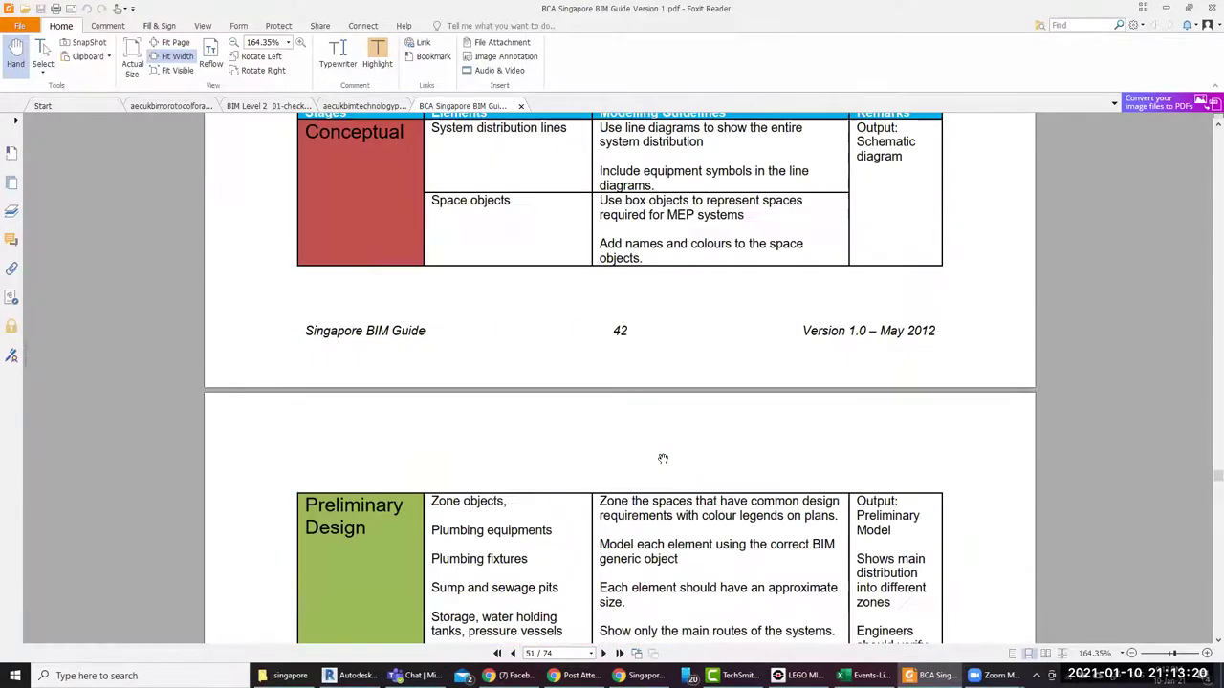
scroll(662, 459, down, 5)
scroll(662, 458, down, 5)
scroll(662, 459, down, 5)
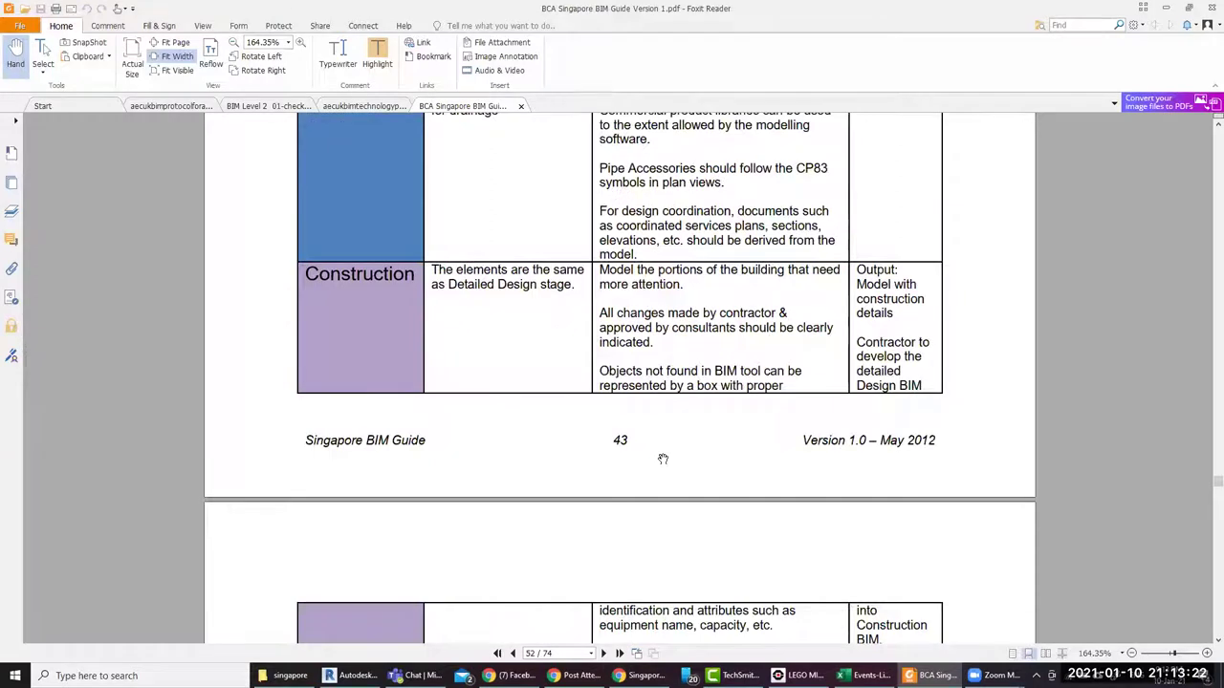
scroll(663, 458, down, 5)
scroll(662, 459, down, 2)
scroll(662, 459, down, 3)
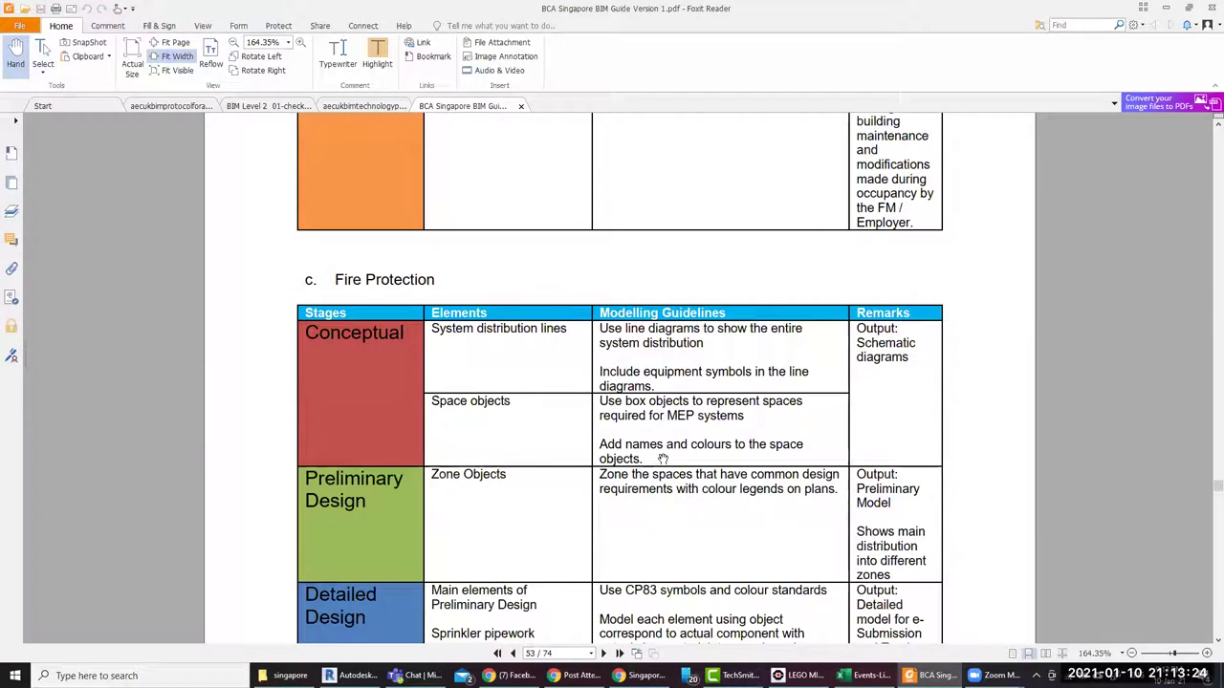
Review the Fire Protection stage table on page 53, dismissing a stray context menu
scroll(662, 459, down, 4)
scroll(662, 459, up, 3)
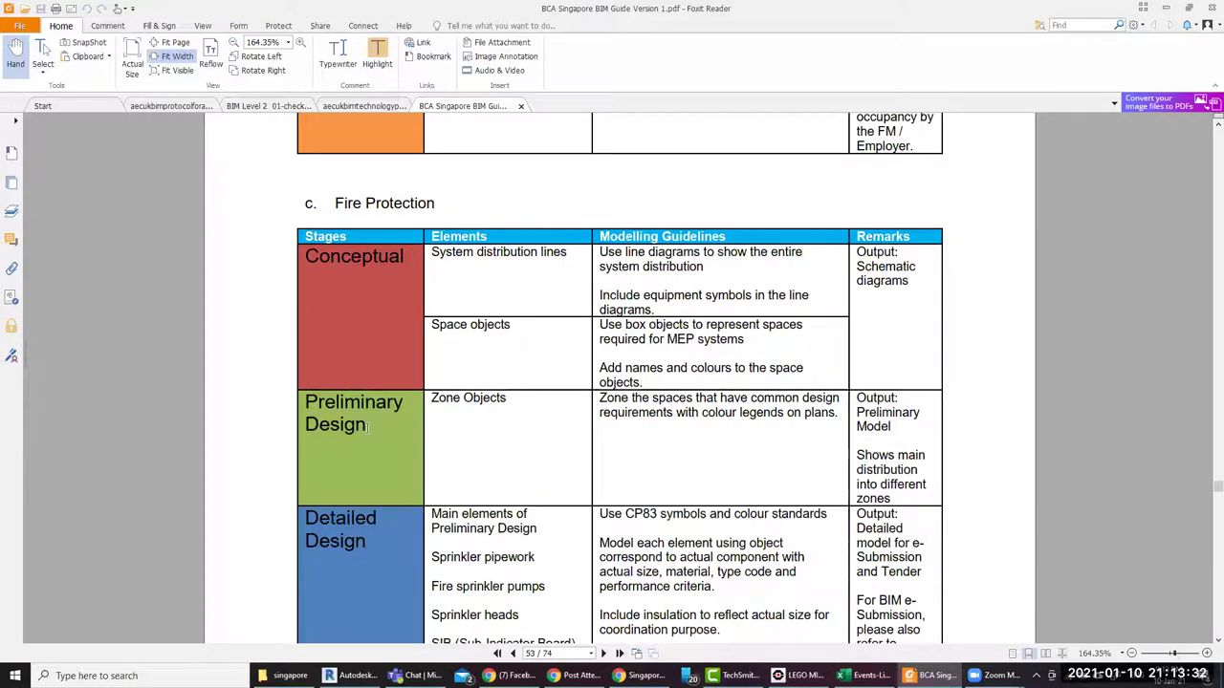
scroll(368, 427, down, 3)
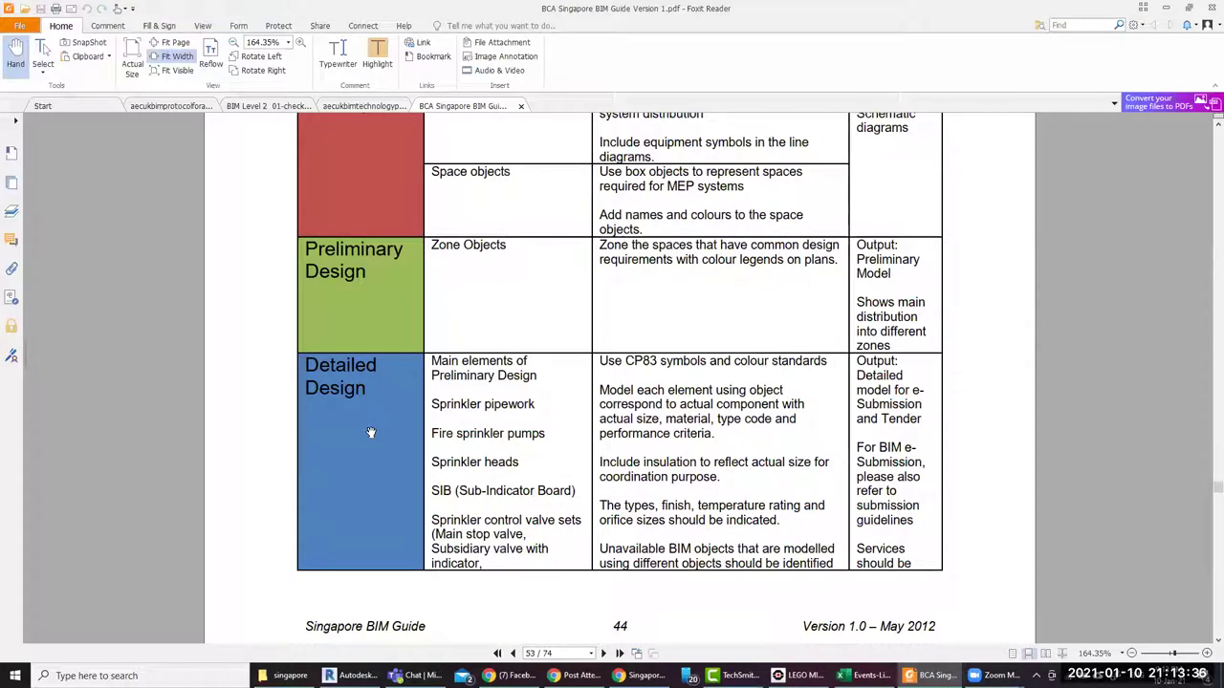
right_click(495, 436)
click(460, 451)
Scroll through the Electrical modelling guidelines table to its Construction and As-Built stages on page 56
scroll(462, 441, down, 2)
scroll(463, 440, down, 4)
scroll(465, 440, down, 5)
scroll(464, 441, down, 2)
scroll(464, 441, down, 4)
scroll(464, 441, down, 4)
scroll(465, 441, down, 1)
scroll(465, 440, up, 5)
scroll(468, 439, up, 2)
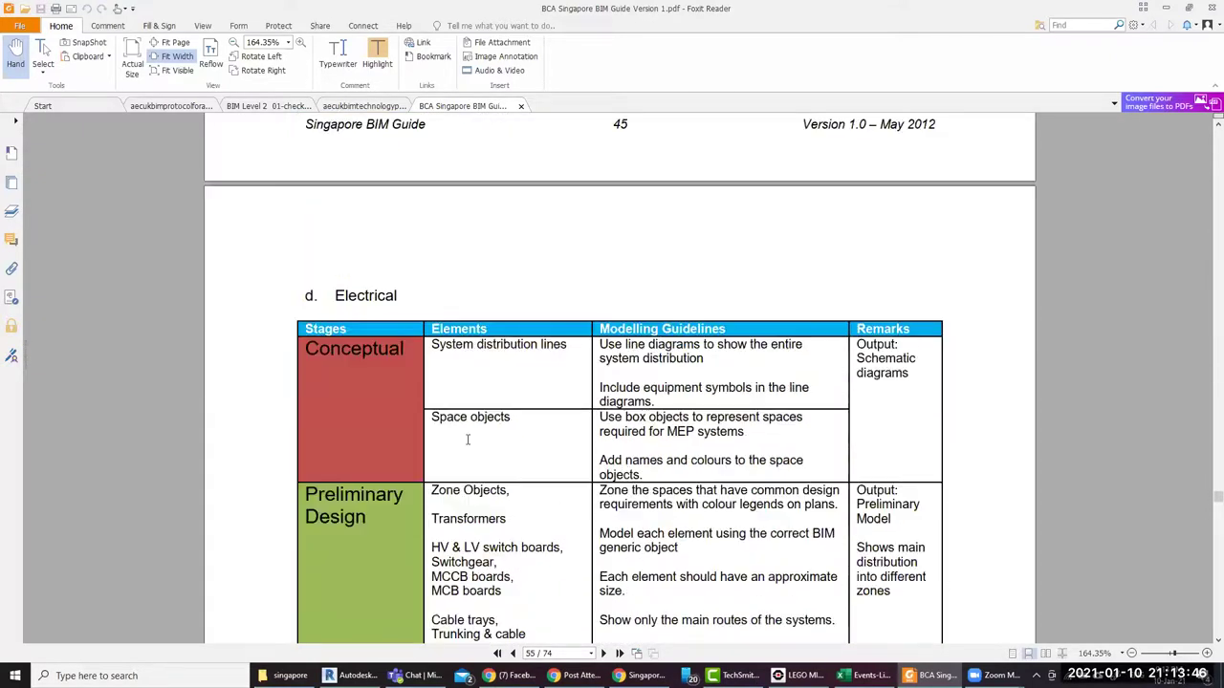
scroll(467, 438, down, 5)
scroll(467, 439, down, 3)
scroll(467, 439, down, 2)
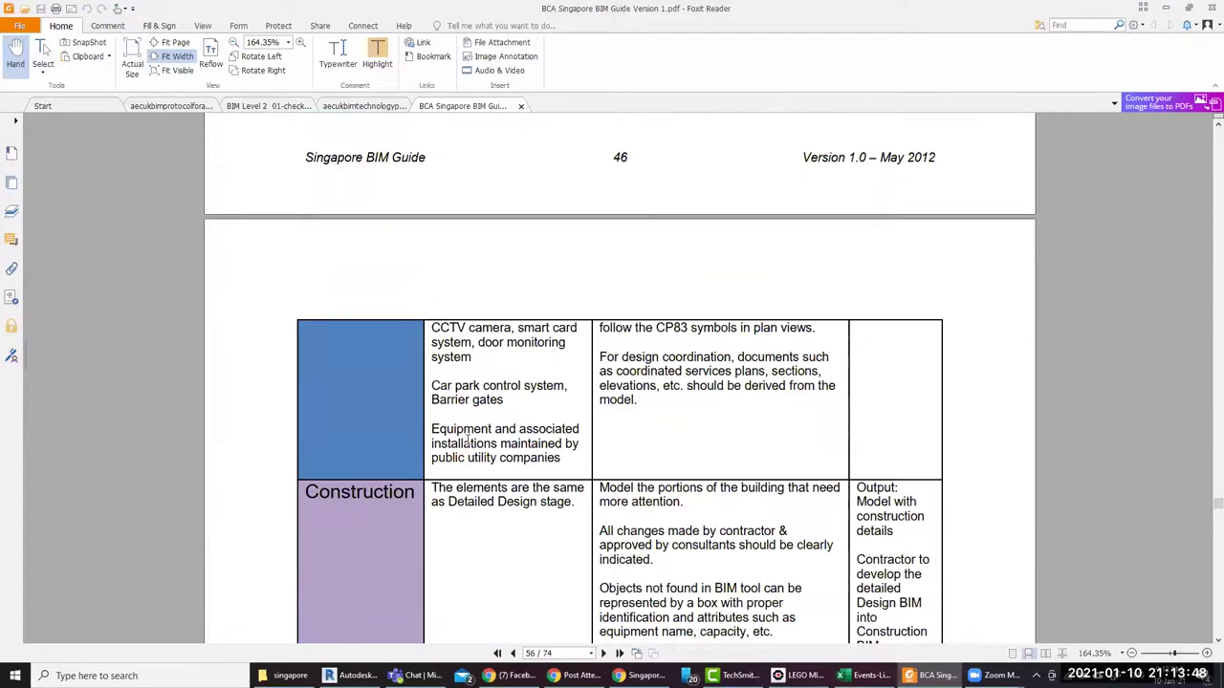
scroll(467, 439, down, 3)
scroll(468, 439, down, 5)
scroll(468, 438, up, 3)
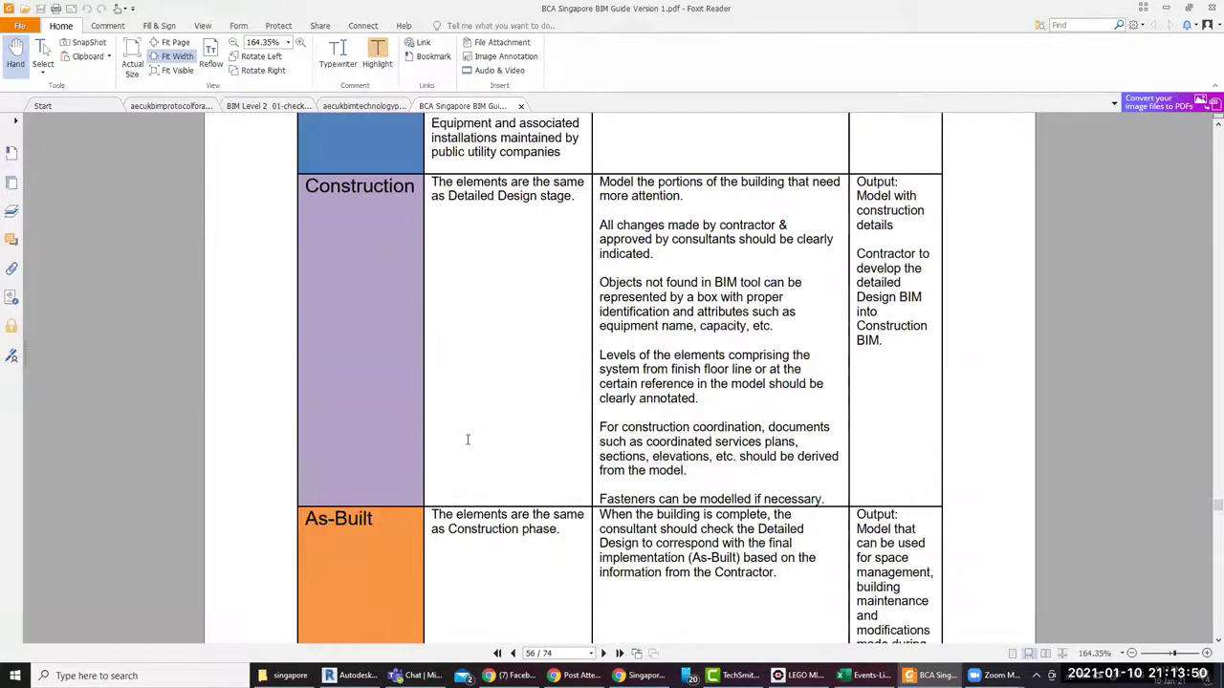
scroll(463, 443, down, 5)
scroll(464, 443, down, 5)
scroll(462, 442, up, 6)
scroll(462, 443, up, 4)
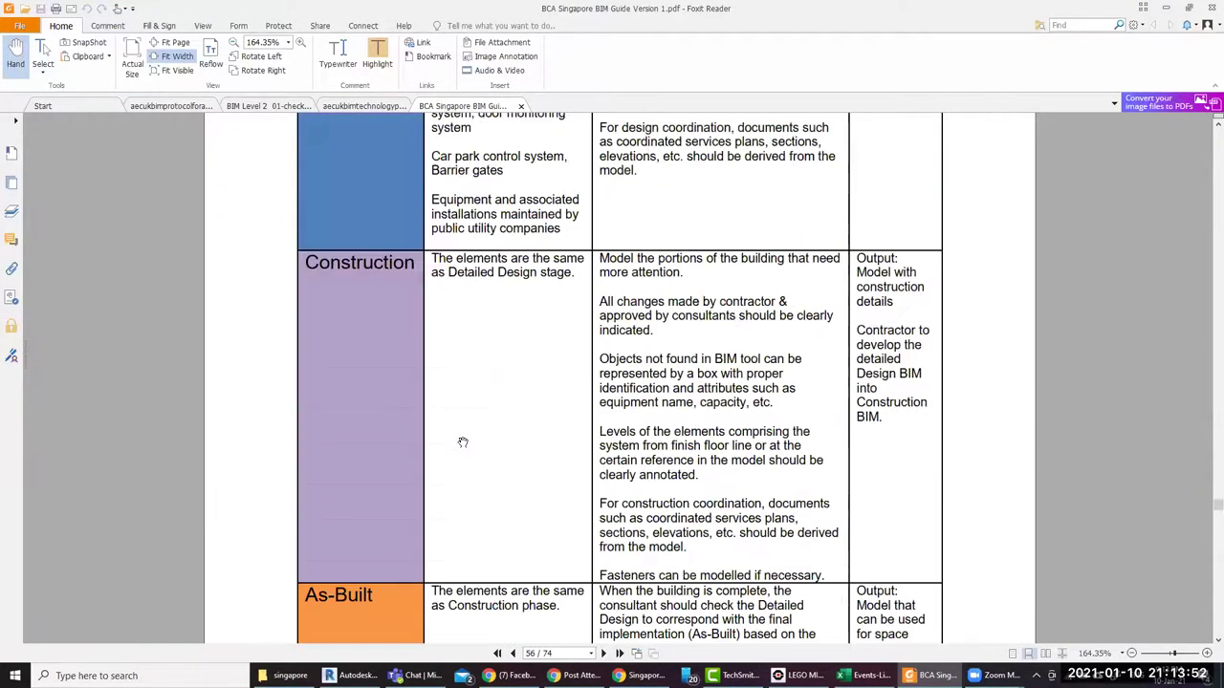
scroll(394, 350, up, 4)
scroll(401, 350, up, 6)
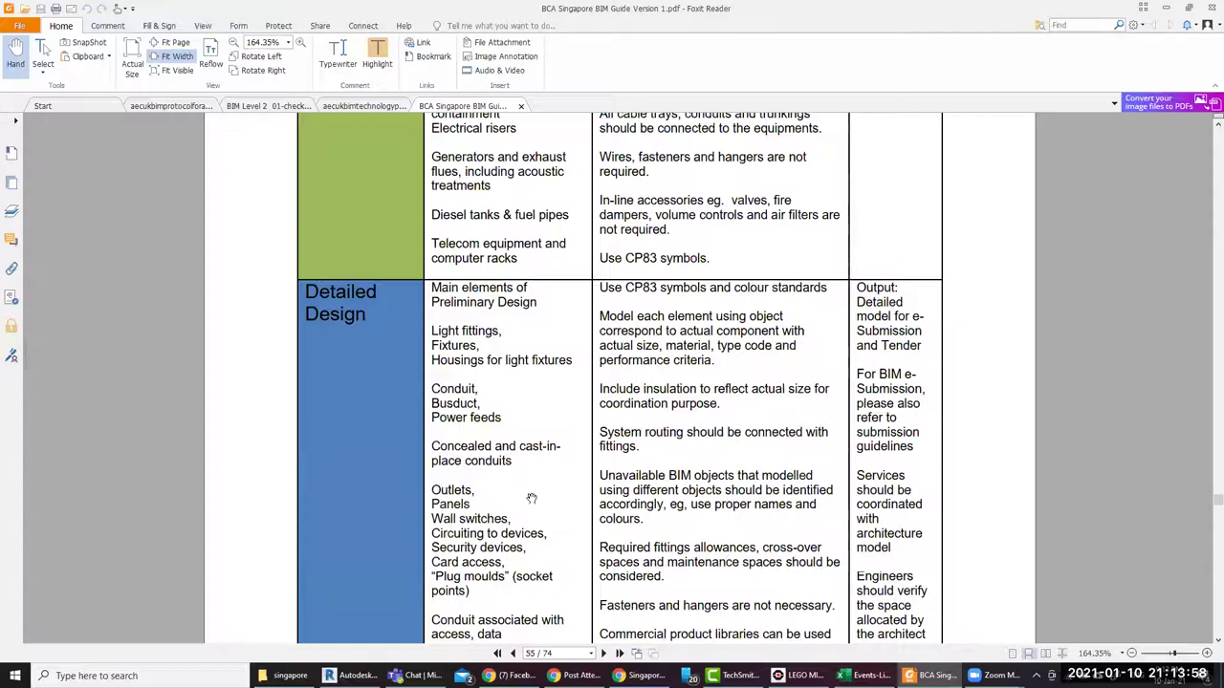
scroll(533, 498, down, 3)
scroll(532, 497, down, 2)
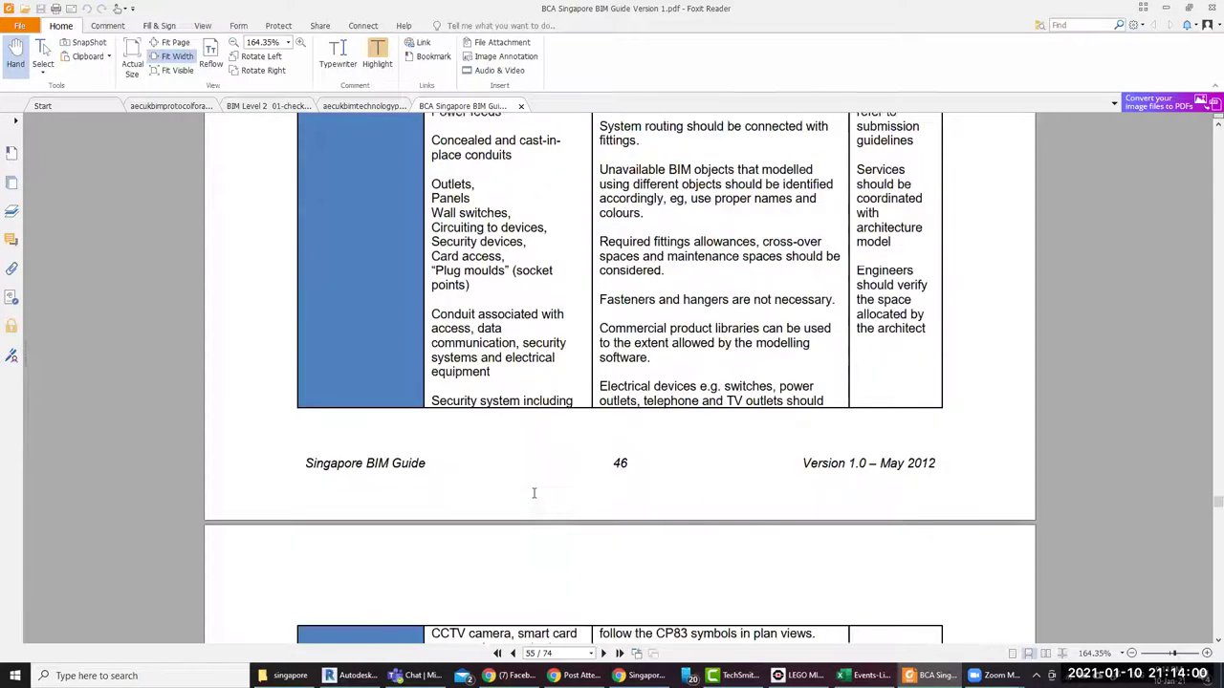
scroll(532, 496, down, 5)
scroll(532, 496, down, 3)
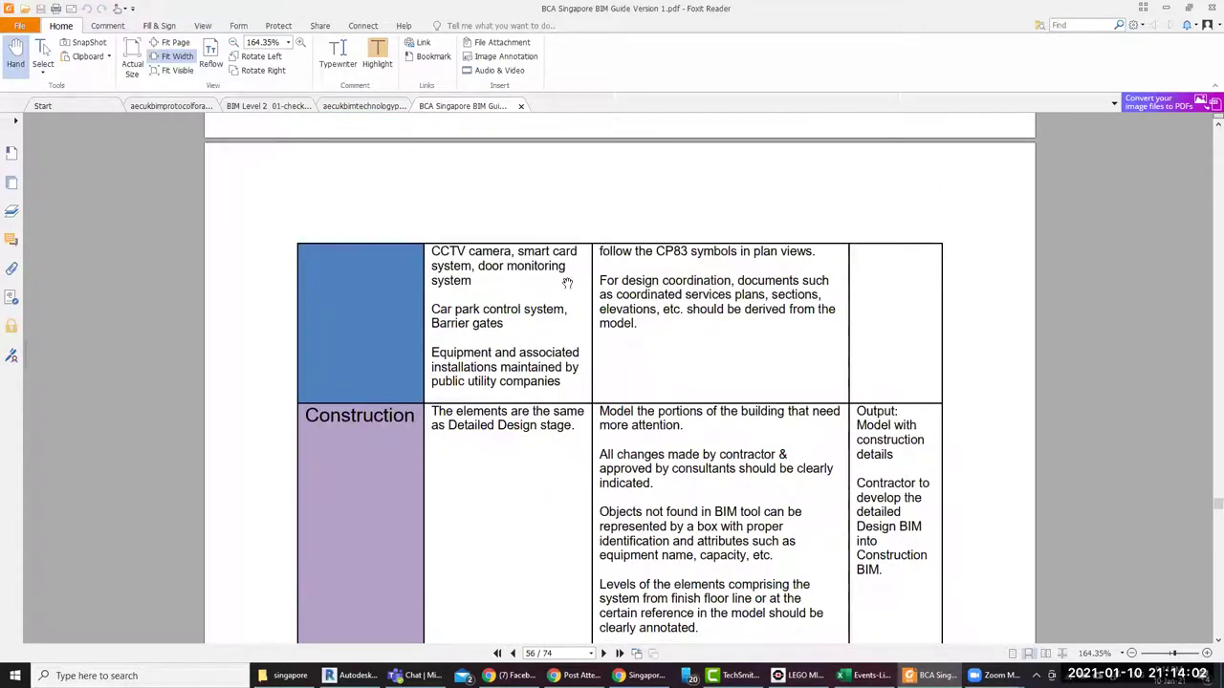
scroll(526, 383, up, 3)
scroll(526, 382, up, 12)
scroll(526, 392, down, 7)
scroll(527, 402, down, 9)
scroll(527, 407, up, 10)
scroll(524, 410, up, 12)
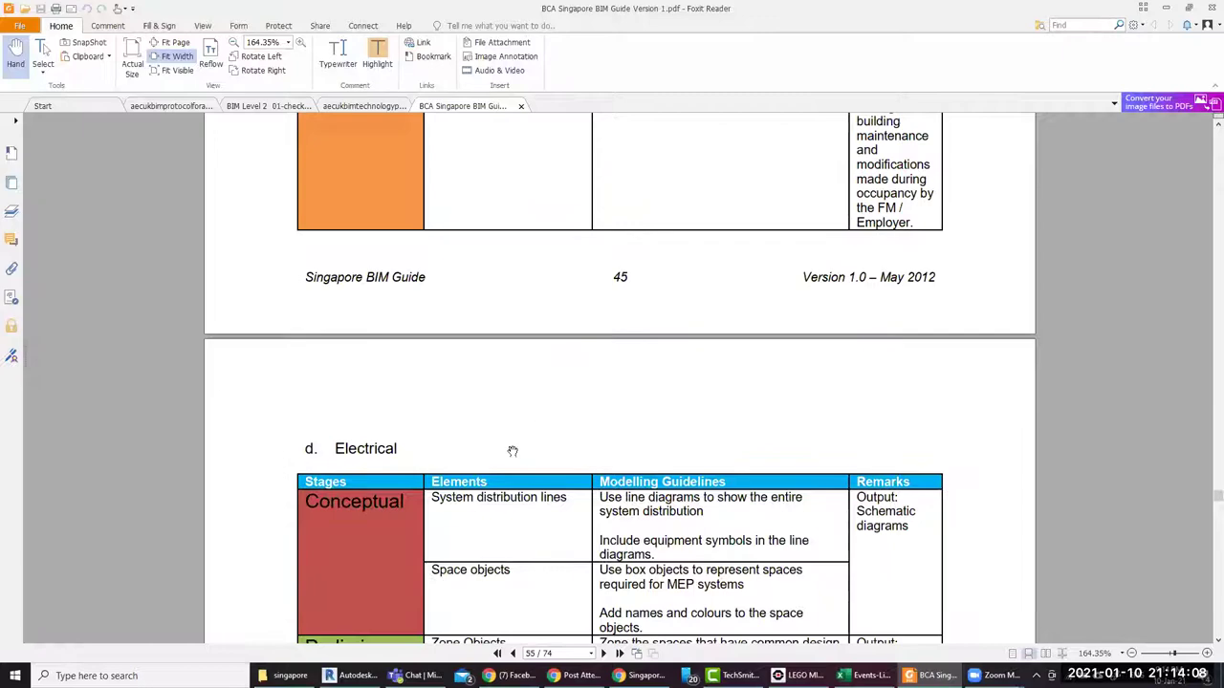
scroll(573, 470, down, 5)
scroll(573, 471, down, 10)
scroll(573, 470, down, 14)
scroll(574, 471, down, 3)
scroll(574, 470, down, 2)
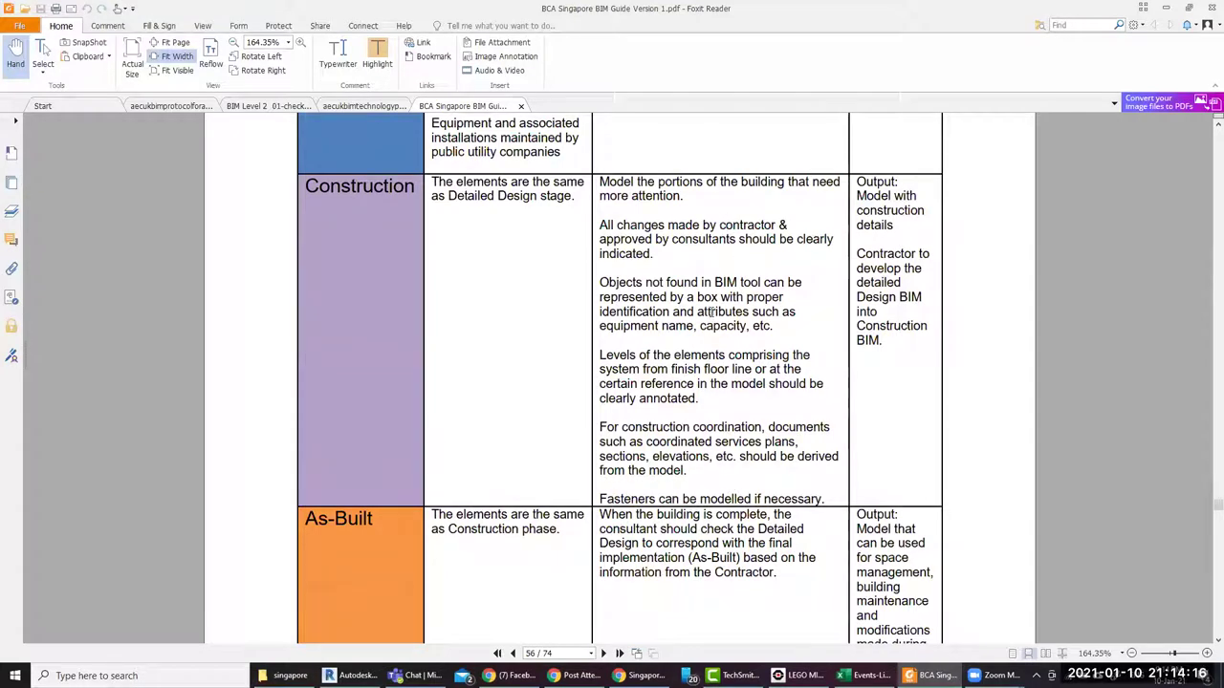
scroll(707, 314, down, 5)
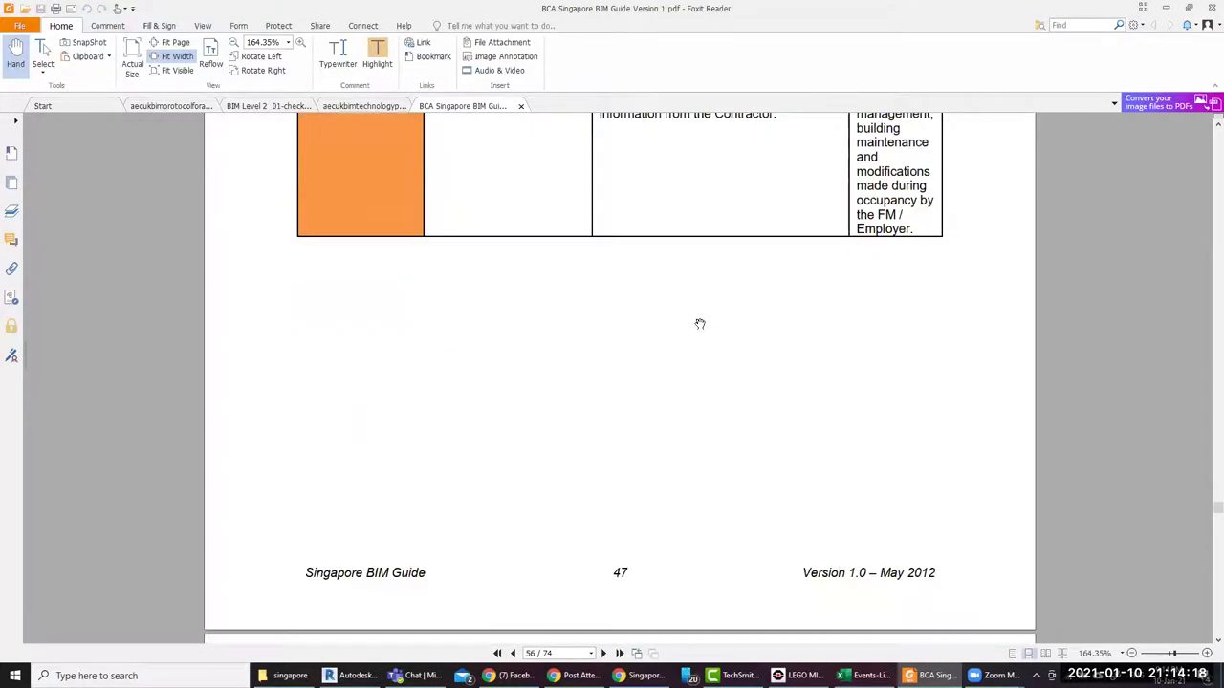
scroll(699, 319, down, 5)
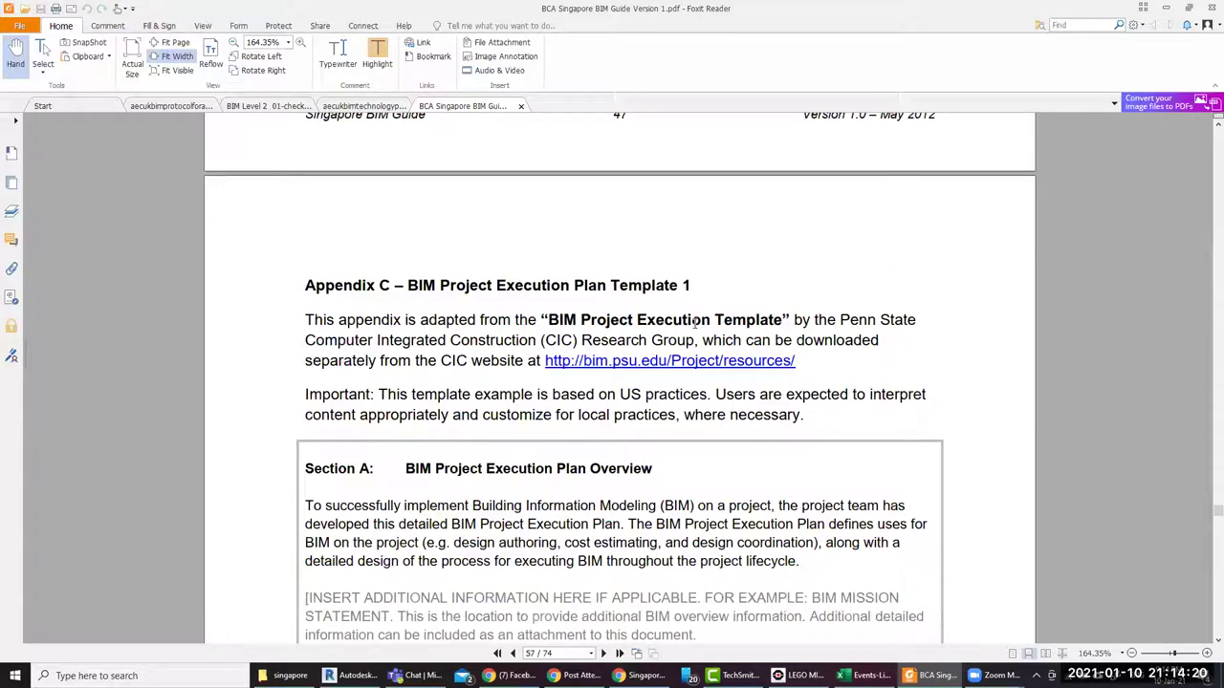
Scroll through Appendix C, the BIM Project Execution Plan Template
scroll(502, 411, down, 5)
scroll(503, 407, down, 4)
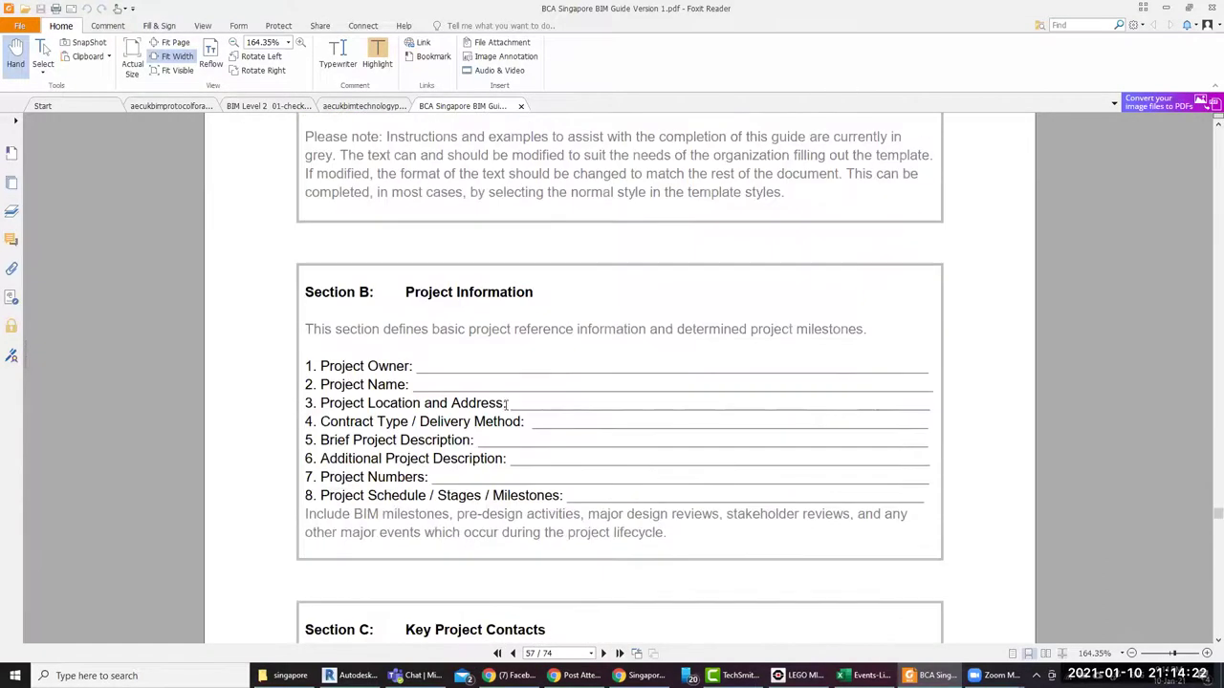
scroll(465, 399, down, 5)
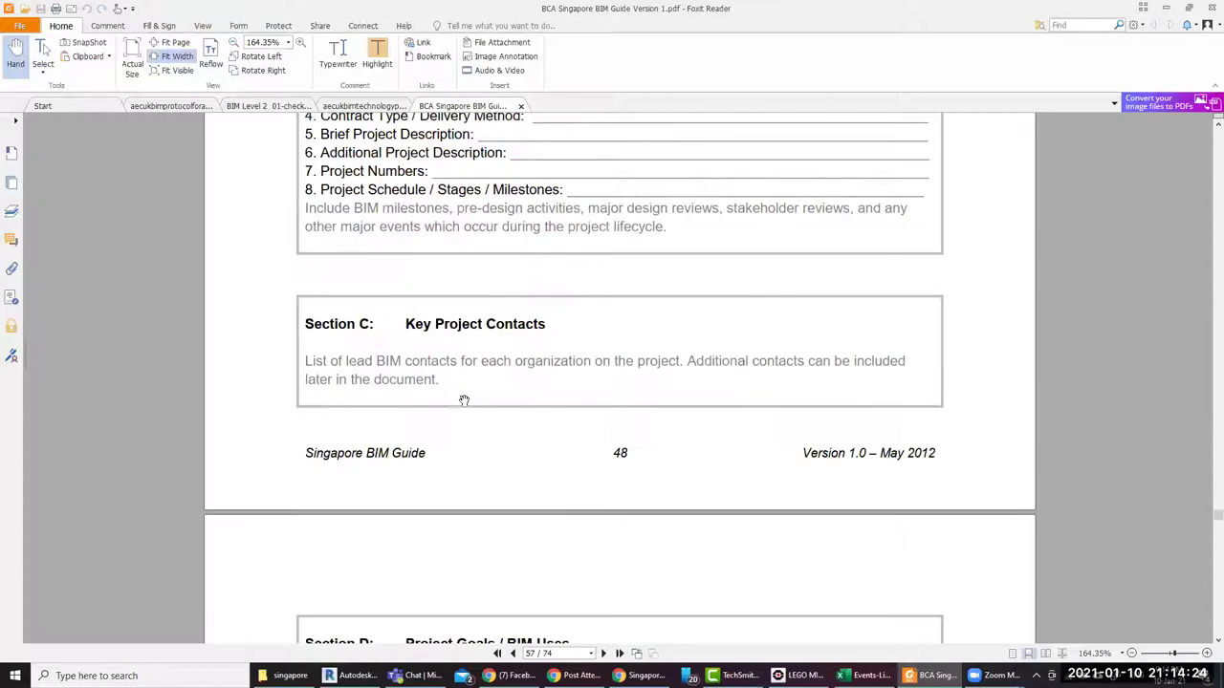
scroll(466, 396, down, 5)
scroll(468, 397, down, 6)
scroll(473, 401, down, 6)
scroll(487, 409, down, 8)
scroll(494, 411, down, 8)
scroll(497, 413, down, 3)
scroll(502, 415, down, 6)
scroll(507, 419, down, 3)
scroll(506, 417, down, 6)
scroll(508, 415, down, 6)
scroll(508, 415, down, 6)
scroll(508, 414, down, 4)
scroll(976, 146, down, 5)
scroll(976, 147, down, 10)
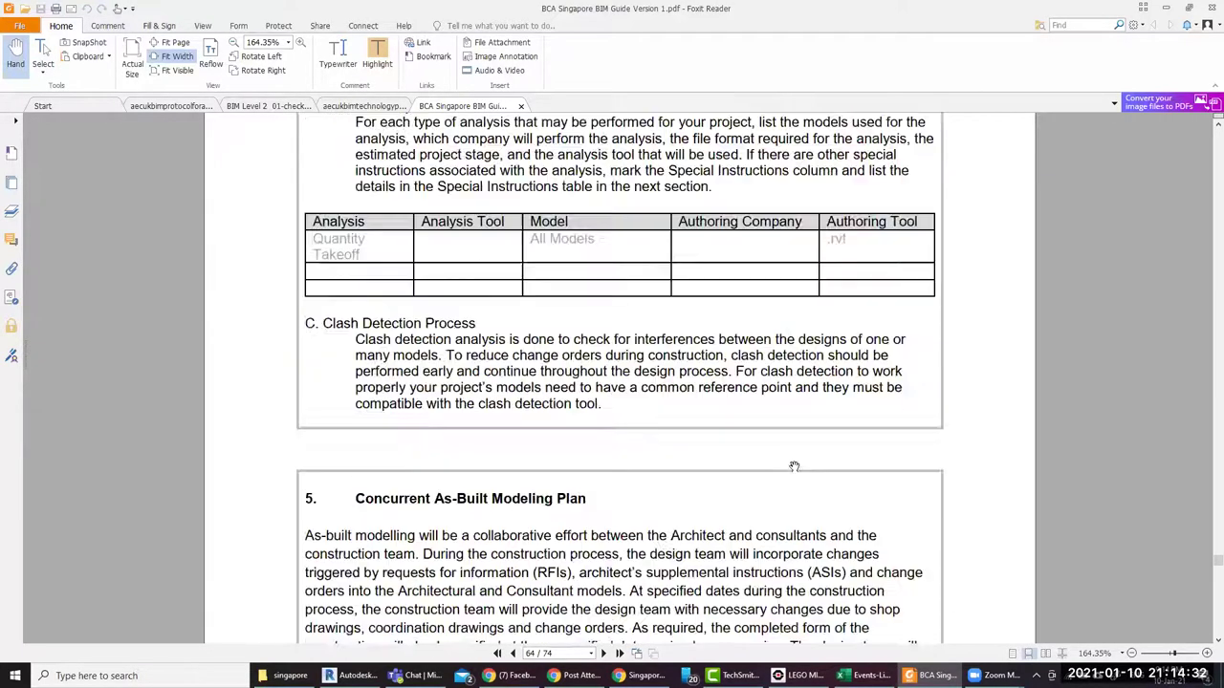
scroll(984, 133, down, 10)
Minimize Foxit and open the bim-essential-guide PDF from the singapore folder
click(1165, 8)
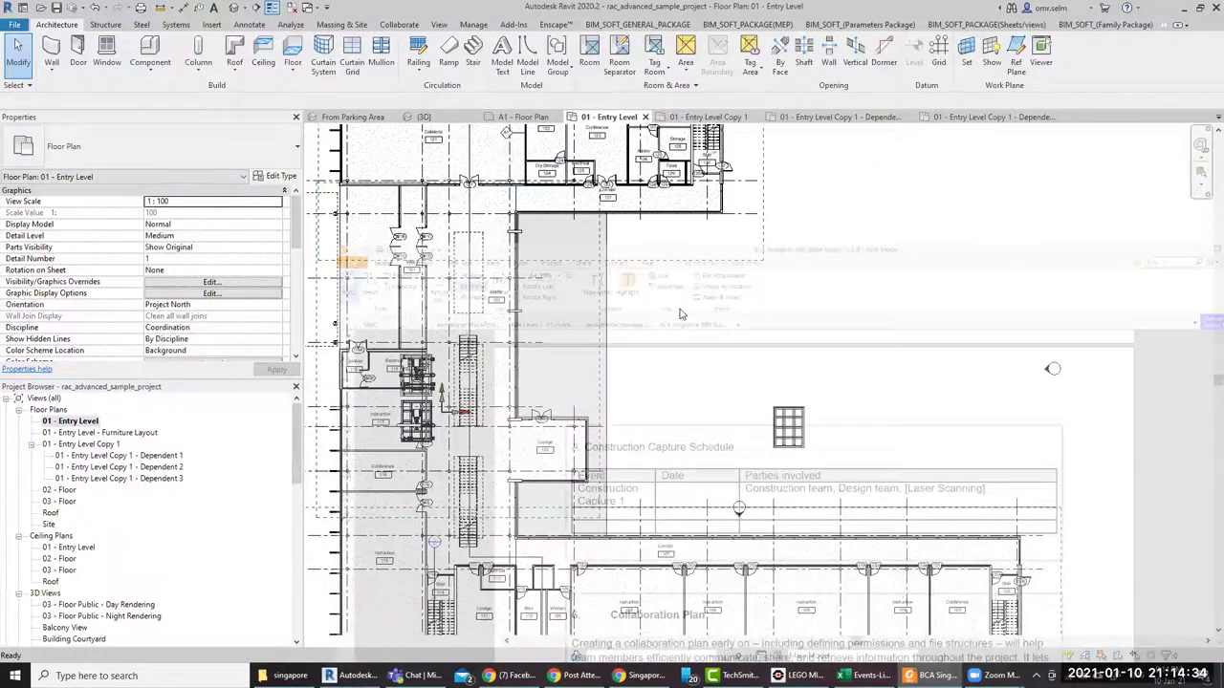
click(290, 676)
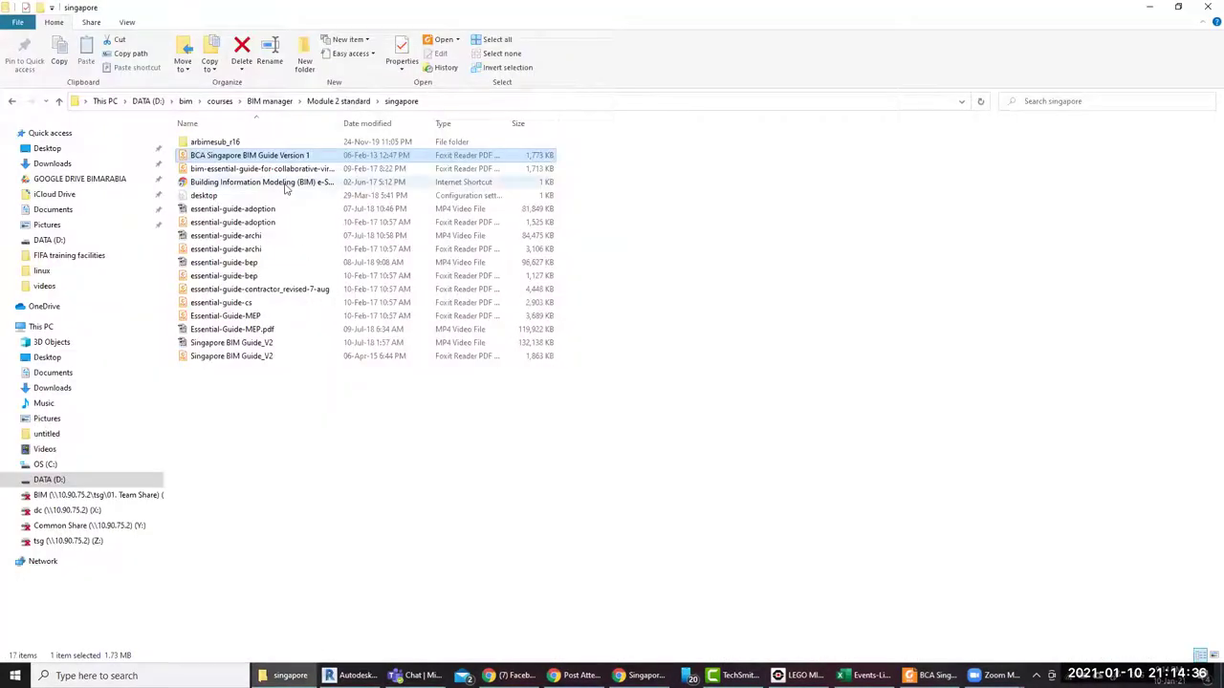
click(315, 171)
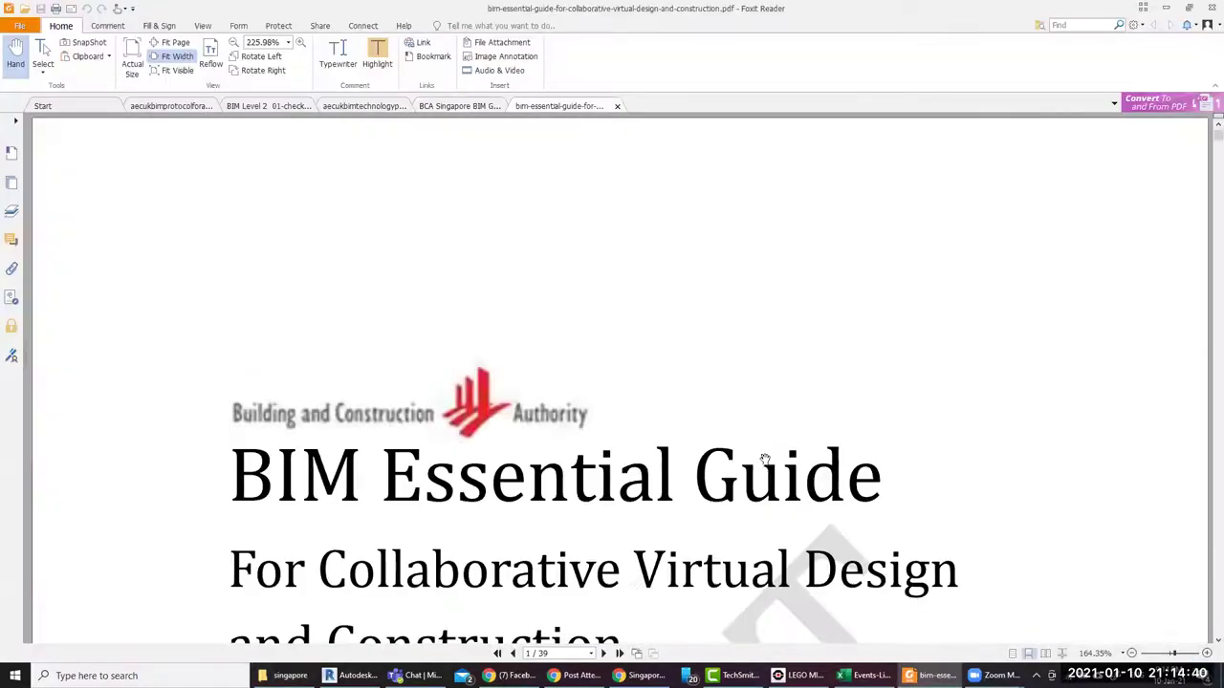
Scroll the Essential Guide past the Lean Principles bullets to Figure 3 on page 11
scroll(446, 360, down, 2)
scroll(446, 360, down, 1)
scroll(446, 360, down, 3)
scroll(447, 360, up, 3)
ctrl+scroll(578, 392, down, 1)
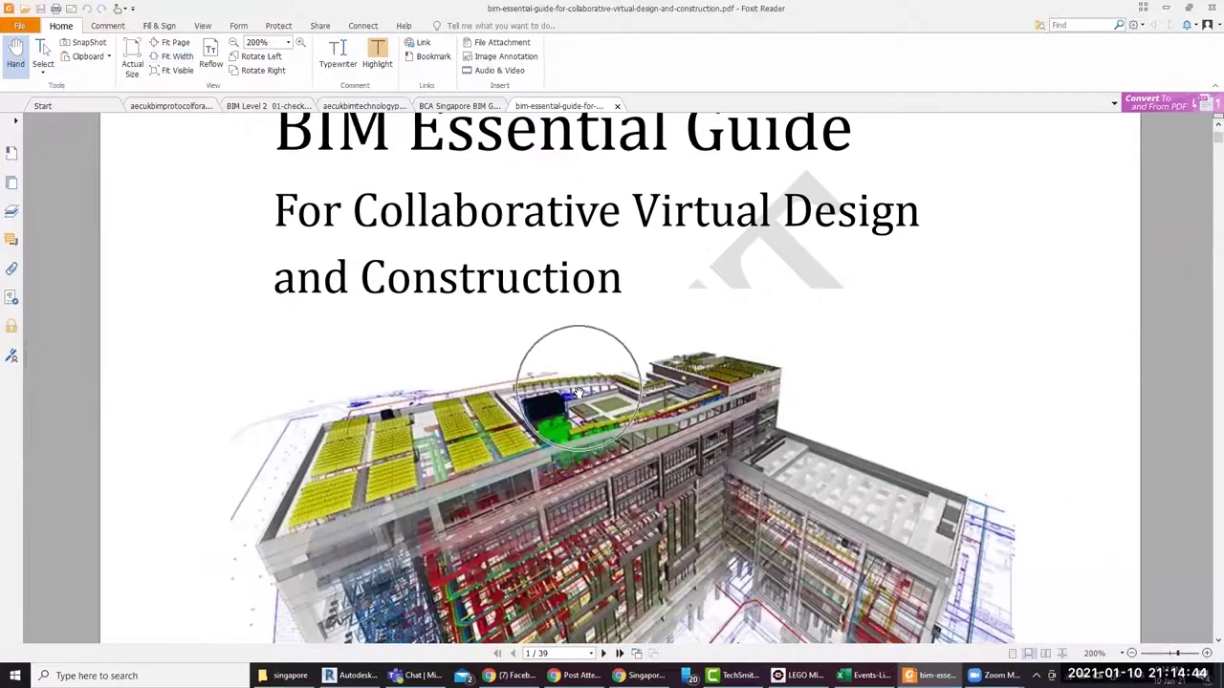
scroll(578, 392, down, 5)
scroll(578, 392, down, 5)
scroll(578, 392, down, 5)
scroll(1055, 424, down, 5)
scroll(1061, 423, down, 5)
scroll(1004, 525, down, 5)
scroll(1005, 525, down, 3)
scroll(1005, 525, down, 5)
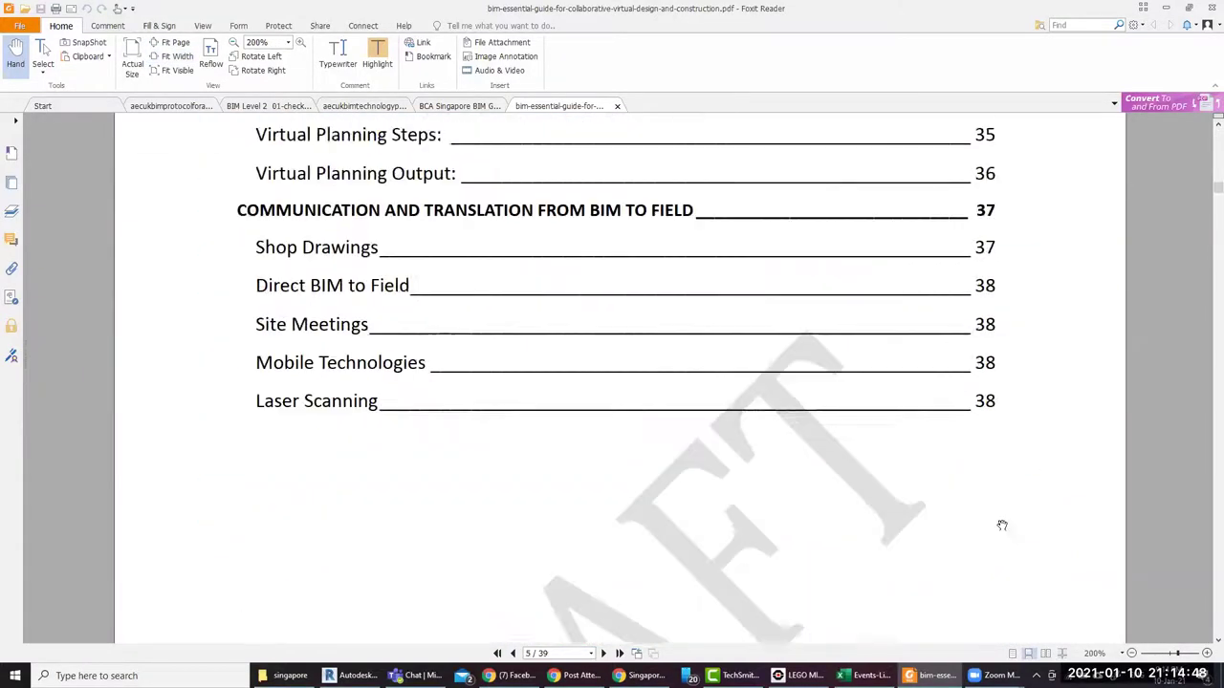
scroll(1005, 525, down, 5)
scroll(1205, 330, down, 5)
scroll(1209, 341, down, 5)
scroll(1211, 341, down, 5)
scroll(1208, 350, down, 5)
scroll(1208, 352, down, 5)
scroll(1209, 353, down, 5)
scroll(1208, 354, down, 5)
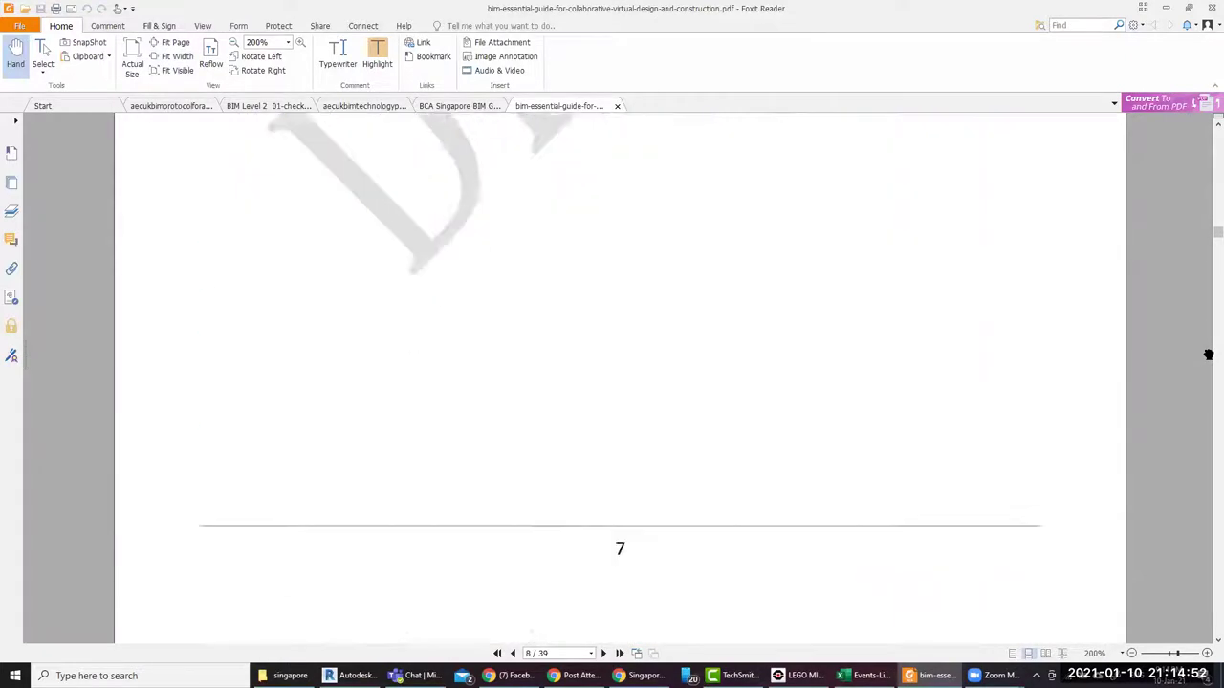
scroll(1209, 355, down, 5)
scroll(1208, 354, down, 2)
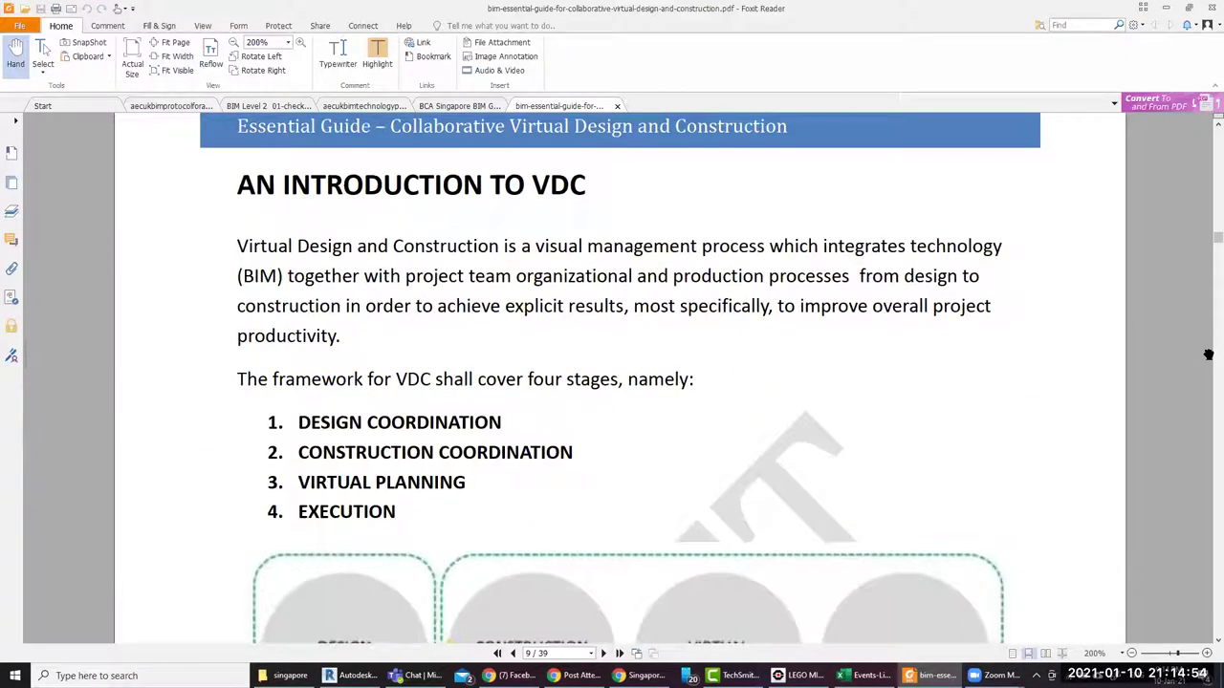
scroll(1209, 355, down, 4)
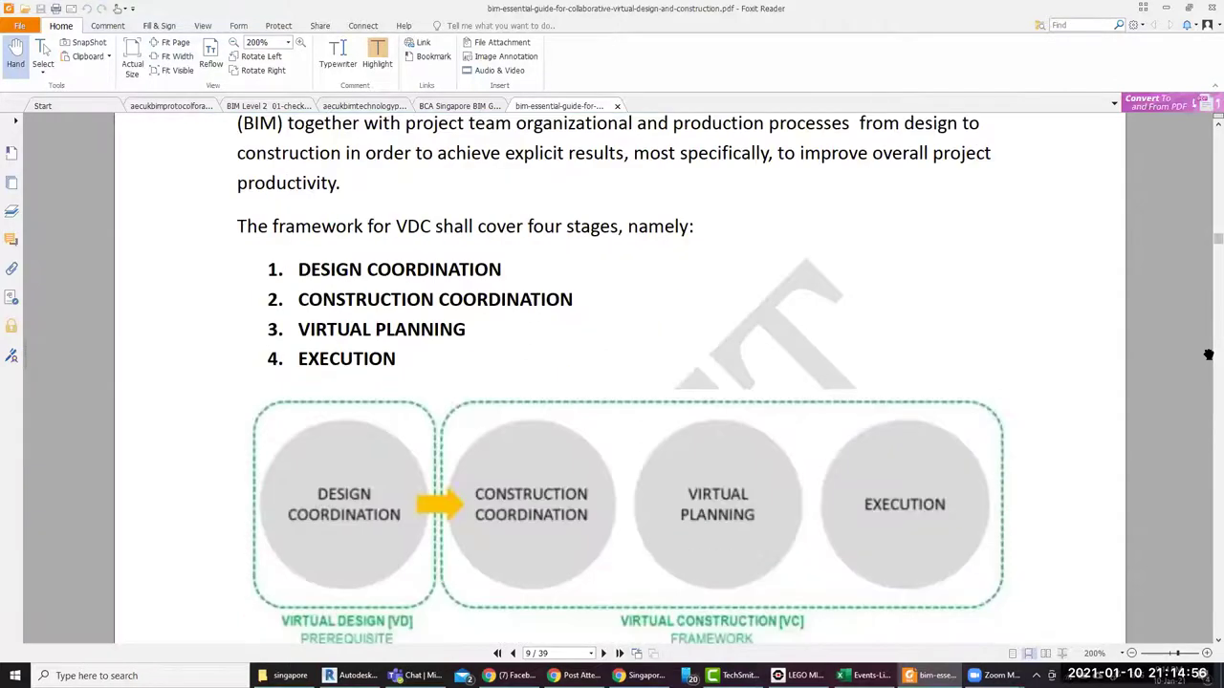
scroll(1208, 354, up, 6)
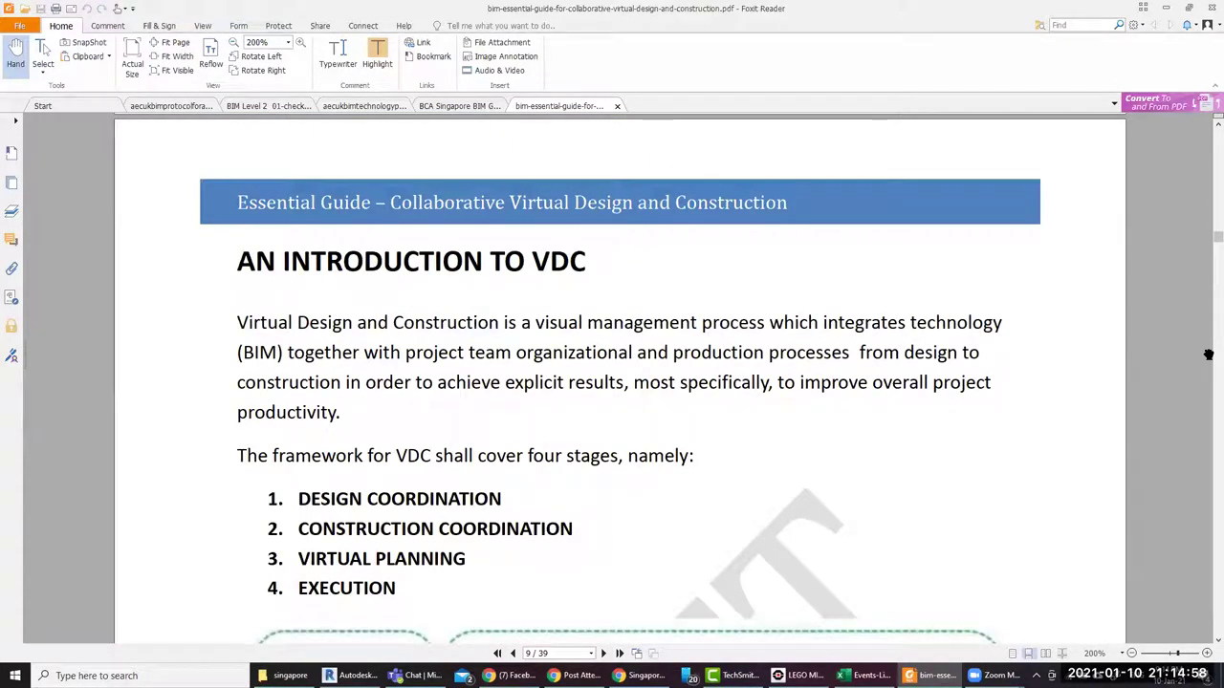
scroll(1208, 354, down, 5)
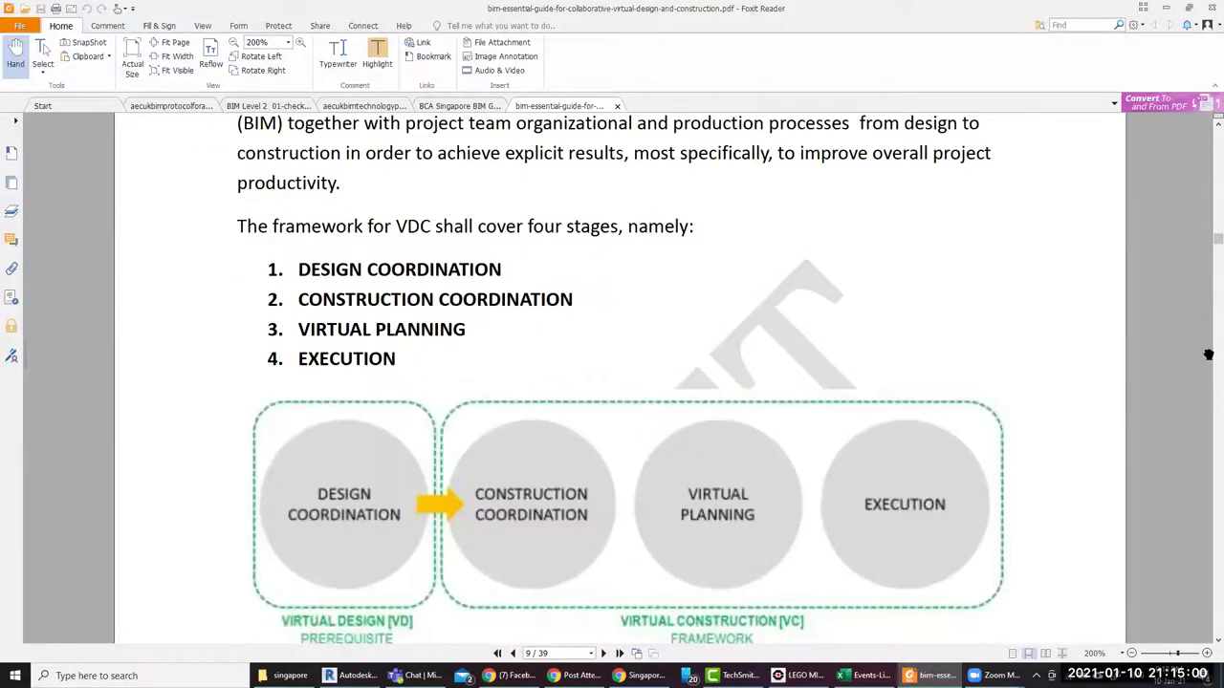
scroll(1208, 354, down, 15)
scroll(1208, 355, down, 7)
scroll(1208, 356, down, 12)
scroll(1208, 356, down, 4)
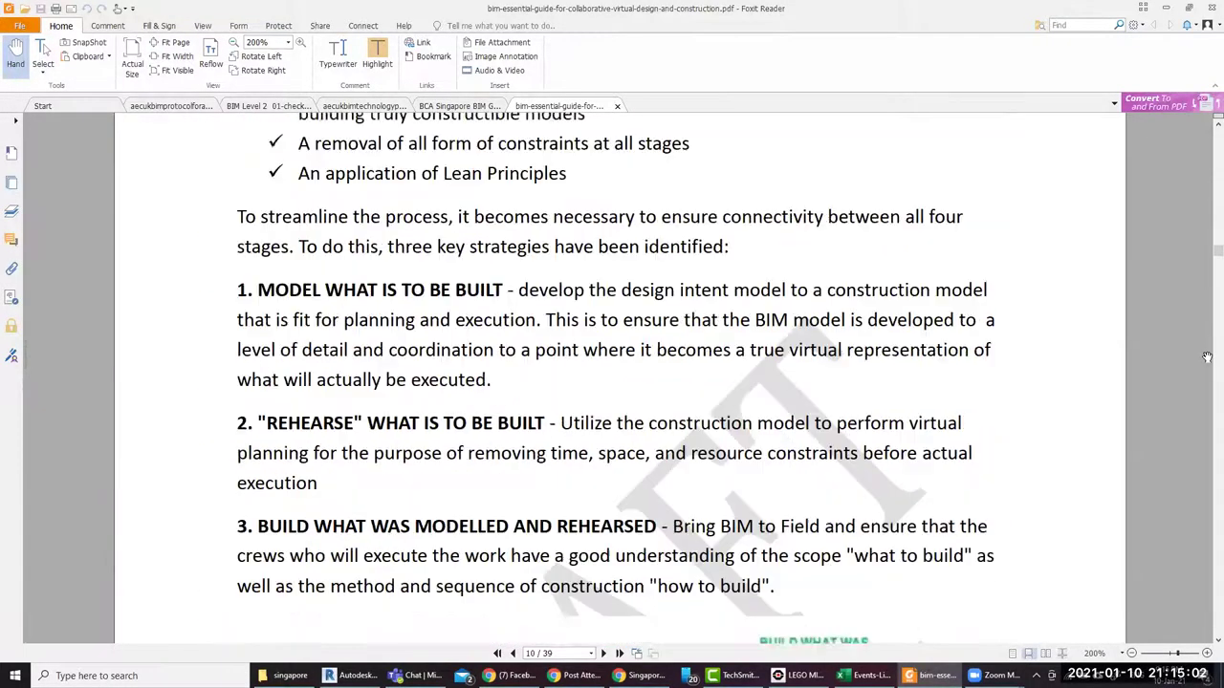
scroll(1208, 356, down, 2)
scroll(1207, 356, down, 8)
scroll(1207, 357, down, 3)
scroll(1208, 356, down, 8)
scroll(1208, 357, down, 12)
scroll(1207, 356, down, 2)
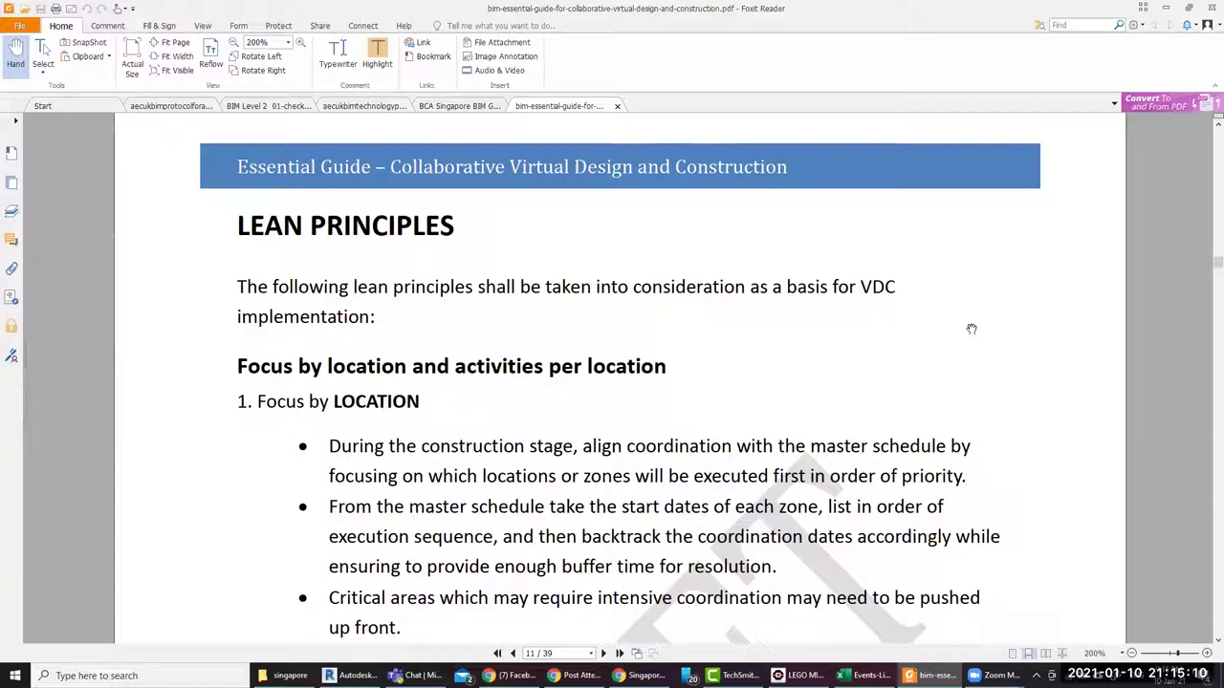
scroll(971, 329, down, 2)
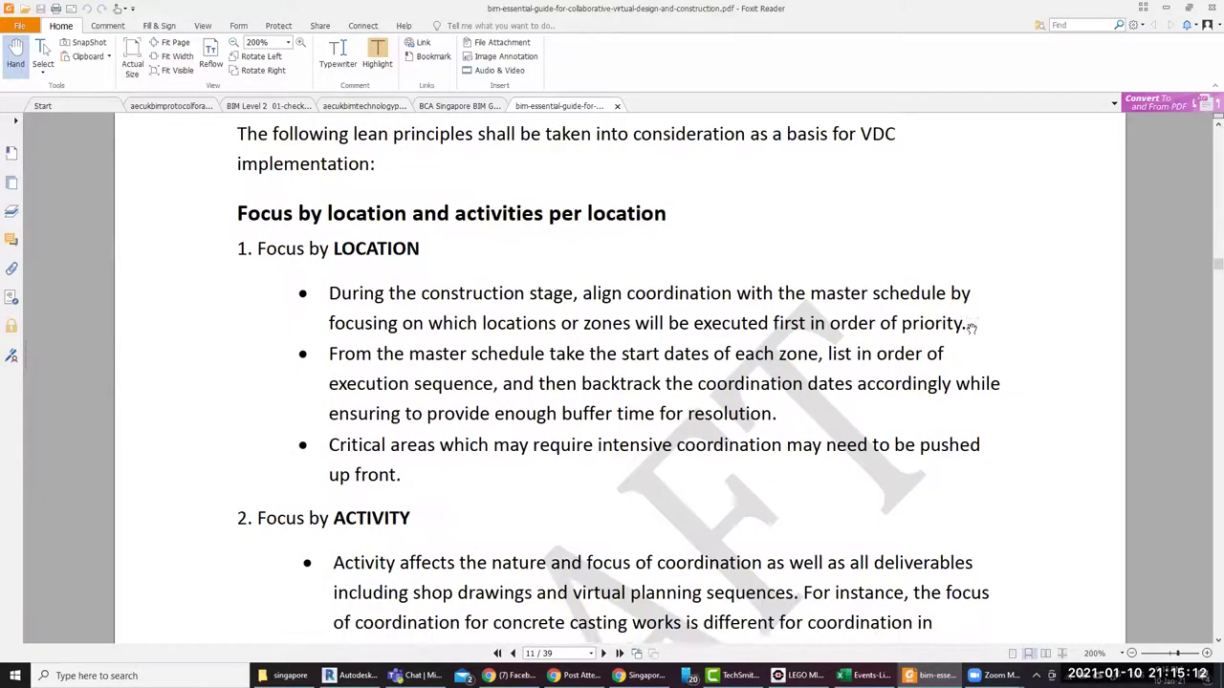
scroll(971, 329, down, 2)
scroll(972, 329, down, 2)
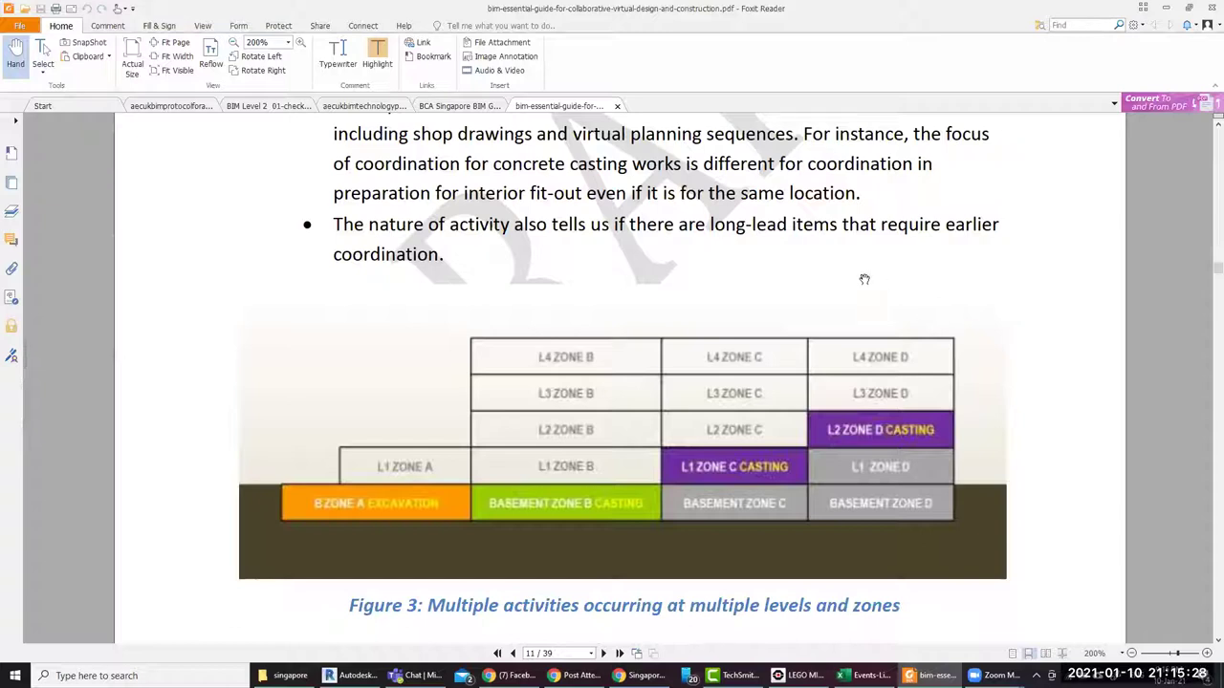
Scroll past the make-ready, Design Coordination and Control elements pages to page 15
scroll(833, 359, down, 4)
scroll(833, 359, down, 3)
scroll(832, 364, down, 3)
scroll(832, 363, down, 3)
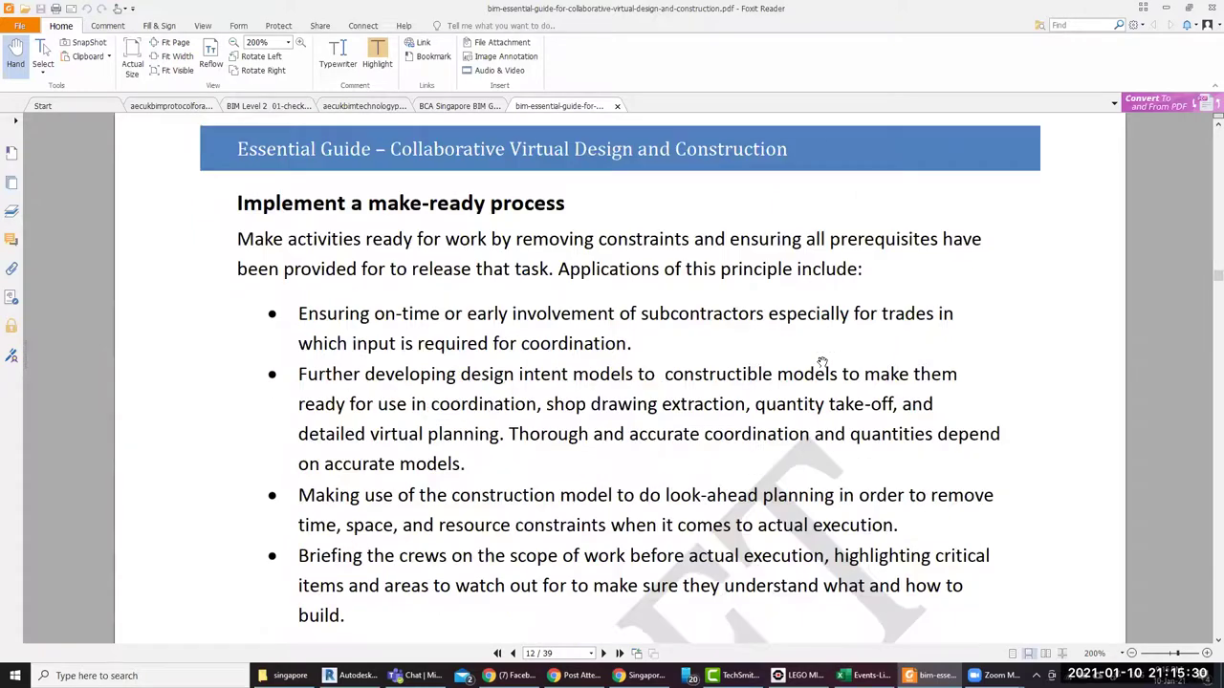
scroll(819, 361, down, 2)
scroll(812, 368, down, 4)
scroll(808, 375, down, 3)
scroll(809, 376, down, 4)
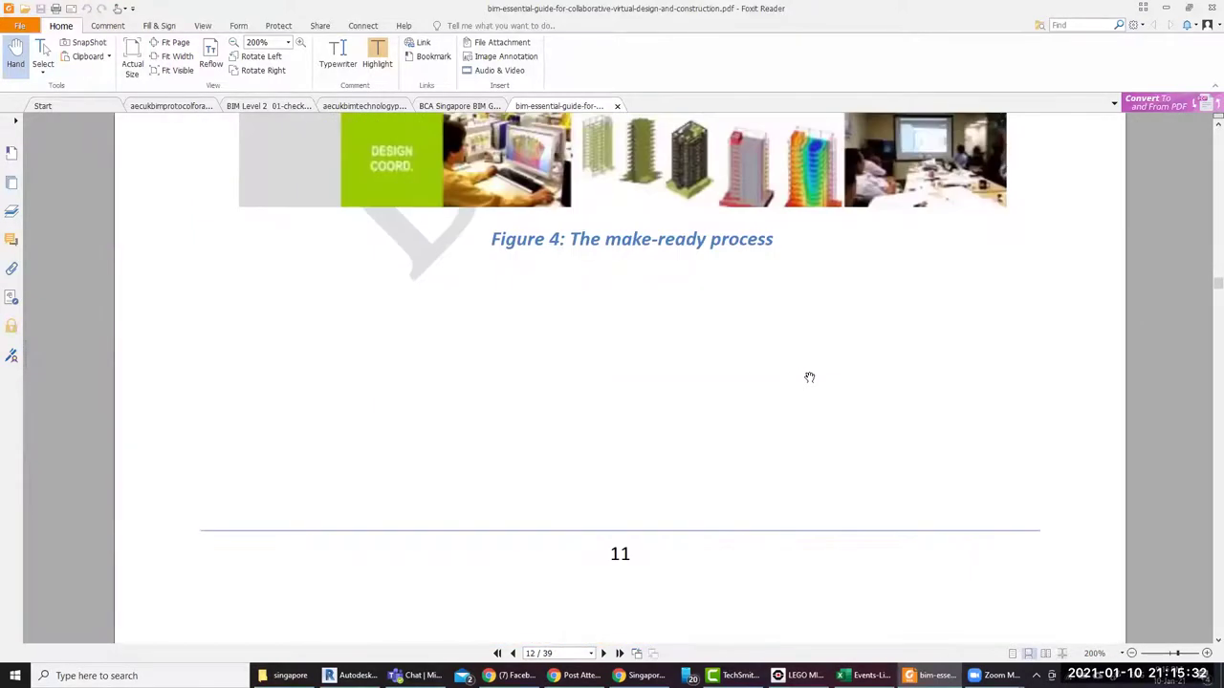
scroll(808, 380, up, 3)
scroll(808, 384, down, 4)
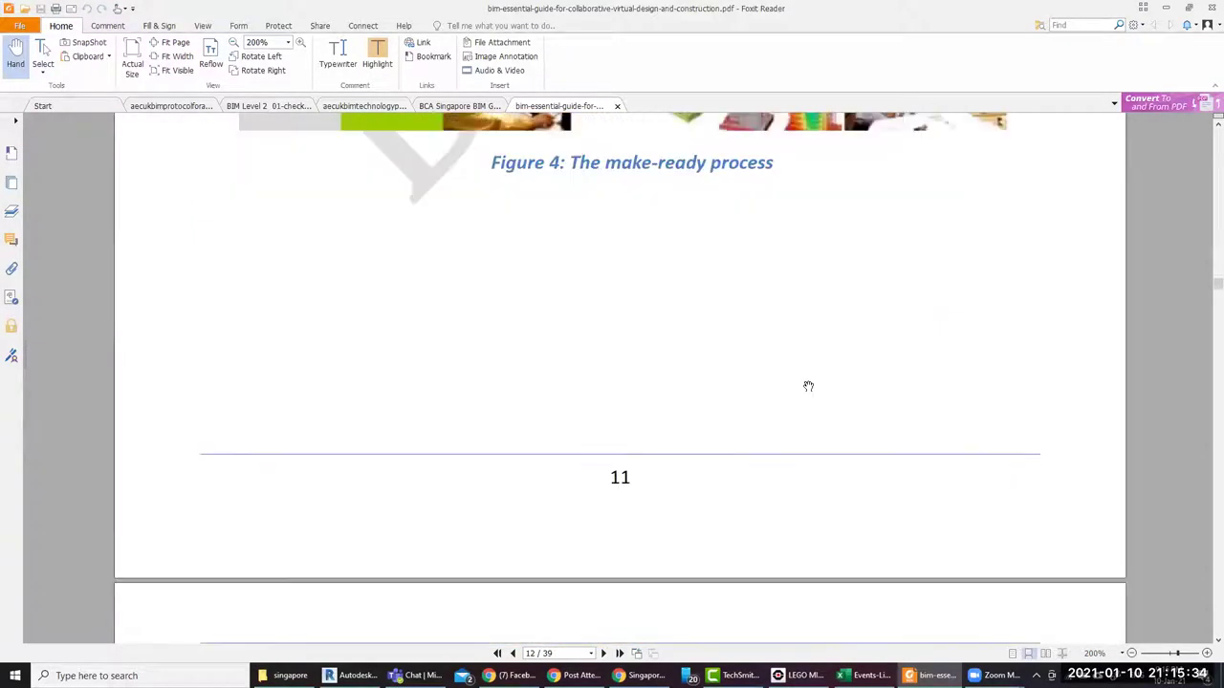
scroll(806, 386, down, 5)
scroll(806, 390, down, 1)
scroll(806, 392, up, 1)
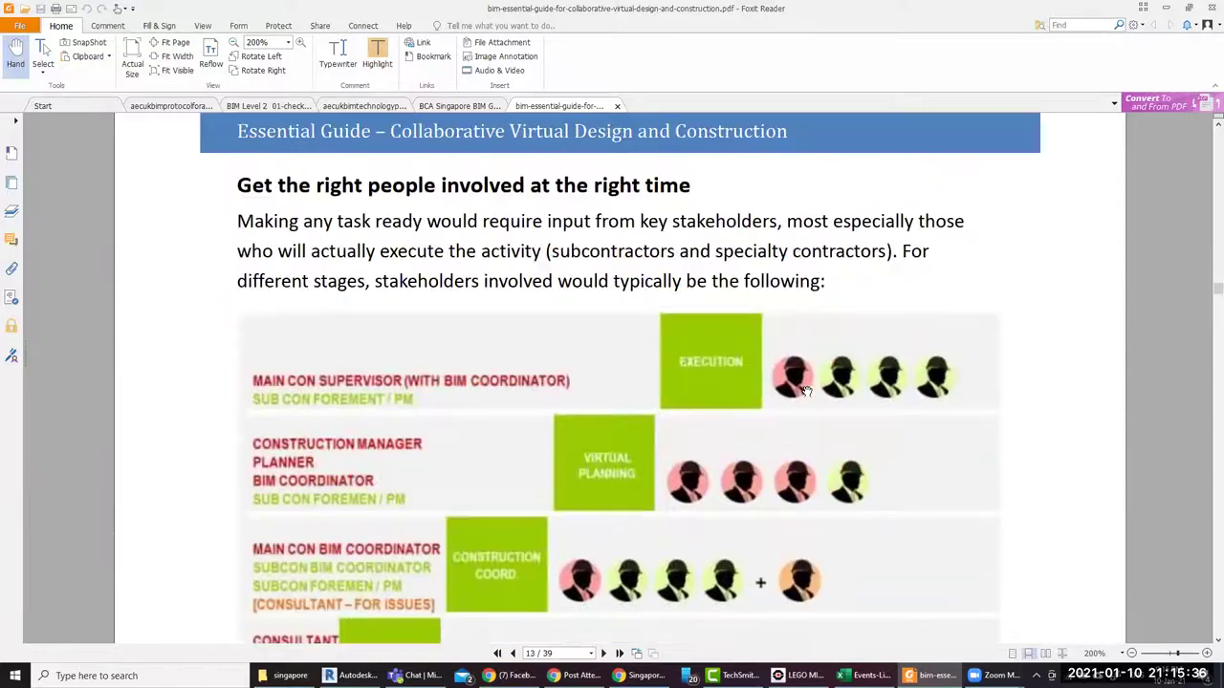
scroll(806, 392, down, 1)
scroll(806, 392, down, 5)
scroll(807, 392, down, 5)
scroll(808, 393, down, 3)
scroll(807, 394, up, 1)
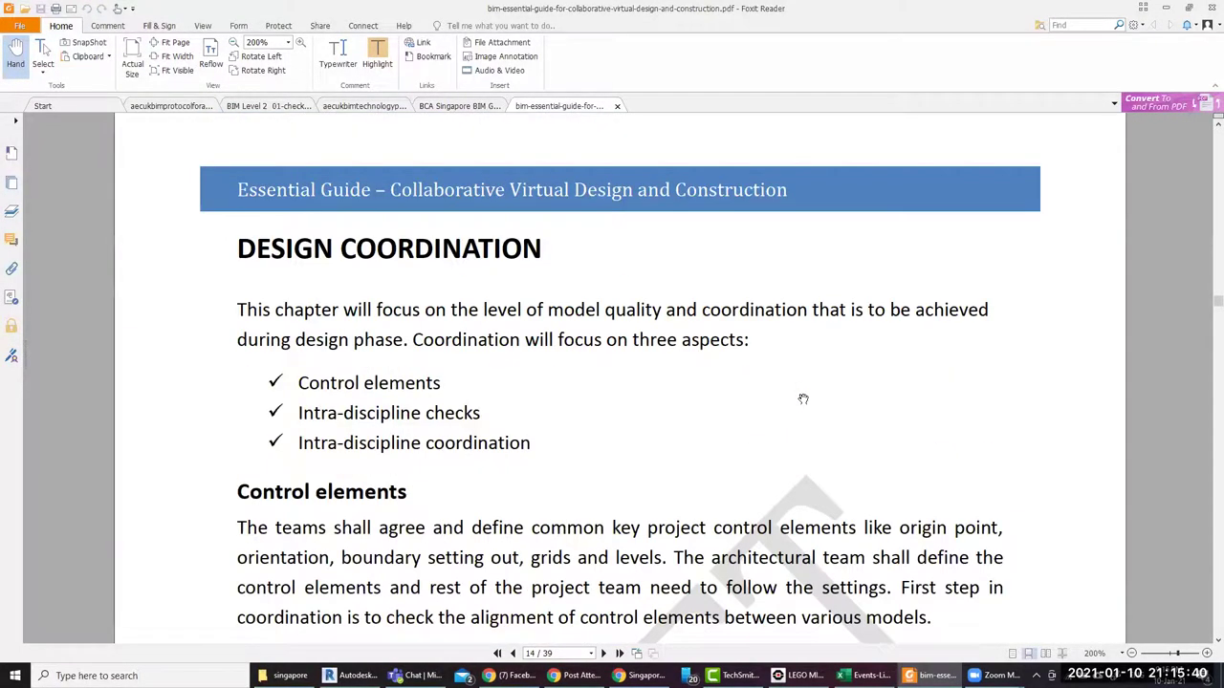
scroll(803, 396, down, 2)
scroll(793, 397, down, 5)
scroll(779, 396, up, 2)
scroll(776, 394, up, 1)
scroll(776, 394, down, 1)
scroll(776, 394, up, 4)
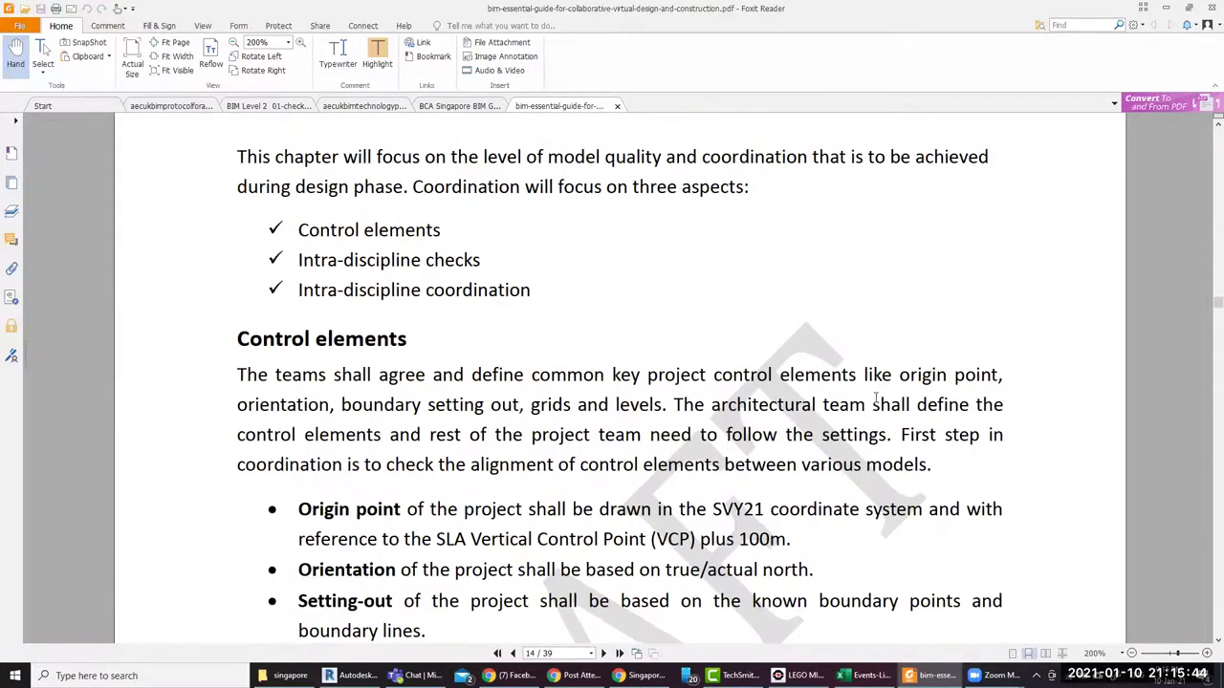
scroll(622, 347, down, 2)
scroll(660, 351, down, 2)
scroll(697, 355, down, 2)
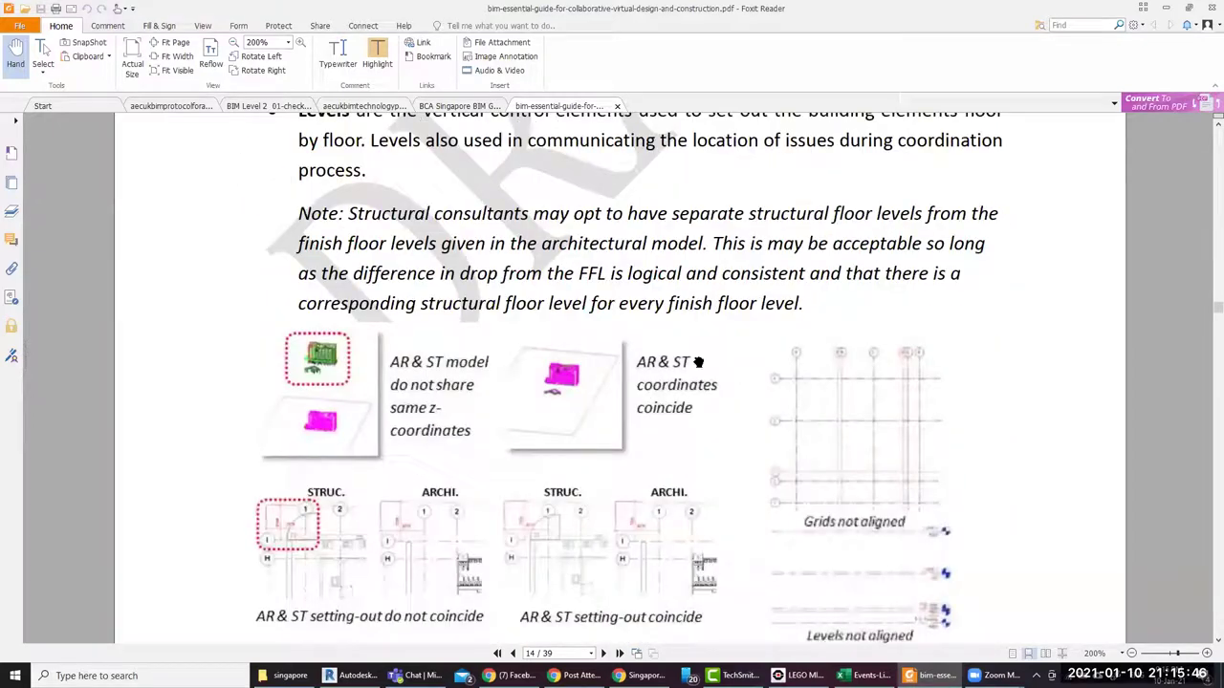
scroll(707, 373, up, 2)
scroll(706, 375, up, 1)
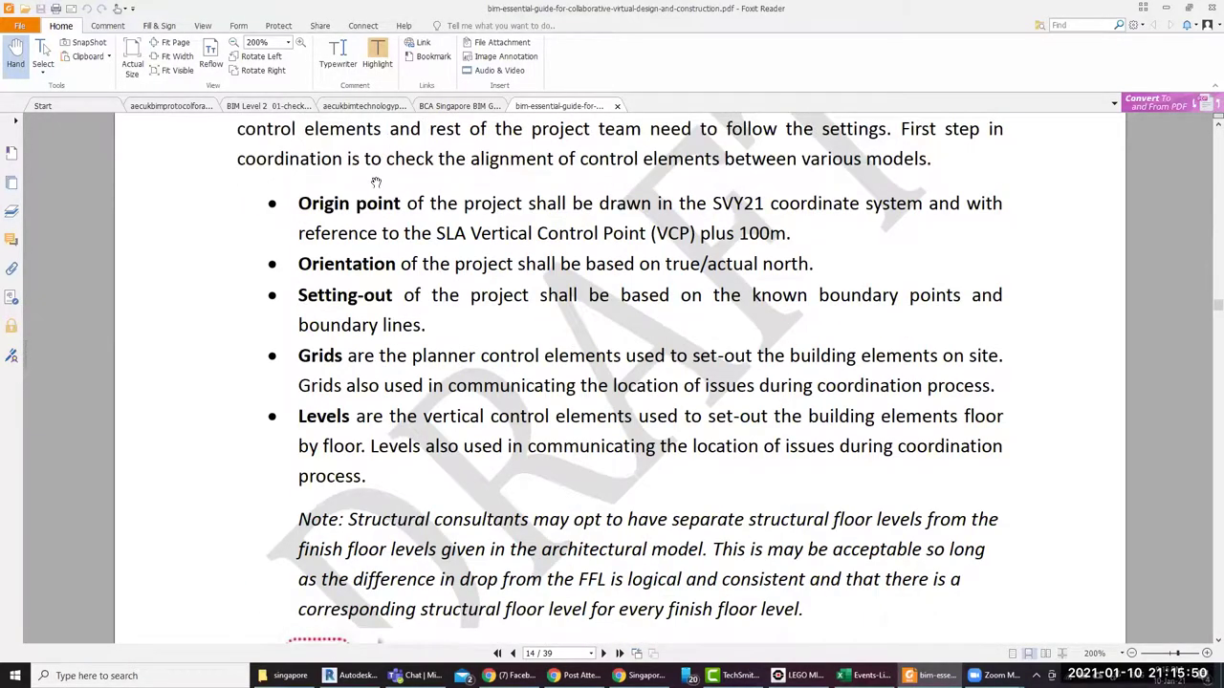
scroll(608, 290, down, 4)
scroll(790, 325, down, 1)
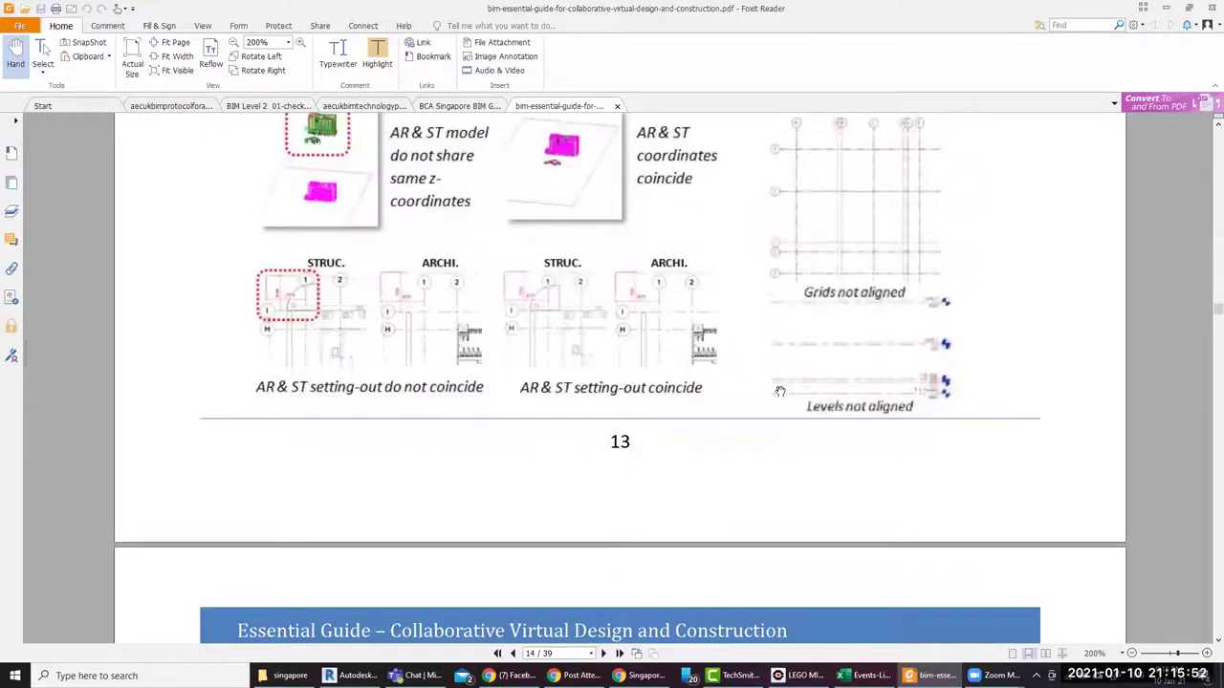
scroll(780, 392, up, 5)
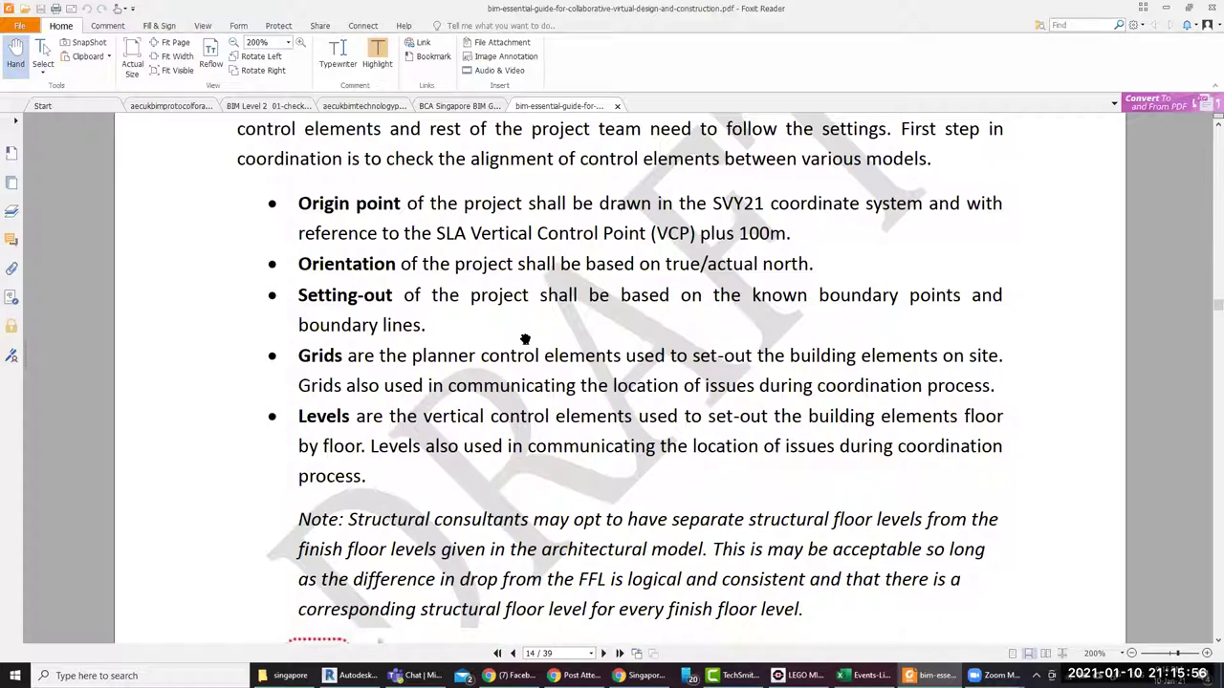
scroll(524, 340, down, 1)
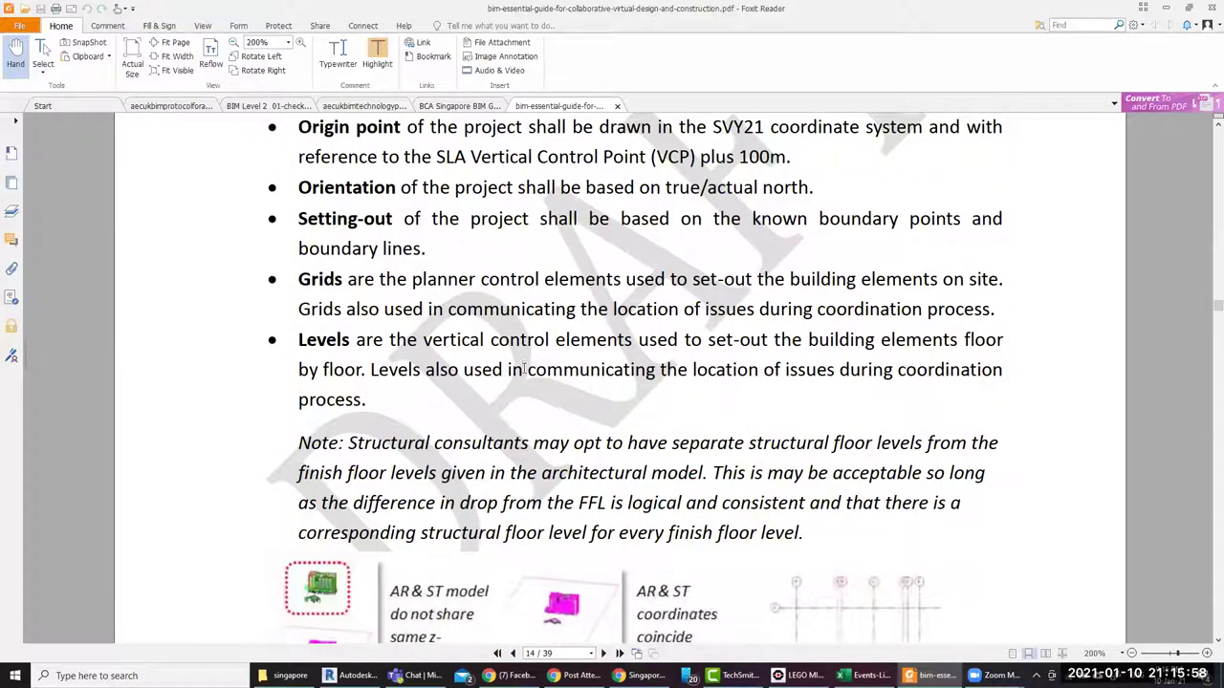
scroll(490, 379, down, 4)
scroll(536, 393, down, 1)
scroll(537, 396, down, 5)
scroll(537, 396, down, 2)
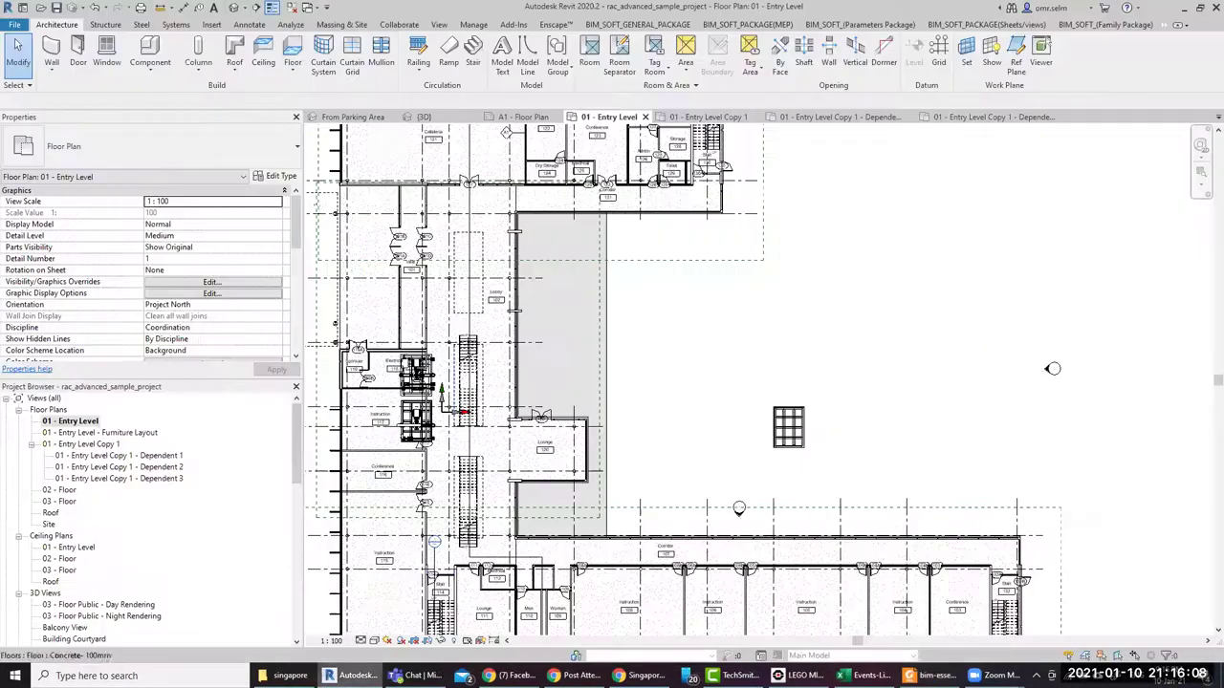
Bring Revit to the front, showing the 01 - Entry Level floor plan of the sample project
click(356, 675)
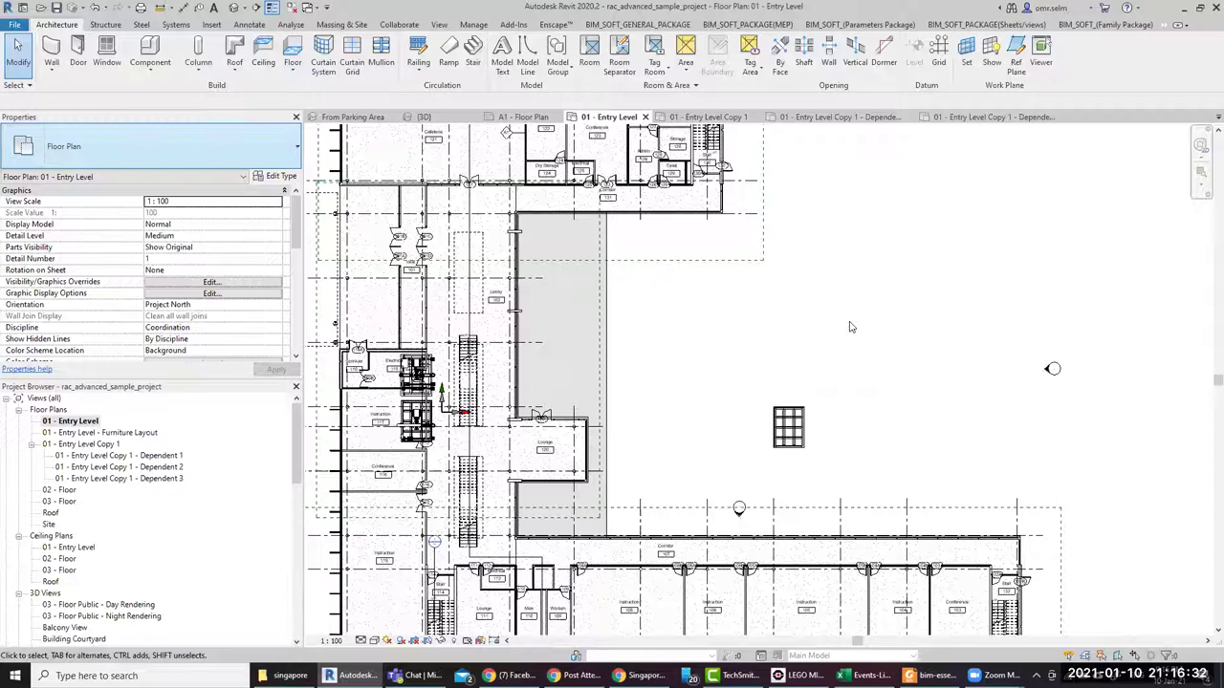
Select the floor slab beside the lobby to check it, then deselect it
click(612, 351)
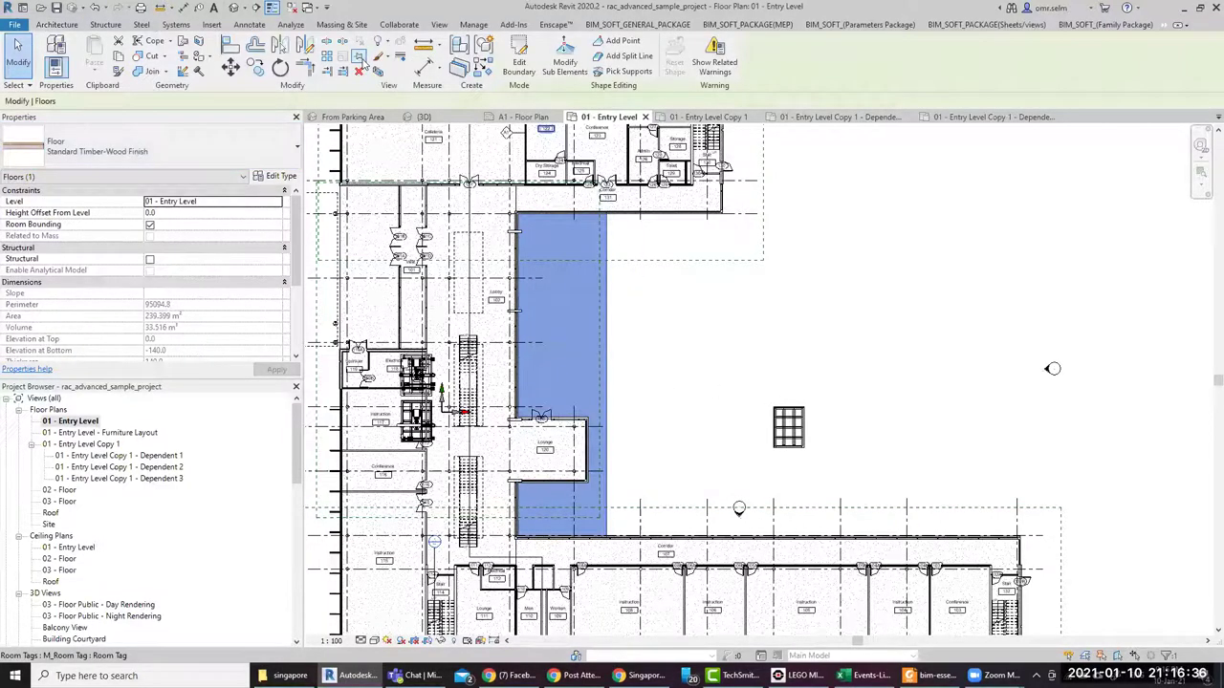
drag(564, 375, 601, 310)
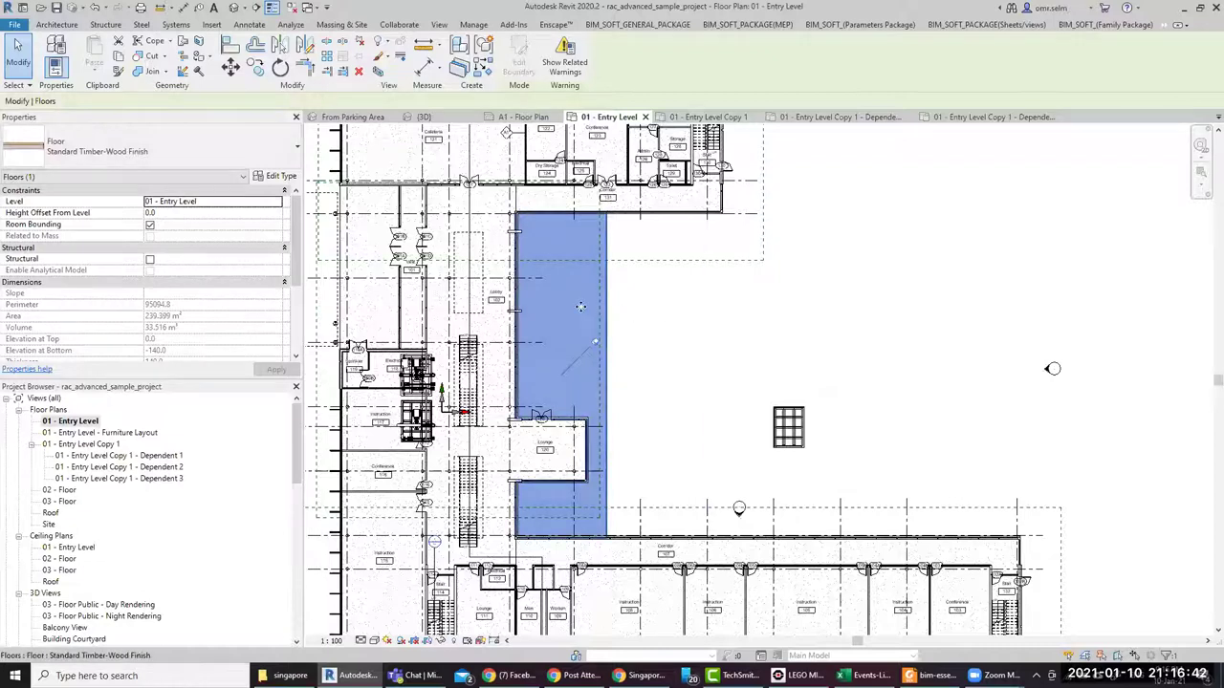
click(725, 315)
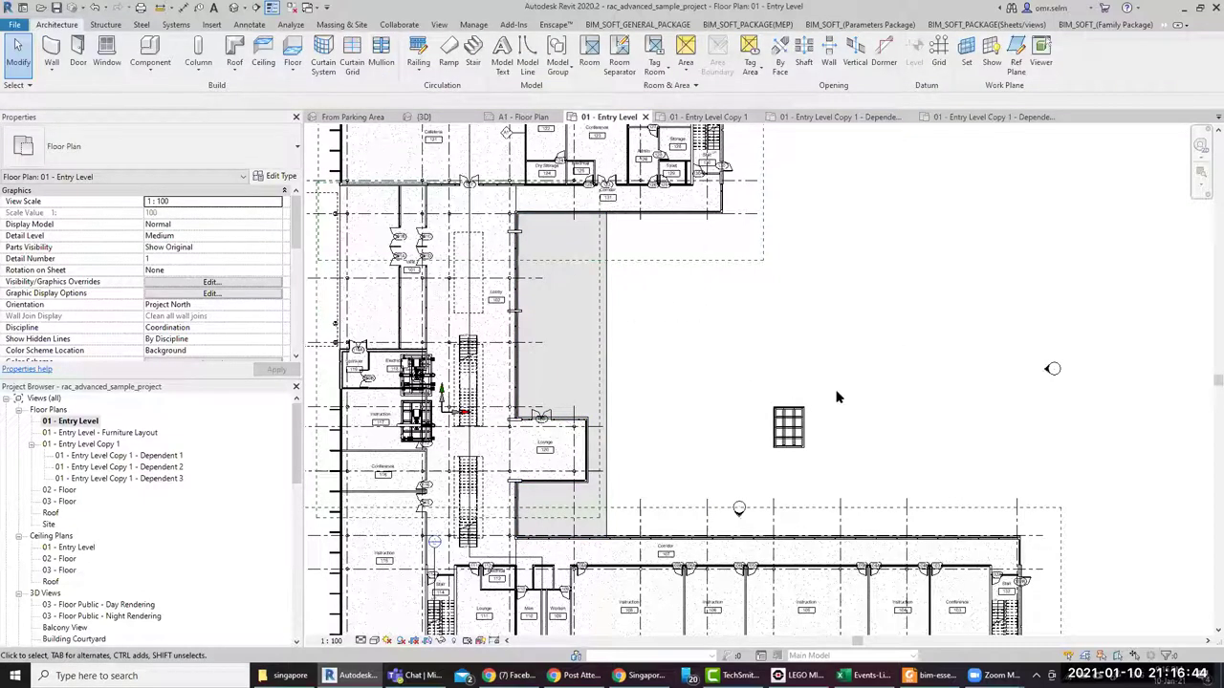
Glance over the Essential Guide PDF, minimize it, and open essential-guide-bep from the singapore folder
click(935, 675)
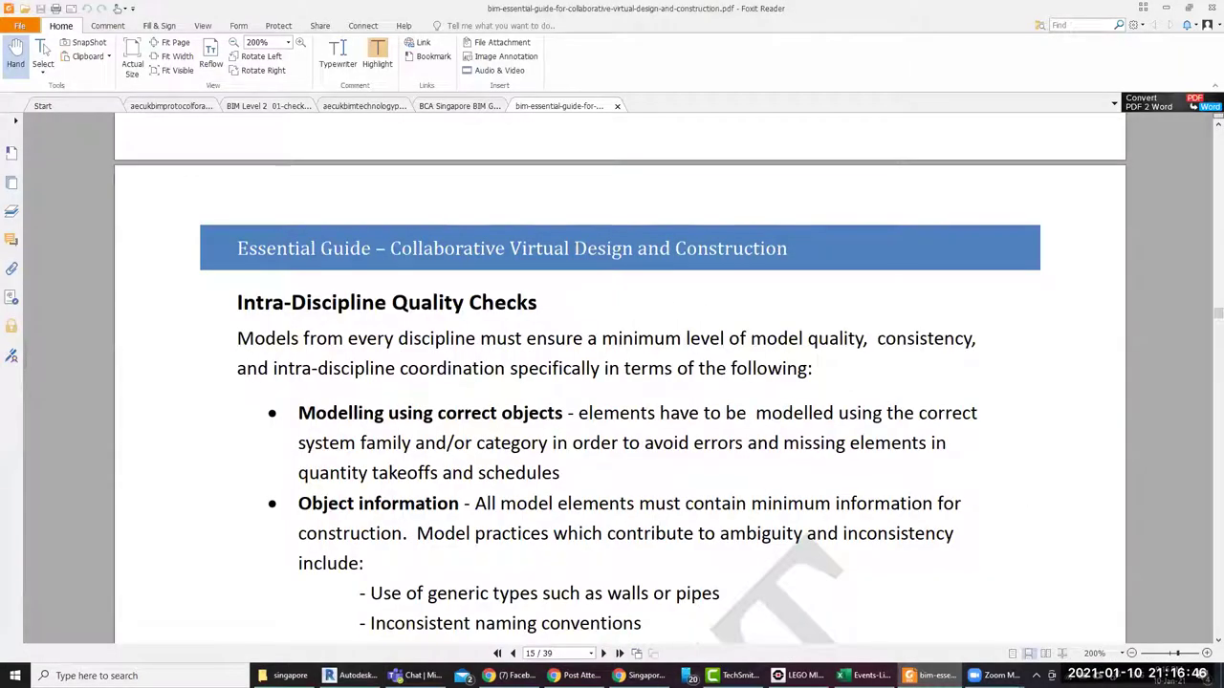
scroll(678, 473, down, 5)
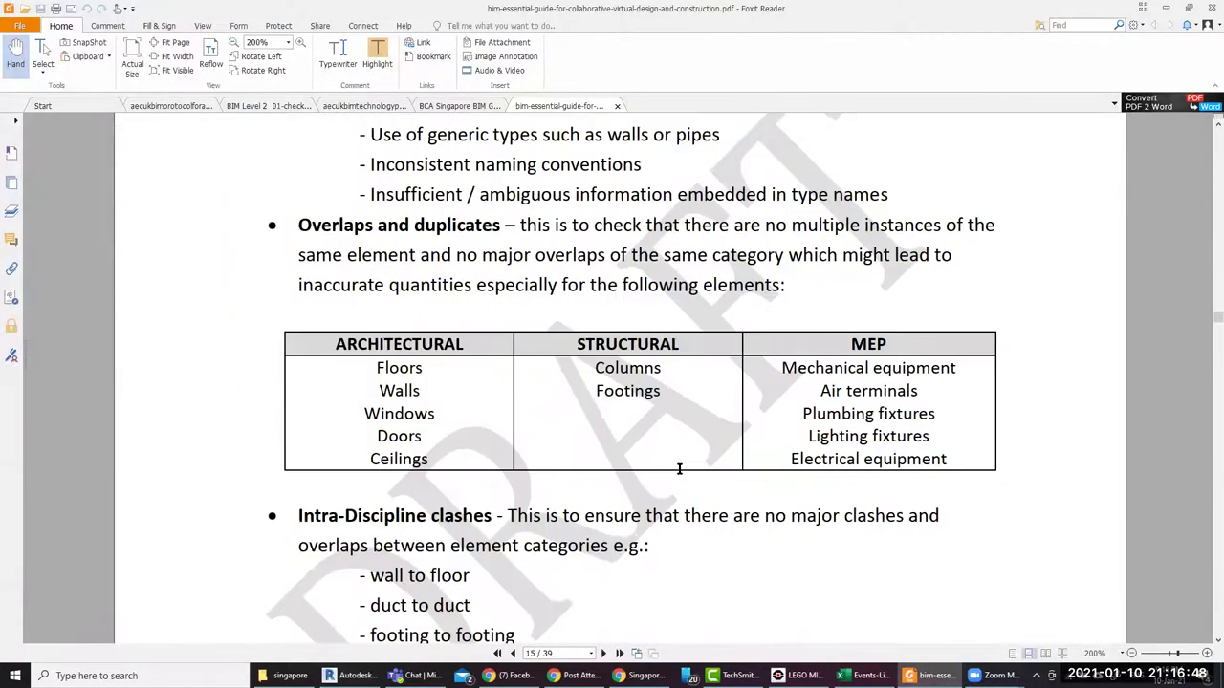
scroll(679, 468, down, 1)
scroll(685, 468, down, 4)
scroll(710, 431, down, 5)
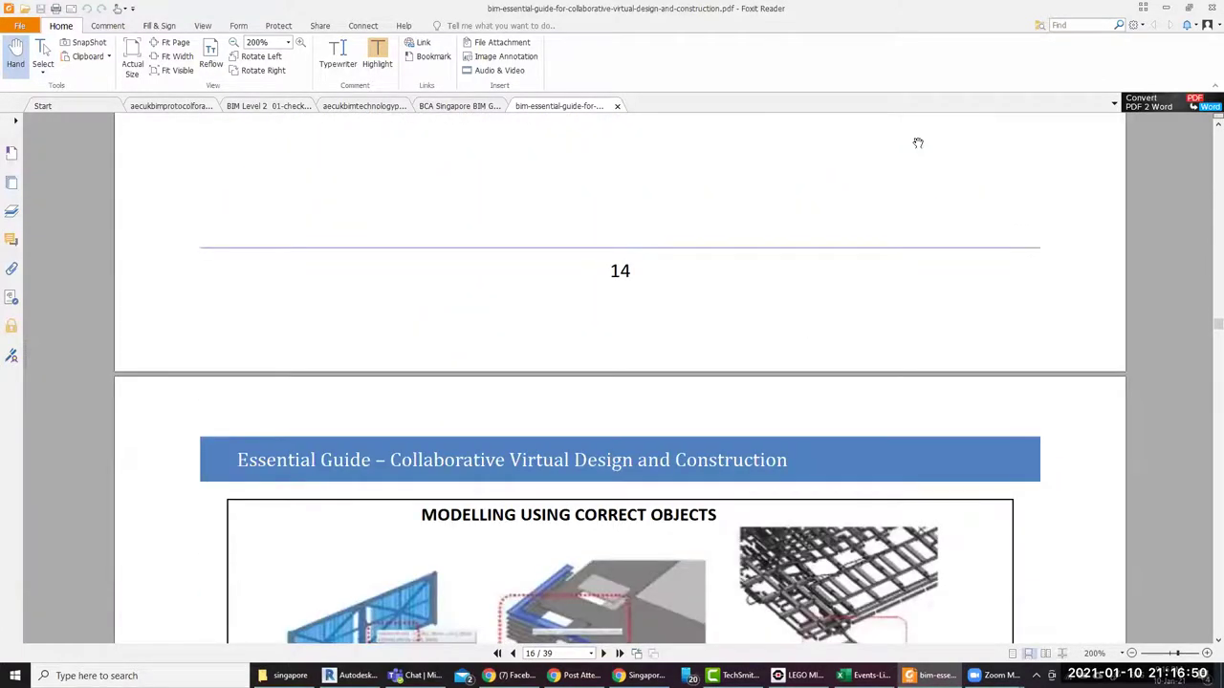
click(1168, 10)
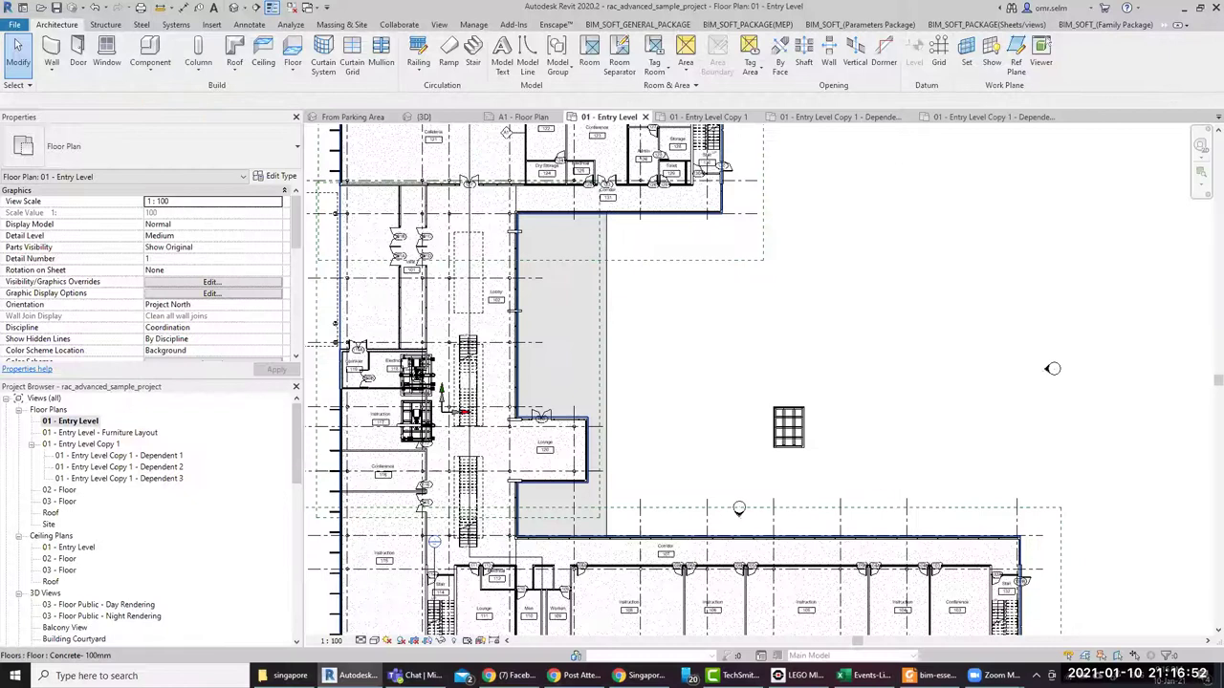
click(287, 676)
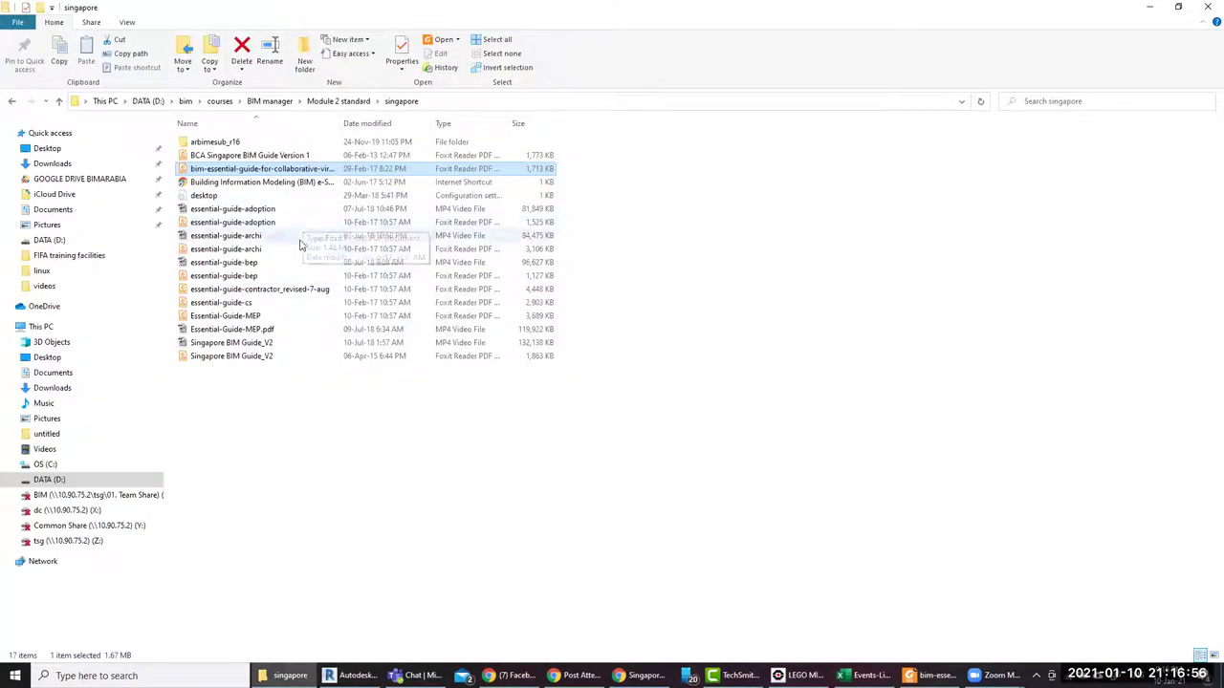
double_click(425, 276)
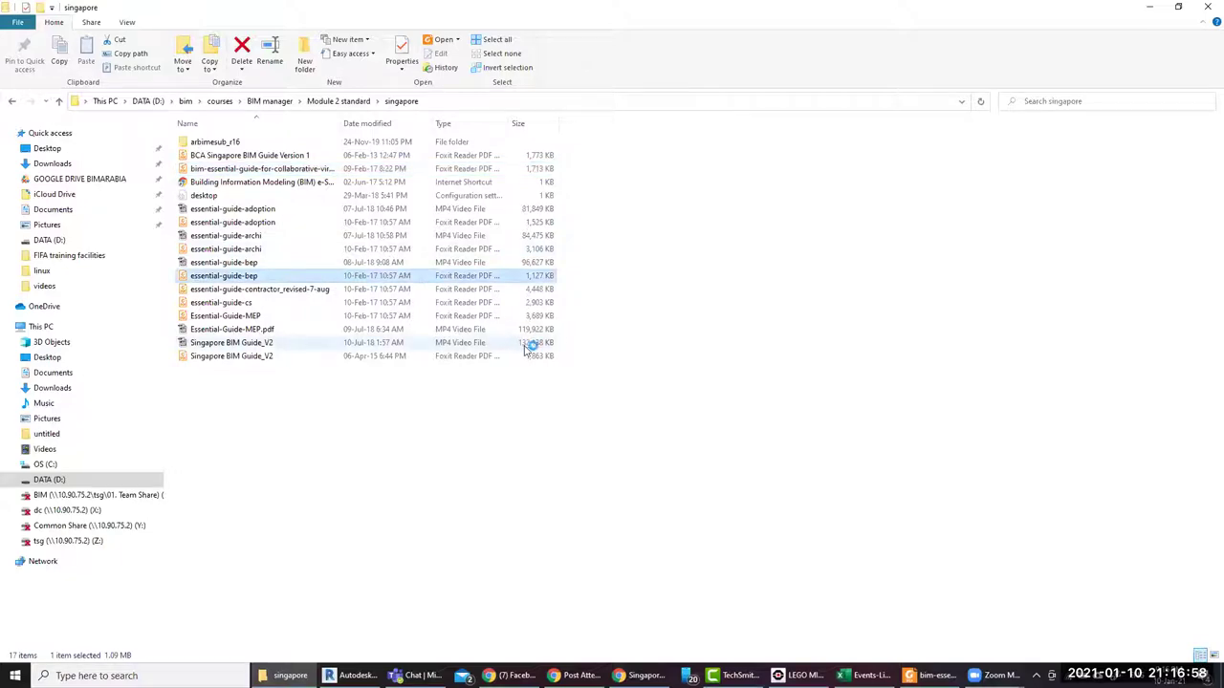
Scroll through the opening pages of the BEP guide to its contents list
scroll(731, 442, down, 3)
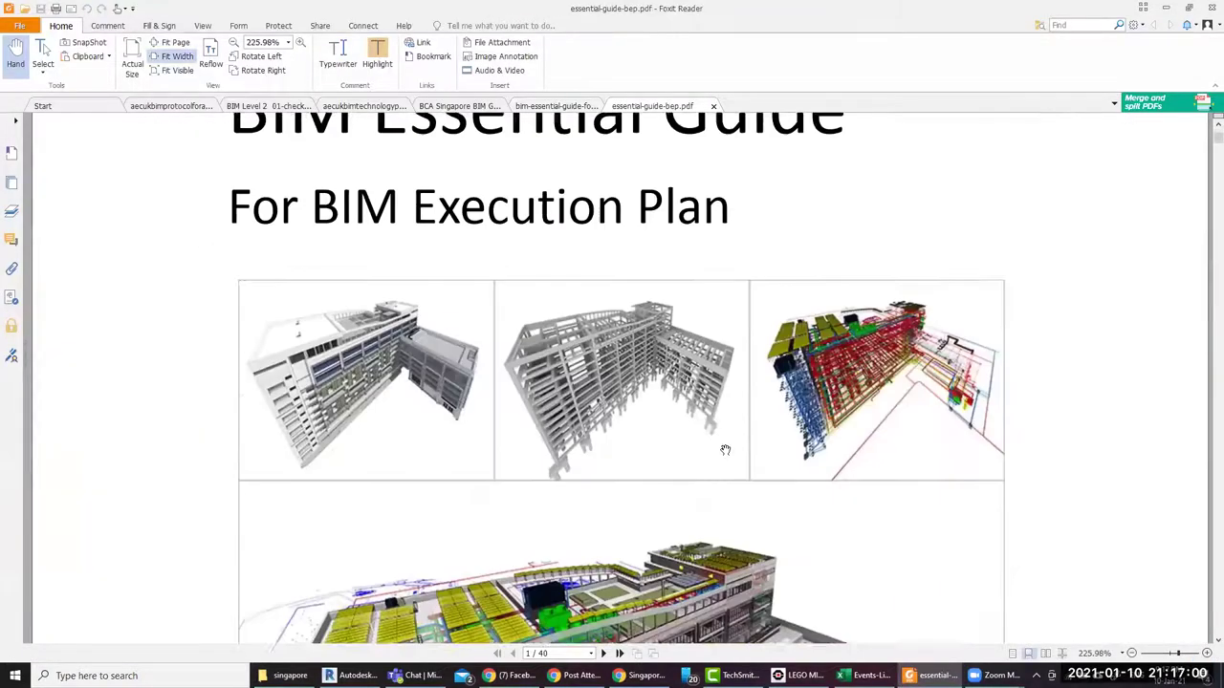
scroll(713, 451, down, 3)
scroll(727, 469, down, 5)
scroll(740, 488, down, 5)
scroll(743, 487, down, 5)
scroll(749, 481, down, 5)
scroll(750, 482, down, 5)
scroll(749, 481, down, 5)
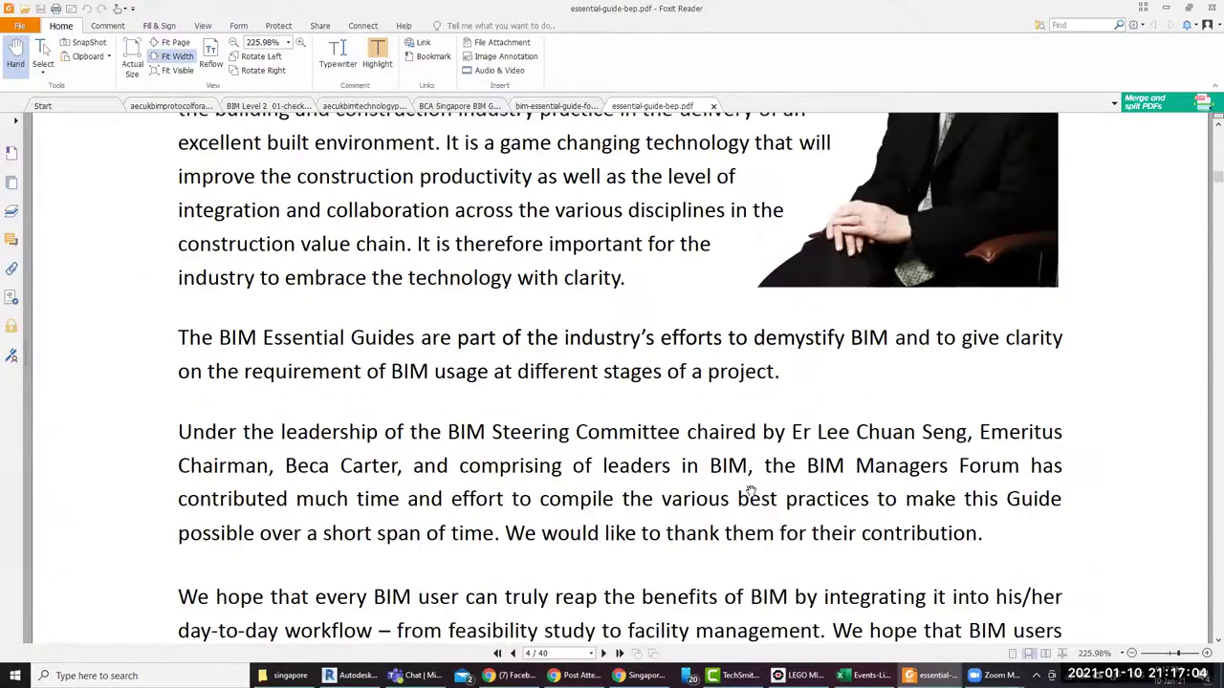
scroll(751, 488, down, 5)
scroll(750, 493, down, 5)
scroll(751, 493, up, 1)
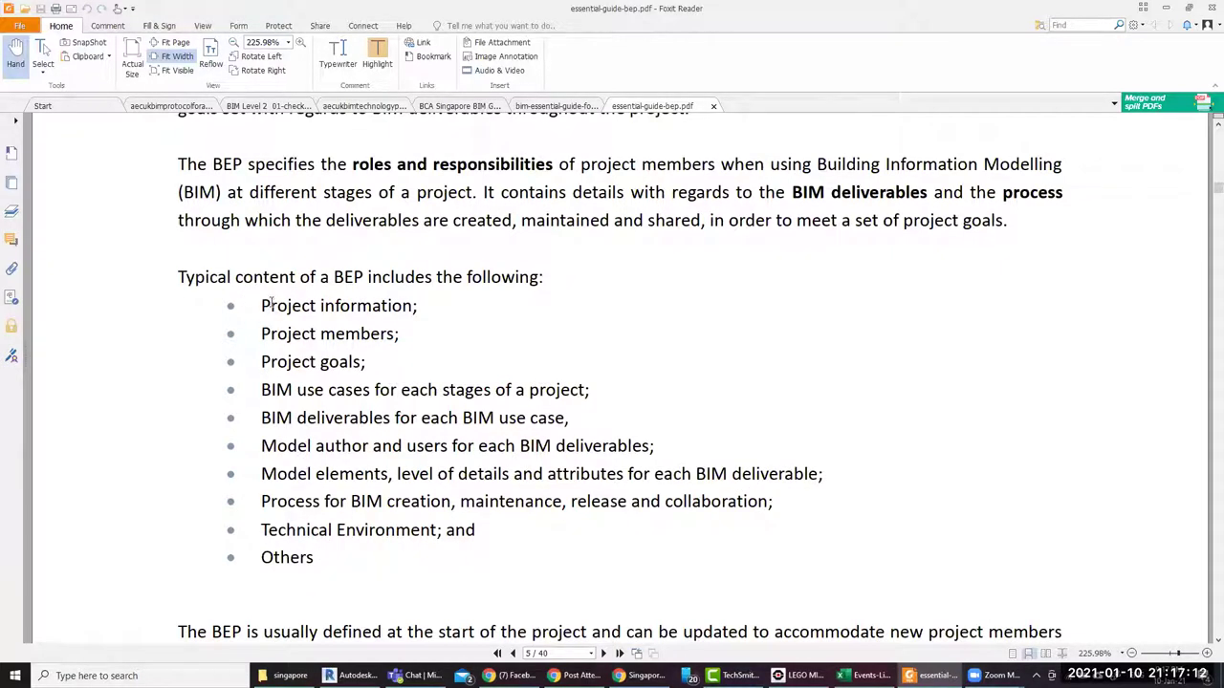
Highlight Project information through Project goals in the contents, then move to page 6's Step by Step Quick Guide
drag(262, 304, 381, 363)
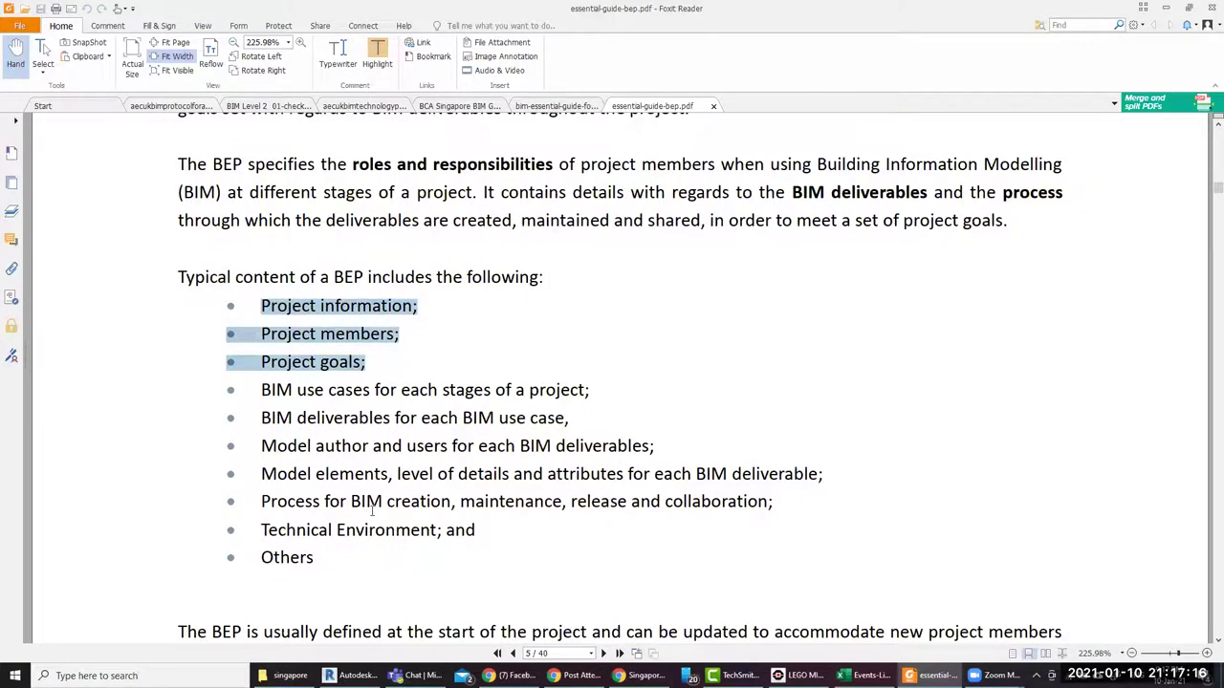
scroll(372, 511, down, 5)
scroll(372, 510, down, 5)
Read the eight-step BEP table on page 6 and continue to page 7's BIM Execution Plan Template
scroll(372, 510, down, 5)
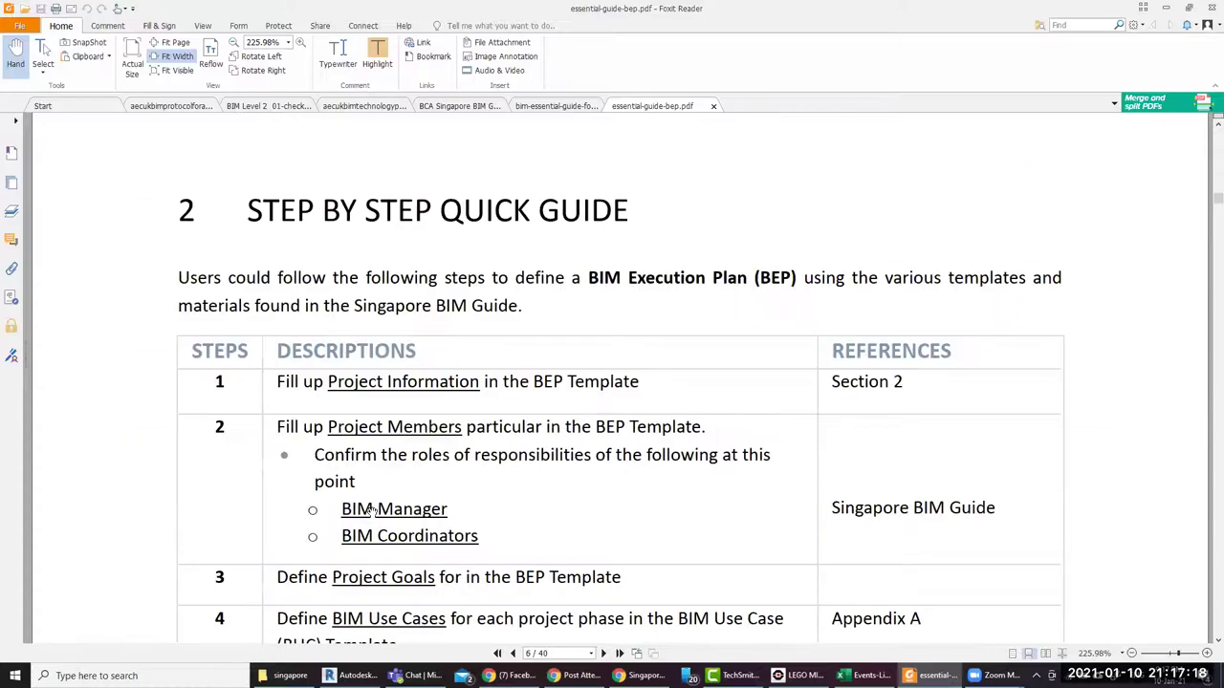
scroll(372, 511, down, 3)
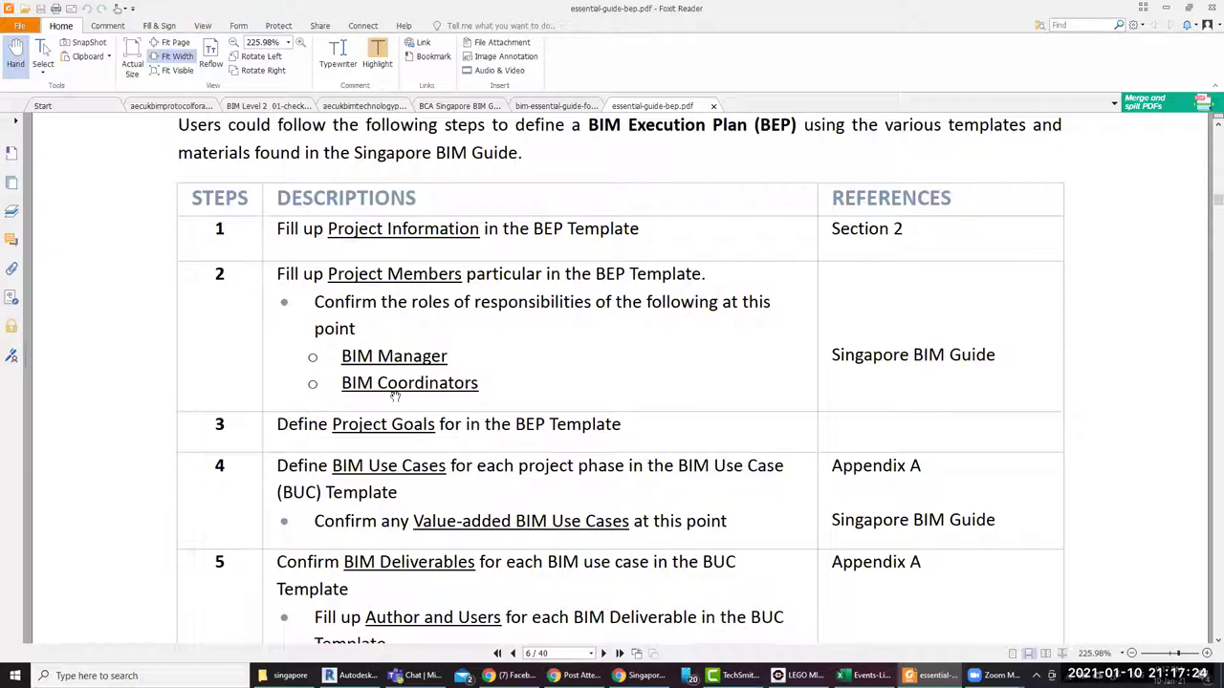
scroll(391, 413, down, 1)
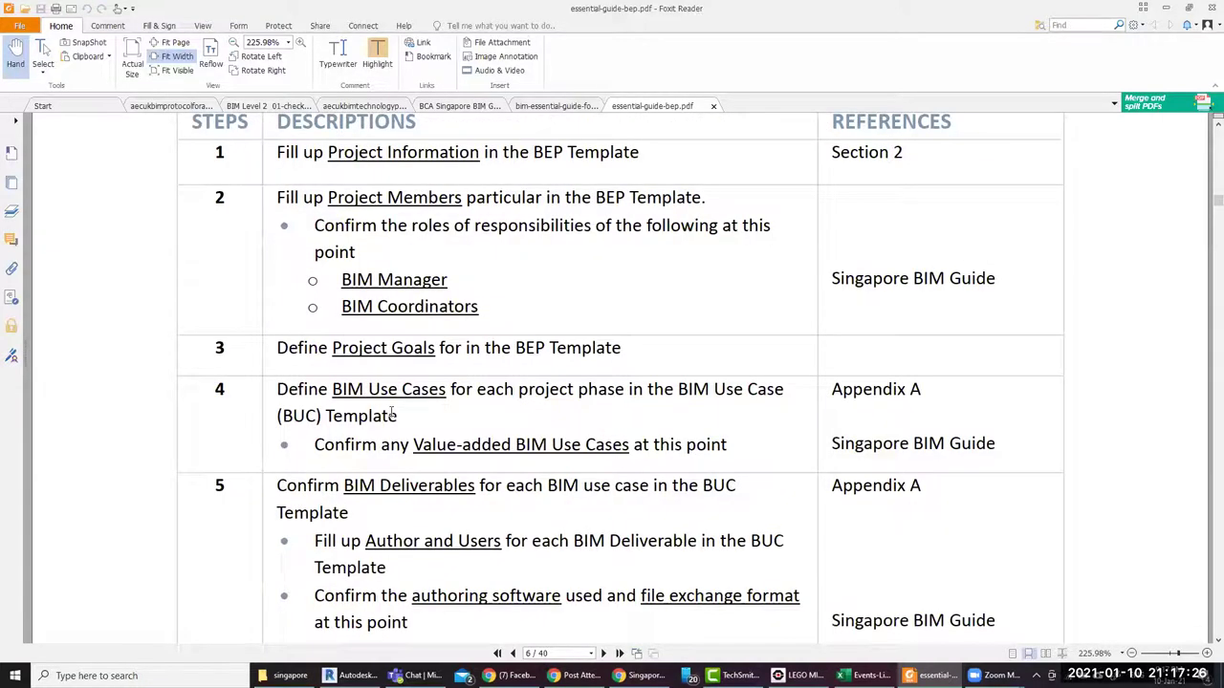
scroll(391, 413, down, 2)
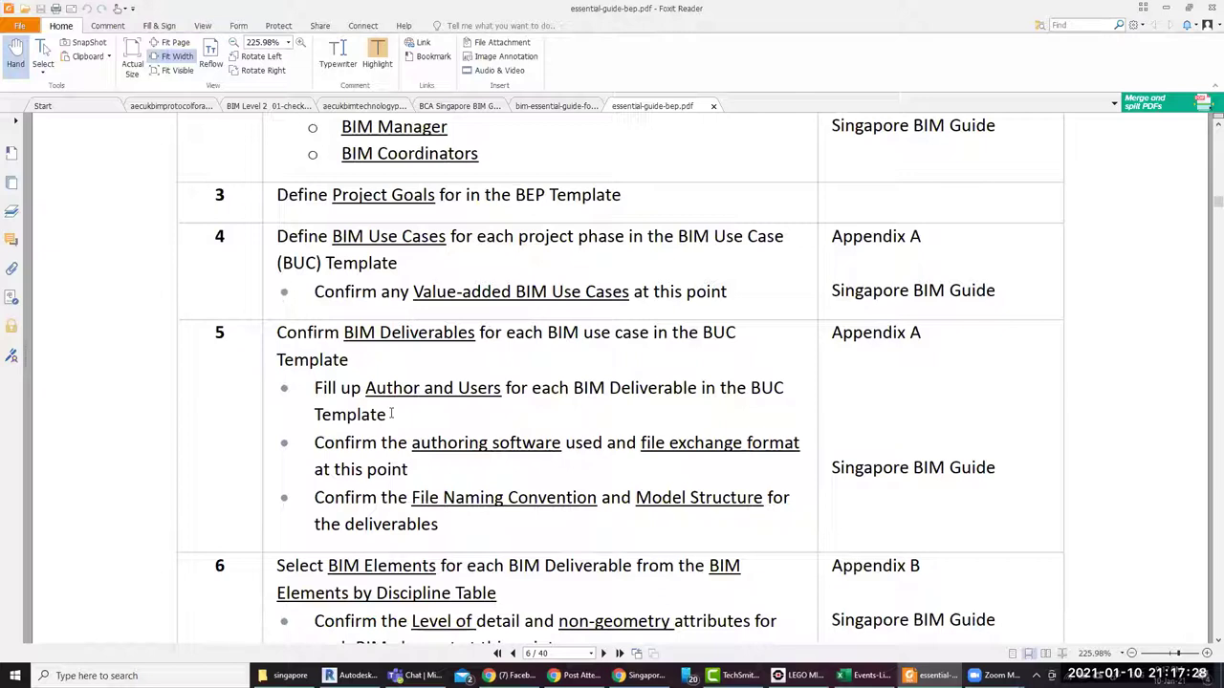
scroll(1048, 394, up, 3)
scroll(902, 440, down, 3)
scroll(758, 504, down, 3)
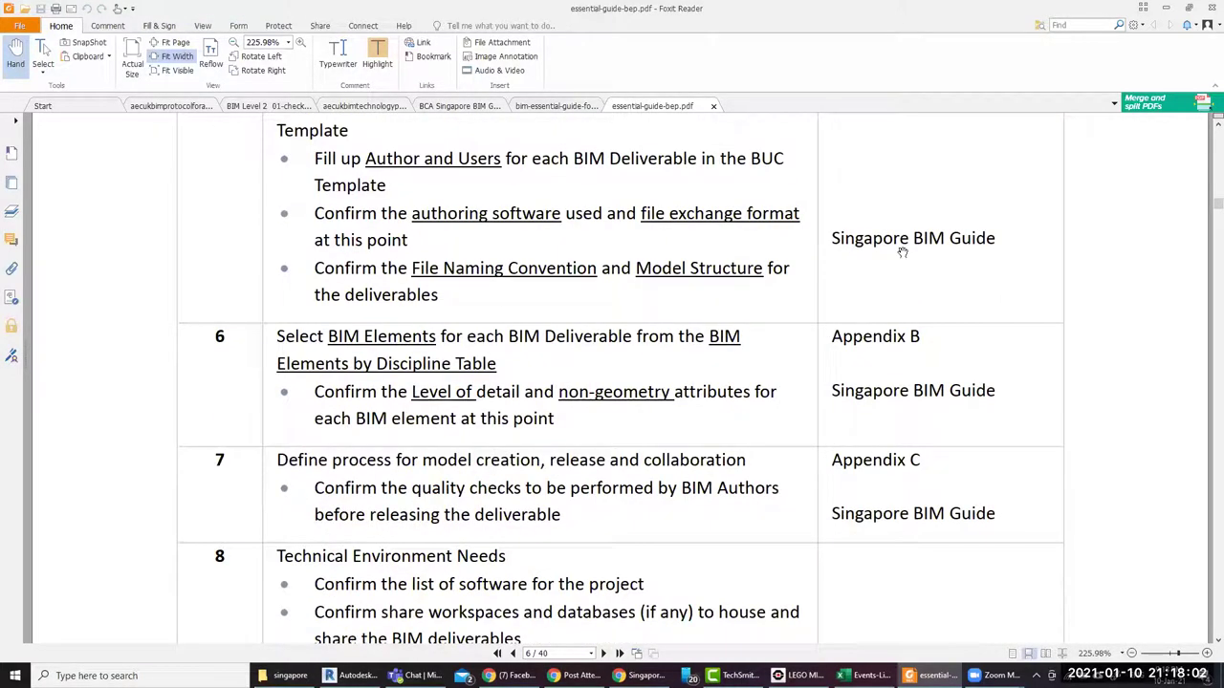
scroll(941, 311, up, 2)
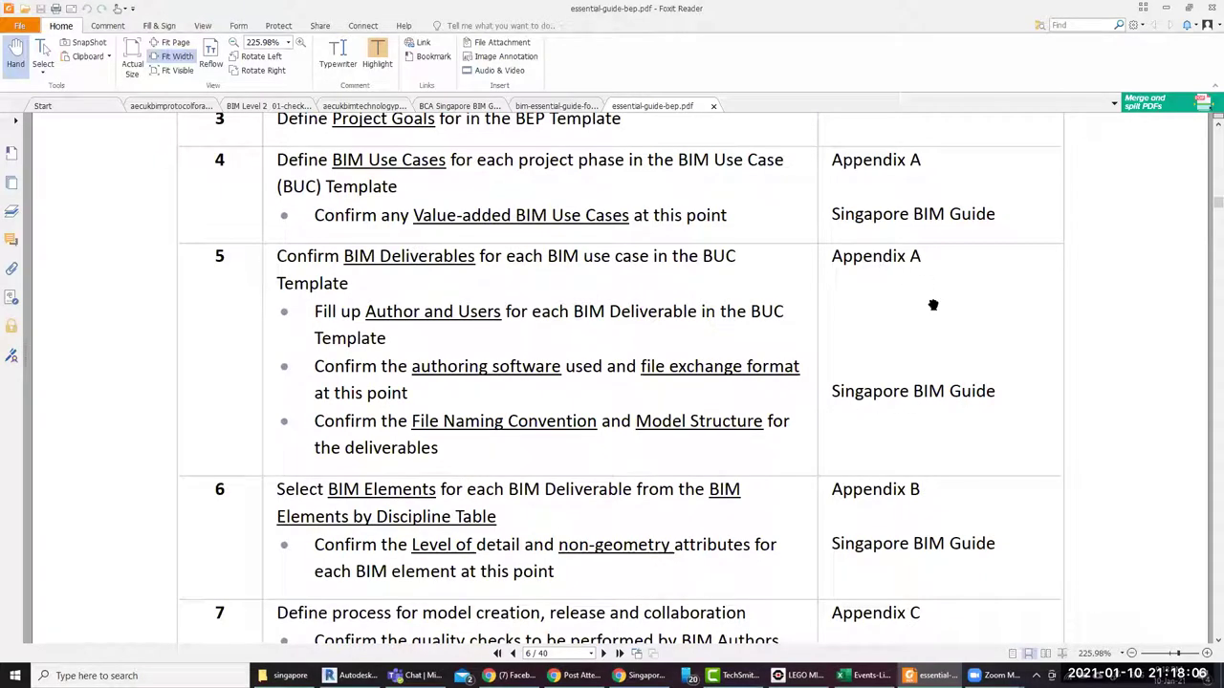
scroll(932, 492, down, 4)
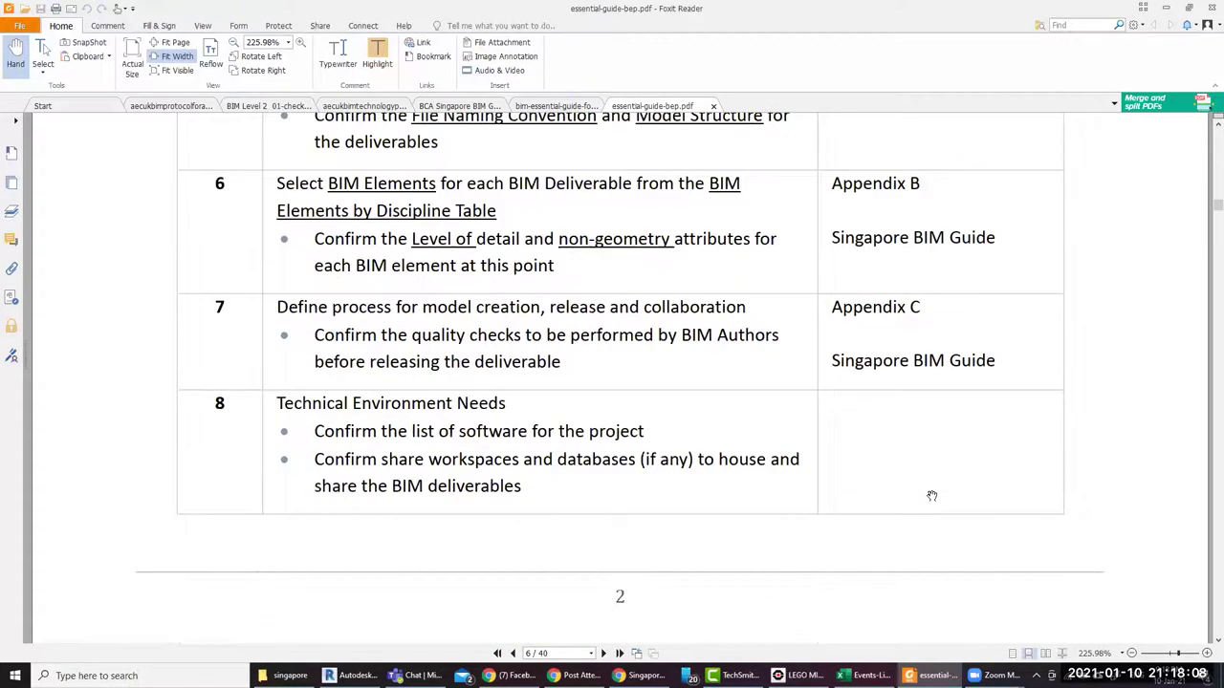
scroll(931, 495, down, 2)
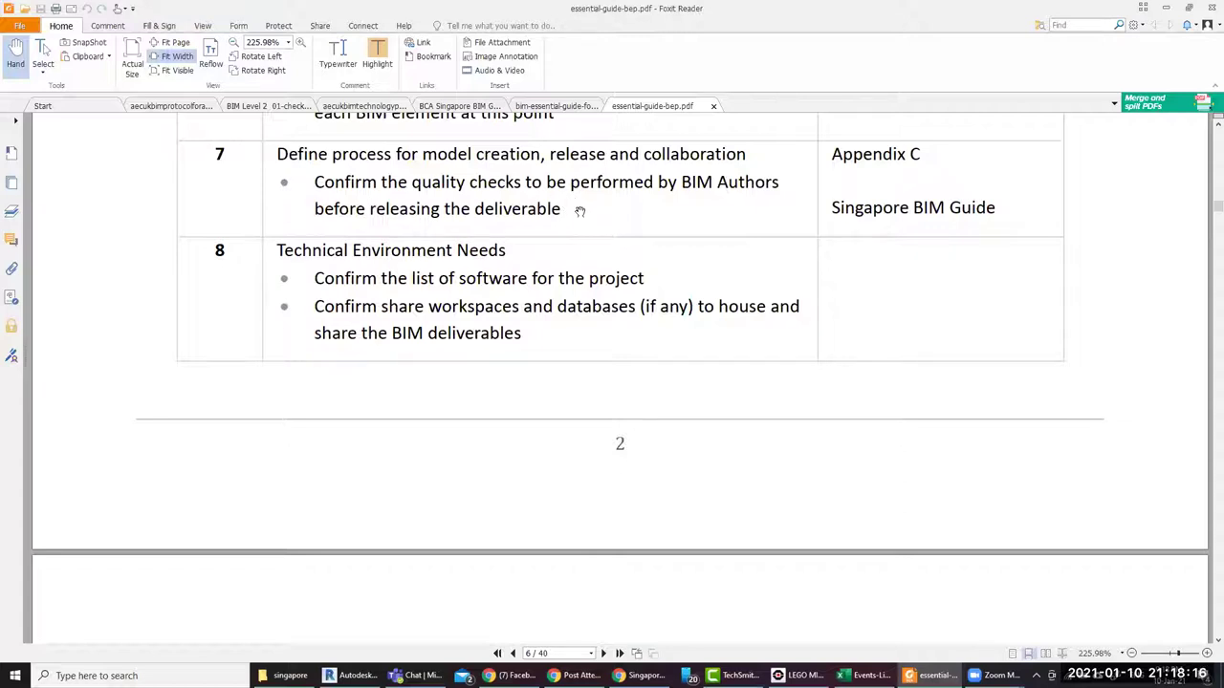
scroll(579, 228, down, 6)
scroll(580, 227, down, 3)
scroll(580, 228, down, 2)
scroll(579, 227, up, 1)
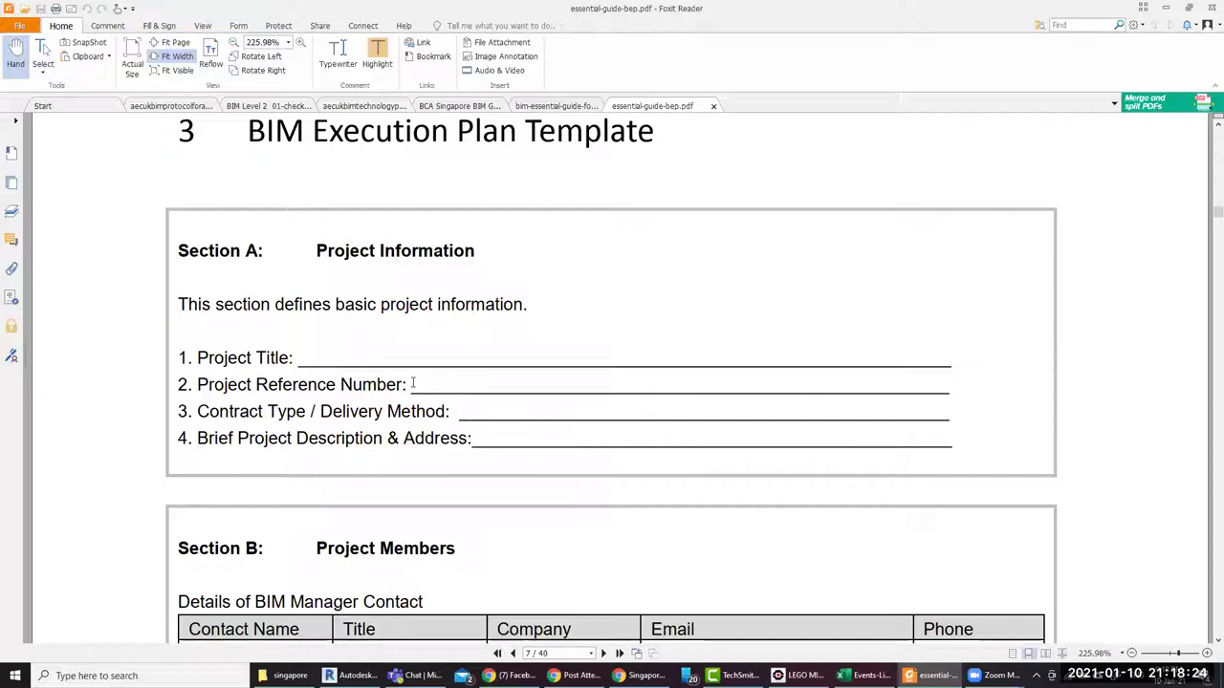
Mark the Project Reference Number line, then read Sections B–H down to Appendix A on page 9
click(667, 397)
scroll(604, 497, down, 2)
scroll(604, 496, down, 1)
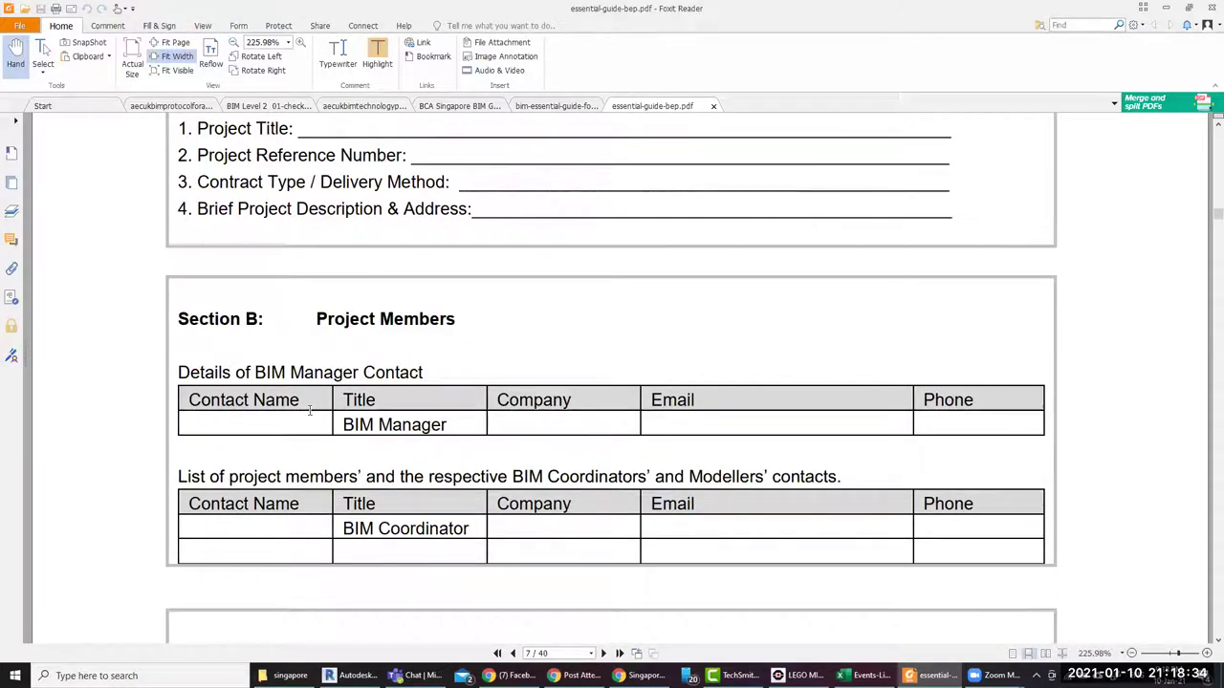
scroll(308, 410, down, 2)
scroll(309, 410, down, 2)
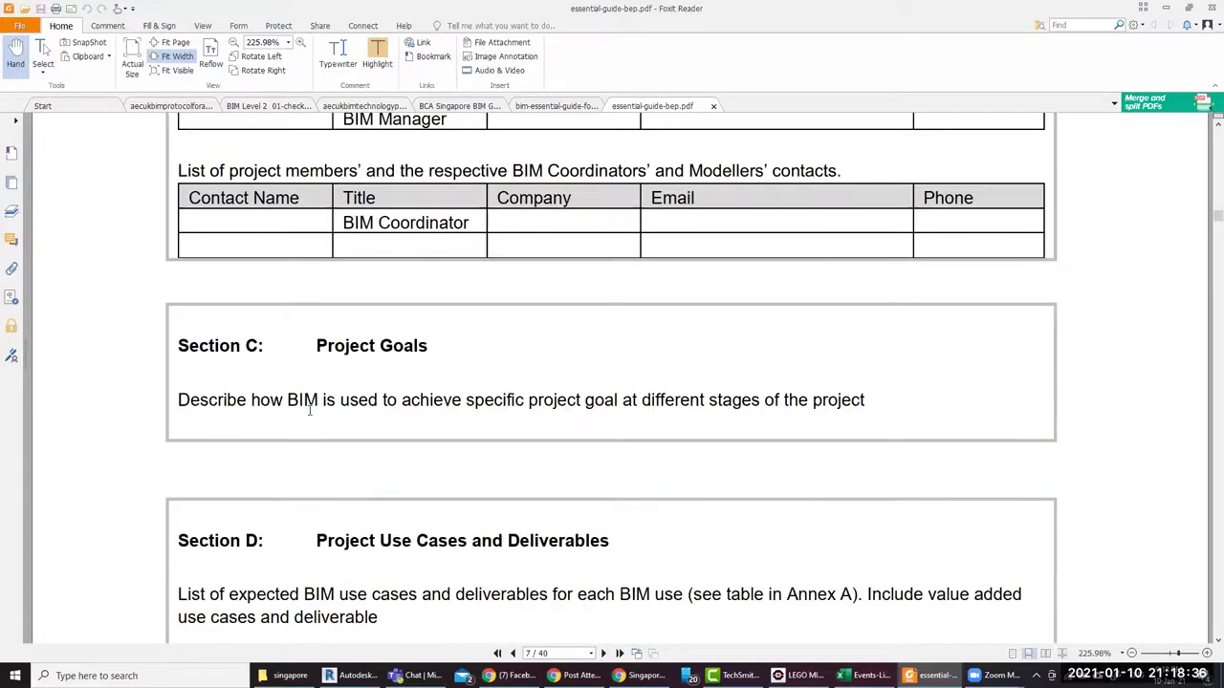
scroll(308, 410, down, 3)
scroll(309, 410, down, 1)
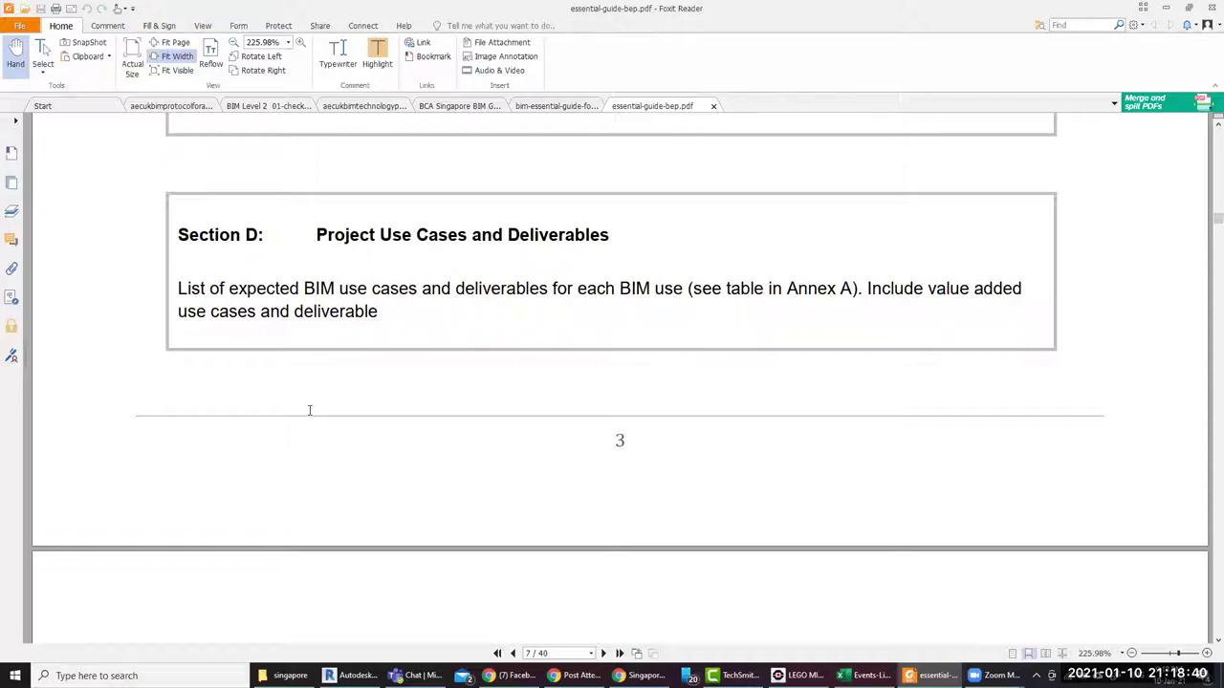
scroll(308, 410, down, 3)
scroll(309, 410, down, 2)
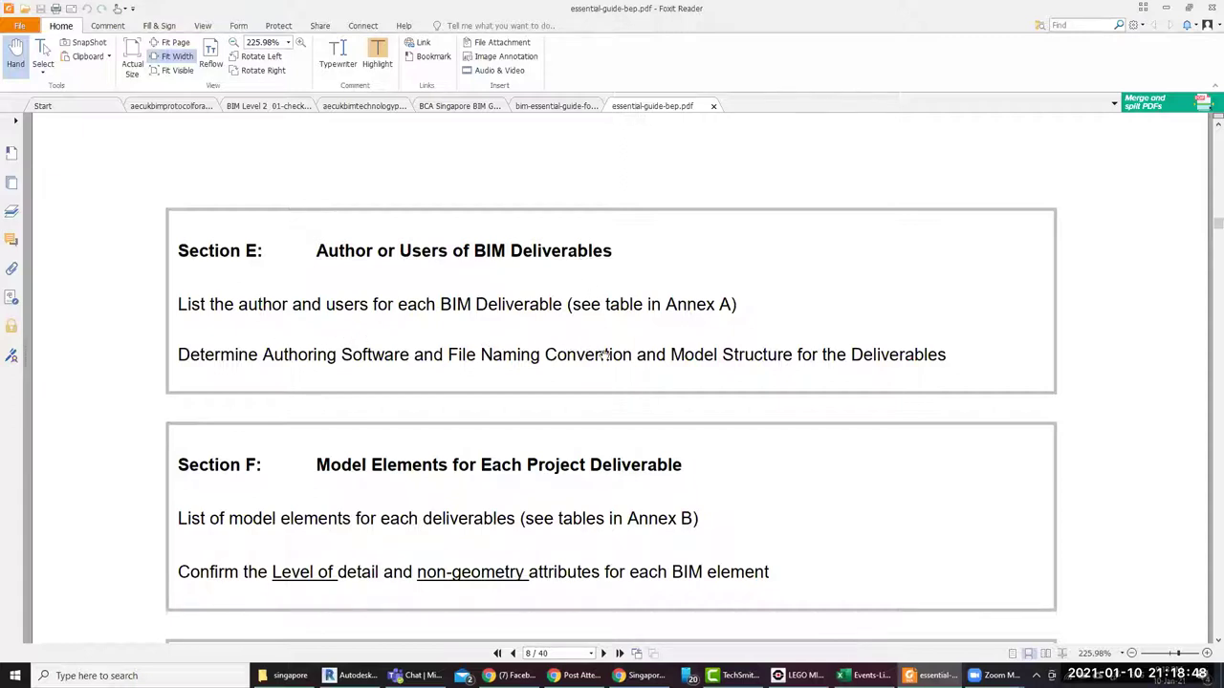
scroll(662, 366, down, 2)
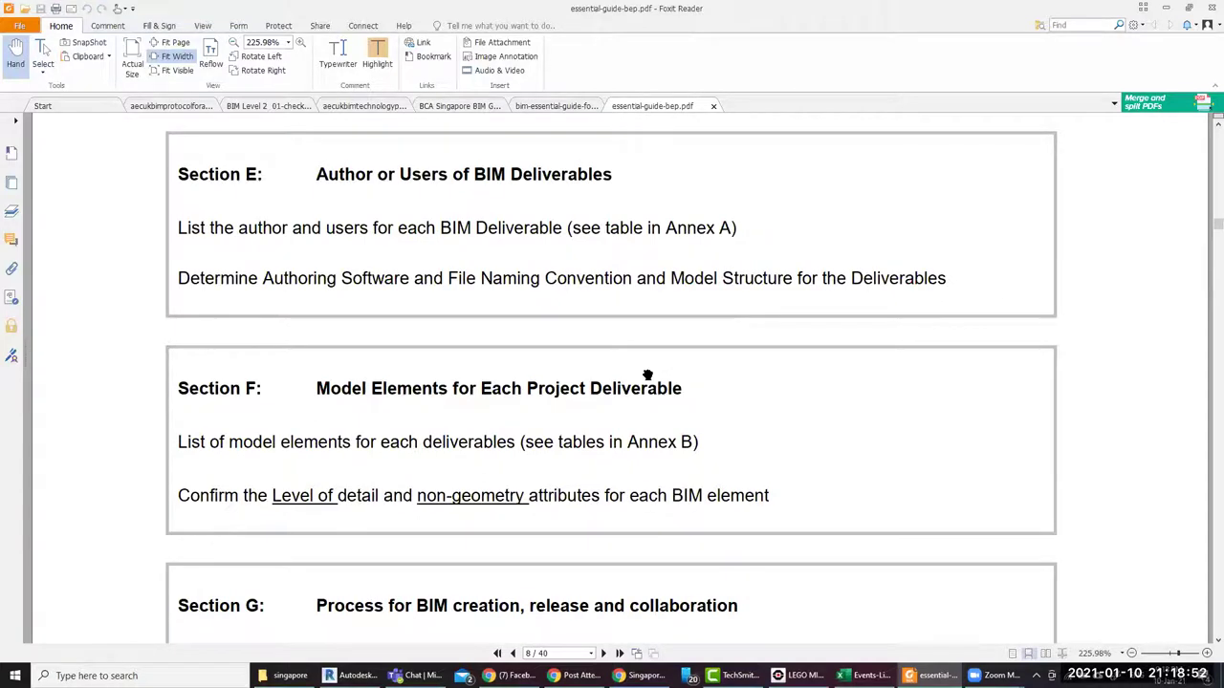
scroll(648, 375, down, 4)
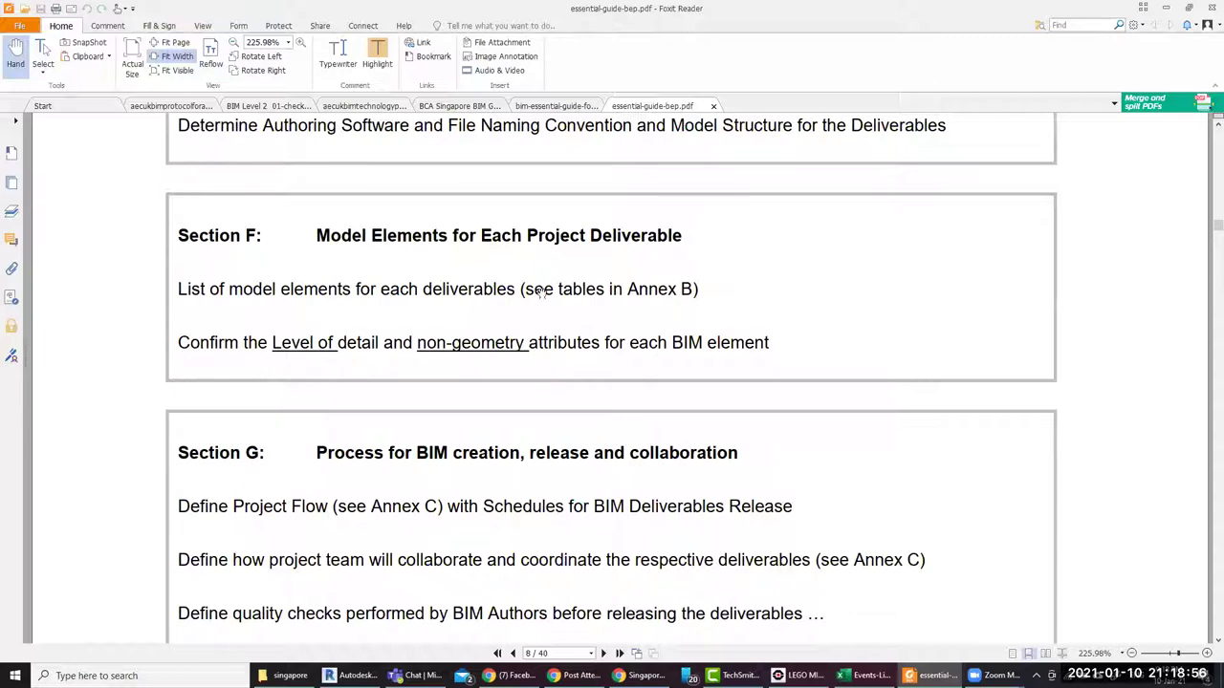
scroll(570, 386, down, 3)
scroll(570, 387, down, 2)
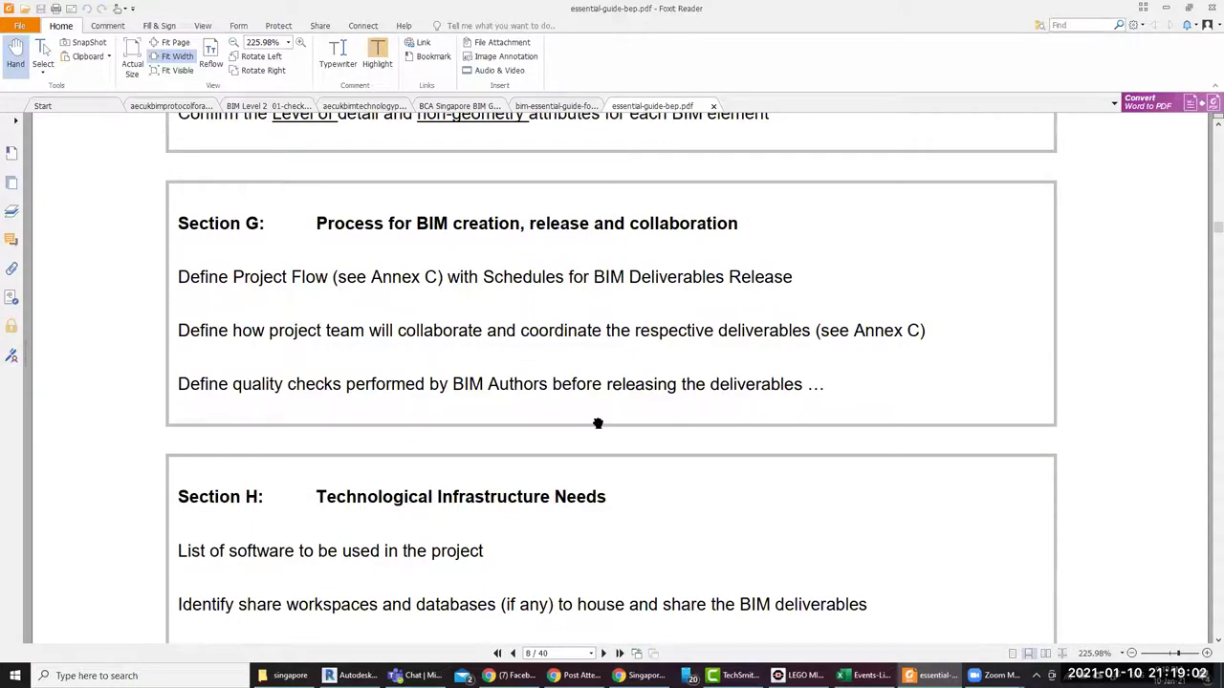
scroll(598, 424, down, 3)
scroll(598, 424, down, 2)
scroll(598, 424, down, 4)
Read the Conceptual and Schematic Design use cases through to page 10's Detailed Design rows
scroll(597, 423, down, 4)
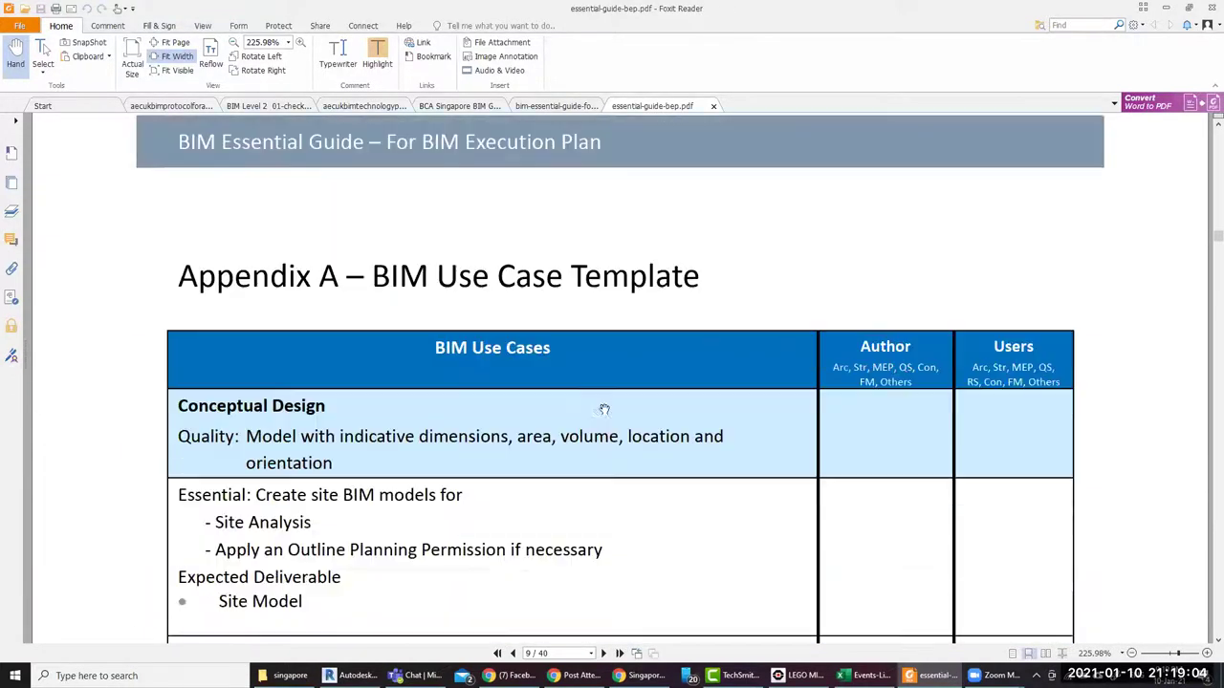
scroll(604, 409, down, 2)
scroll(593, 409, down, 1)
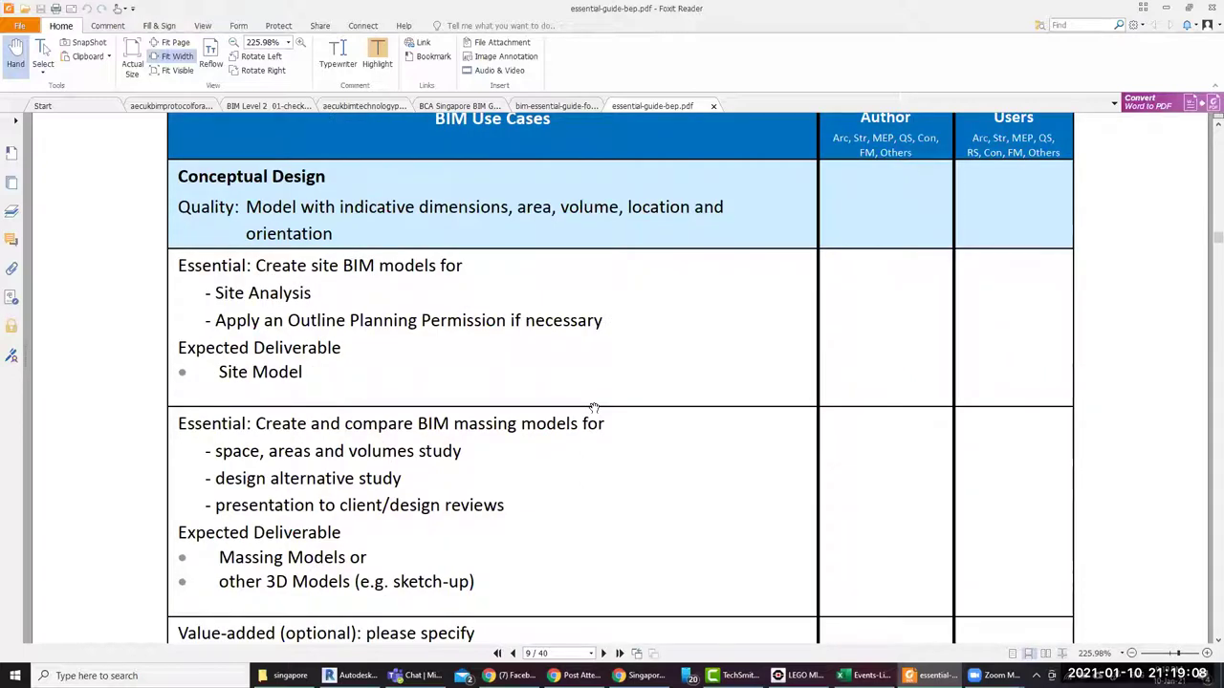
scroll(602, 438, up, 1)
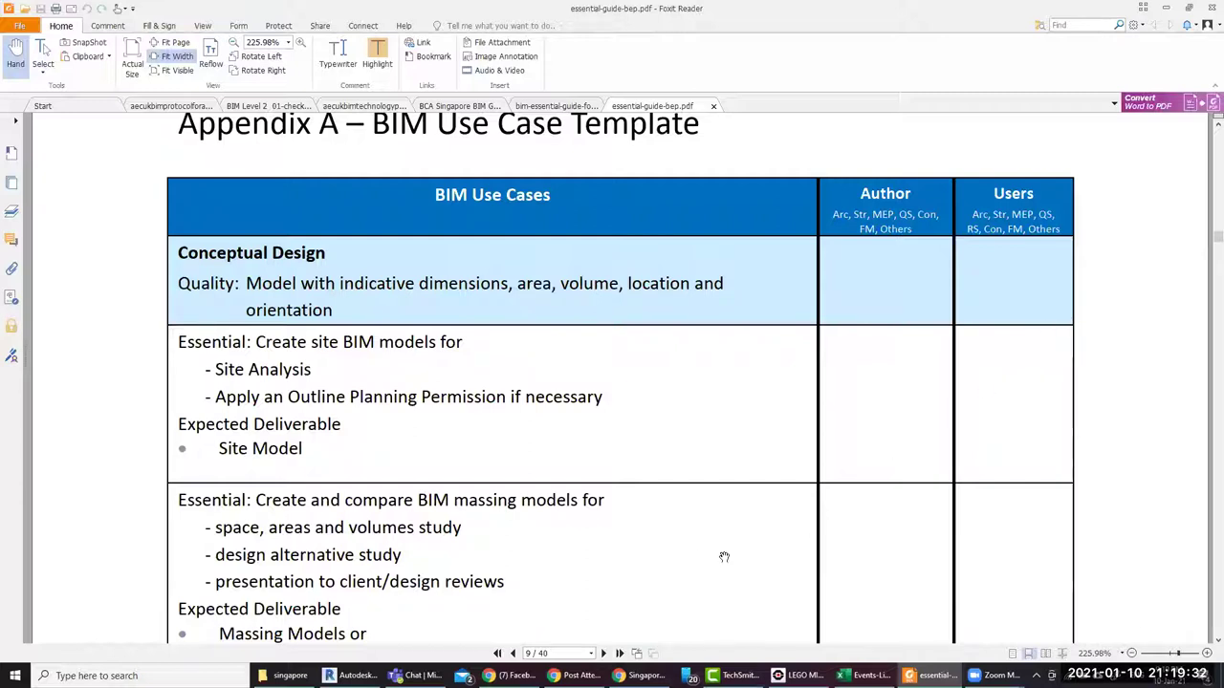
scroll(712, 555, down, 1)
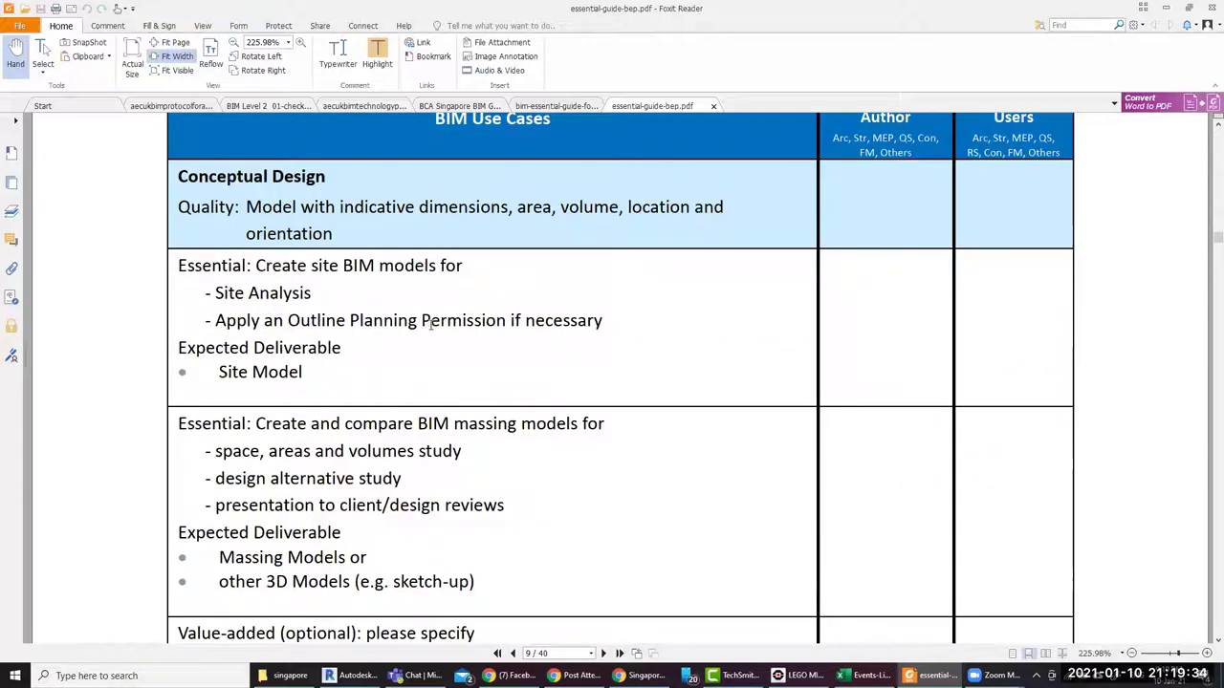
scroll(430, 325, down, 2)
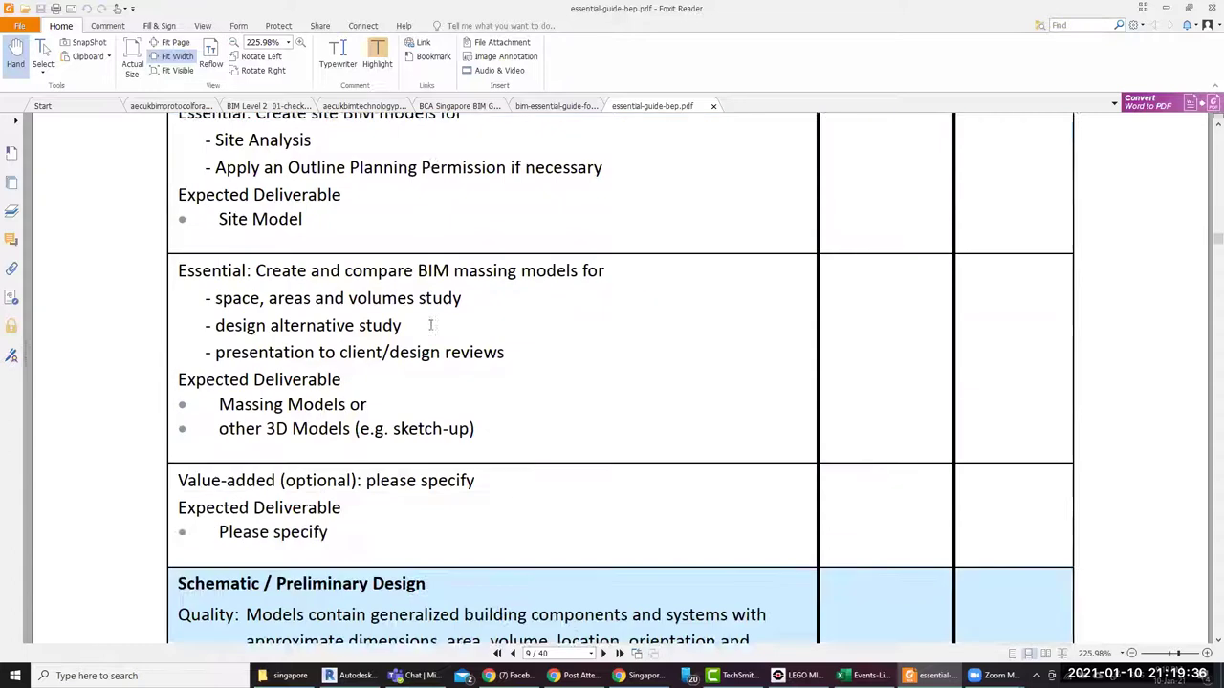
scroll(430, 325, down, 1)
scroll(429, 327, down, 1)
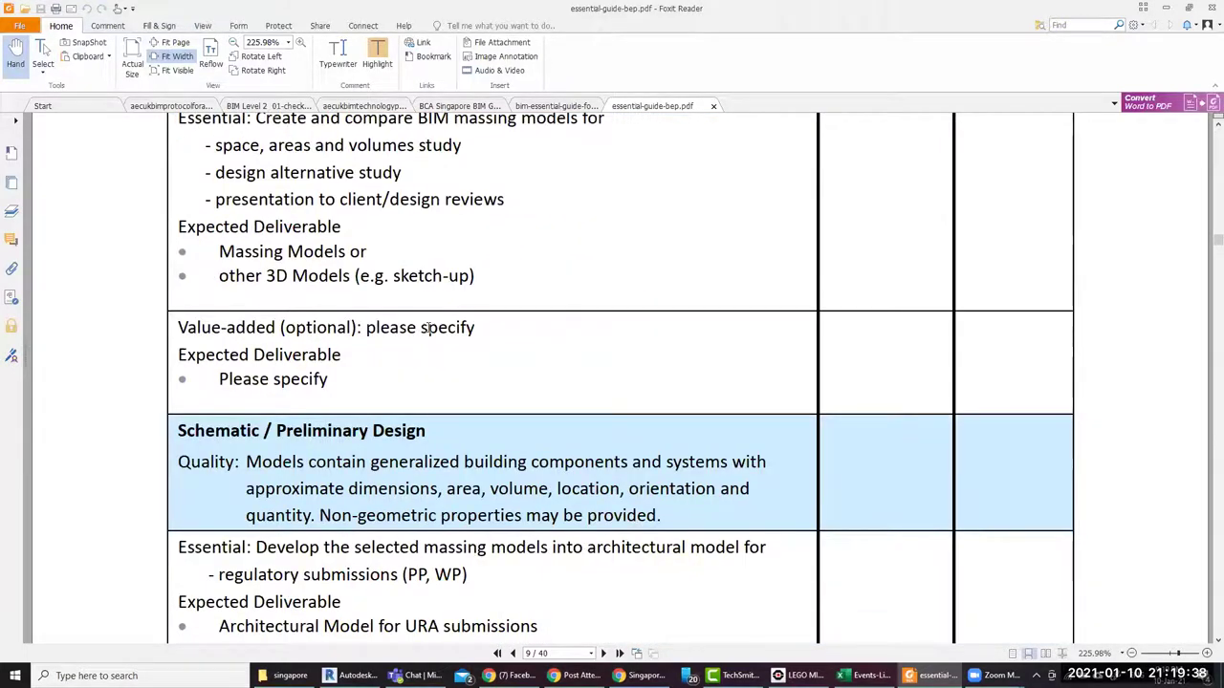
scroll(425, 327, down, 2)
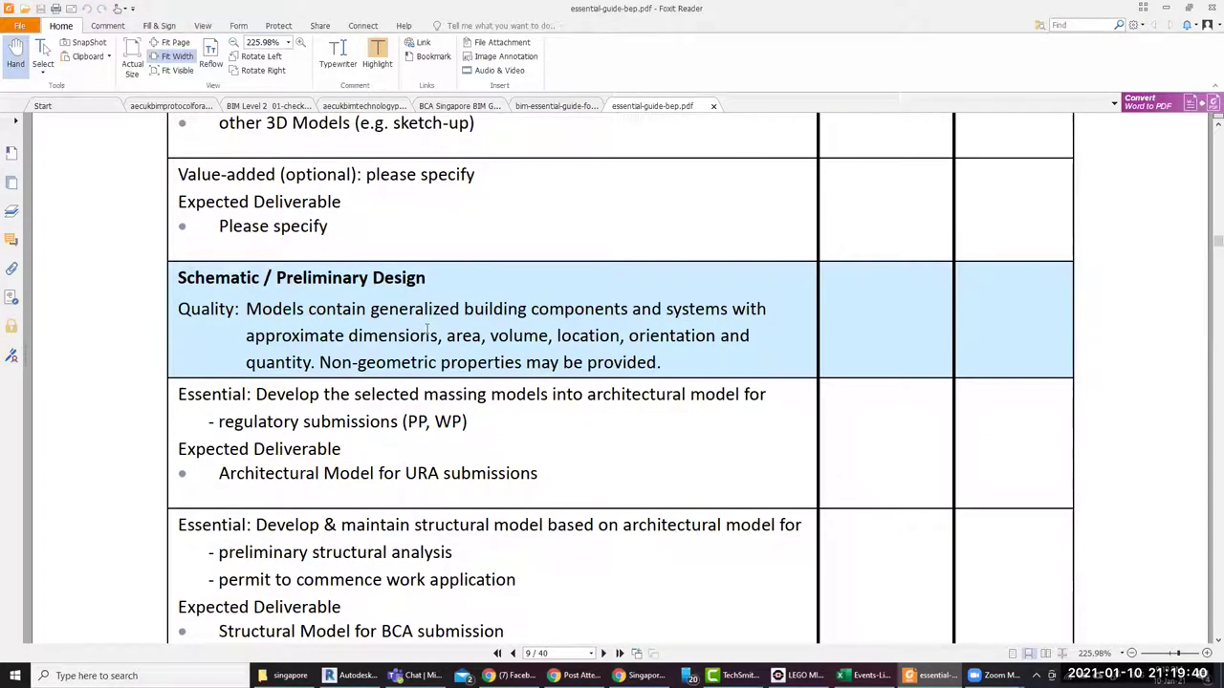
scroll(428, 330, down, 2)
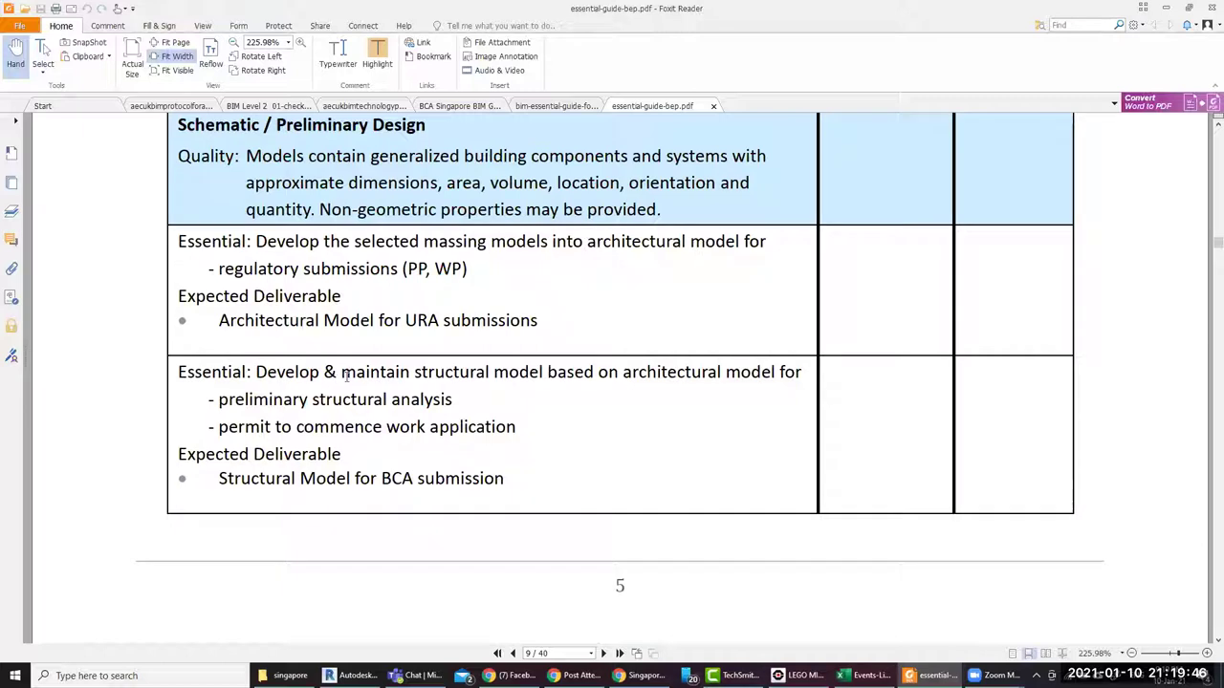
scroll(584, 378, down, 3)
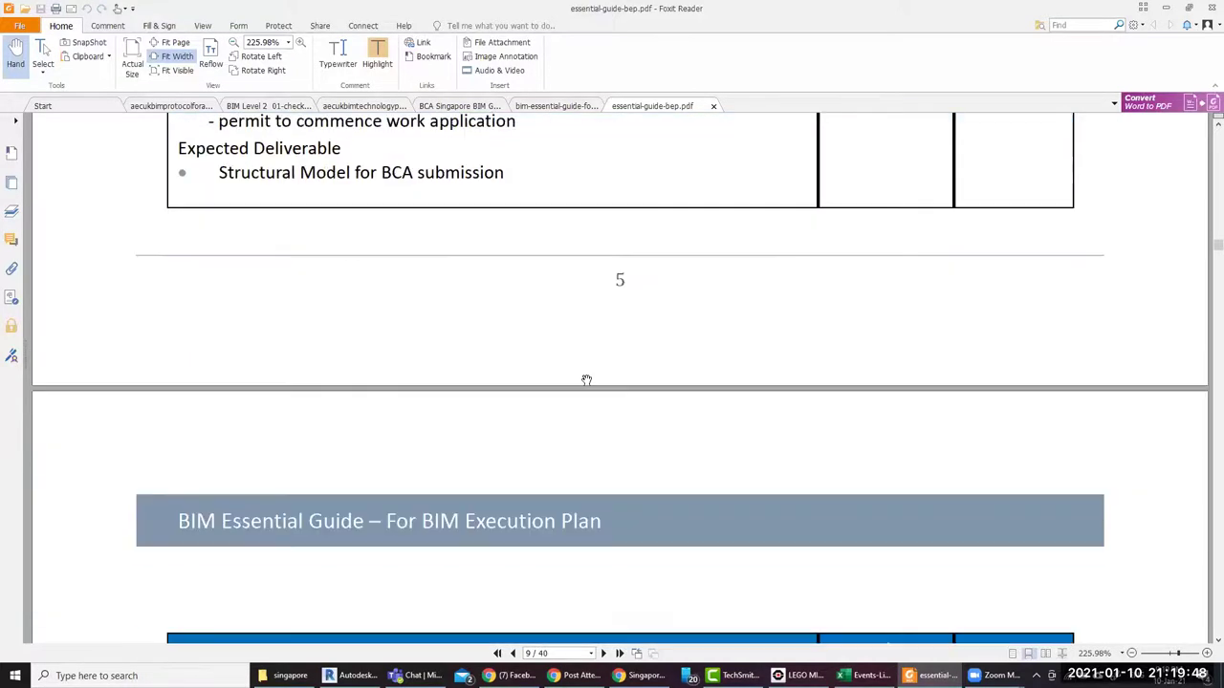
scroll(584, 368, down, 3)
scroll(586, 371, down, 2)
scroll(587, 373, down, 4)
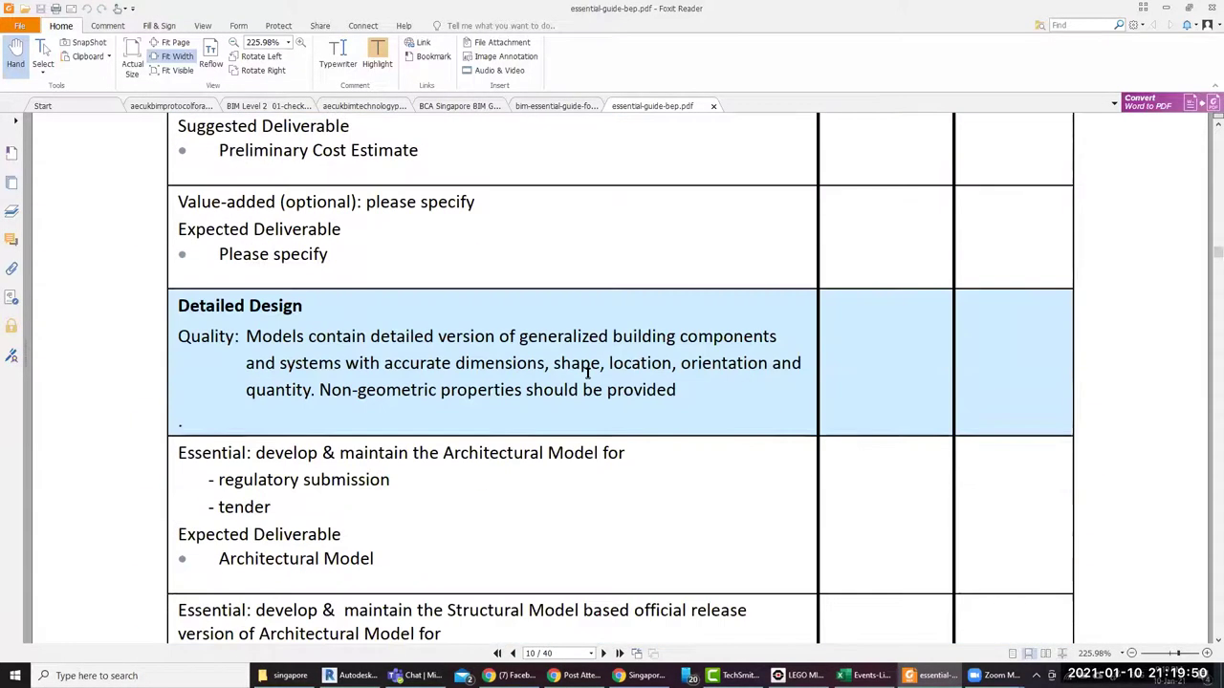
scroll(587, 375, down, 1)
scroll(587, 378, down, 1)
scroll(586, 379, up, 1)
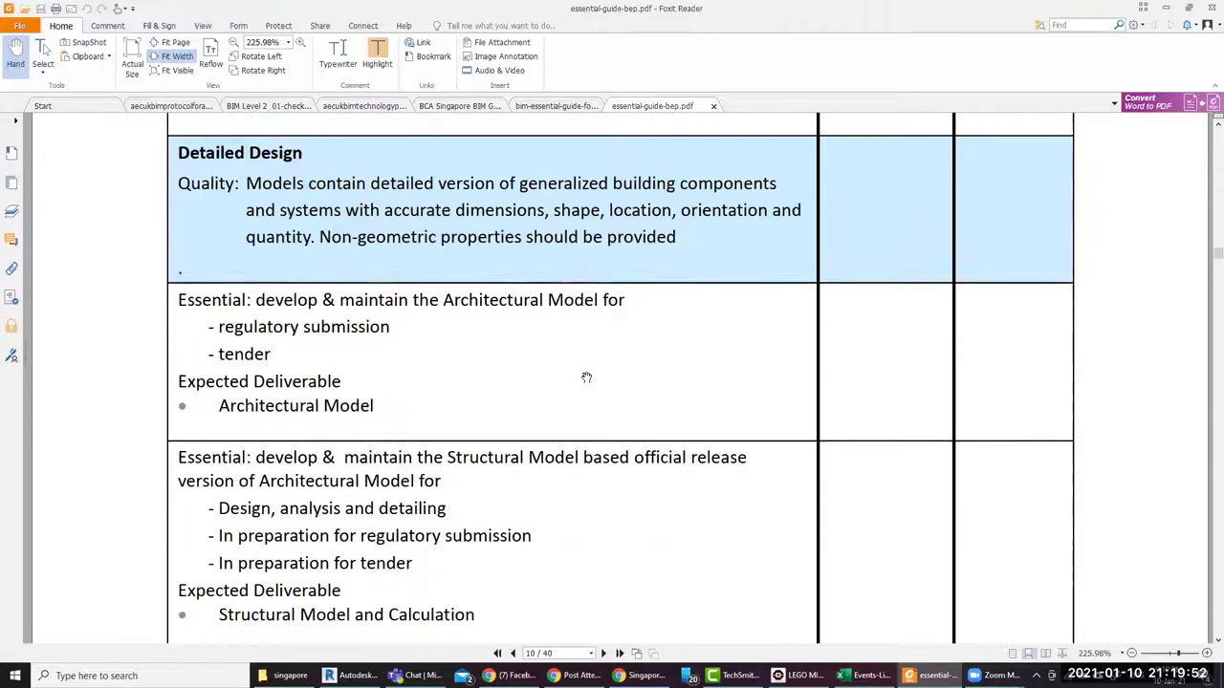
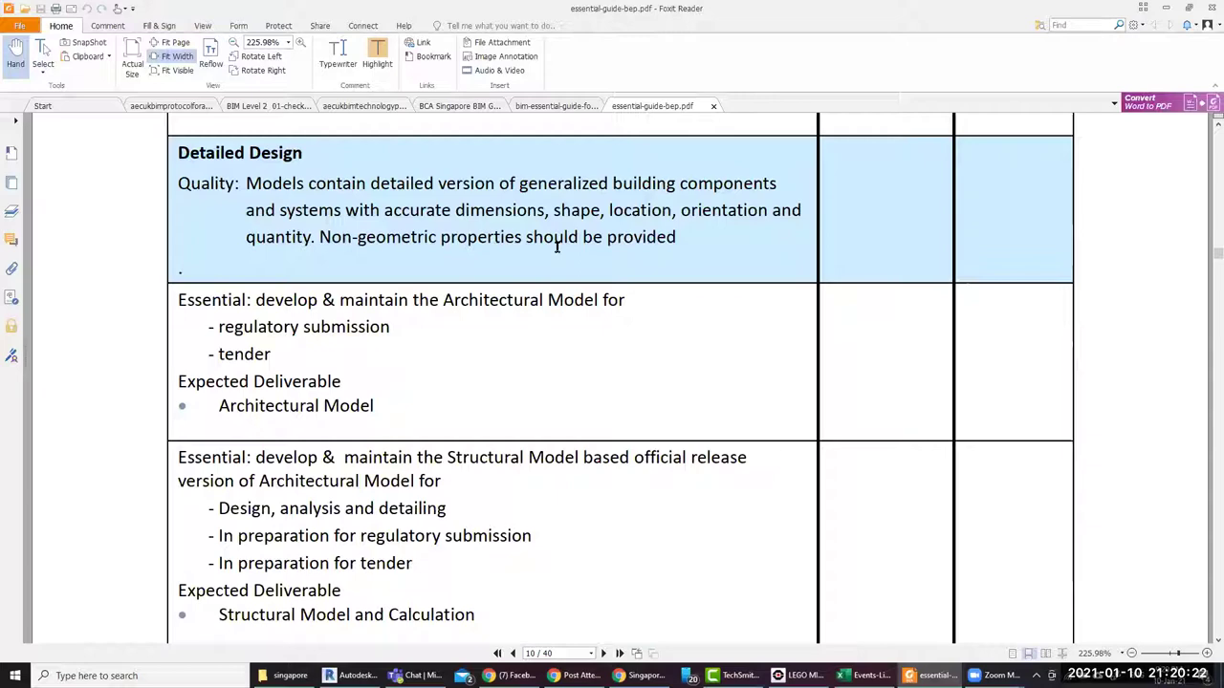
Scroll through essential-guide-bep.pdf to page 23, Architectural BIM Modelling Guidelines
scroll(557, 247, down, 3)
scroll(412, 314, down, 3)
scroll(405, 311, down, 3)
scroll(405, 311, down, 3)
scroll(426, 316, down, 3)
scroll(431, 325, down, 3)
scroll(439, 343, down, 3)
scroll(442, 343, down, 3)
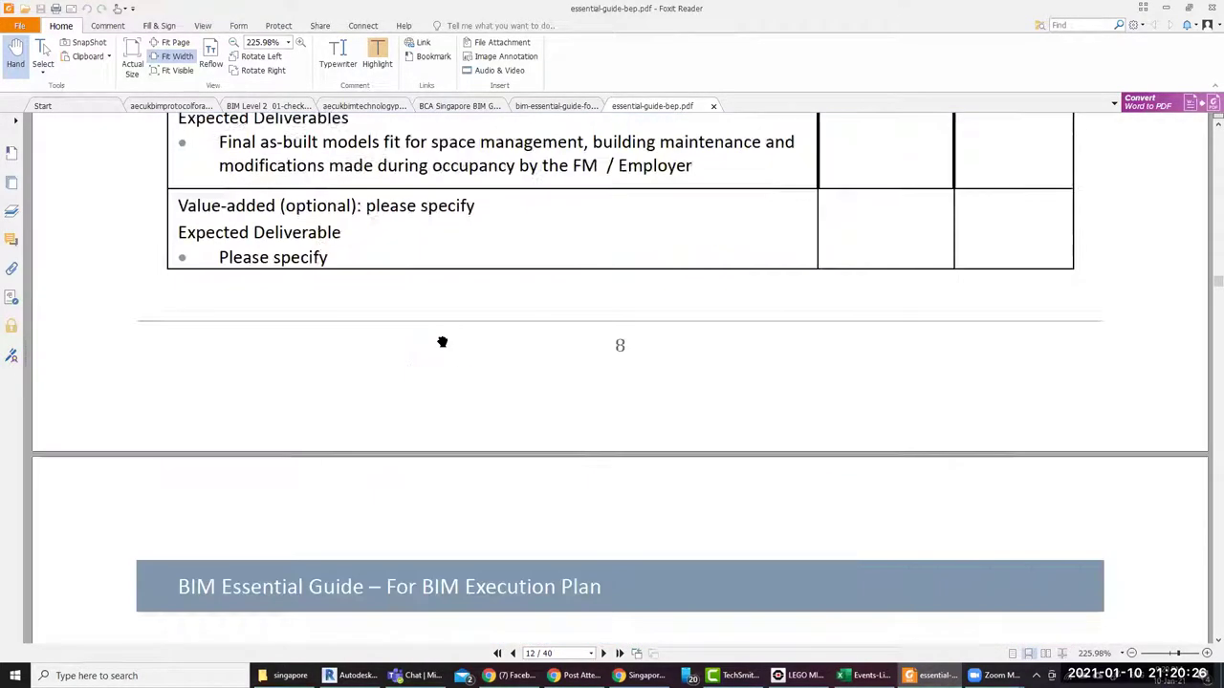
scroll(441, 342, down, 2)
scroll(442, 342, down, 1)
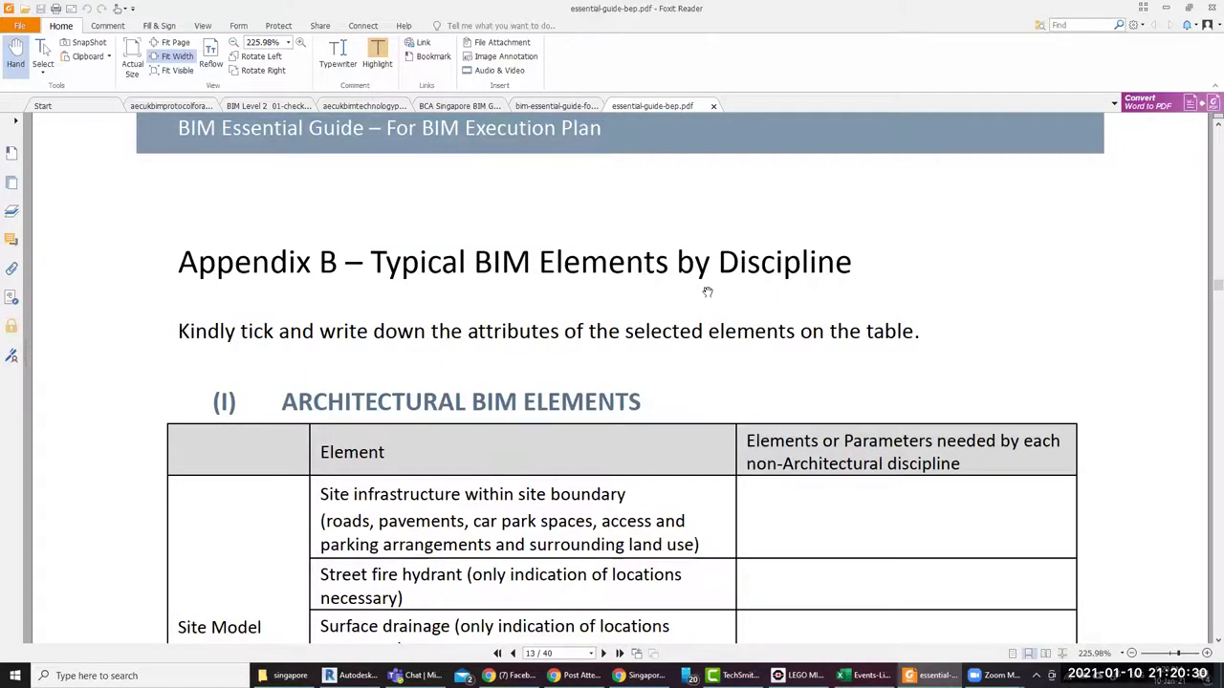
scroll(708, 292, down, 2)
scroll(470, 376, down, 1)
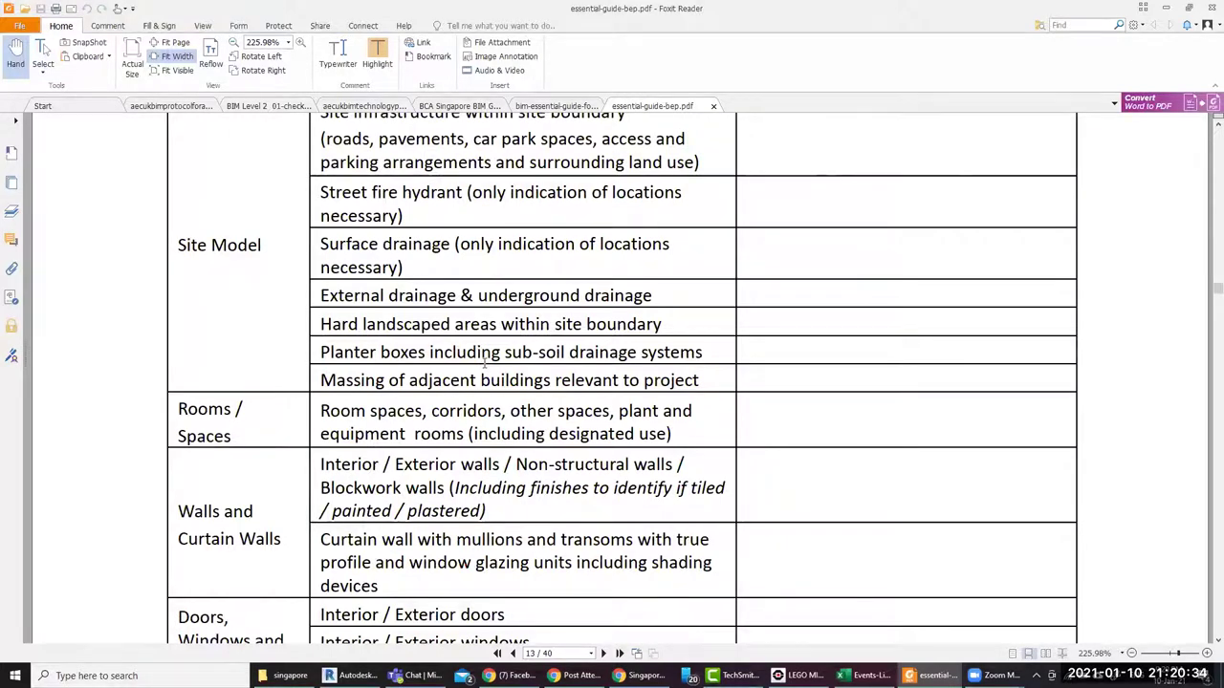
scroll(484, 363, down, 3)
scroll(487, 363, down, 3)
scroll(505, 363, down, 3)
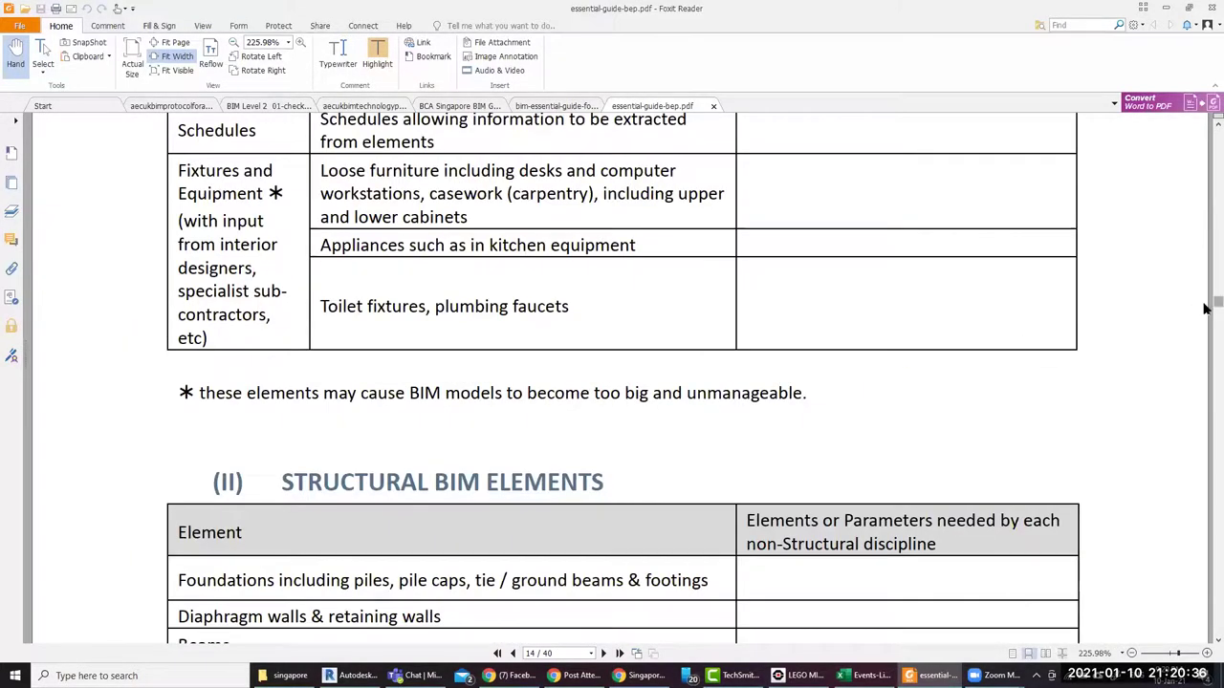
drag(1212, 307, 1213, 405)
scroll(948, 488, down, 1)
scroll(948, 489, down, 10)
scroll(947, 448, up, 5)
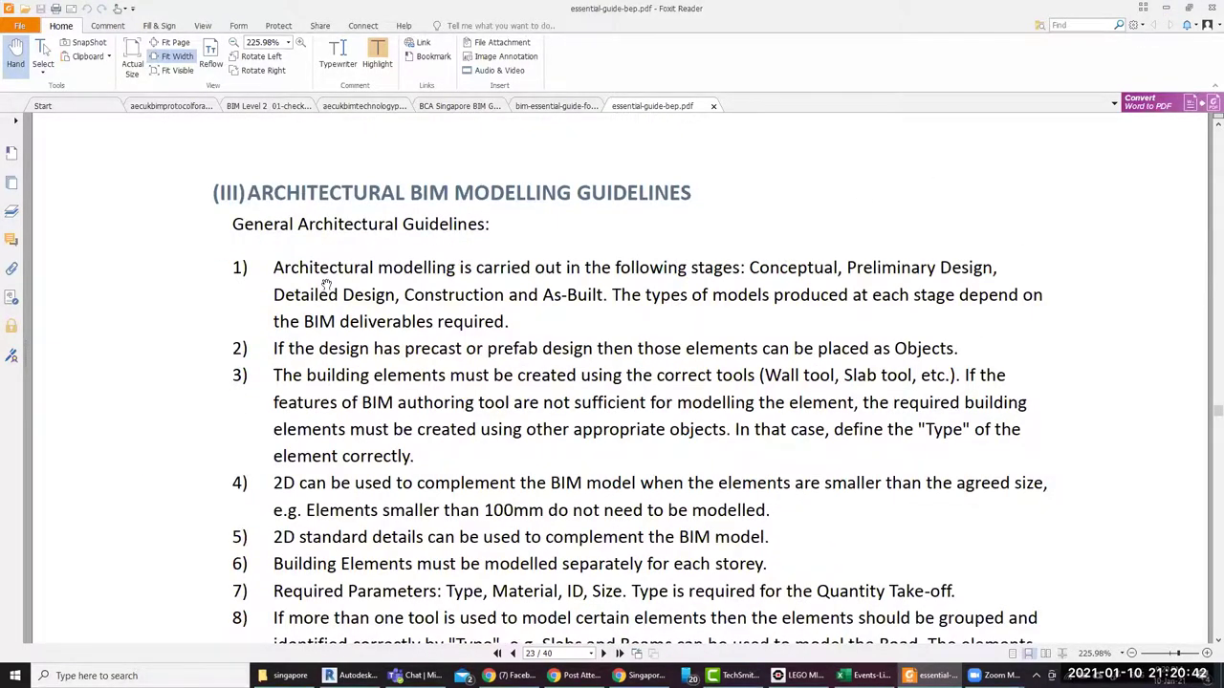
Read page 23's general guidelines, then scroll to the page 25 table's Individual Space row
scroll(576, 428, down, 3)
scroll(577, 419, down, 2)
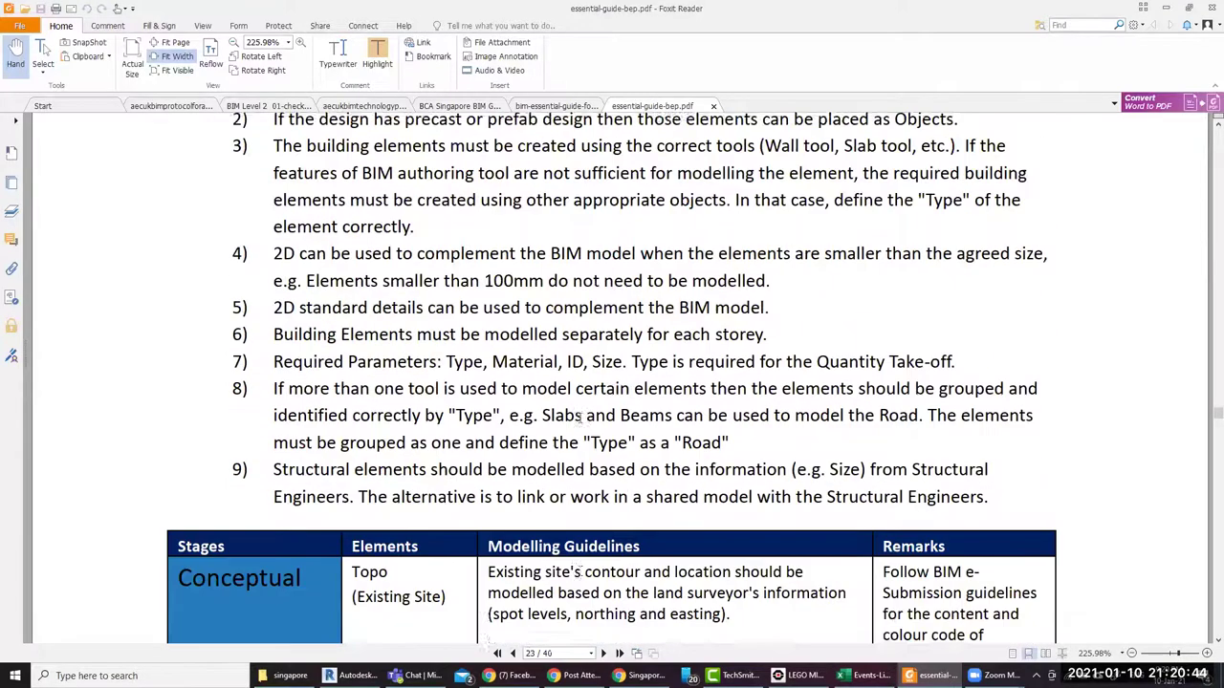
scroll(578, 418, down, 3)
scroll(577, 418, up, 8)
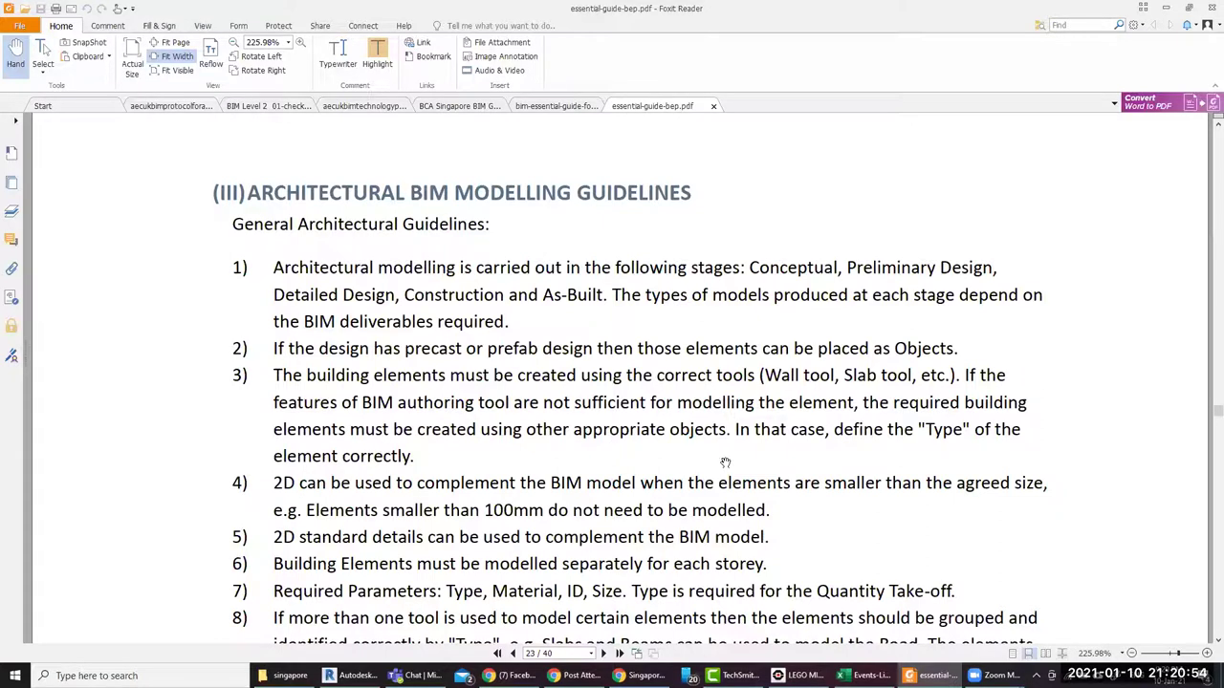
scroll(612, 436, down, 3)
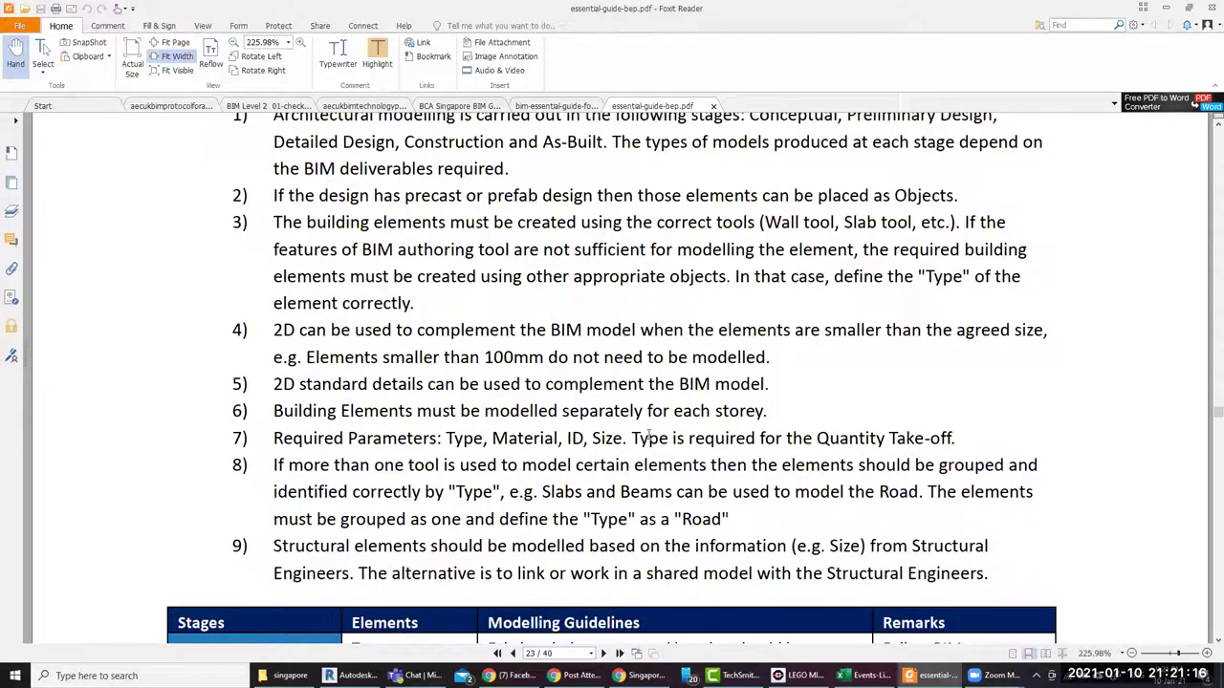
scroll(1044, 521, down, 3)
scroll(1033, 506, down, 5)
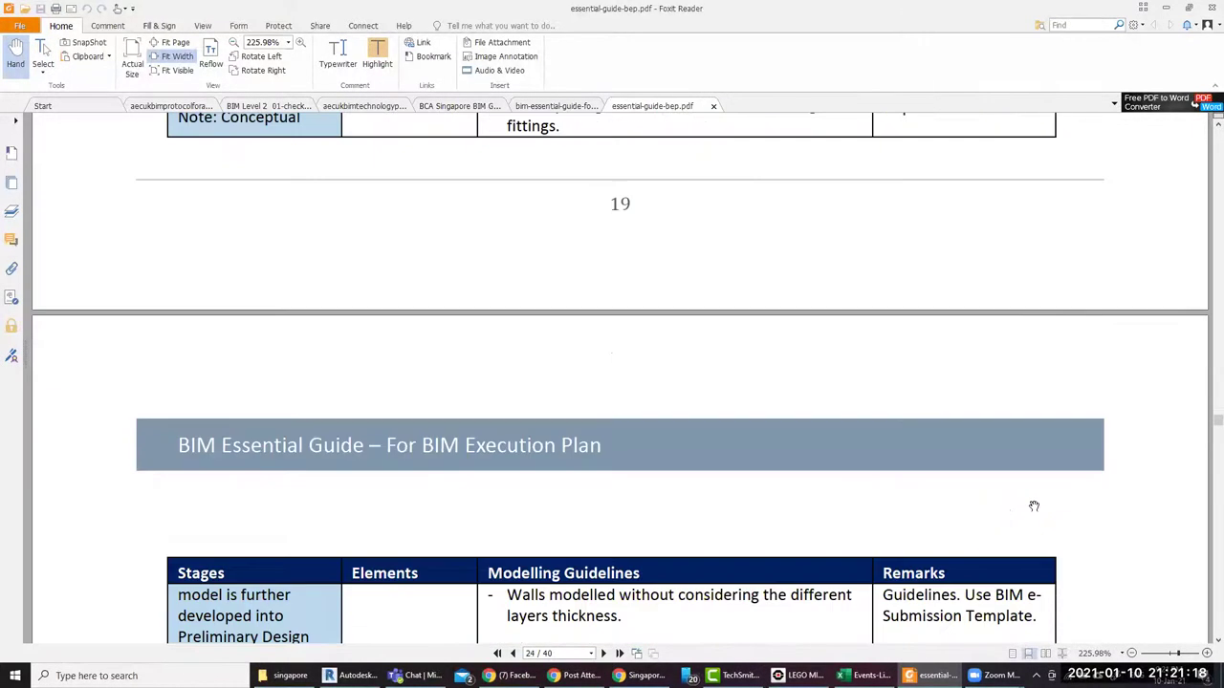
scroll(1033, 506, down, 5)
scroll(1032, 503, down, 5)
scroll(1017, 503, down, 5)
scroll(1025, 508, down, 3)
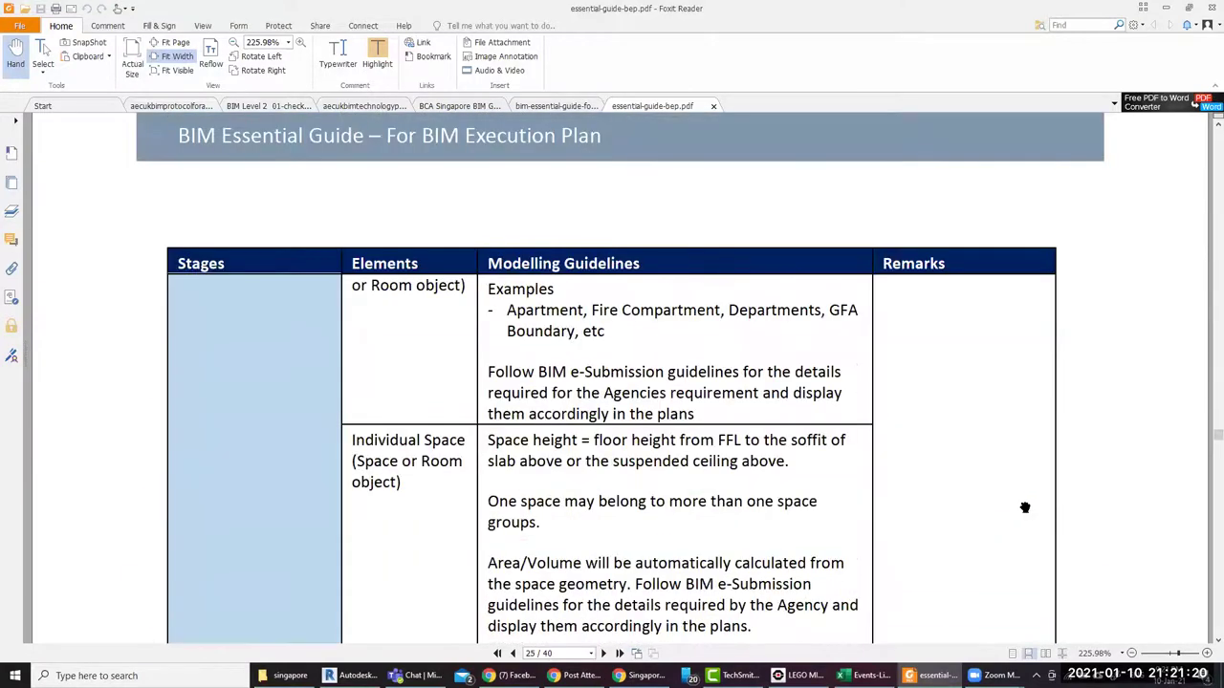
Minimize Foxit Reader and open essential-guide-archi.pdf from the singapore folder
click(1165, 7)
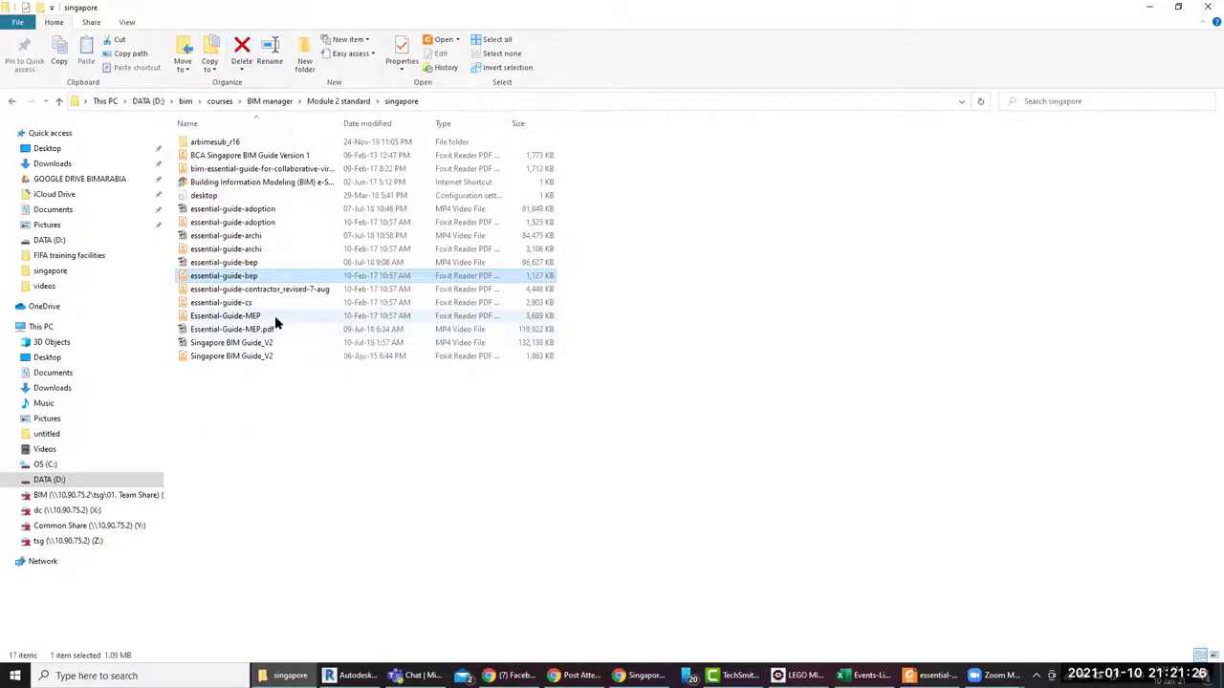
double_click(253, 250)
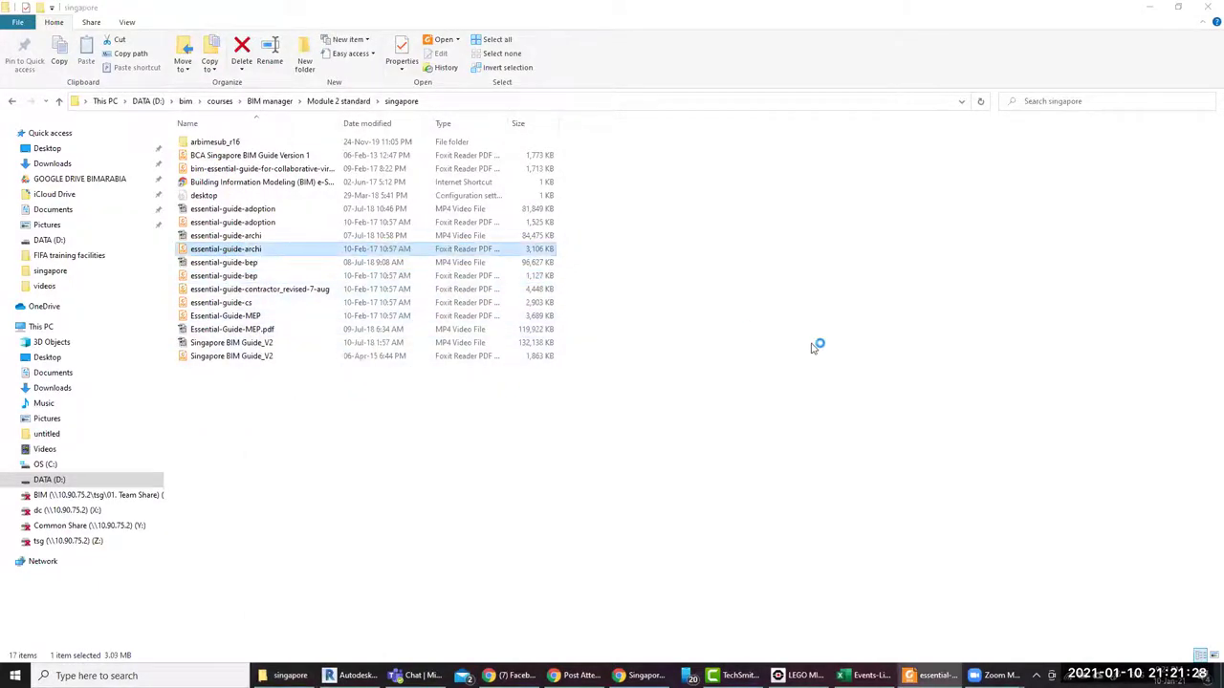
Scroll past page 7's Suggested BIM Deliverables table to the page 8 site model workflow
scroll(811, 356, down, 3)
scroll(814, 355, down, 5)
scroll(820, 361, down, 5)
scroll(822, 363, down, 5)
scroll(824, 366, down, 3)
scroll(824, 366, down, 5)
scroll(833, 352, down, 5)
scroll(832, 350, down, 5)
scroll(832, 352, down, 5)
scroll(836, 361, down, 5)
scroll(835, 359, down, 5)
scroll(835, 360, down, 5)
scroll(835, 363, down, 5)
scroll(835, 366, down, 3)
scroll(836, 367, up, 3)
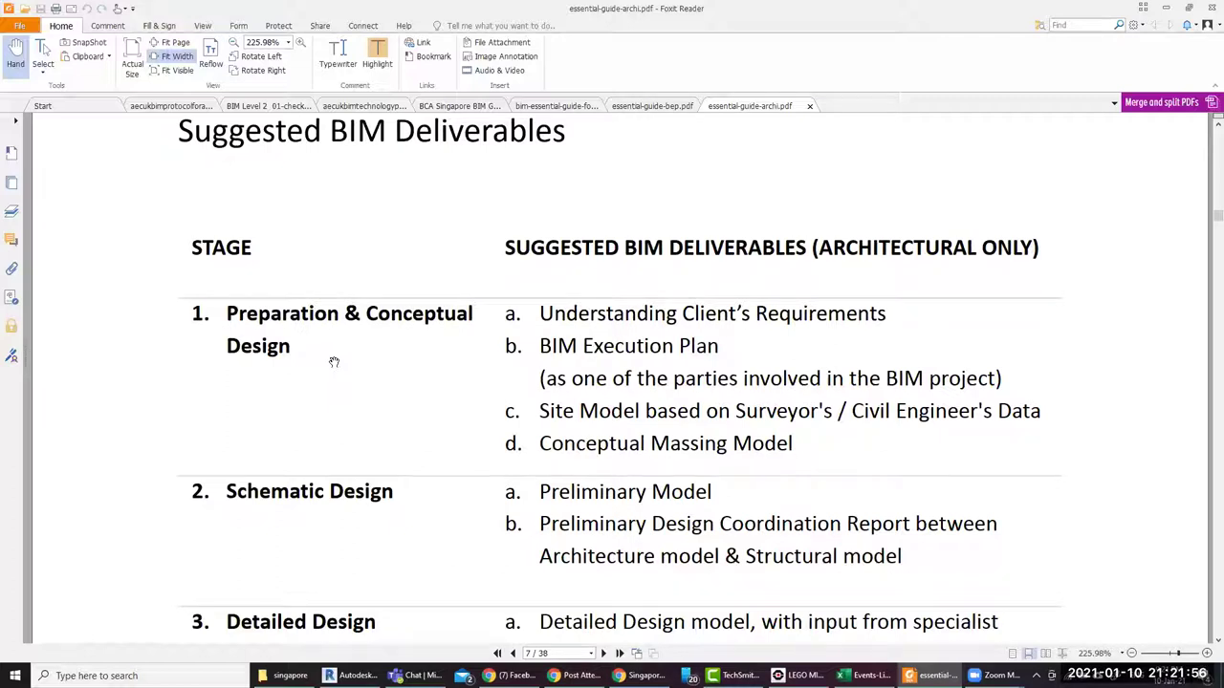
scroll(344, 378, down, 3)
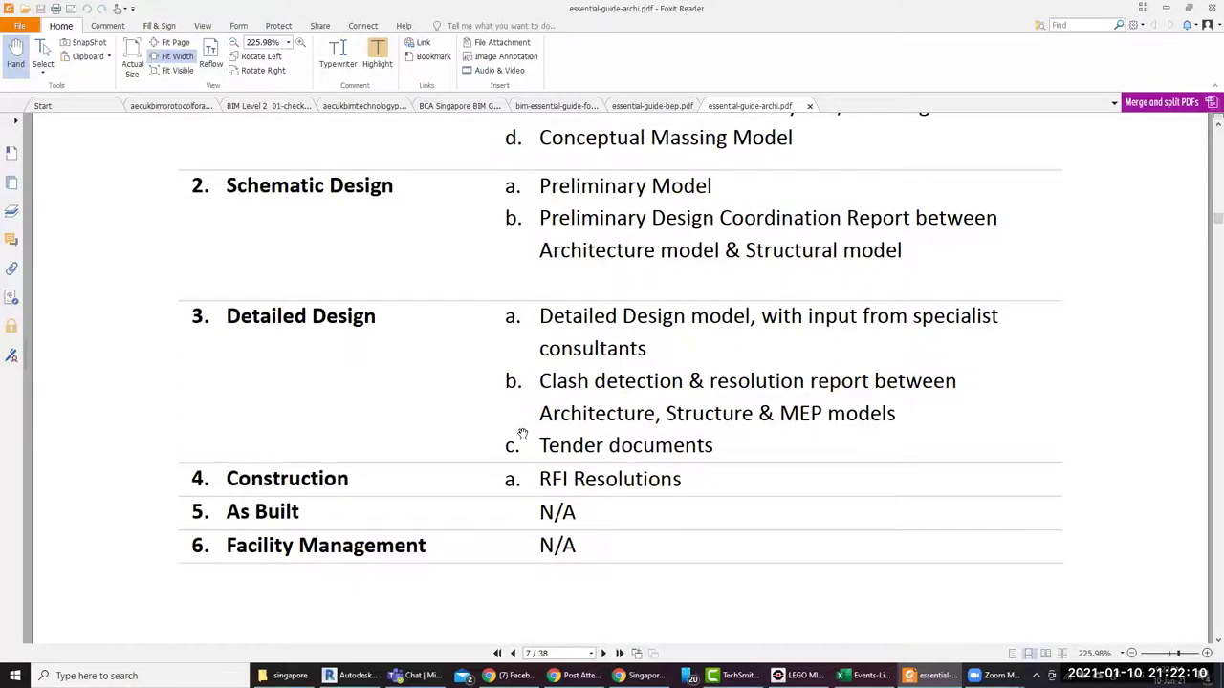
scroll(523, 433, down, 3)
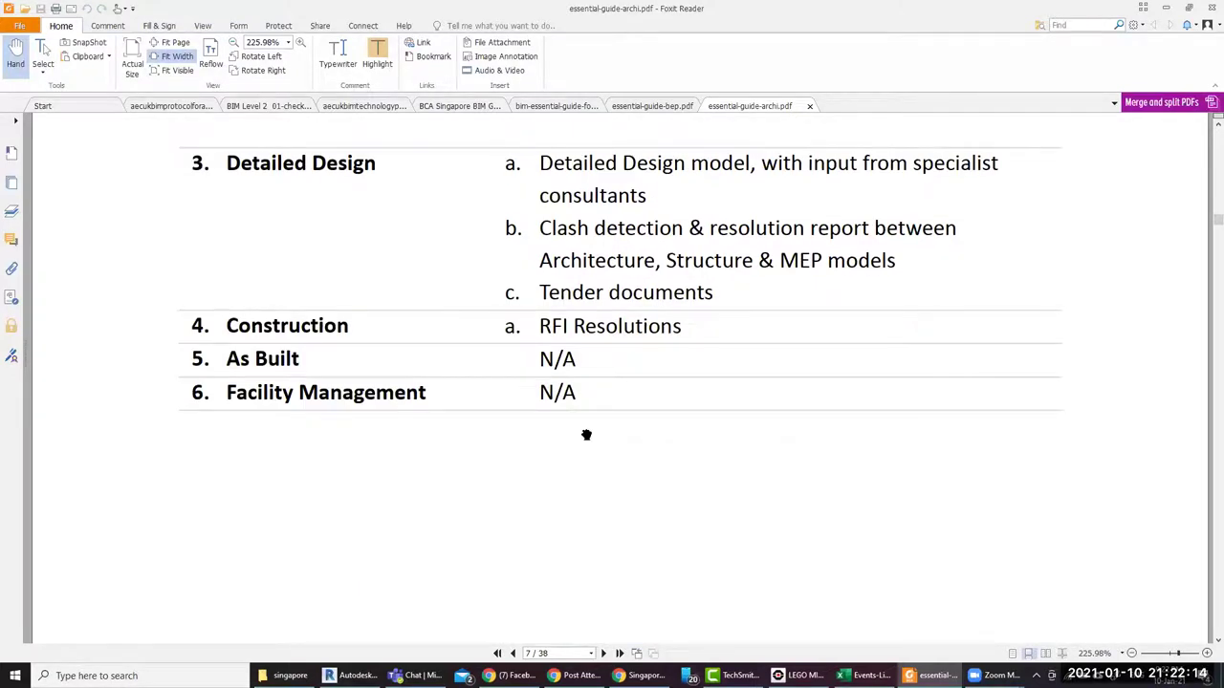
scroll(589, 433, down, 3)
scroll(589, 433, down, 3)
scroll(589, 433, up, 5)
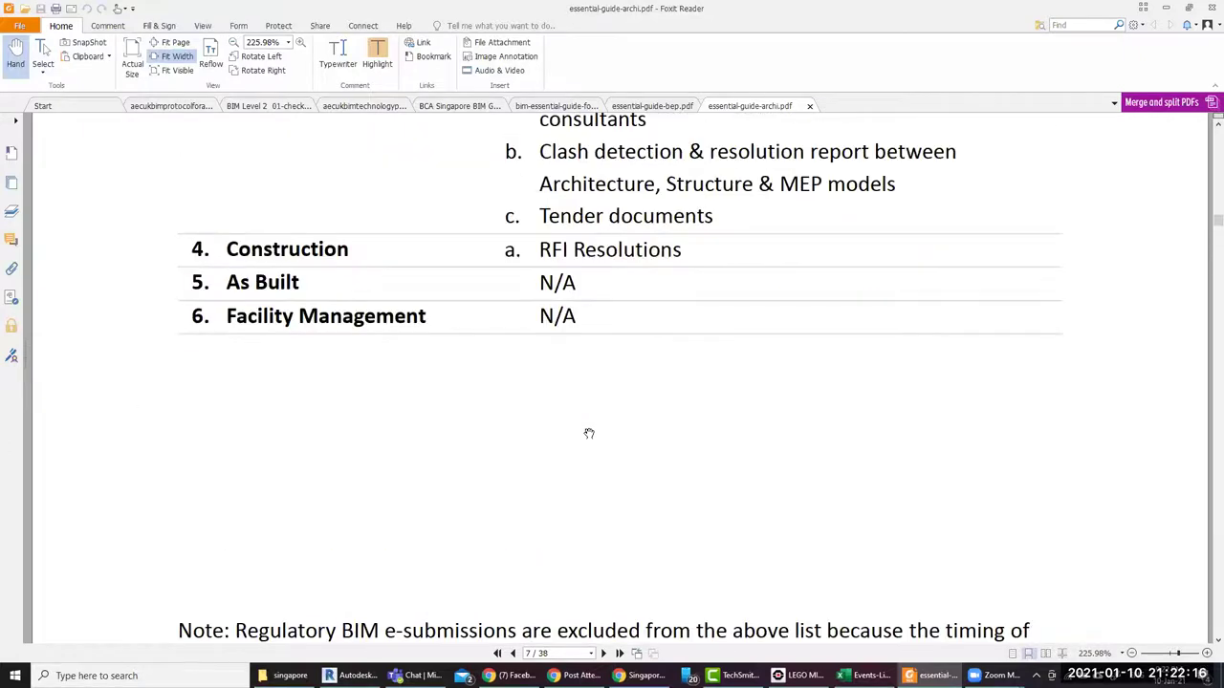
scroll(589, 433, down, 5)
scroll(588, 433, down, 5)
scroll(589, 433, down, 5)
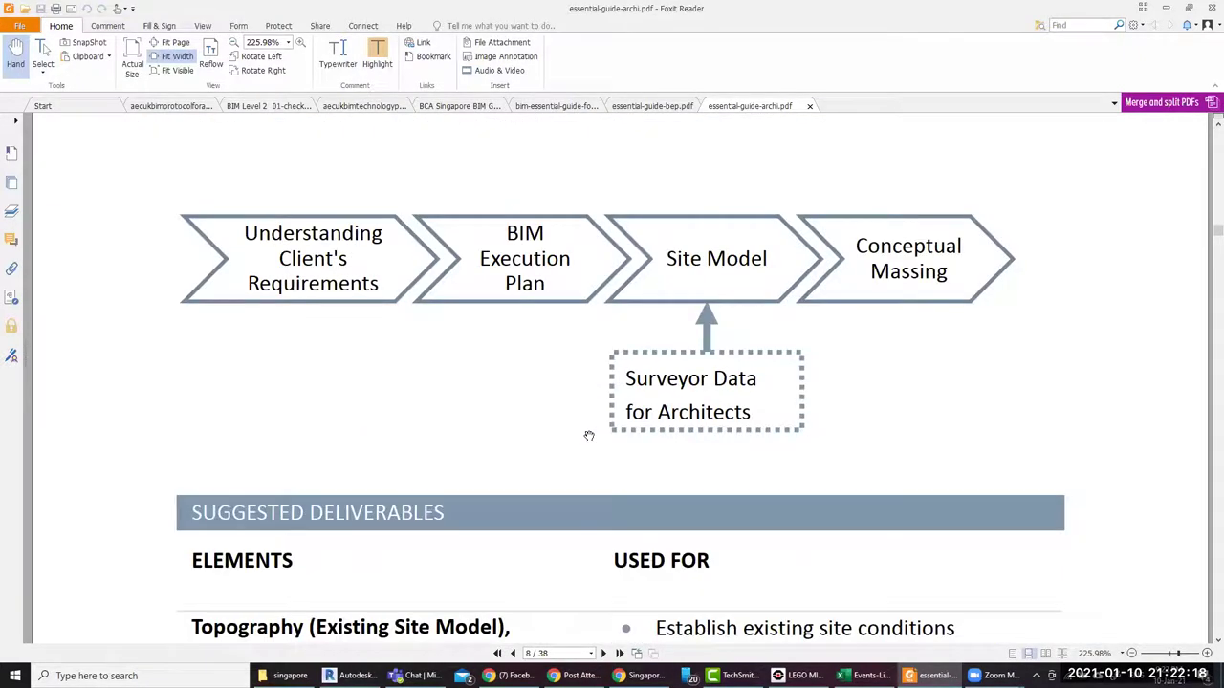
Scroll page 8 until the Topography, Massing and 3D Images rows are visible
scroll(603, 441, down, 2)
scroll(606, 443, down, 2)
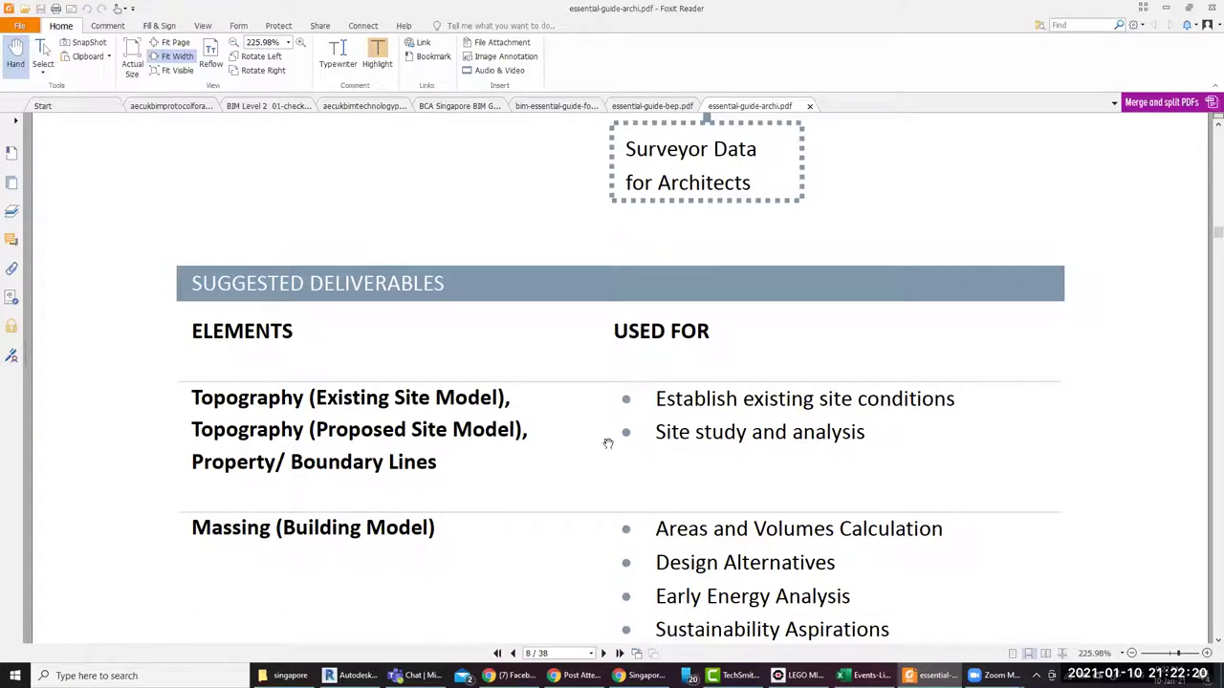
scroll(608, 444, down, 3)
scroll(606, 443, up, 6)
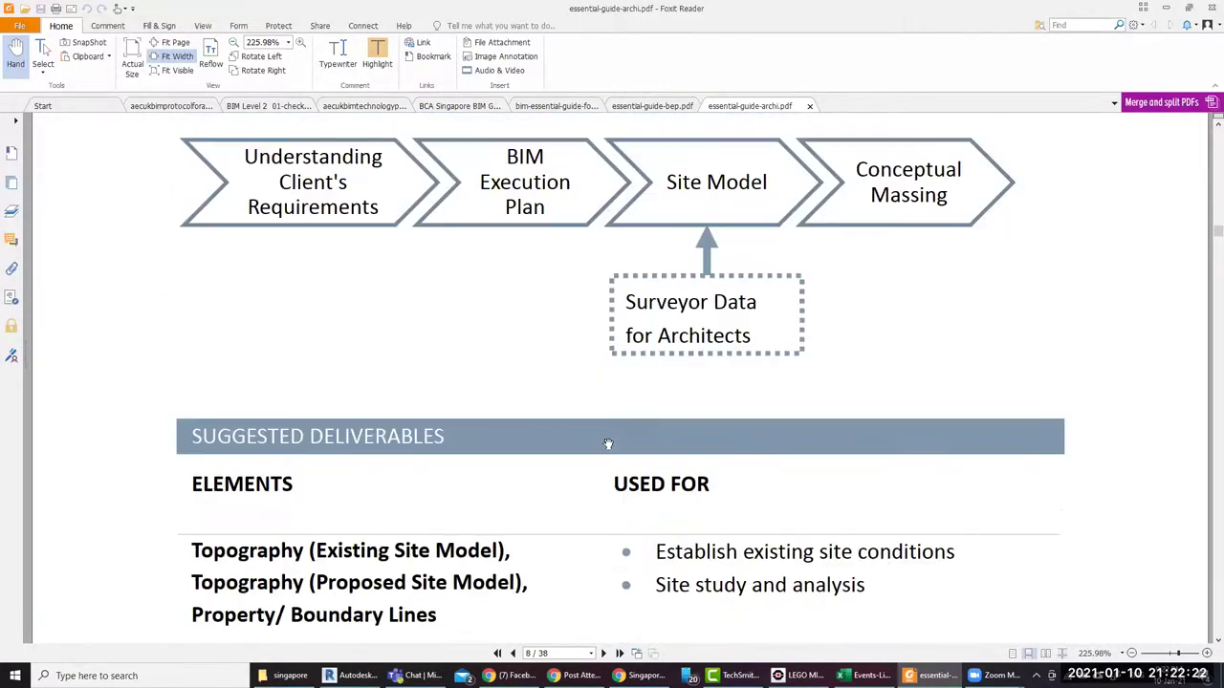
scroll(777, 473, down, 3)
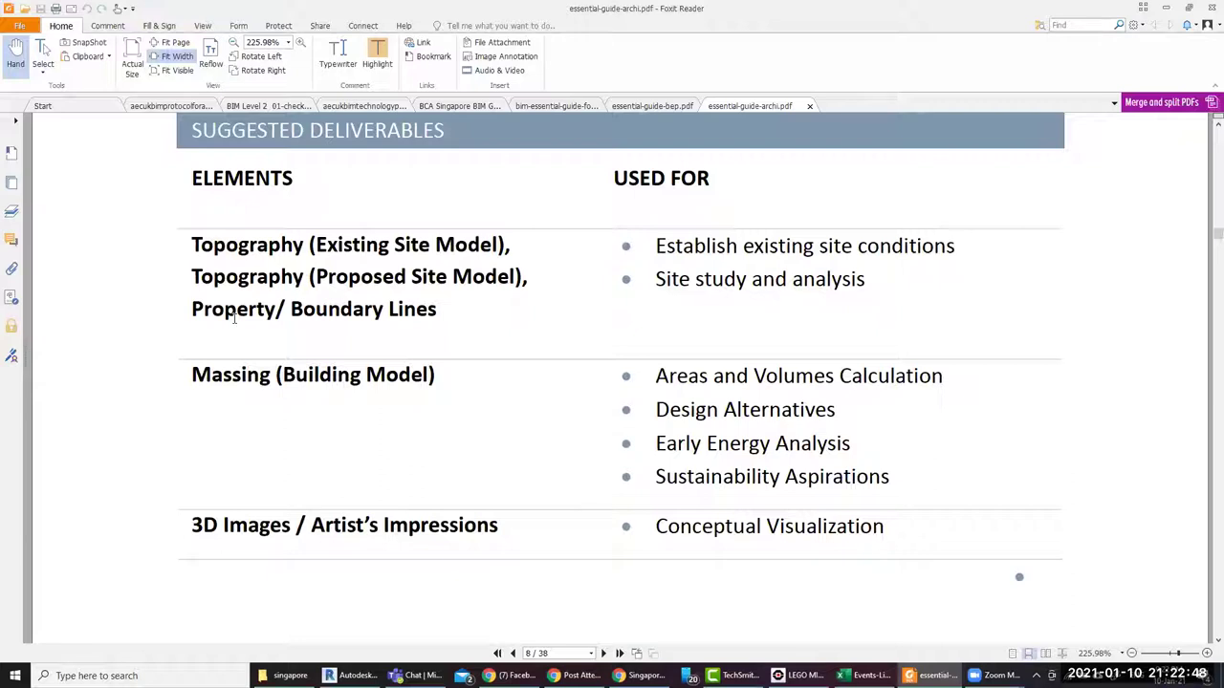
In Revit, pan the 01 - Entry Level plan to open space and start a default-named in-place mass
click(354, 675)
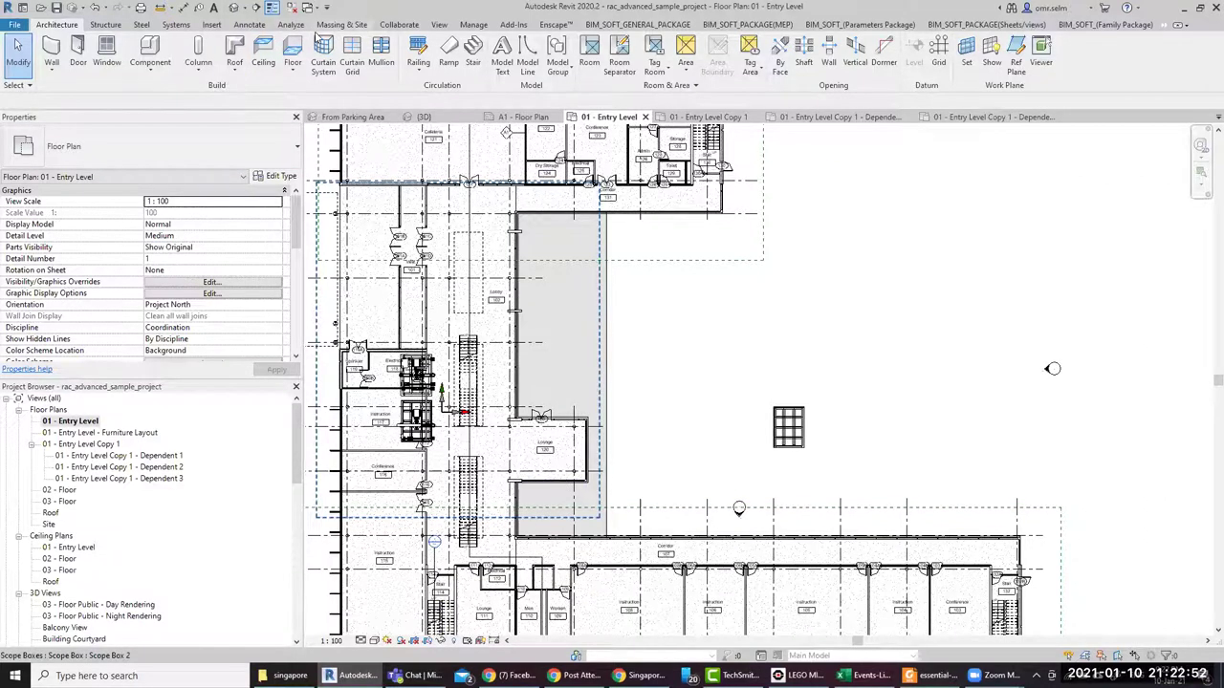
middle_drag(926, 381, 592, 369)
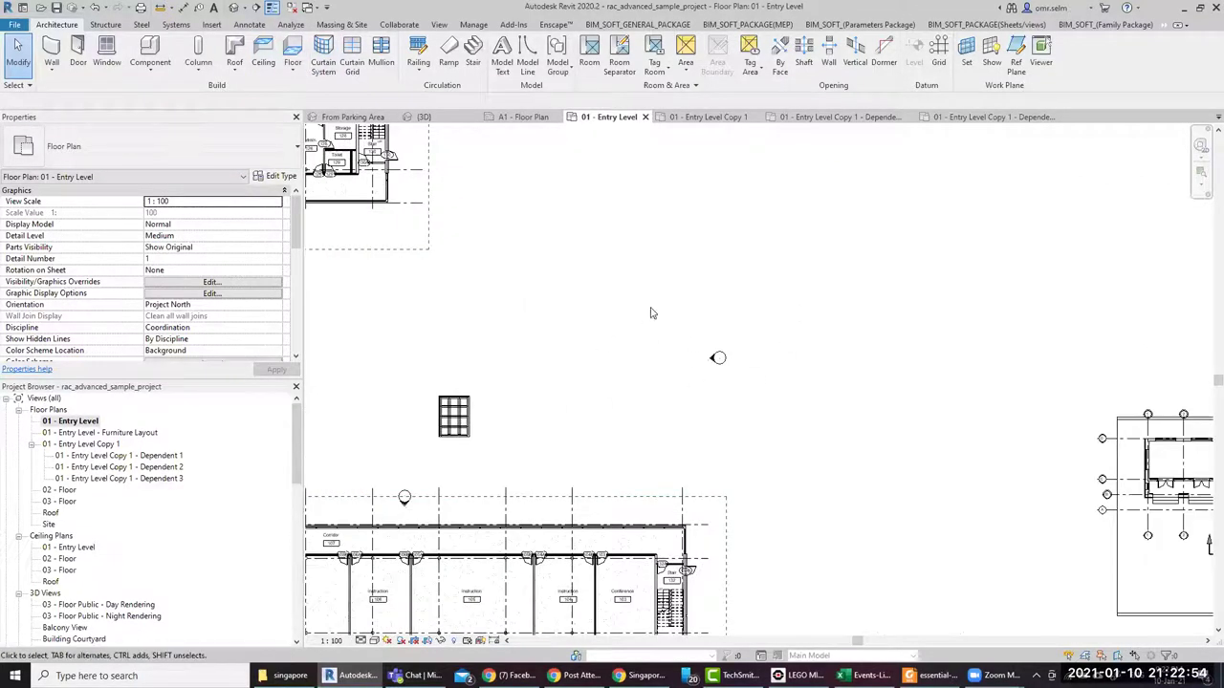
middle_drag(650, 313, 537, 497)
click(341, 24)
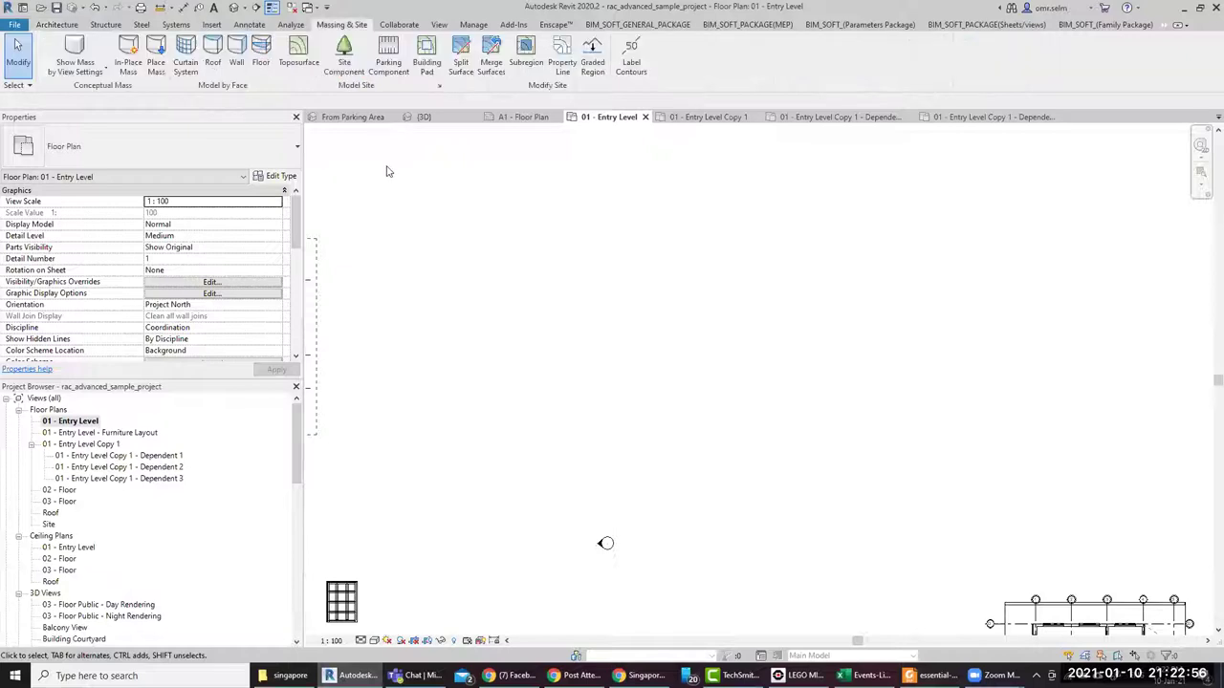
click(134, 67)
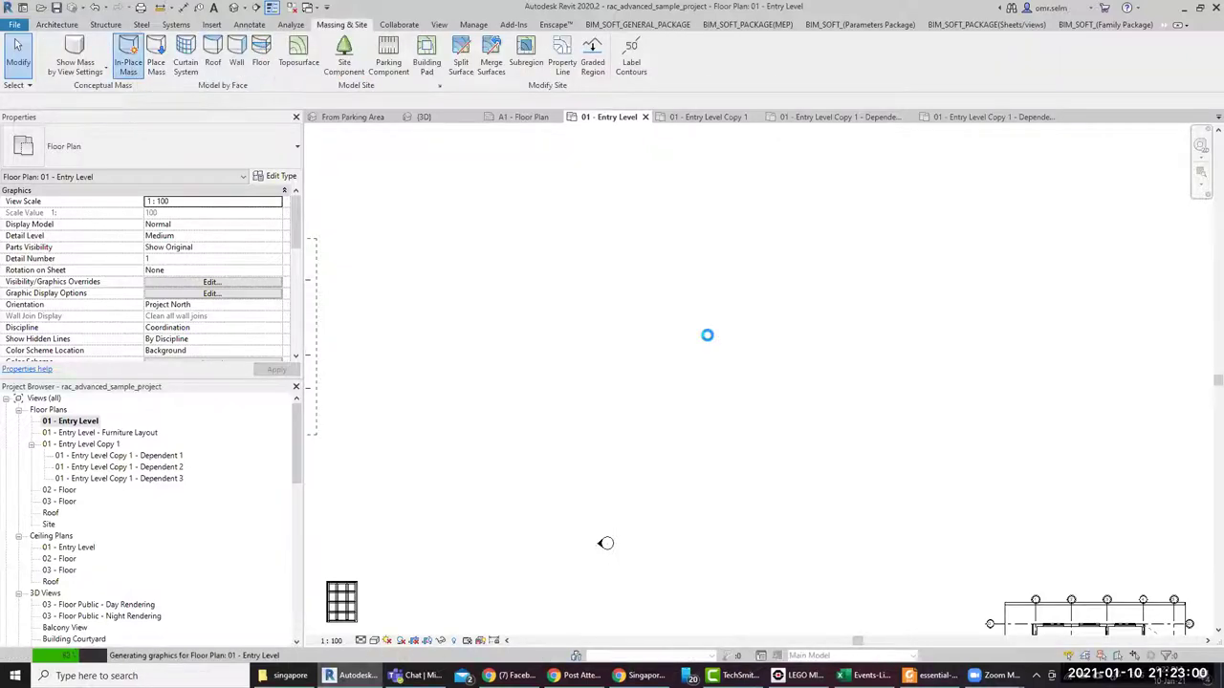
click(695, 383)
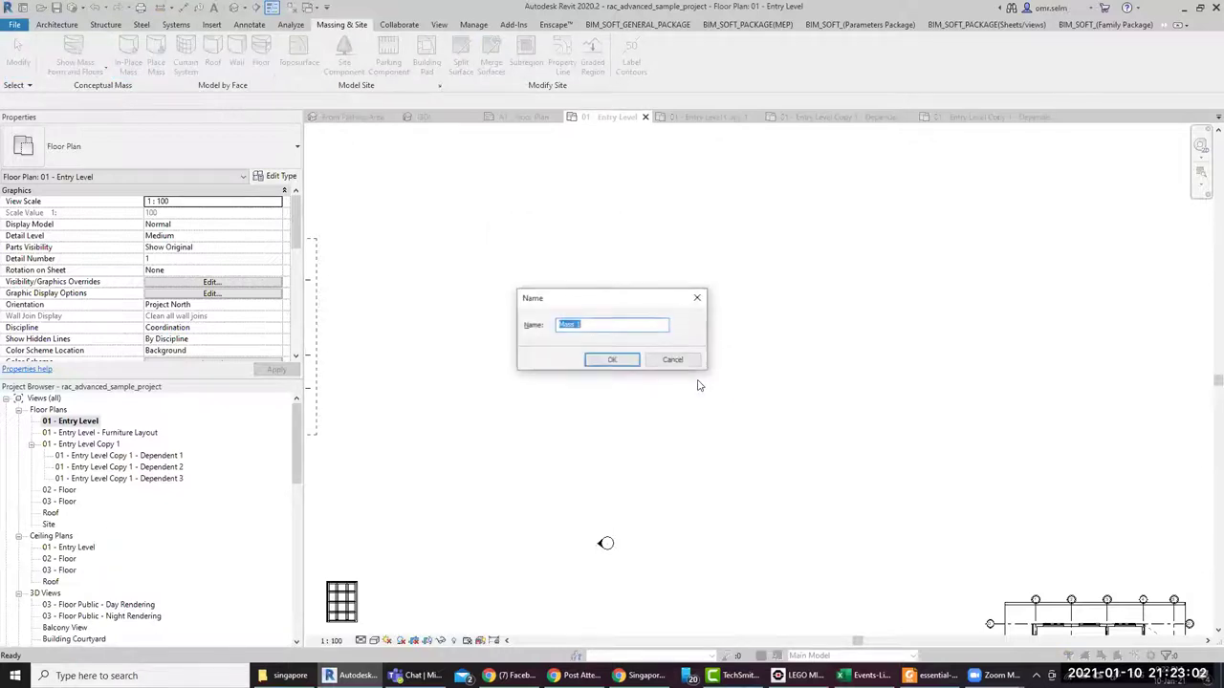
click(617, 362)
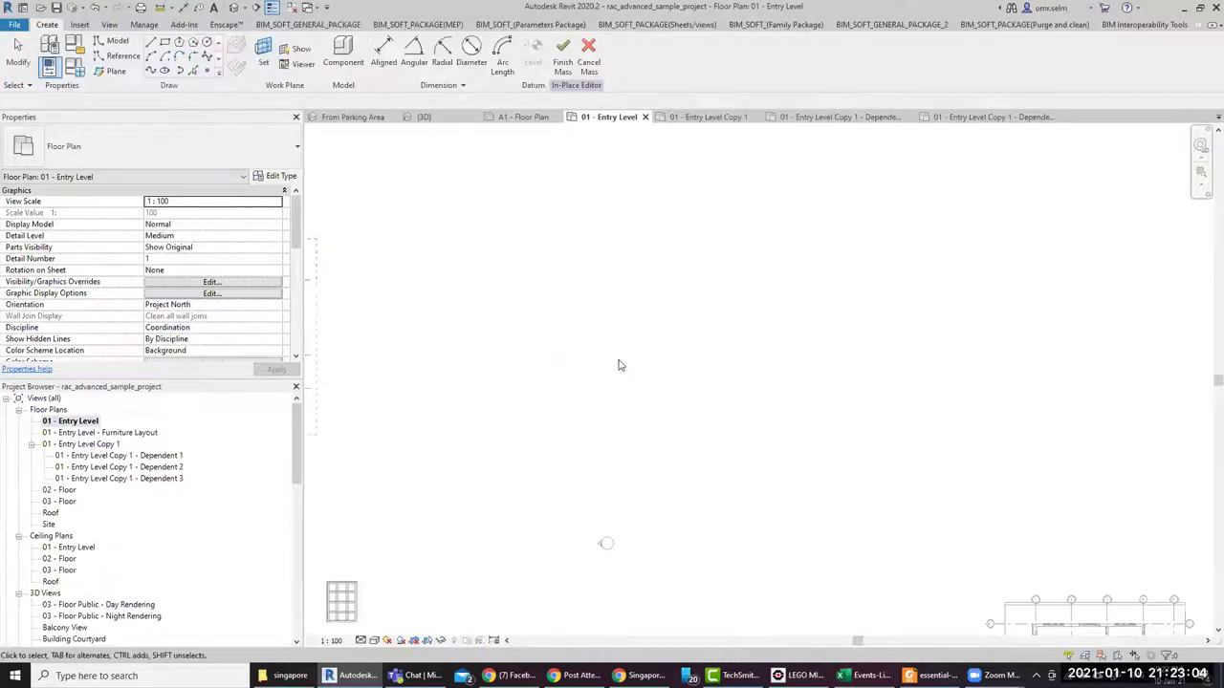
Sketch a 16000 × 10000 rectangle inside the mass
click(165, 45)
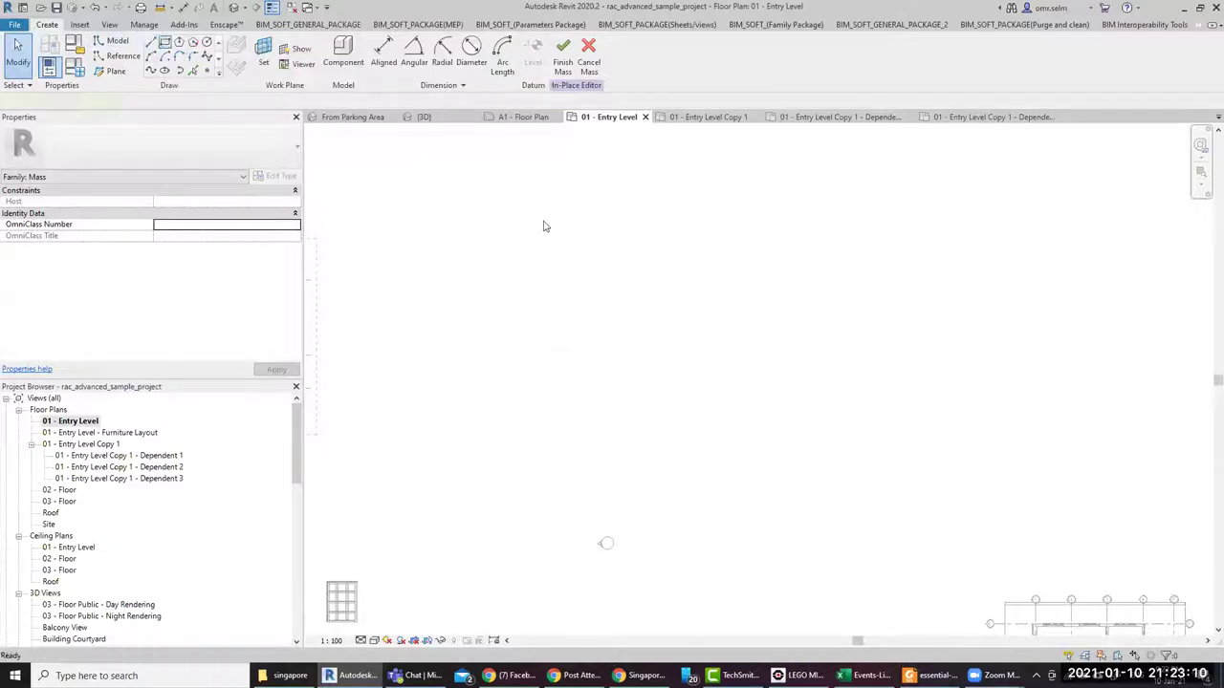
click(463, 274)
click(627, 437)
key(Escape)
key(Escape)
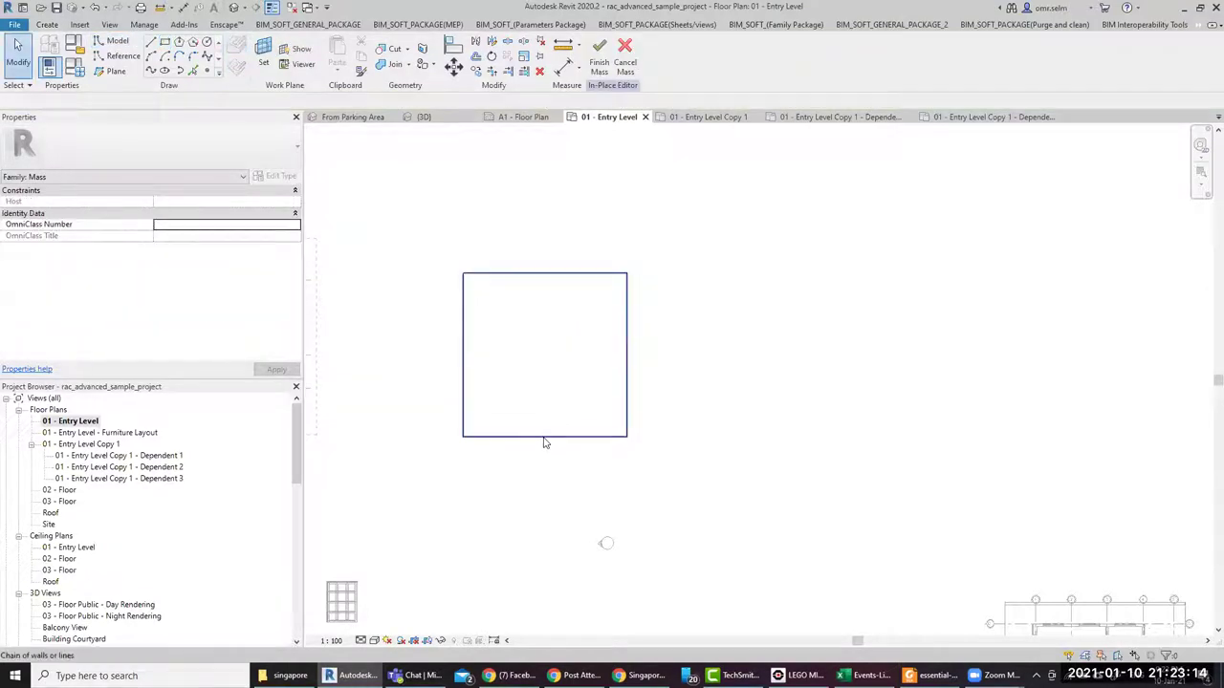
Turn the rectangle's four lines into a solid form and view it in 3D
click(545, 442)
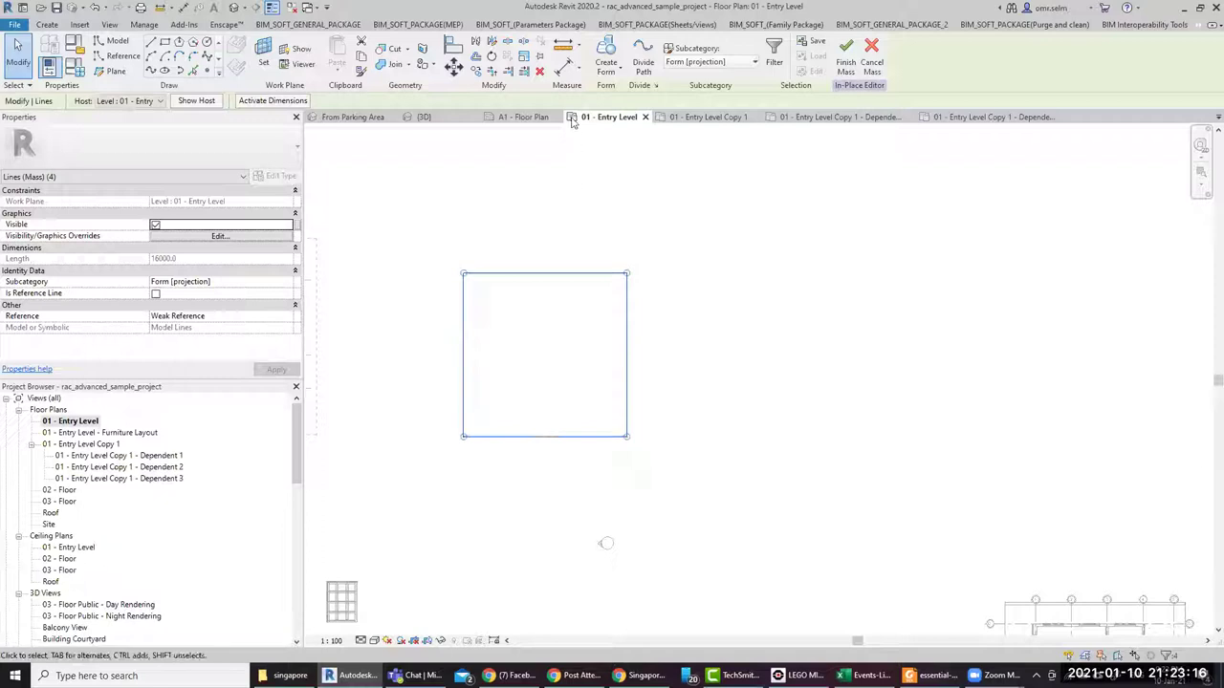
click(605, 59)
click(233, 7)
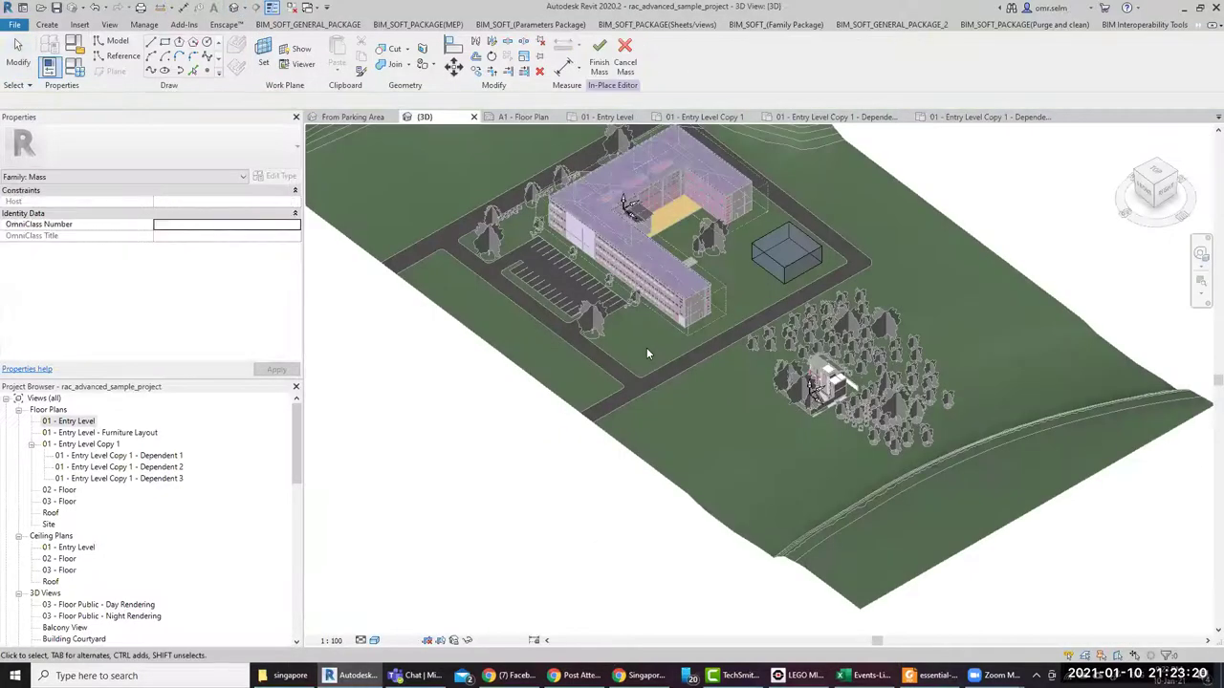
Drag the mass's top edge into a slope and move a corner vertex down-left
scroll(843, 235, up, 3)
scroll(764, 351, up, 3)
middle_drag(763, 351, 618, 375)
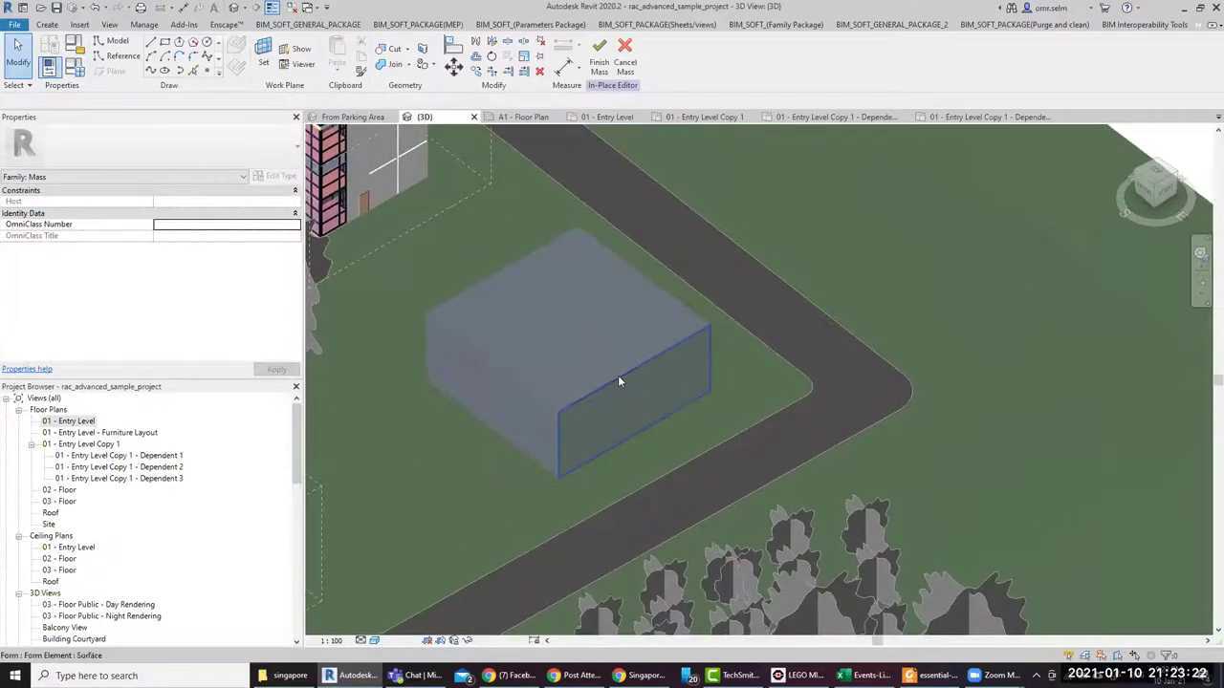
click(644, 388)
drag(642, 388, 696, 420)
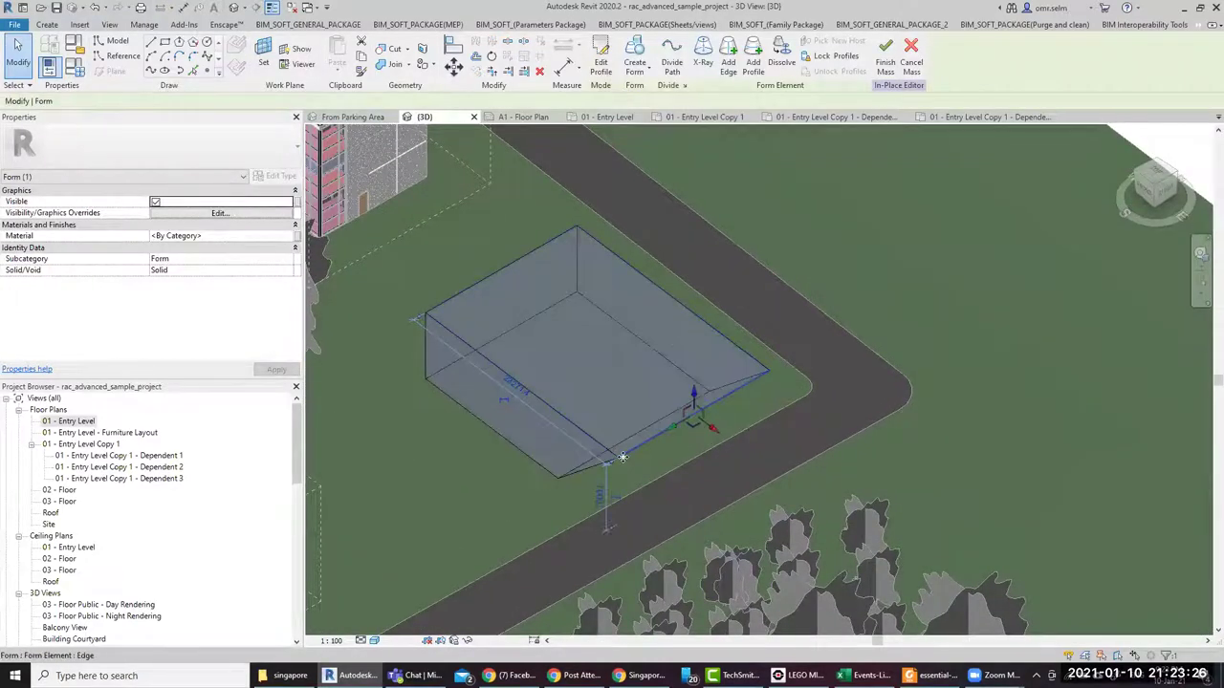
key(Escape)
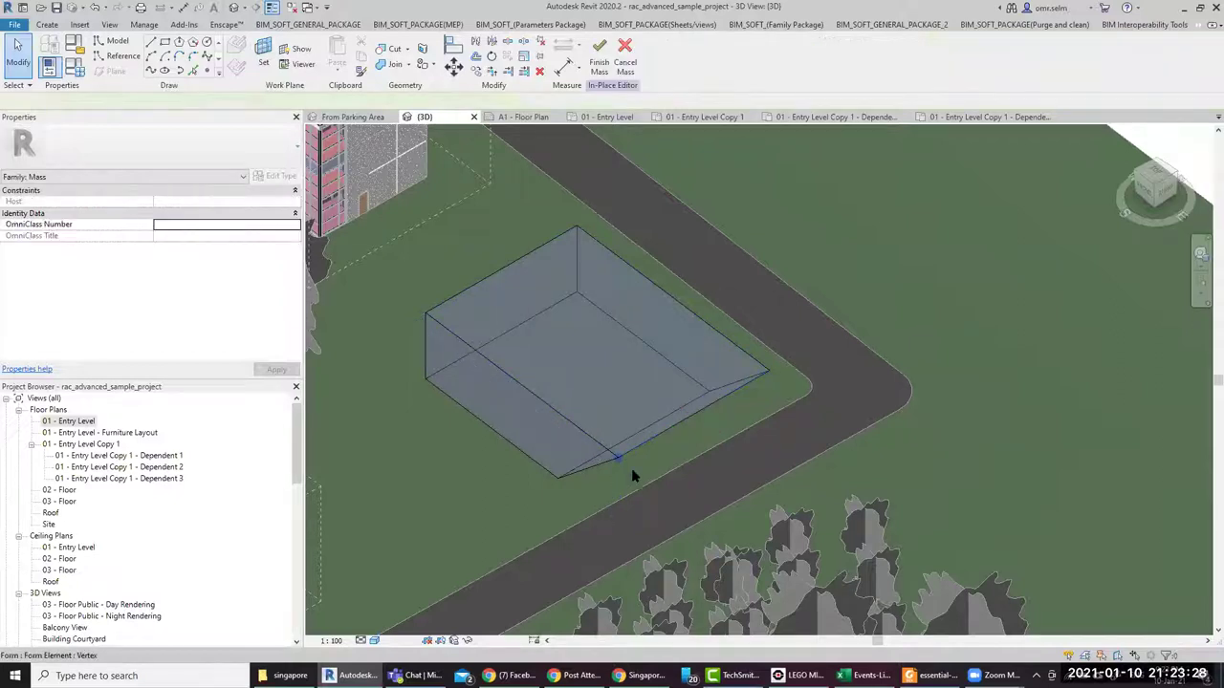
click(618, 460)
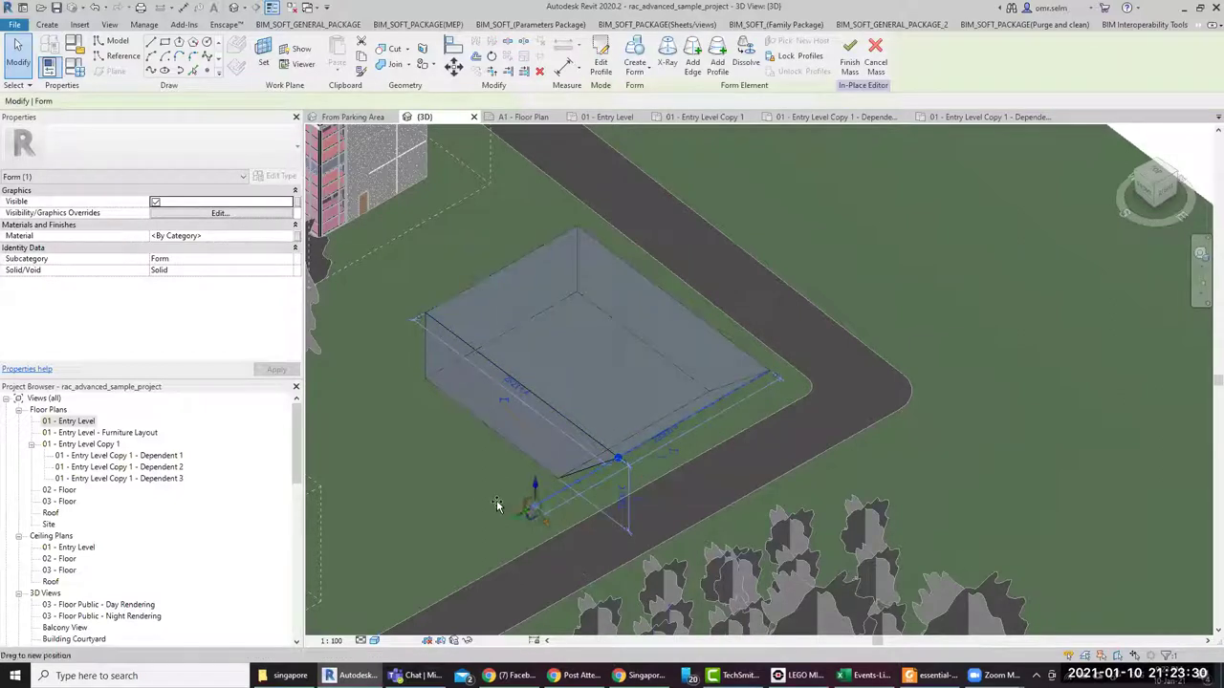
drag(496, 506, 487, 500)
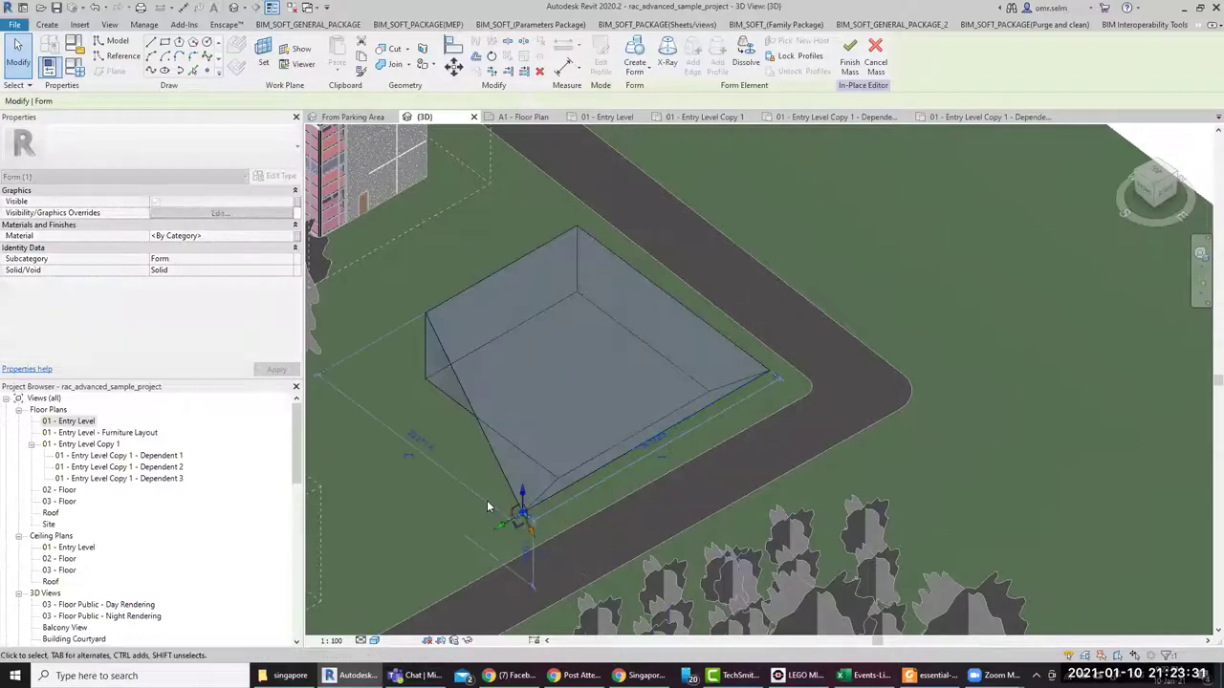
Select the form's top surface and open its profile for editing
click(460, 398)
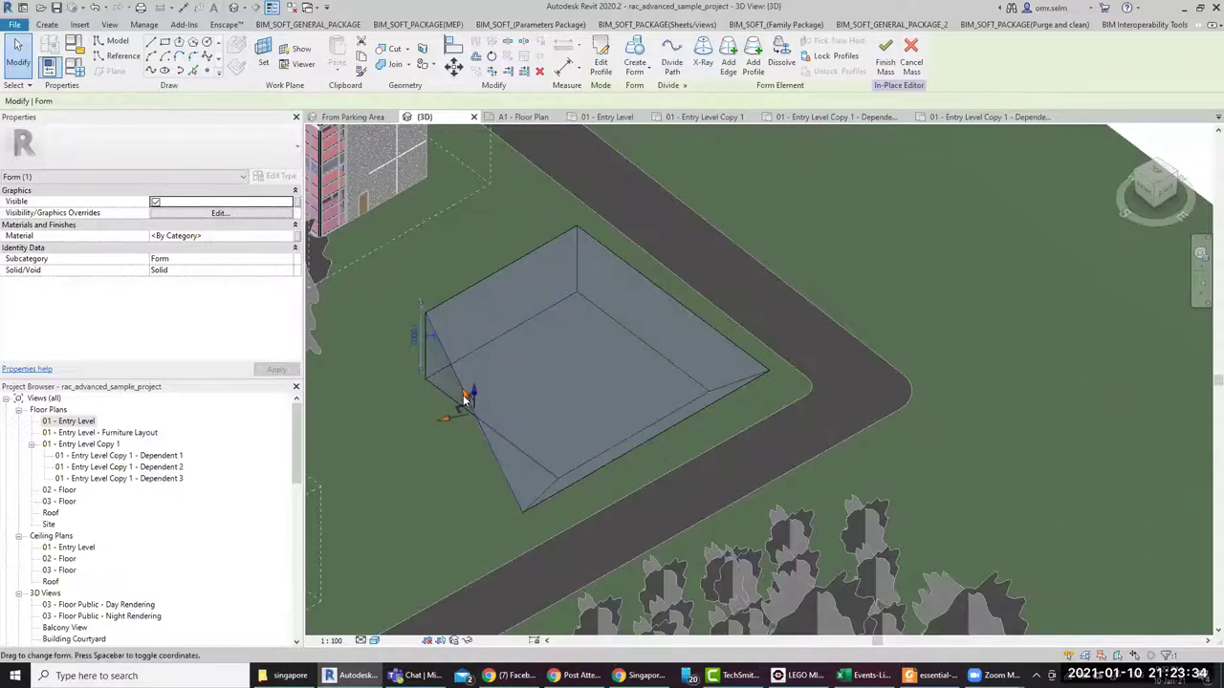
click(445, 378)
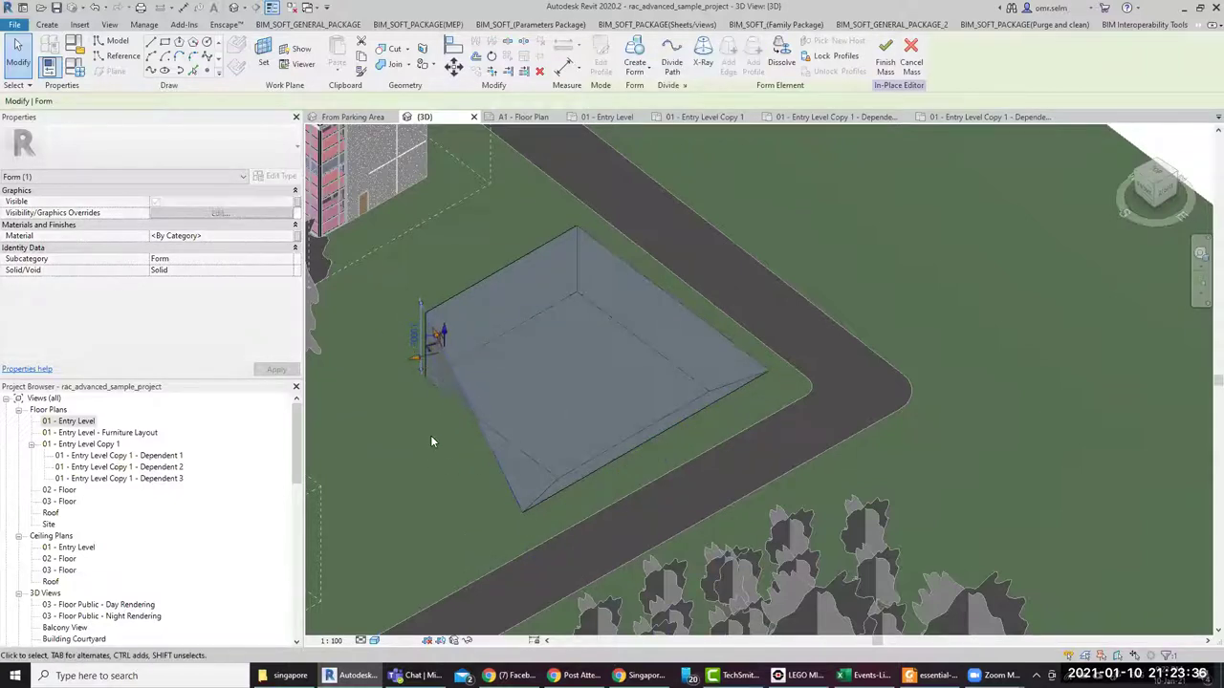
shift+middle_drag(575, 483, 504, 385)
scroll(650, 418, up, 2)
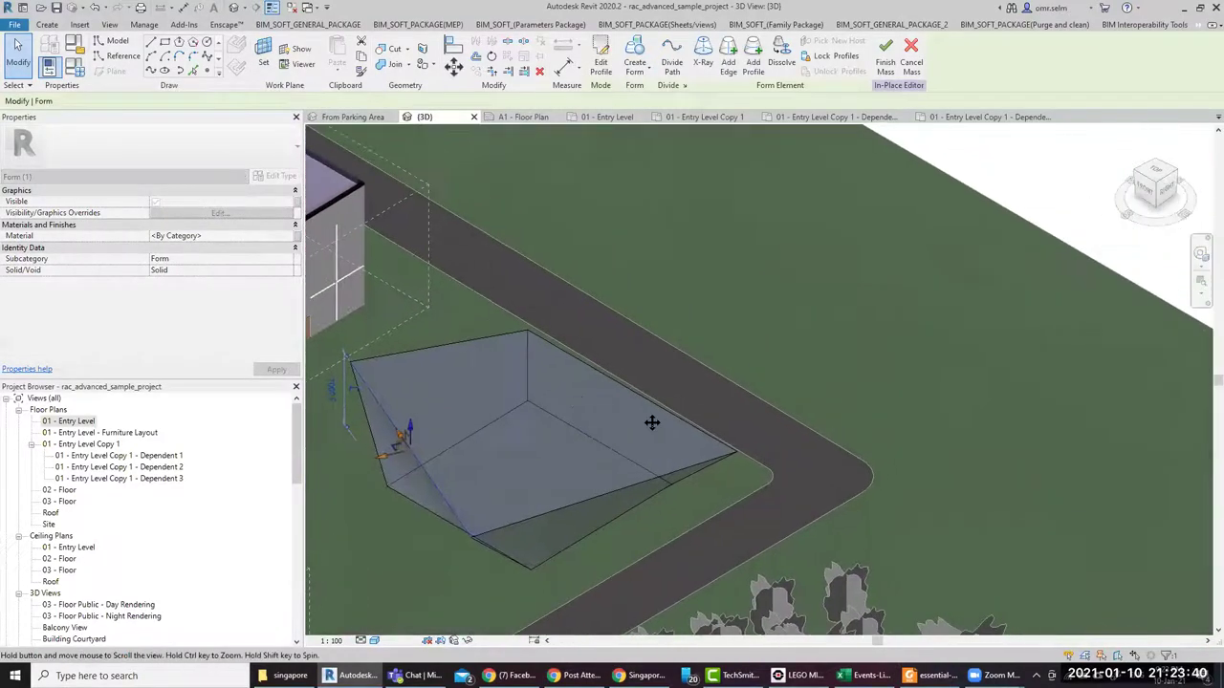
scroll(589, 412, up, 1)
click(589, 411)
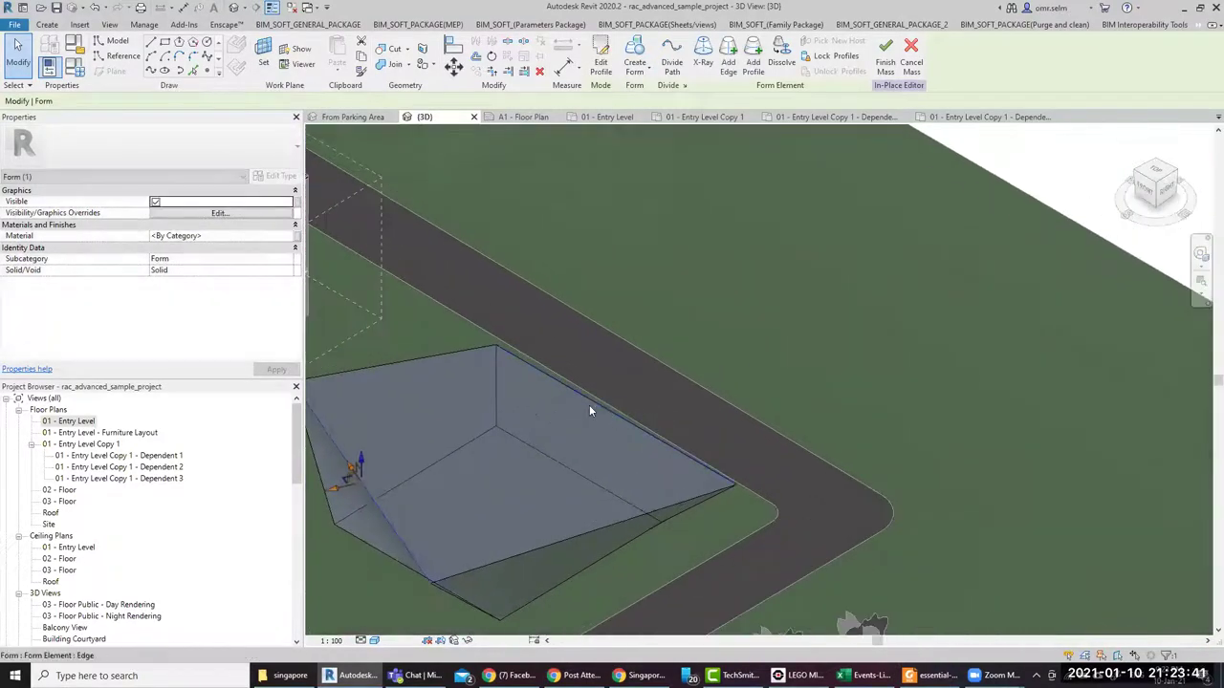
click(508, 424)
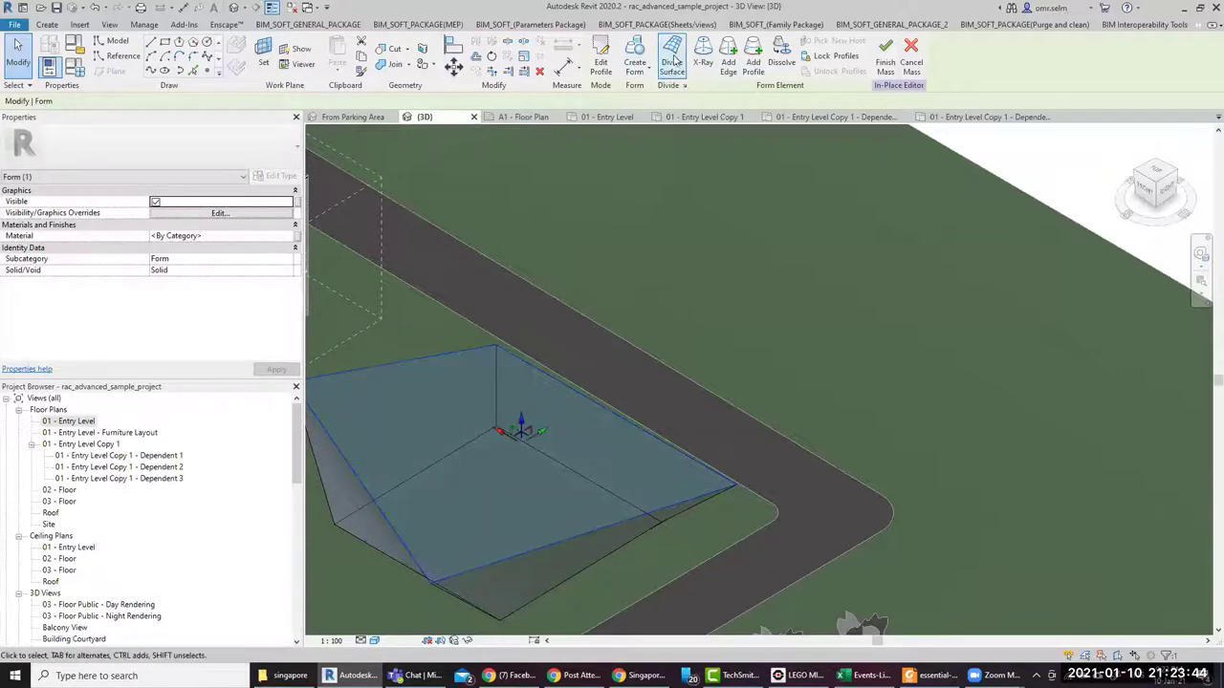
click(601, 63)
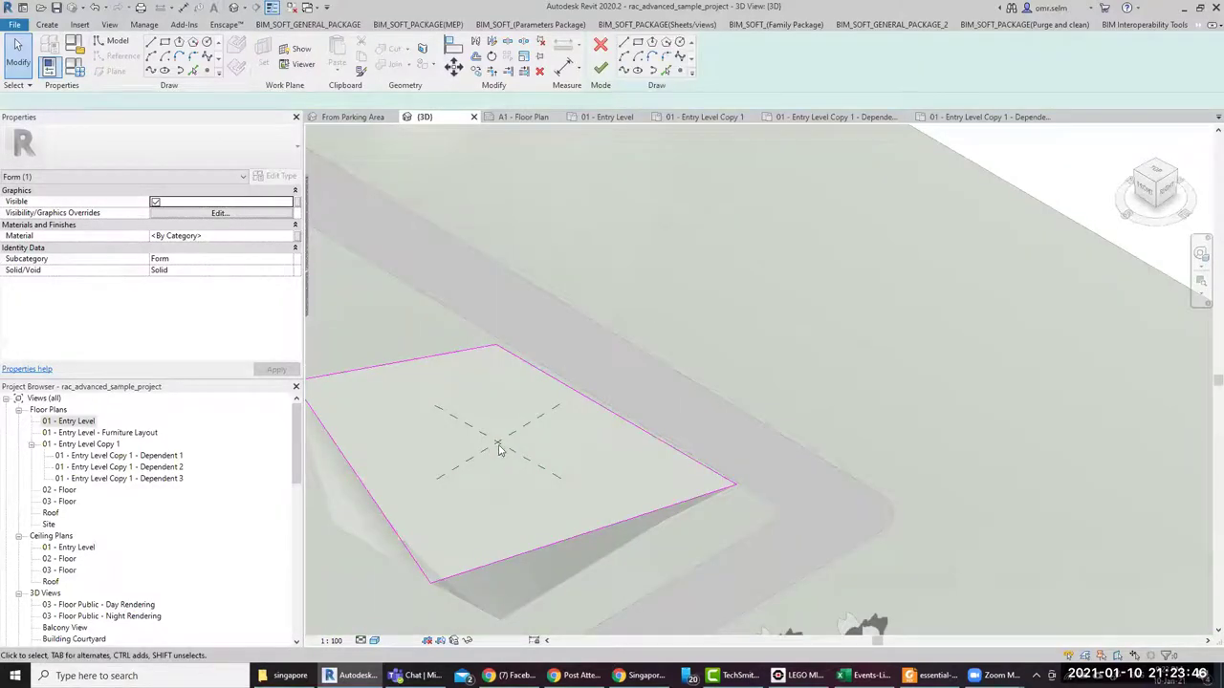
Replace the profile's left edge with a Start-End-Radius arc and finish edit mode
middle_drag(540, 448, 704, 434)
click(506, 421)
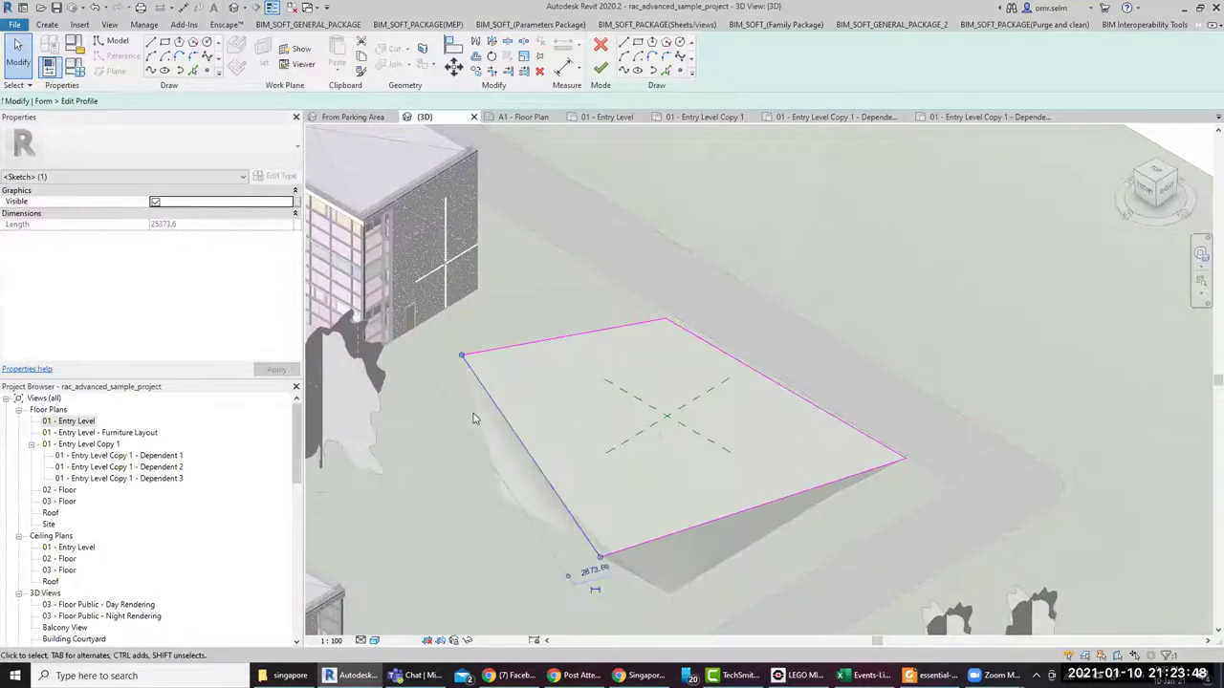
key(Delete)
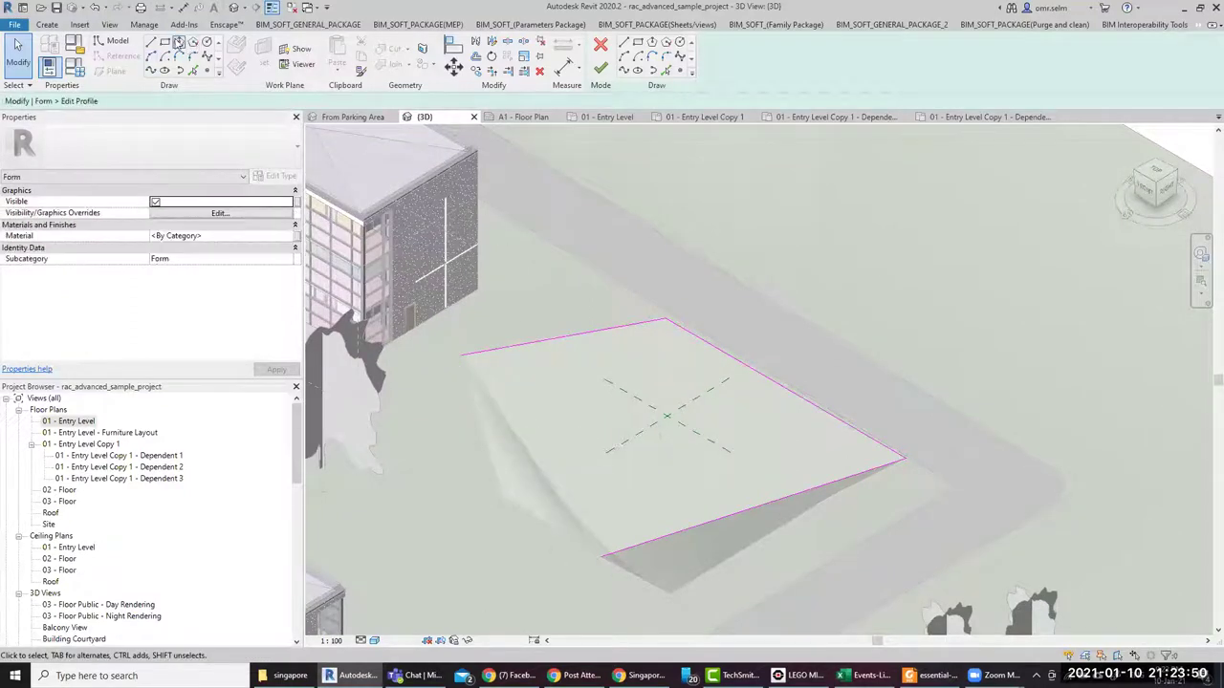
click(150, 56)
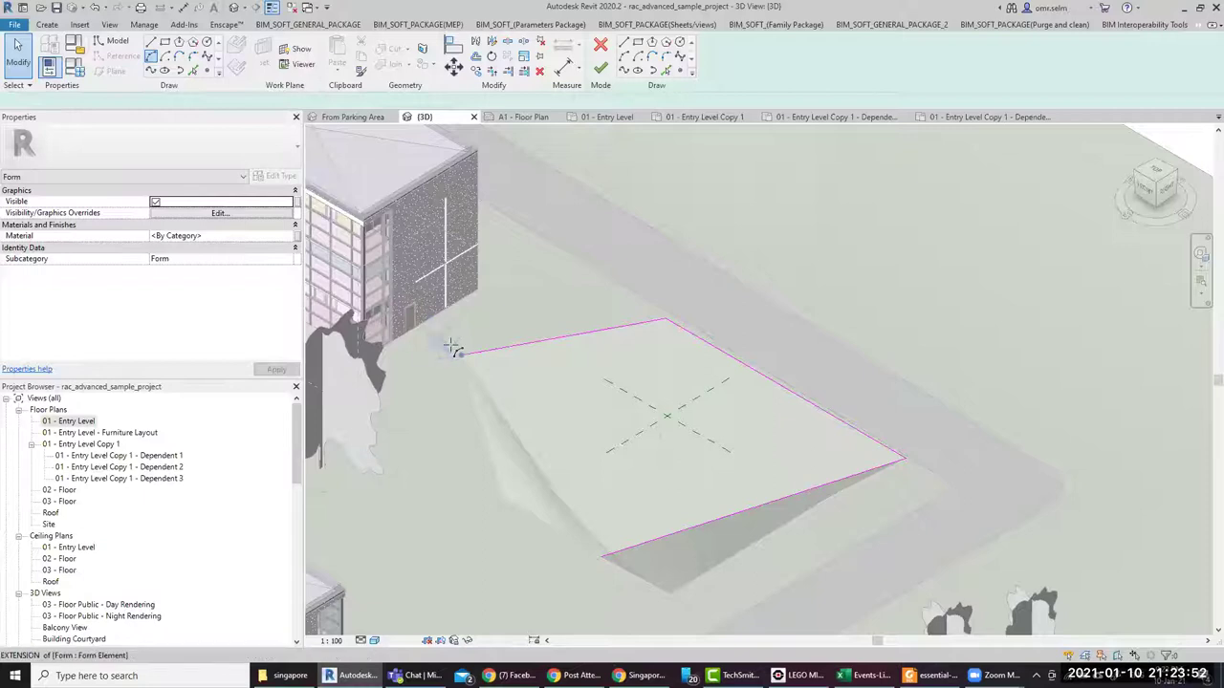
click(457, 356)
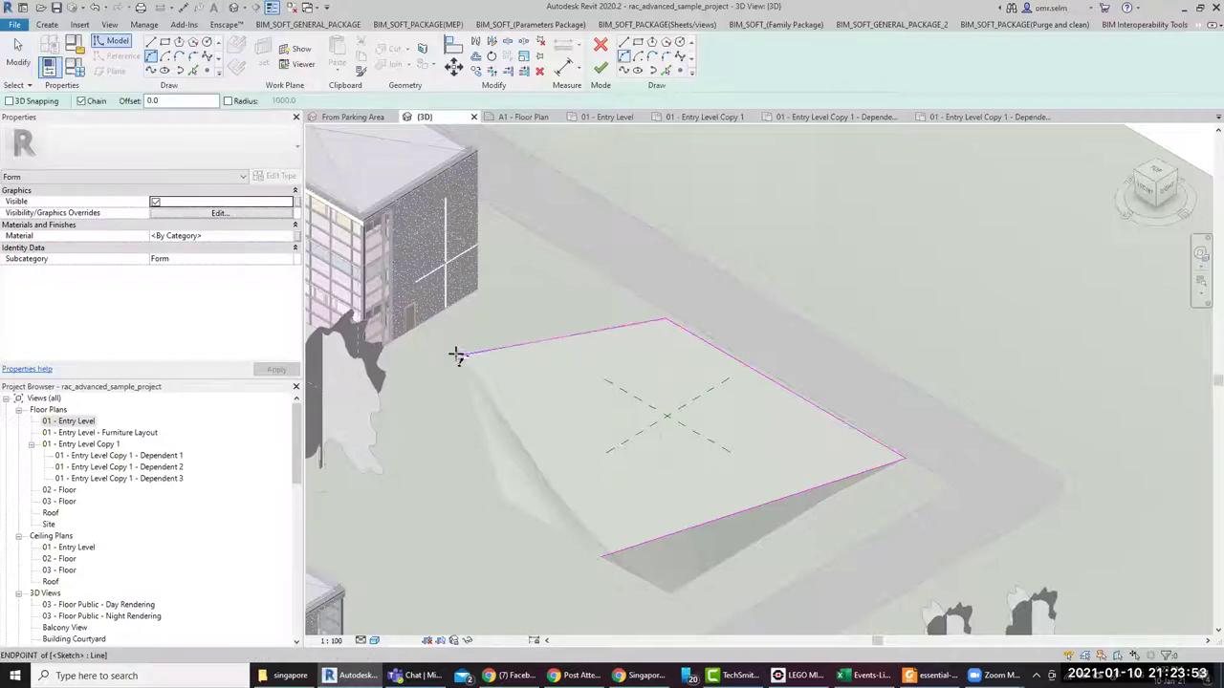
click(601, 557)
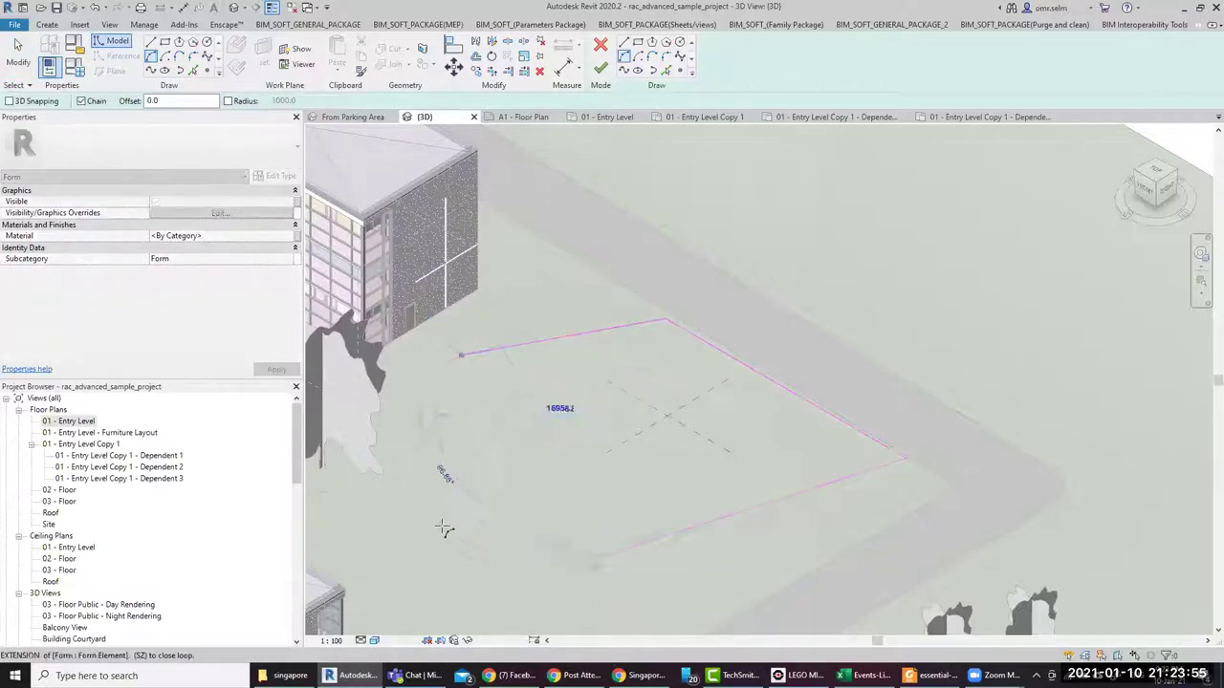
click(381, 476)
key(Escape)
key(Escape)
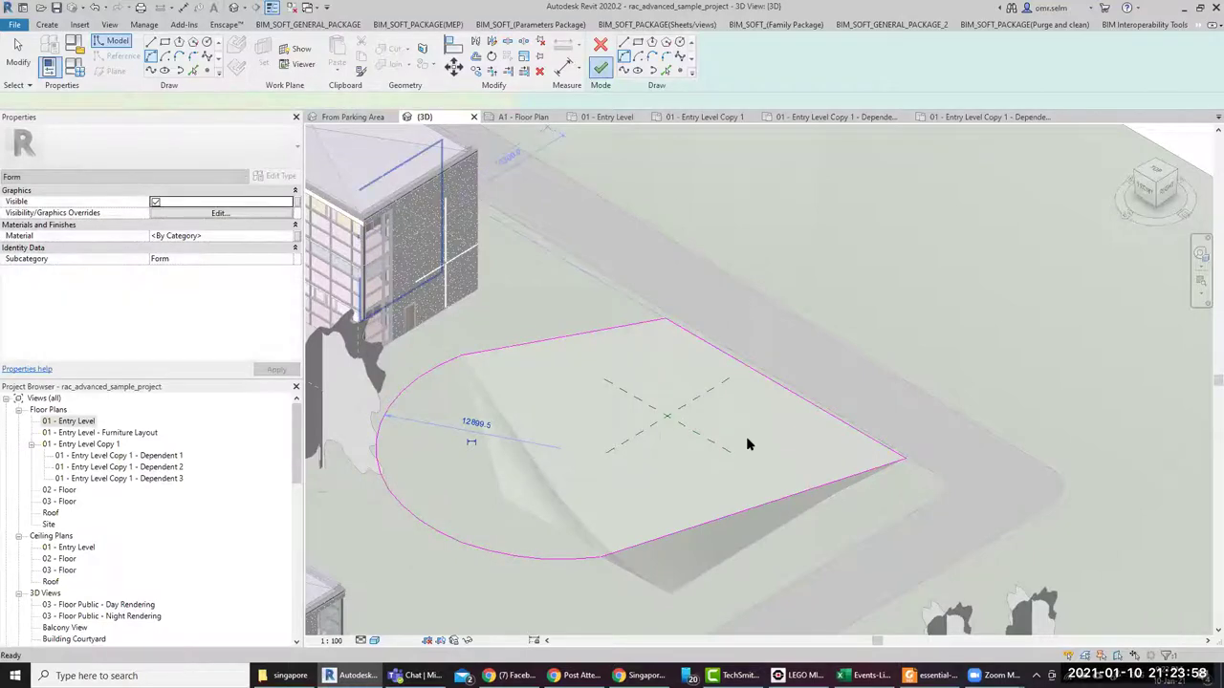
click(634, 57)
mouse_move(650, 511)
shift+middle_down()
mouse_move(630, 453)
mouse_move(675, 451)
mouse_move(612, 492)
mouse_move(656, 491)
shift+middle_up()
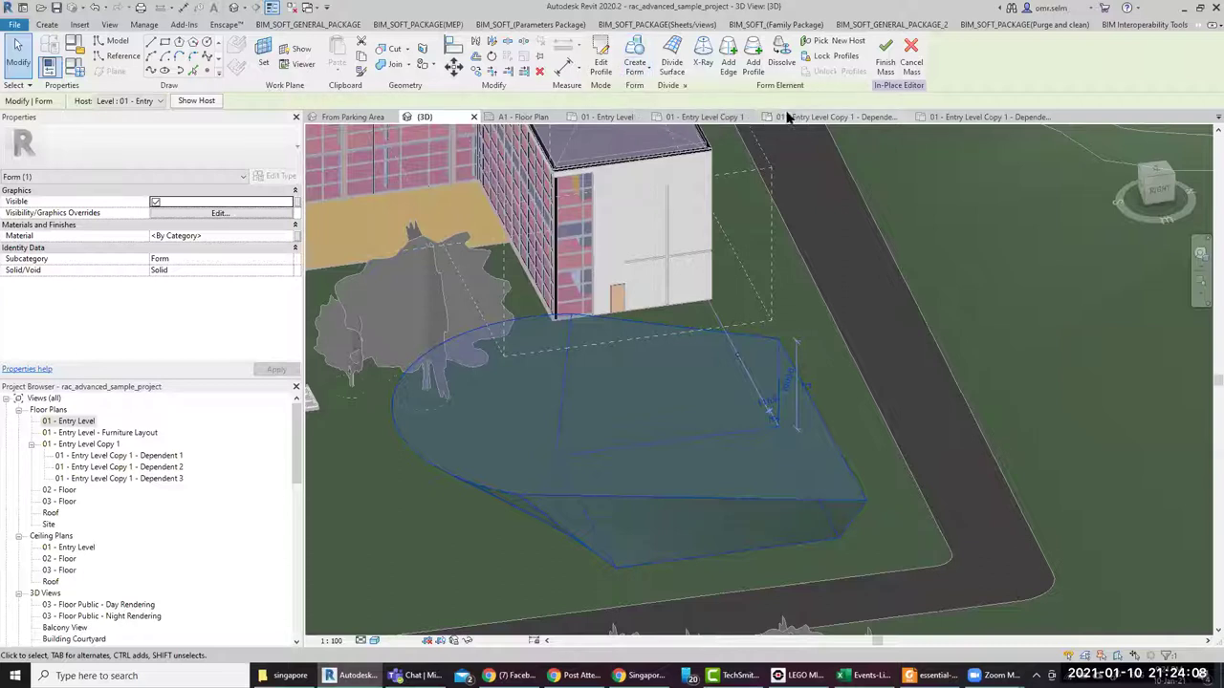
Finish the mass and drag its top shape handle up to make it taller
click(885, 59)
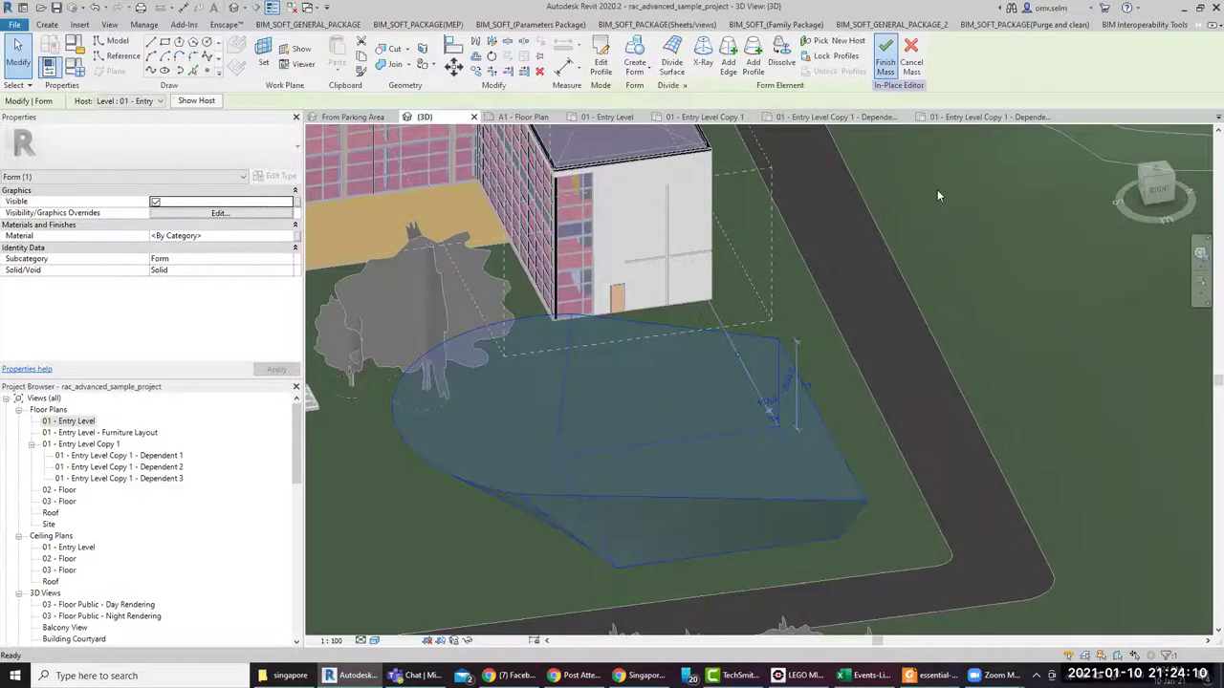
click(764, 402)
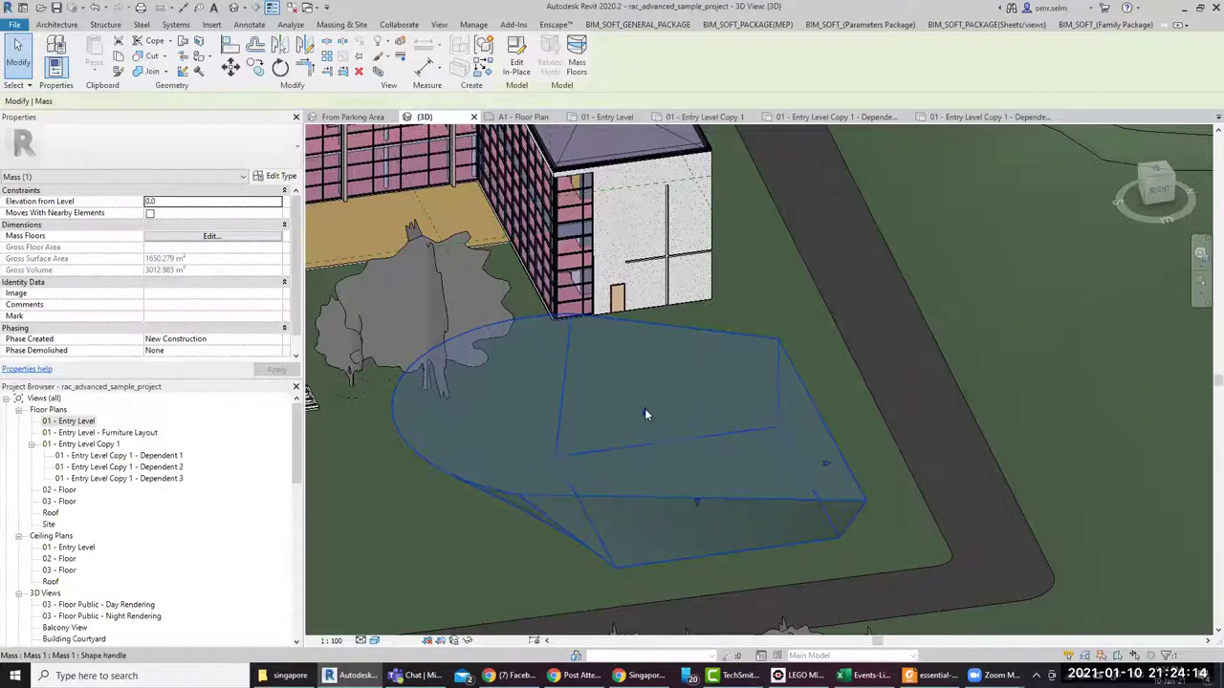
drag(656, 405, 651, 301)
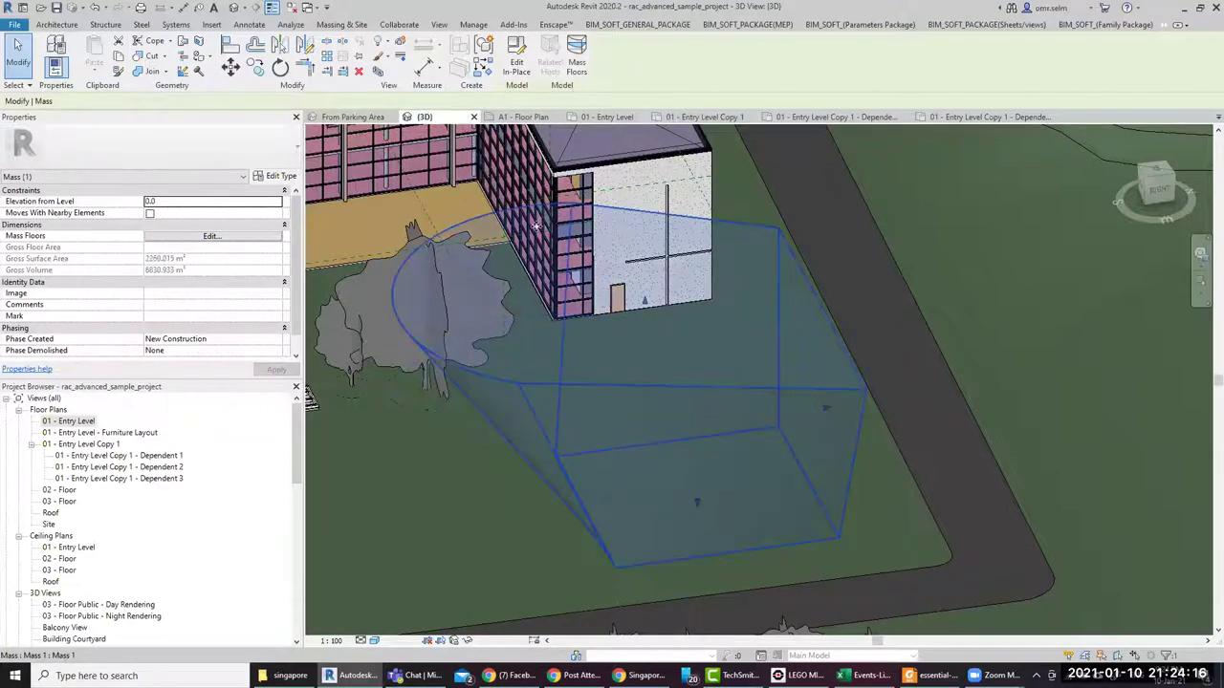
Add mass floors at 01 - Entry Level, 02 - Floor, 03 - Floor, Parapet and Roof
click(576, 62)
click(528, 296)
click(528, 285)
click(529, 275)
click(529, 265)
click(528, 256)
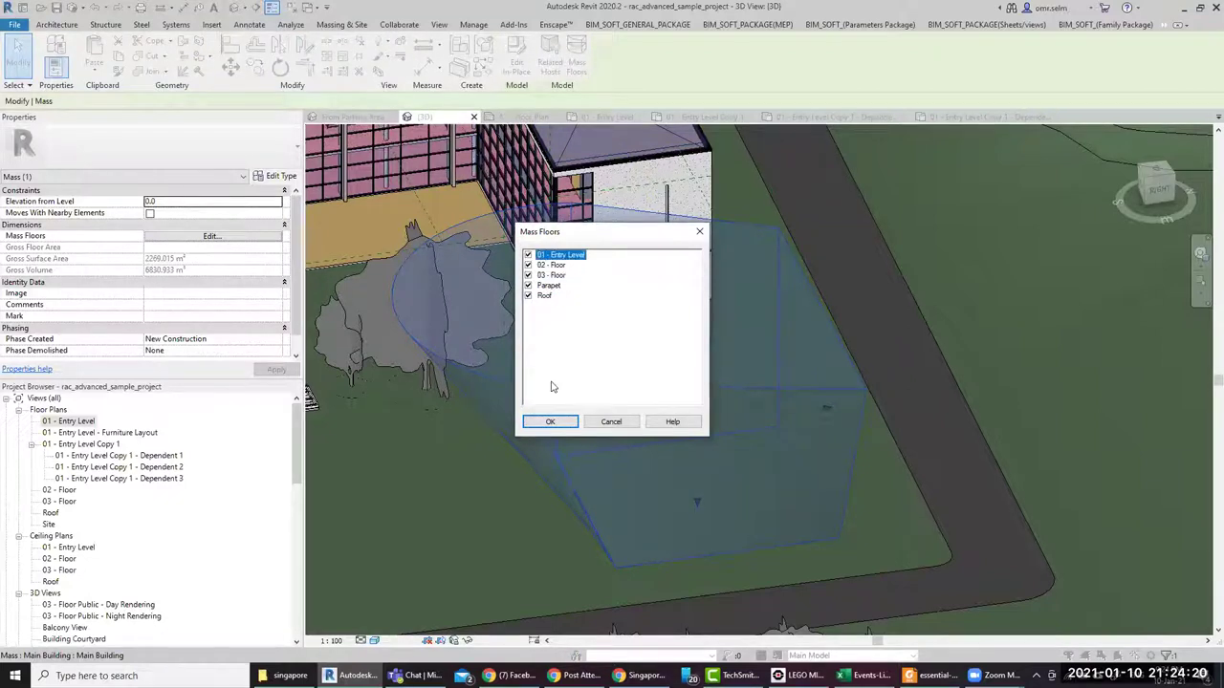
click(550, 422)
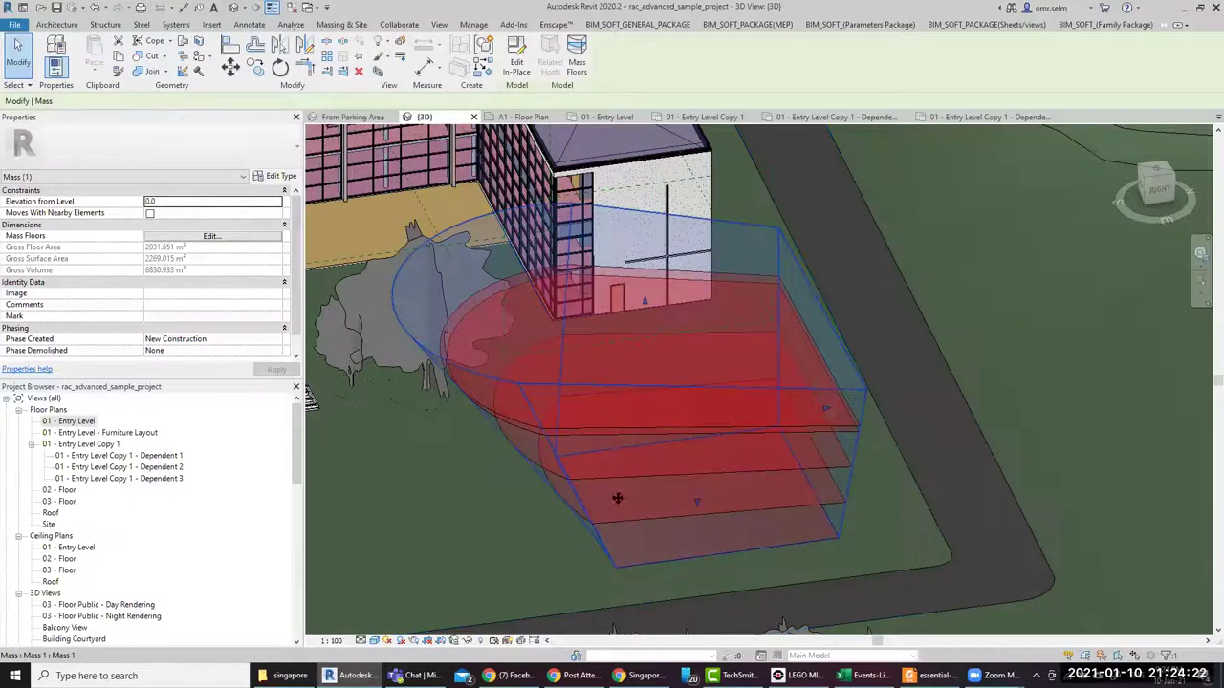
shift+middle_drag(617, 498, 742, 460)
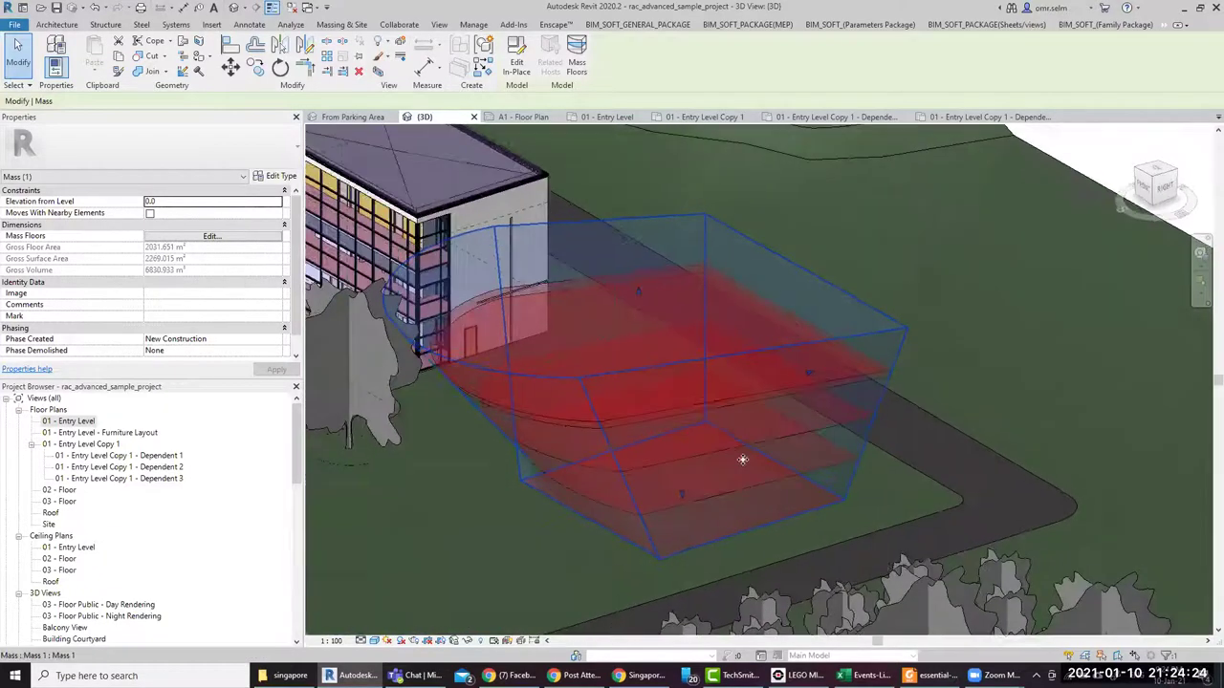
key(Escape)
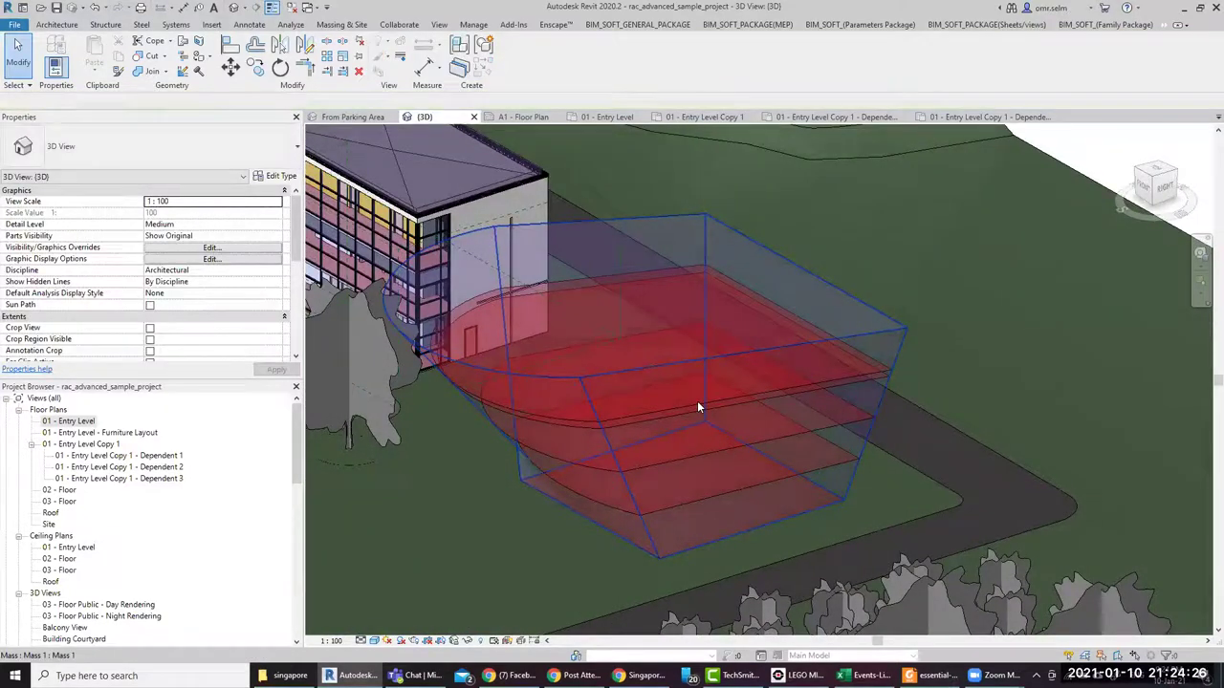
Select and then deselect one of the red mass floors, and orbit the view
click(666, 405)
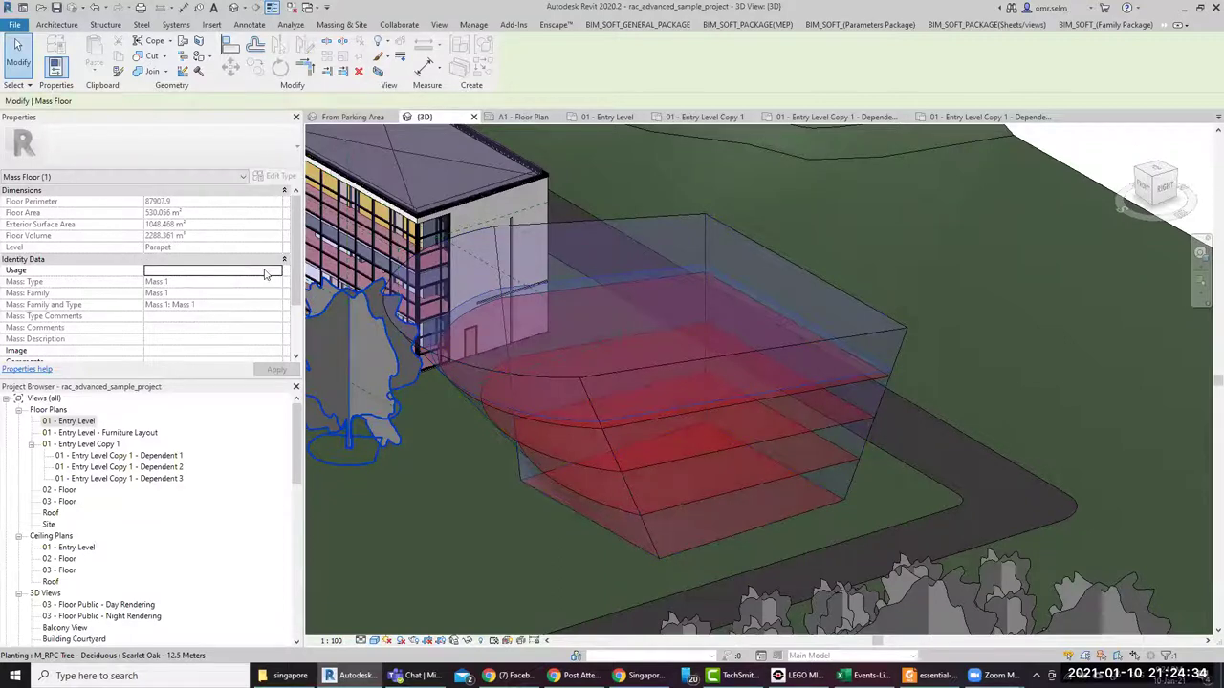
key(Escape)
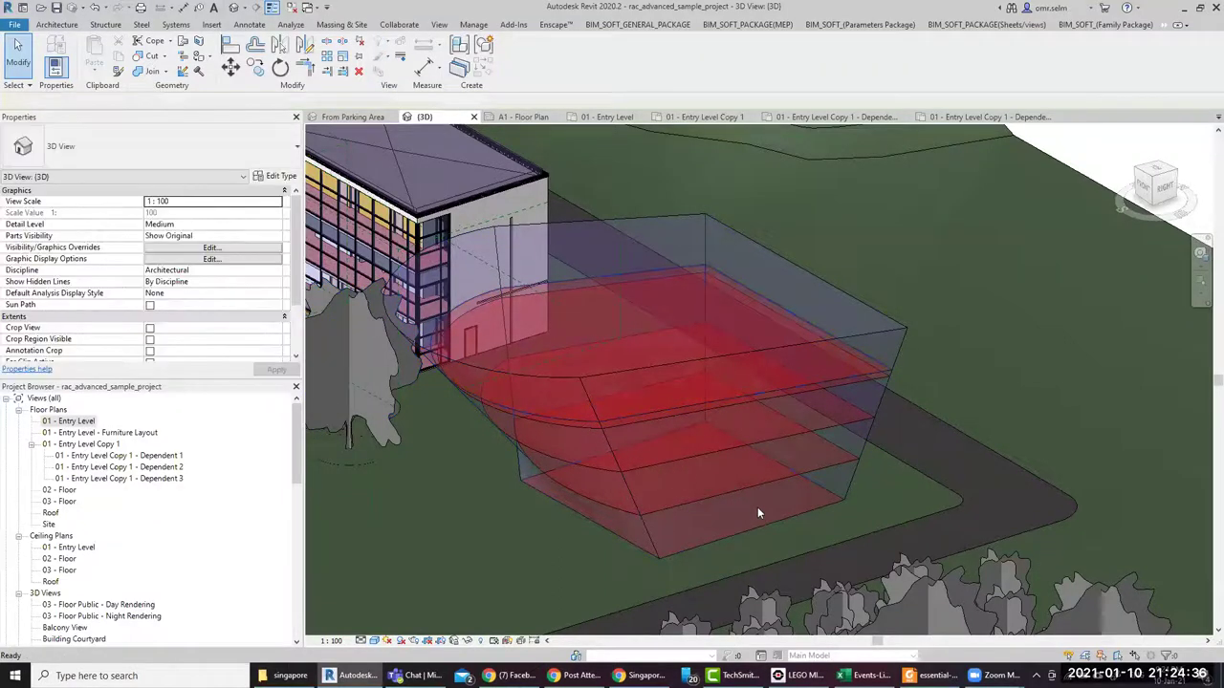
shift+middle_drag(758, 513, 717, 521)
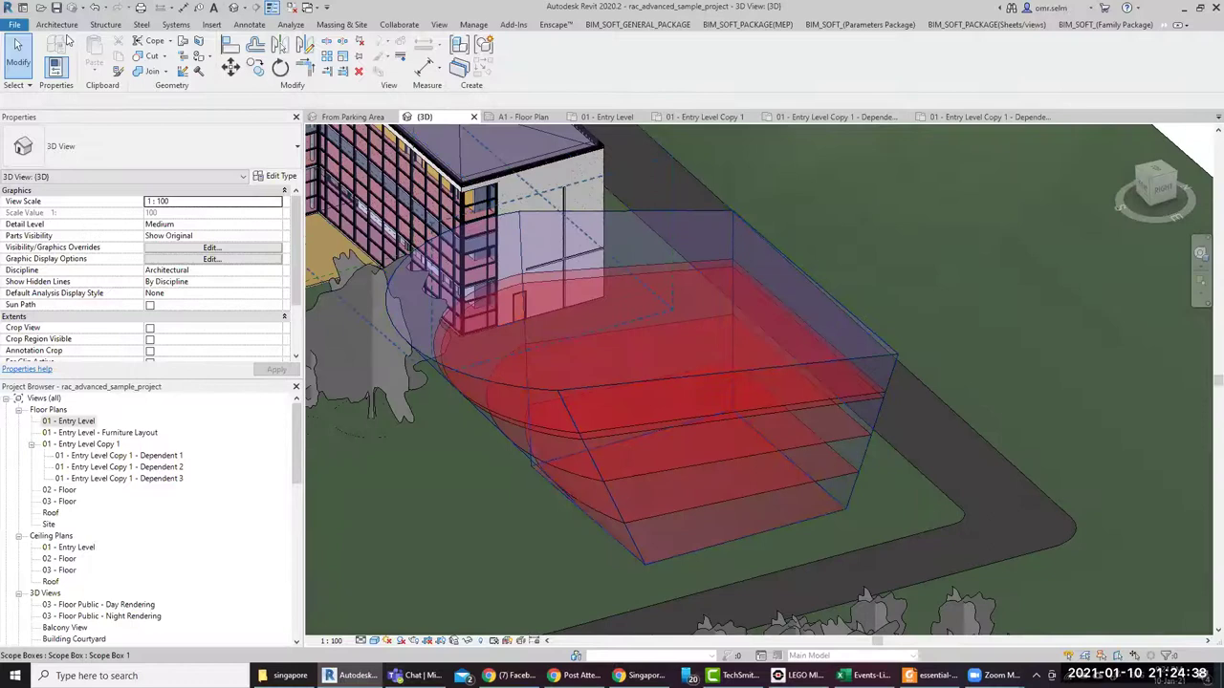
Try a Wall by Face on a mass face, then delete the Exterior Glazing wall that failed
click(56, 24)
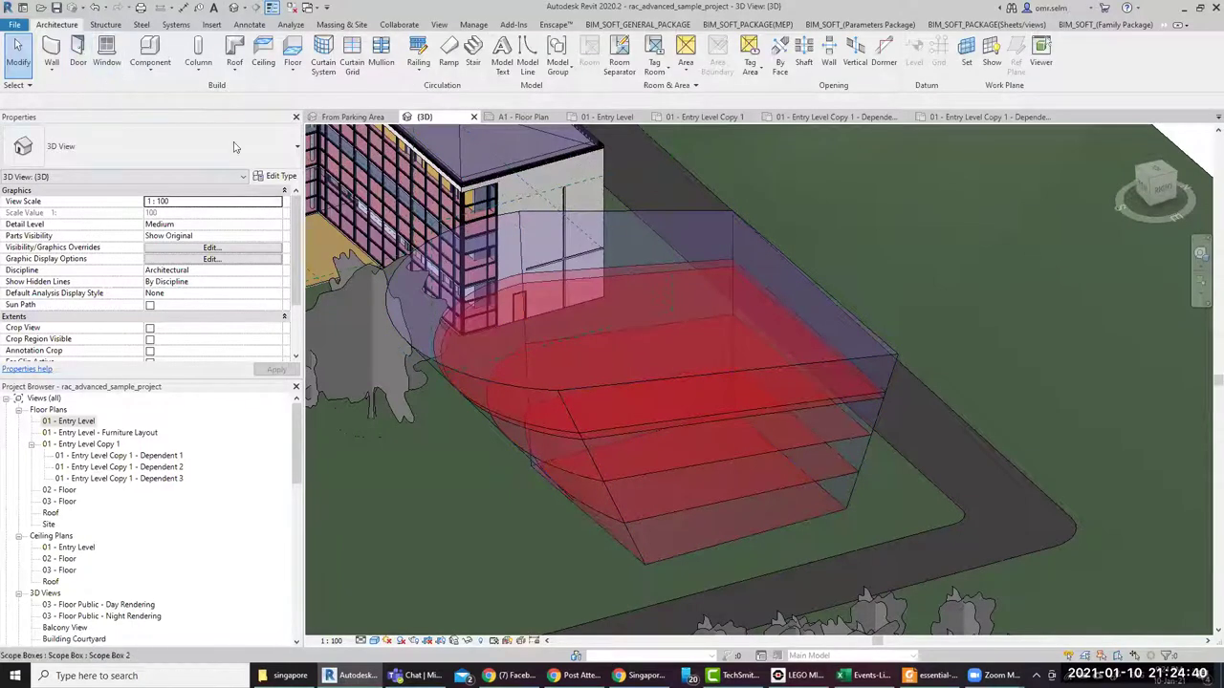
click(53, 74)
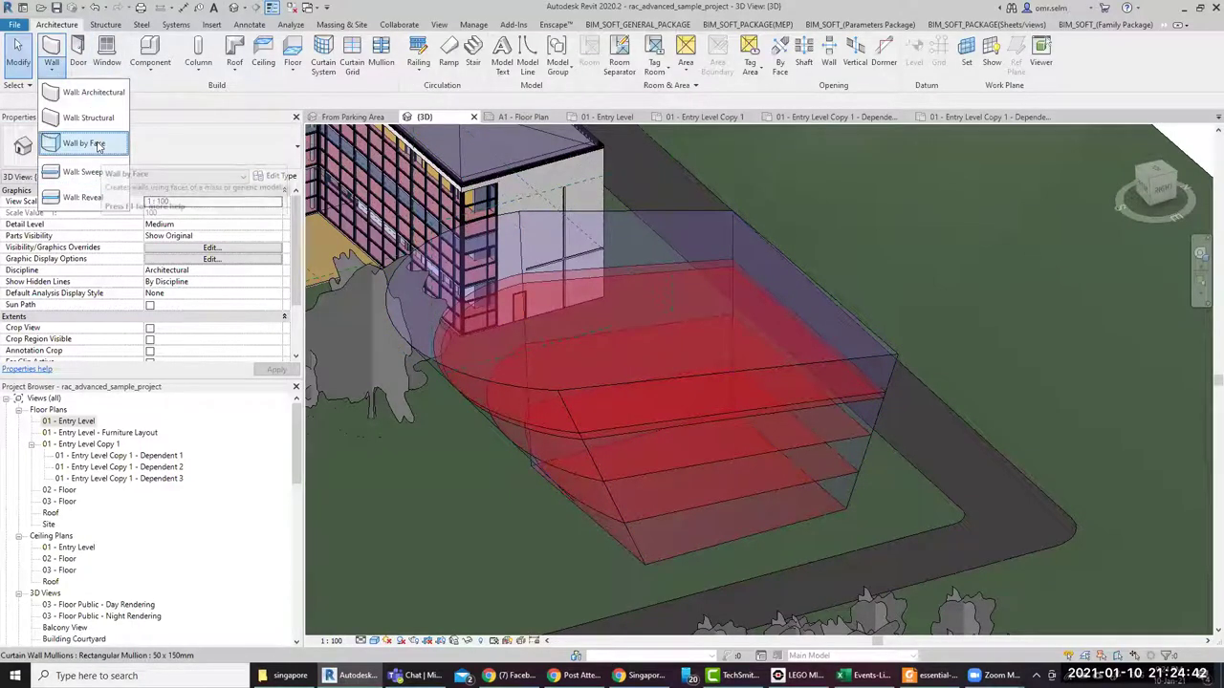
click(98, 146)
click(705, 436)
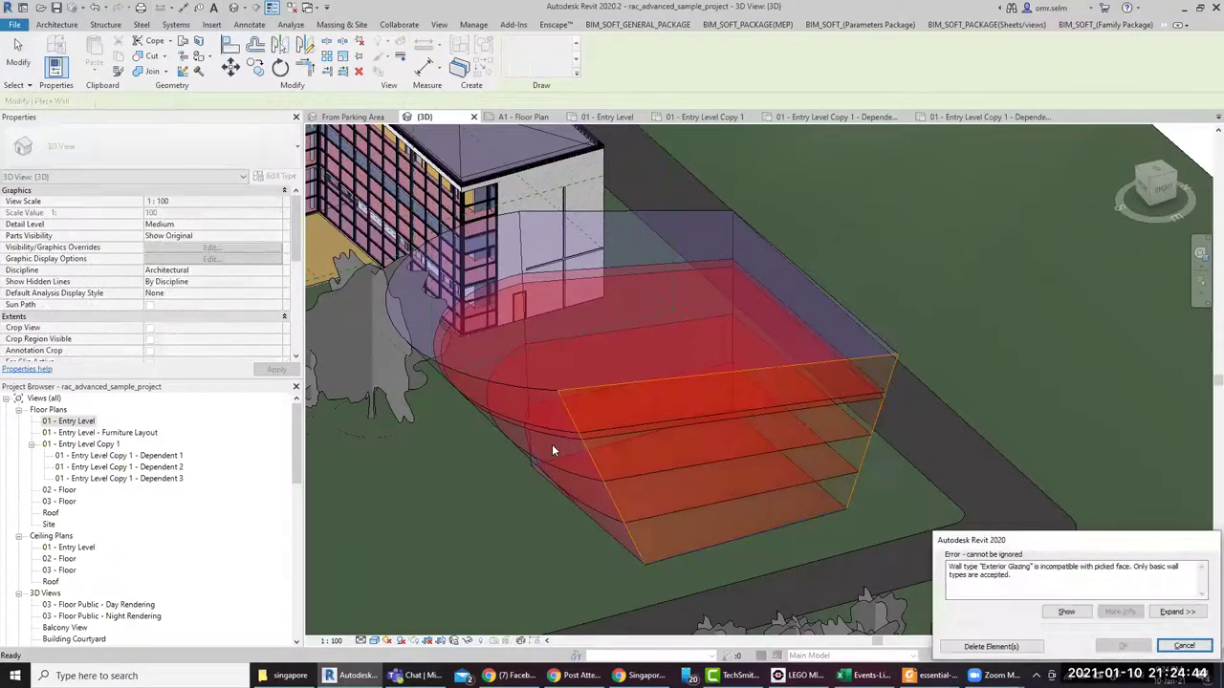
drag(1075, 538, 976, 384)
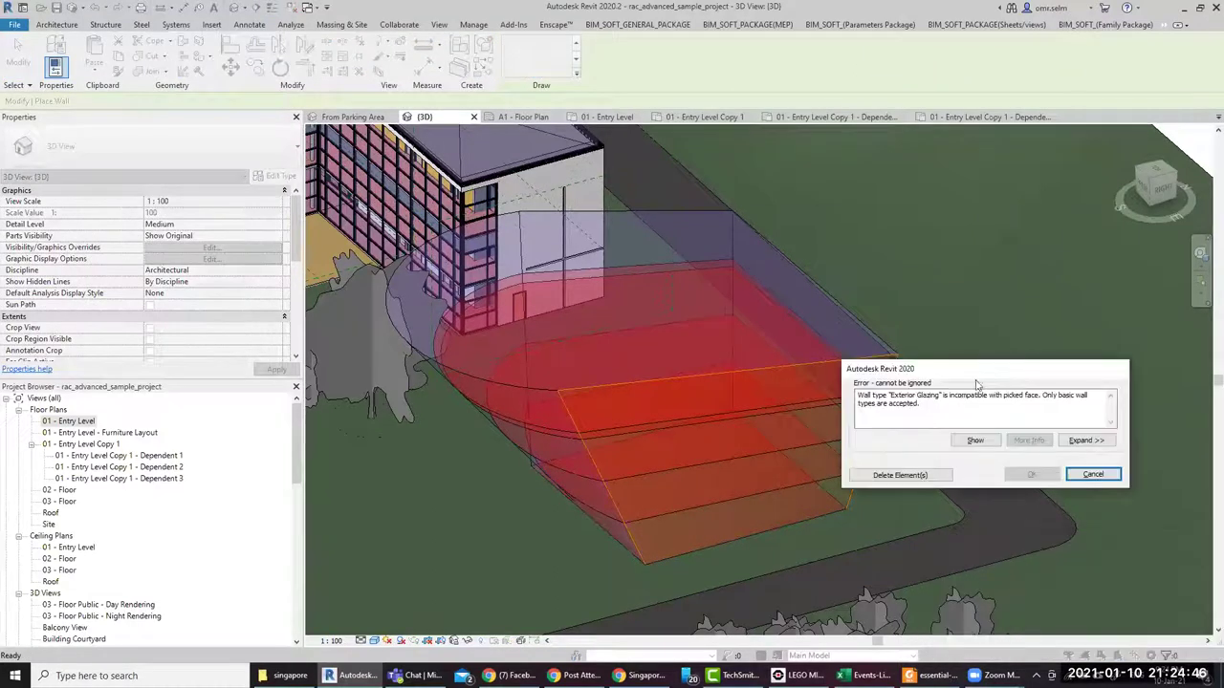
click(899, 476)
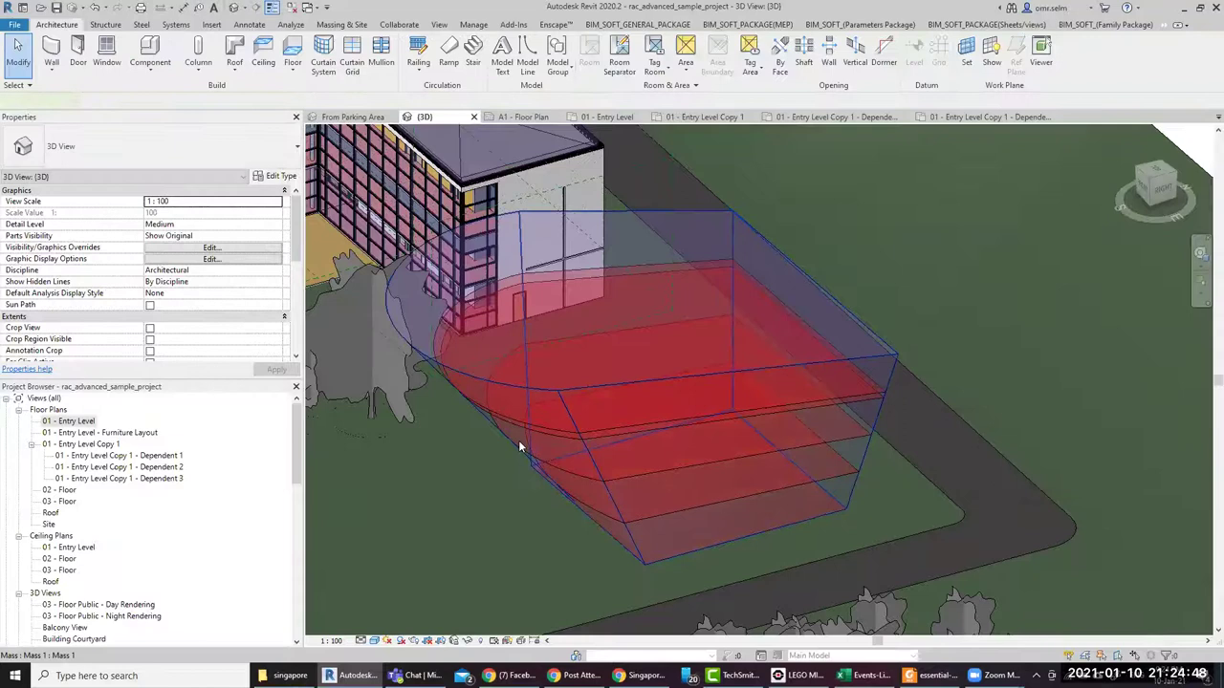
Place a glazed curtain wall by face on a flat face of the mass
click(420, 398)
click(56, 24)
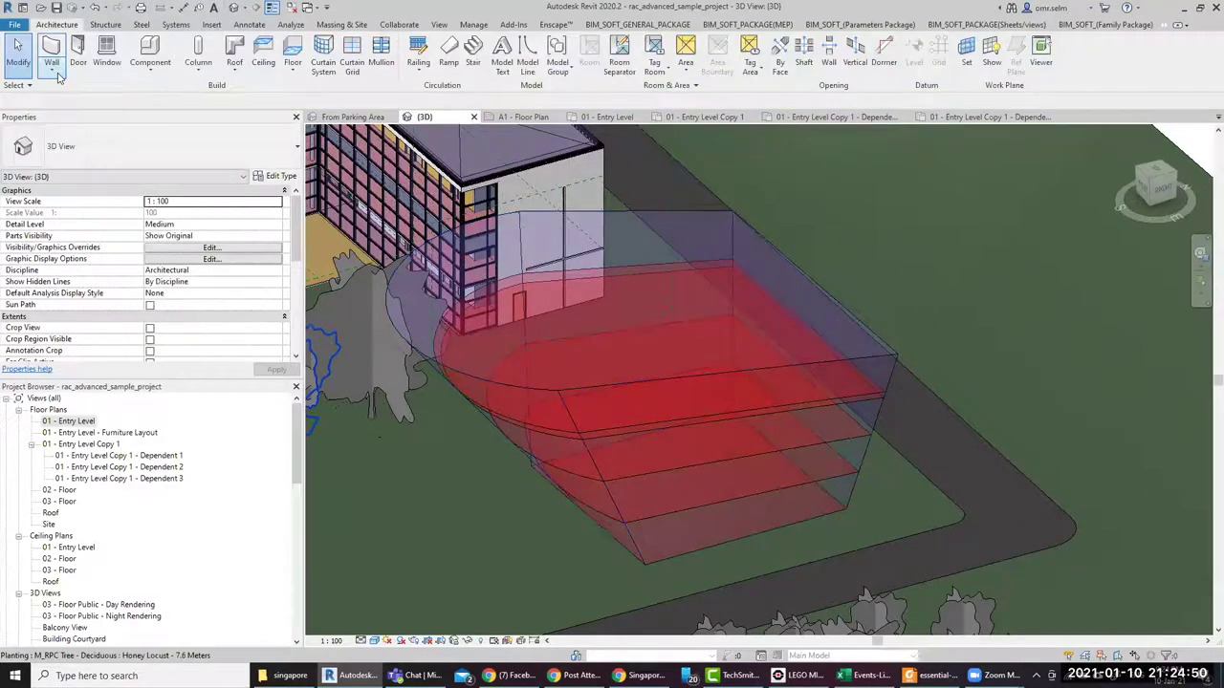
click(53, 74)
click(91, 92)
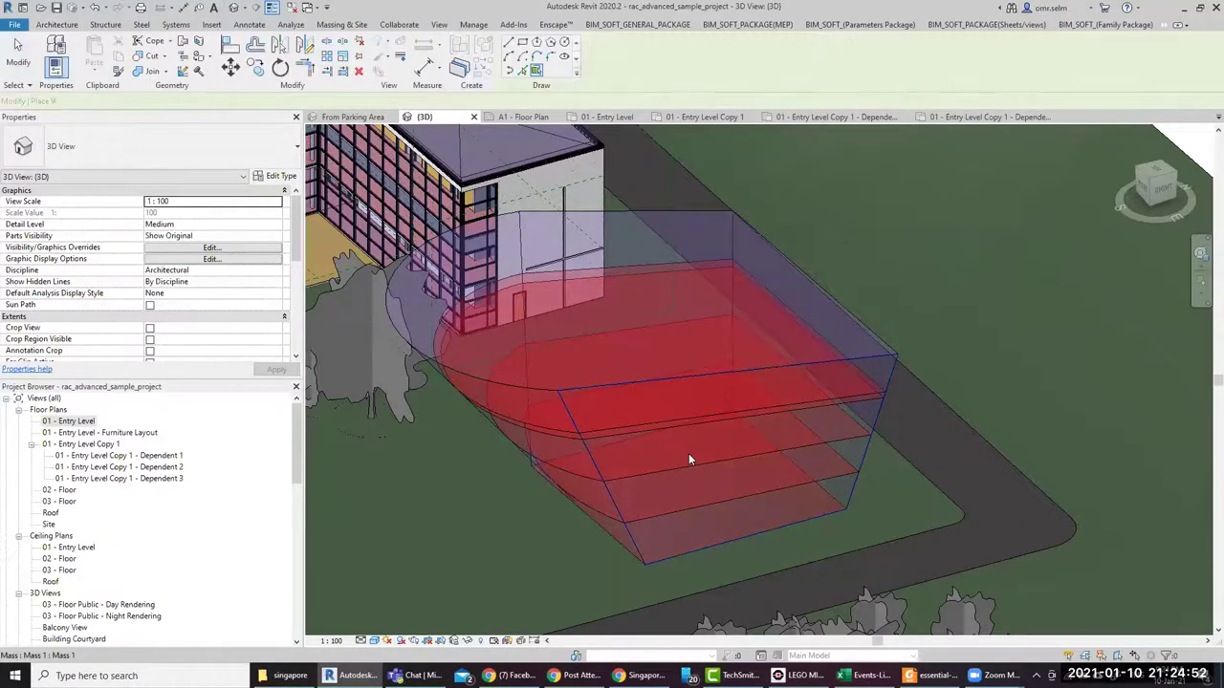
shift+middle_drag(803, 483, 758, 485)
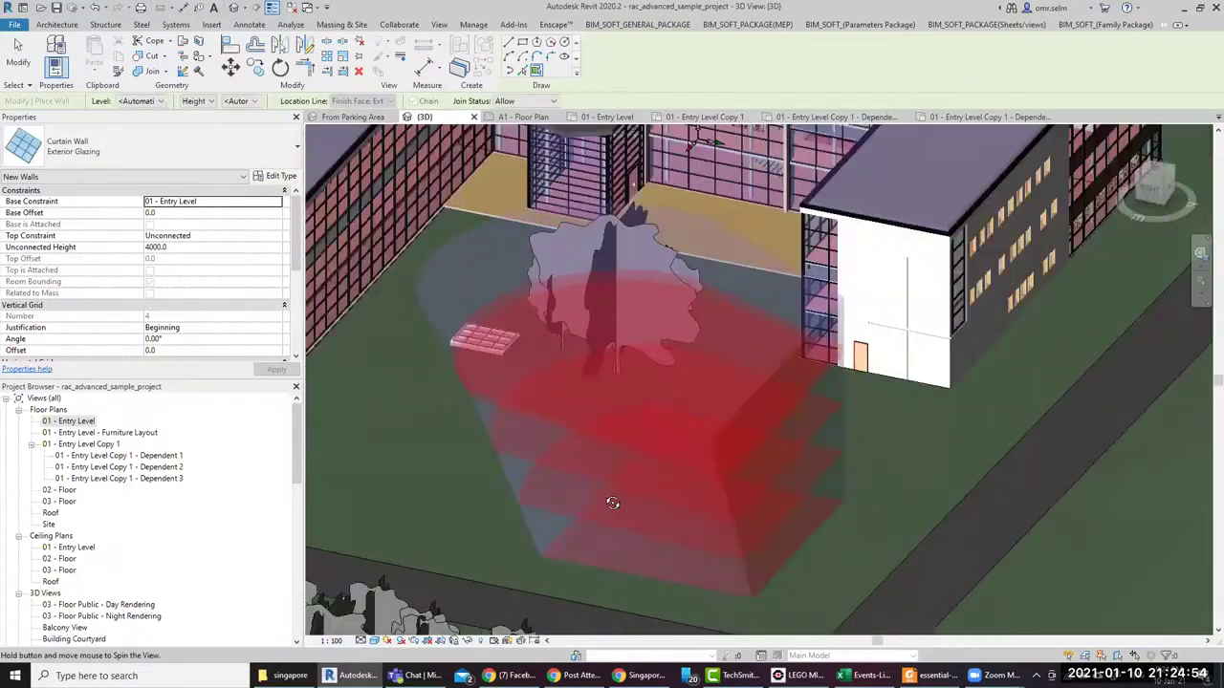
click(768, 513)
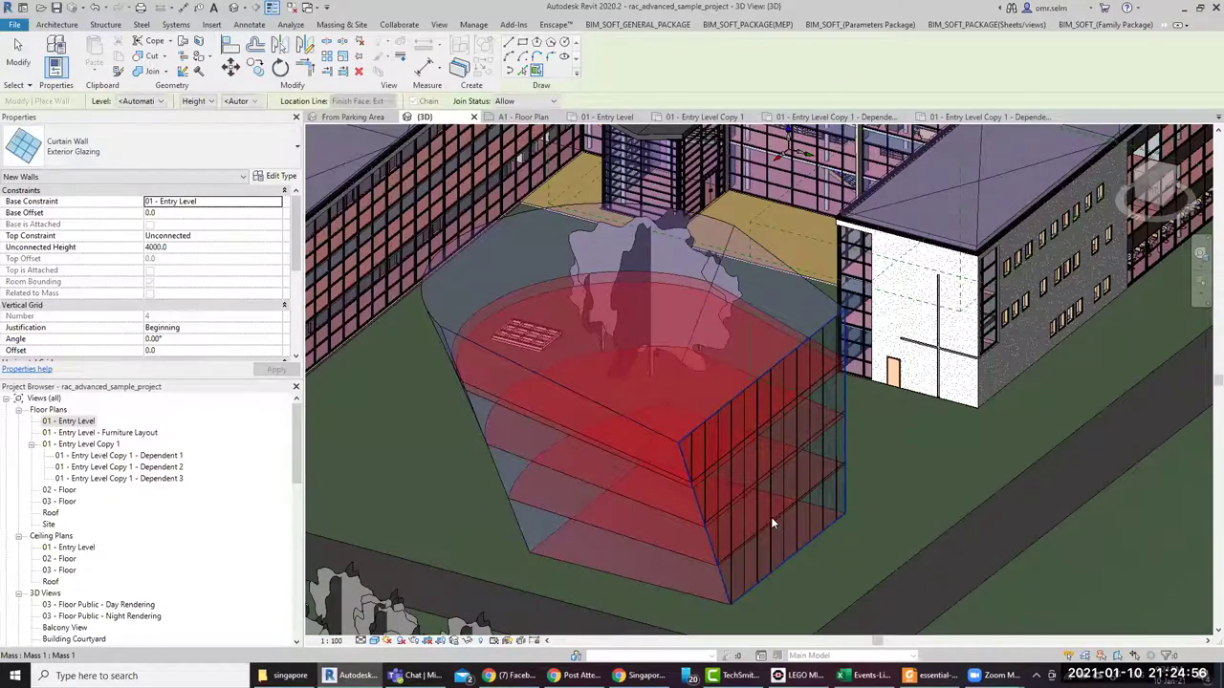
Switch the wall type to Generic - 140mm Masonry and orbit around the red mass
click(153, 145)
scroll(150, 291, up, 2)
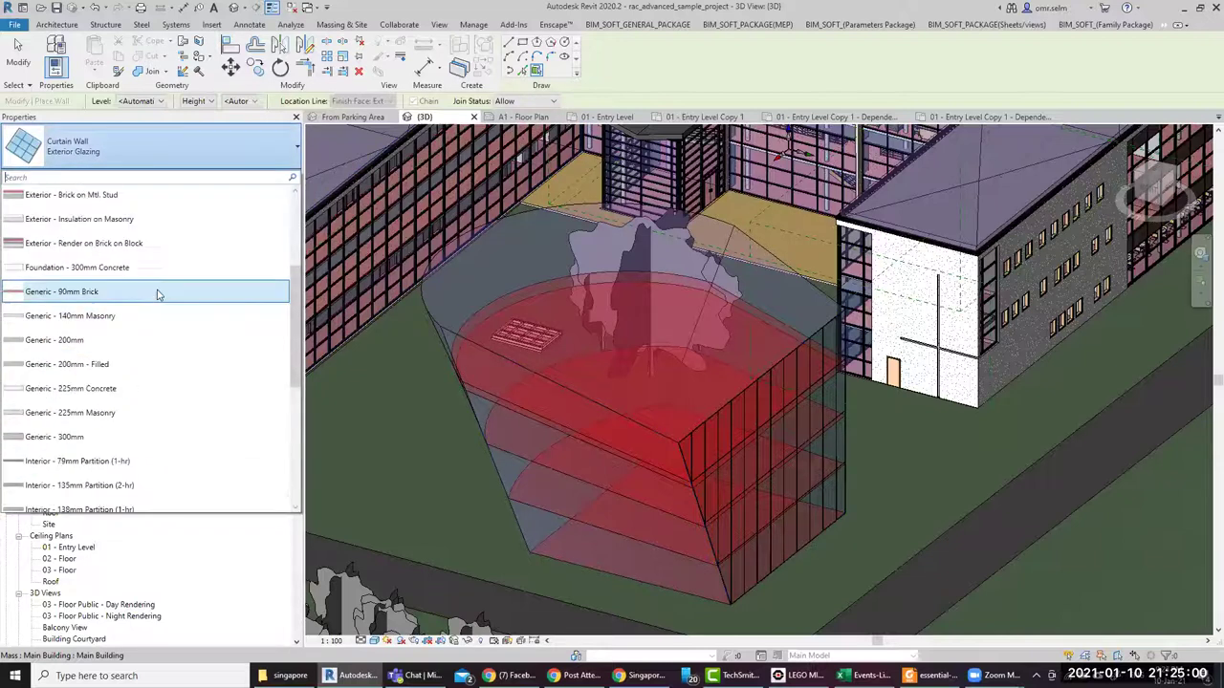
scroll(147, 287, up, 3)
scroll(117, 373, down, 2)
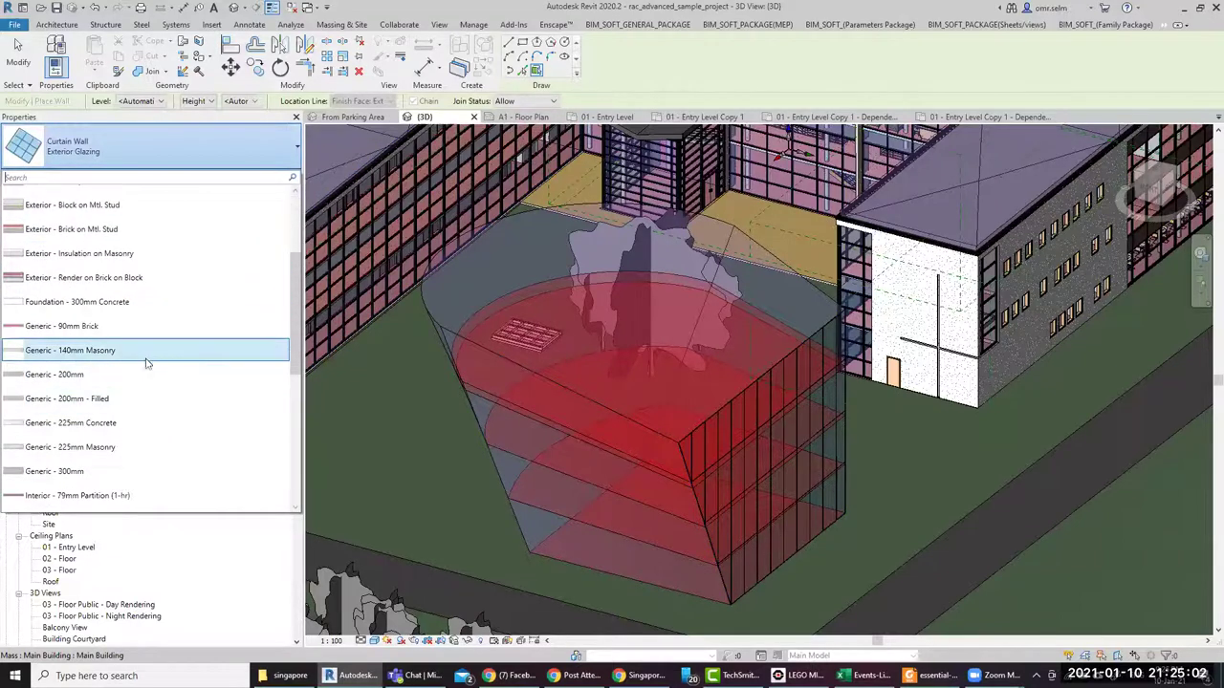
click(144, 352)
mouse_move(464, 521)
shift+middle_down()
mouse_move(549, 451)
mouse_move(453, 499)
mouse_move(545, 474)
shift+middle_up()
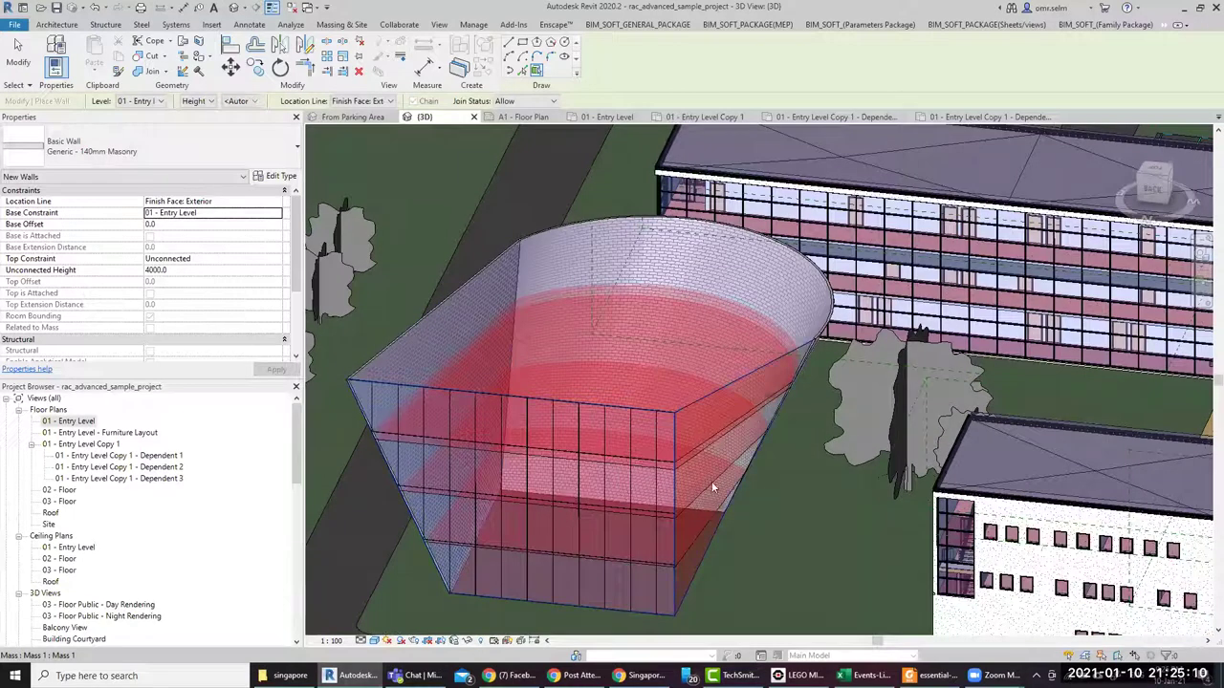
mouse_move(572, 494)
shift+middle_down()
mouse_move(707, 529)
mouse_move(866, 483)
mouse_move(711, 449)
shift+middle_up()
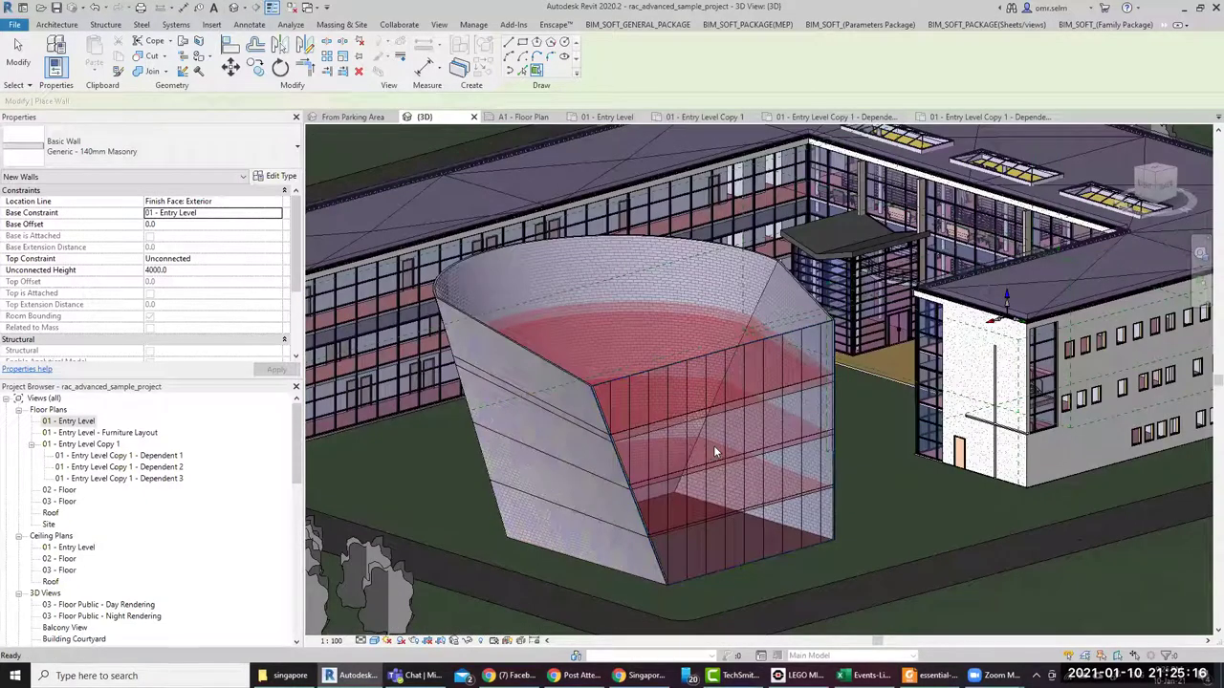
Change the glazed curtain wall on the mass to Interior - Blockwork 190
key(Escape)
key(Escape)
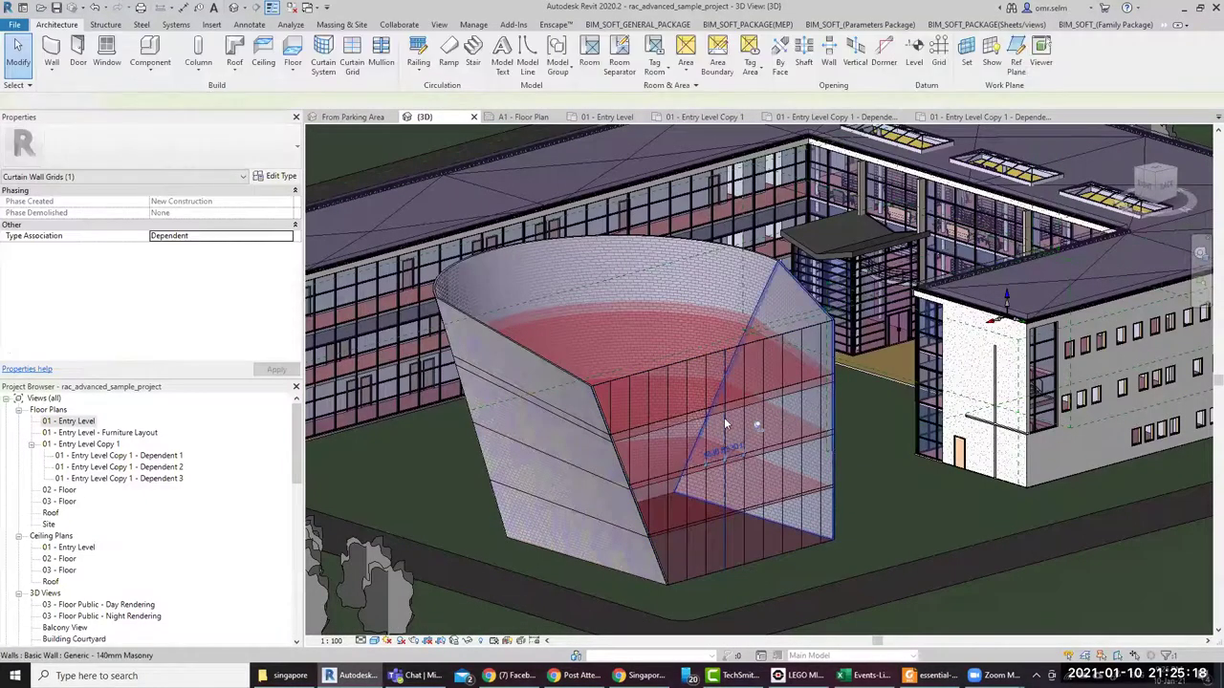
scroll(718, 432, up, 5)
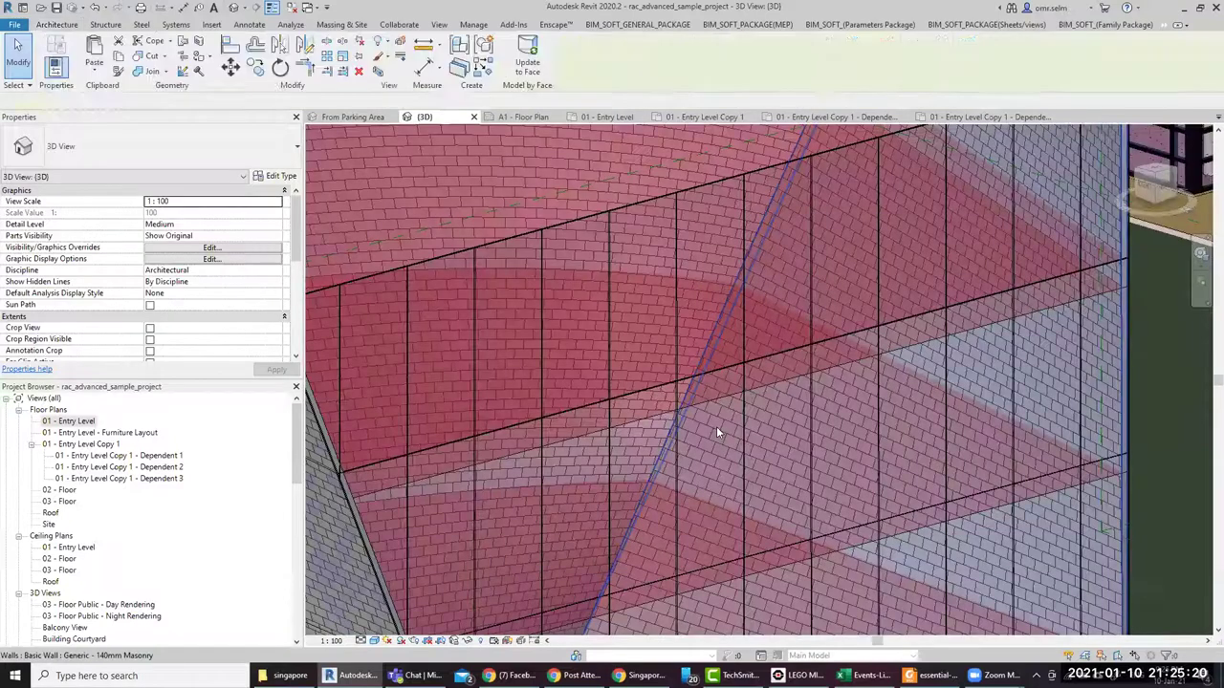
click(718, 432)
shift+middle_drag(732, 445, 539, 292)
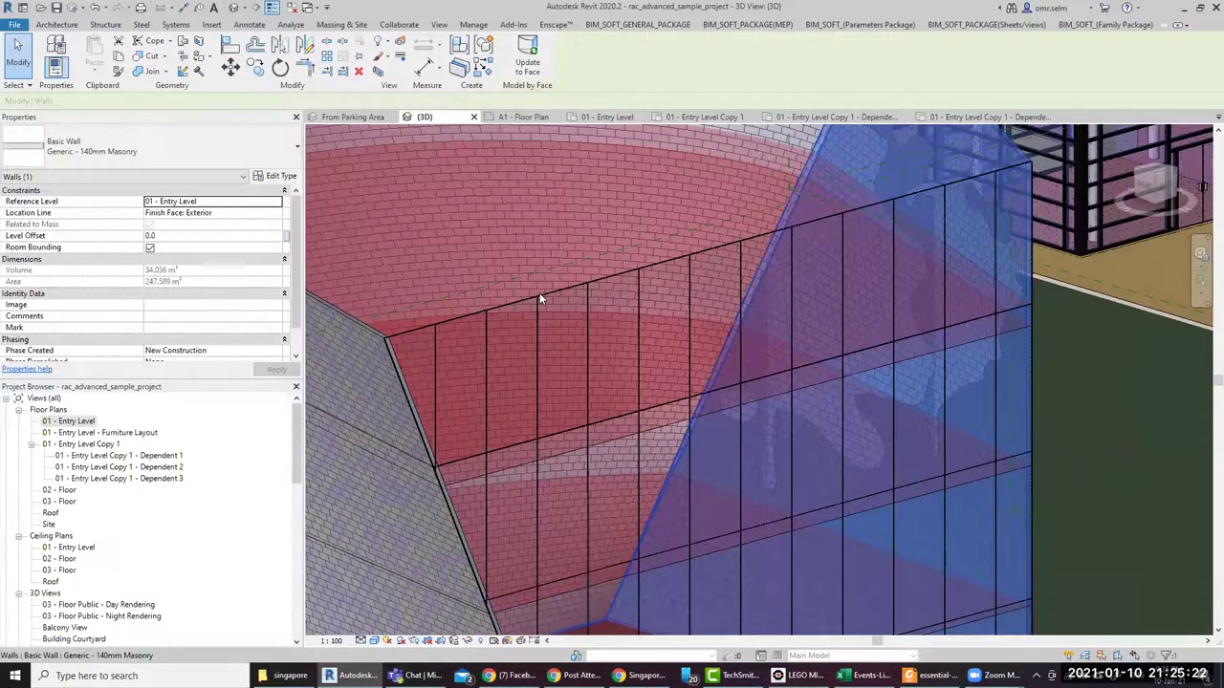
click(570, 304)
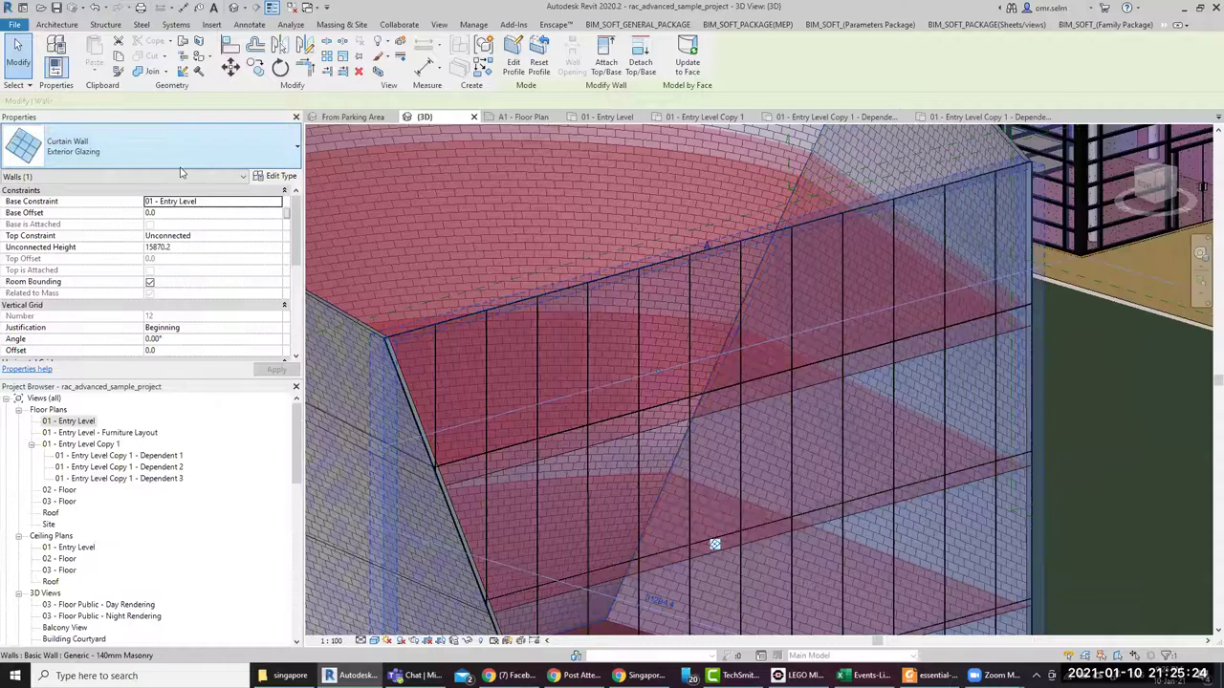
click(153, 145)
click(143, 277)
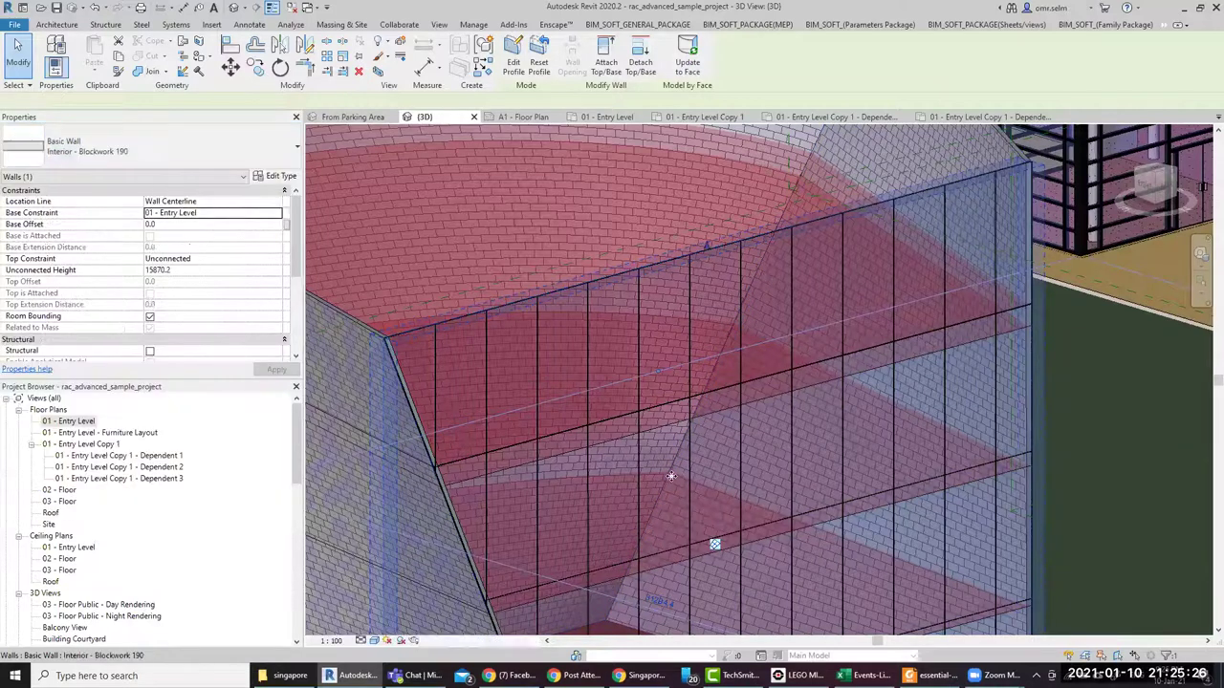
Inspect the curved masonry wall from above, then switch to the architecture BIM guide PDF
shift+middle_drag(670, 476, 596, 297)
click(596, 297)
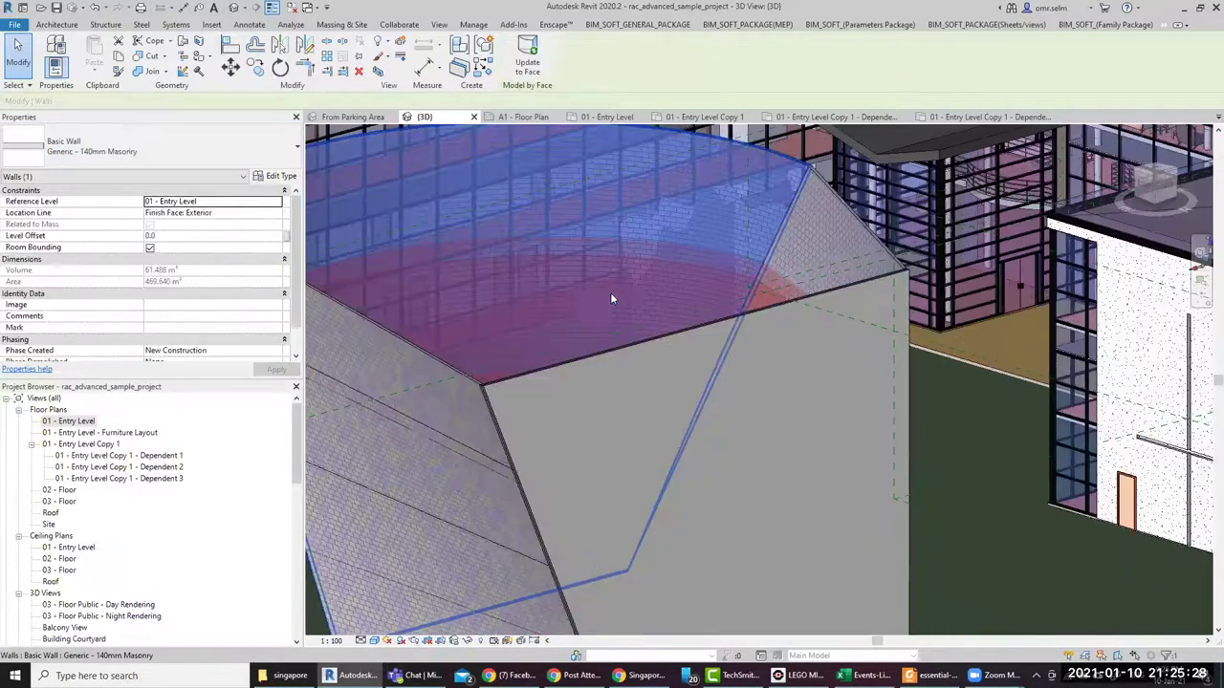
shift+middle_drag(876, 506, 540, 119)
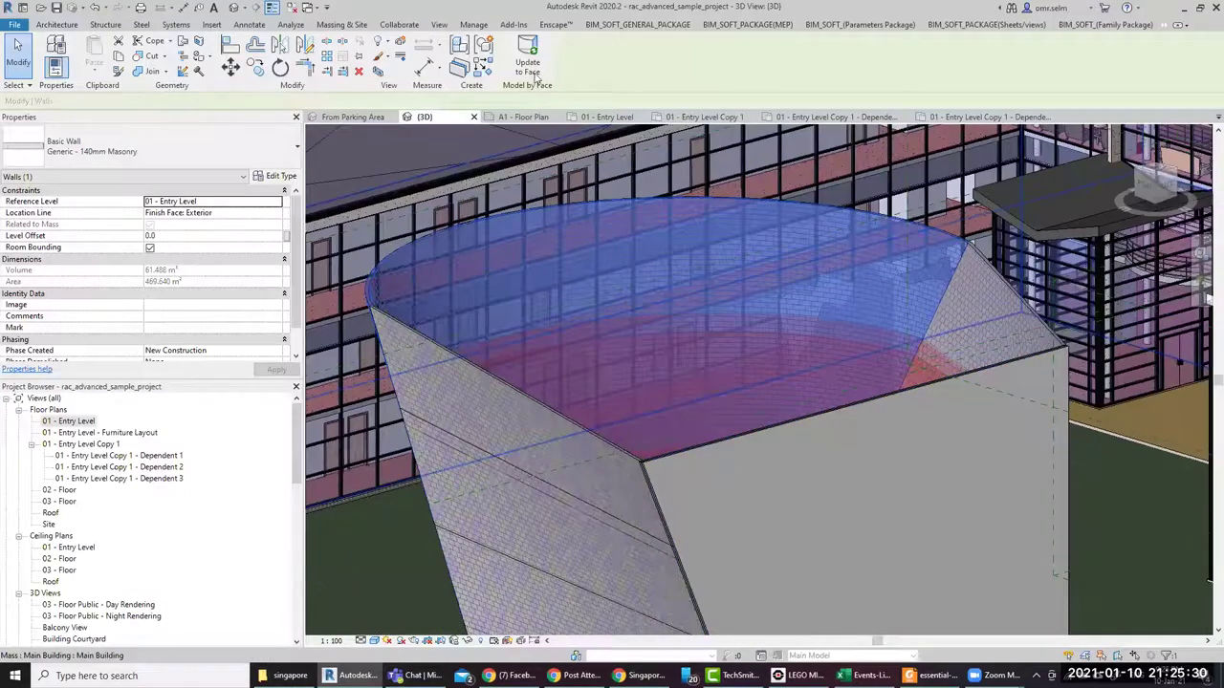
click(529, 67)
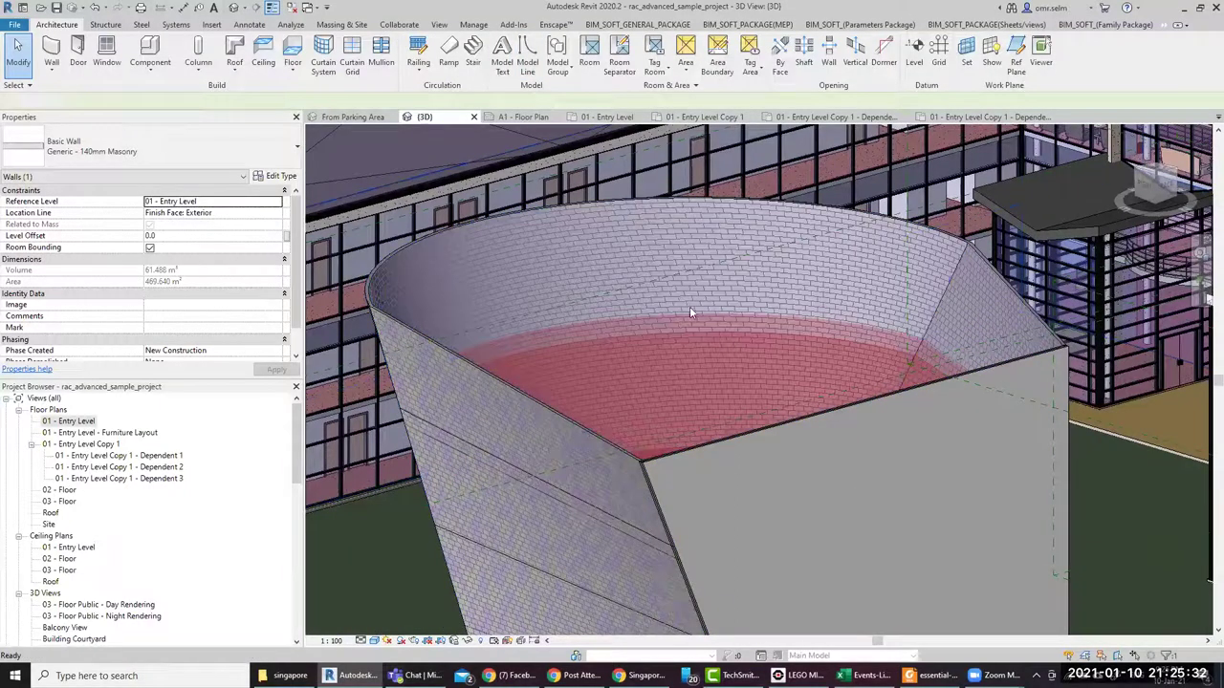
click(641, 237)
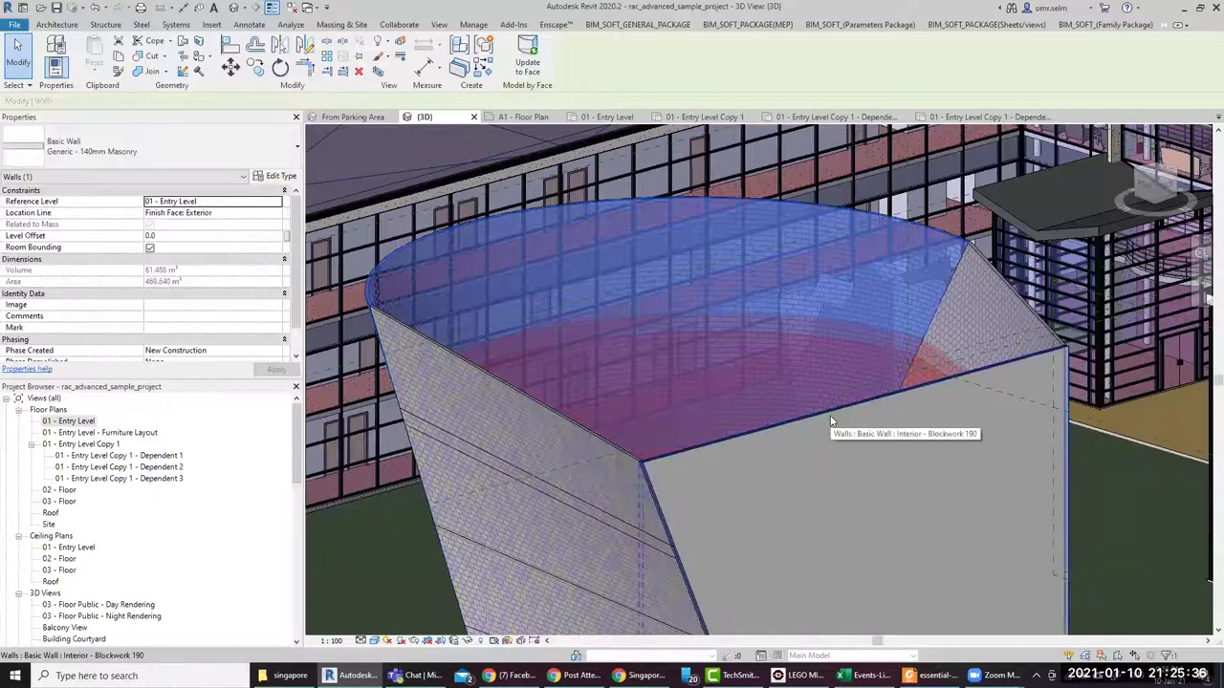
scroll(829, 421, down, 2)
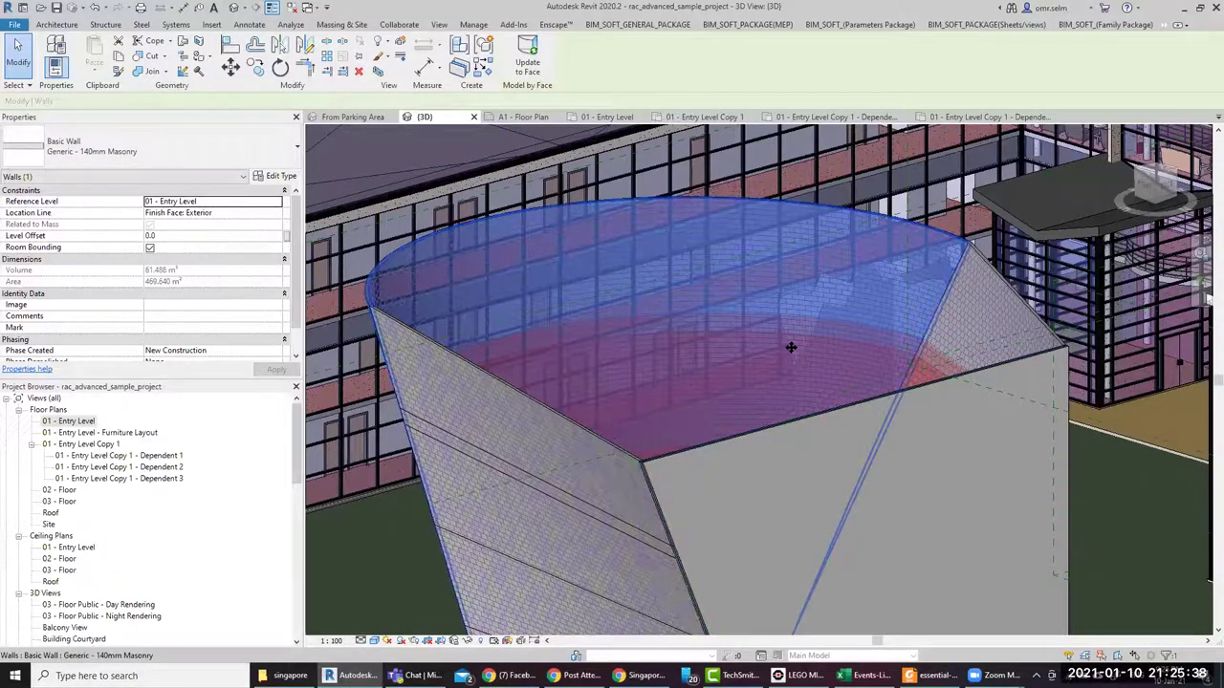
scroll(803, 438, down, 2)
scroll(801, 439, down, 1)
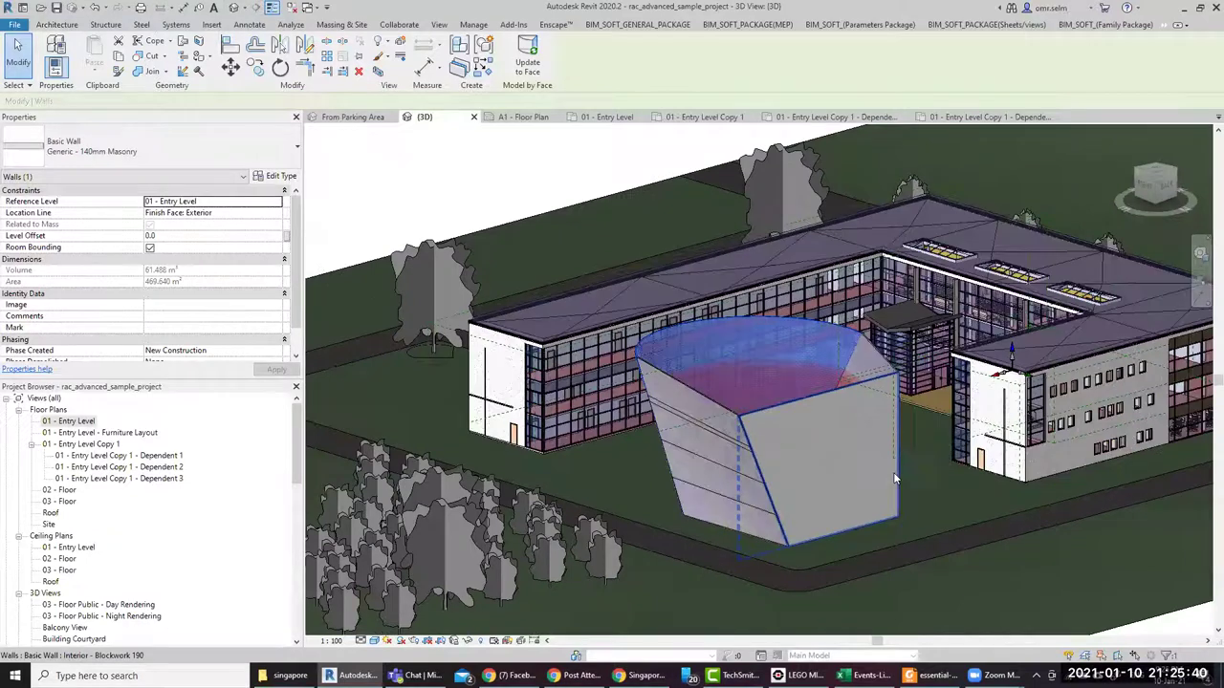
key(Escape)
scroll(540, 260, down, 1)
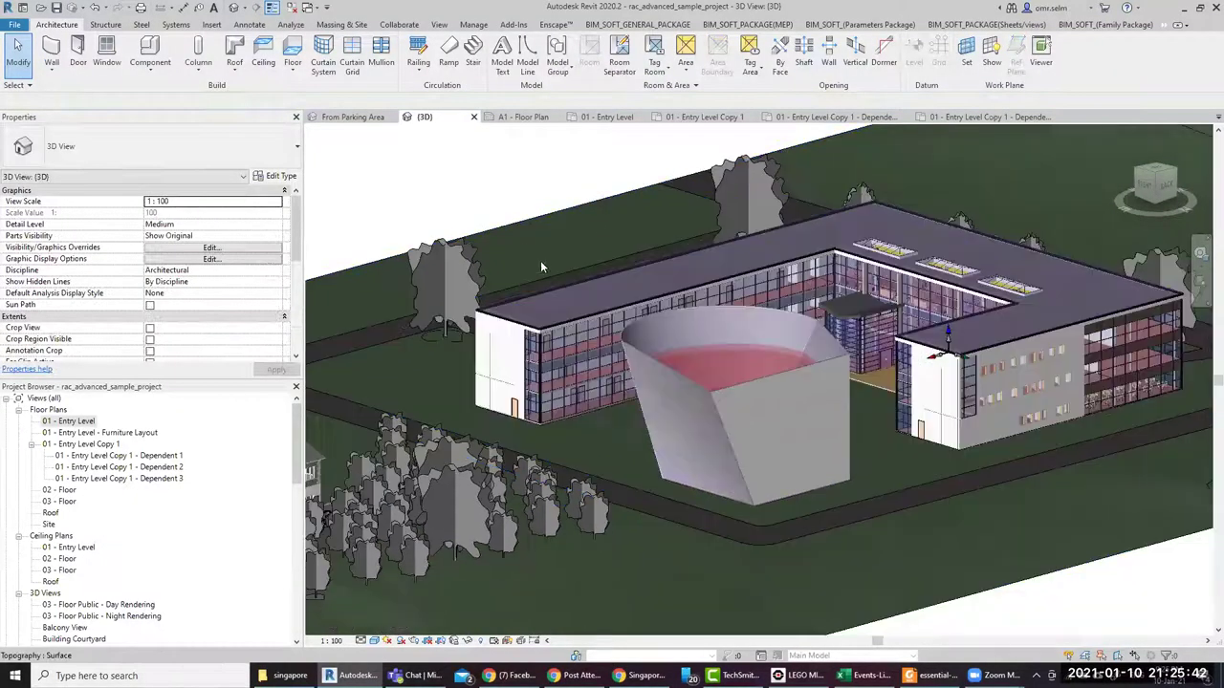
scroll(799, 486, down, 1)
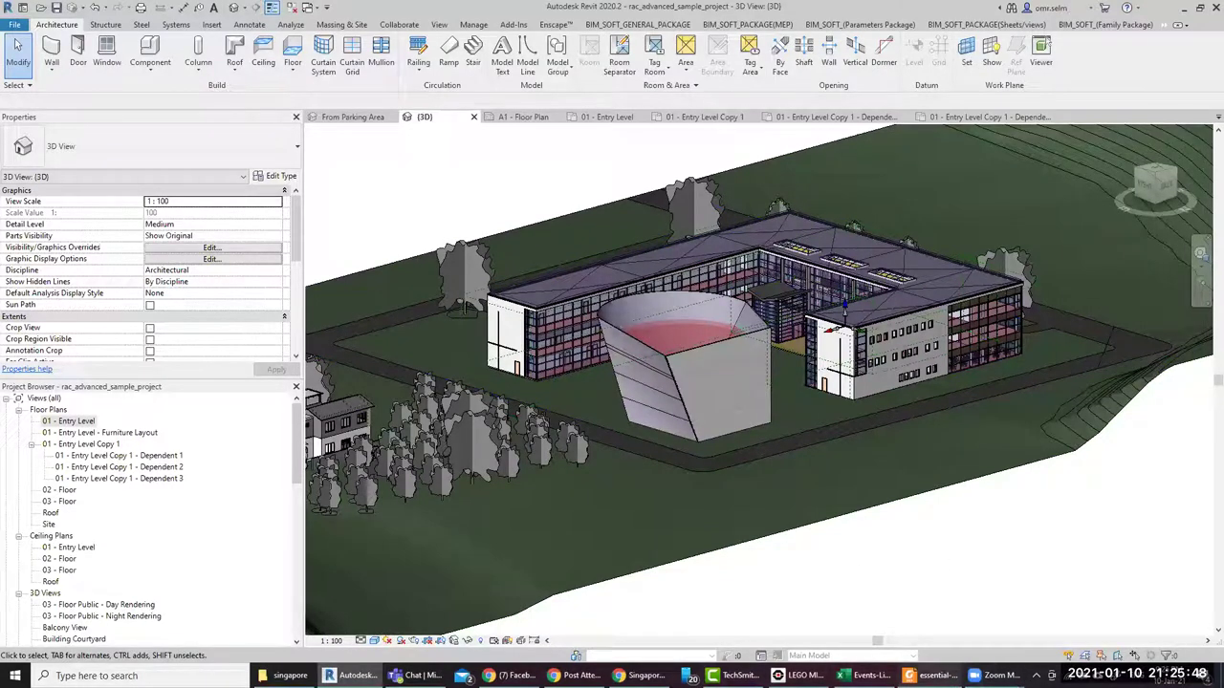
click(932, 675)
Scroll essential-guide-archi.pdf past the Massing and 3D Images rows to the page 3 footer
scroll(502, 397, down, 1)
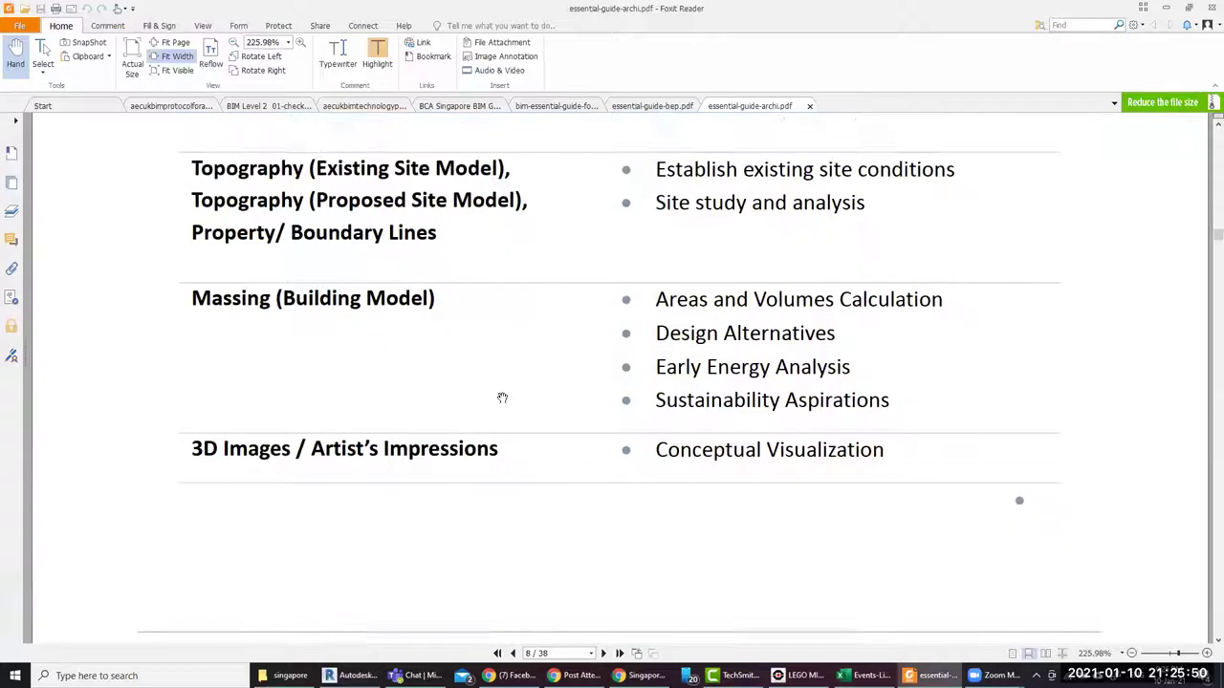
scroll(501, 396, down, 1)
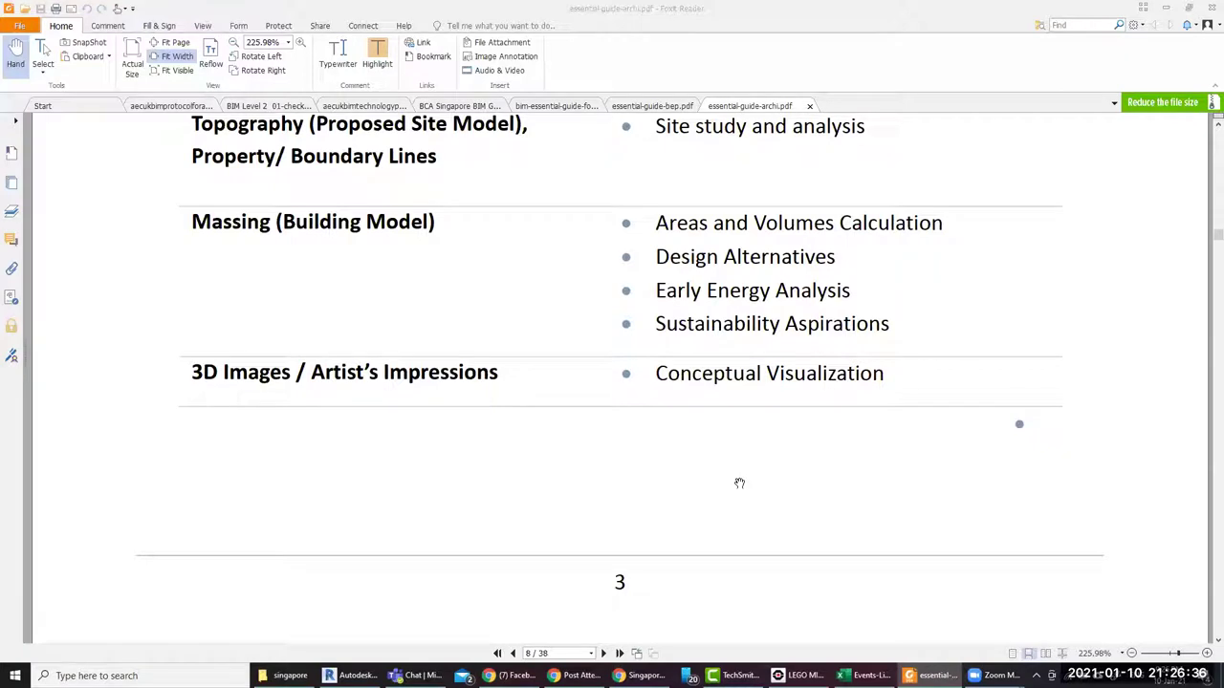
scroll(571, 459, down, 1)
Scroll to page 9's UNDERSTANDING CLIENT'S REQUIREMENTS section on project brief and sustainability
scroll(571, 459, down, 3)
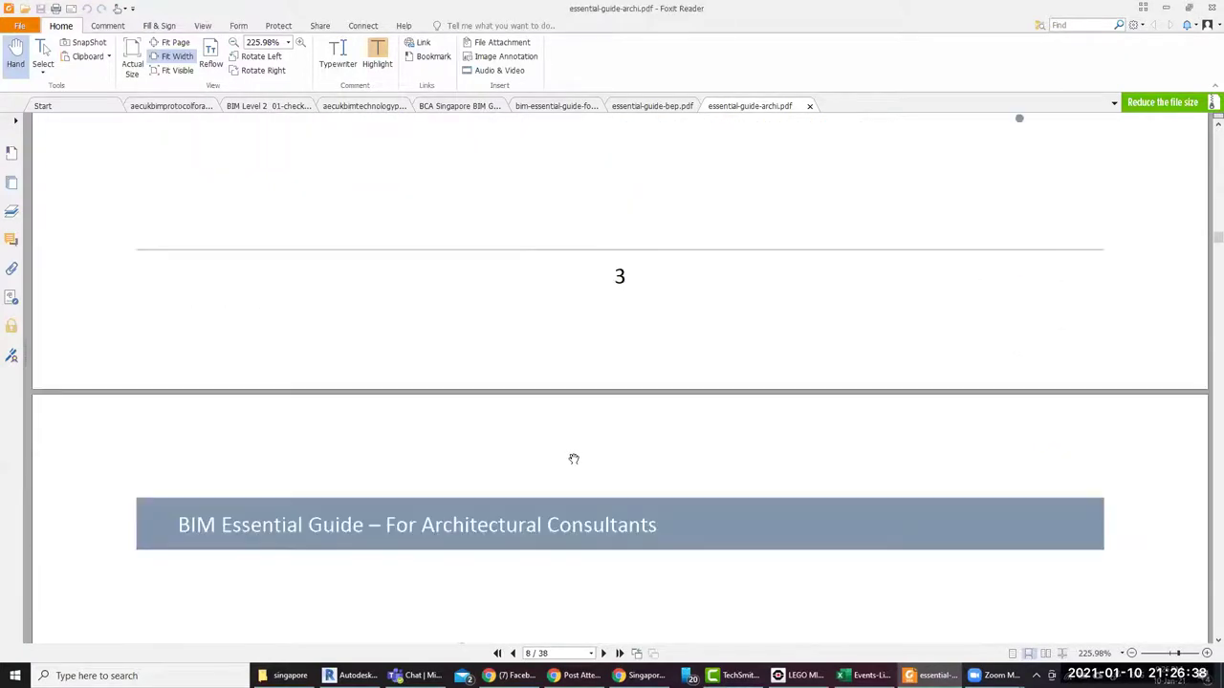
scroll(573, 459, up, 2)
scroll(631, 462, down, 4)
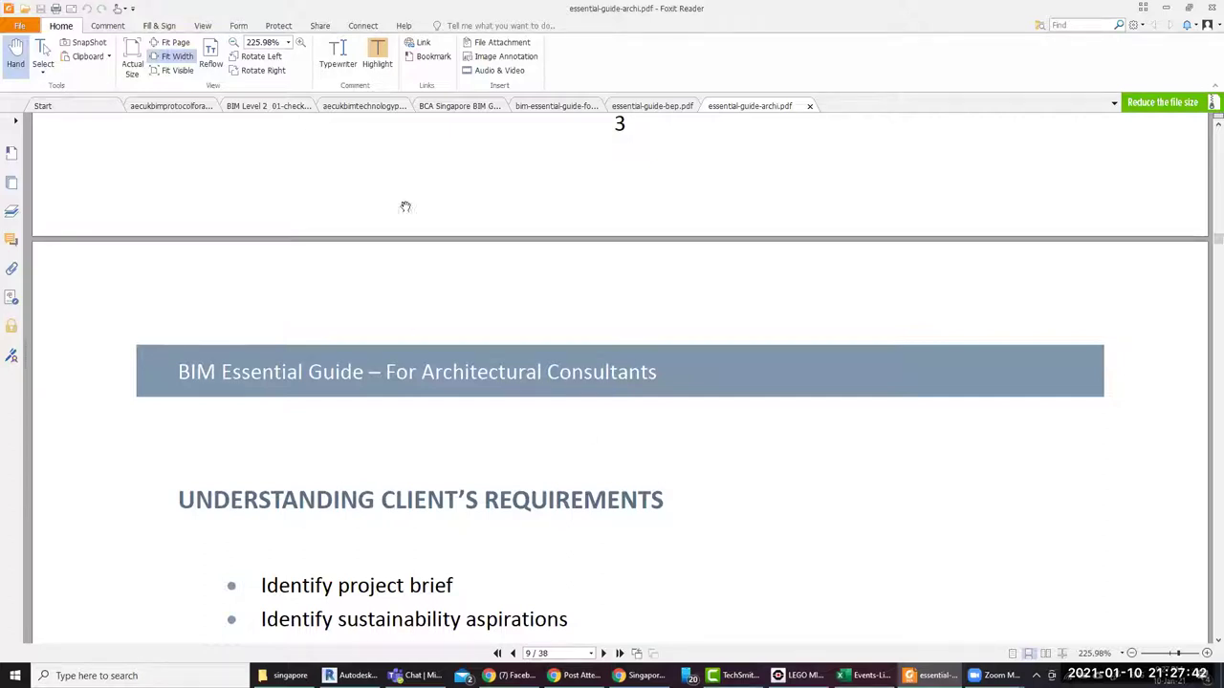
drag(787, 513, 781, 512)
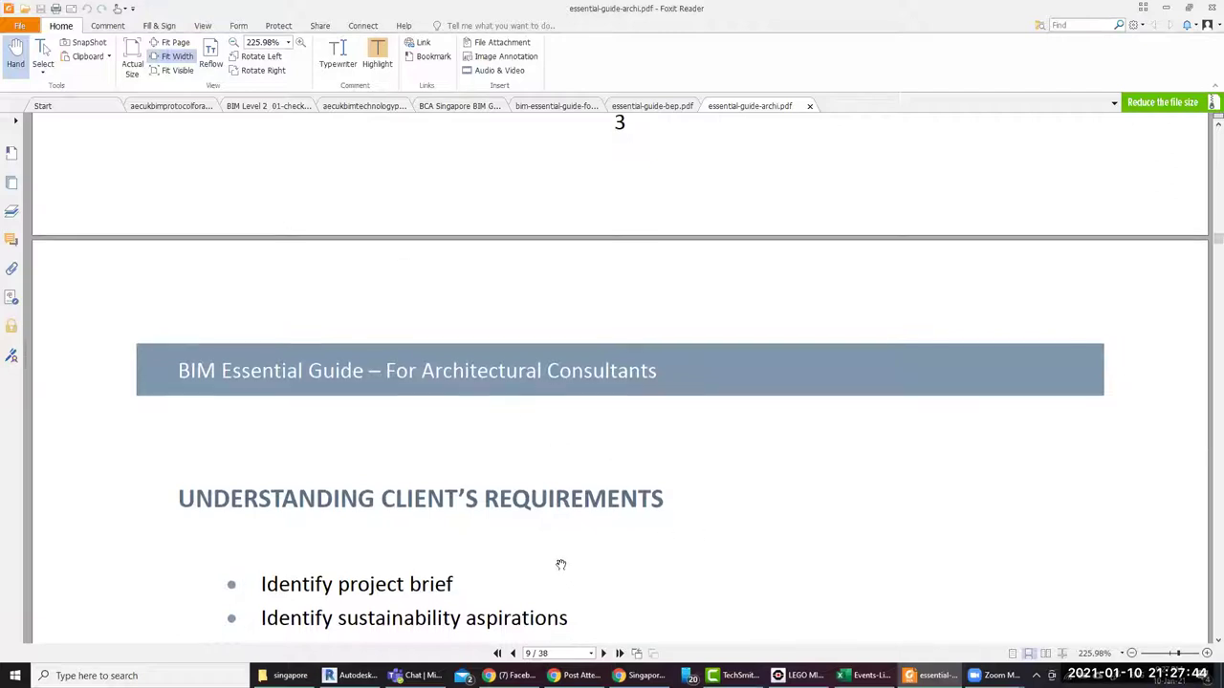
Return to Revit and orbit and pan the 3D view of the building on its sloping site
click(371, 664)
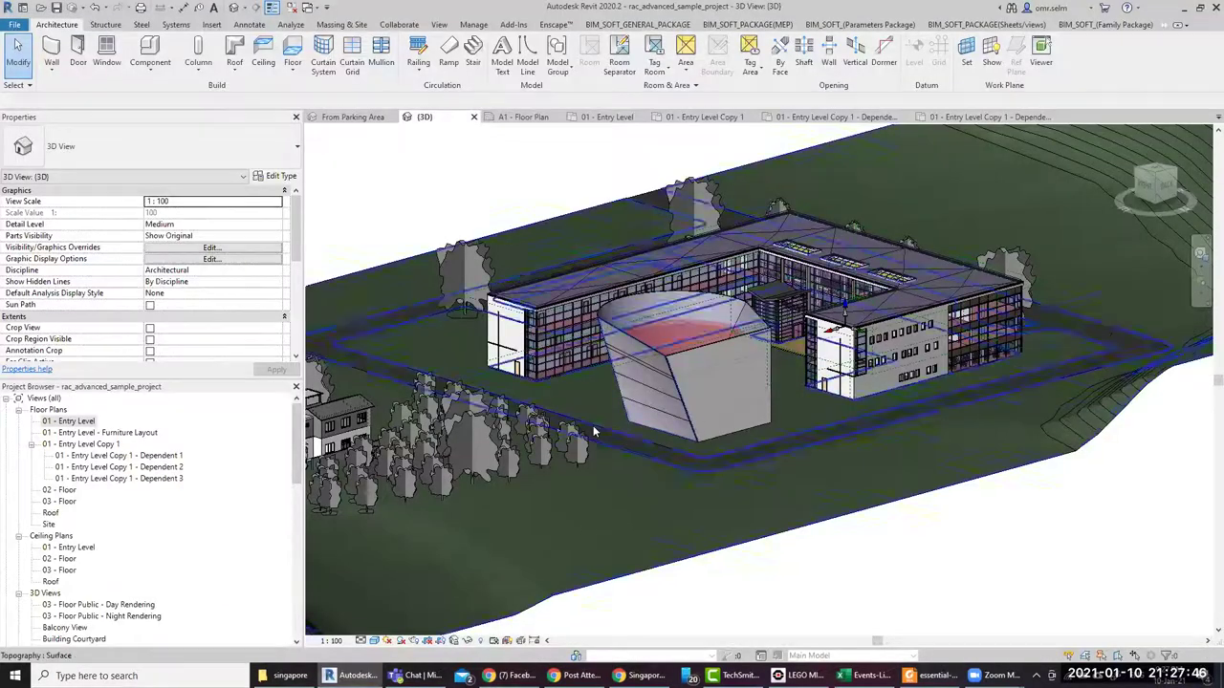
scroll(593, 425, down, 2)
scroll(593, 426, down, 3)
shift+middle_drag(723, 544, 505, 568)
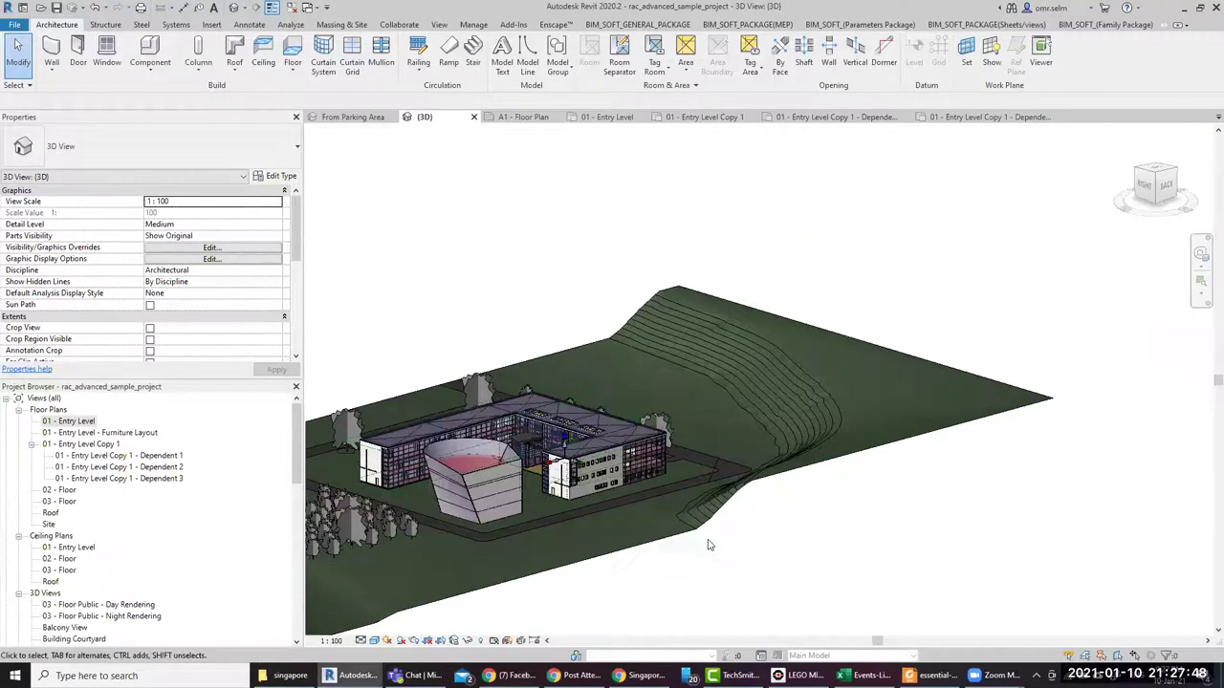
scroll(492, 509, up, 2)
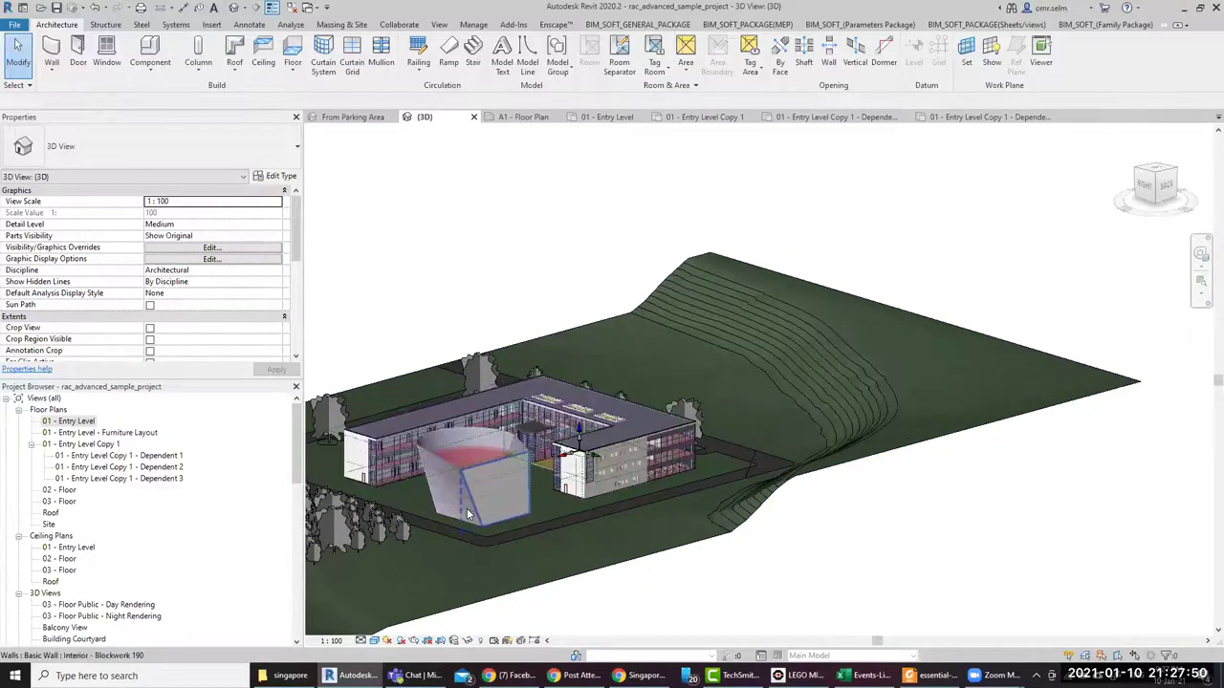
scroll(490, 506, up, 2)
middle_drag(587, 506, 649, 512)
middle_drag(631, 407, 722, 413)
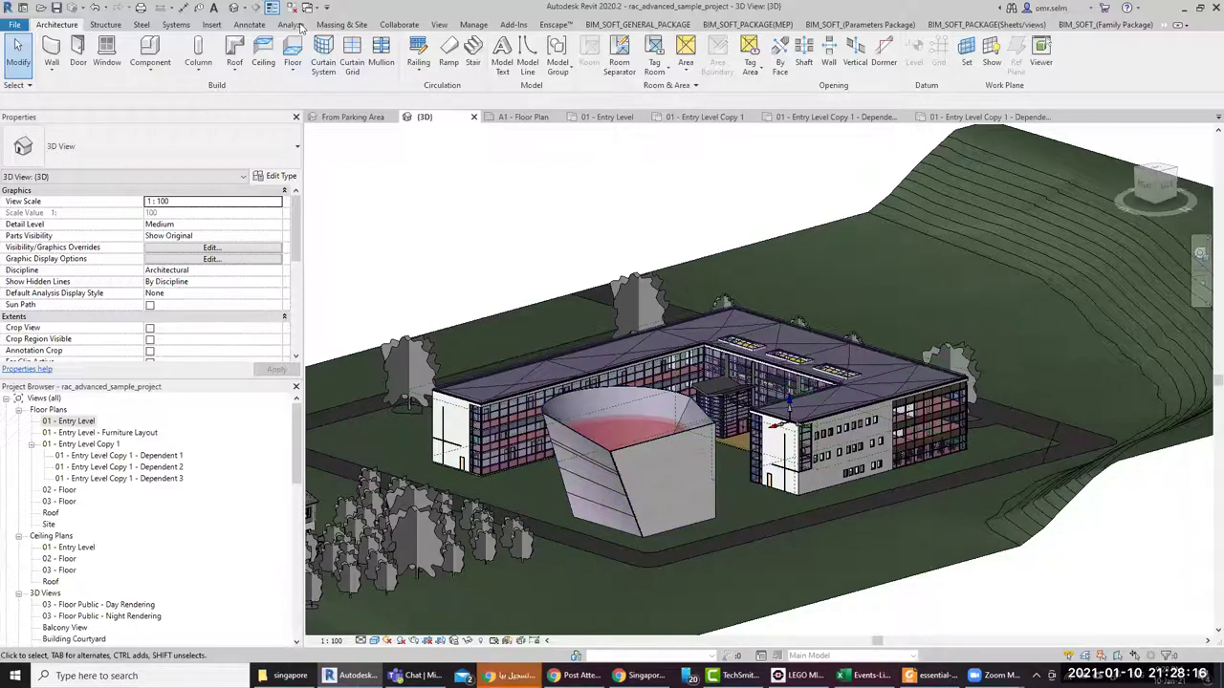
Open Location Weather and Site from the Analyze tab, showing Manchester, NH on the map
click(294, 24)
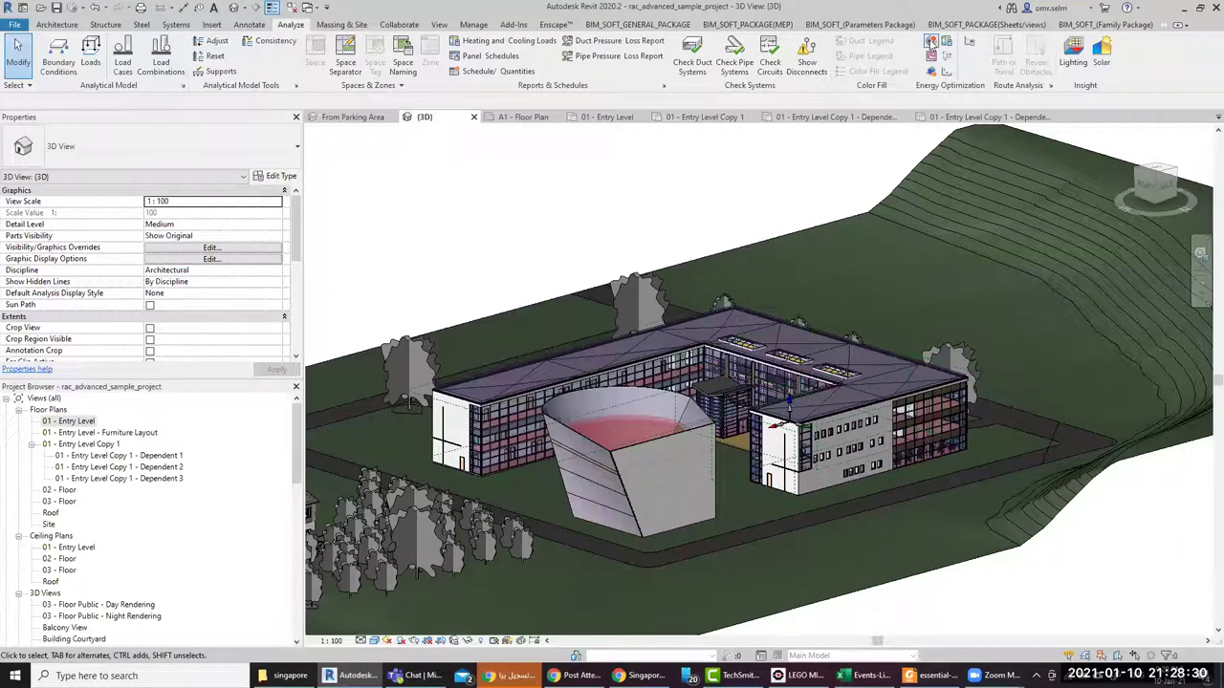
click(932, 43)
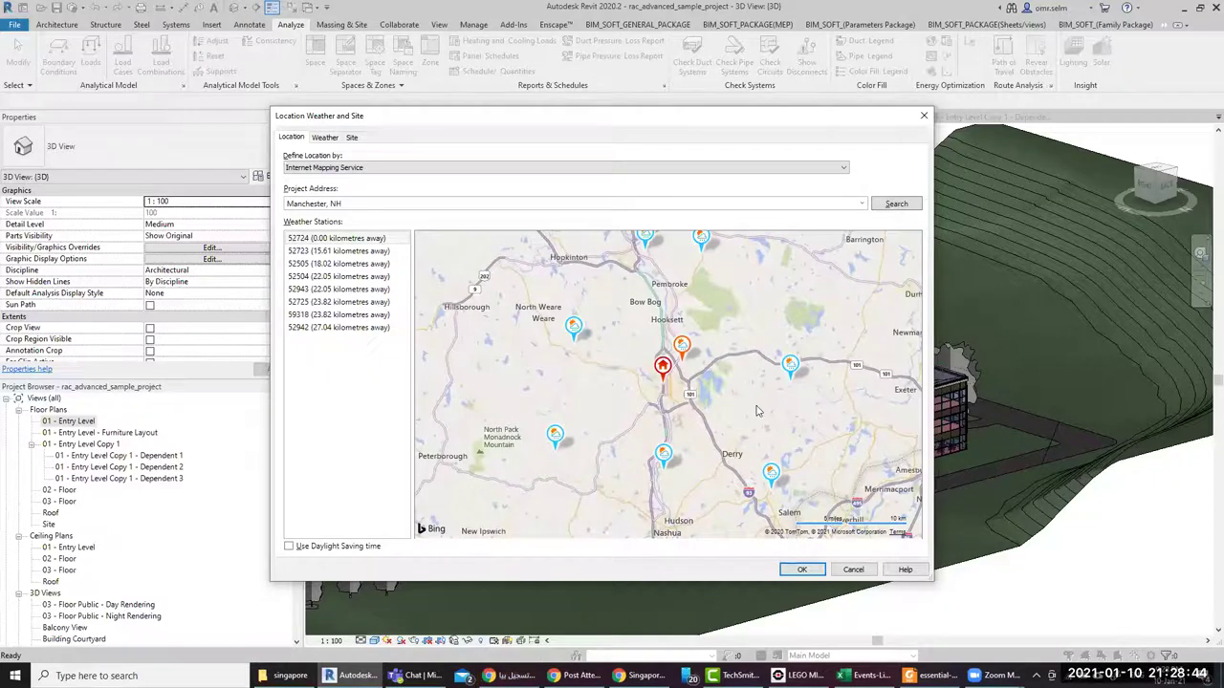
Zoom the map out and drag the project pin from Manchester, NH toward North Africa
scroll(602, 317, down, 3)
scroll(600, 316, down, 2)
scroll(600, 313, down, 2)
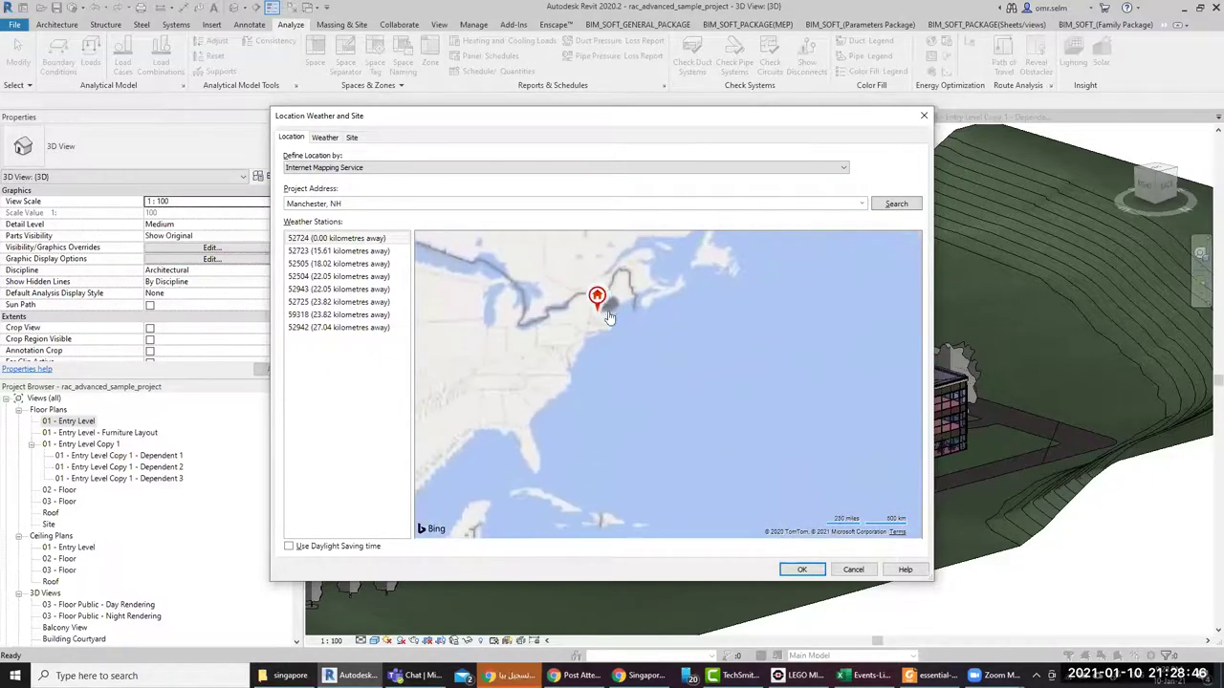
scroll(600, 308, down, 2)
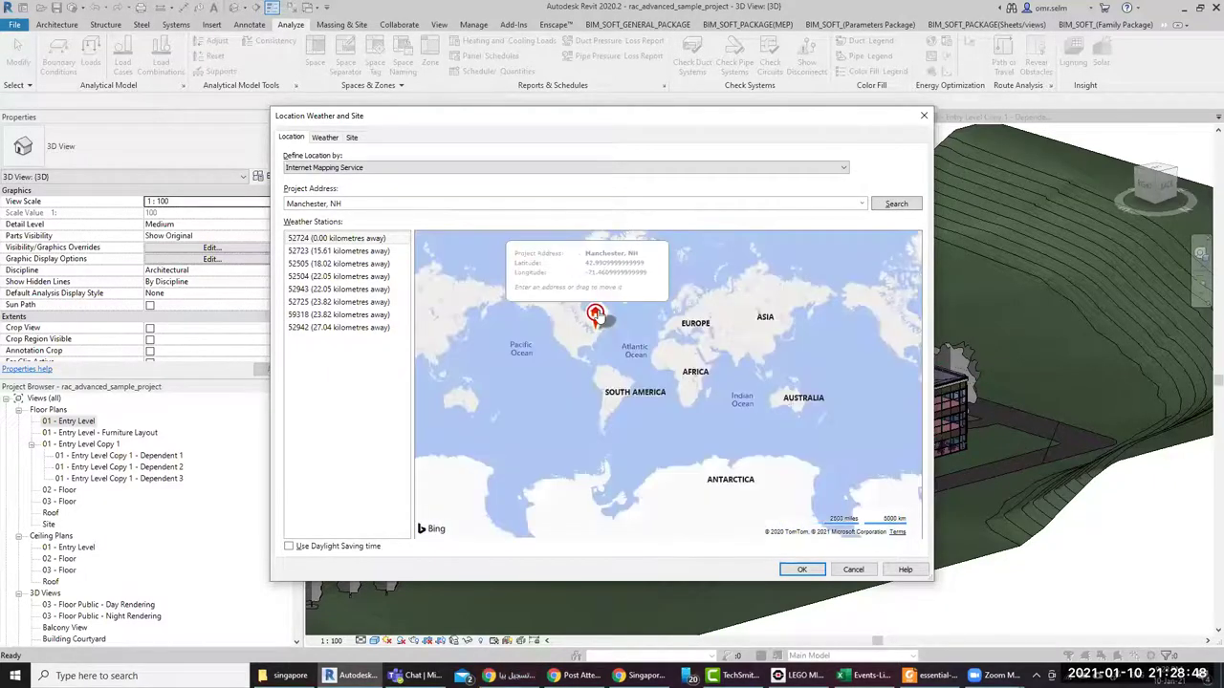
drag(596, 289, 673, 333)
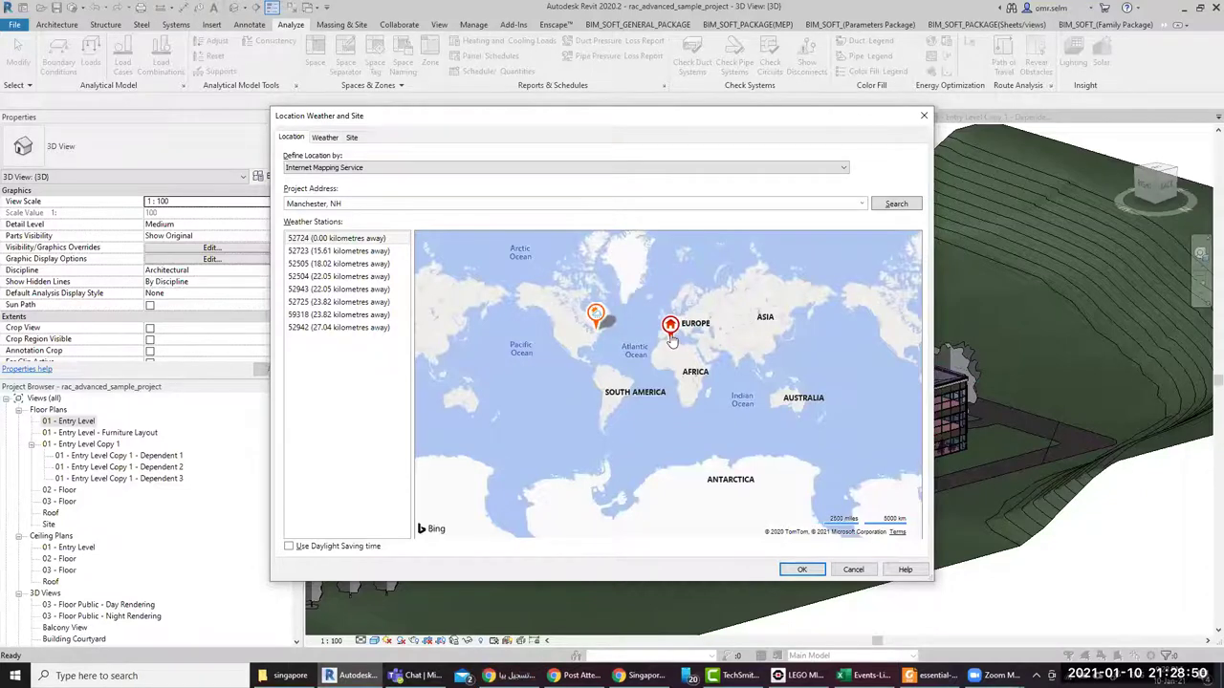
scroll(687, 346, up, 2)
scroll(686, 346, up, 1)
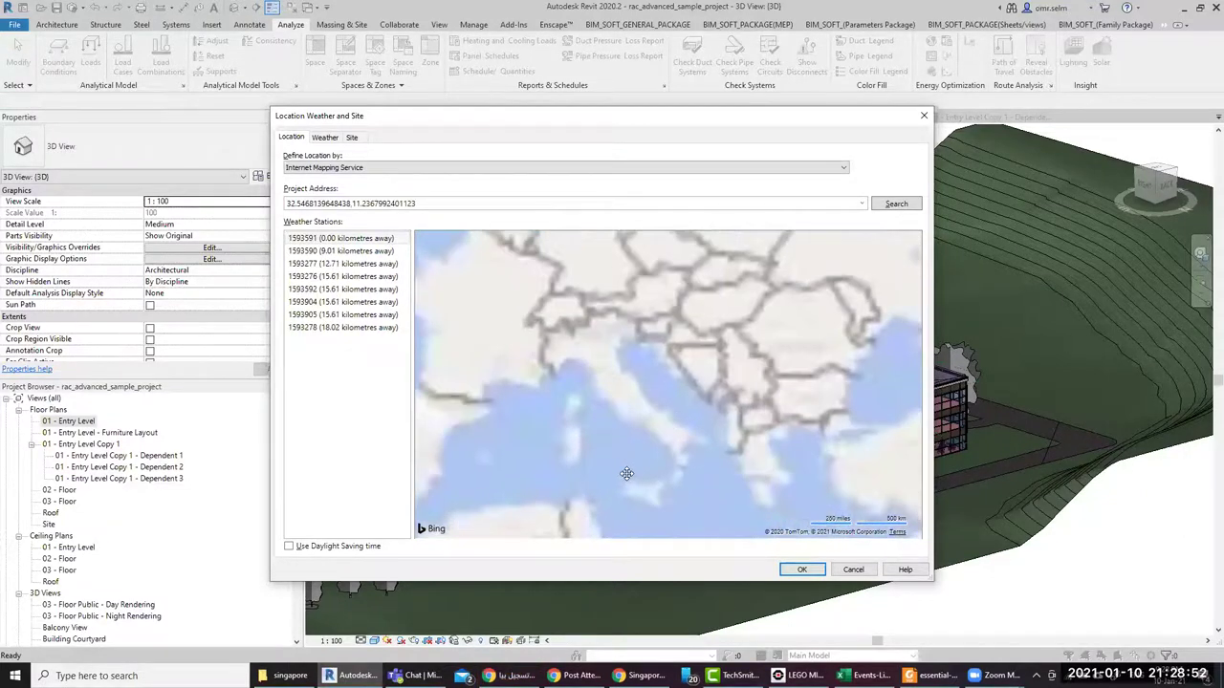
scroll(669, 373, down, 1)
drag(669, 373, 645, 394)
Place the pin near Algiers at 36.5555801391602, 3.65305995941162 and confirm the location
scroll(646, 394, up, 2)
mouse_move(794, 252)
mouse_down()
mouse_move(762, 359)
mouse_move(660, 300)
mouse_up()
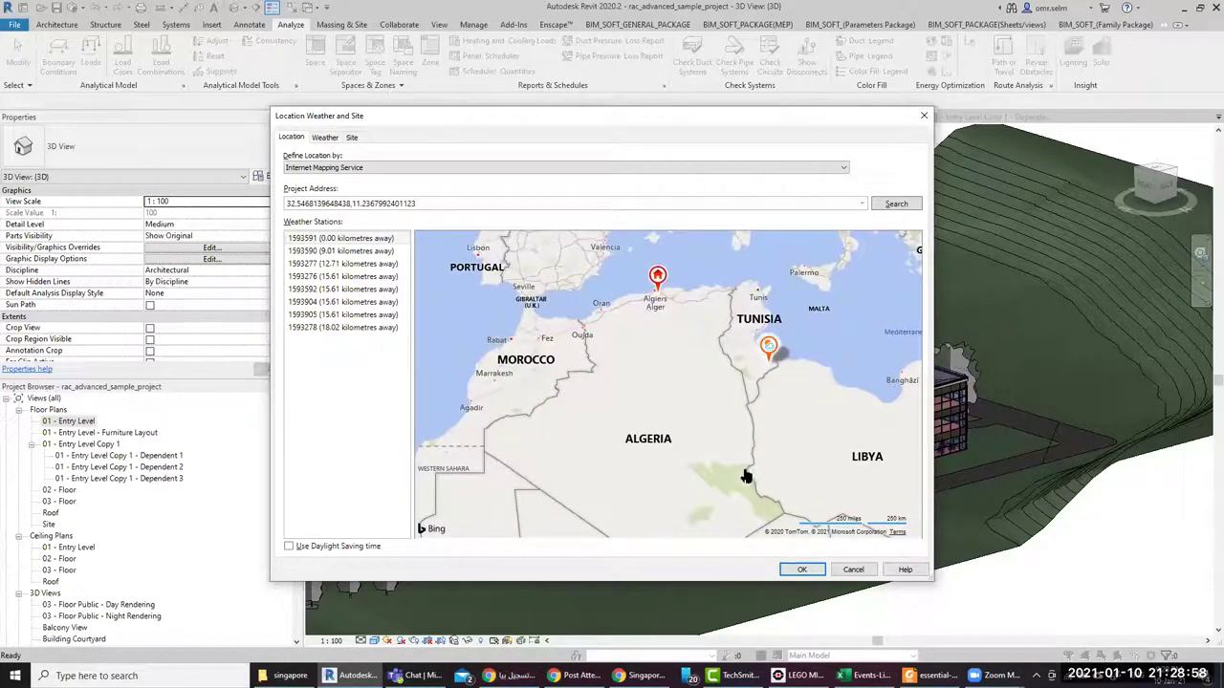
scroll(736, 411, down, 2)
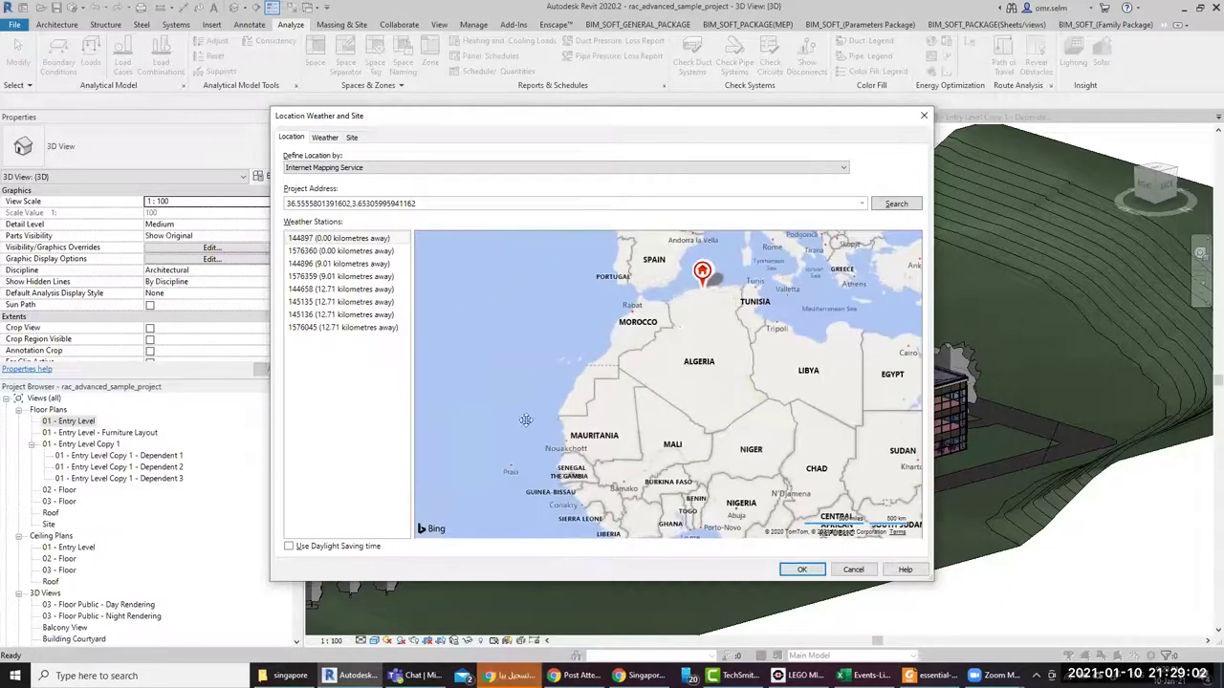
scroll(477, 430, up, 2)
click(807, 571)
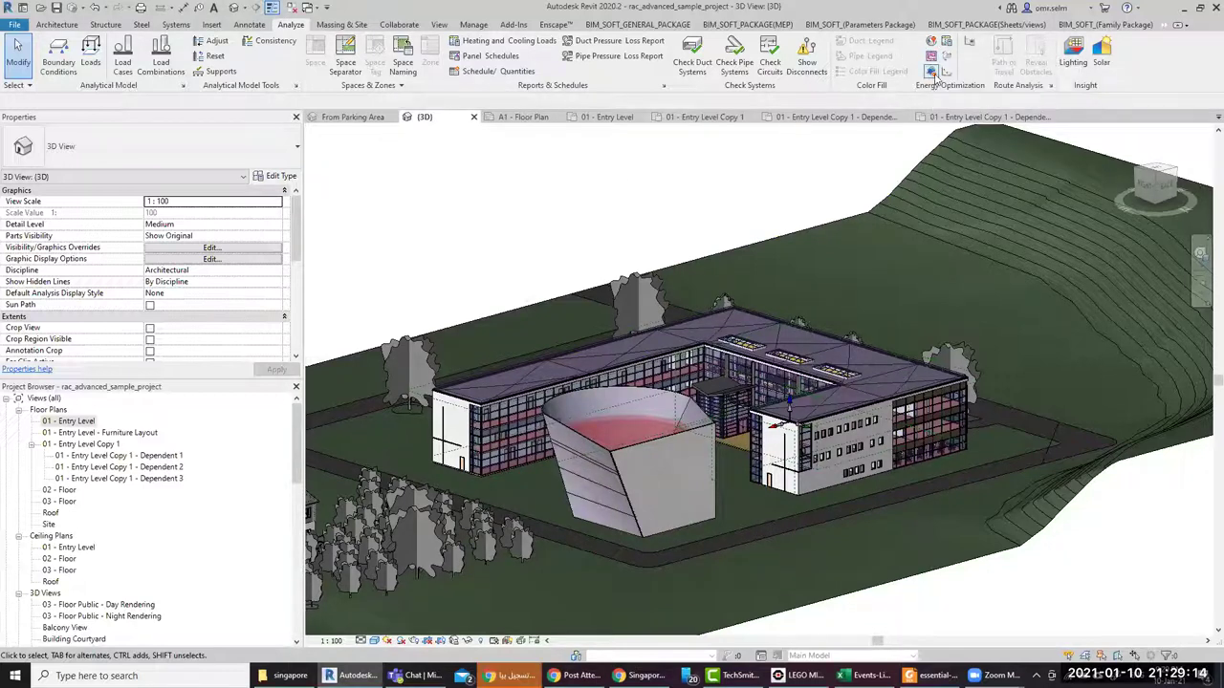
Generate the energy analytical model past the Links Not Room Bounding warning, then Alt+Tab to the PDF
click(932, 73)
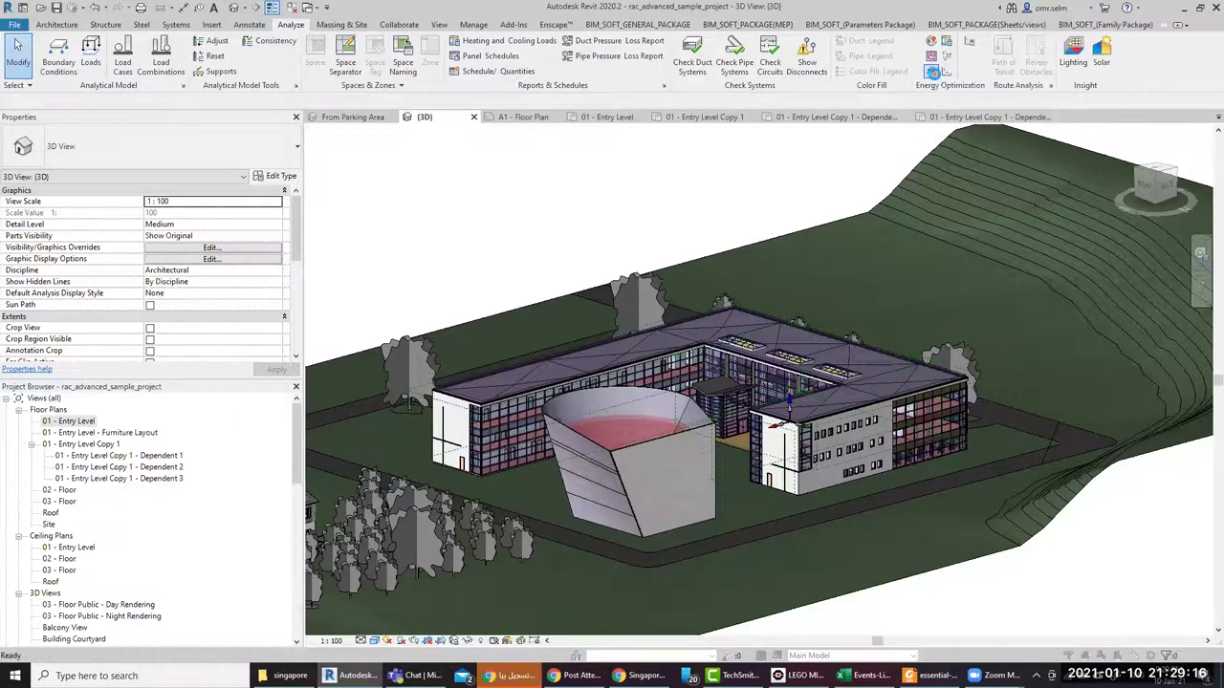
click(631, 333)
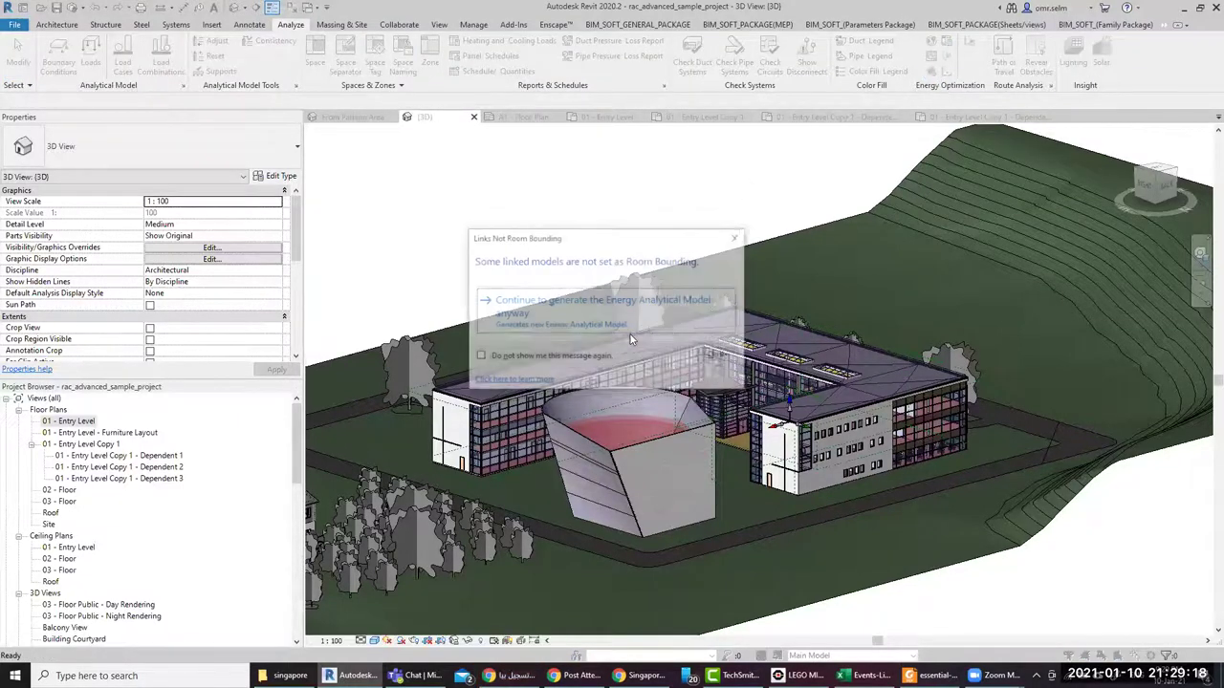
click(630, 324)
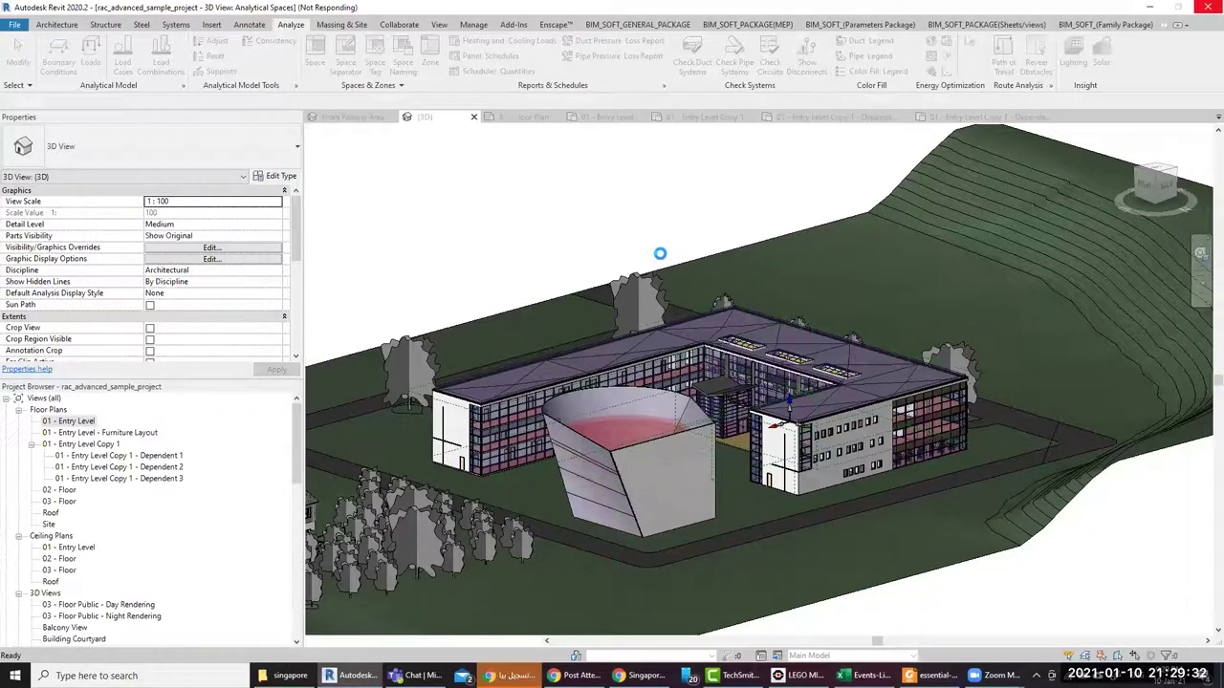
key(alt+Tab)
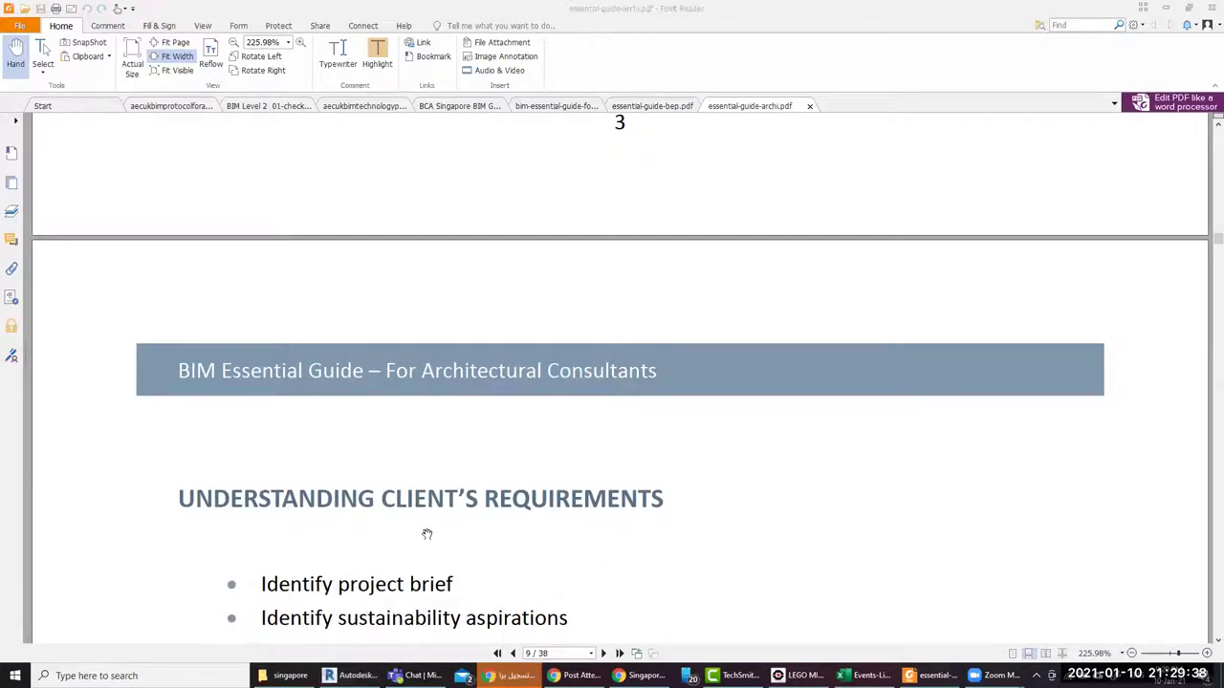
mouse_move(352, 676)
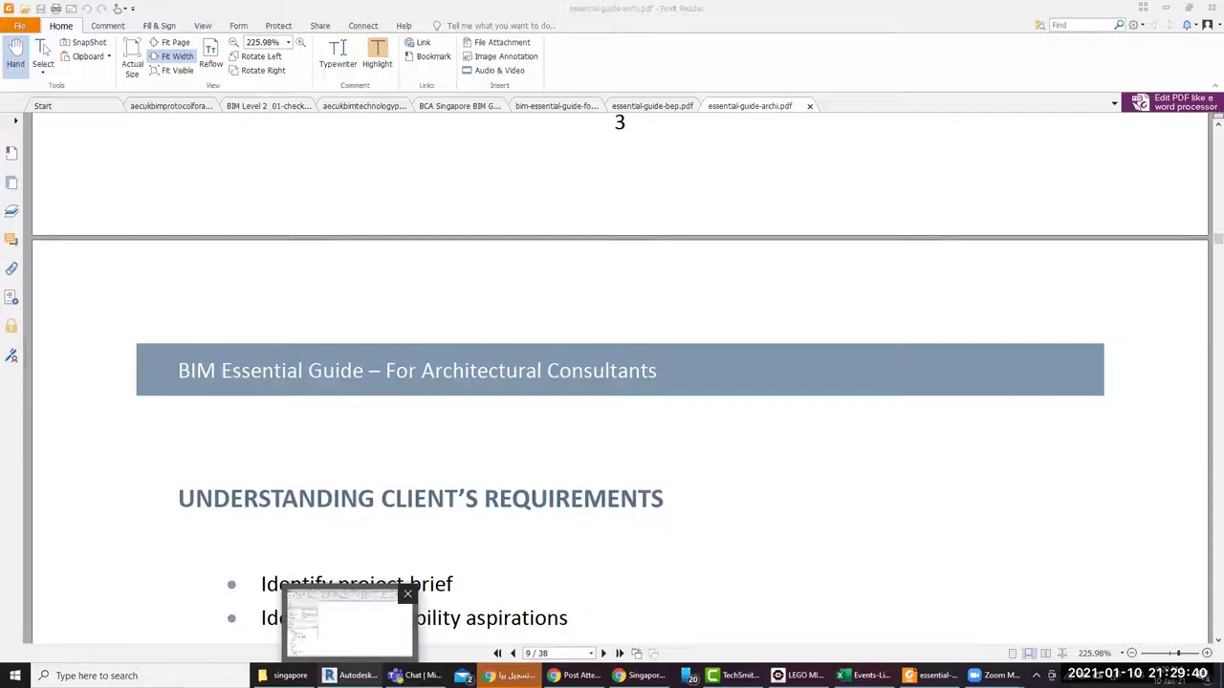
Bring Revit back to the front to view the new Analytical Spaces 3D view
click(349, 627)
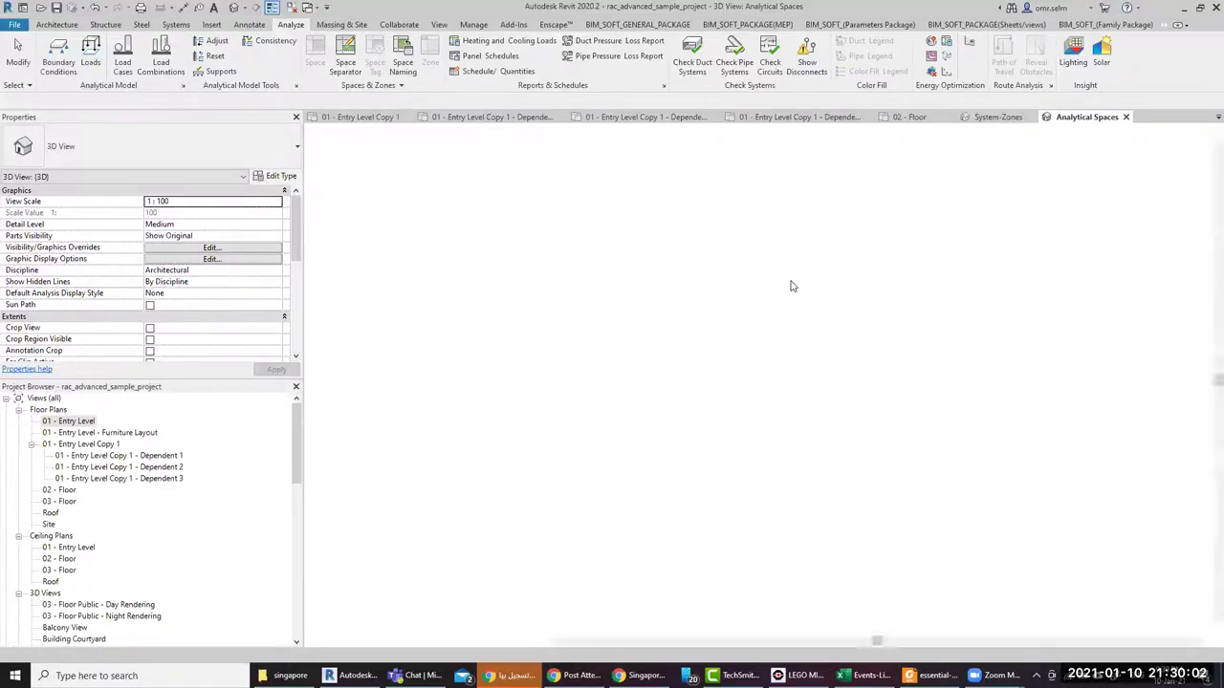
Dismiss the save reminder and generate the energy simulation from the existing Energy Analytical Model
key(alt+Tab)
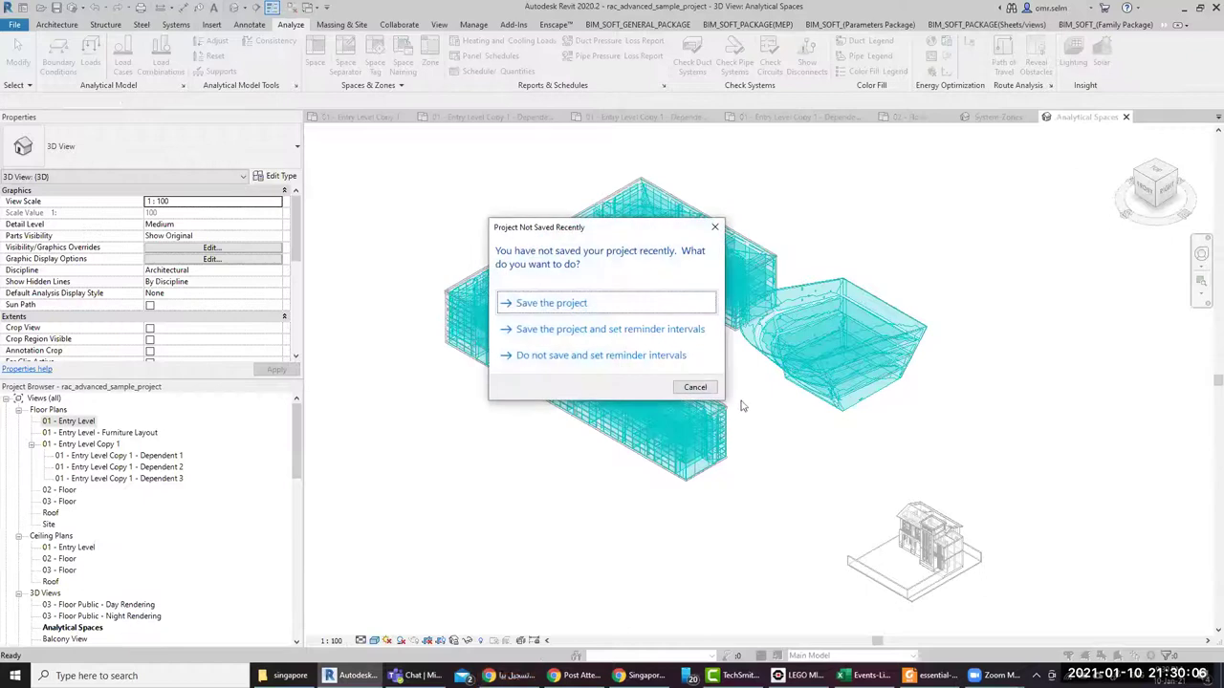
click(714, 227)
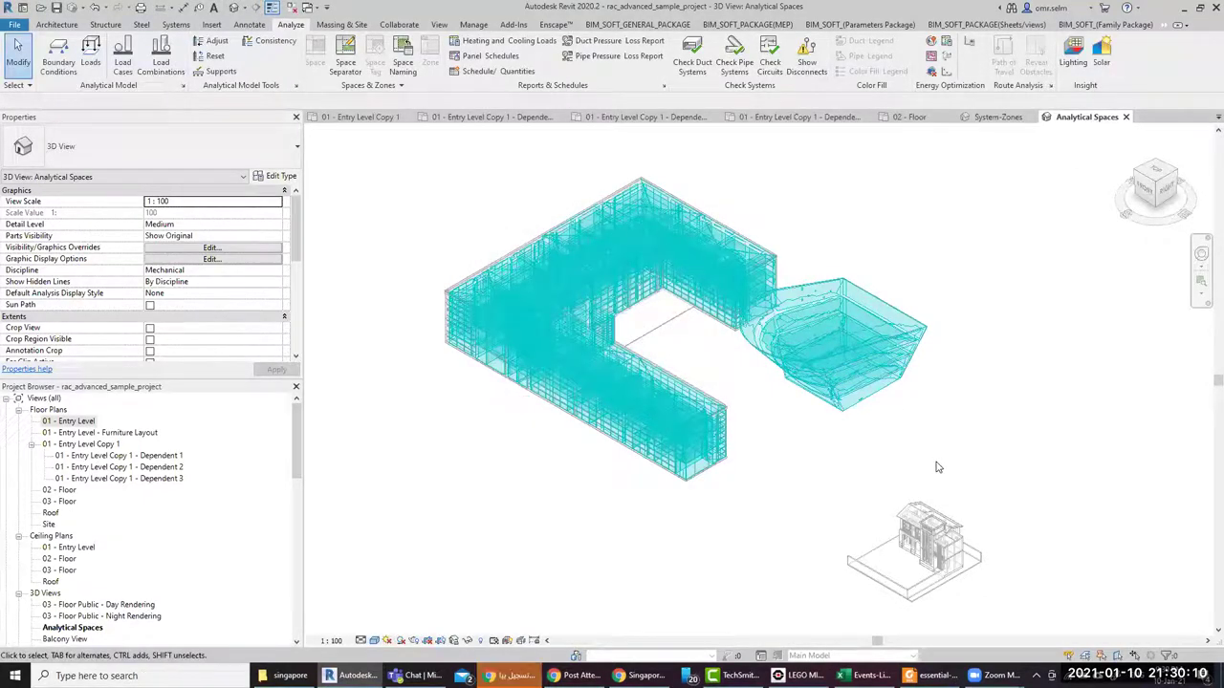
click(949, 57)
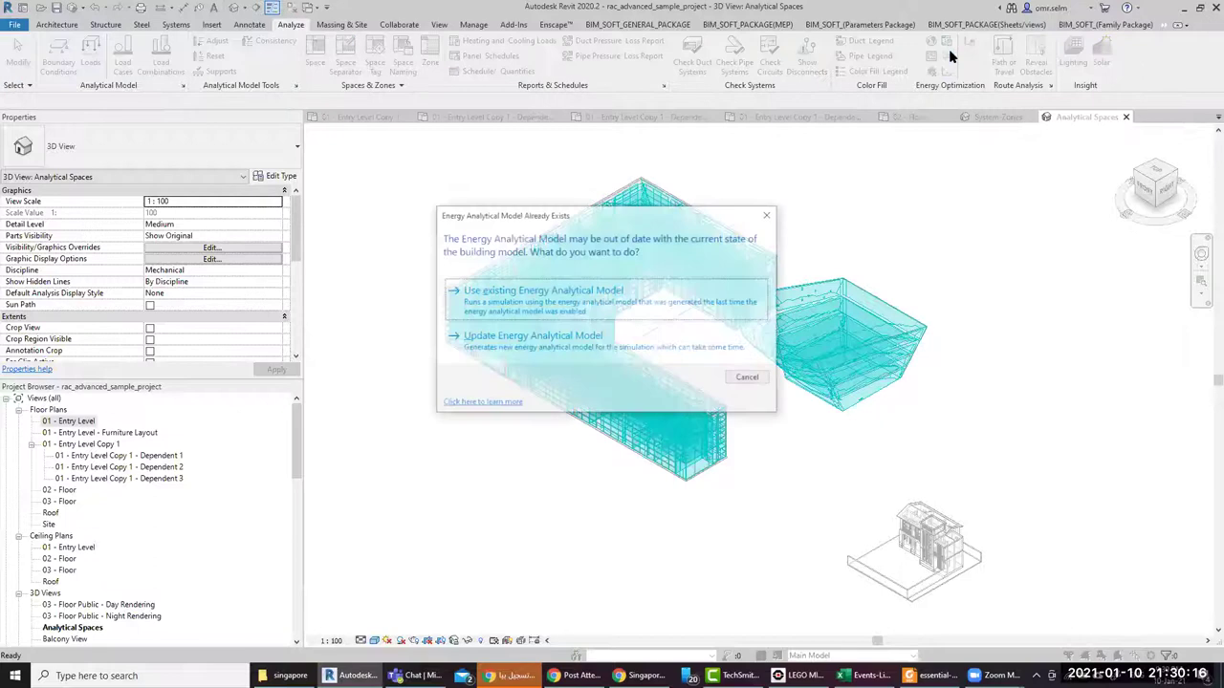
click(568, 297)
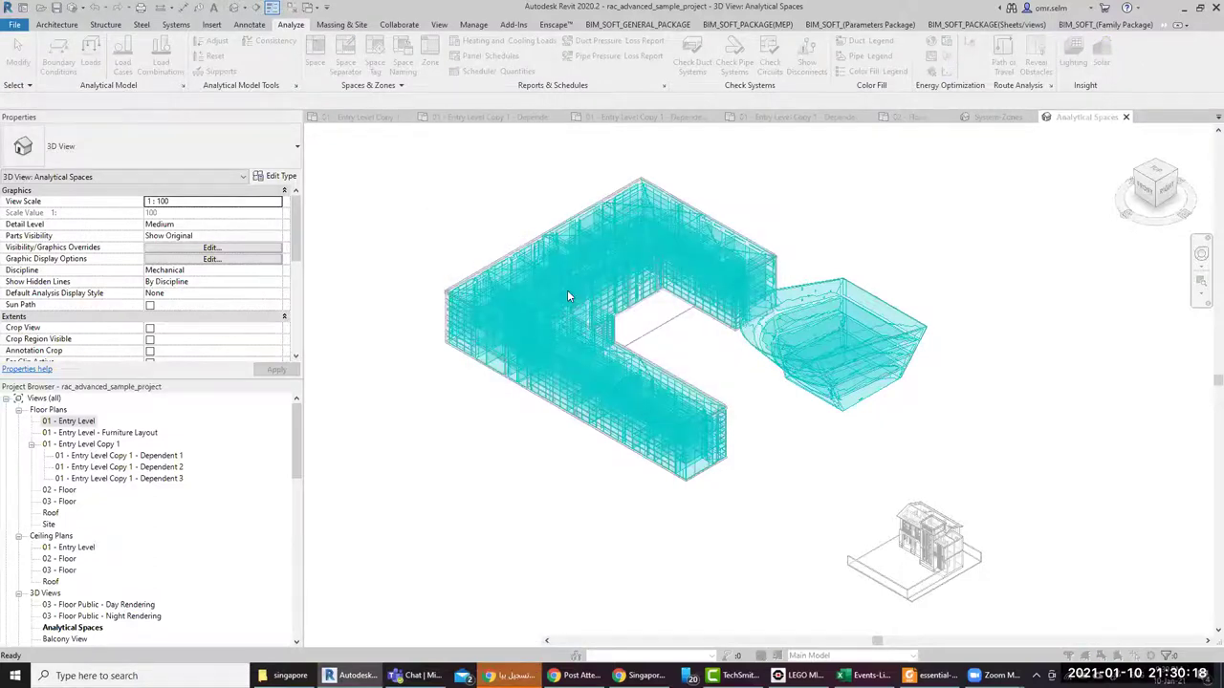
click(667, 381)
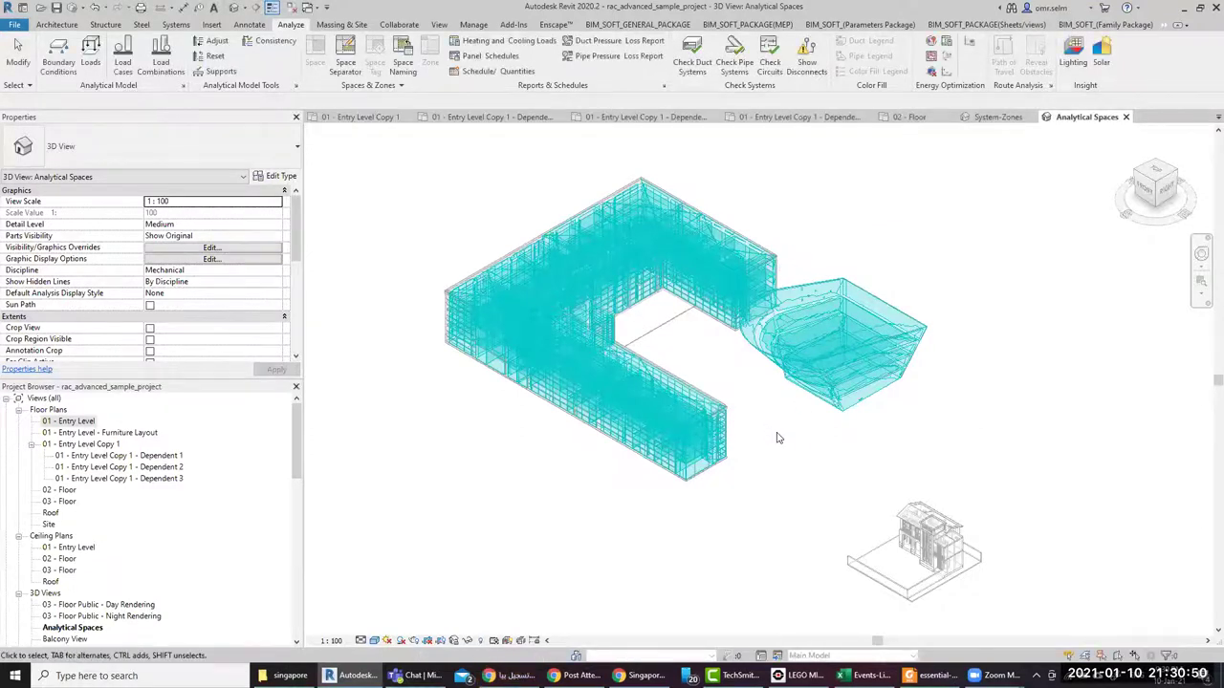
Send the model to Insight, open the Untitled Insight, and bring up Project1's Export options
click(944, 73)
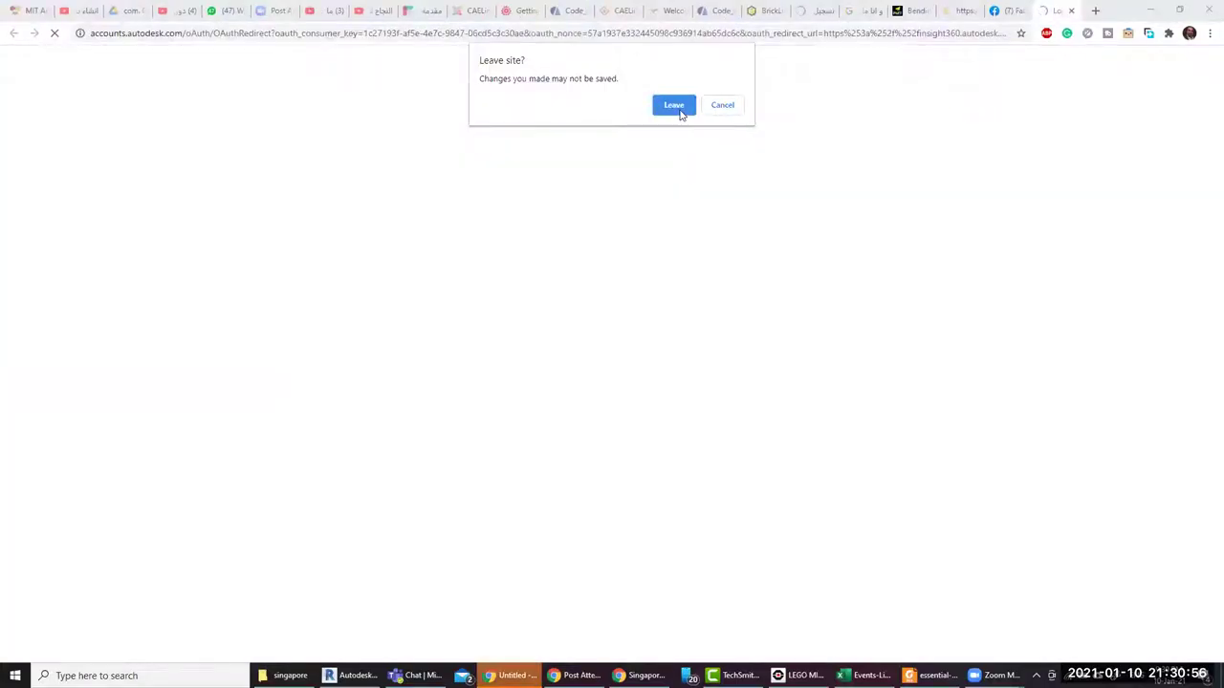
click(674, 105)
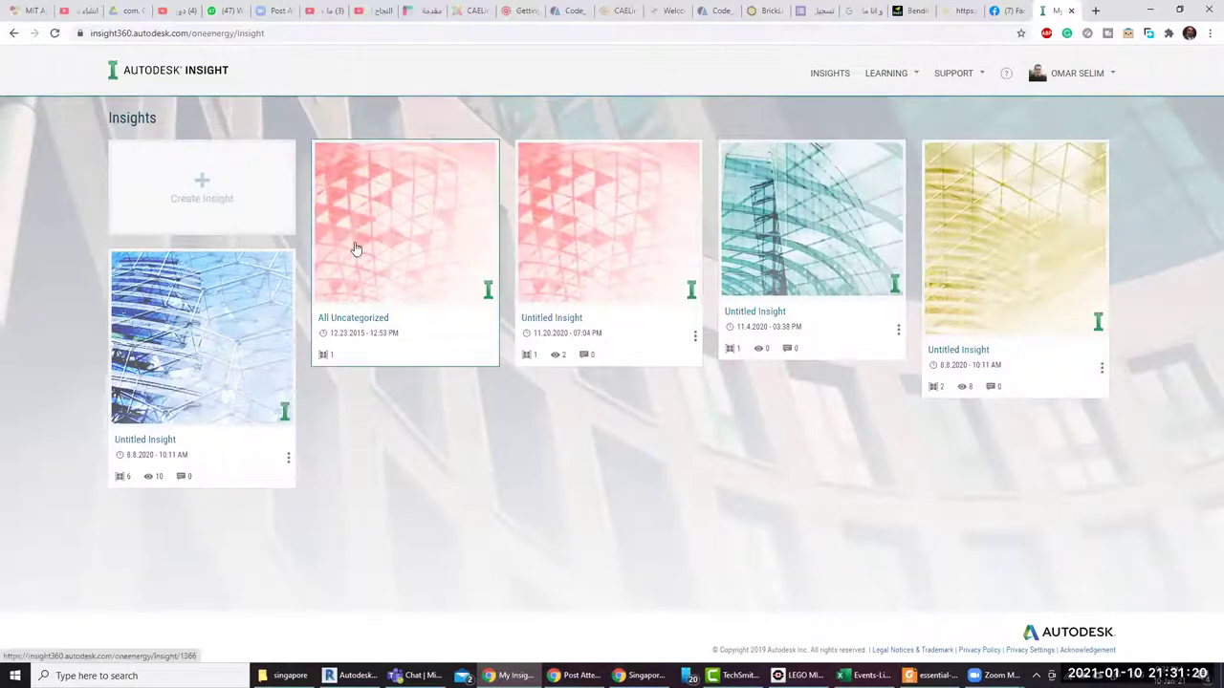
click(666, 296)
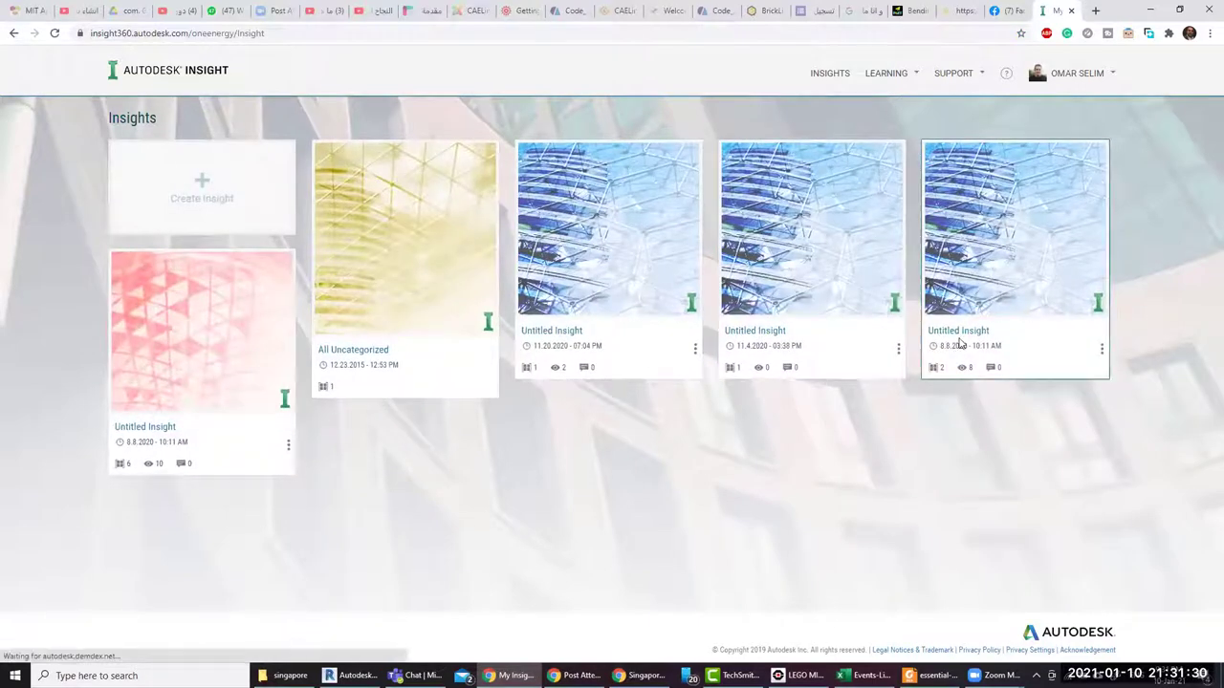
click(963, 338)
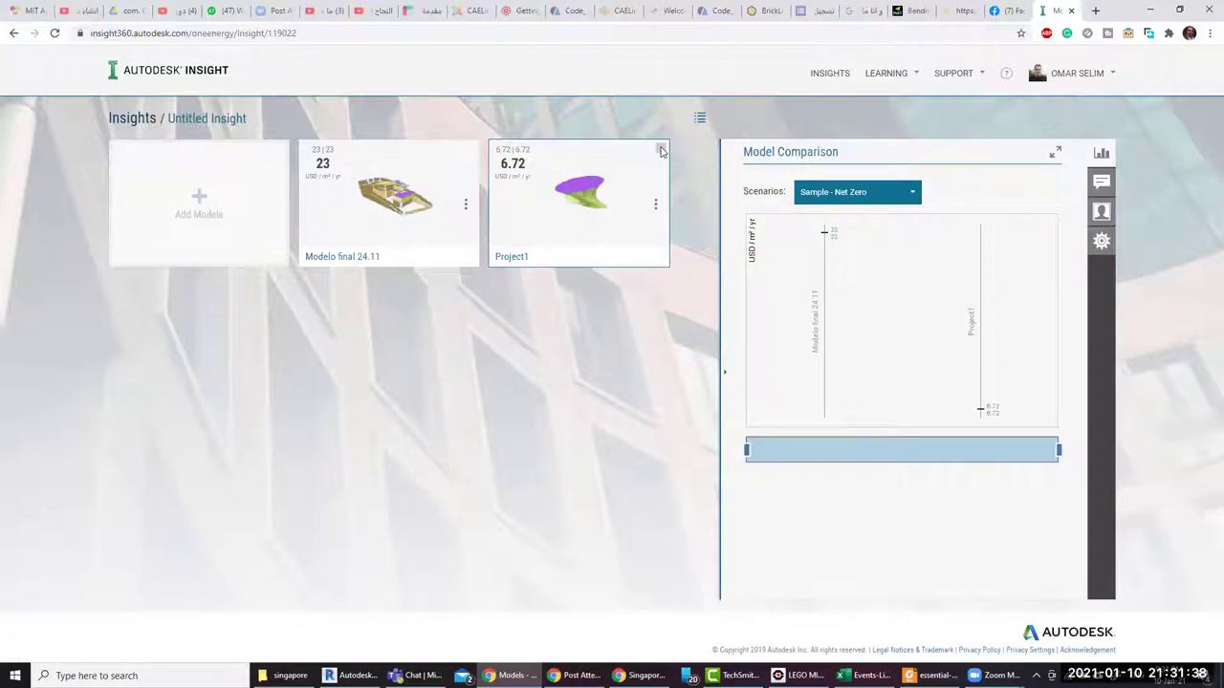
click(654, 203)
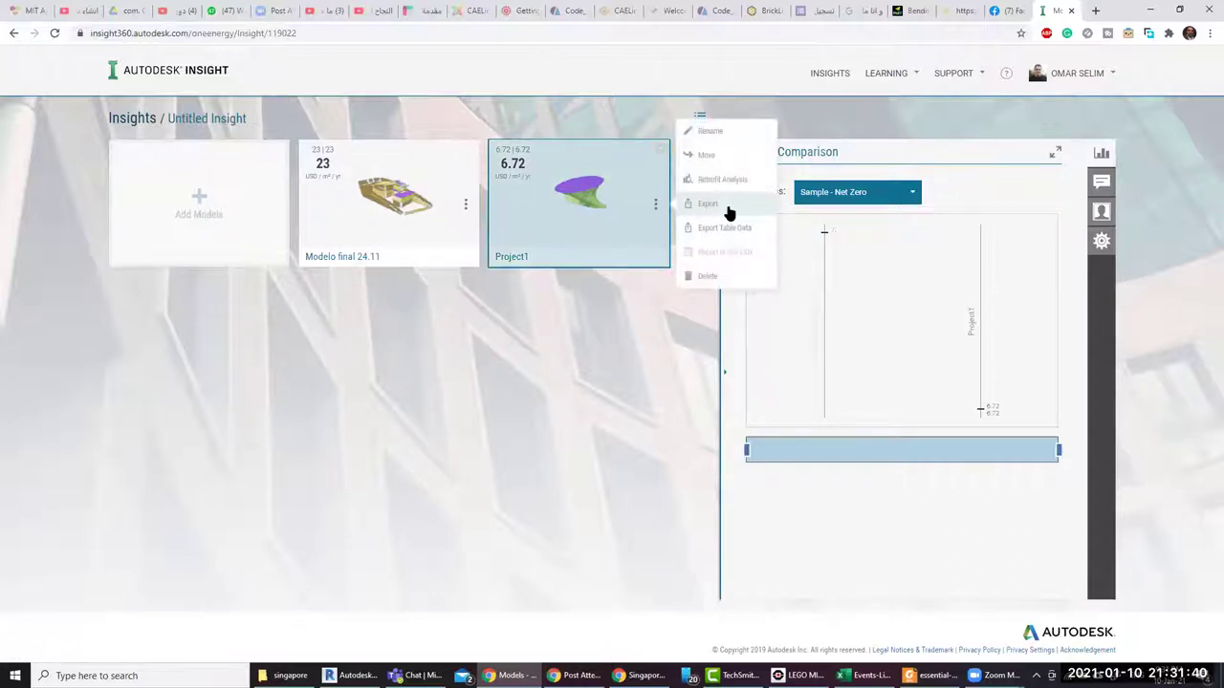
click(733, 213)
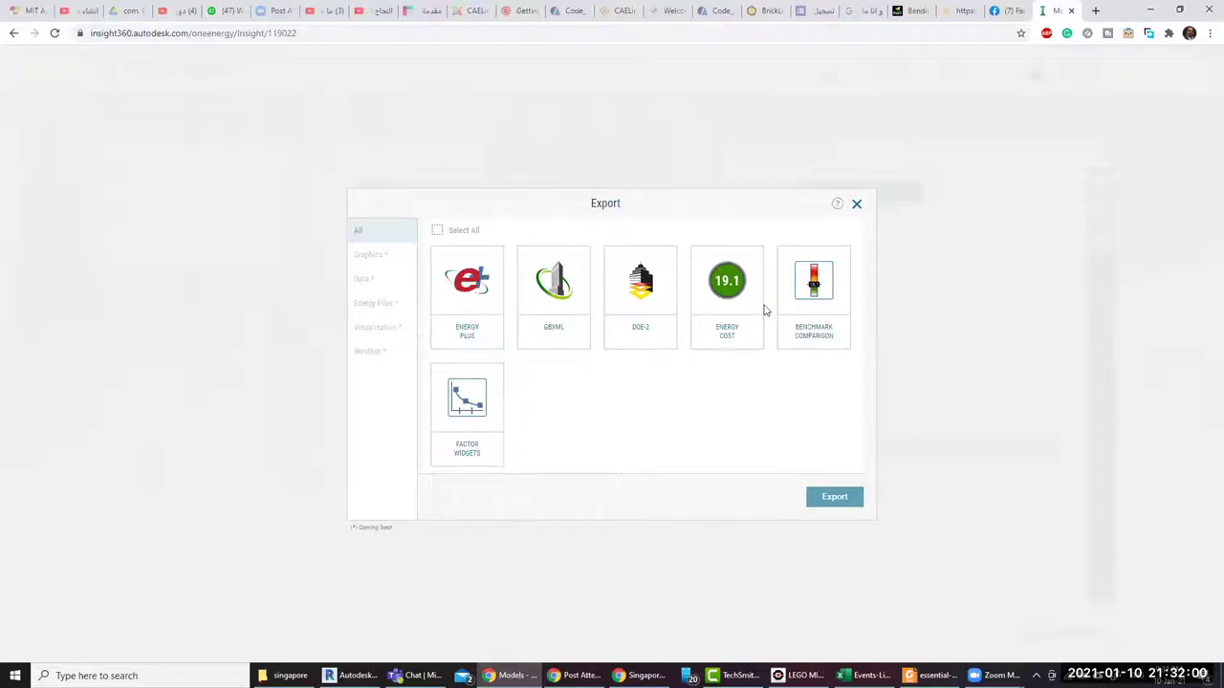
Tick Select All to mark EnergyPlus, gbXML, DOE-2, Energy Cost, Benchmark Comparison and Factor Widgets
click(436, 232)
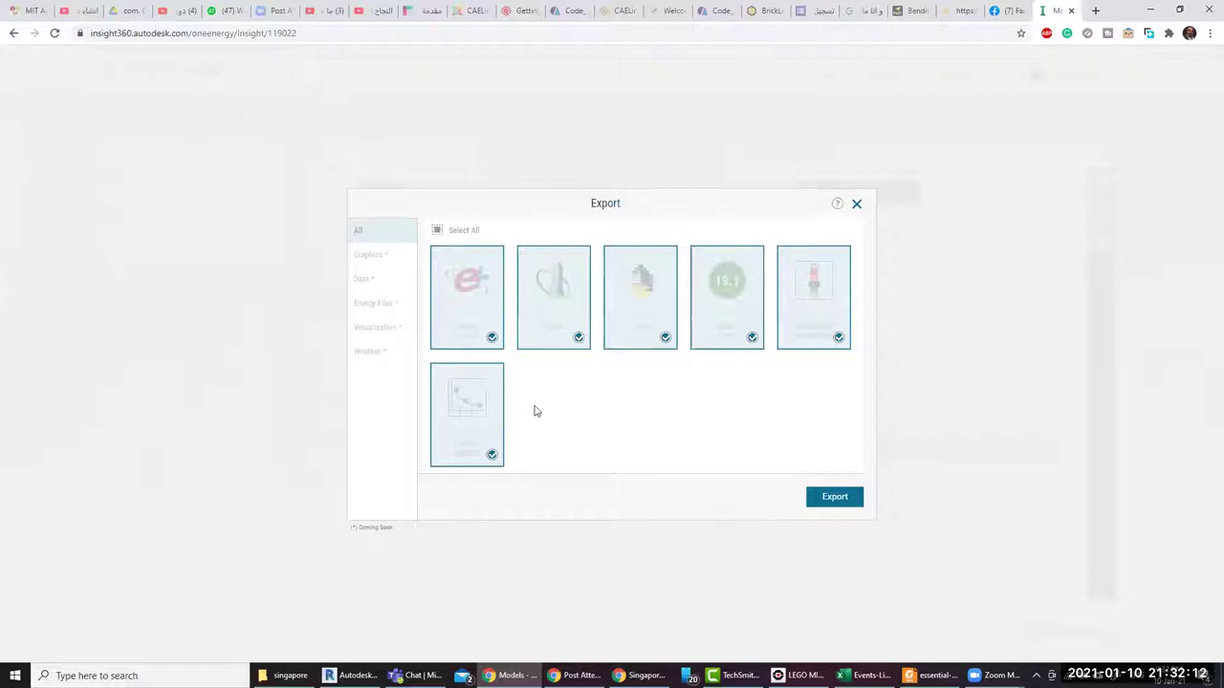
Close the Export window without exporting, then cancel saving Project1's table data as CSV
click(857, 205)
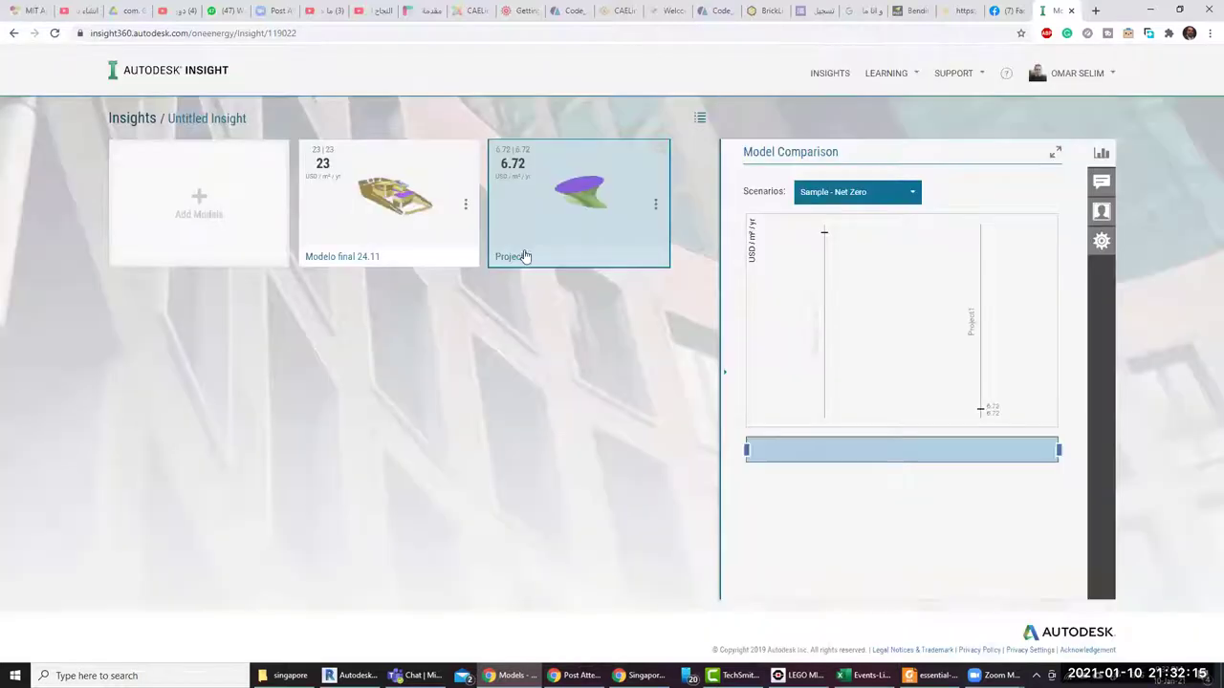
click(654, 204)
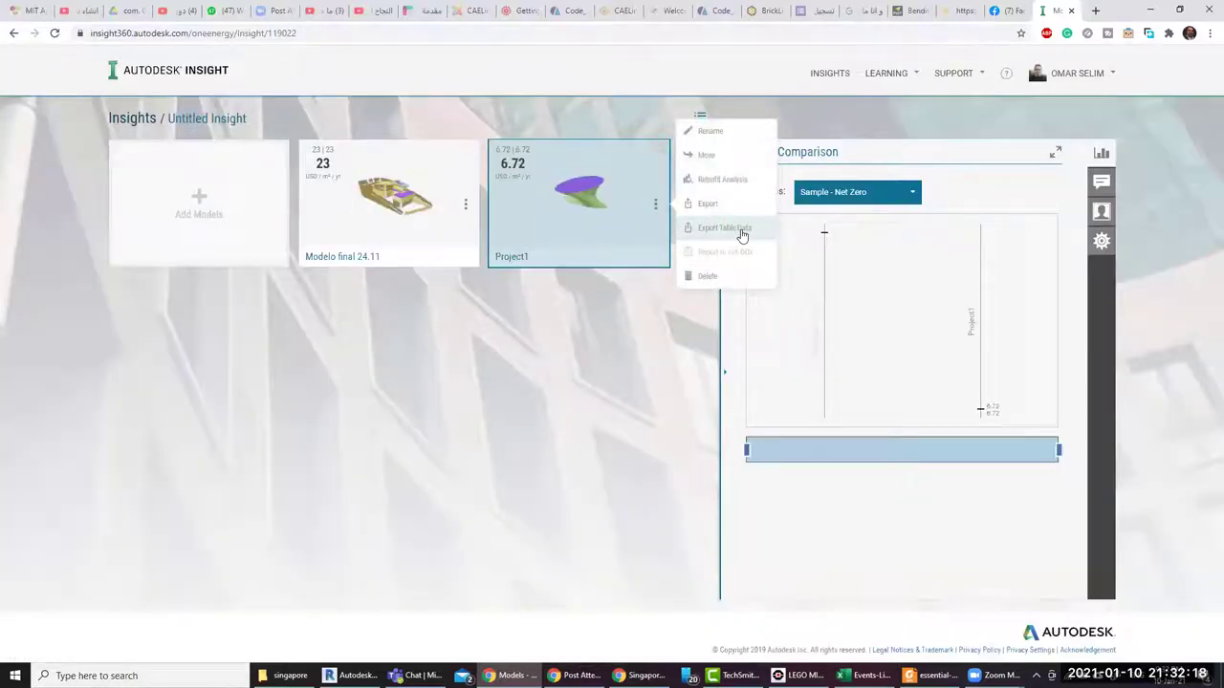
click(743, 235)
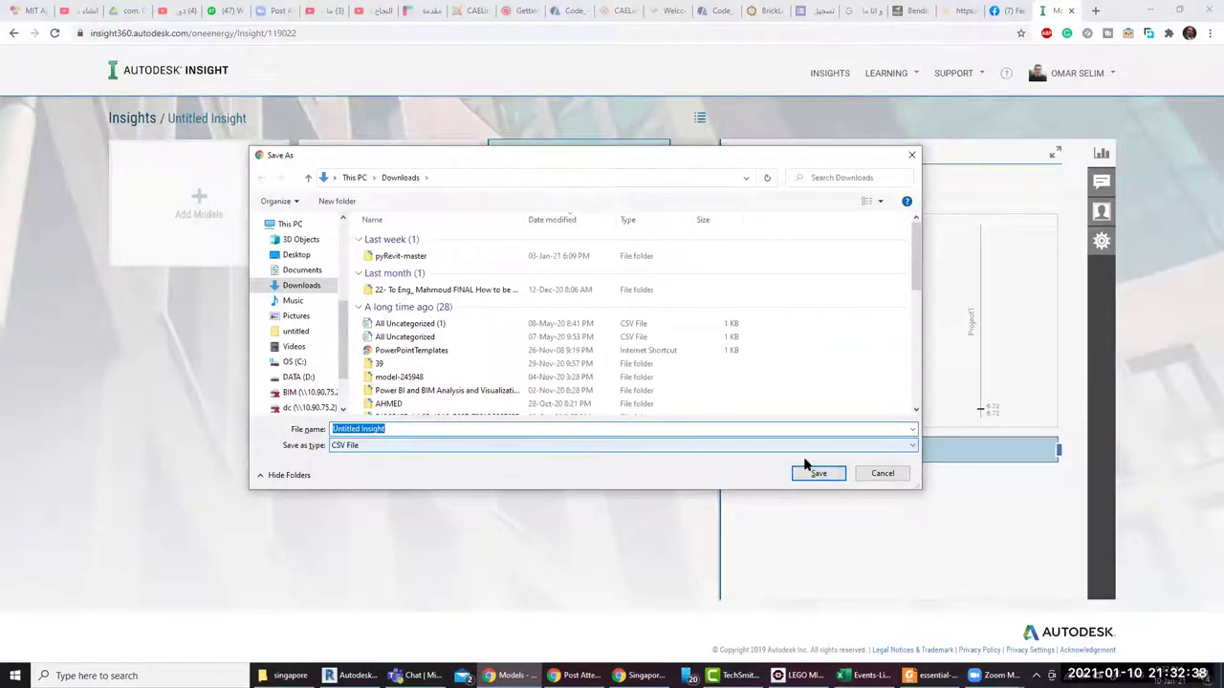
click(881, 473)
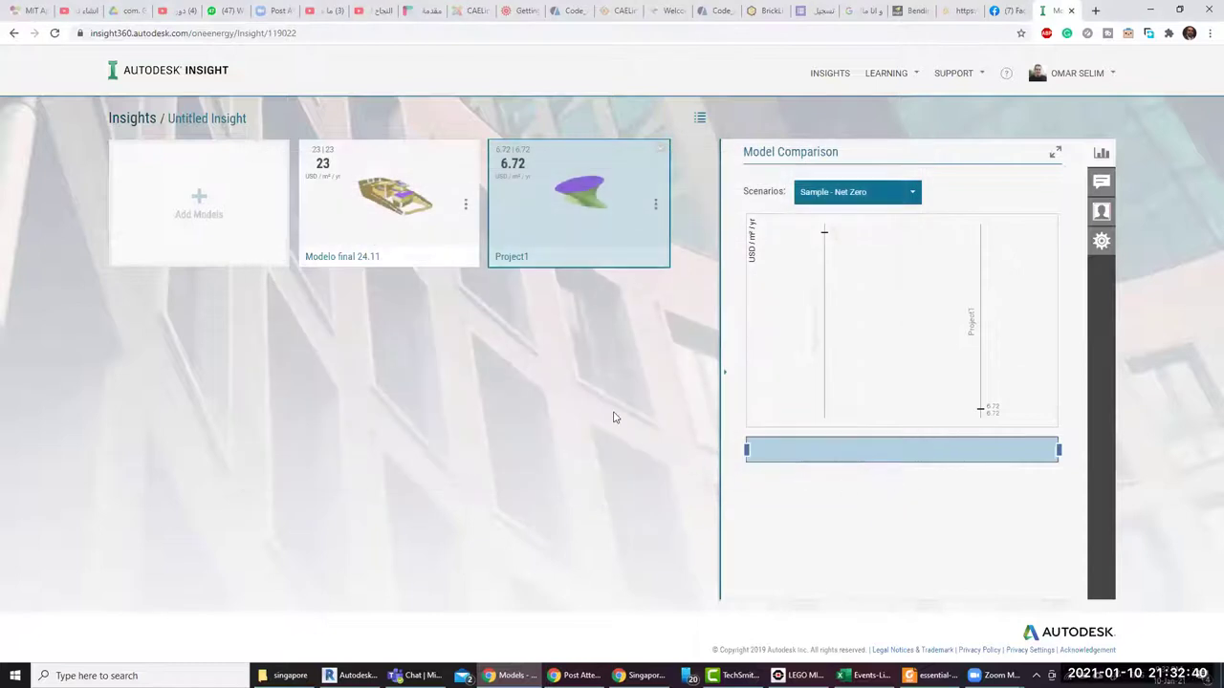
Open Project1's model page and orbit the building model to a new view
click(578, 189)
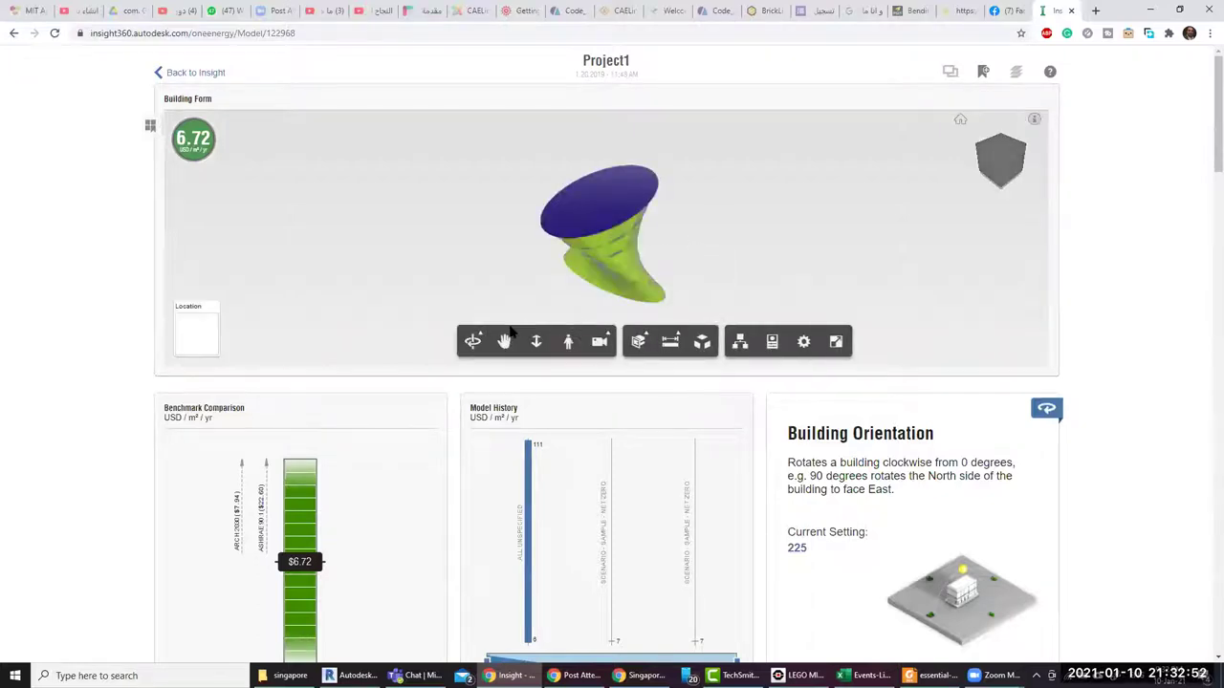
click(471, 344)
drag(499, 317, 524, 311)
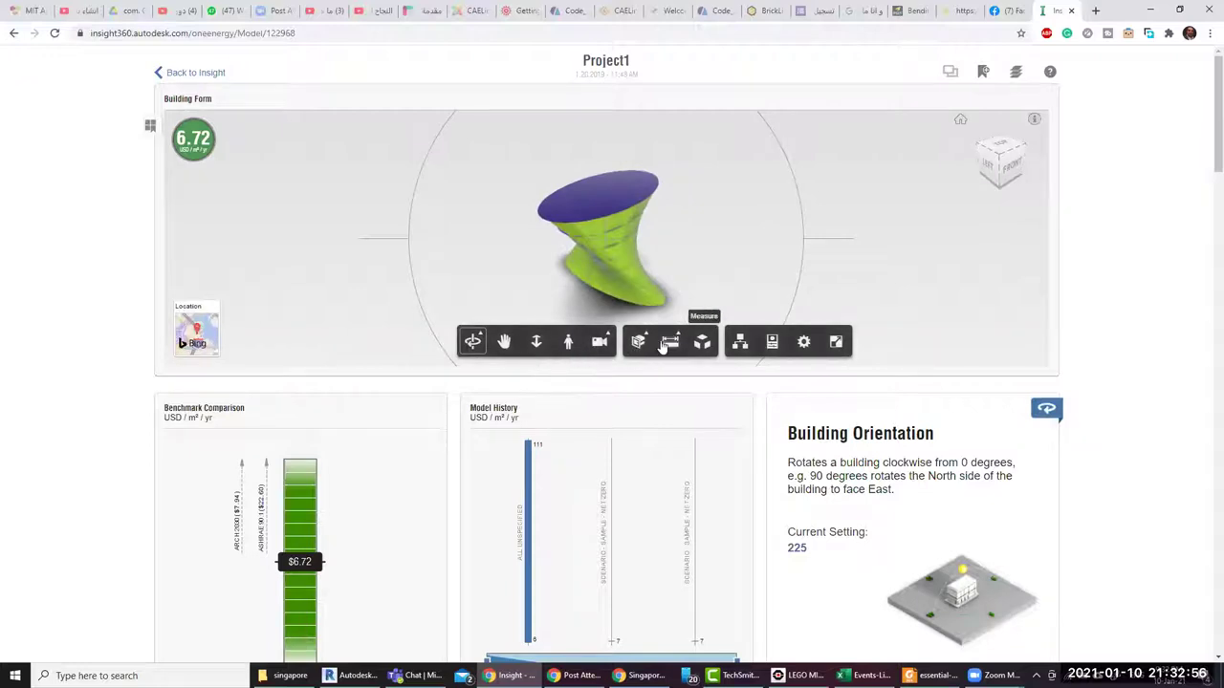
Explode the building into separate surface panels and show the Model Browser and a wall's properties
click(703, 344)
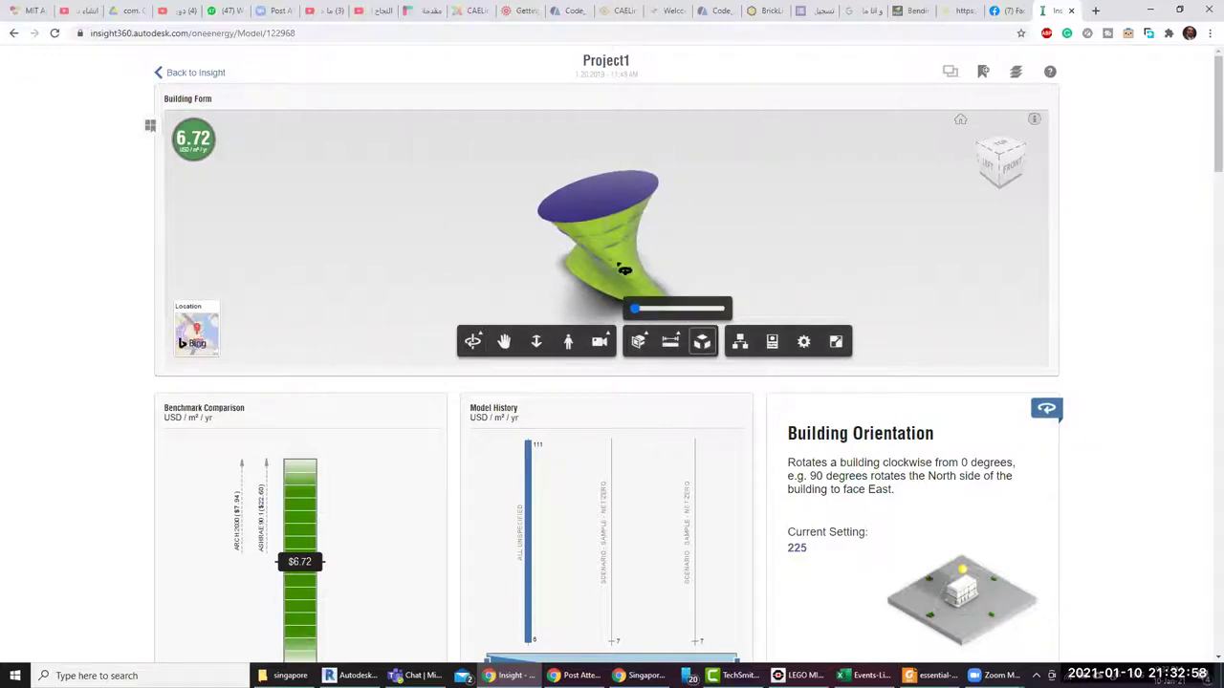
mouse_move(631, 308)
mouse_down()
mouse_move(719, 310)
mouse_move(631, 309)
mouse_up()
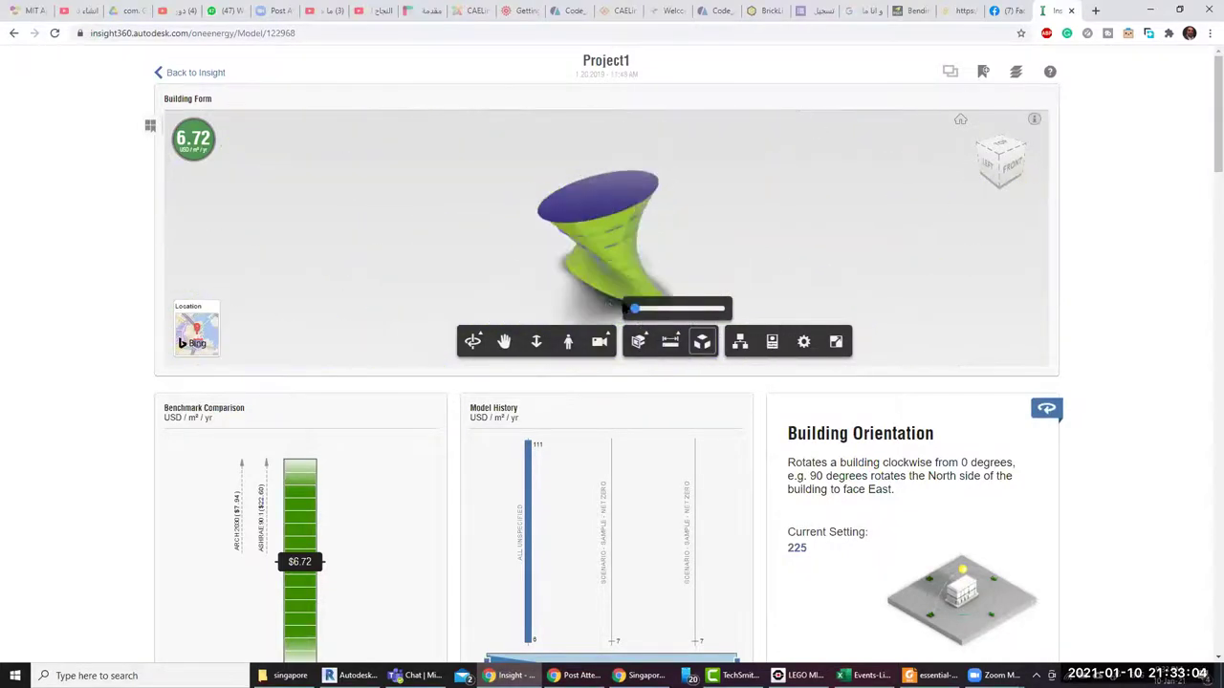
click(737, 350)
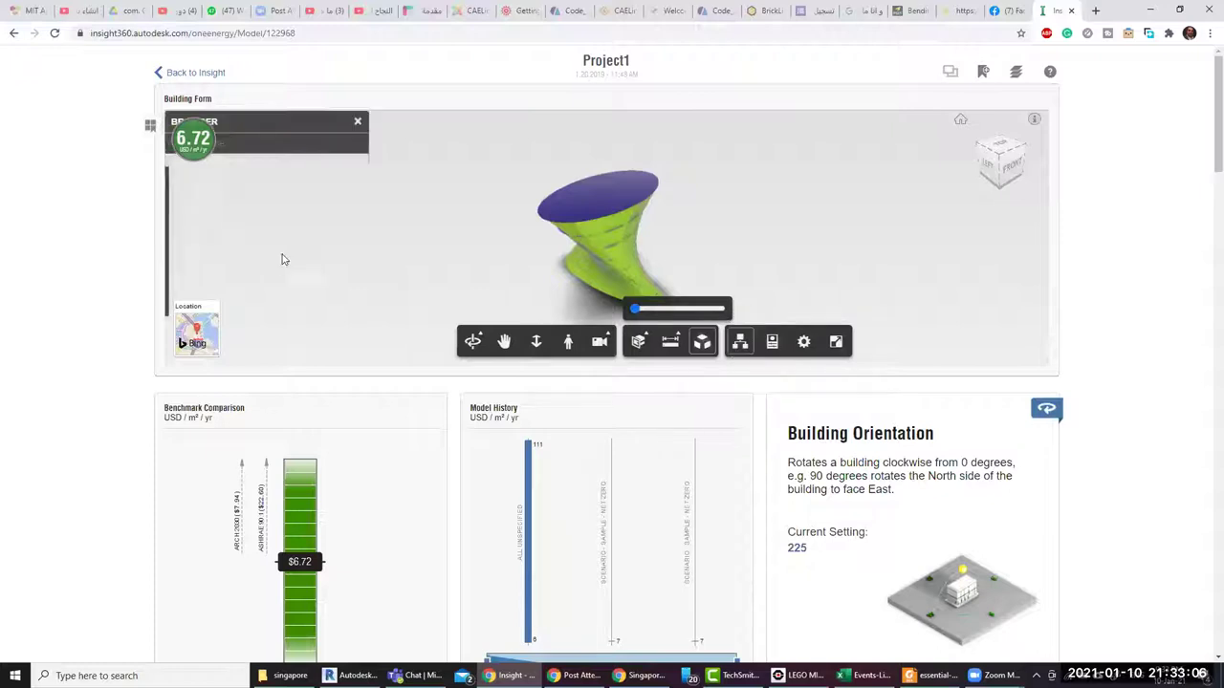
click(771, 350)
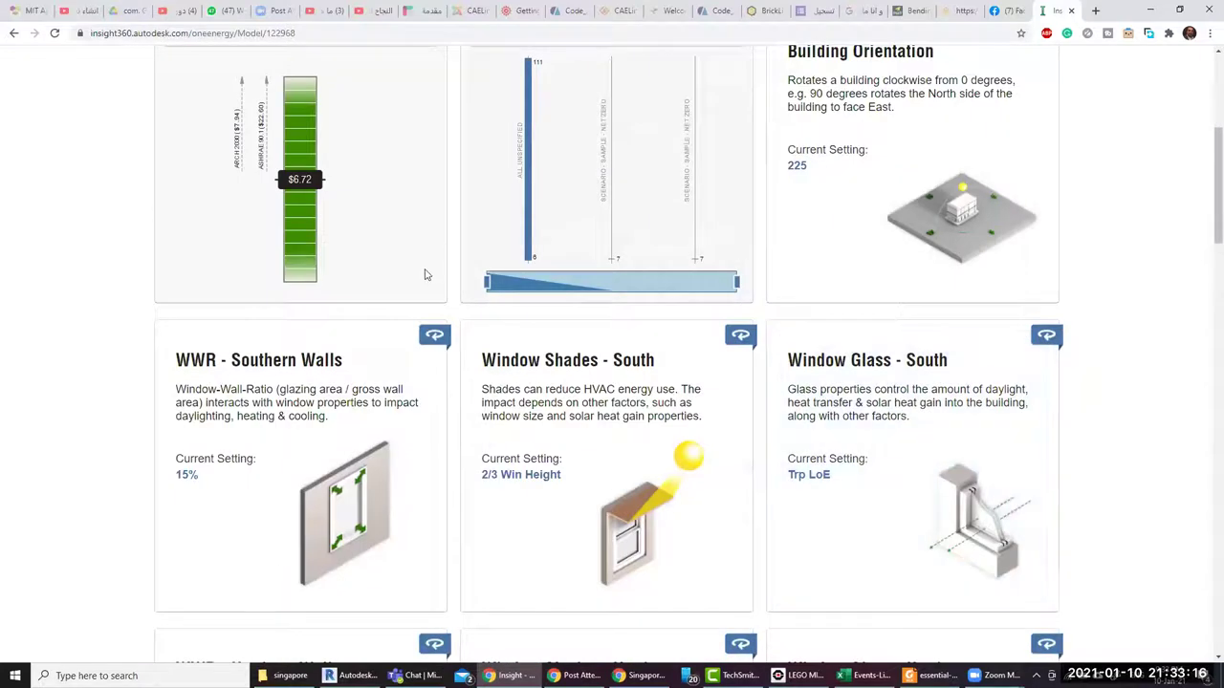
Scroll the design cards, then view and close the Window Shades - West cost chart
scroll(426, 274, up, 1)
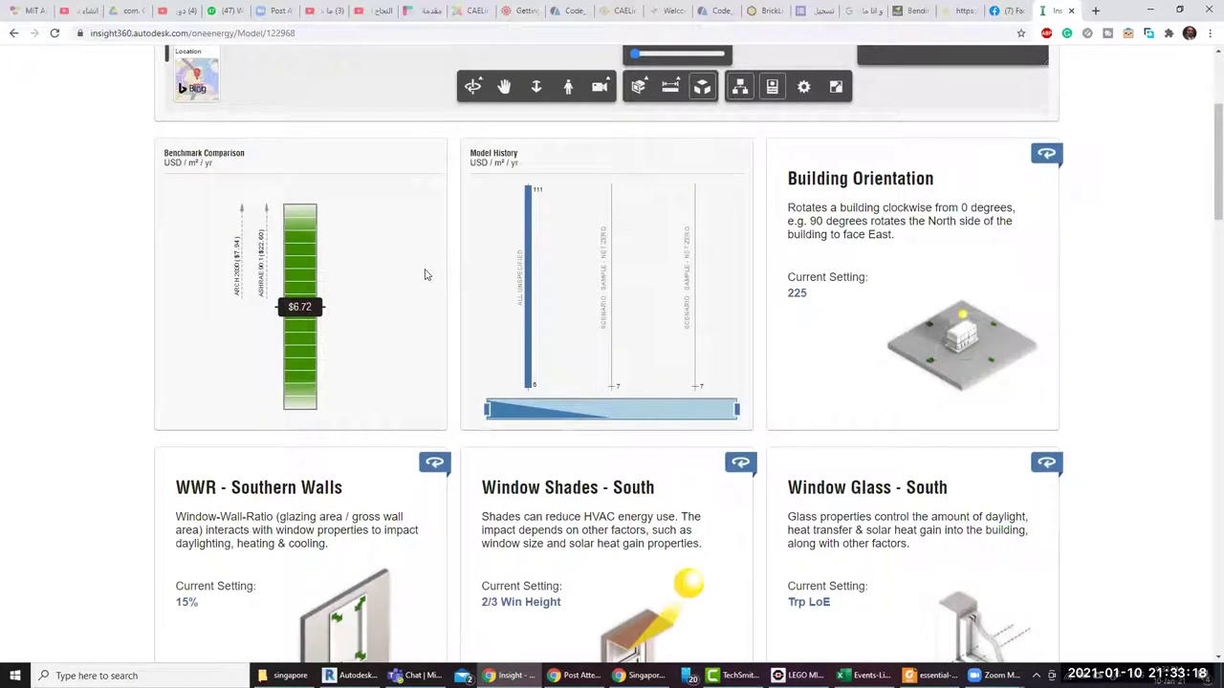
scroll(427, 275, down, 2)
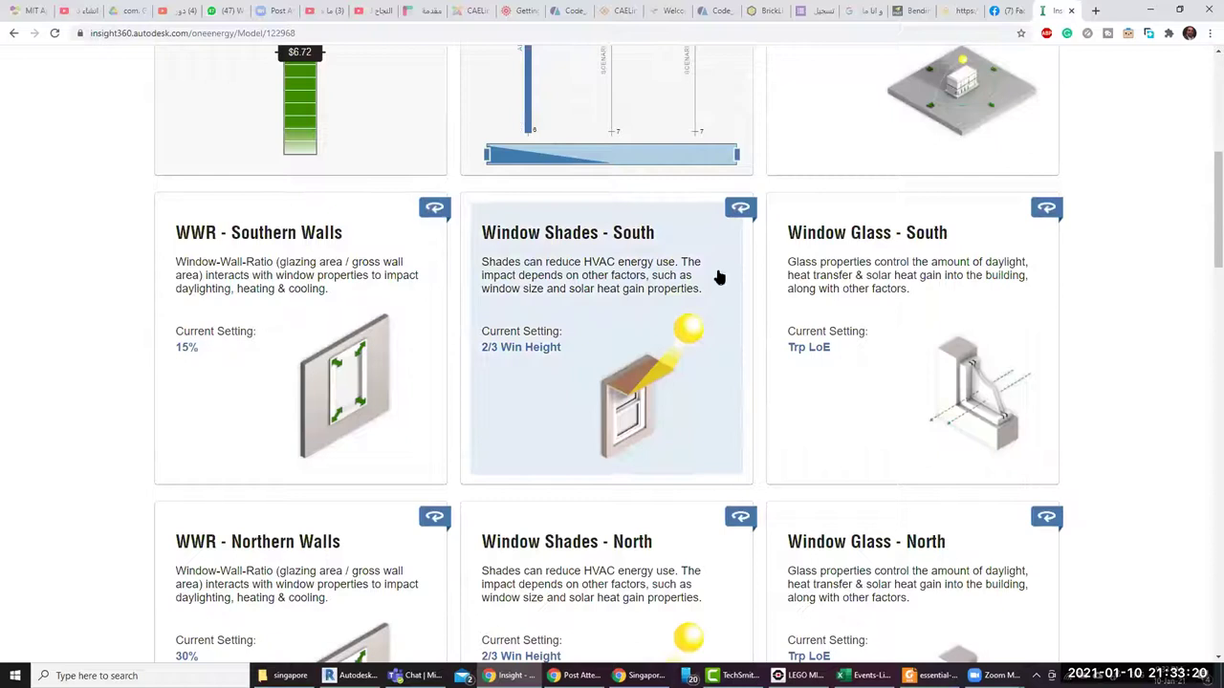
scroll(1110, 348, down, 2)
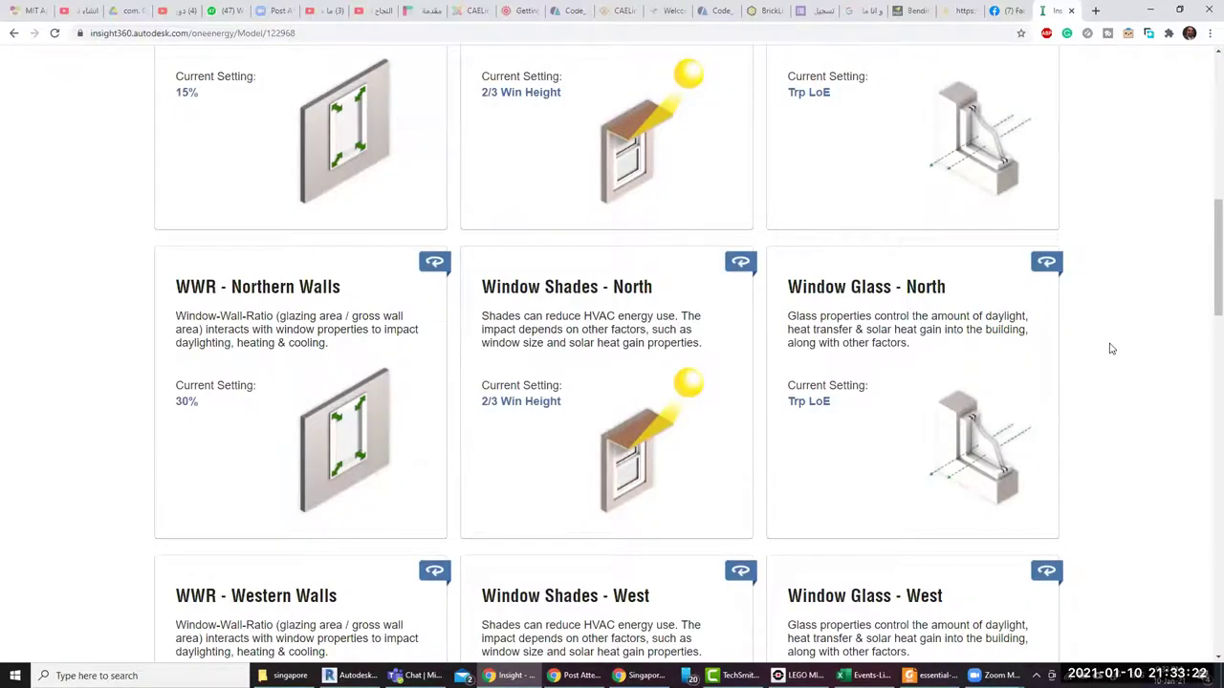
scroll(1110, 348, down, 4)
click(579, 167)
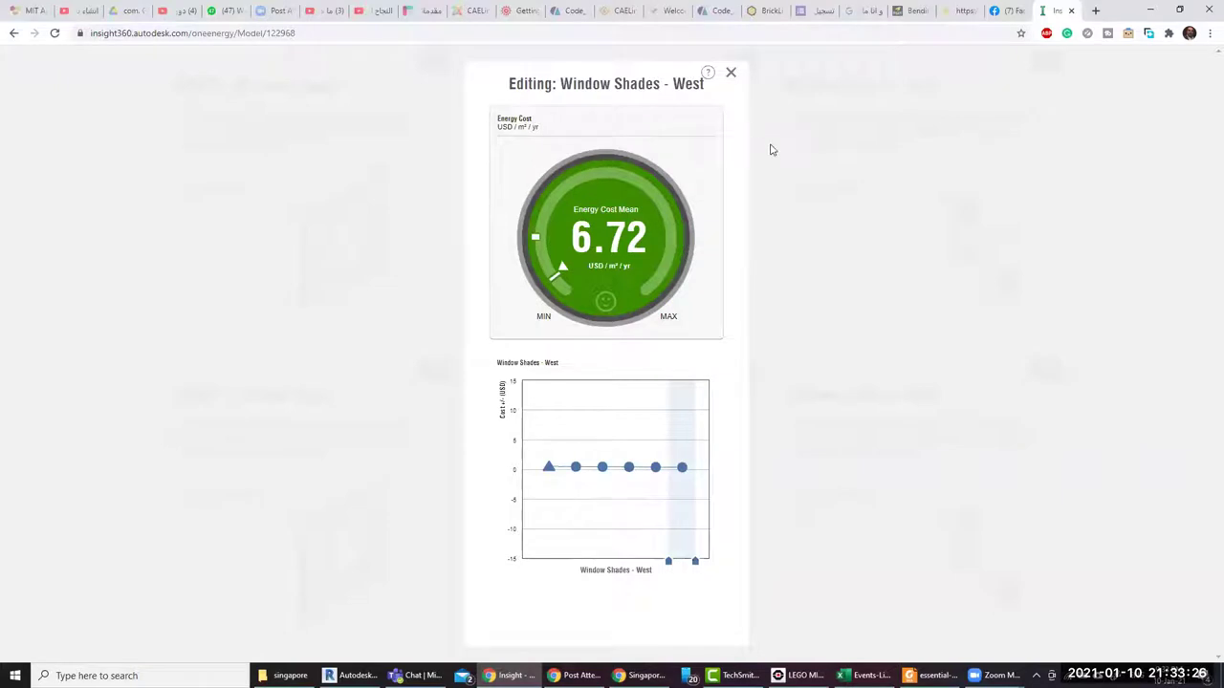
click(1056, 265)
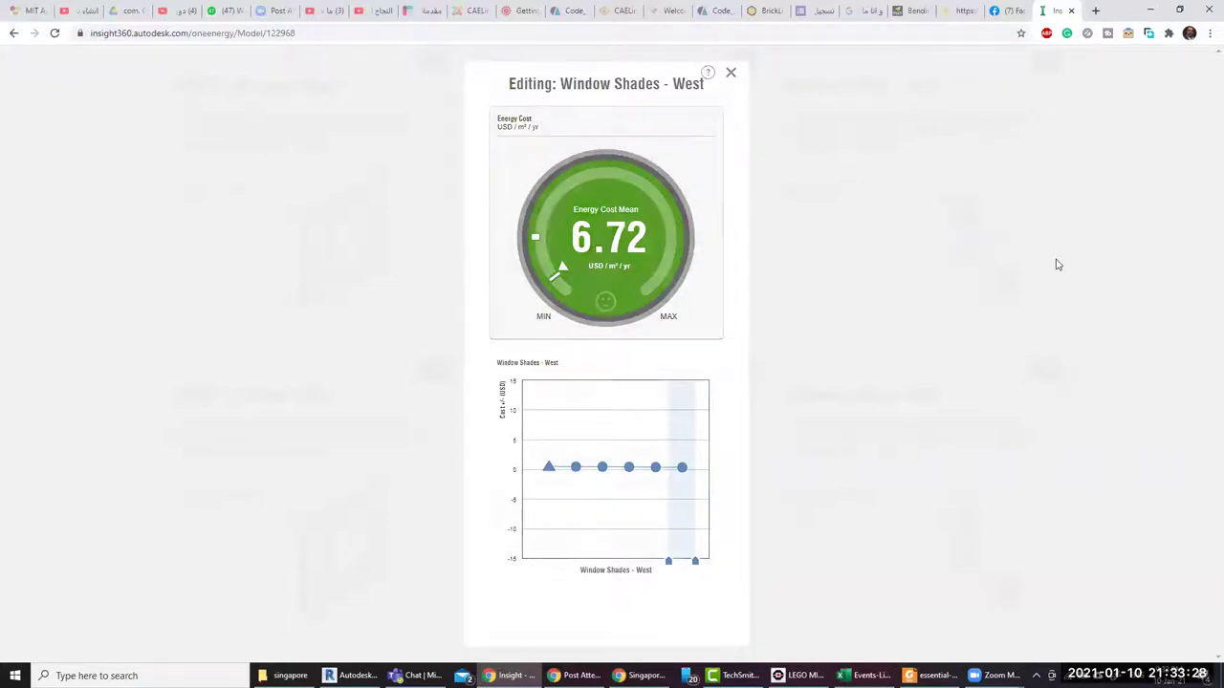
Scroll back to the top of the page and open a new browser tab
scroll(1056, 265, down, 11)
scroll(1056, 265, down, 2)
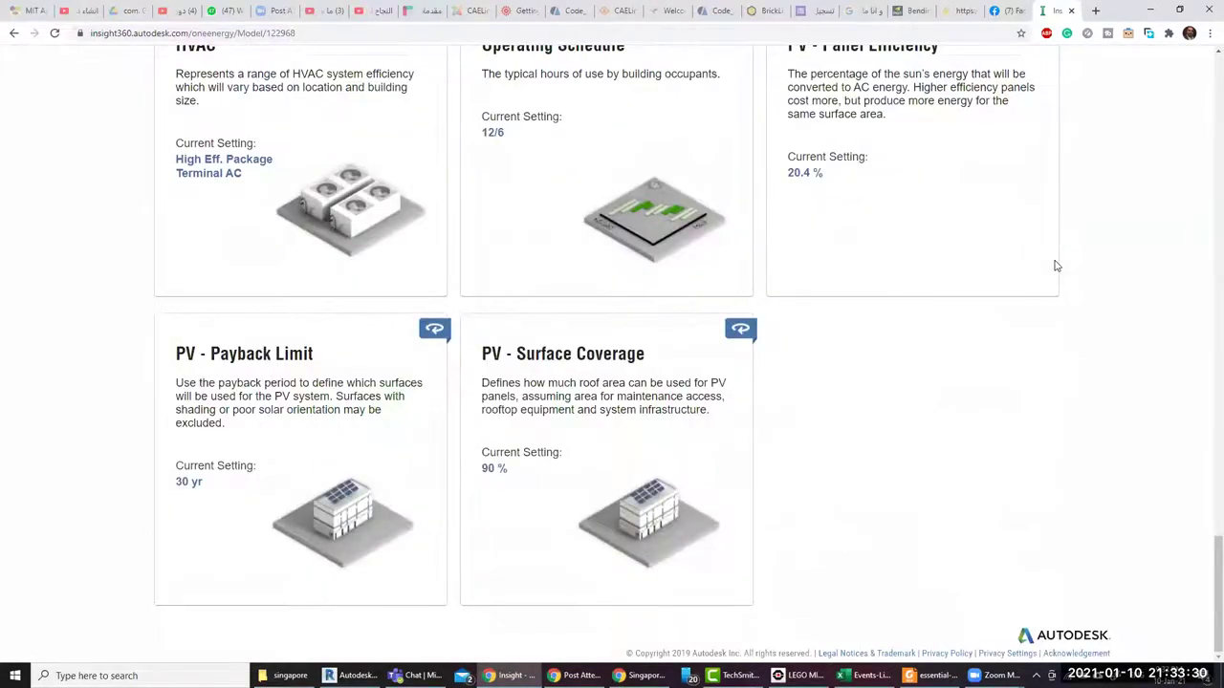
scroll(1054, 266, up, 7)
scroll(1051, 267, up, 3)
scroll(1050, 267, up, 5)
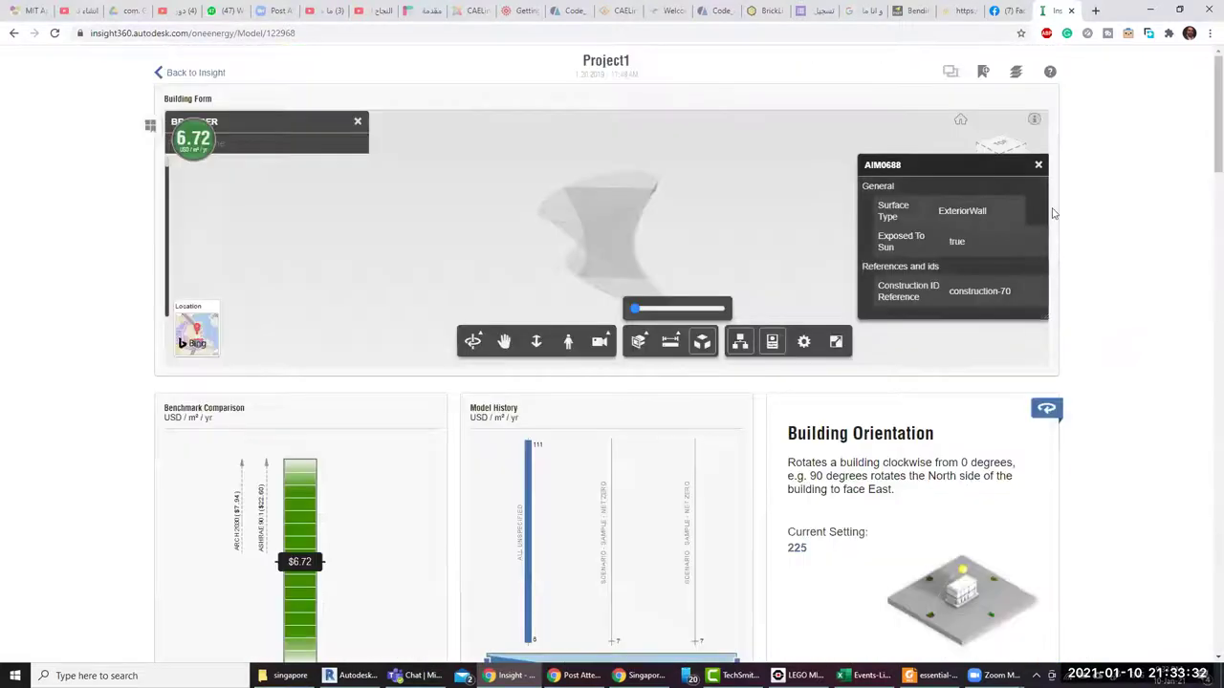
click(1098, 10)
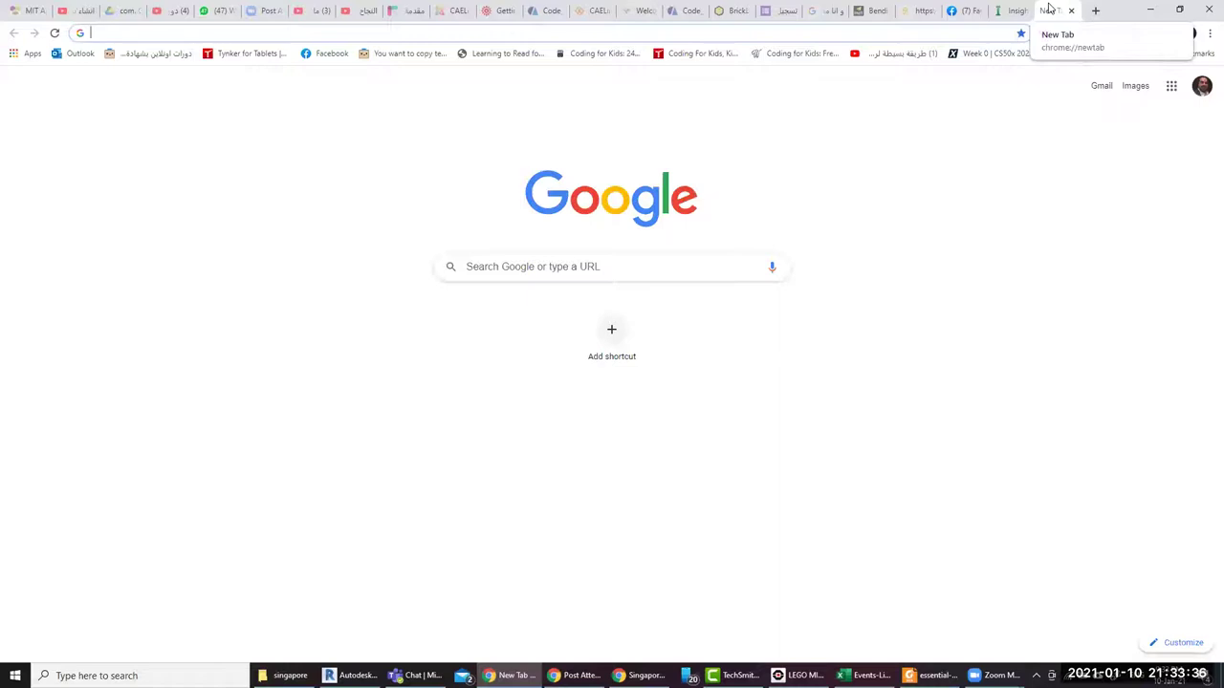
Google 'green studio autodesk', then switch back to the Revit window
text(gree)
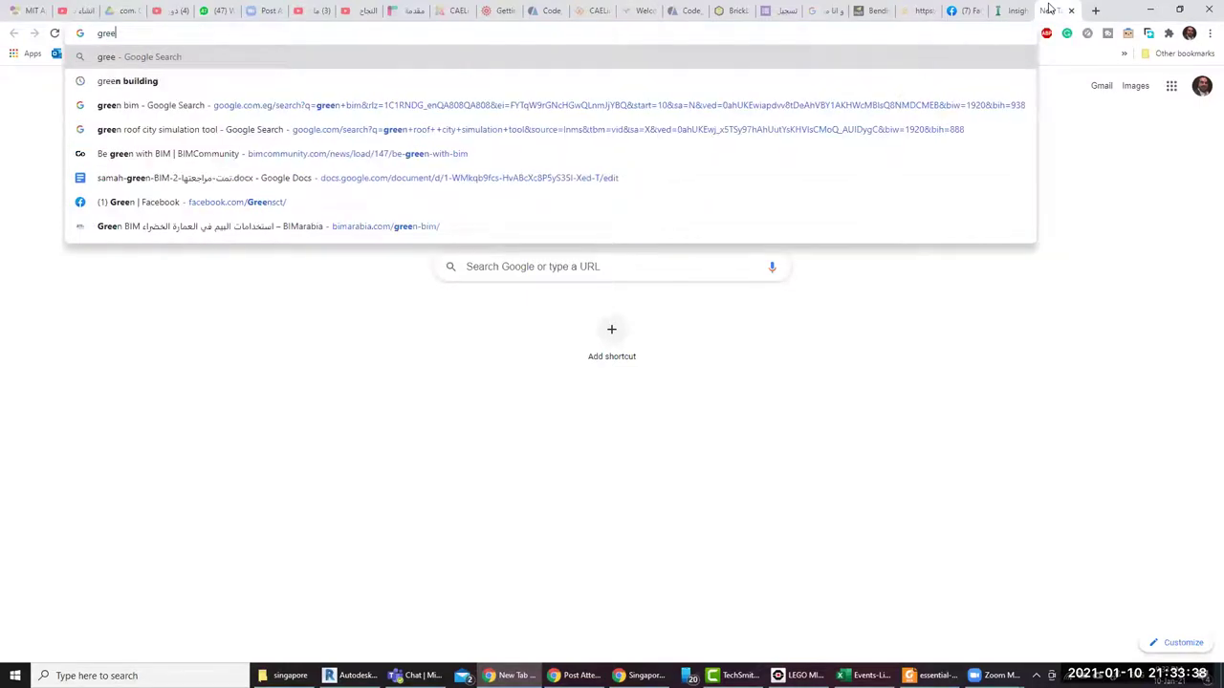
text(n studio )
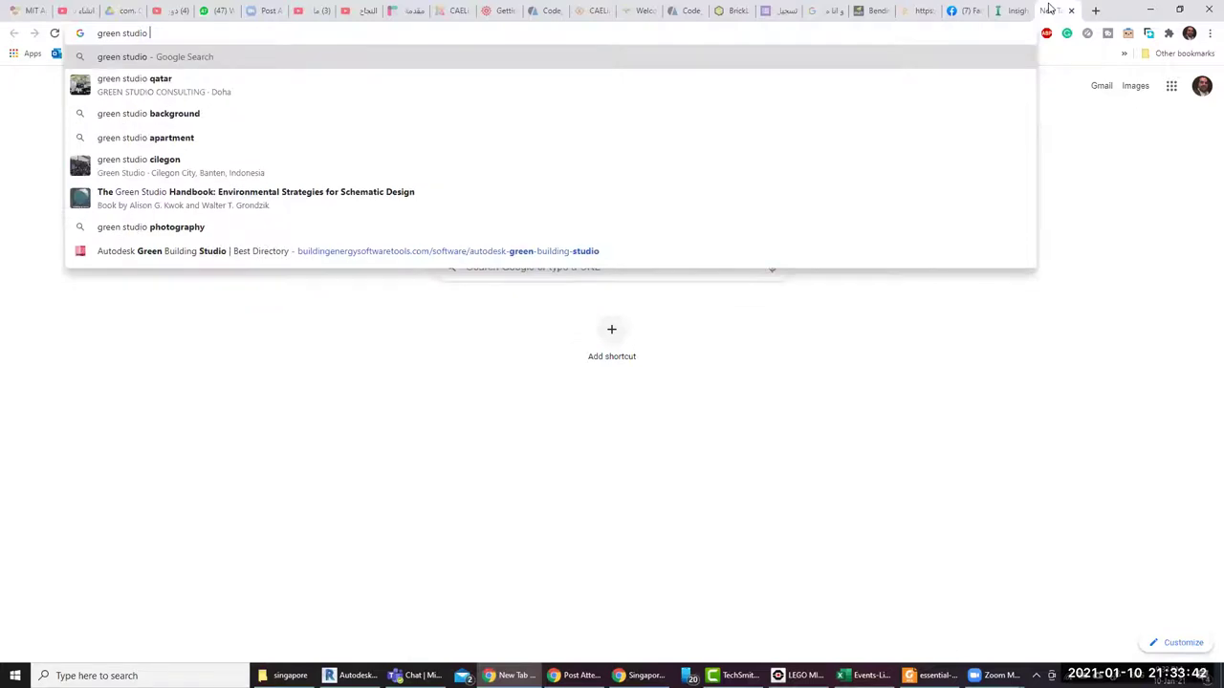
text(autodesk)
key(BackSpace)
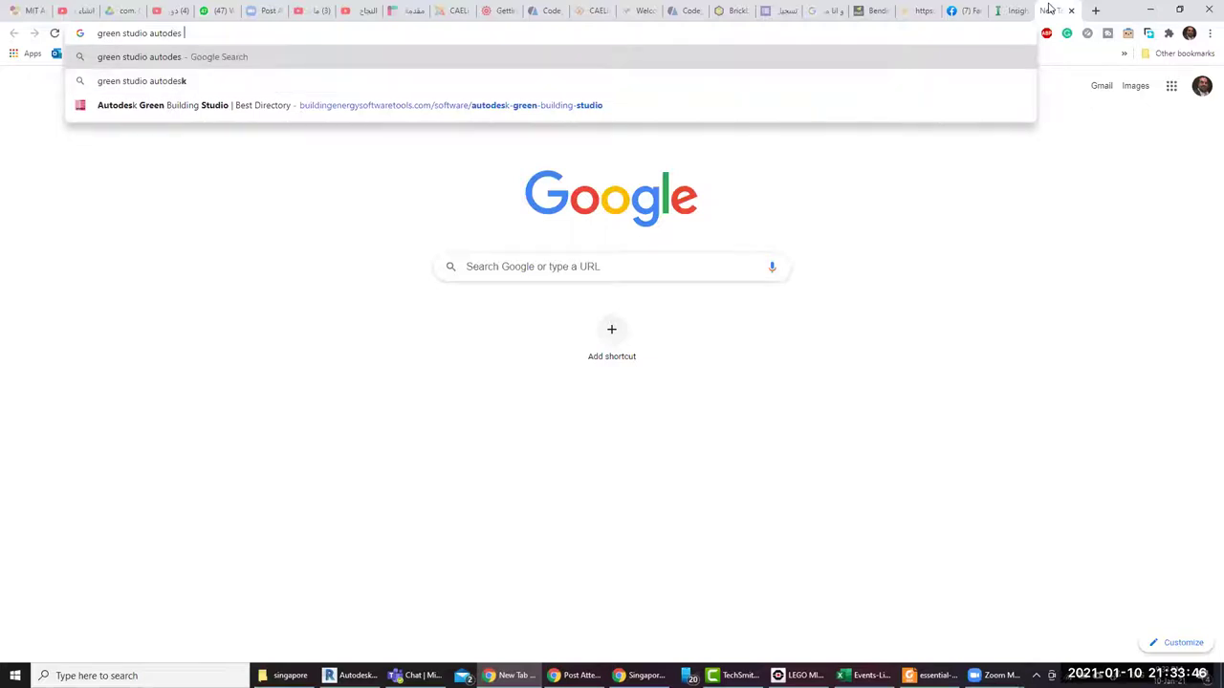
key(Return)
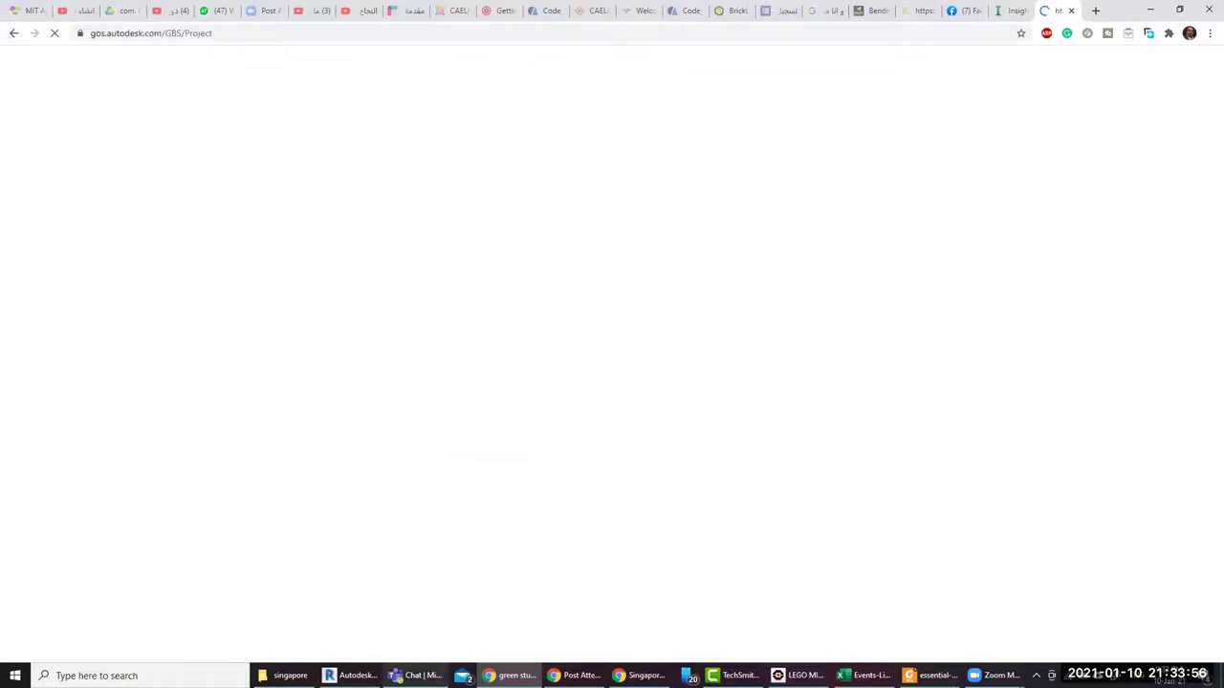
key(alt+Tab)
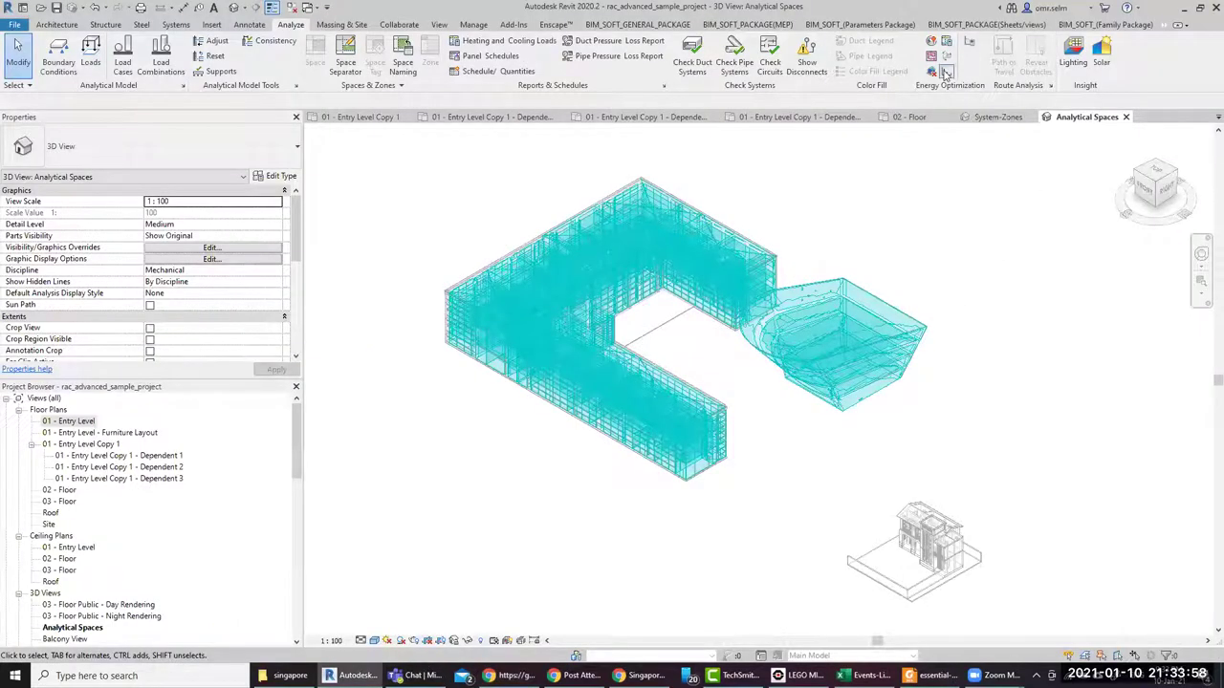
Launch Energy Optimization from Revit and open rac_advanced_sample_project from the Green Building Studio project list
click(945, 73)
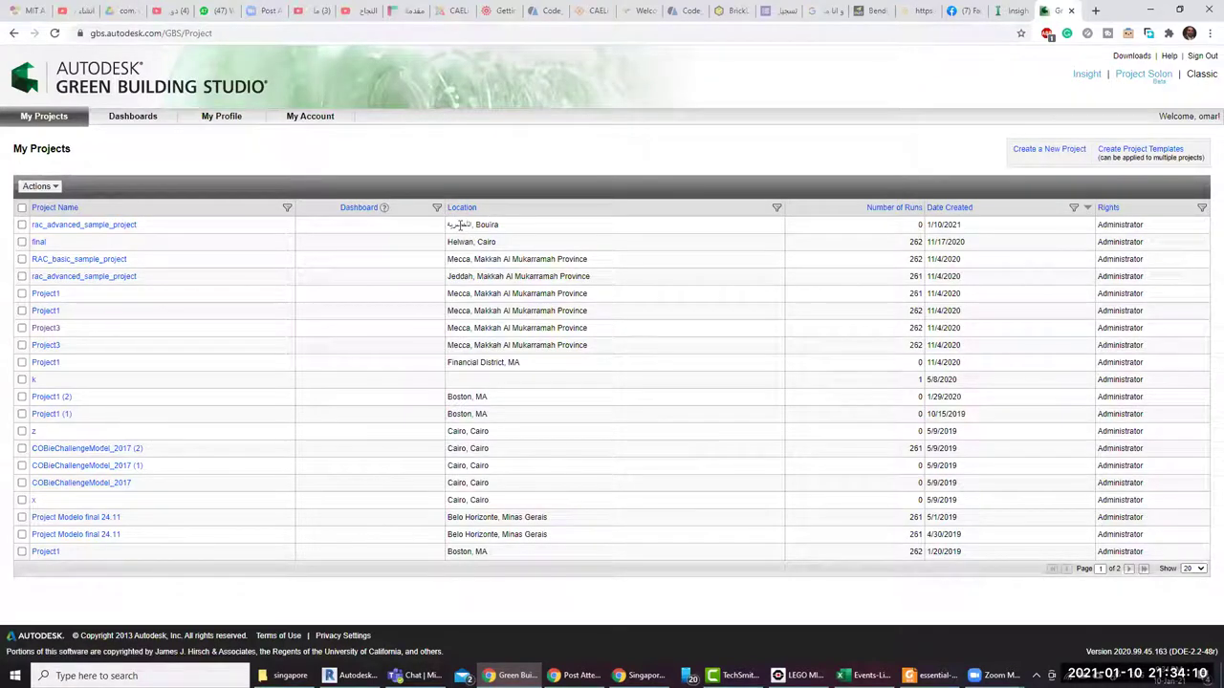
double_click(460, 224)
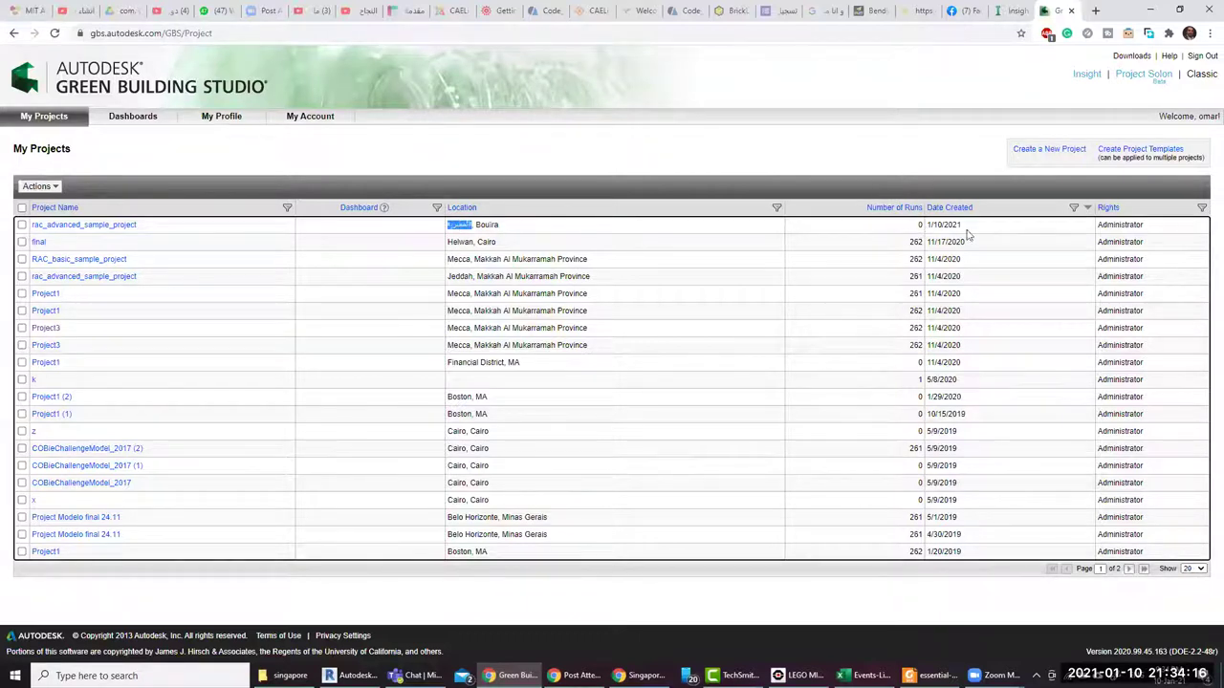
click(104, 226)
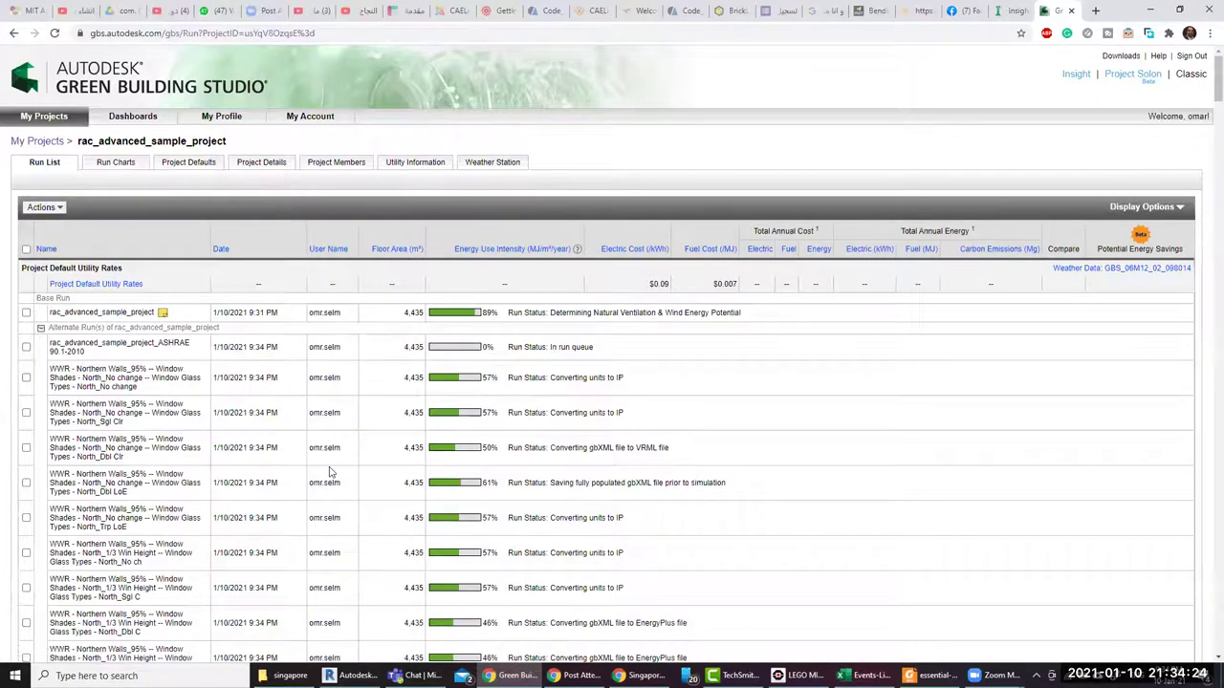
Review the project's Run Charts and Project Defaults pages
scroll(331, 470, down, 3)
scroll(331, 469, down, 3)
scroll(330, 470, up, 8)
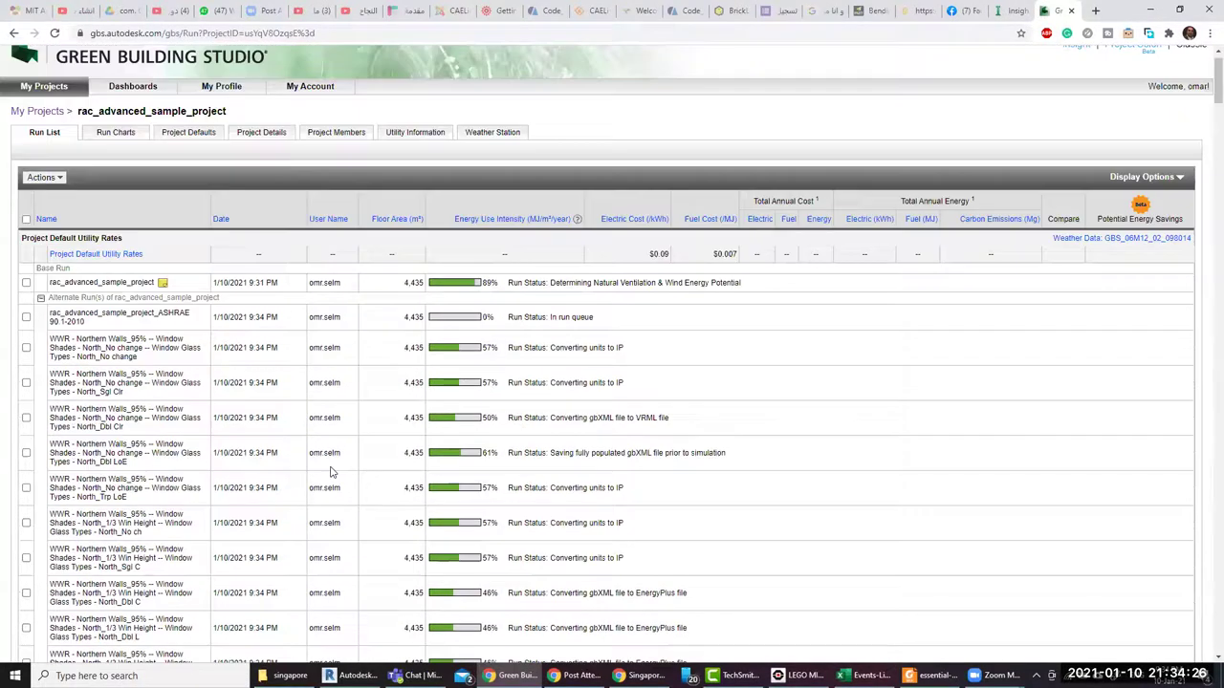
click(134, 164)
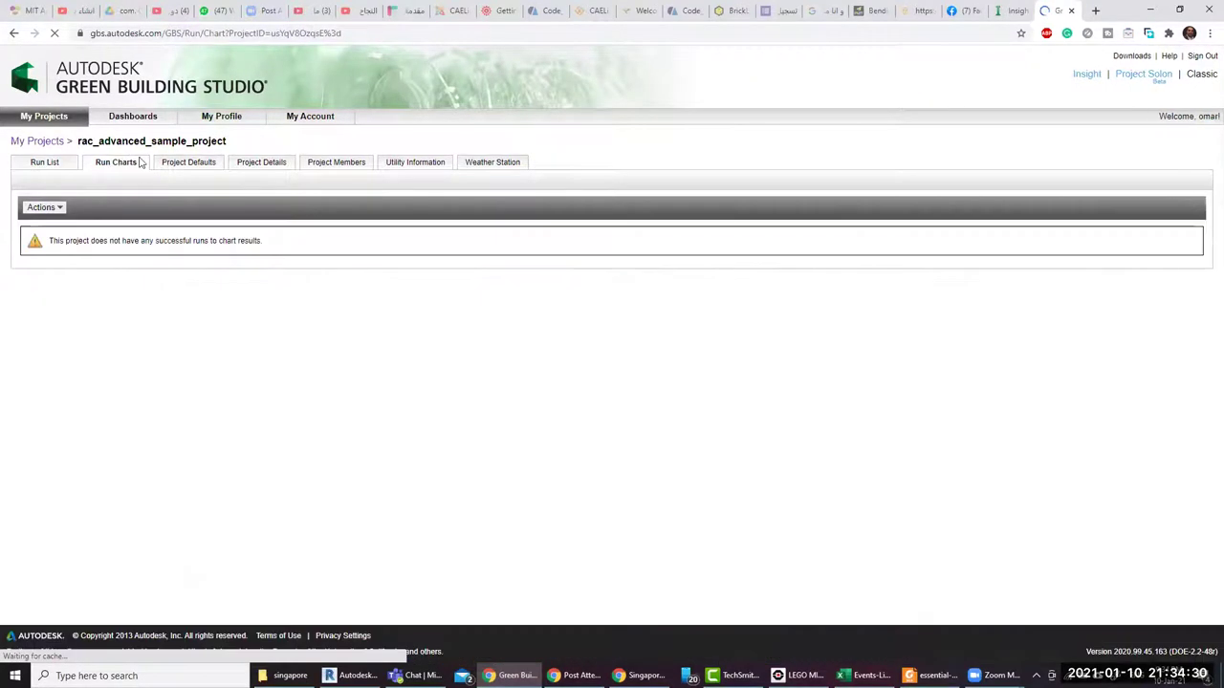
click(196, 163)
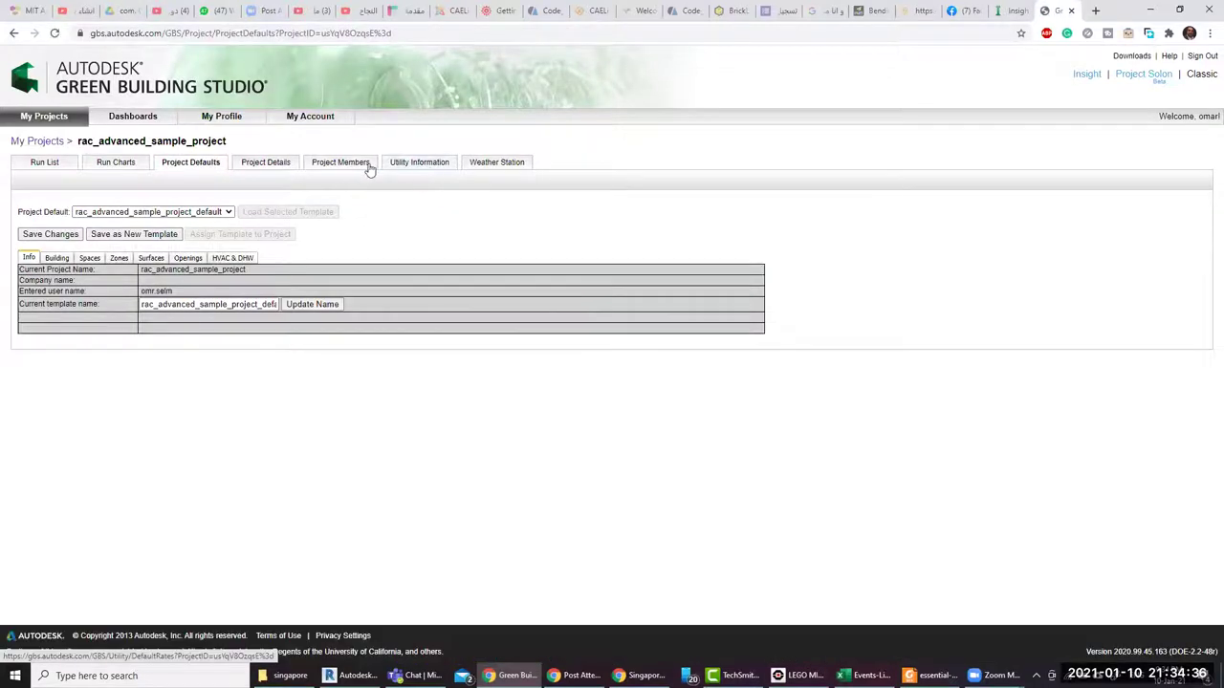
Check Project Members with Manager rights selected, then the Utility Information and Weather Station pages
click(354, 168)
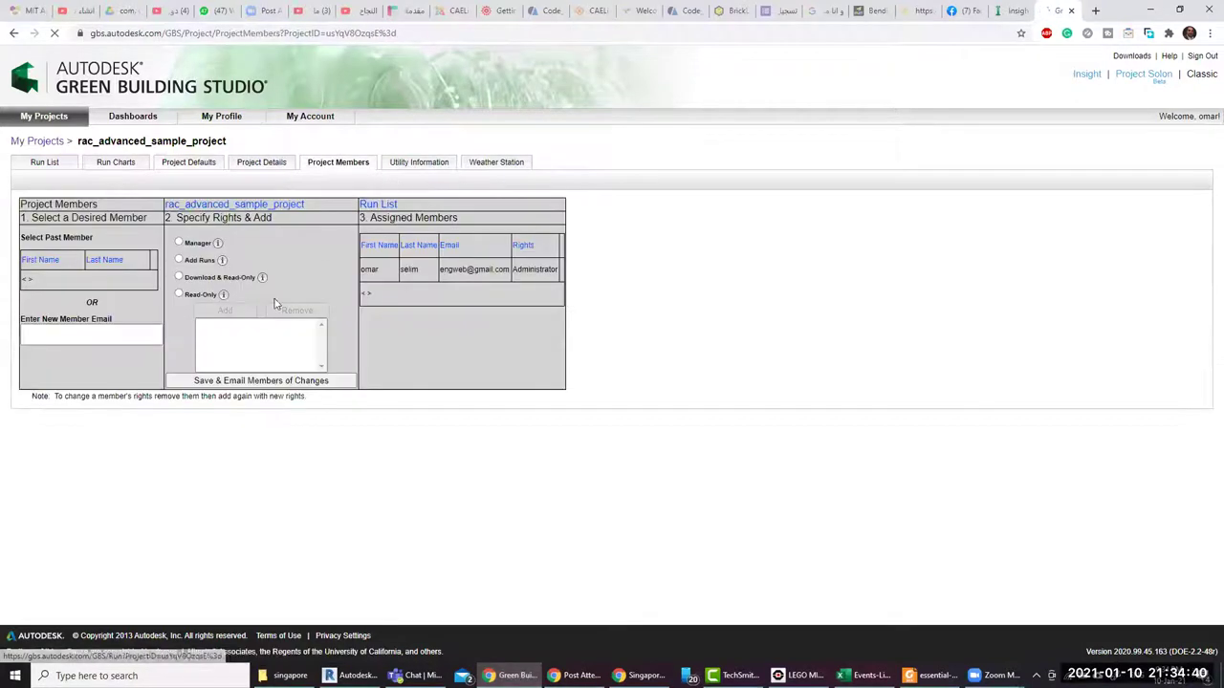
click(96, 329)
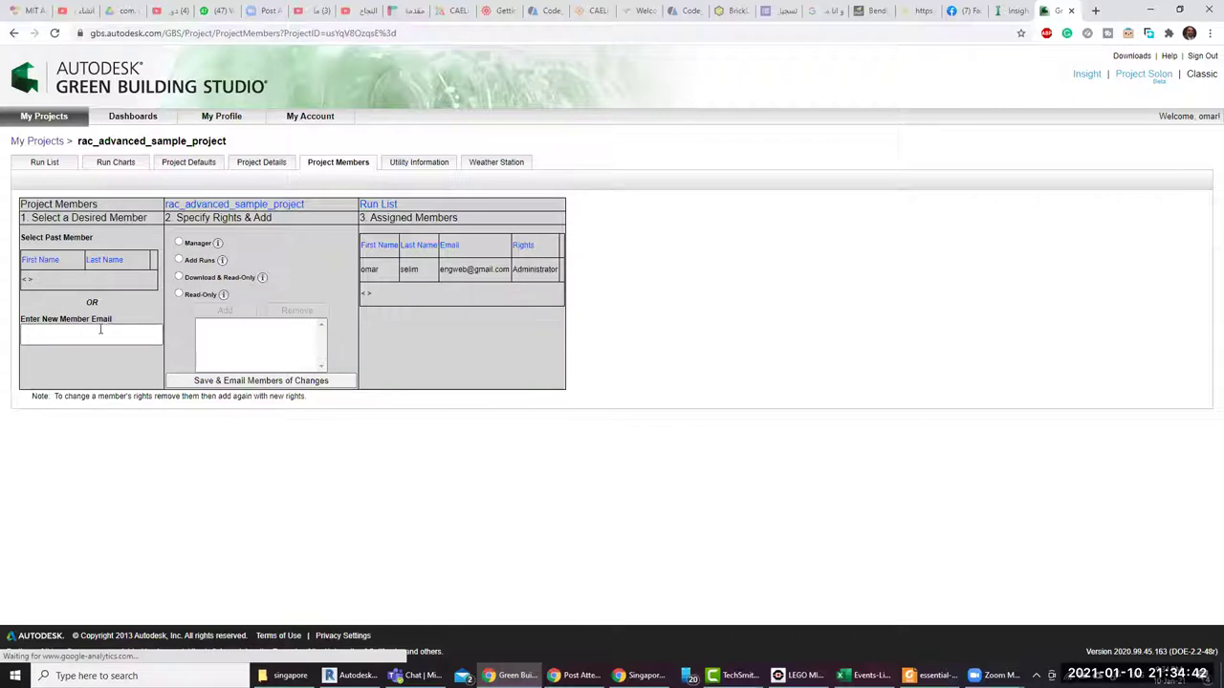
click(177, 242)
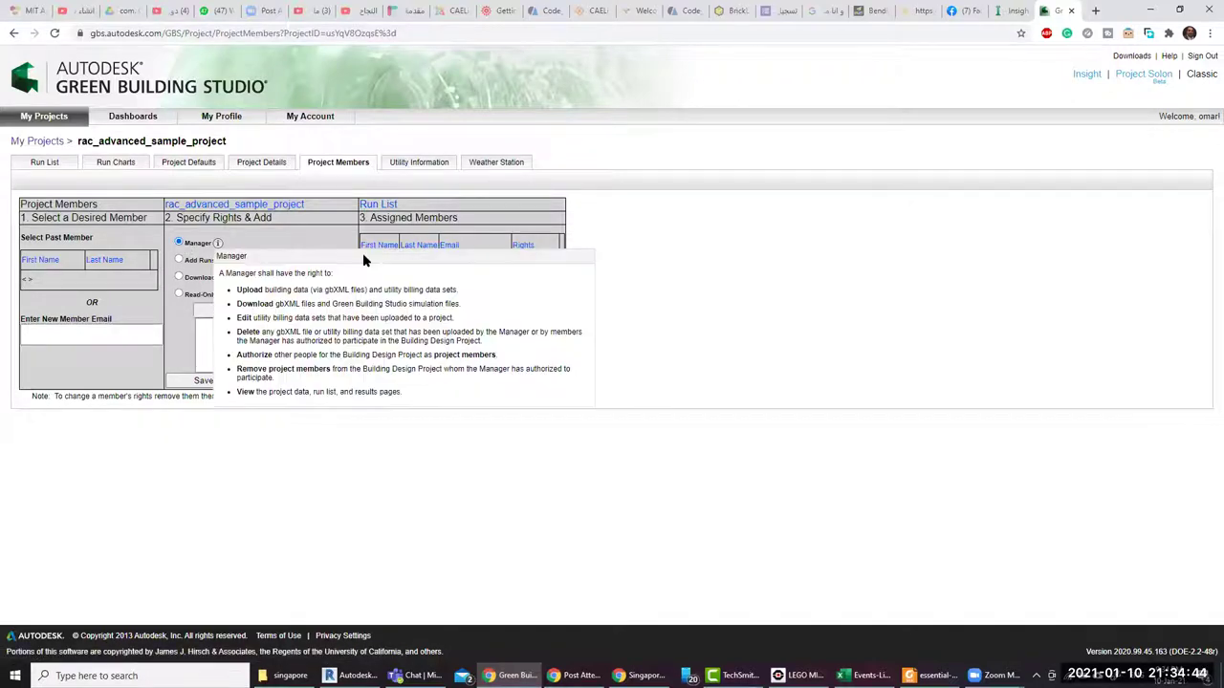
click(432, 169)
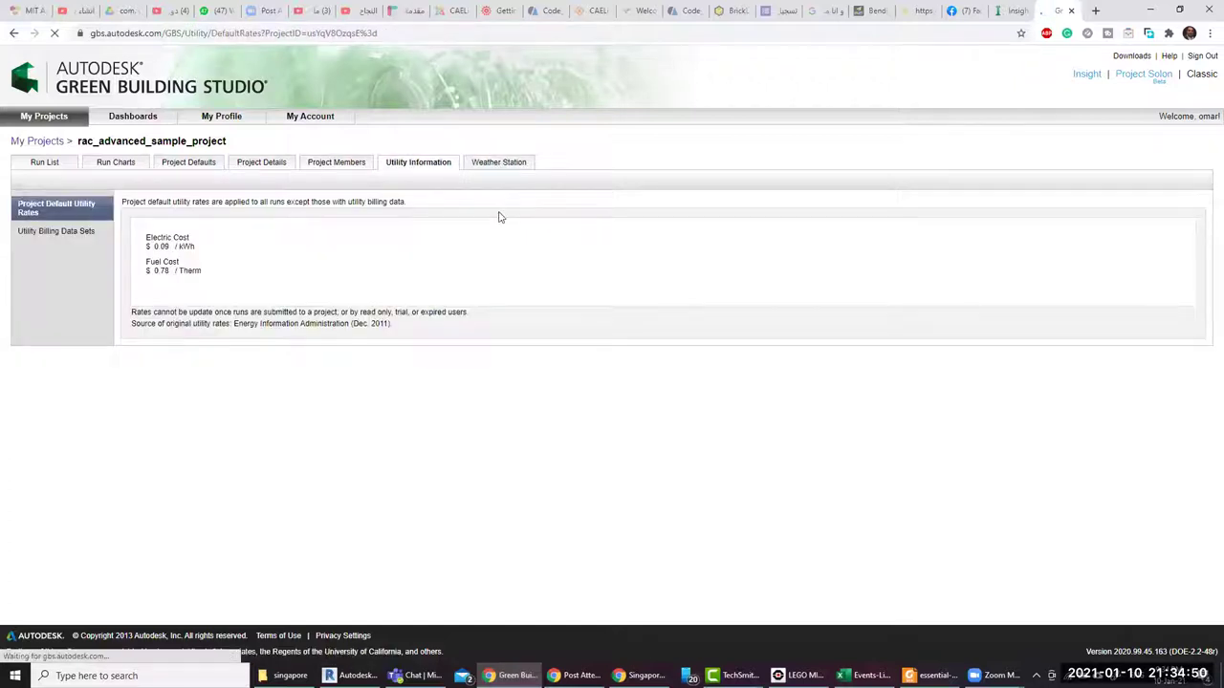
click(497, 164)
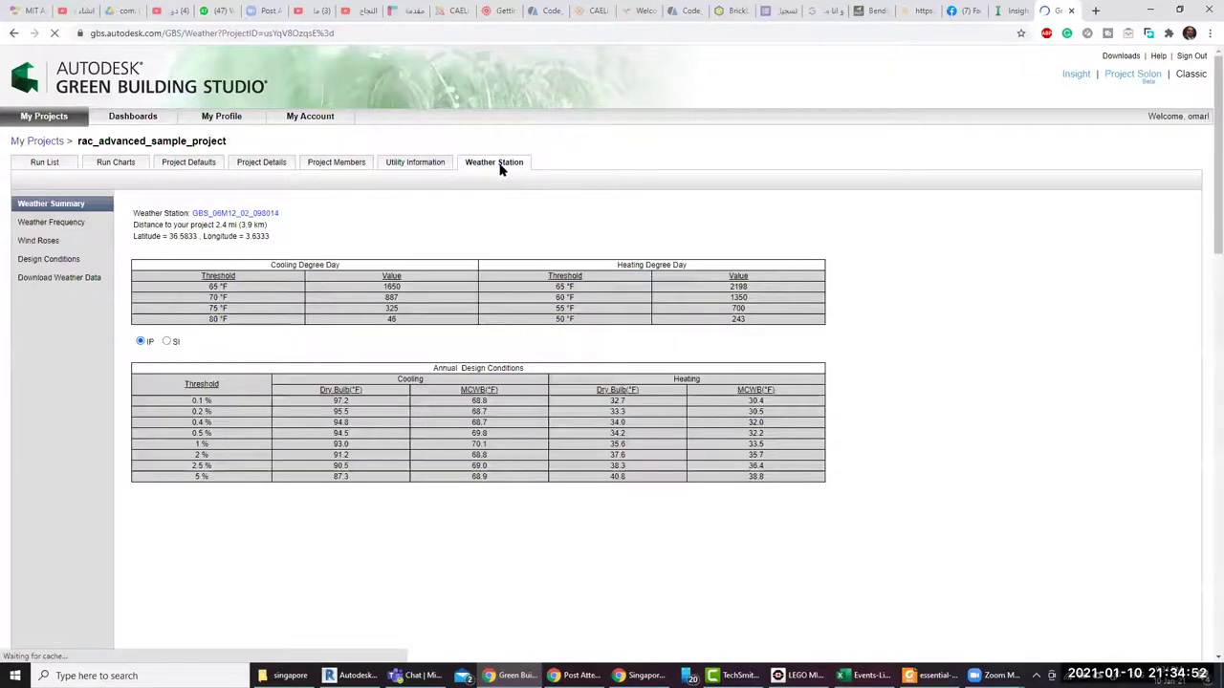
Scroll through the weather station charts, open Download Weather Data, then return to the Weather Summary
scroll(201, 382, down, 3)
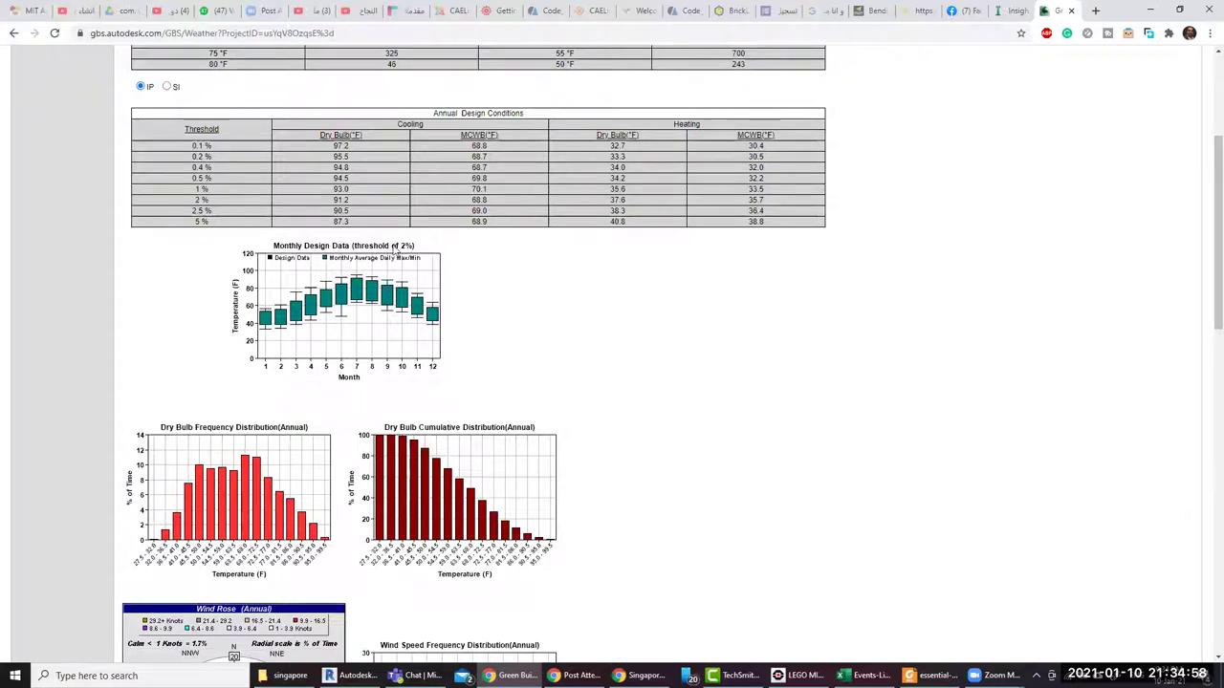
scroll(396, 323, down, 2)
scroll(335, 357, down, 3)
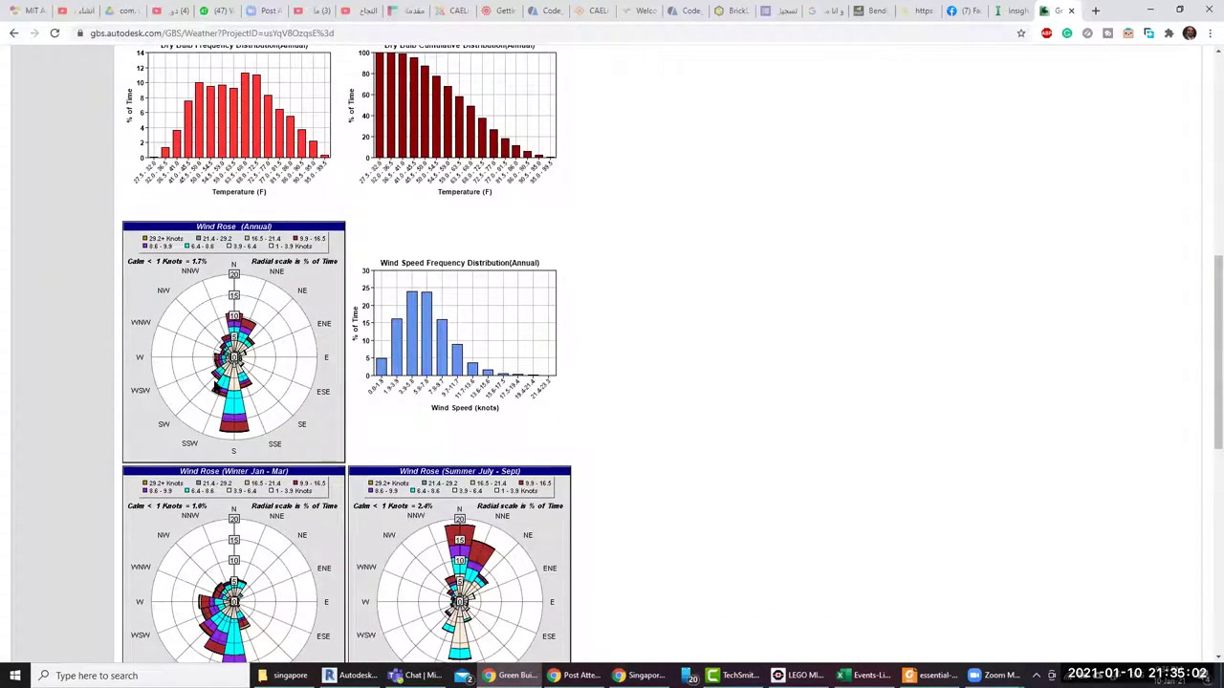
scroll(280, 439, down, 1)
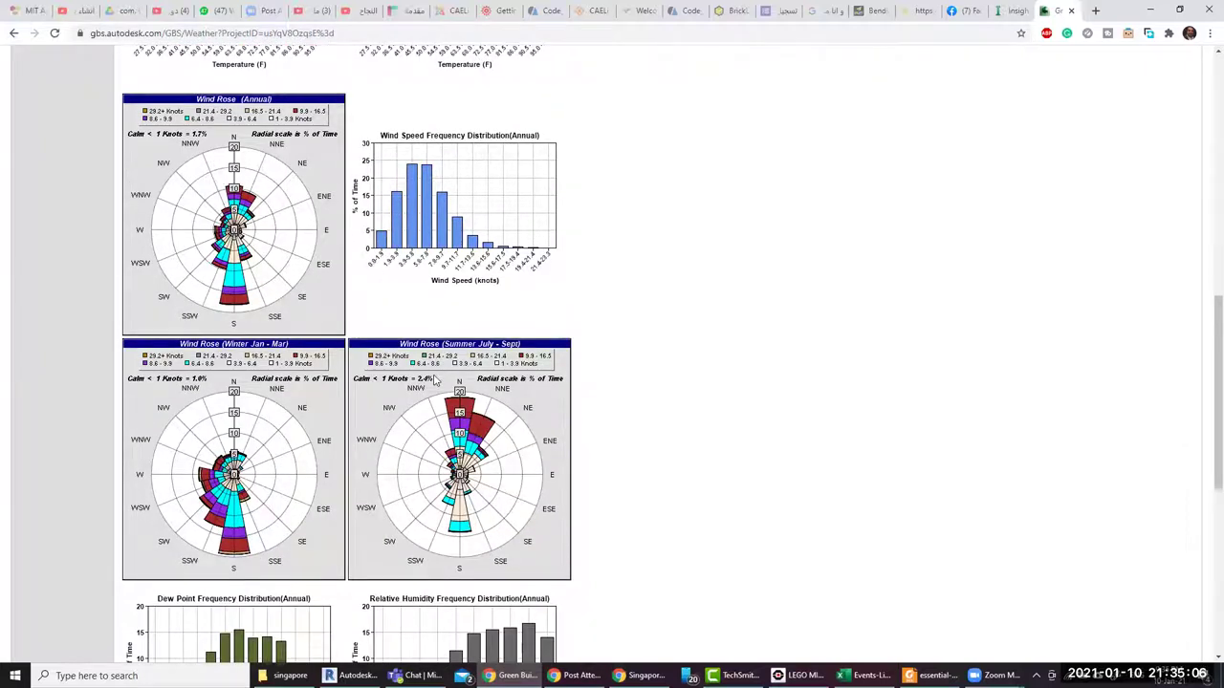
scroll(435, 380, down, 2)
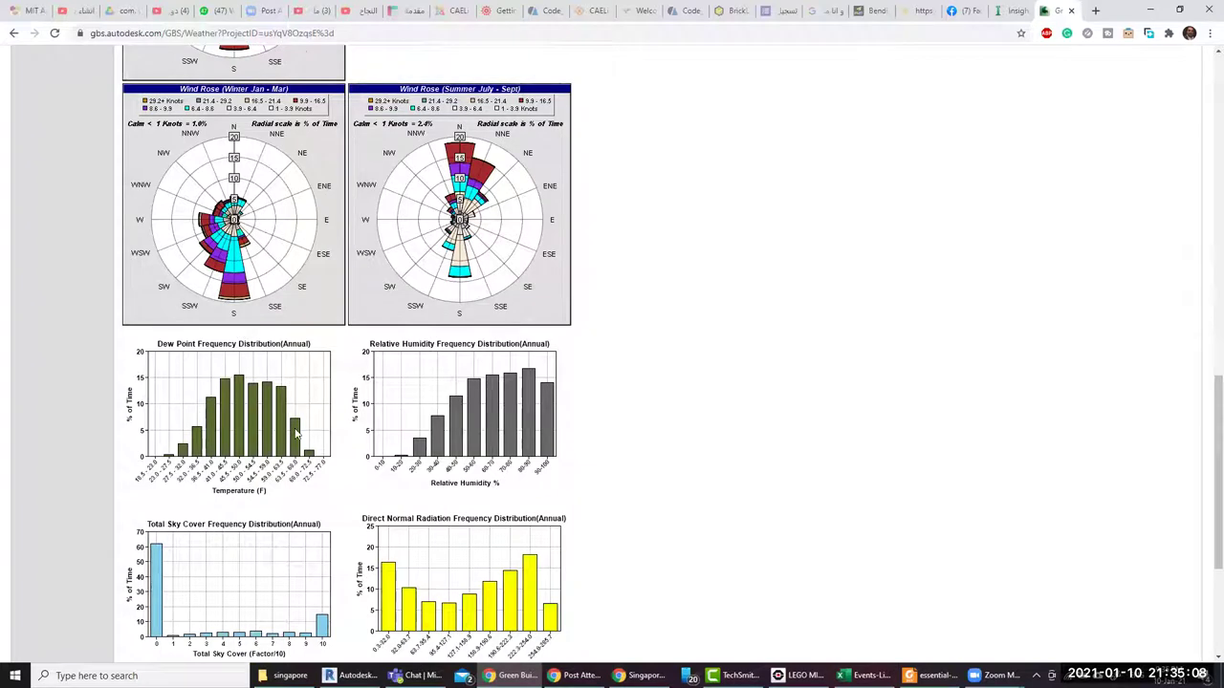
scroll(287, 429, down, 2)
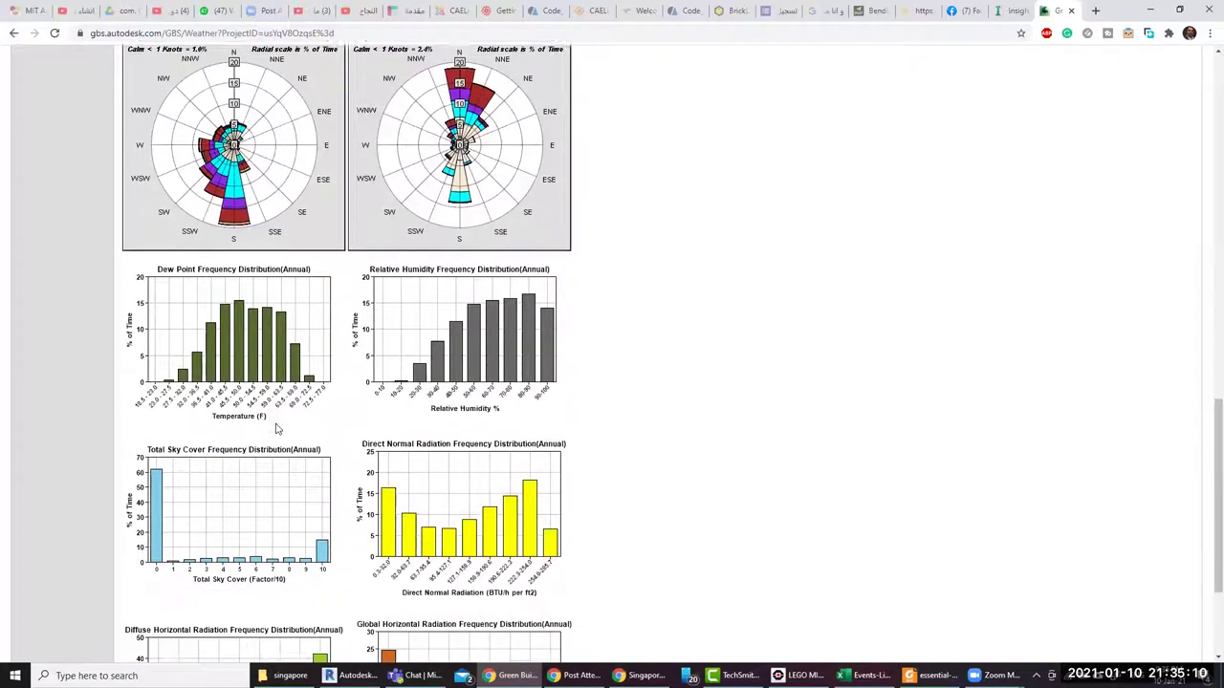
scroll(282, 423, down, 1)
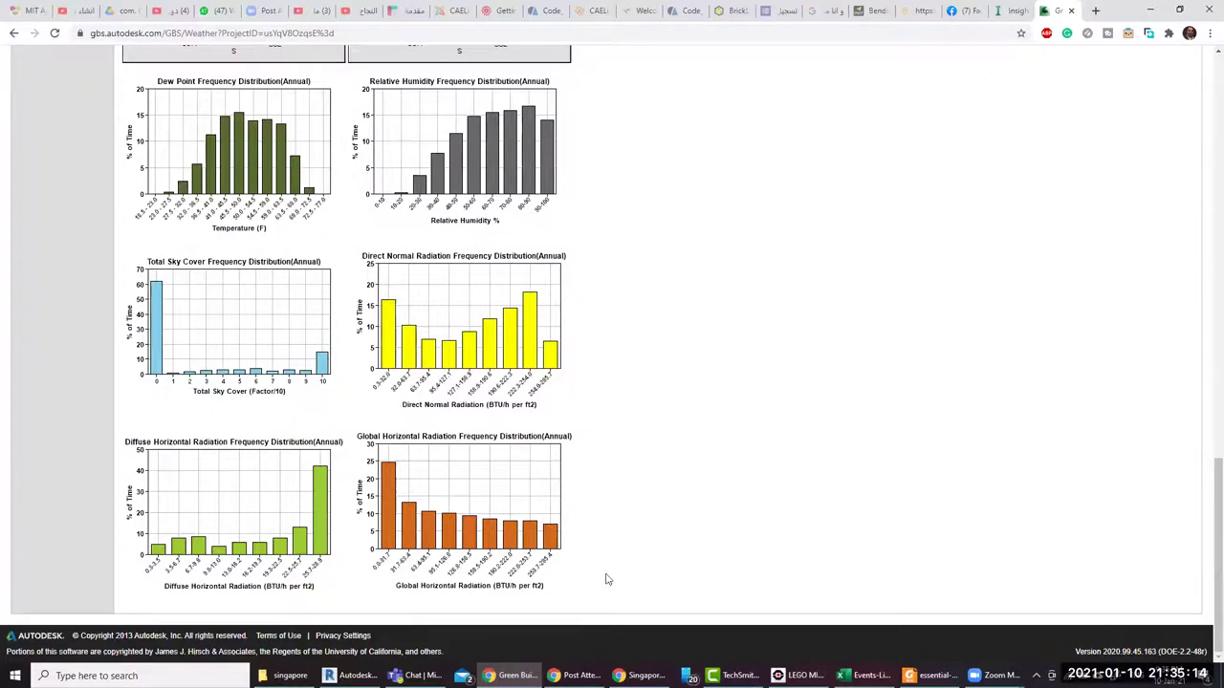
scroll(612, 382, up, 2)
scroll(590, 328, up, 10)
scroll(203, 276, up, 3)
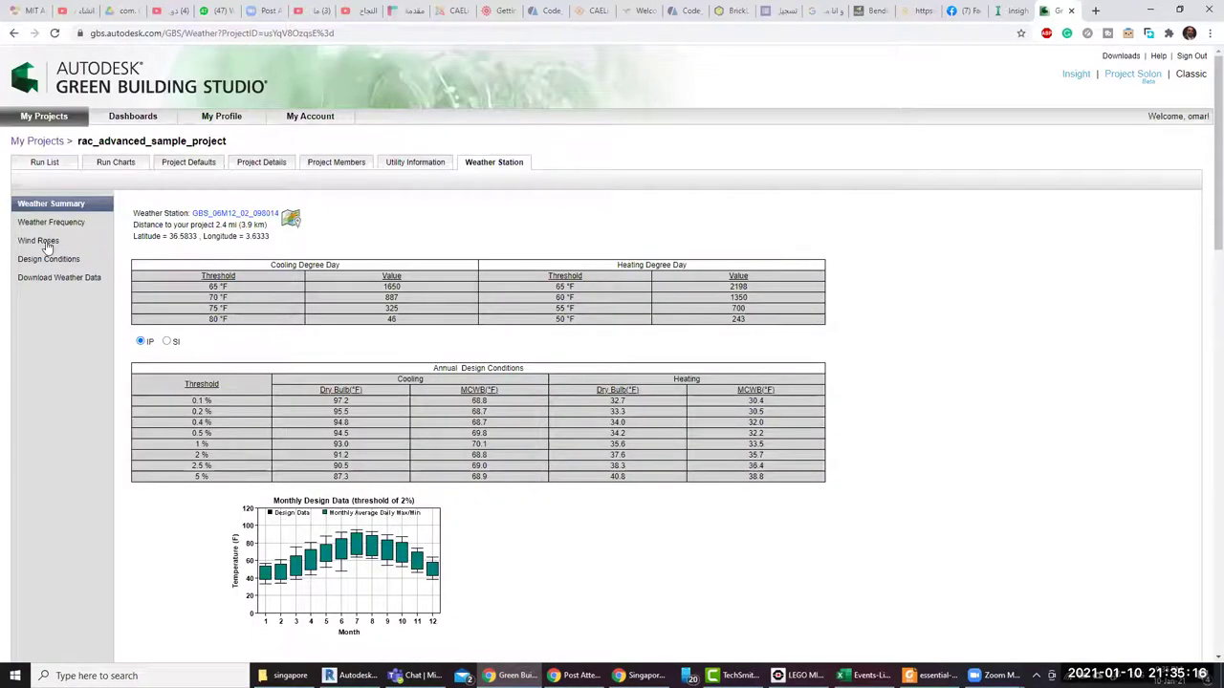
click(69, 284)
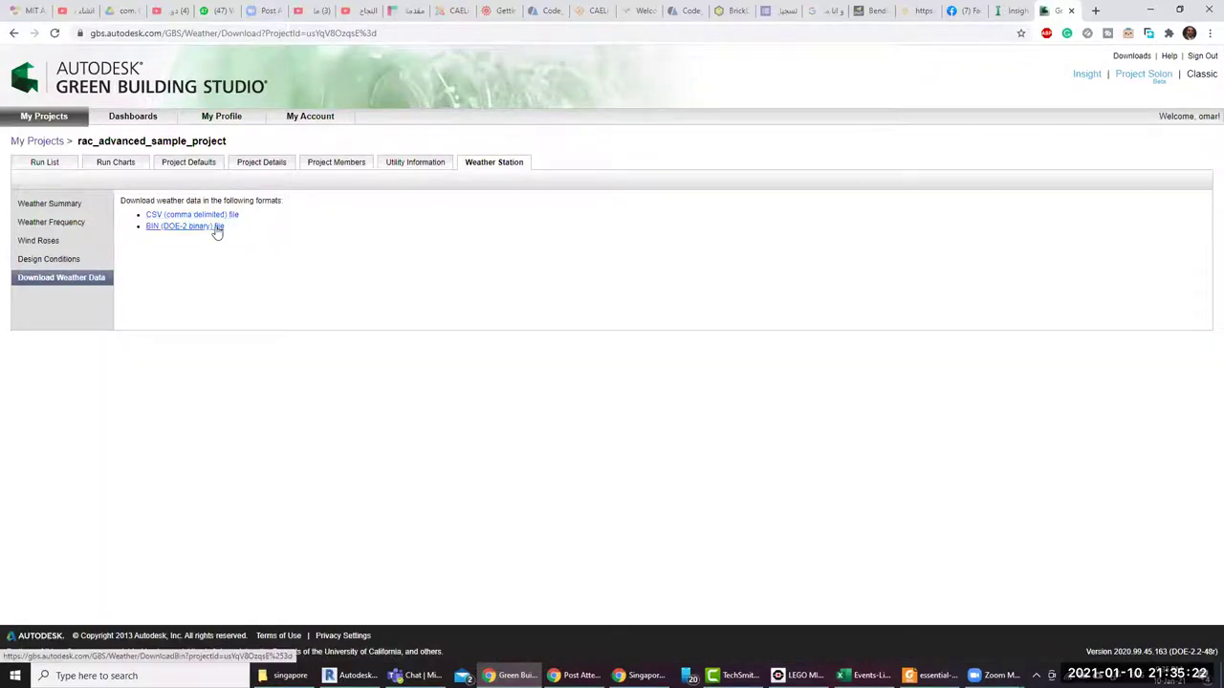
click(79, 205)
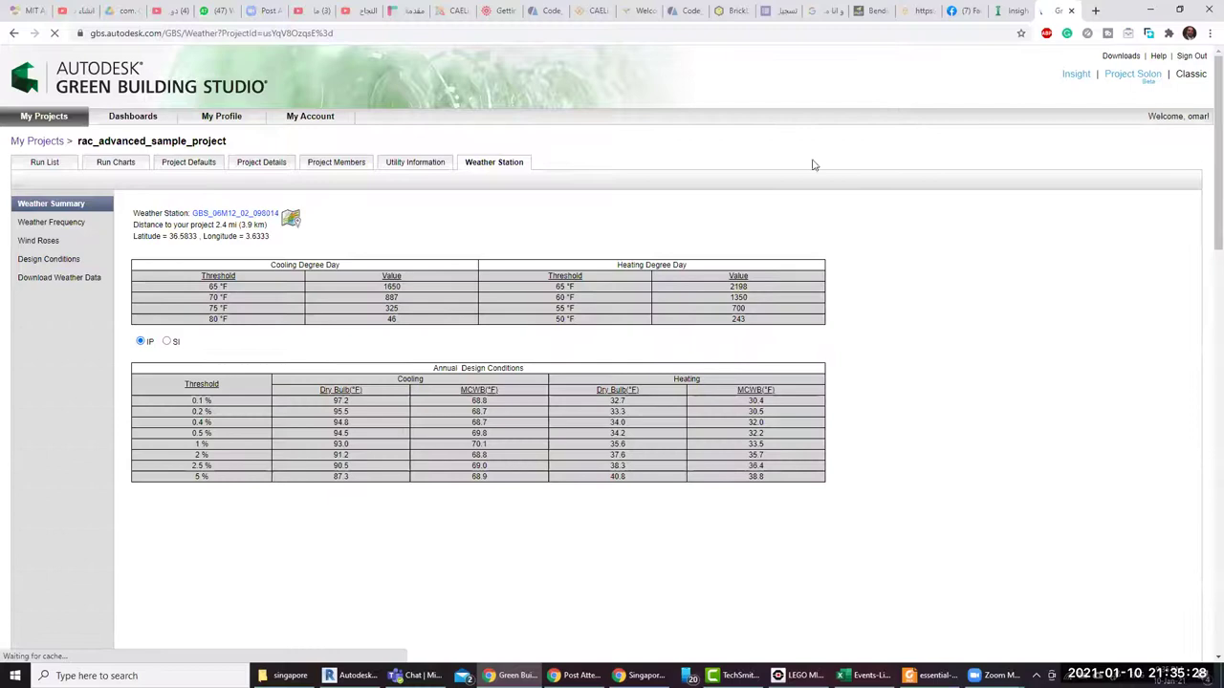
click(1152, 8)
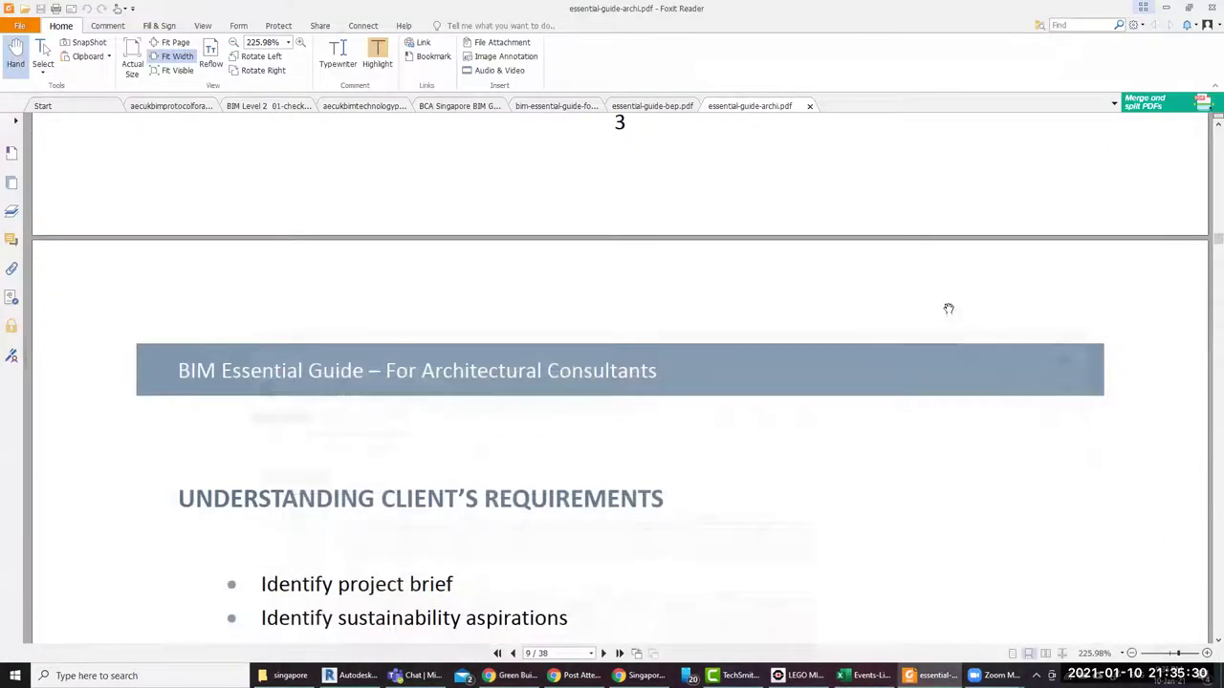
scroll(730, 424, down, 3)
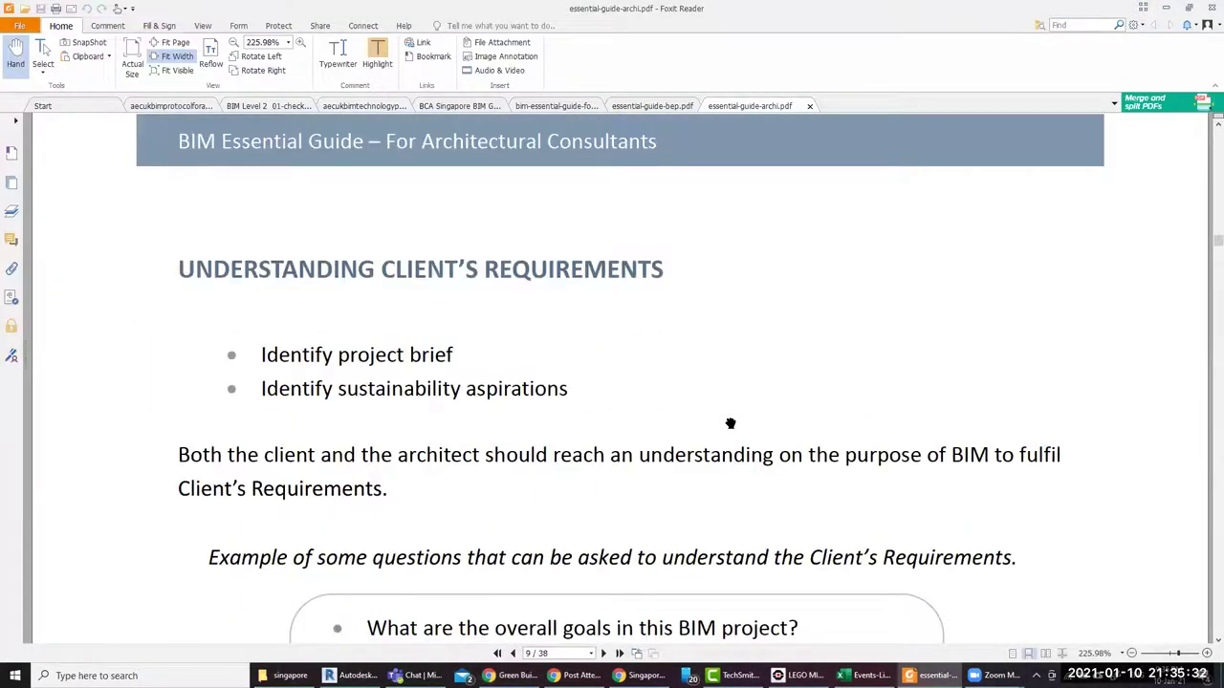
scroll(731, 424, down, 3)
scroll(730, 423, up, 2)
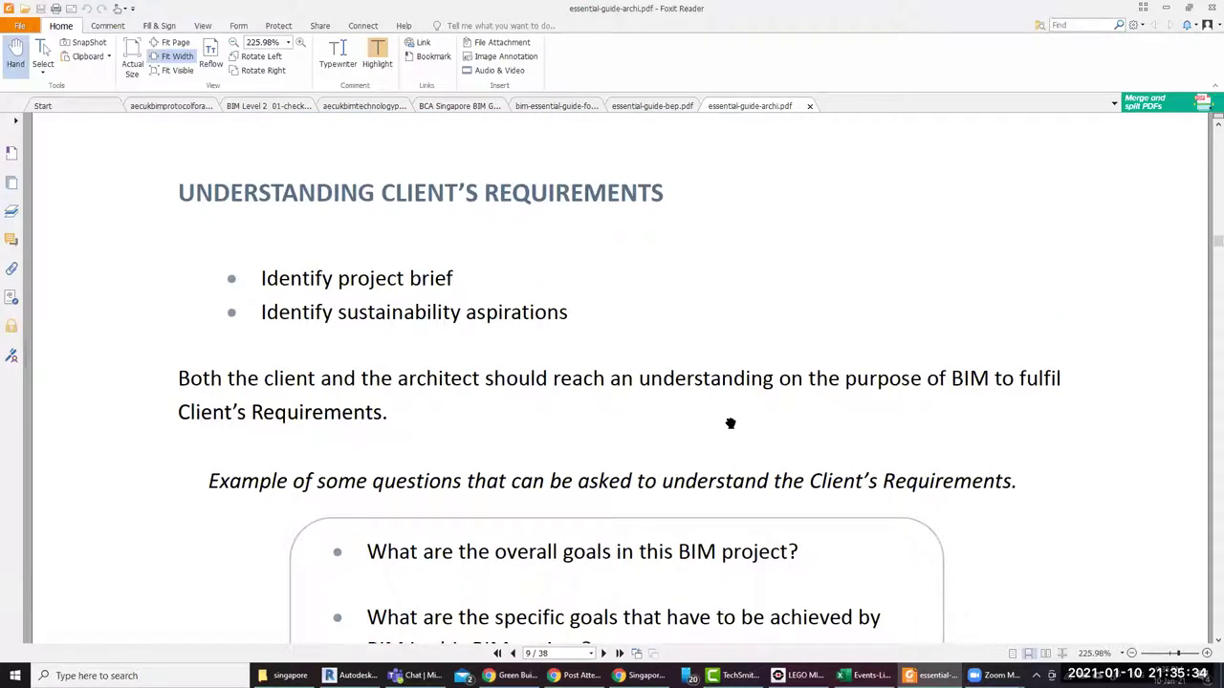
scroll(730, 424, up, 2)
scroll(733, 424, up, 3)
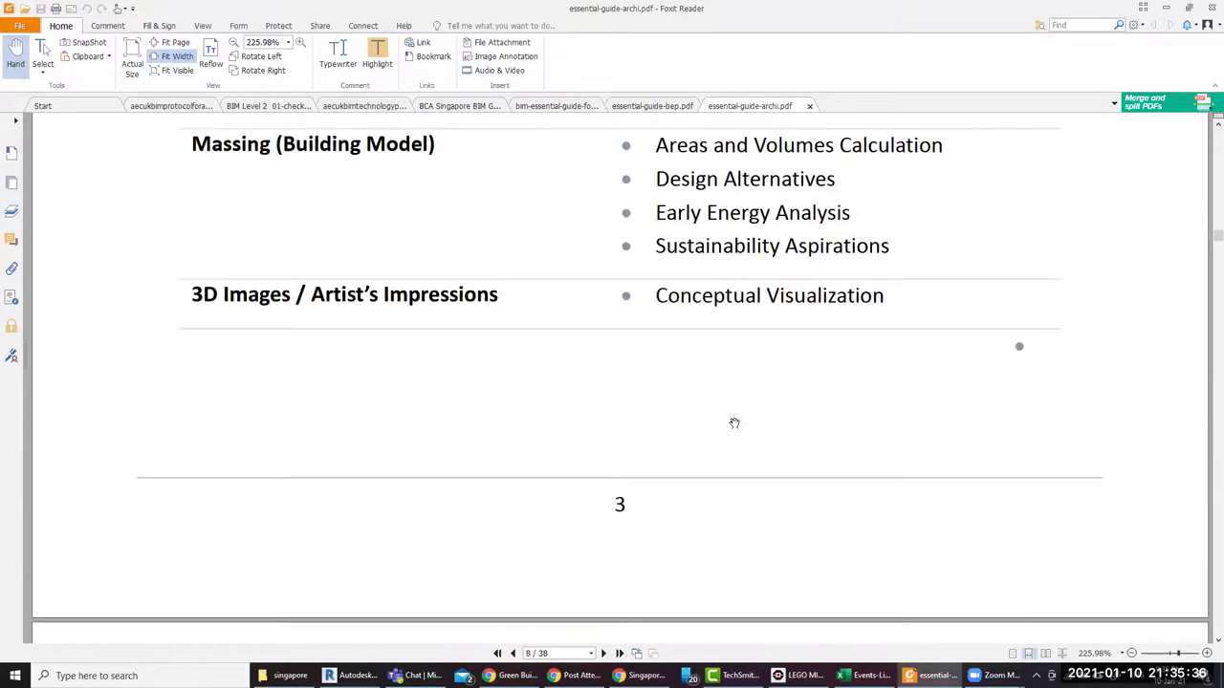
scroll(743, 417, down, 3)
scroll(744, 419, down, 3)
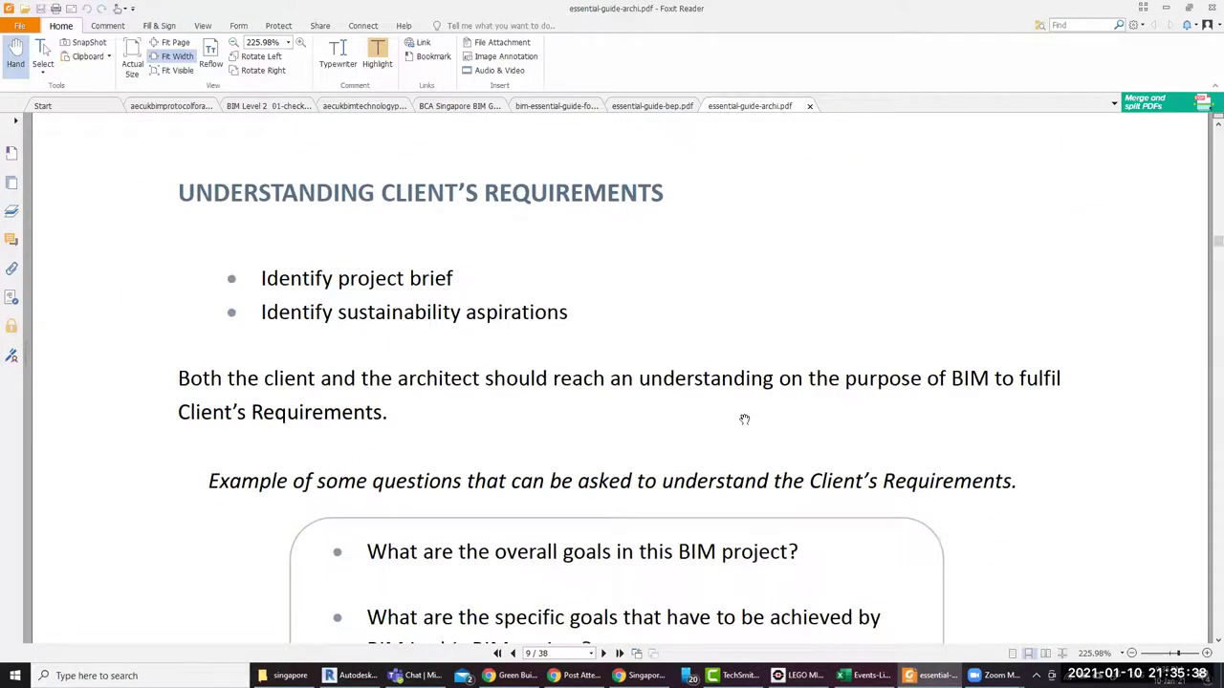
scroll(744, 418, down, 2)
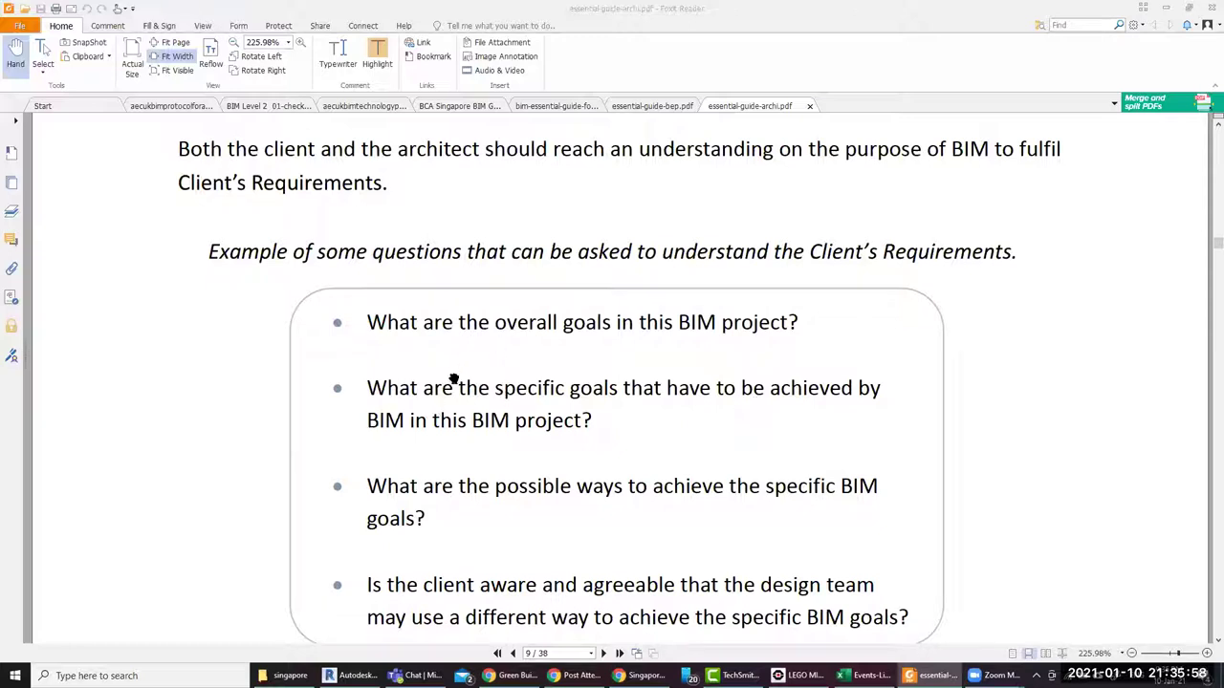
click(460, 426)
scroll(464, 425, up, 3)
scroll(462, 424, up, 1)
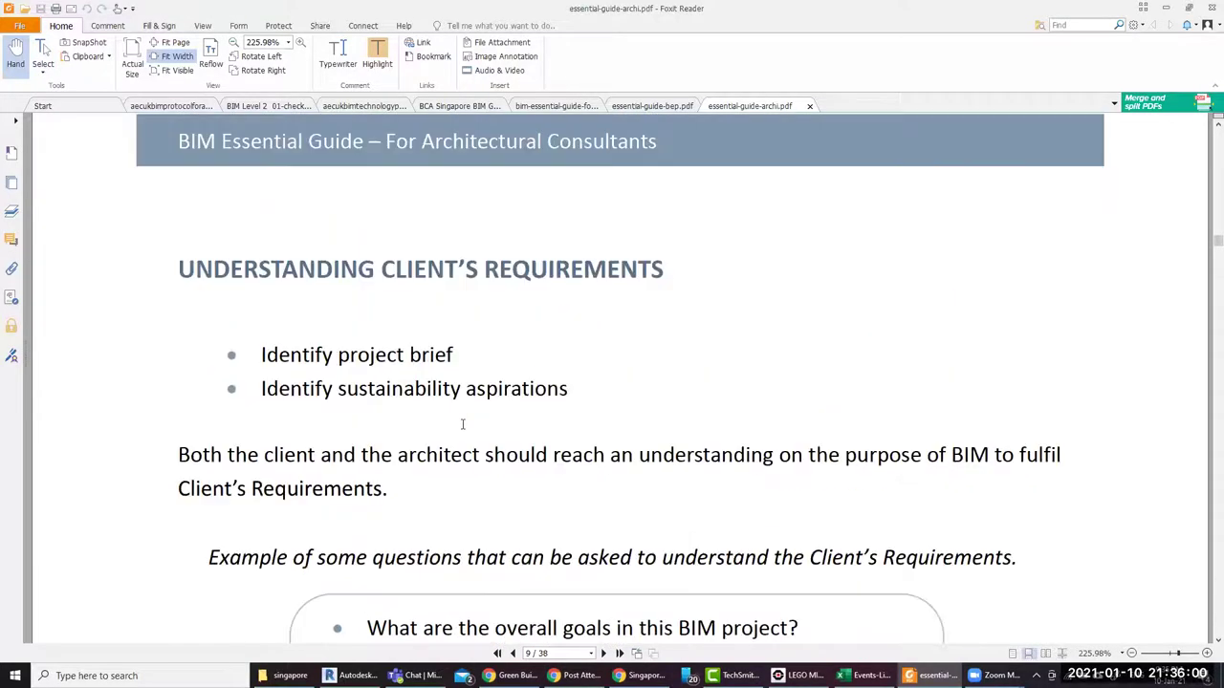
scroll(463, 436, down, 1)
scroll(462, 440, down, 1)
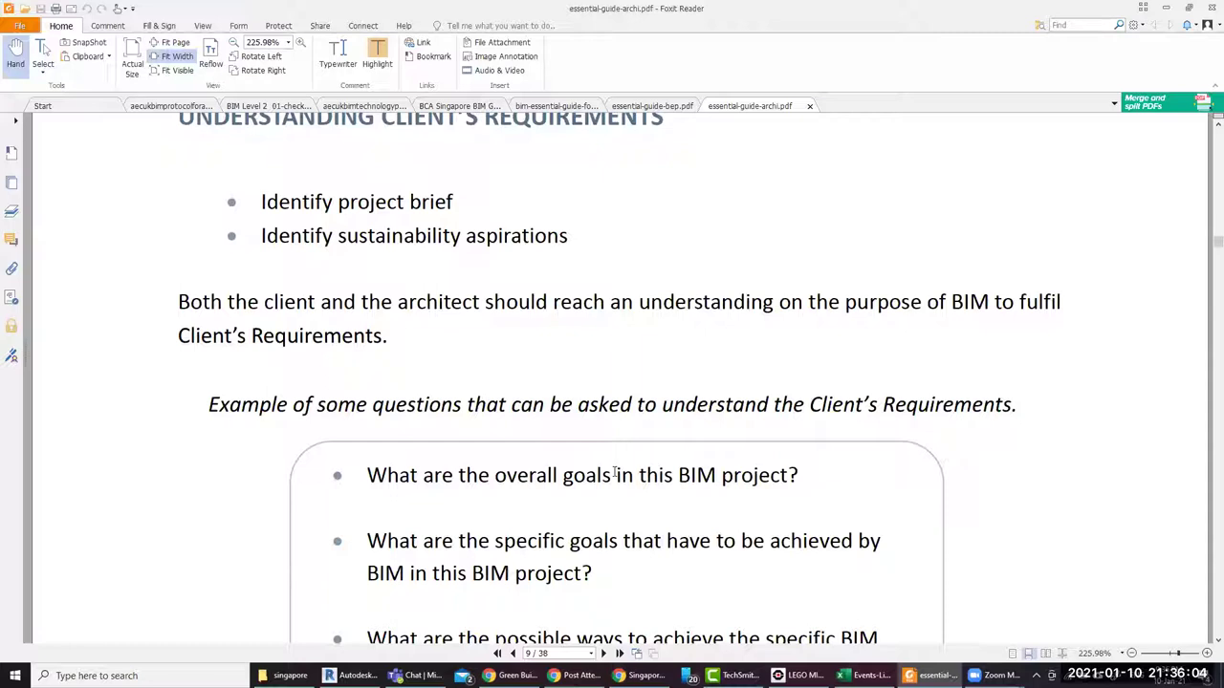
drag(611, 475, 369, 476)
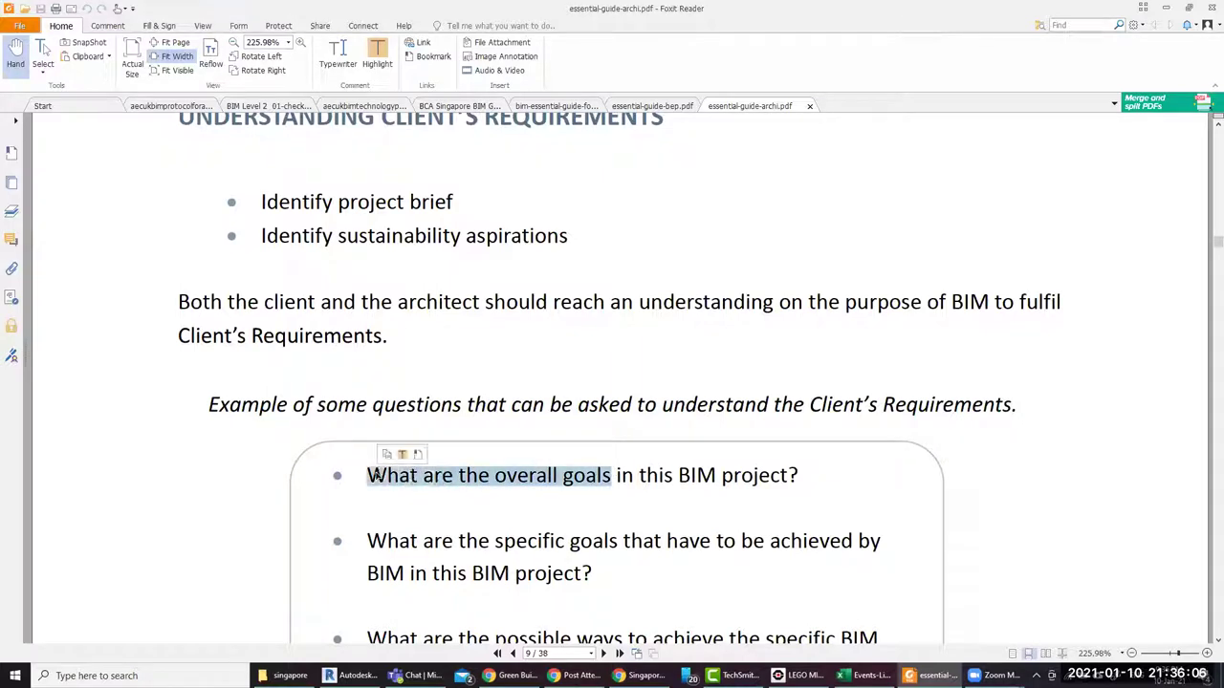
scroll(379, 513, down, 2)
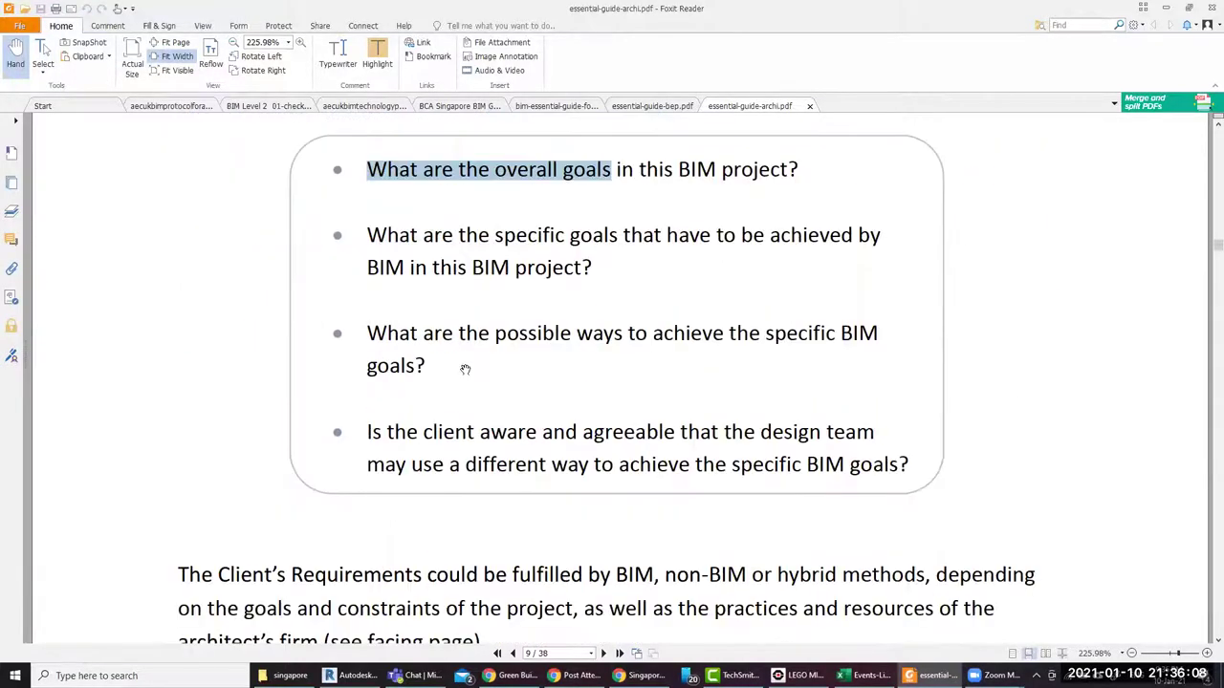
scroll(633, 446, down, 1)
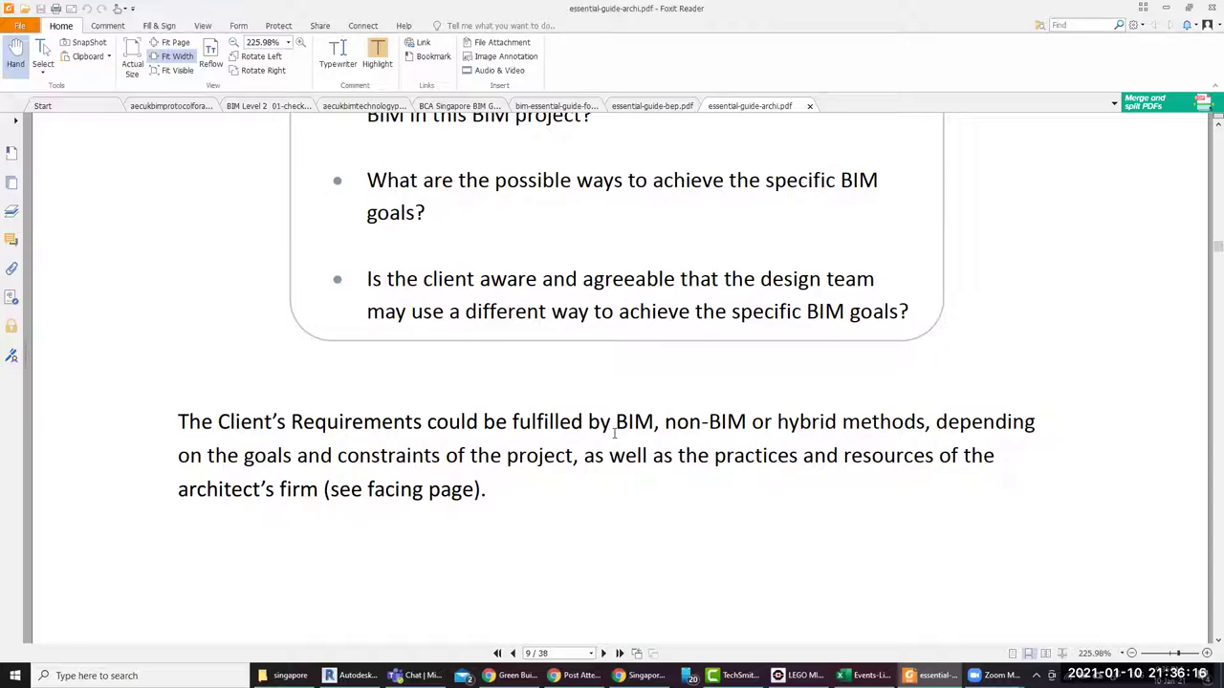
Scroll the BIM guide from page 5's CAD/Hybrid/BIM chart down to page 11's Site Model table
scroll(698, 410, down, 1)
scroll(698, 401, down, 1)
scroll(697, 397, down, 2)
scroll(696, 394, down, 1)
scroll(696, 395, down, 2)
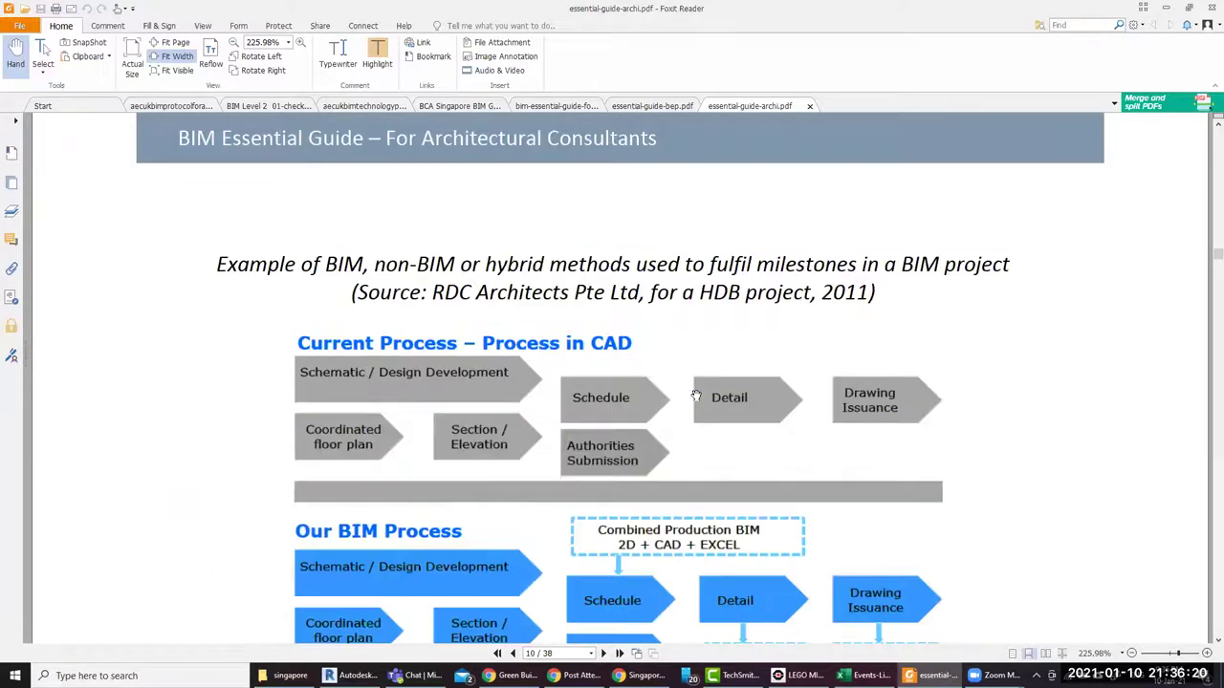
scroll(696, 395, down, 1)
drag(708, 387, 709, 390)
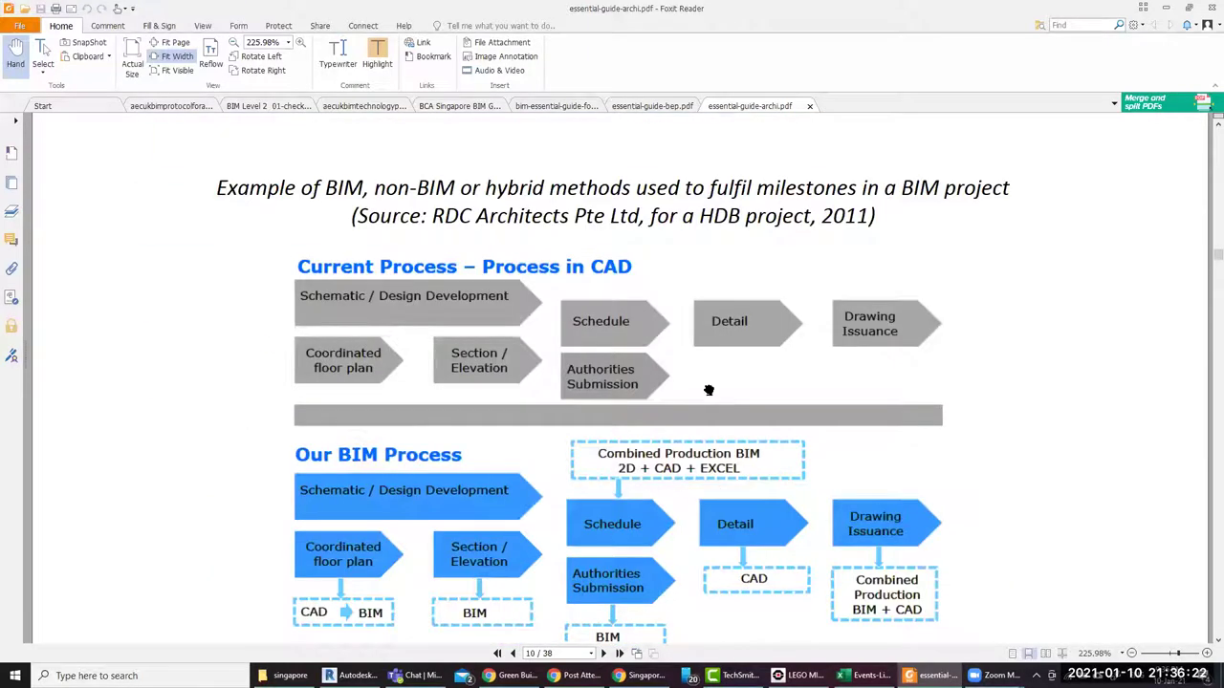
scroll(709, 390, up, 4)
scroll(709, 390, down, 3)
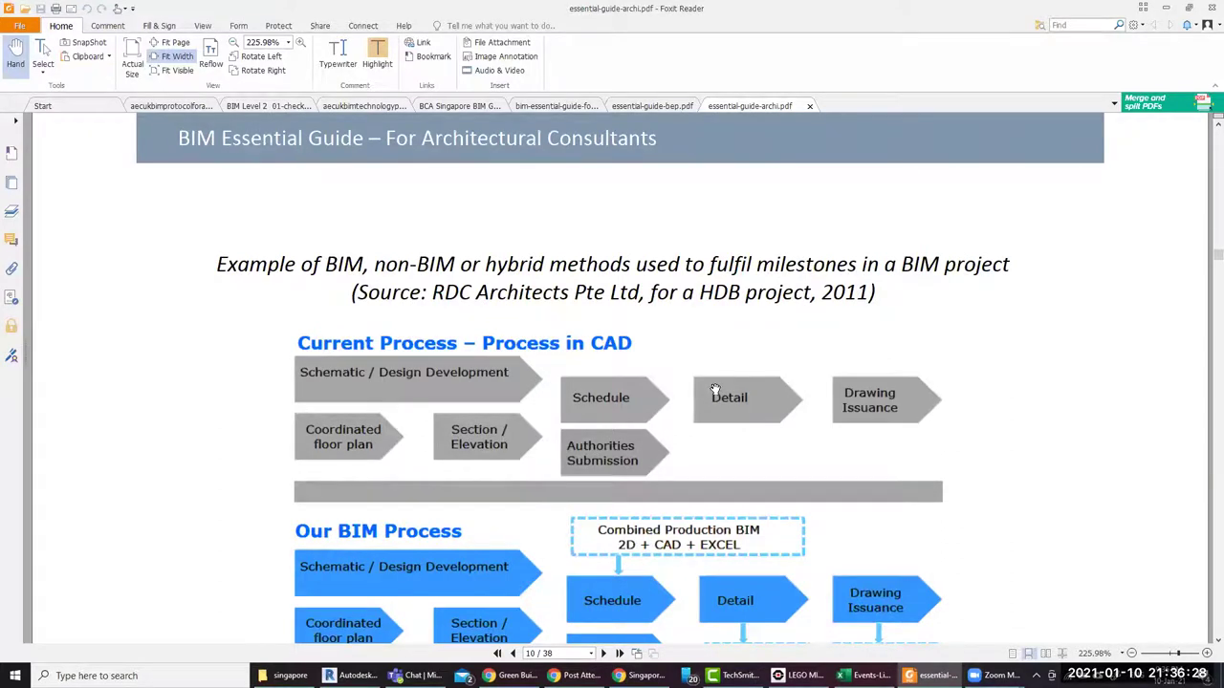
scroll(715, 389, down, 3)
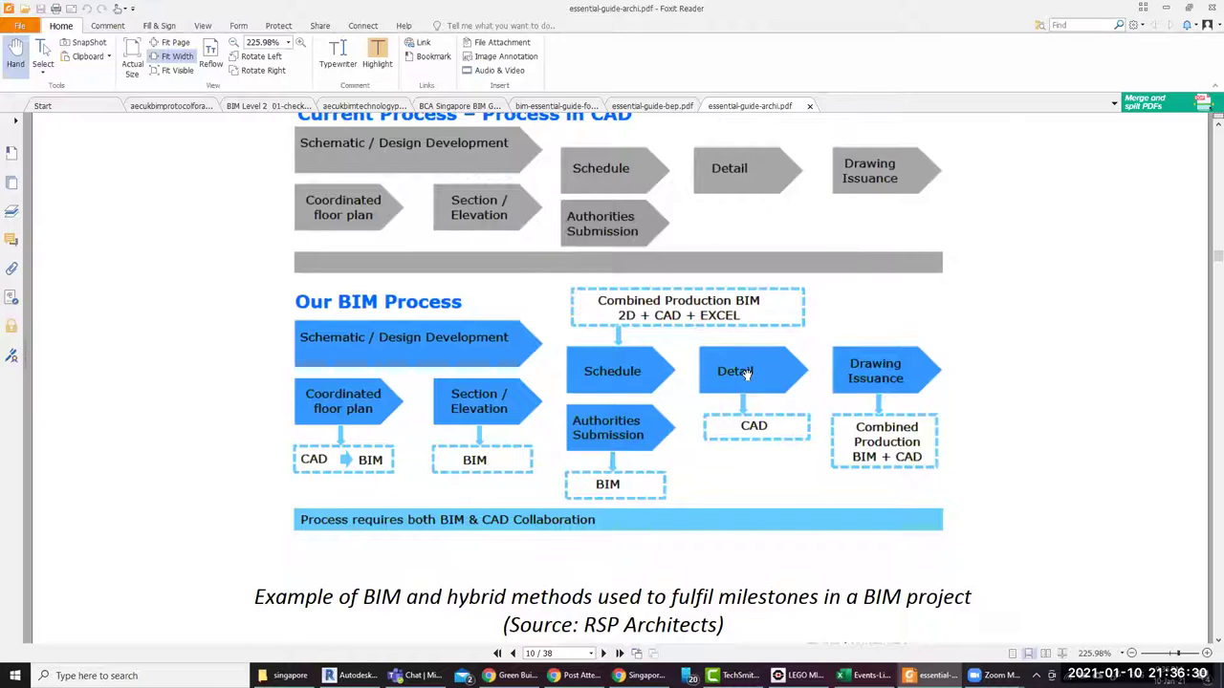
scroll(591, 372, up, 2)
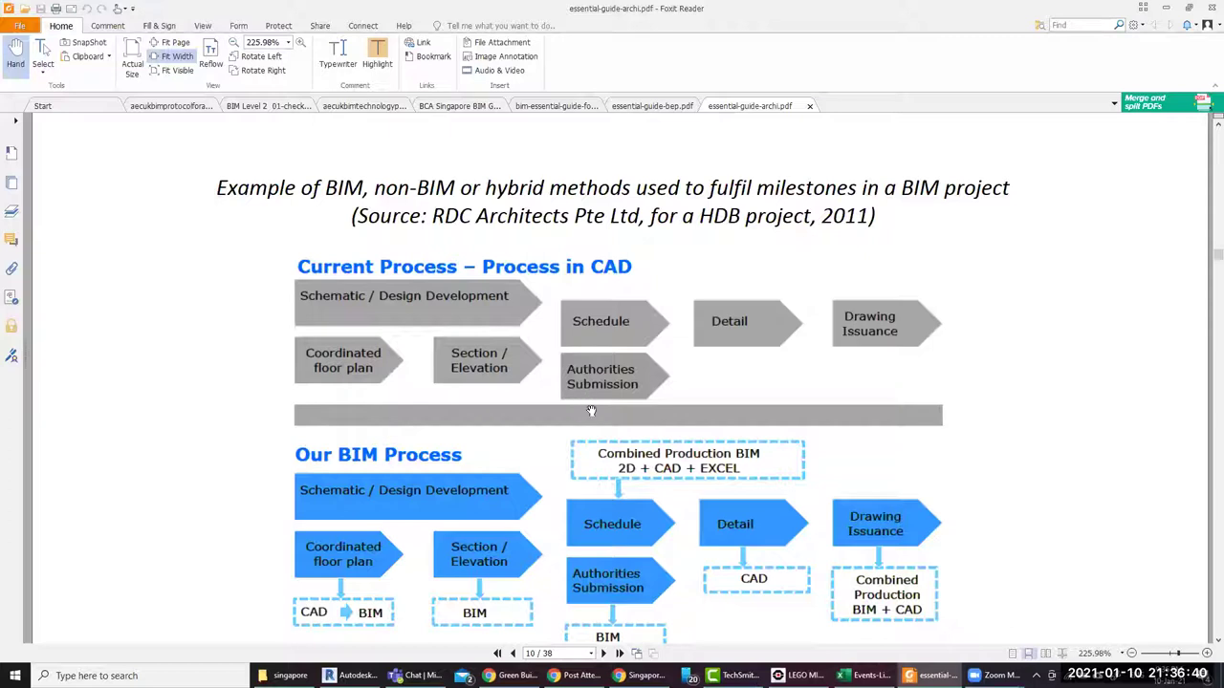
scroll(587, 410, down, 3)
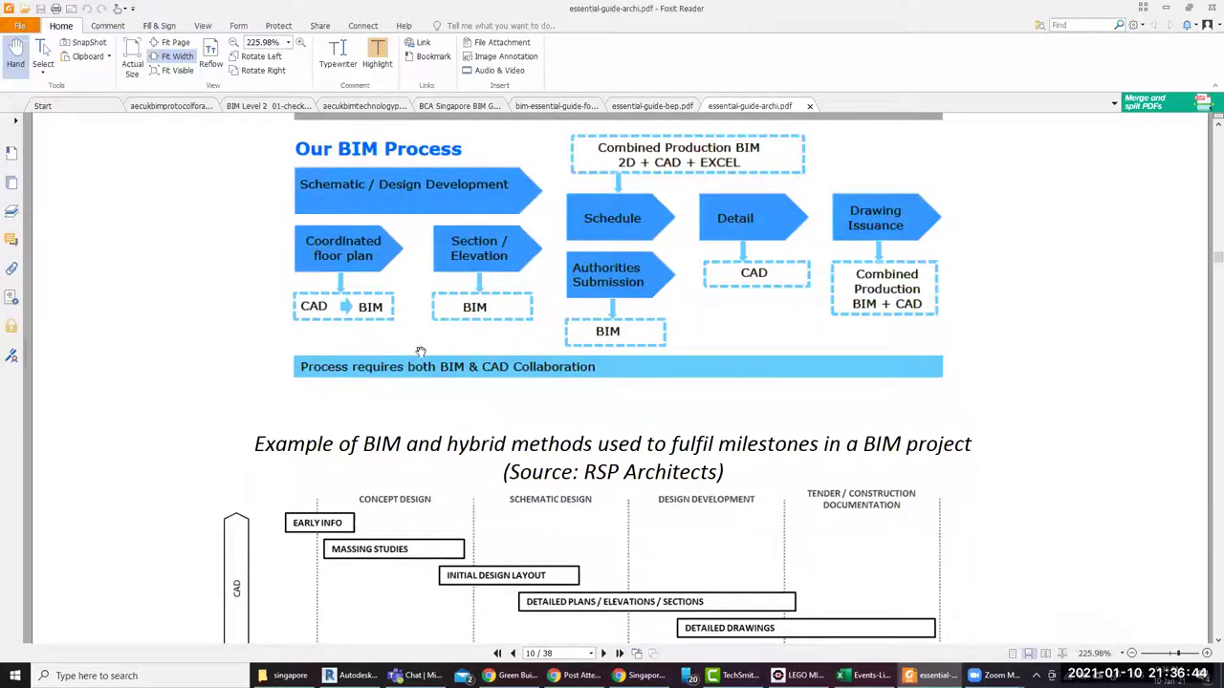
scroll(420, 351, down, 1)
scroll(418, 357, down, 1)
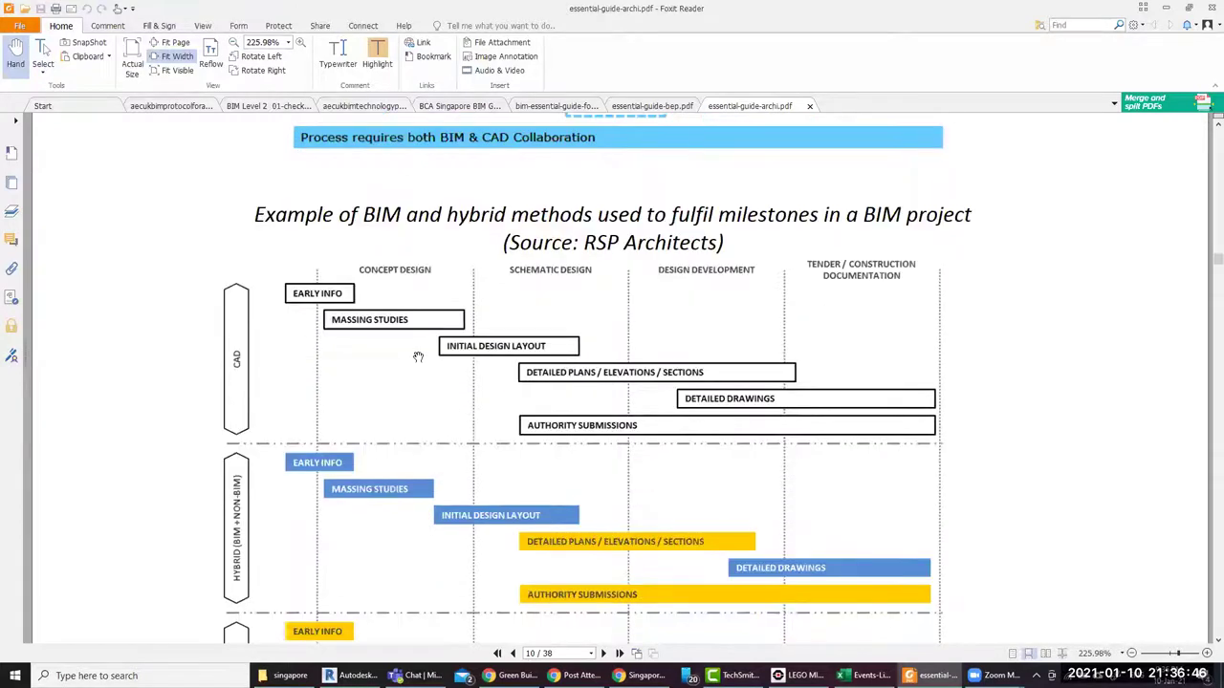
scroll(422, 357, down, 1)
scroll(359, 457, up, 1)
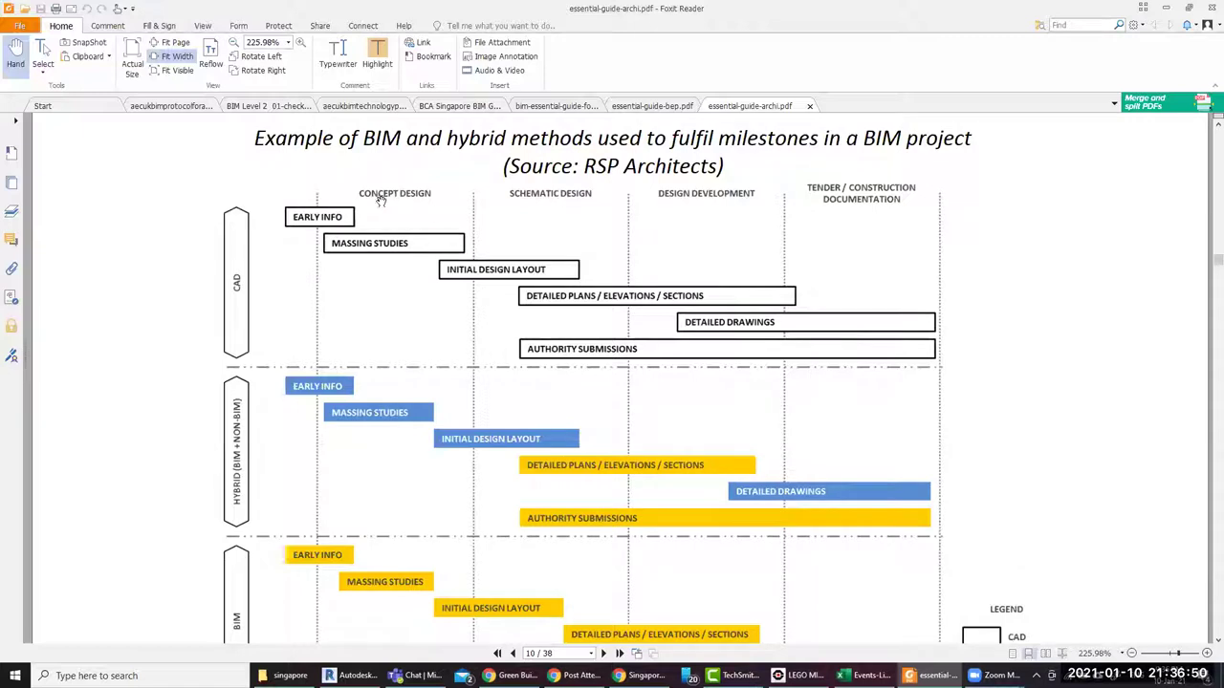
scroll(342, 337, down, 1)
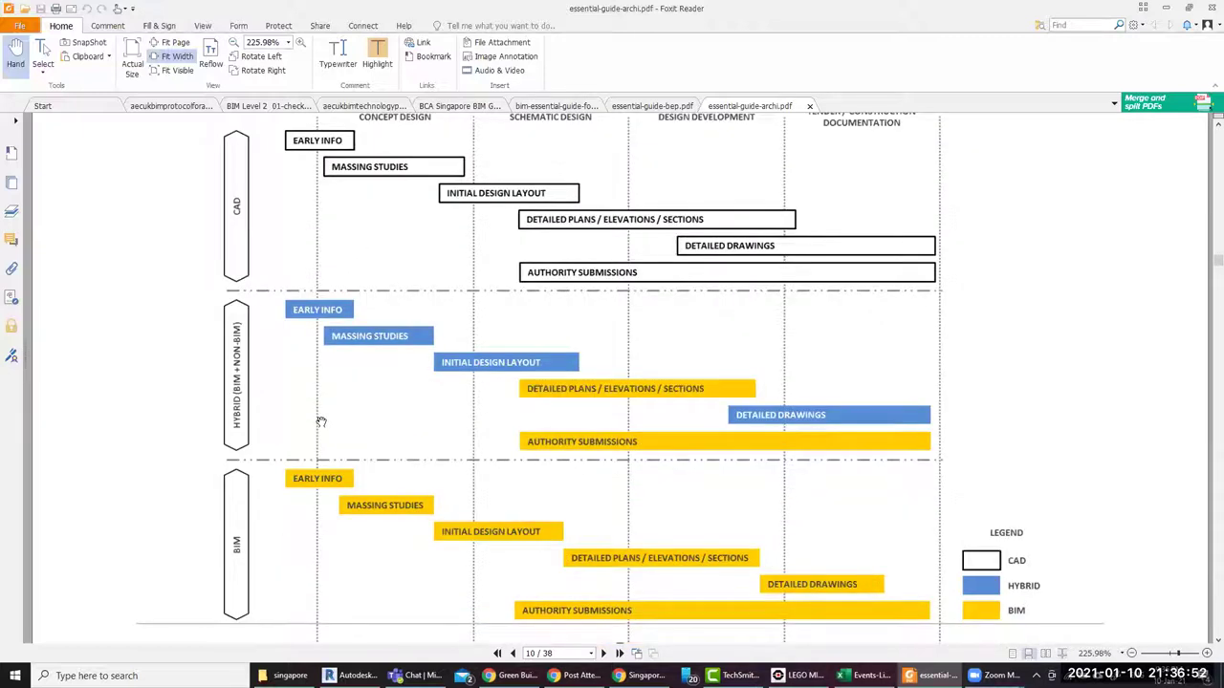
scroll(320, 423, down, 2)
scroll(330, 435, up, 2)
scroll(339, 440, up, 1)
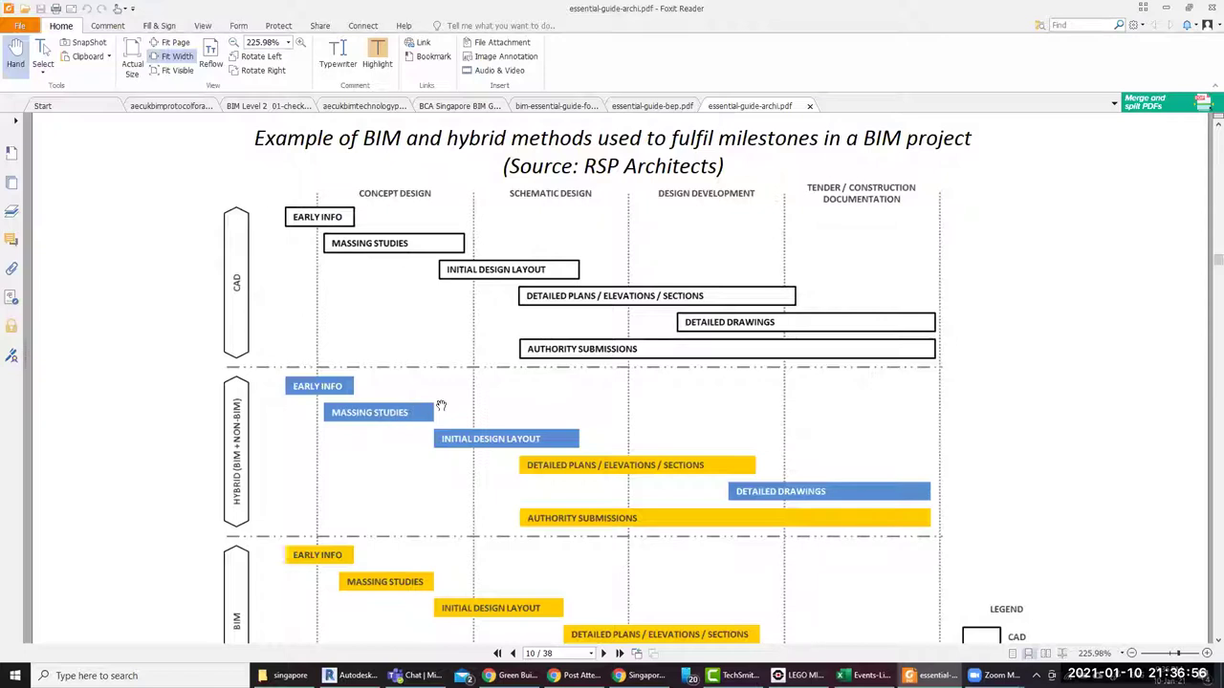
scroll(445, 406, down, 2)
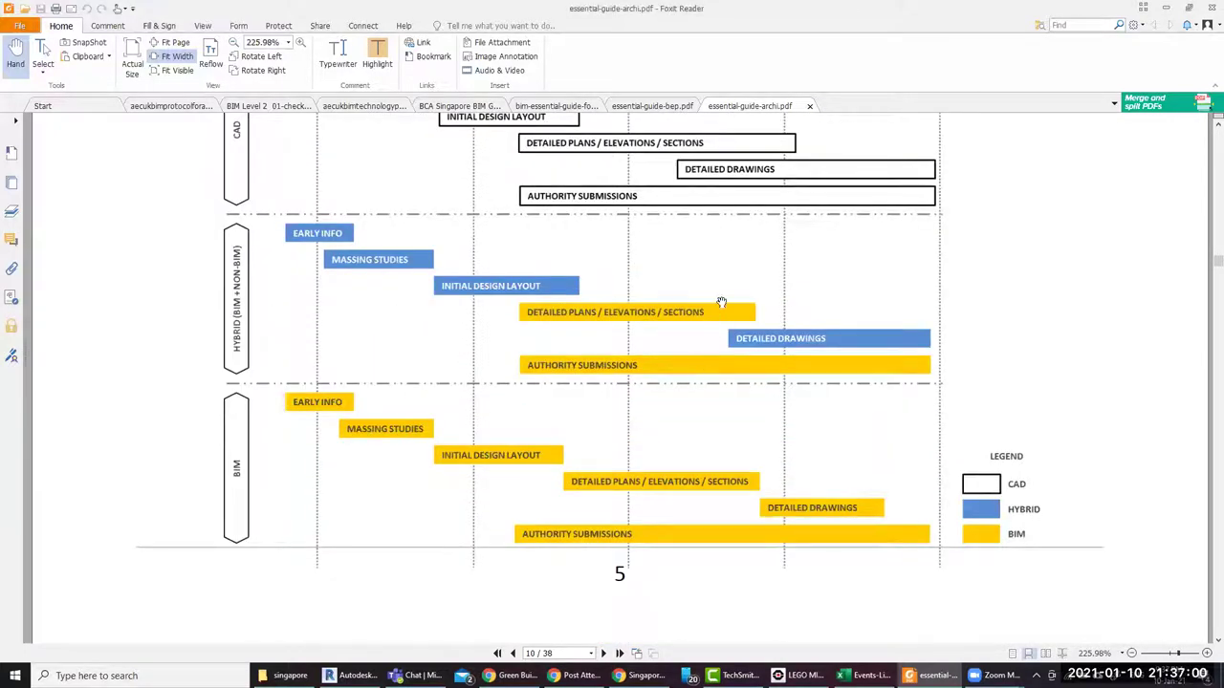
scroll(655, 387, up, 2)
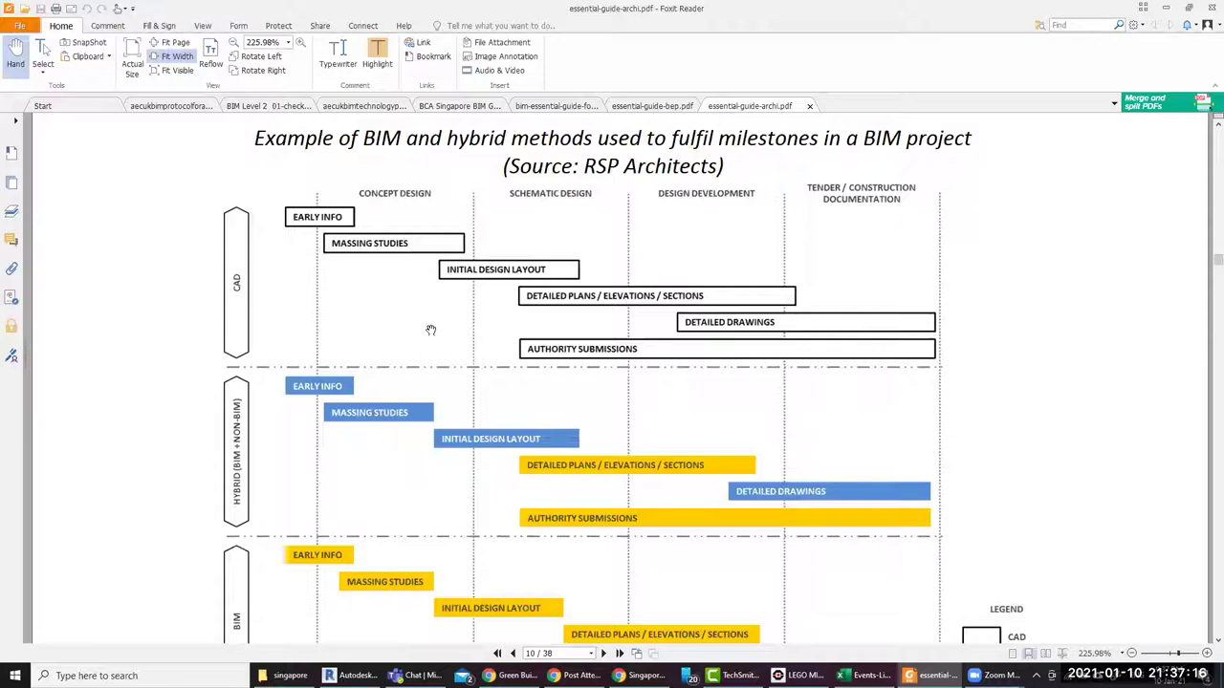
scroll(430, 330, down, 2)
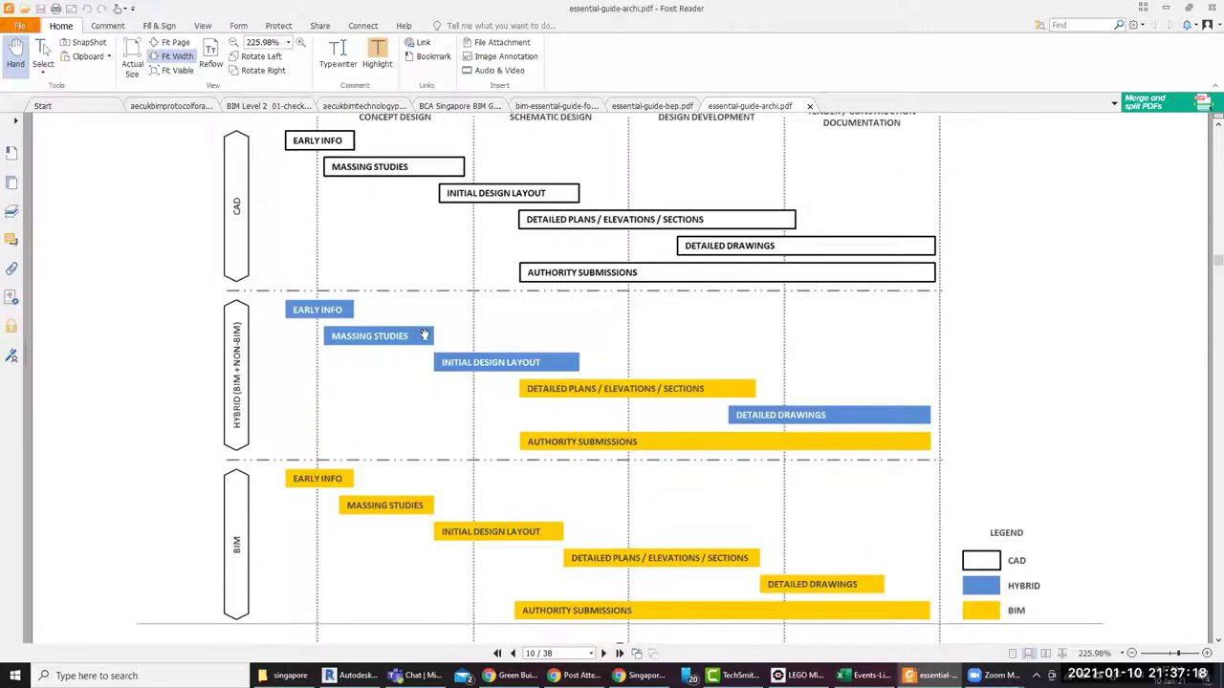
scroll(420, 336, down, 2)
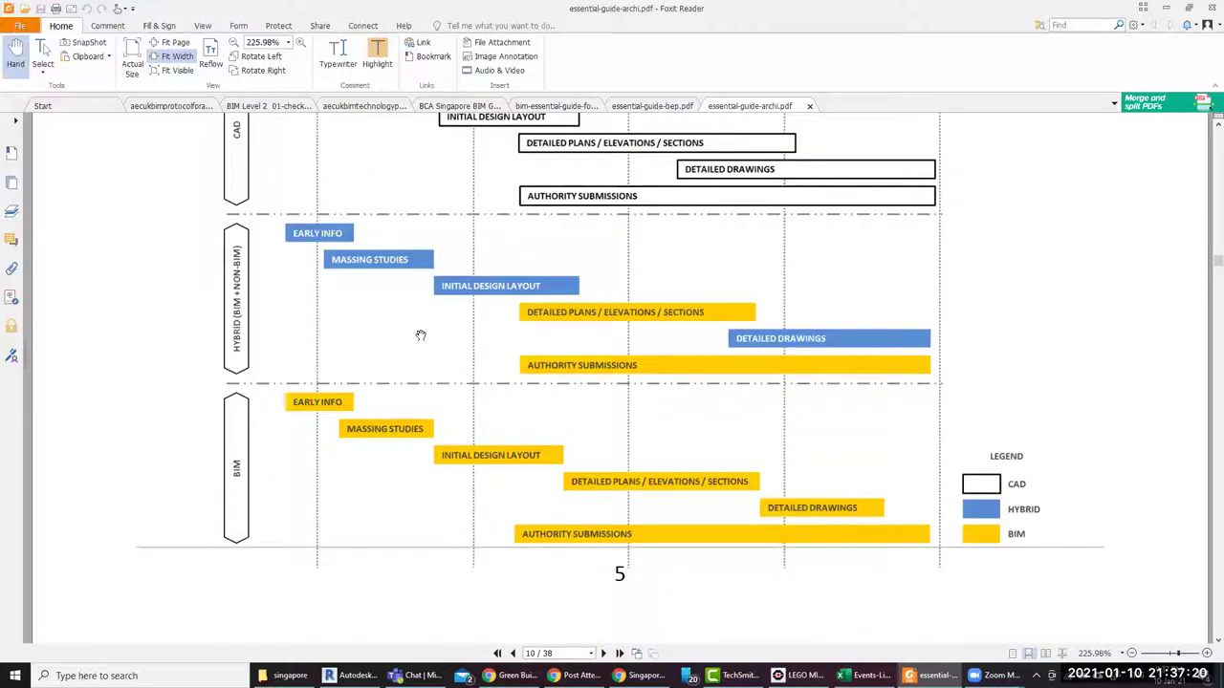
scroll(419, 336, down, 5)
scroll(420, 335, down, 5)
scroll(419, 336, down, 7)
scroll(420, 336, down, 4)
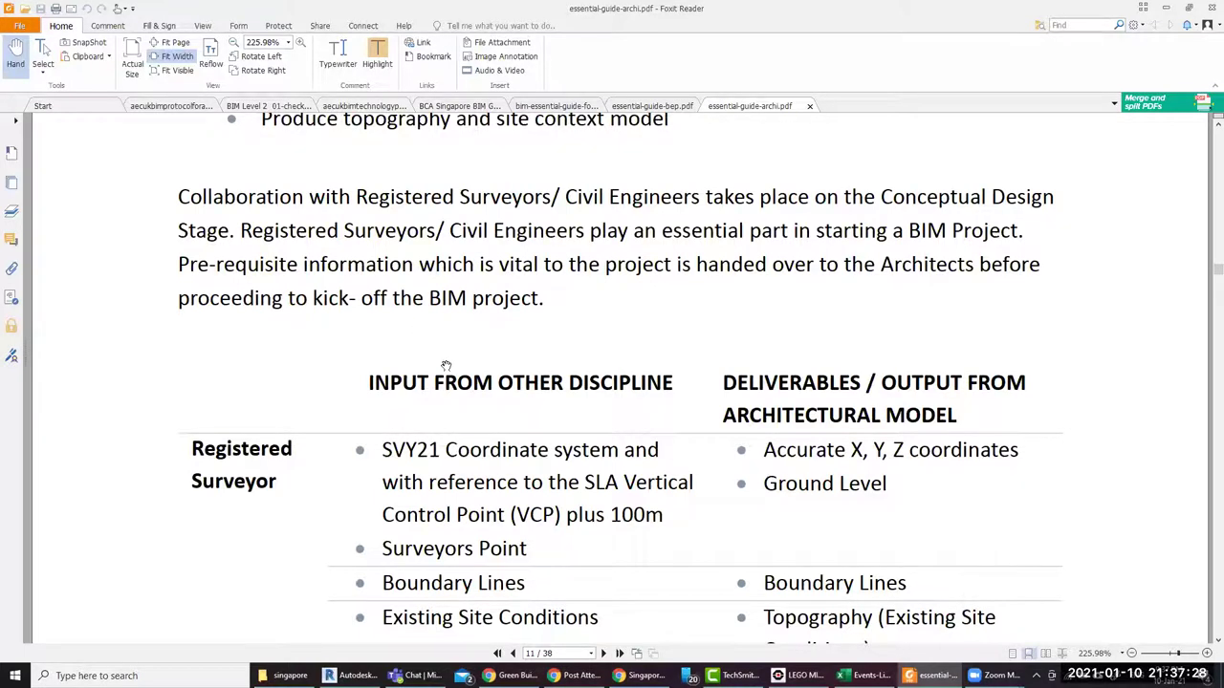
Show page 11's full Input/Deliverables table, including the Adjacent Road, Adjacent Properties and Existing Utilities rows
scroll(445, 365, down, 5)
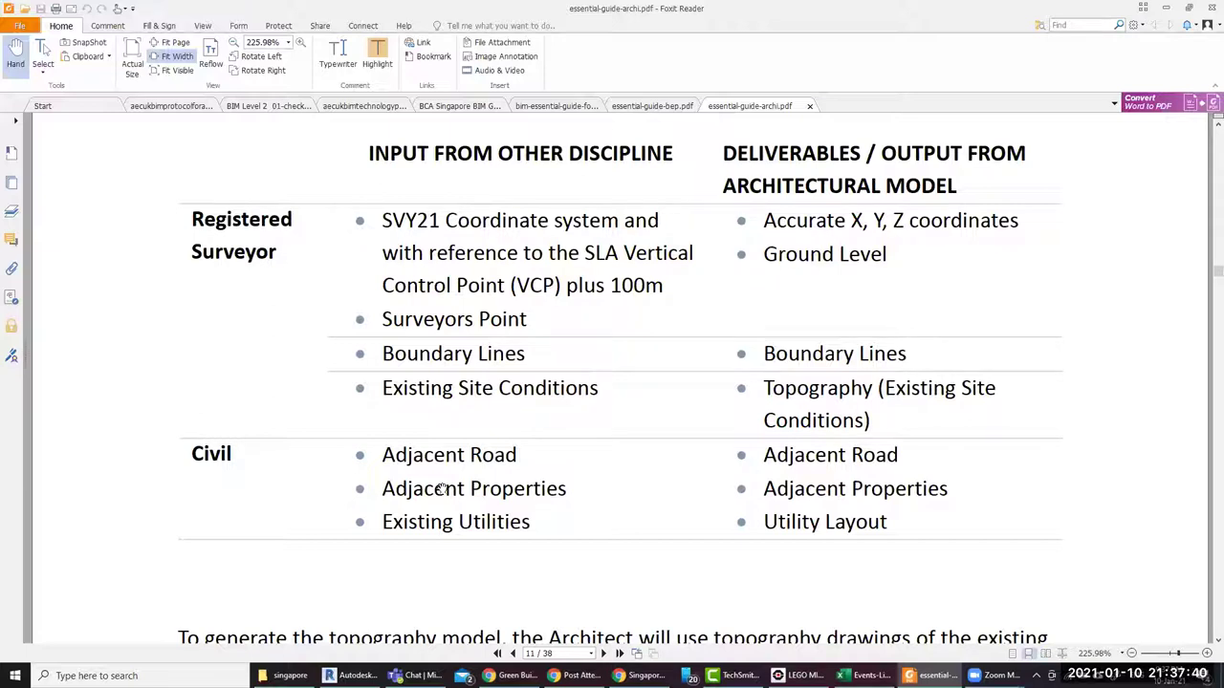
scroll(442, 488, up, 2)
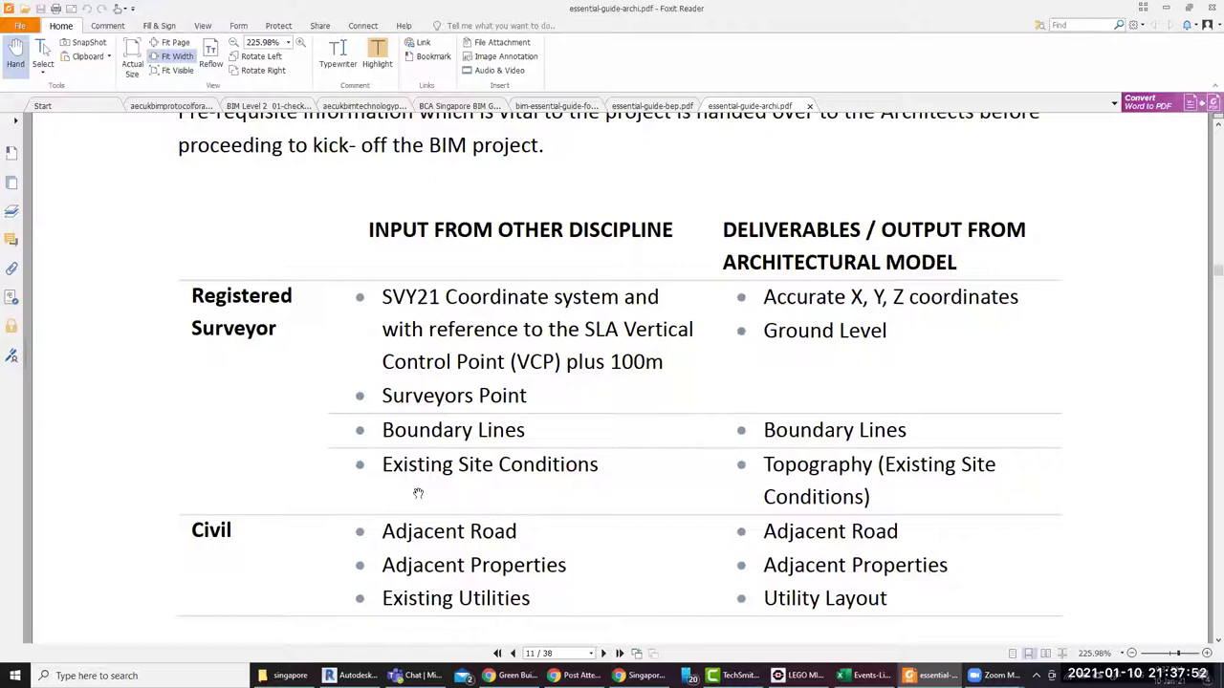
scroll(483, 489, down, 1)
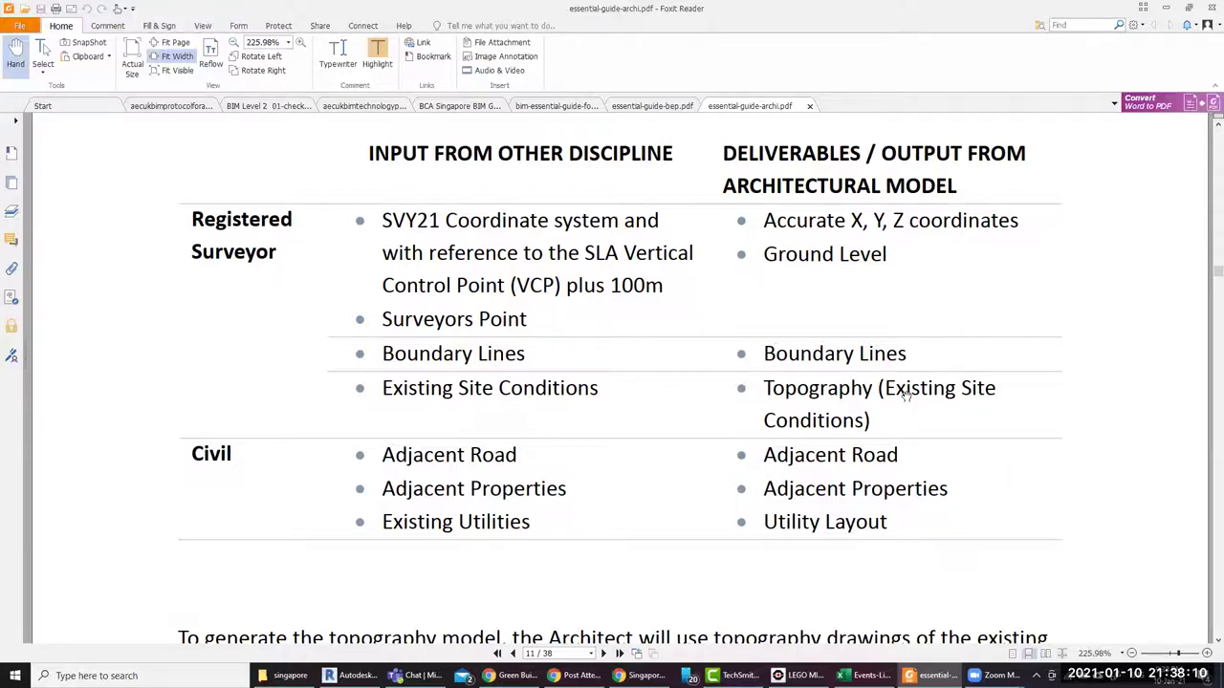
scroll(915, 390, down, 2)
Browse page 12's flowchart of the surveyor's TIN model converting into a BIM topography surface
scroll(914, 390, down, 3)
scroll(915, 390, down, 2)
scroll(915, 391, down, 2)
scroll(915, 391, down, 2)
scroll(915, 391, down, 1)
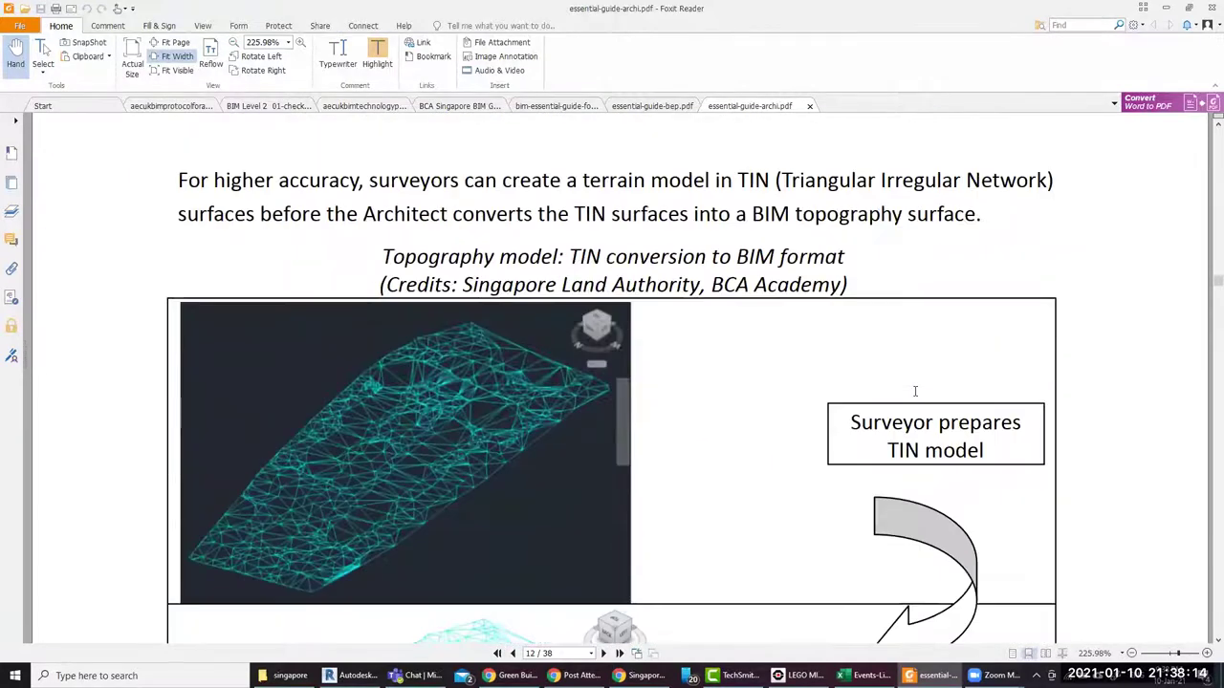
scroll(915, 391, down, 3)
scroll(914, 390, up, 3)
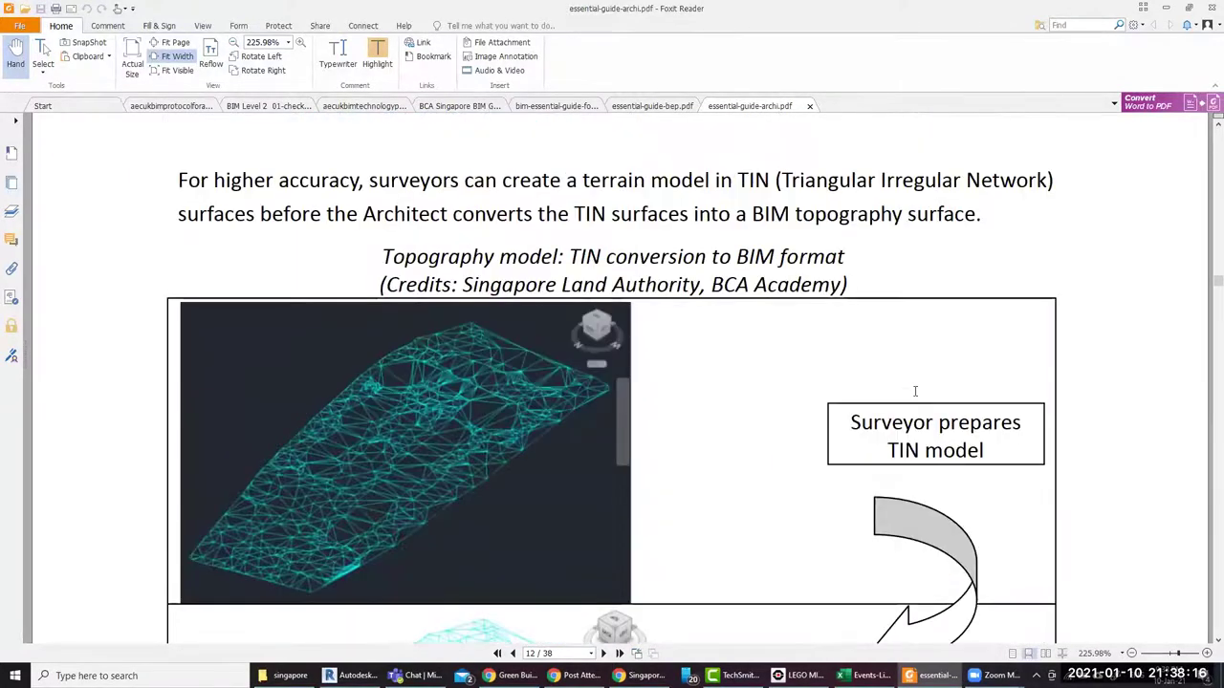
scroll(915, 391, down, 2)
scroll(915, 391, down, 2)
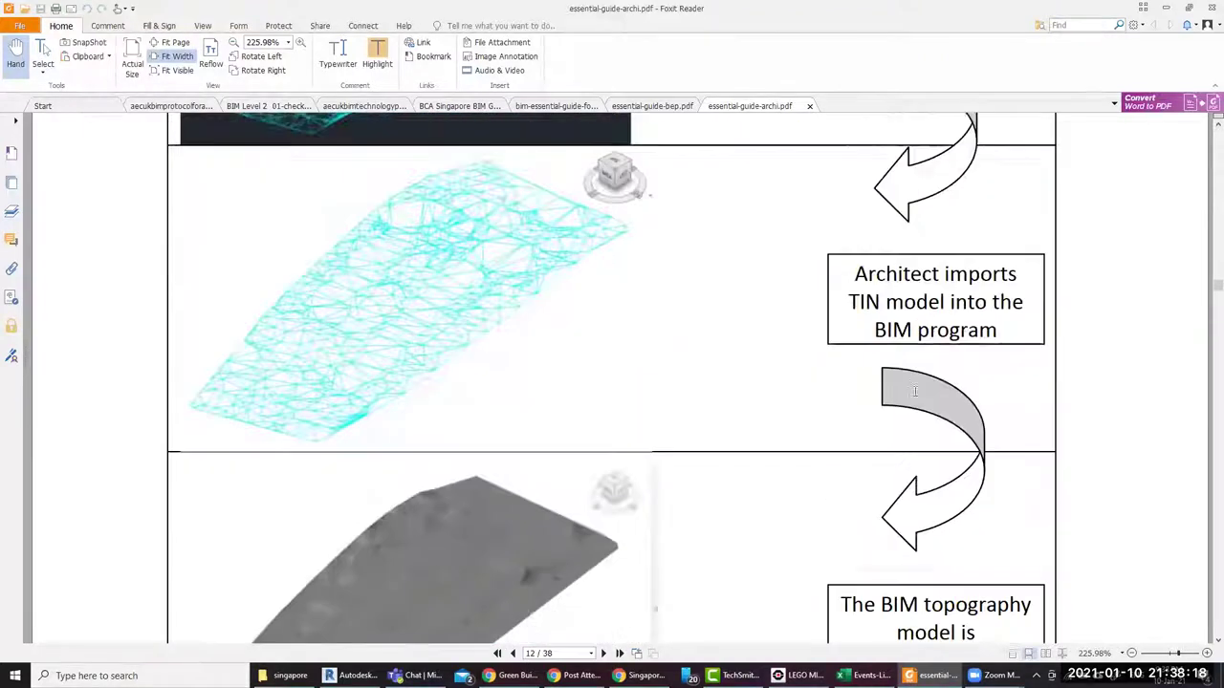
scroll(698, 442, down, 2)
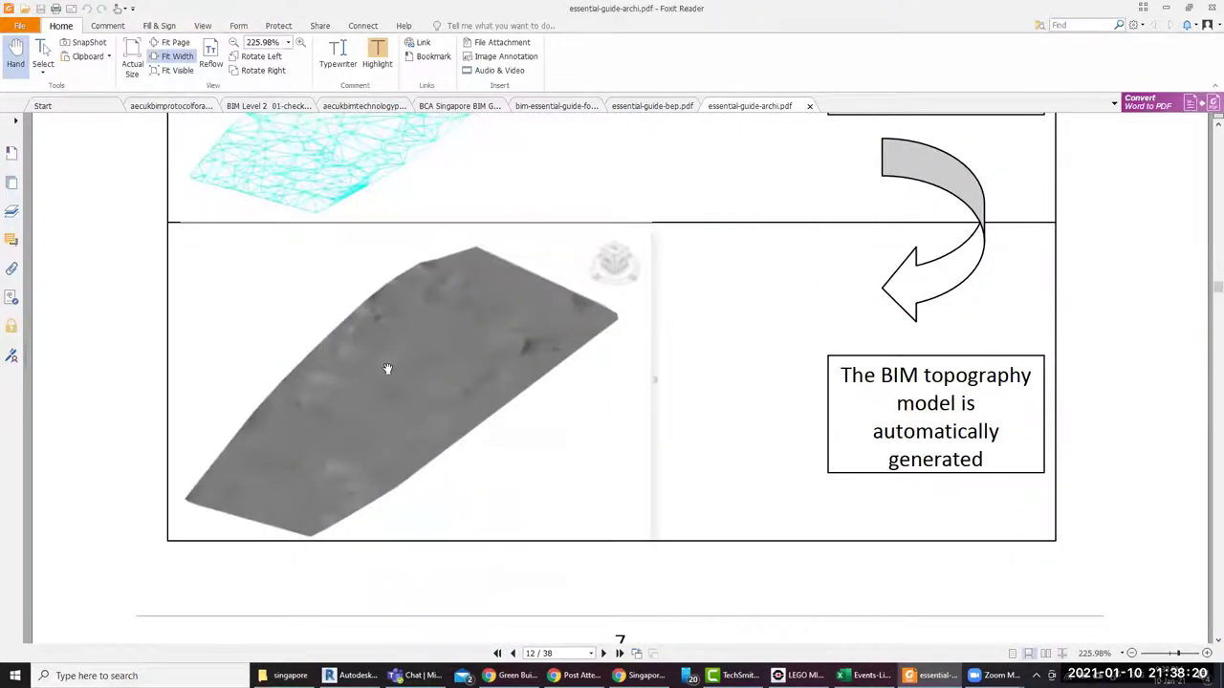
scroll(354, 472, down, 4)
scroll(363, 459, up, 5)
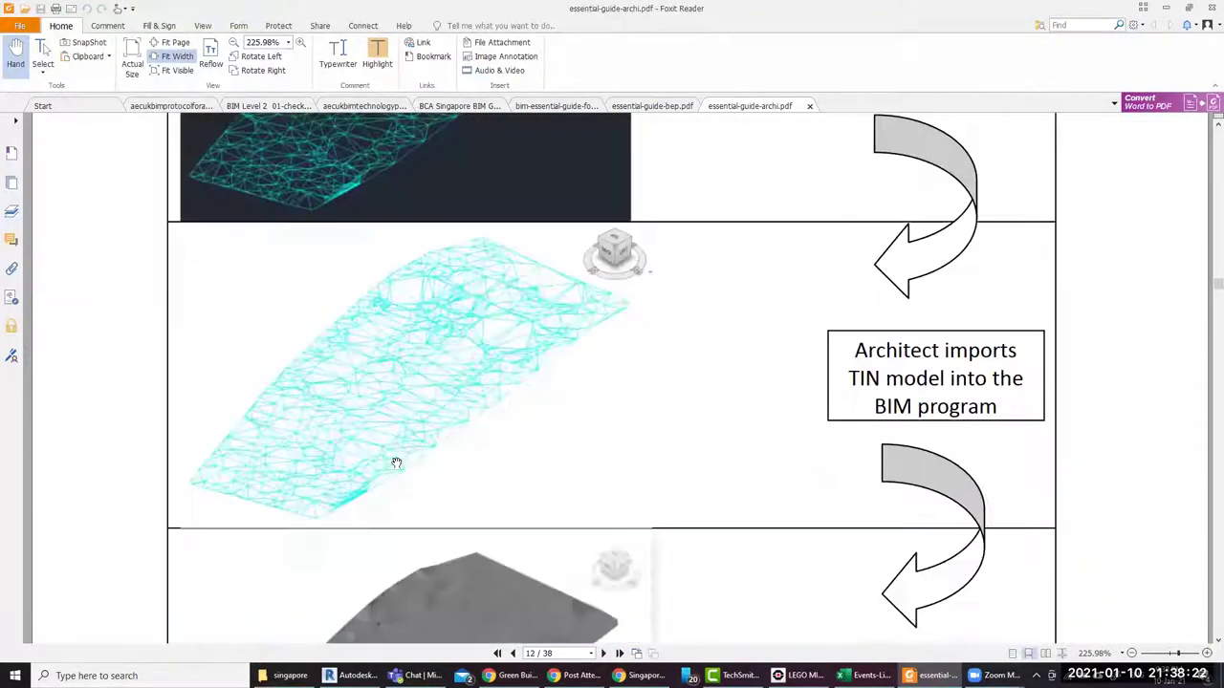
scroll(396, 465, up, 1)
scroll(488, 289, up, 2)
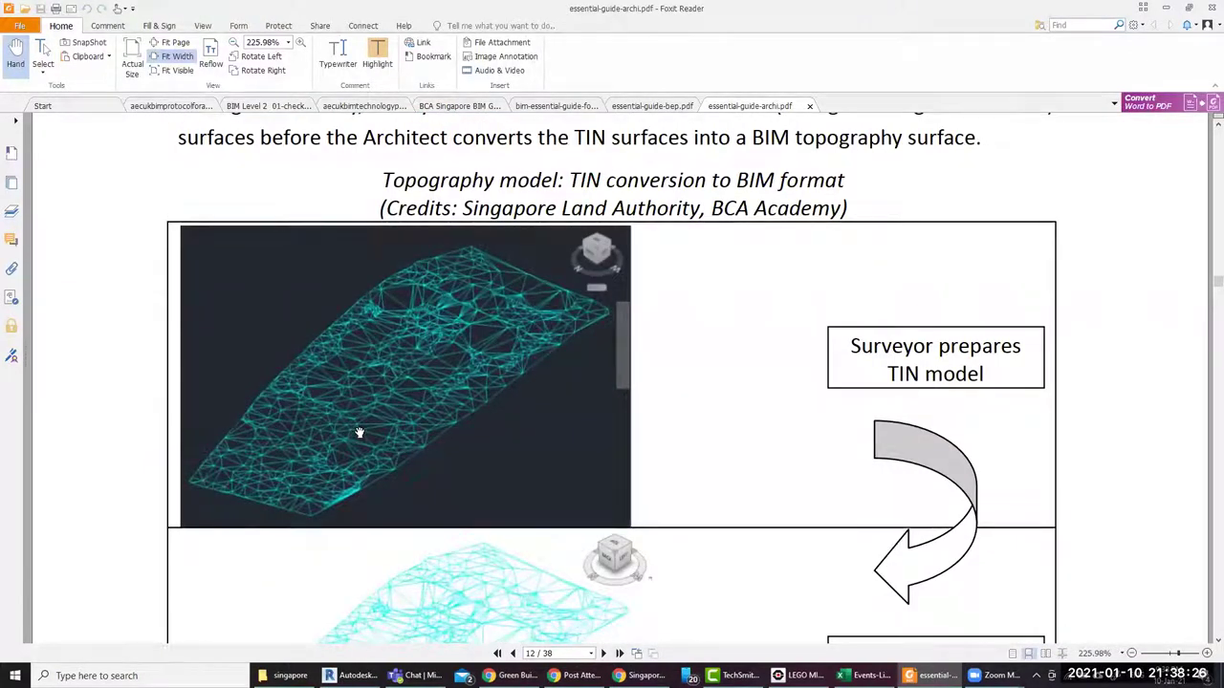
scroll(368, 438, down, 3)
scroll(361, 432, down, 1)
scroll(361, 432, down, 1)
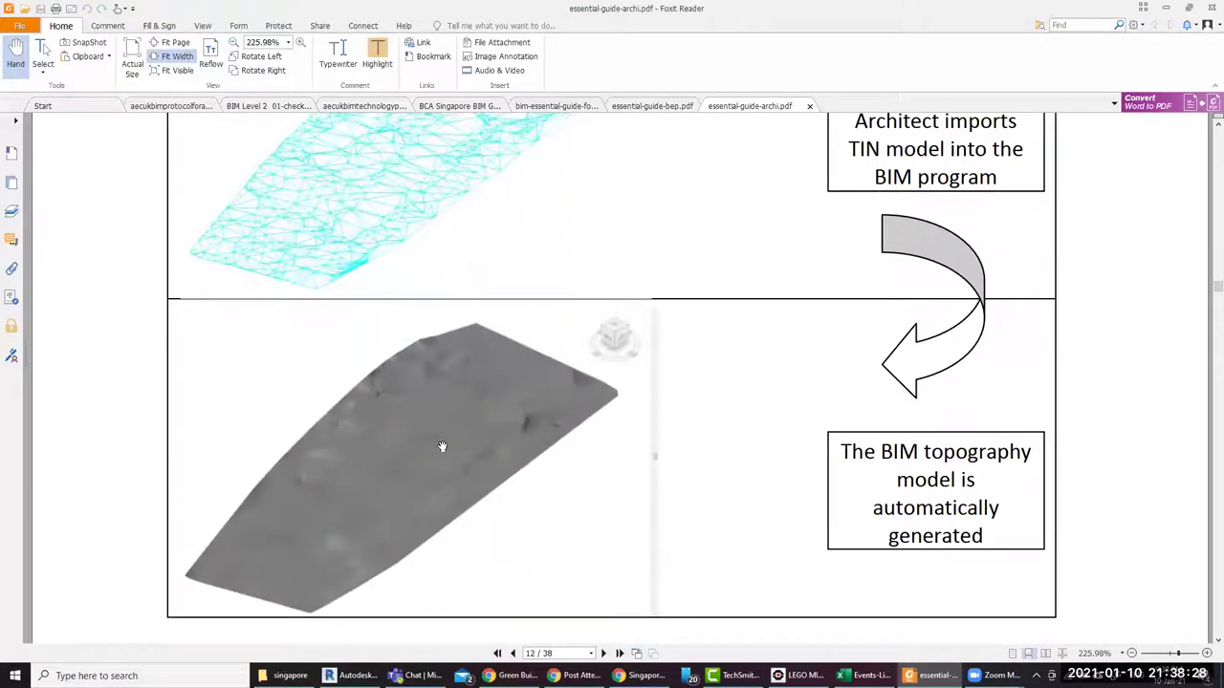
In Revit's 3D view, start a toposurface from an imported points file, then cancel the file selection
click(346, 675)
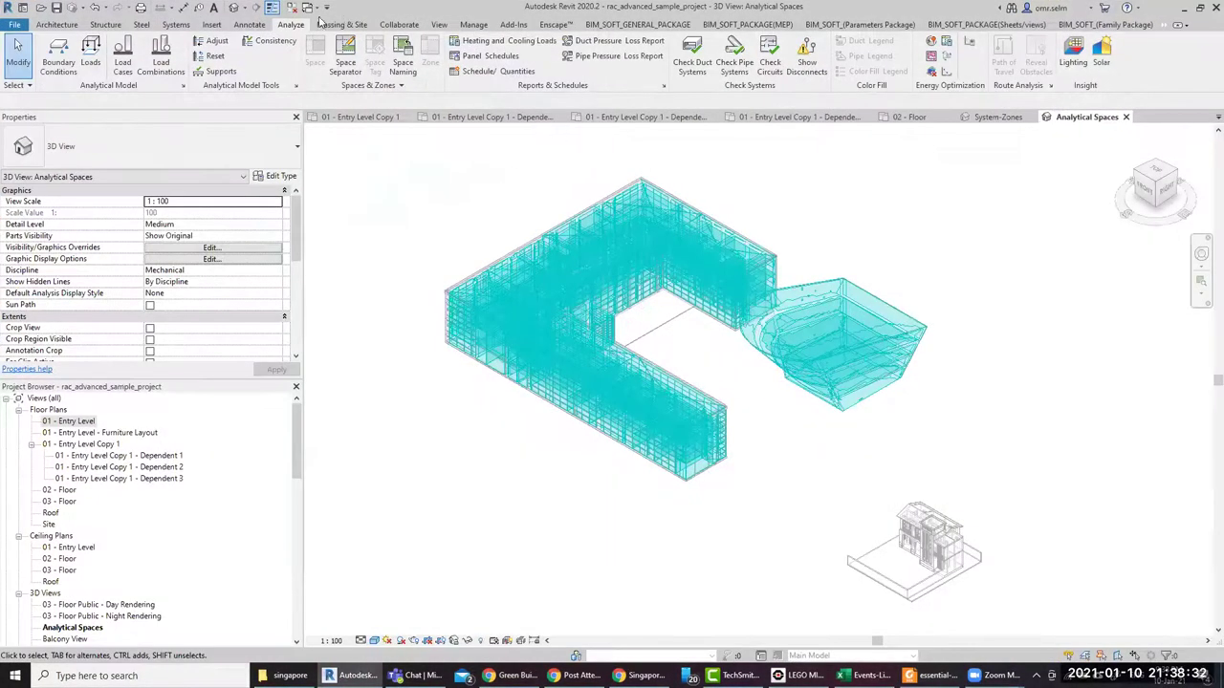
click(341, 25)
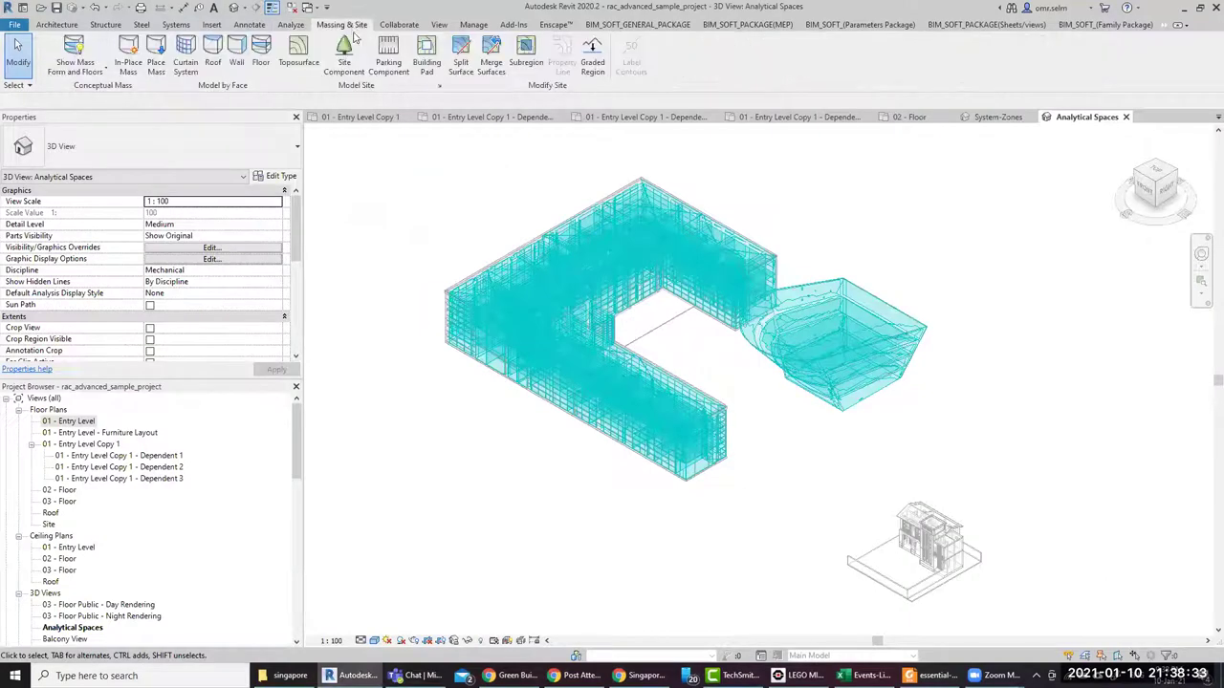
click(297, 67)
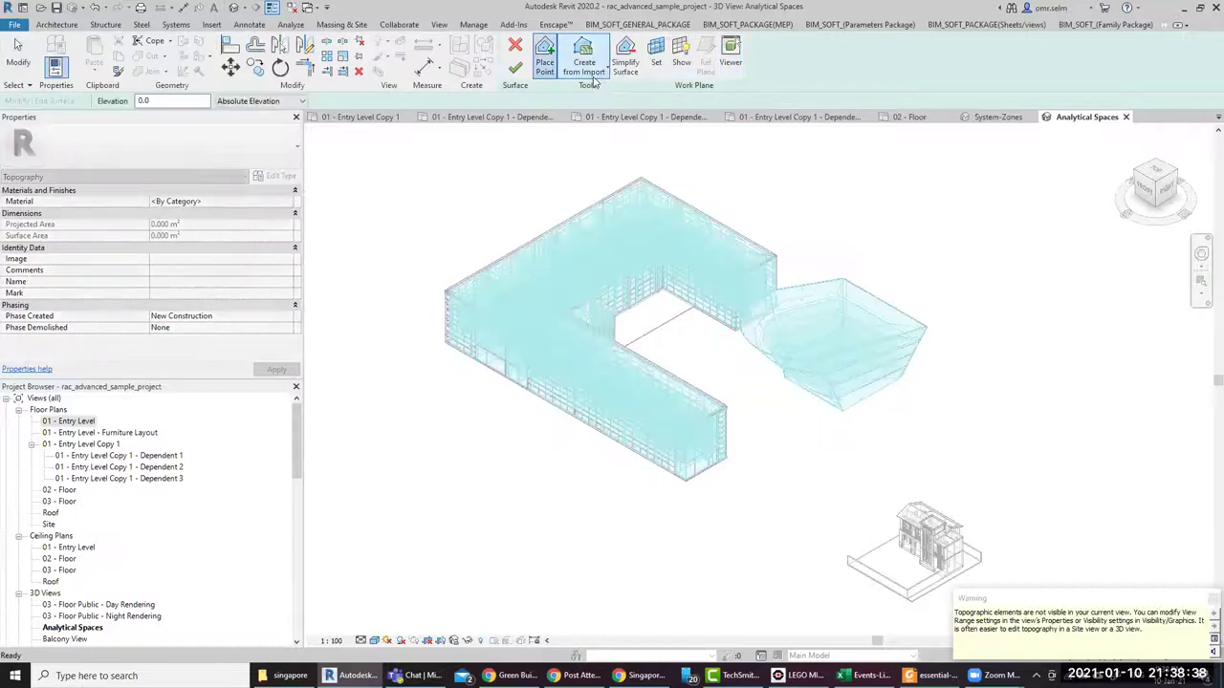
click(585, 69)
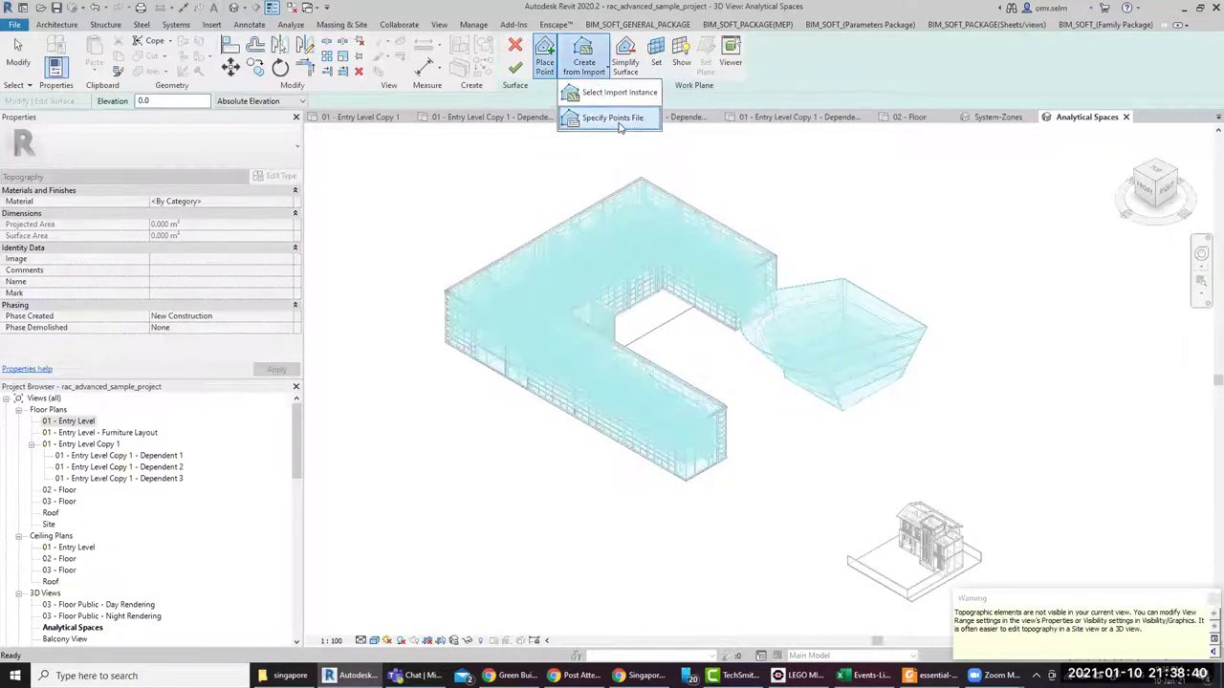
click(612, 118)
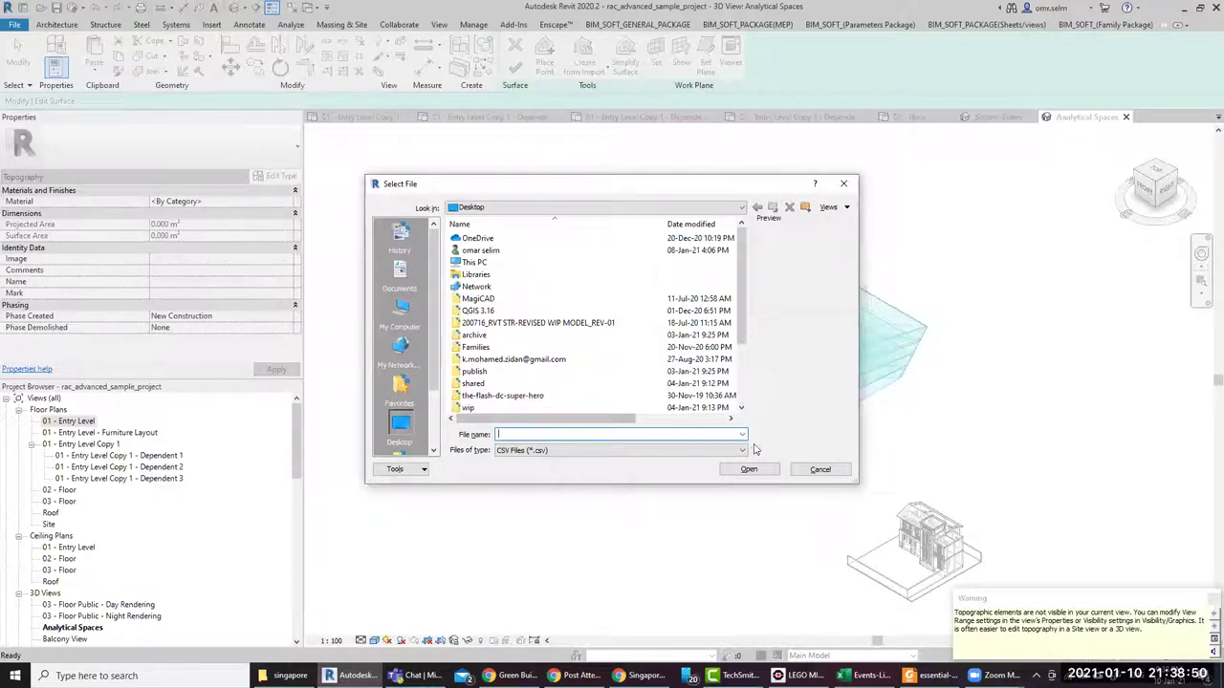
click(807, 469)
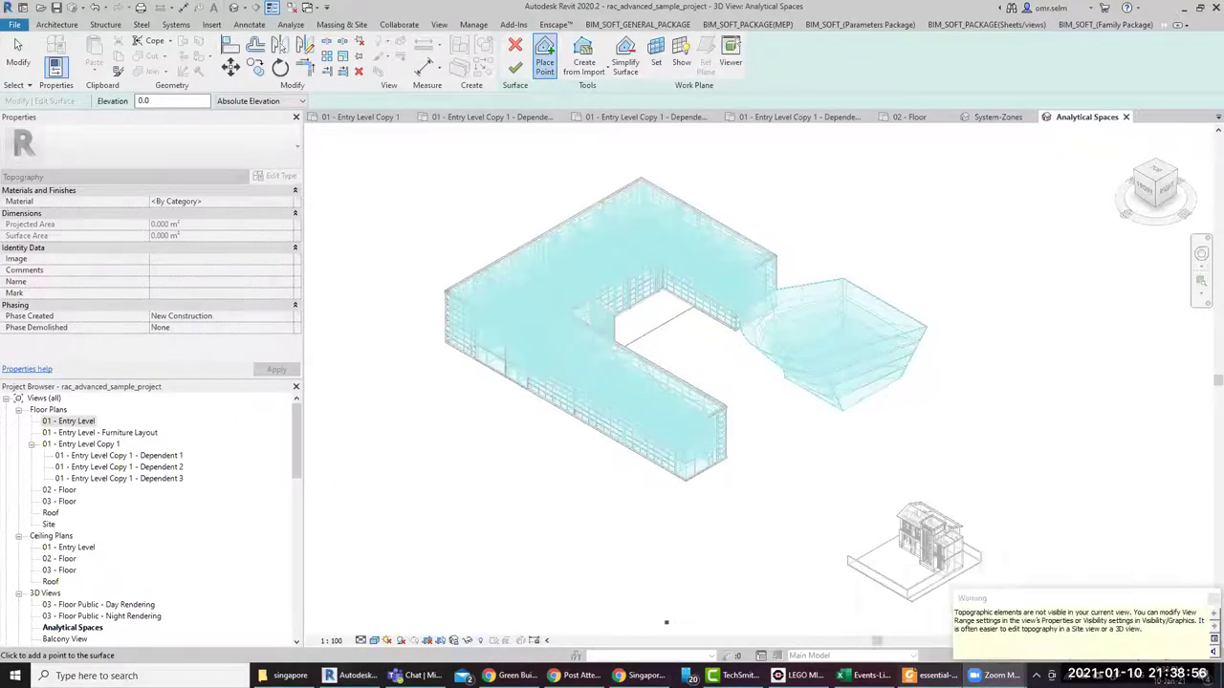
Return to the BIM guide PDF at page 12's topography model figure
click(933, 675)
scroll(663, 426, down, 3)
scroll(549, 399, down, 2)
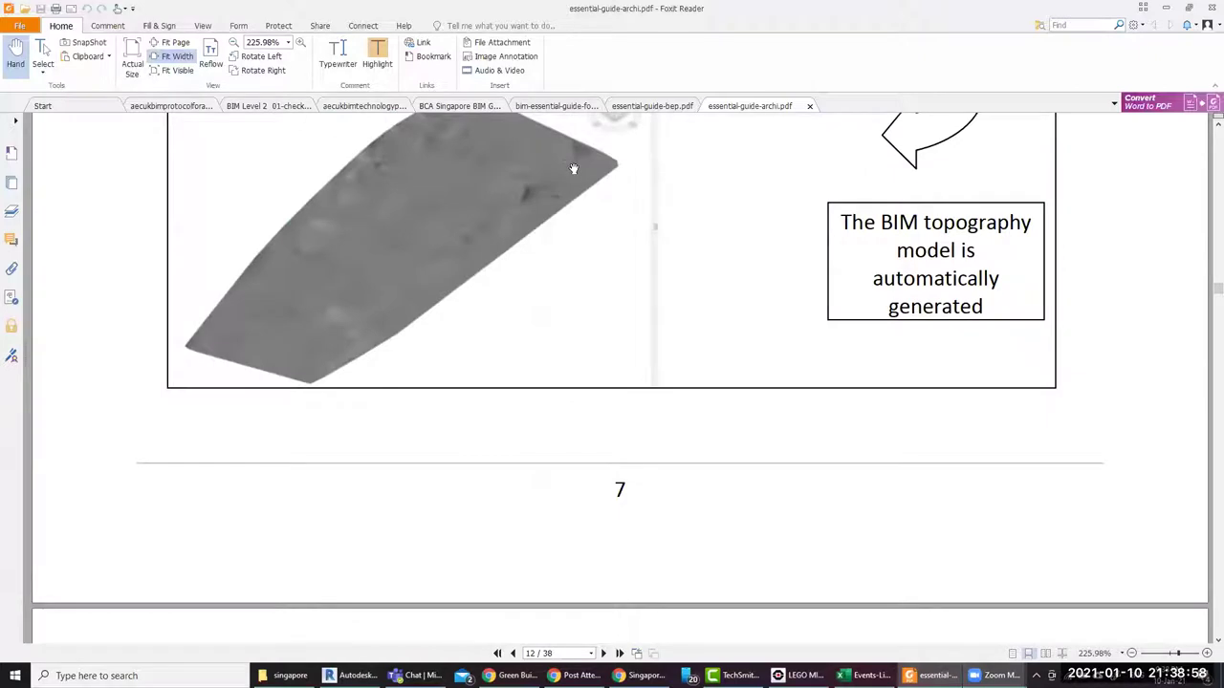
Scroll through pages 13 and 14 to page 15's Example of Conceptual Massing
scroll(412, 296, down, 3)
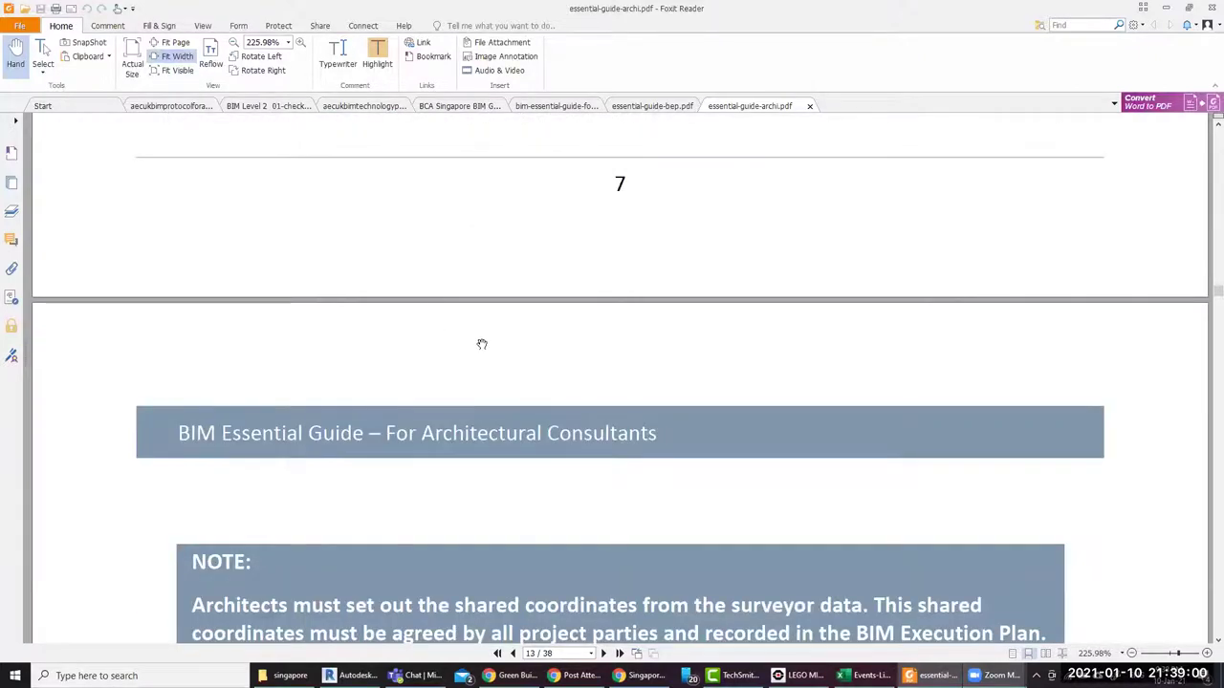
scroll(488, 345, down, 3)
scroll(512, 341, down, 3)
scroll(520, 348, down, 3)
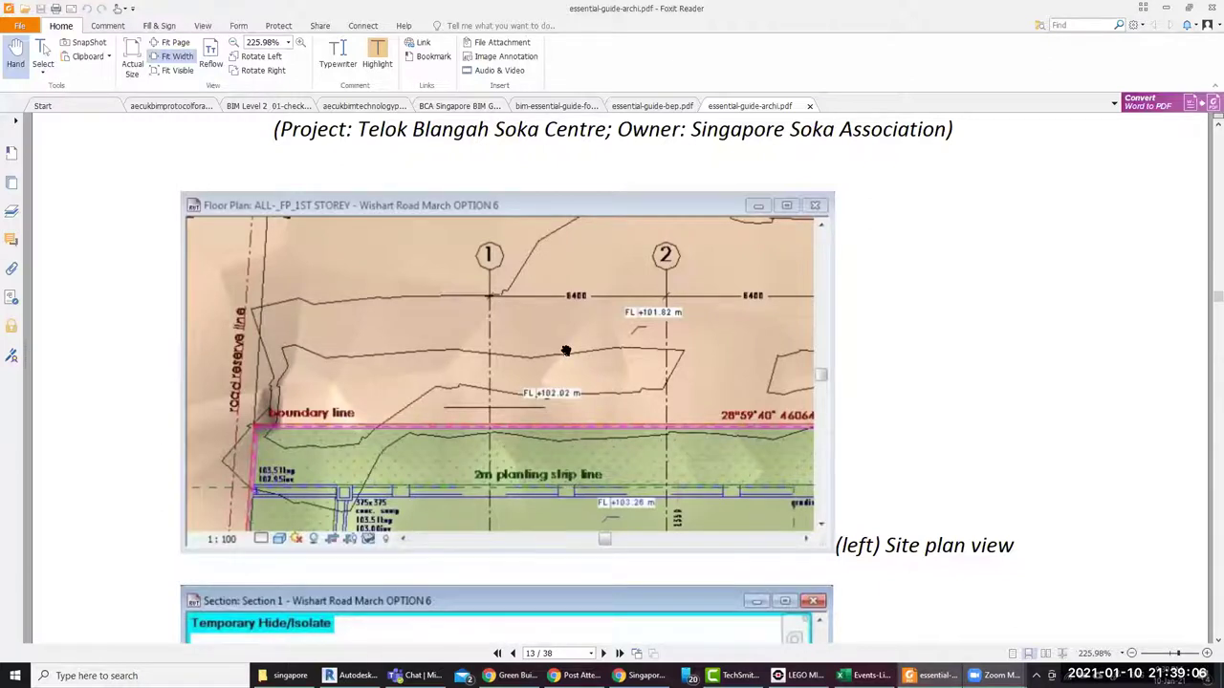
scroll(570, 349, down, 3)
scroll(569, 349, down, 2)
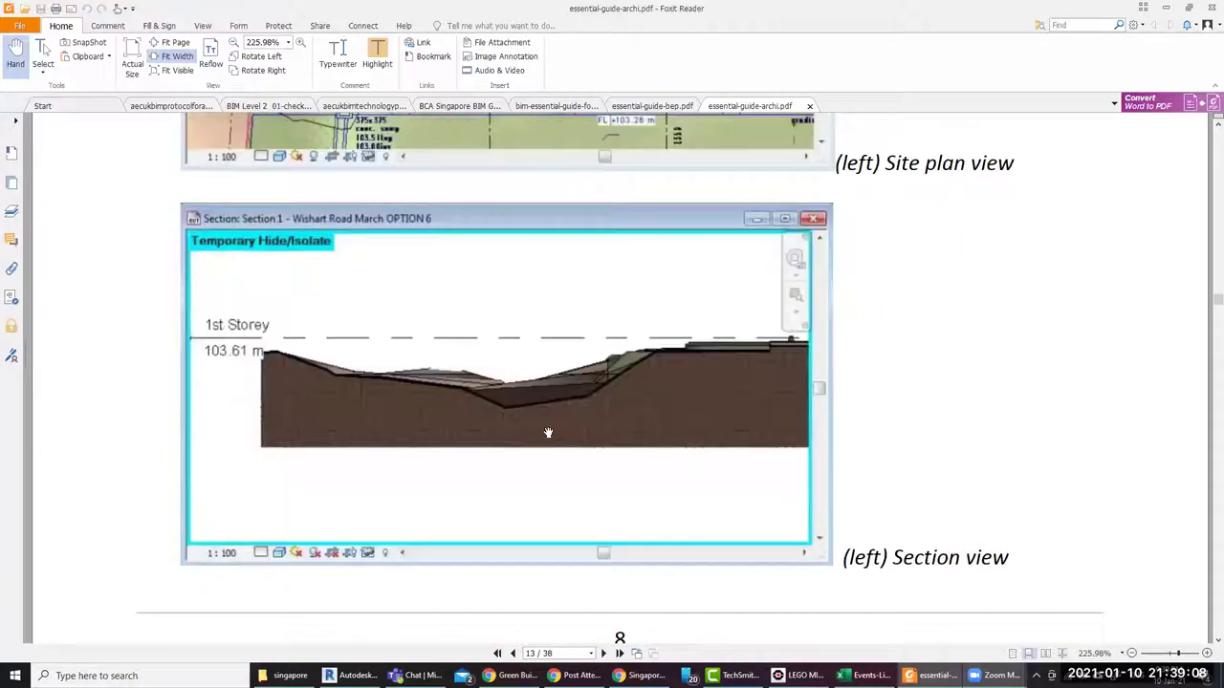
scroll(547, 430, up, 3)
scroll(550, 427, down, 2)
scroll(560, 423, down, 2)
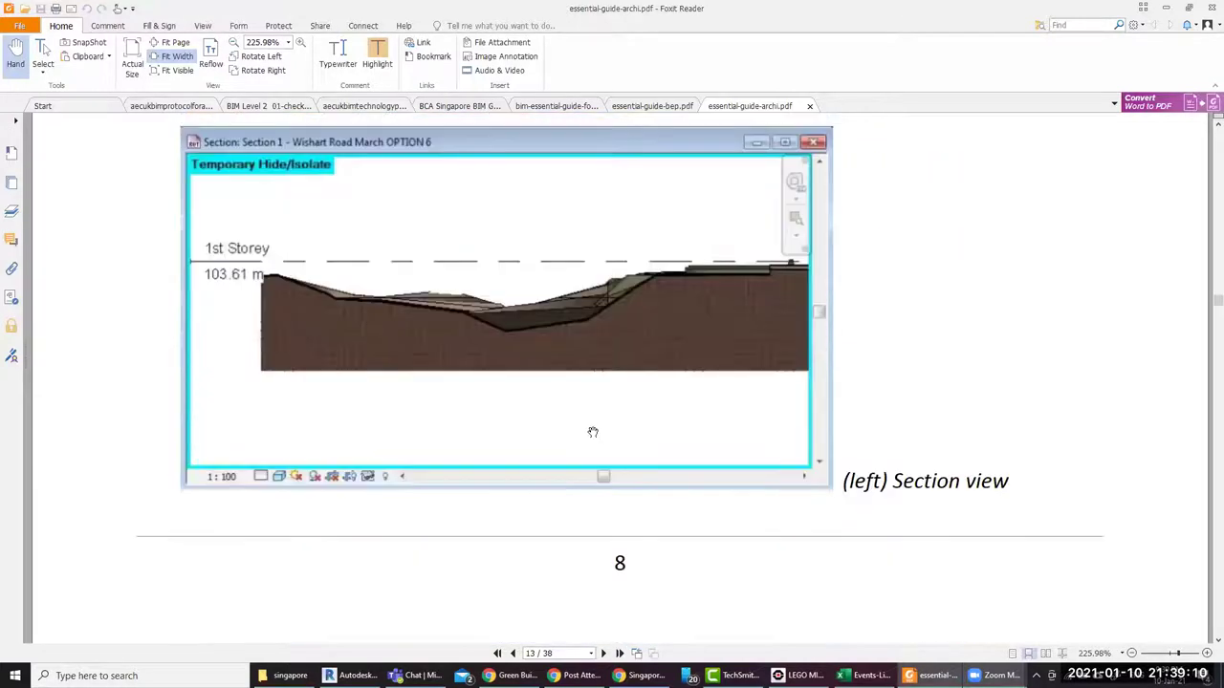
scroll(593, 429, down, 3)
scroll(589, 428, down, 4)
scroll(589, 423, down, 2)
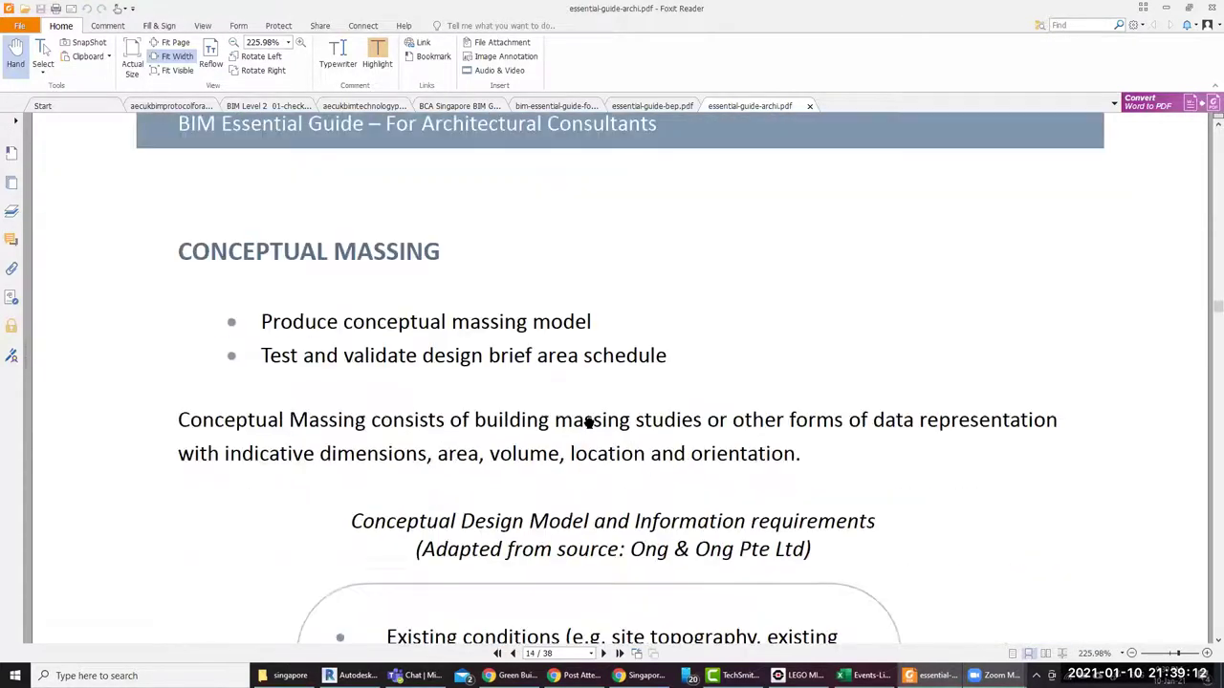
scroll(641, 349, down, 3)
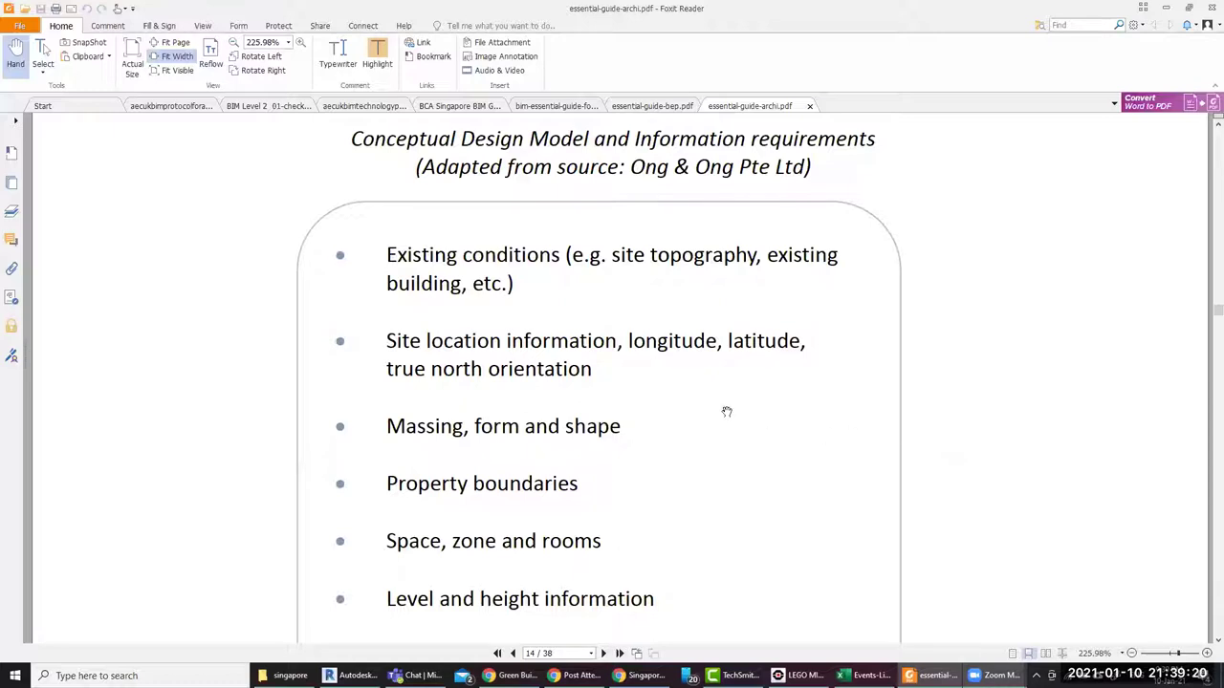
scroll(838, 387, down, 2)
scroll(838, 386, up, 2)
scroll(838, 386, up, 2)
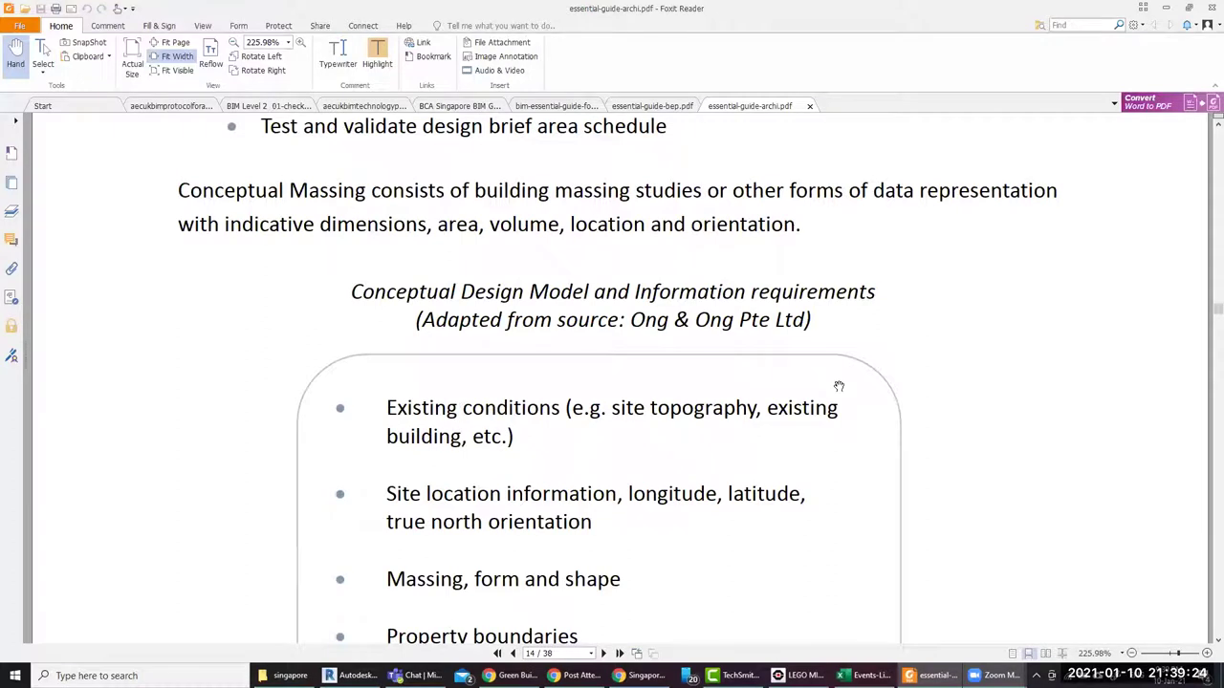
scroll(839, 386, down, 1)
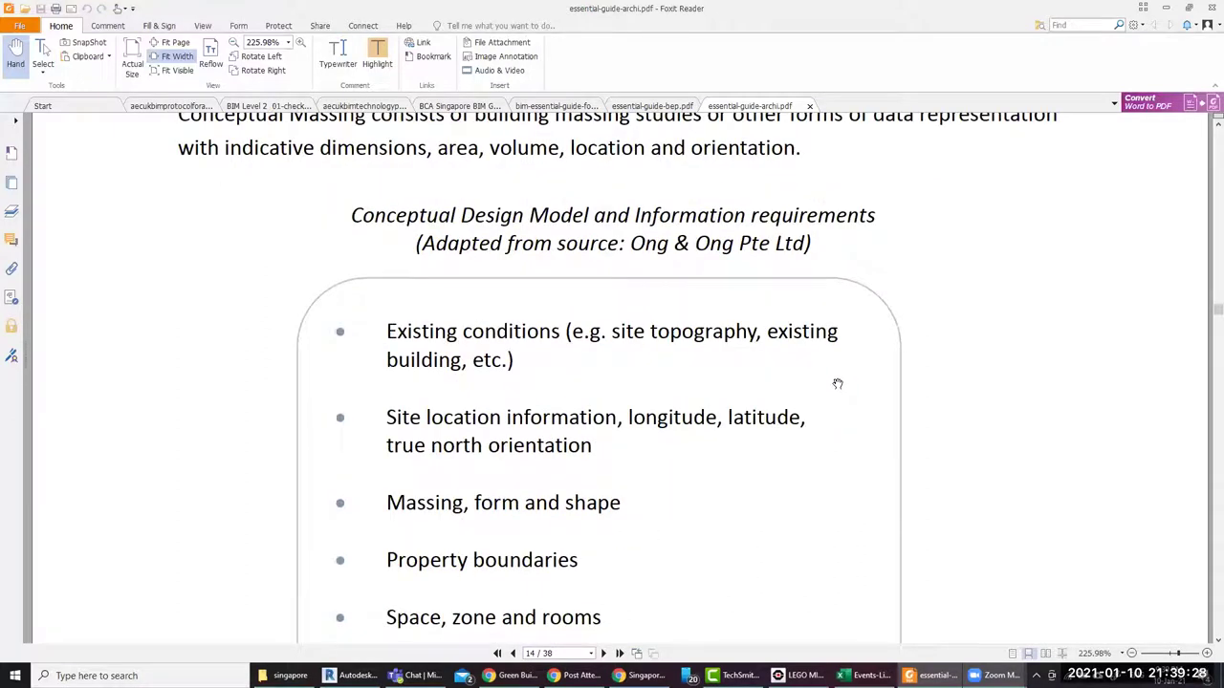
scroll(819, 378, down, 2)
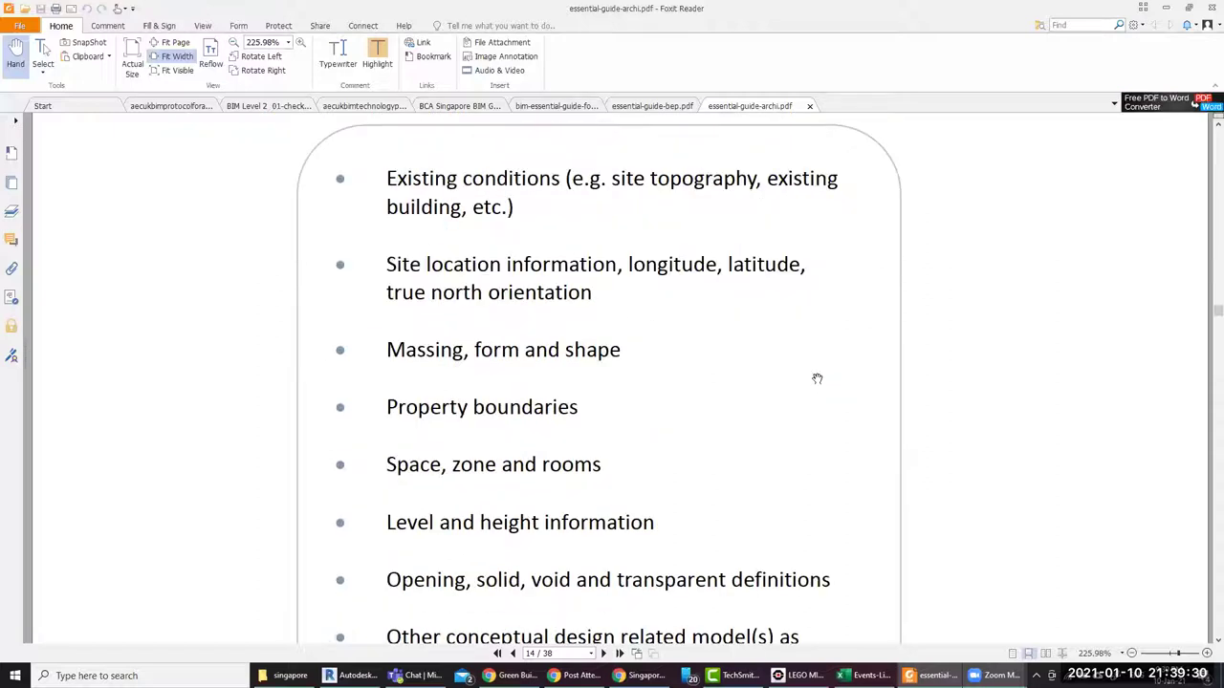
drag(820, 374, 821, 372)
scroll(830, 365, down, 2)
scroll(830, 360, down, 1)
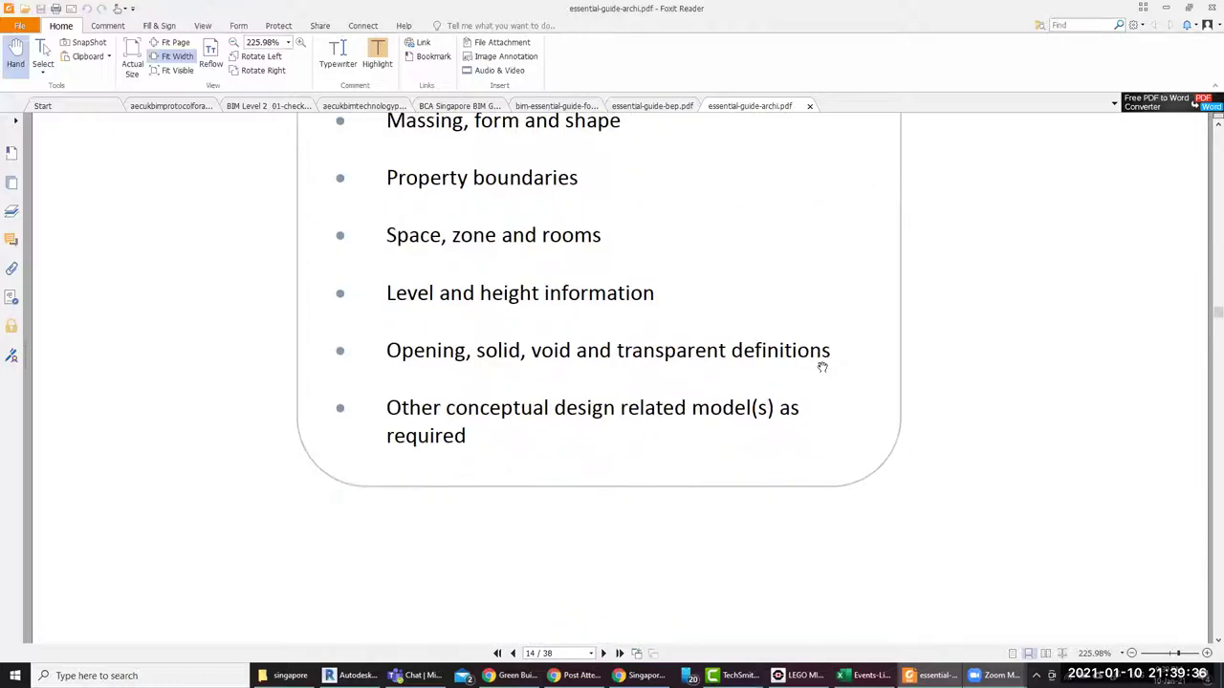
scroll(736, 383, down, 2)
scroll(726, 387, down, 2)
scroll(719, 390, down, 2)
scroll(717, 391, down, 1)
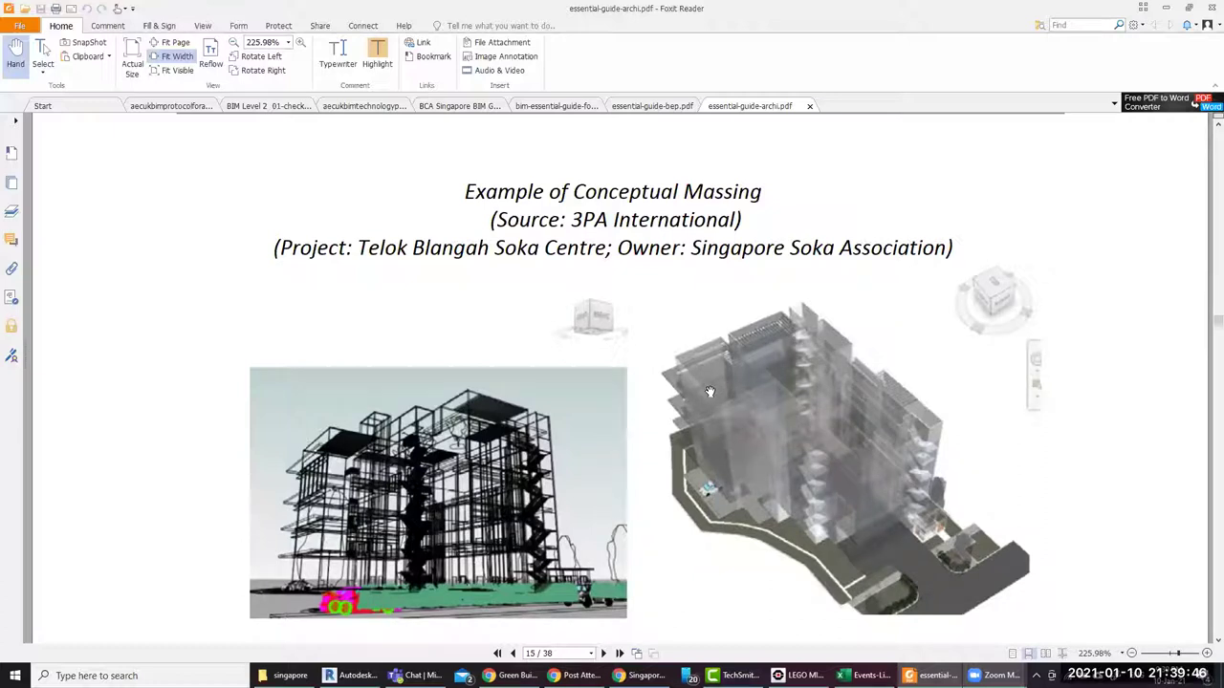
Scroll essential-guide-archi.pdf down to page 16's Example of Sun Studies image
scroll(709, 392, down, 1)
scroll(717, 393, down, 4)
scroll(731, 396, up, 5)
scroll(389, 521, down, 3)
scroll(392, 496, up, 3)
scroll(391, 497, down, 3)
scroll(396, 497, down, 3)
scroll(412, 497, down, 3)
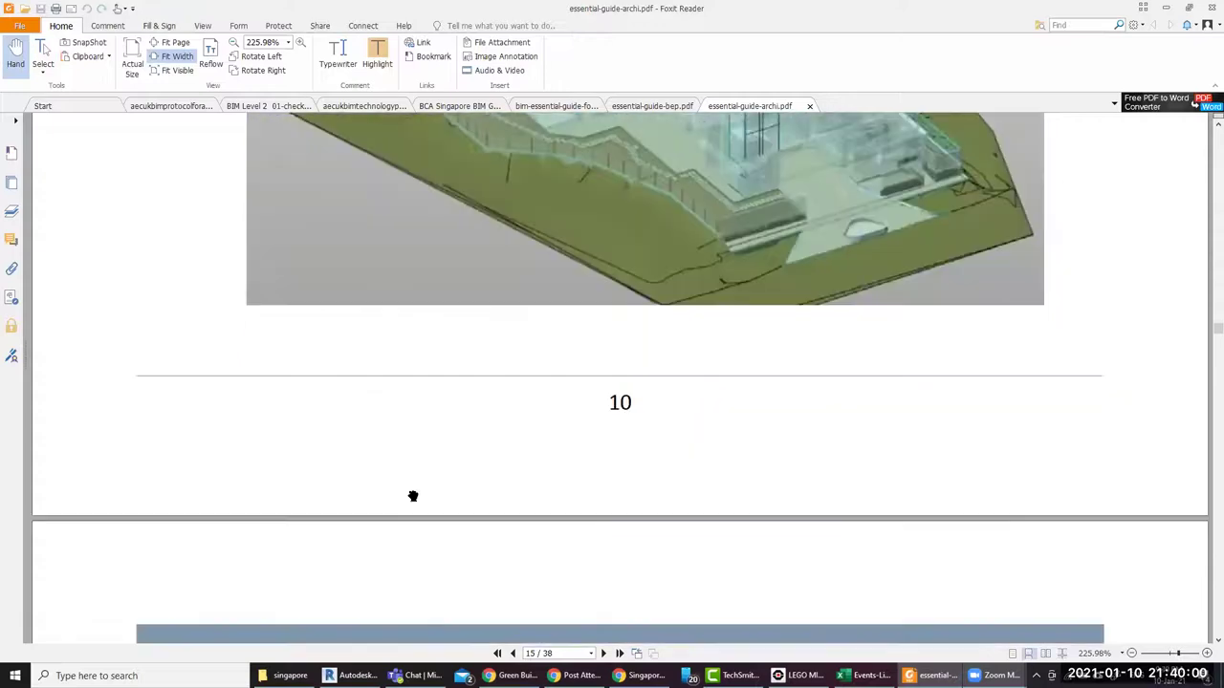
scroll(413, 505, down, 3)
scroll(413, 505, down, 3)
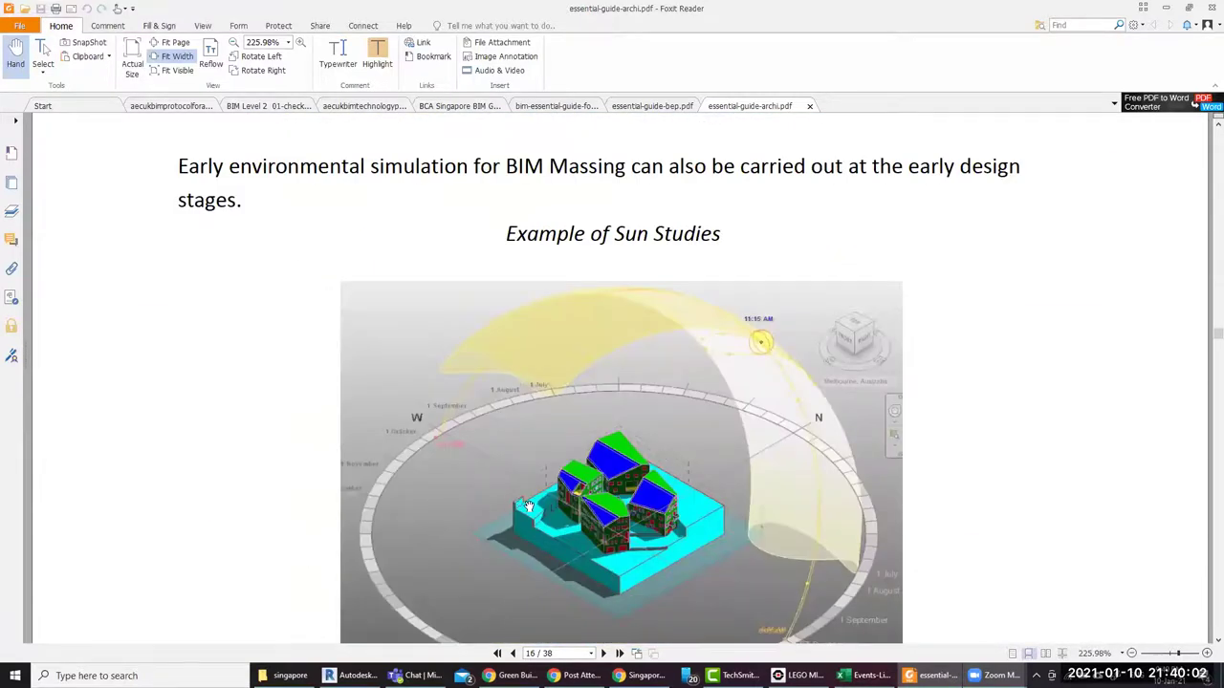
scroll(527, 506, down, 3)
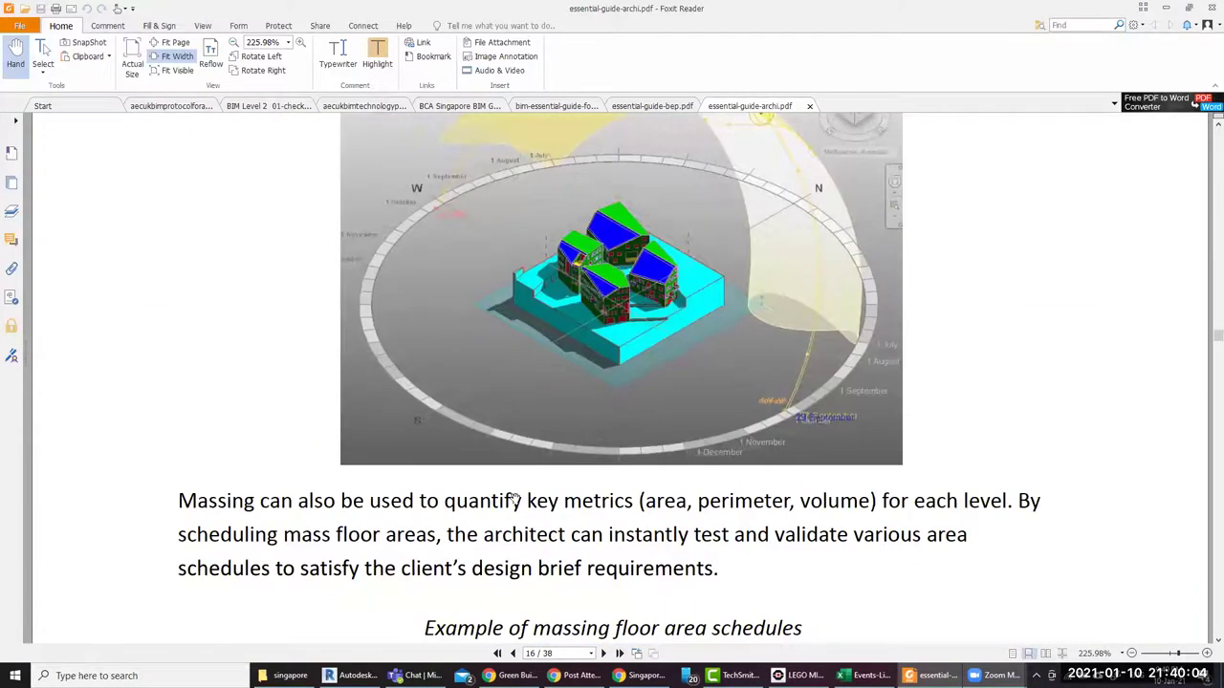
Turn on the sun path in Revit's Analytical Spaces 3D view and zoom out to its full circle
click(355, 676)
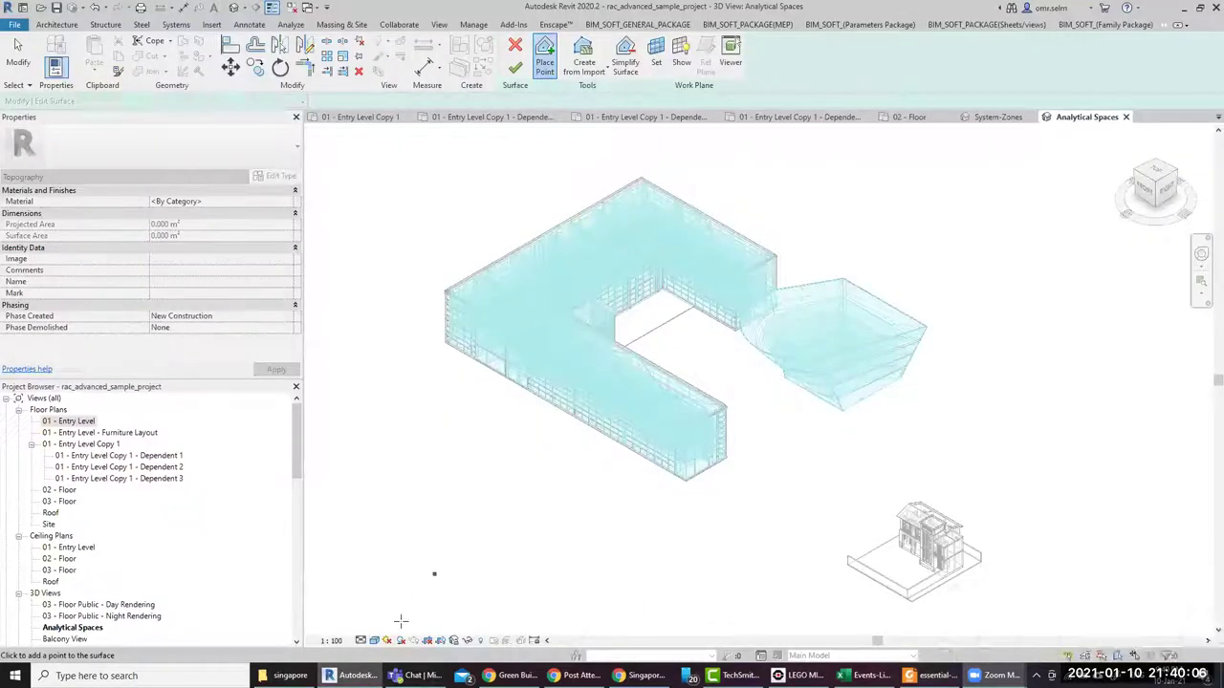
click(387, 641)
click(399, 628)
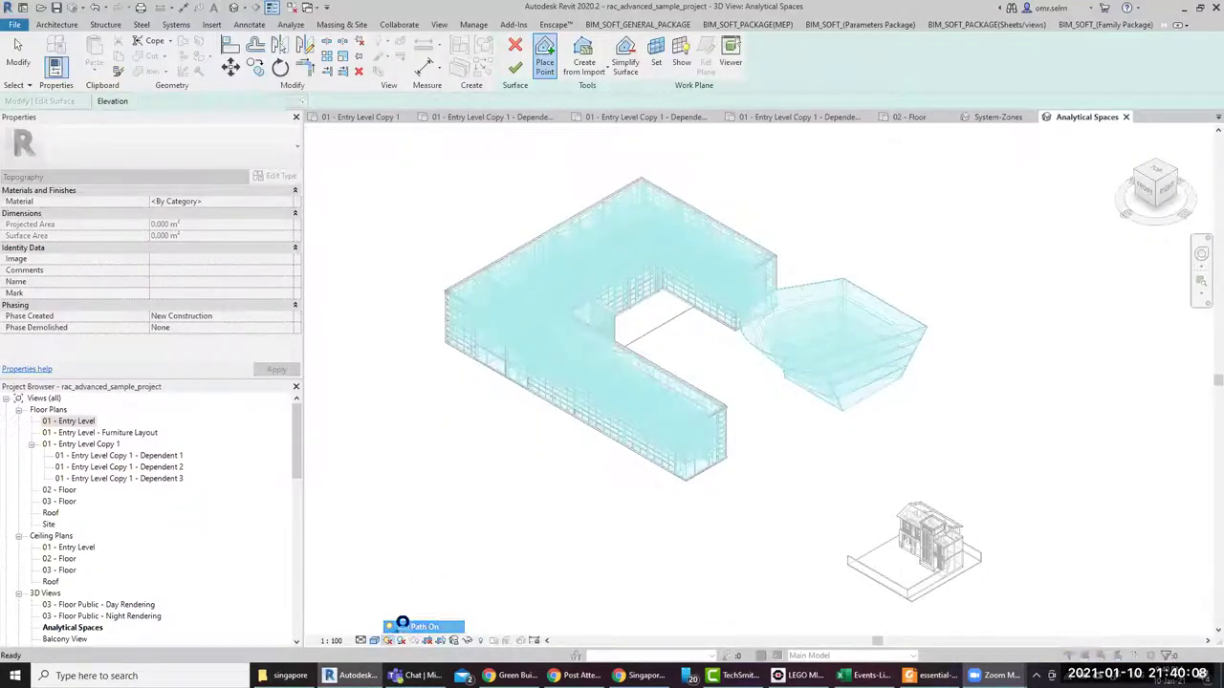
click(582, 304)
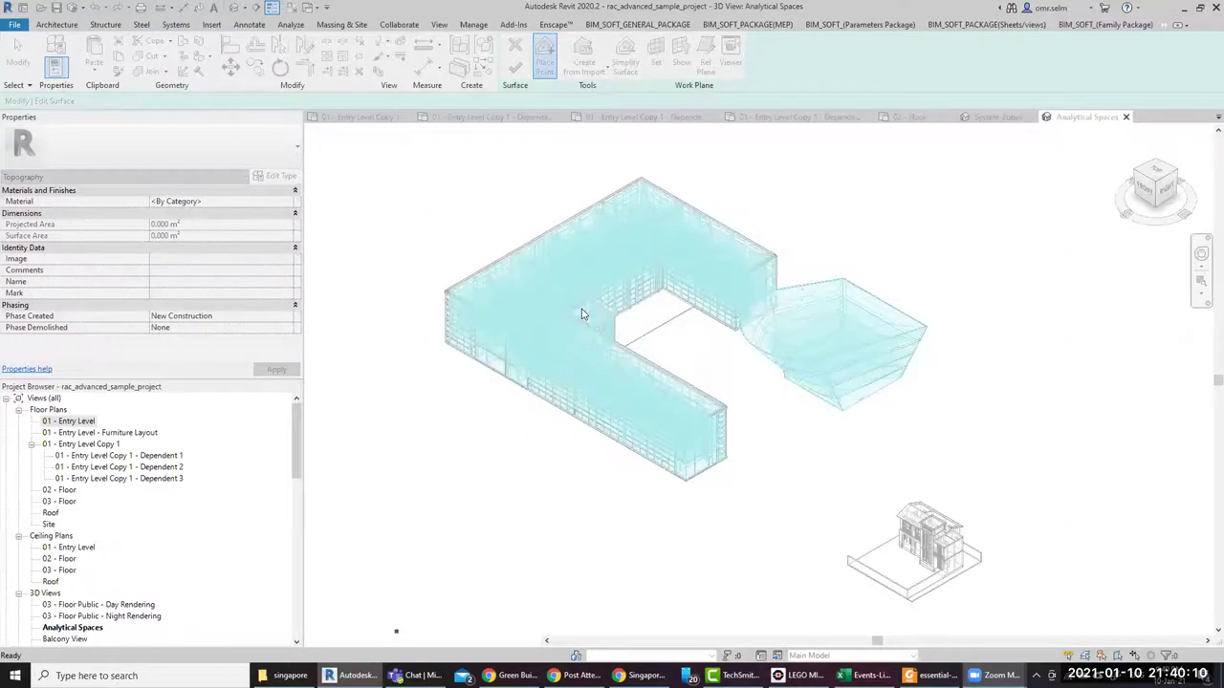
scroll(635, 424, down, 4)
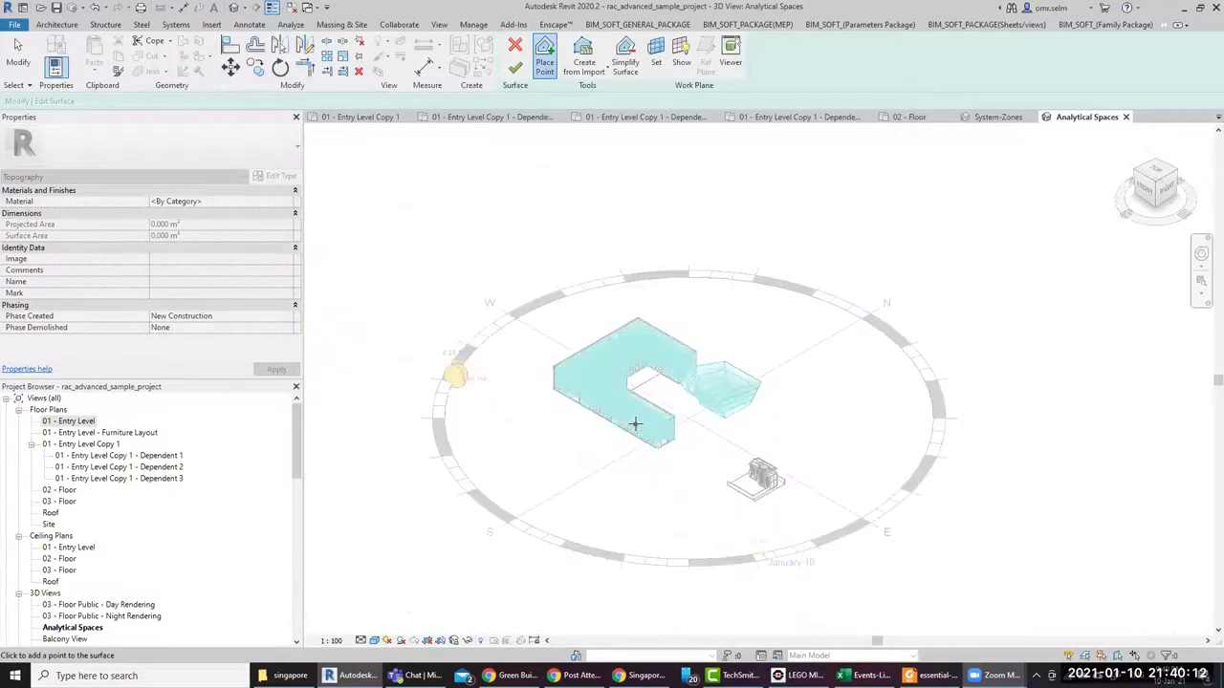
Cancel placing toposurface points using the view's right-click menu
right_click(408, 283)
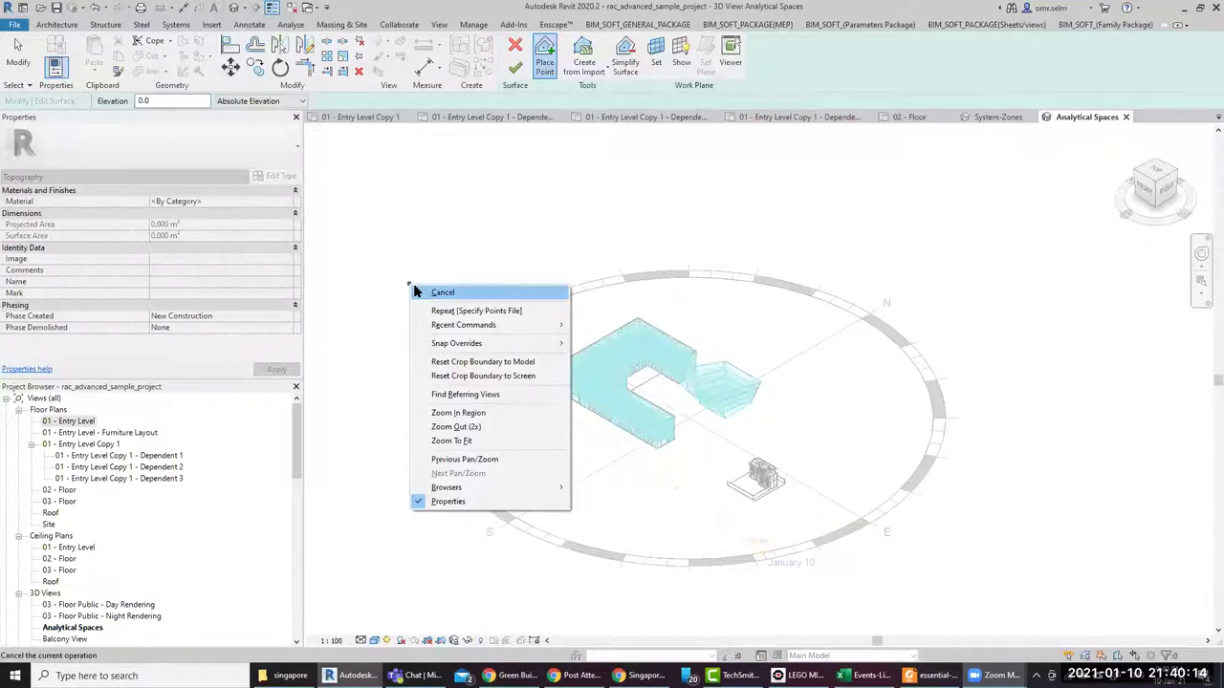
click(418, 291)
right_click(421, 295)
click(435, 302)
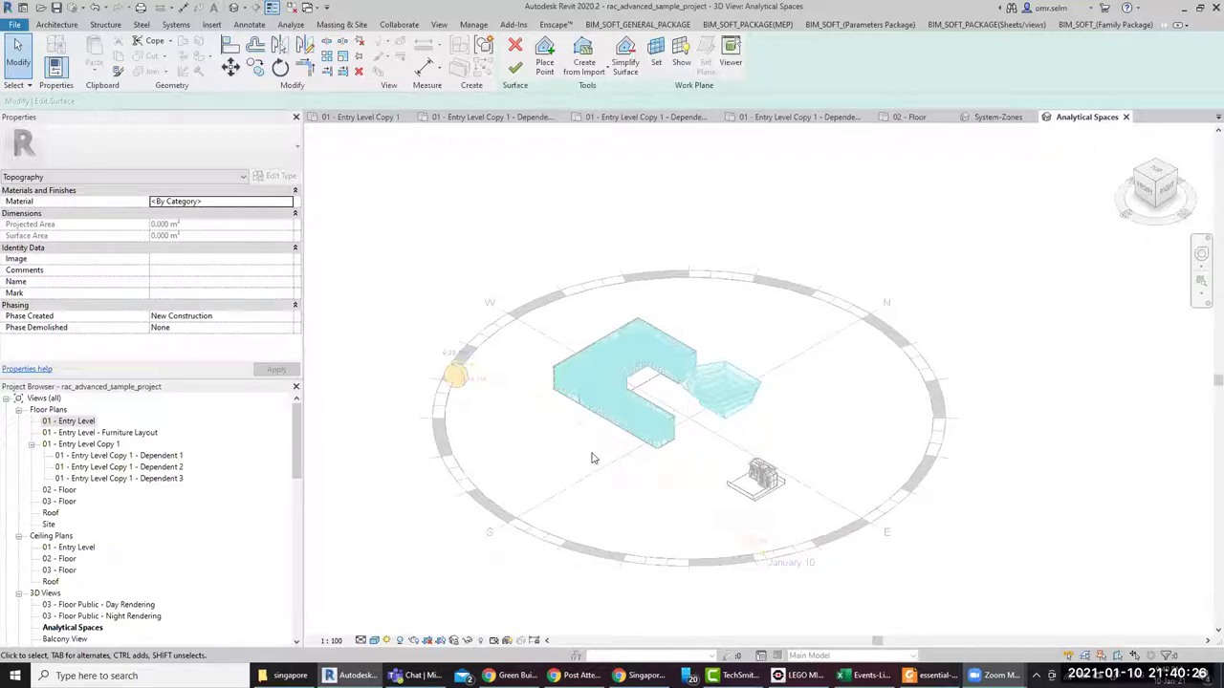
Keep the solar study as Still and change the sun time to 1:29 PM
click(373, 640)
click(387, 640)
click(387, 641)
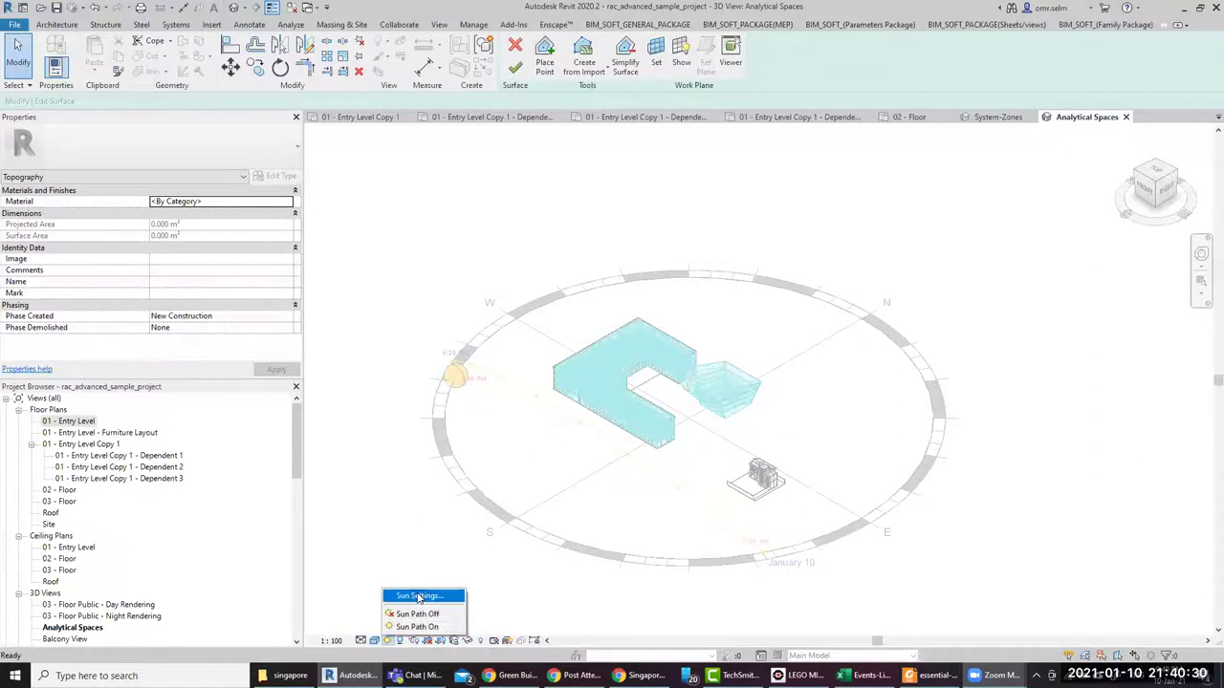
click(418, 597)
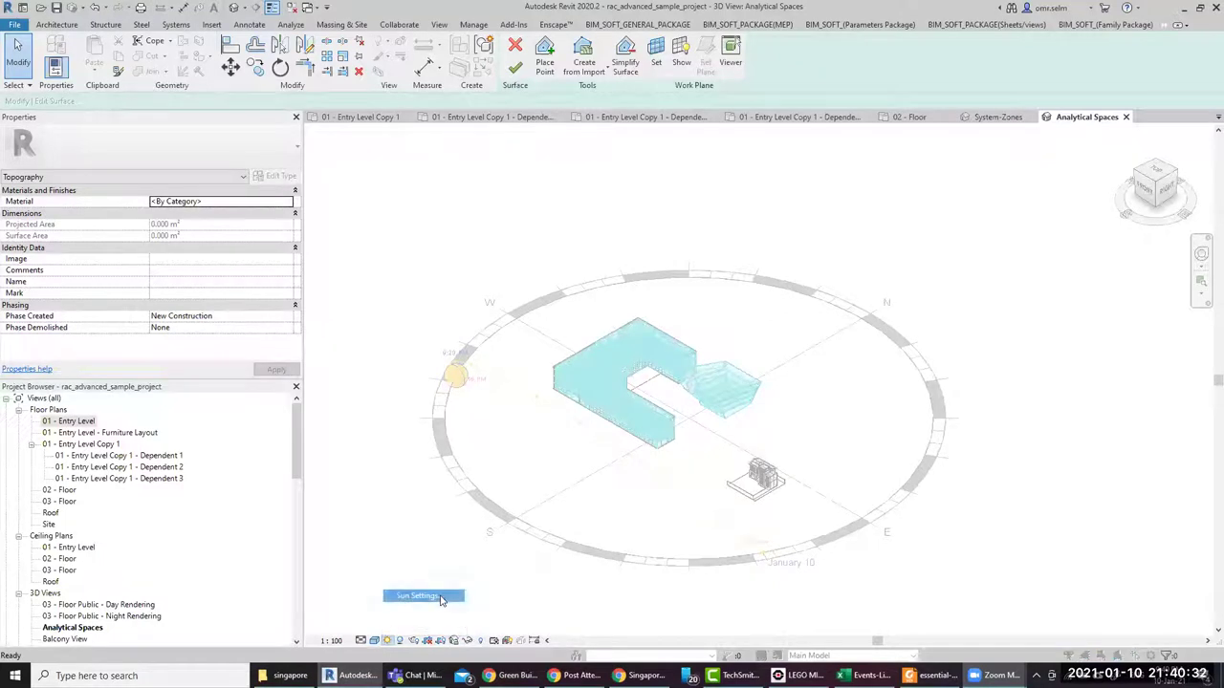
click(444, 254)
click(684, 293)
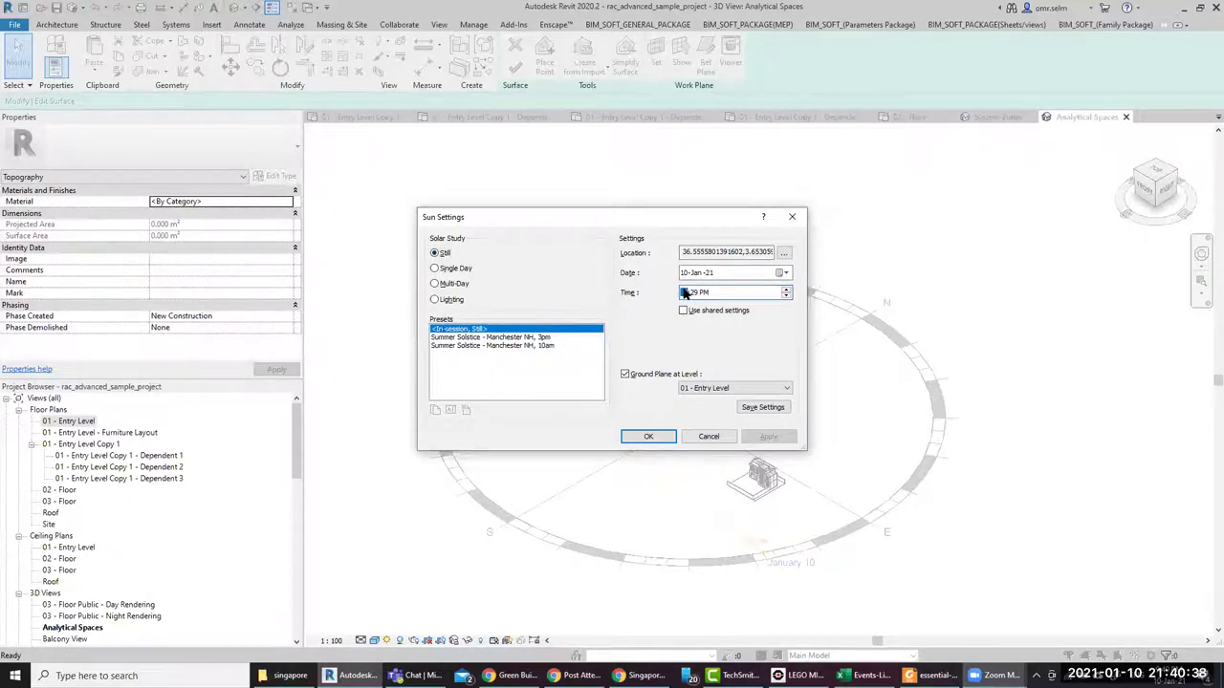
text(1)
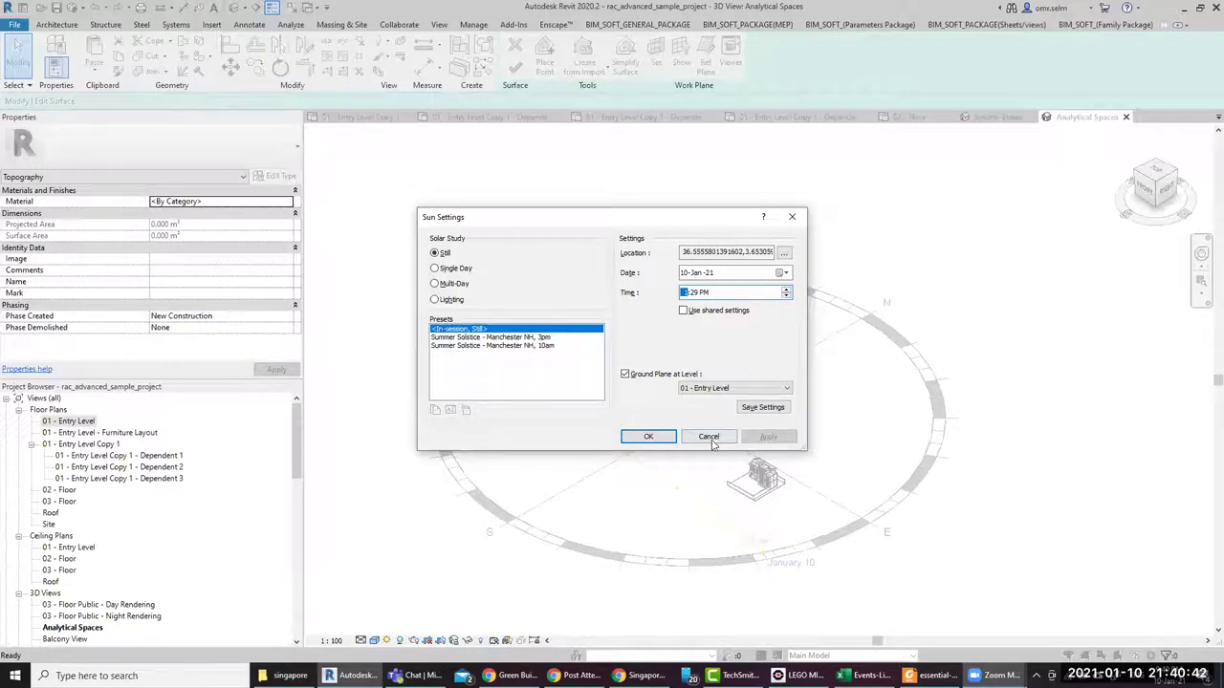
click(648, 436)
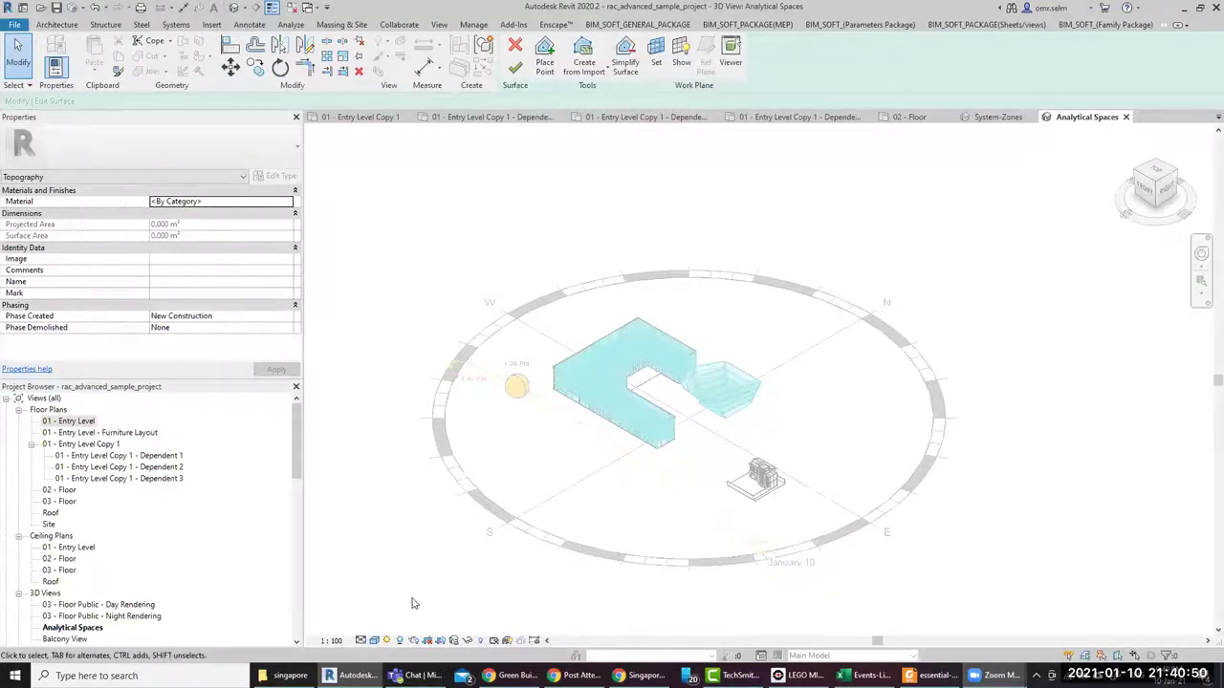
After trying Single Day and Lighting, set a Multi-Day solar study from 10-Jan-21 to 24-Jan-21
click(386, 640)
click(418, 597)
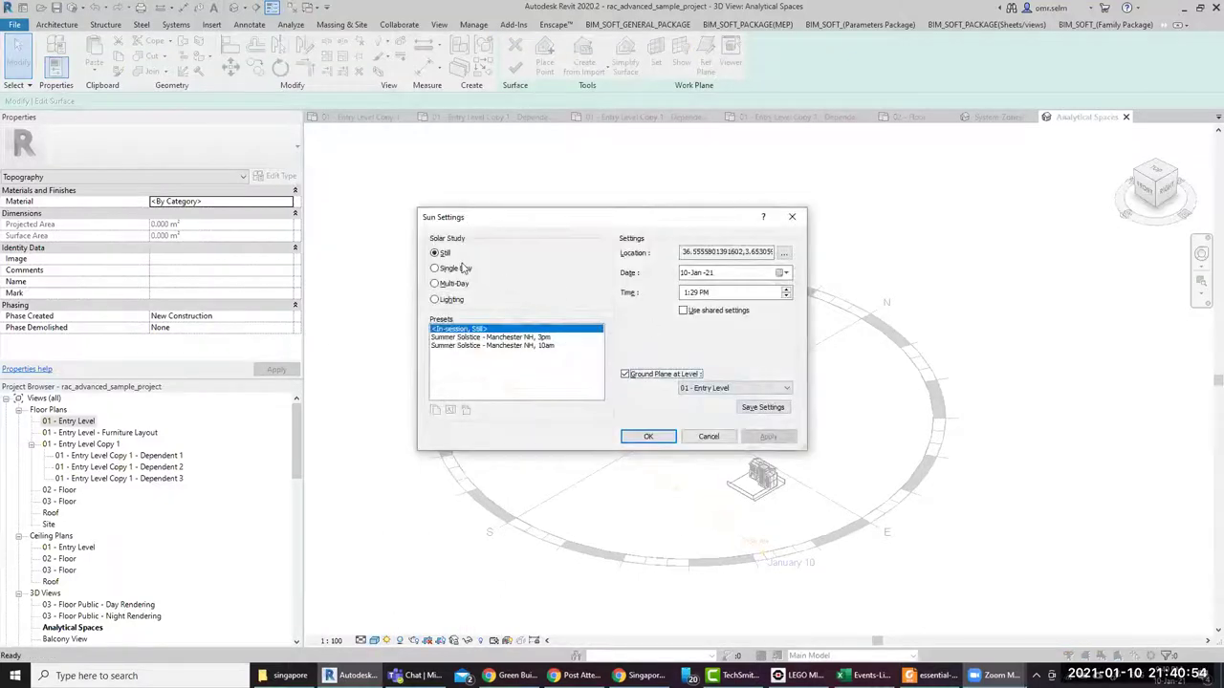
click(456, 271)
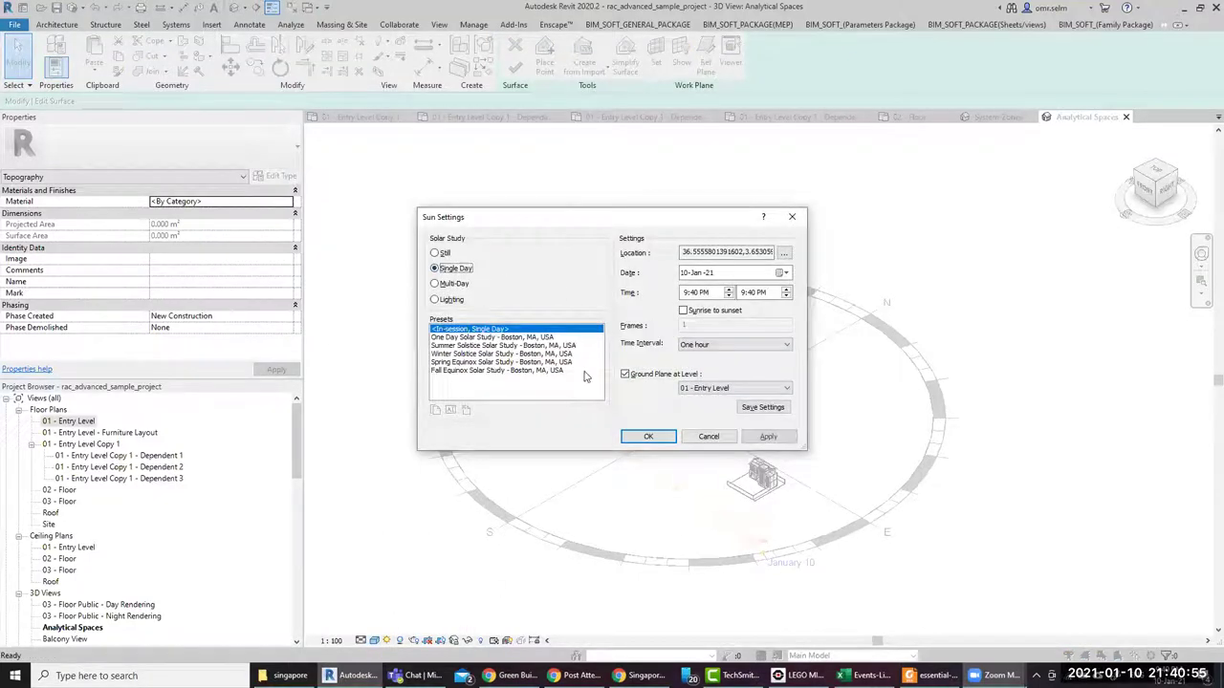
click(489, 337)
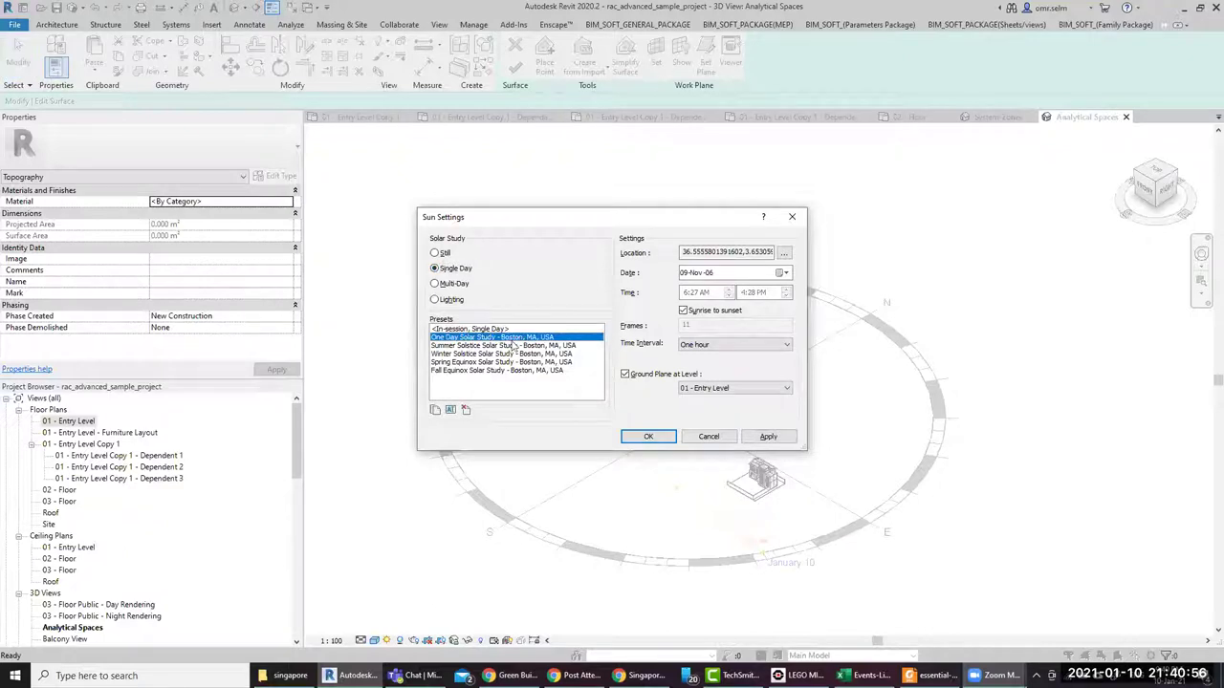
click(463, 287)
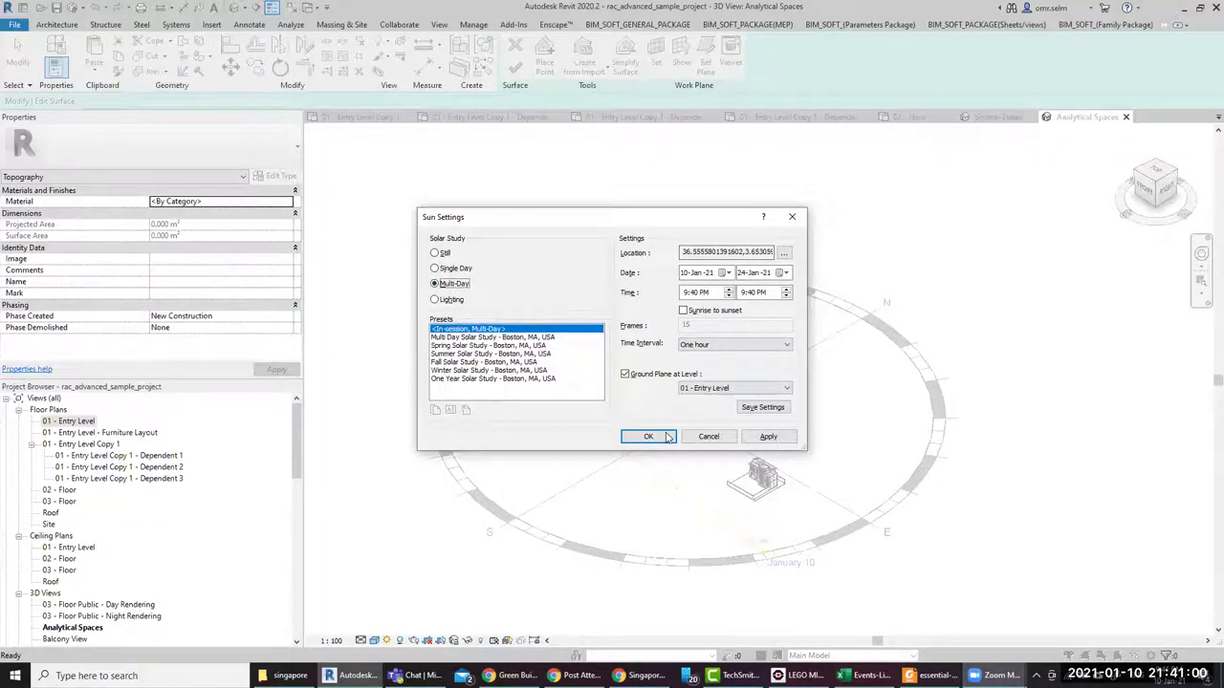
click(436, 300)
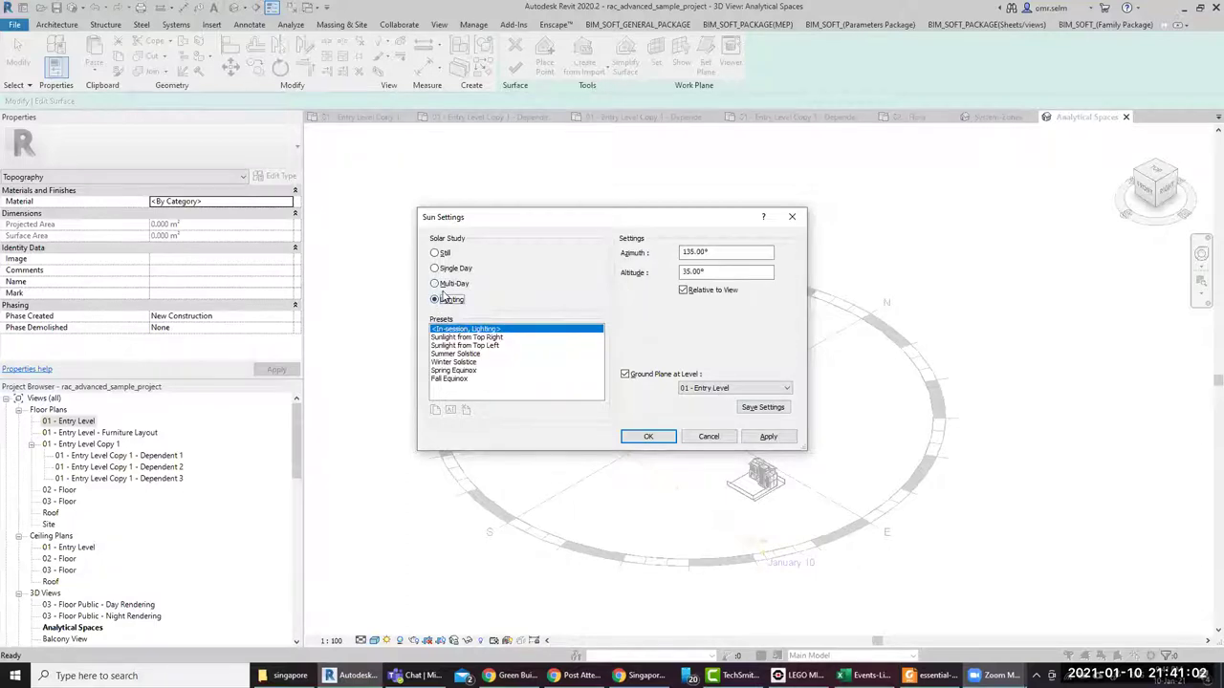
click(441, 286)
click(440, 302)
click(442, 285)
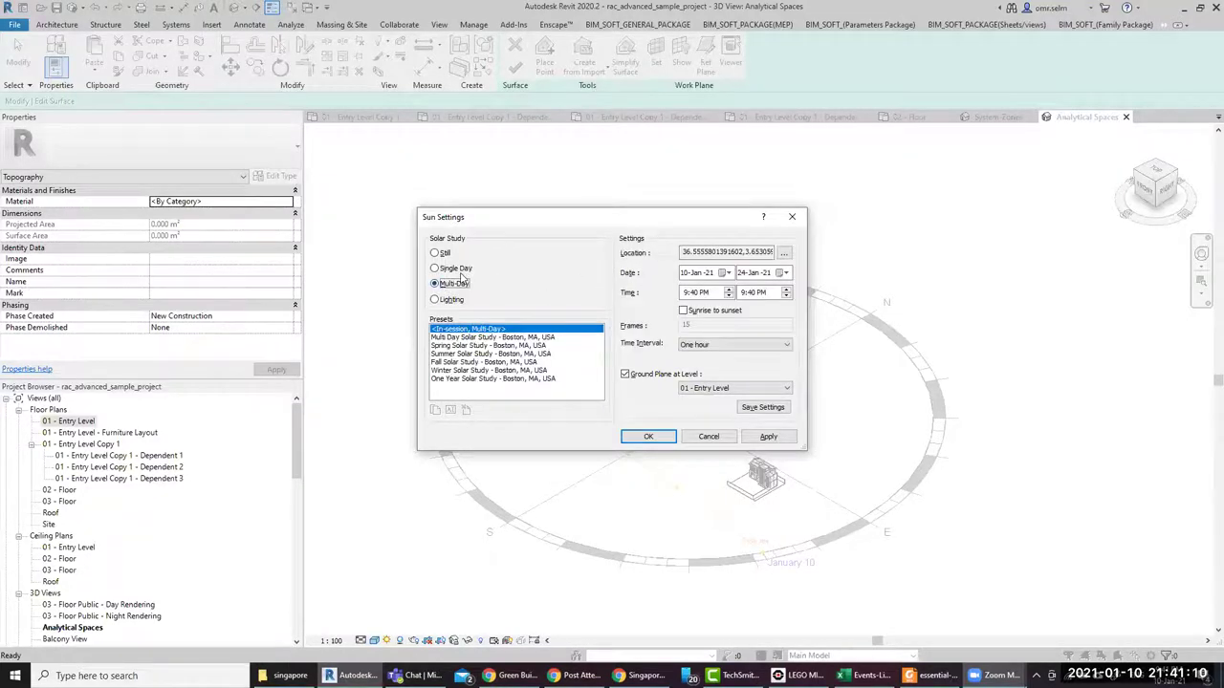
click(673, 436)
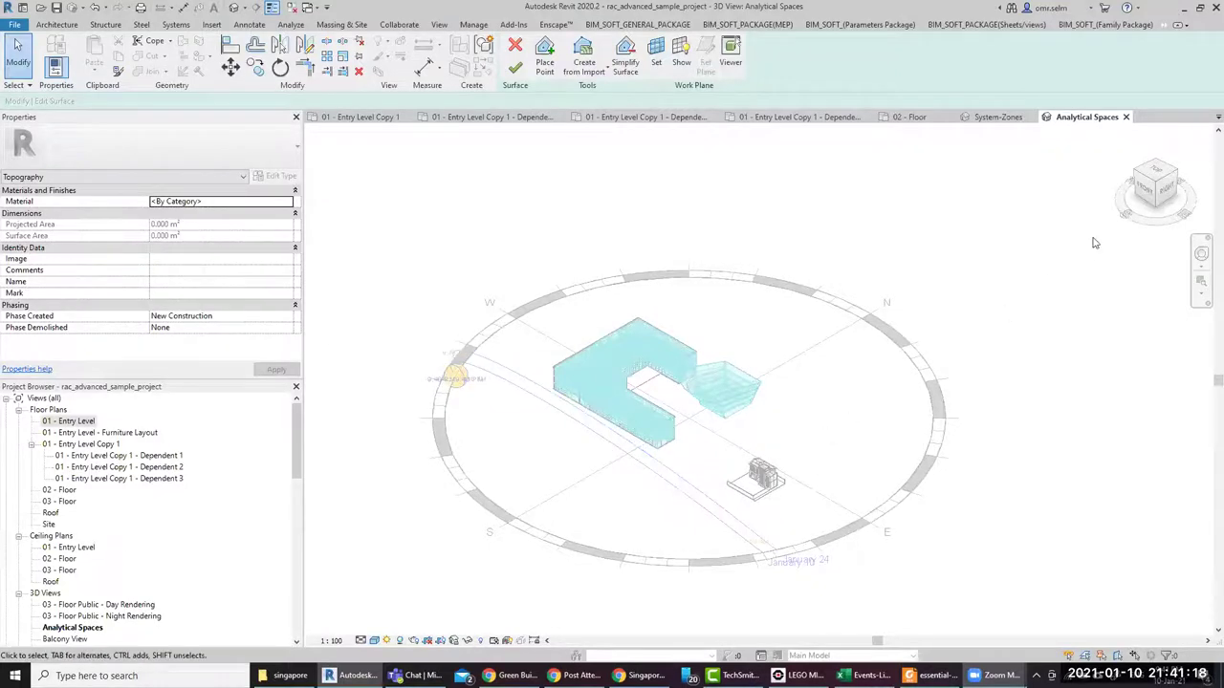
Cancel the empty toposurface after its finish error, discarding the surface changes
click(1136, 178)
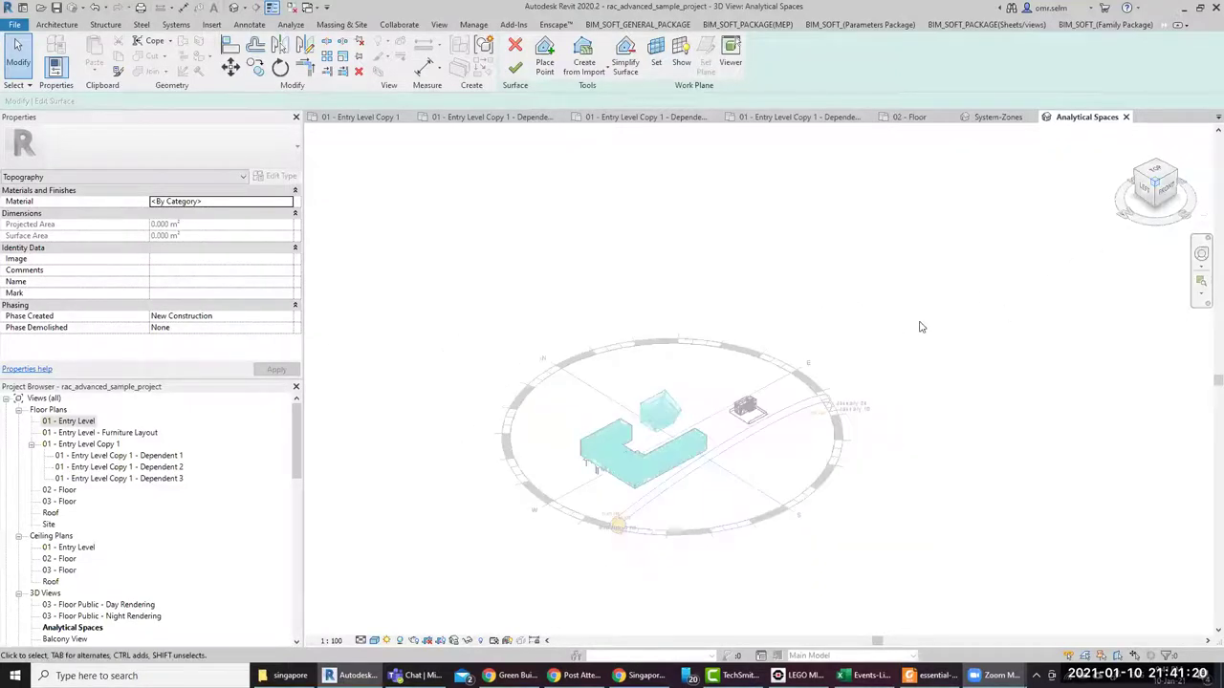
click(514, 68)
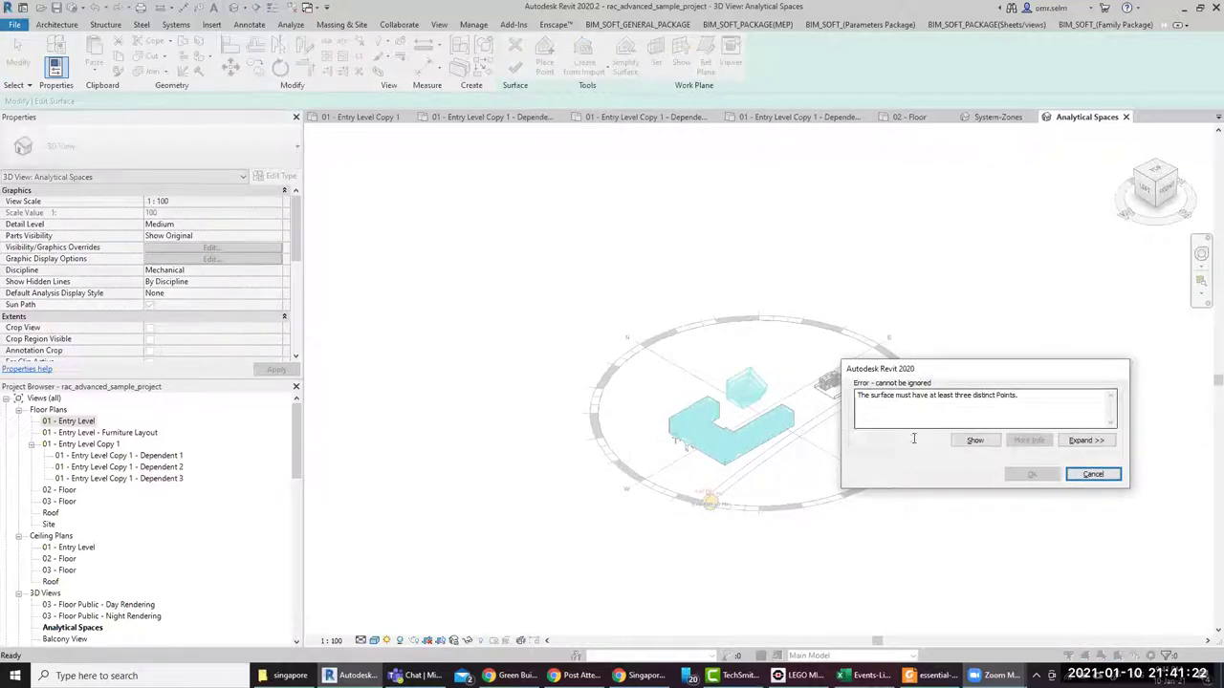
click(1092, 478)
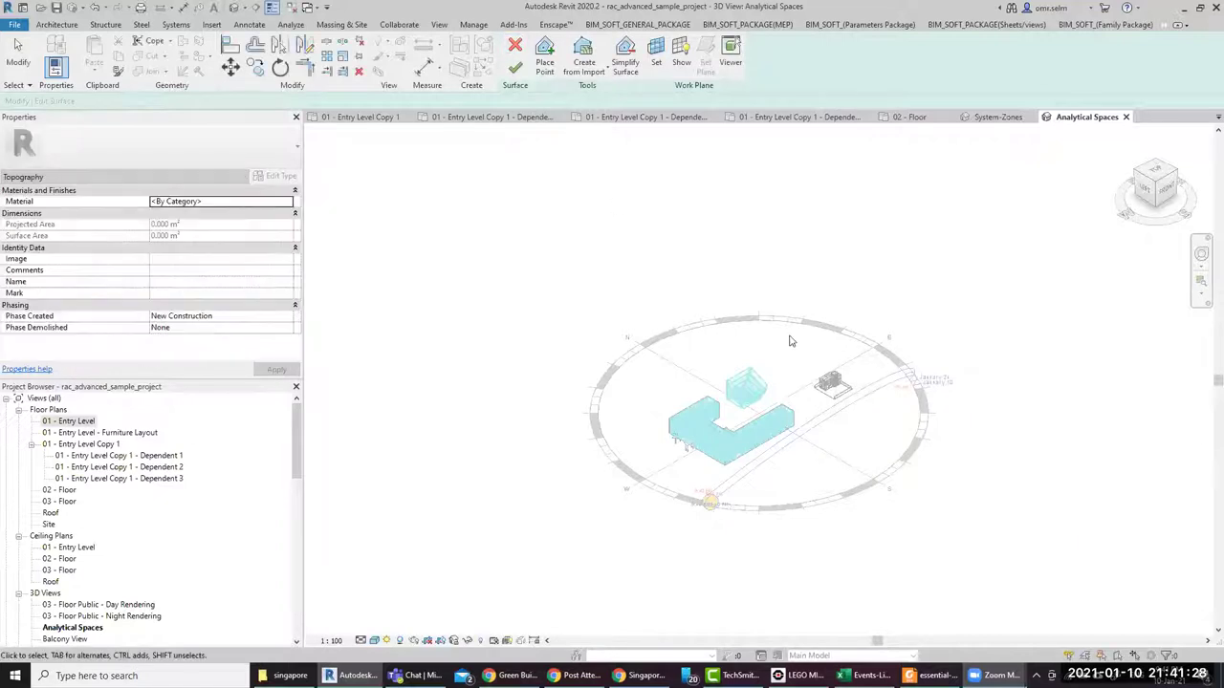
click(514, 45)
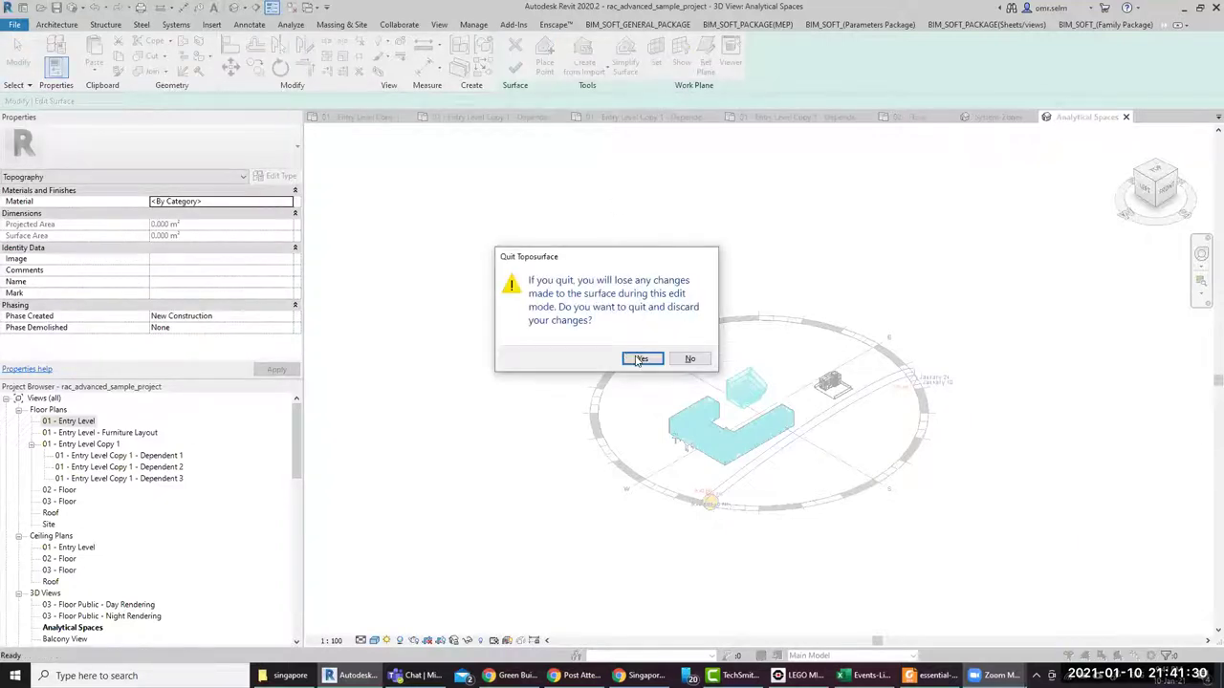
click(639, 359)
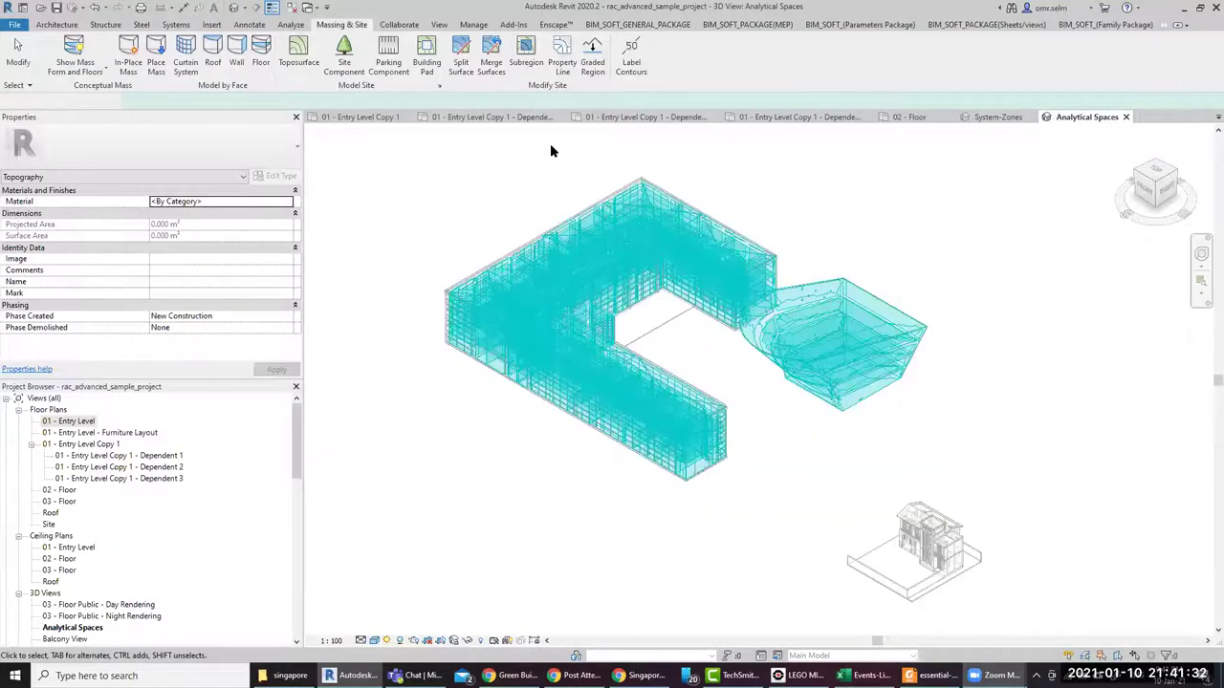
Turn the sun path back on in the Analytical Spaces 3D view
scroll(561, 456, down, 2)
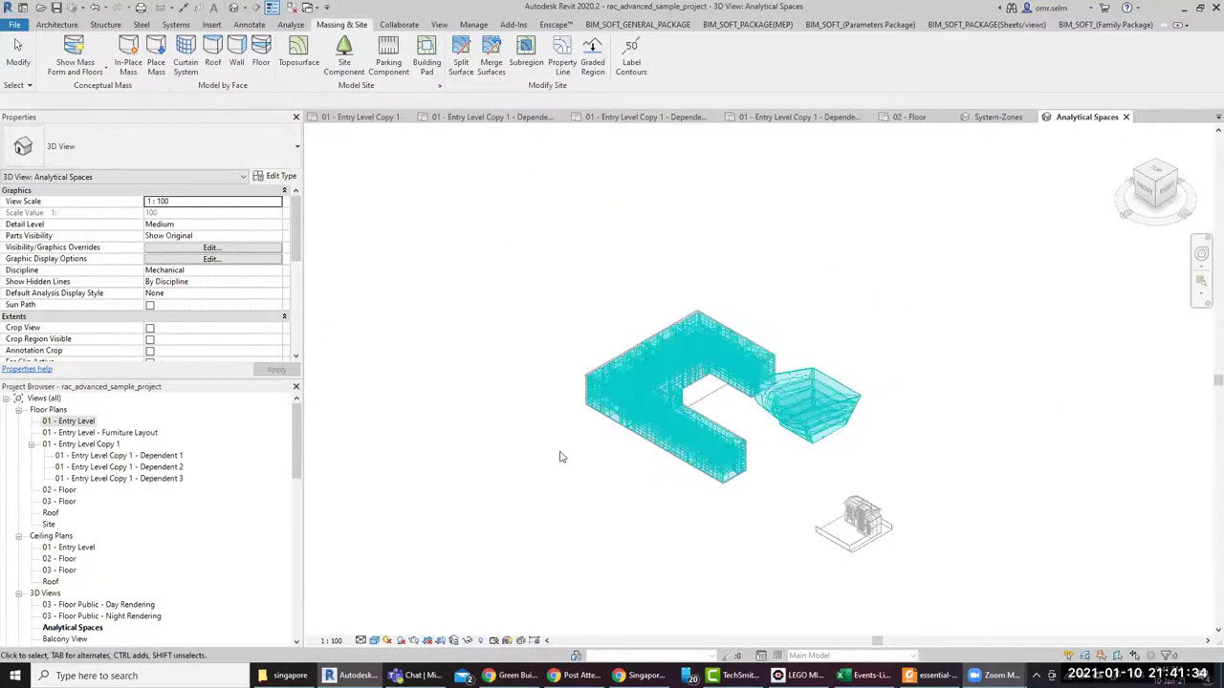
click(401, 640)
click(411, 622)
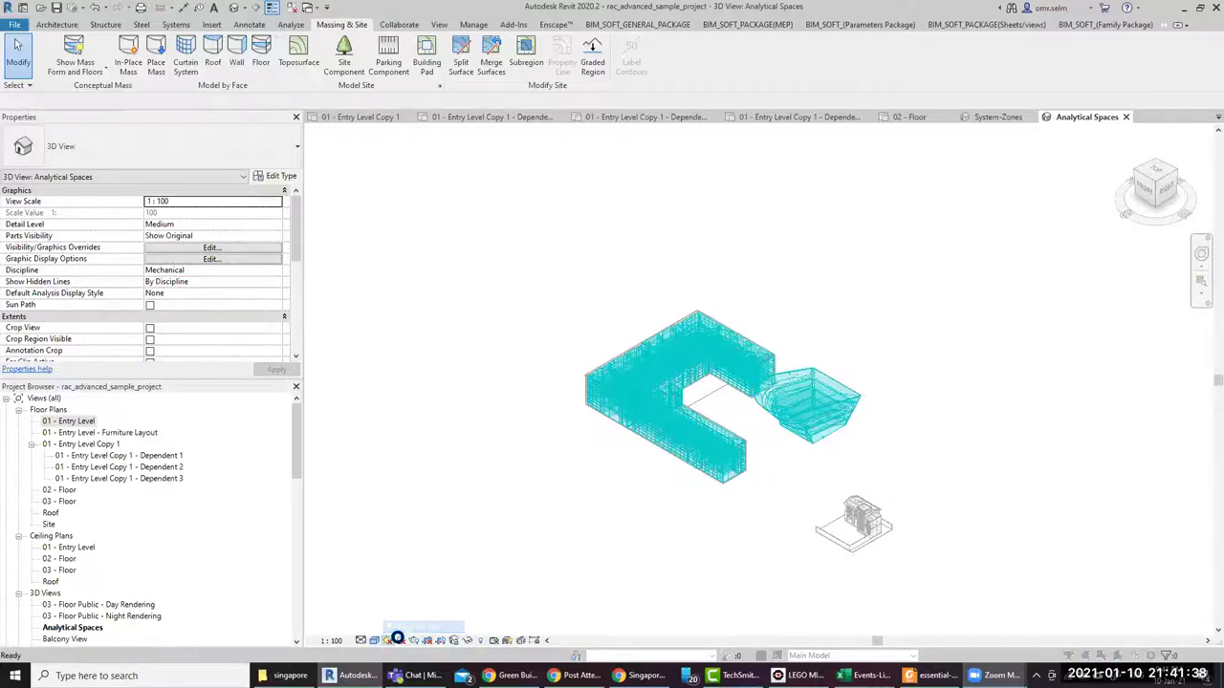
click(496, 299)
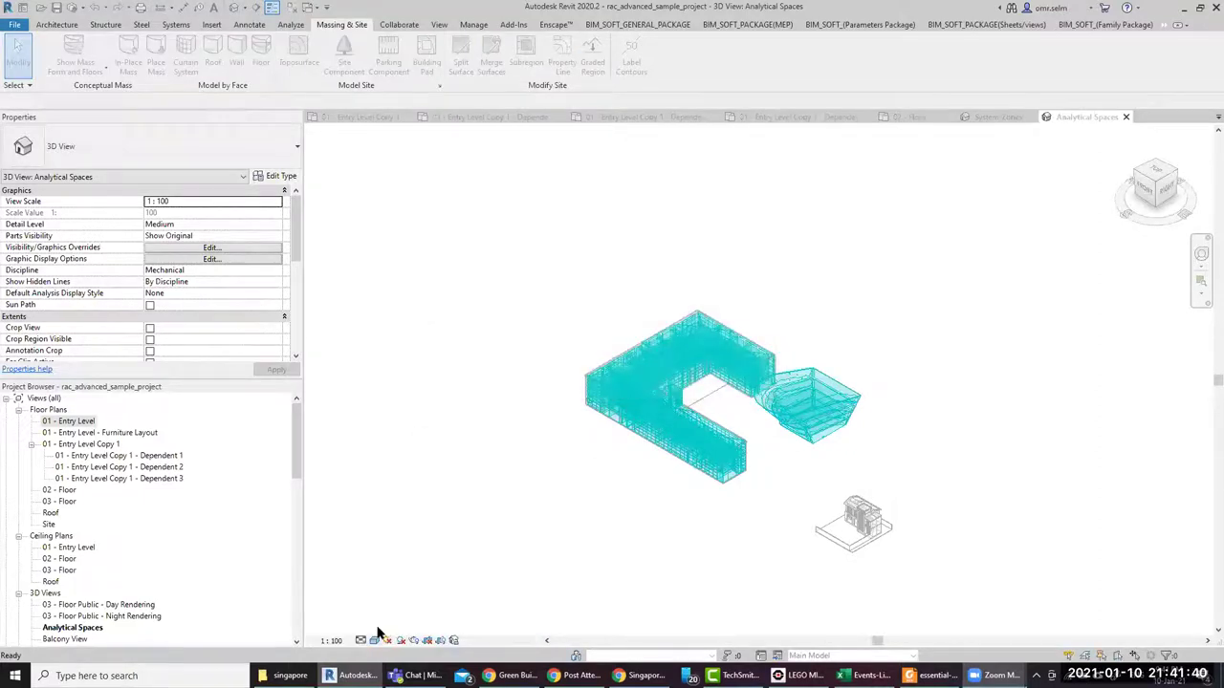
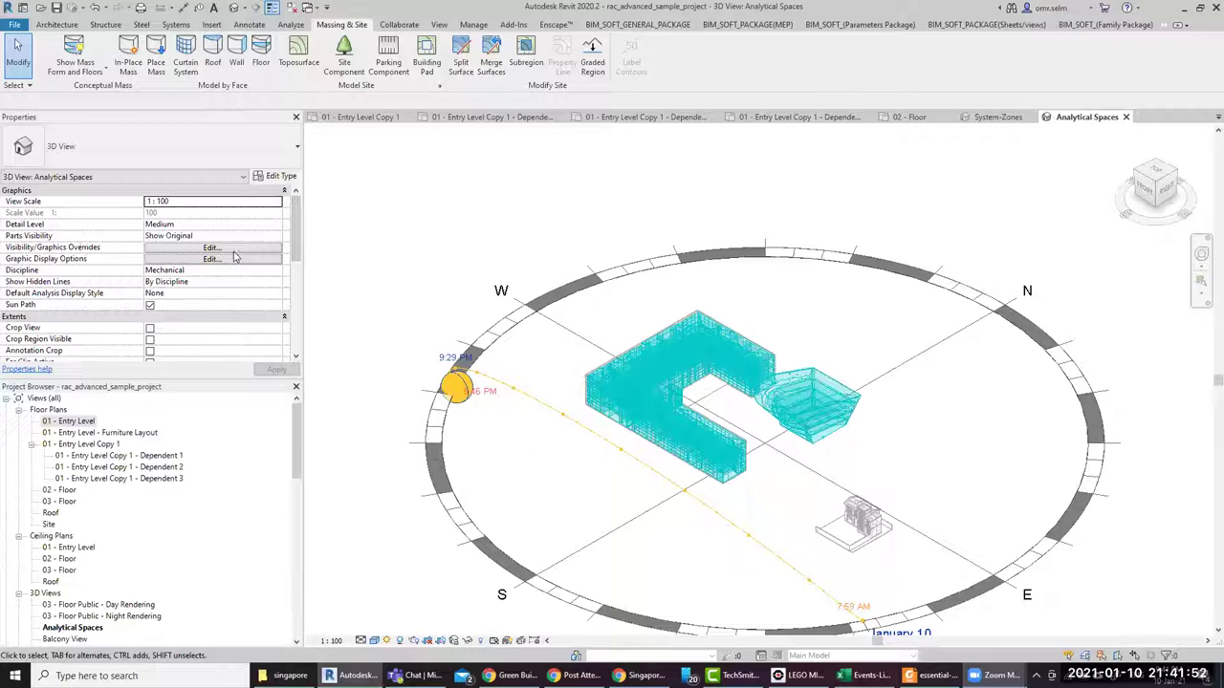
Open the default {3D} view and switch on the sun path with shadows
click(73, 627)
scroll(130, 532, down, 3)
double_click(51, 583)
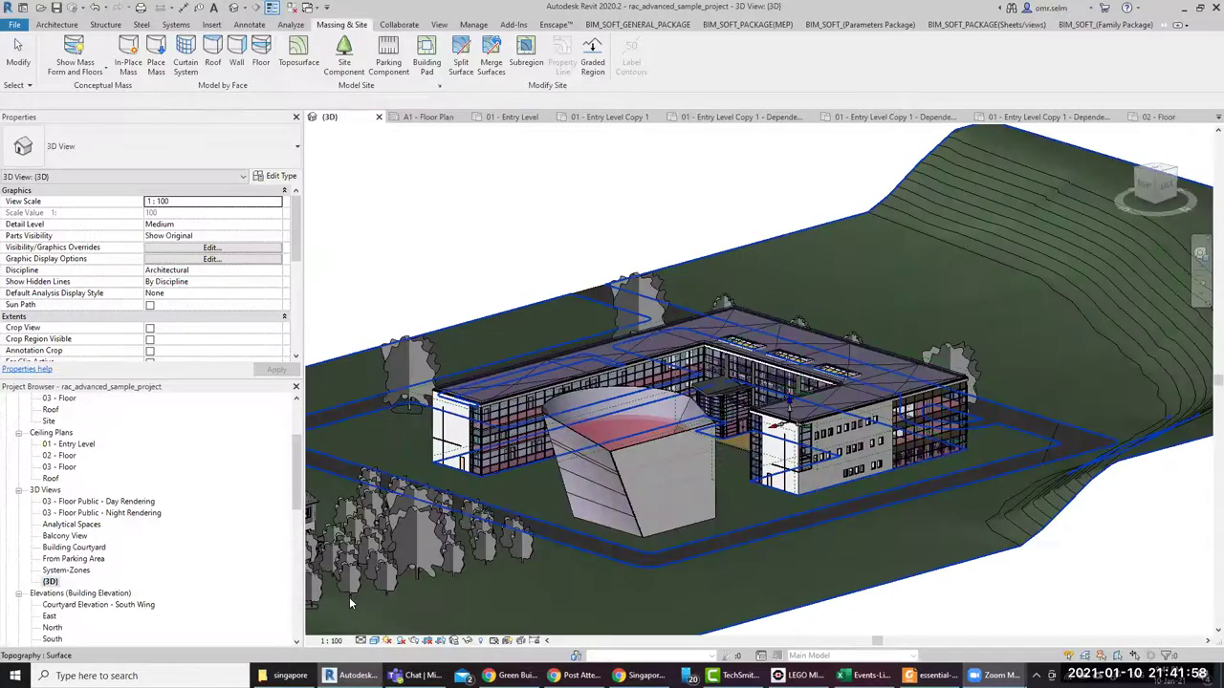
click(388, 640)
click(402, 613)
click(514, 316)
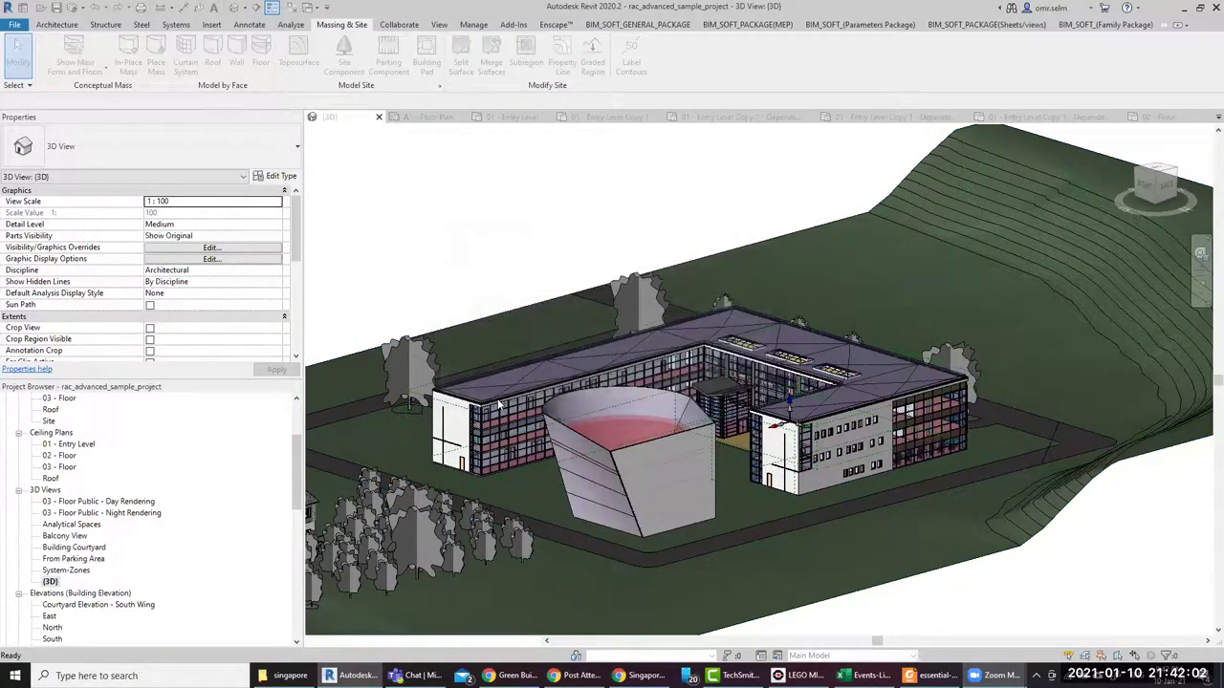
click(398, 642)
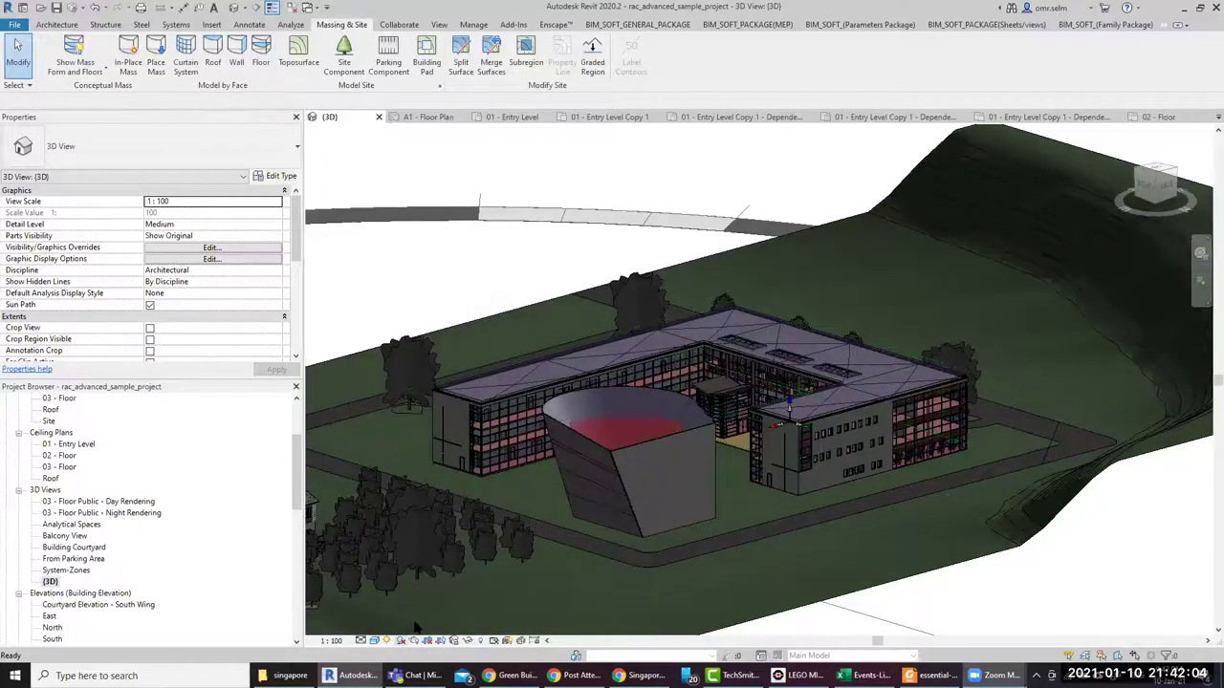
Orbit and zoom around the site, dragging the sun to a new point on its path
scroll(659, 383, down, 3)
scroll(673, 364, down, 2)
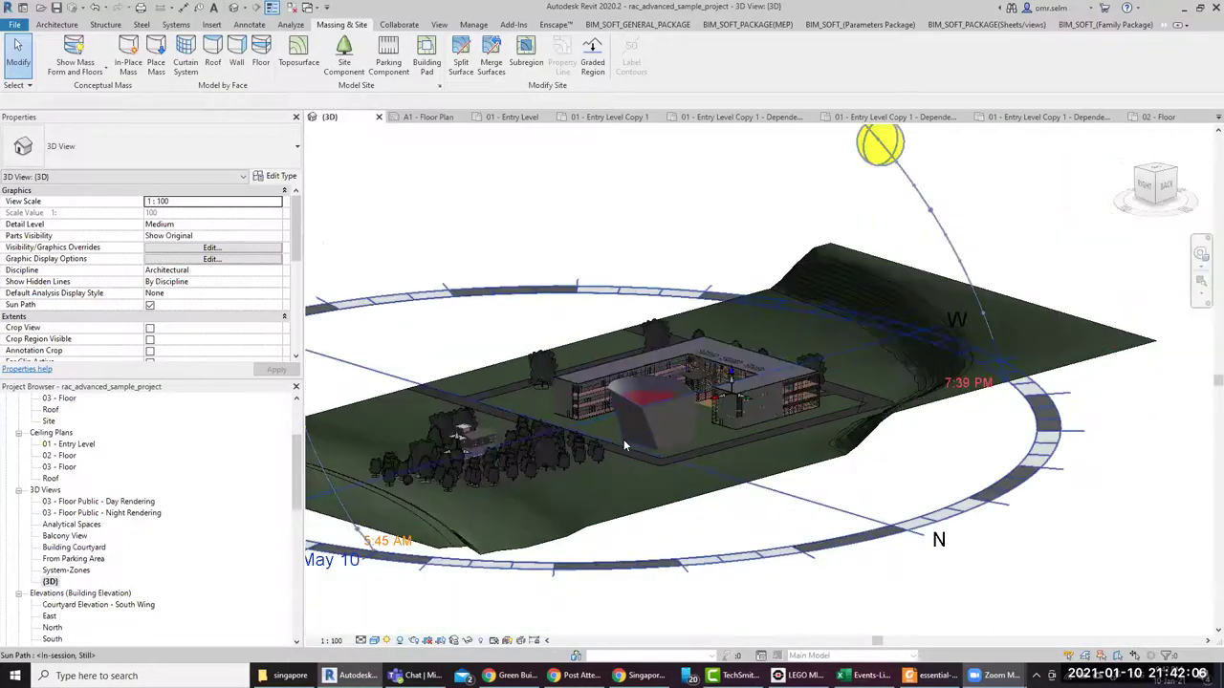
shift+middle_drag(599, 514, 919, 485)
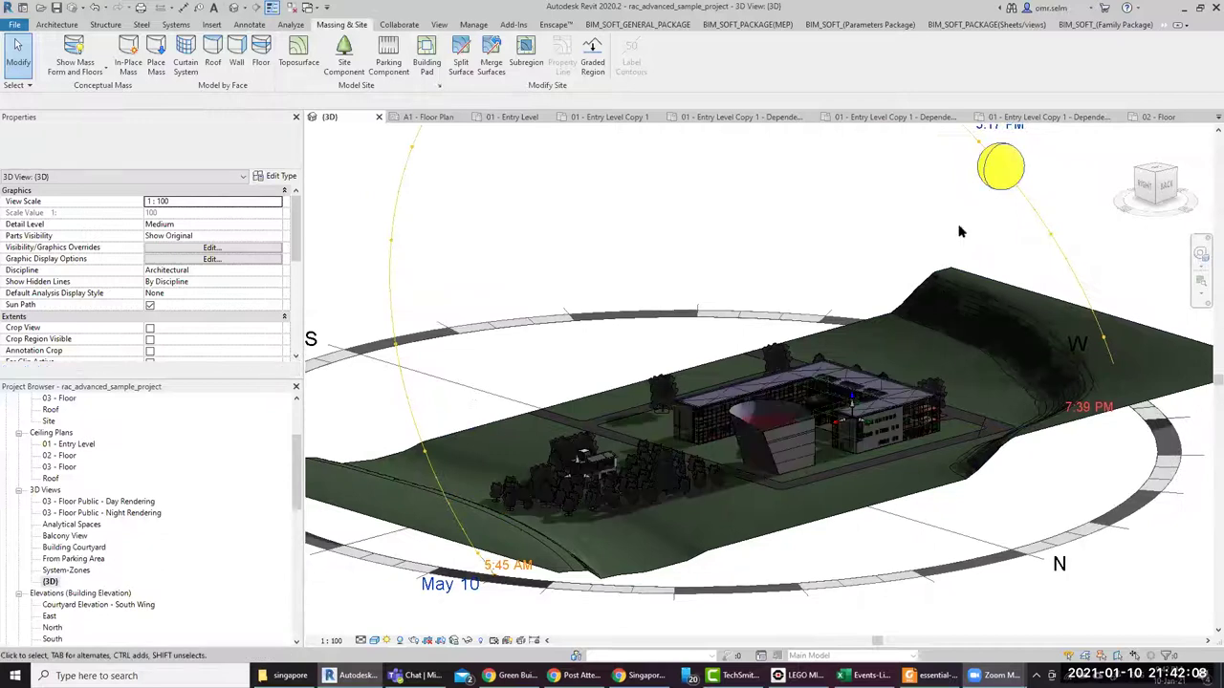
scroll(920, 484, down, 3)
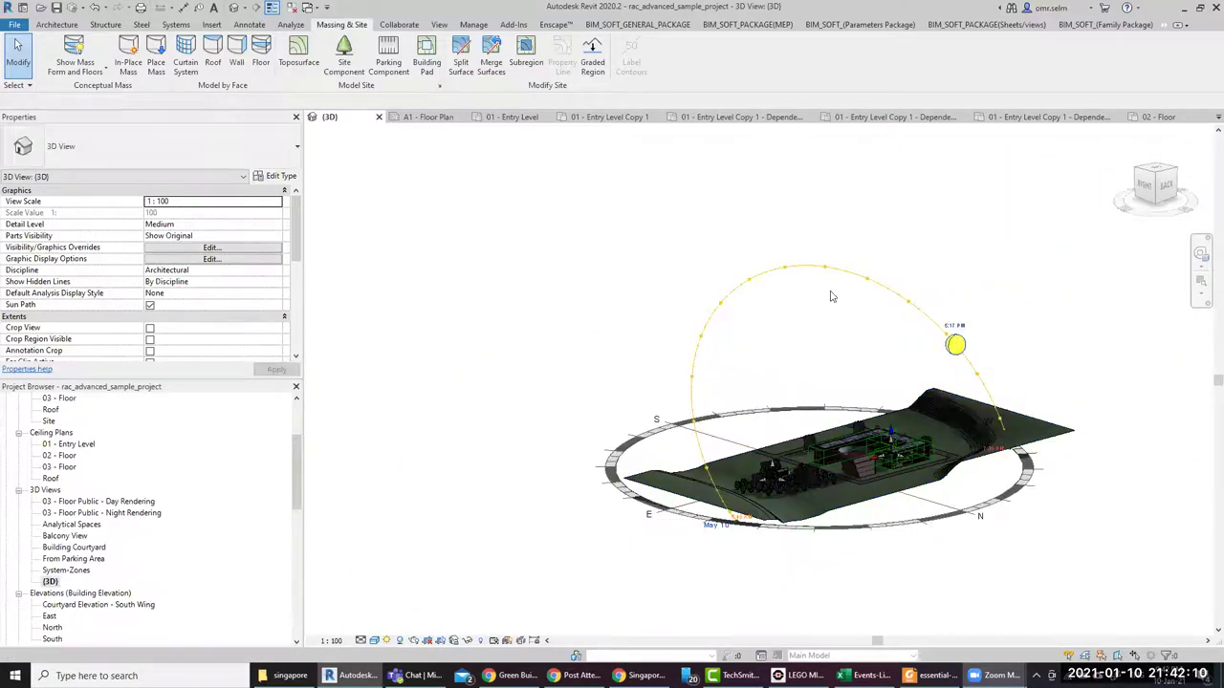
drag(770, 289, 704, 323)
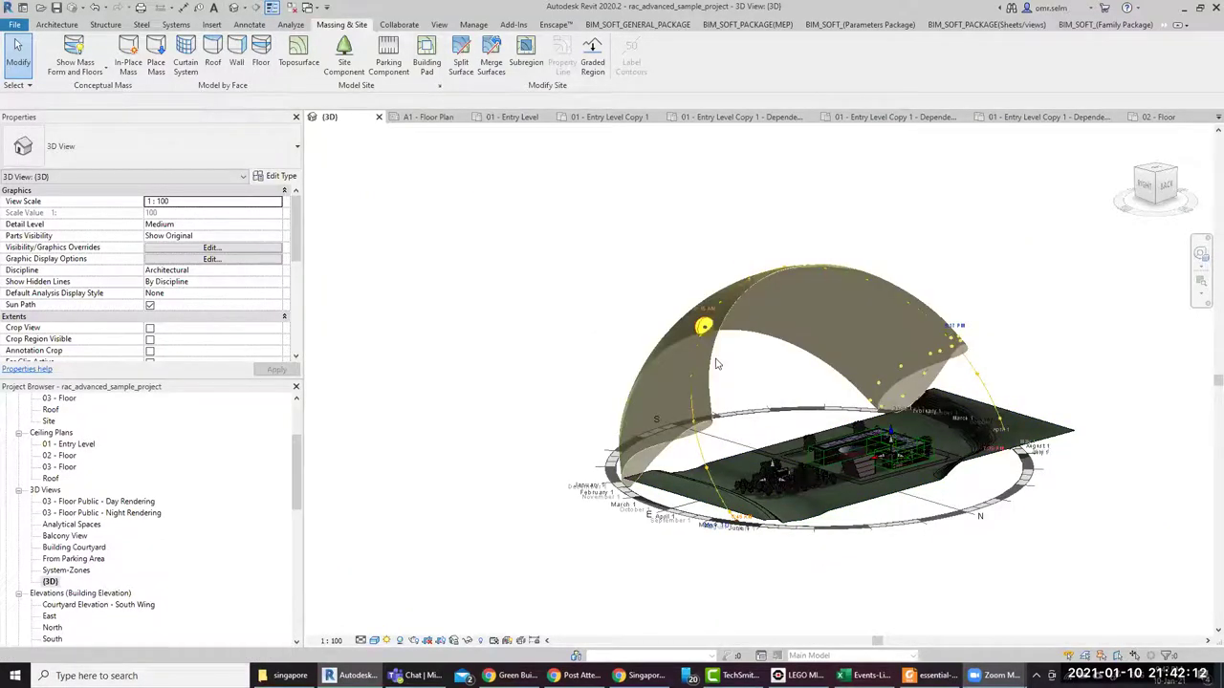
scroll(872, 517, up, 3)
scroll(866, 395, up, 3)
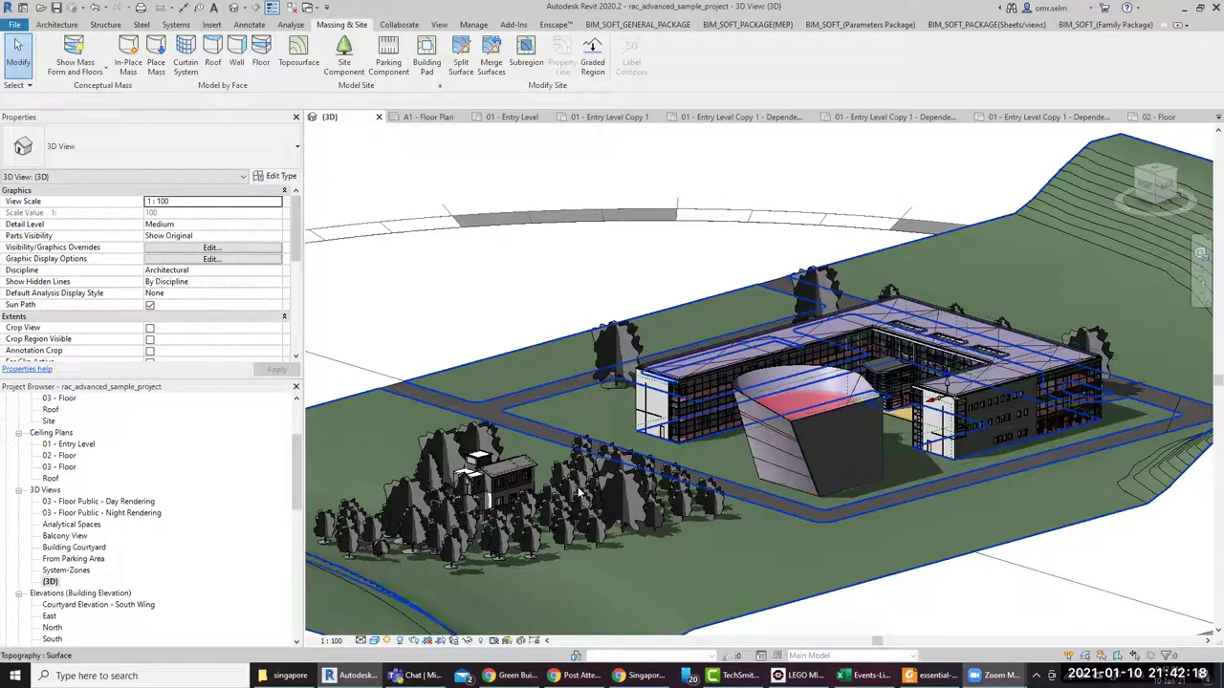
In Sun Settings, make the solar study Multi-Day from 10-Jan-21 to 24-Jan-21 at one-hour intervals
click(389, 641)
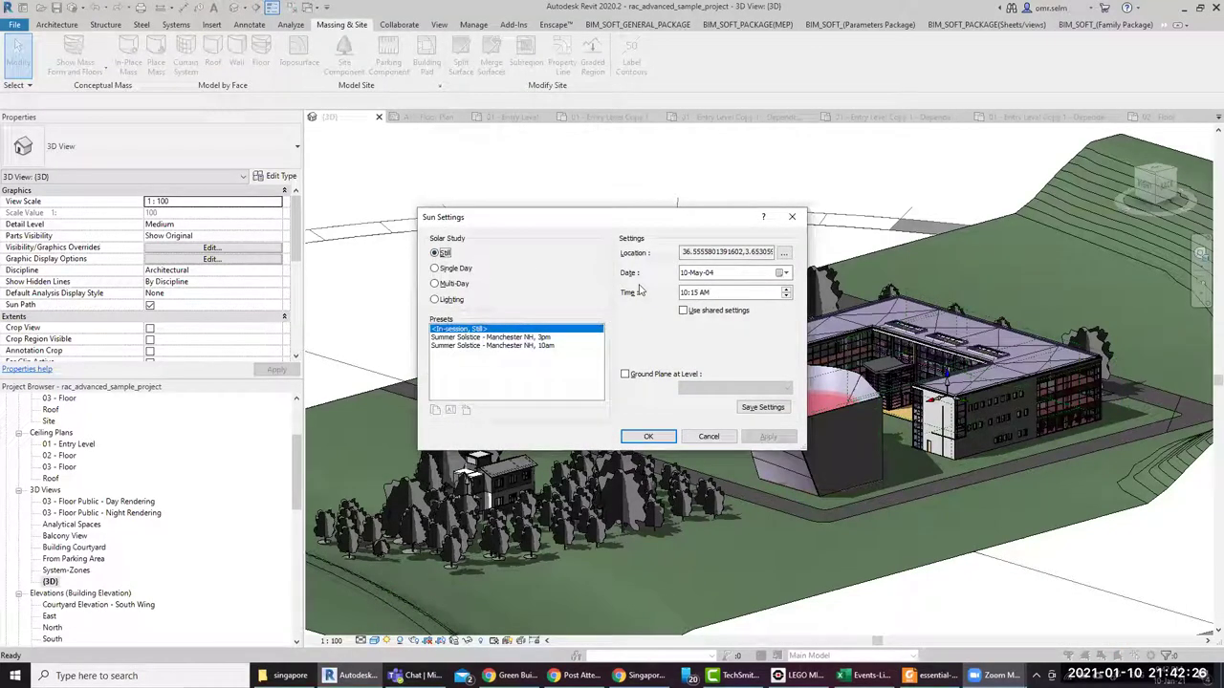
click(463, 272)
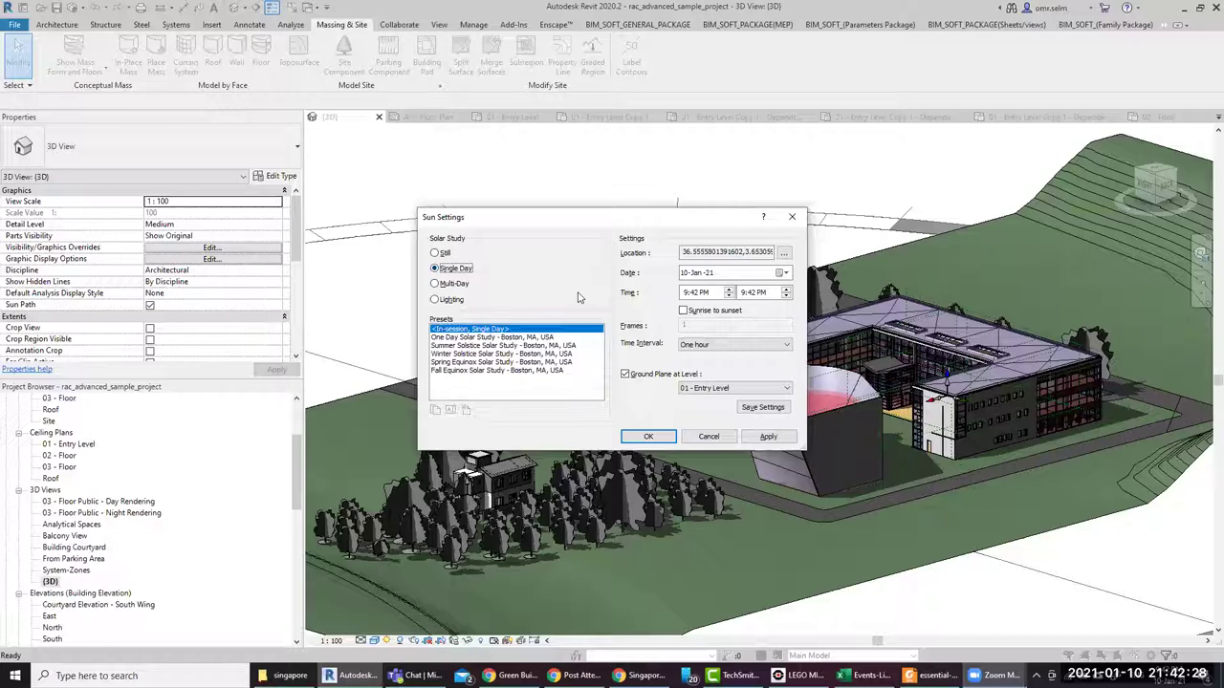
click(449, 284)
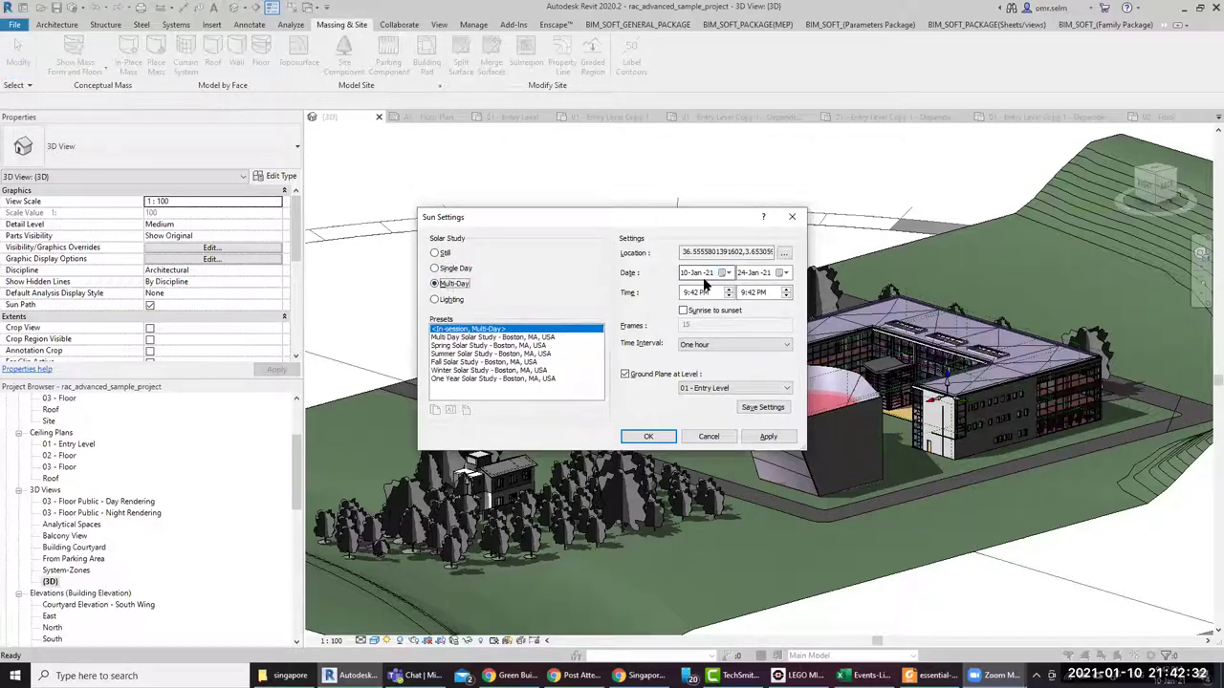
click(755, 273)
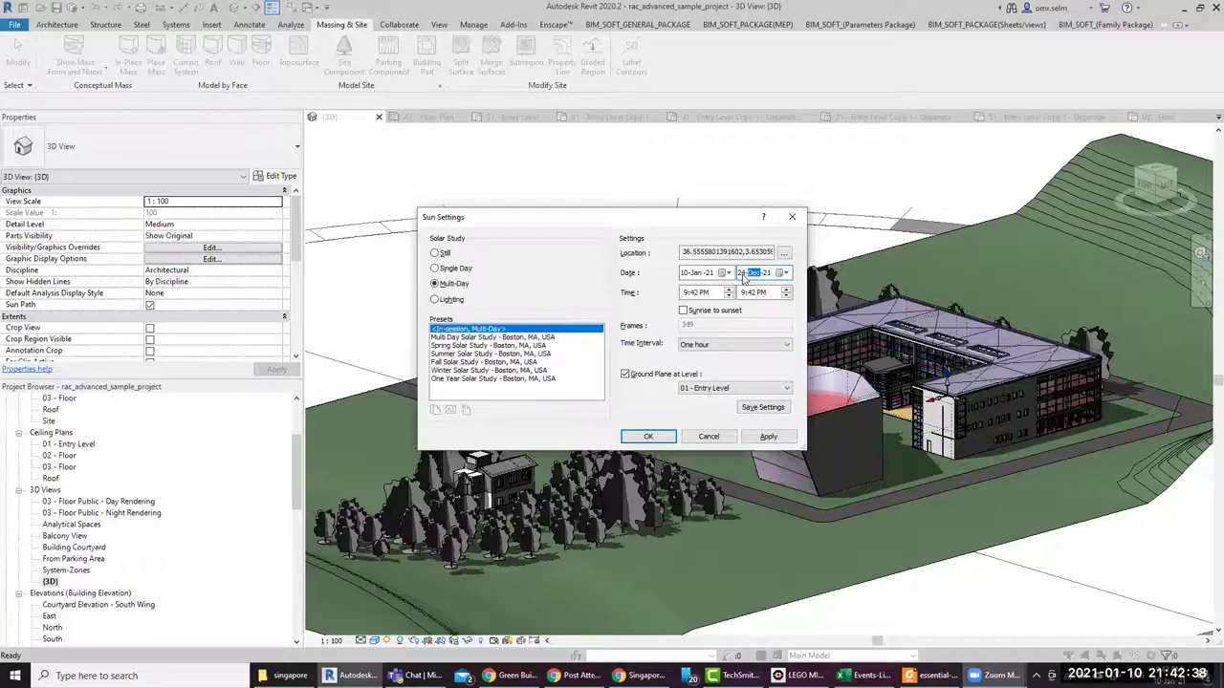
click(648, 436)
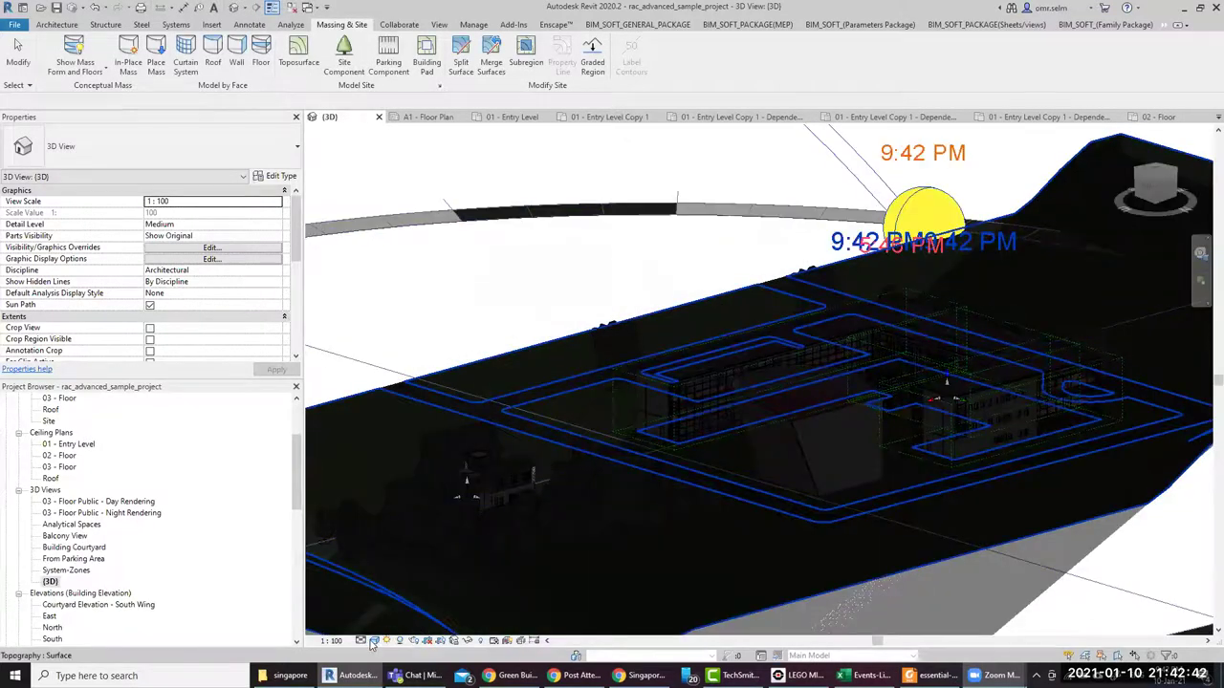
Preview the solar study, advance it to frame 2 (11-Jan-21), then switch to the PDF guide
click(374, 640)
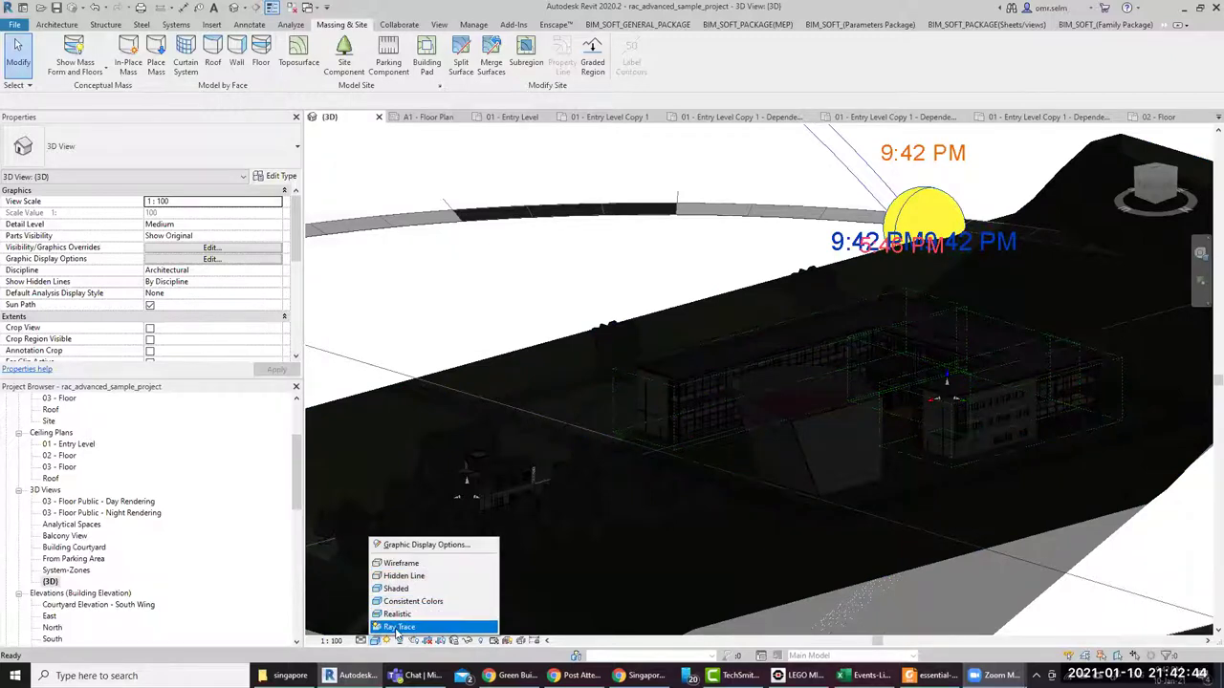
click(388, 642)
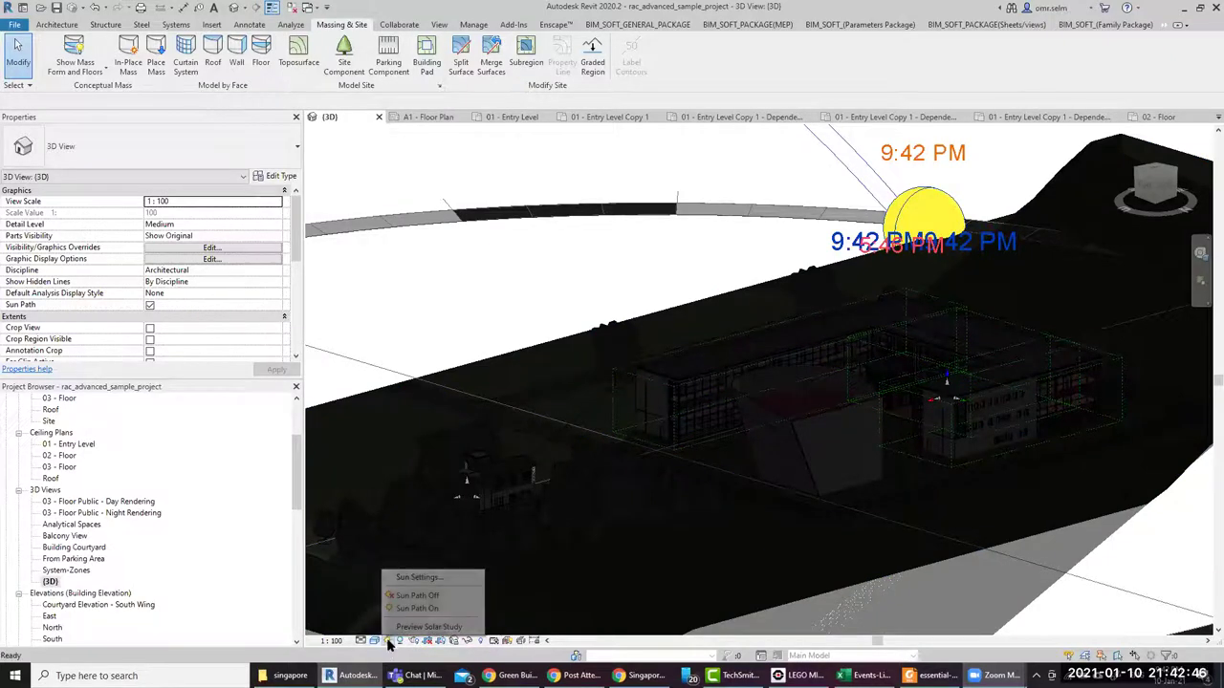
click(412, 628)
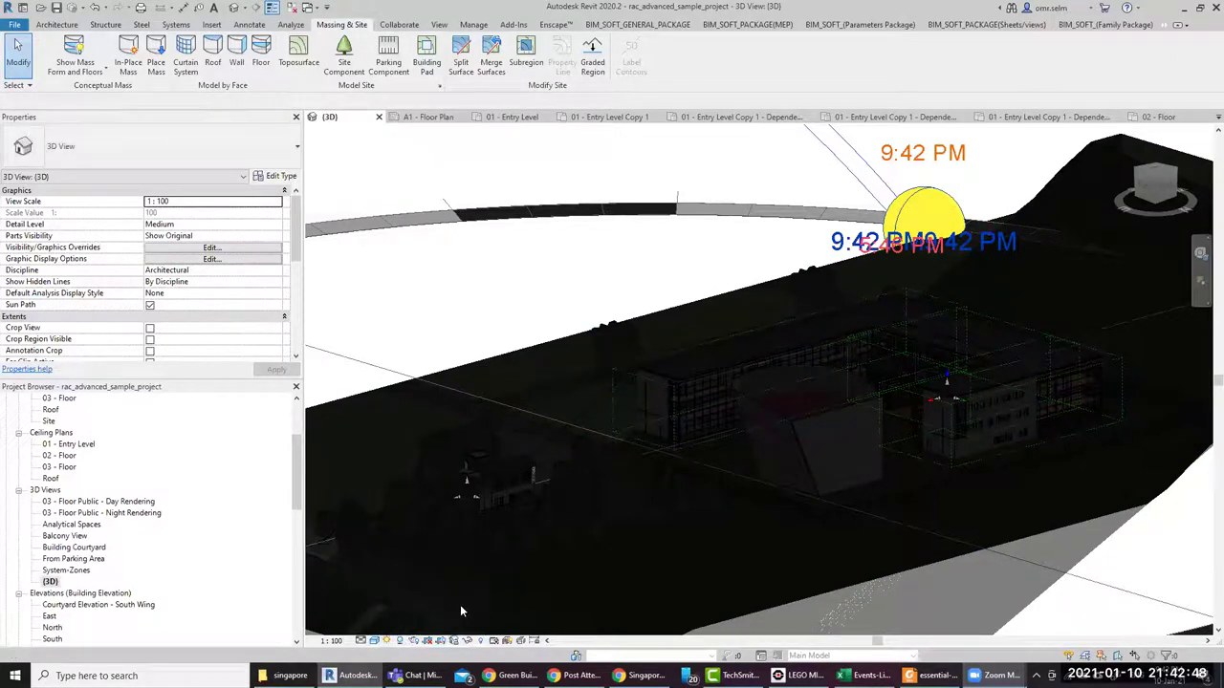
click(267, 100)
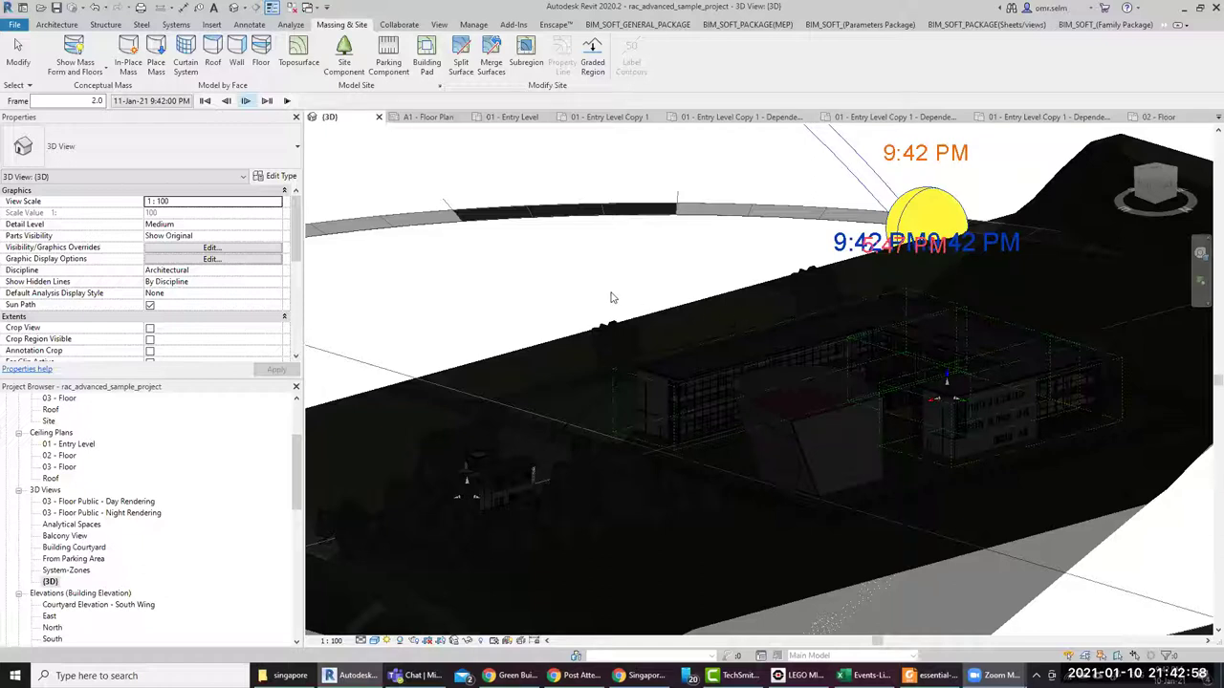
click(932, 675)
scroll(593, 367, down, 5)
Scroll the PDF to the massing floor area schedules example and return to Revit
scroll(593, 367, down, 3)
scroll(594, 367, up, 3)
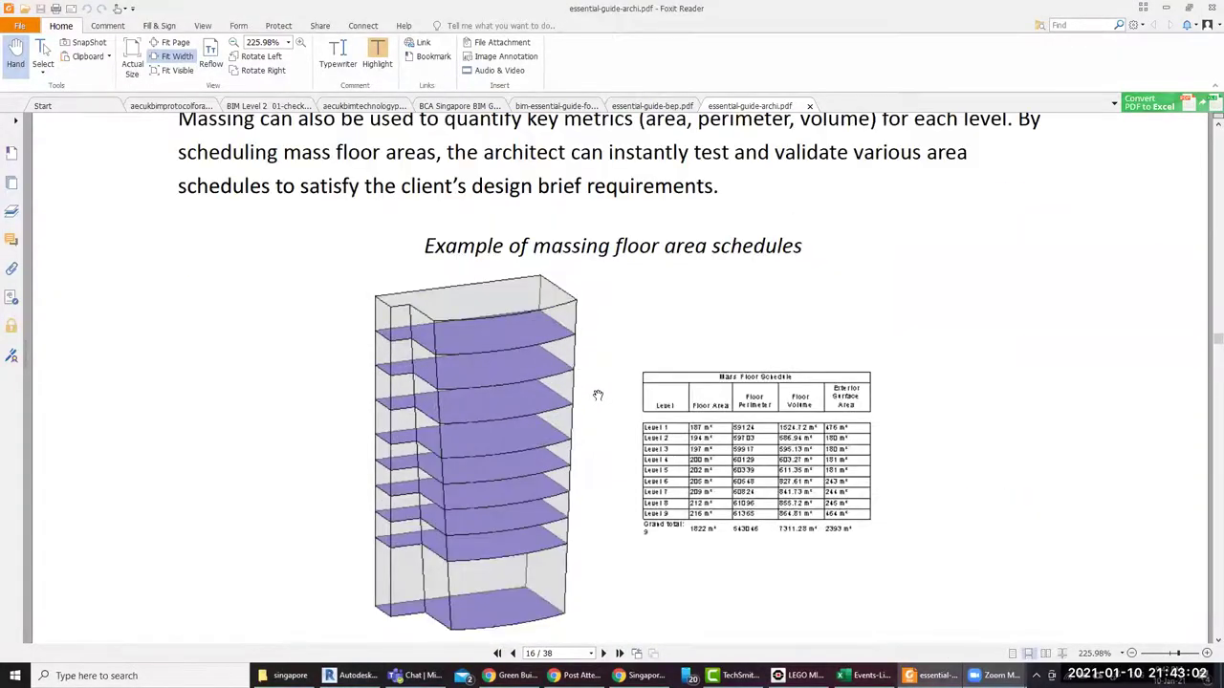
scroll(564, 354, down, 3)
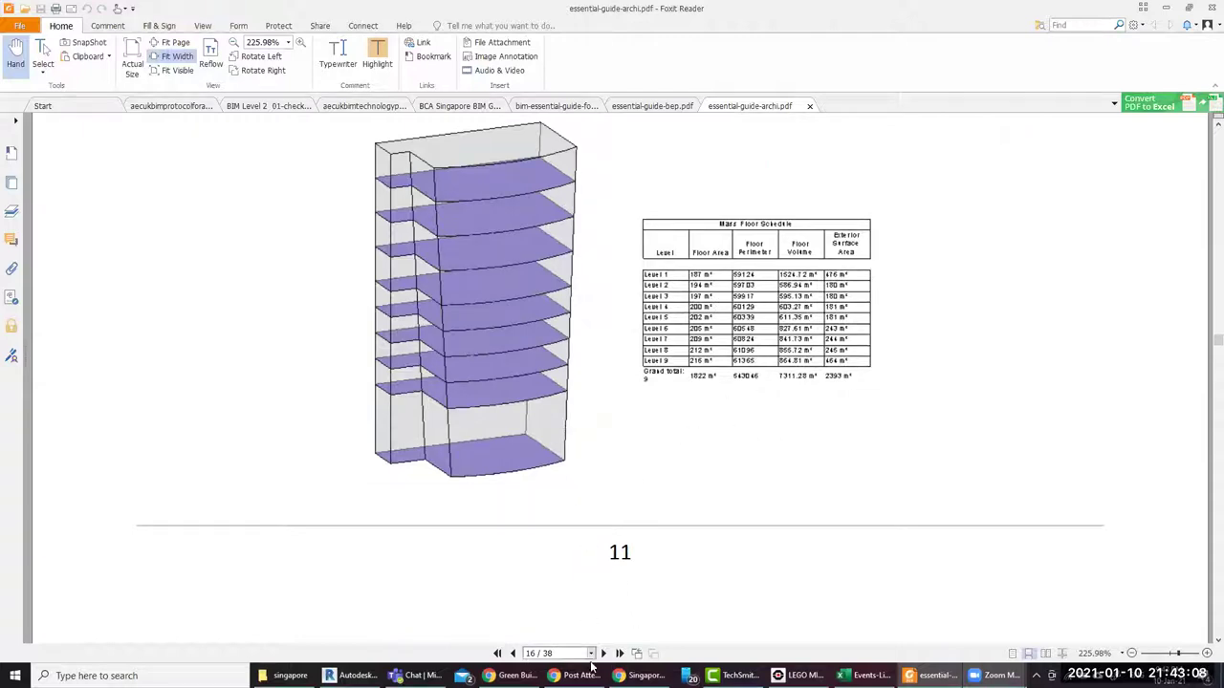
click(352, 676)
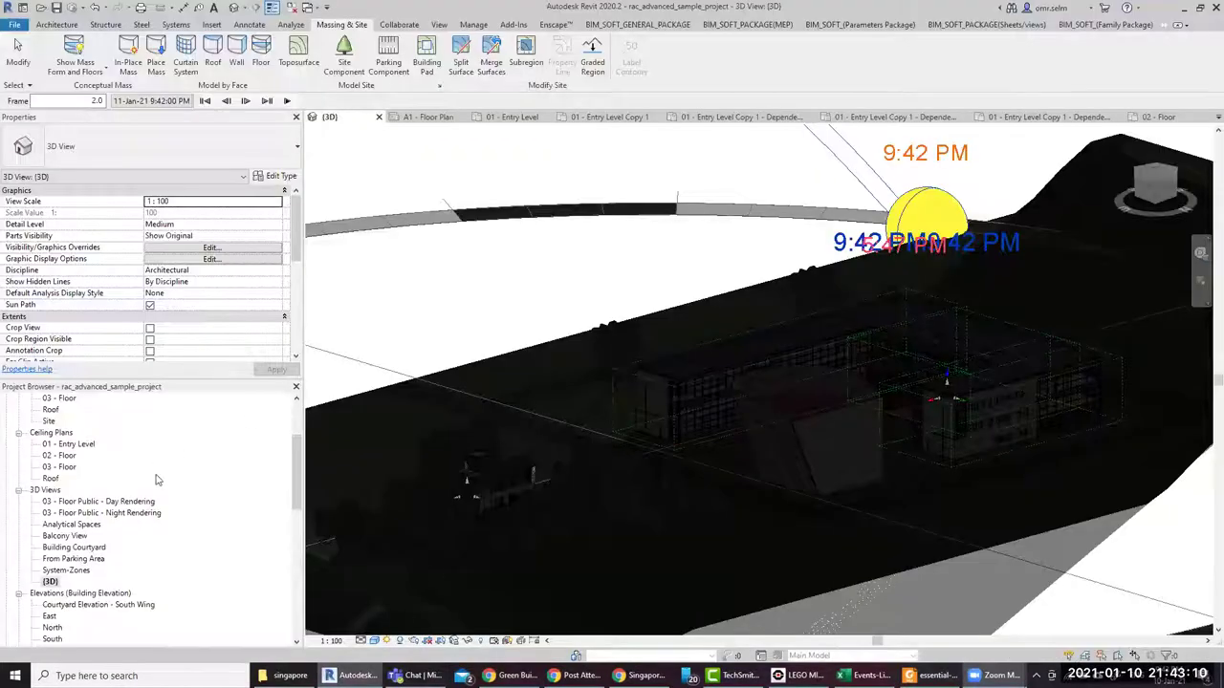
Start a new schedule from Schedules/Quantities and scroll through the category list
scroll(278, 433, up, 3)
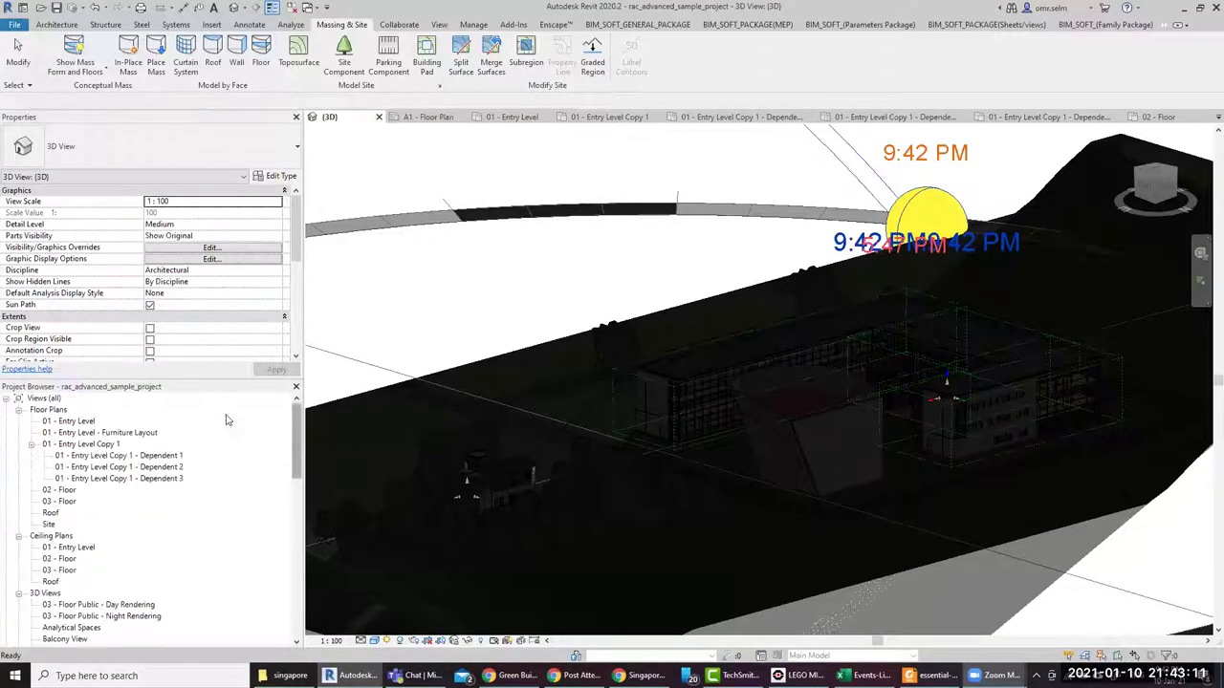
click(17, 397)
right_click(48, 423)
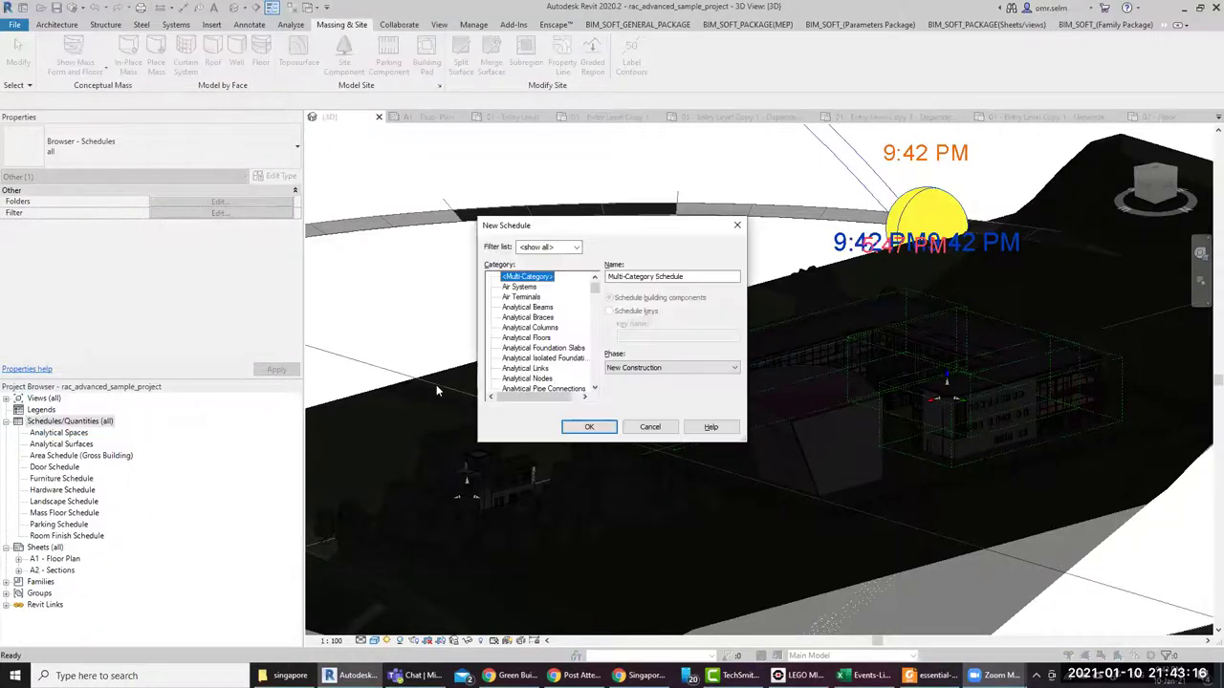
scroll(545, 353, down, 5)
click(521, 348)
scroll(562, 361, down, 2)
scroll(562, 362, down, 1)
scroll(562, 361, down, 1)
scroll(564, 362, down, 1)
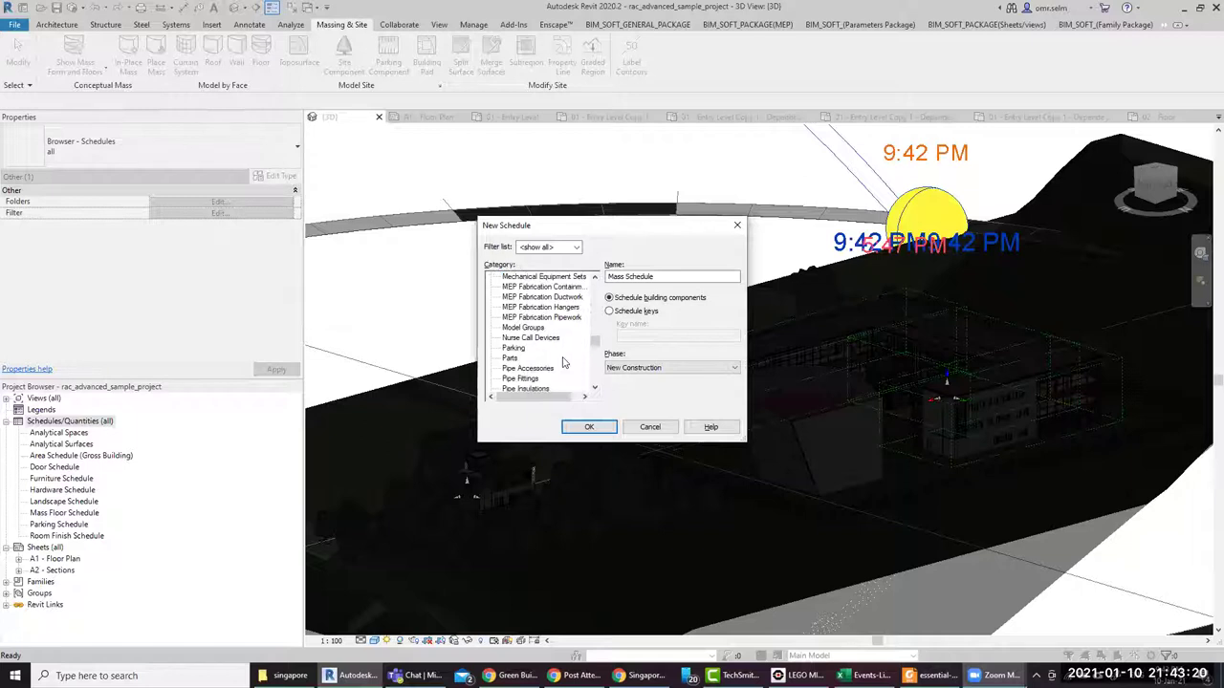
scroll(562, 360, down, 1)
scroll(565, 356, up, 1)
scroll(567, 356, up, 1)
scroll(567, 356, down, 1)
scroll(567, 356, down, 1)
scroll(567, 356, down, 1)
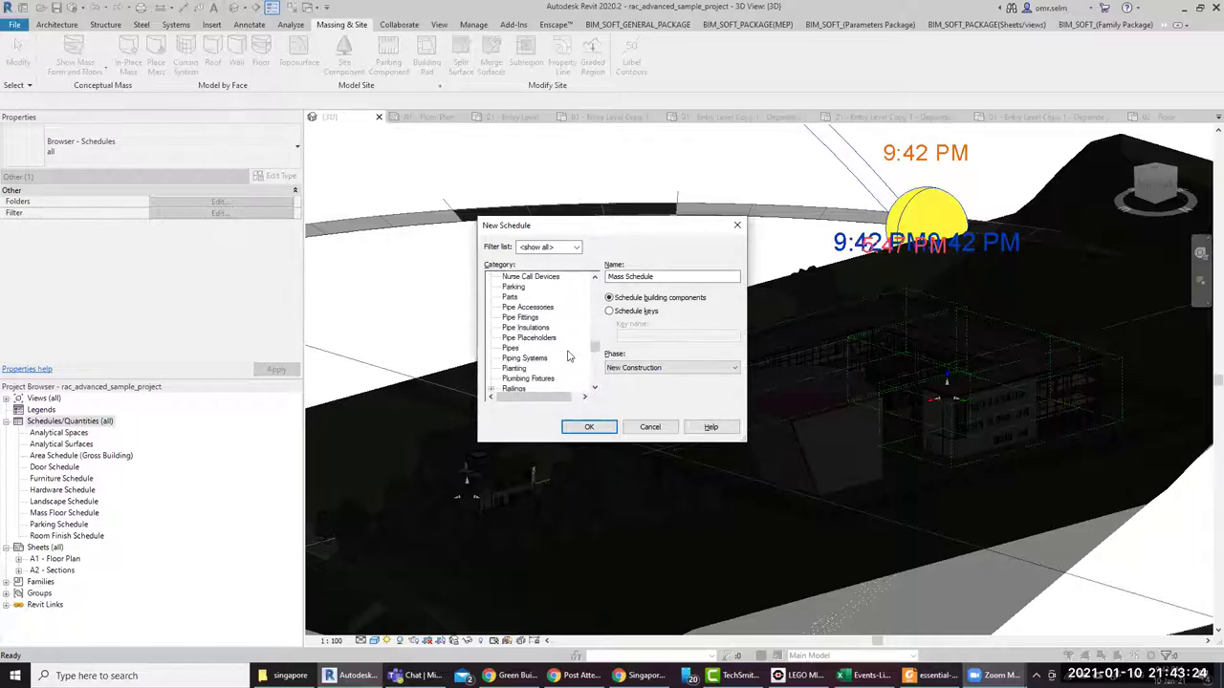
scroll(564, 356, up, 2)
scroll(559, 359, up, 2)
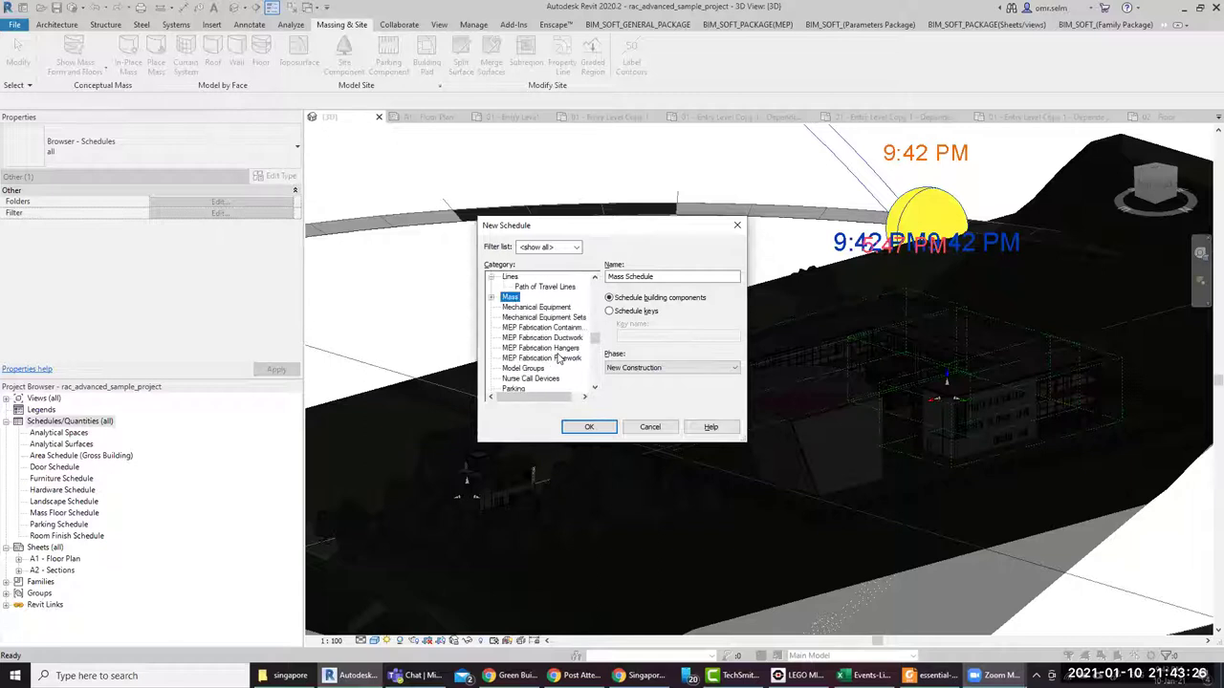
Browse categories such as Mechanical Equipment, MEP Fabrication, Pipe Placeholders and Floors
click(552, 308)
click(548, 327)
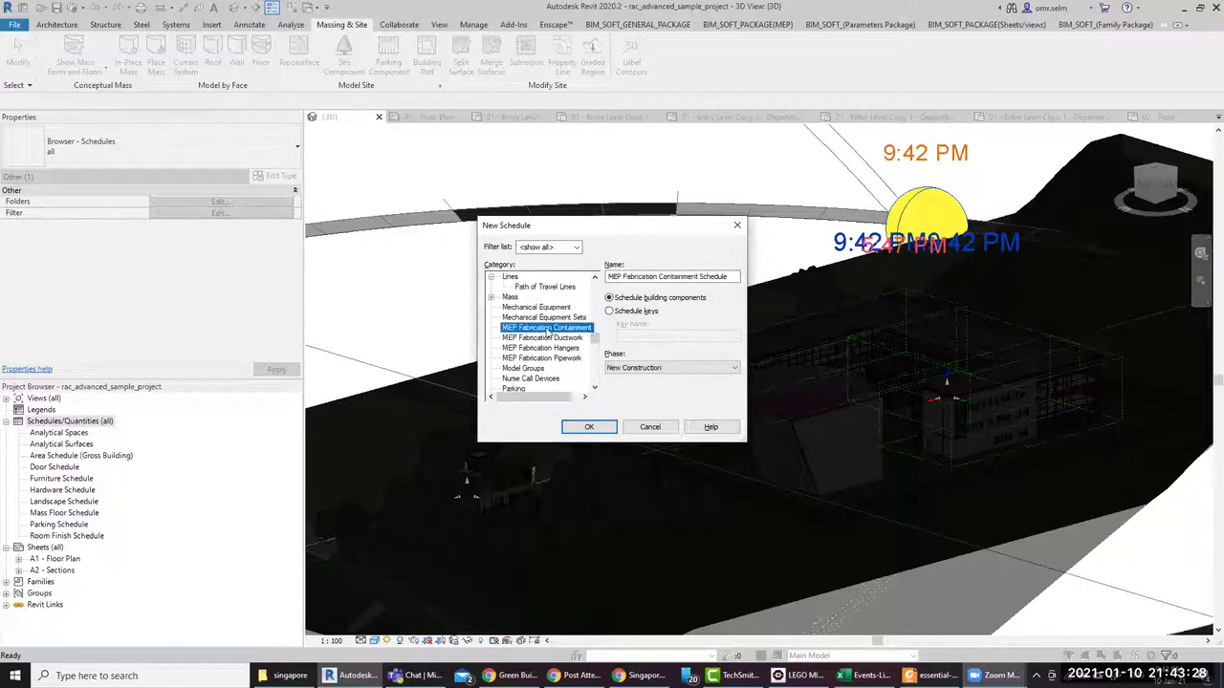
click(543, 349)
scroll(532, 393, down, 1)
scroll(534, 393, down, 1)
scroll(535, 393, down, 1)
scroll(531, 334, down, 1)
scroll(532, 335, down, 1)
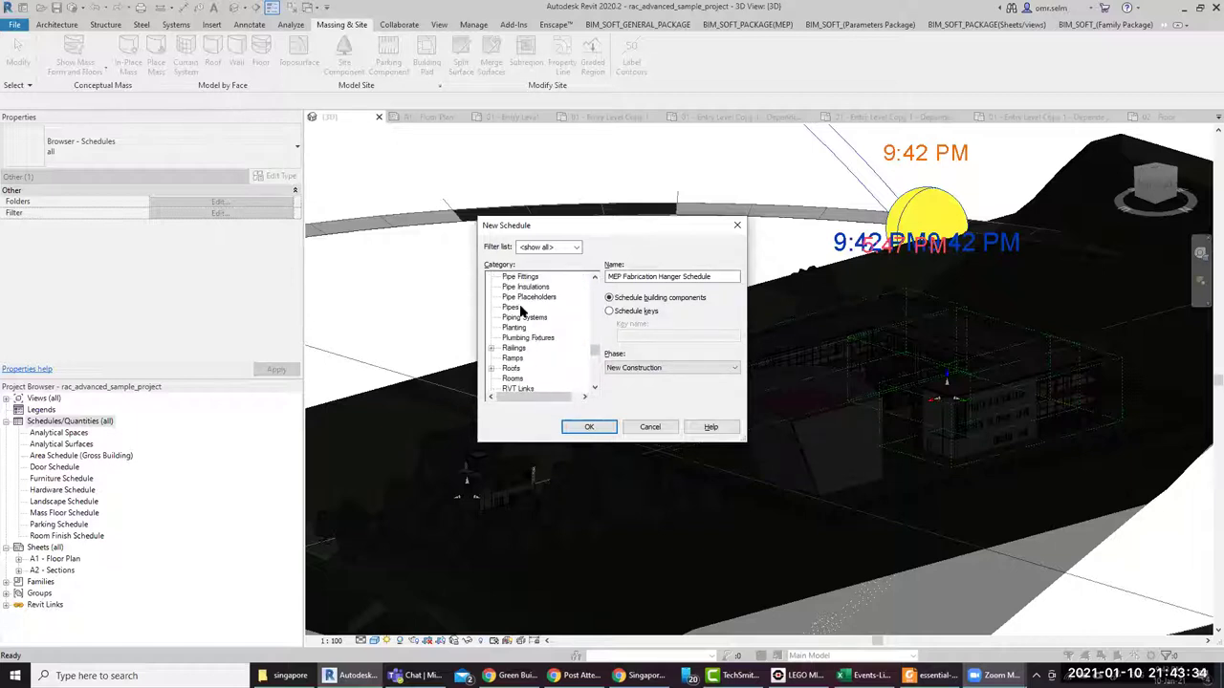
click(510, 298)
key(f)
key(l)
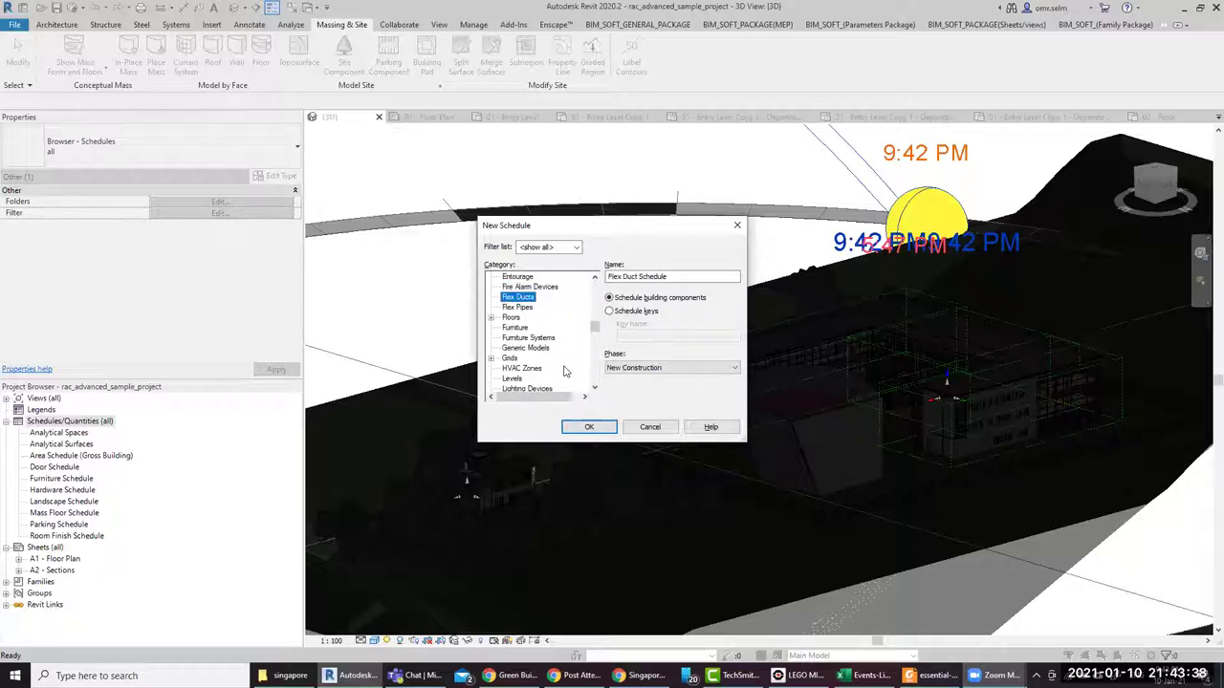
double_click(511, 317)
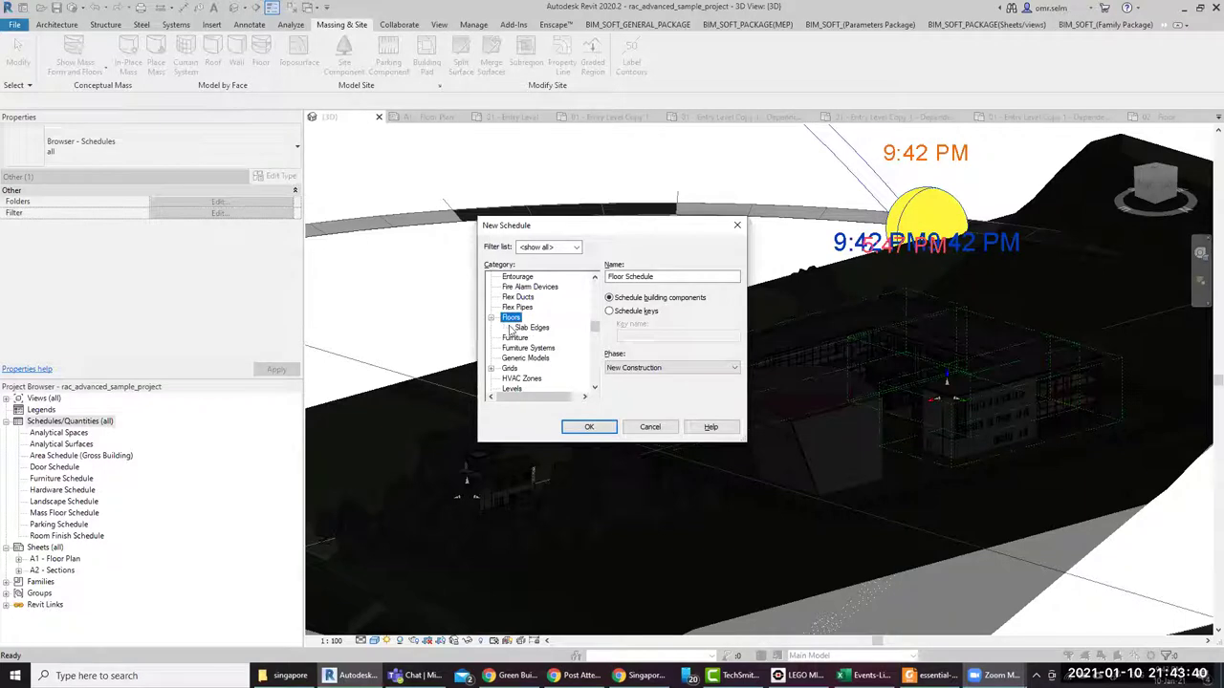
scroll(535, 334, down, 1)
key(m)
scroll(569, 359, down, 1)
scroll(574, 367, down, 1)
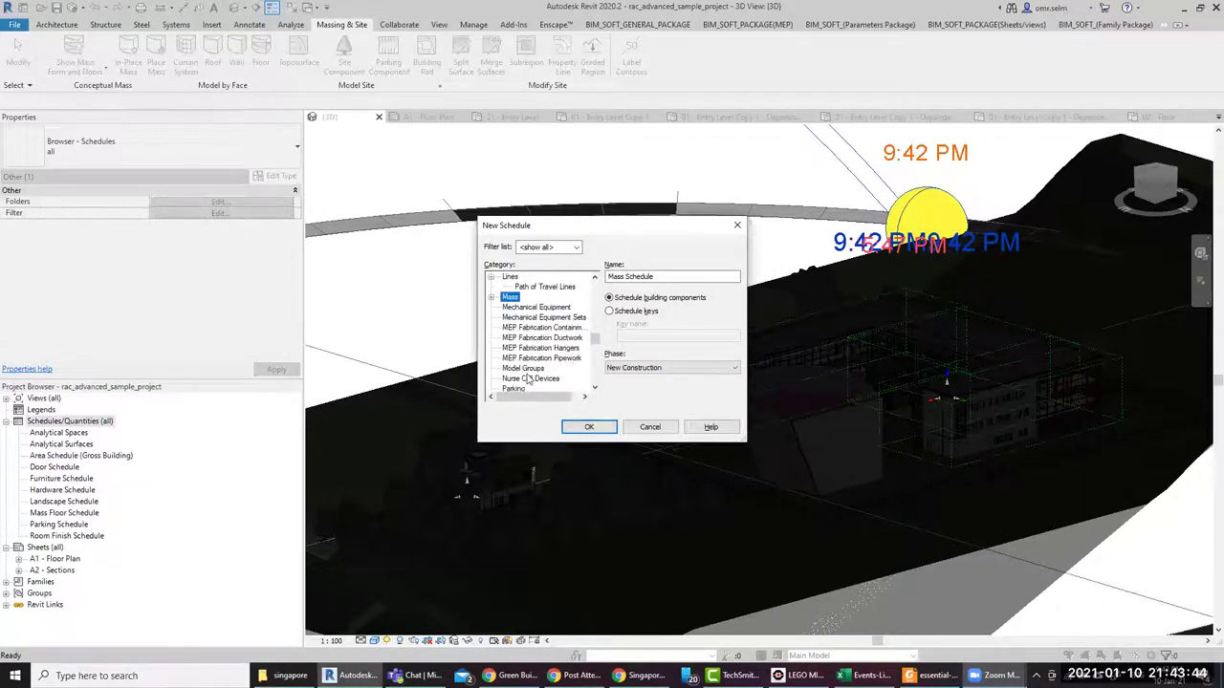
scroll(562, 394, down, 1)
scroll(562, 396, down, 1)
scroll(562, 396, down, 1)
scroll(562, 396, down, 1)
scroll(562, 396, down, 1)
scroll(562, 396, down, 1)
scroll(562, 395, down, 1)
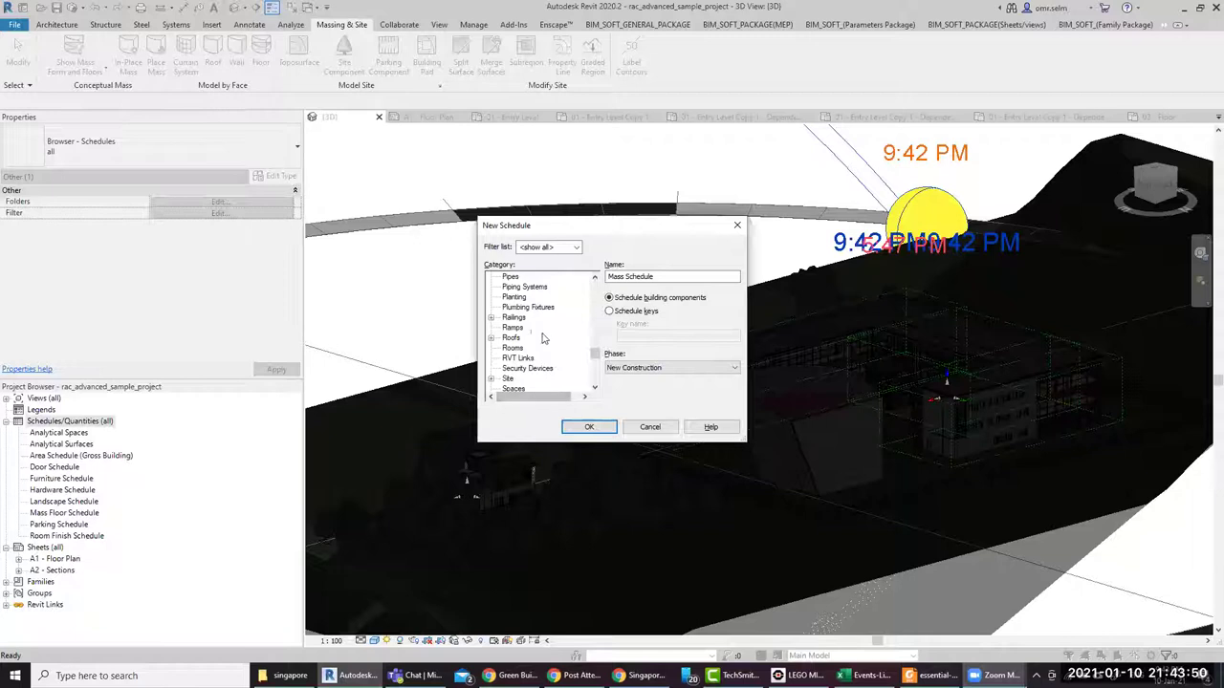
scroll(551, 341, up, 1)
scroll(546, 341, up, 6)
Choose the Floors category, named Floor Schedule, and confirm the new schedule
click(517, 297)
scroll(518, 306, down, 1)
key(Down)
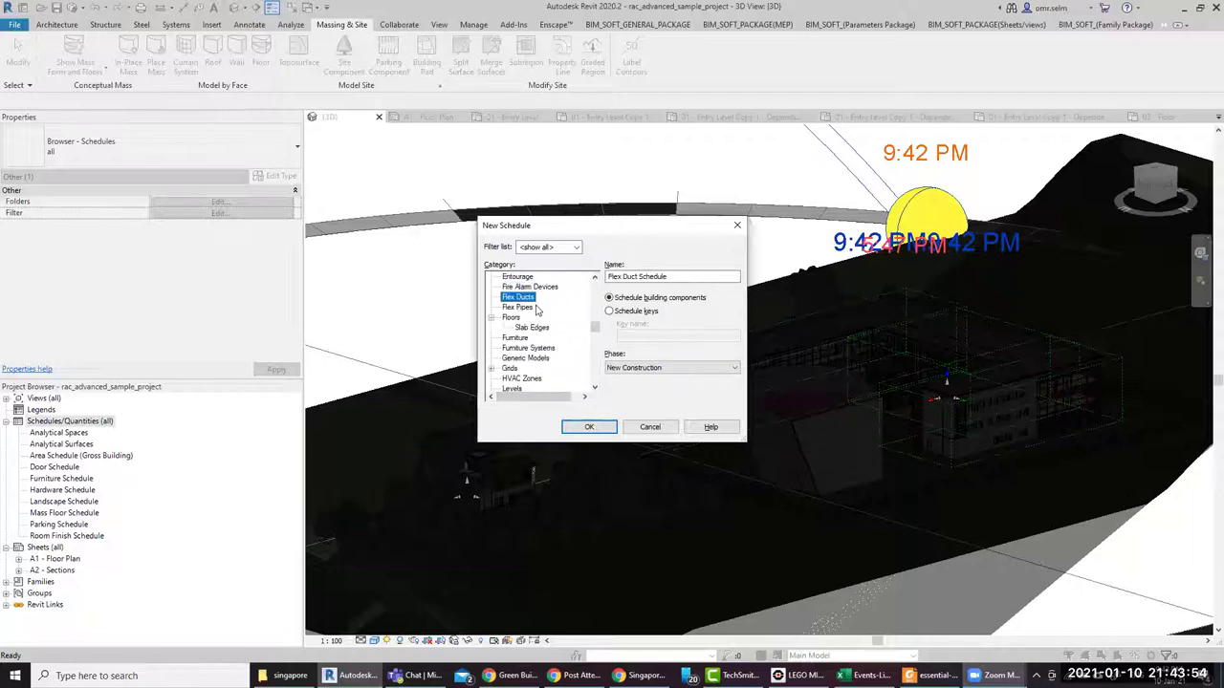
click(512, 319)
click(604, 428)
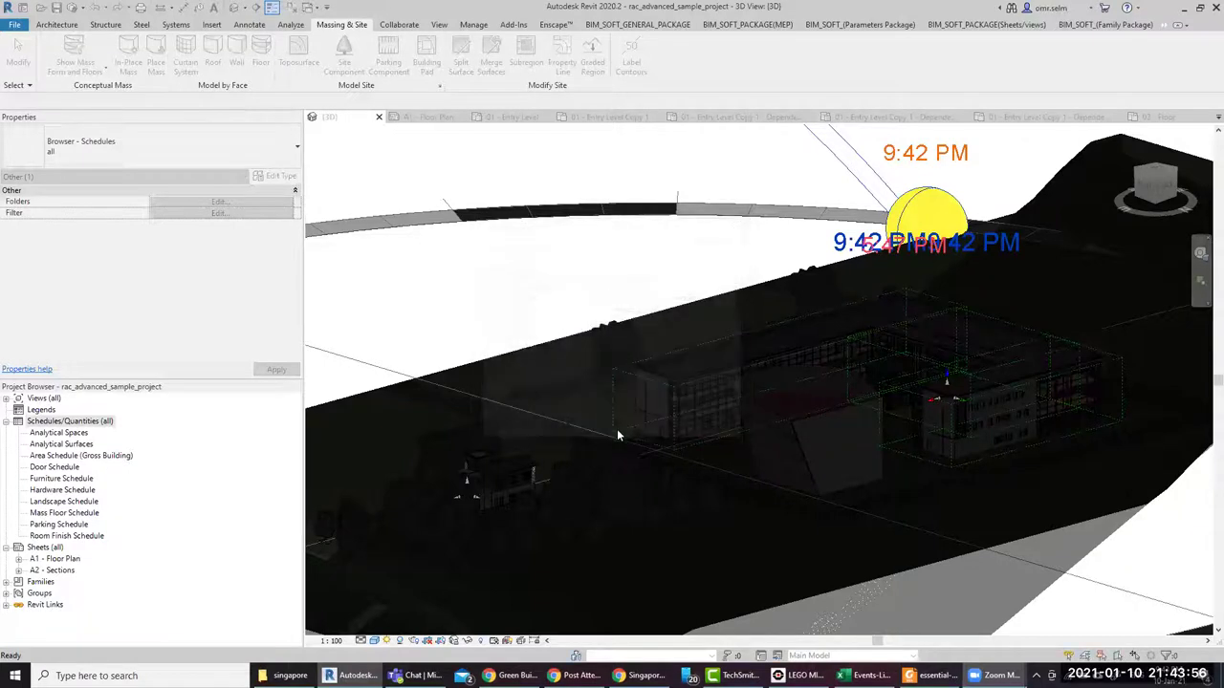
scroll(832, 306, down, 8)
scroll(831, 325, down, 6)
Add the Volume, Area and Slope fields to Scheduled fields and confirm
click(775, 349)
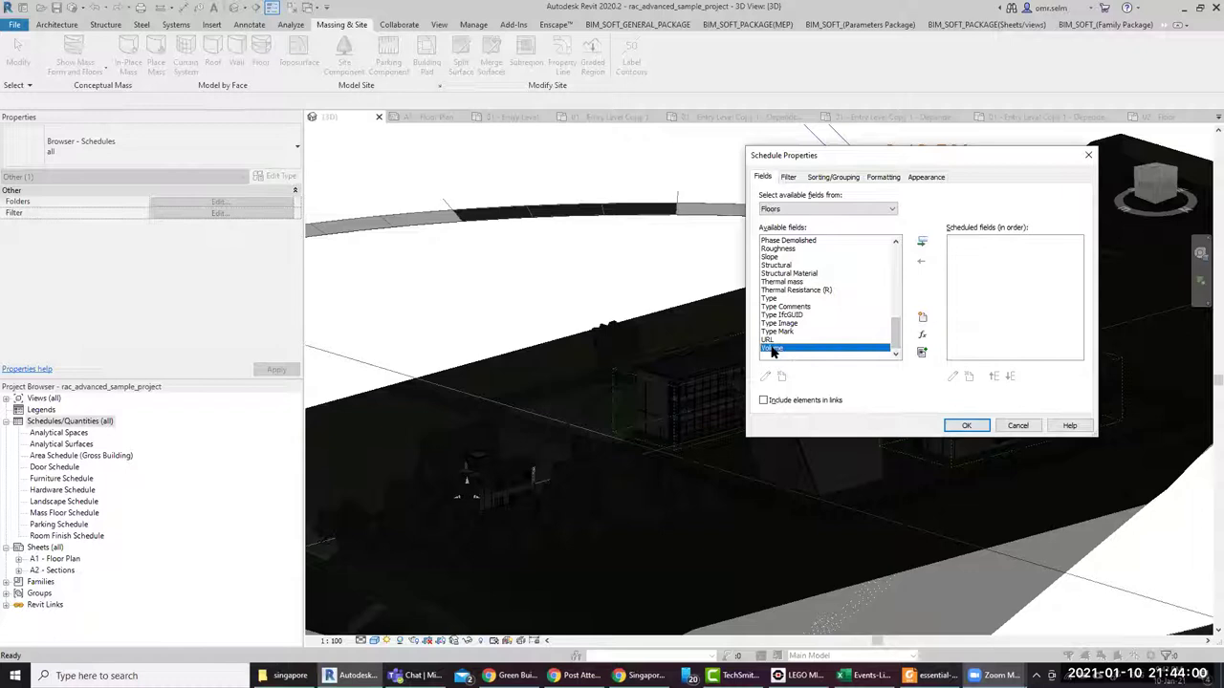
double_click(774, 349)
click(765, 259)
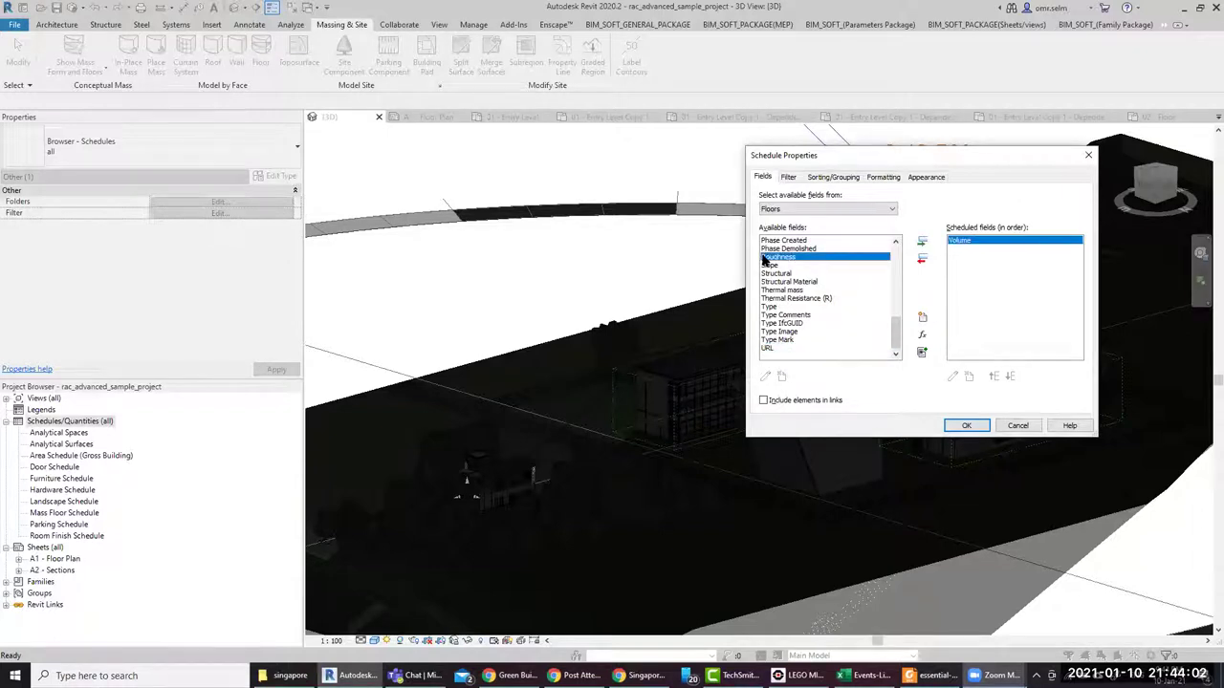
key(Home)
double_click(781, 249)
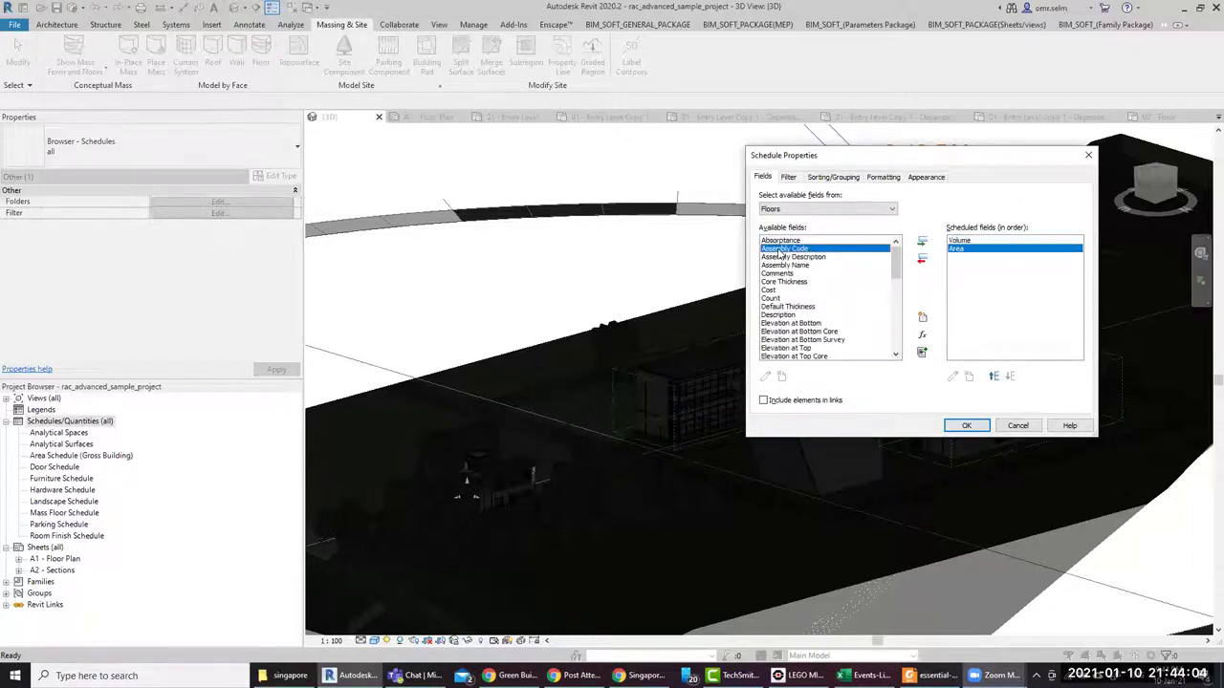
click(776, 291)
scroll(779, 295, down, 4)
scroll(779, 296, down, 5)
scroll(780, 296, down, 4)
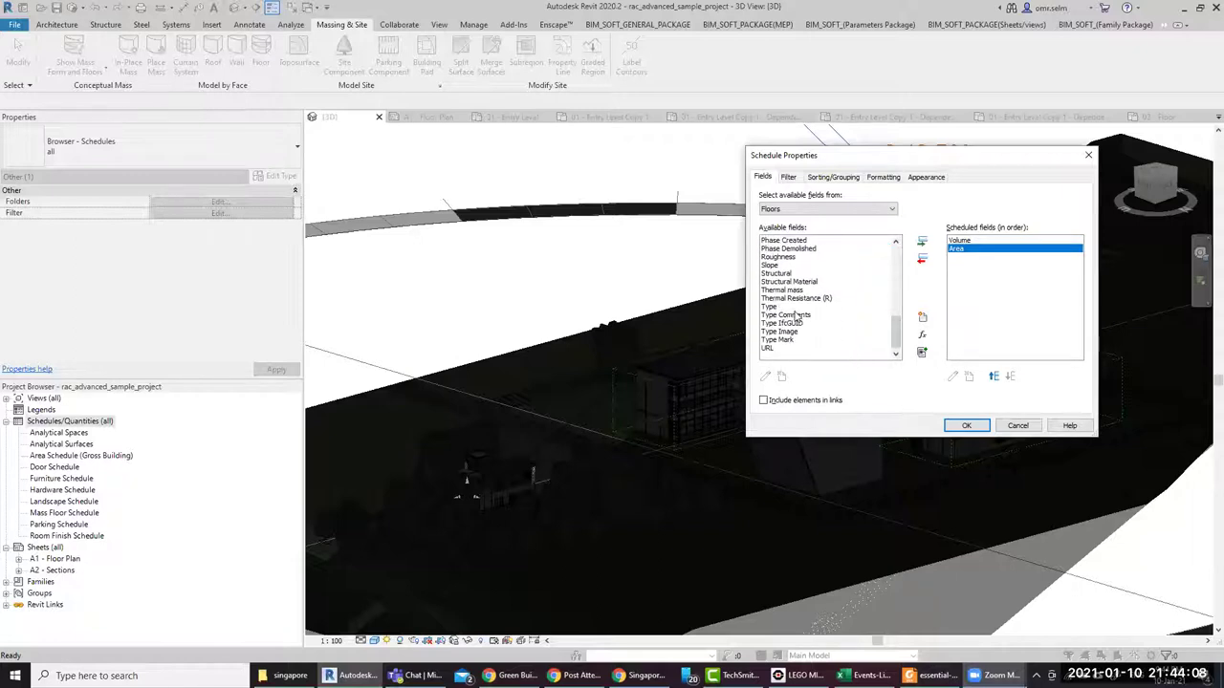
double_click(776, 265)
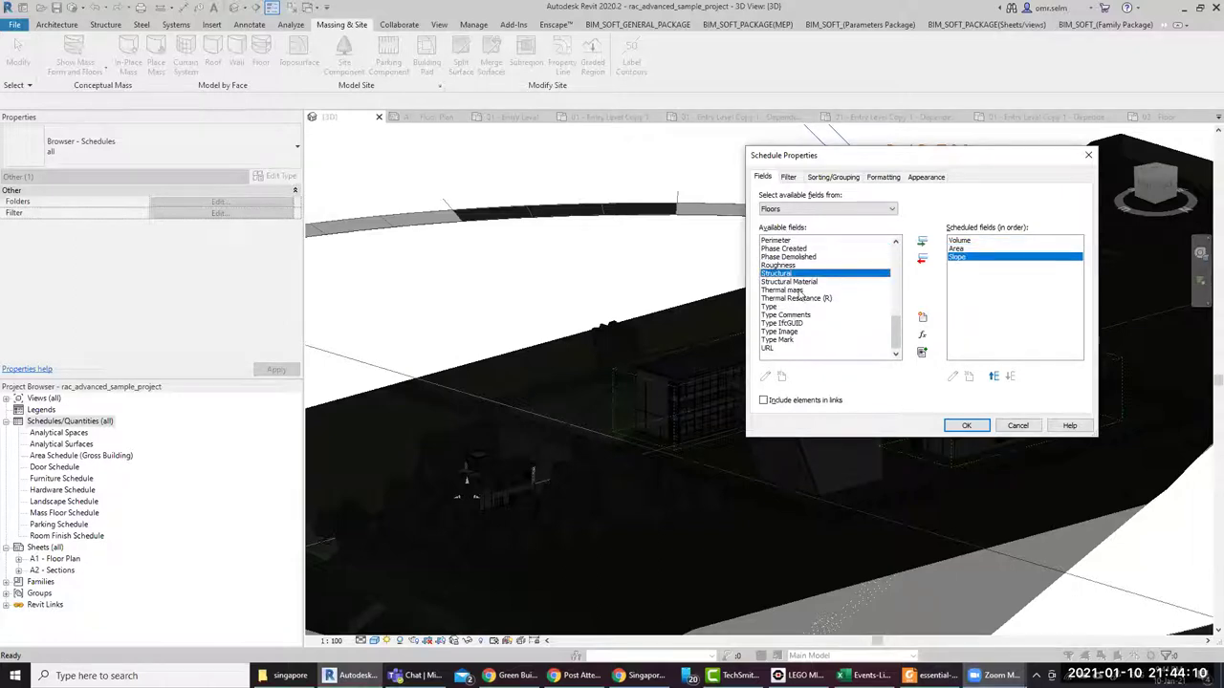
click(951, 424)
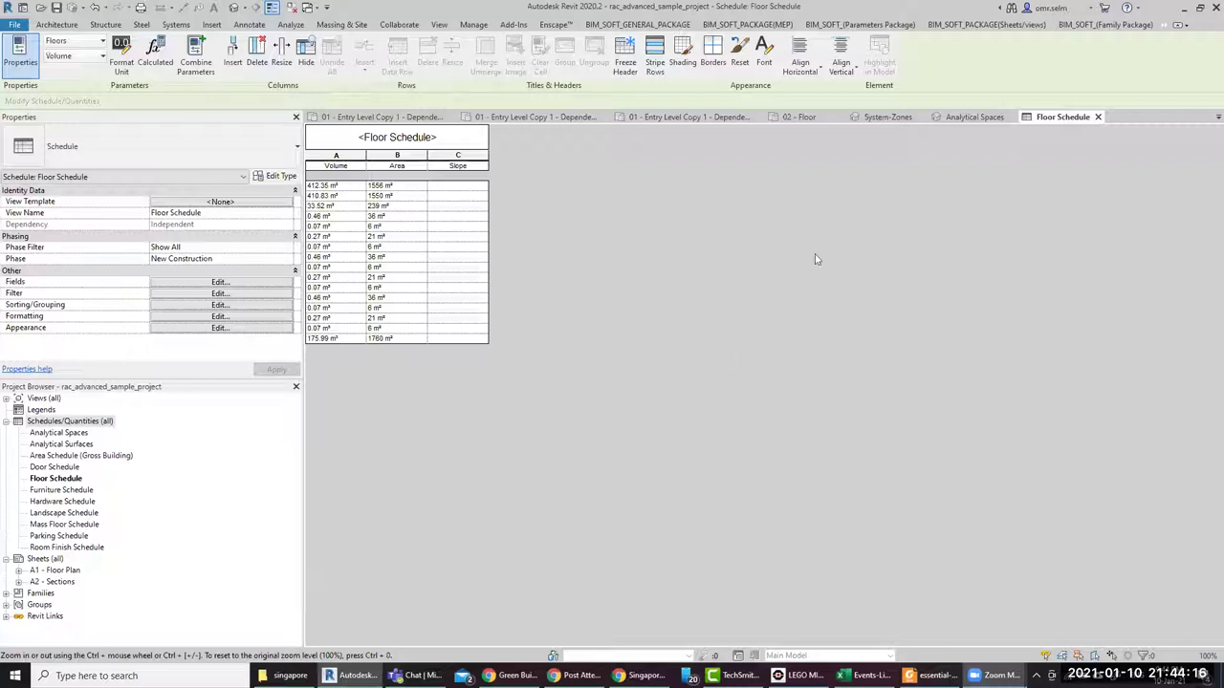
right_click(96, 423)
click(122, 431)
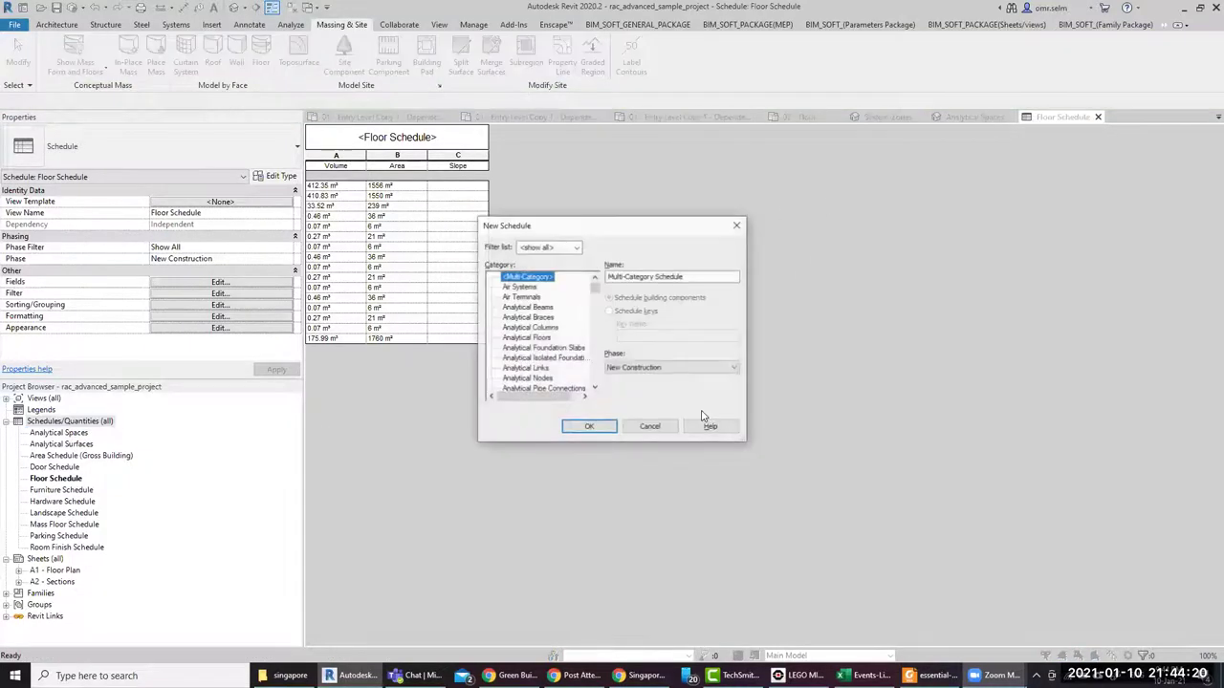
scroll(541, 349, down, 5)
click(560, 369)
scroll(571, 366, down, 3)
scroll(565, 381, down, 2)
scroll(561, 380, down, 1)
scroll(560, 379, down, 1)
scroll(558, 380, down, 1)
scroll(559, 379, down, 2)
scroll(560, 380, down, 3)
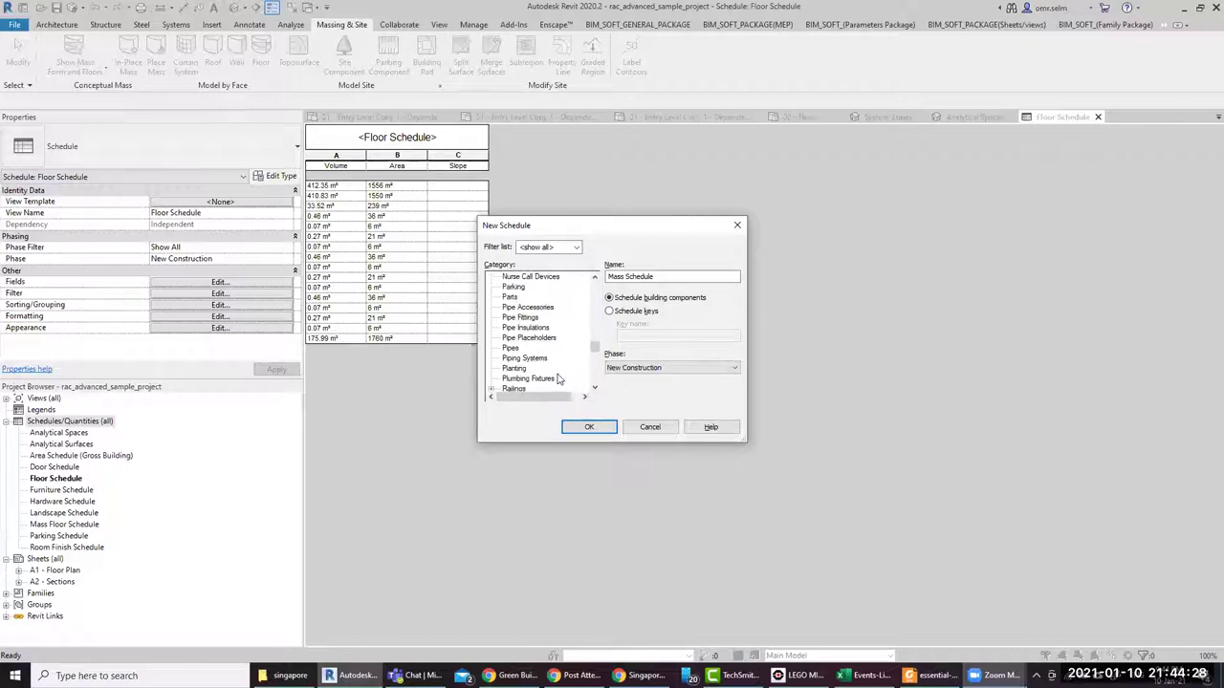
scroll(560, 379, down, 1)
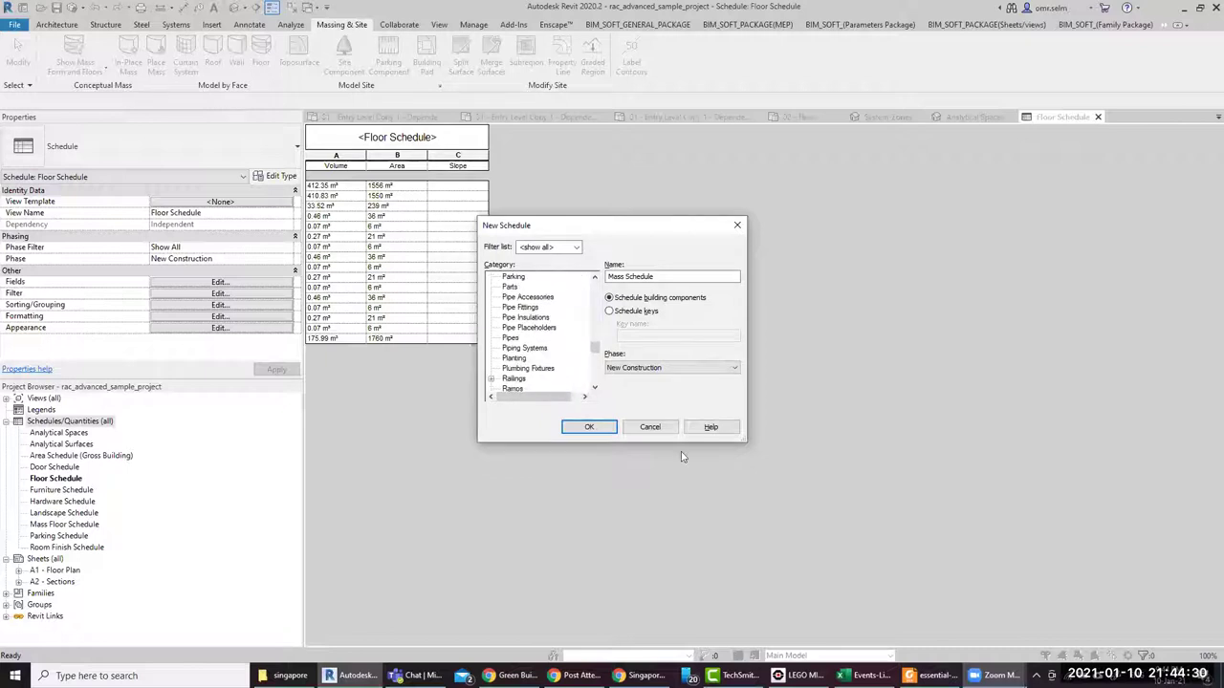
click(649, 426)
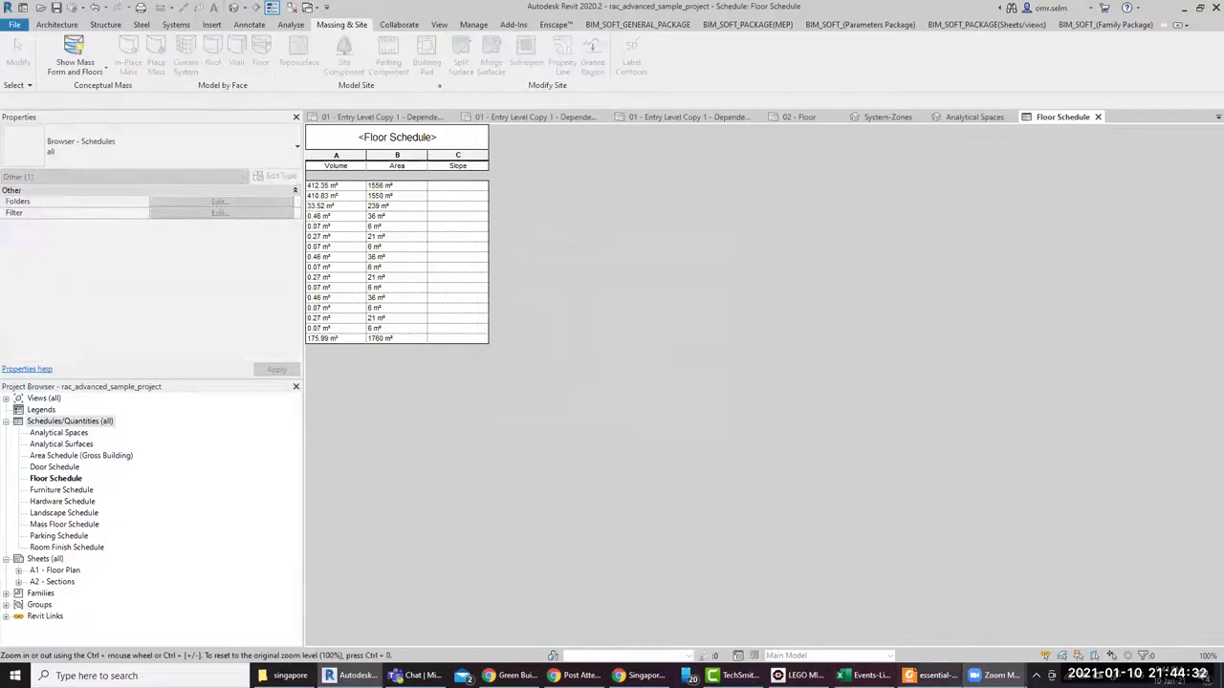
key(alt+Tab)
scroll(662, 447, down, 2)
scroll(662, 448, down, 10)
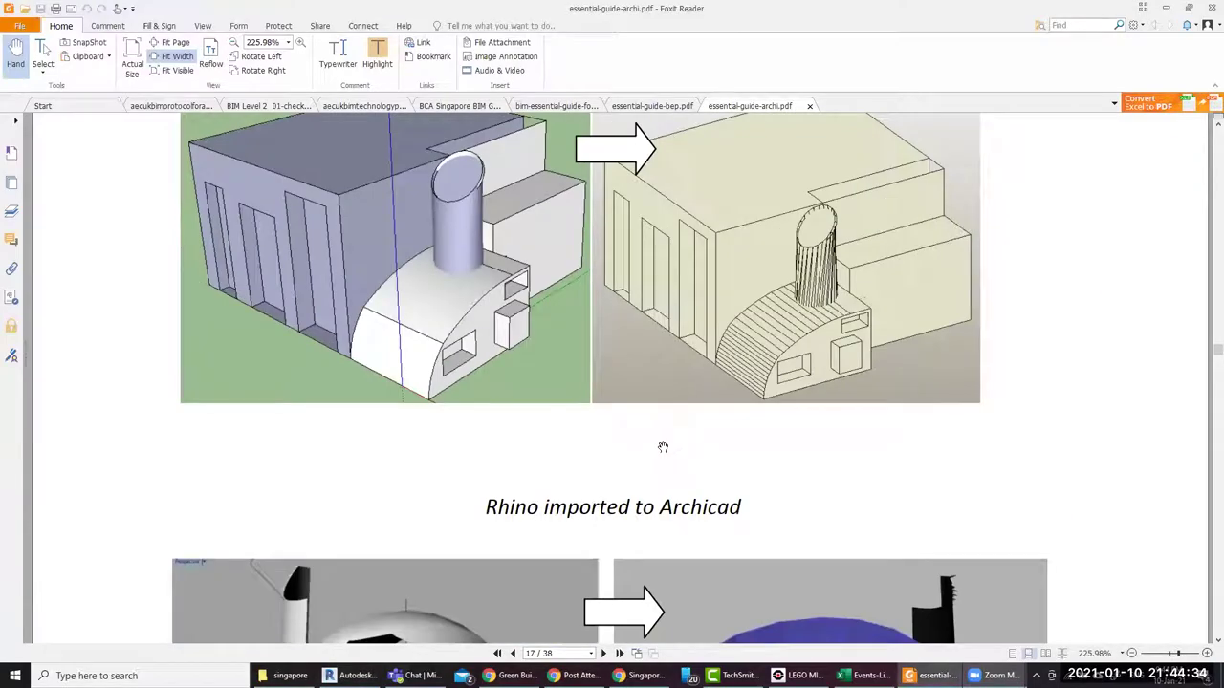
scroll(662, 447, up, 4)
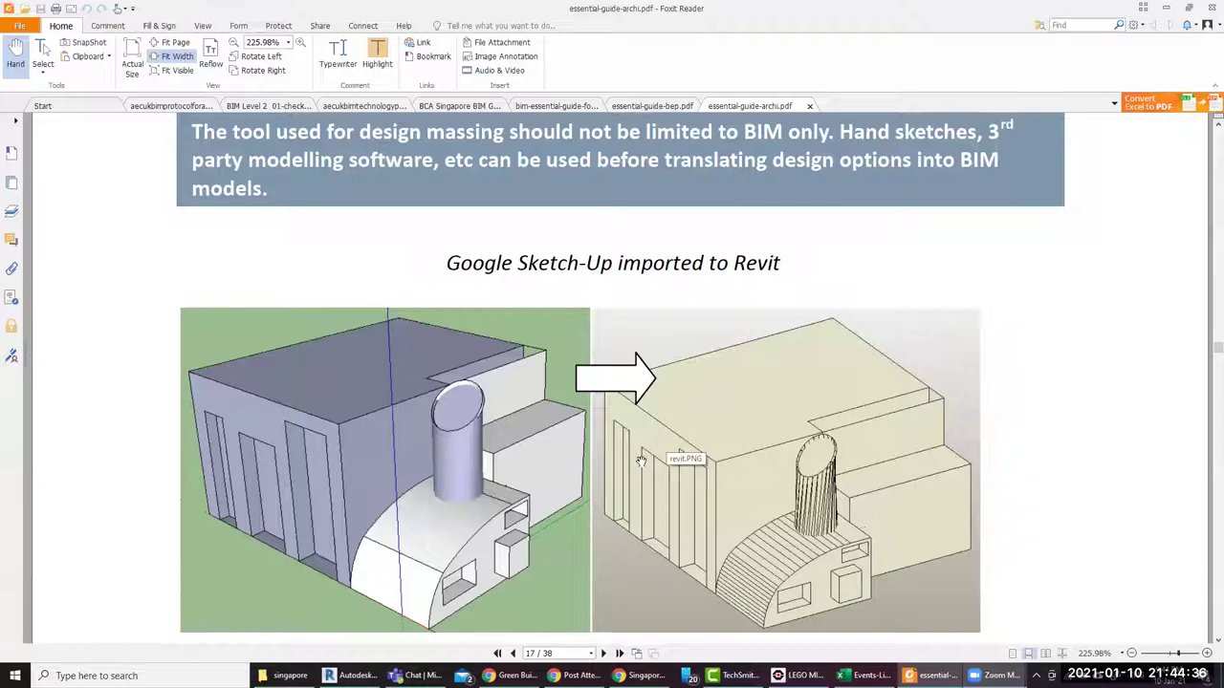
scroll(640, 461, down, 3)
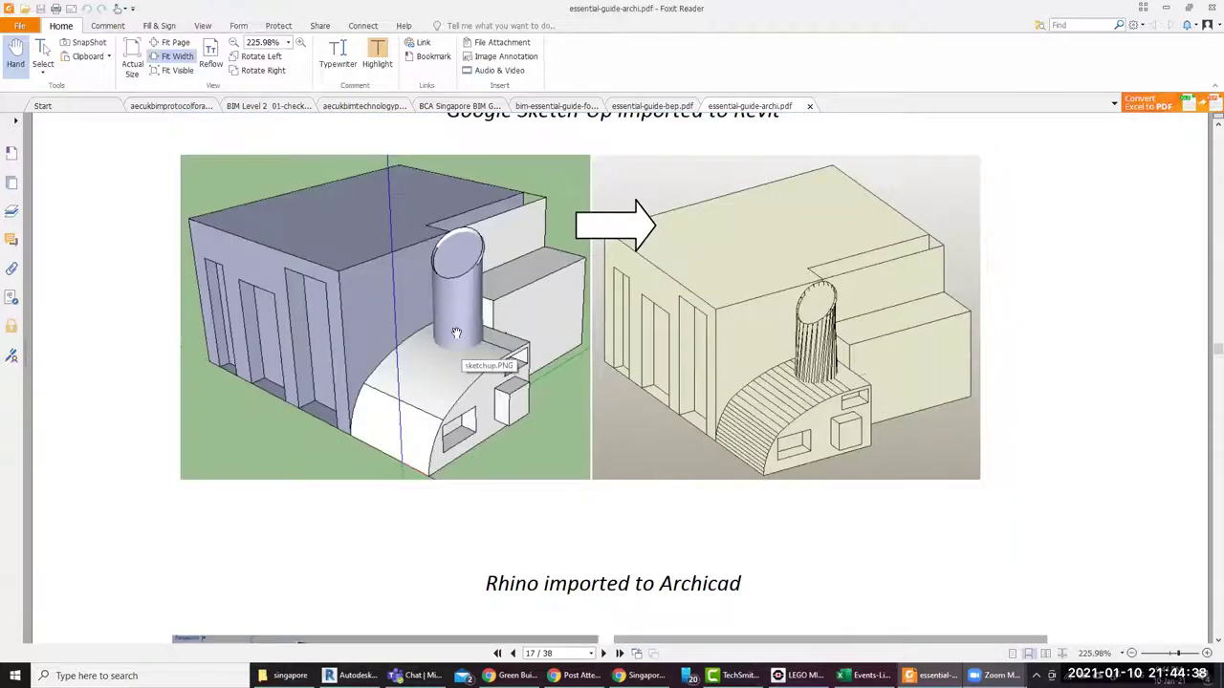
scroll(447, 348, down, 3)
scroll(447, 348, down, 3)
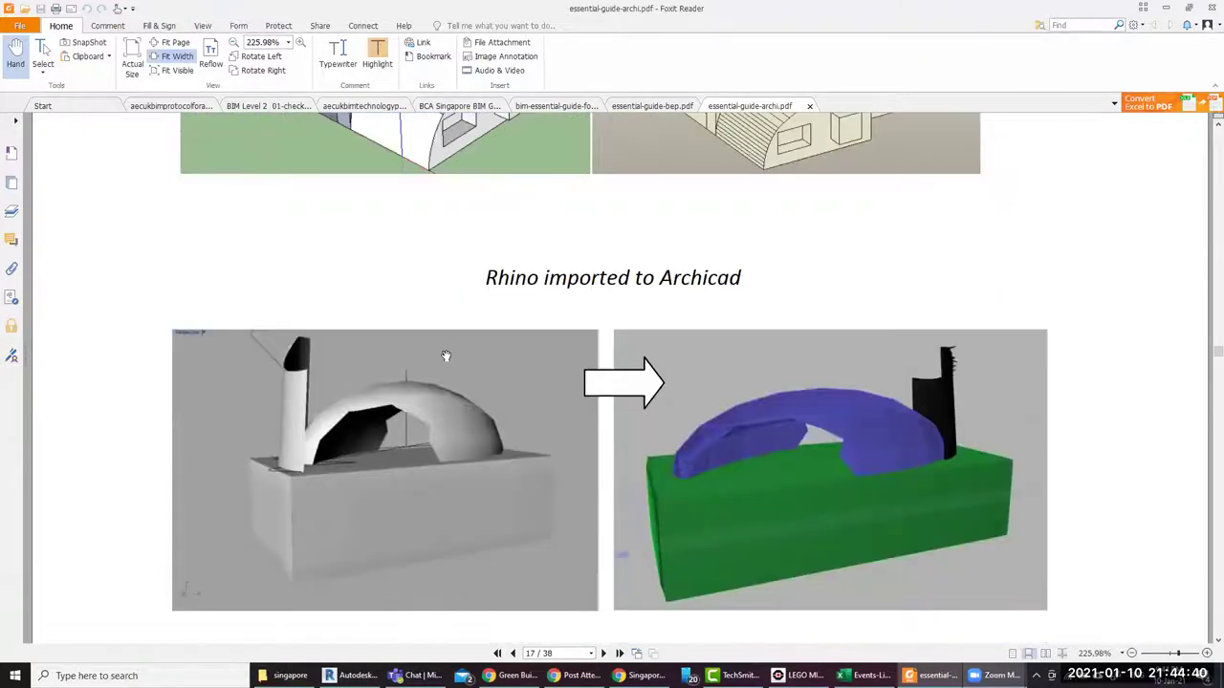
scroll(446, 358, down, 2)
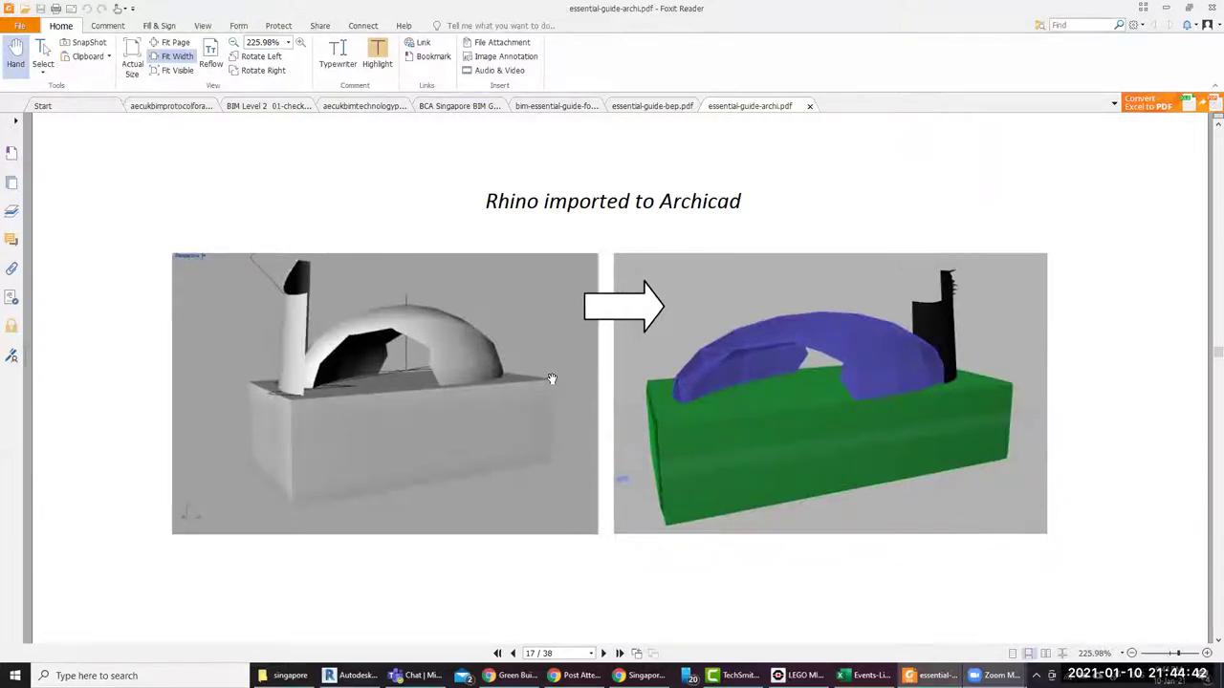
scroll(541, 385, up, 5)
scroll(543, 385, up, 2)
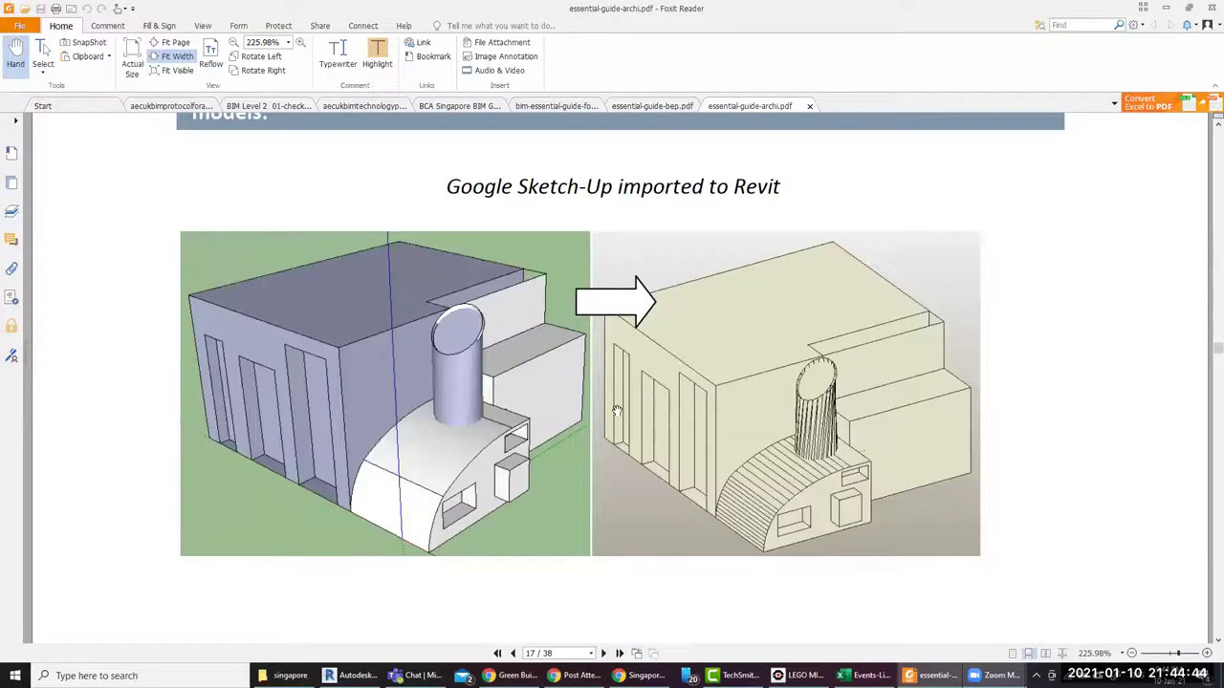
click(354, 676)
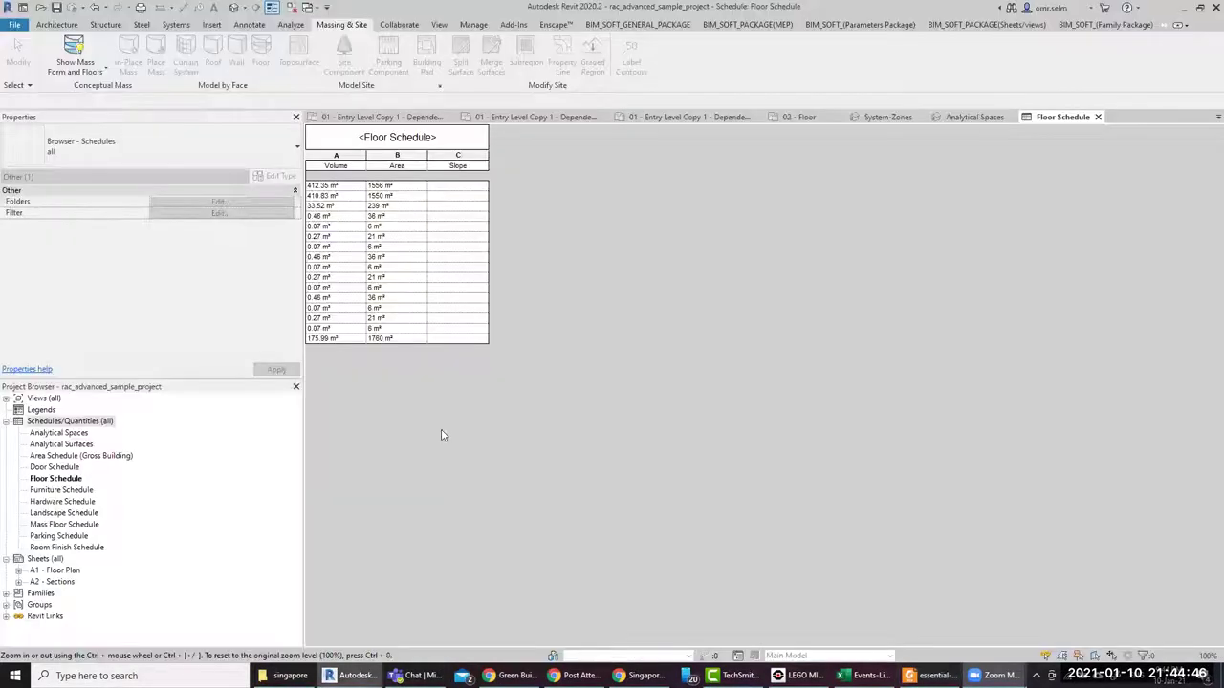
Return to the 3D view, start Import CAD, and filter files to SketchUp Files (*.skp)
click(232, 10)
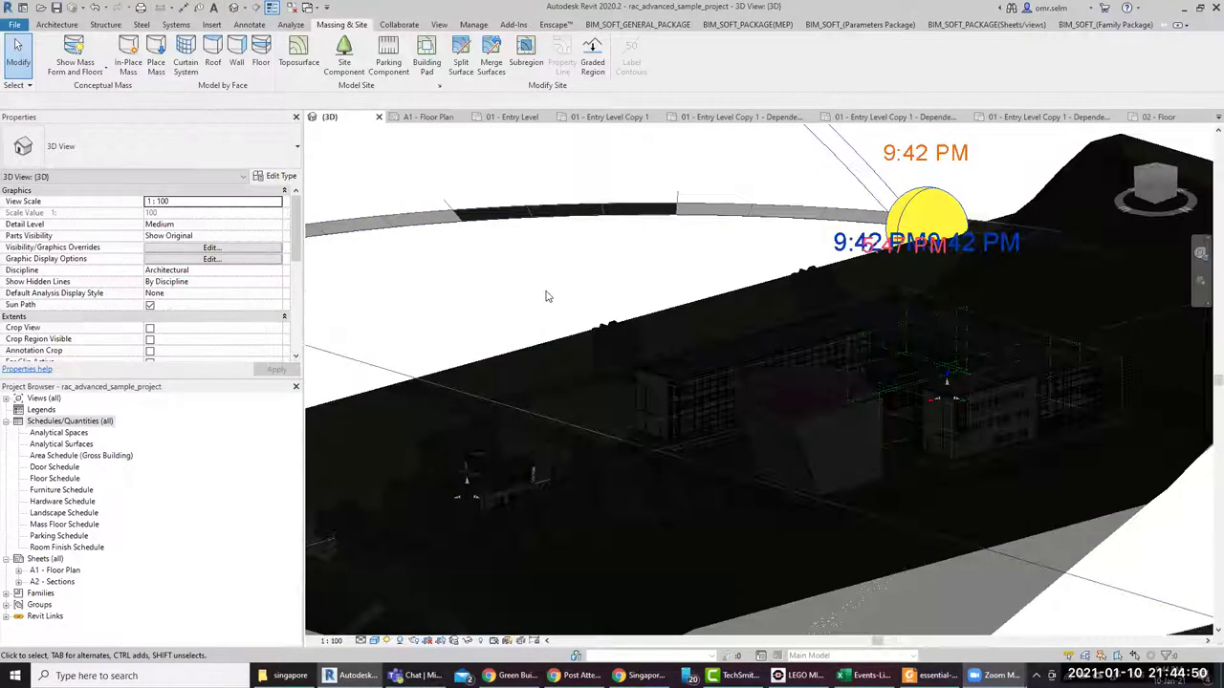
click(212, 24)
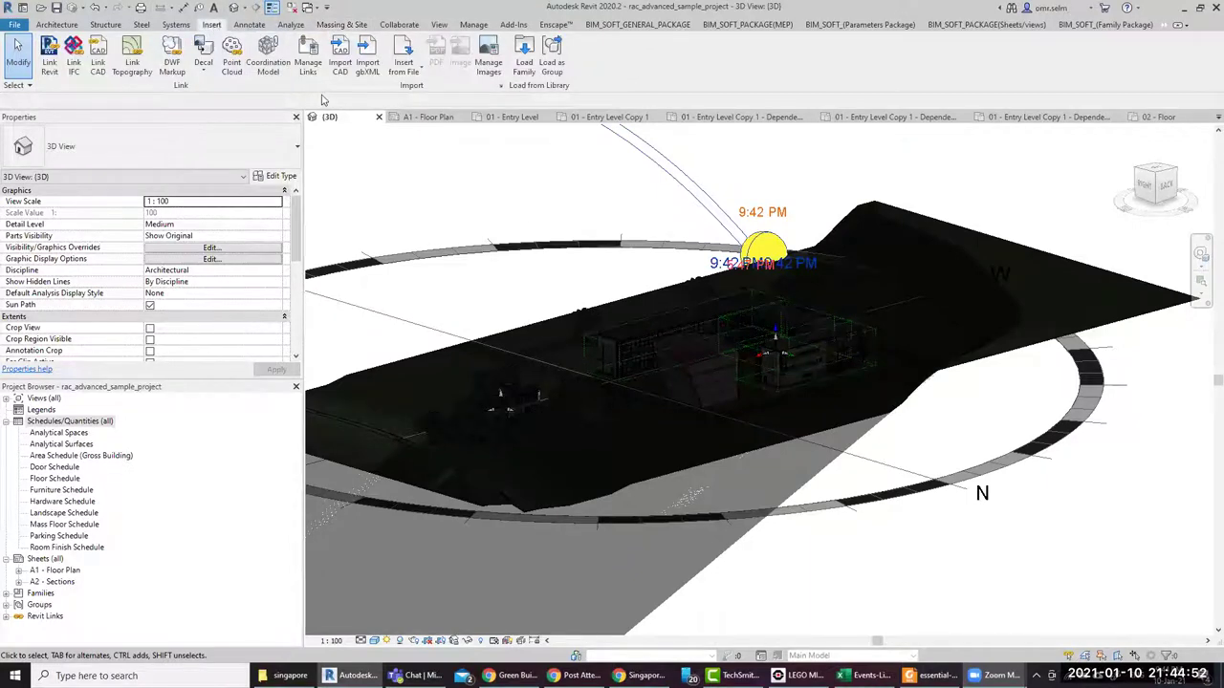
click(341, 59)
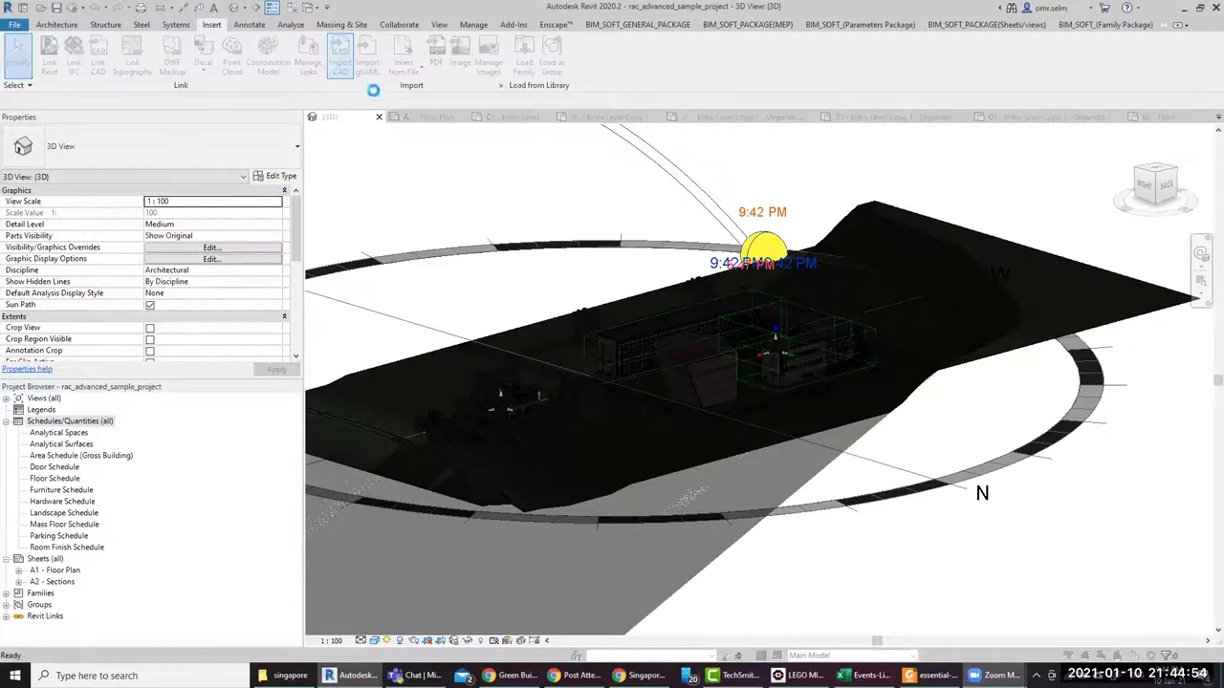
click(650, 423)
click(573, 466)
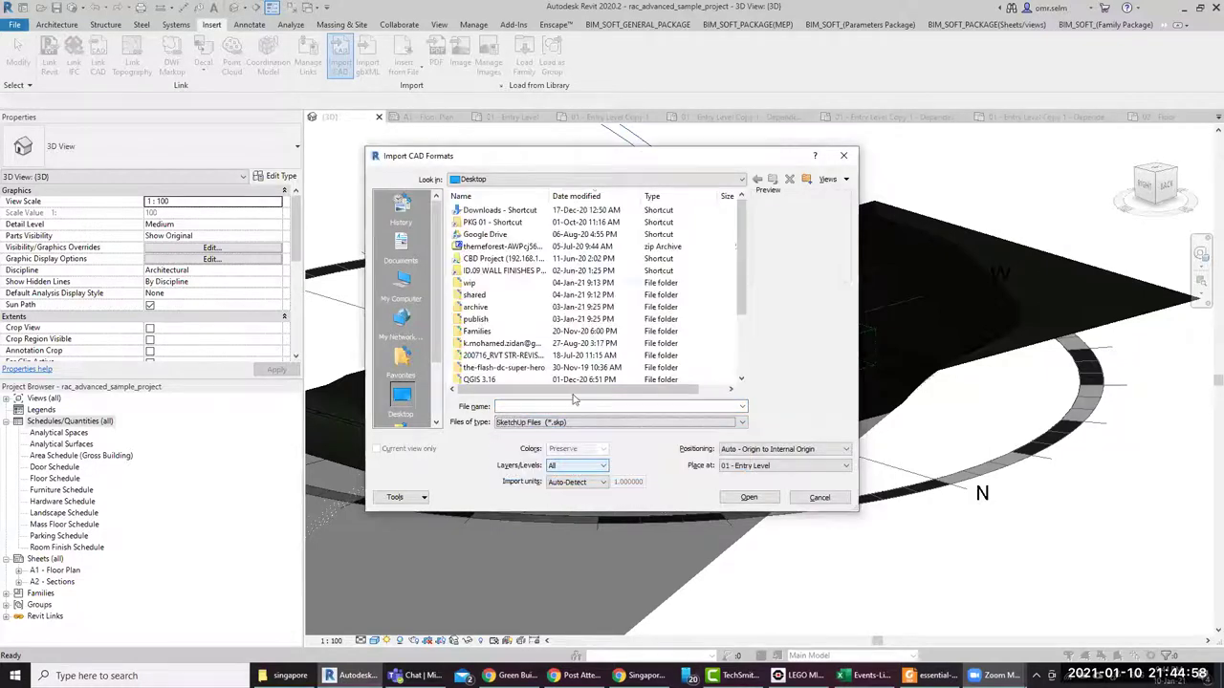
drag(741, 293, 737, 350)
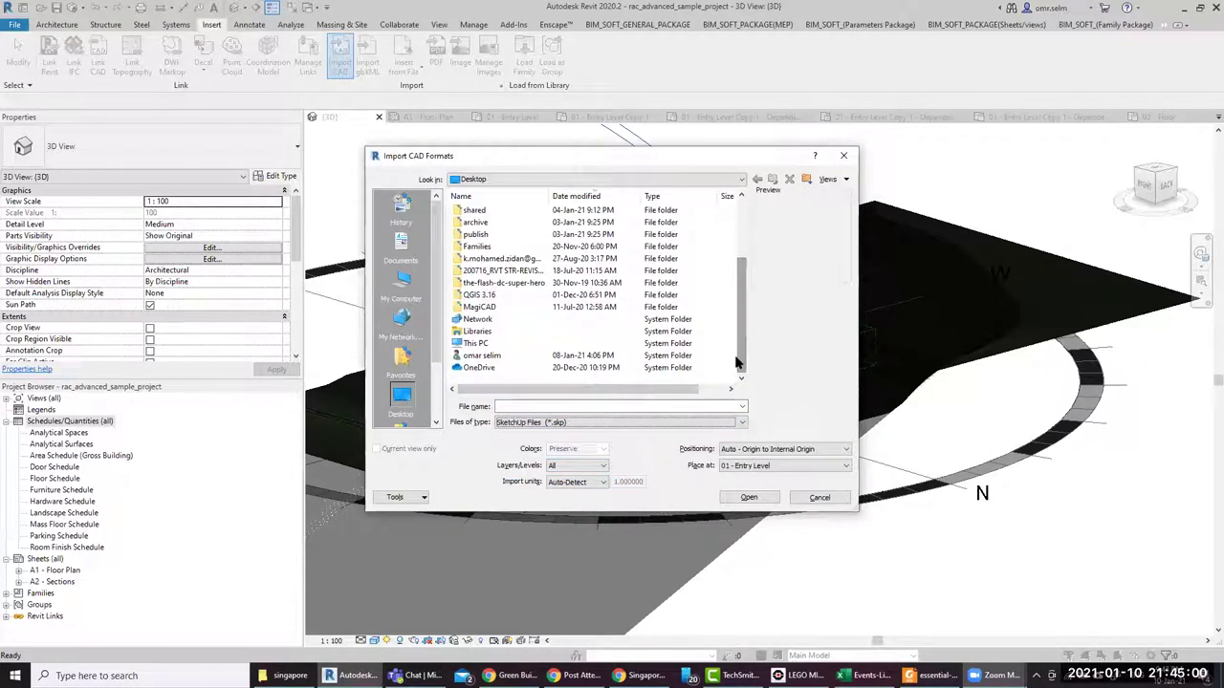
scroll(737, 350, up, 3)
click(621, 422)
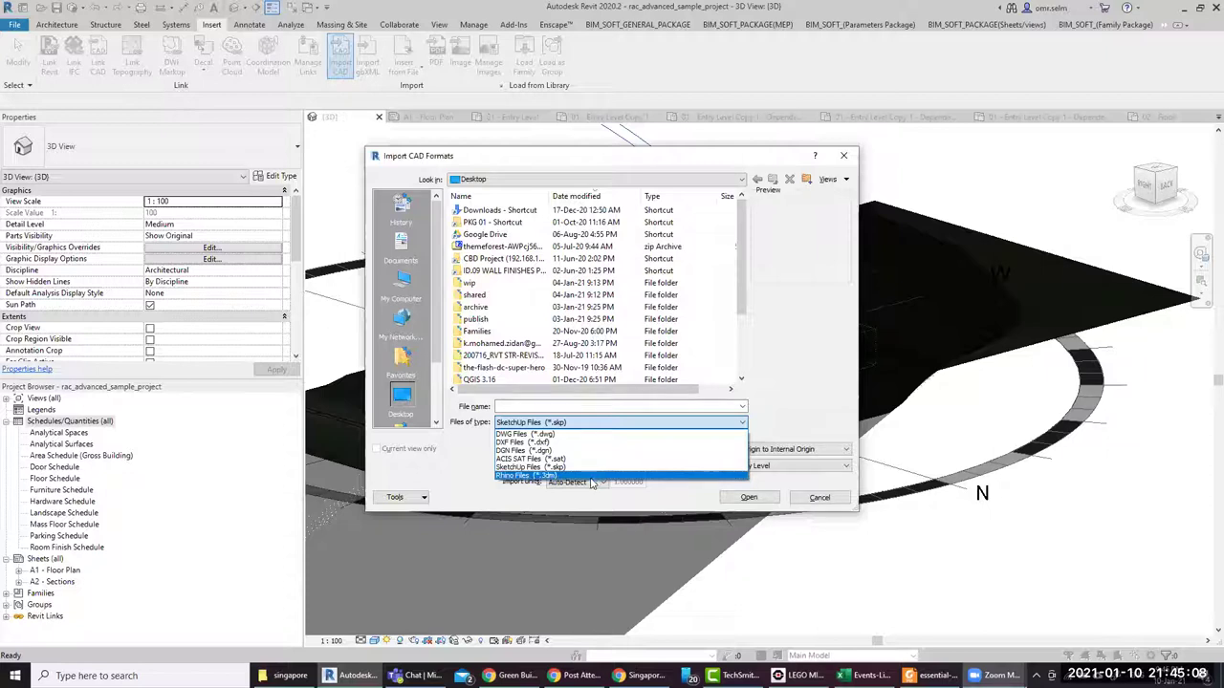
Browse to the EXTENSION folder on the DATA (D:) drive via bim > Libraries
click(550, 172)
click(562, 178)
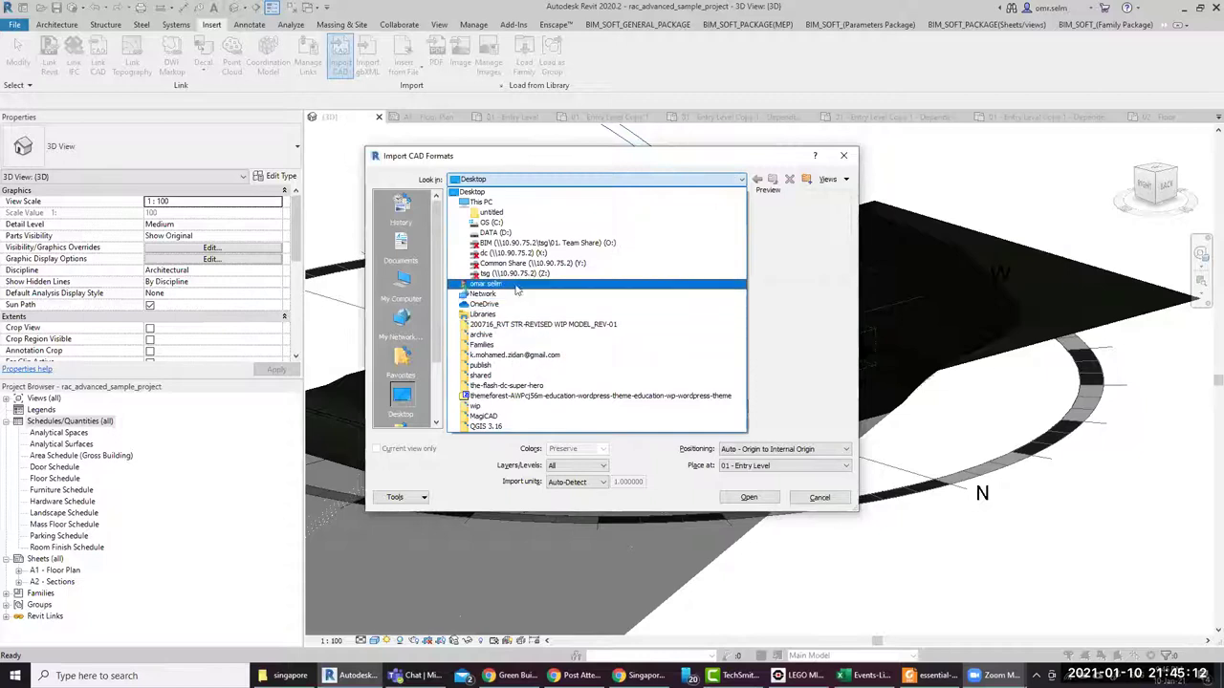
click(508, 232)
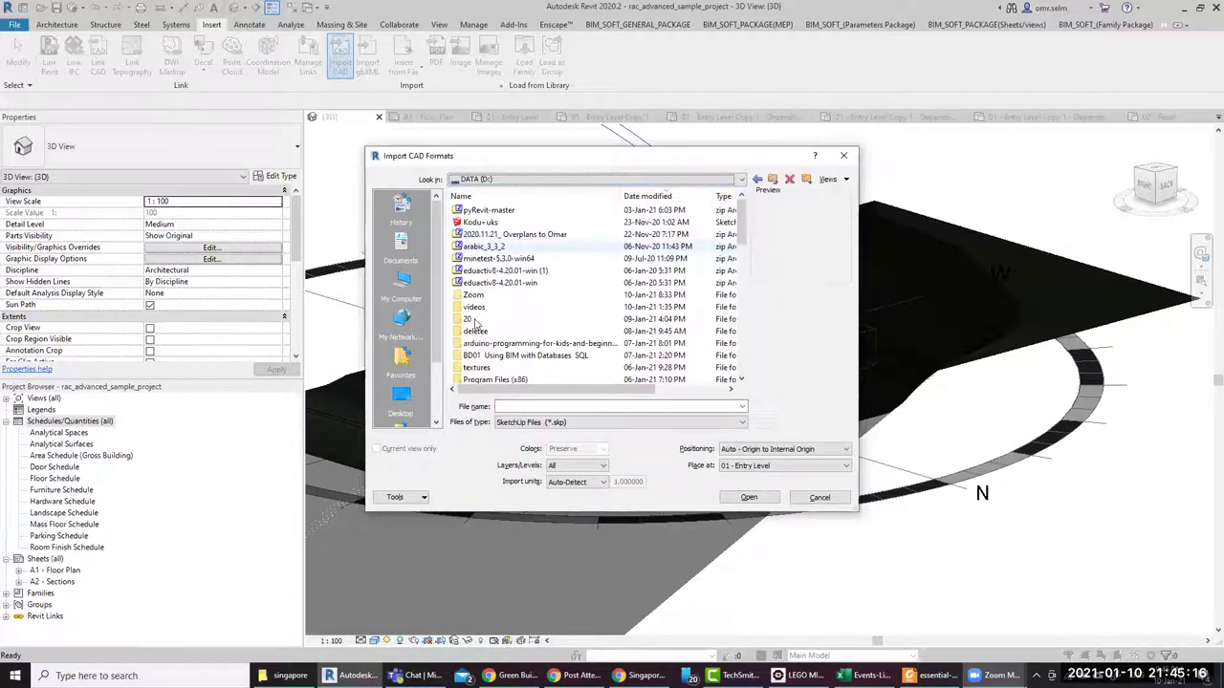
scroll(478, 287, down, 5)
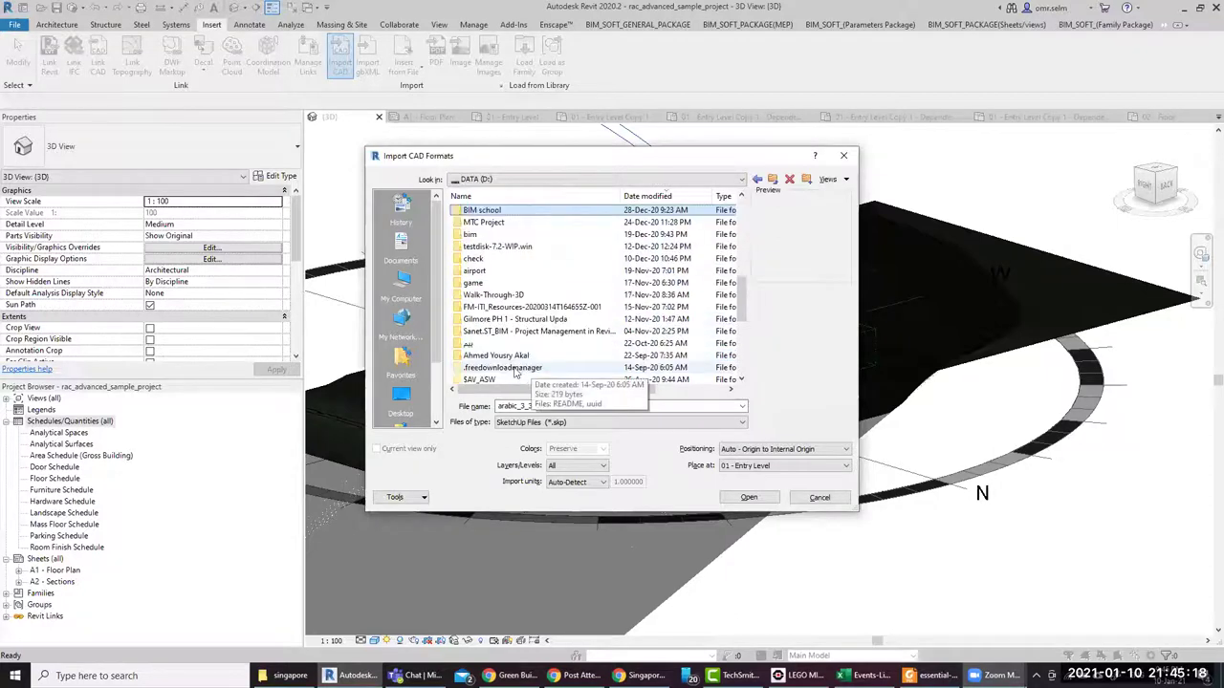
double_click(473, 234)
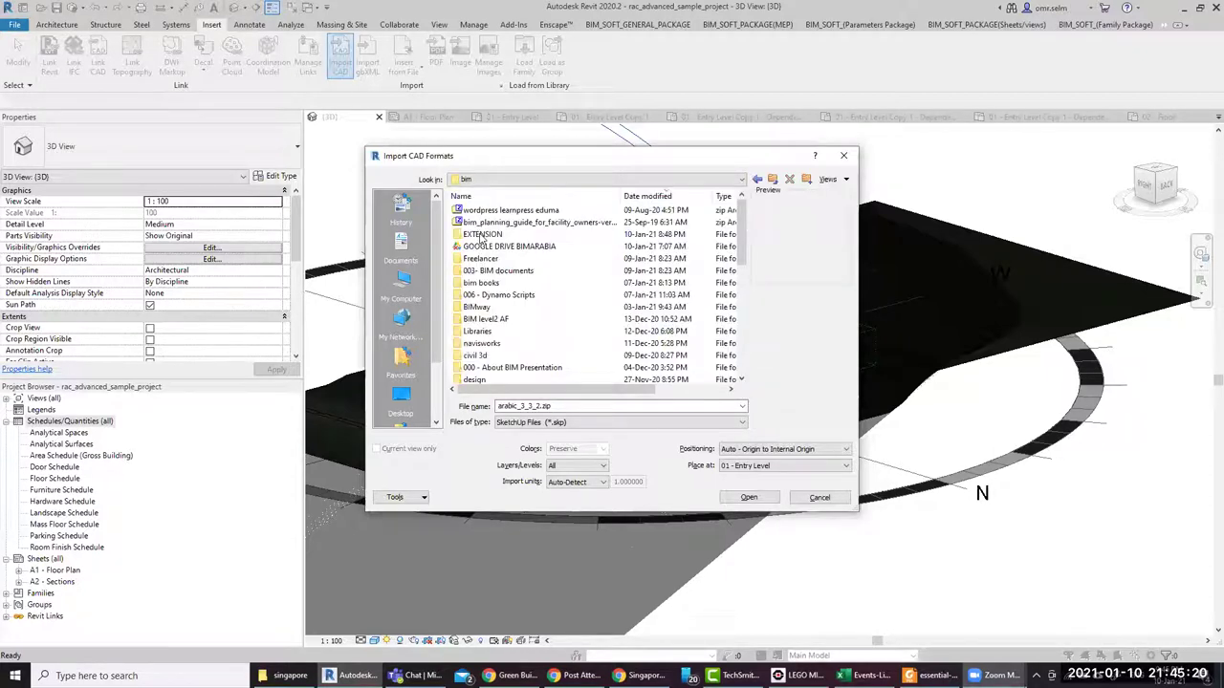
click(495, 329)
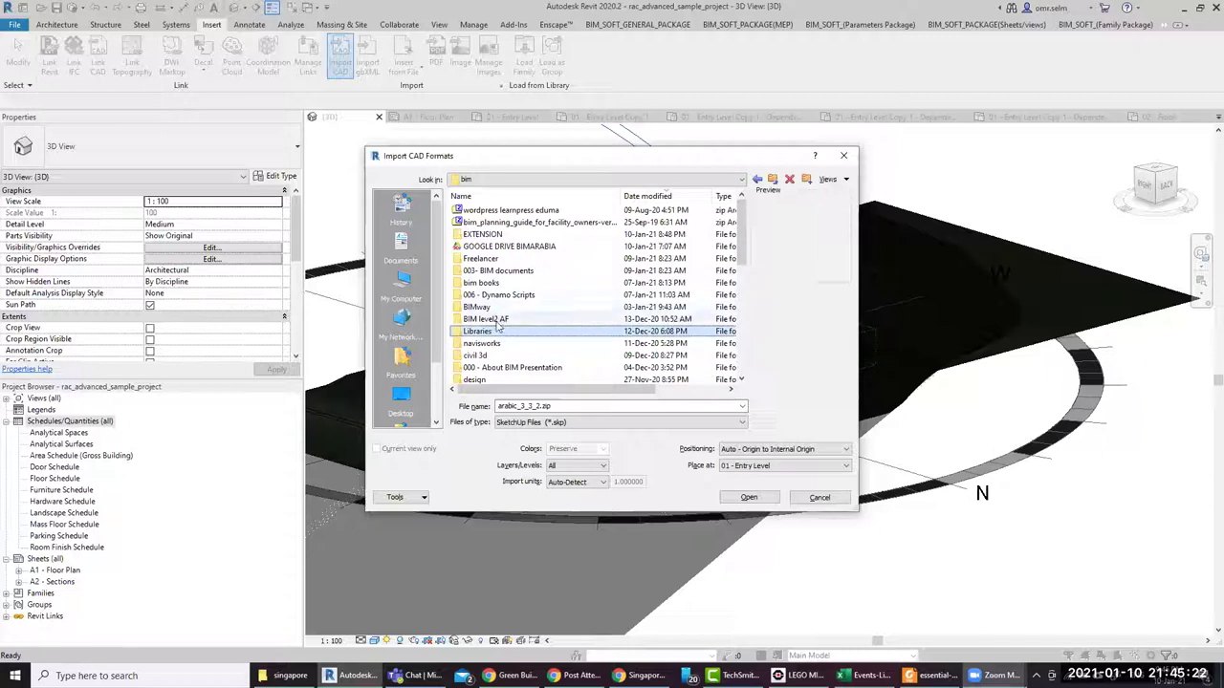
scroll(488, 325, down, 5)
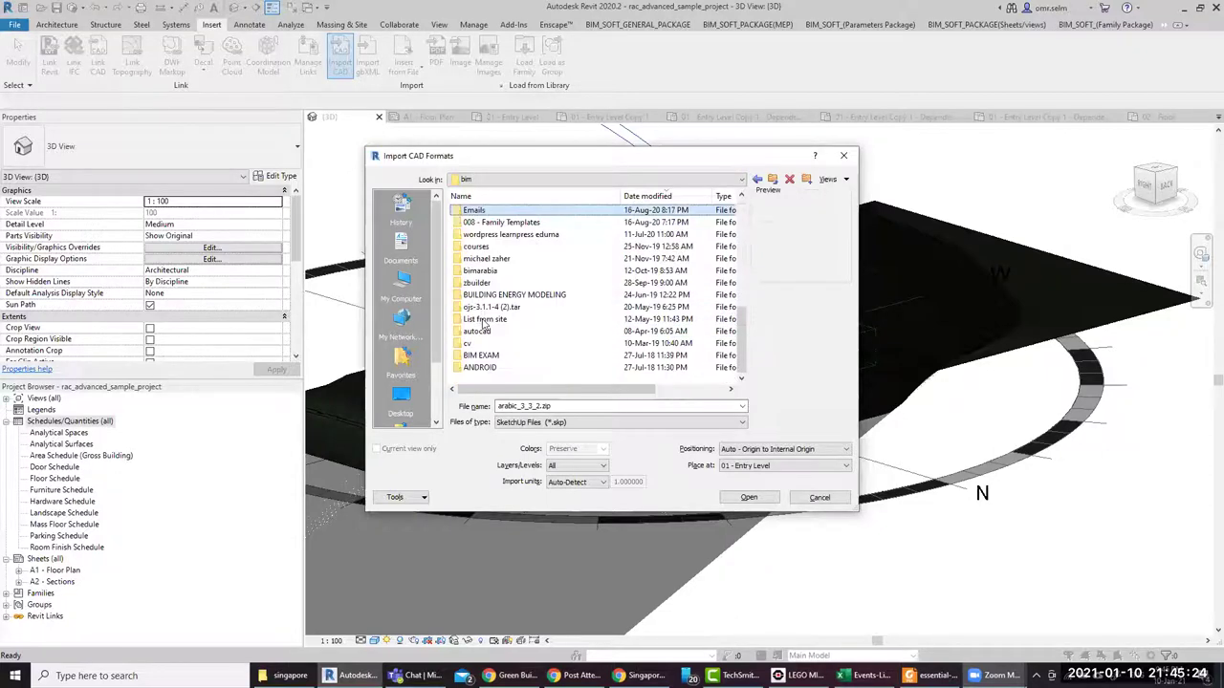
scroll(550, 241, up, 5)
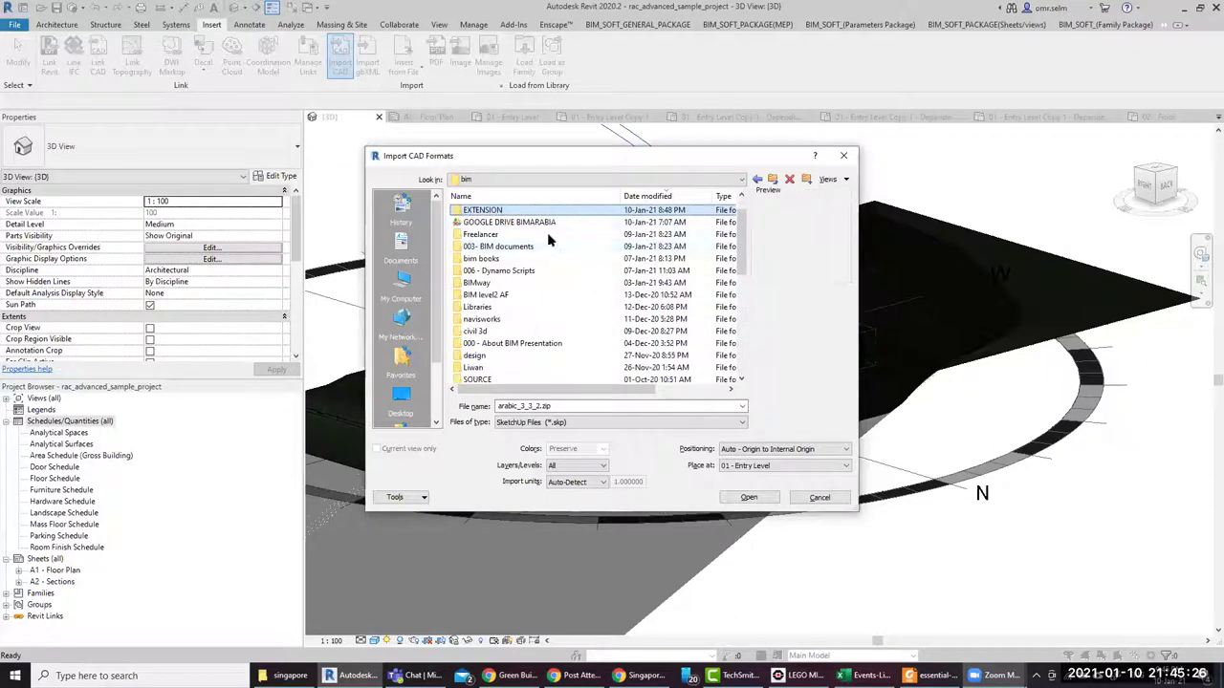
key(Return)
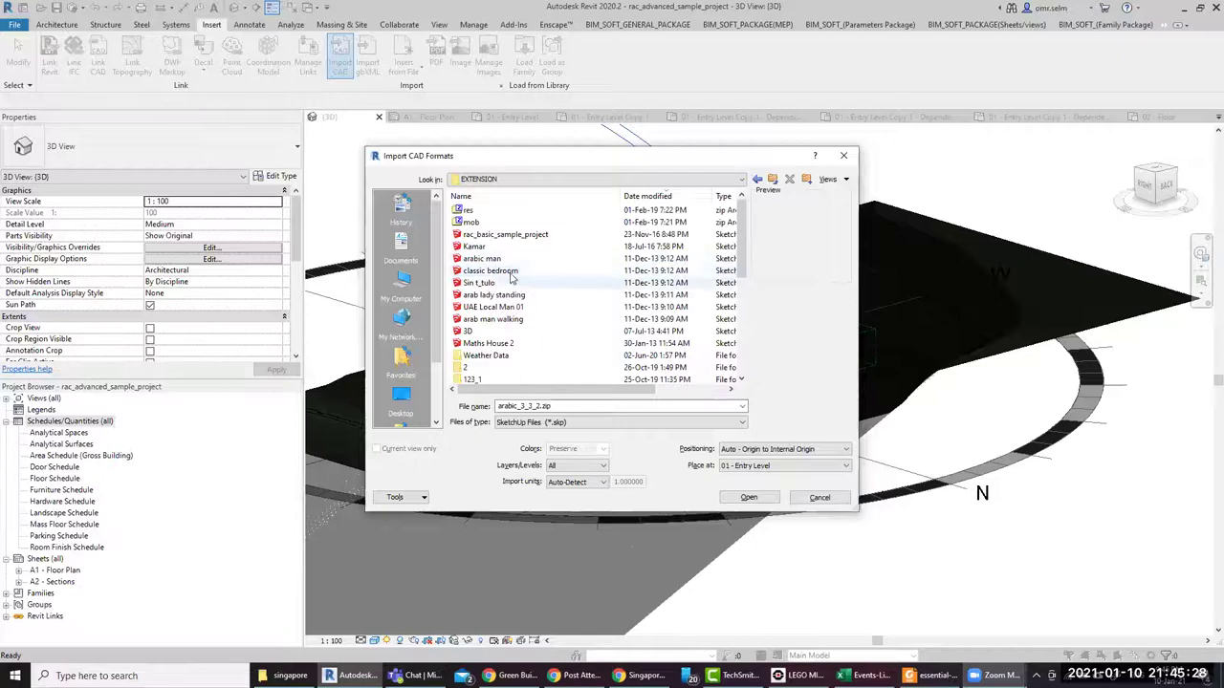
Select a SketchUp model in EXTENSION, switching from arabic man to classic bedroom
click(509, 260)
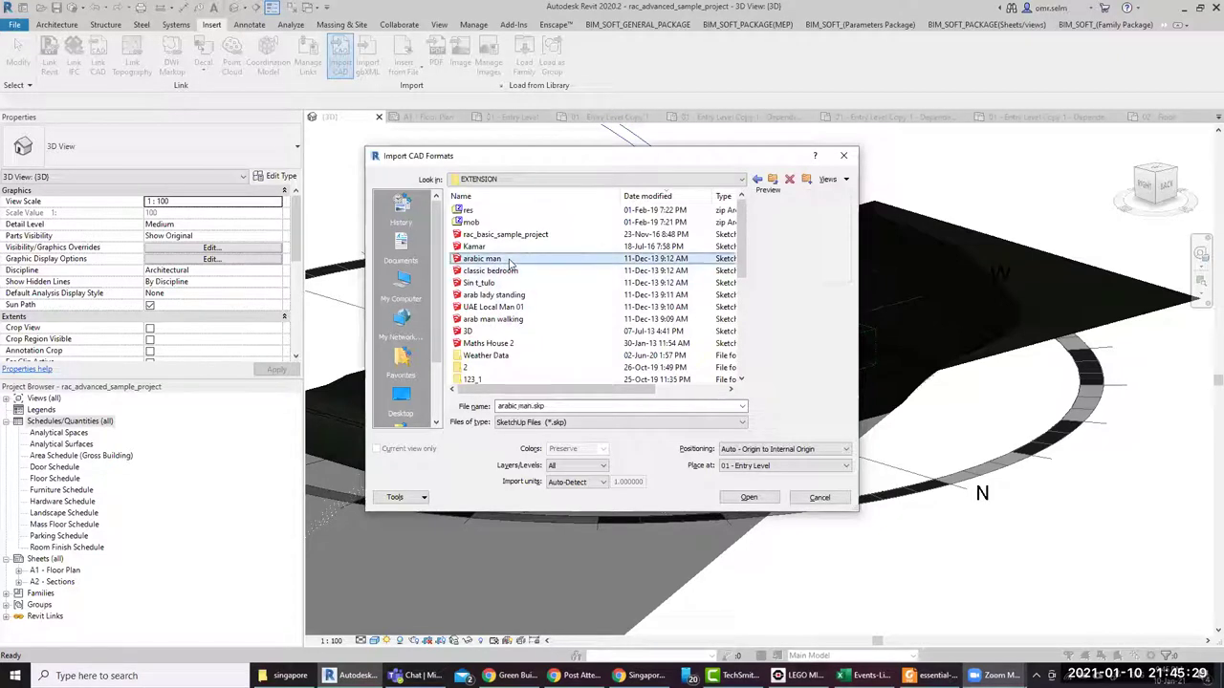
click(528, 272)
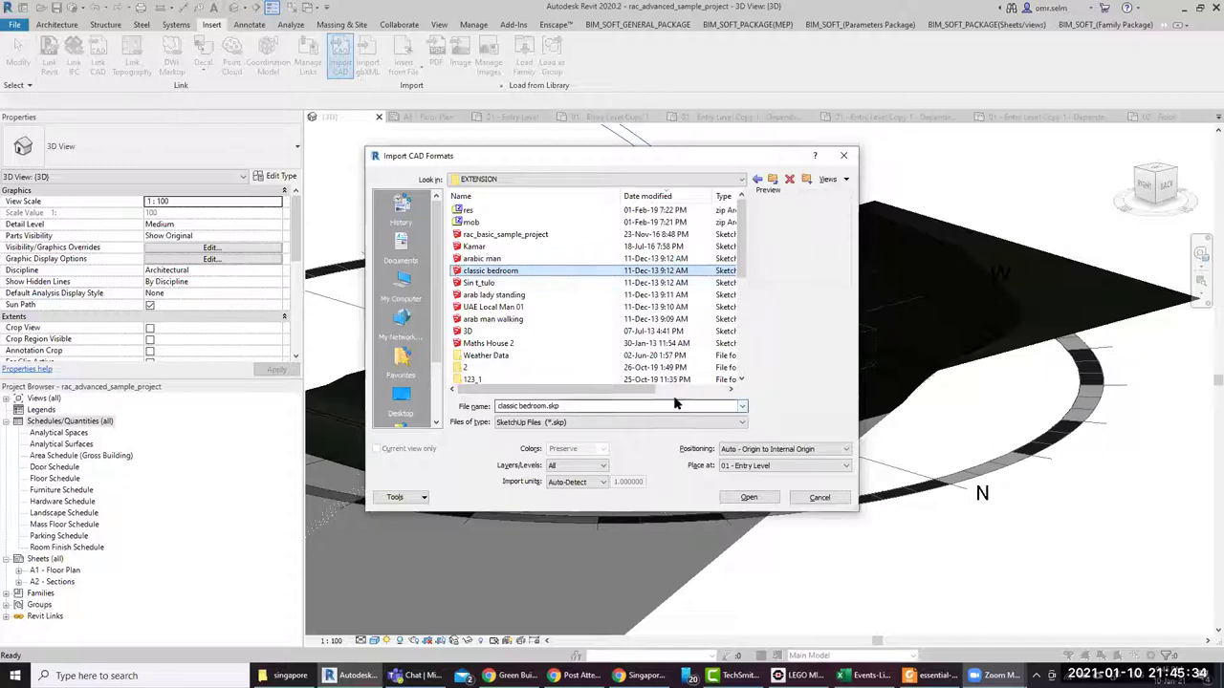
mouse_move(552, 389)
mouse_down()
mouse_move(686, 406)
mouse_move(615, 406)
mouse_up()
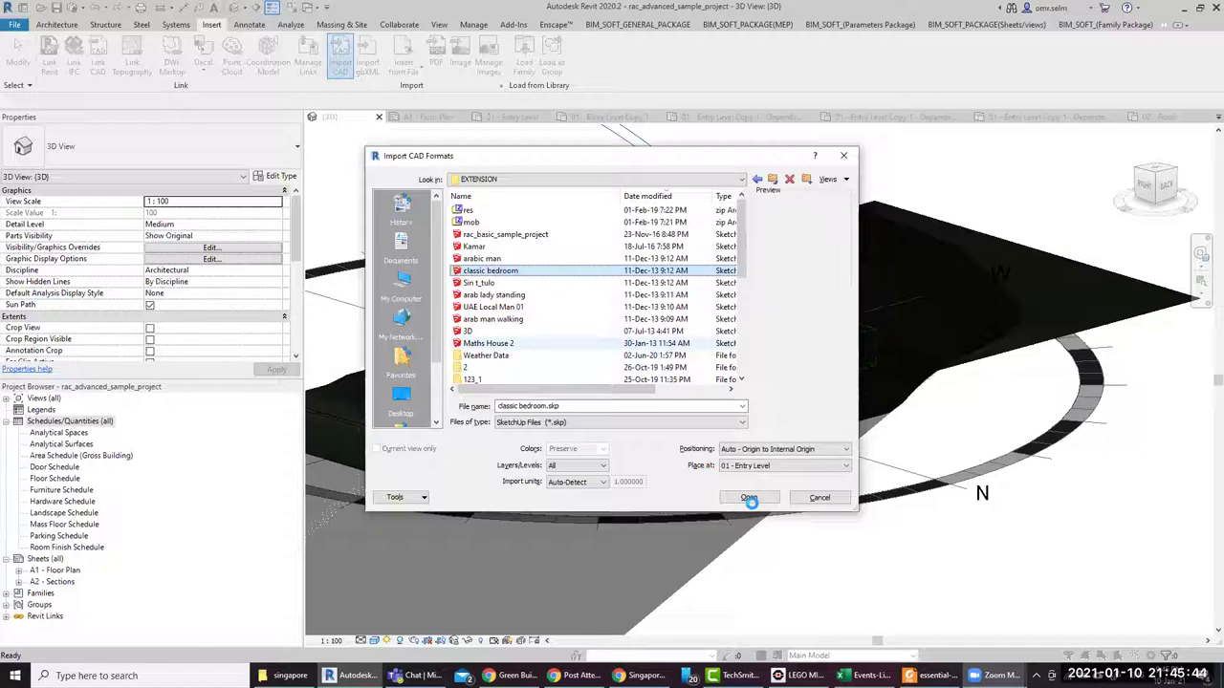
Import the chosen SketchUp model and dismiss the non-uniform scaling warning
click(745, 498)
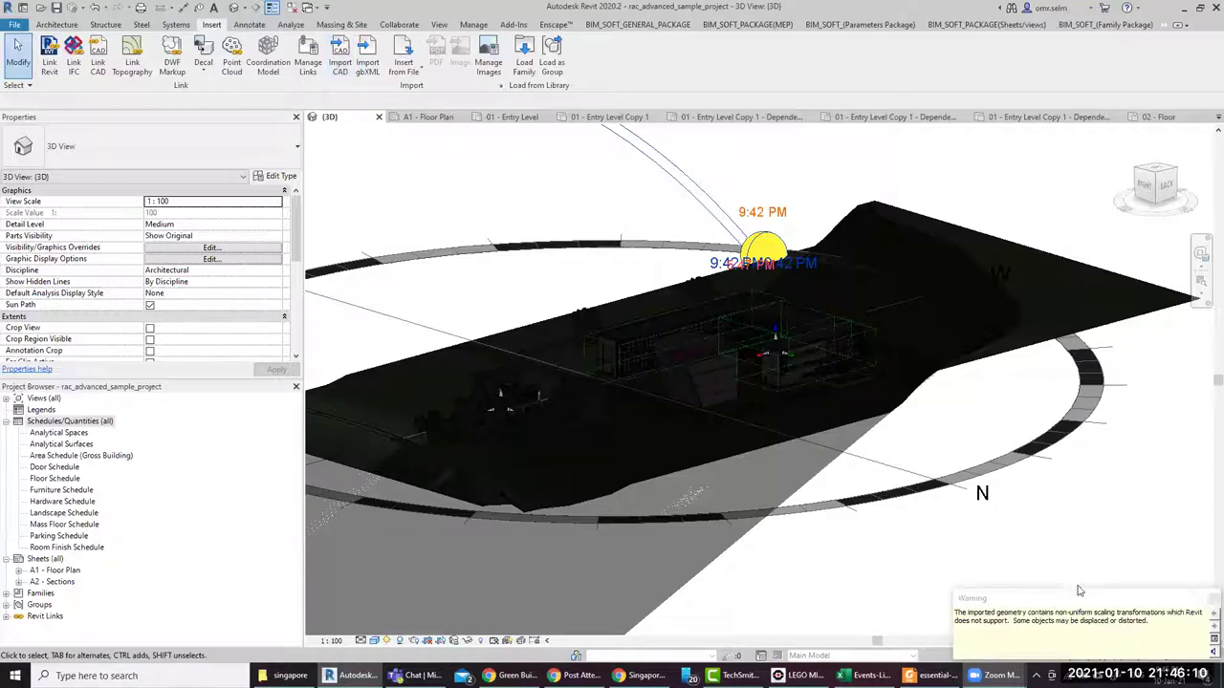
click(1078, 534)
scroll(924, 512, down, 3)
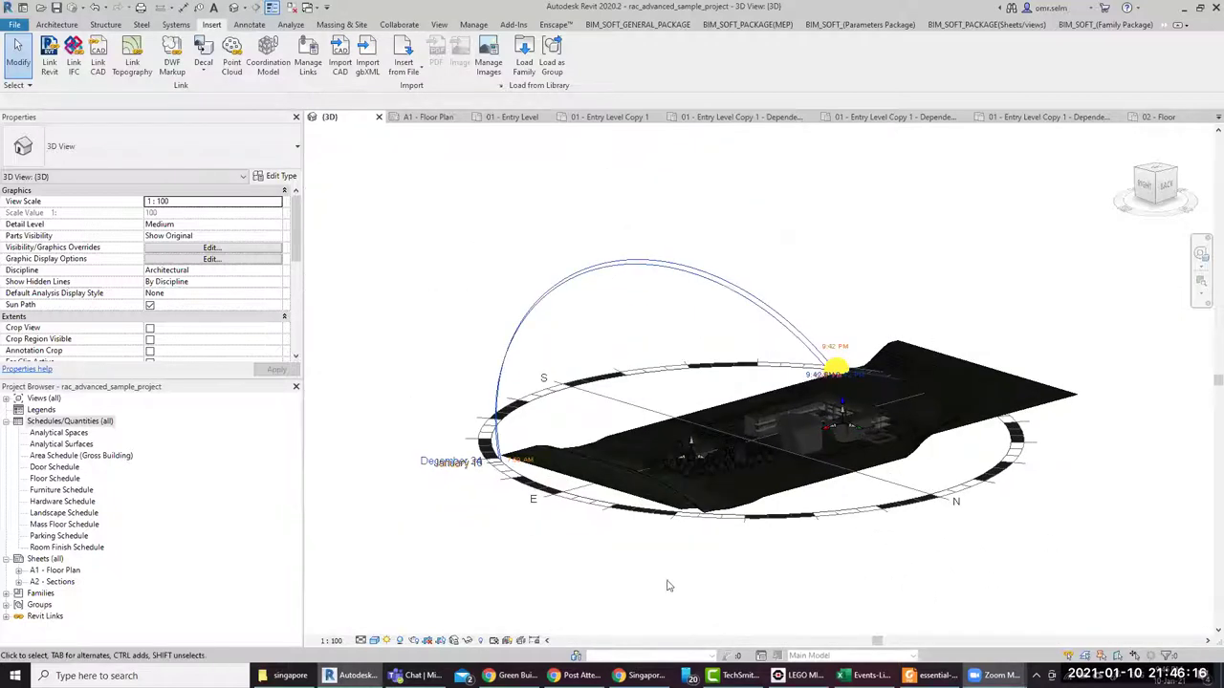
Toggle shadows on and back off, and set the sun path to Off
click(400, 642)
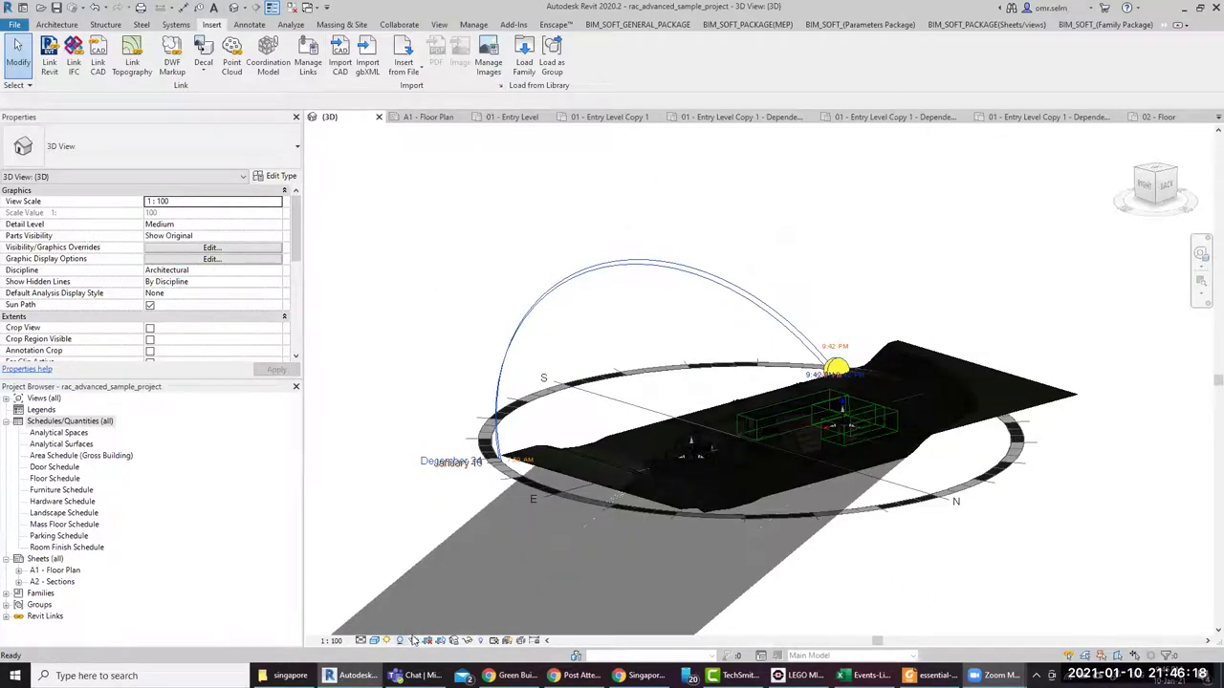
click(400, 640)
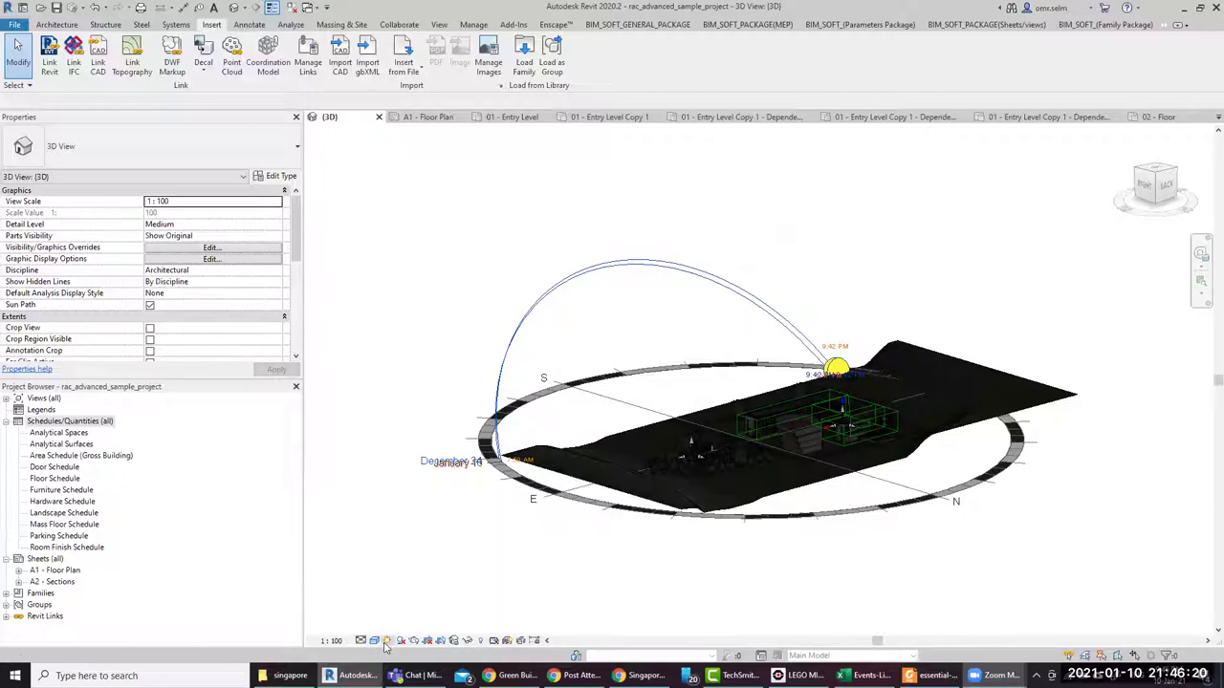
click(388, 641)
click(417, 627)
click(854, 516)
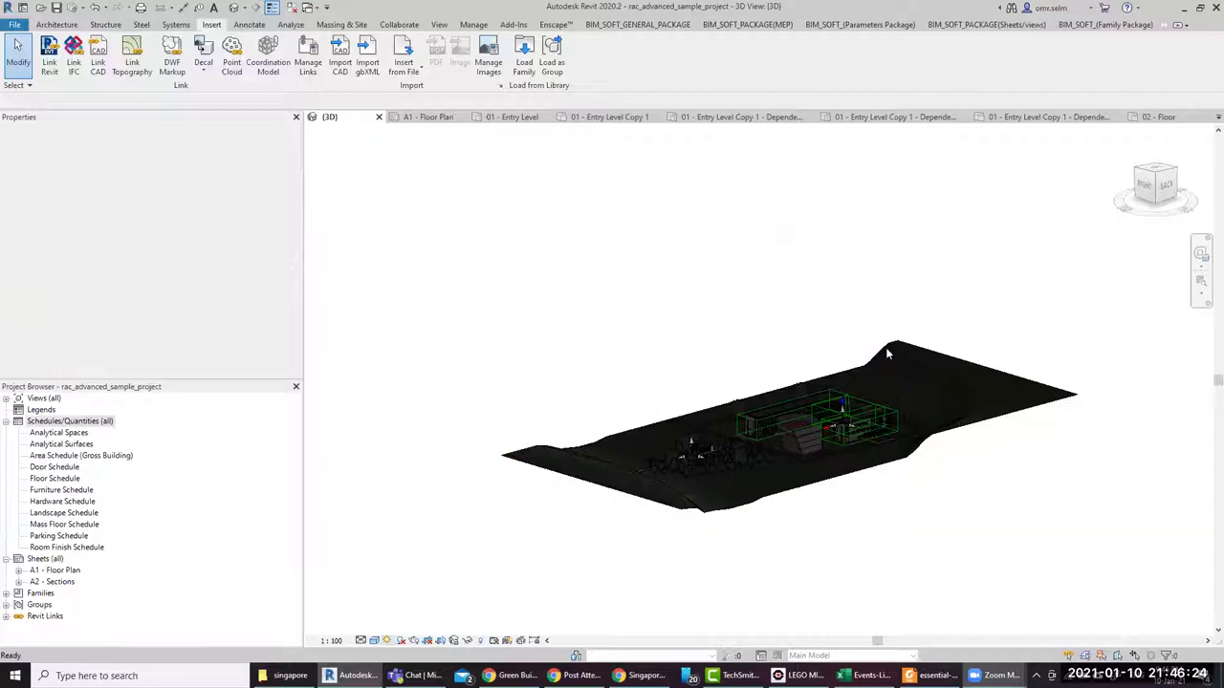
Zoom and orbit to the imported model and select it
scroll(822, 402, up, 3)
scroll(843, 434, up, 2)
scroll(784, 497, up, 2)
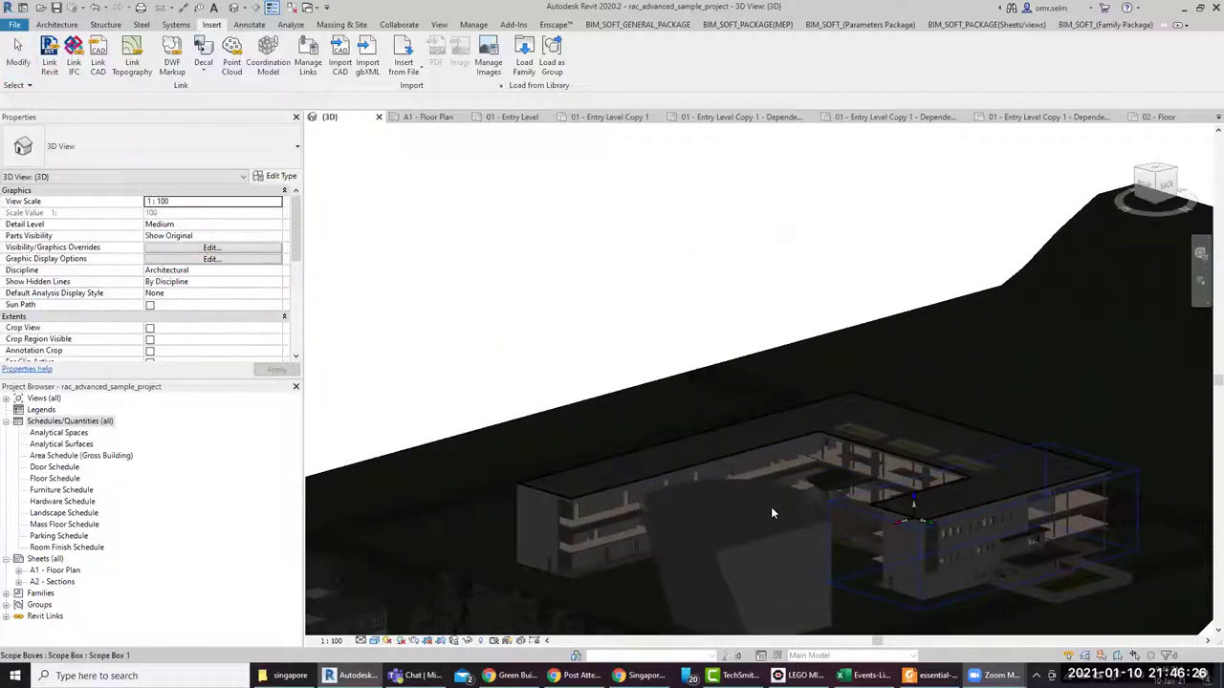
mouse_move(656, 502)
shift+middle_down()
mouse_move(783, 540)
mouse_move(801, 571)
shift+middle_up()
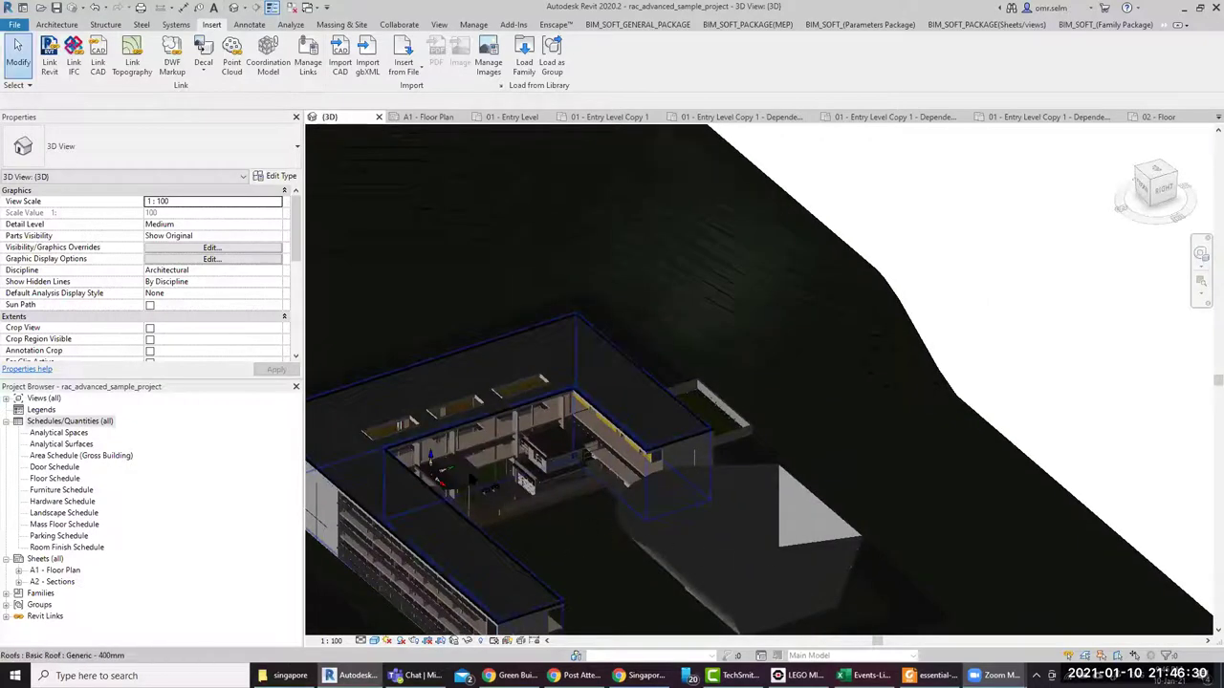
scroll(469, 478, up, 3)
scroll(469, 478, up, 3)
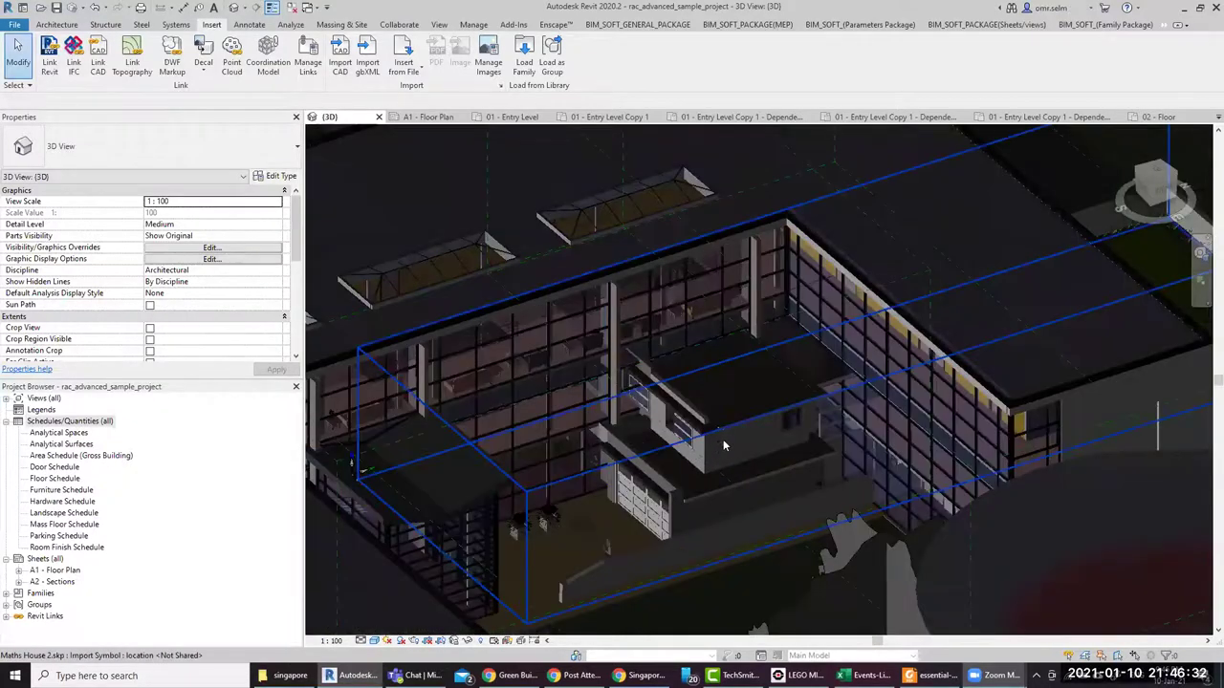
click(723, 445)
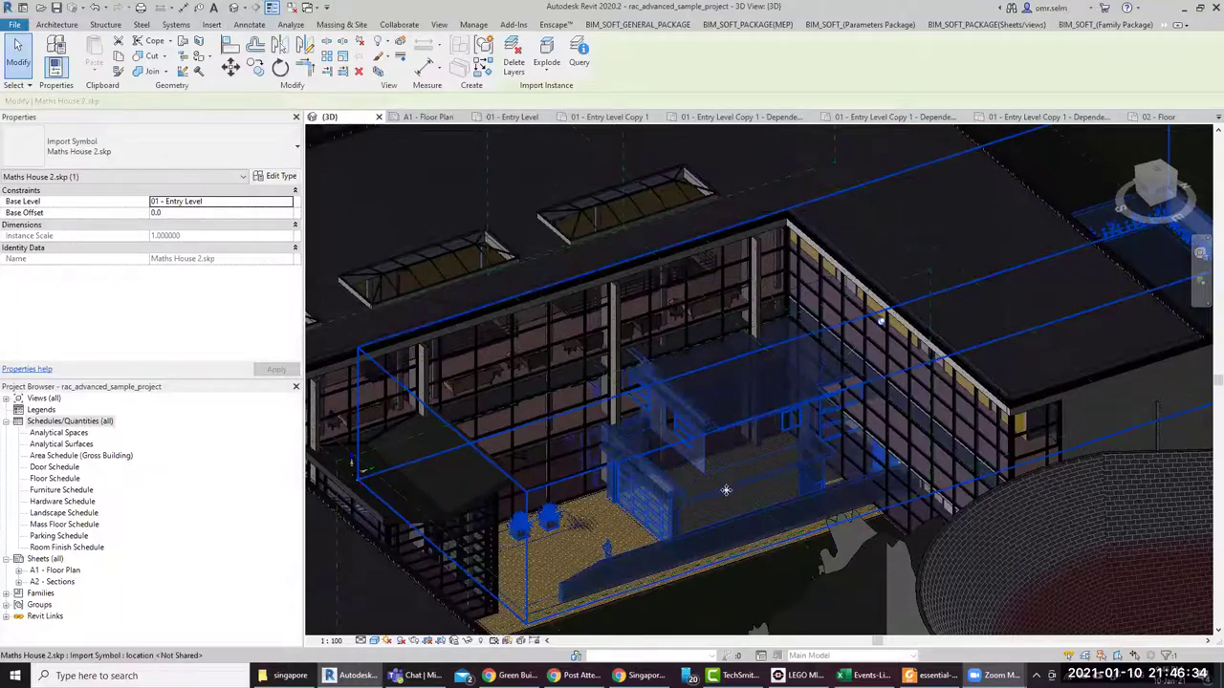
shift+middle_drag(725, 489, 725, 494)
shift+middle_drag(691, 488, 344, 361)
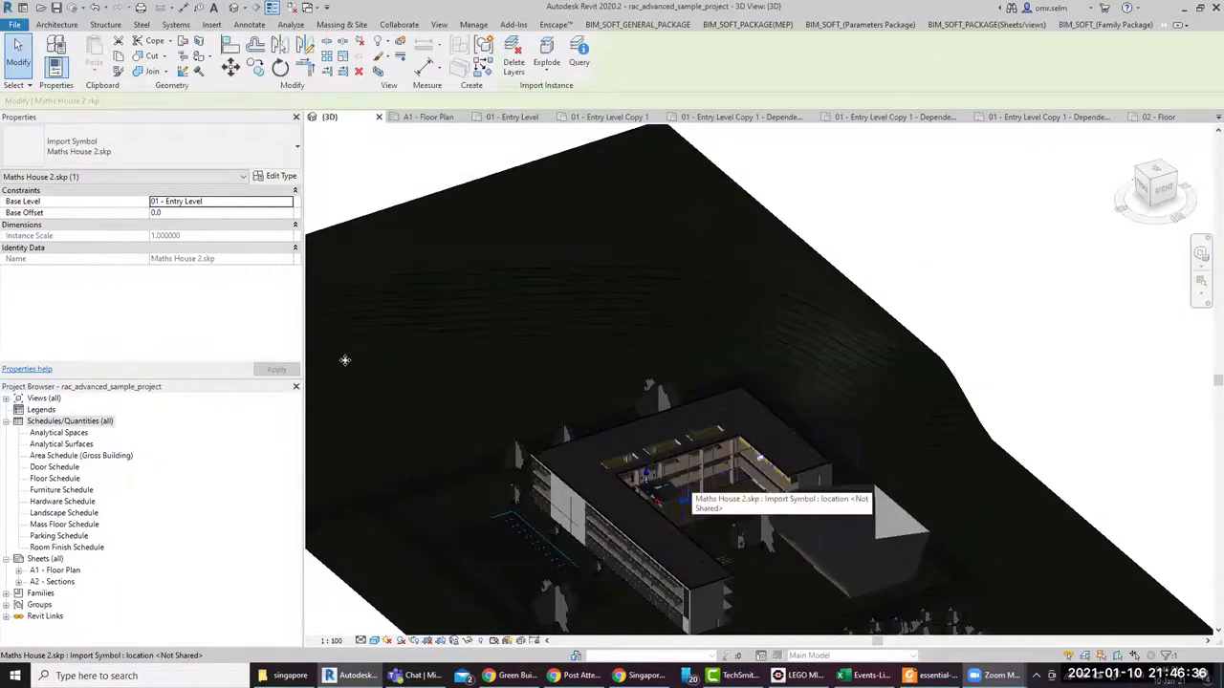
Move the import from a start point to a new point, triggering the pinned-element error
click(231, 67)
click(705, 514)
click(1033, 361)
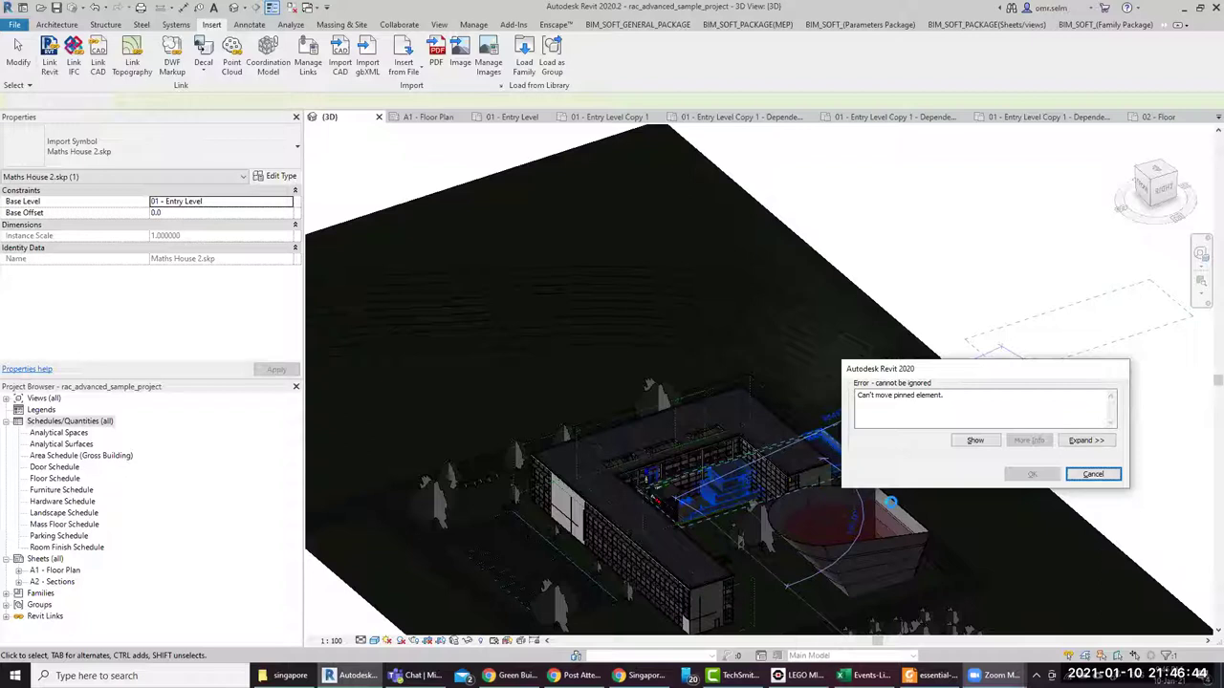
Dismiss the pinned-element error, reselect the Maths House 2 import and move it onto open site ground
click(1092, 475)
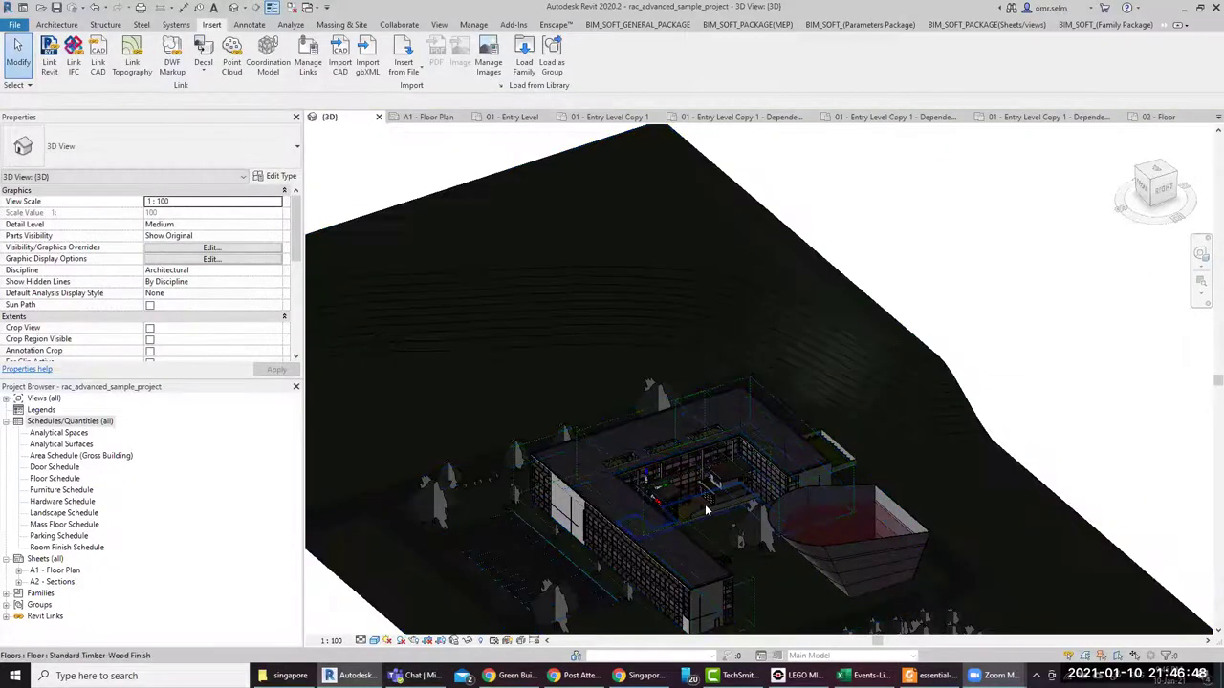
shift+middle_drag(719, 481, 720, 488)
scroll(719, 481, up, 5)
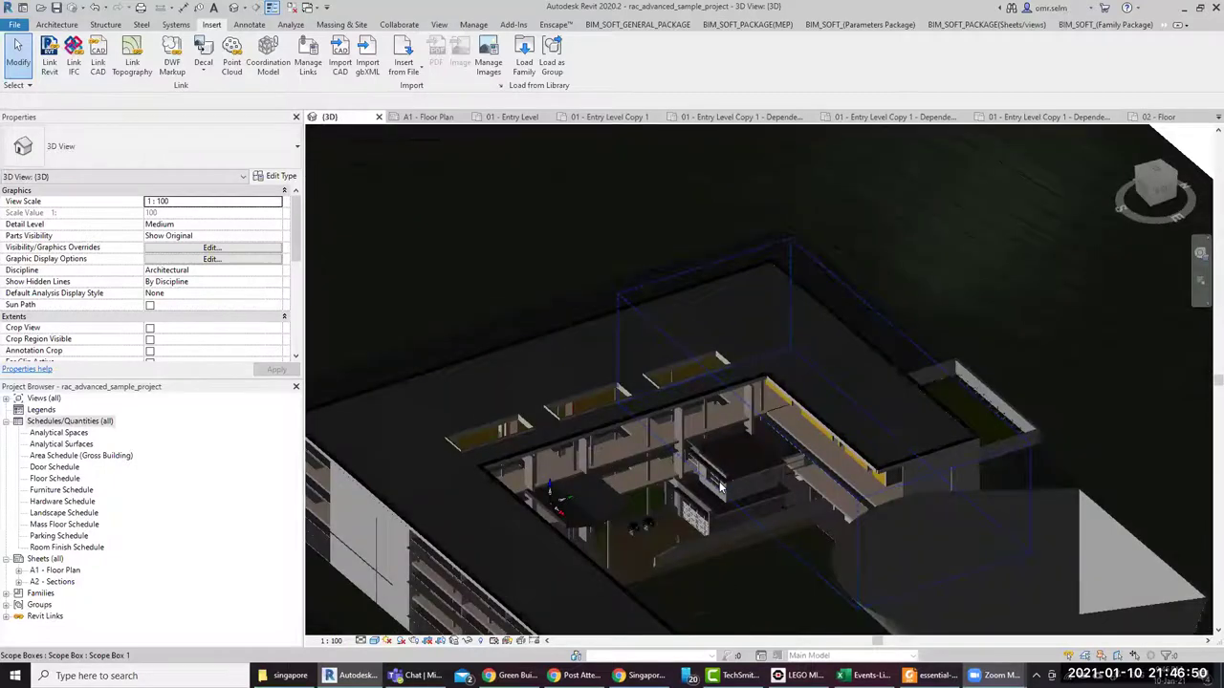
click(629, 473)
scroll(629, 474, down, 5)
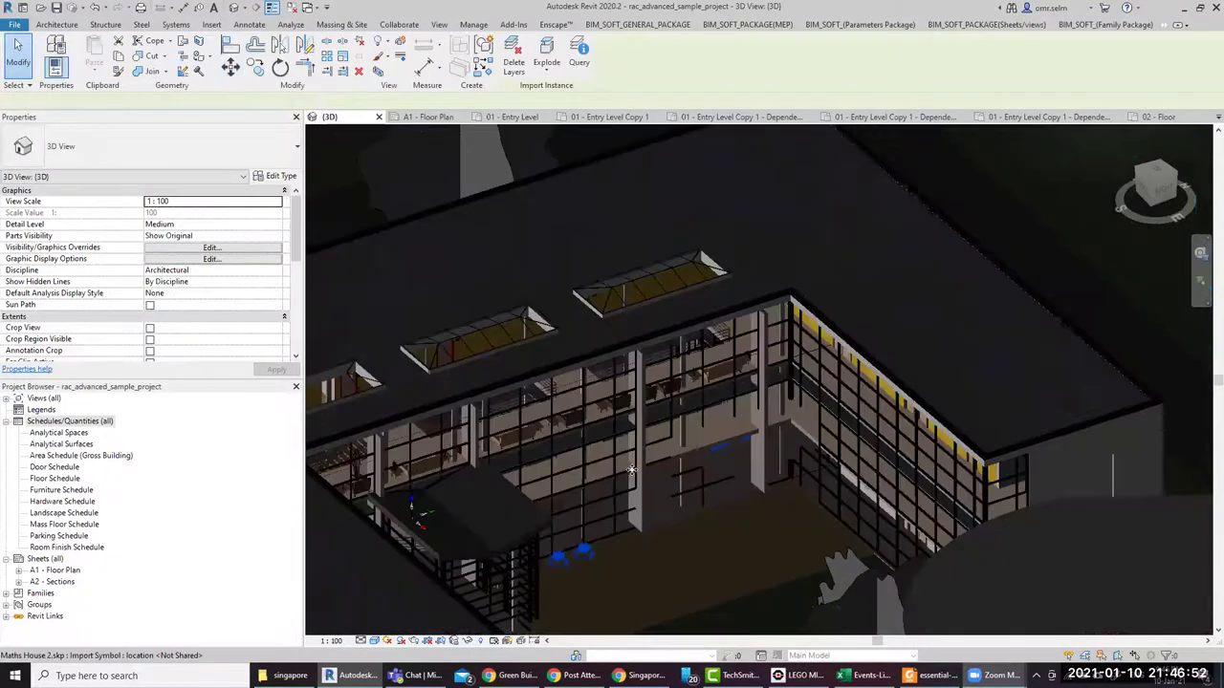
scroll(629, 473, down, 5)
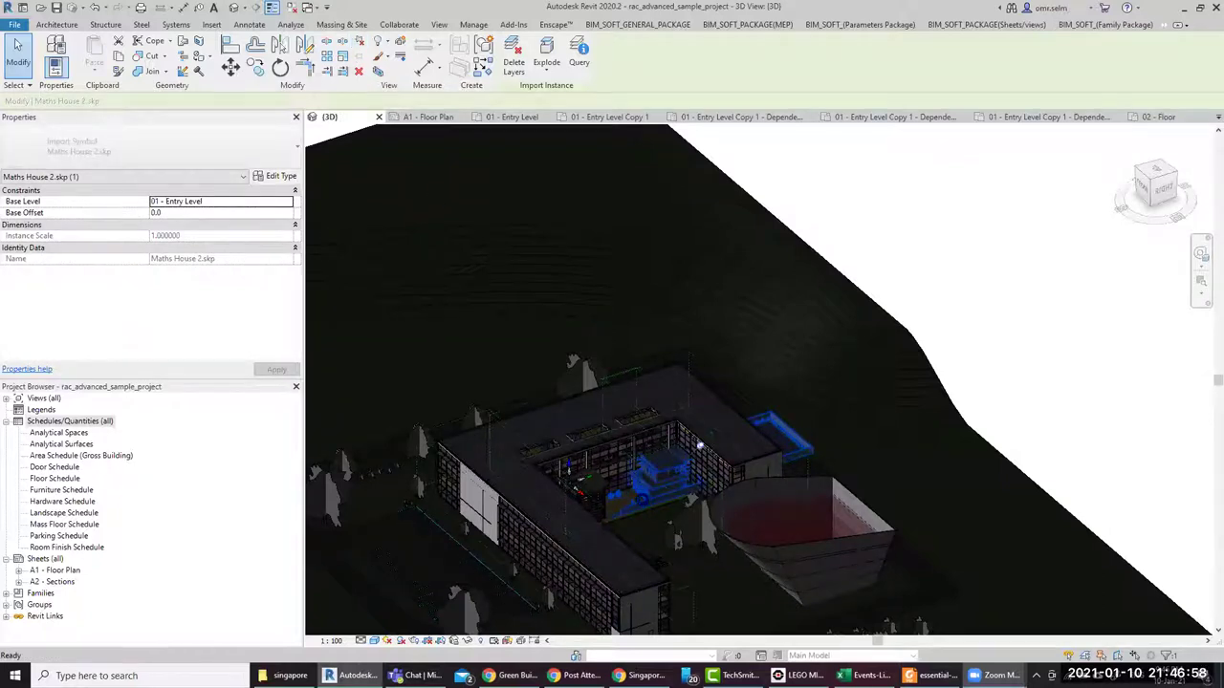
click(621, 513)
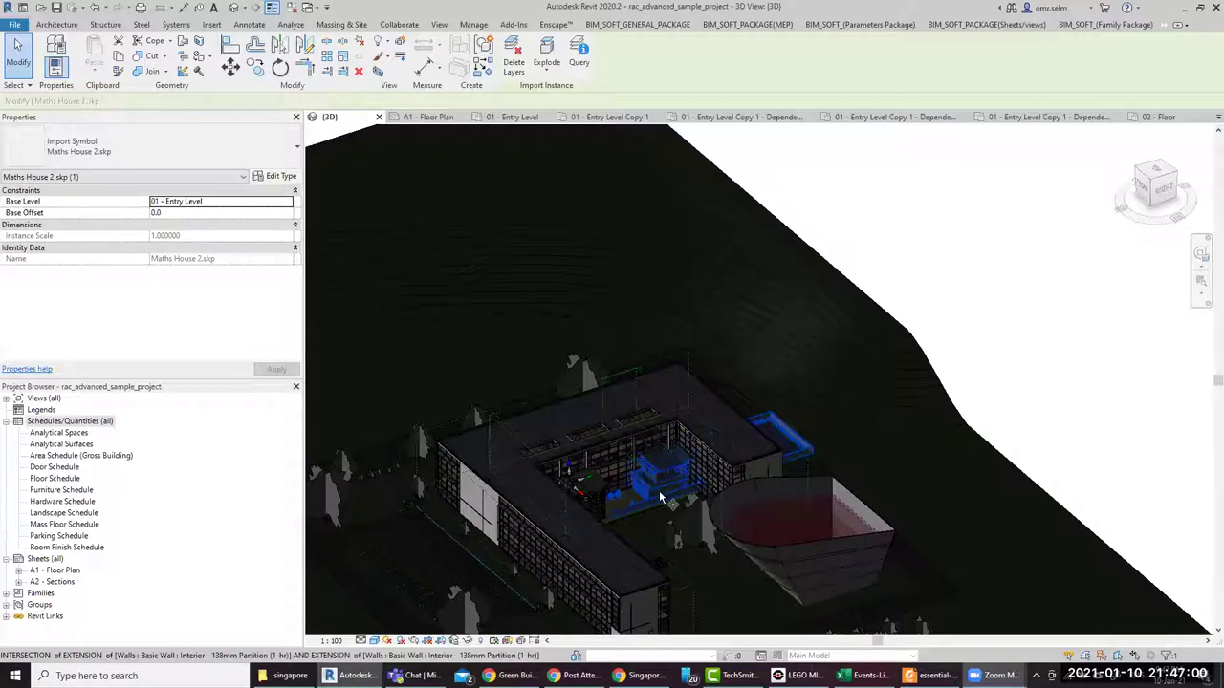
click(990, 394)
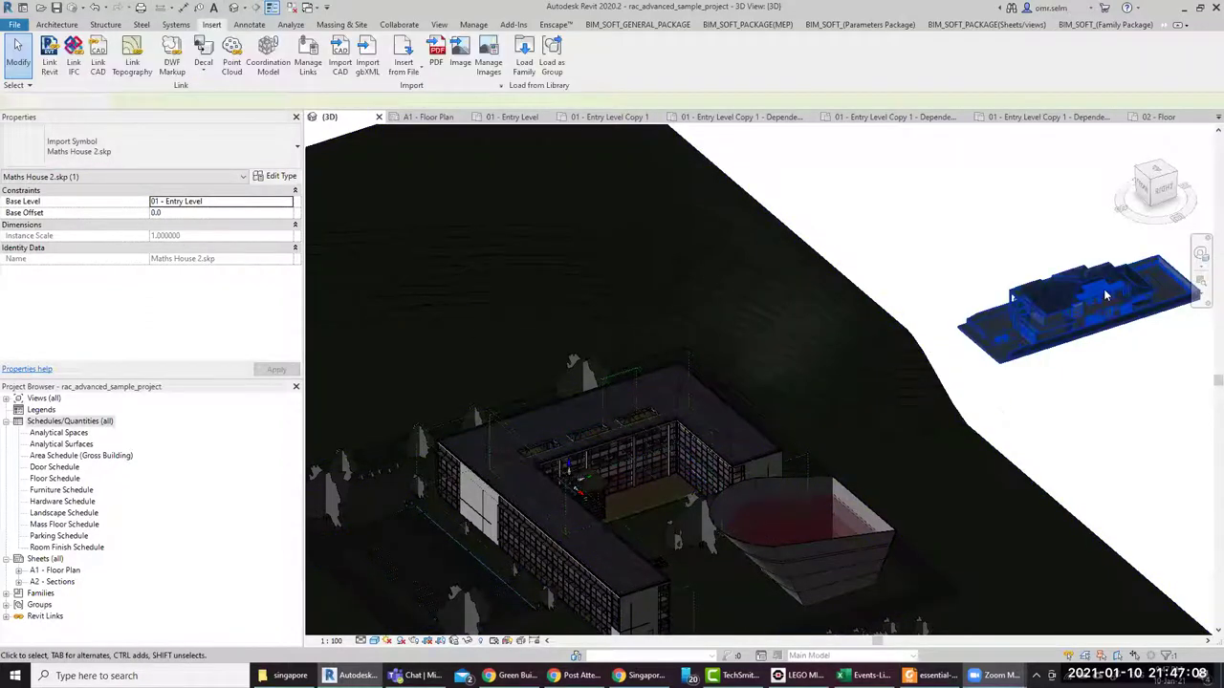
Orbit and zoom around the relocated house to inspect it from several angles
scroll(1100, 399, up, 2)
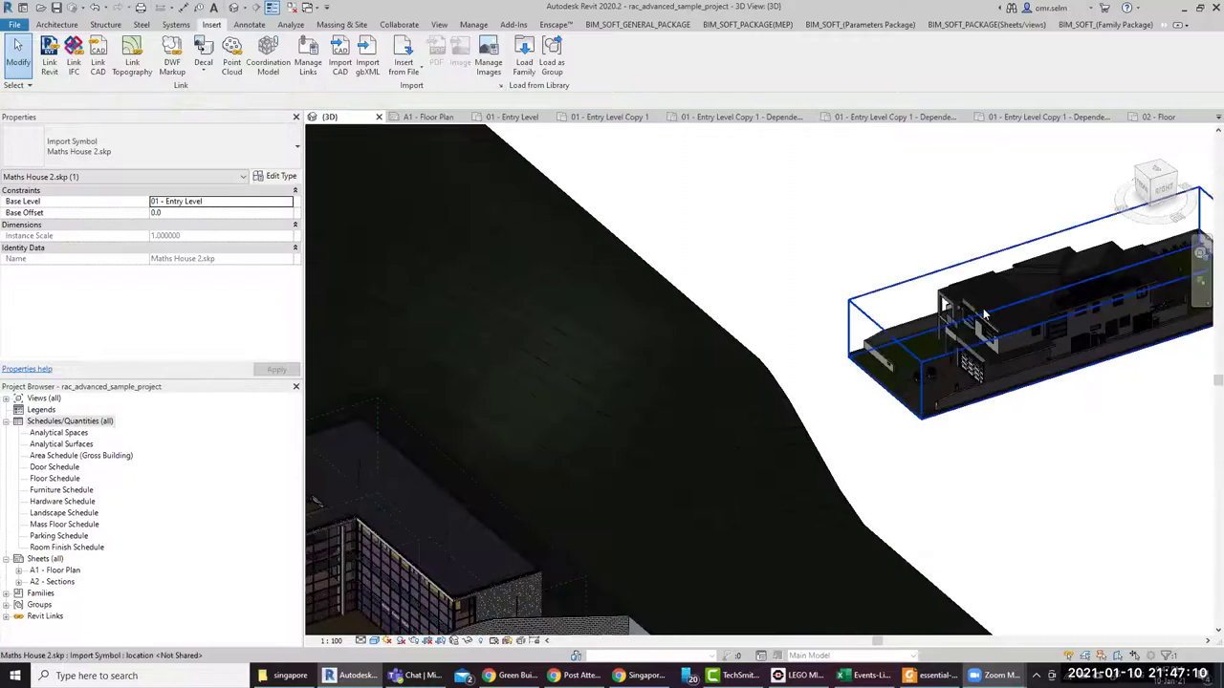
scroll(983, 308, up, 5)
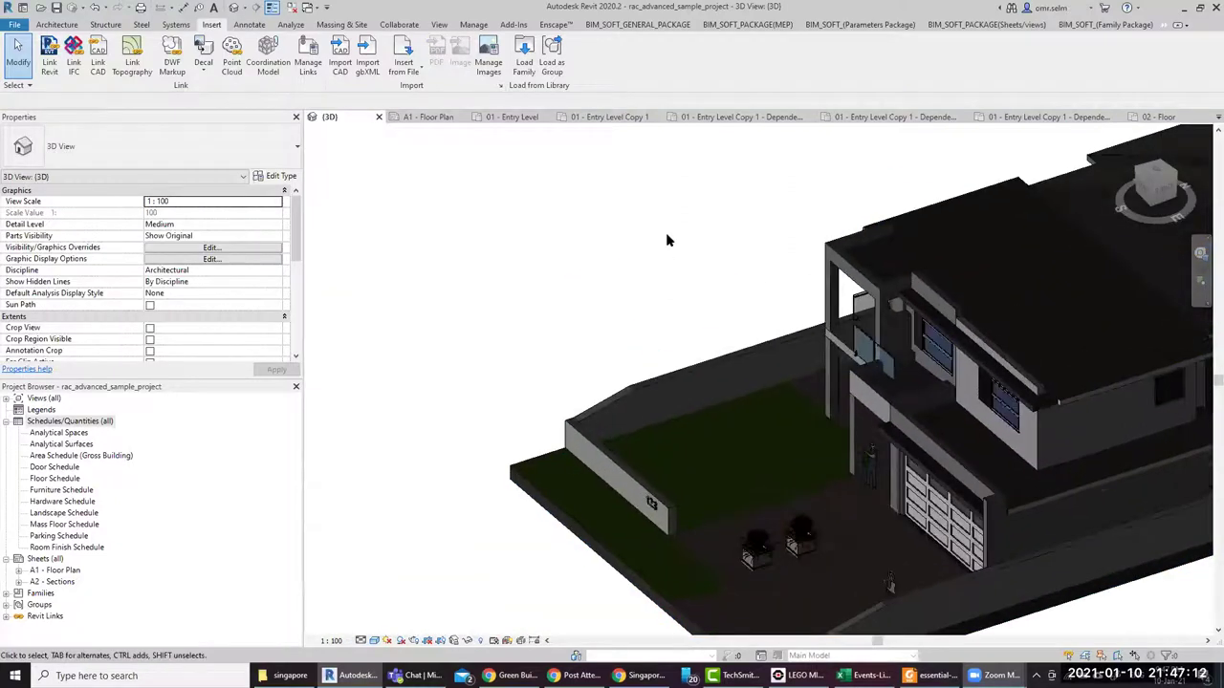
scroll(669, 306, down, 3)
mouse_move(669, 306)
shift+middle_down()
mouse_move(565, 494)
mouse_move(693, 370)
mouse_move(915, 371)
shift+middle_up()
scroll(914, 370, up, 2)
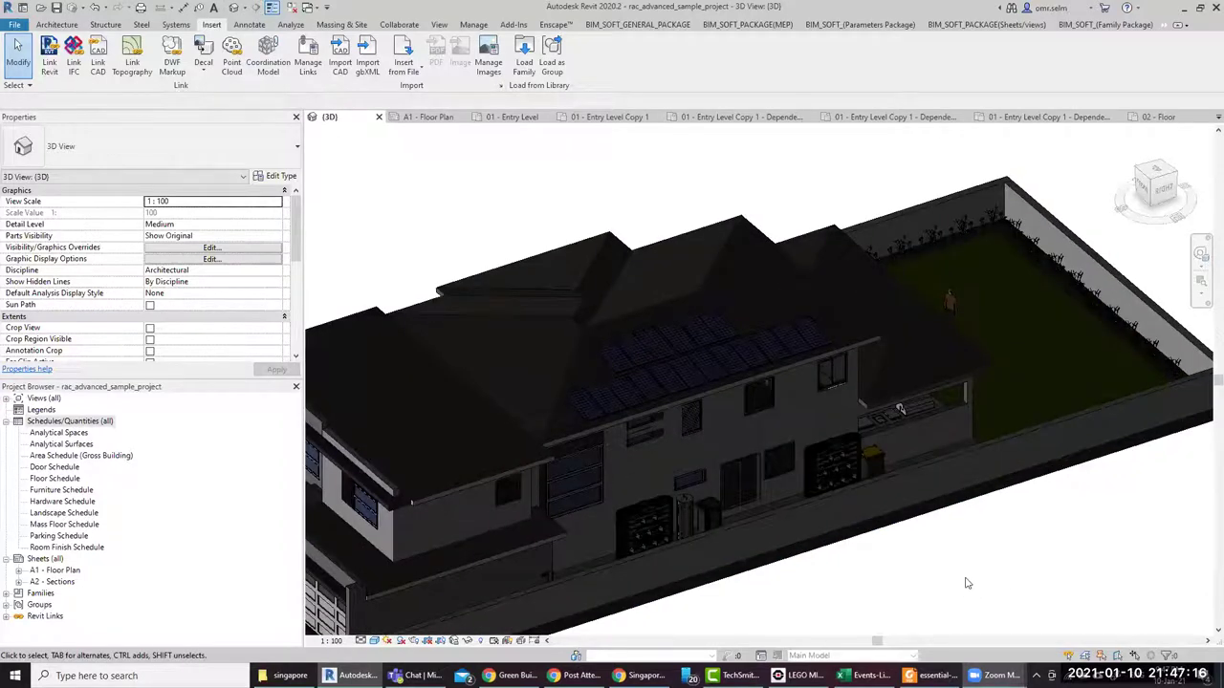
scroll(932, 510, down, 3)
shift+middle_drag(1053, 428, 861, 431)
Switch to essential-guide-archi.pdf in Foxit Reader and scroll to the model-uses table ending page 13
key(alt+Tab)
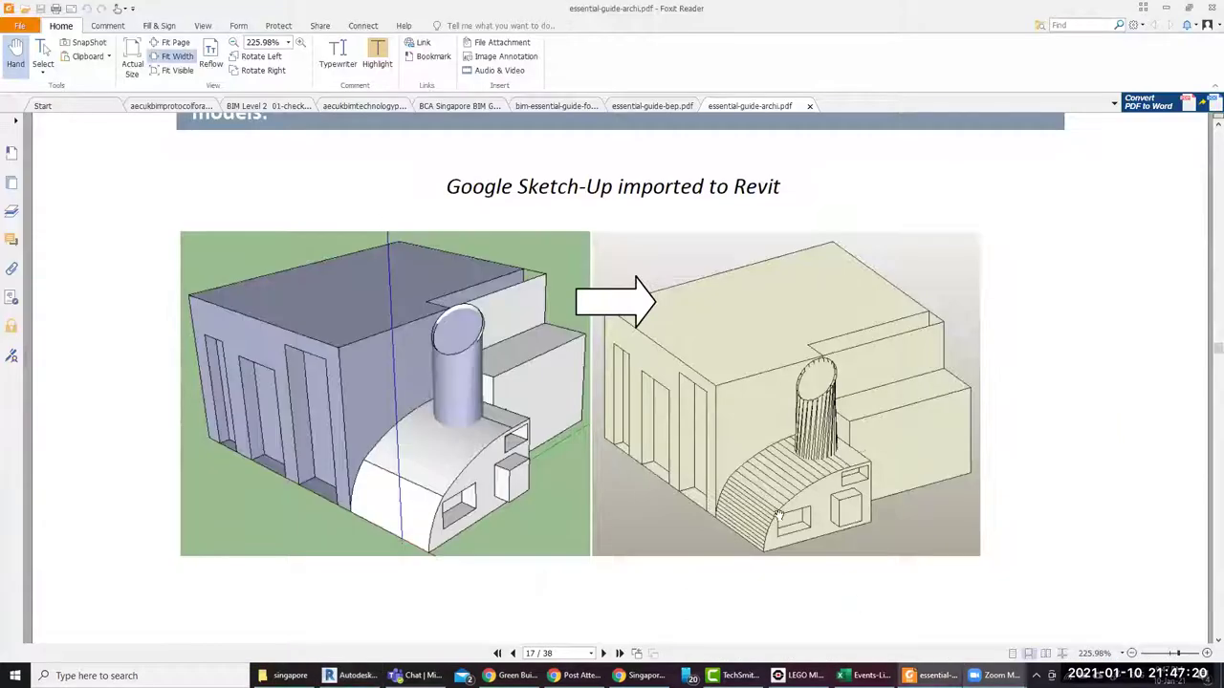
scroll(689, 417, down, 3)
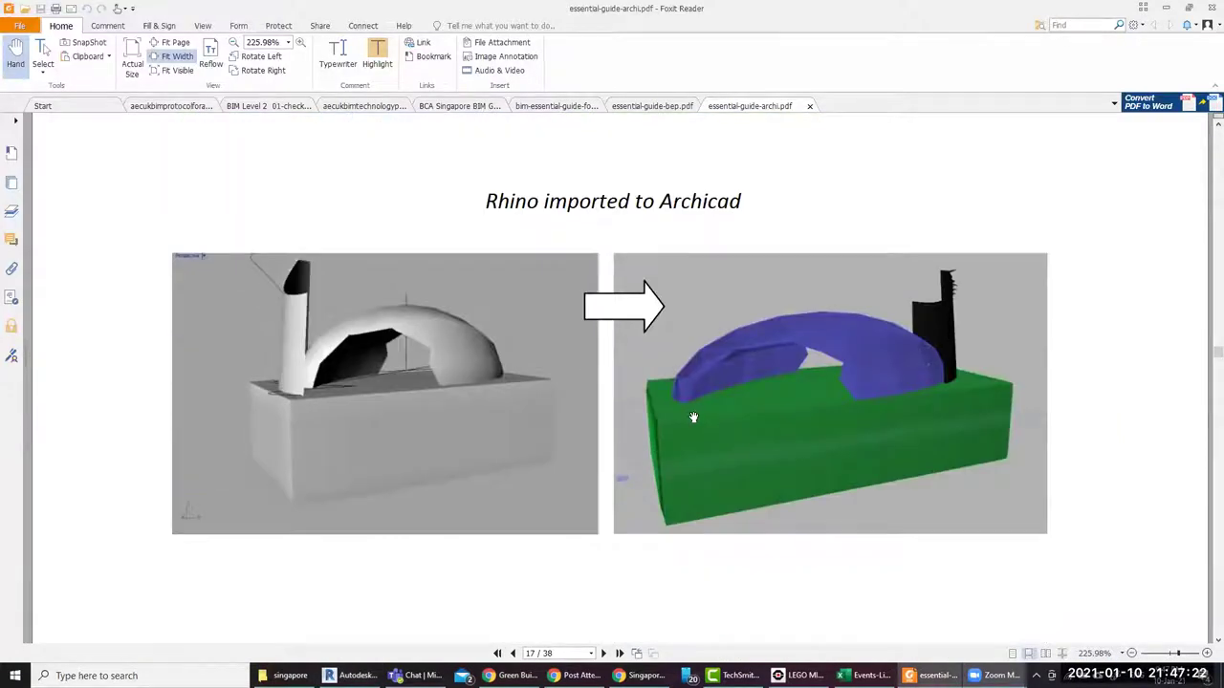
scroll(692, 417, down, 3)
scroll(697, 411, down, 2)
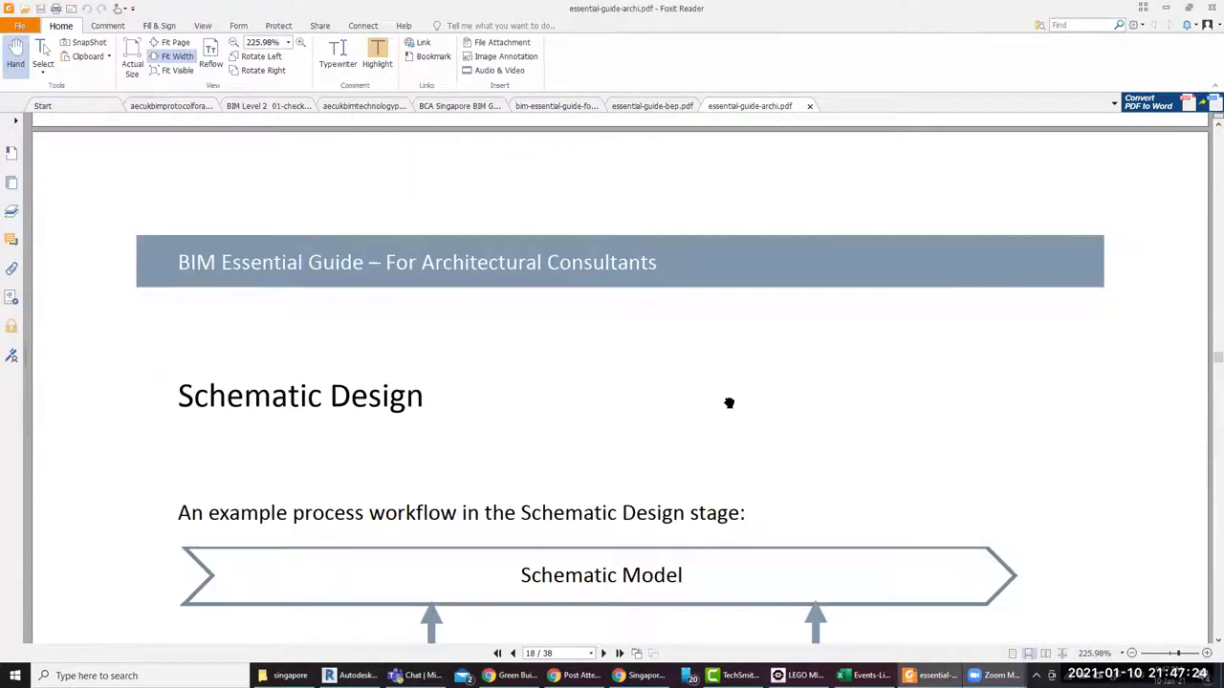
scroll(729, 402, up, 3)
scroll(732, 404, up, 2)
scroll(734, 405, down, 3)
scroll(736, 405, down, 3)
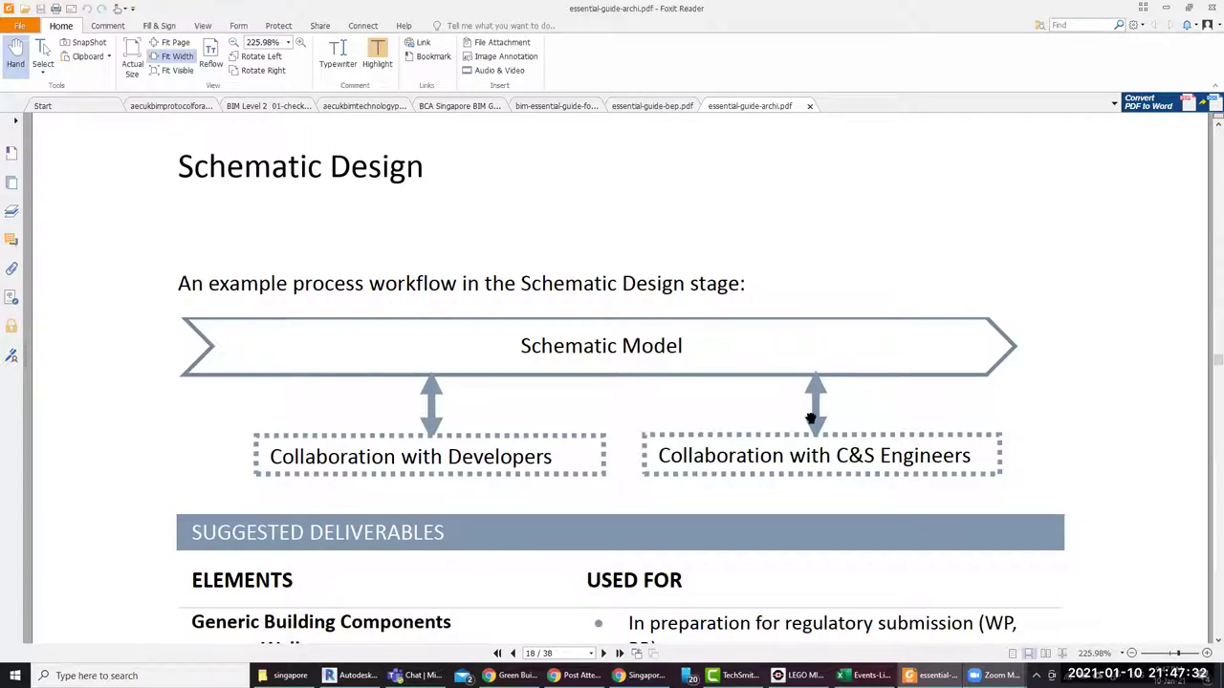
scroll(811, 418, down, 1)
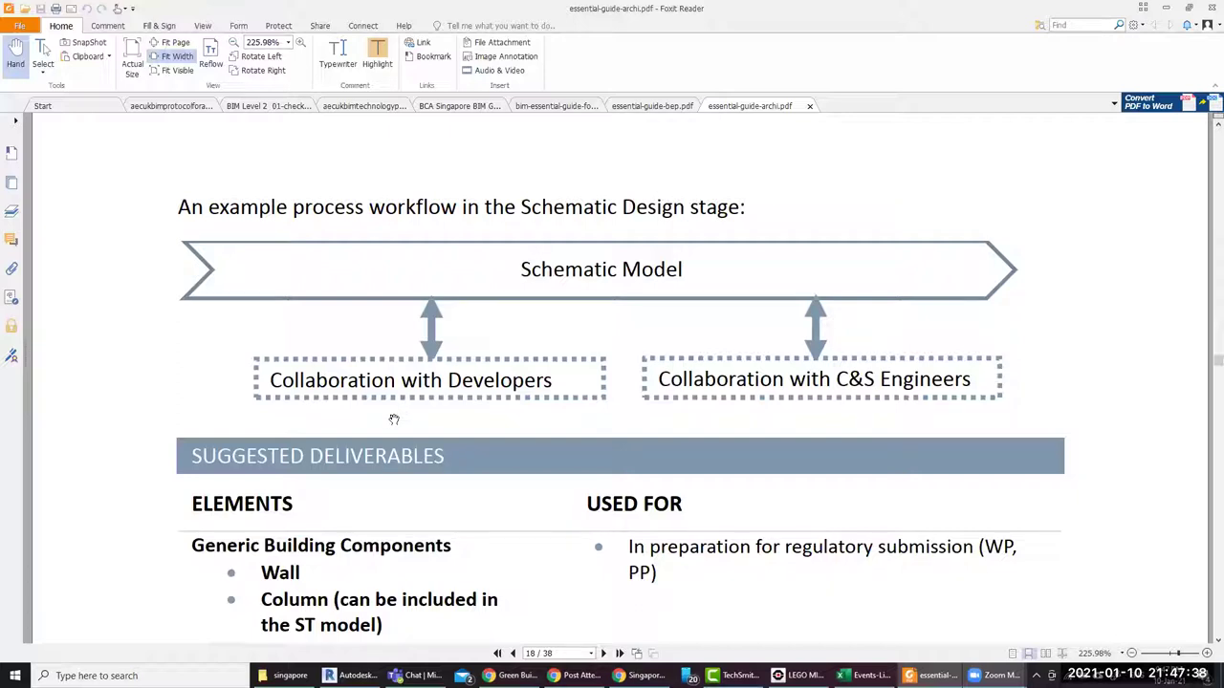
scroll(991, 424, down, 1)
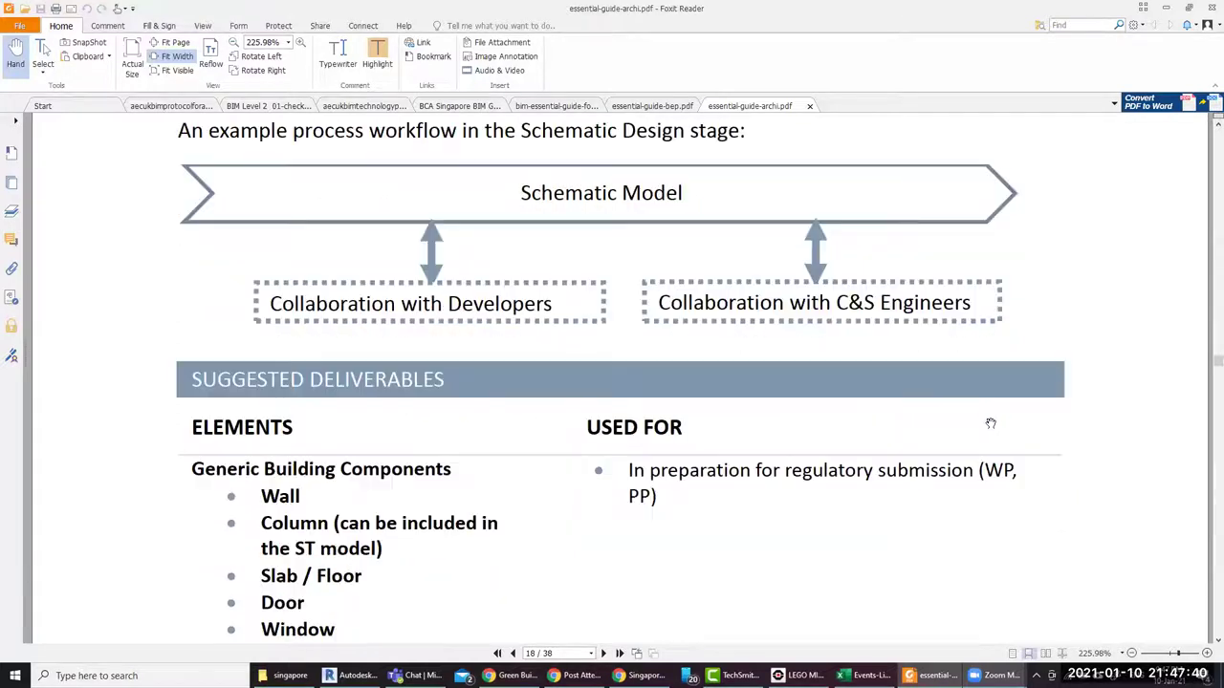
scroll(990, 424, down, 2)
scroll(990, 423, down, 1)
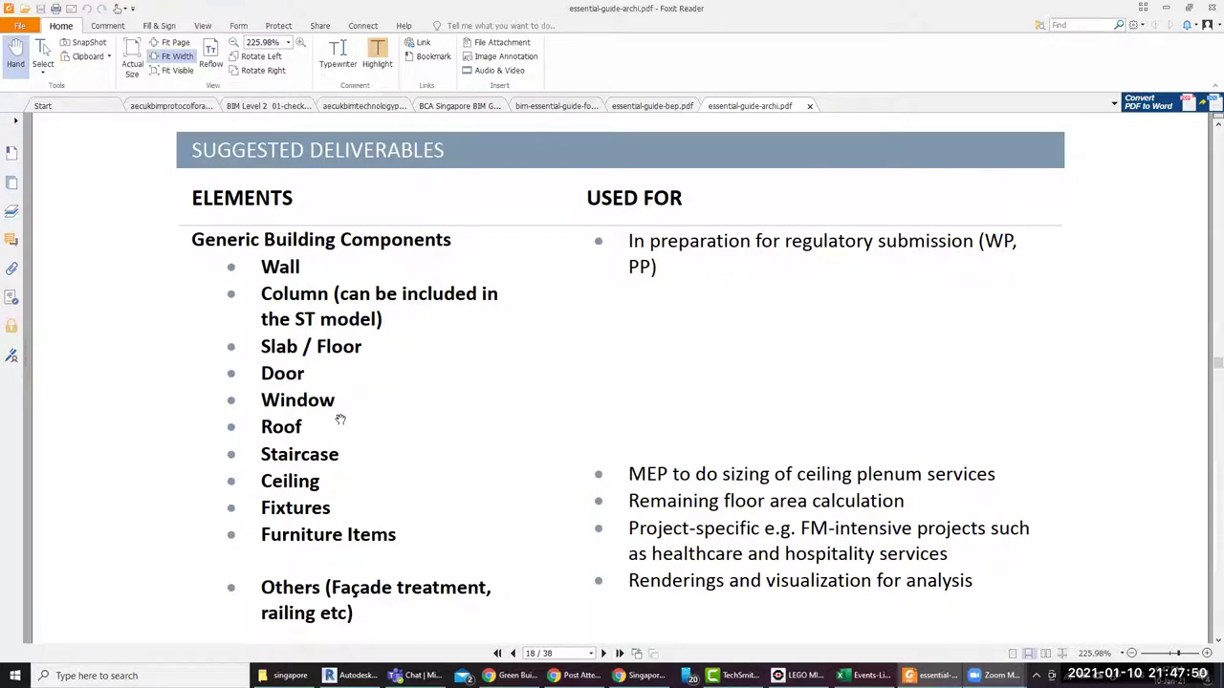
scroll(344, 356, down, 3)
scroll(345, 357, up, 3)
scroll(349, 363, down, 2)
scroll(353, 370, up, 2)
scroll(926, 489, down, 3)
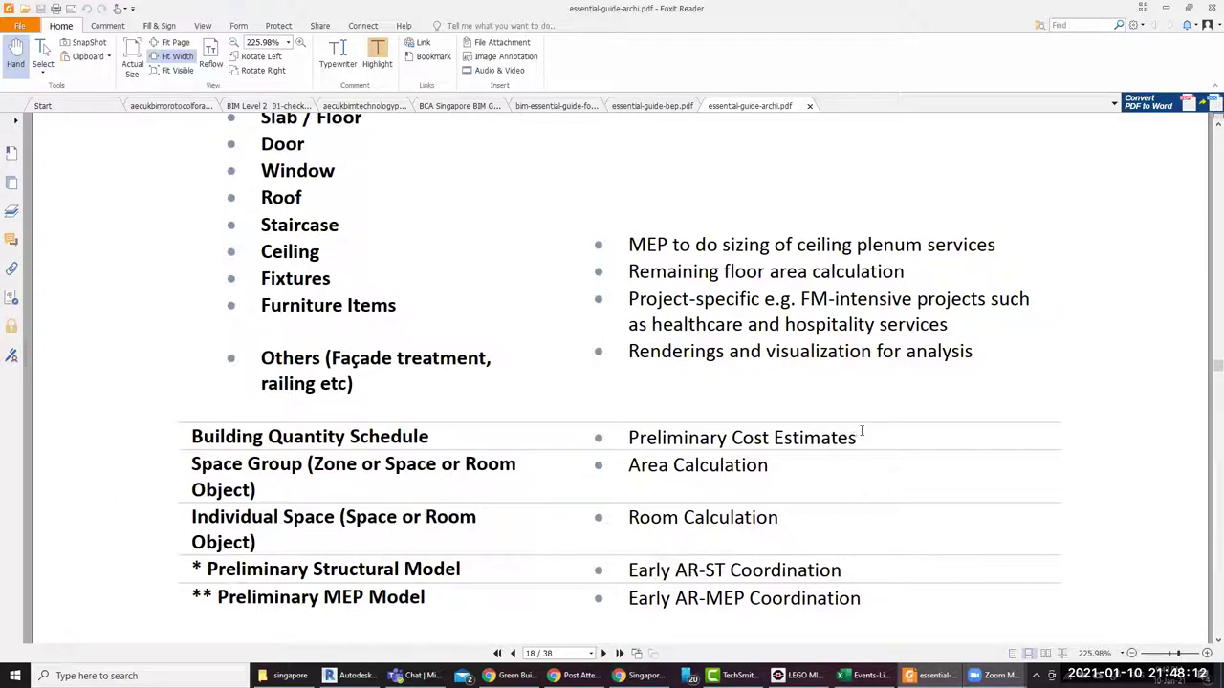
Select the words 'Preliminary Cost Estimates' in the table and read on
drag(860, 432, 619, 444)
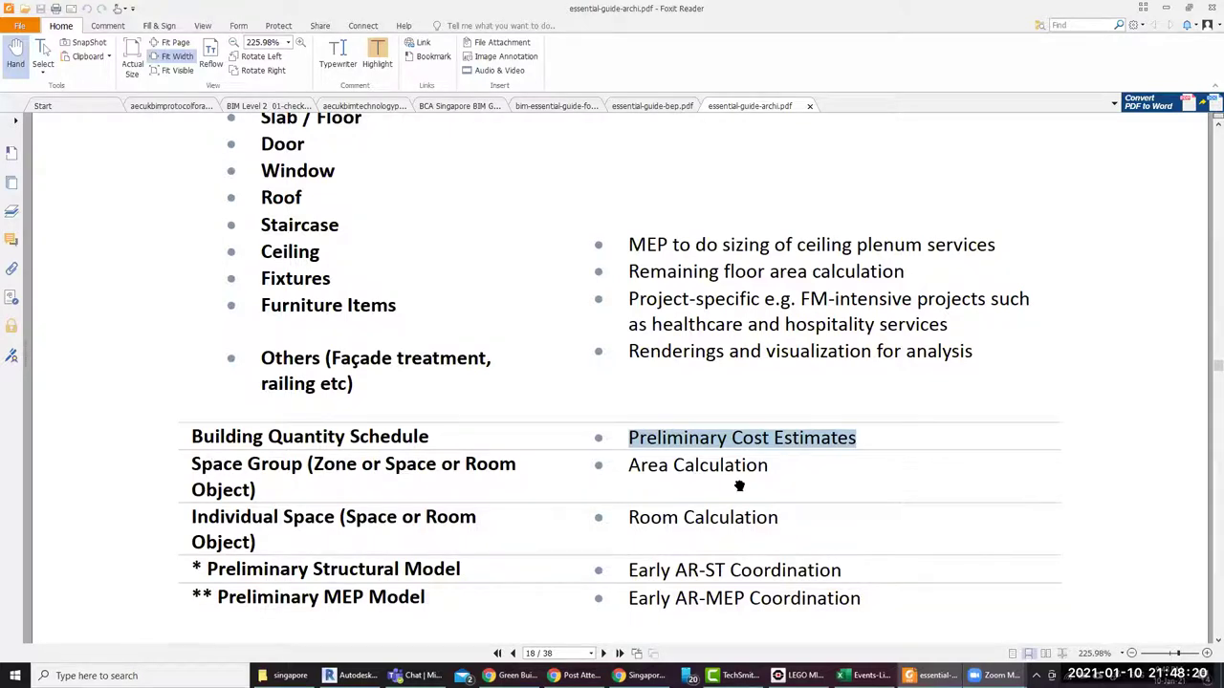
scroll(737, 486, down, 1)
scroll(737, 486, down, 1)
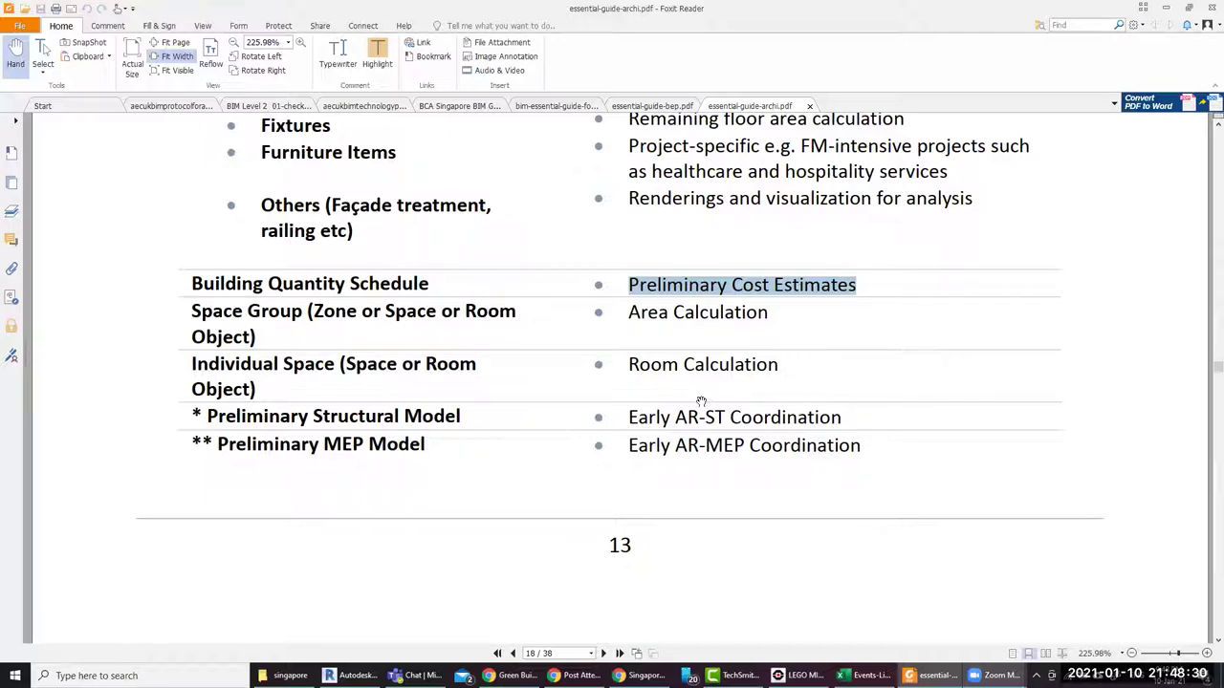
scroll(701, 402, down, 2)
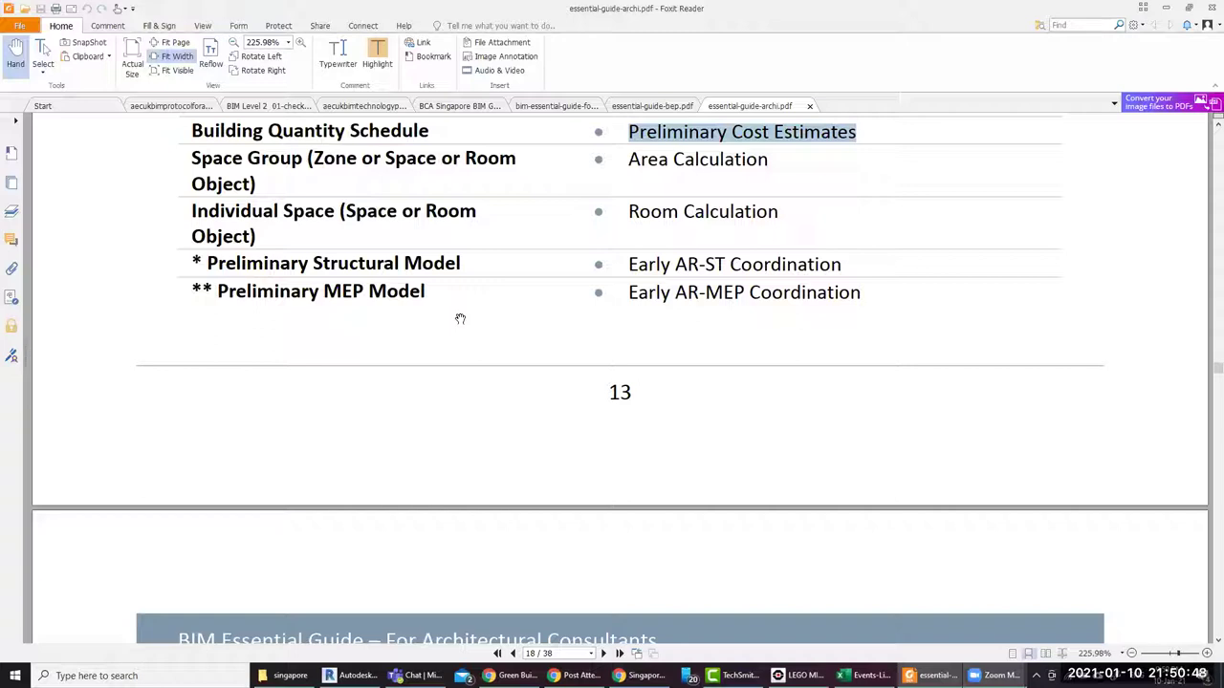
Scroll through pages 14–15, past the GFA summary table, to the Collaboration with Developers heading
scroll(460, 319, down, 4)
scroll(418, 315, up, 3)
scroll(418, 314, up, 1)
scroll(226, 325, down, 2)
scroll(228, 323, down, 2)
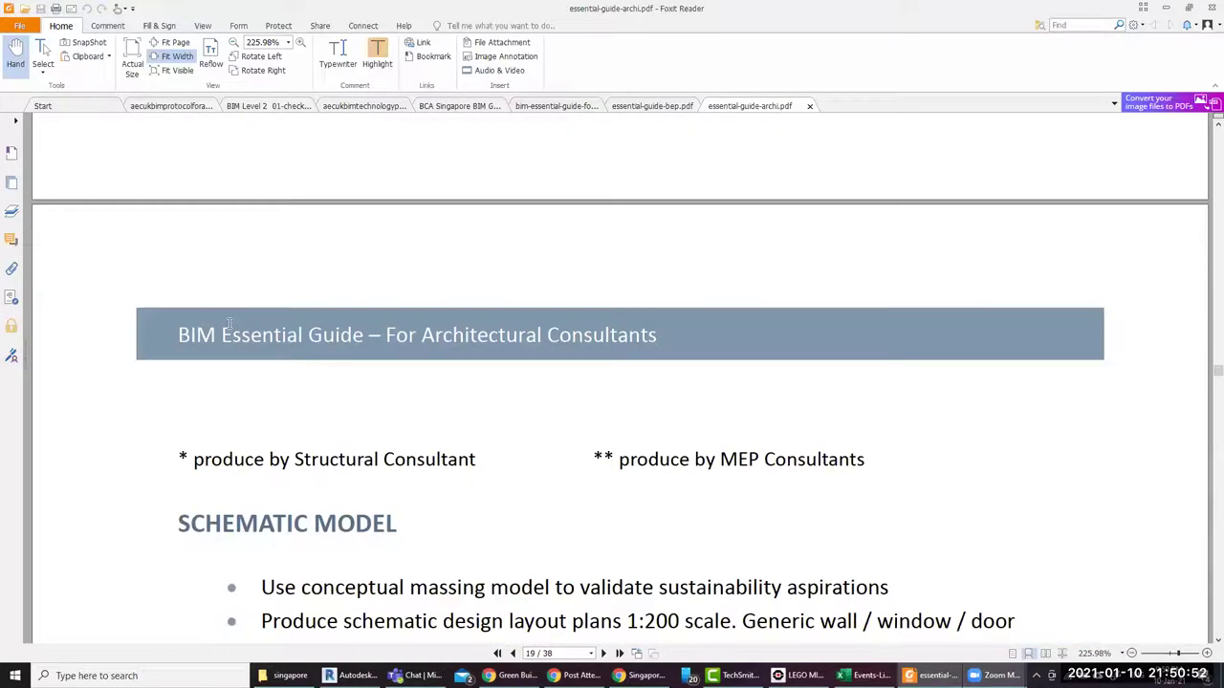
scroll(222, 328, down, 3)
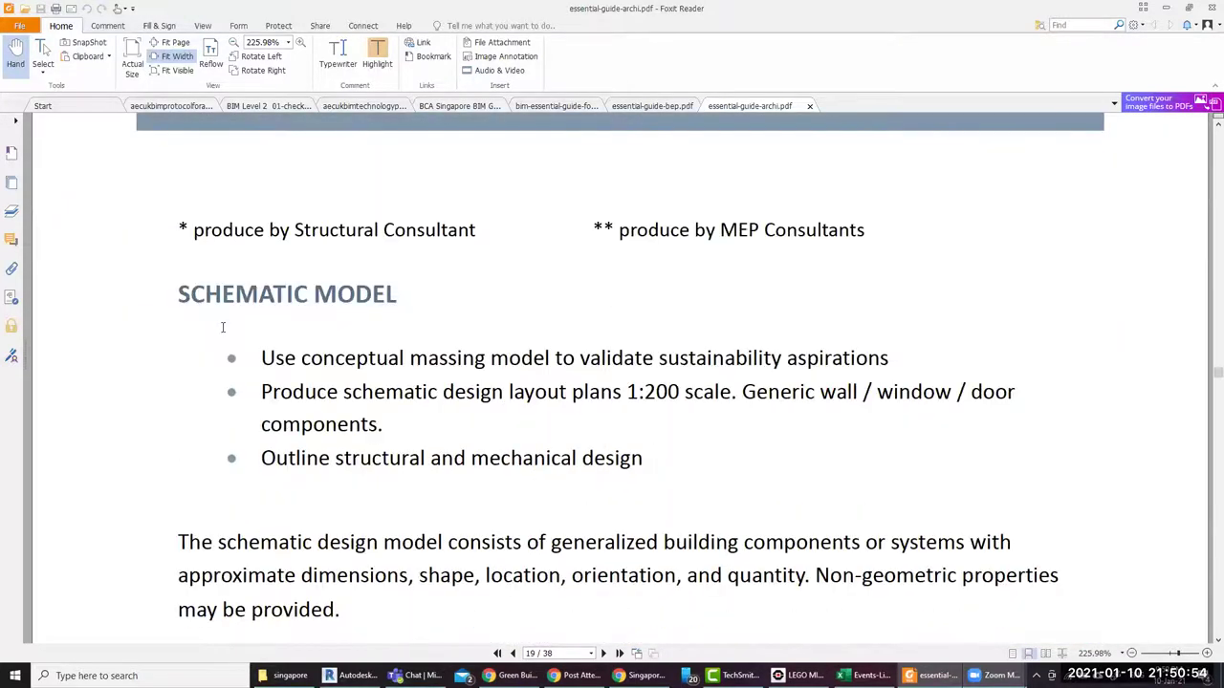
scroll(223, 328, down, 3)
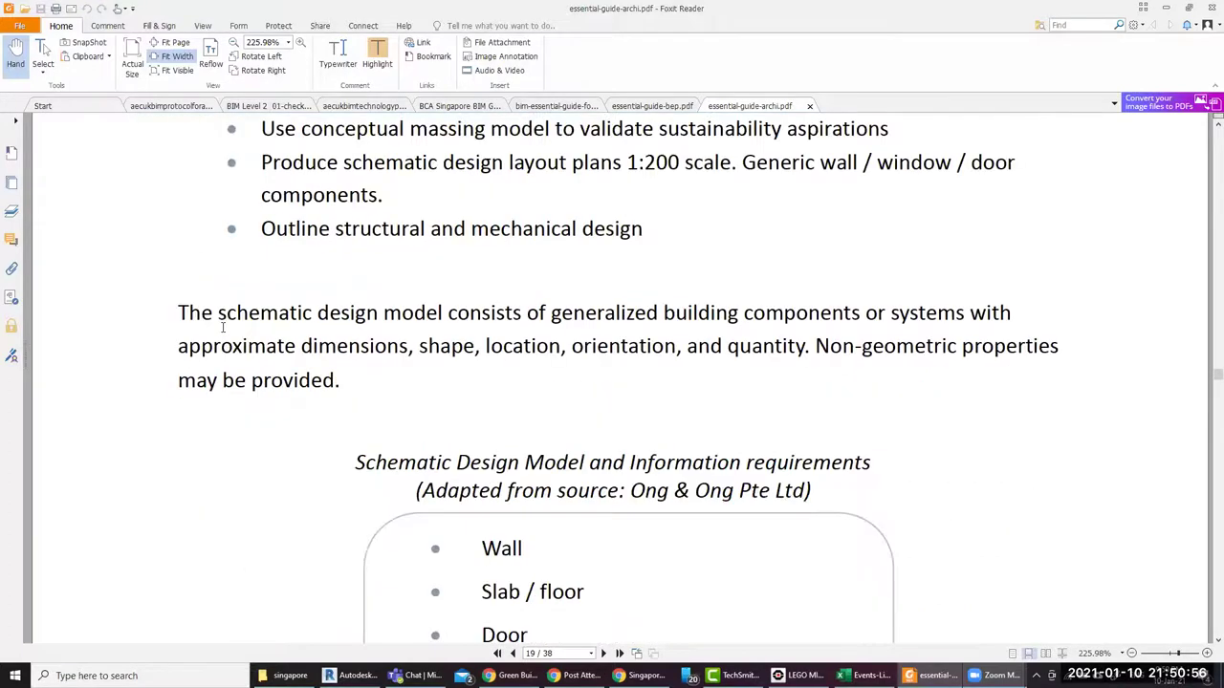
scroll(223, 328, down, 1)
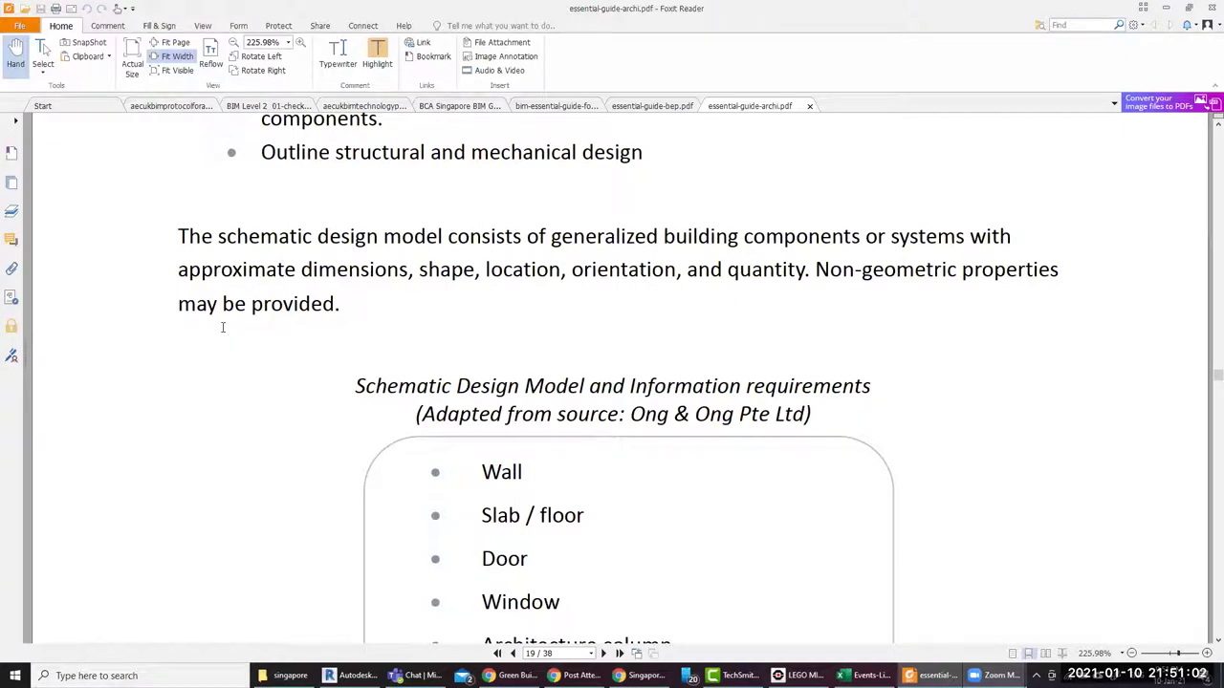
scroll(293, 437, down, 3)
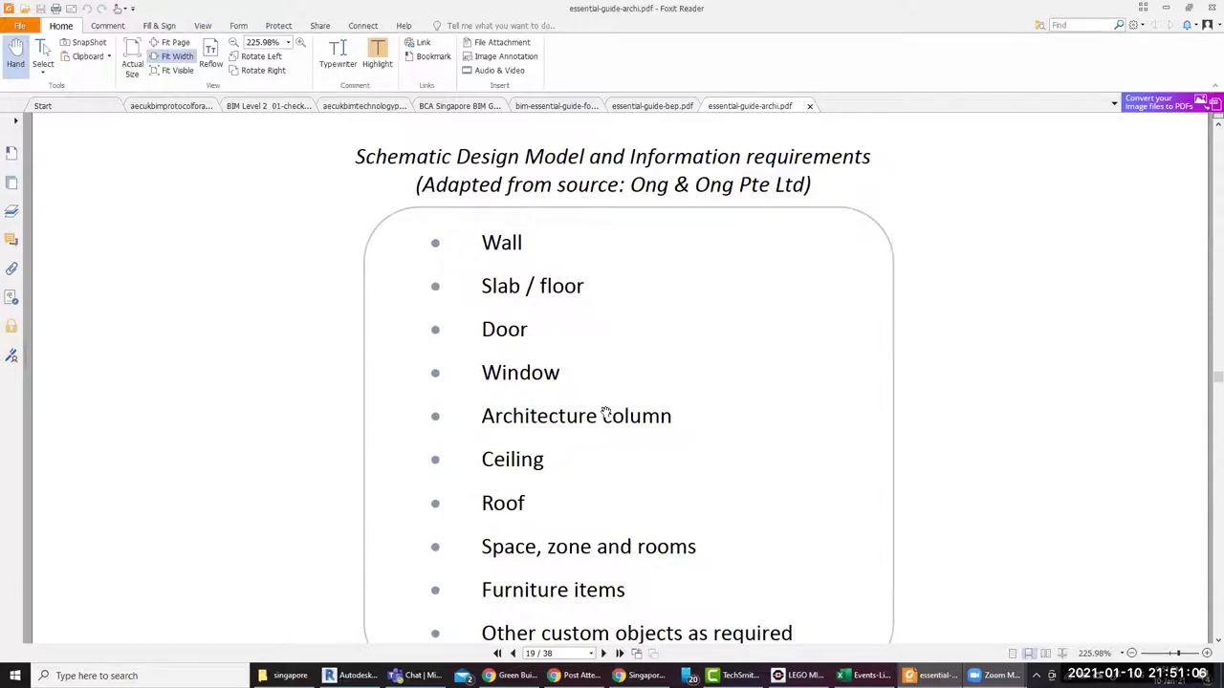
scroll(605, 412, down, 2)
scroll(494, 516, down, 1)
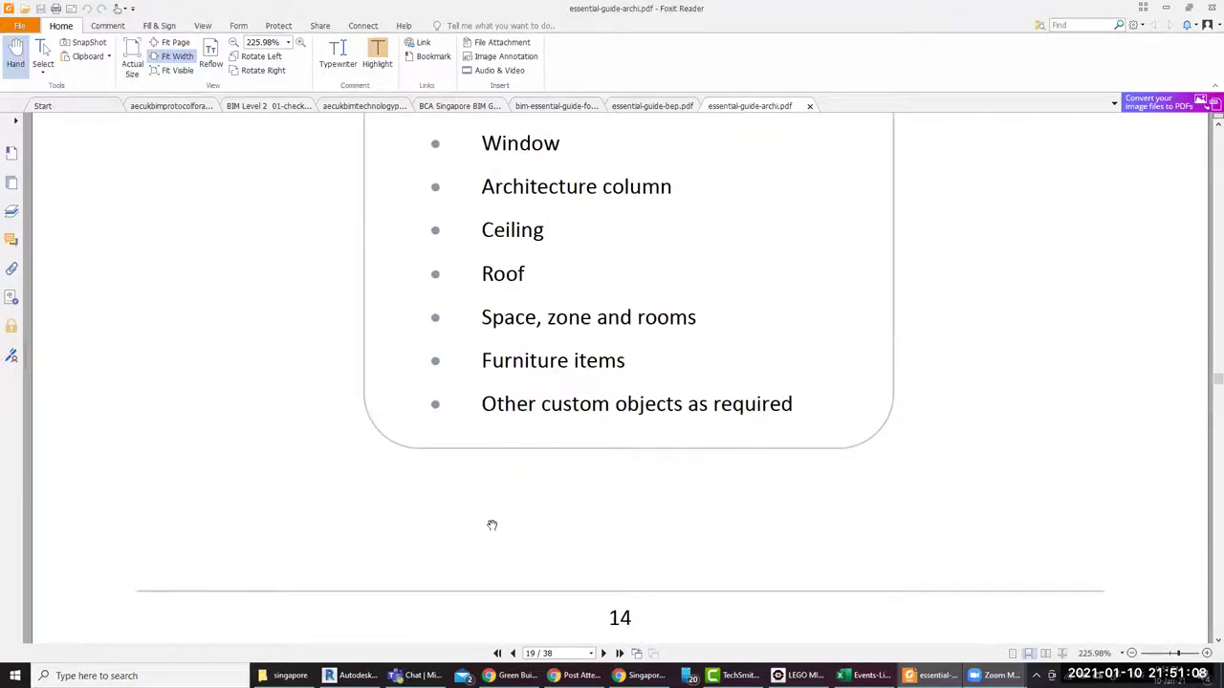
scroll(492, 521, down, 4)
scroll(491, 525, down, 2)
scroll(489, 522, down, 3)
scroll(488, 520, down, 1)
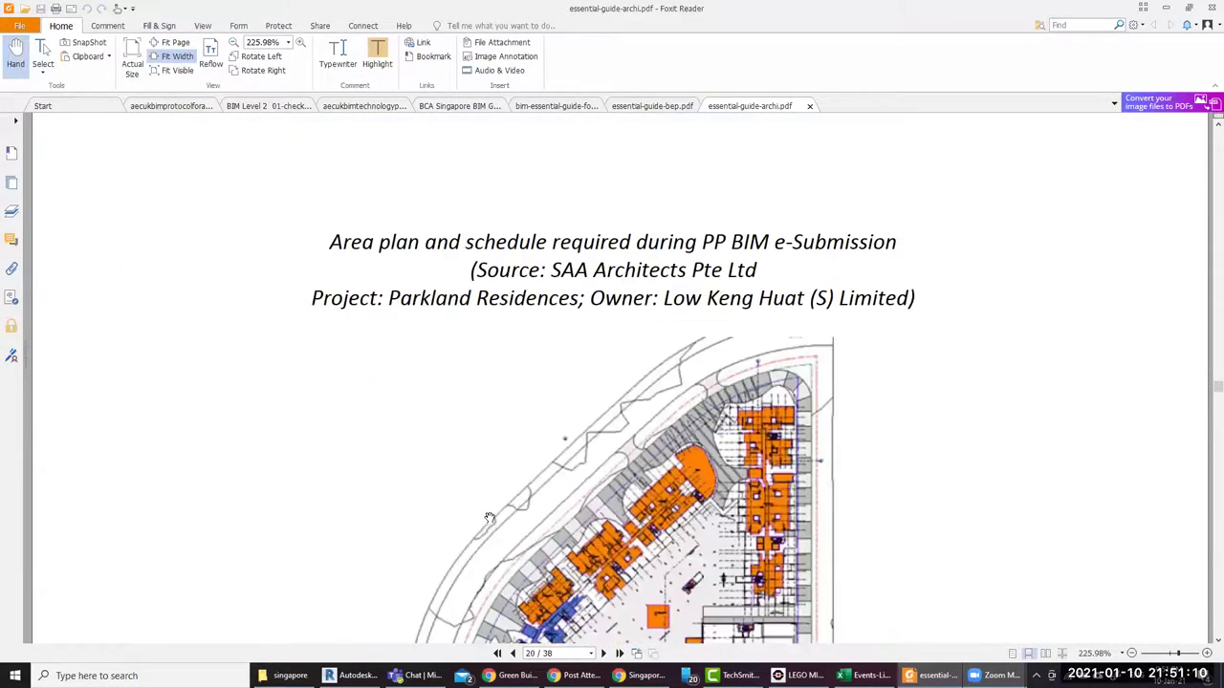
scroll(489, 518, down, 2)
scroll(487, 517, up, 1)
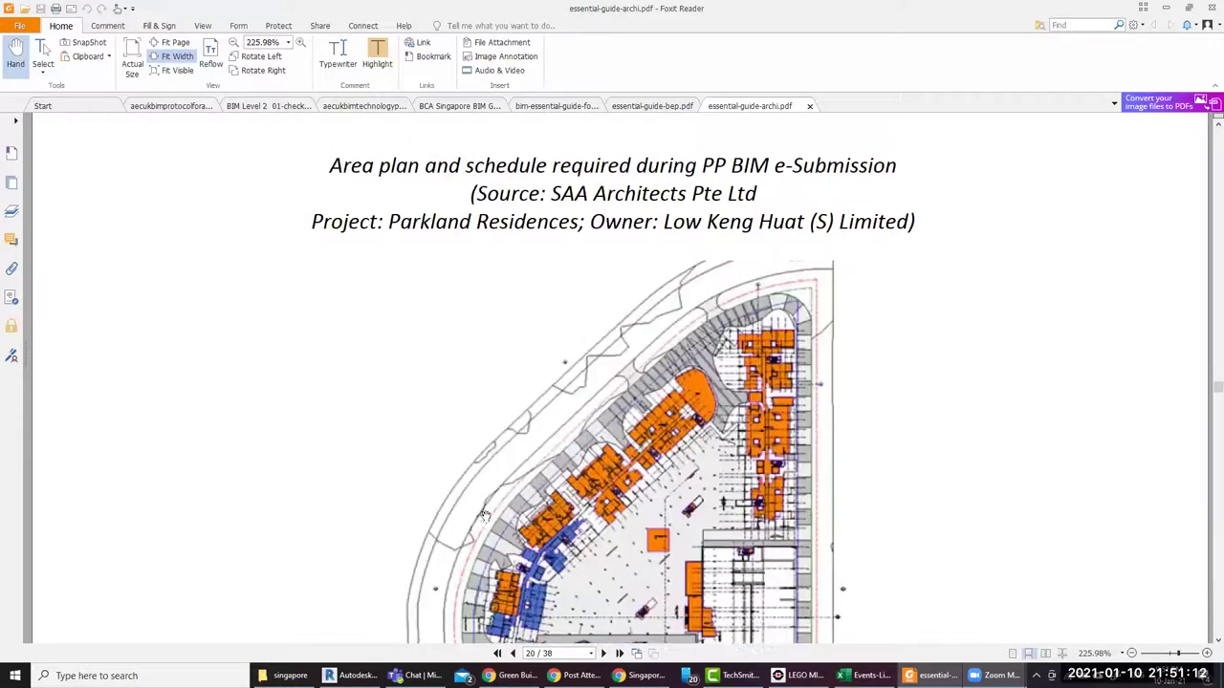
scroll(483, 513, down, 4)
scroll(480, 511, down, 2)
scroll(480, 510, down, 1)
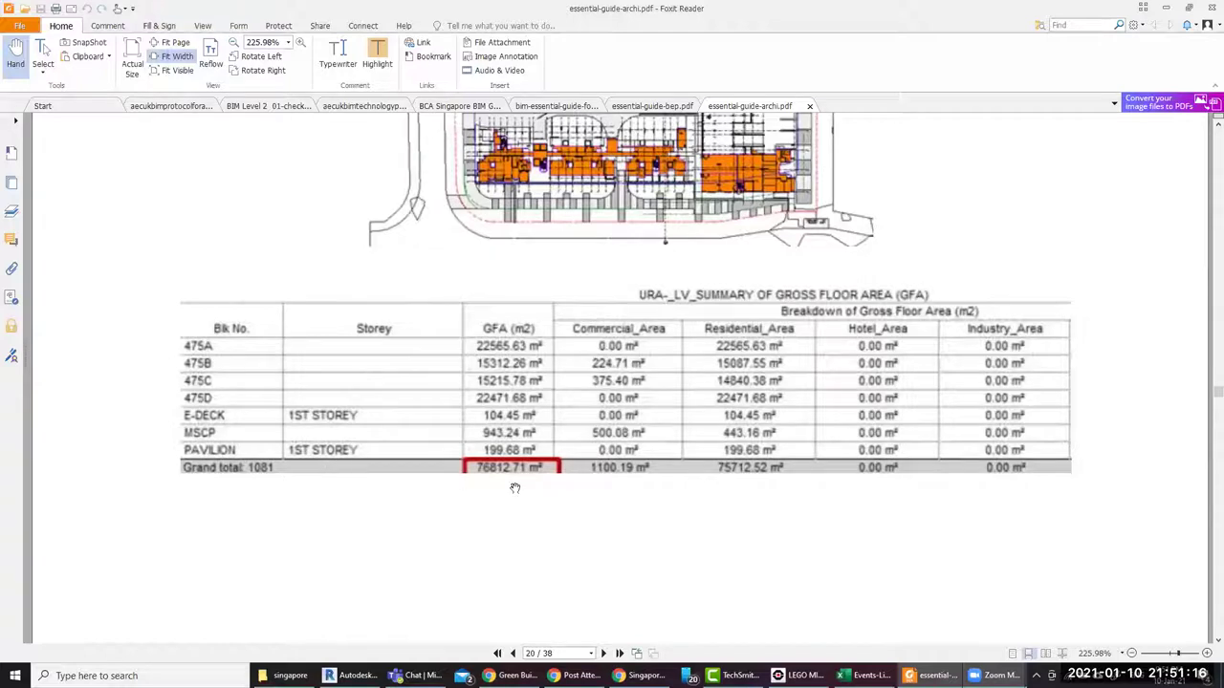
scroll(537, 486, down, 1)
scroll(537, 485, down, 1)
scroll(536, 486, down, 4)
Scroll past the wall divider and railing design examples to Collaboration with Structural Engineers
scroll(536, 486, down, 1)
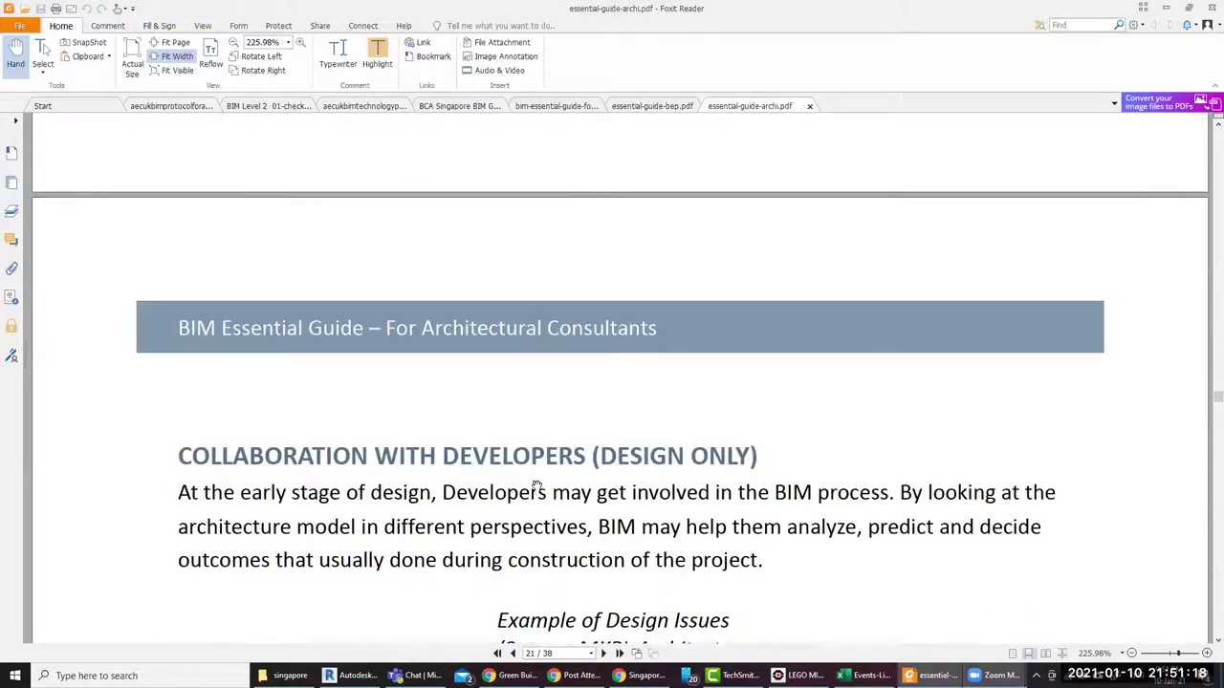
scroll(536, 486, down, 1)
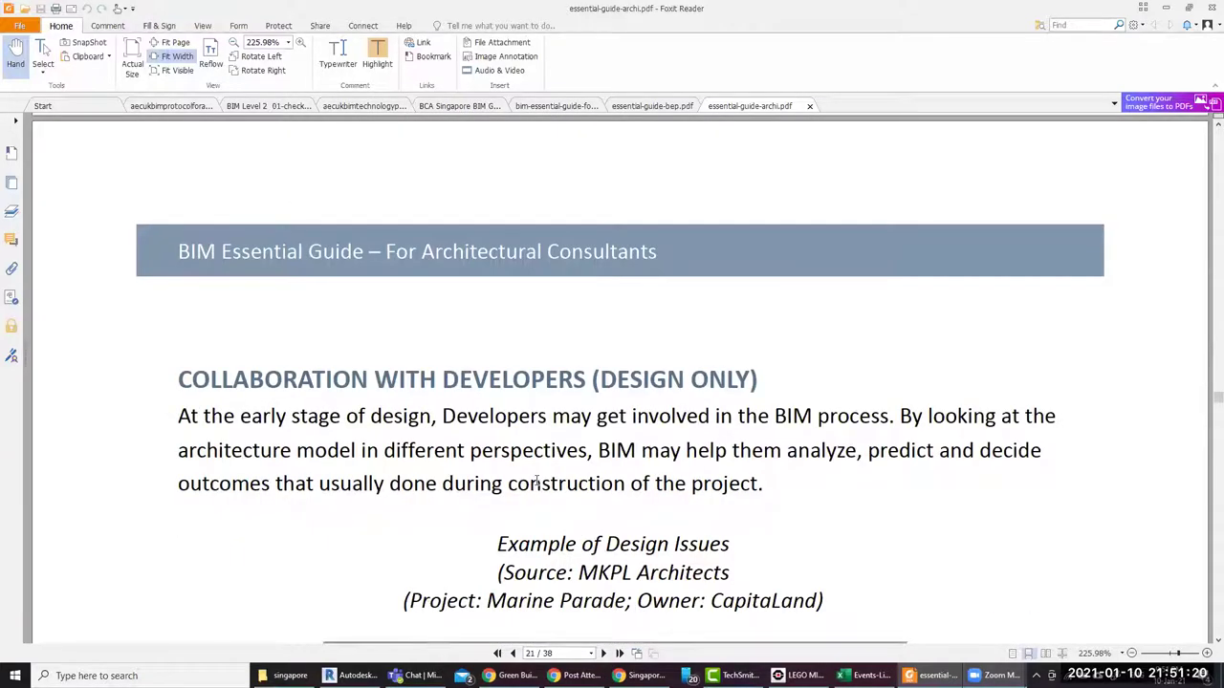
scroll(536, 483, down, 2)
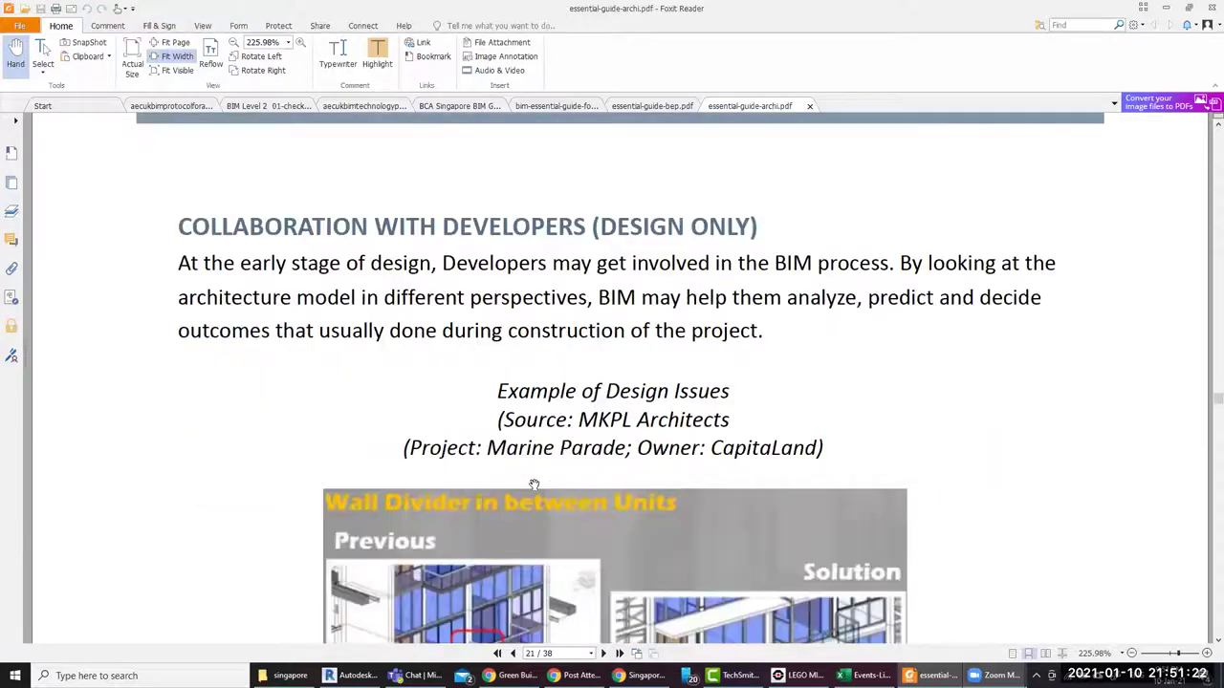
scroll(536, 483, down, 3)
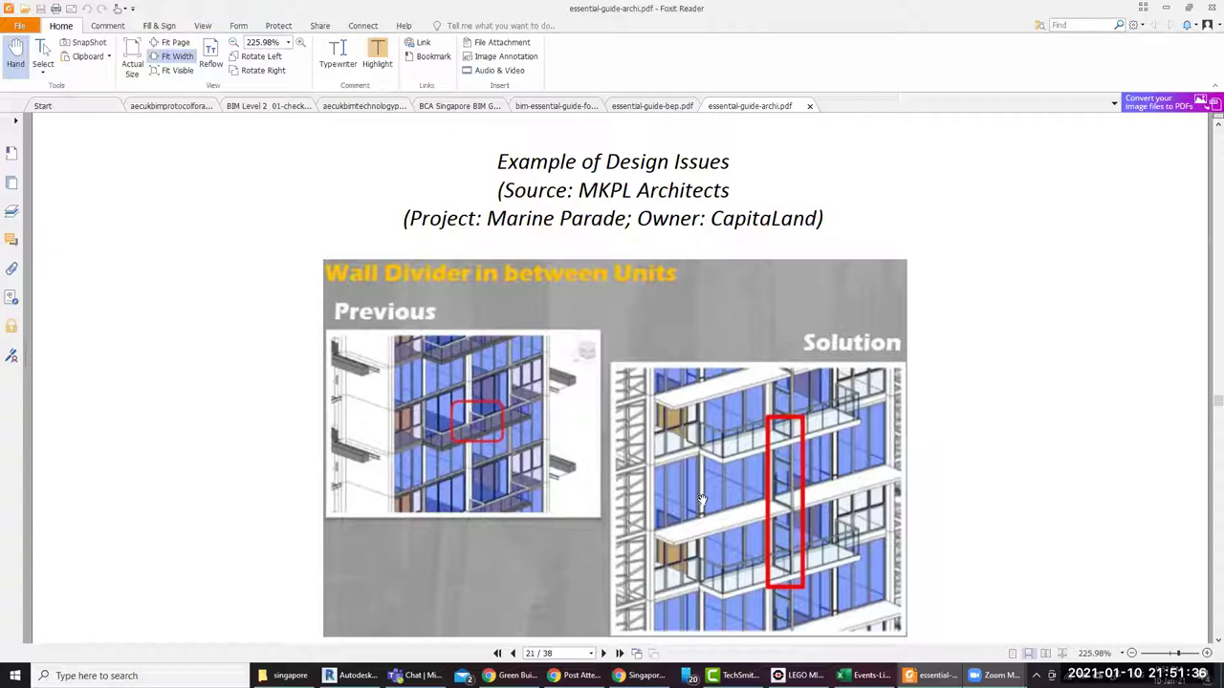
scroll(715, 603, down, 3)
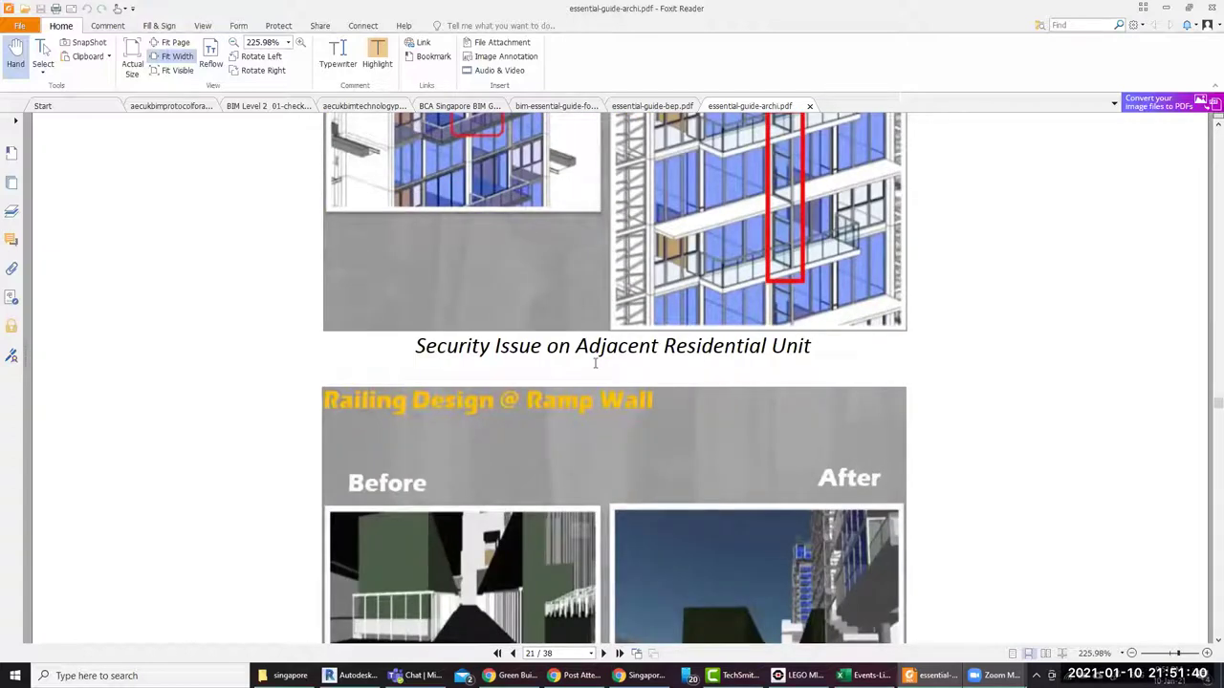
scroll(658, 457, up, 1)
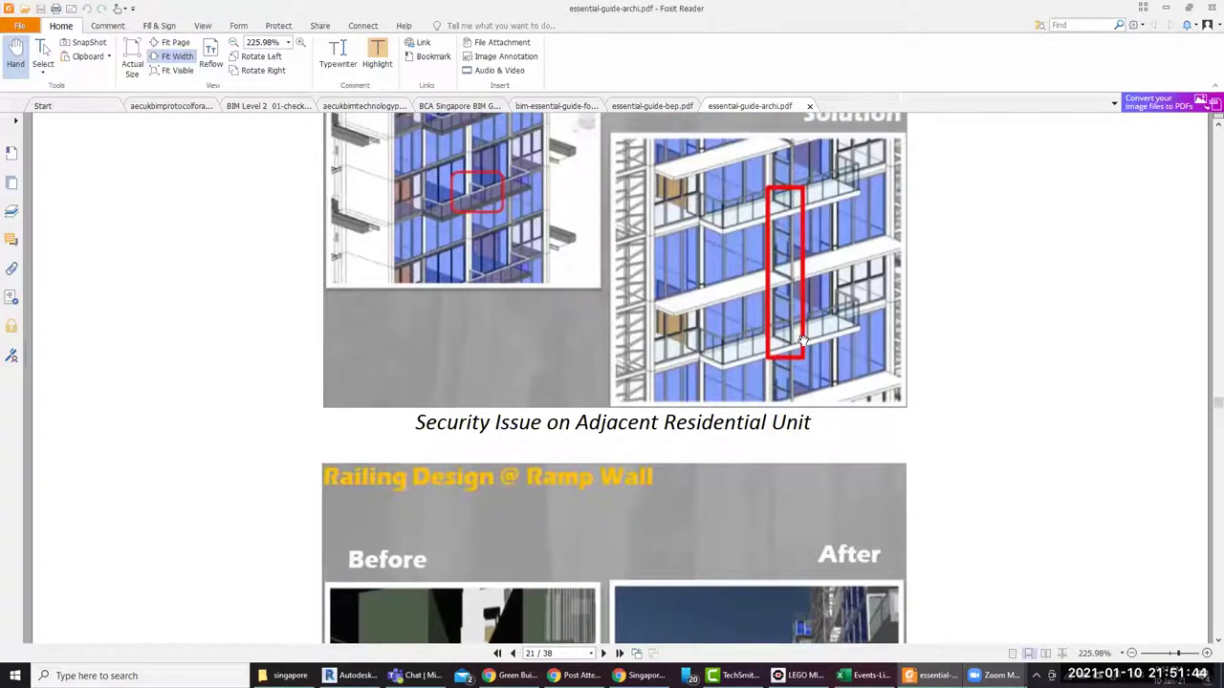
scroll(801, 340, down, 2)
scroll(918, 398, down, 2)
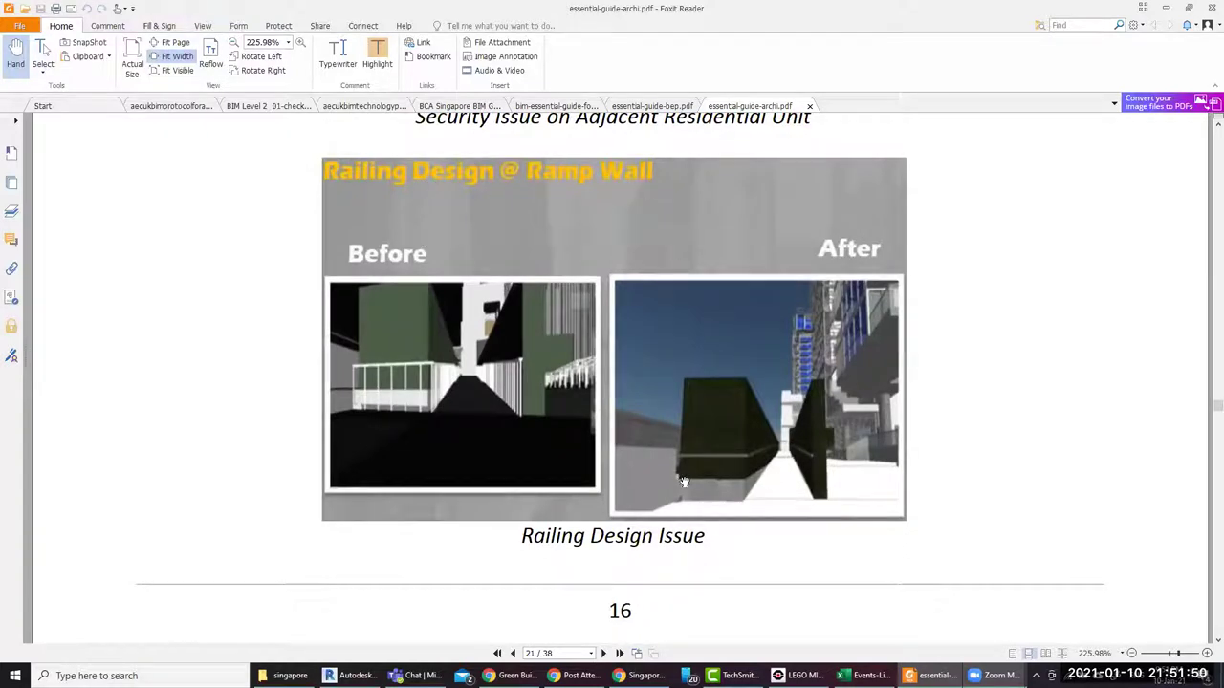
scroll(931, 478, down, 3)
scroll(931, 478, down, 1)
scroll(931, 478, down, 3)
scroll(931, 478, down, 2)
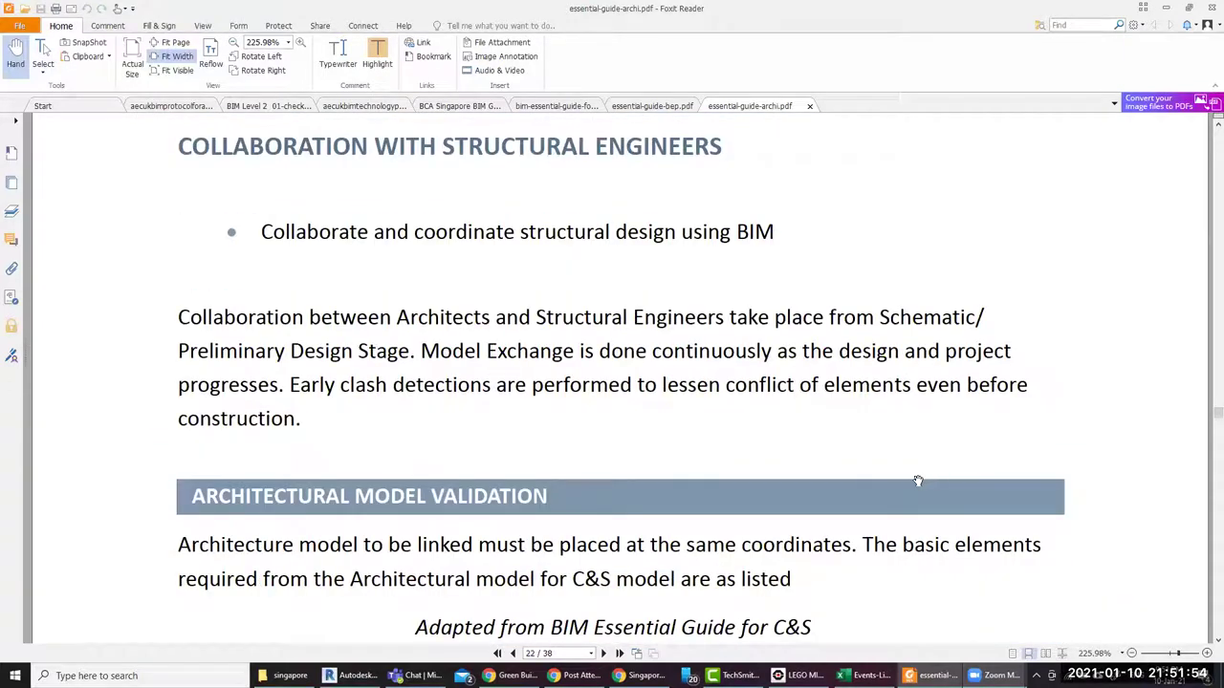
Scroll through the C&S required-elements list to the AR-ST Combined model page
scroll(893, 499, down, 2)
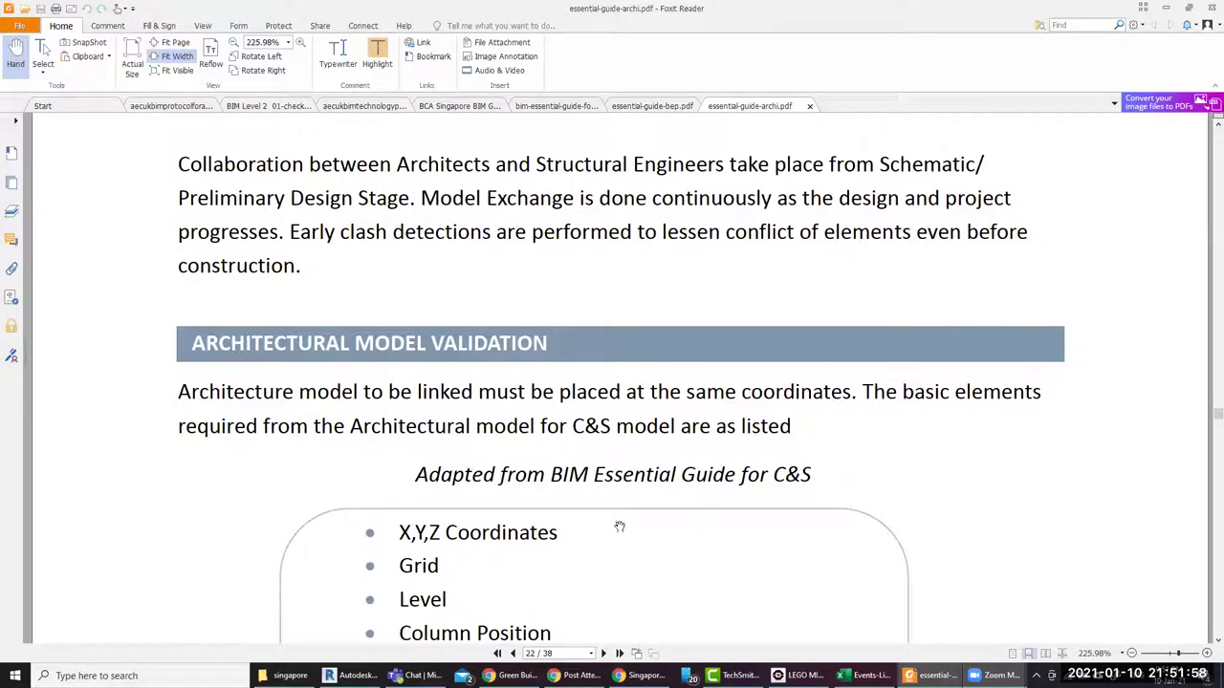
scroll(497, 451, down, 2)
scroll(497, 451, down, 2)
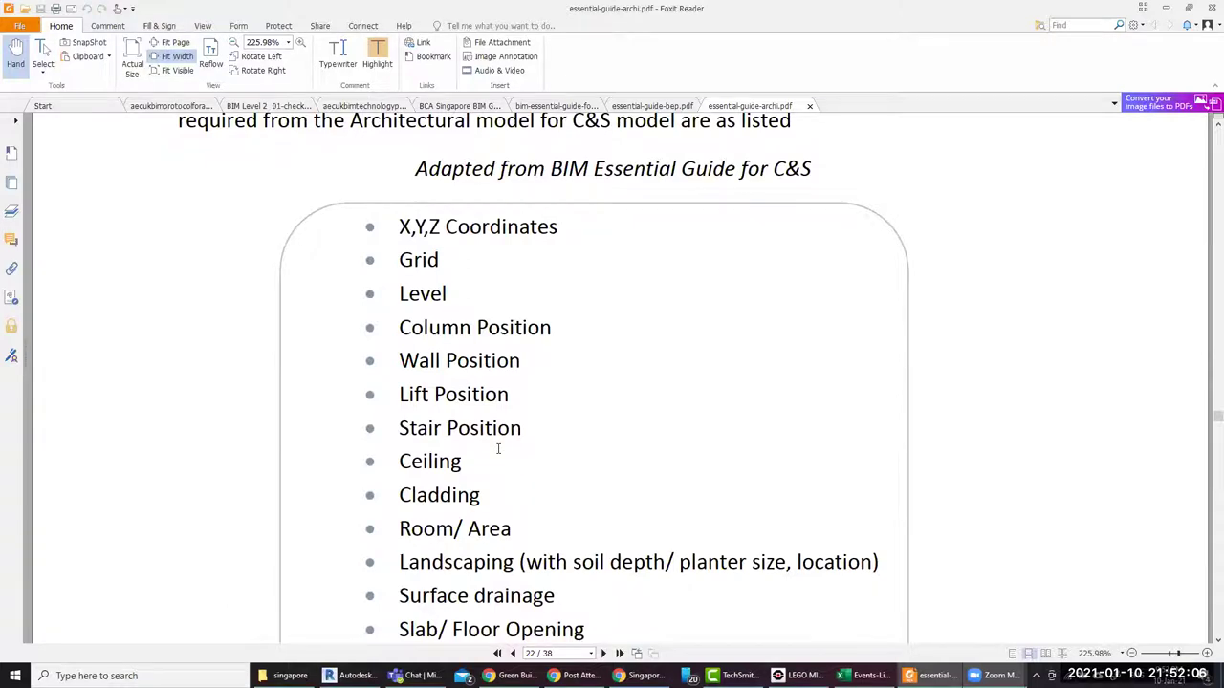
scroll(497, 449, down, 3)
scroll(497, 449, up, 2)
scroll(498, 449, up, 1)
scroll(504, 491, down, 1)
scroll(508, 487, down, 1)
scroll(508, 486, down, 1)
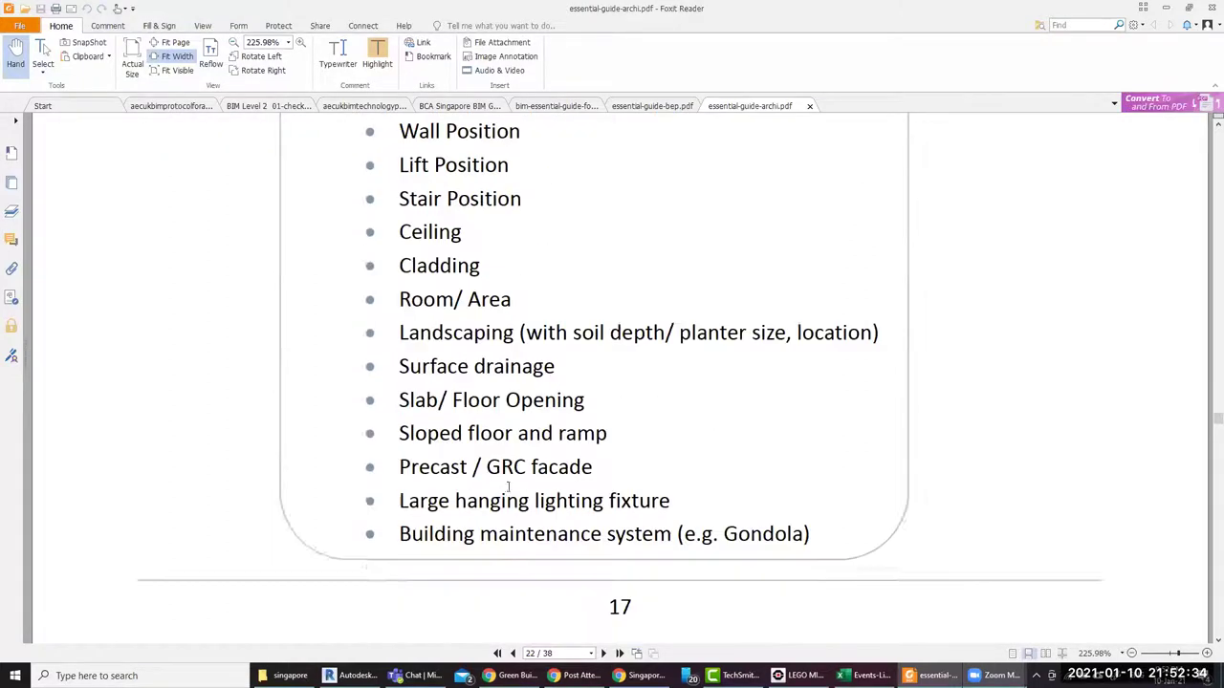
scroll(509, 486, down, 1)
scroll(509, 487, down, 1)
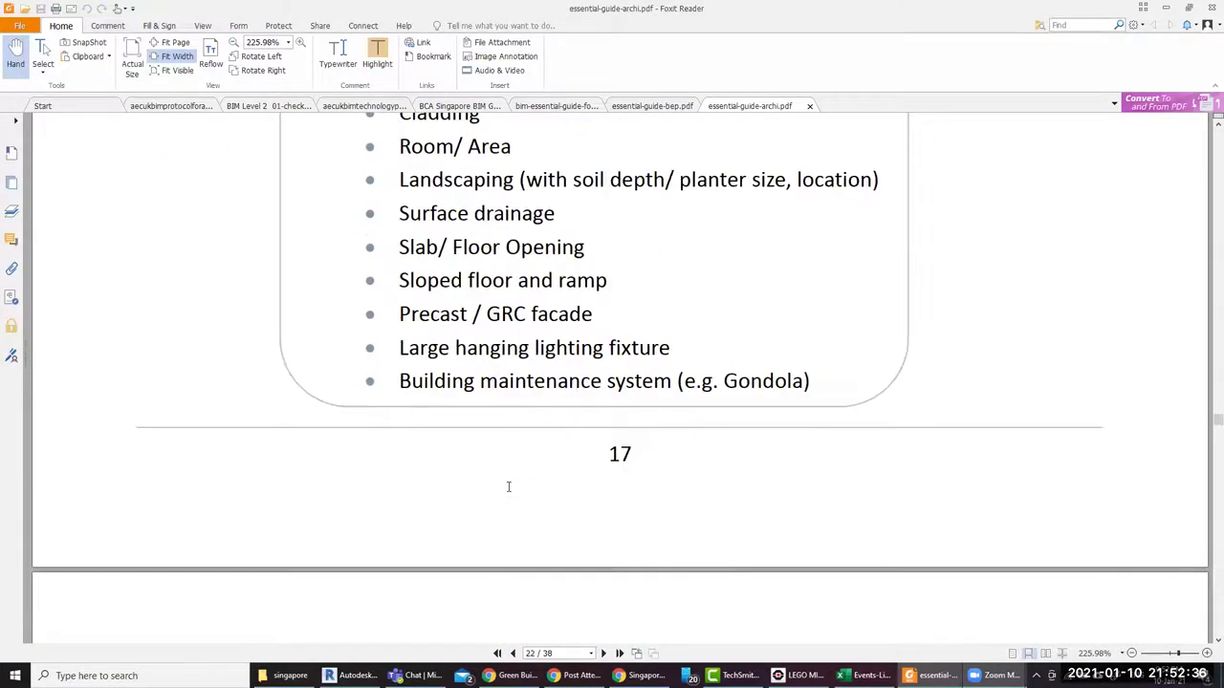
Scroll down to page 24/38, the Detailed Design example workflow diagram
scroll(508, 487, down, 3)
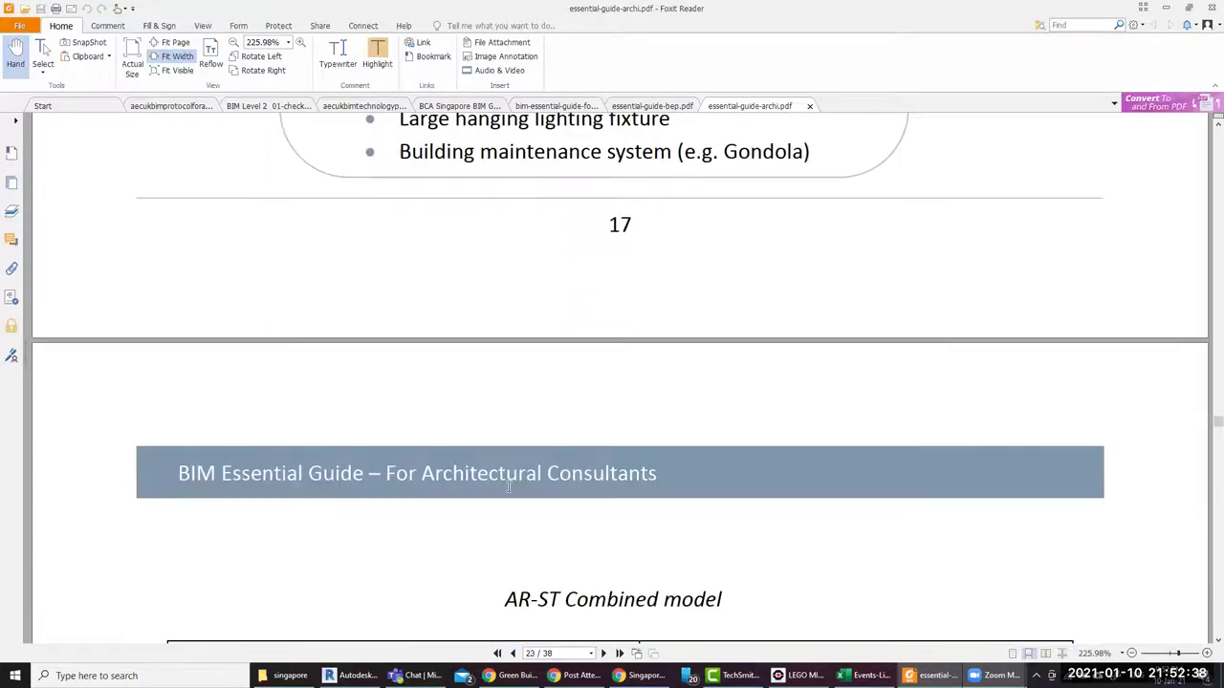
scroll(509, 486, down, 3)
scroll(508, 486, down, 2)
scroll(508, 486, down, 1)
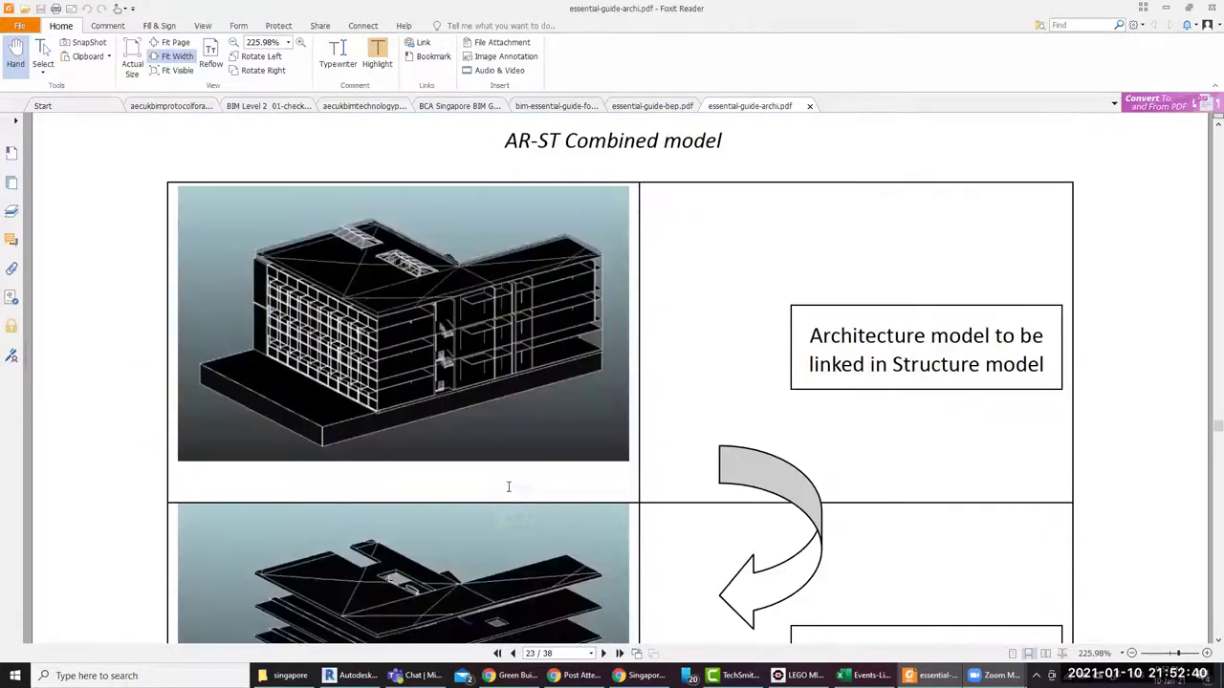
scroll(509, 487, down, 1)
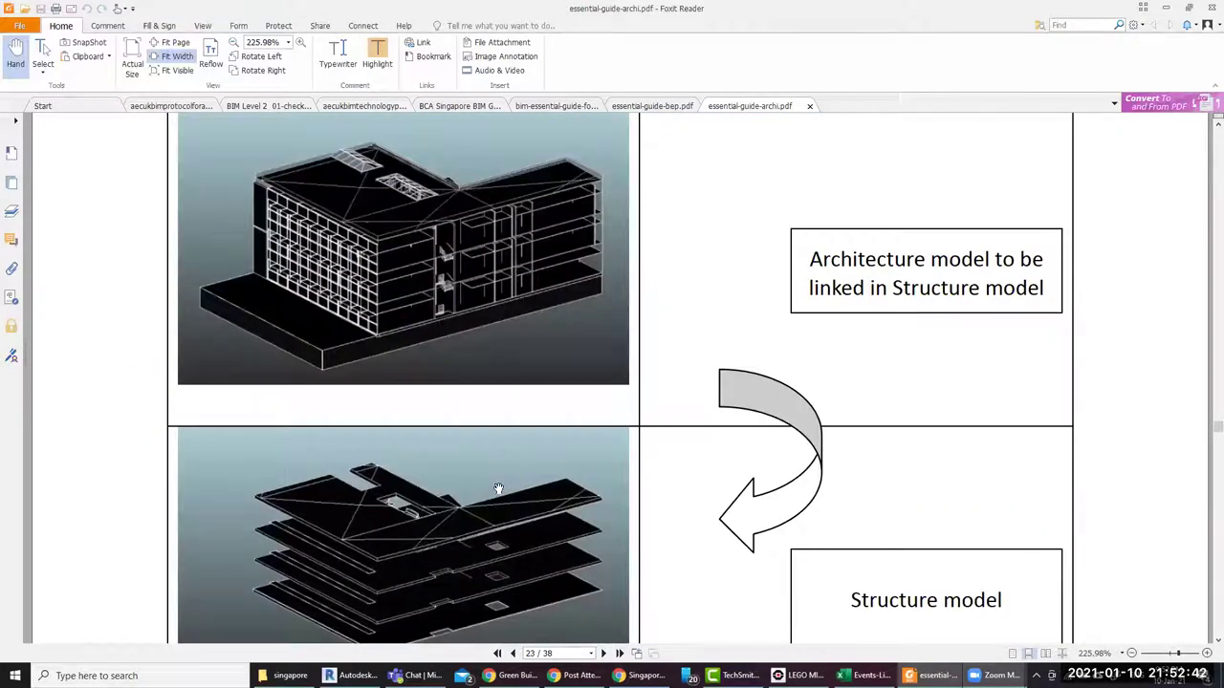
scroll(498, 489, down, 1)
scroll(491, 492, down, 1)
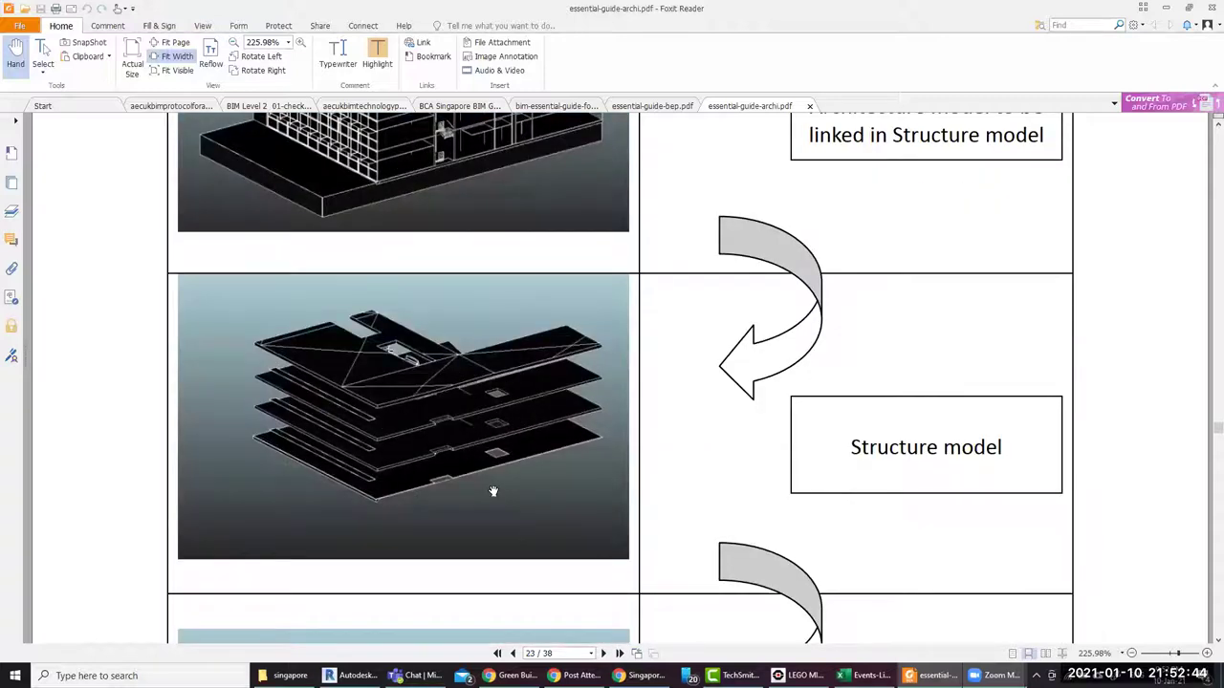
scroll(448, 446, up, 3)
scroll(432, 401, down, 2)
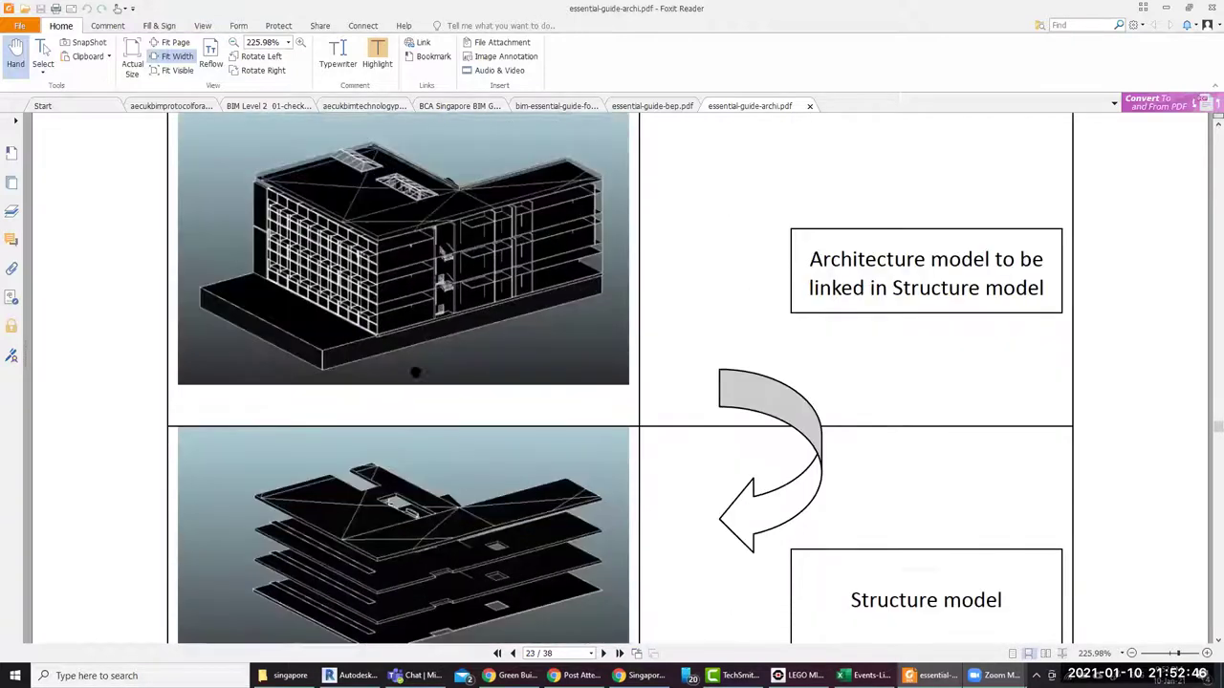
scroll(423, 418, down, 2)
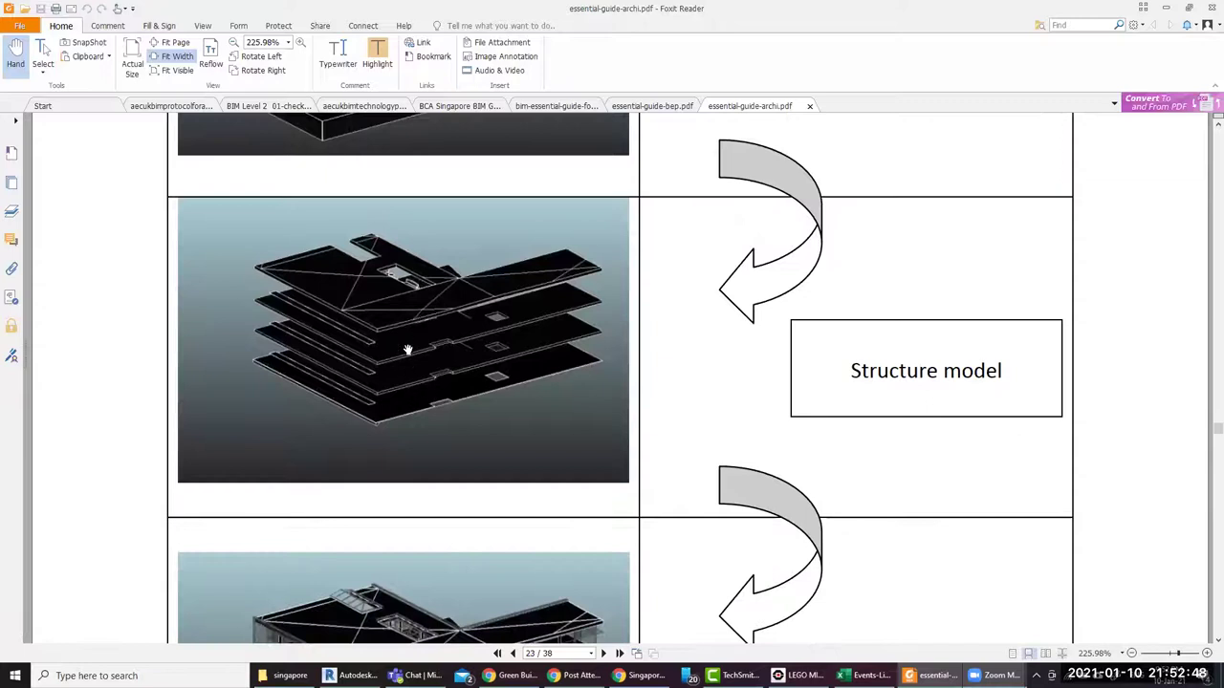
scroll(401, 422, down, 1)
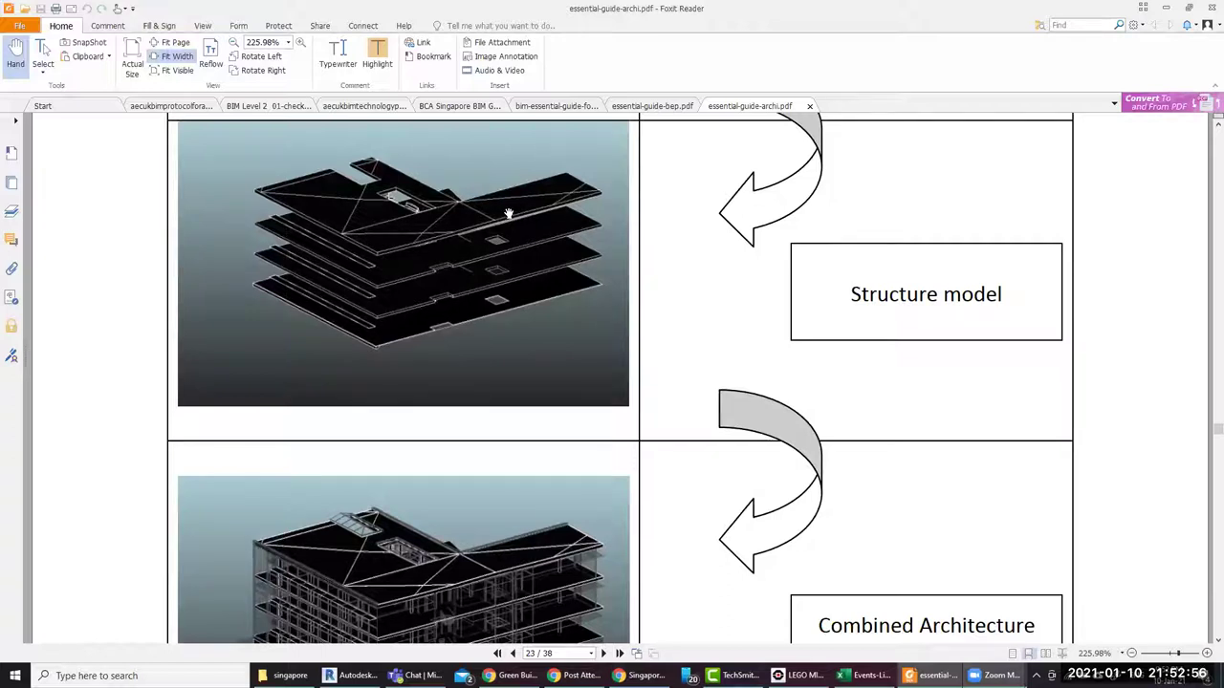
scroll(491, 228, down, 3)
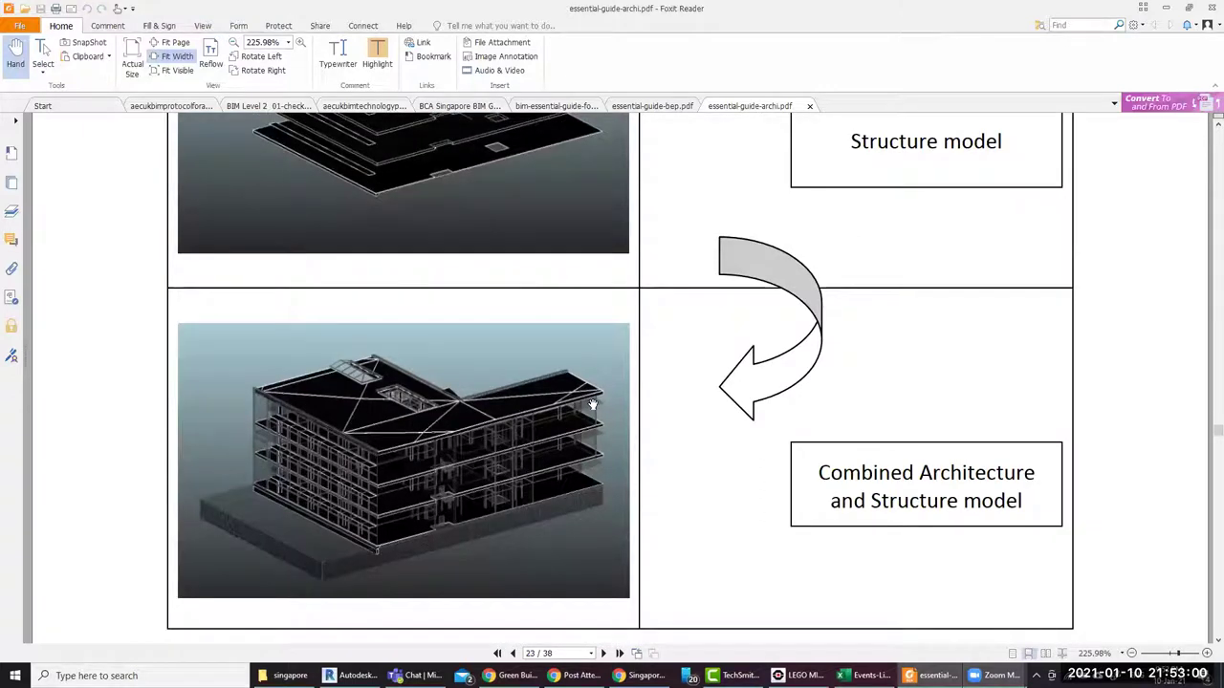
scroll(593, 405, down, 3)
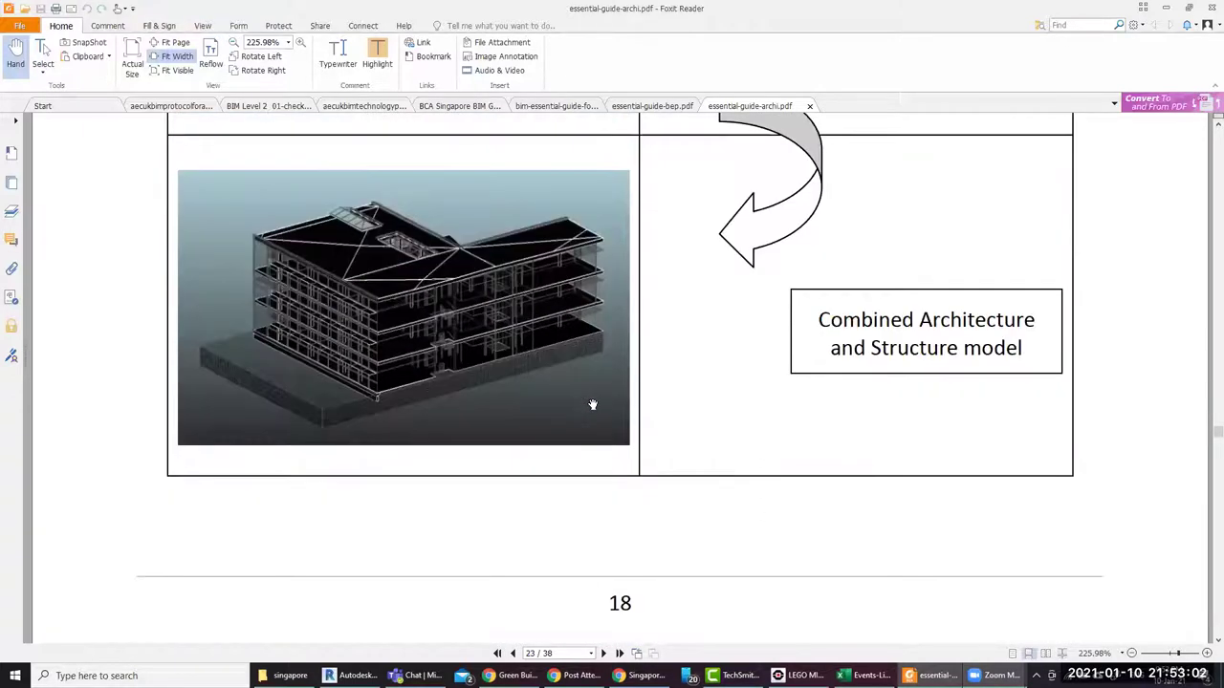
scroll(475, 364, down, 5)
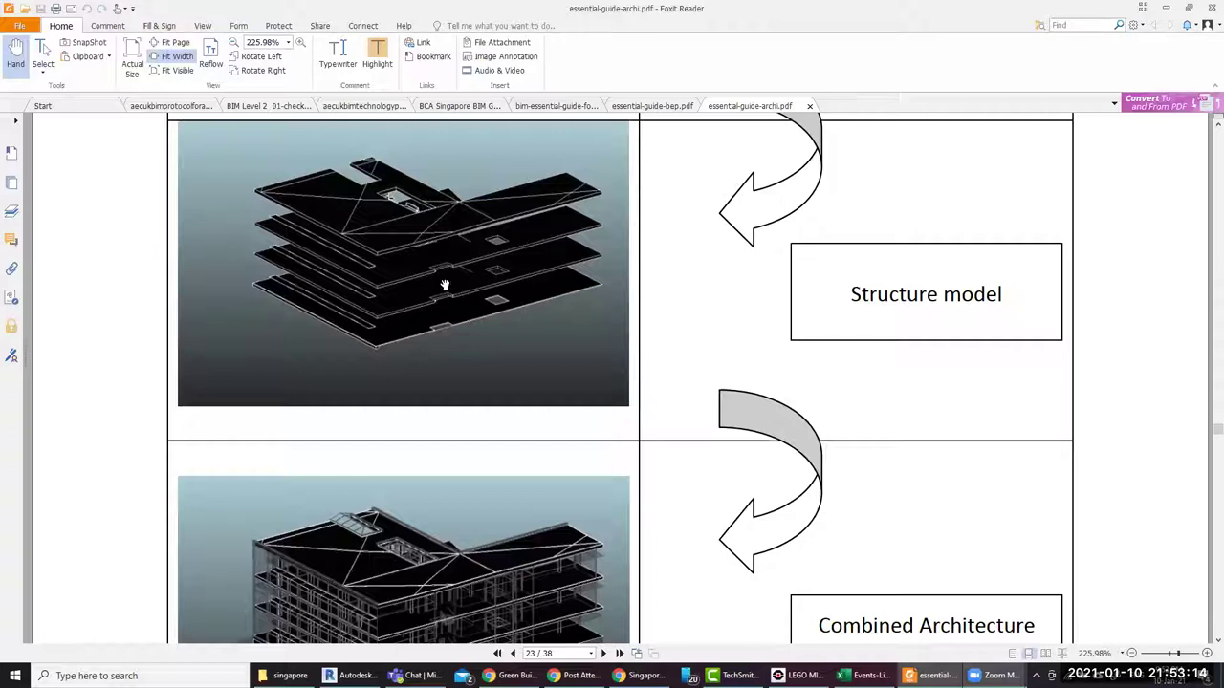
scroll(466, 312, down, 1)
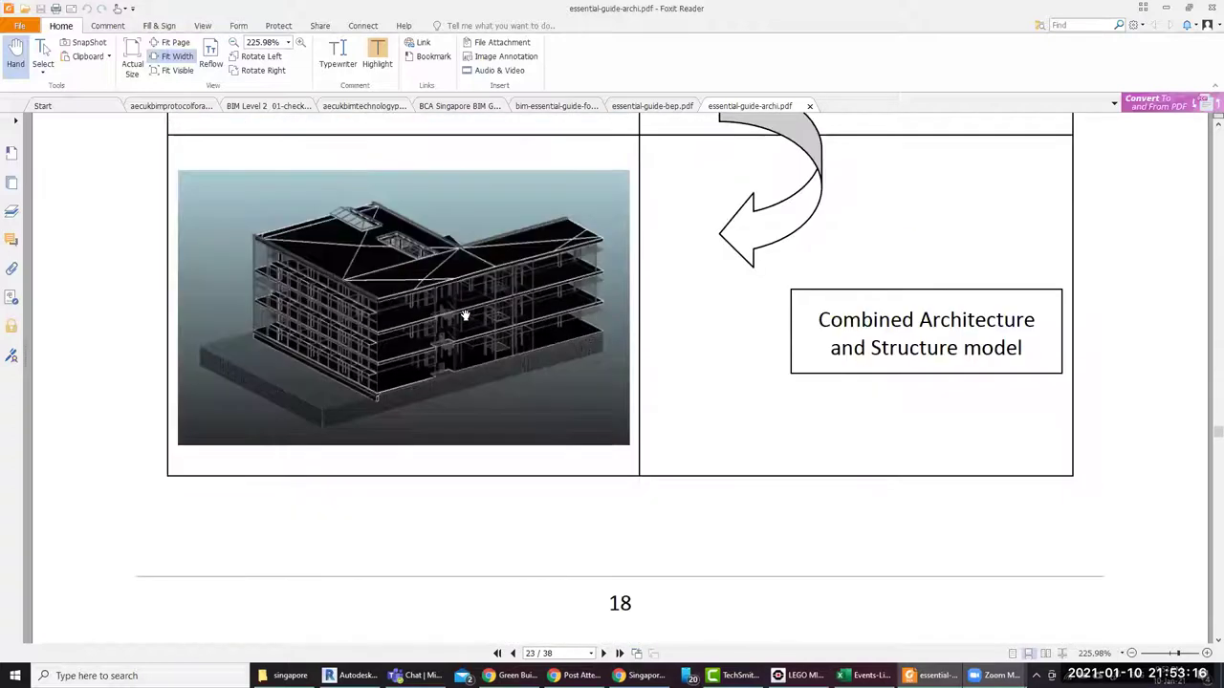
scroll(461, 317, down, 3)
scroll(459, 319, down, 3)
scroll(459, 321, down, 2)
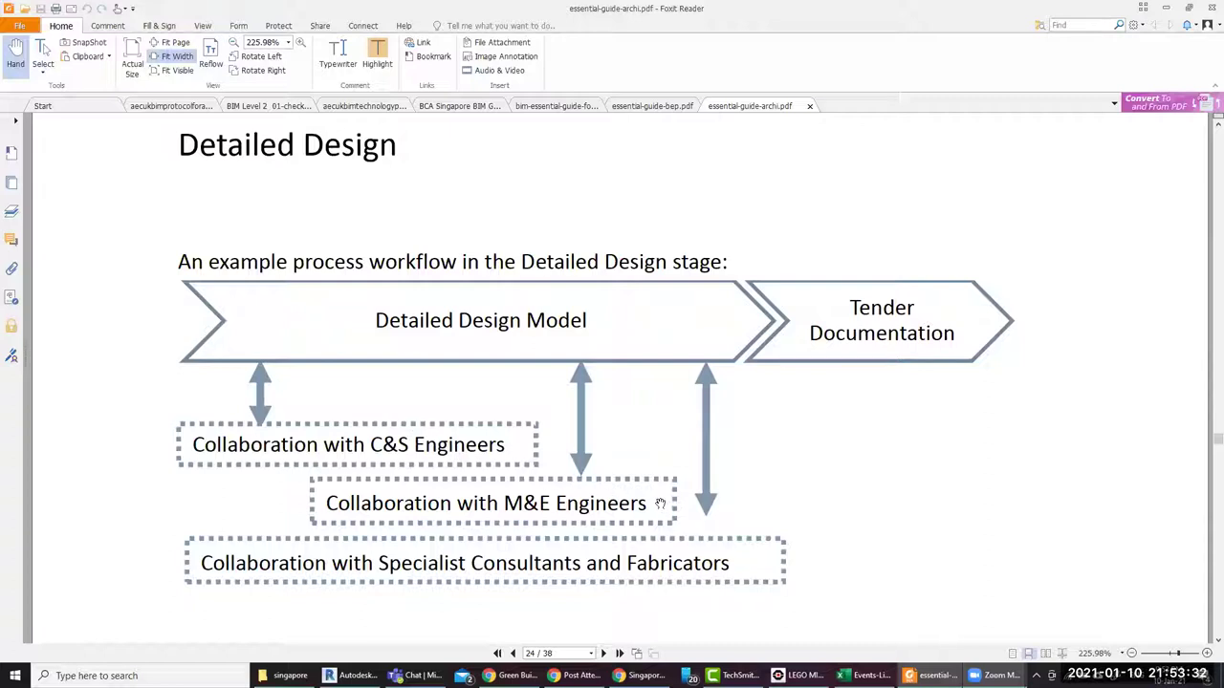
Scroll through pages 24–26 to page 27/38 on extracting quantities from the coordinated model
scroll(653, 505, down, 3)
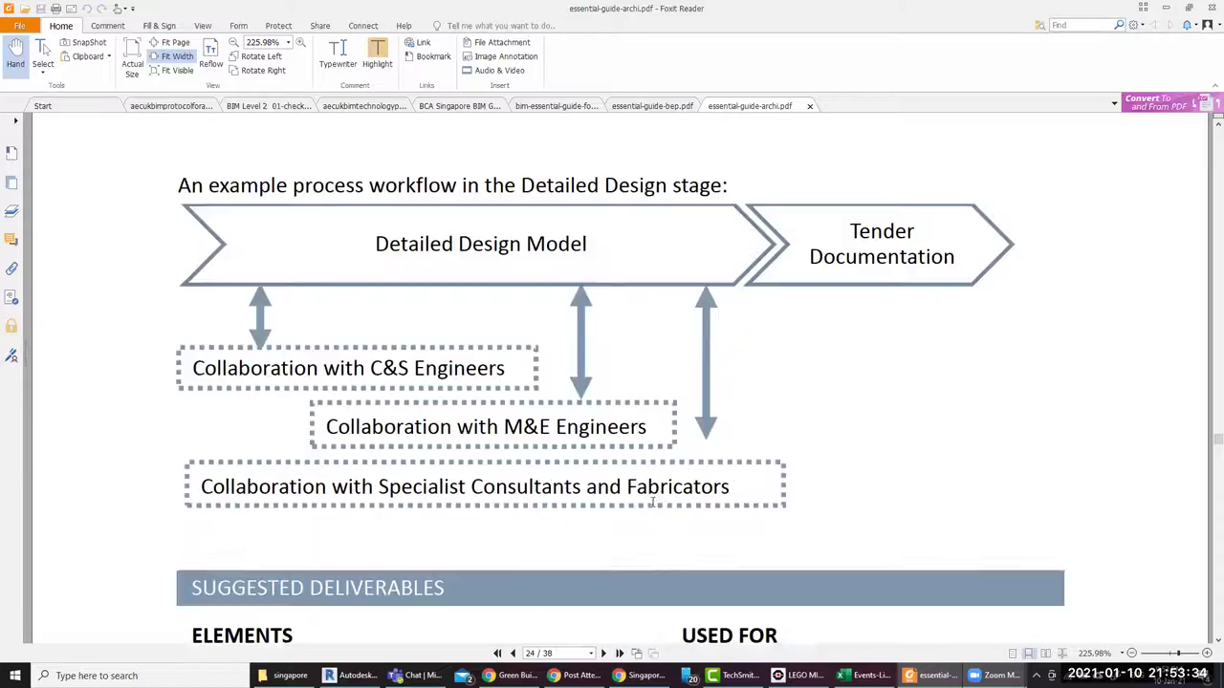
scroll(645, 505, up, 2)
scroll(664, 429, down, 4)
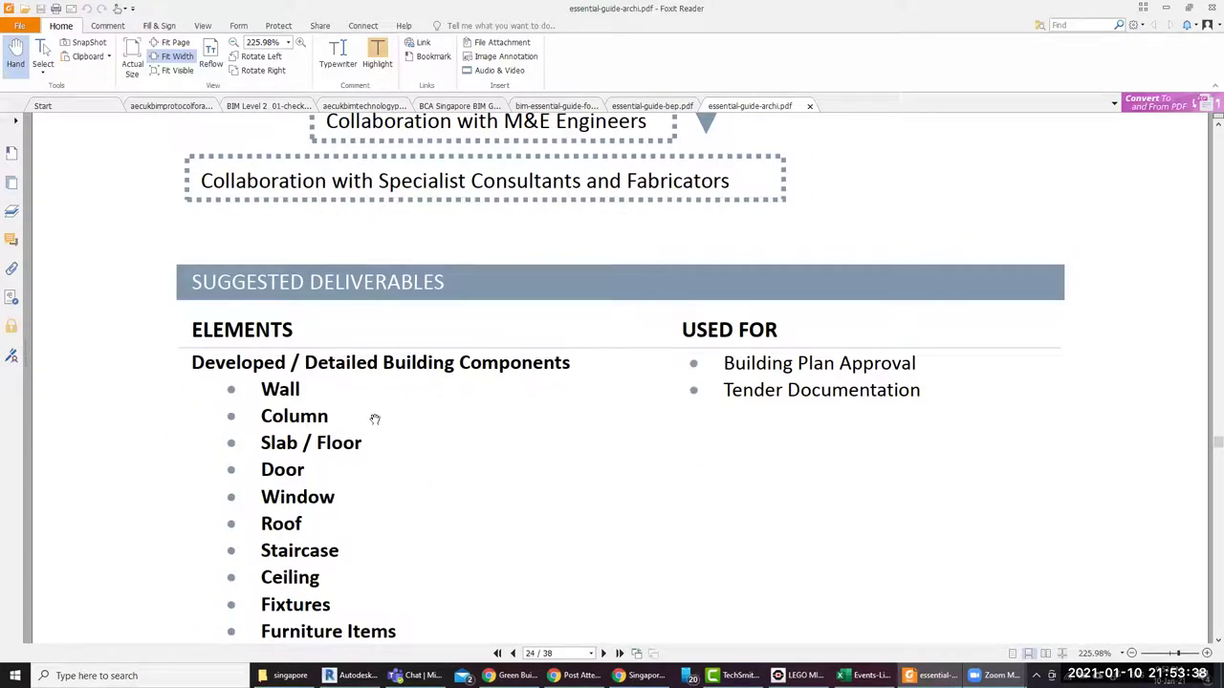
scroll(381, 421, down, 2)
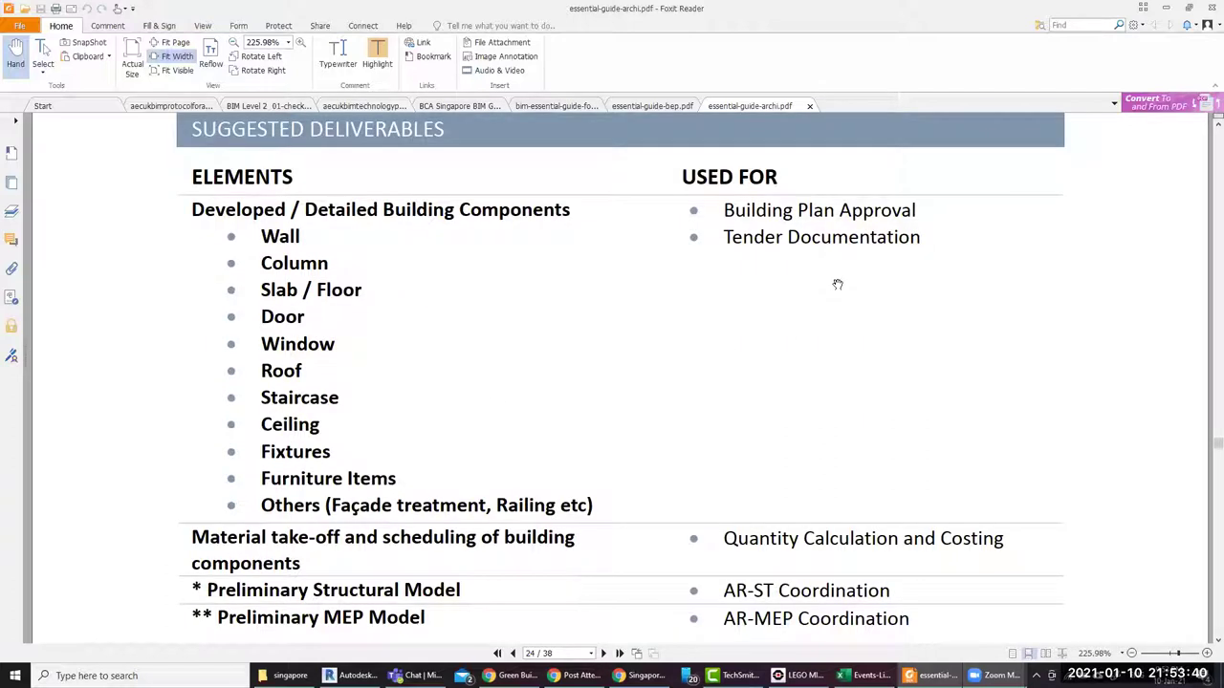
scroll(941, 476, down, 2)
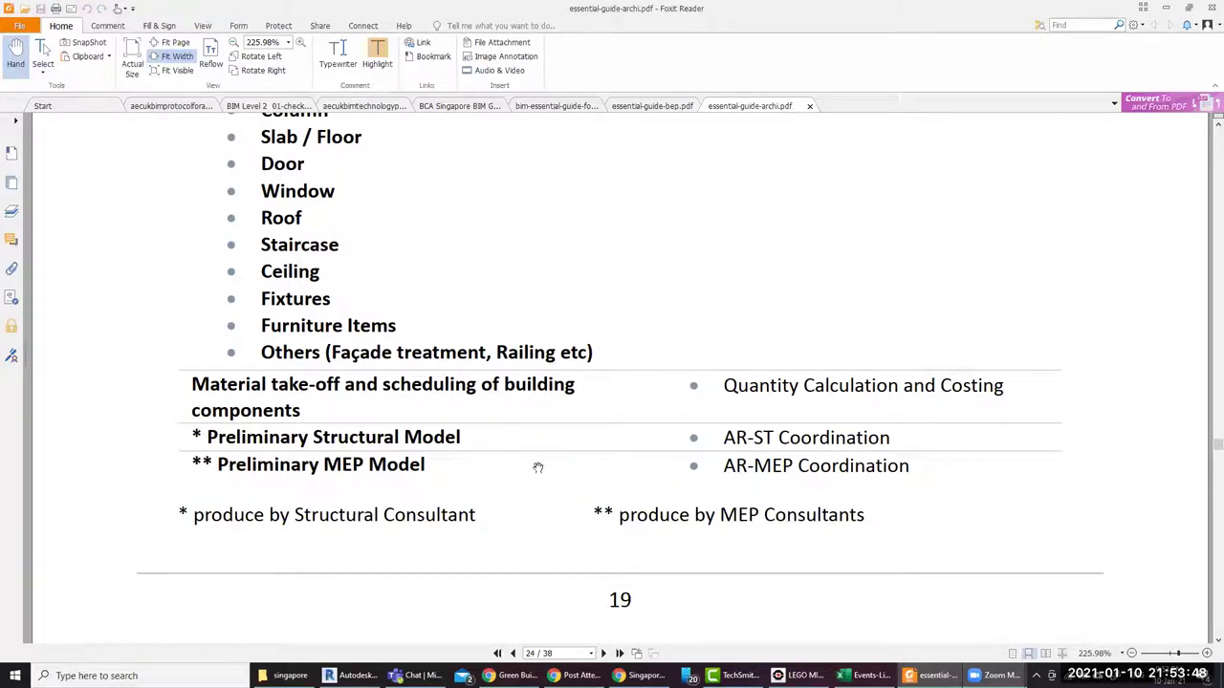
scroll(514, 475, down, 1)
scroll(456, 508, down, 2)
scroll(456, 508, down, 4)
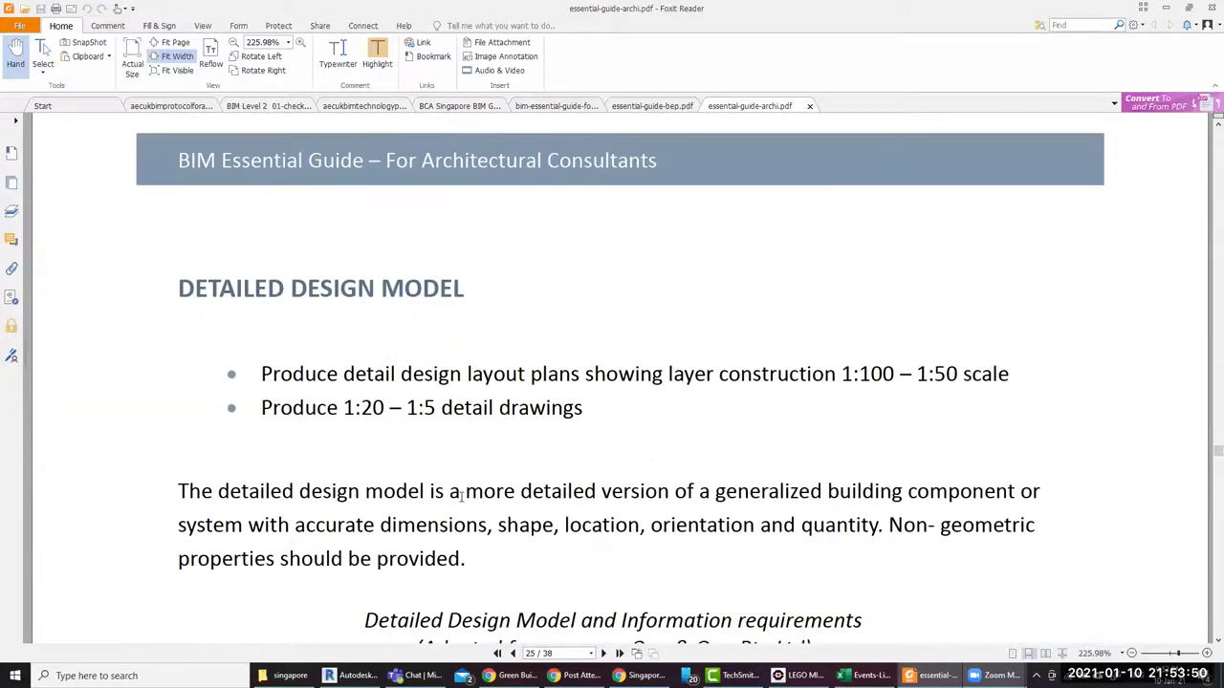
scroll(459, 491, down, 1)
scroll(459, 494, down, 2)
scroll(459, 495, down, 3)
scroll(460, 497, down, 5)
scroll(459, 497, up, 4)
scroll(473, 494, up, 5)
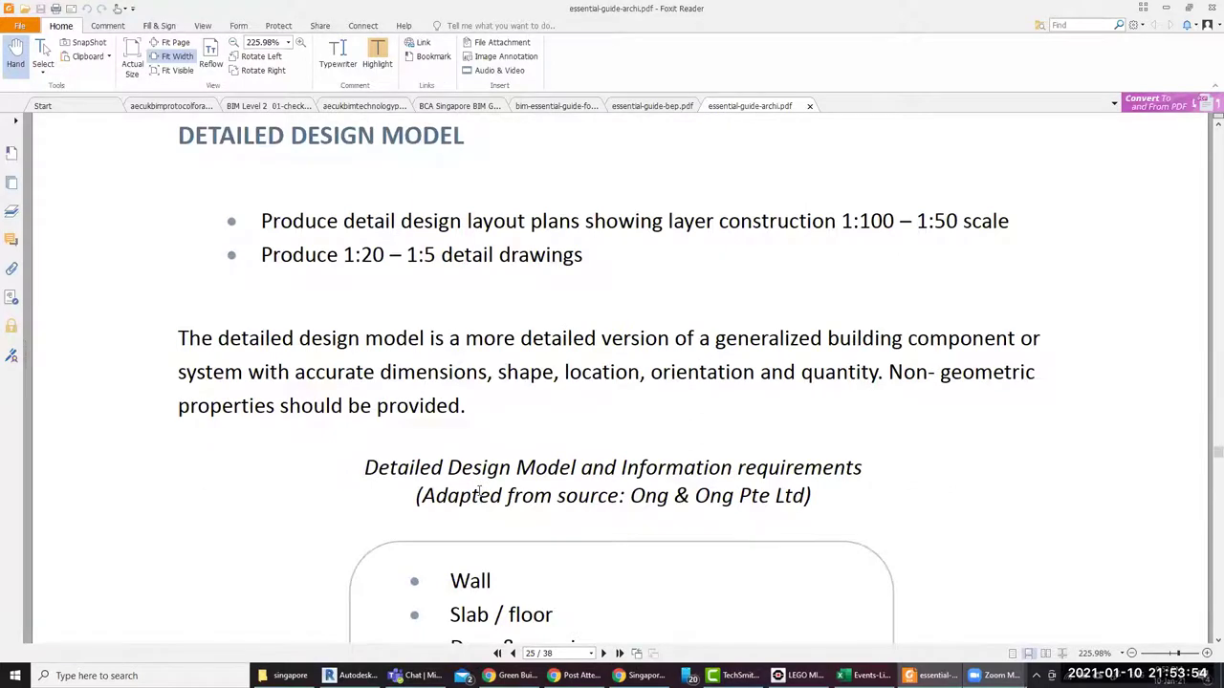
scroll(478, 492, down, 6)
scroll(476, 495, down, 5)
scroll(476, 497, down, 3)
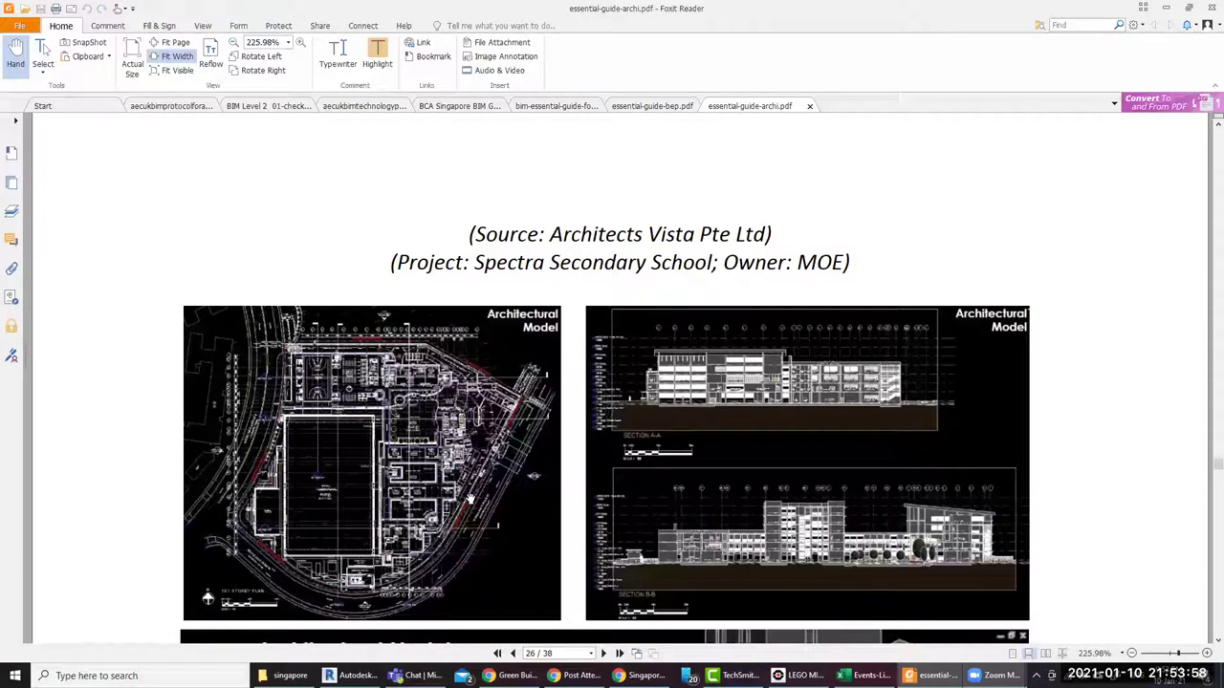
scroll(469, 499, down, 2)
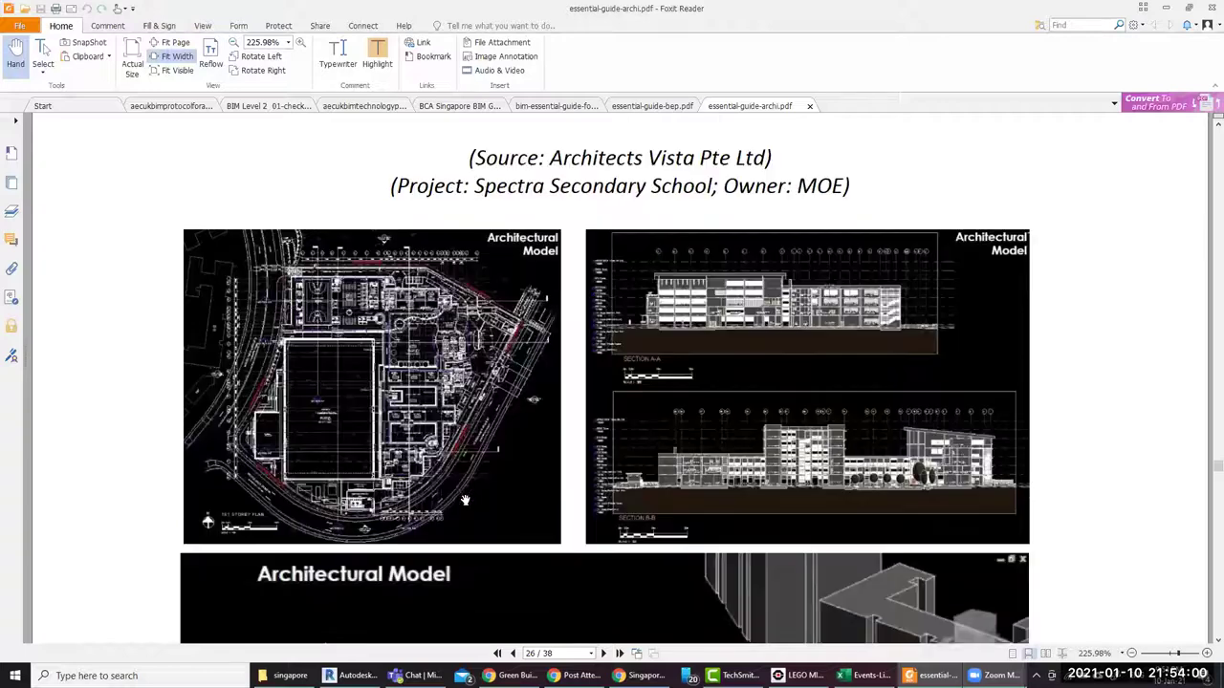
scroll(468, 499, down, 2)
scroll(467, 499, down, 3)
scroll(465, 498, down, 5)
Scroll the PDF guide through pages 27–29 to the Model Coordination report example on page 30/38
scroll(465, 498, down, 4)
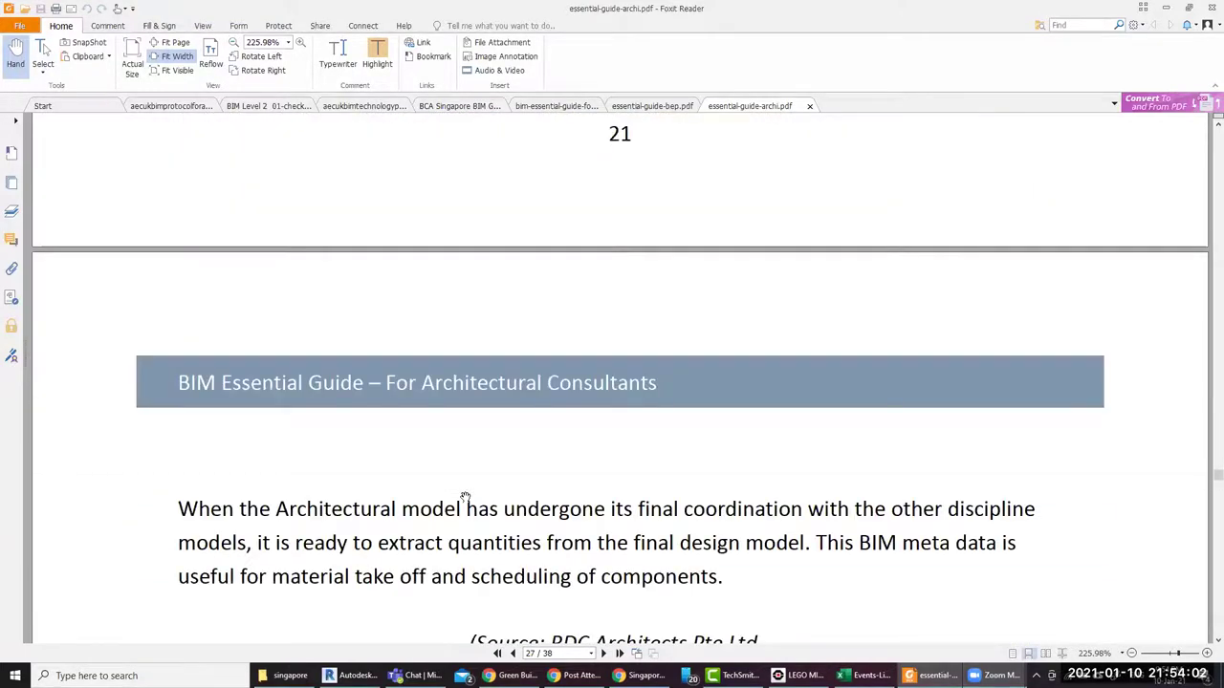
scroll(465, 498, down, 5)
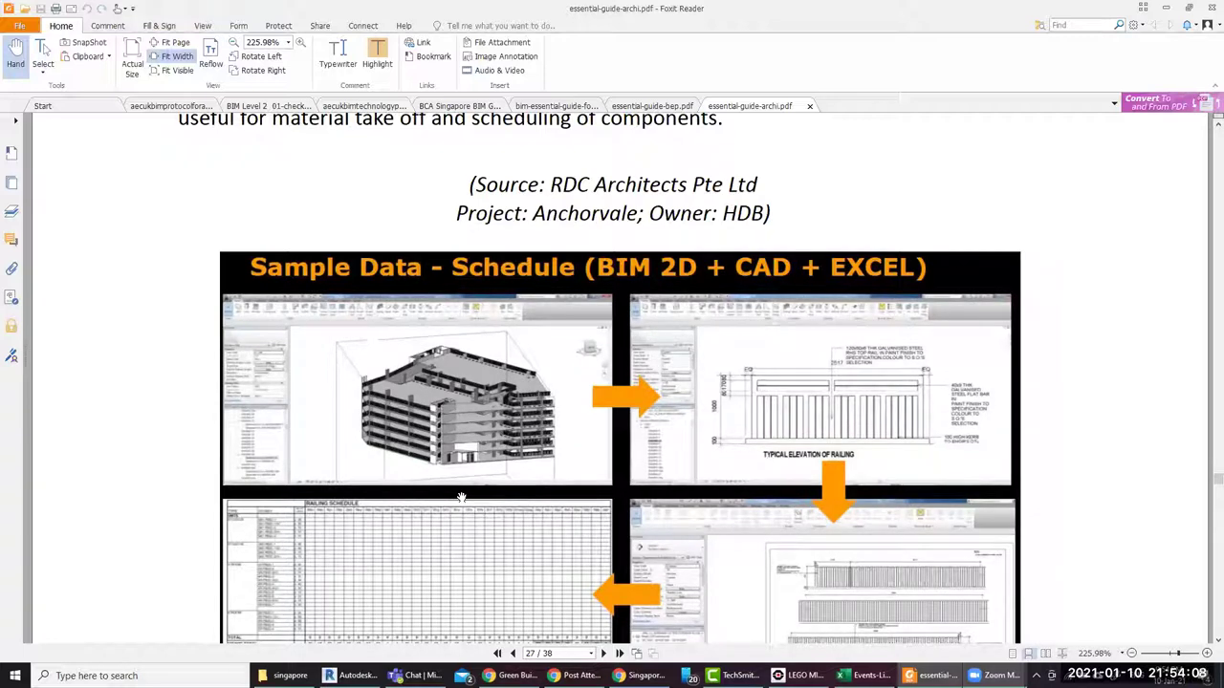
scroll(460, 498, down, 3)
scroll(460, 498, down, 1)
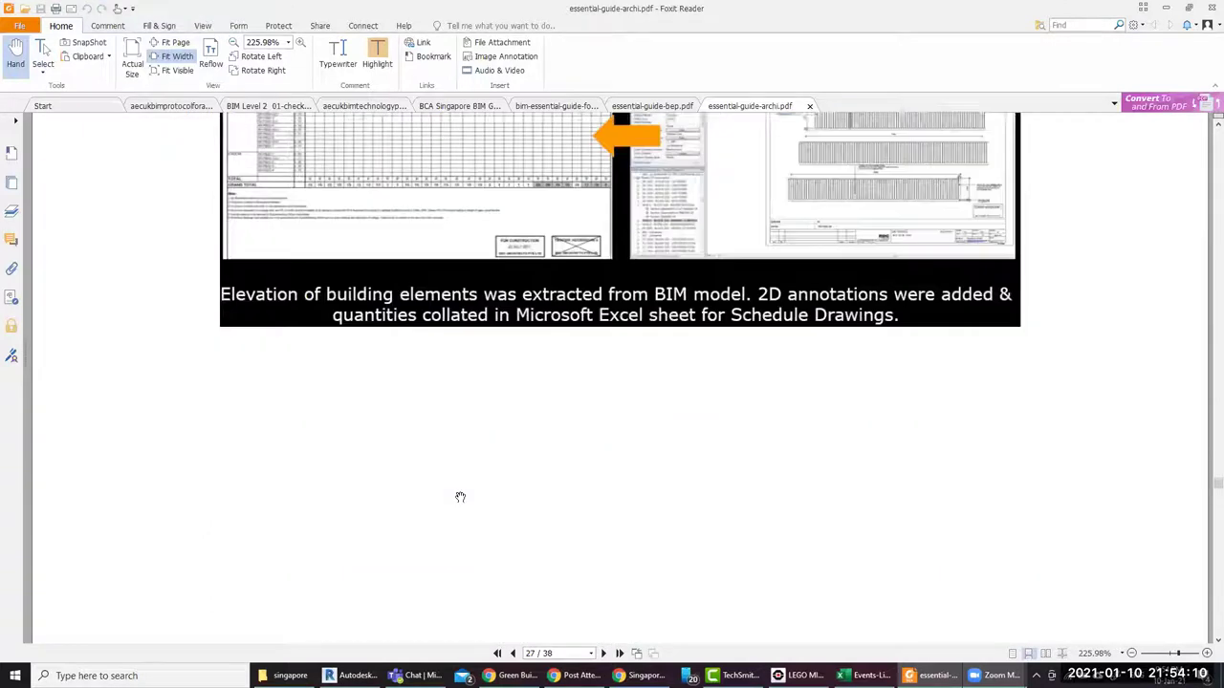
scroll(460, 498, down, 3)
scroll(460, 498, down, 3)
scroll(460, 498, down, 3)
scroll(460, 498, down, 1)
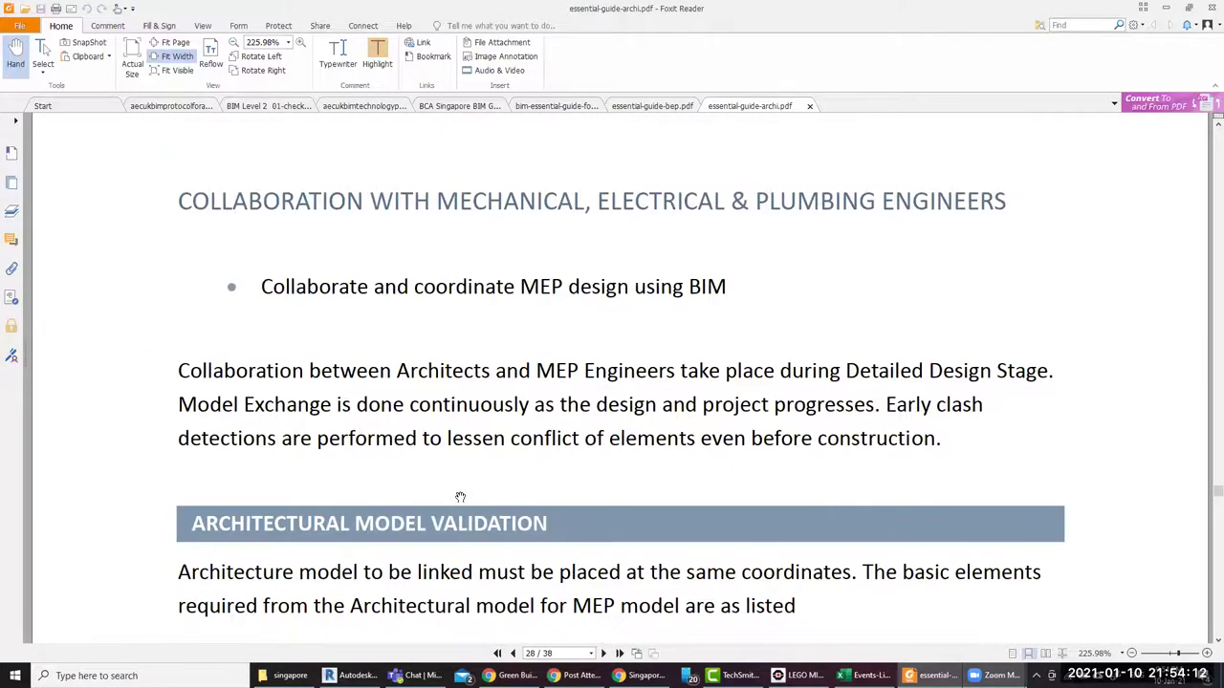
scroll(460, 498, down, 2)
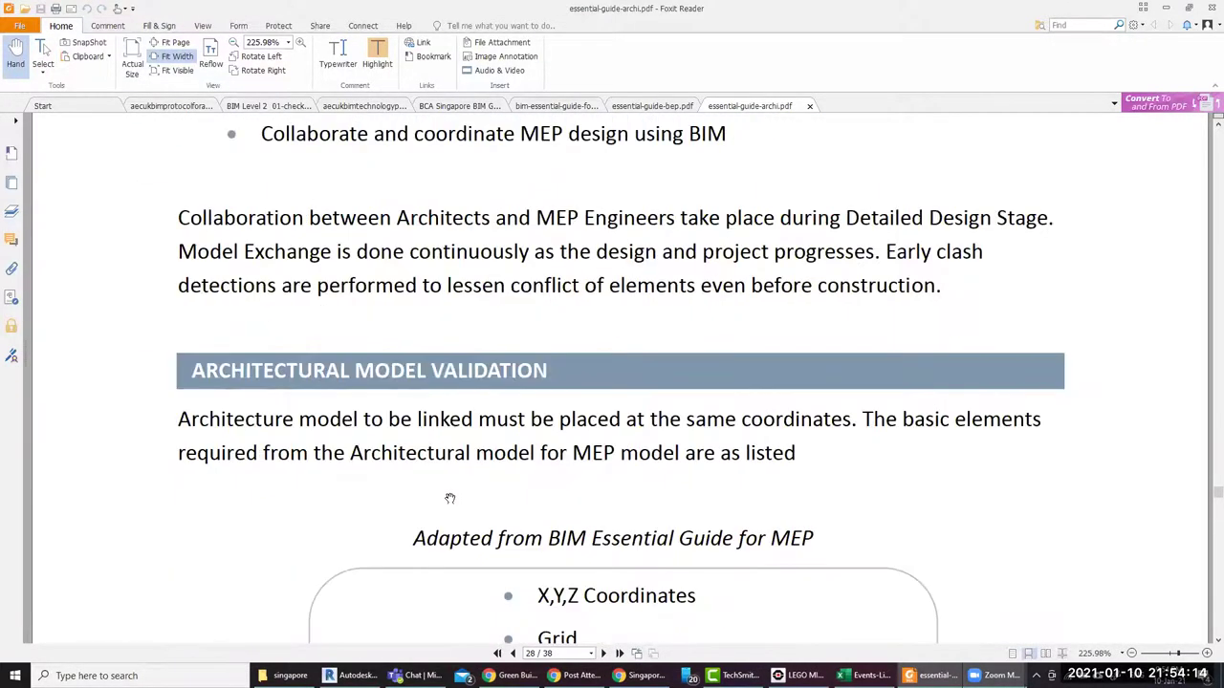
scroll(449, 498, down, 3)
scroll(449, 499, down, 3)
scroll(449, 498, down, 3)
scroll(449, 498, down, 2)
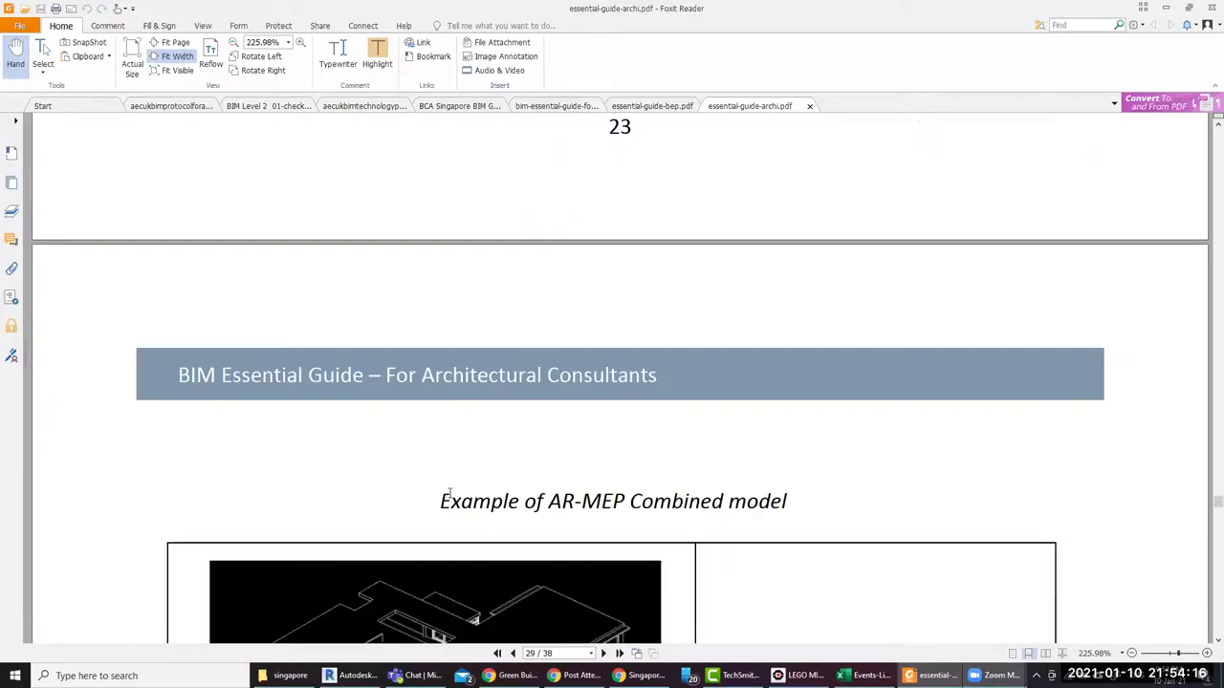
scroll(450, 498, down, 4)
scroll(449, 493, down, 4)
scroll(449, 493, up, 2)
scroll(423, 420, up, 2)
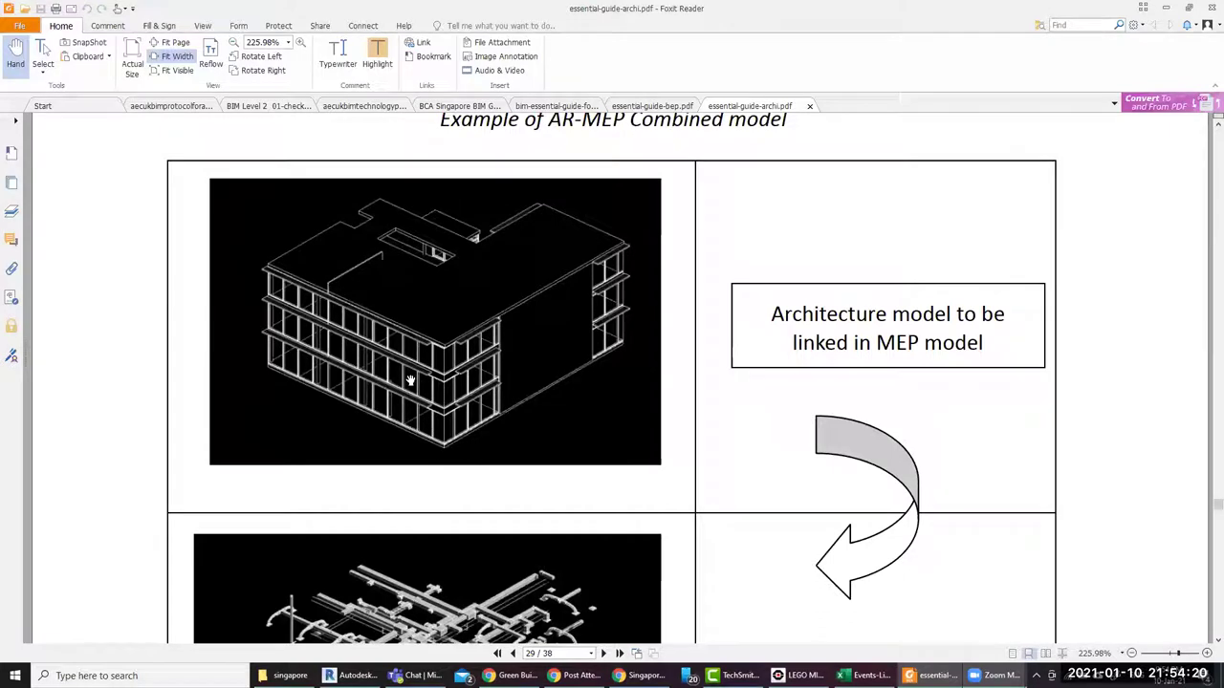
scroll(420, 410, down, 2)
scroll(486, 525, down, 3)
scroll(410, 491, down, 2)
scroll(405, 406, up, 2)
scroll(497, 377, up, 1)
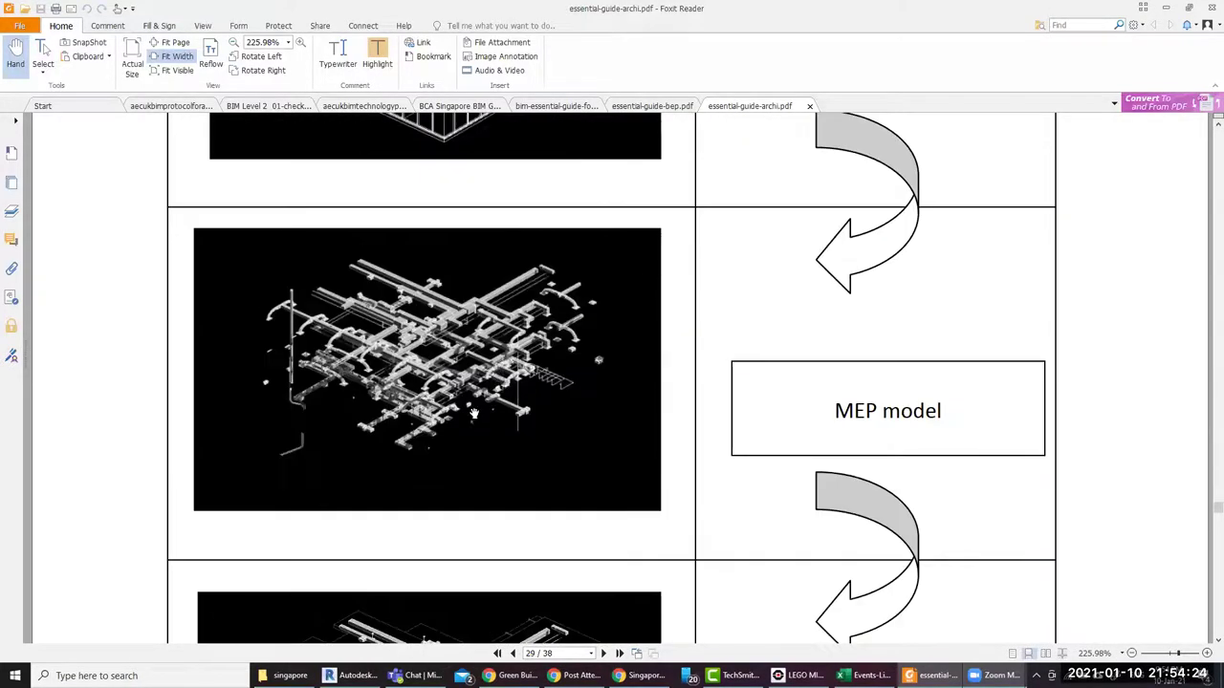
scroll(420, 409, down, 4)
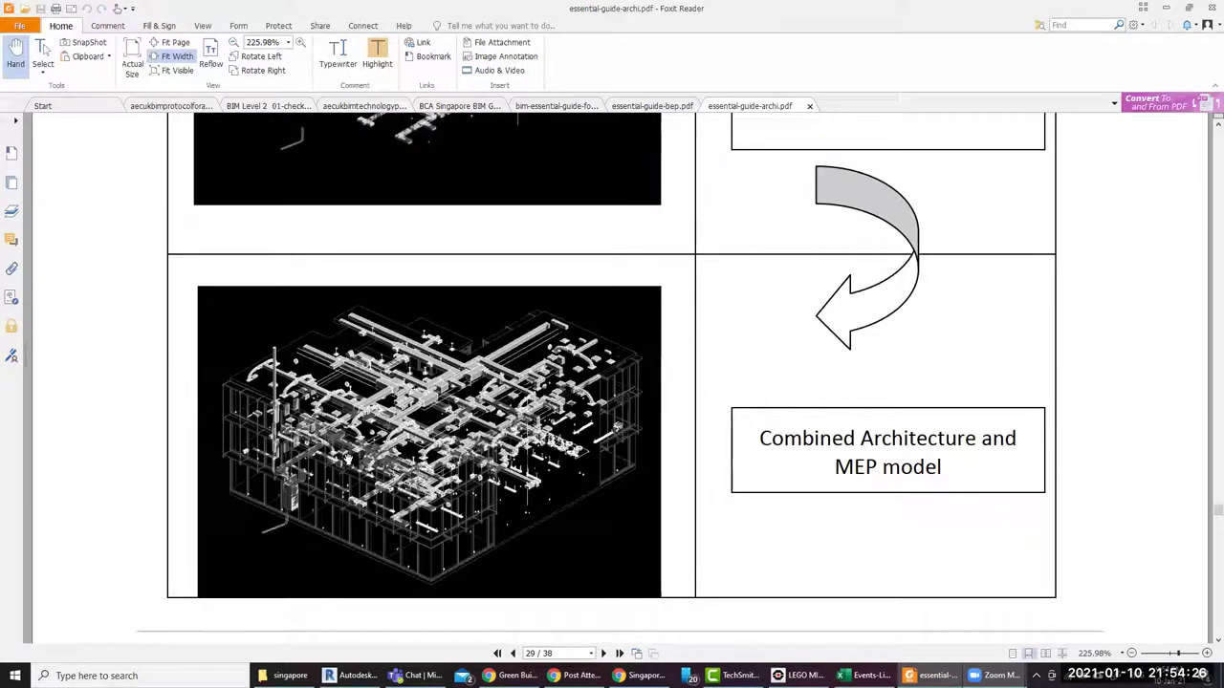
scroll(449, 508, down, 3)
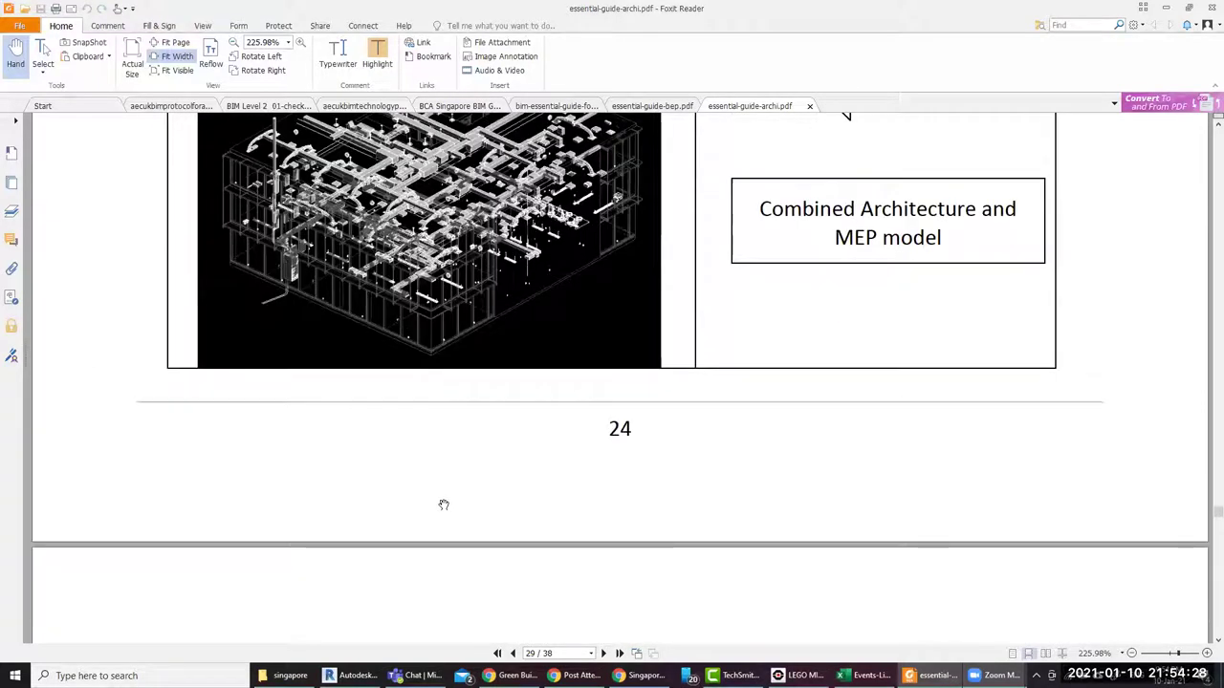
scroll(444, 503, down, 2)
scroll(453, 478, down, 3)
scroll(449, 487, down, 3)
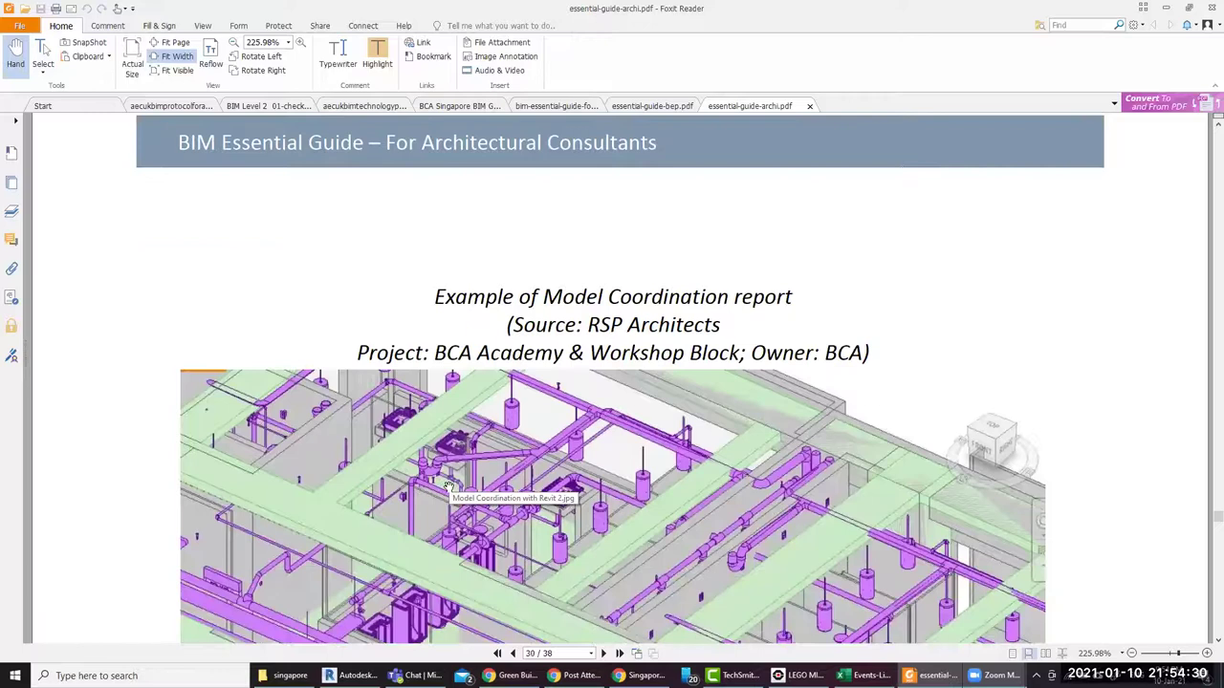
Scroll the essential-guide-archi PDF from the Bath WC elevations onward through the construction pages
scroll(449, 486, down, 2)
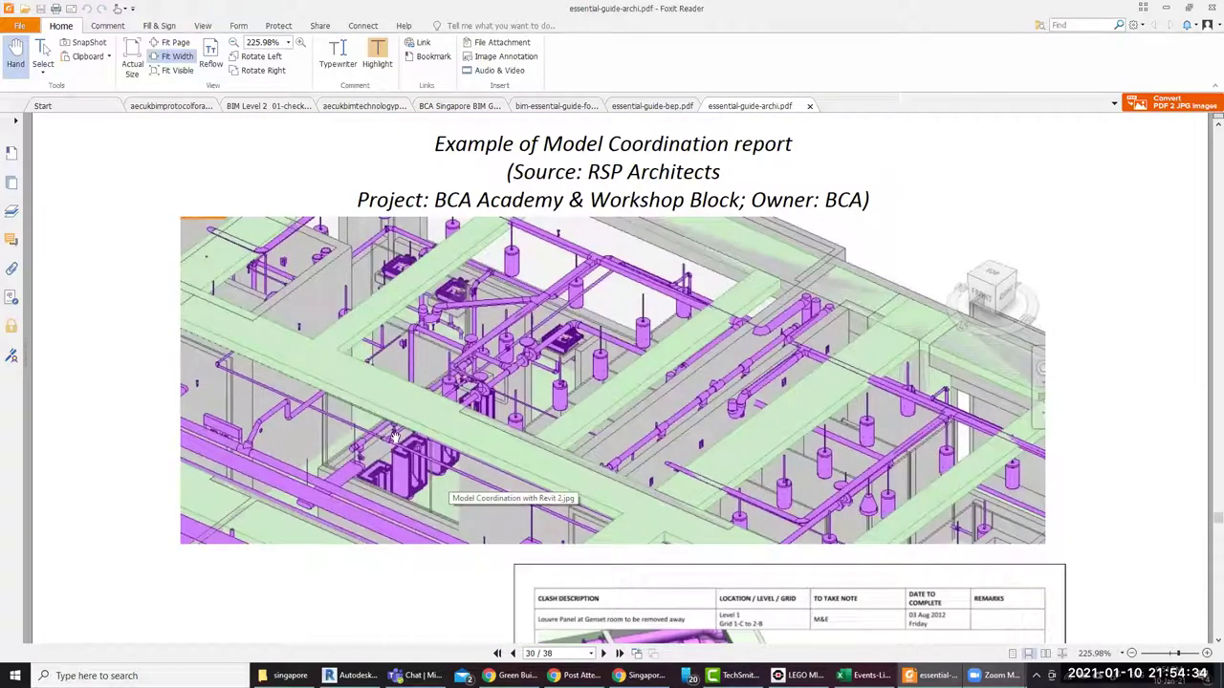
scroll(531, 461, down, 4)
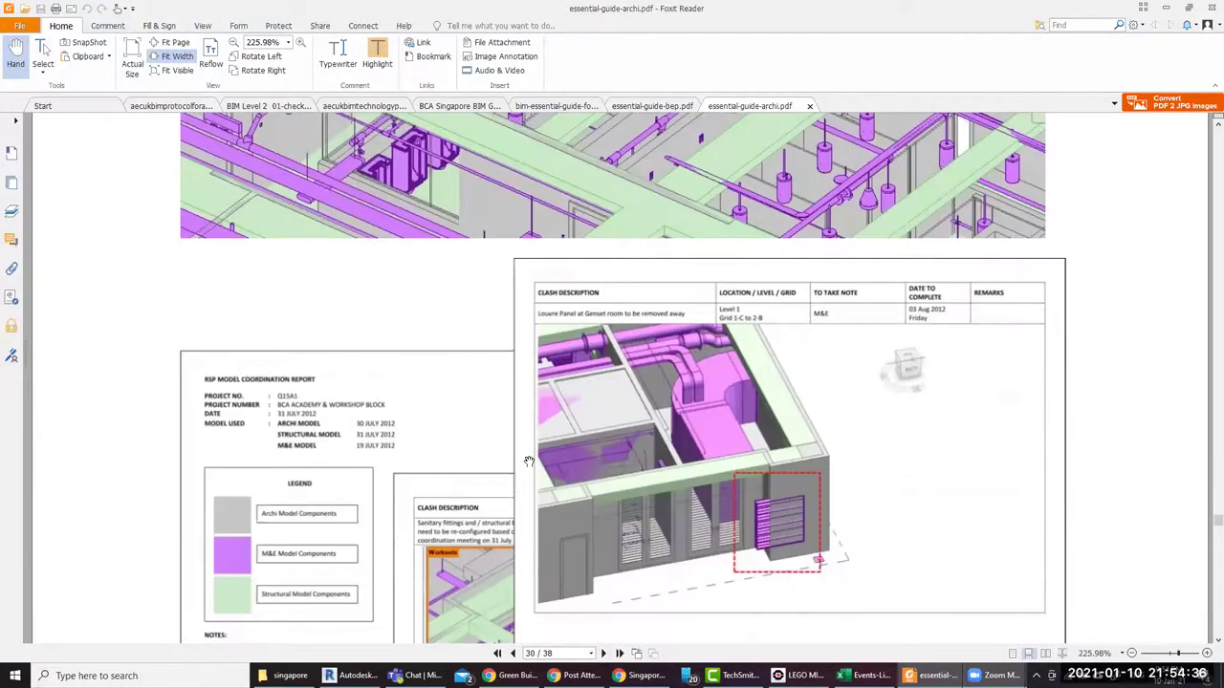
scroll(529, 460, down, 2)
scroll(528, 460, down, 3)
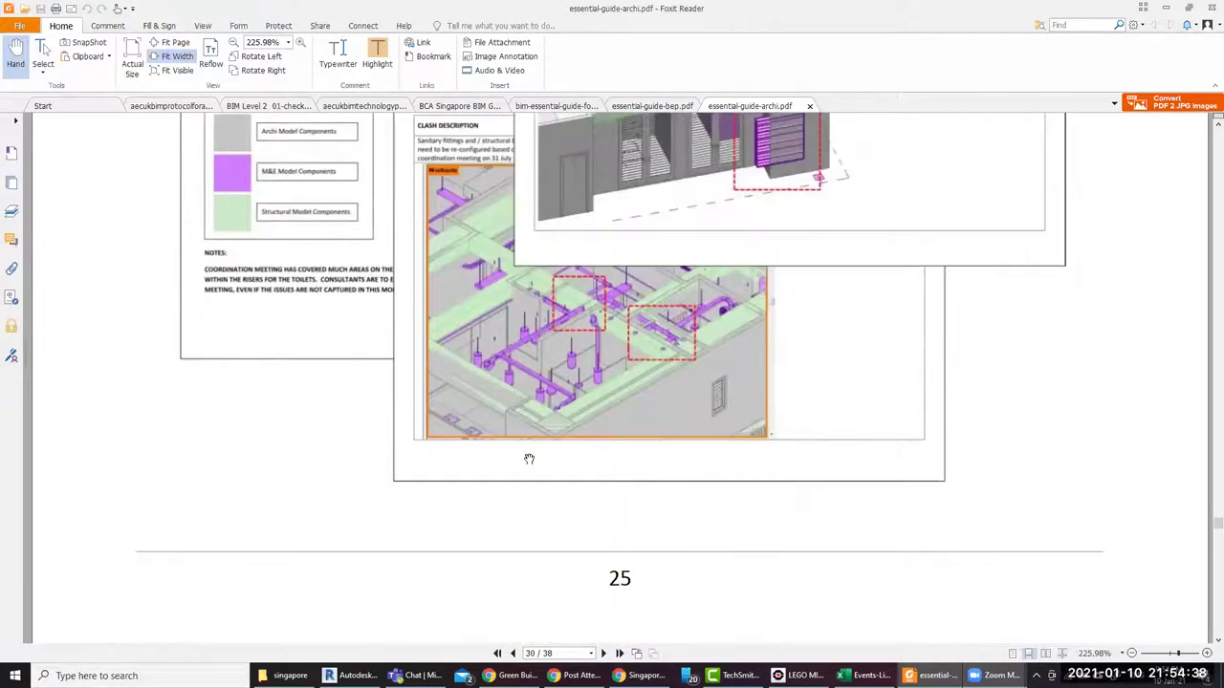
scroll(528, 459, down, 5)
scroll(528, 459, down, 4)
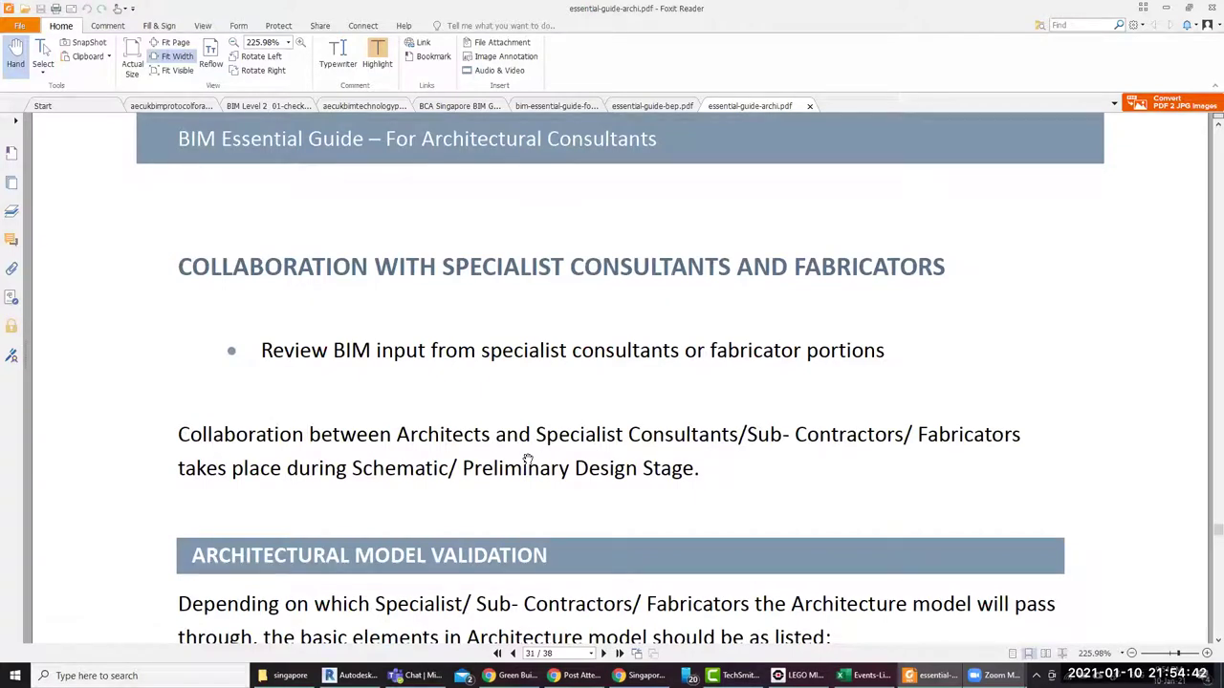
scroll(528, 459, down, 1)
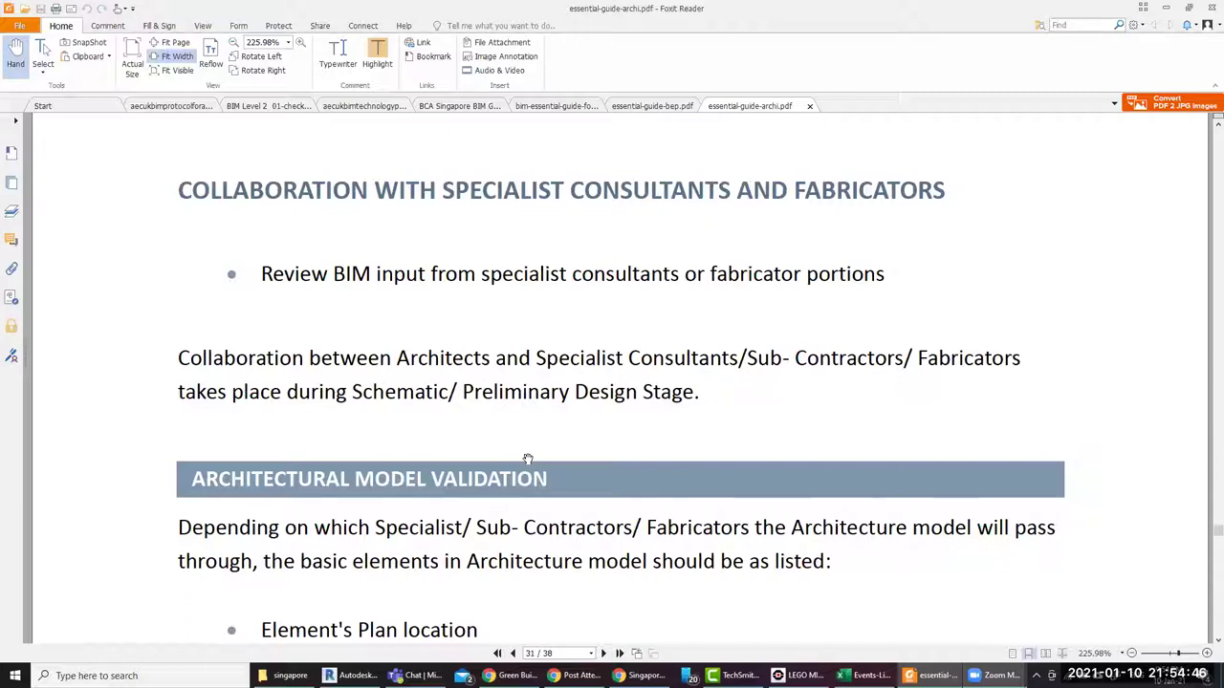
scroll(527, 460, down, 2)
scroll(527, 460, down, 3)
scroll(528, 460, down, 2)
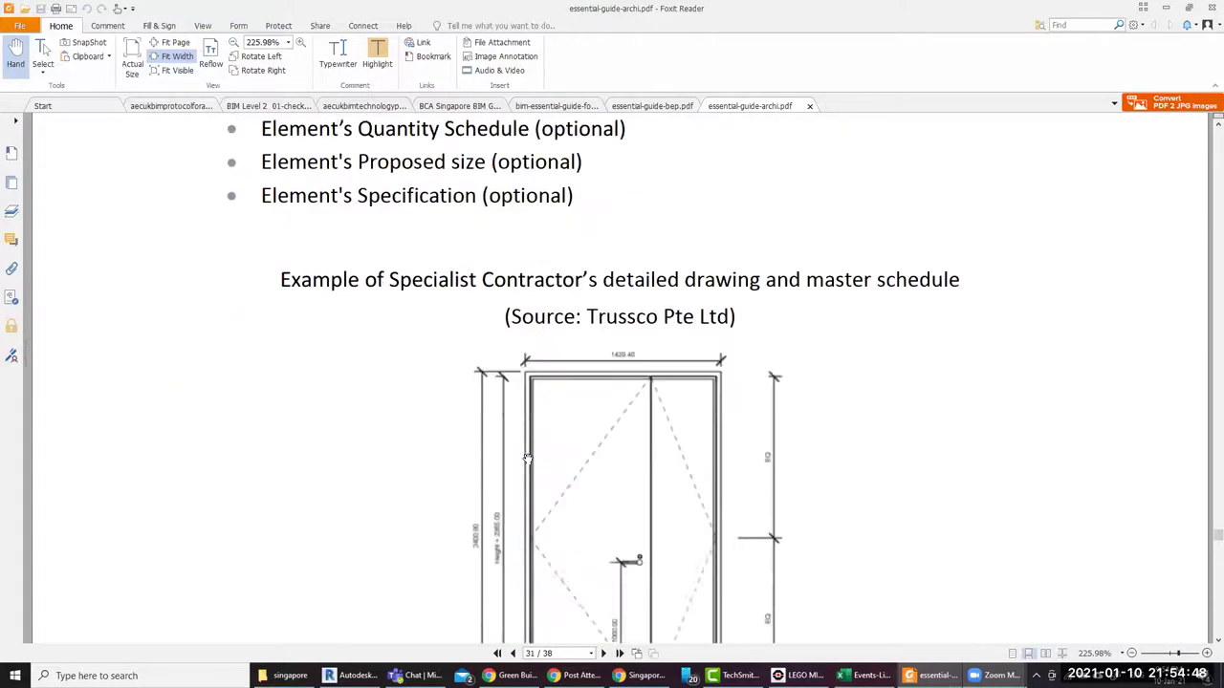
scroll(528, 460, down, 4)
scroll(528, 460, down, 4)
scroll(527, 460, down, 4)
scroll(528, 460, down, 1)
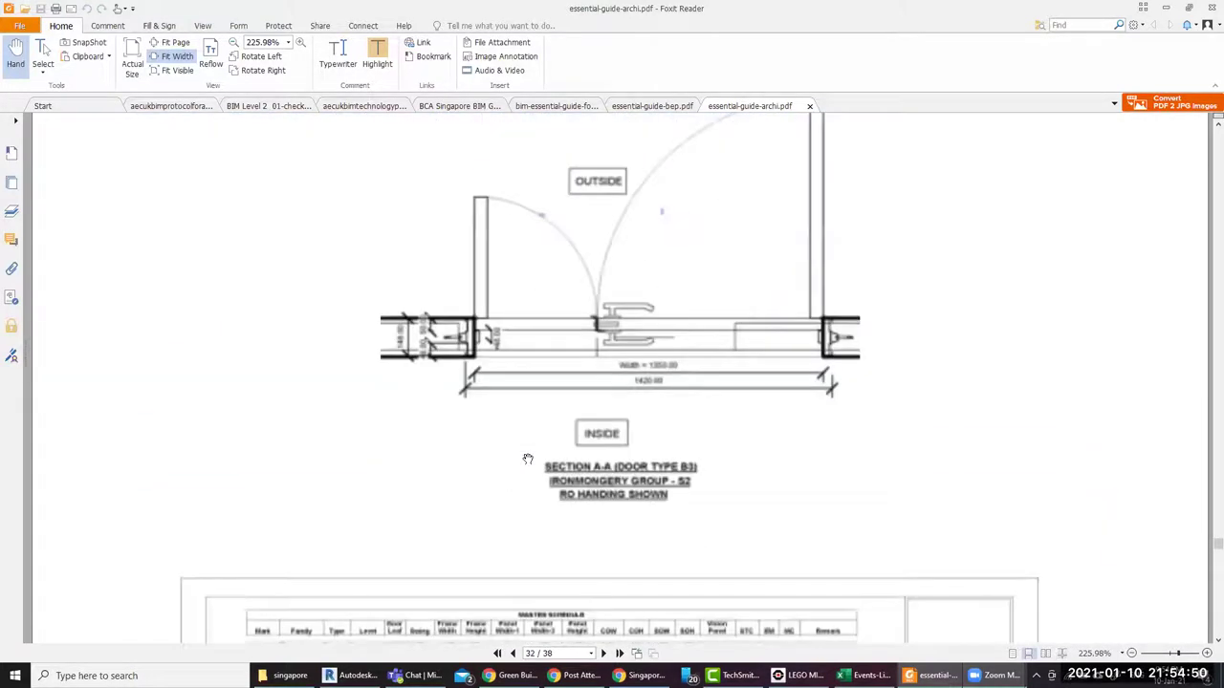
scroll(527, 460, down, 3)
scroll(527, 460, down, 4)
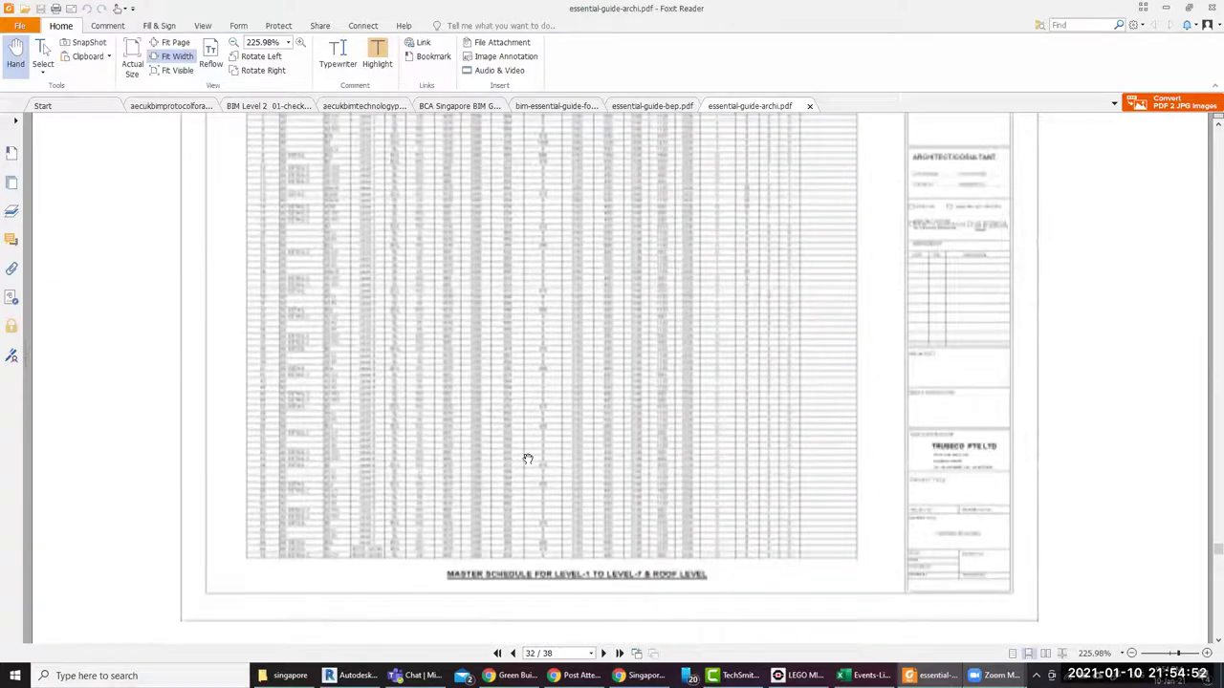
scroll(527, 460, down, 4)
scroll(528, 459, down, 4)
scroll(528, 460, down, 4)
scroll(527, 459, down, 2)
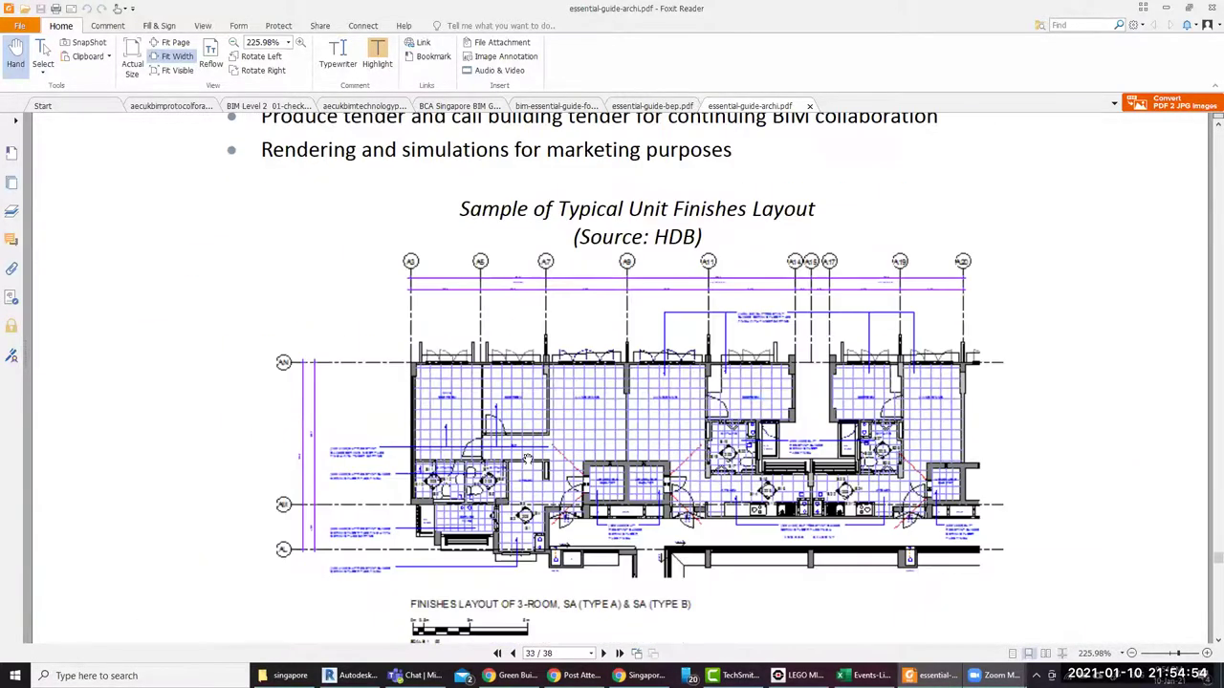
scroll(527, 460, down, 3)
scroll(527, 460, down, 3)
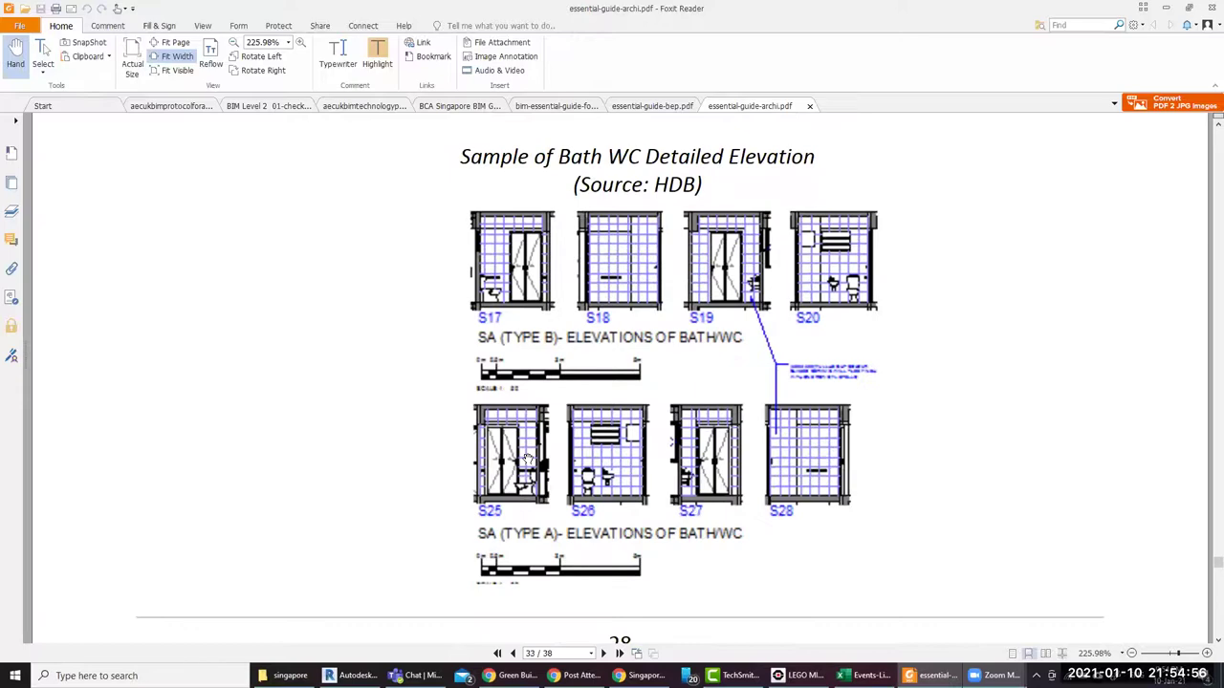
scroll(528, 460, down, 3)
scroll(528, 460, down, 1)
scroll(527, 460, down, 1)
scroll(528, 460, down, 3)
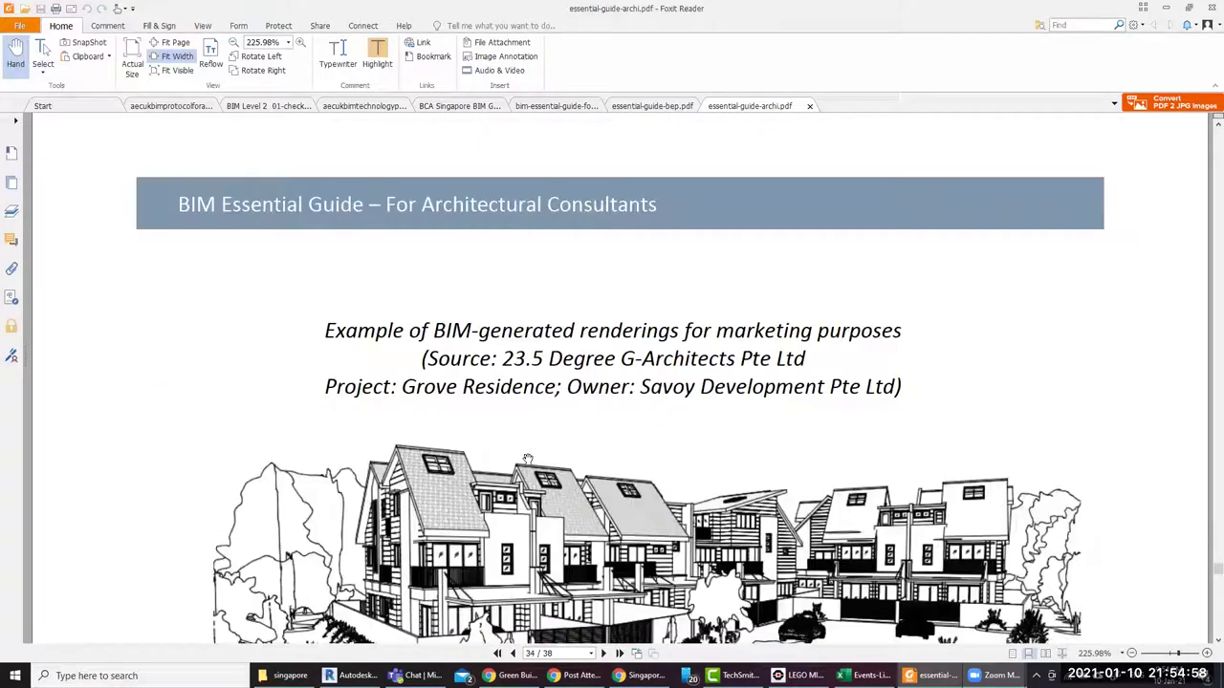
scroll(528, 460, down, 3)
scroll(528, 460, down, 4)
scroll(528, 459, down, 3)
scroll(528, 460, down, 5)
scroll(528, 460, down, 3)
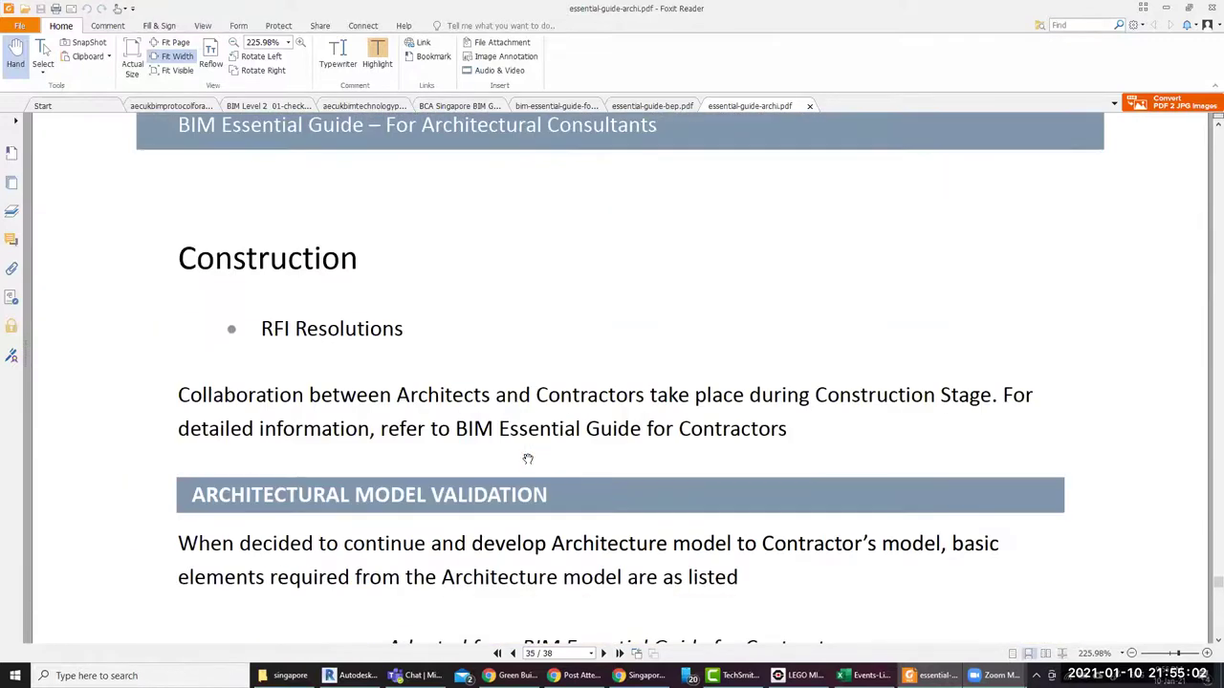
Use the right-click menu, then continue to the model version control pages and return to Revit
right_click(528, 460)
click(339, 430)
scroll(504, 525, down, 5)
scroll(509, 521, down, 4)
scroll(509, 521, down, 4)
scroll(508, 521, down, 3)
scroll(509, 521, down, 3)
scroll(500, 521, down, 3)
scroll(497, 519, down, 3)
scroll(498, 519, down, 3)
scroll(592, 487, down, 3)
scroll(592, 486, down, 4)
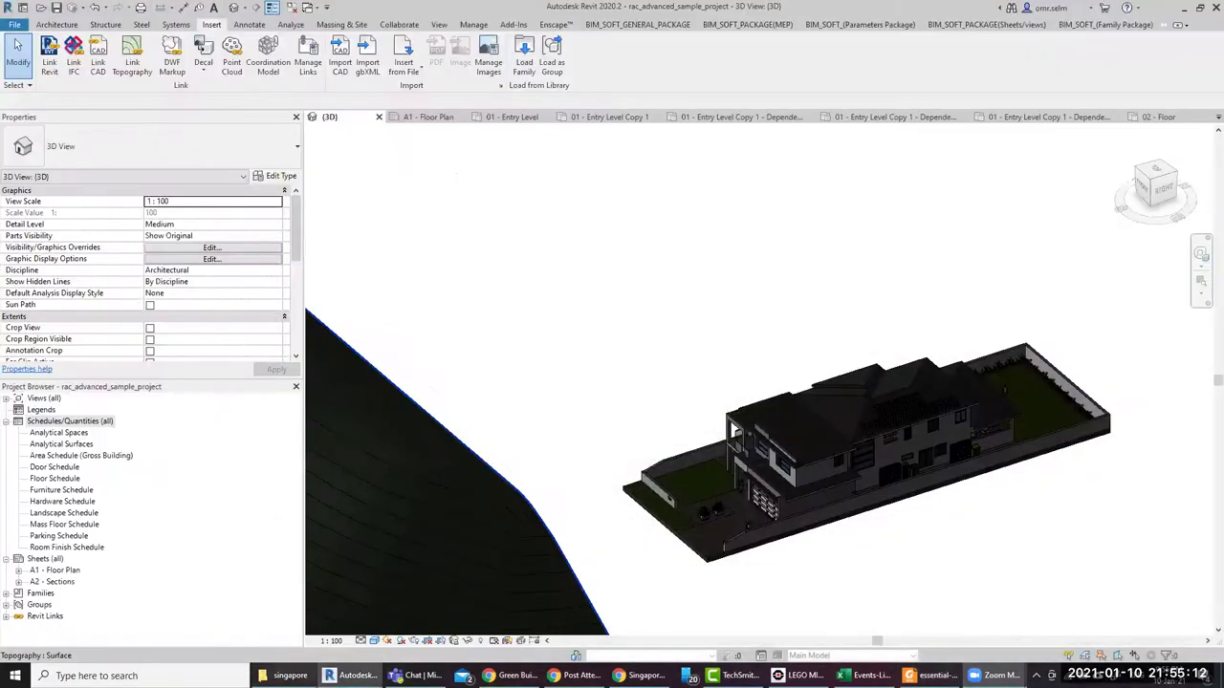
From the singapore guides folder, open Essential-Guide-MEP.pdf in Foxit Reader
click(286, 674)
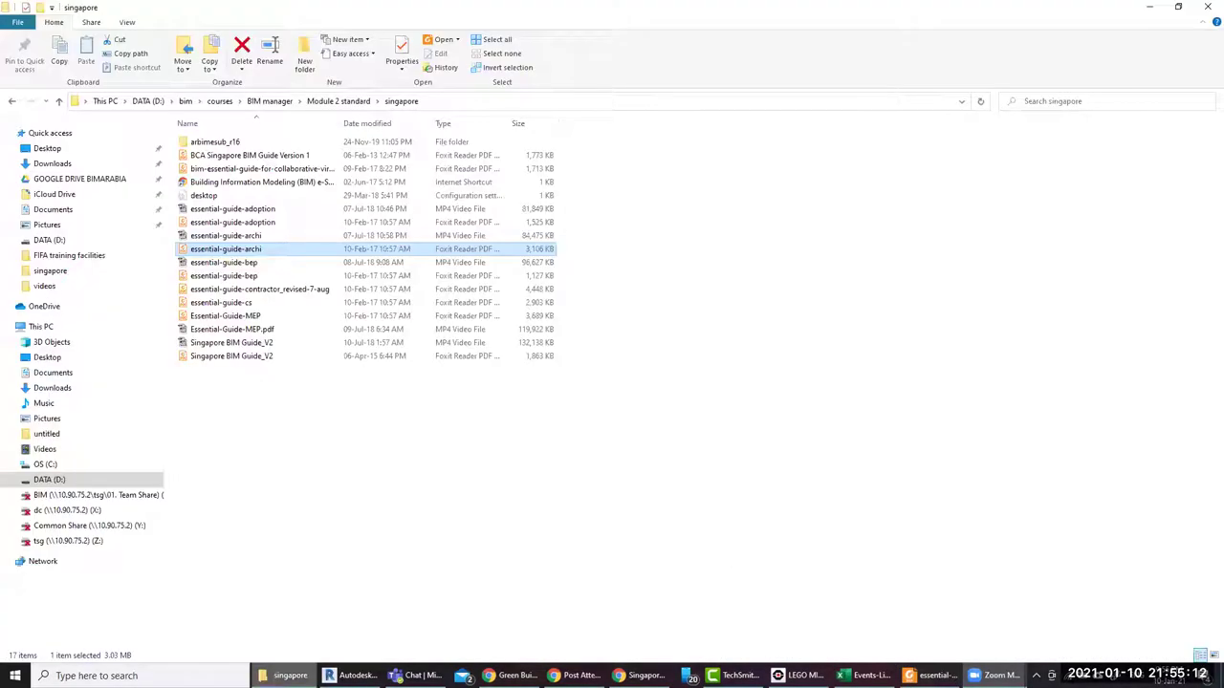
click(272, 357)
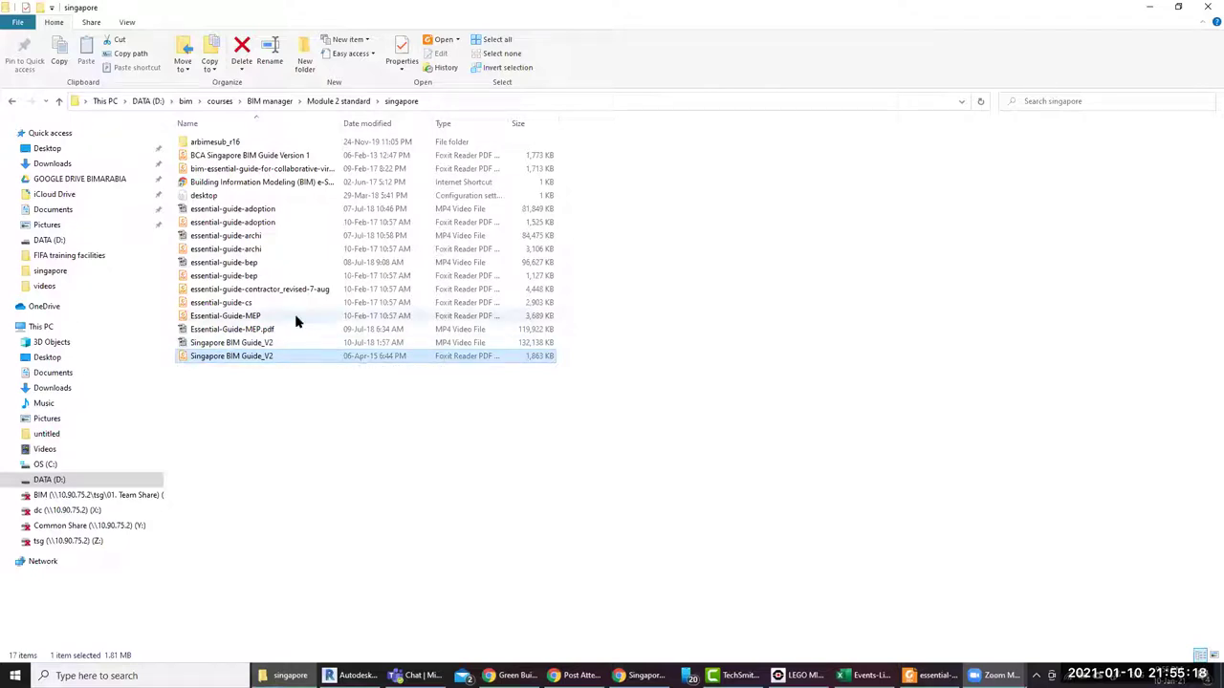
click(295, 320)
double_click(295, 320)
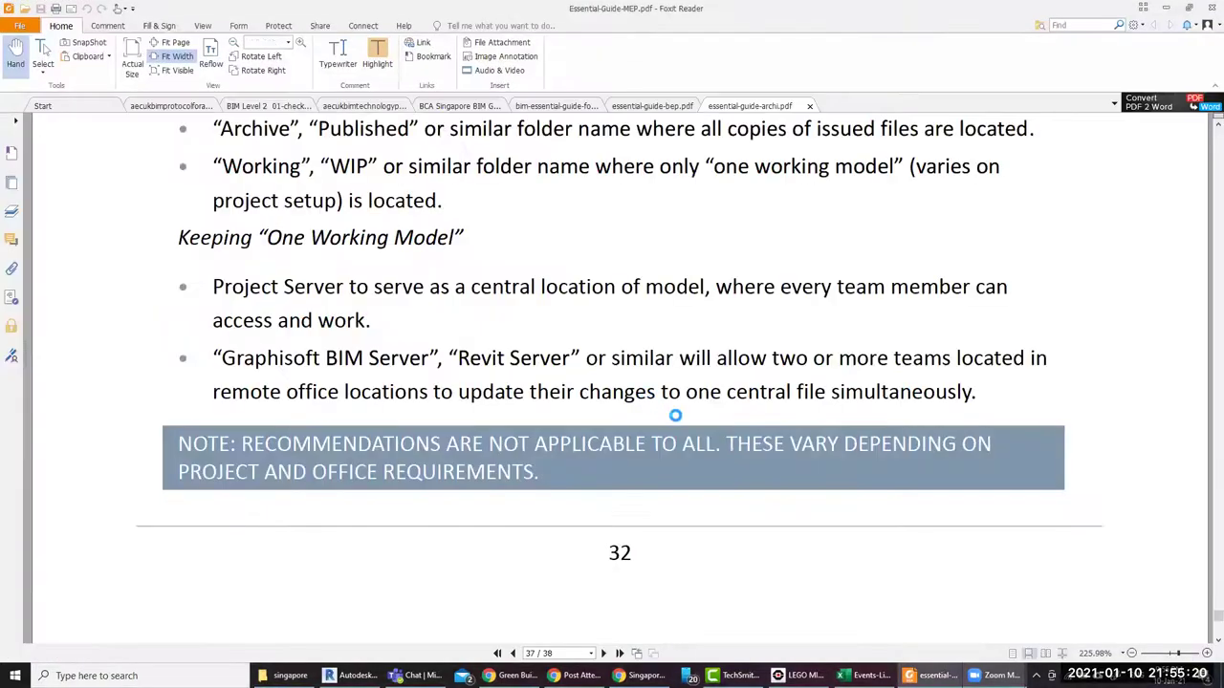
Scroll the MEP guide from the contents past page 8's deliverables table to page 10's Project Set-up
drag(1217, 134, 1207, 191)
scroll(927, 450, down, 3)
scroll(927, 450, down, 3)
scroll(929, 450, up, 2)
scroll(932, 451, up, 3)
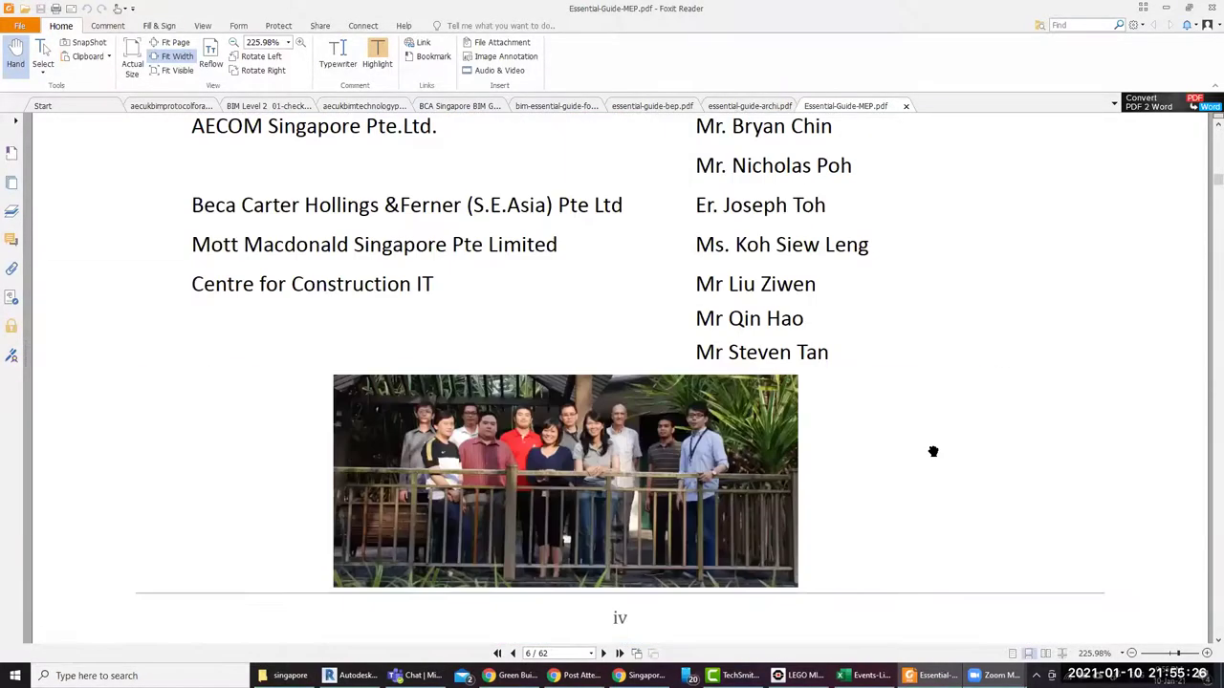
scroll(933, 451, down, 3)
scroll(935, 453, down, 2)
scroll(937, 457, down, 5)
scroll(941, 463, down, 4)
scroll(942, 463, up, 3)
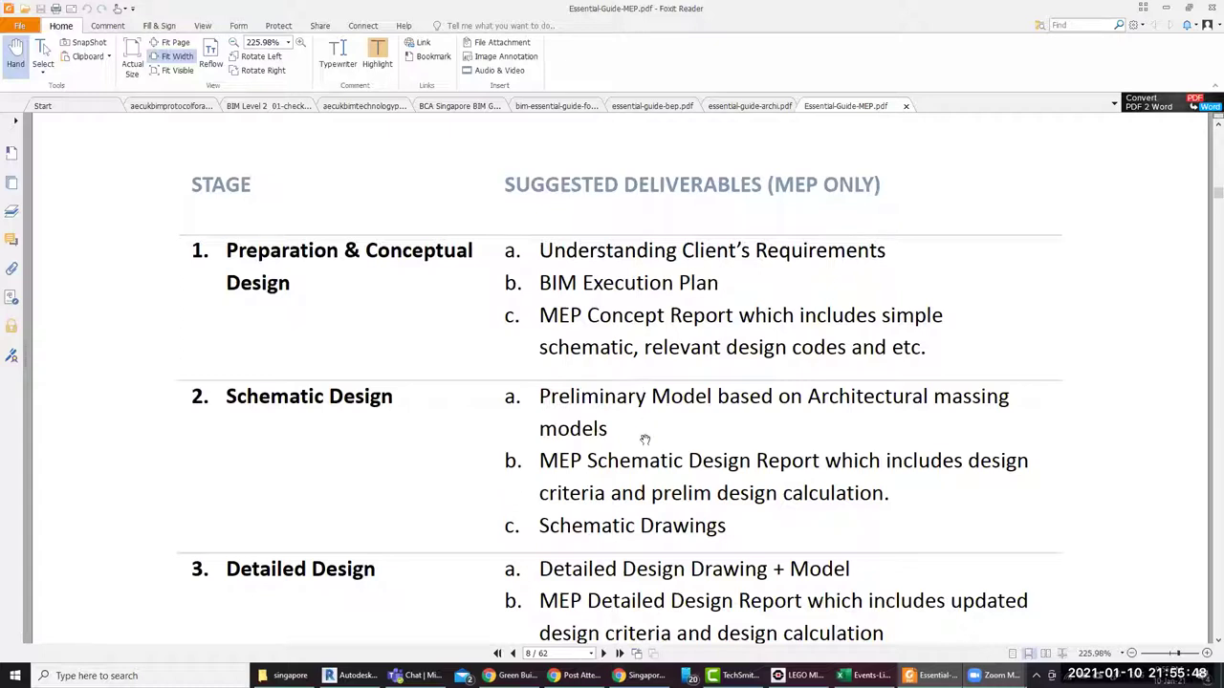
scroll(634, 485, down, 2)
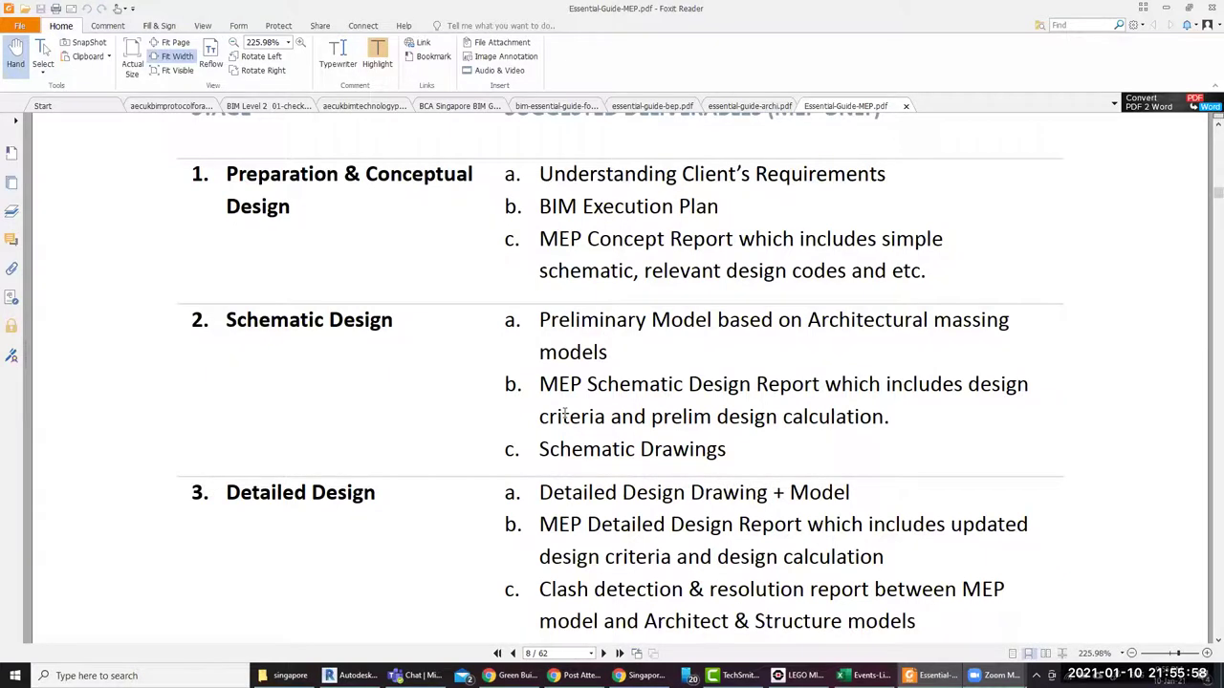
scroll(565, 414, down, 3)
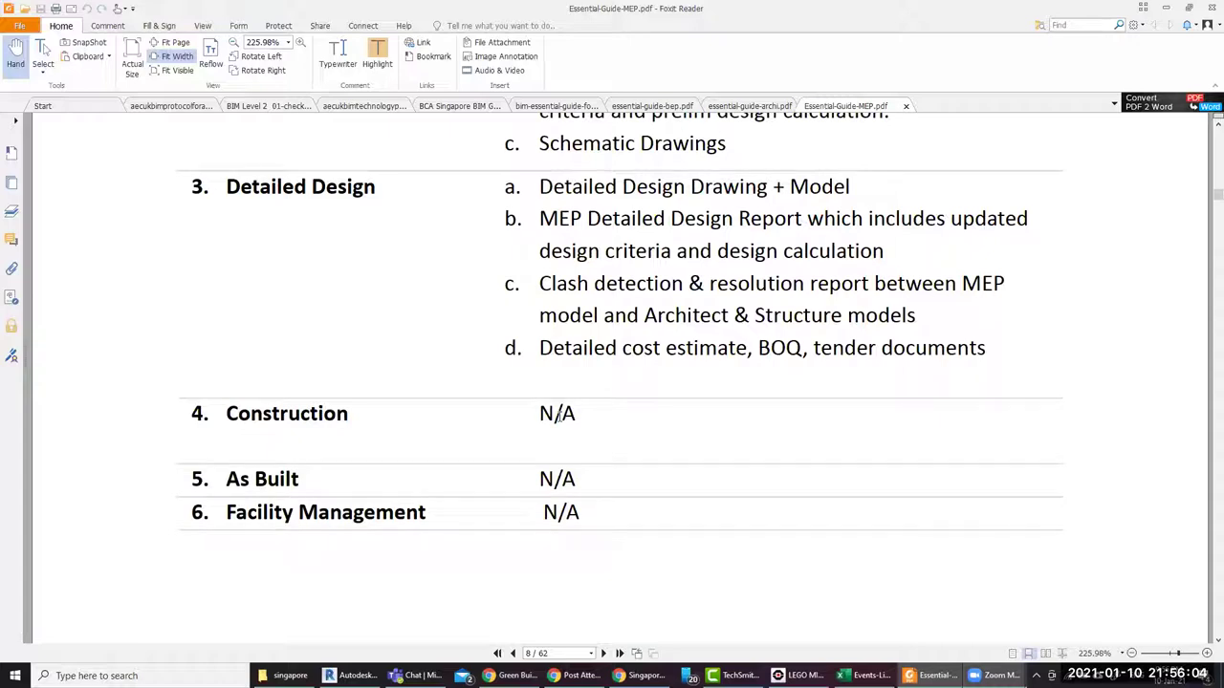
scroll(558, 413, down, 3)
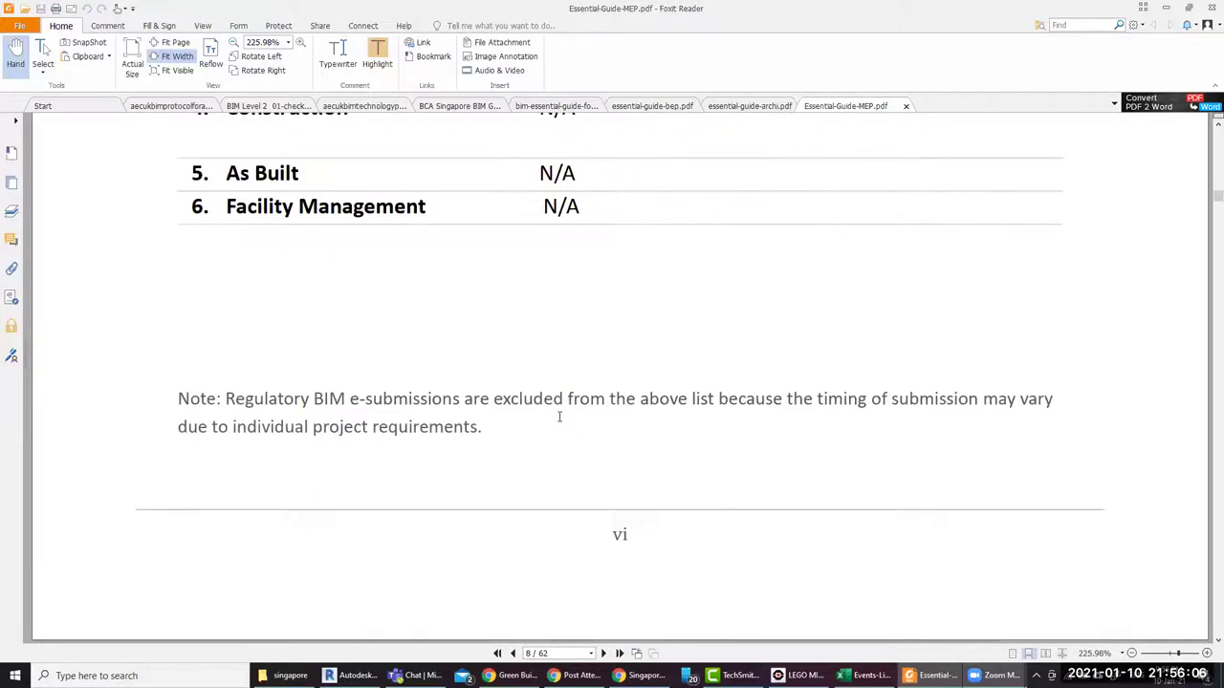
scroll(556, 421, down, 2)
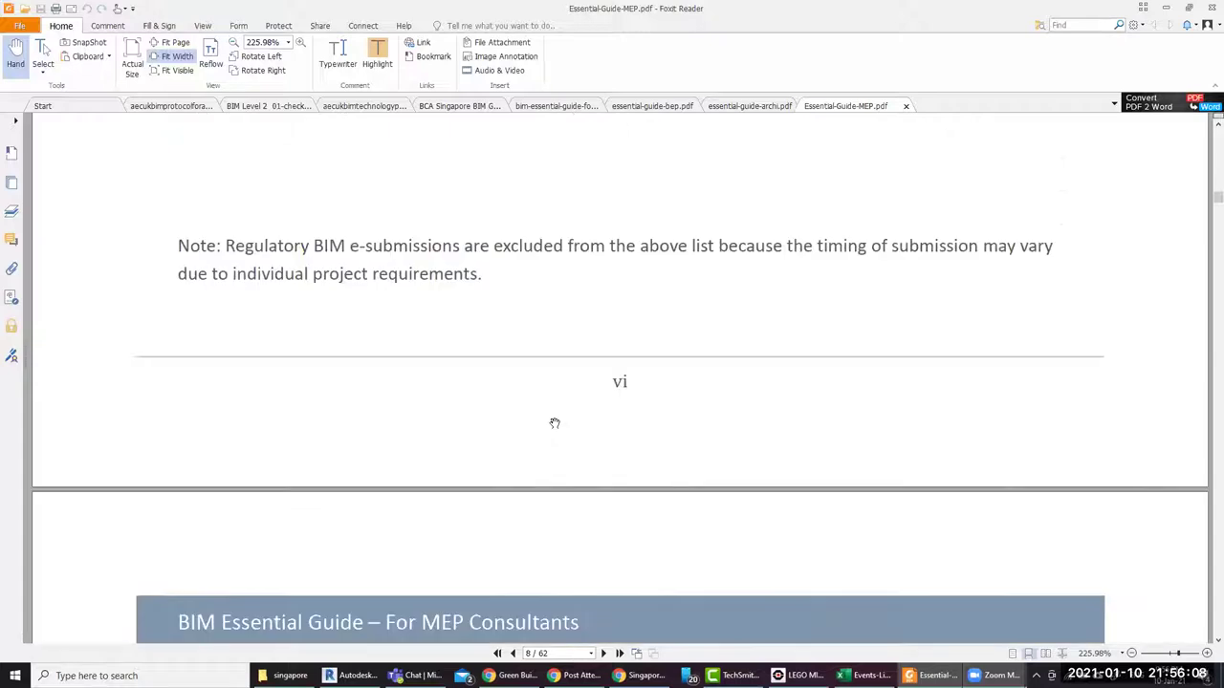
scroll(555, 422, down, 3)
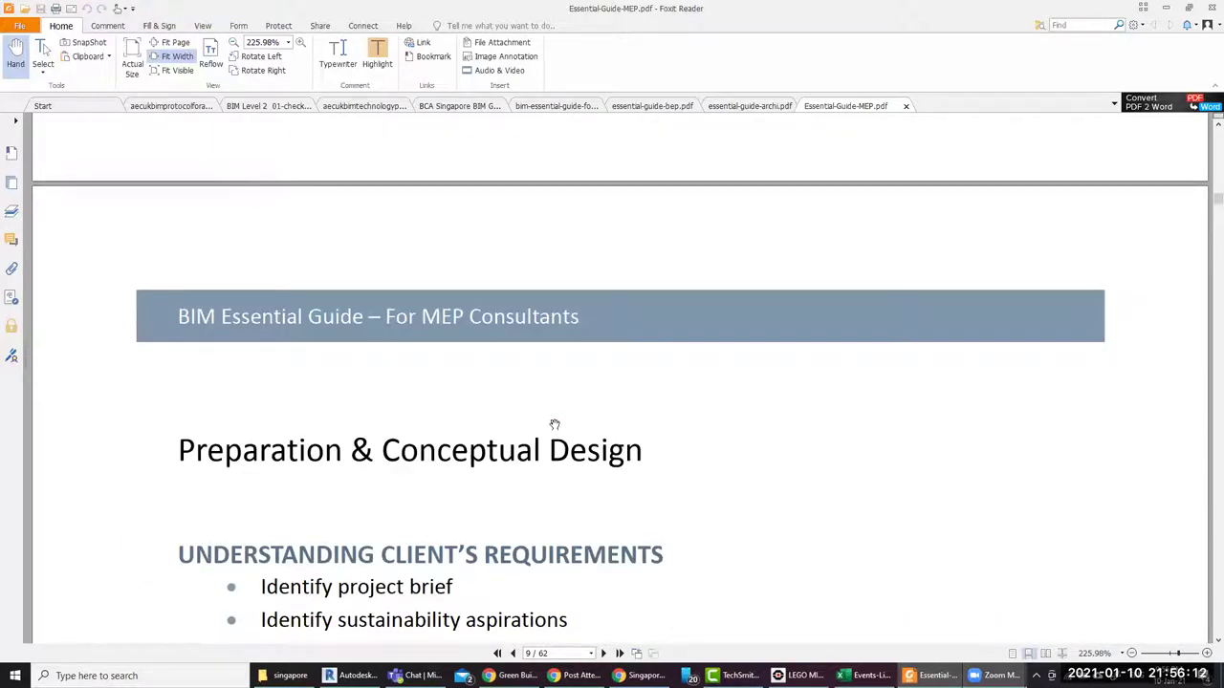
scroll(554, 424, down, 3)
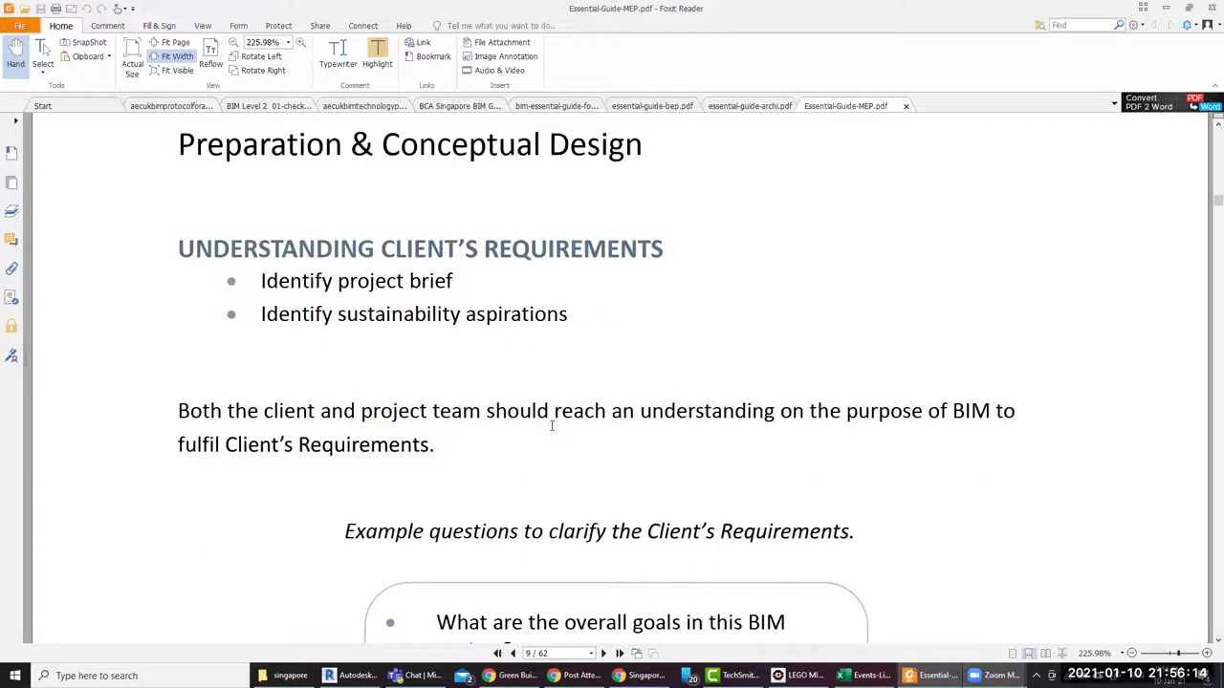
scroll(551, 427, down, 2)
scroll(551, 427, down, 2)
scroll(550, 427, down, 3)
scroll(551, 427, down, 2)
scroll(551, 427, down, 3)
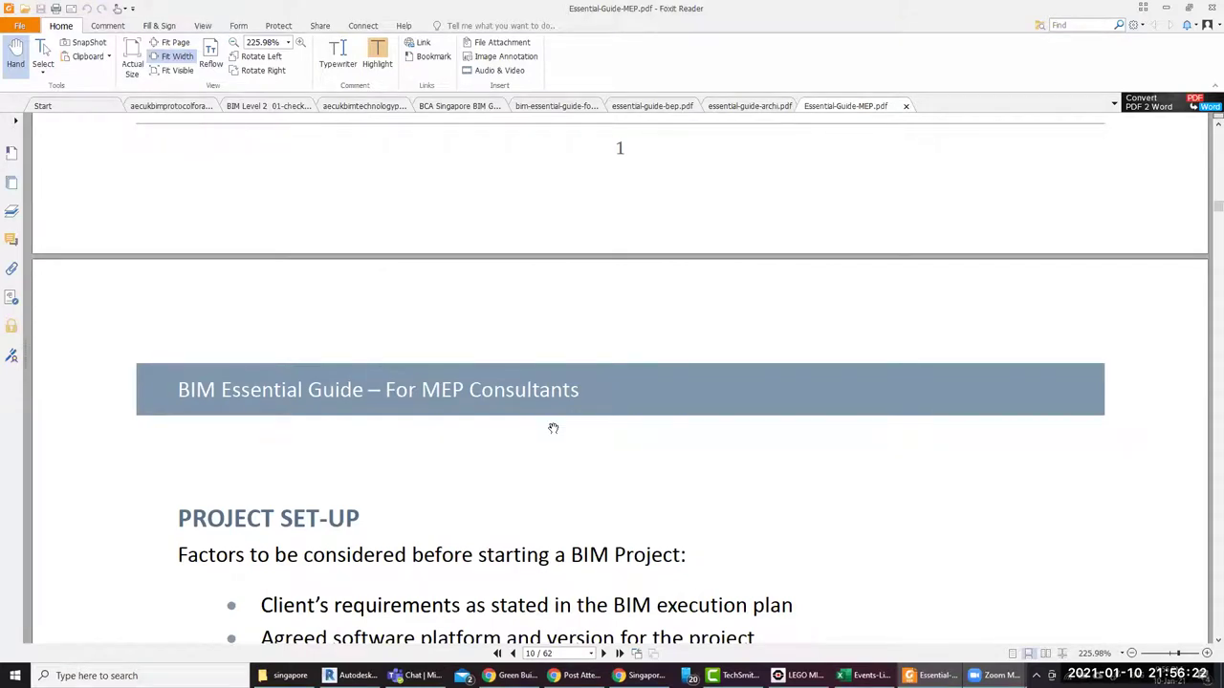
scroll(553, 427, down, 2)
scroll(554, 424, down, 2)
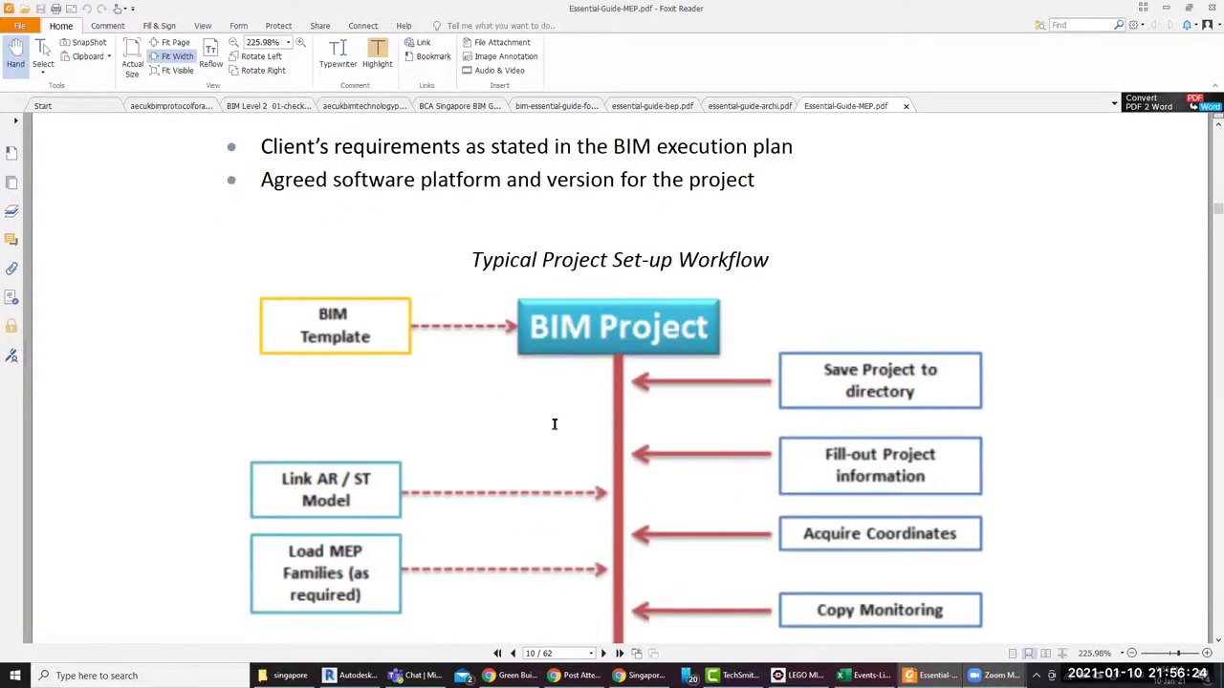
Zoom the MEP guide to 150% and show the whole workflow from BIM Template to Modeling
scroll(554, 424, up, 1)
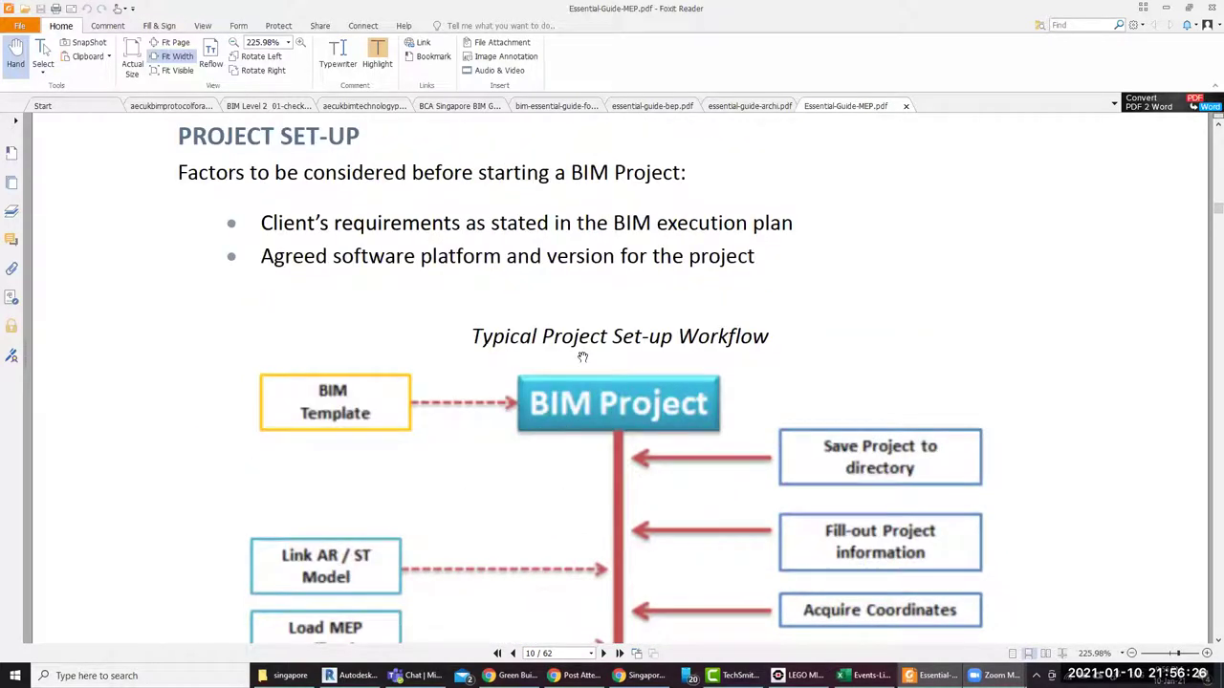
ctrl+scroll(593, 242, down, 1)
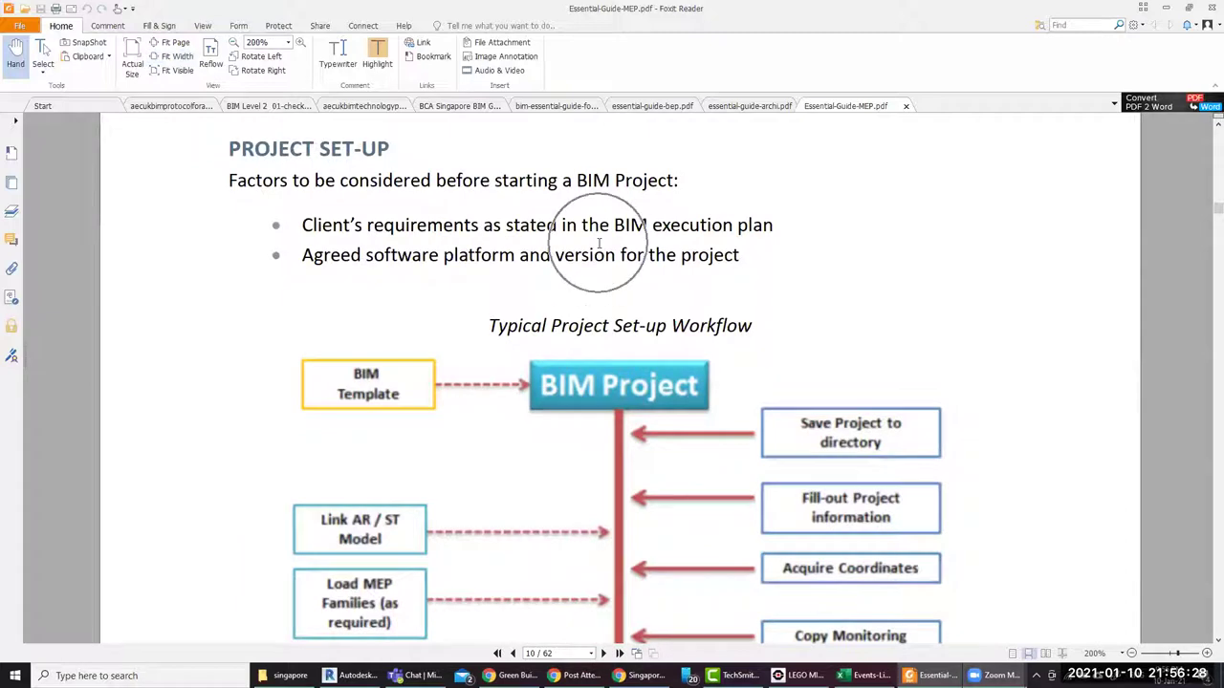
scroll(874, 319, down, 2)
ctrl+scroll(690, 274, down, 1)
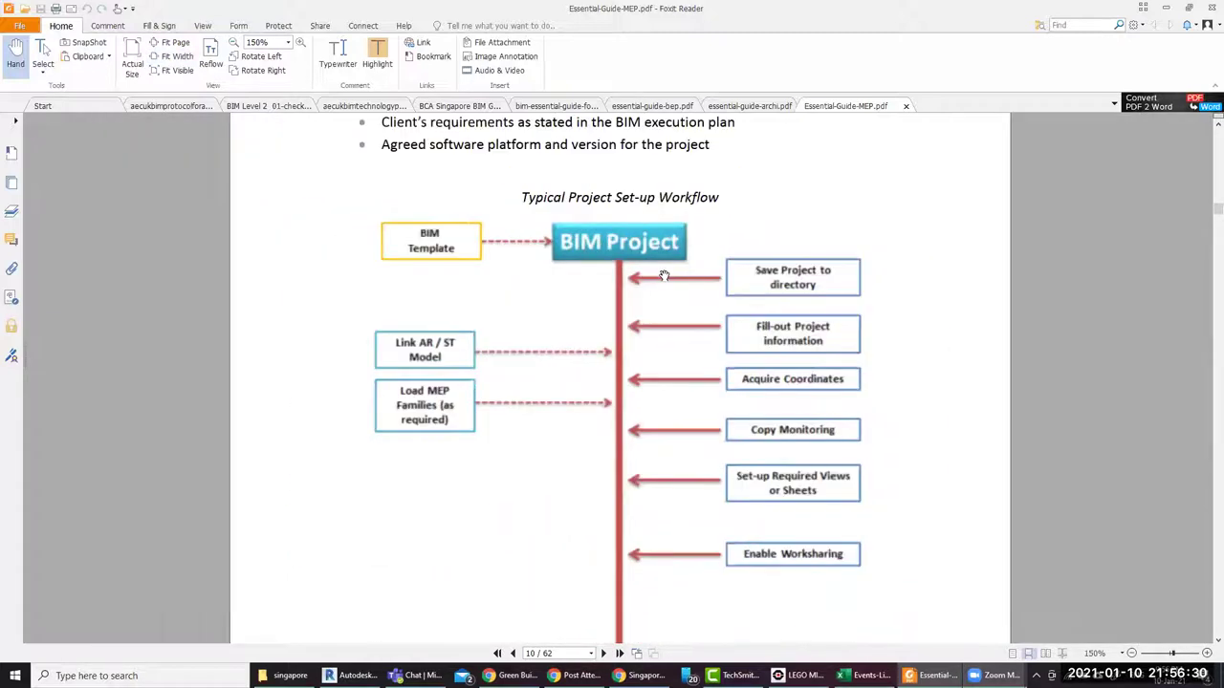
scroll(660, 276, down, 1)
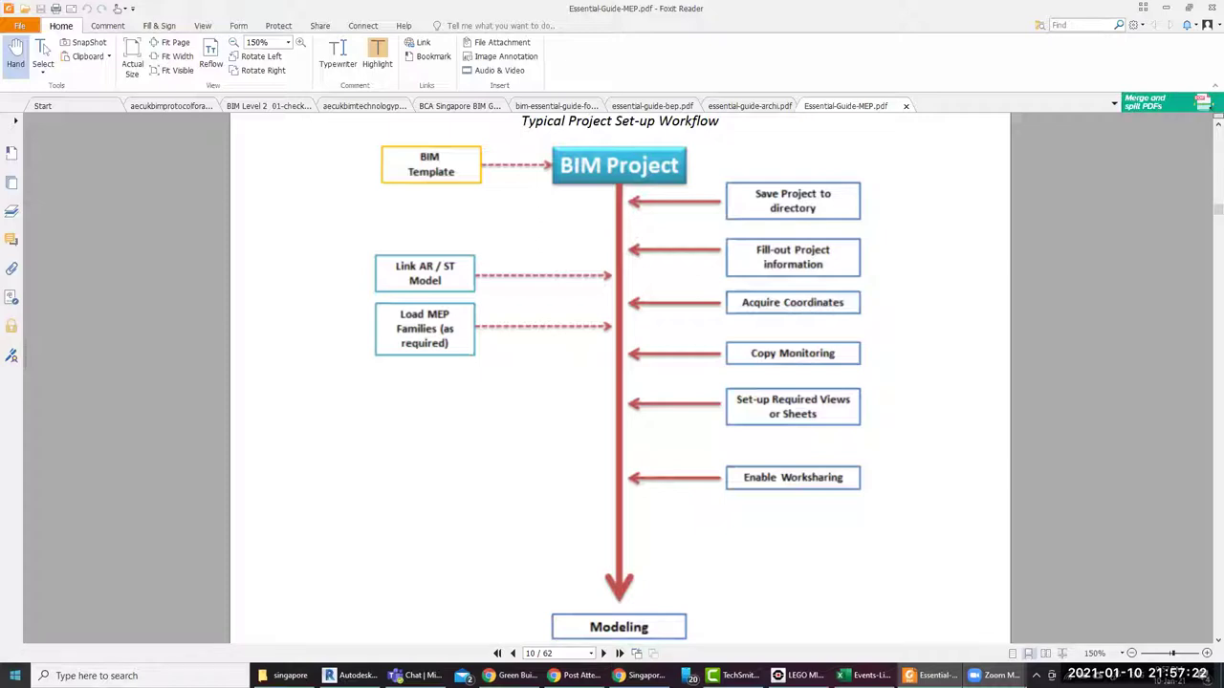
Return to Revit, zoom out the 3D view, and select then clear the site toposurface
click(354, 676)
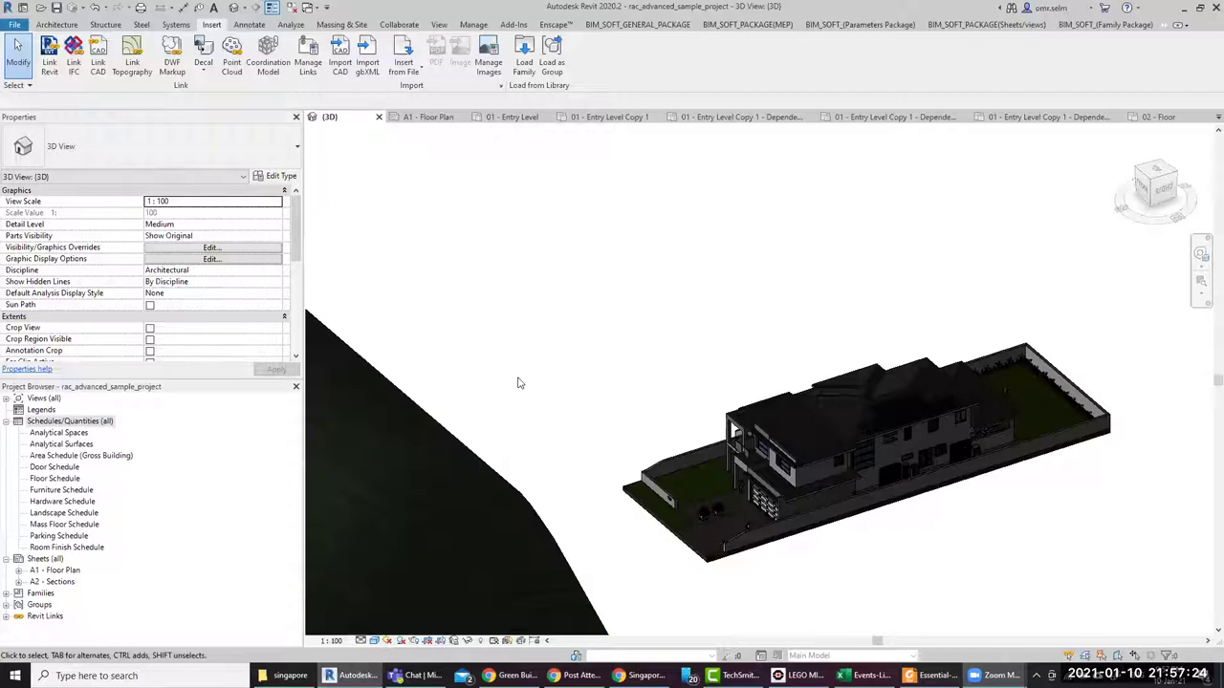
scroll(517, 383, down, 3)
scroll(517, 384, down, 2)
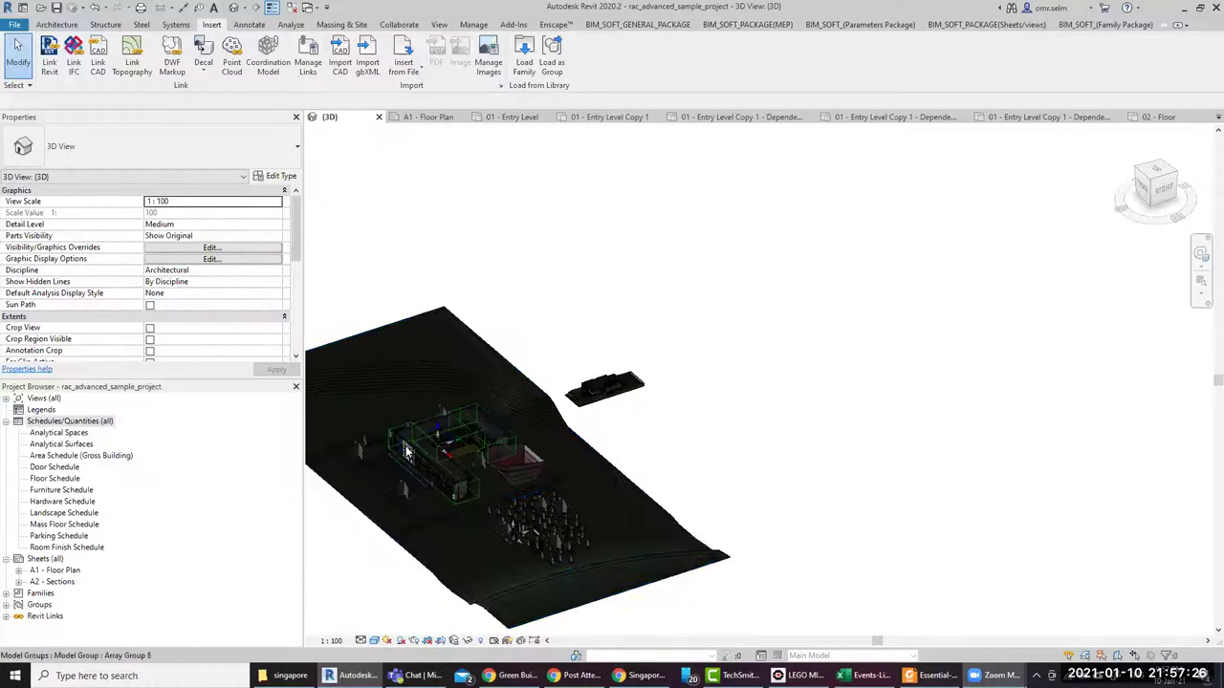
scroll(406, 452, up, 3)
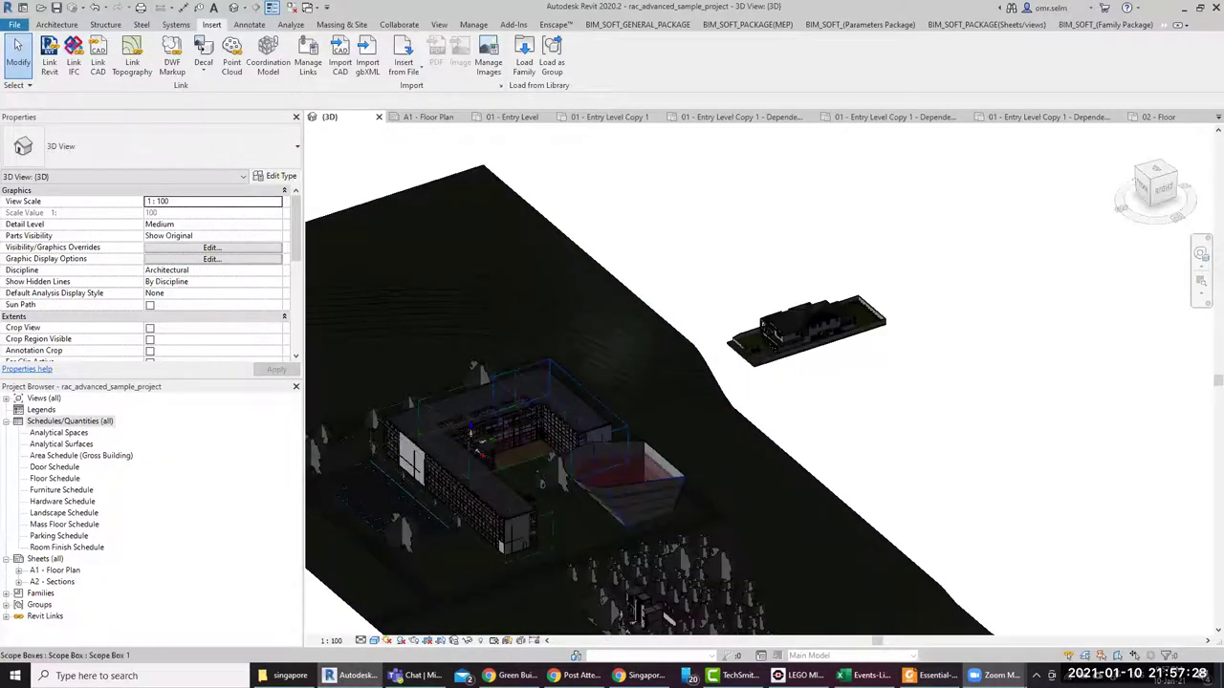
scroll(551, 496, down, 2)
click(631, 550)
click(846, 466)
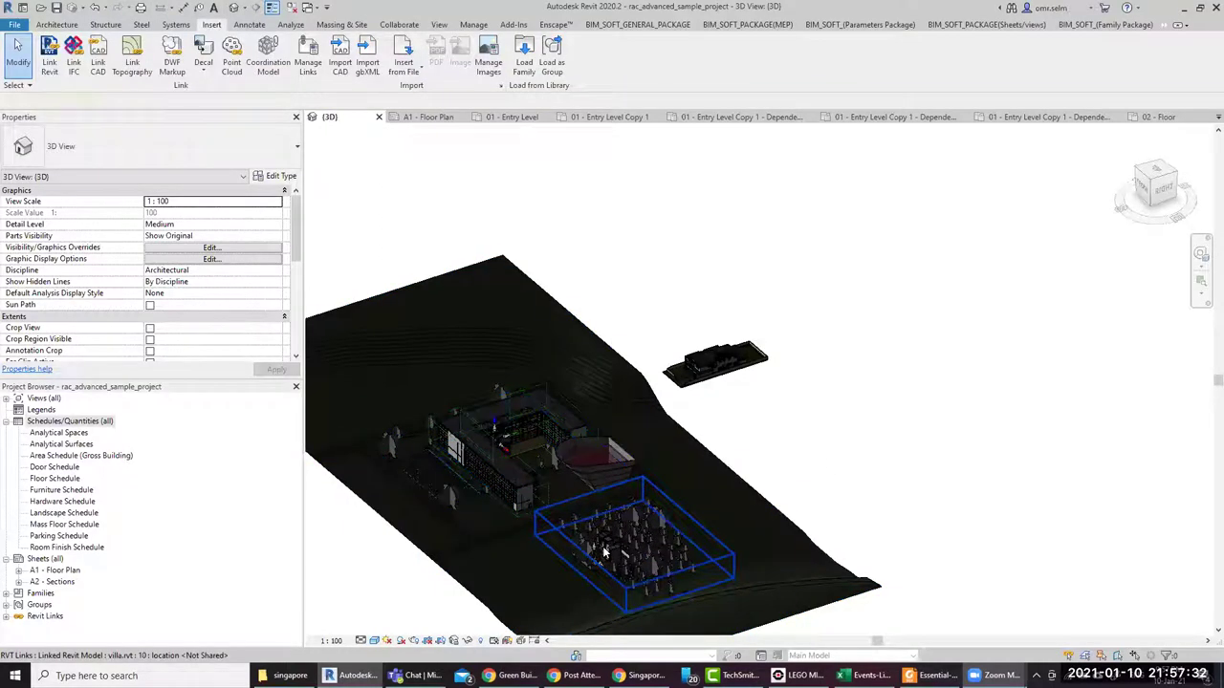
Select and deselect the linked villa.rvt tree model, then bring up the Collaborate tab
click(604, 552)
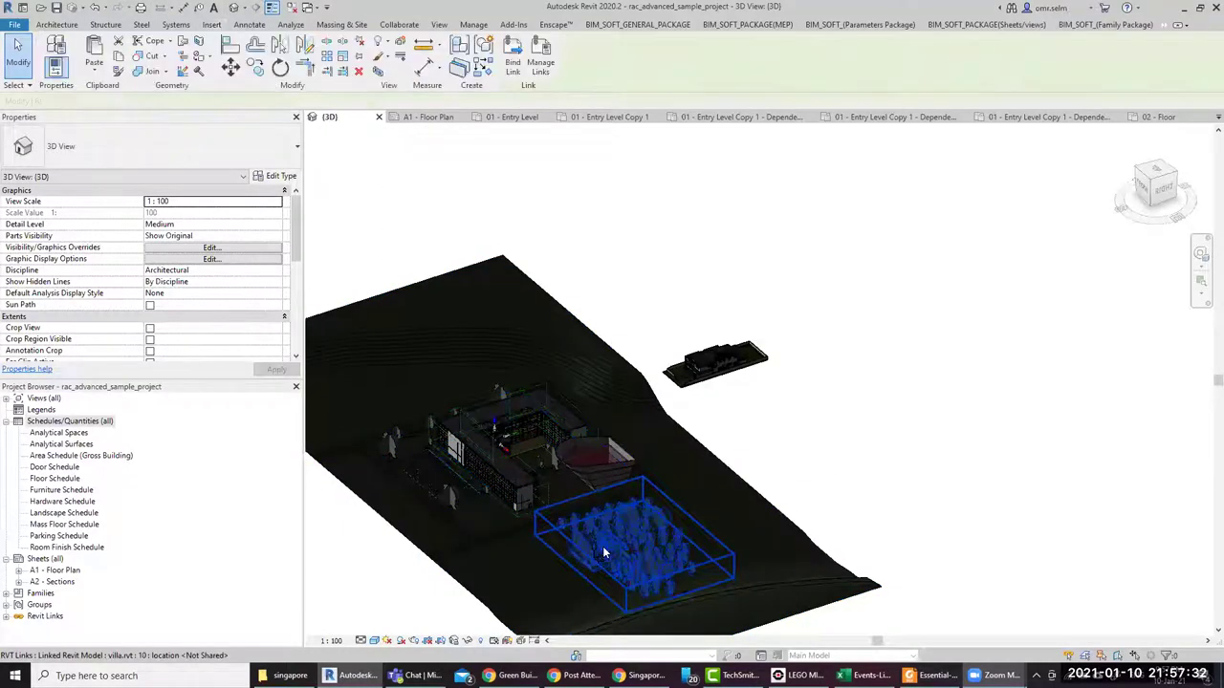
click(876, 401)
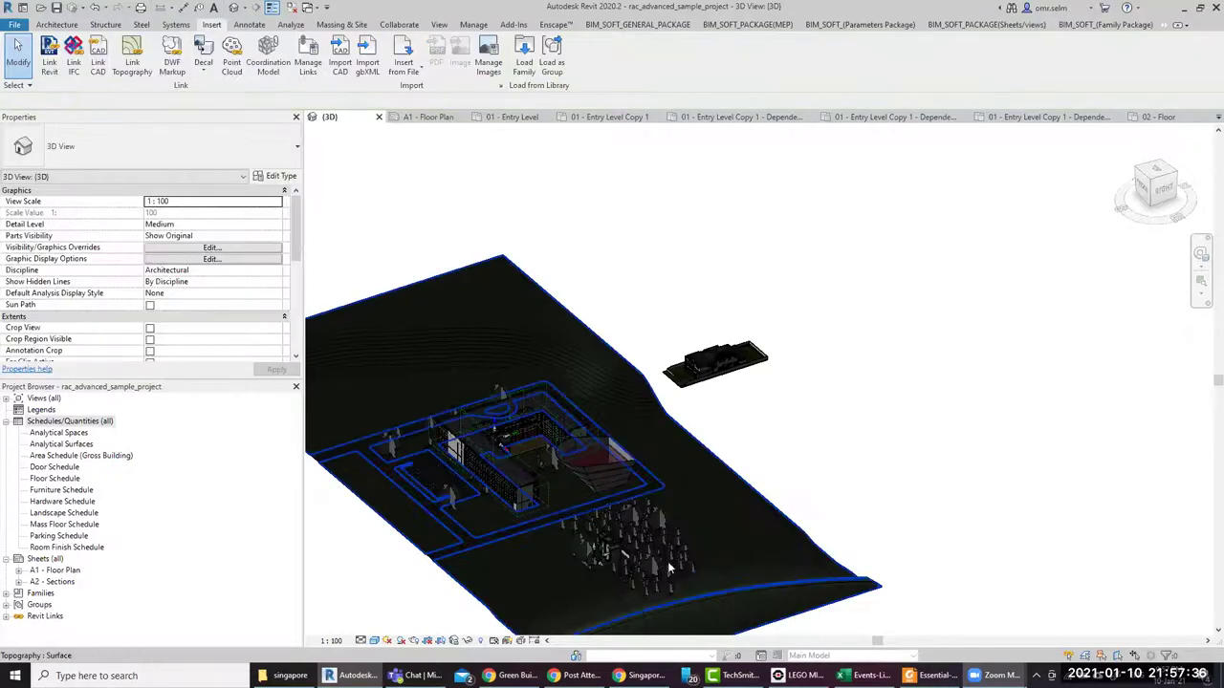
scroll(678, 558, up, 2)
scroll(678, 558, up, 2)
scroll(533, 524, up, 2)
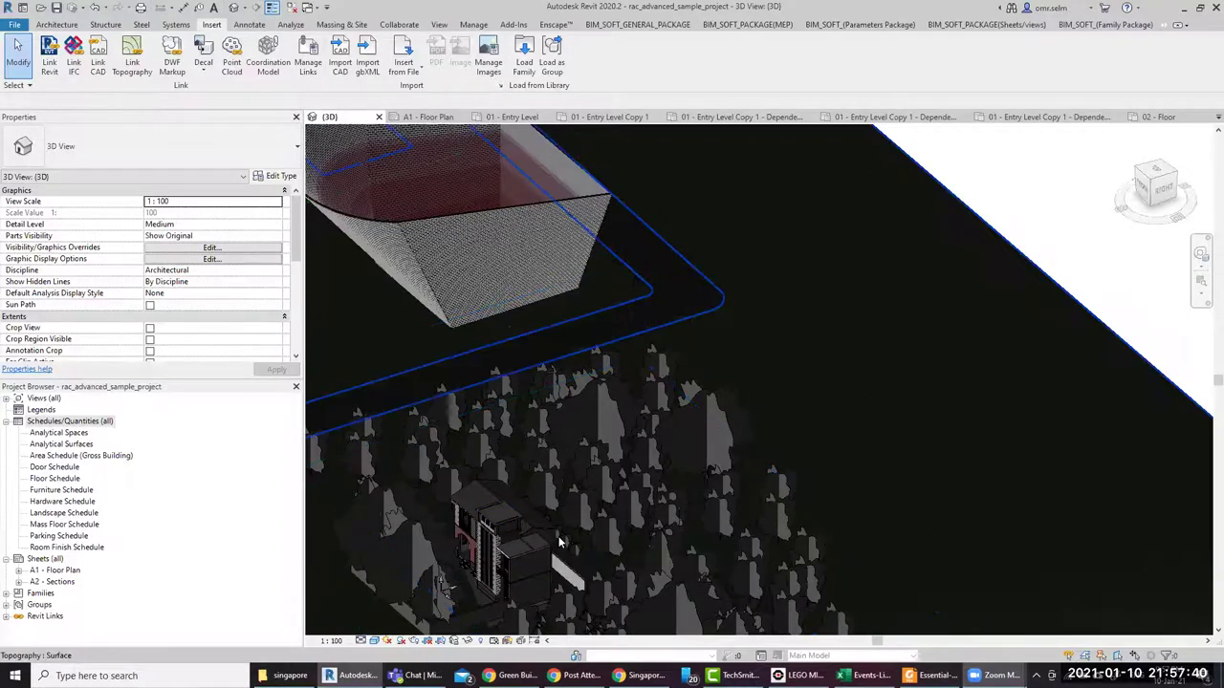
scroll(585, 475, down, 3)
scroll(585, 475, down, 2)
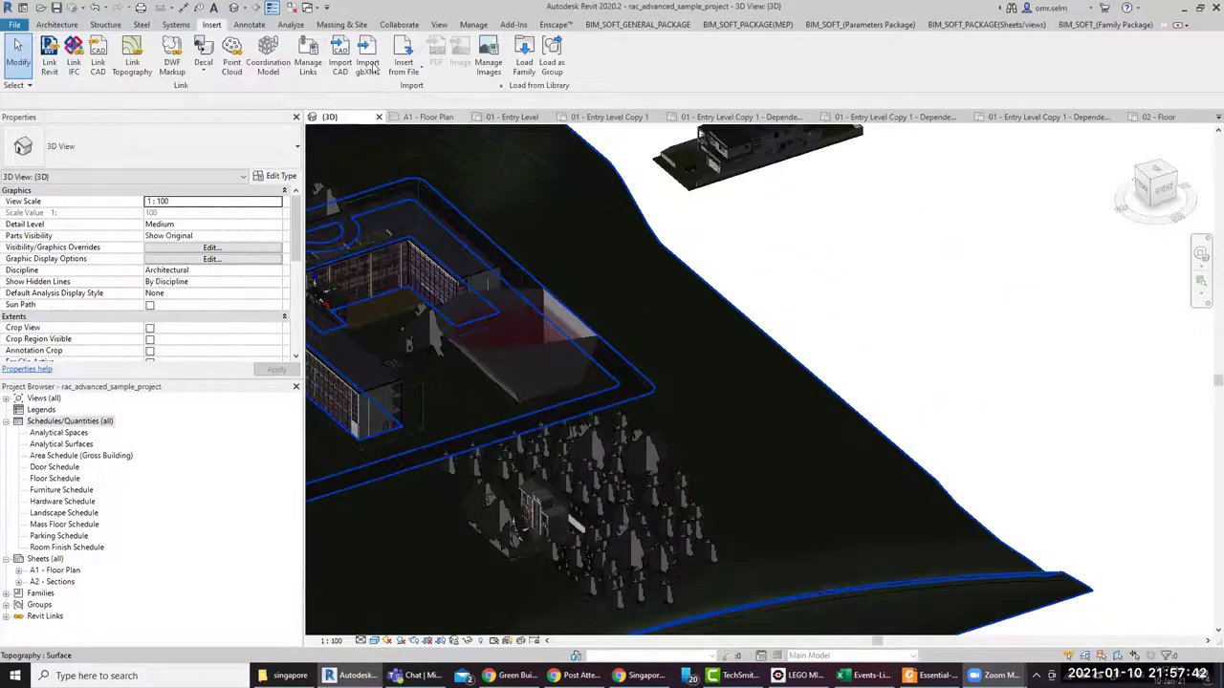
click(408, 29)
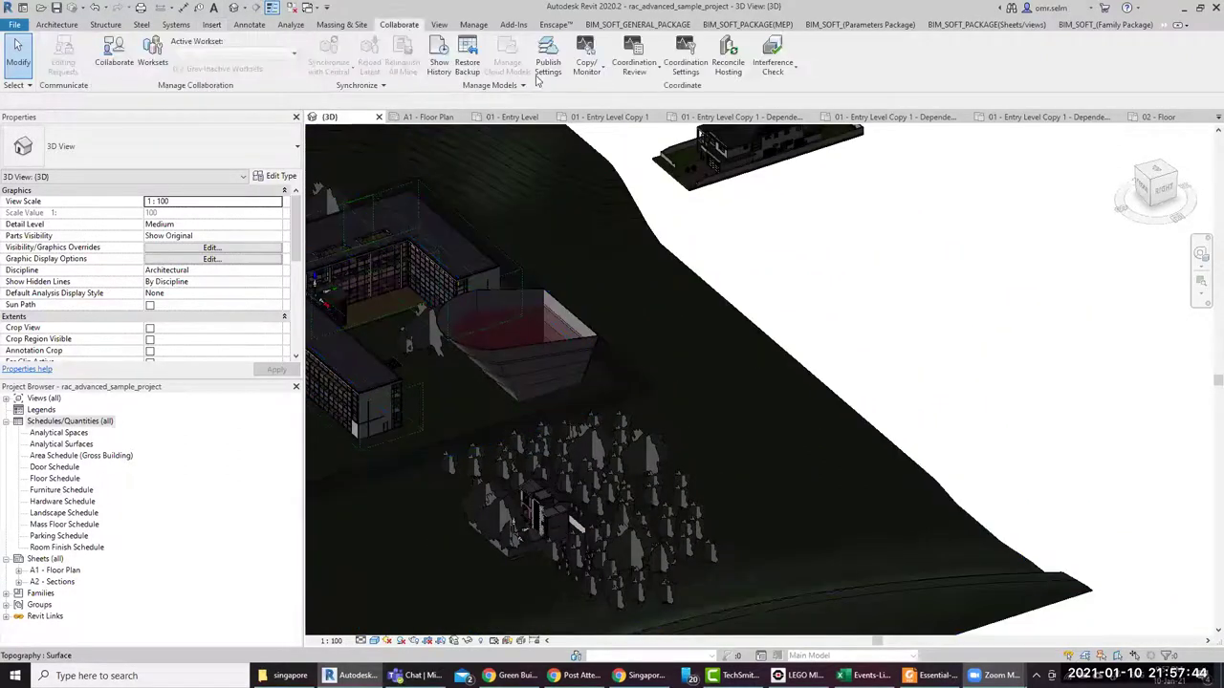
Start Copy/Monitor on the linked villa.rvt and enable Copy with Multiple selection
click(597, 80)
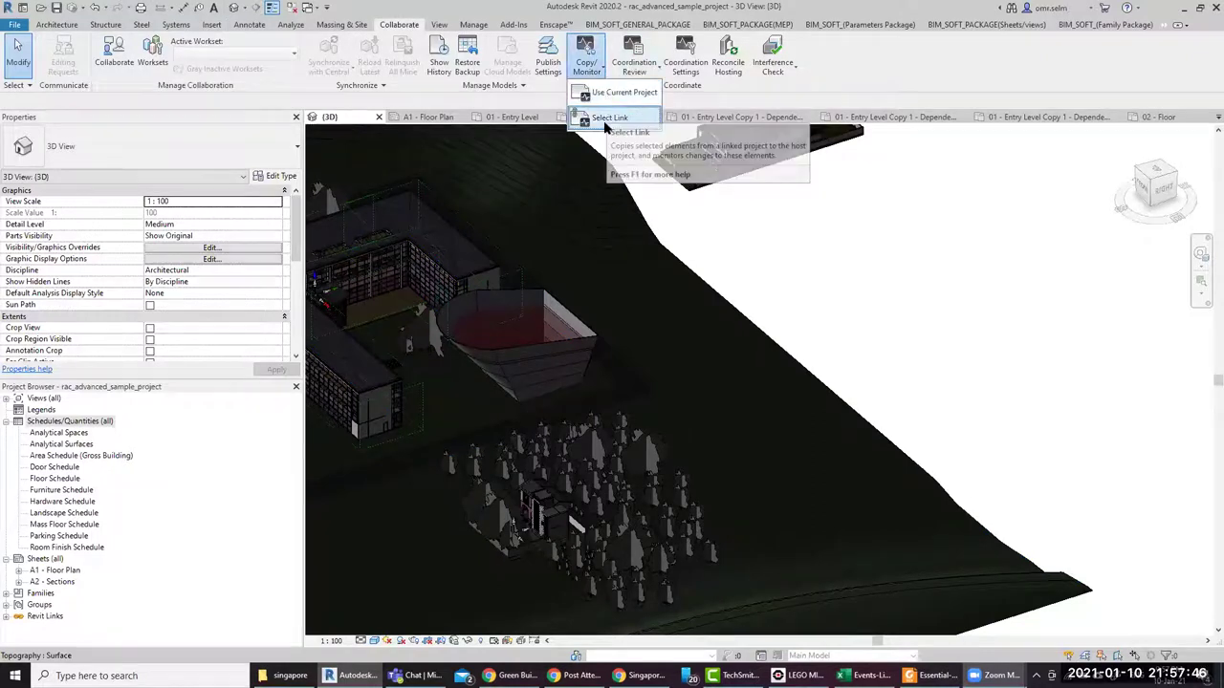
click(619, 118)
click(593, 478)
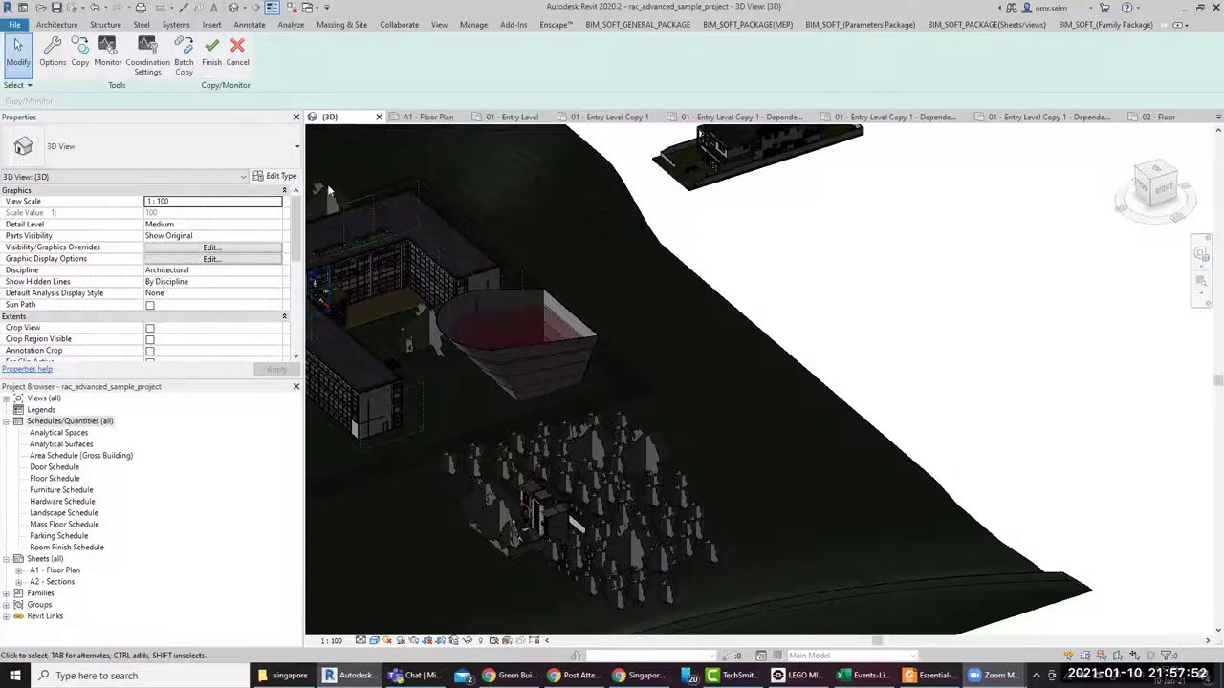
click(80, 53)
click(77, 101)
Open the North elevation view from the Project Browser's views list
scroll(564, 516, up, 5)
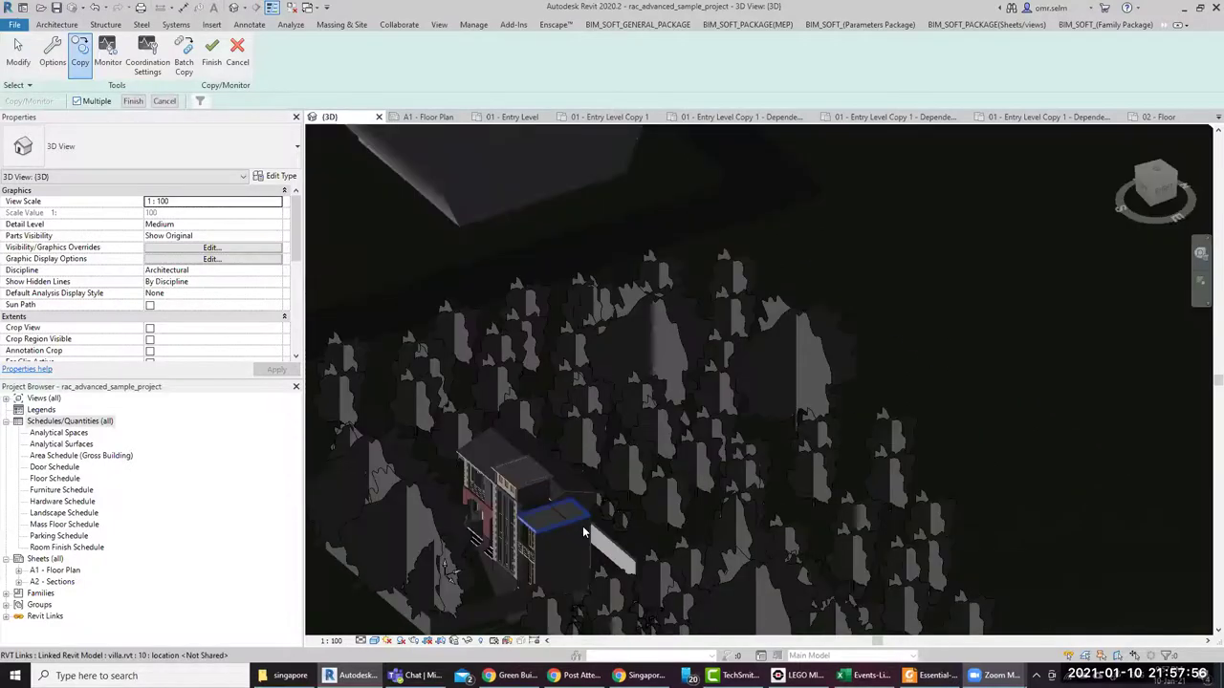
scroll(582, 531, up, 3)
scroll(601, 521, up, 3)
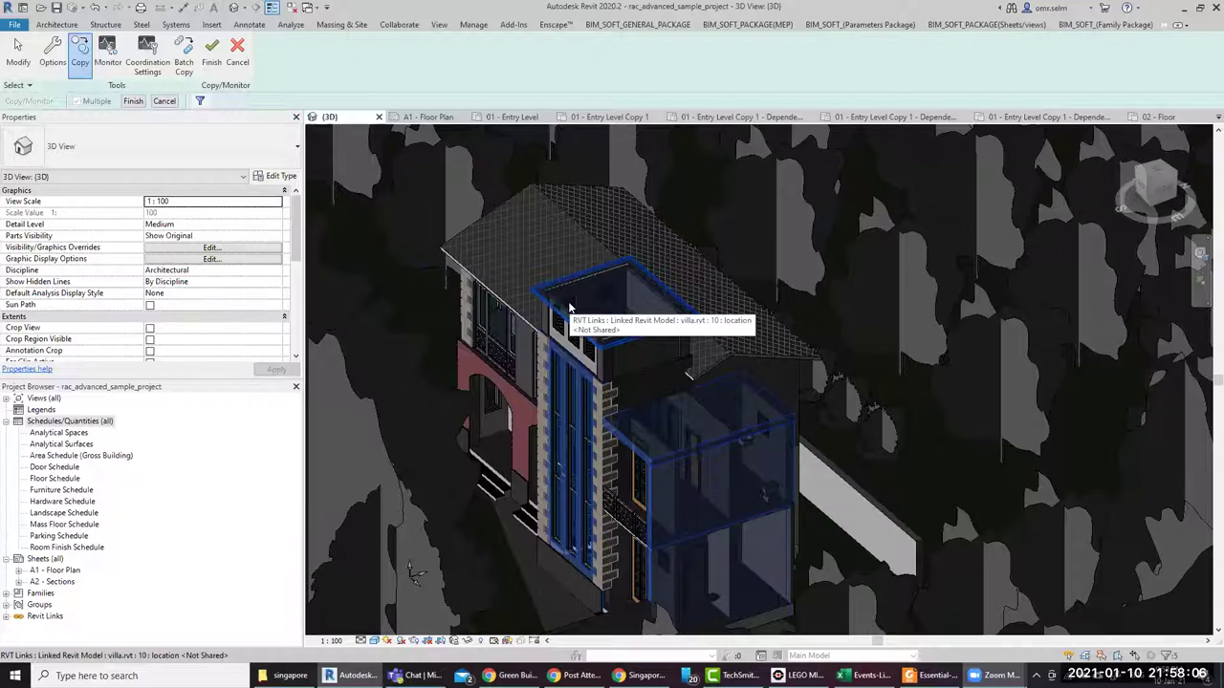
double_click(42, 399)
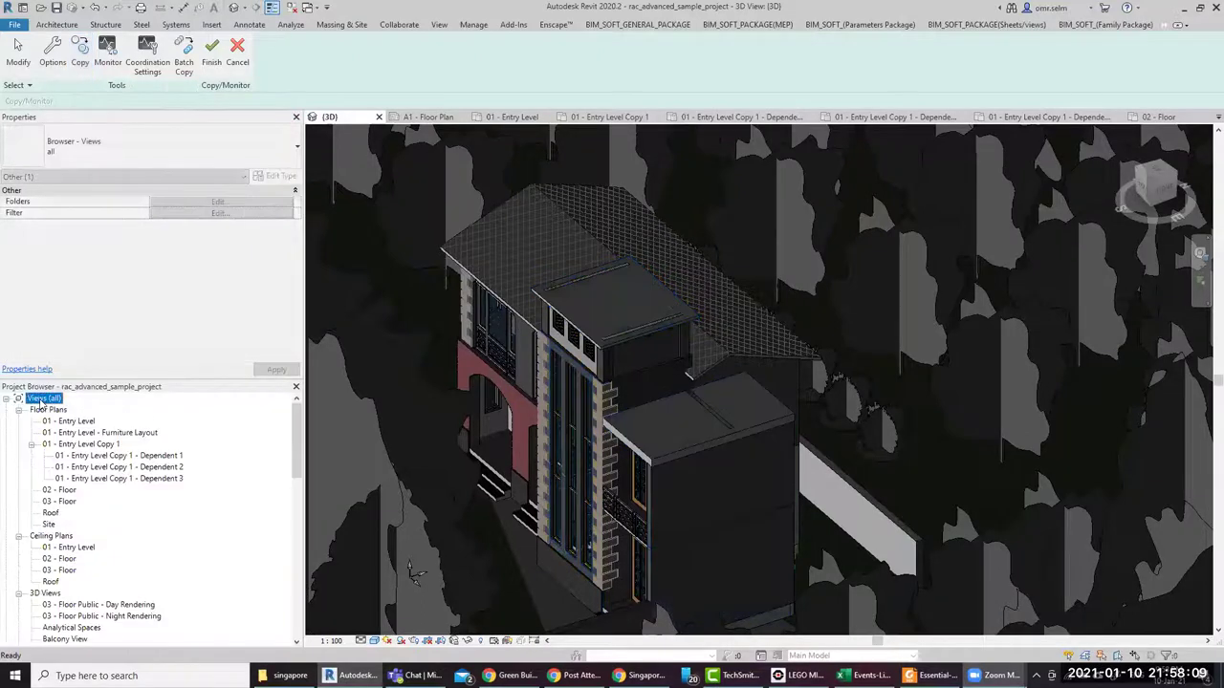
scroll(84, 571, down, 2)
scroll(81, 569, down, 2)
scroll(76, 566, down, 1)
click(54, 548)
double_click(55, 548)
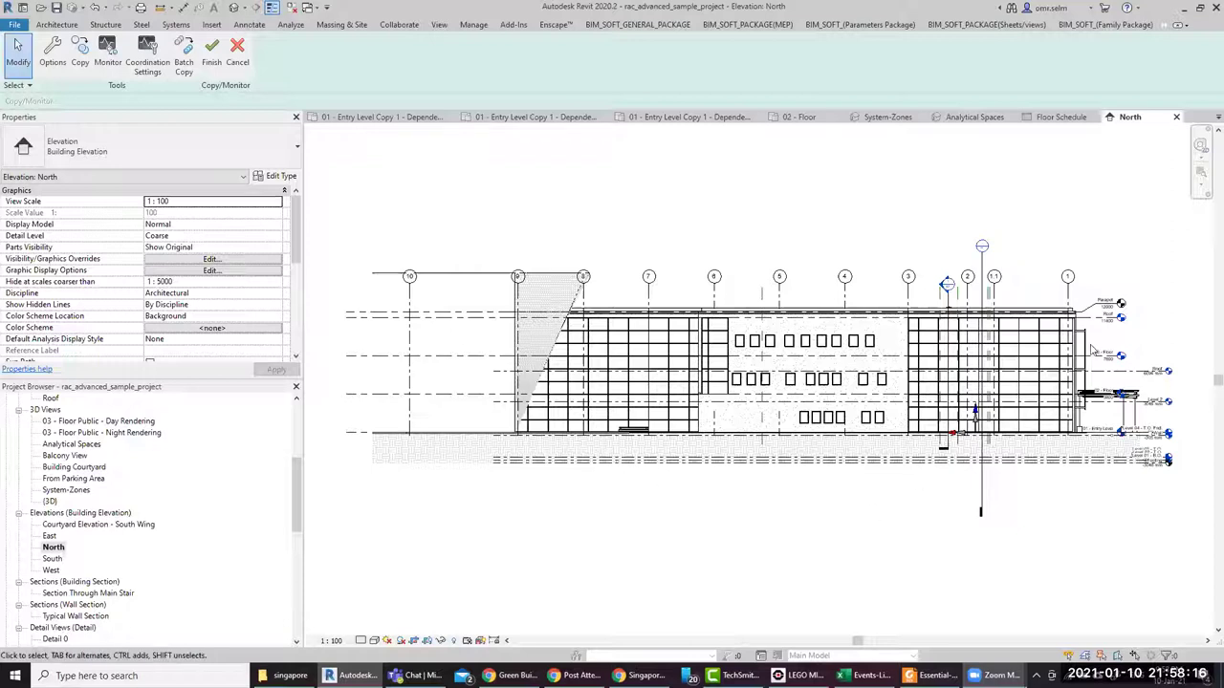
scroll(1119, 429, down, 2)
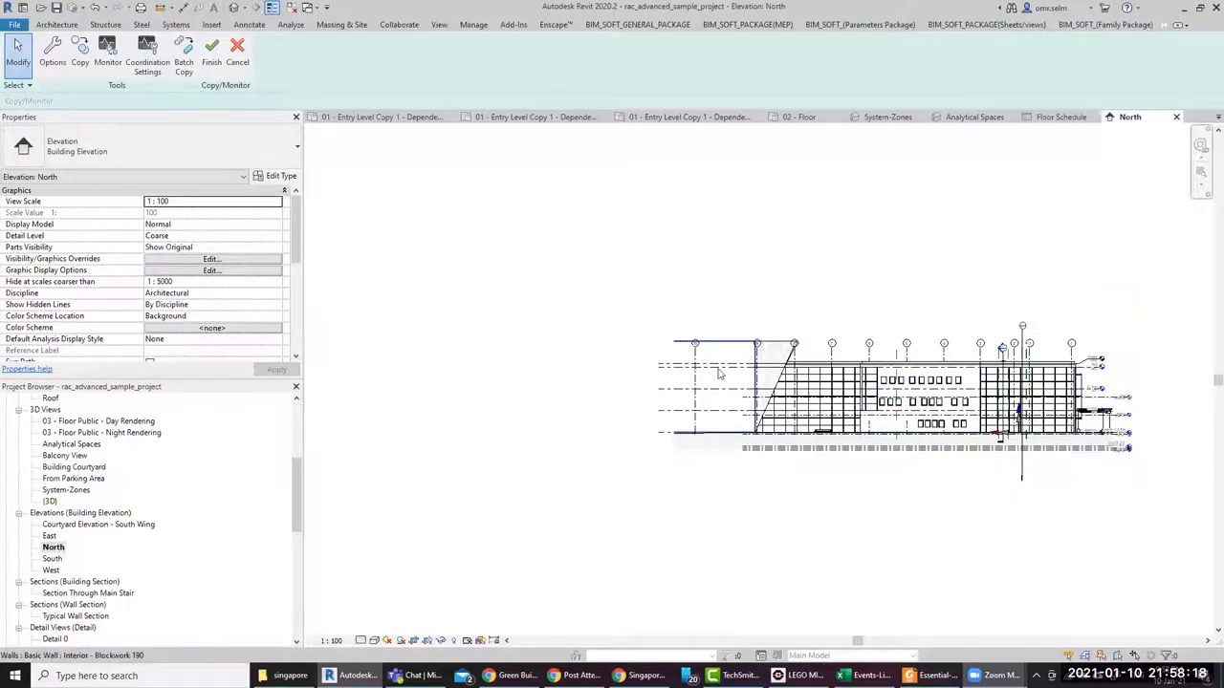
scroll(833, 420, up, 2)
scroll(834, 421, up, 1)
scroll(833, 420, up, 2)
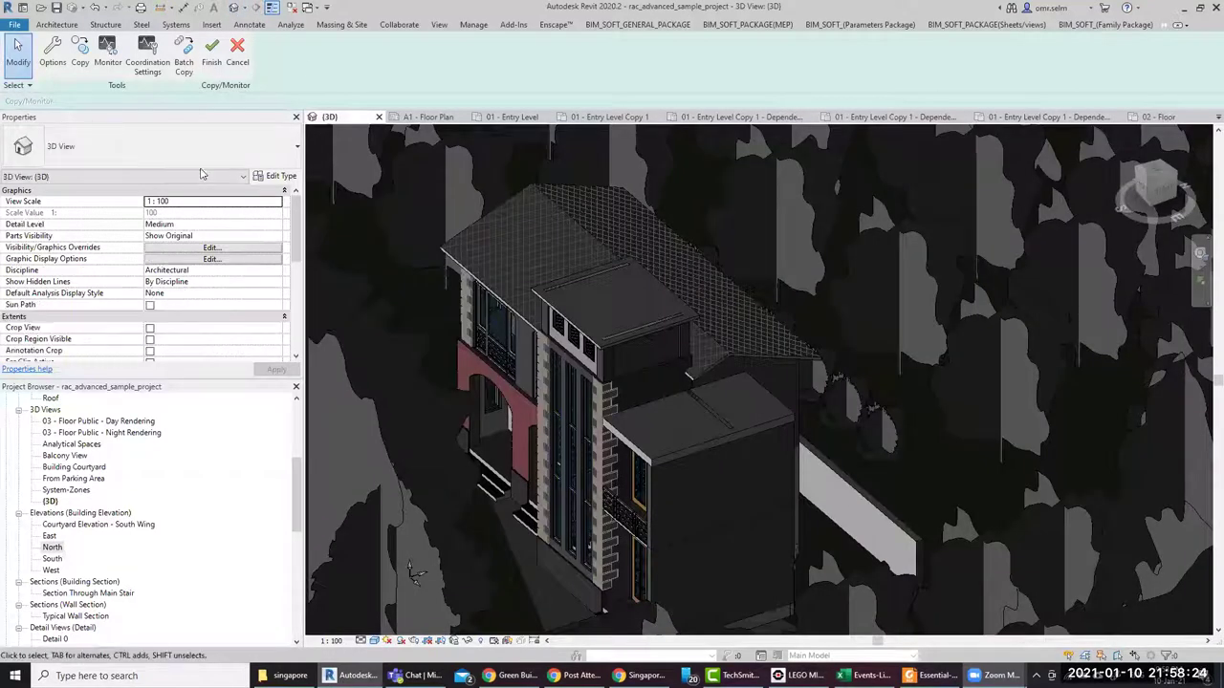
Copy the villa's lower-block and rooftop elements using Multiple selection, then finish
click(79, 53)
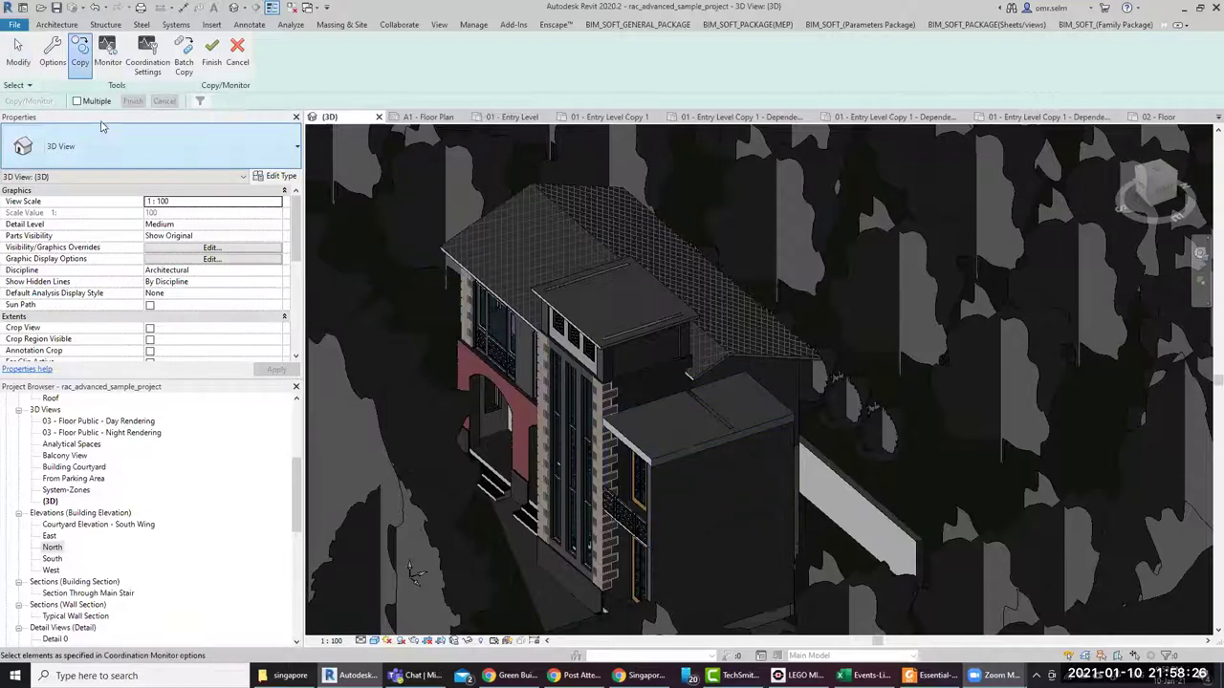
click(82, 105)
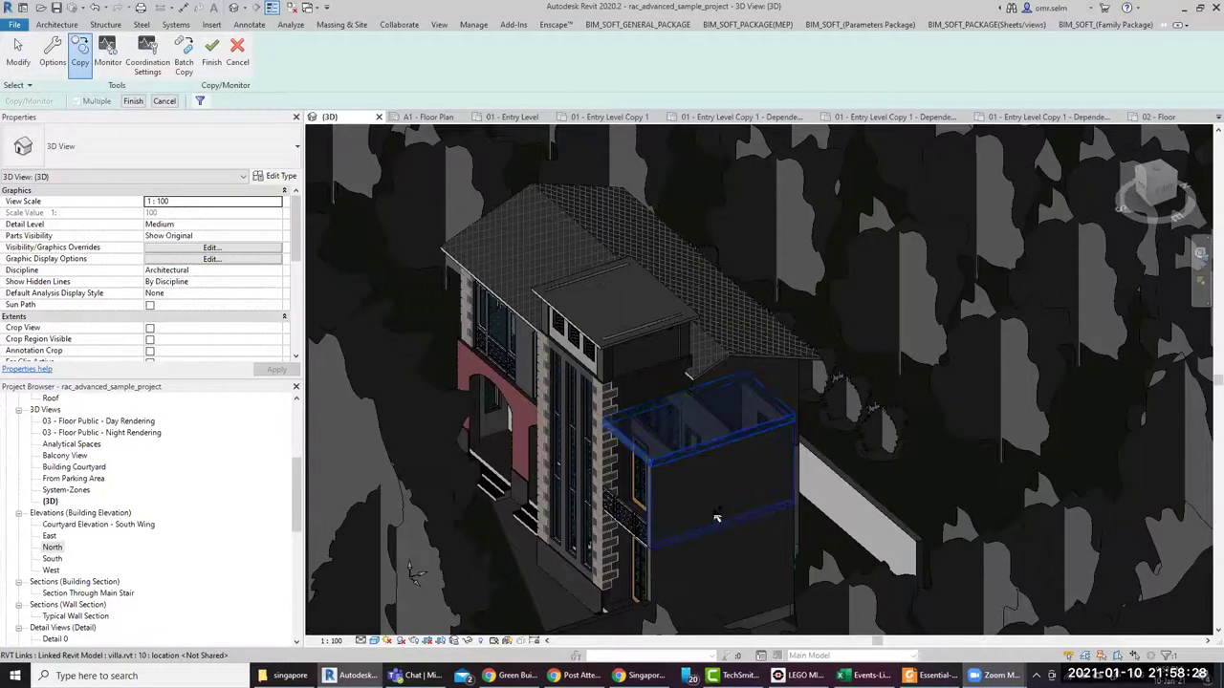
click(736, 585)
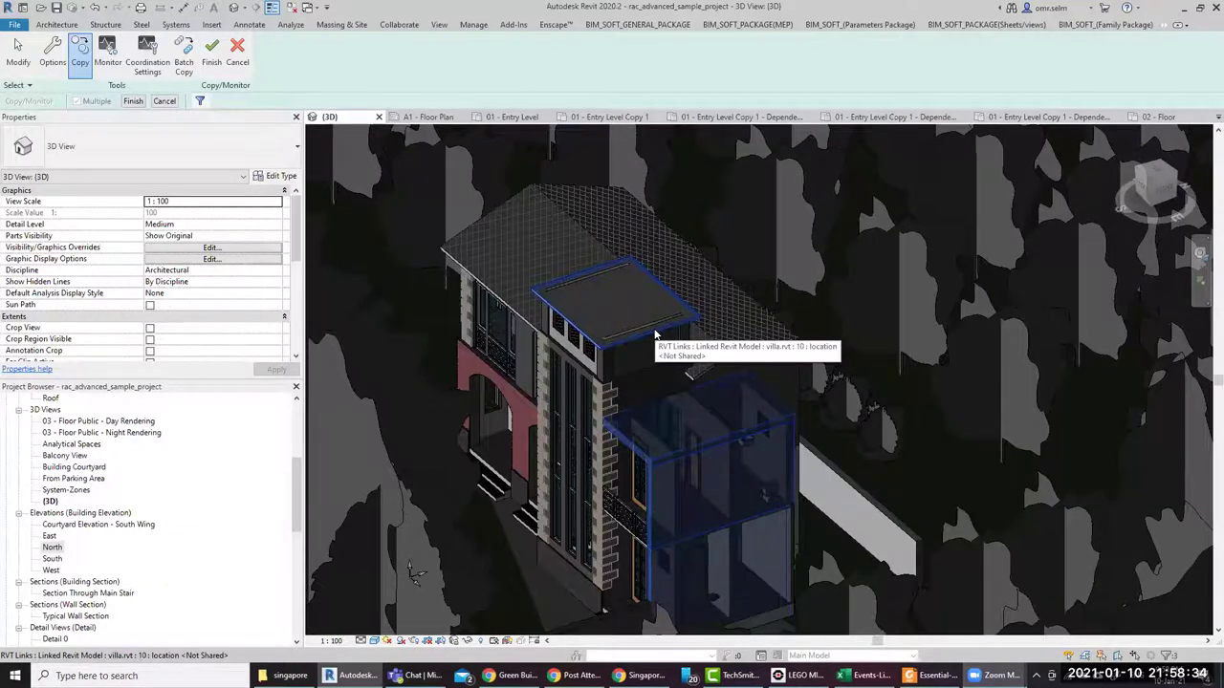
click(656, 332)
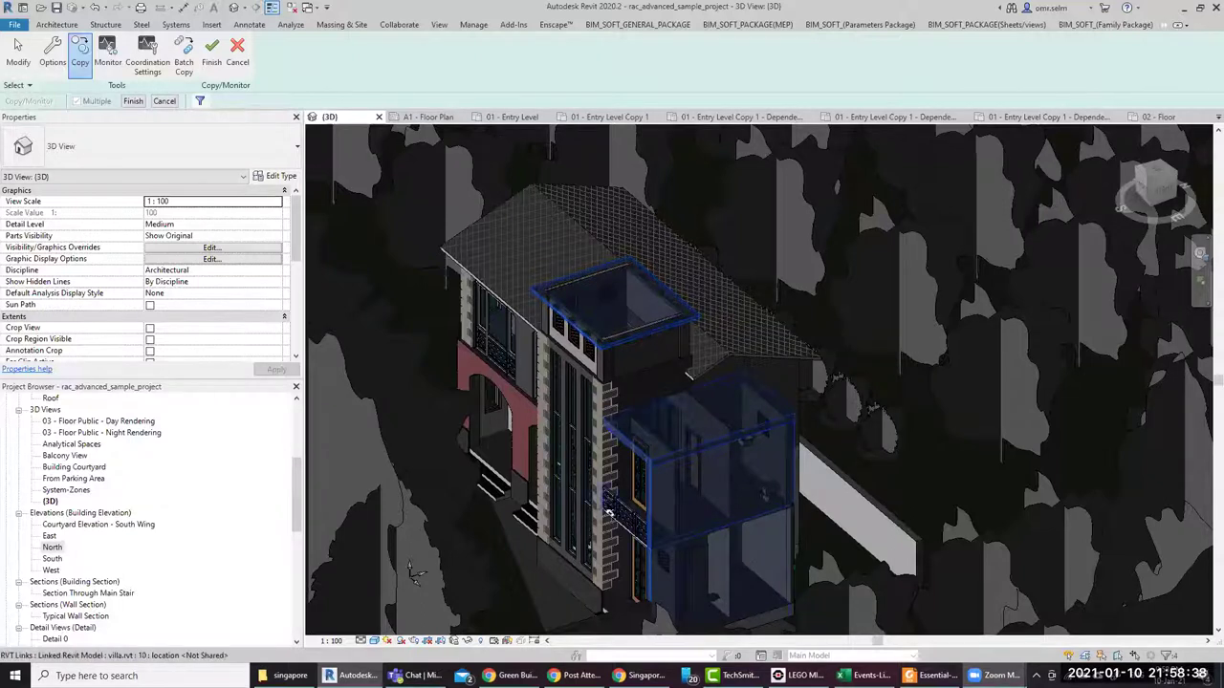
click(133, 100)
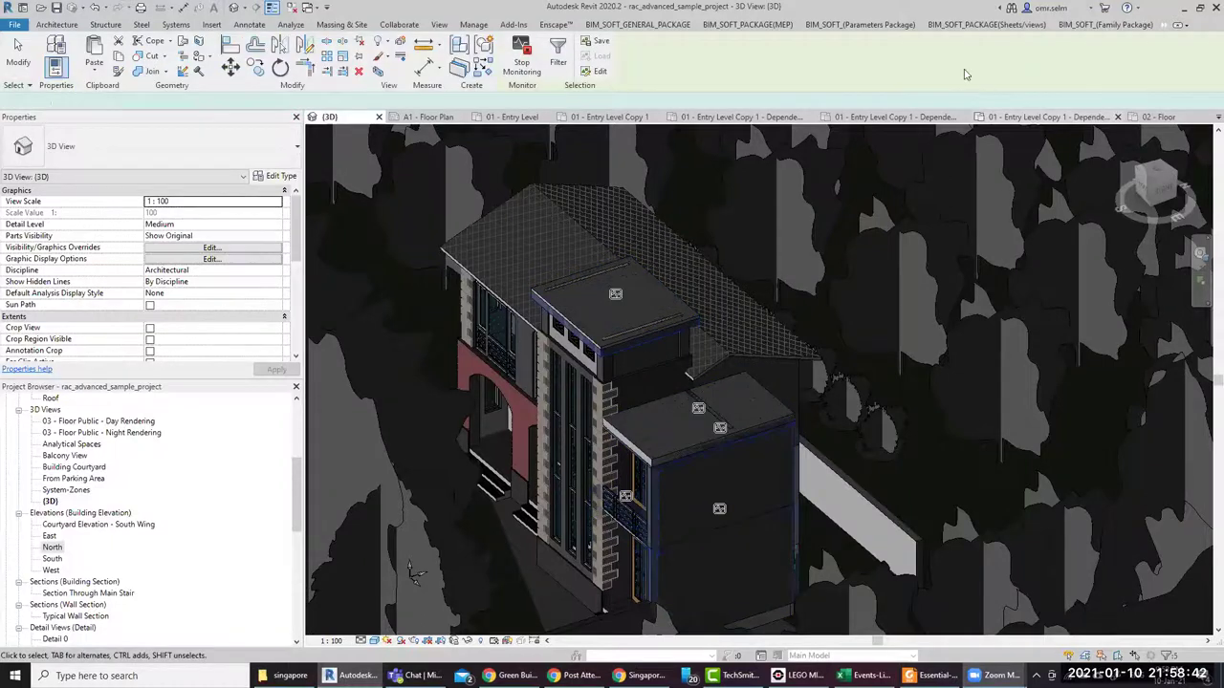
Exit Copy/Monitor mode and select the copied floor slab
click(1165, 25)
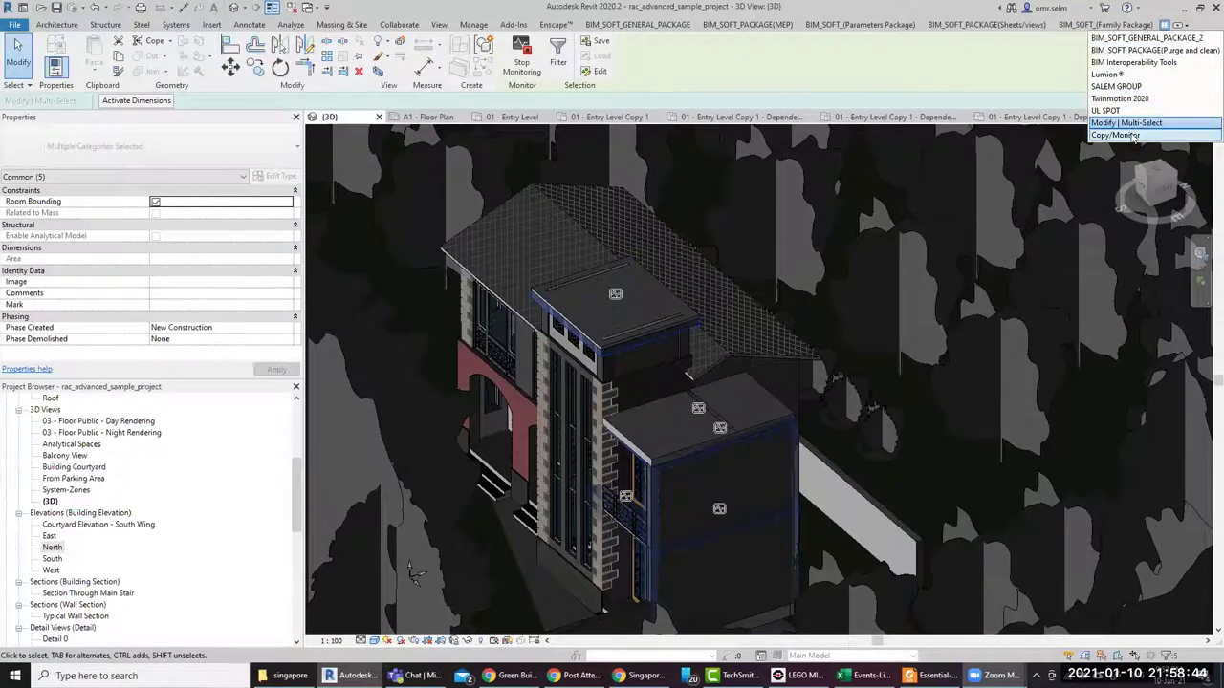
click(1134, 136)
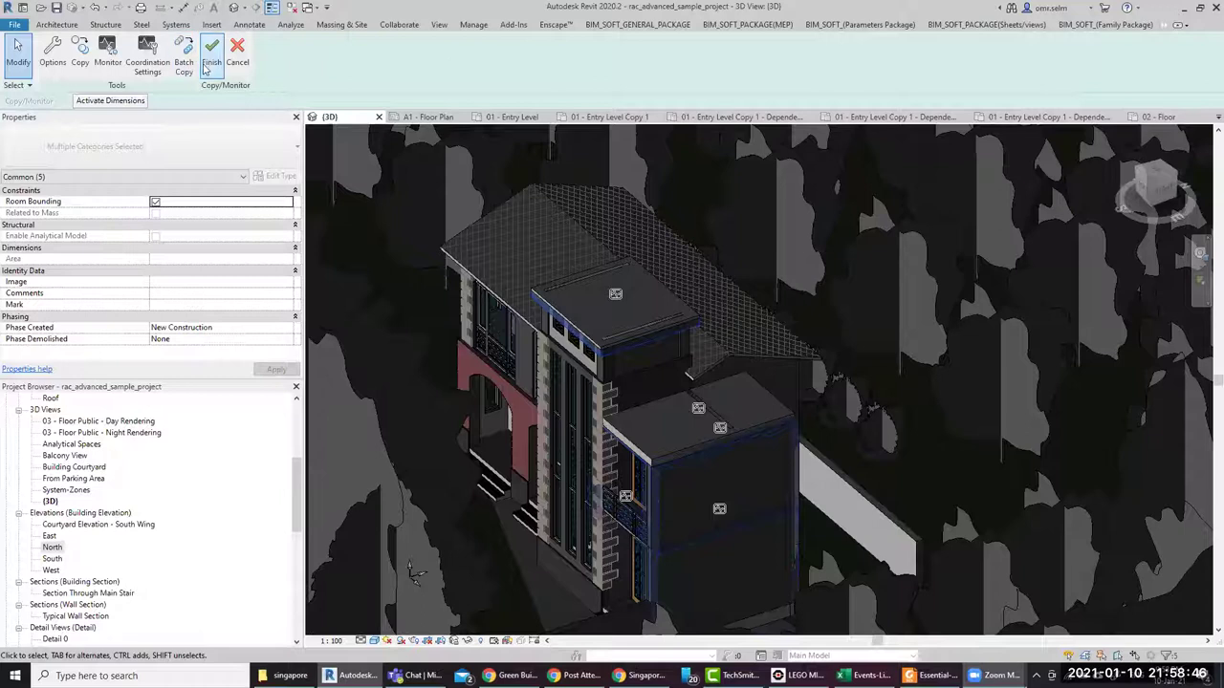
key(Escape)
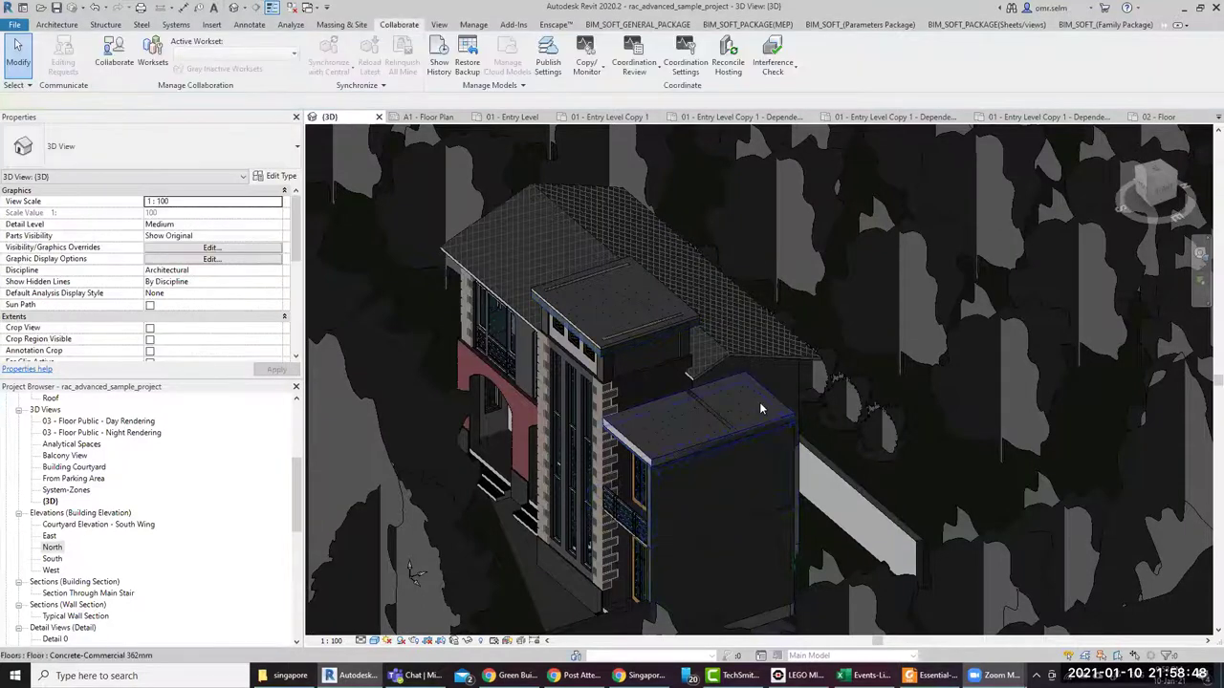
click(679, 457)
scroll(682, 426, up, 4)
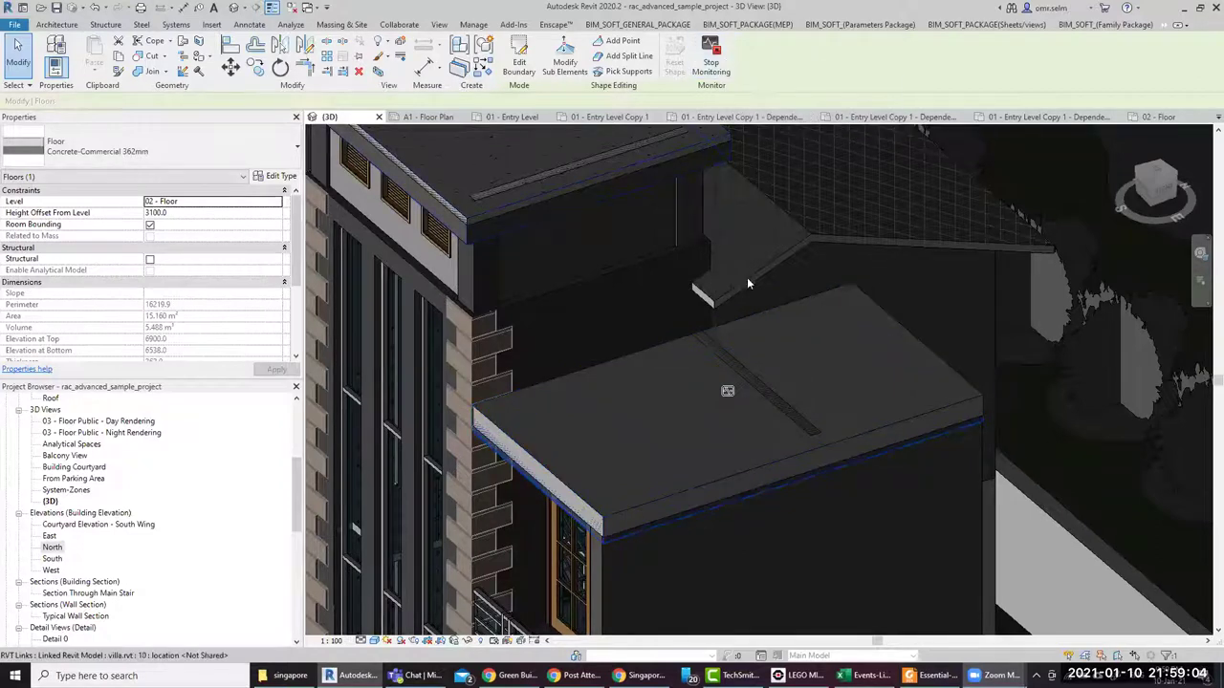
scroll(747, 268, down, 5)
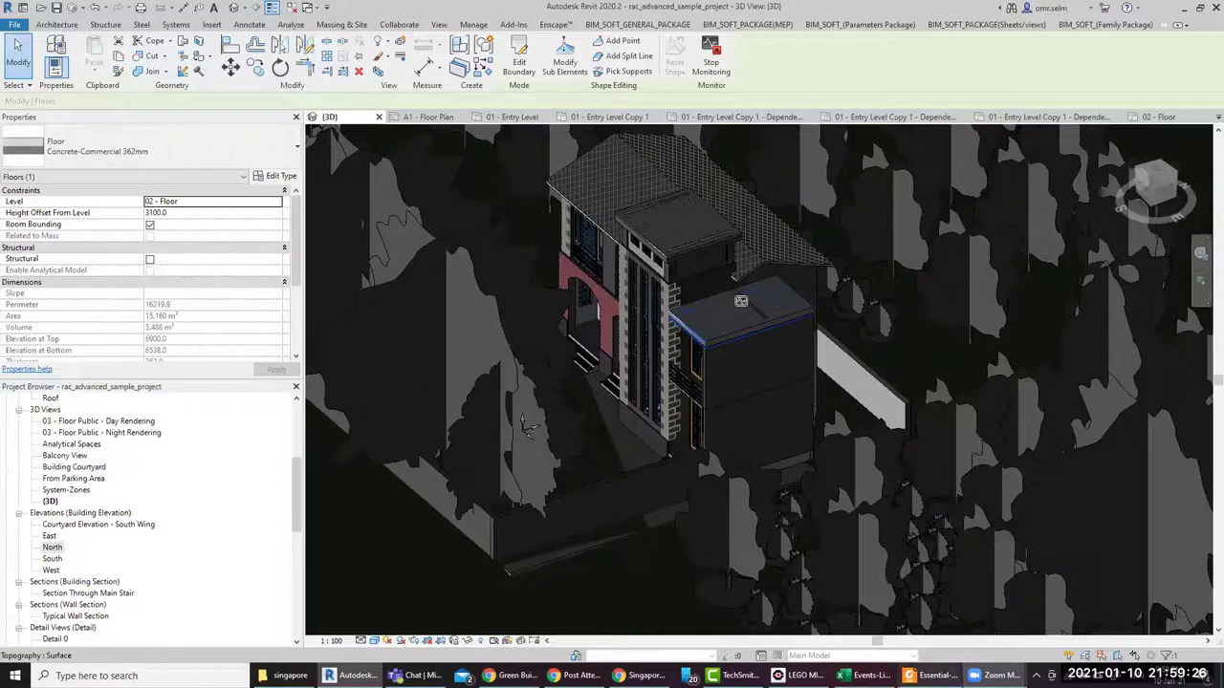
Review the workflow PDF in Foxit Reader, then bring up Revit's Worksharing prompt from the status bar
key(alt+Tab)
scroll(809, 462, down, 4)
ctrl+scroll(807, 459, up, 2)
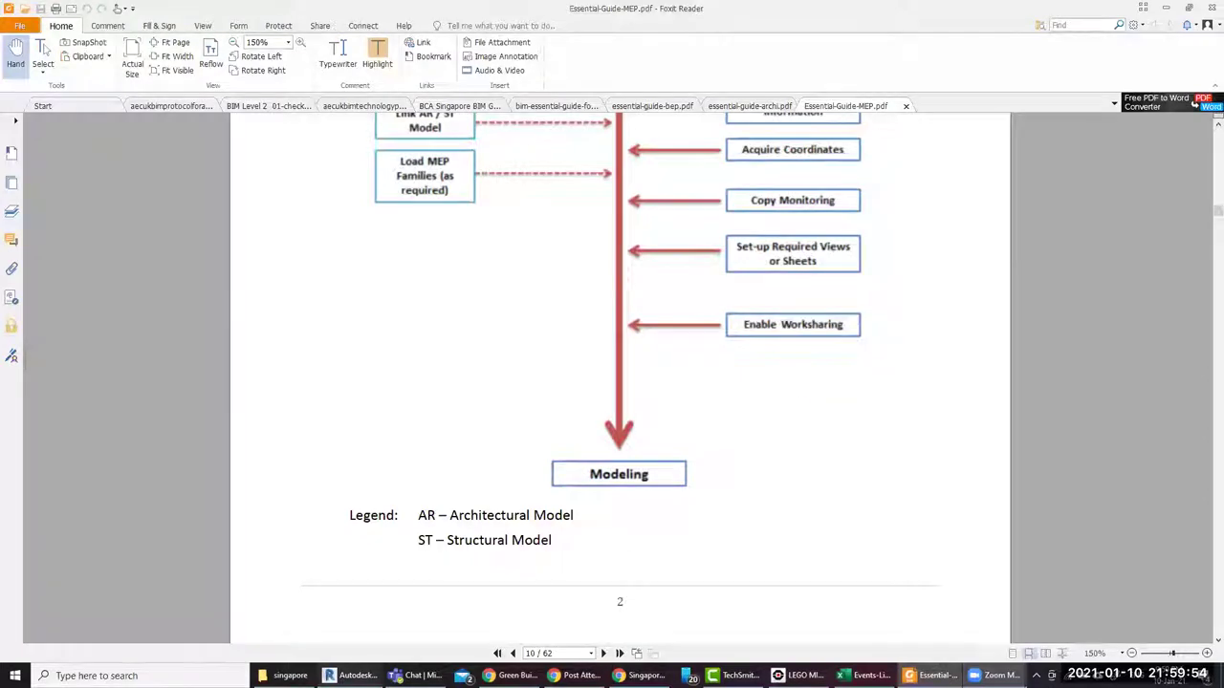
click(354, 675)
click(575, 656)
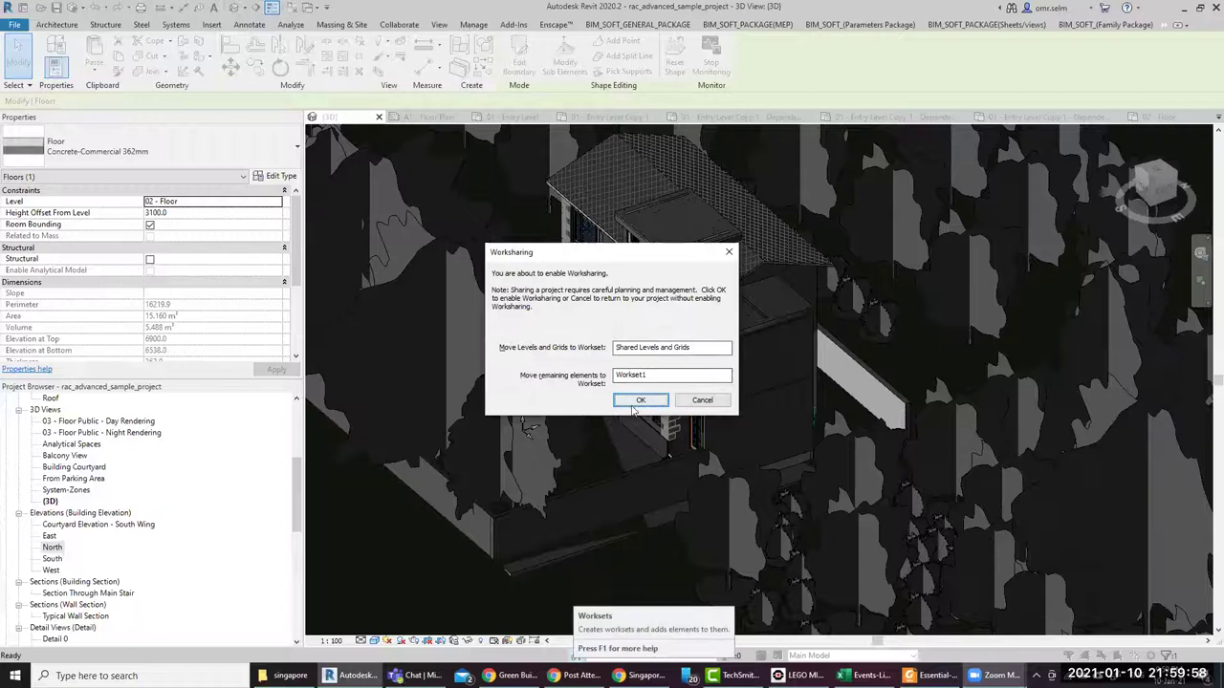
Enable worksharing and create a new workset named 'wall'
click(636, 404)
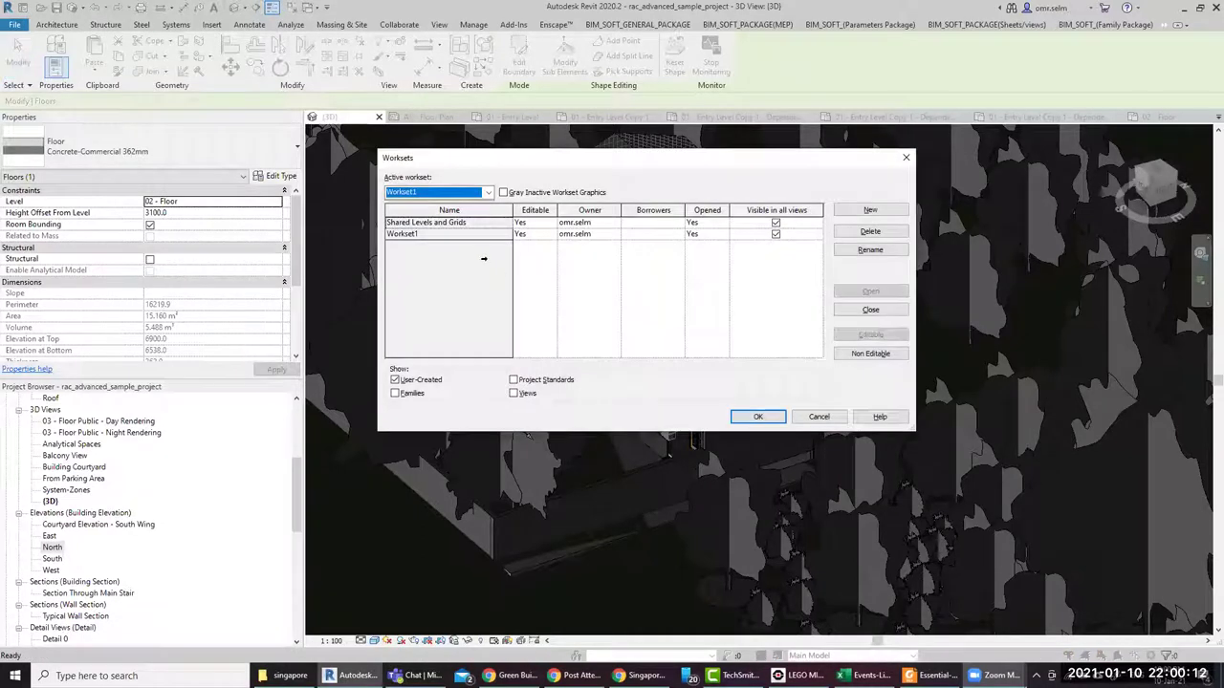
click(424, 239)
click(414, 234)
click(838, 209)
text(sw)
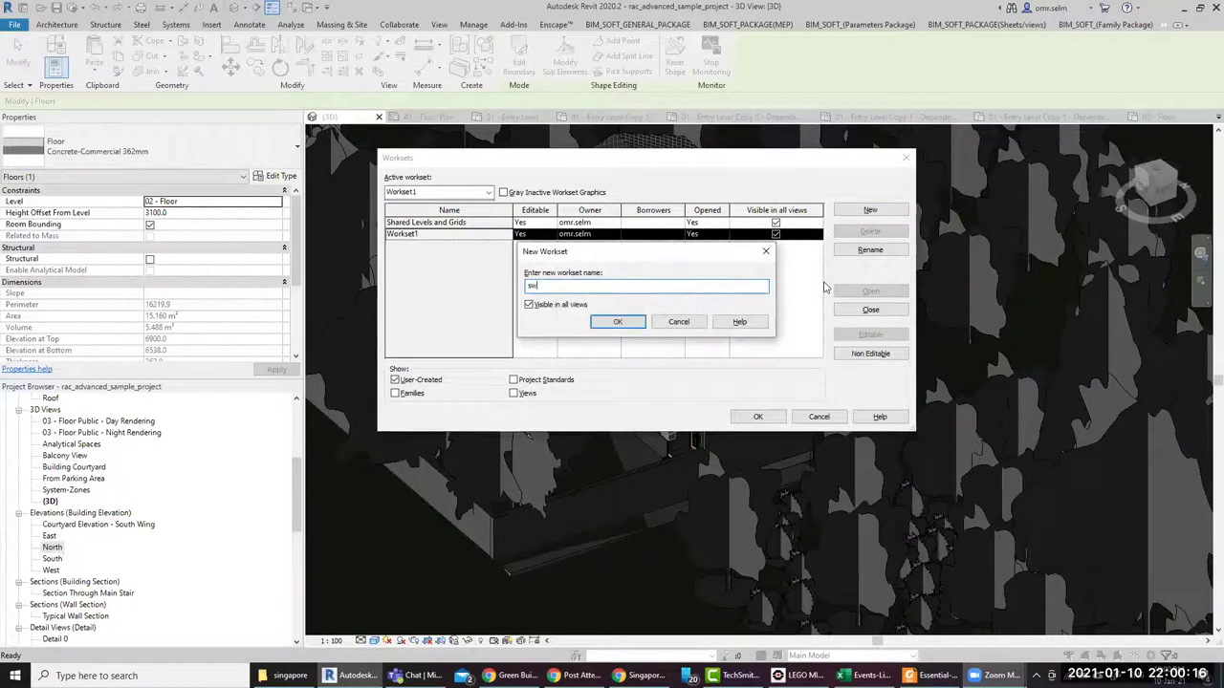
key(BackSpace)
key(BackSpace)
text(wall)
click(631, 327)
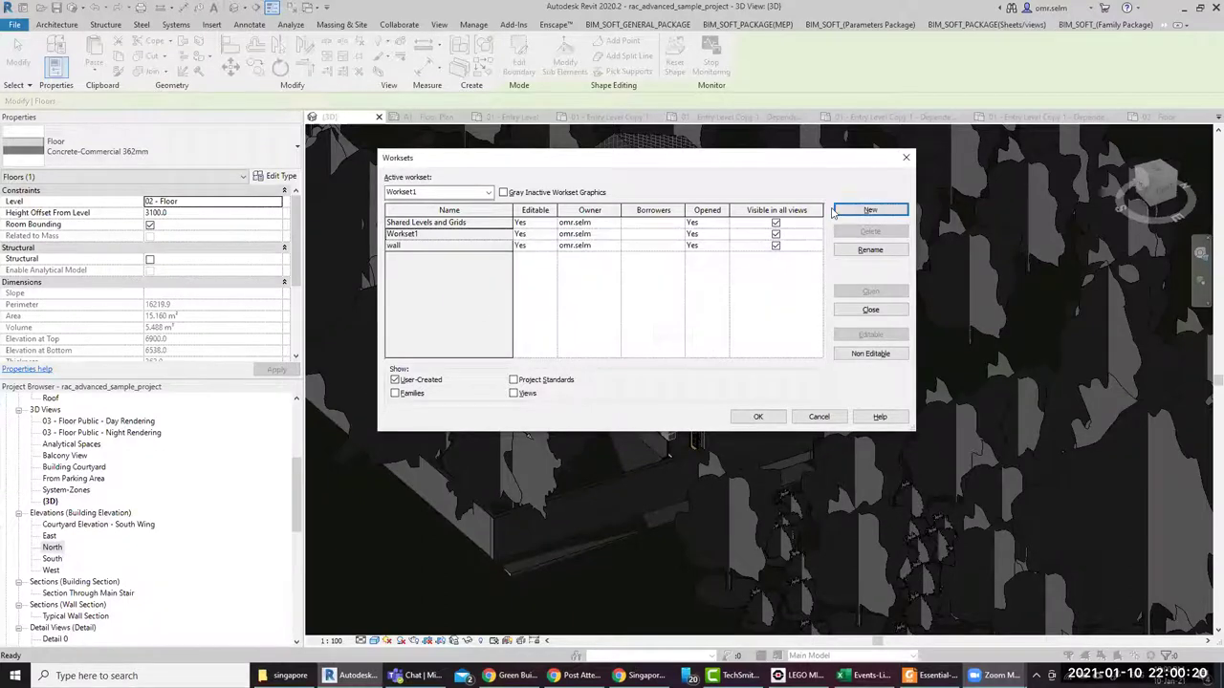
Add a 'pipe' workset, apply the changes and make pipe the active workset
click(845, 212)
text(pipe)
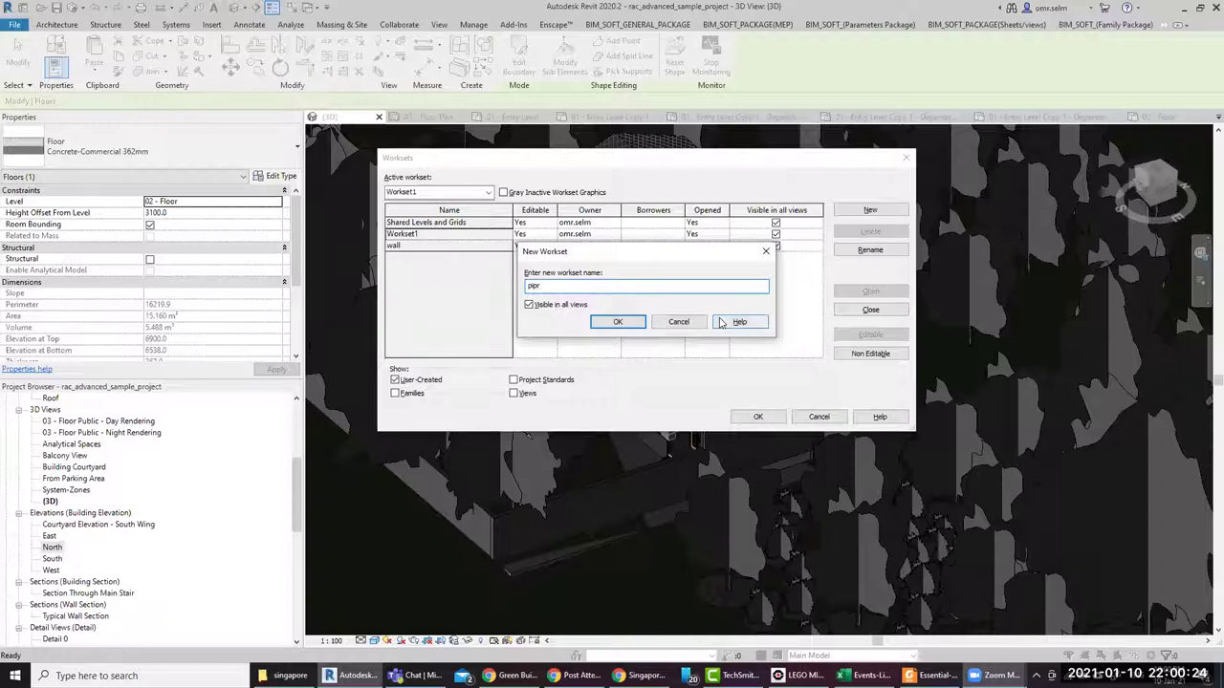
click(616, 324)
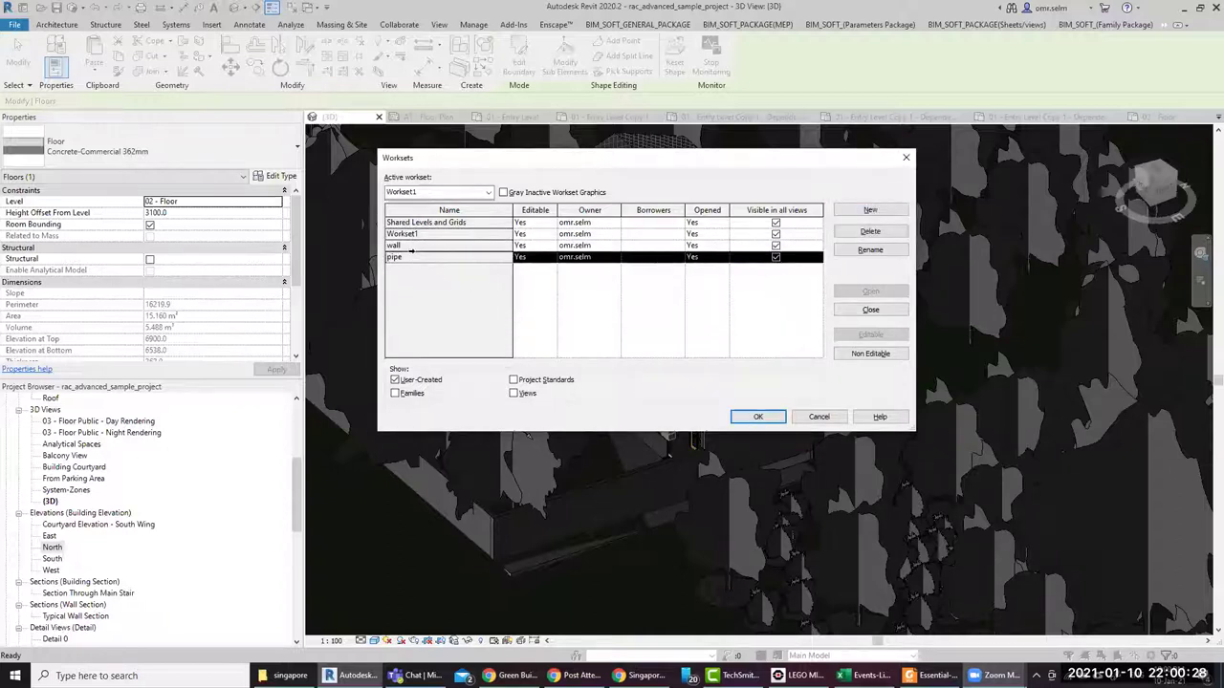
click(406, 246)
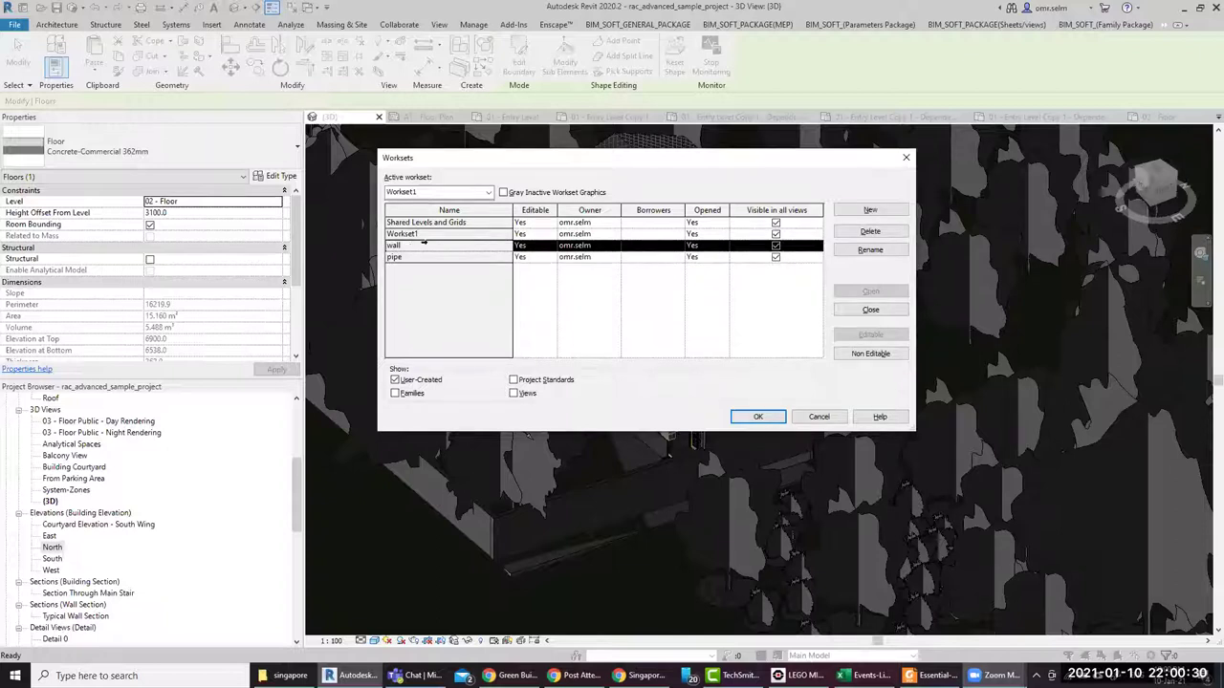
click(757, 417)
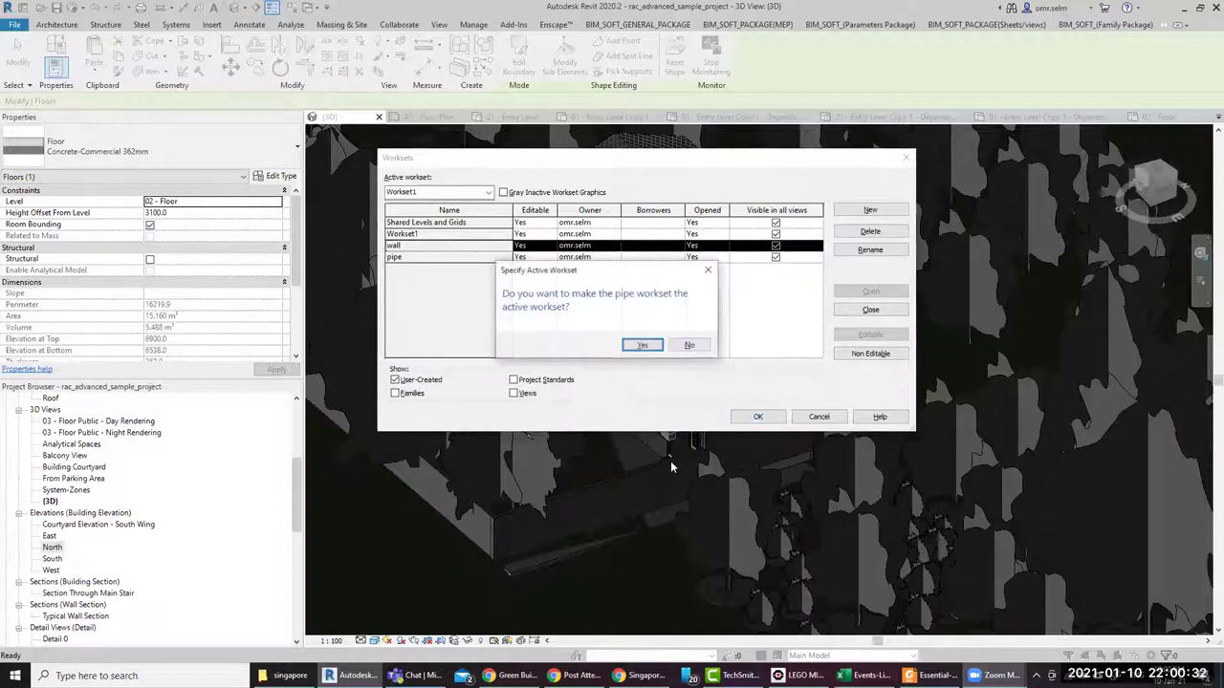
click(644, 347)
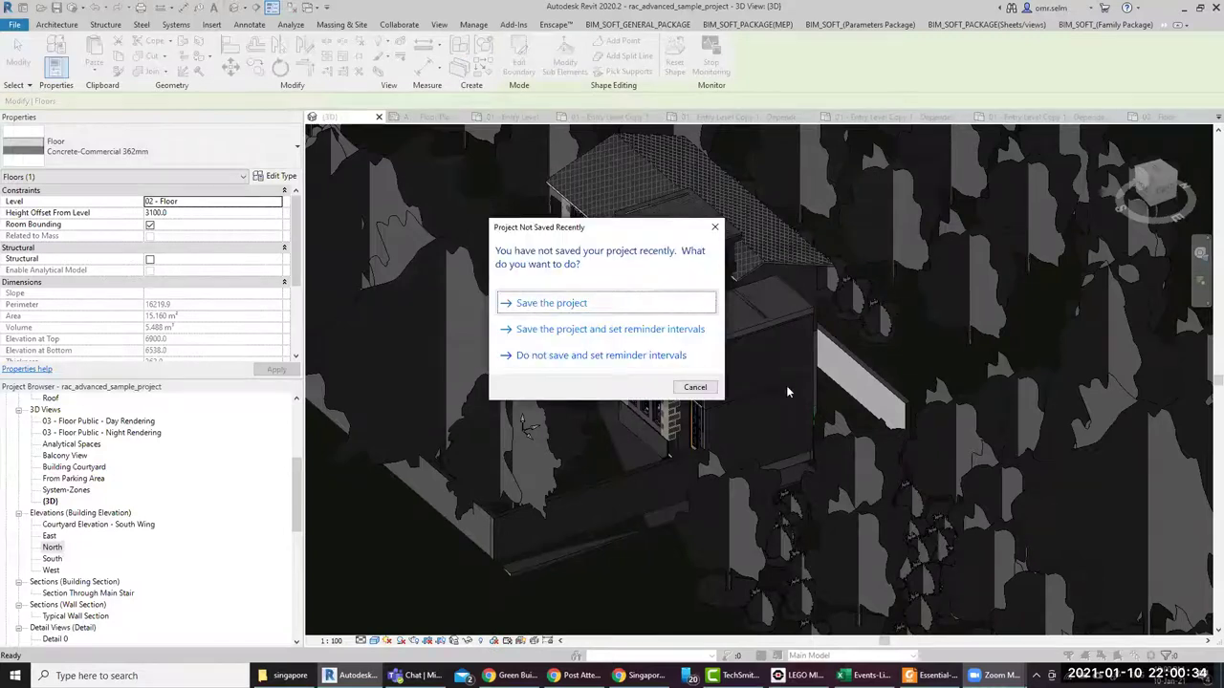
click(695, 387)
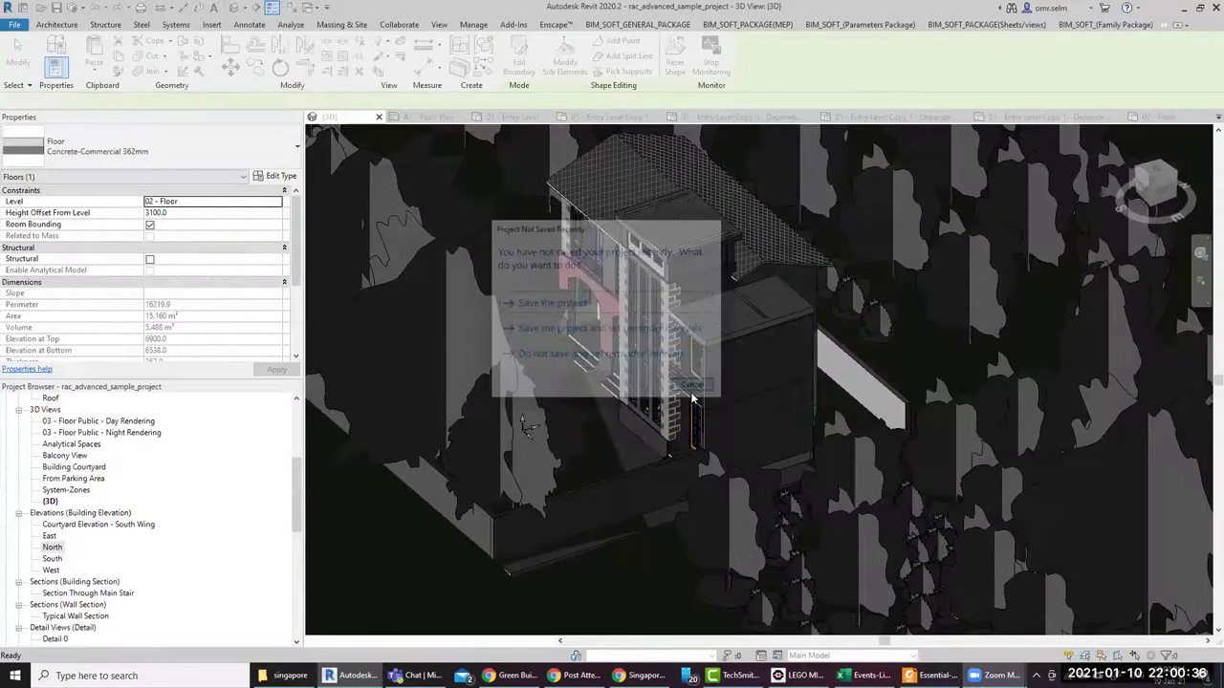
scroll(796, 409, down, 5)
scroll(796, 409, down, 3)
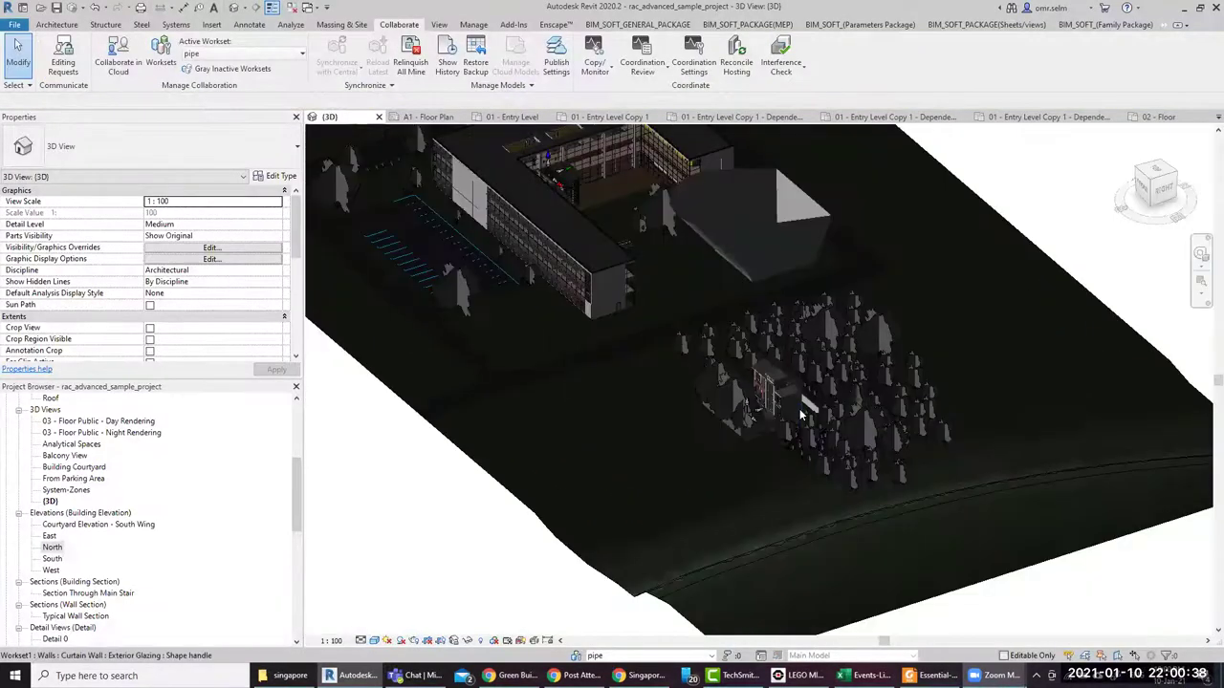
scroll(799, 408, down, 3)
scroll(497, 564, down, 3)
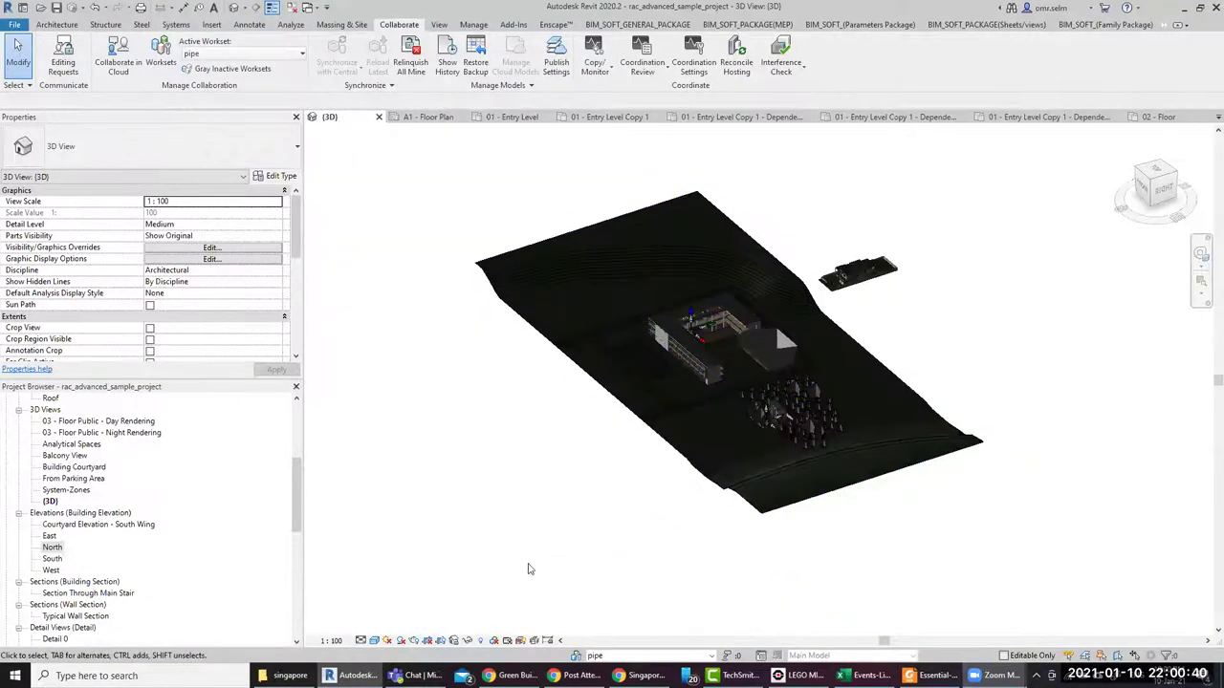
Select everything across the site, then filter the selection to only the Walls category (187 walls)
drag(975, 197, 528, 562)
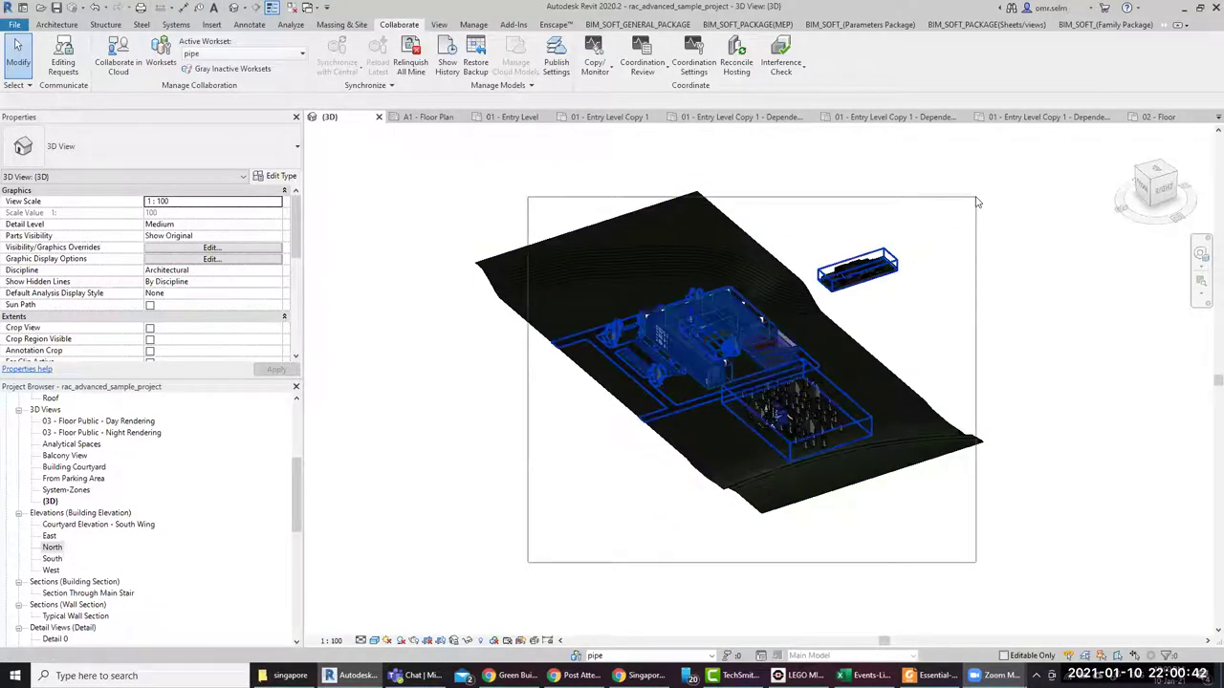
click(645, 59)
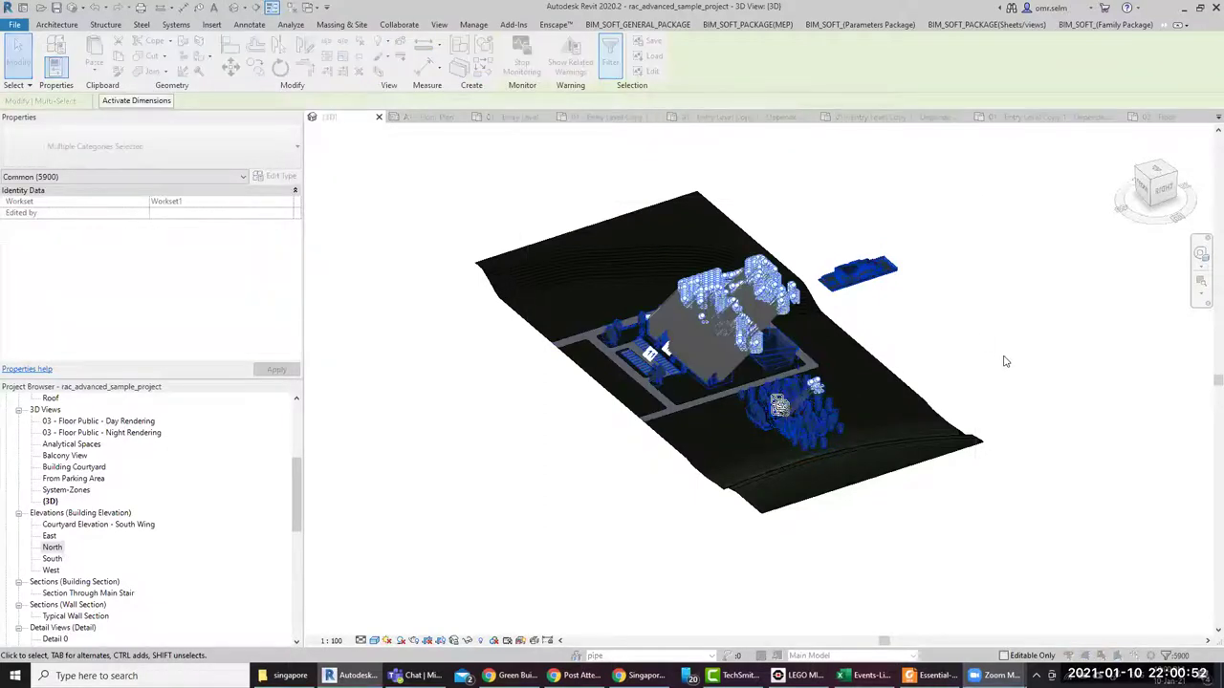
click(683, 275)
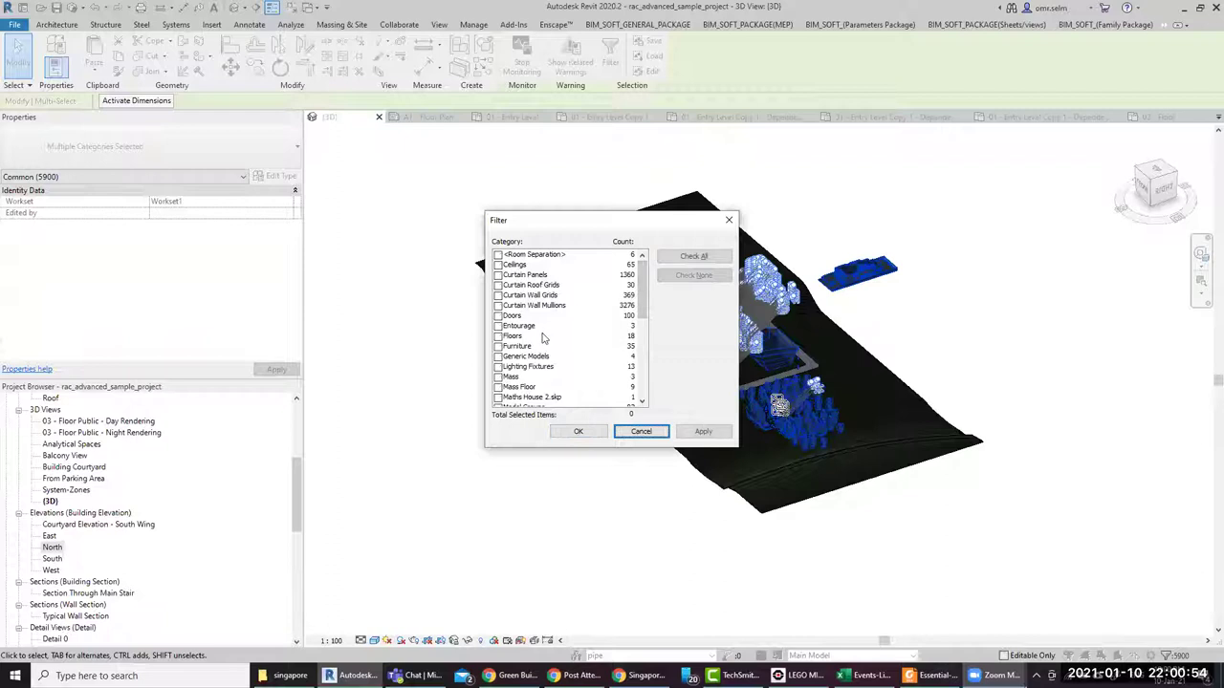
click(524, 347)
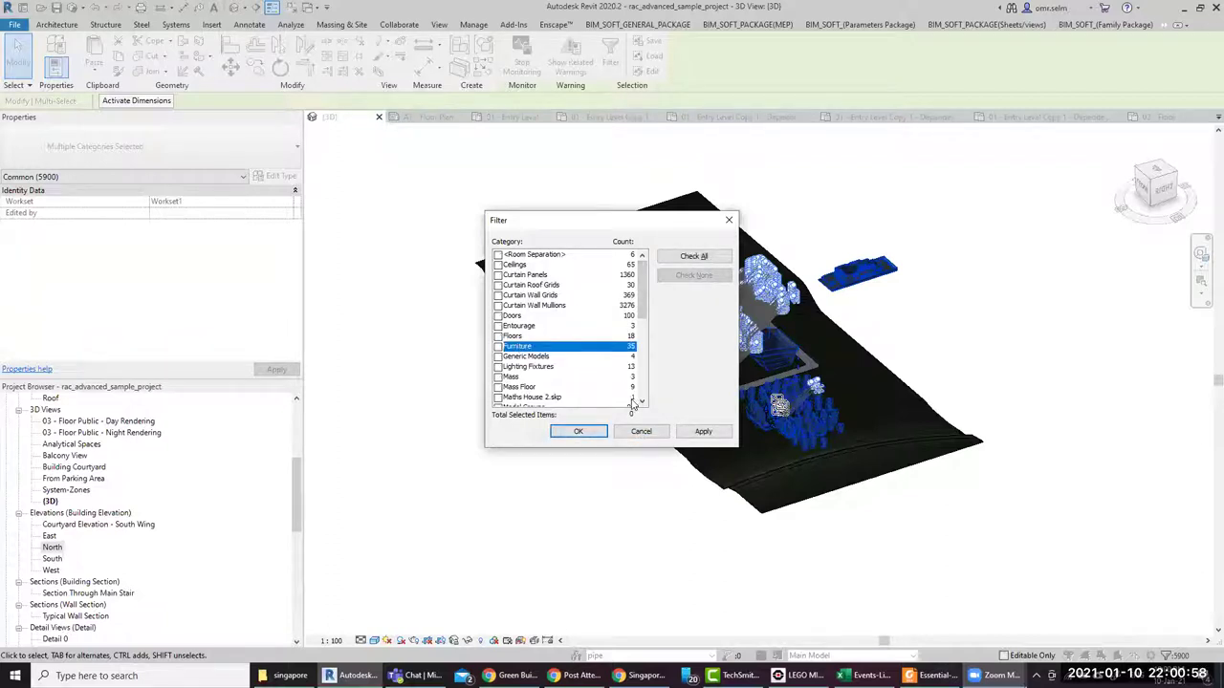
key(w)
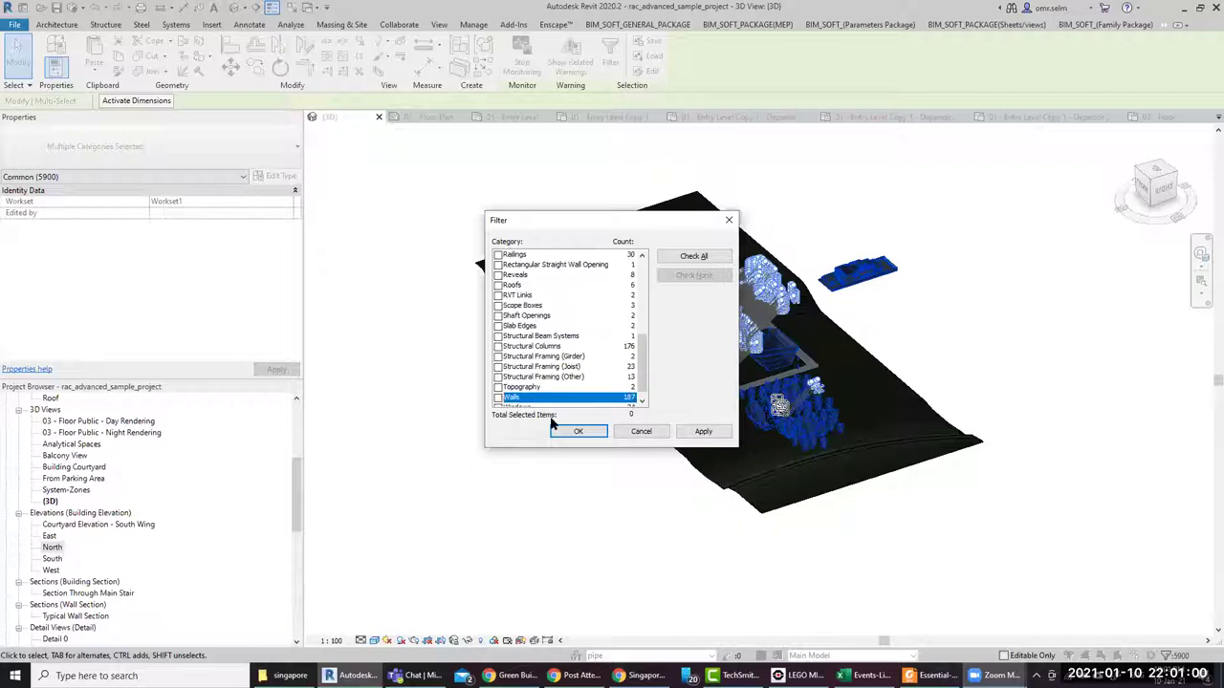
key(space)
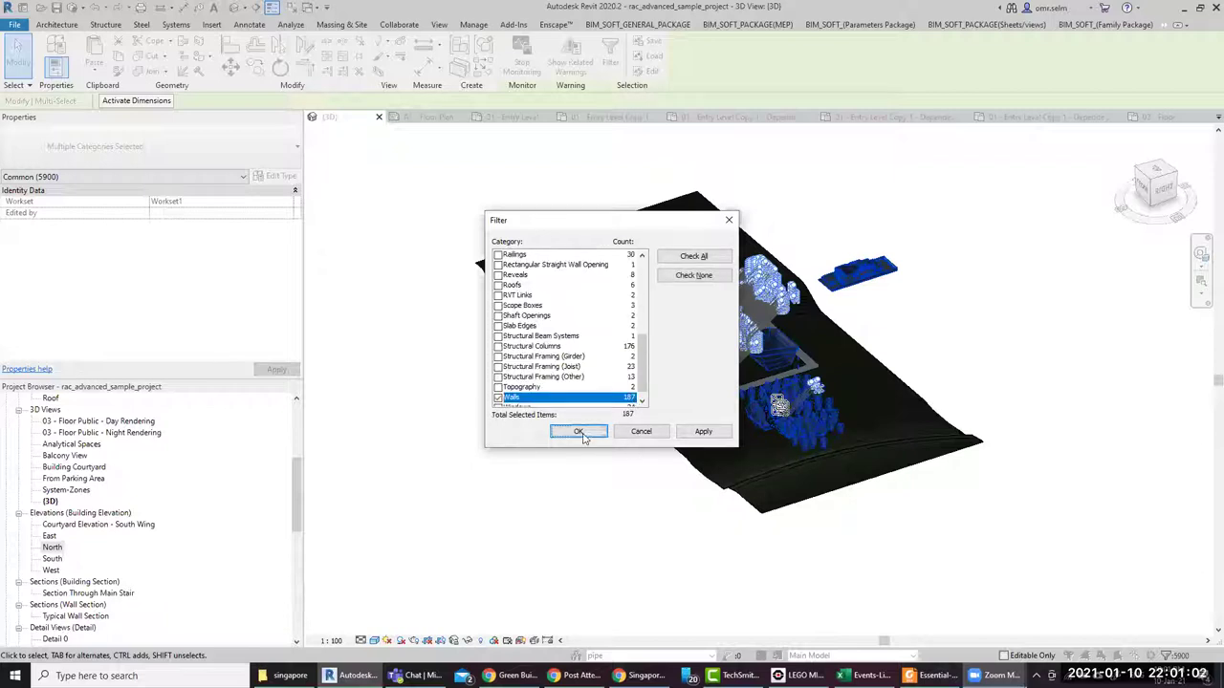
click(579, 432)
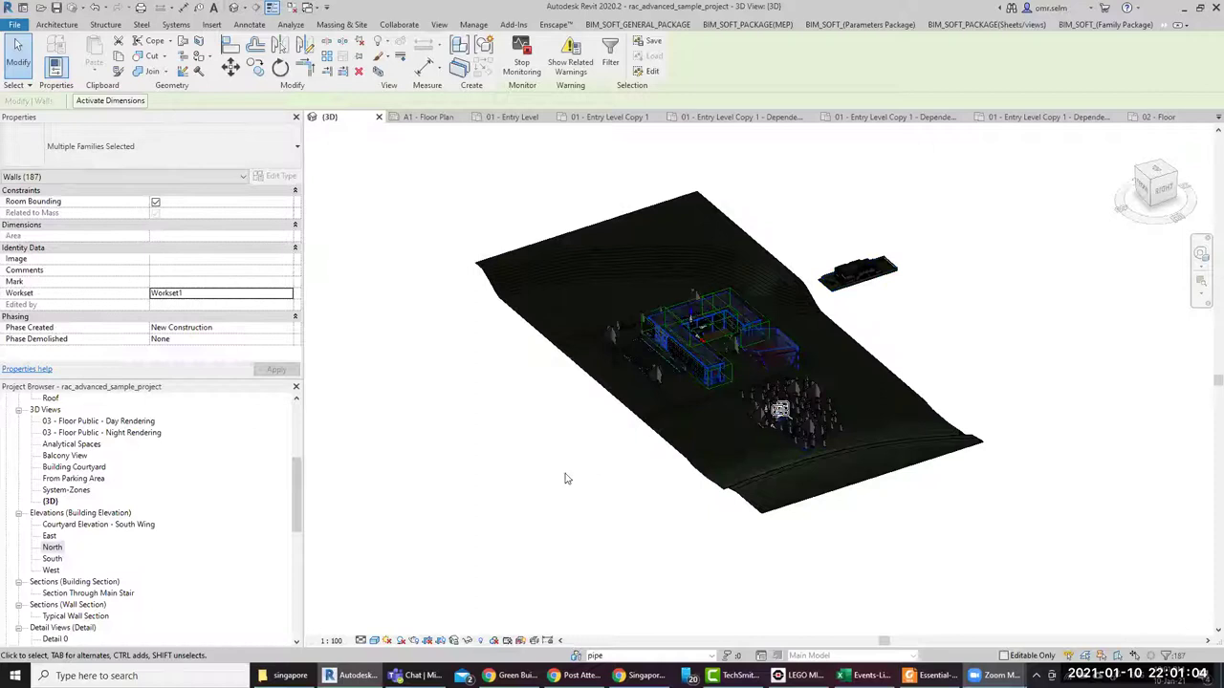
Set the selected walls' Workset property to 'wall', then deselect them
click(289, 295)
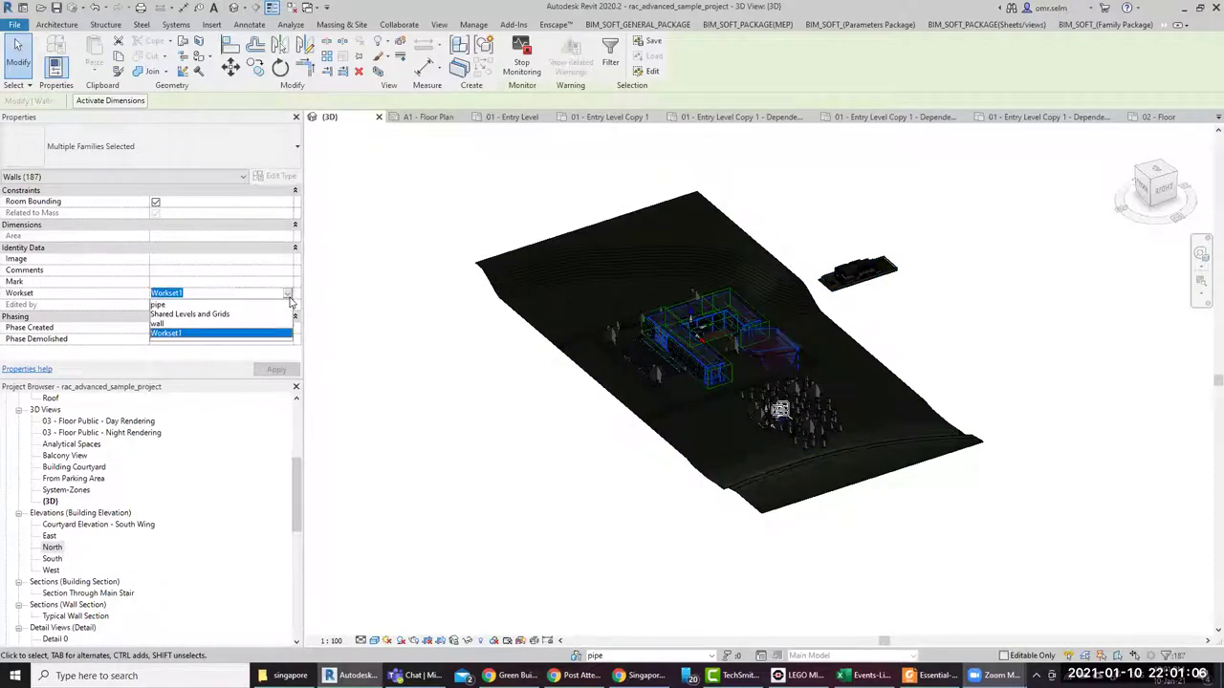
click(229, 331)
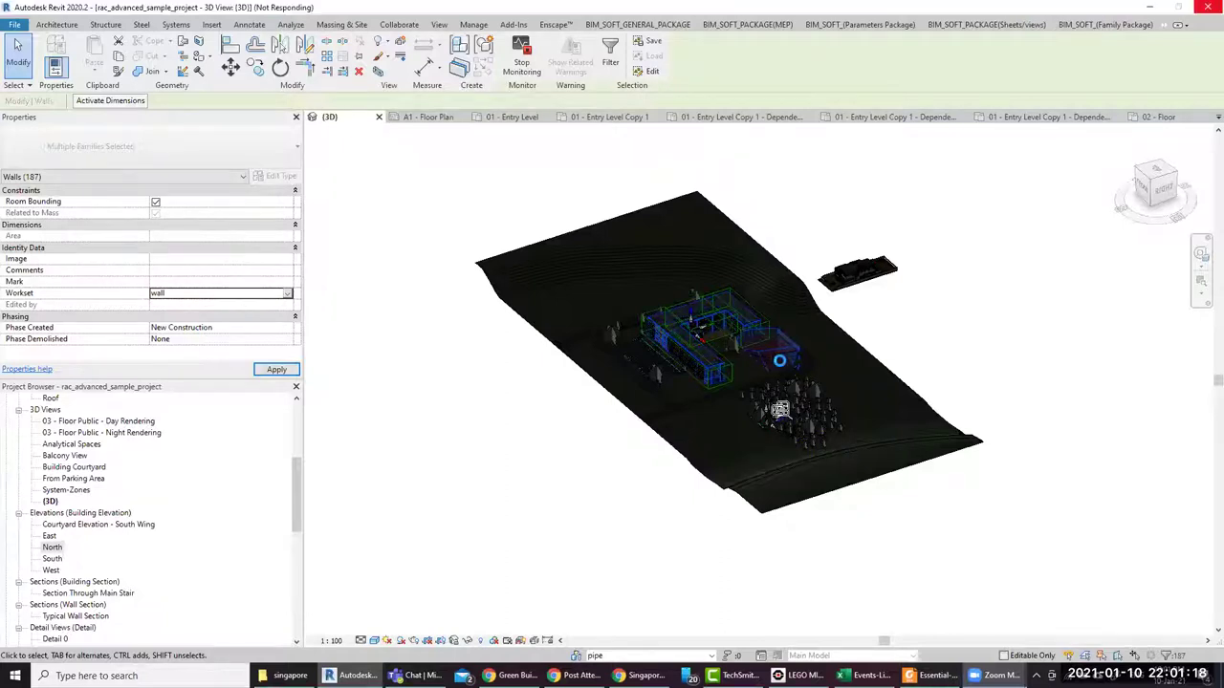
scroll(747, 379, up, 5)
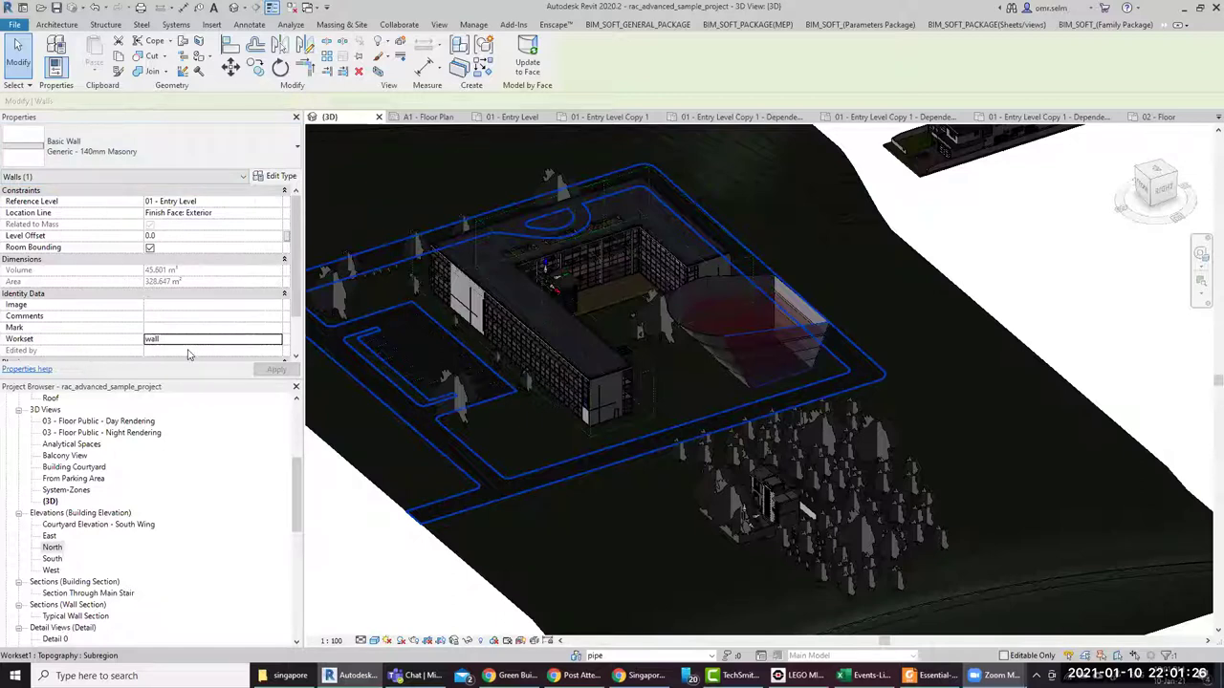
click(371, 566)
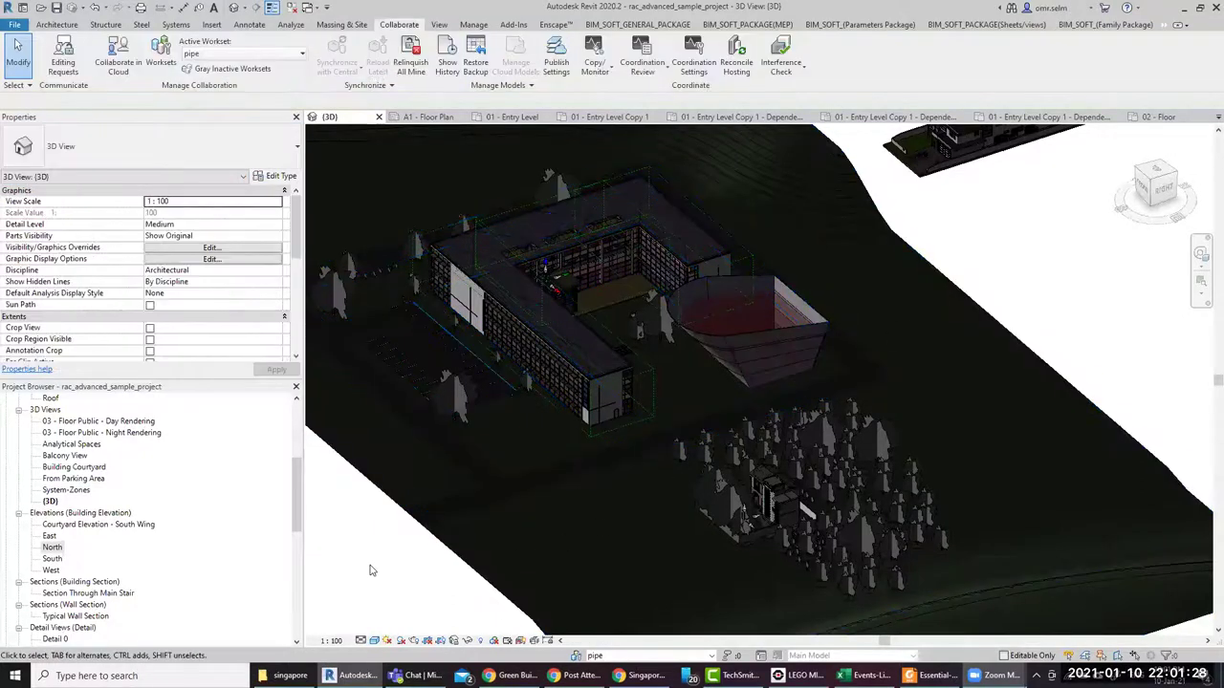
scroll(808, 369, down, 3)
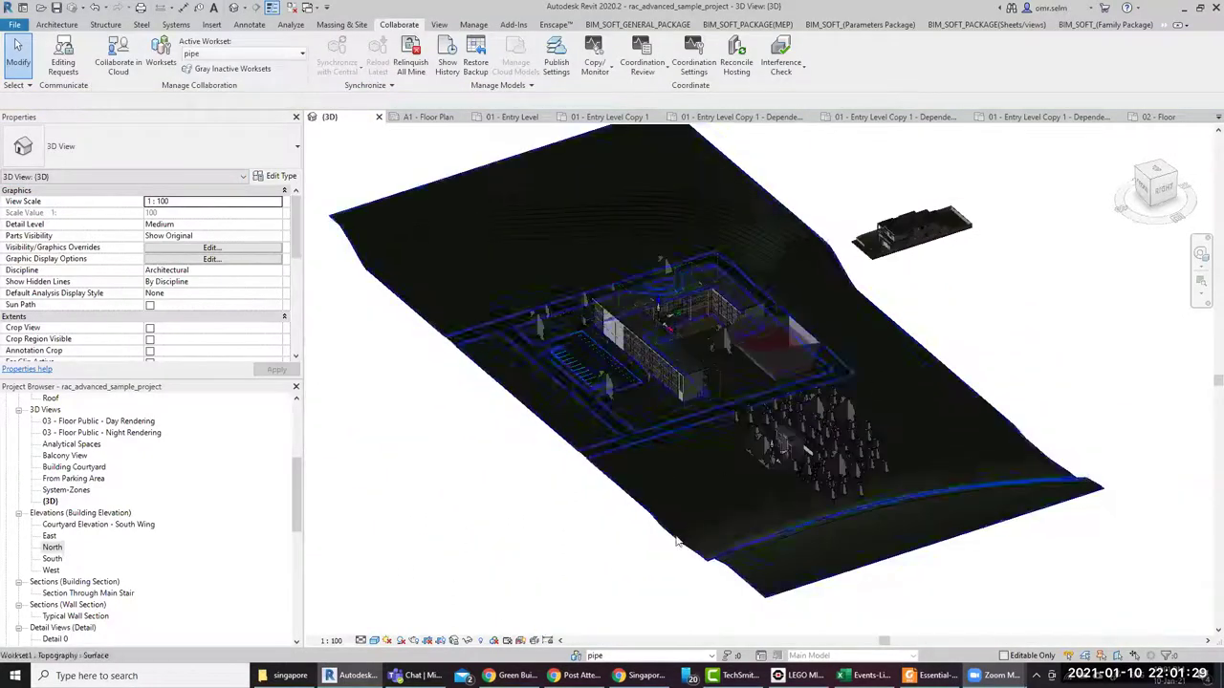
click(577, 655)
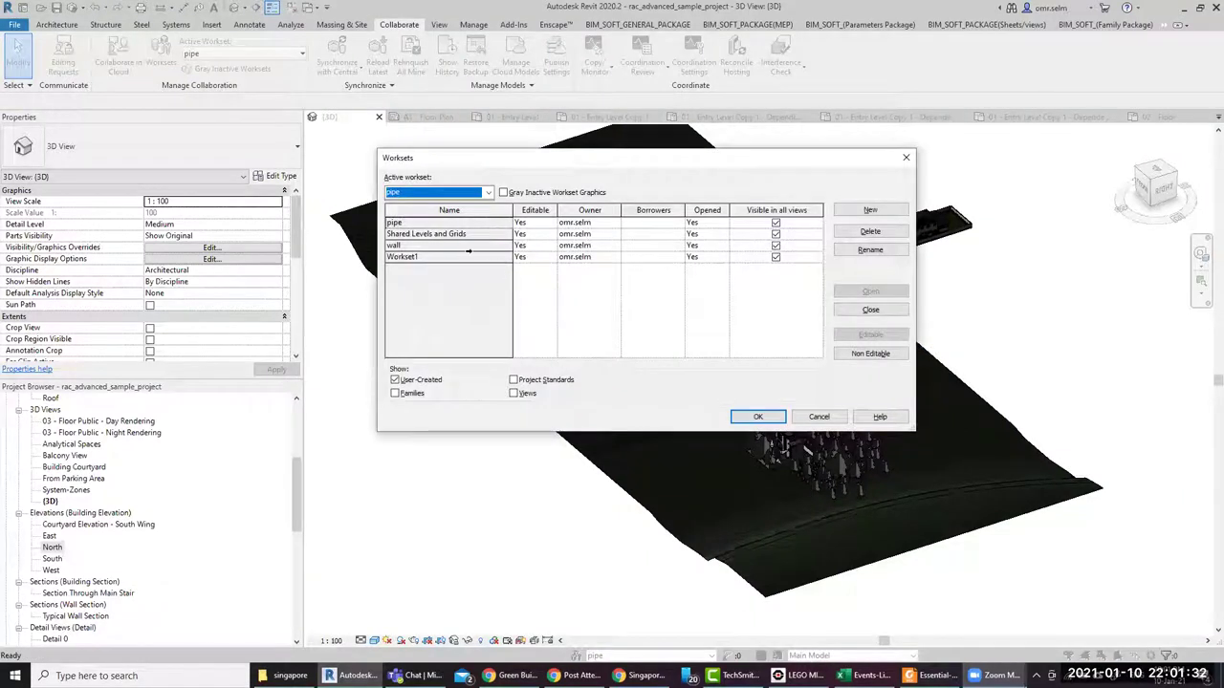
click(461, 244)
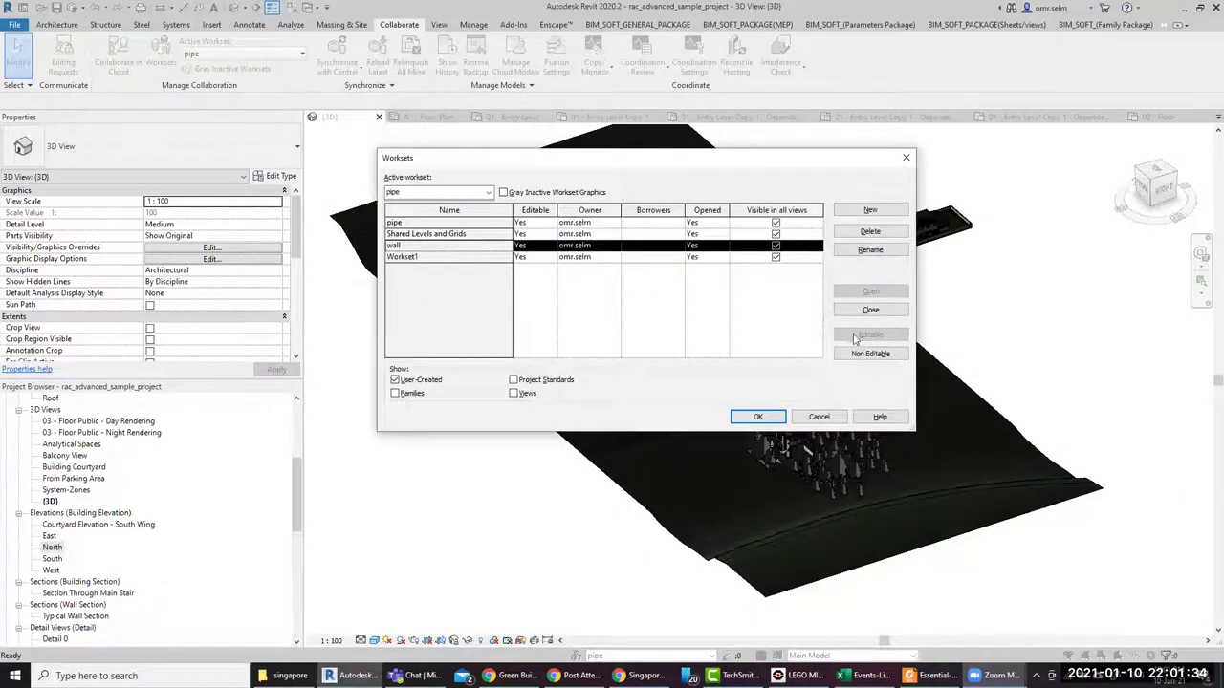
click(870, 354)
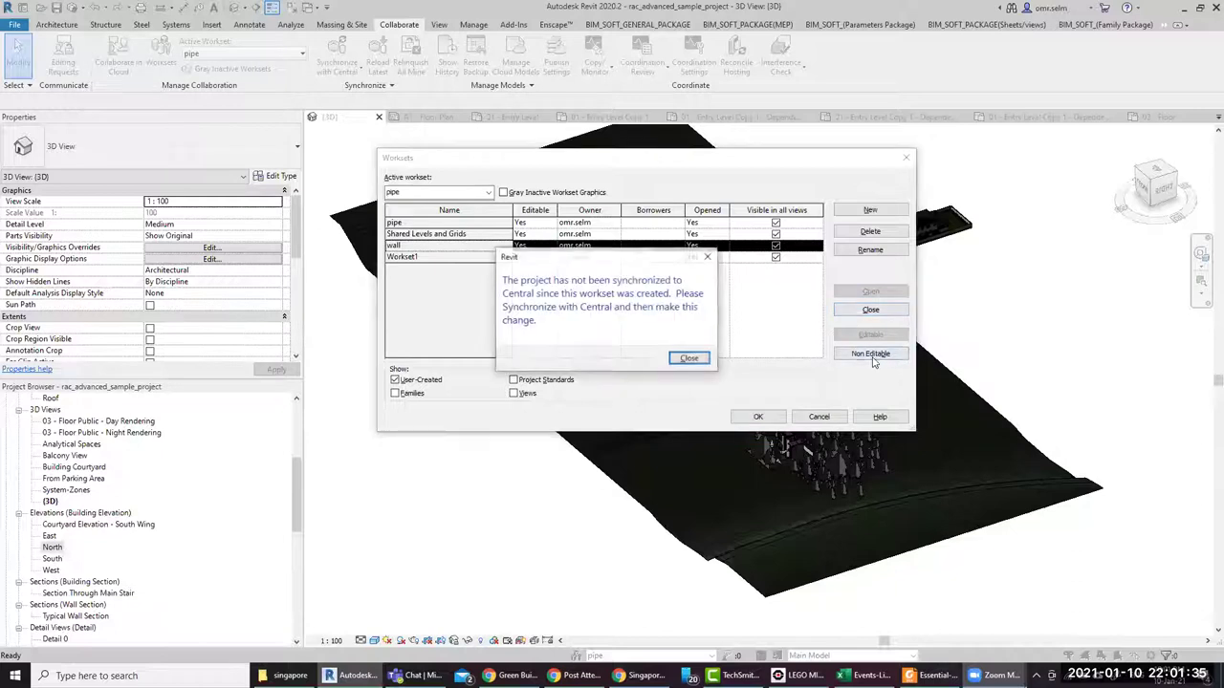
click(696, 359)
click(758, 417)
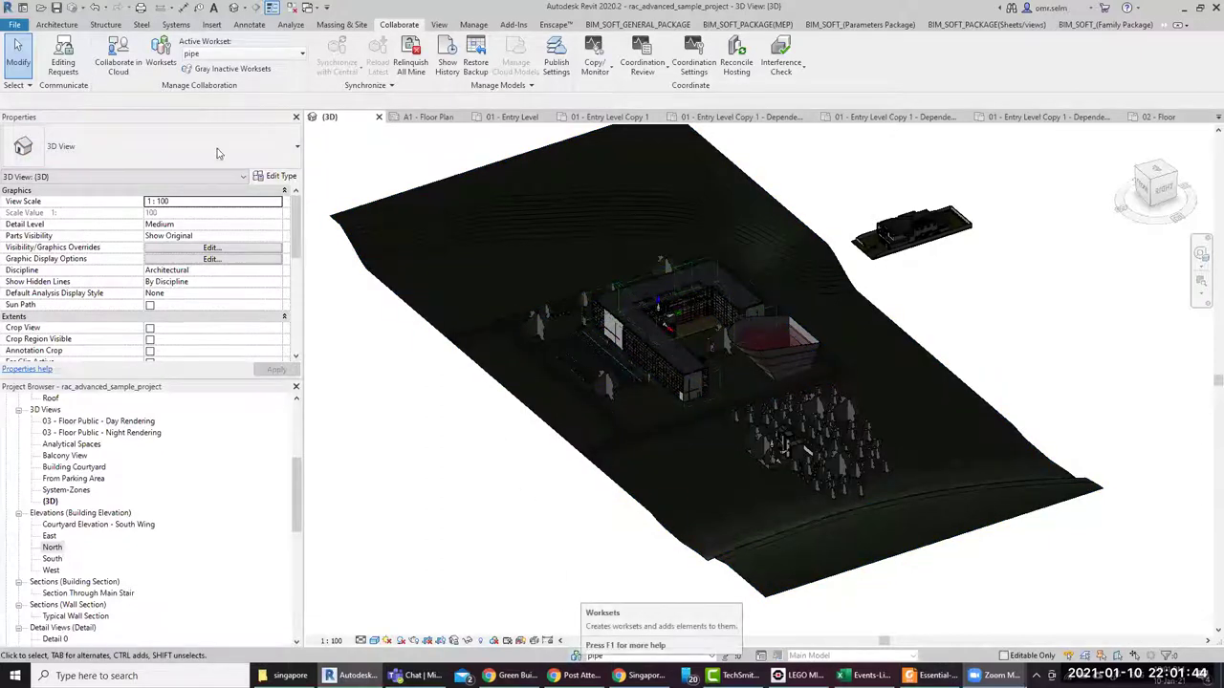
Save the project to the Desktop as rac_advanced_sample_project.rvt, accepting the default save options
click(56, 7)
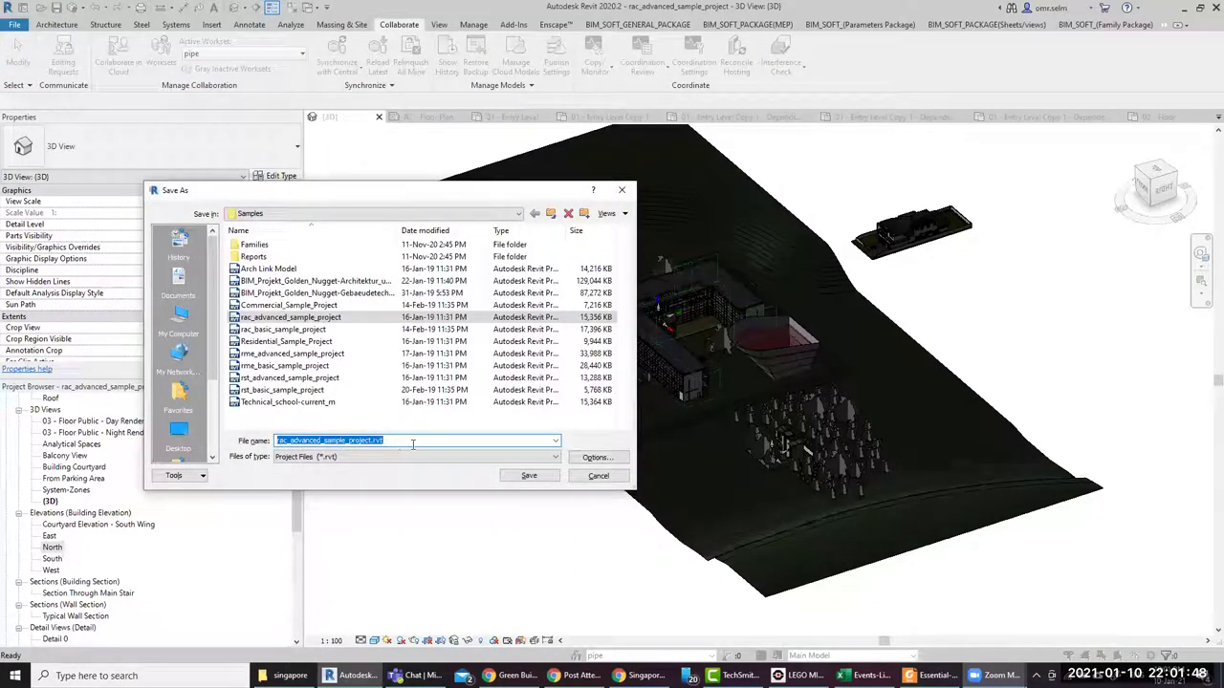
click(597, 458)
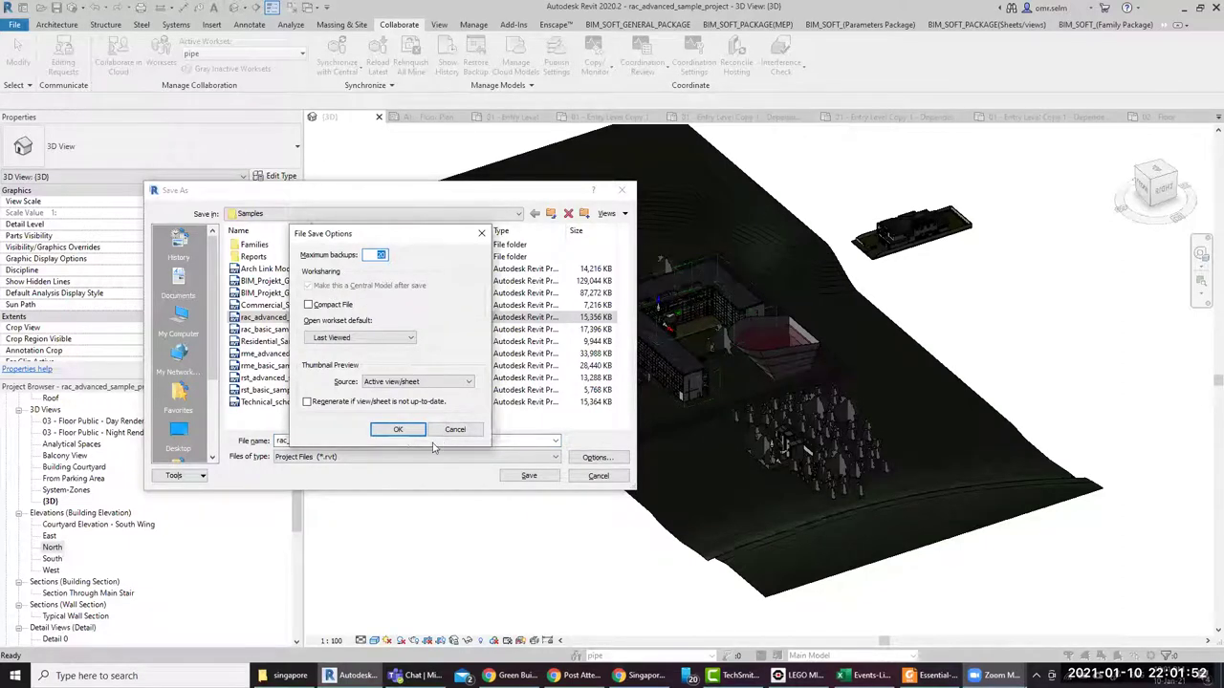
click(399, 438)
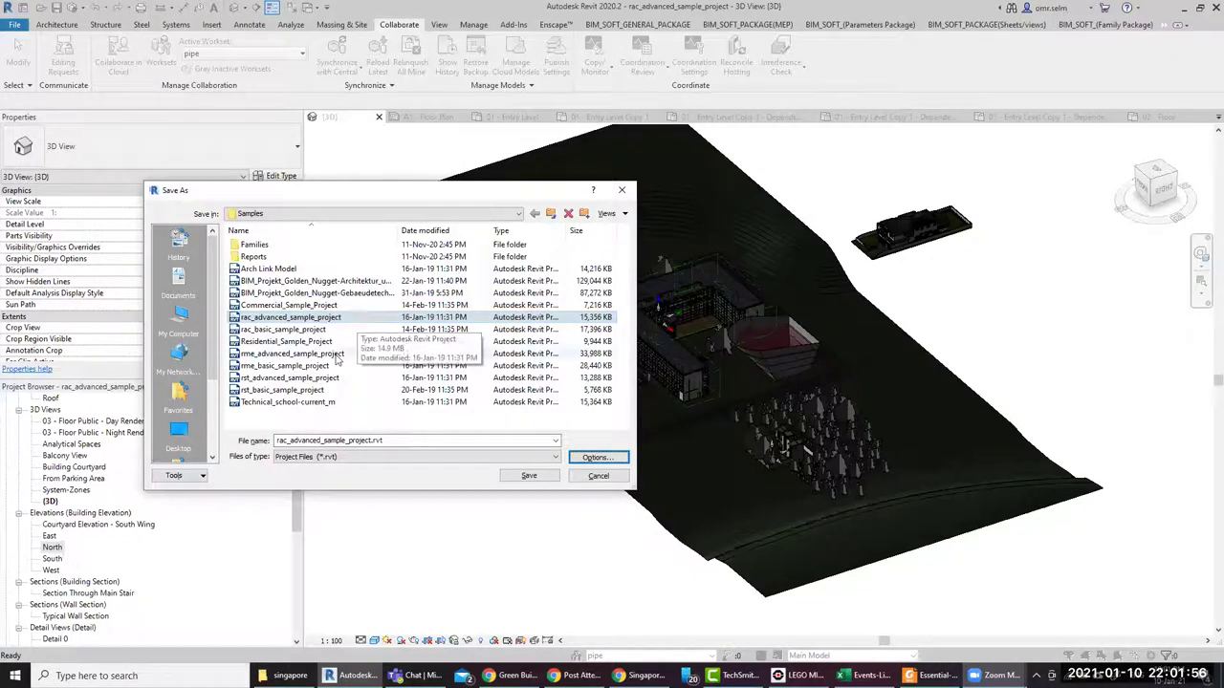
click(178, 435)
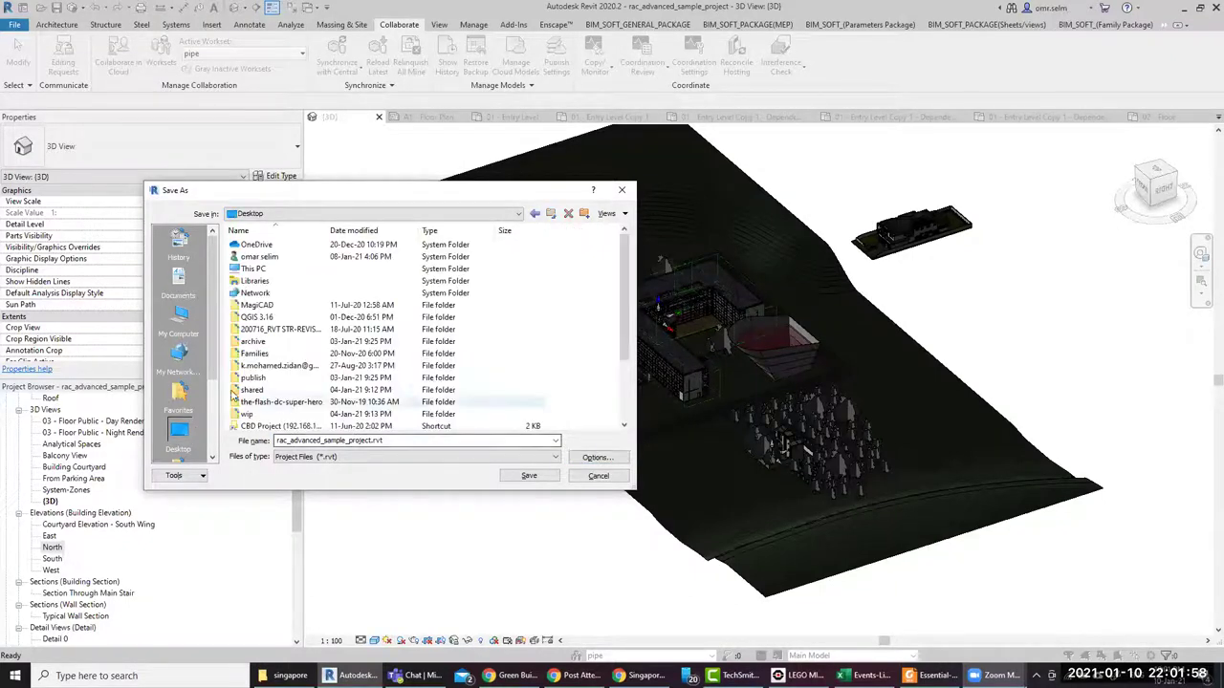
click(526, 476)
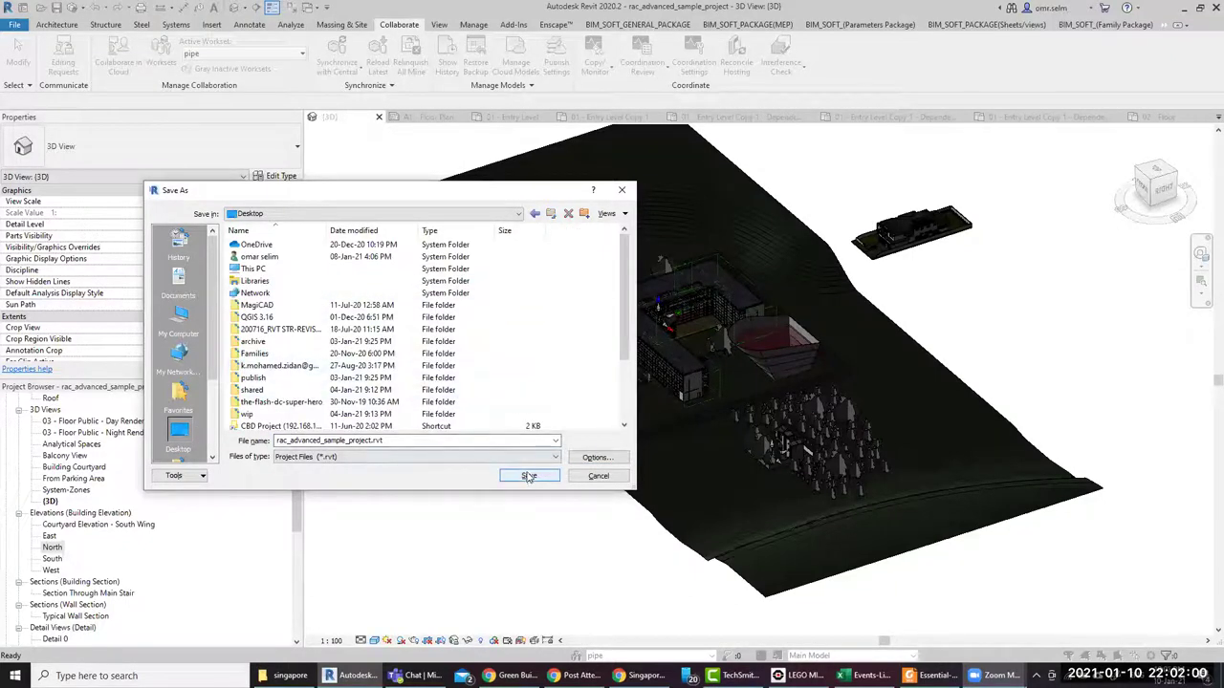
click(528, 478)
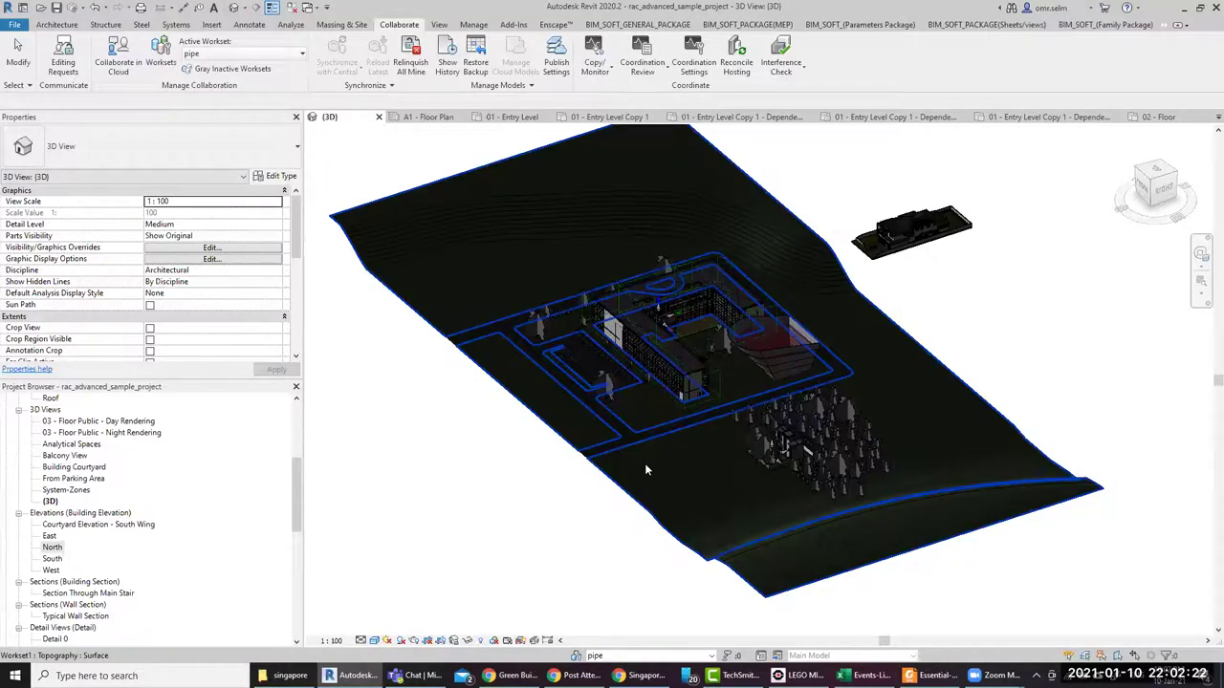
Close all views and open rac_advanced_sample_project from the Desktop as a new local copy
click(288, 7)
click(378, 117)
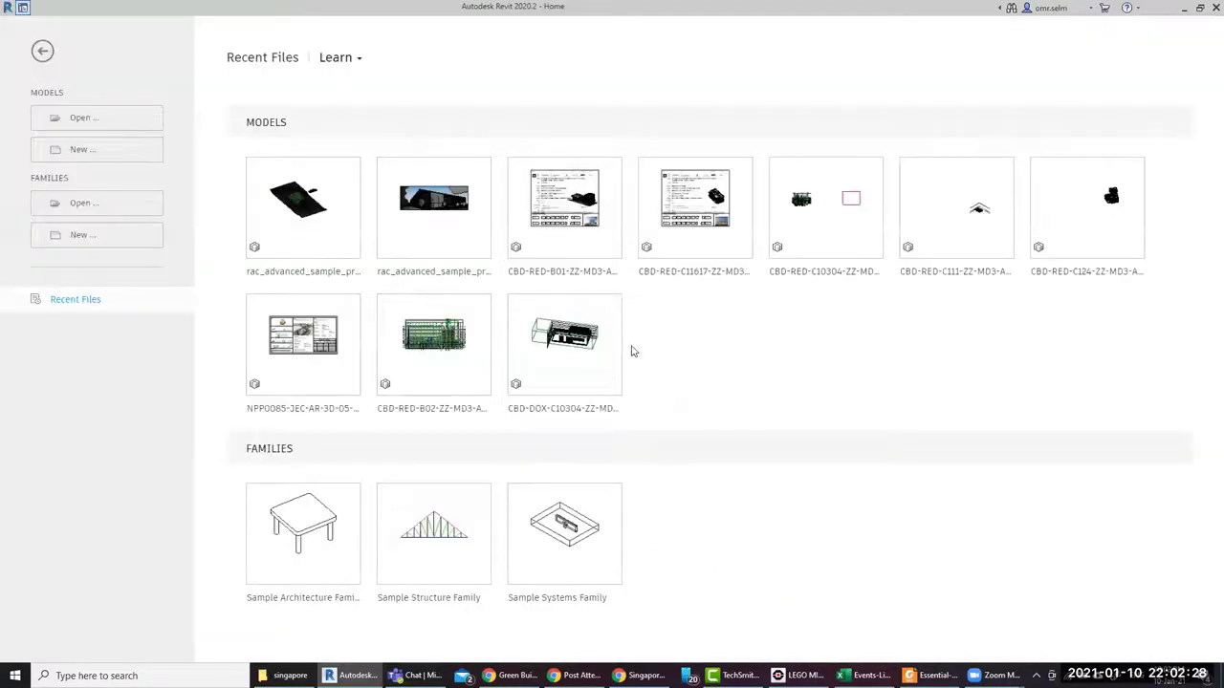
click(81, 118)
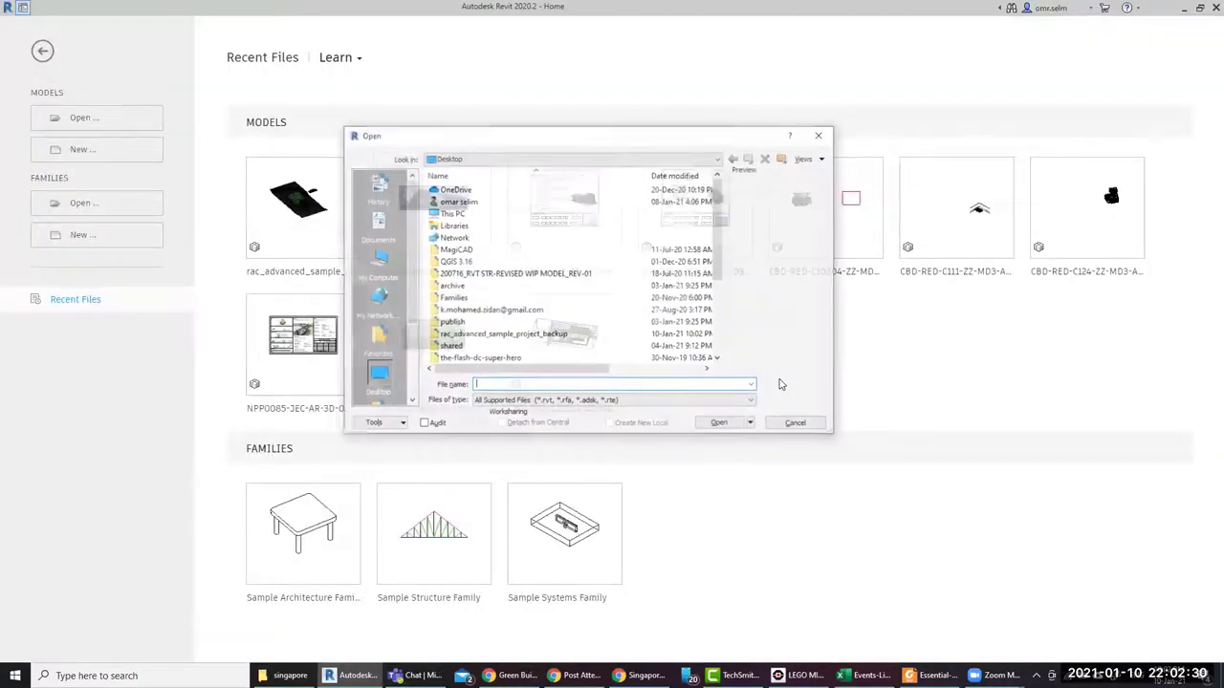
scroll(724, 224, down, 4)
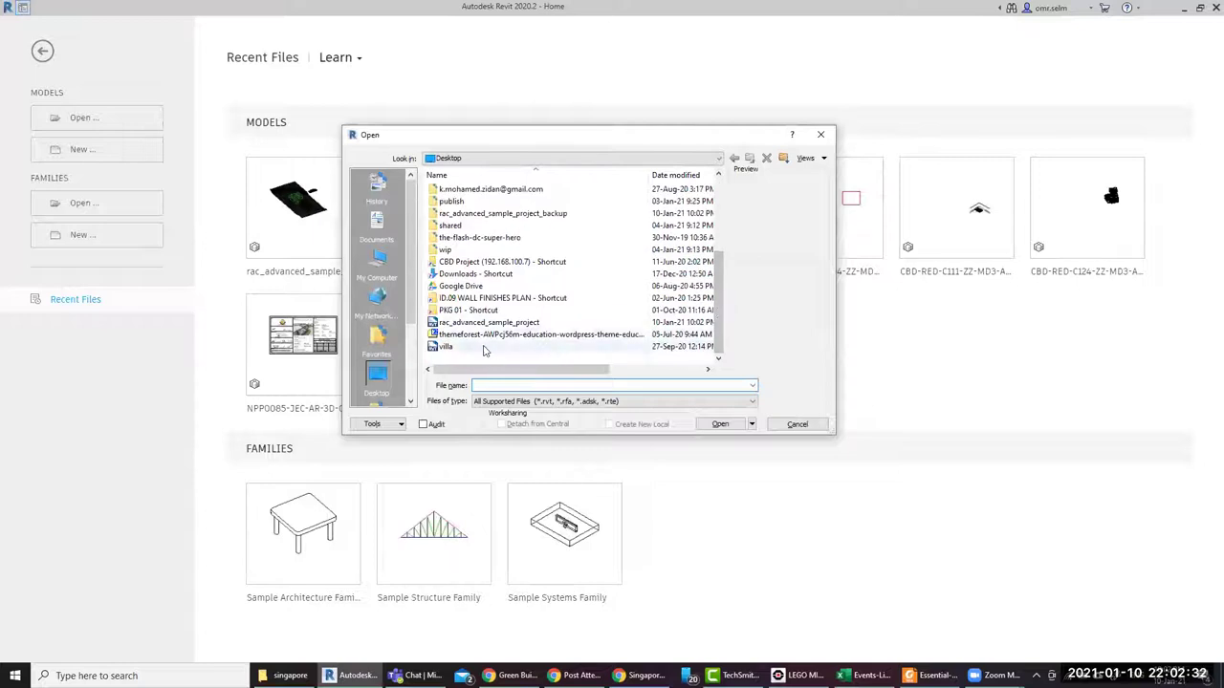
click(488, 324)
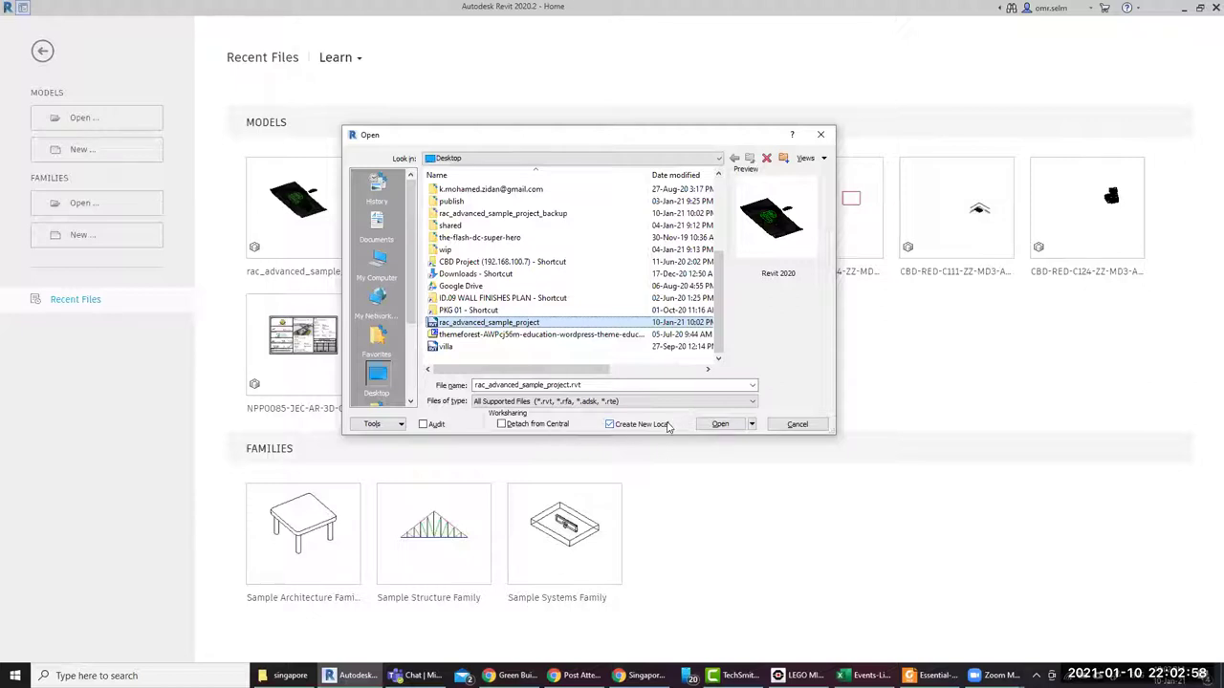
click(444, 346)
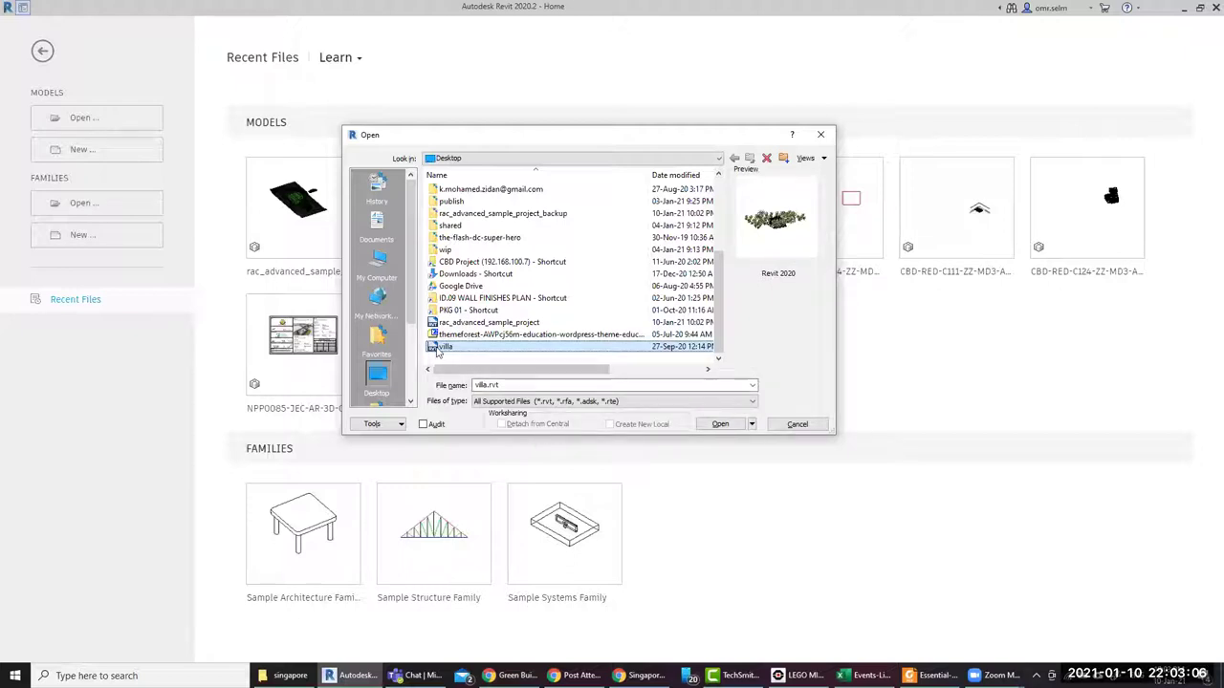
mouse_move(446, 346)
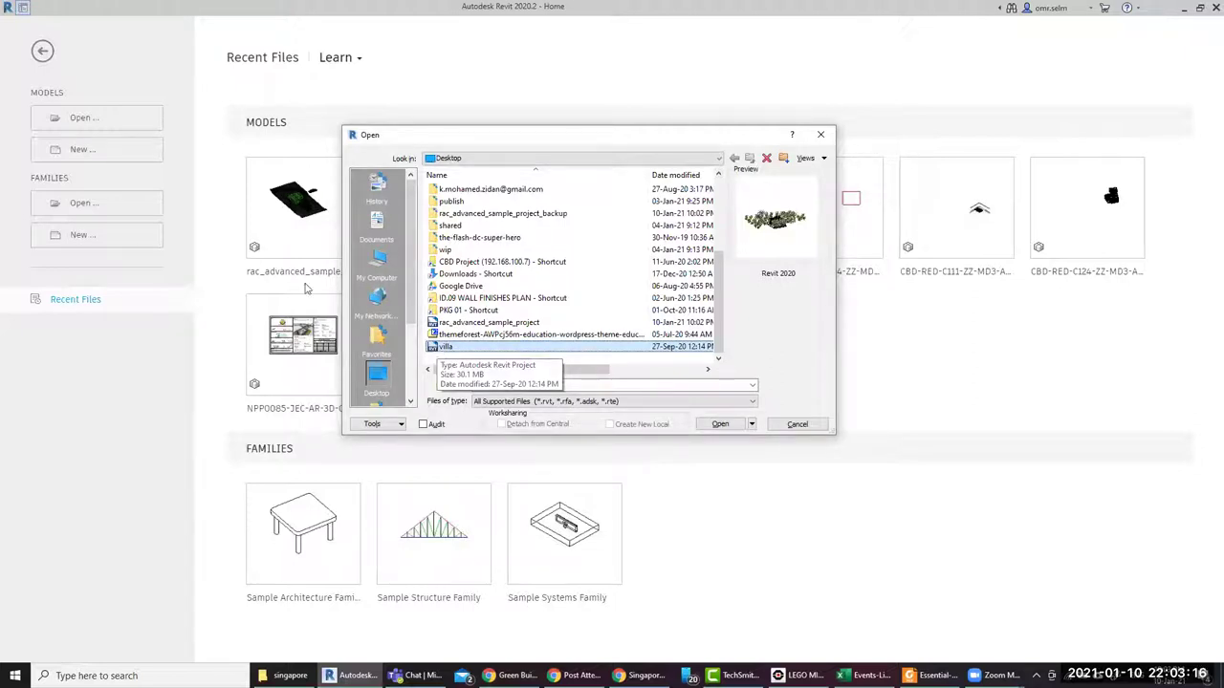
click(437, 350)
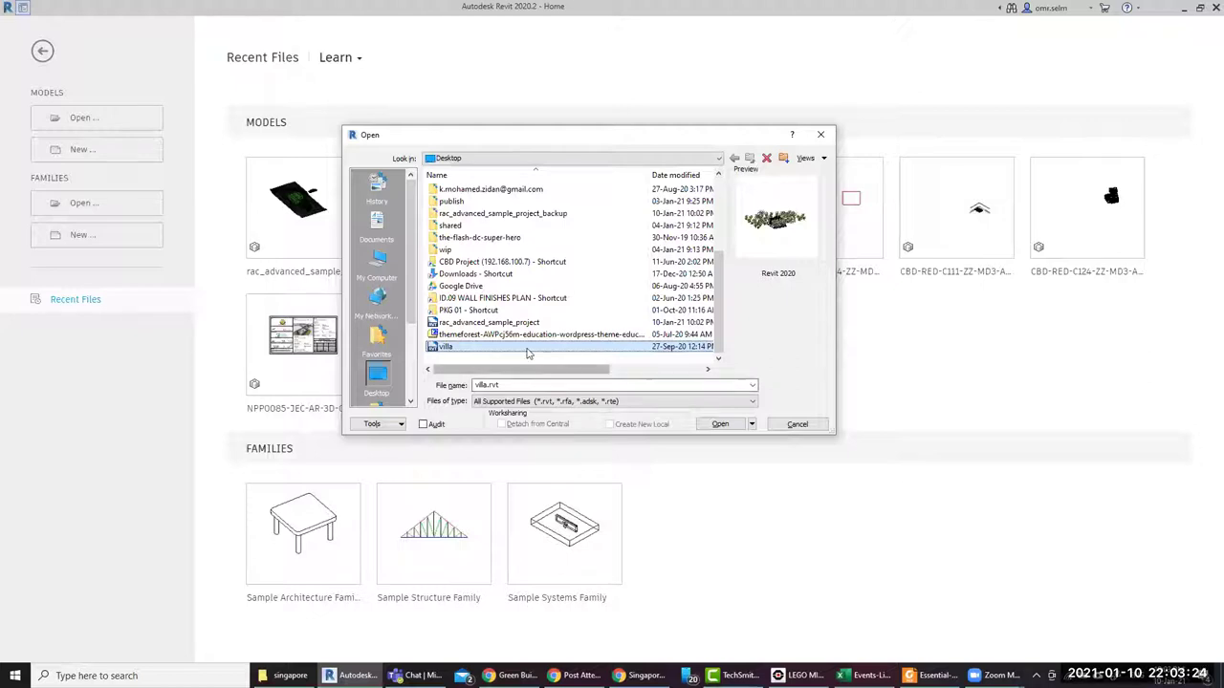
click(583, 322)
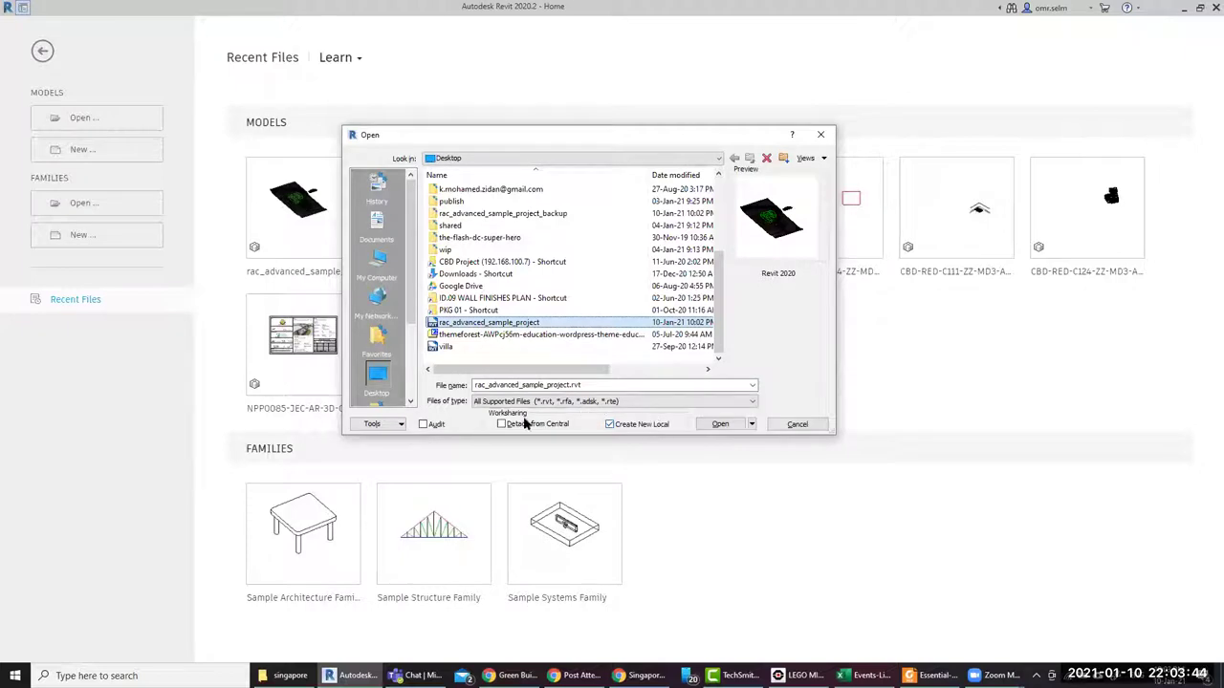
click(727, 428)
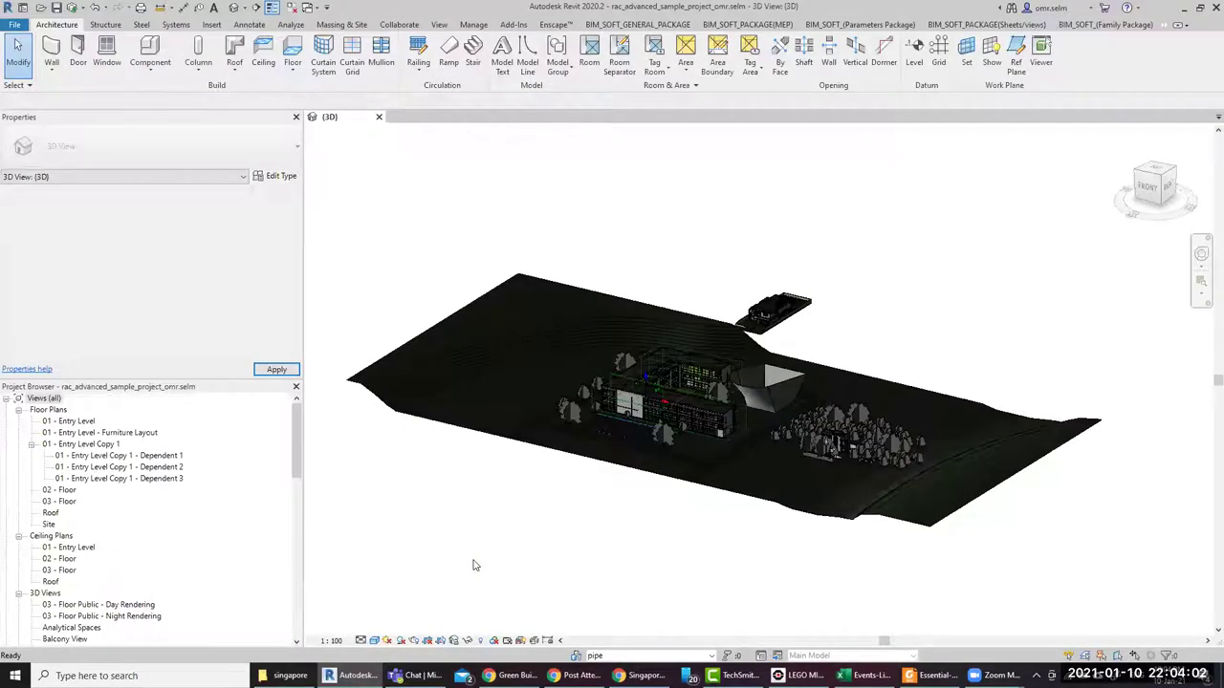
Synchronize the local copy with the Desktop central file, saving locally before and after
click(578, 656)
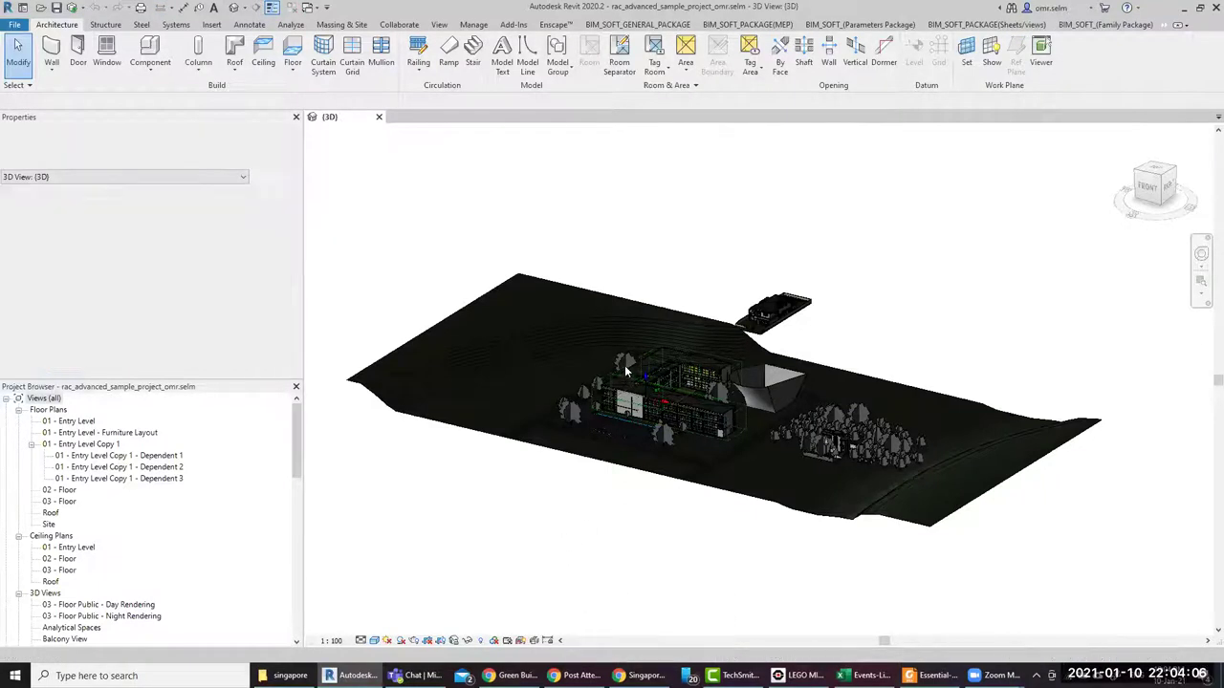
click(814, 419)
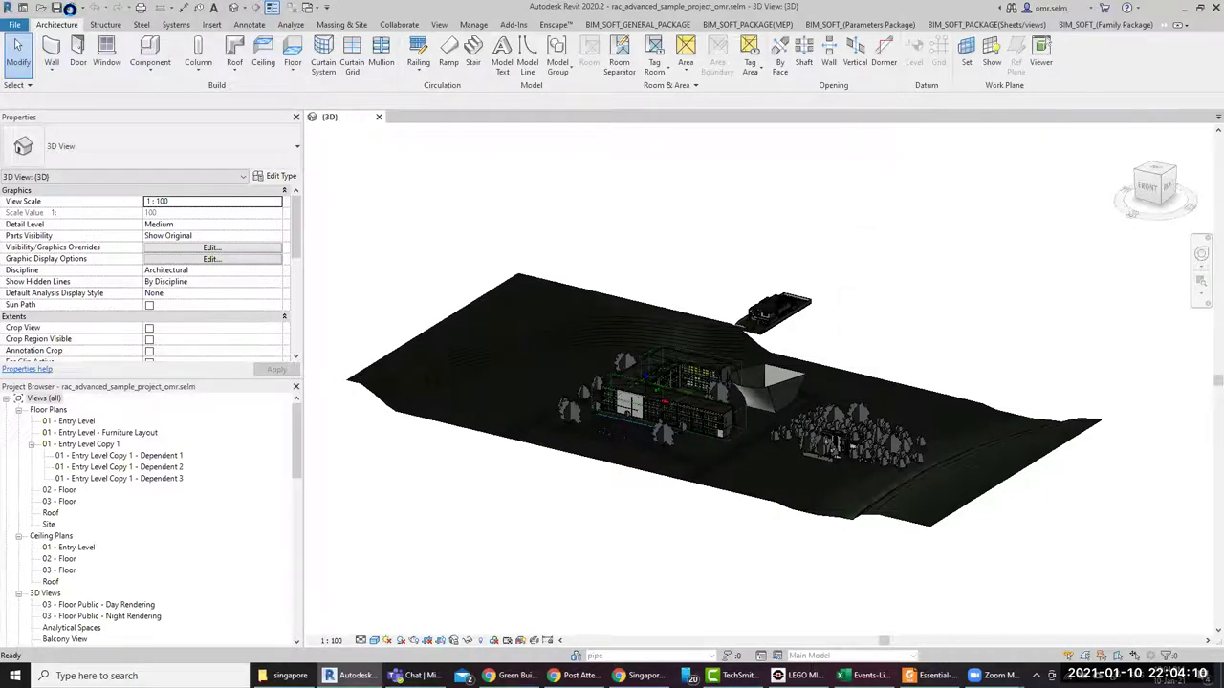
click(74, 9)
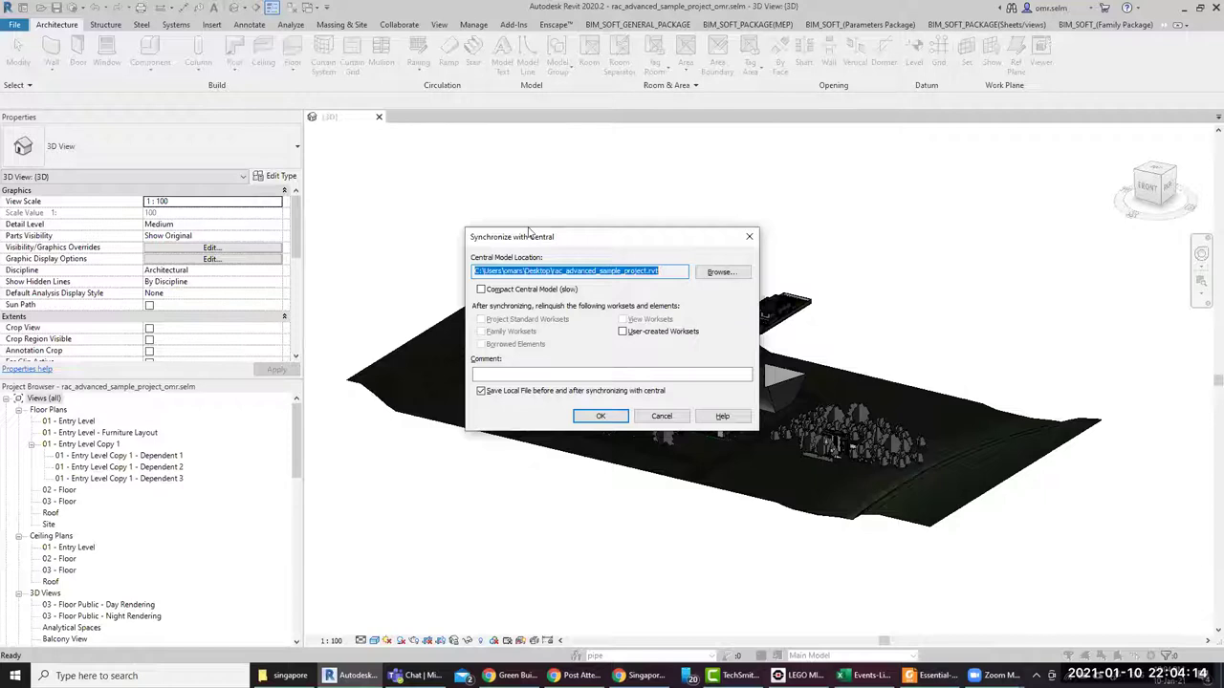
drag(534, 236, 397, 208)
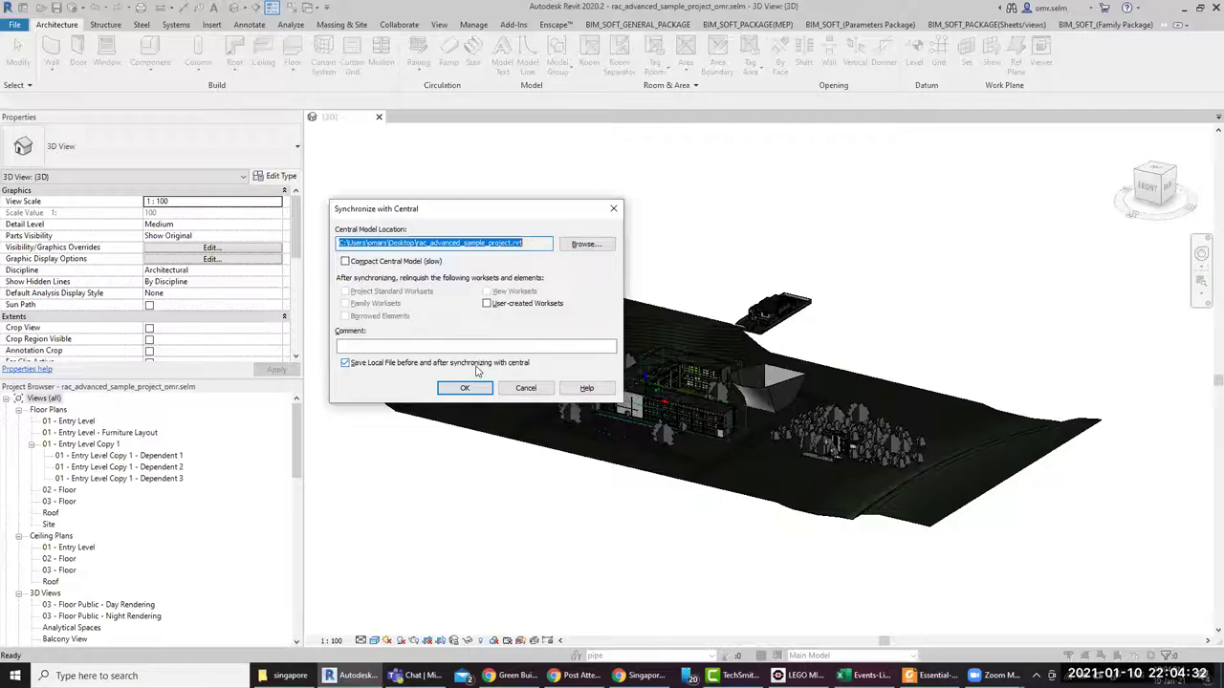
click(472, 391)
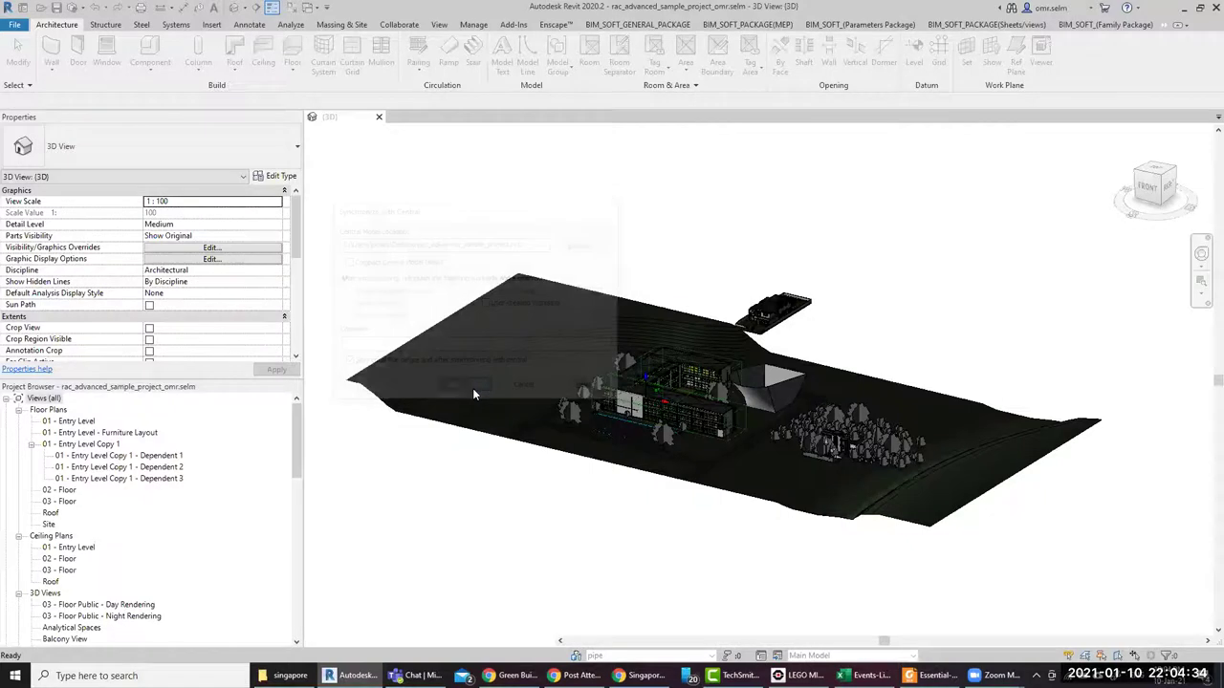
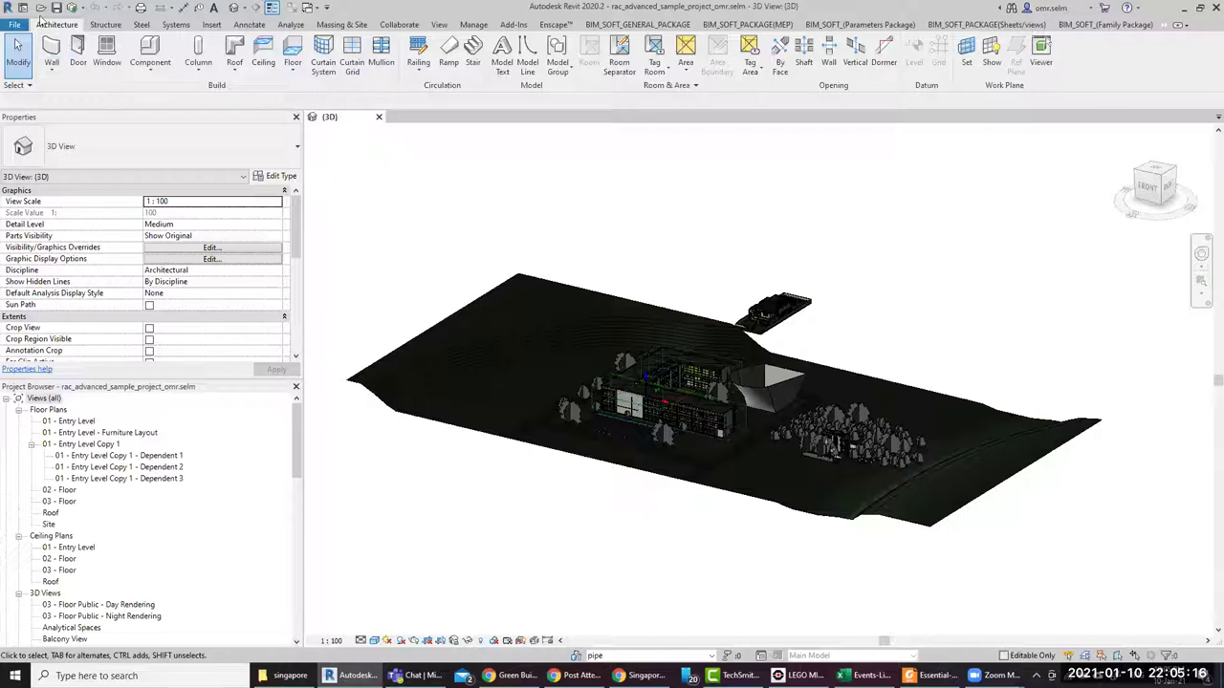
Select rac_advanced_sample_project in the Open dialog, toggle the new-local option, then cancel
click(41, 8)
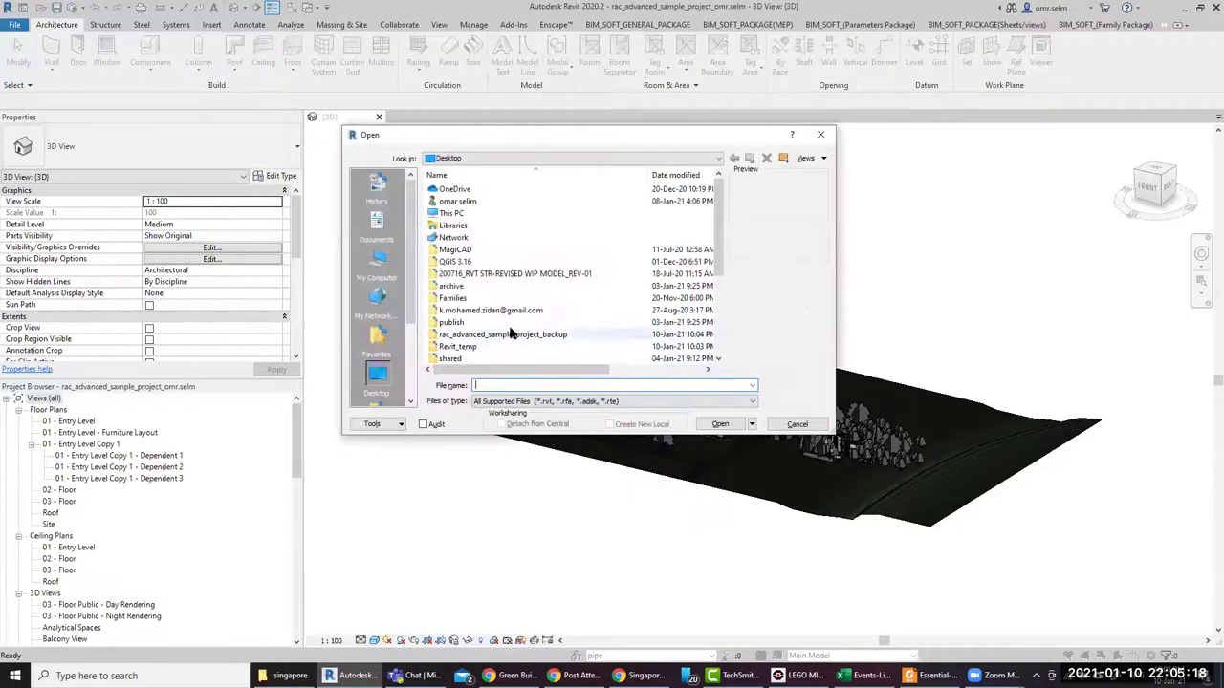
scroll(720, 302, down, 4)
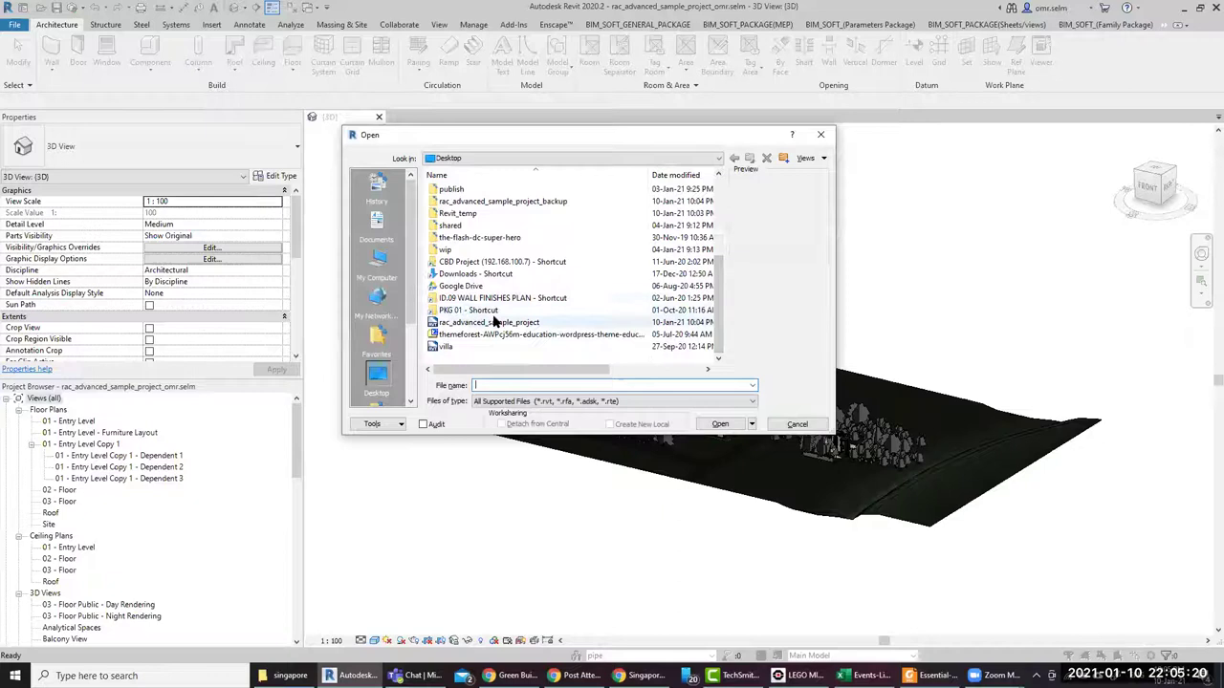
click(516, 322)
click(631, 426)
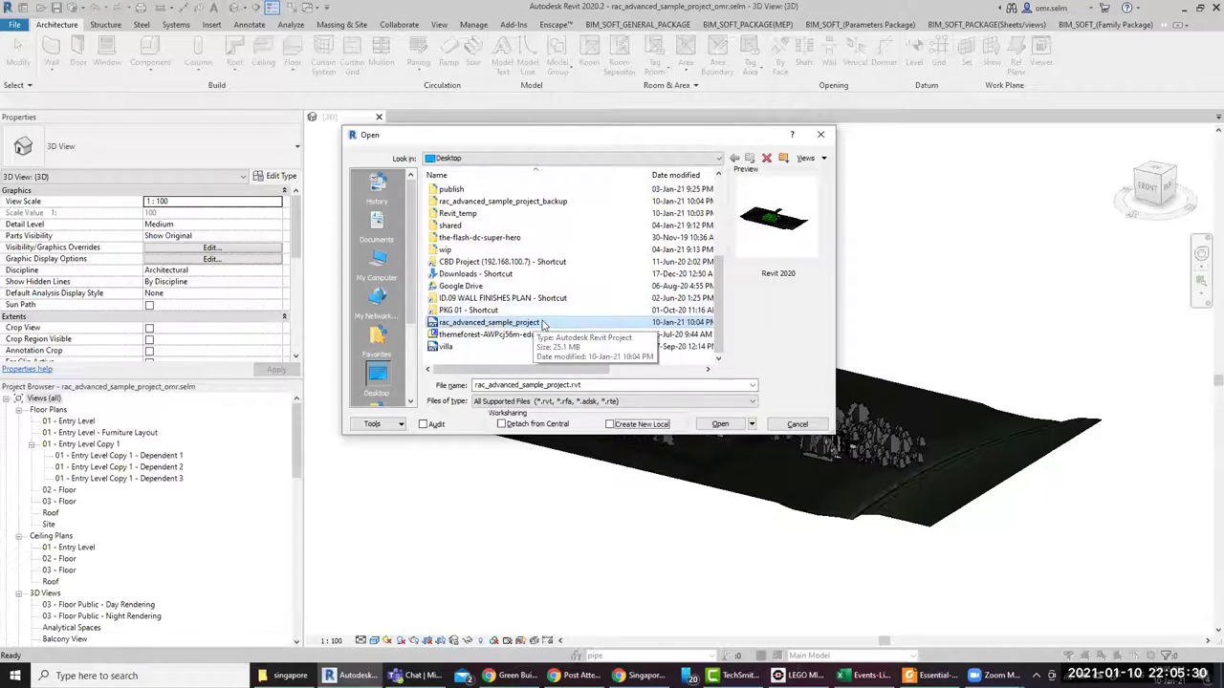
click(797, 424)
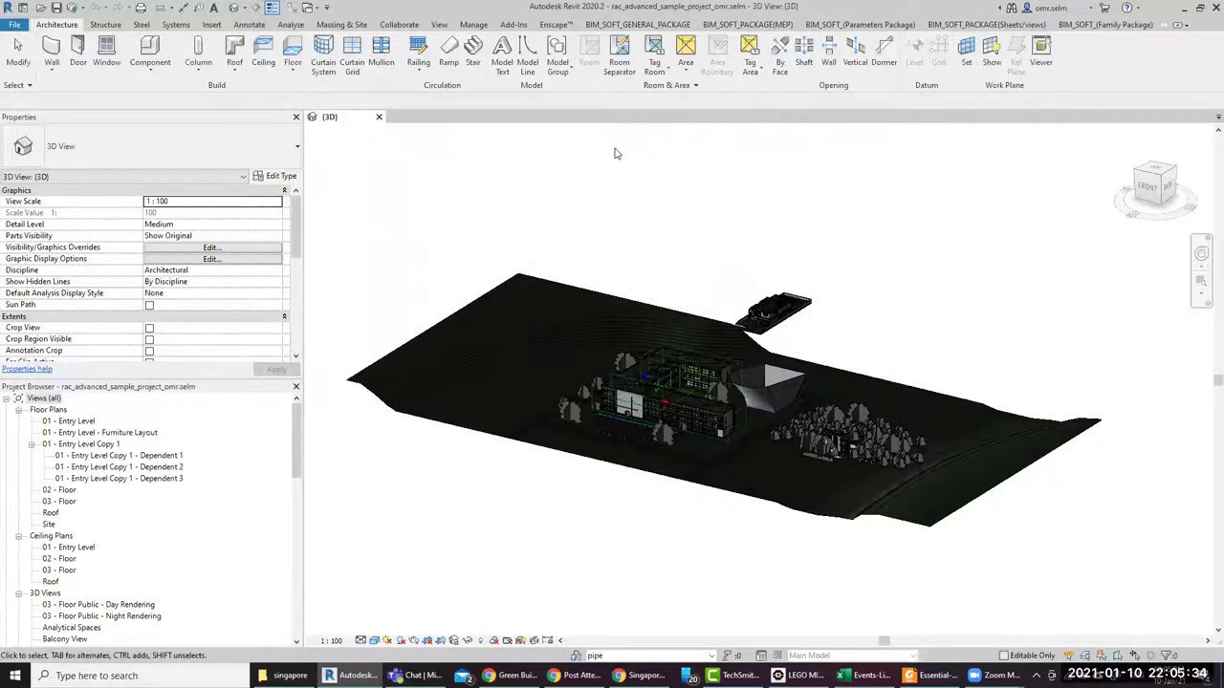
Launch the Worksharing Monitor via Add-Ins > Launch WSM, retrying once
click(514, 25)
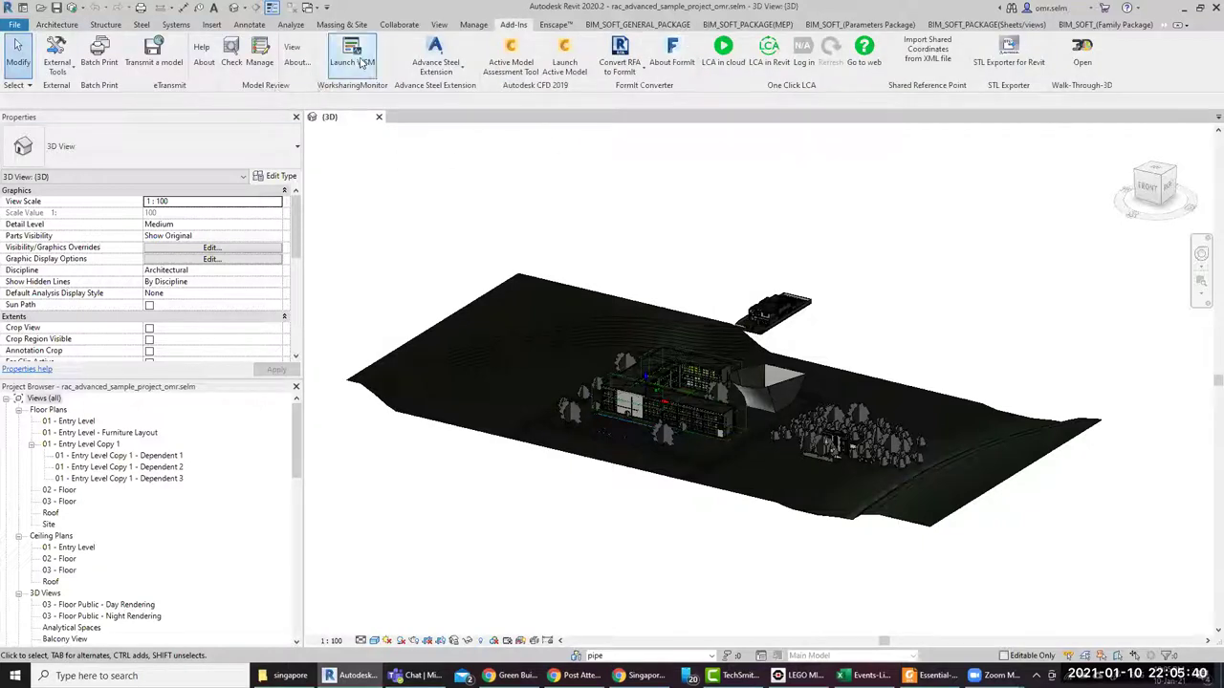
click(366, 62)
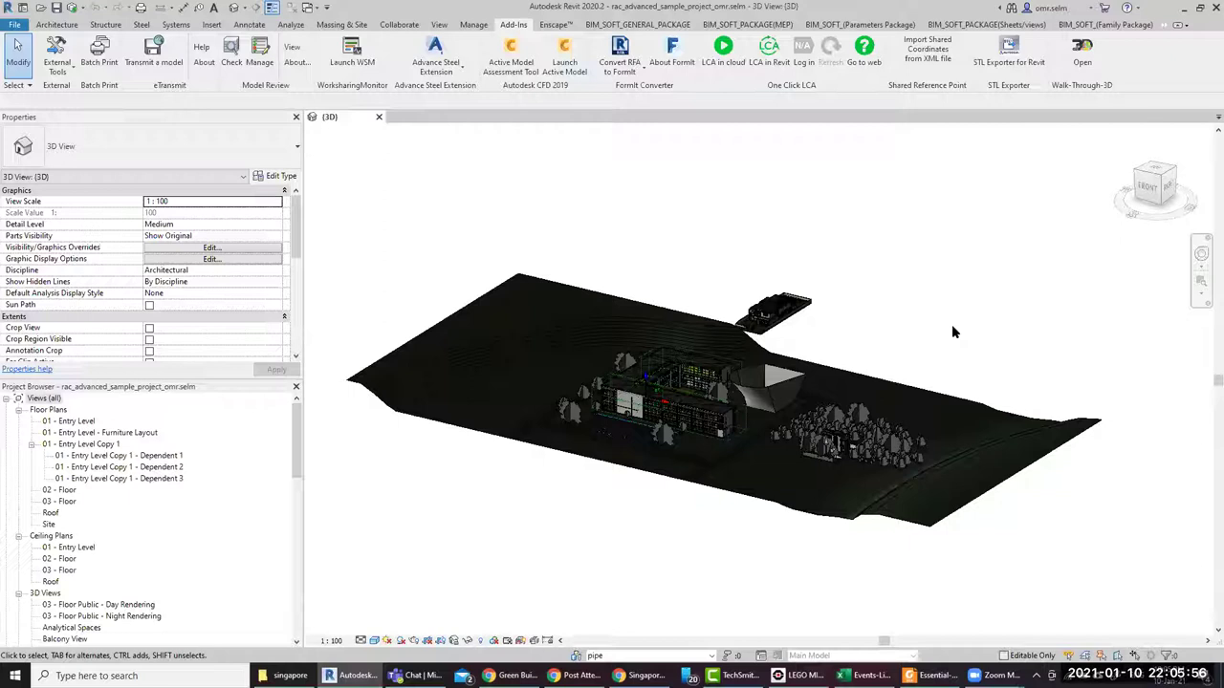
click(354, 62)
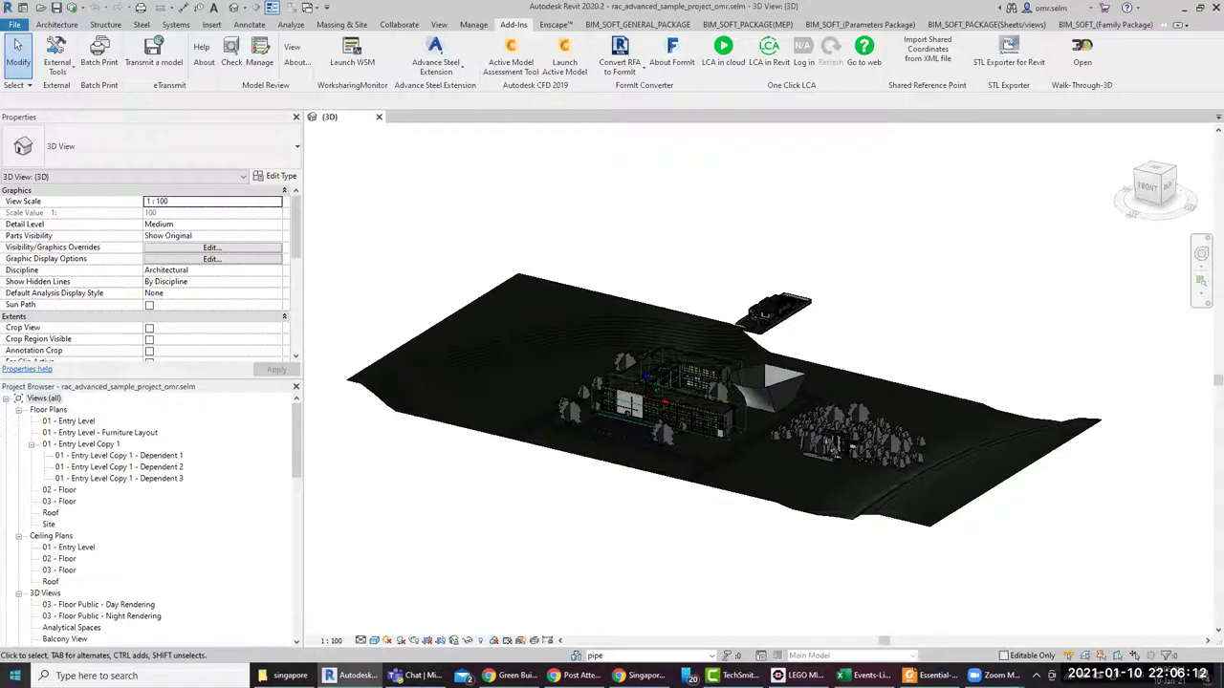
Search Windows Start for 'worksh' and launch Worksharing Monitor for Autodesk Revit 2020
key(super)
text(w)
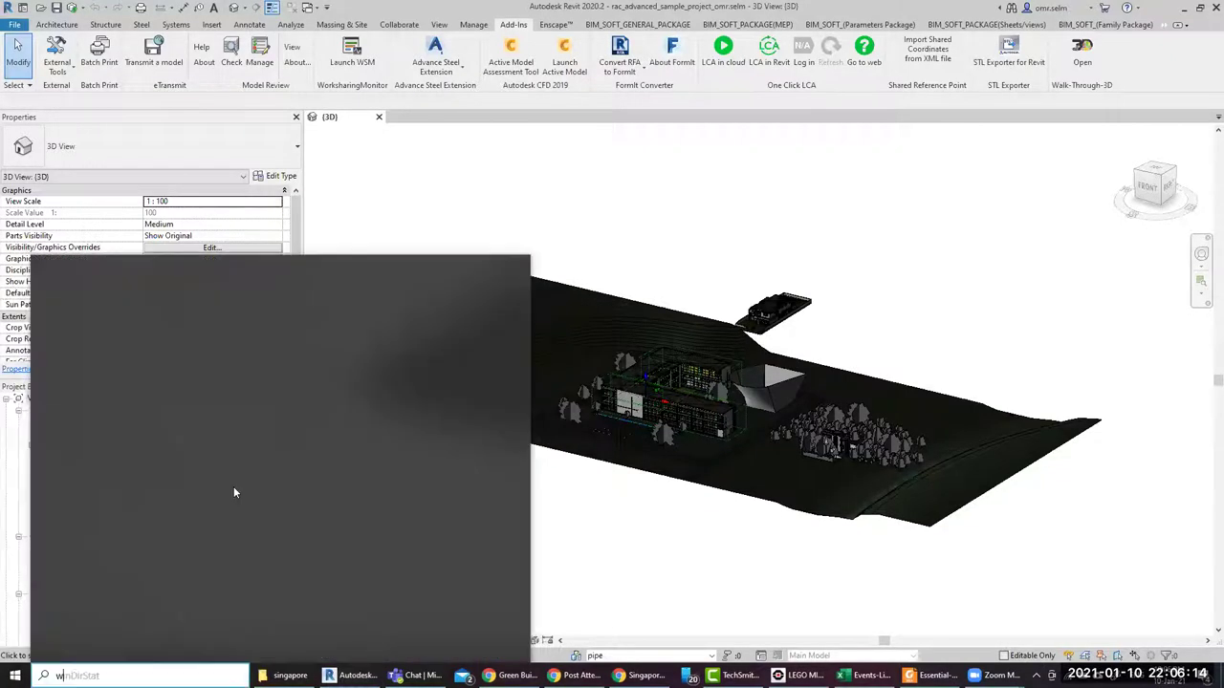
text(or)
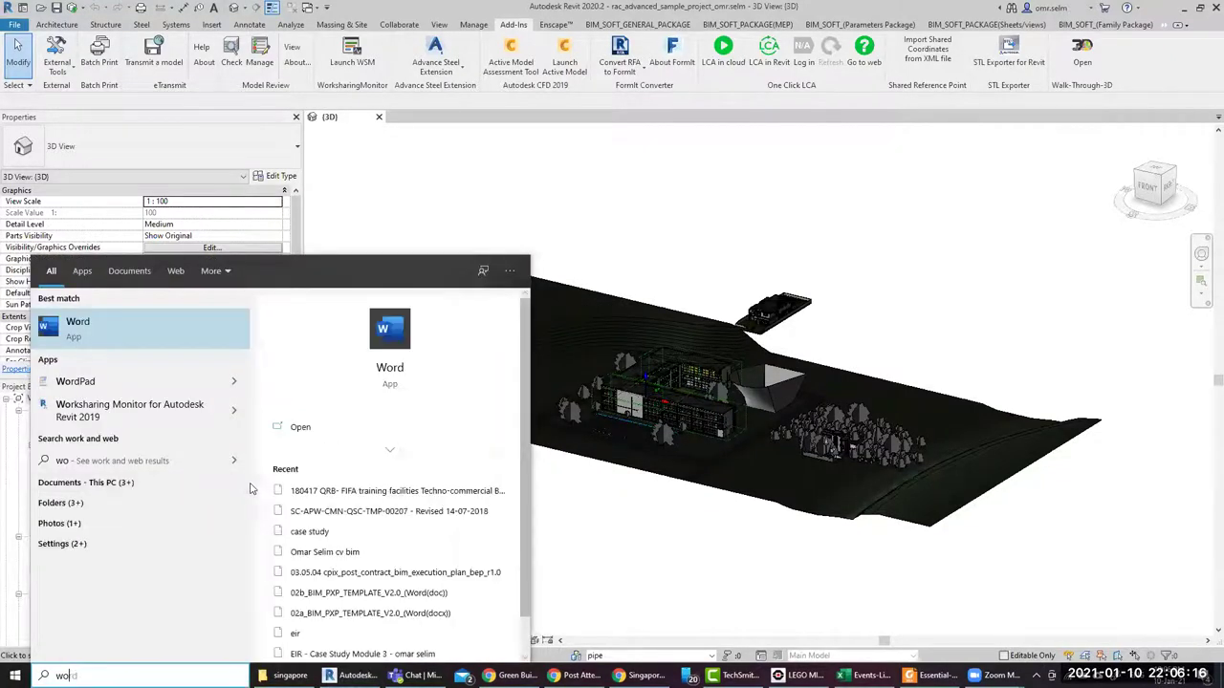
text(ksh)
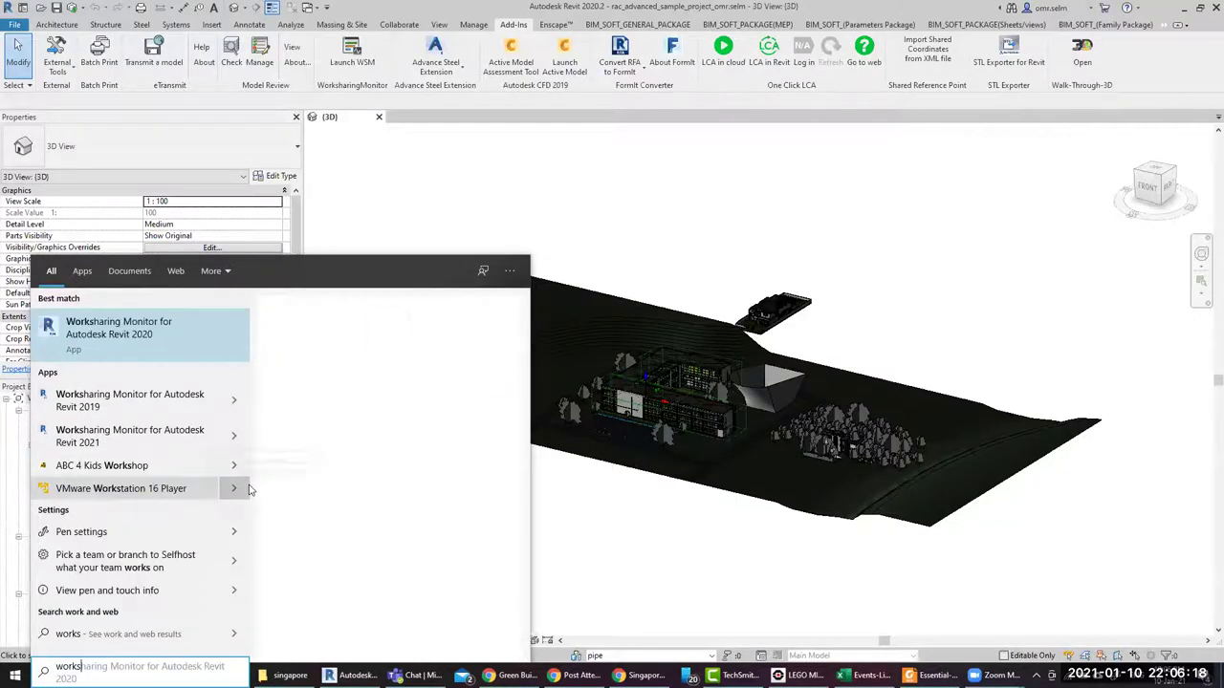
click(712, 433)
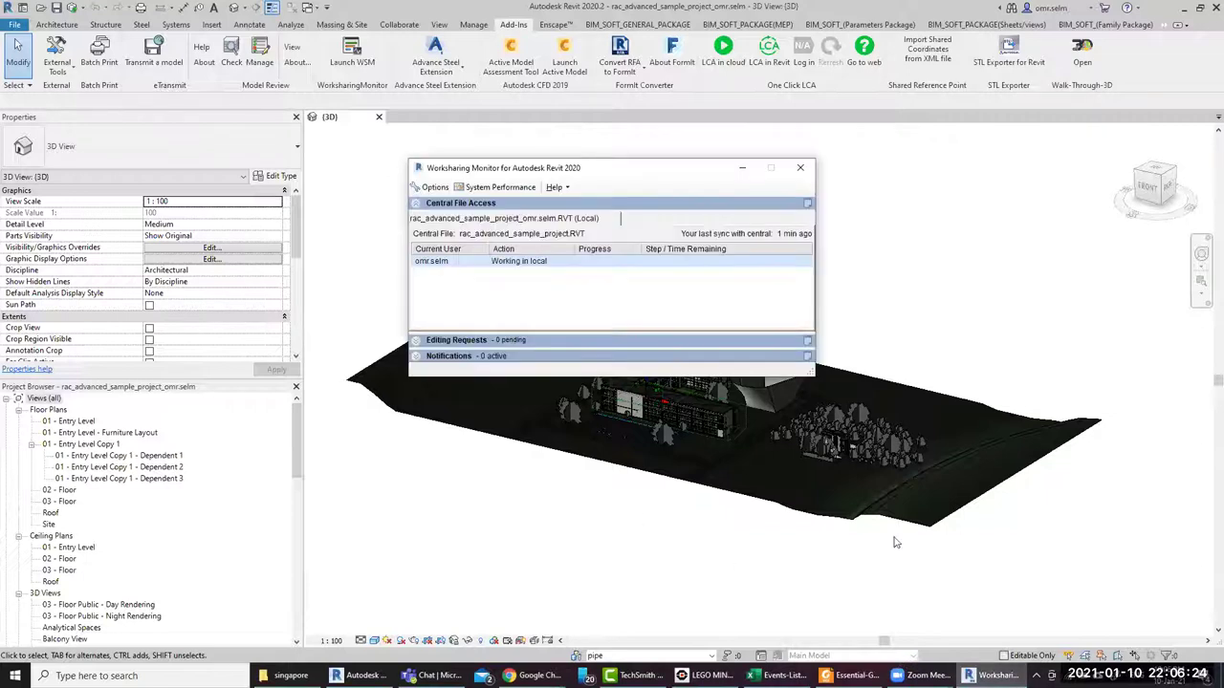
Select the current user entry, then bring up the monitor's Options dialog
click(442, 265)
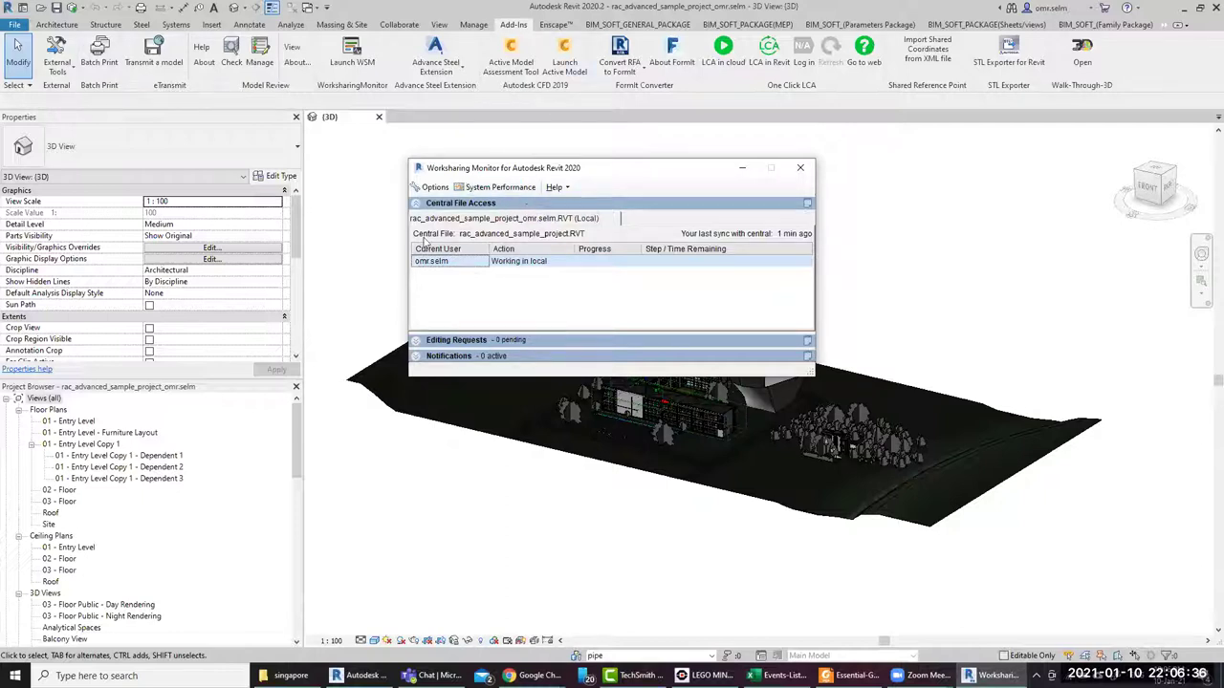
click(432, 188)
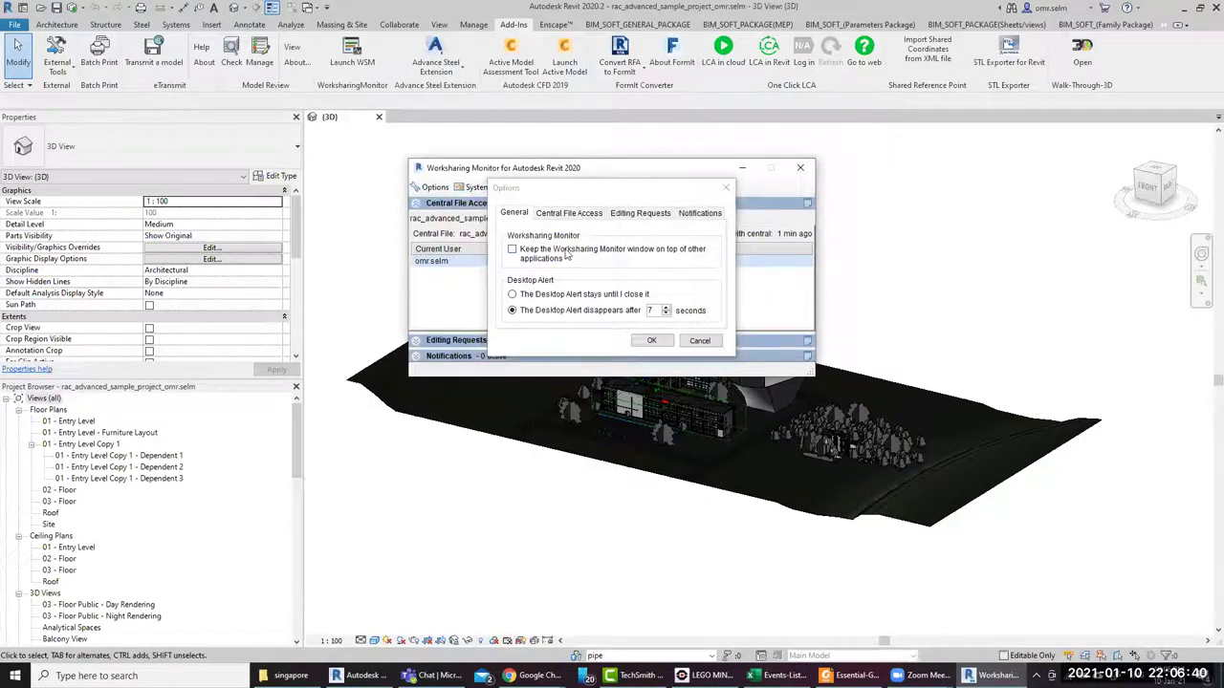
Switch 'Keep on top' on, then reopen Options and turn it back off
click(566, 253)
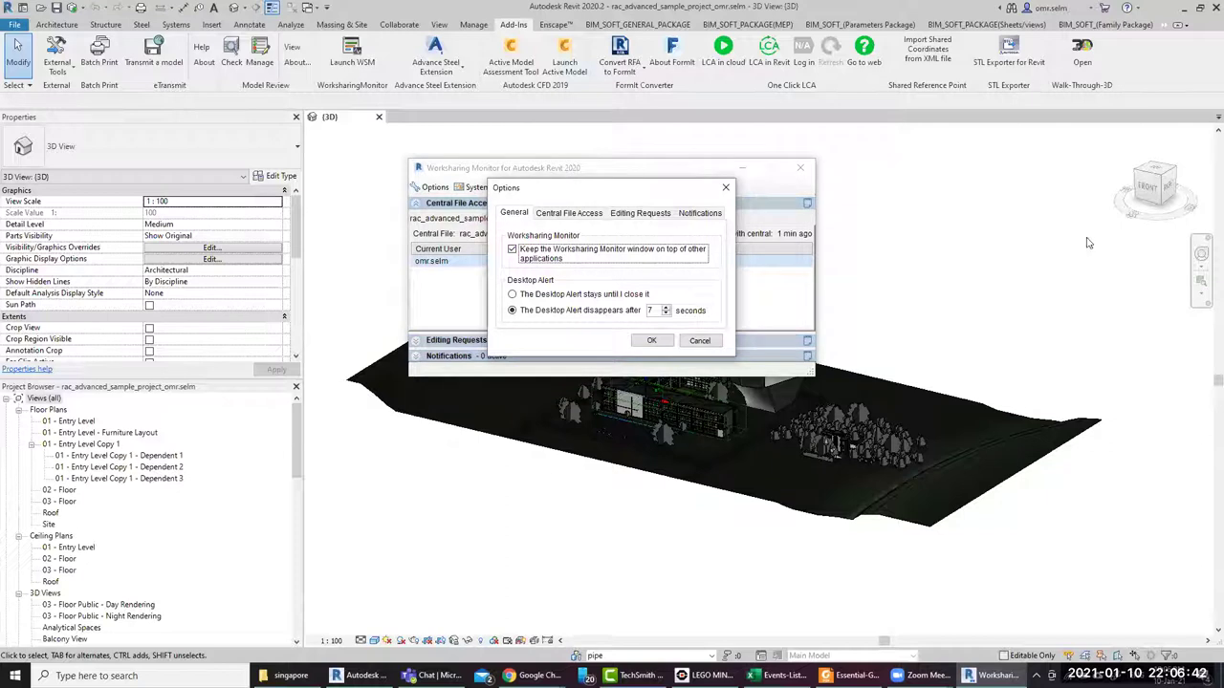
click(651, 340)
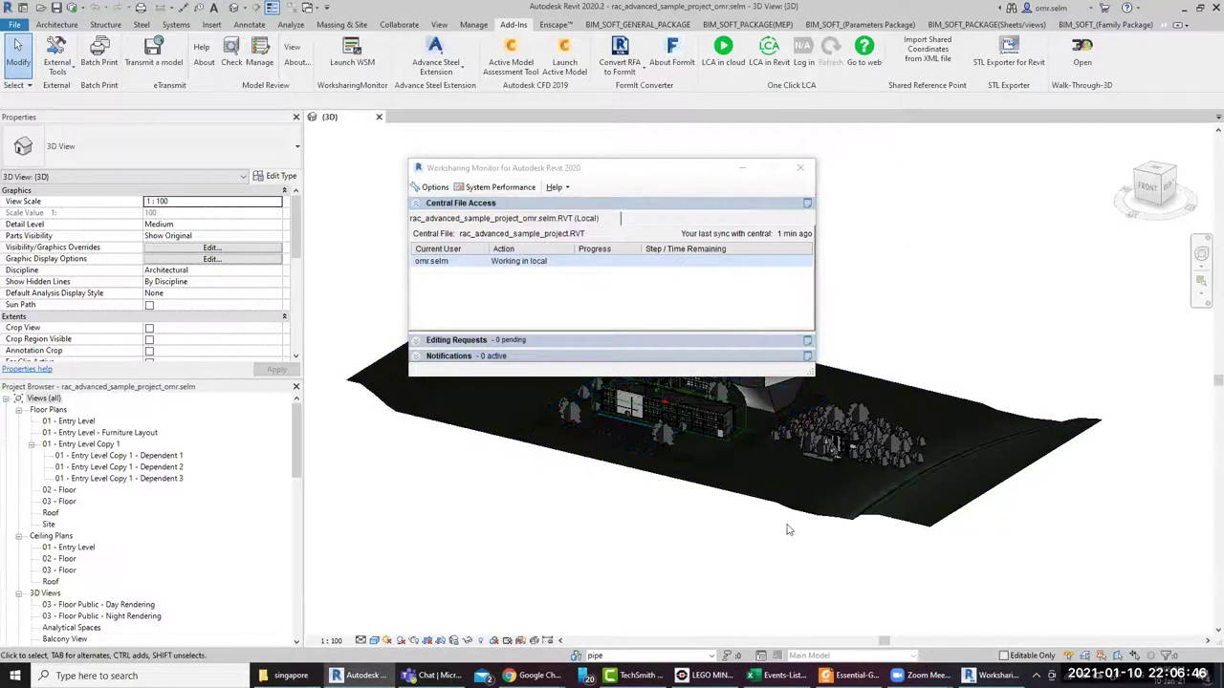
click(471, 279)
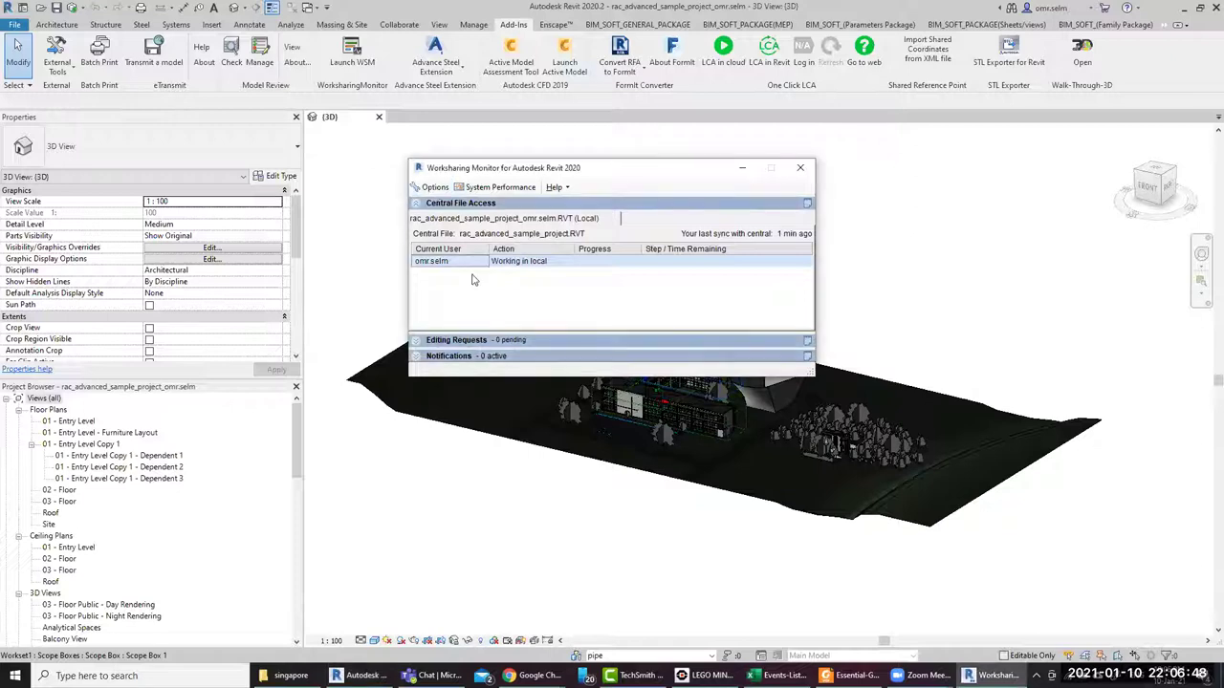
click(435, 187)
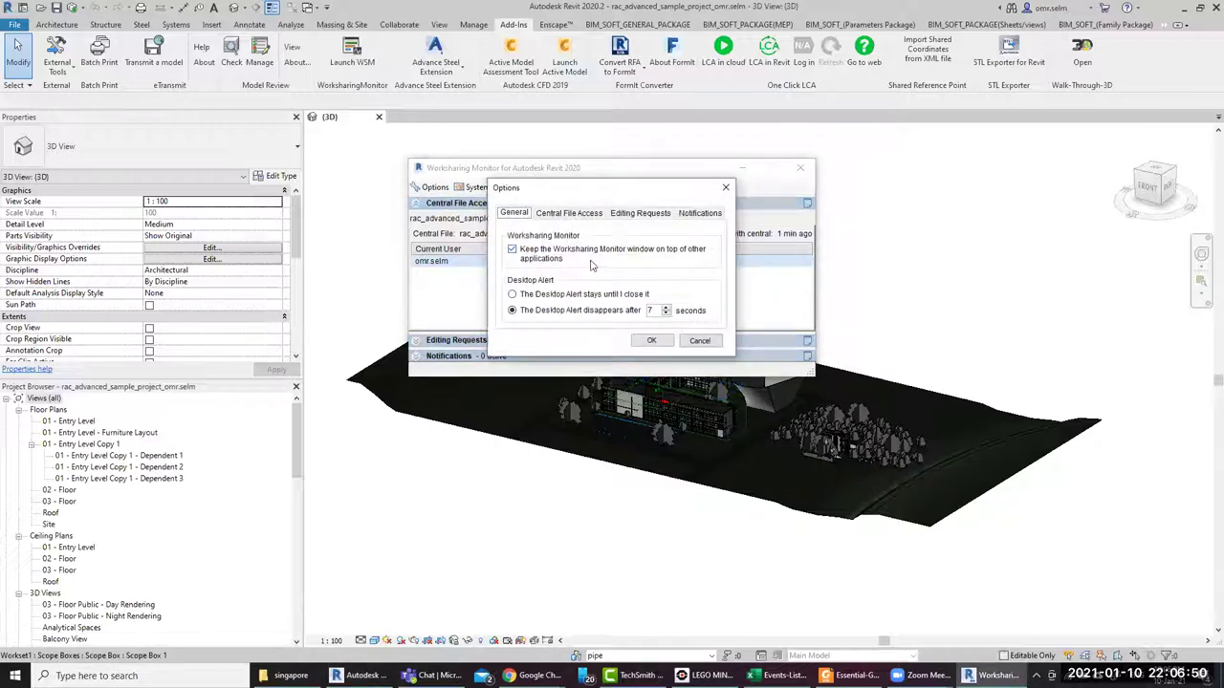
click(541, 260)
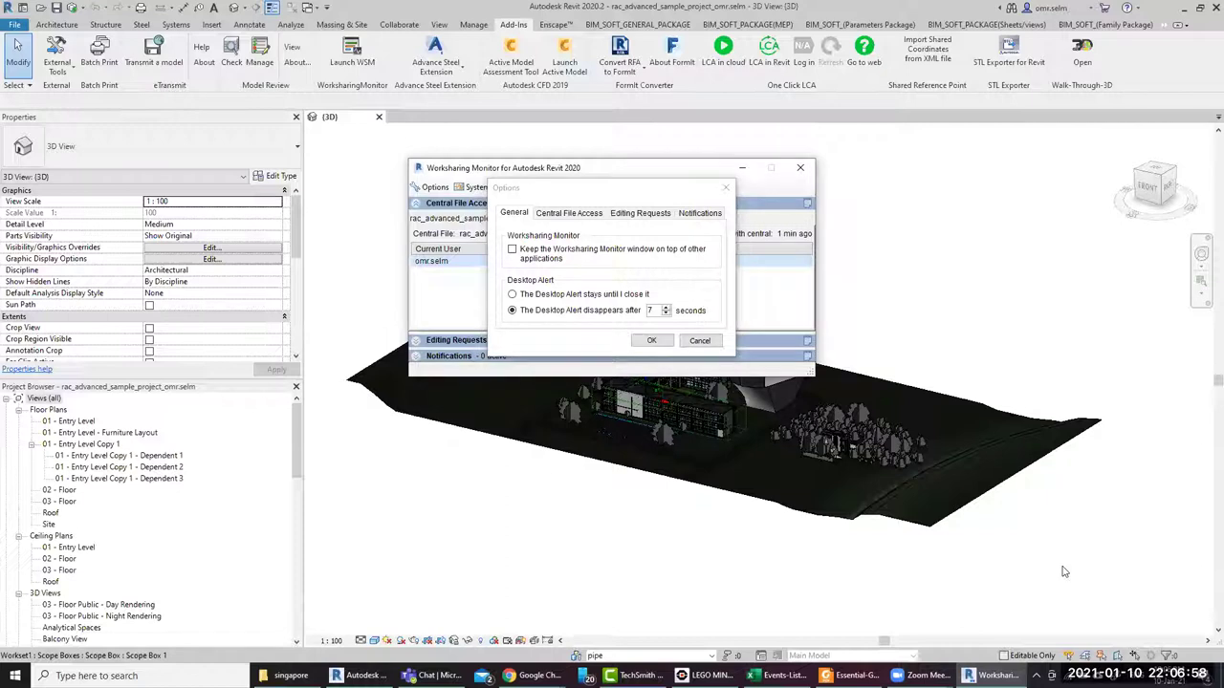
Review the Central File Access, Editing Requests and Notifications alert settings, then confirm with OK
click(569, 213)
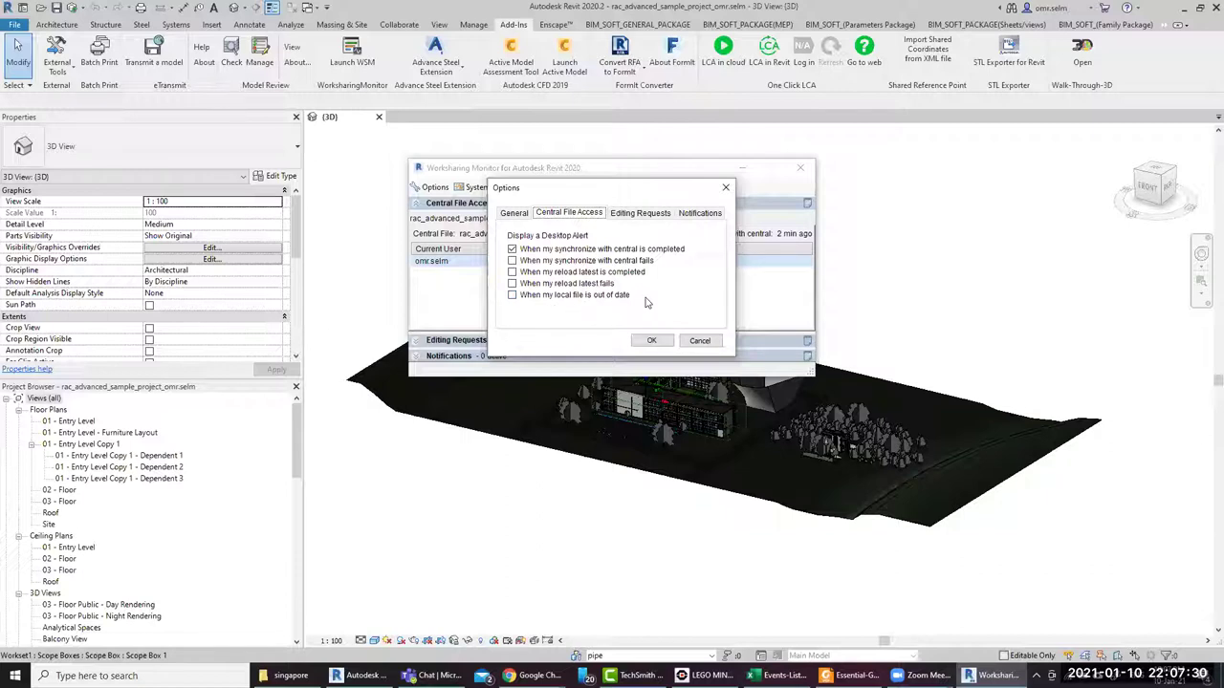
click(641, 216)
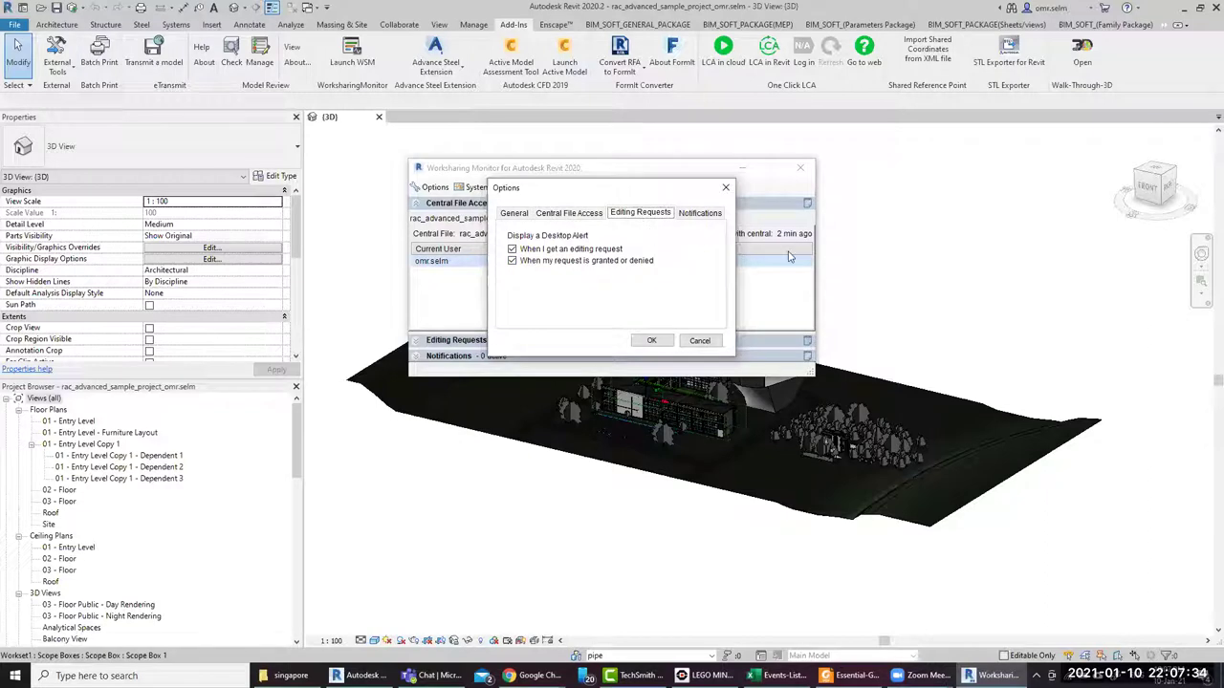
click(681, 215)
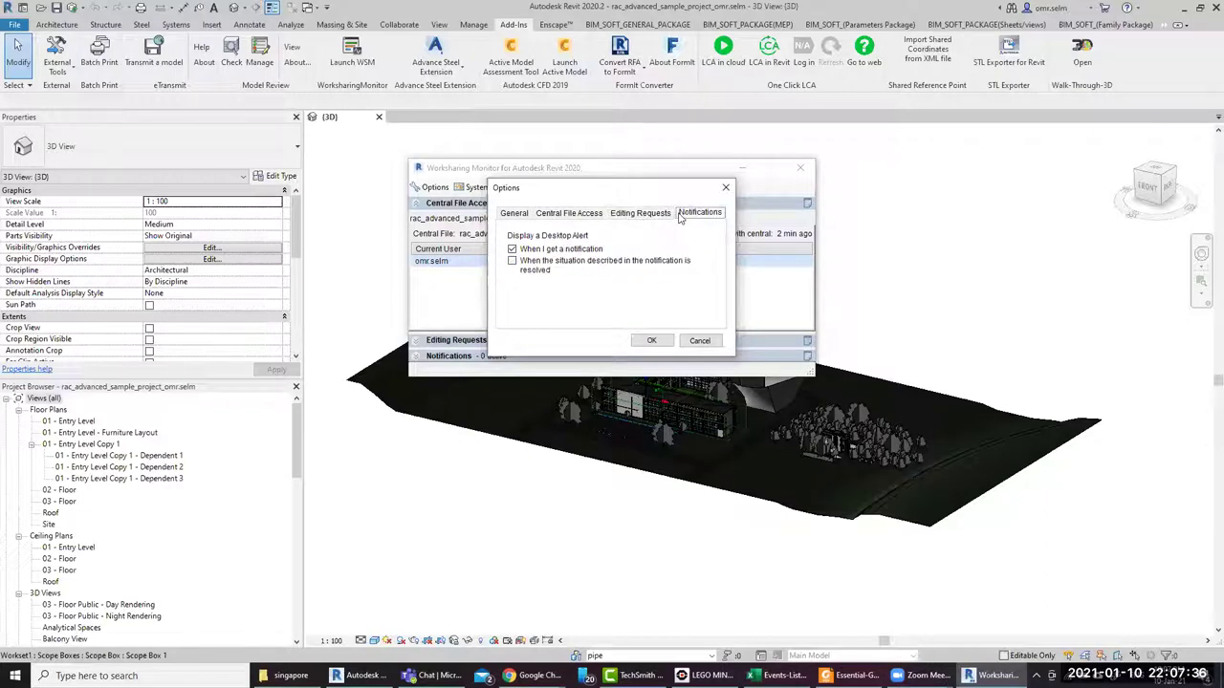
click(653, 340)
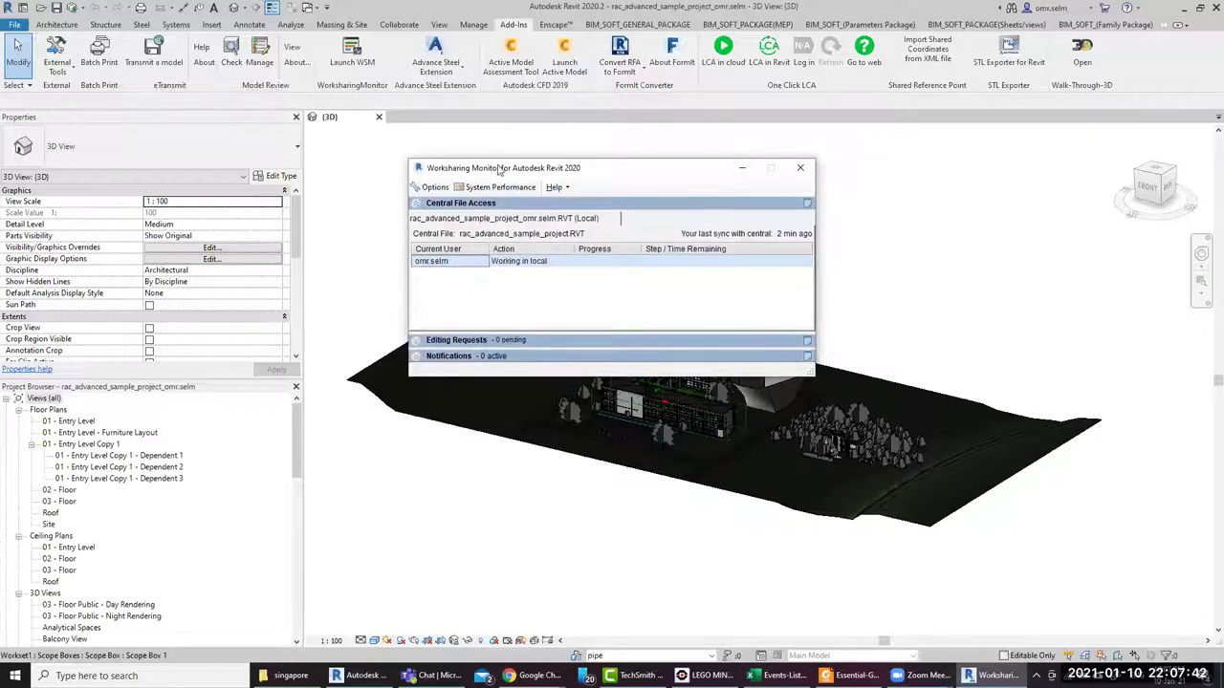
Move and enlarge the monitor window, close it, and switch to Essential-Guide-MEP.pdf in Foxit
drag(498, 179, 813, 287)
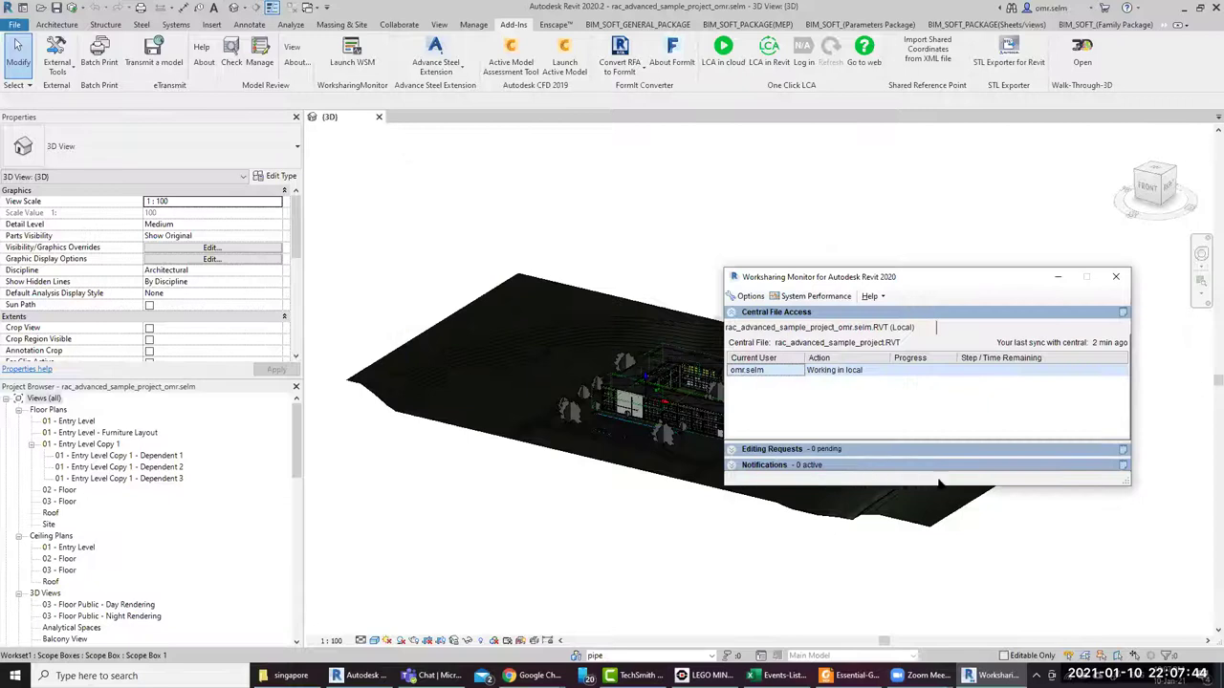
drag(986, 486, 986, 595)
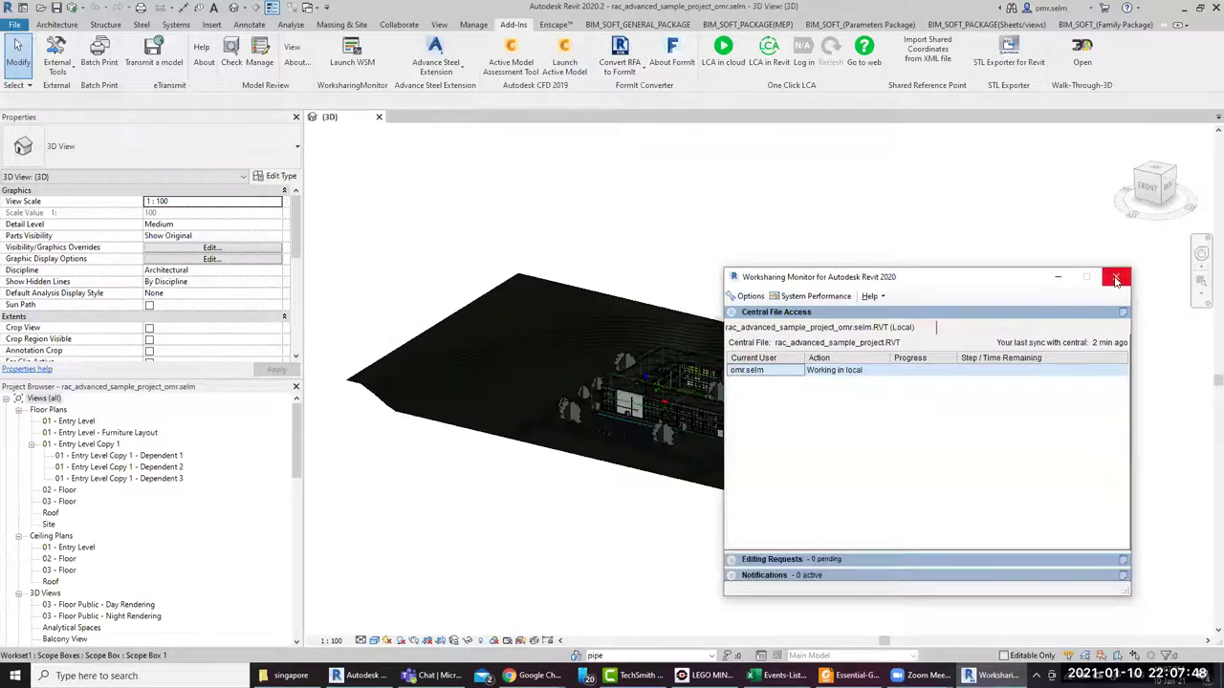
click(1116, 279)
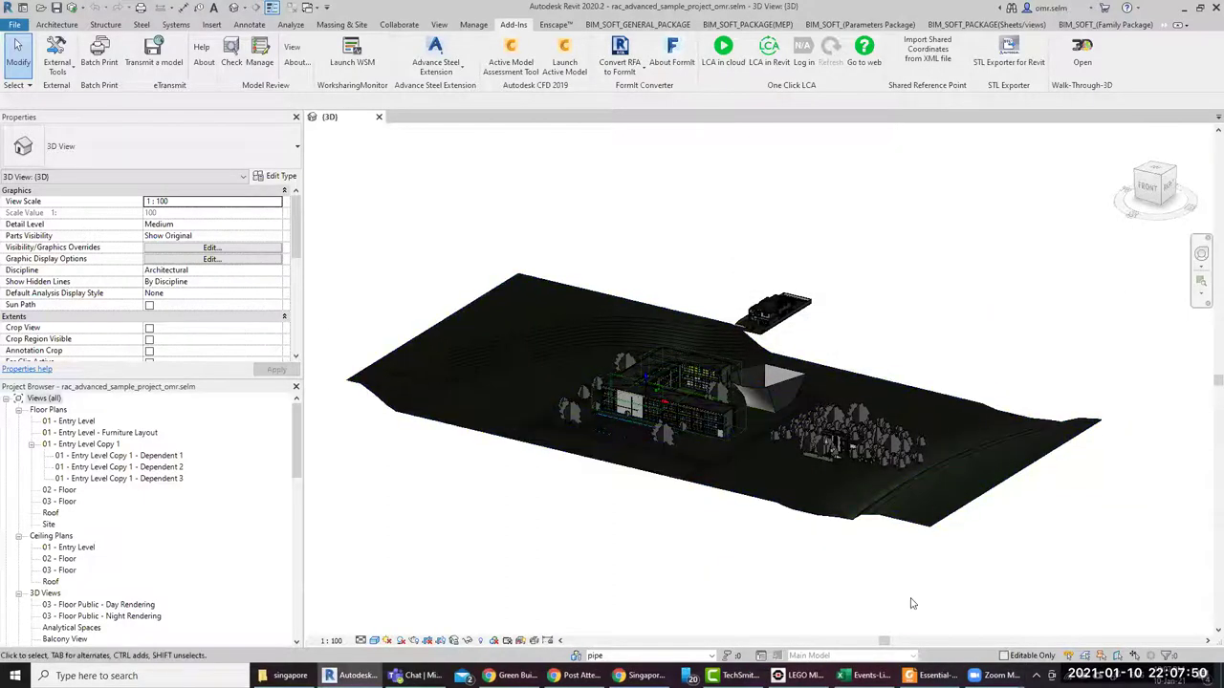
click(932, 676)
scroll(669, 375, down, 5)
scroll(673, 374, down, 4)
scroll(682, 376, up, 2)
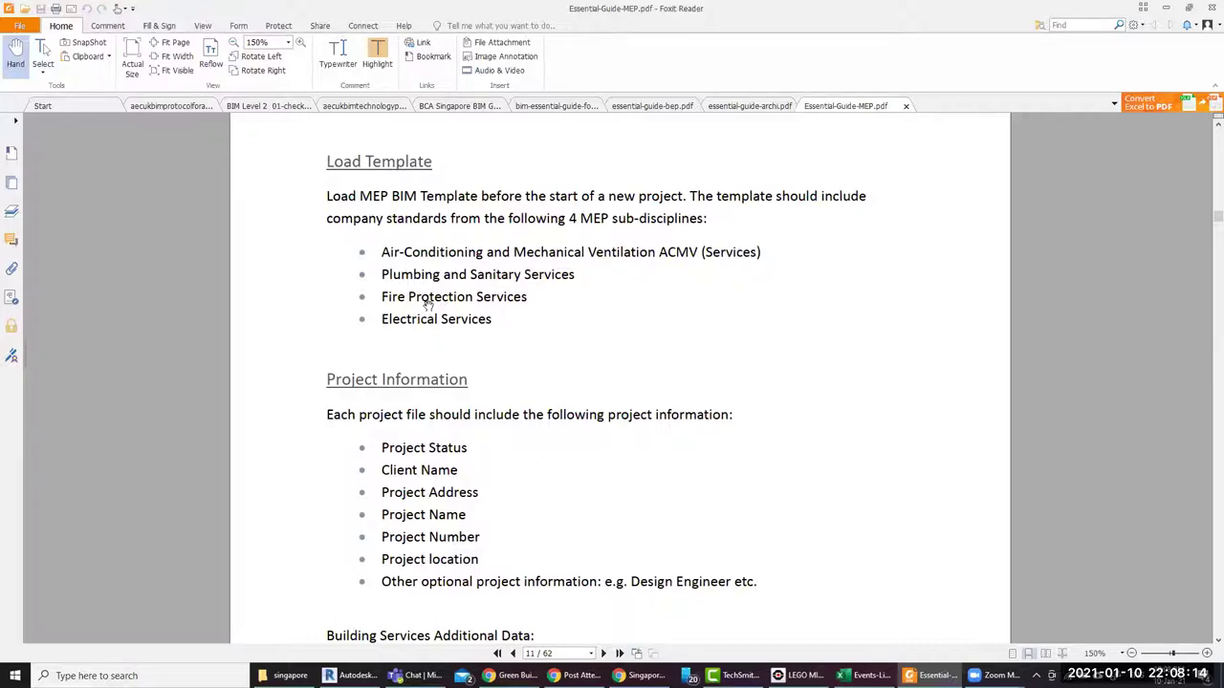
Highlight the required project information list in the MEP guide, then clear the selection
scroll(429, 299, down, 3)
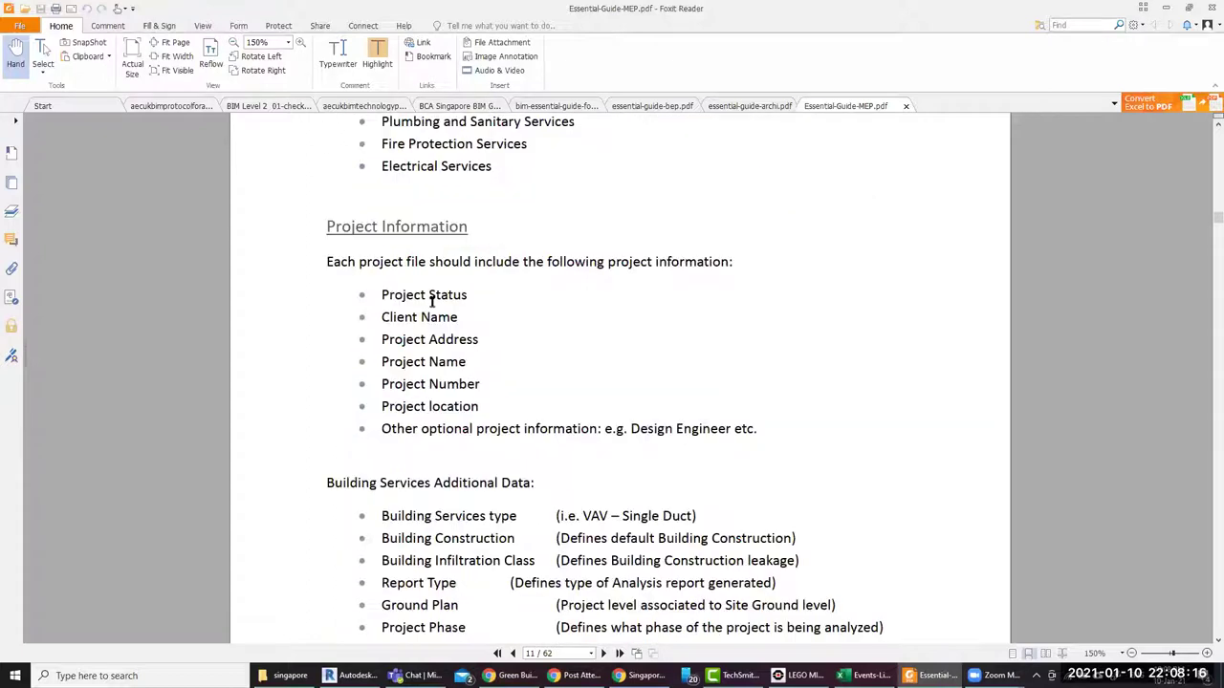
mouse_move(767, 430)
mouse_down()
mouse_move(639, 396)
mouse_move(309, 227)
mouse_up()
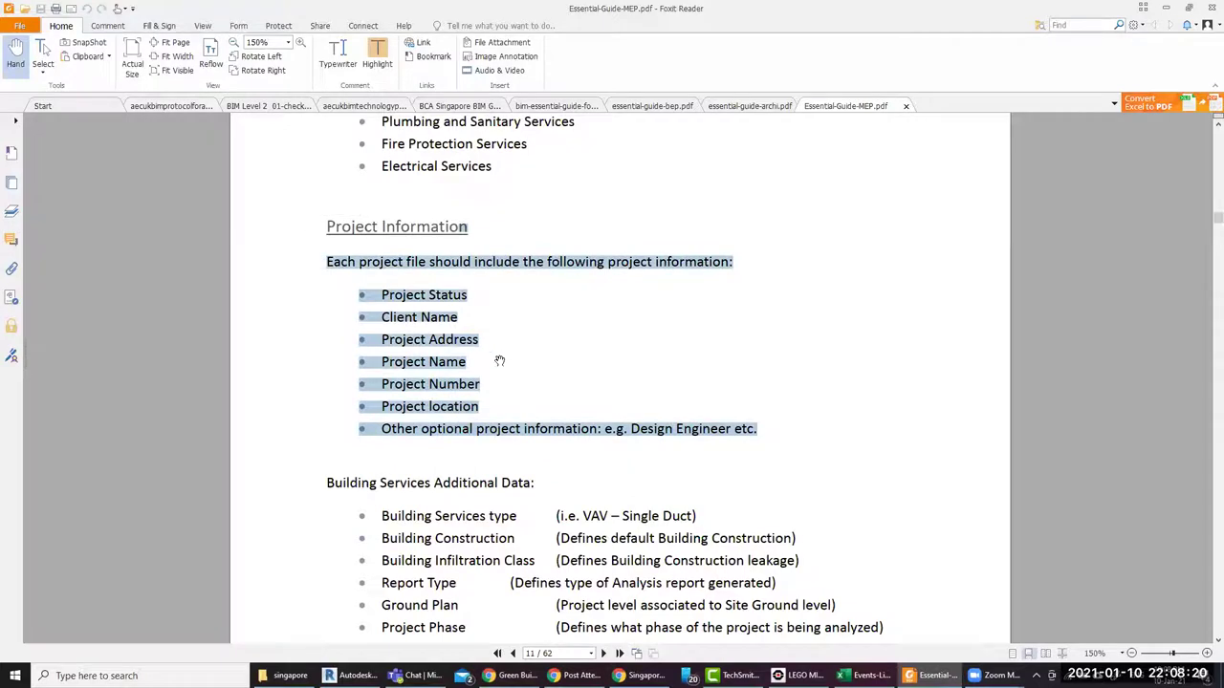
click(499, 360)
Scroll to page 12's Architectural Model Validation section and its required elements list
scroll(500, 359, down, 2)
scroll(505, 355, down, 3)
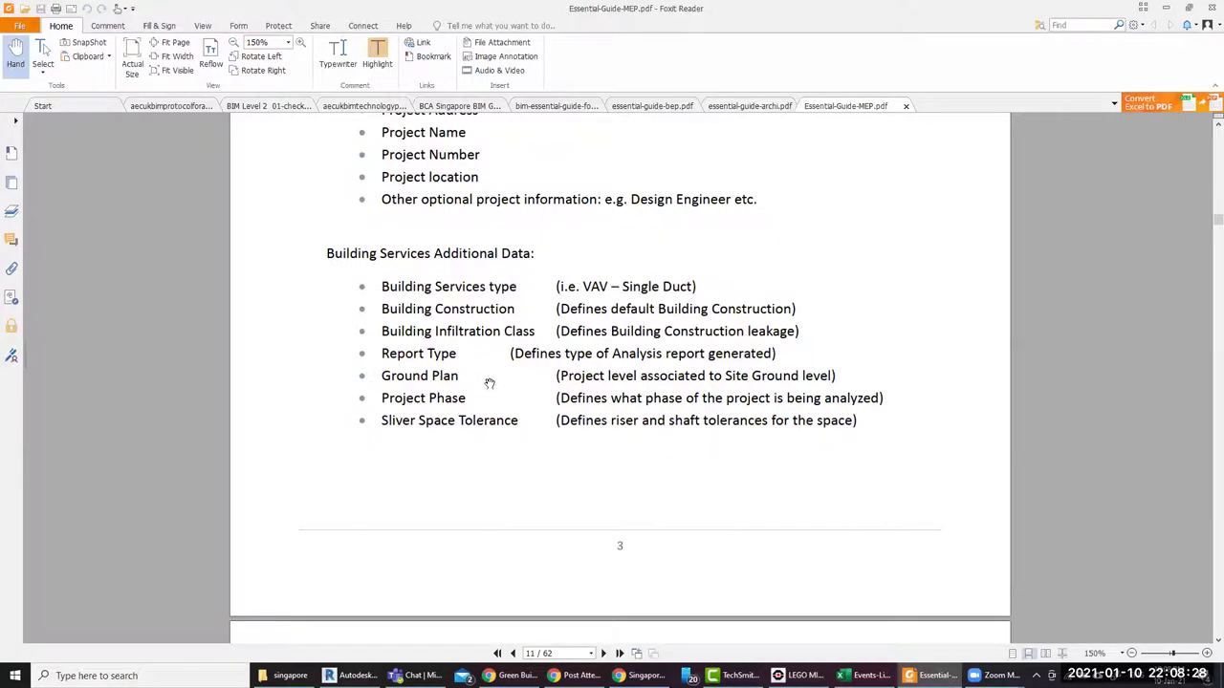
scroll(488, 377, down, 3)
scroll(488, 381, down, 2)
scroll(488, 384, down, 2)
scroll(489, 384, up, 1)
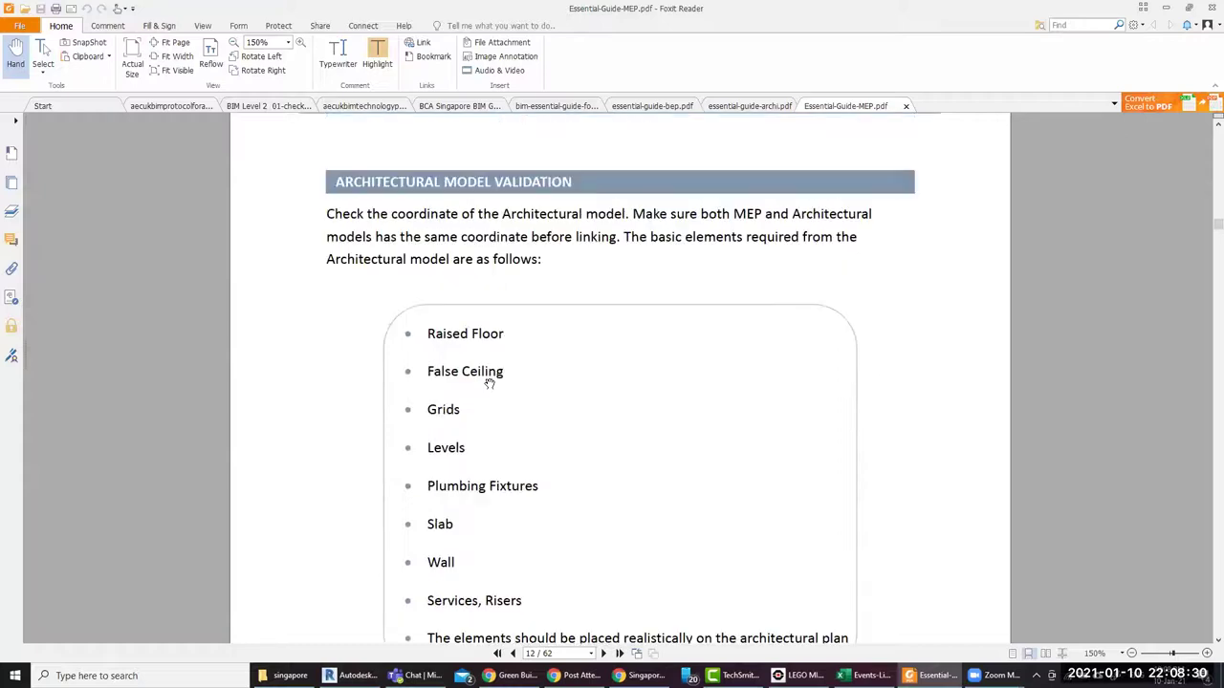
scroll(492, 378, down, 2)
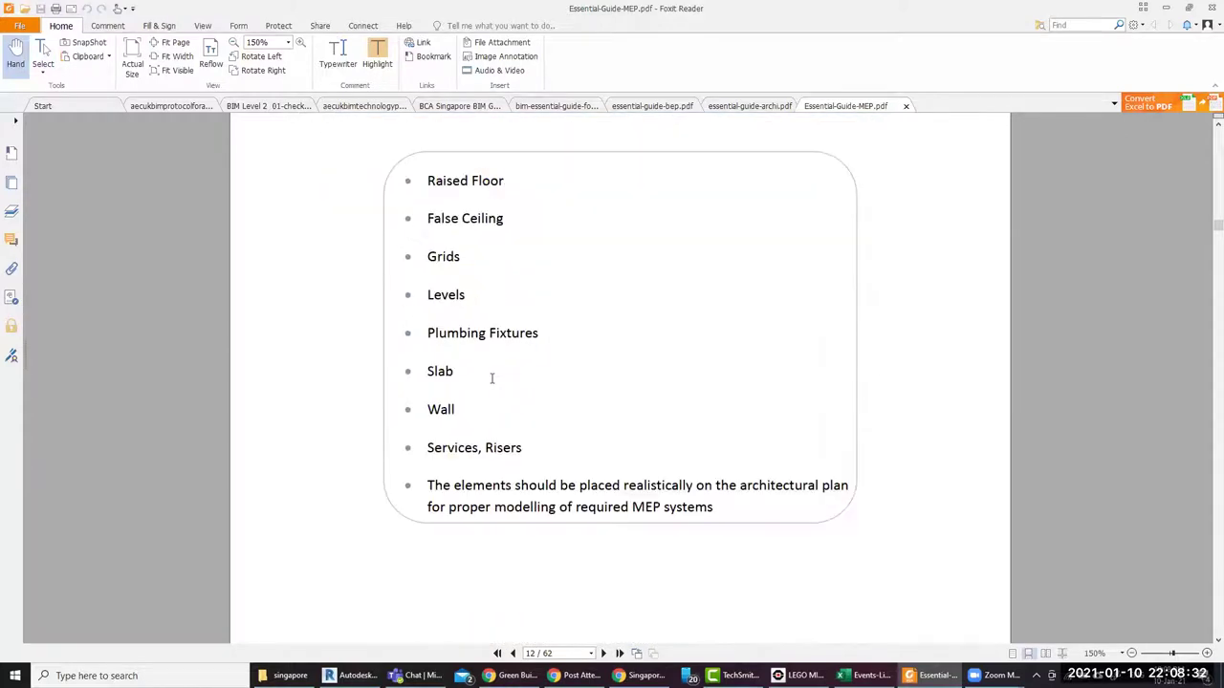
scroll(492, 379, up, 2)
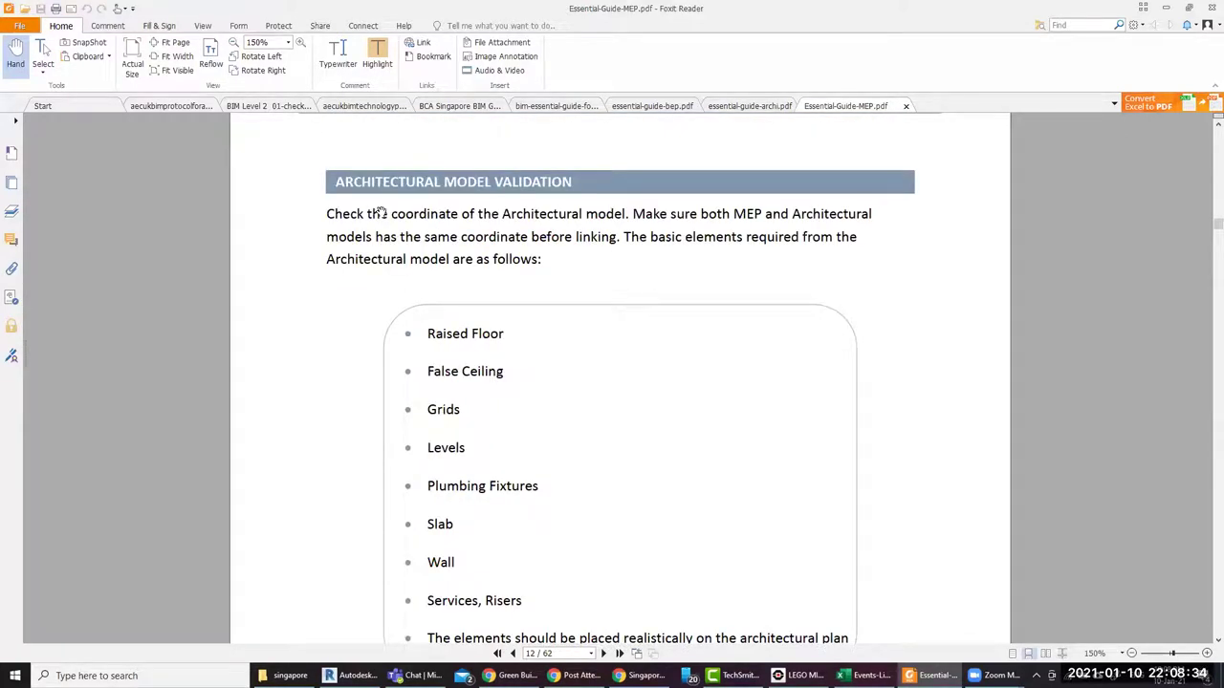
scroll(497, 260, down, 2)
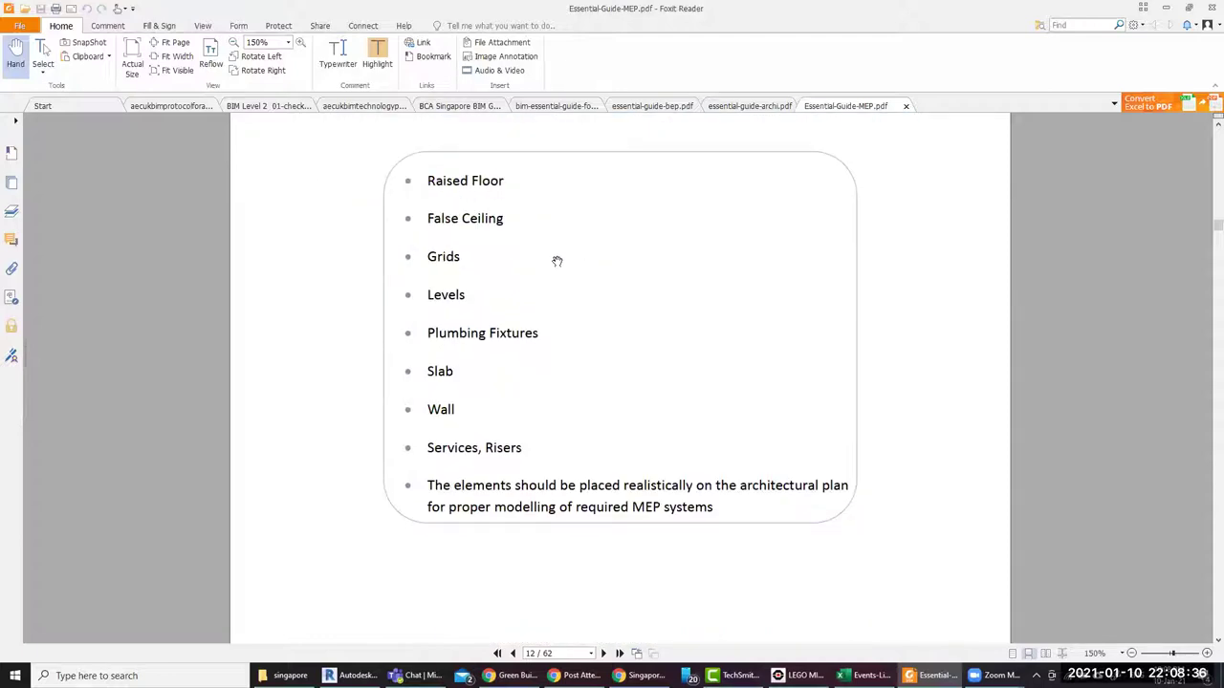
scroll(473, 241, up, 4)
scroll(475, 241, up, 2)
scroll(478, 240, up, 3)
scroll(478, 240, down, 3)
scroll(479, 241, down, 3)
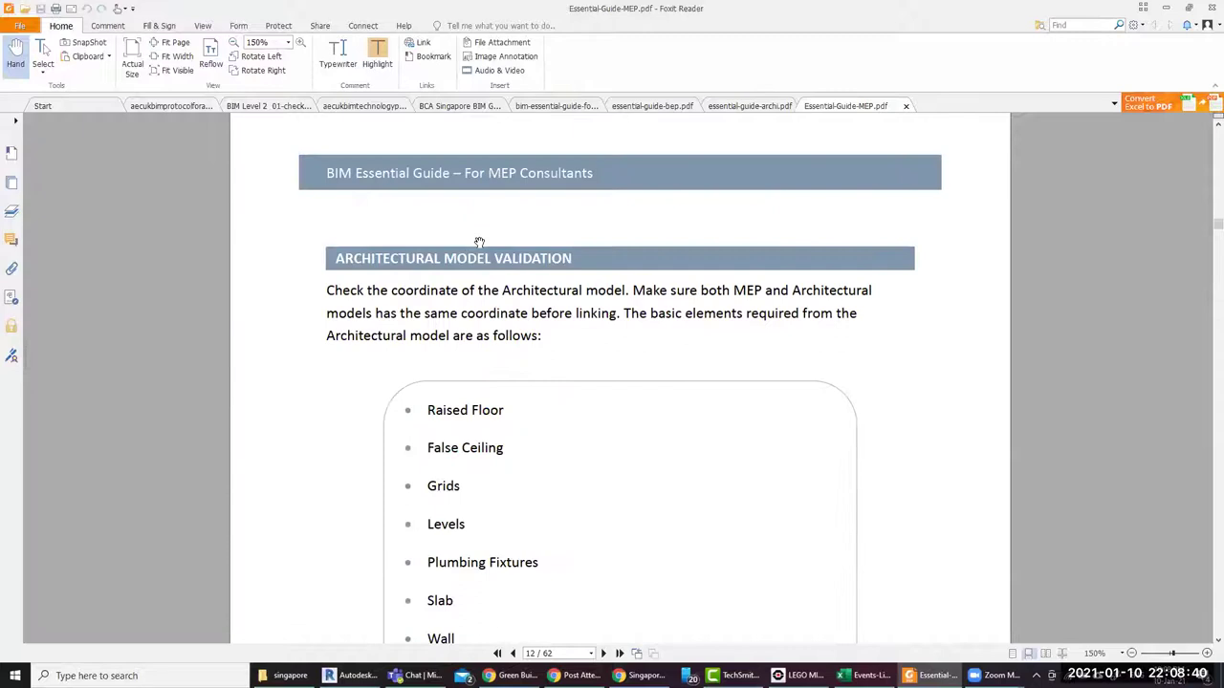
scroll(479, 240, down, 3)
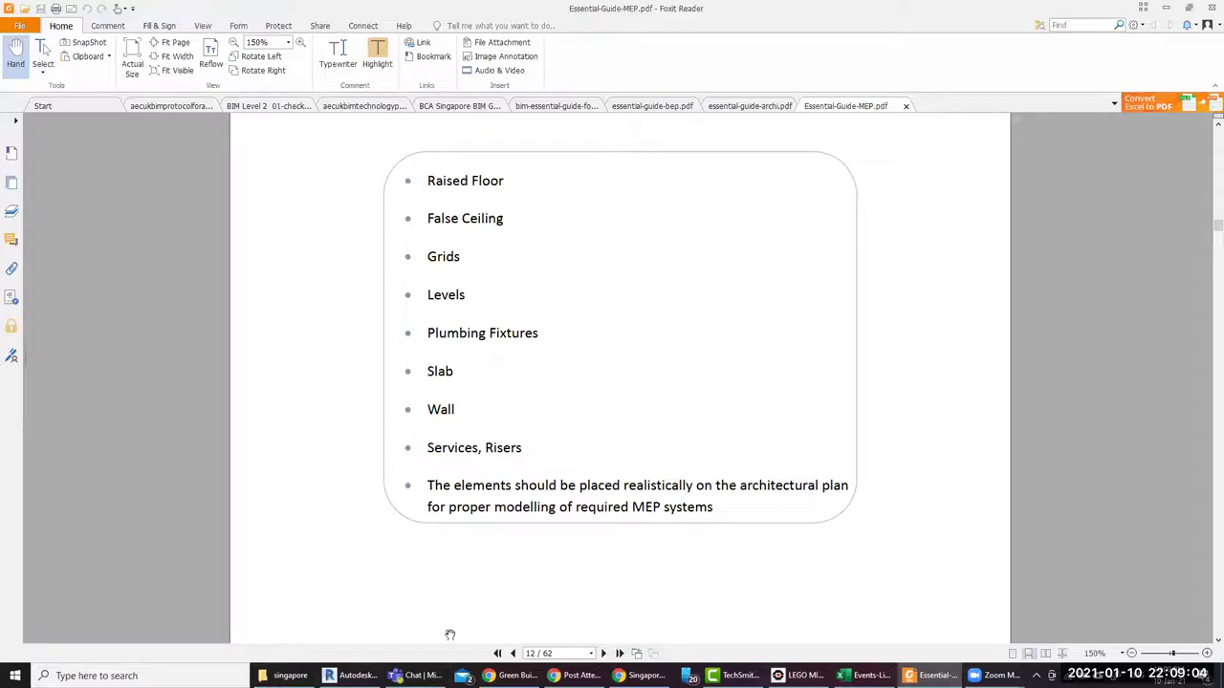
Return to Revit and open the 01 - Entry Level floor plan from the Project Browser
click(352, 676)
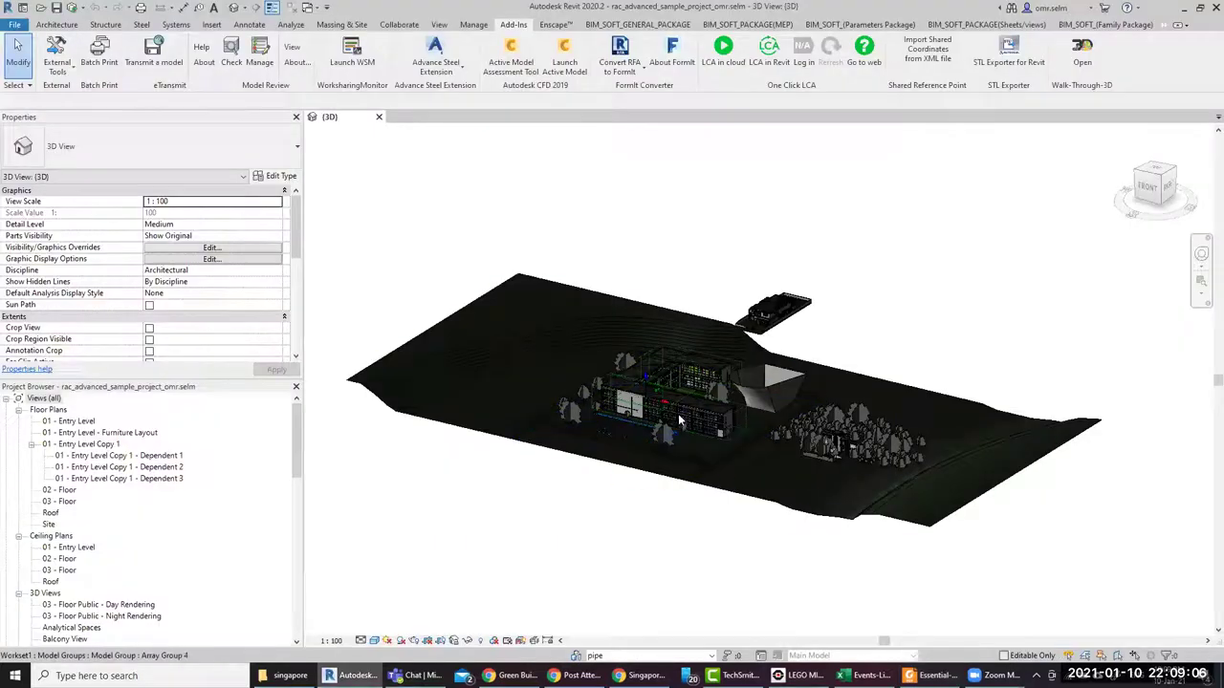
scroll(624, 347, up, 5)
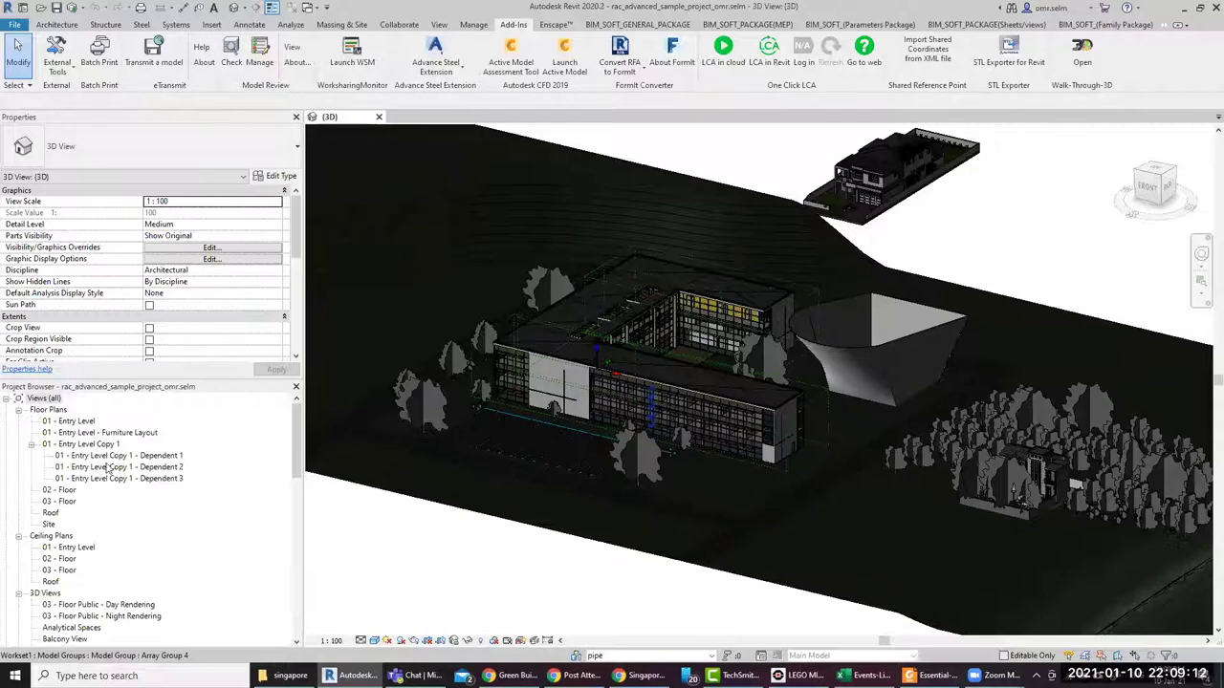
click(79, 422)
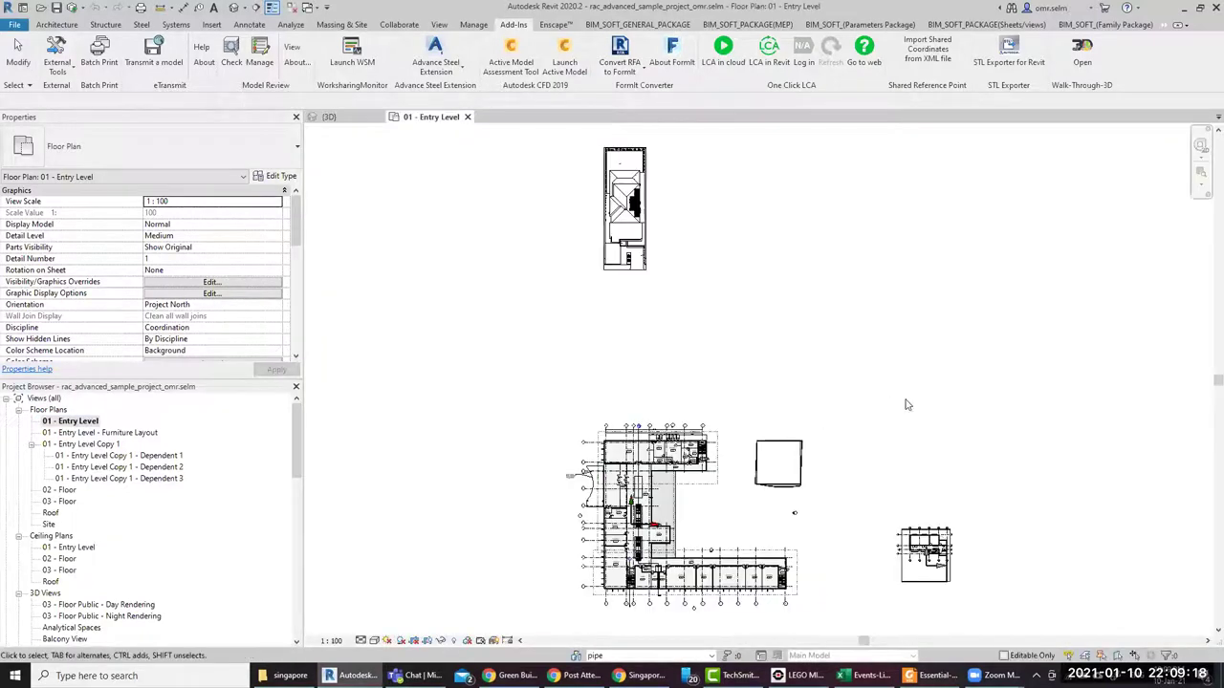
Zoom in on the Toilet room and start the Systems > Plumbing Fixture command
scroll(668, 490, up, 2)
scroll(631, 411, up, 2)
scroll(592, 334, up, 2)
scroll(569, 284, up, 2)
scroll(568, 284, down, 3)
scroll(774, 364, up, 3)
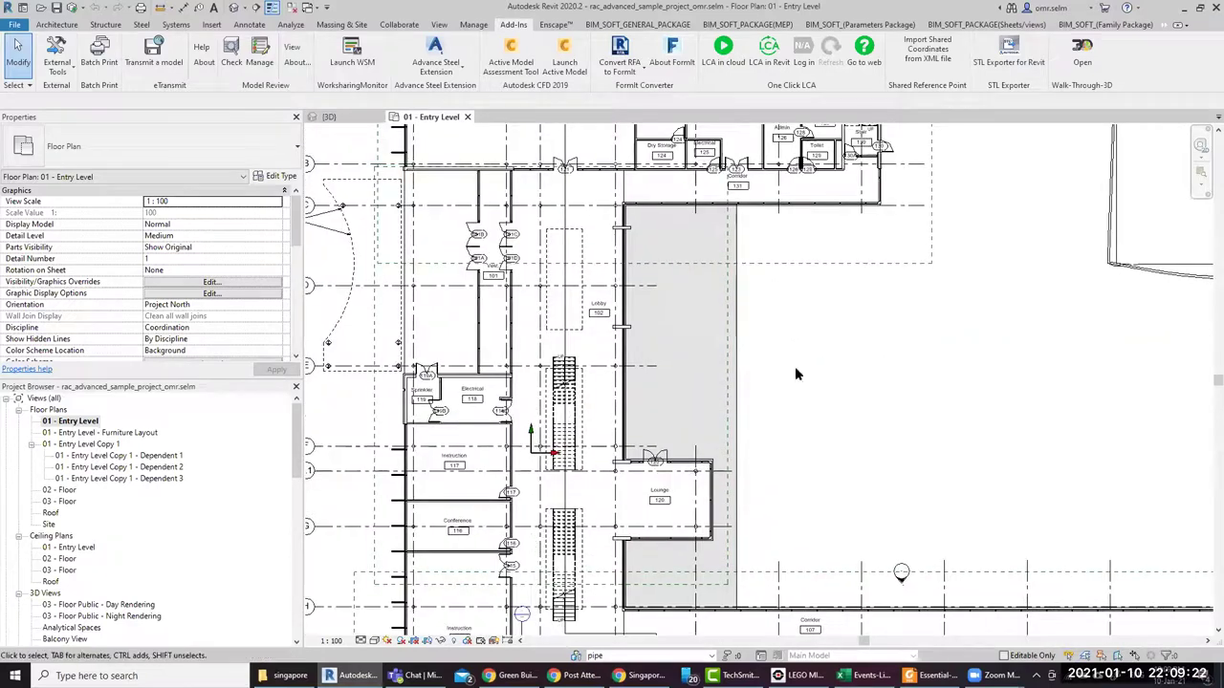
scroll(761, 360, down, 2)
scroll(779, 375, up, 3)
scroll(785, 378, up, 2)
scroll(786, 379, up, 2)
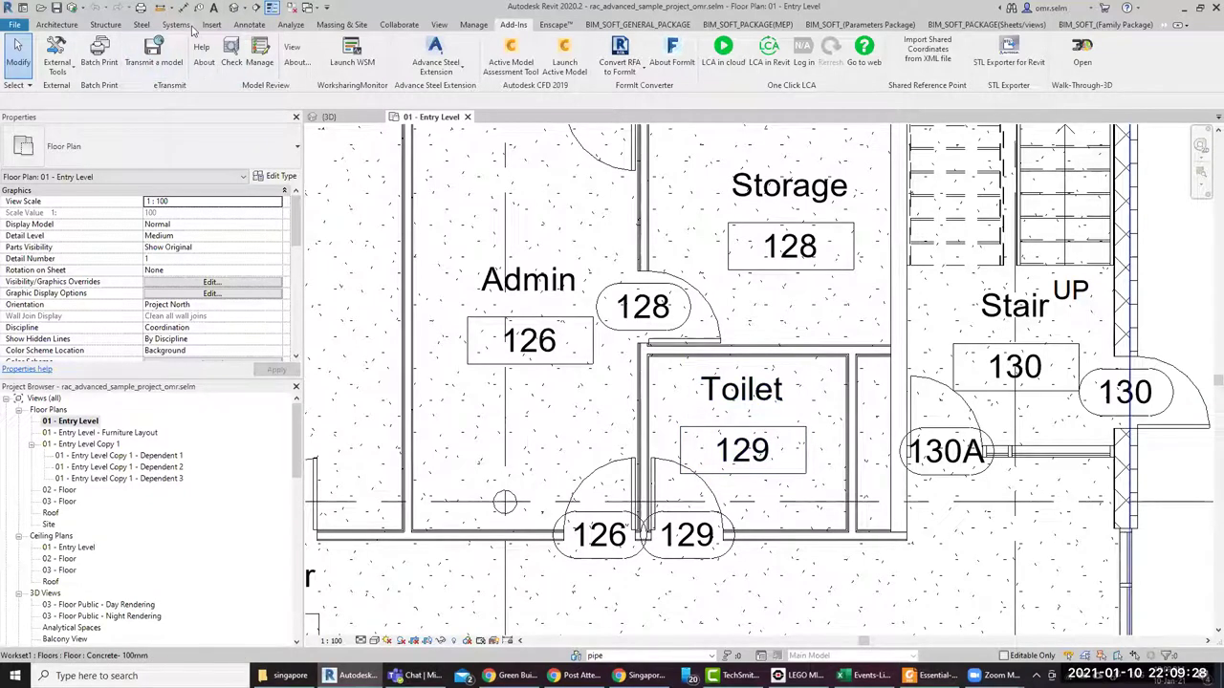
scroll(417, 80, up, 8)
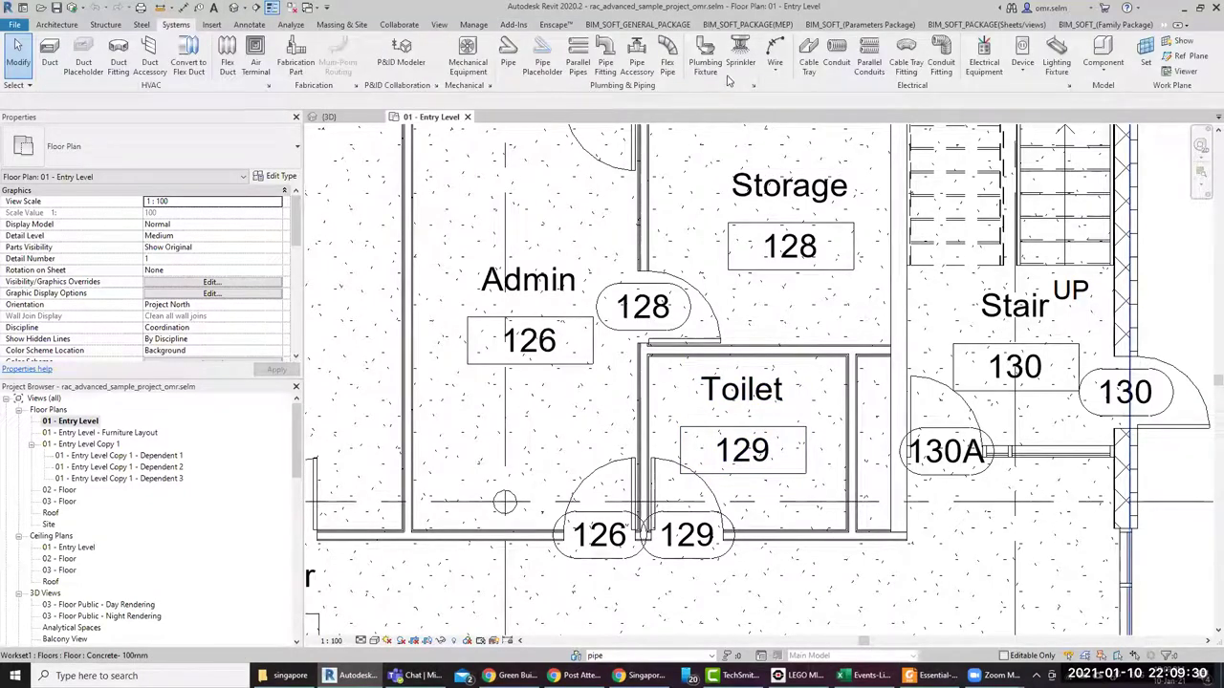
click(705, 53)
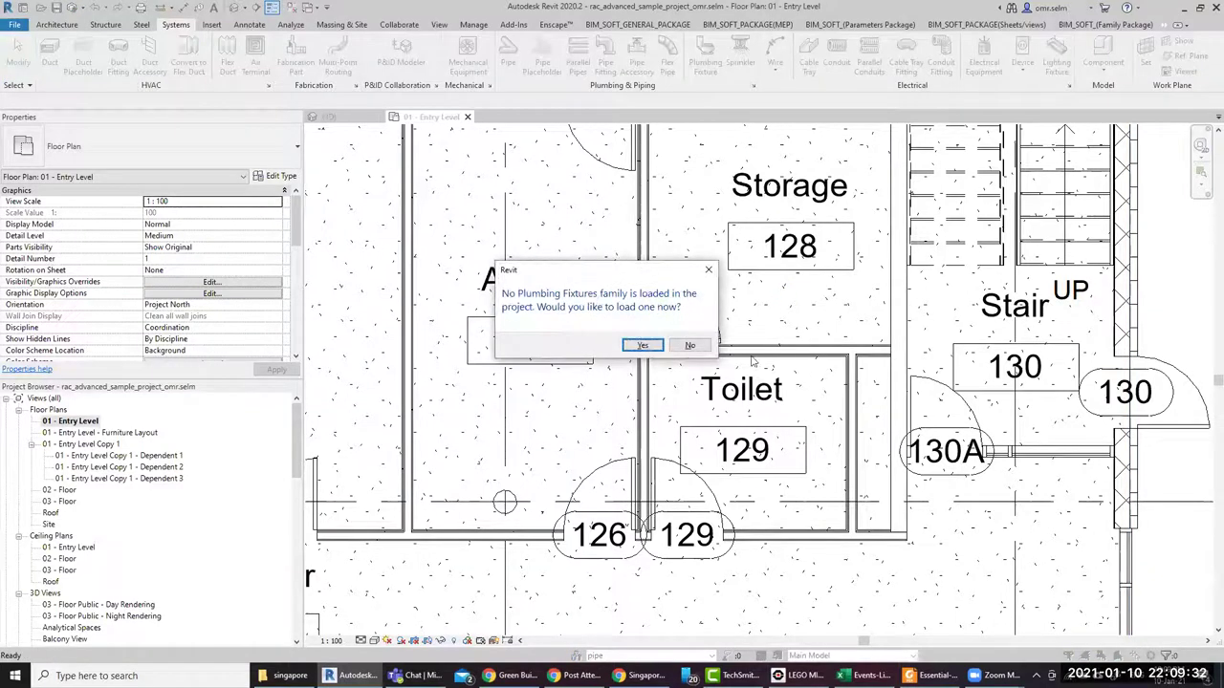
Agree to load a family and load Tub-2D from Plumbing > Architectural > Fixtures > Bathtubs
click(650, 346)
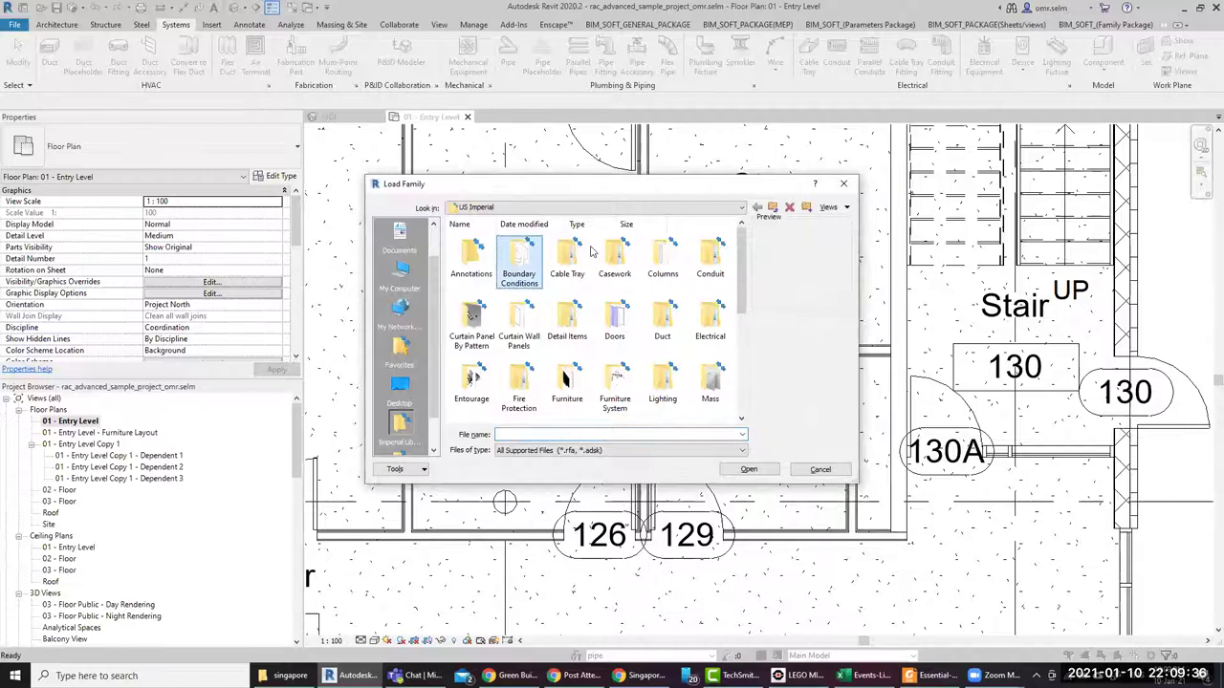
scroll(574, 256, down, 3)
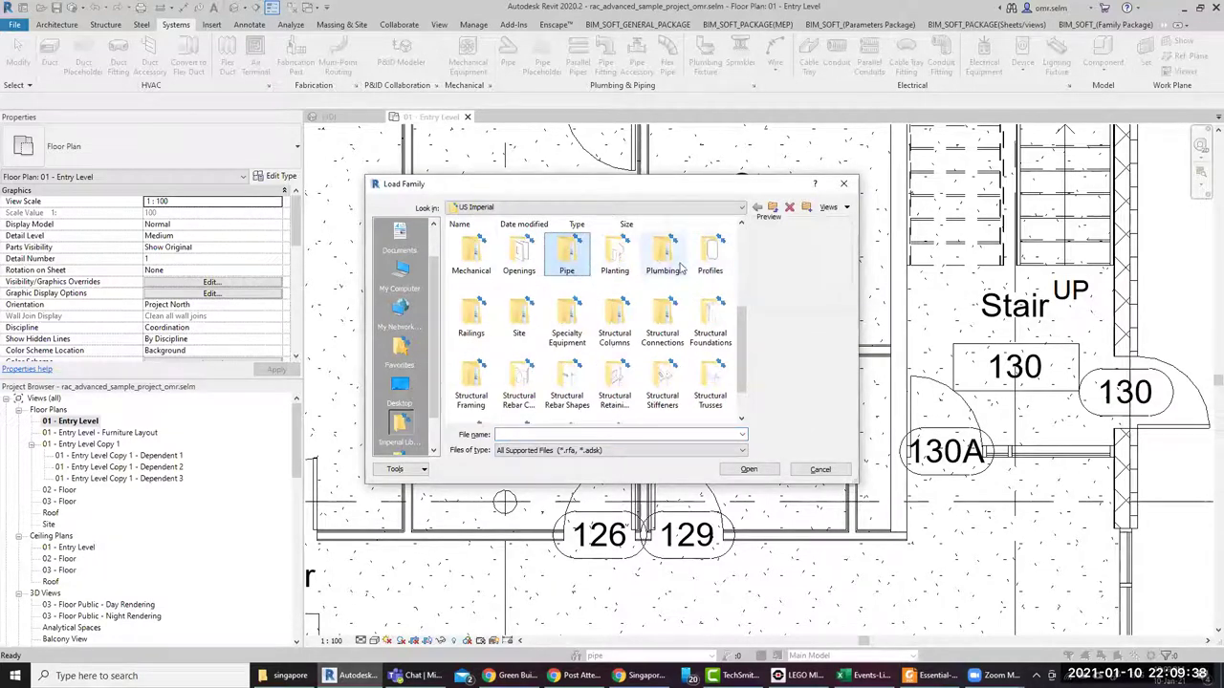
double_click(662, 256)
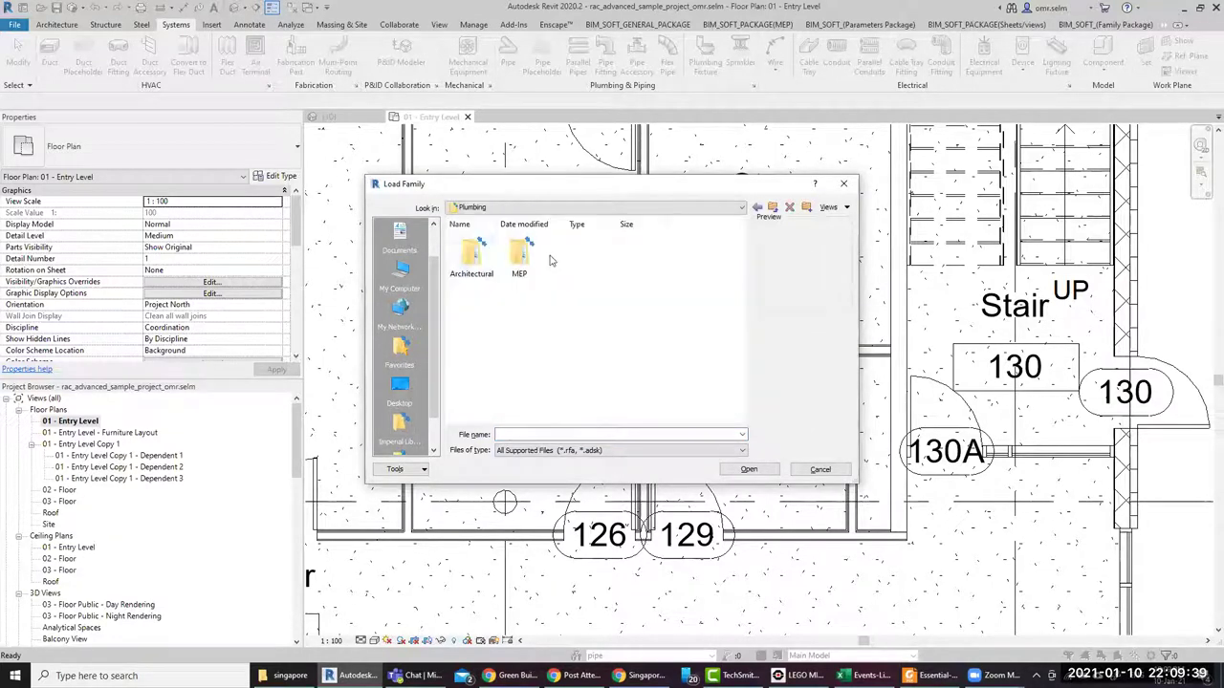
double_click(478, 266)
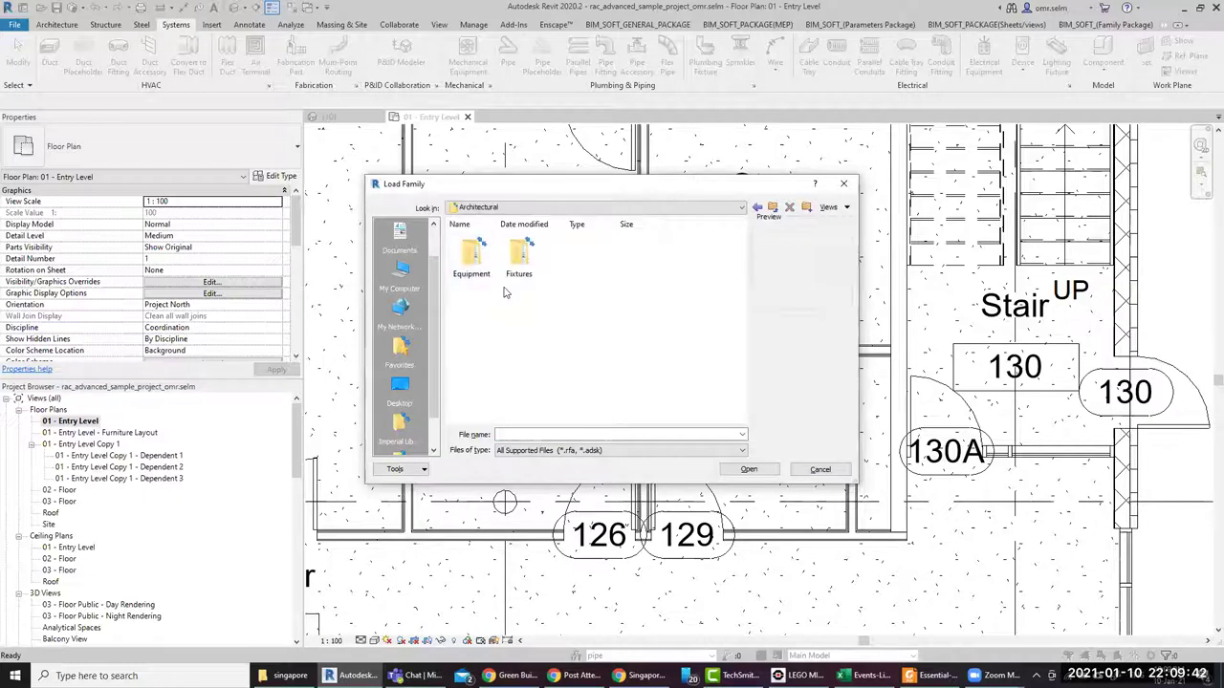
double_click(504, 265)
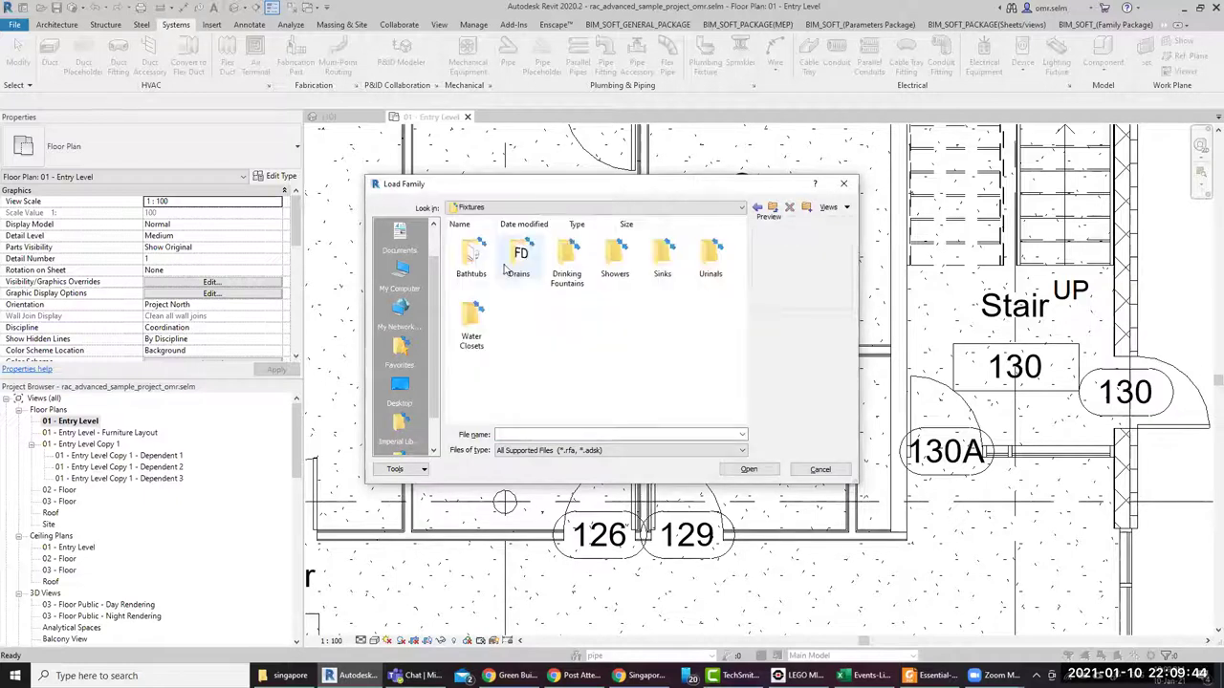
double_click(471, 256)
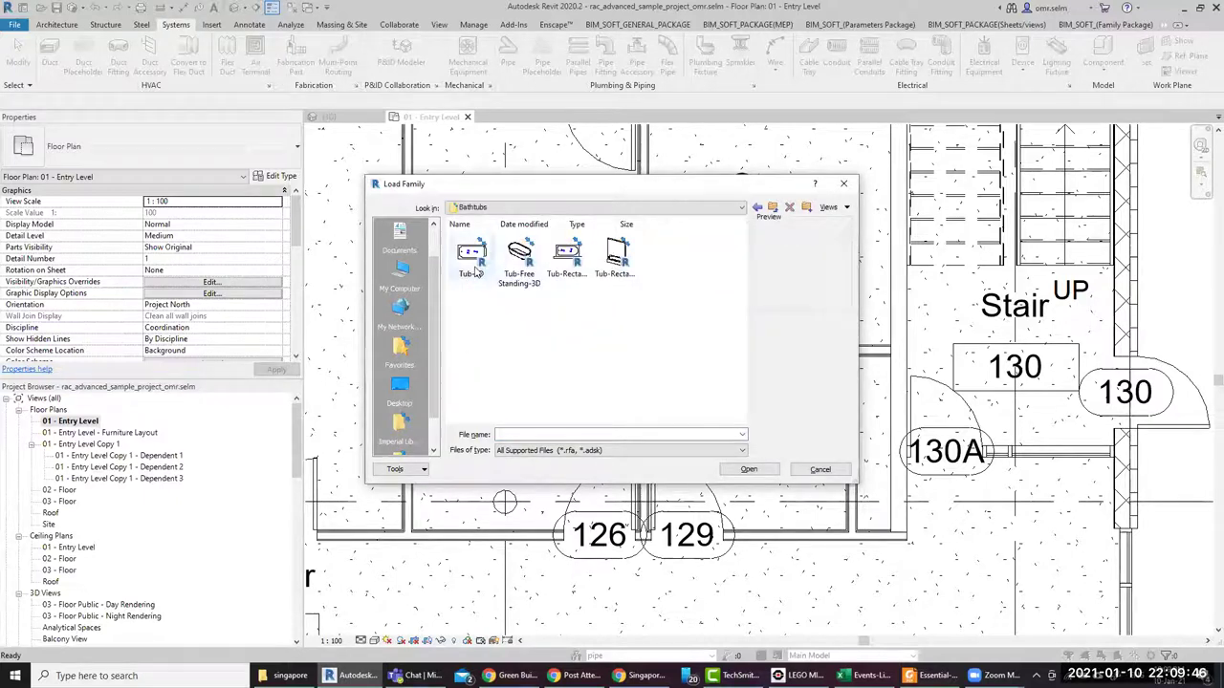
double_click(471, 258)
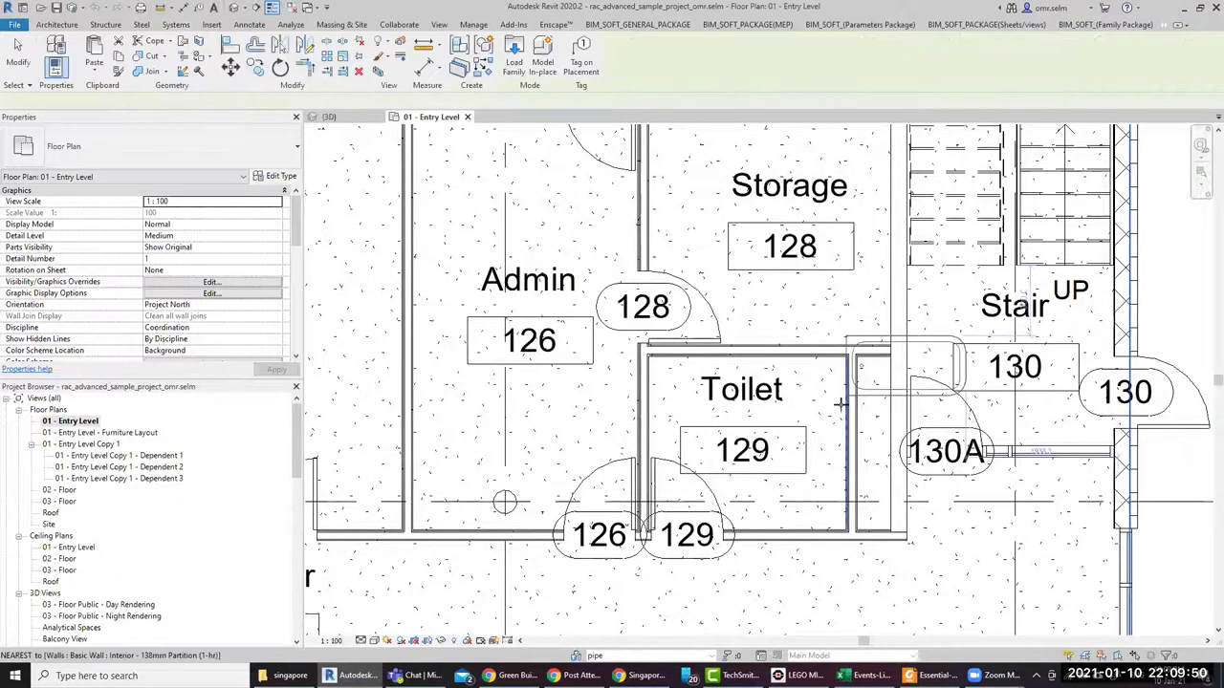
Drop one Tub-2D into Toilet room 129's upper-left corner and end placement with Esc
scroll(805, 422, up, 2)
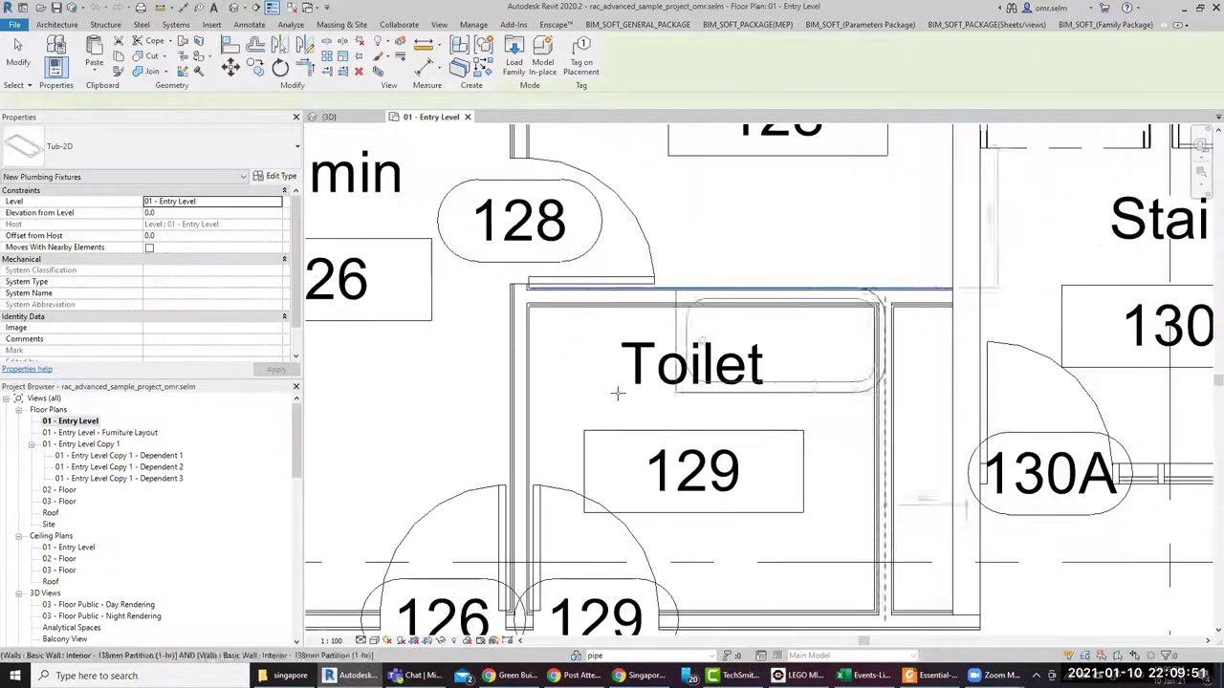
click(535, 411)
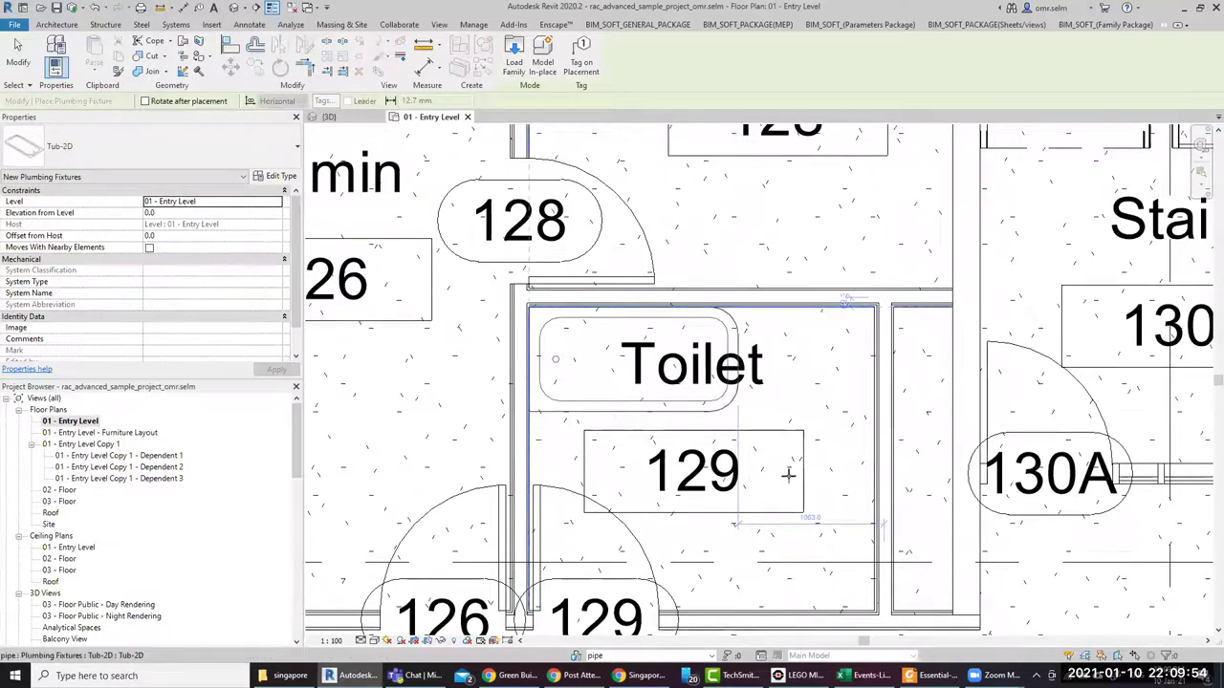
key(Escape)
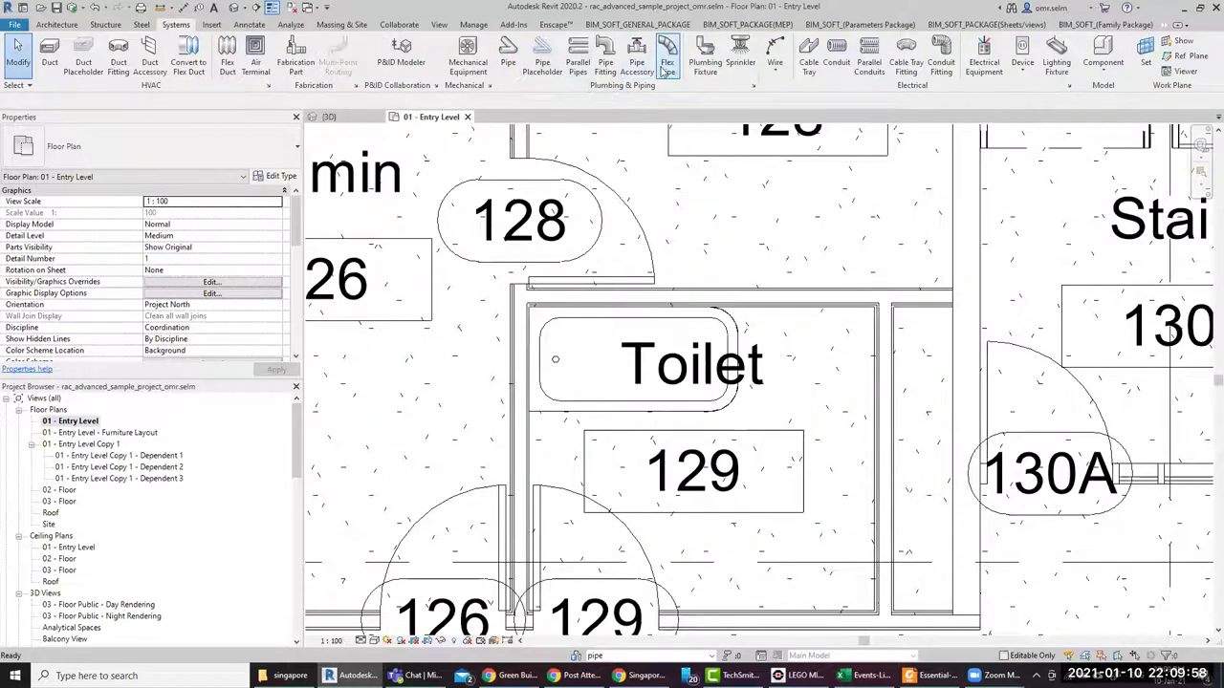
Load Toilet-Commercial-Wall-2D from Water Closets and place it on the Toilet room's top wall
click(705, 57)
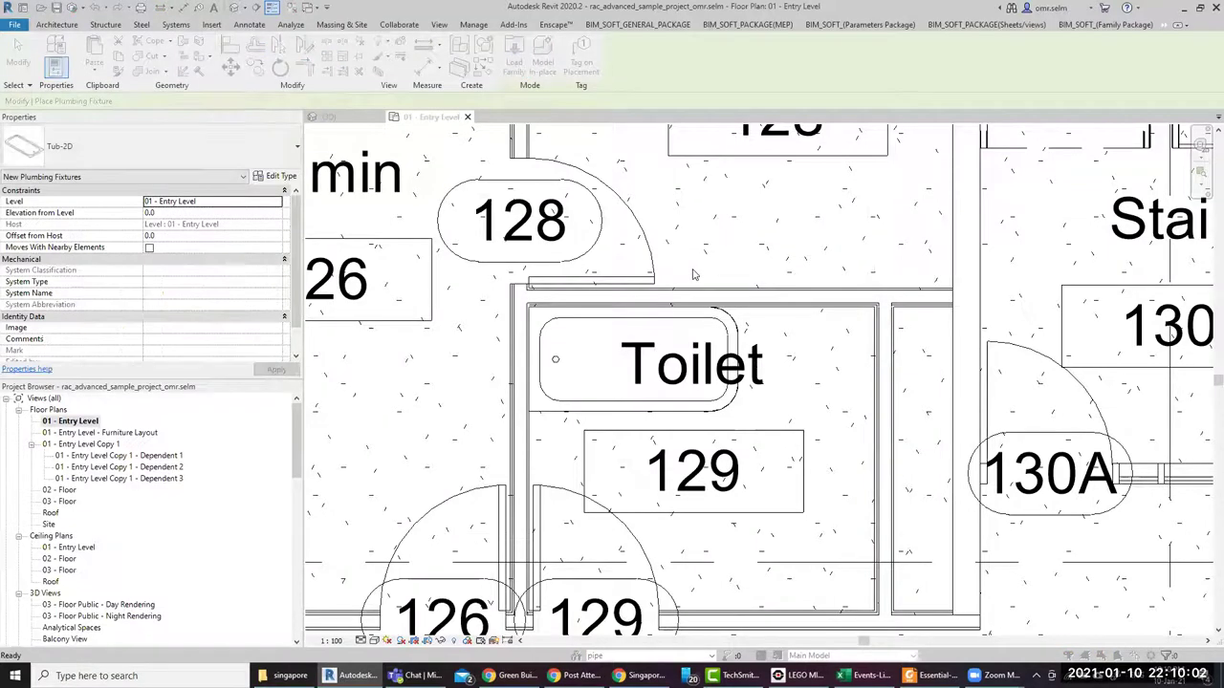
click(772, 208)
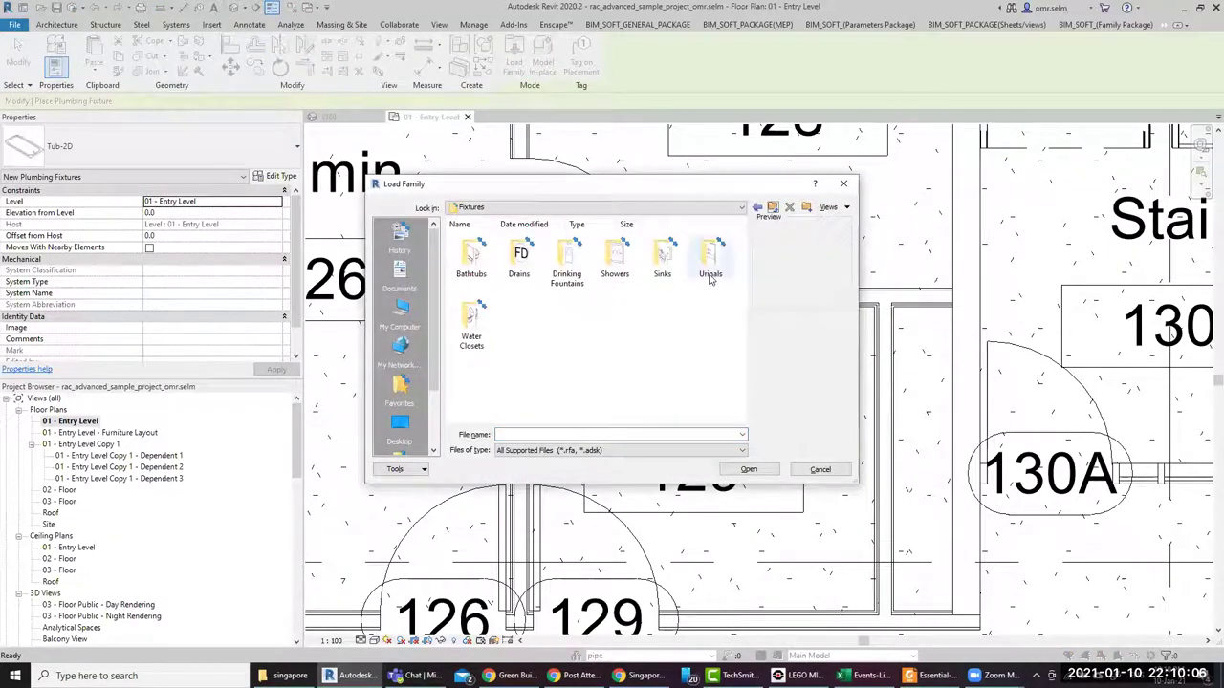
double_click(472, 325)
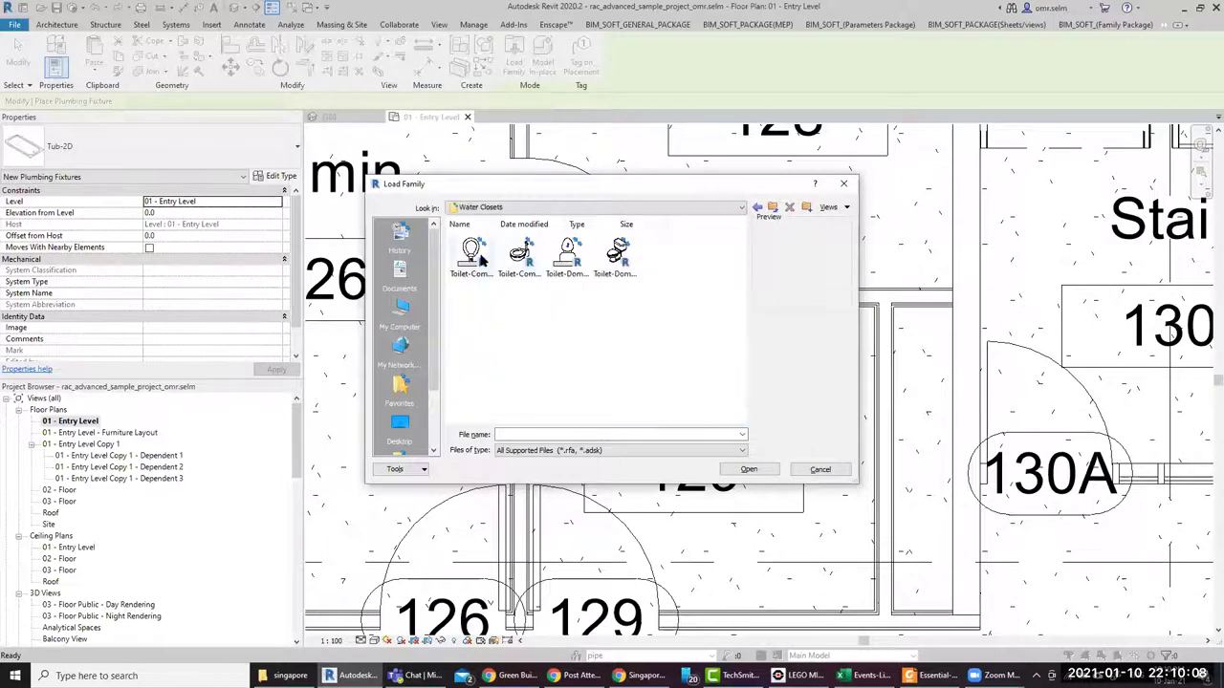
double_click(480, 258)
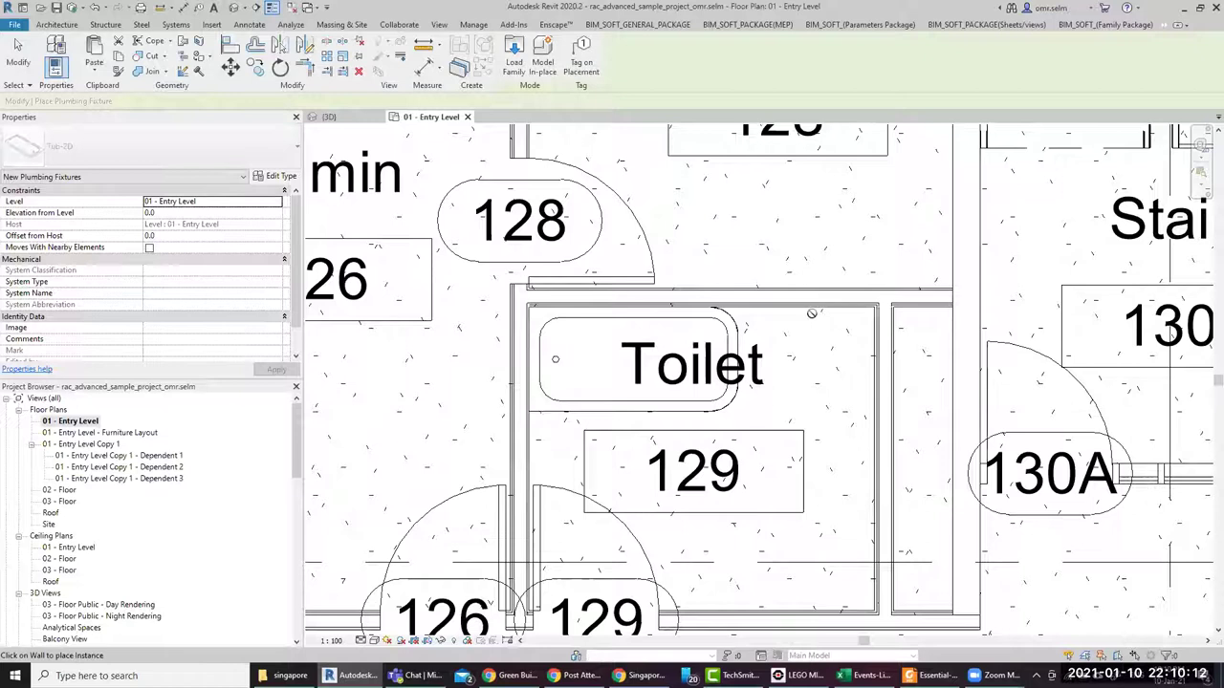
click(812, 319)
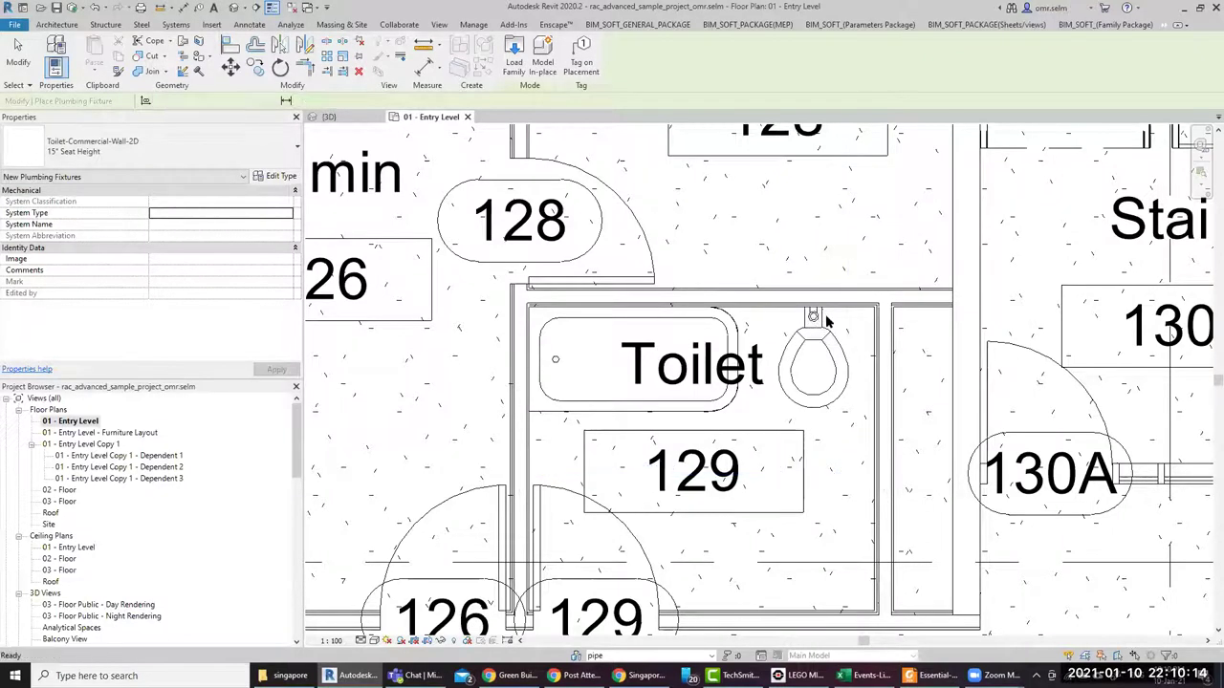
key(Escape)
key(Escape)
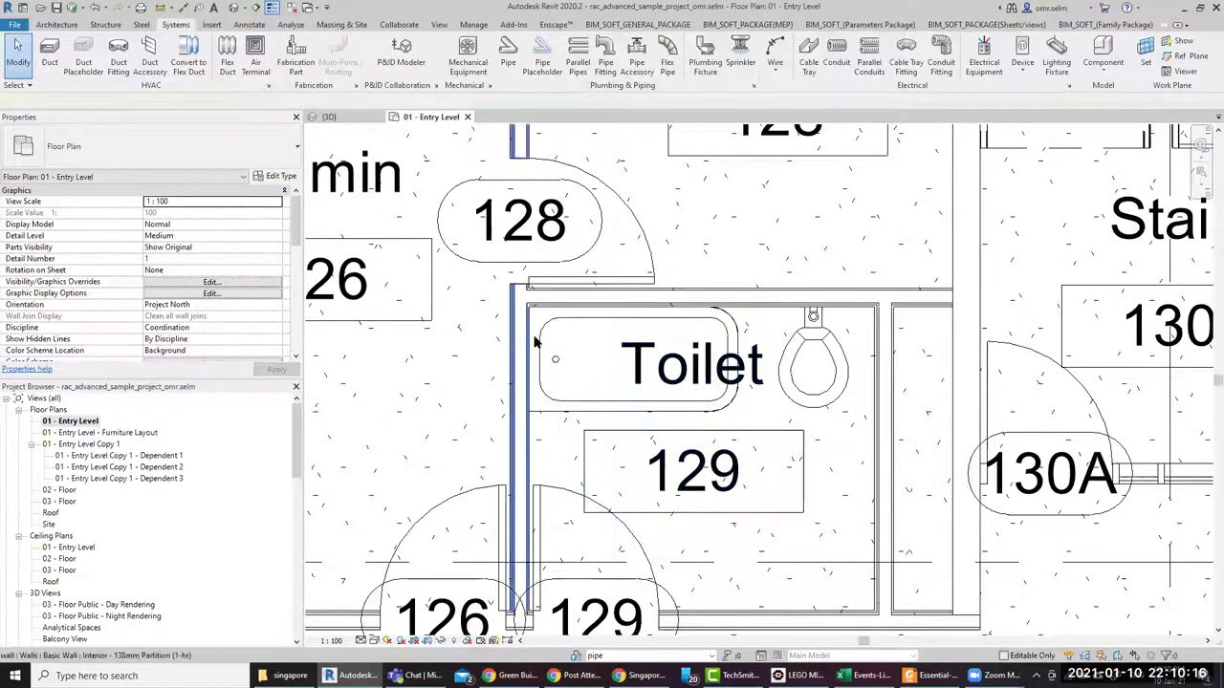
Compare the bathtub's and toilet's properties, then open Tub-2D with Edit Family
click(529, 344)
click(540, 344)
click(541, 344)
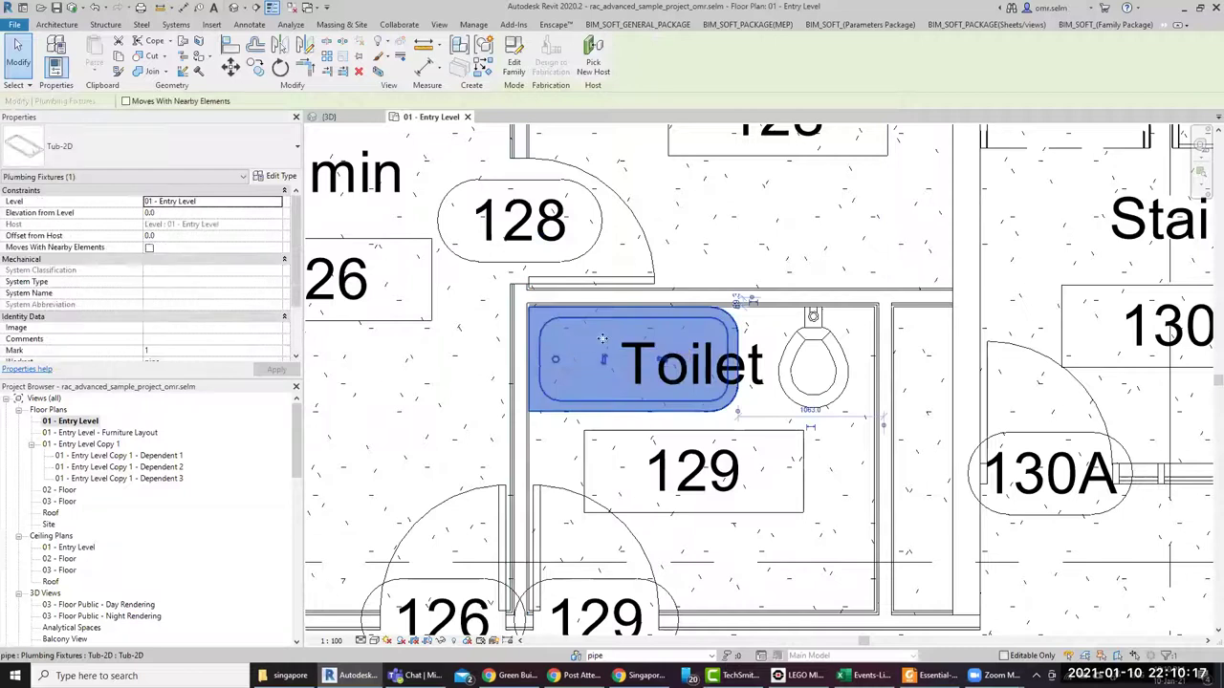
click(801, 338)
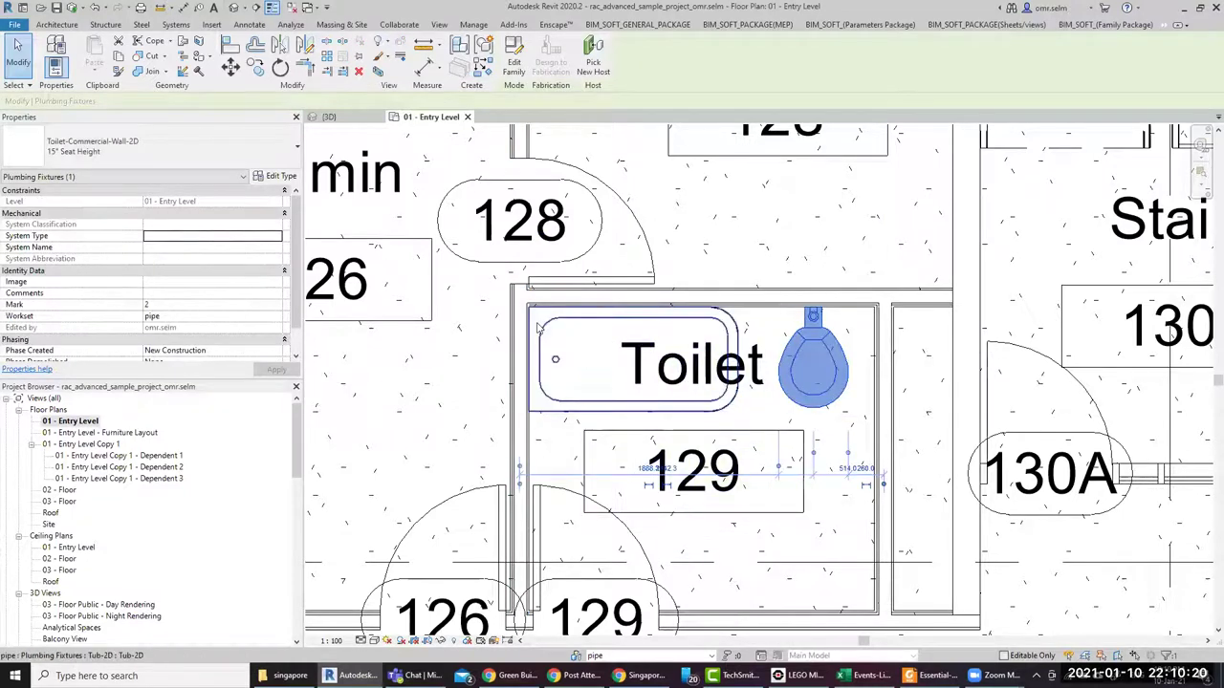
click(574, 345)
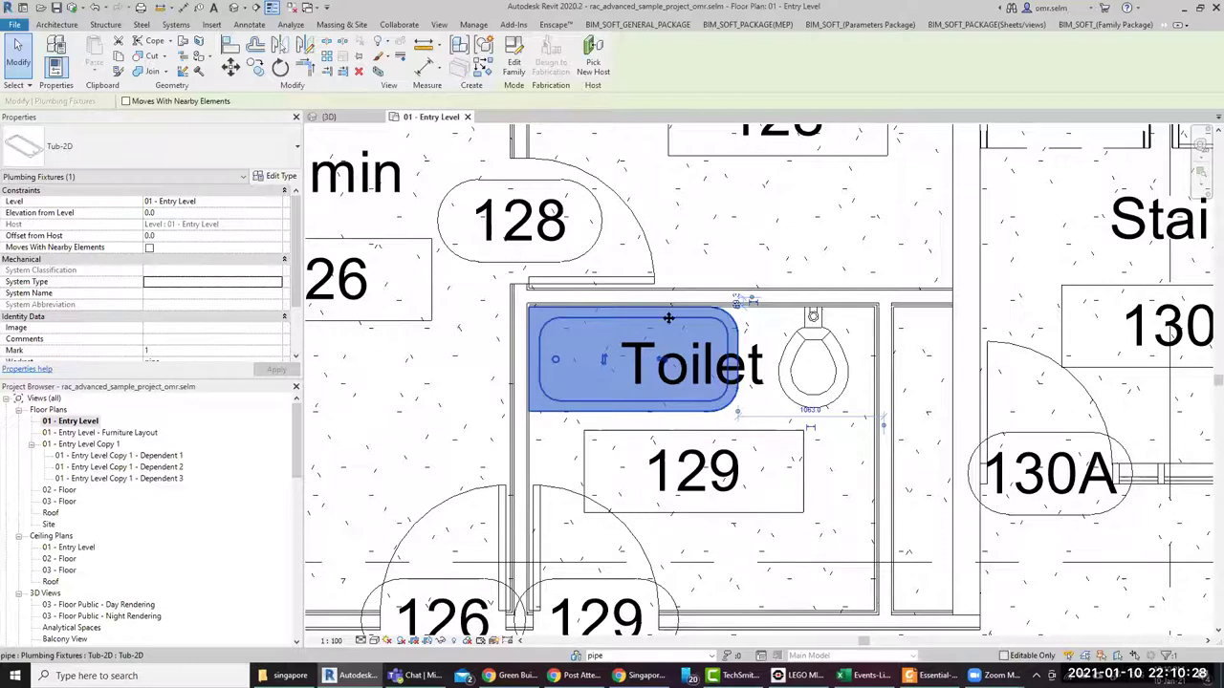
click(513, 57)
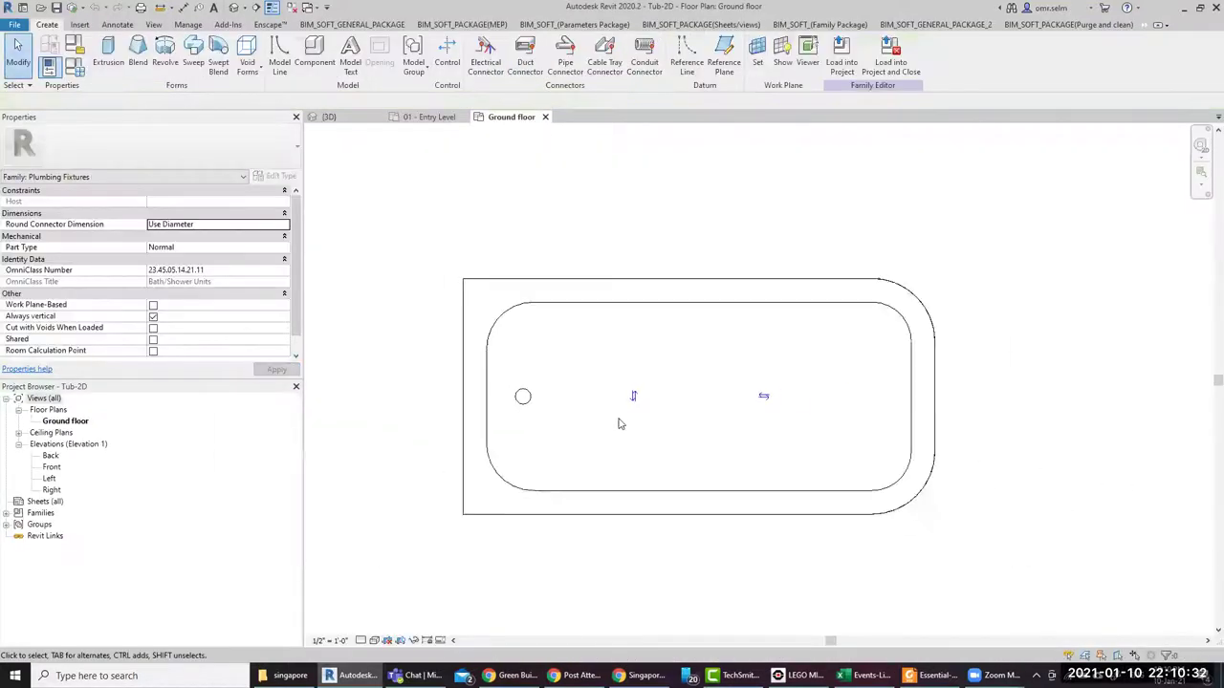
View the Tub-2D family in an orbited 3D view and its Front elevation
click(257, 8)
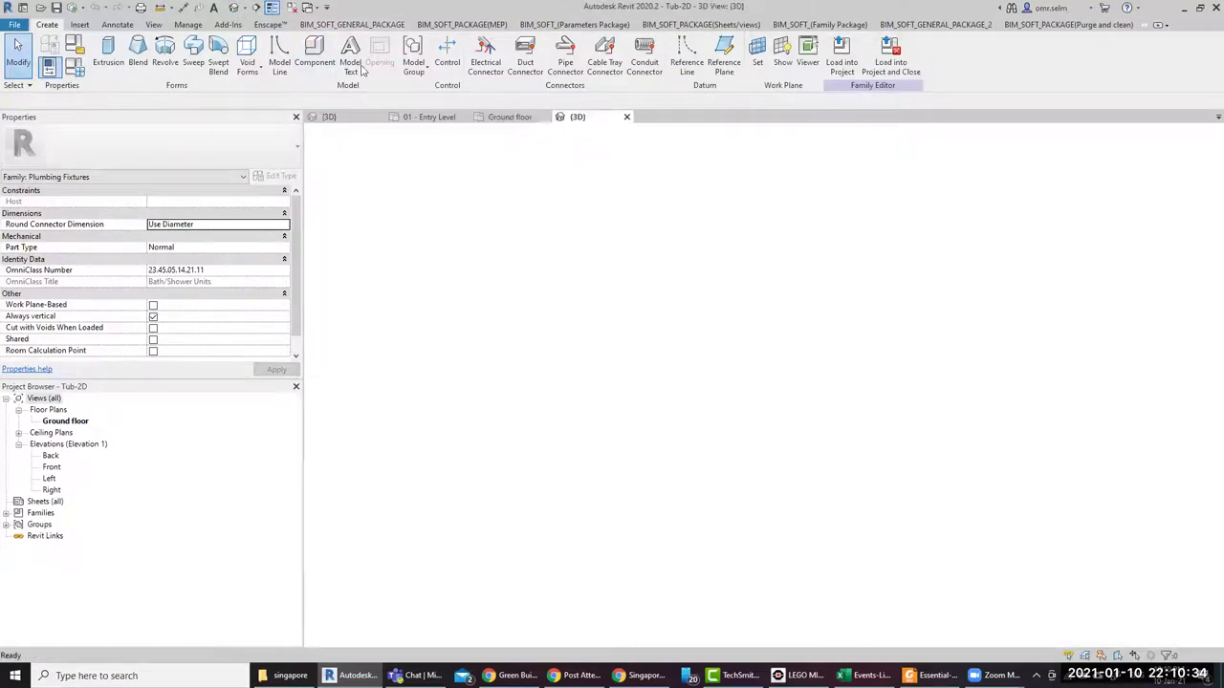
mouse_move(551, 510)
shift+middle_down()
mouse_move(732, 363)
mouse_move(583, 463)
shift+middle_up()
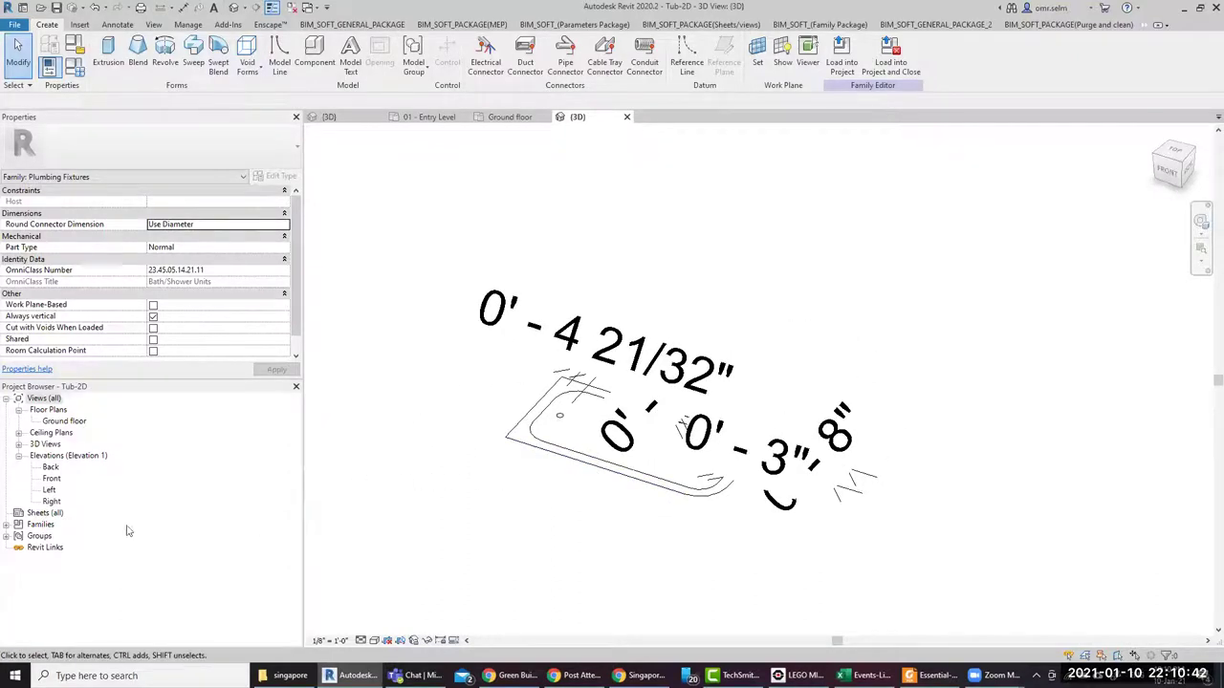
double_click(52, 478)
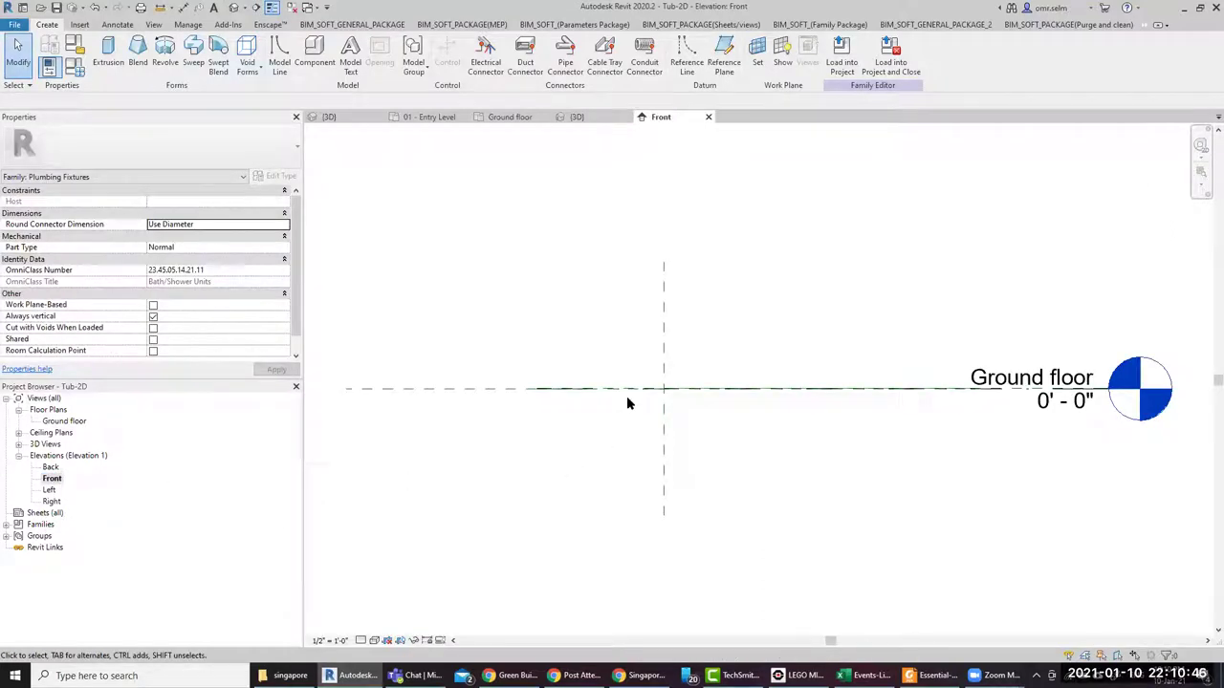
Close the Front, 3D and Ground floor plan views, discarding Tub-2D changes
click(709, 116)
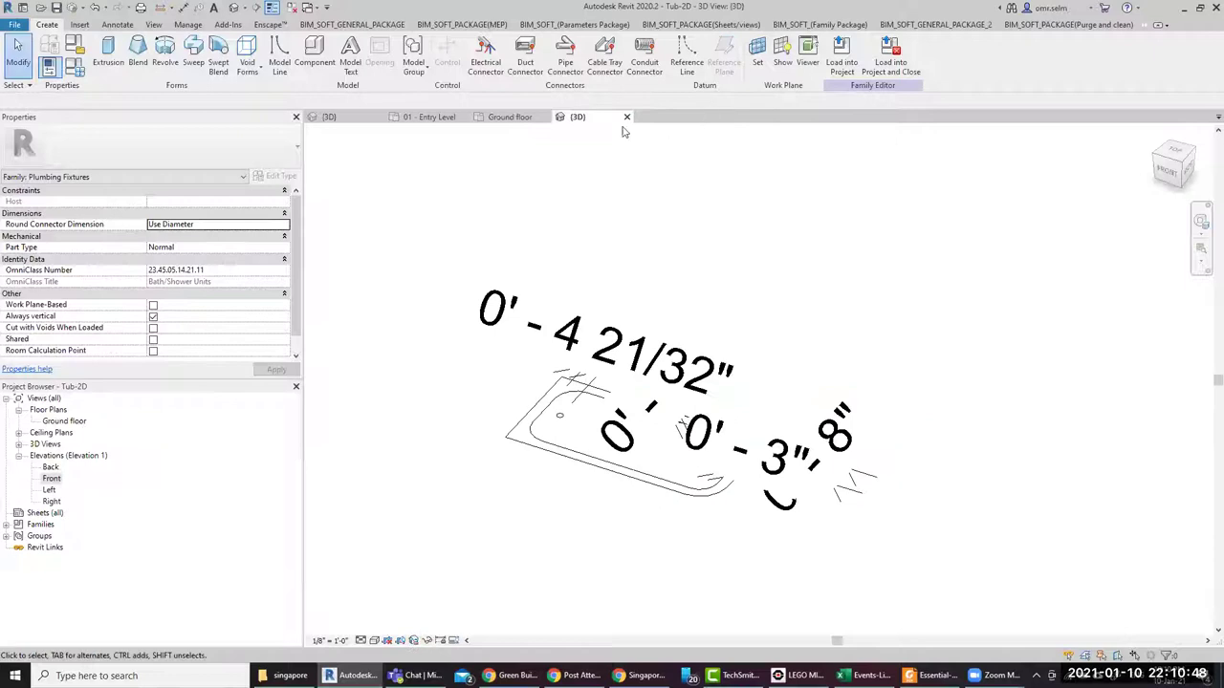
click(627, 116)
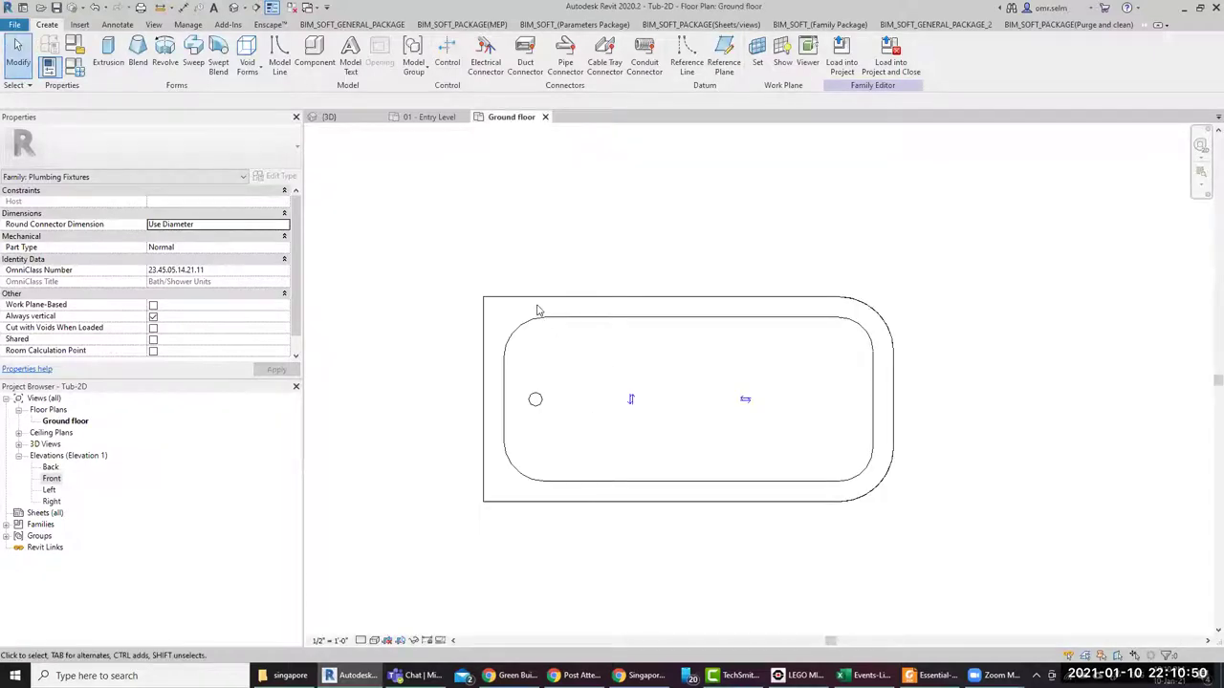
click(545, 117)
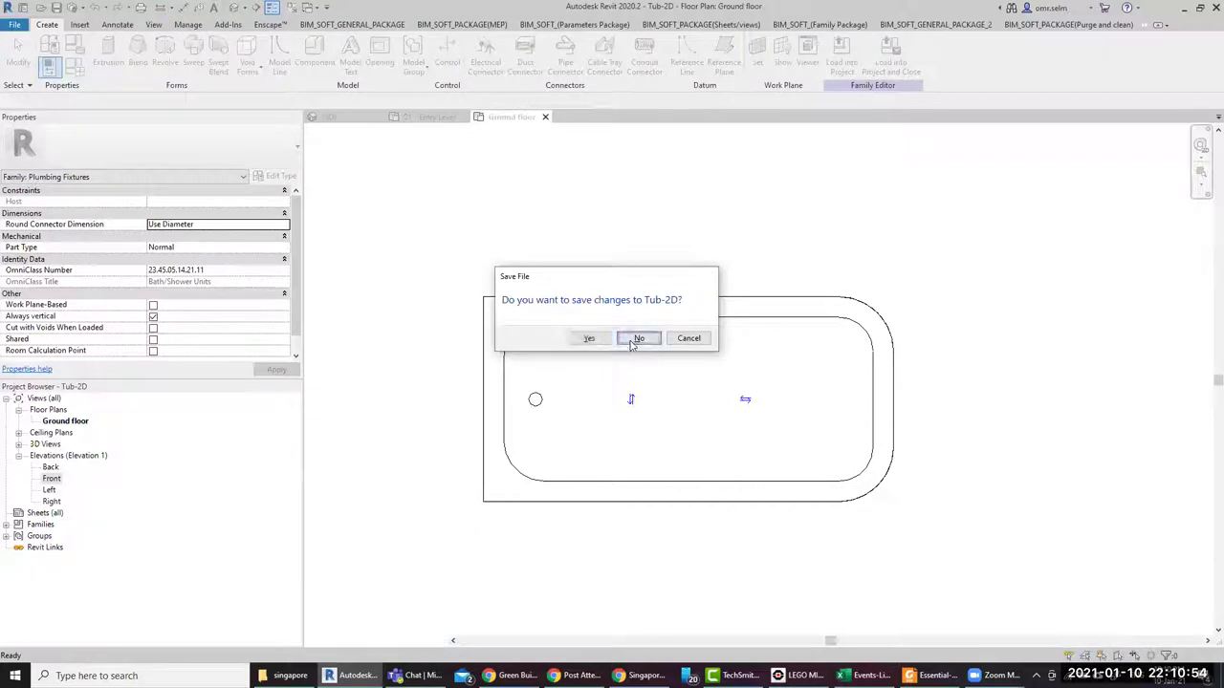
click(637, 338)
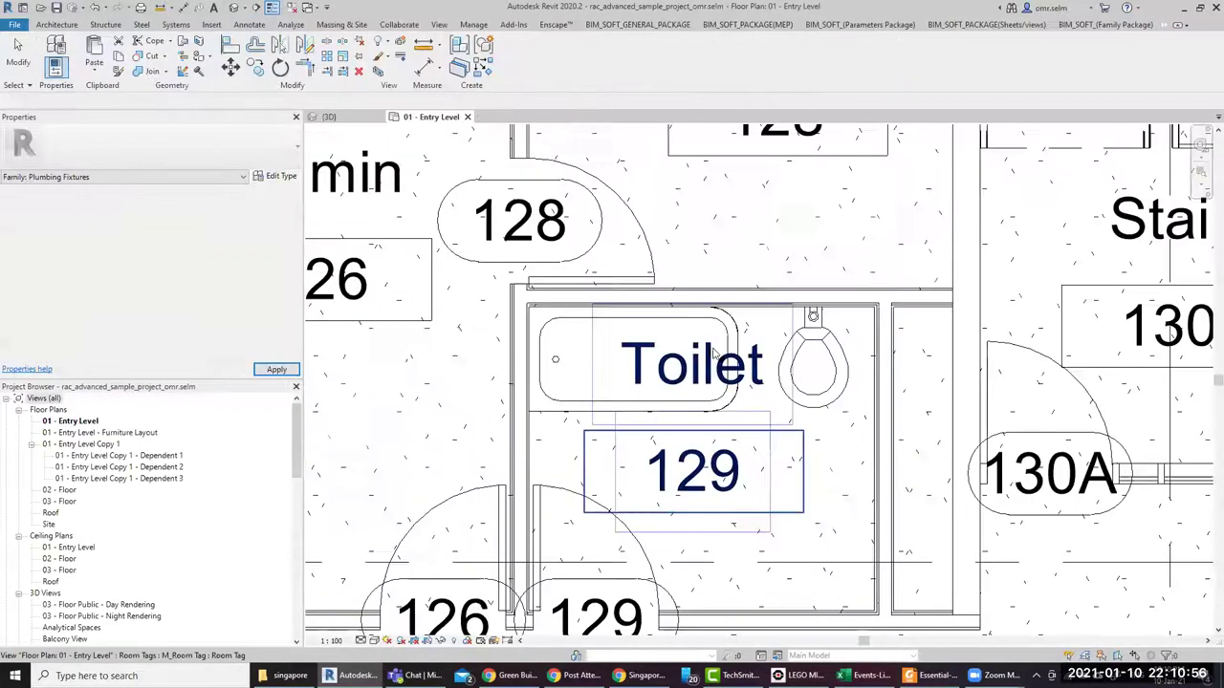
Delete the Tub-2D bathtub from Toilet room 129
click(656, 358)
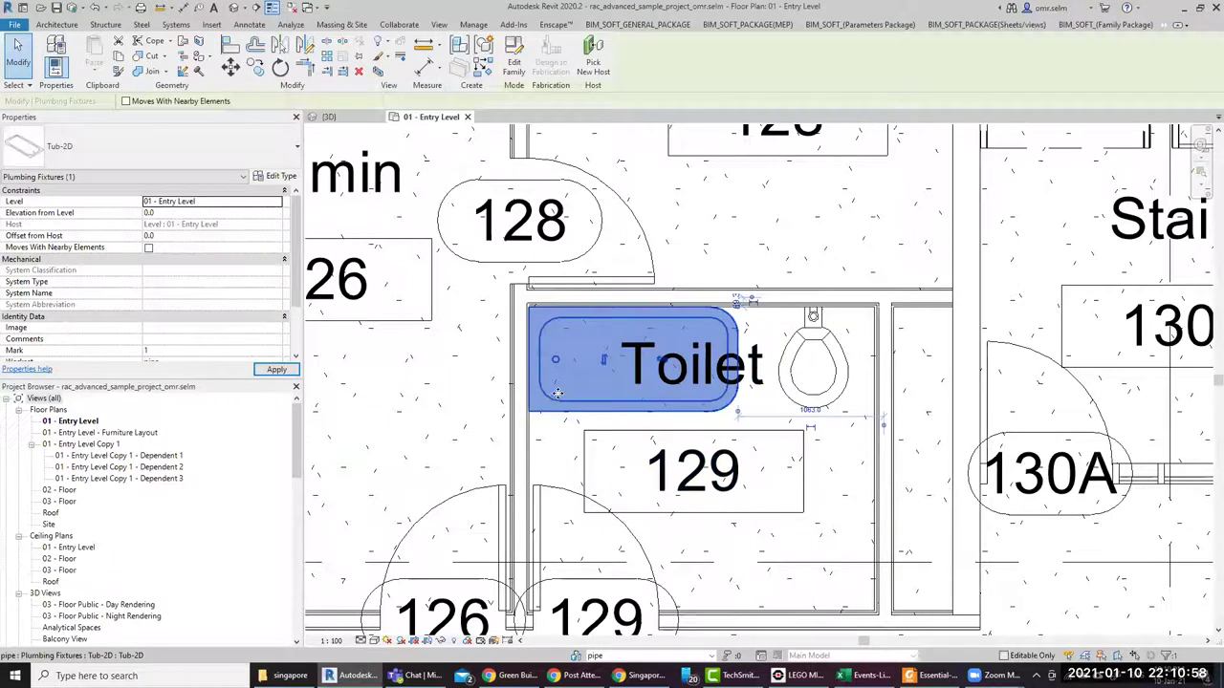
key(Delete)
click(842, 365)
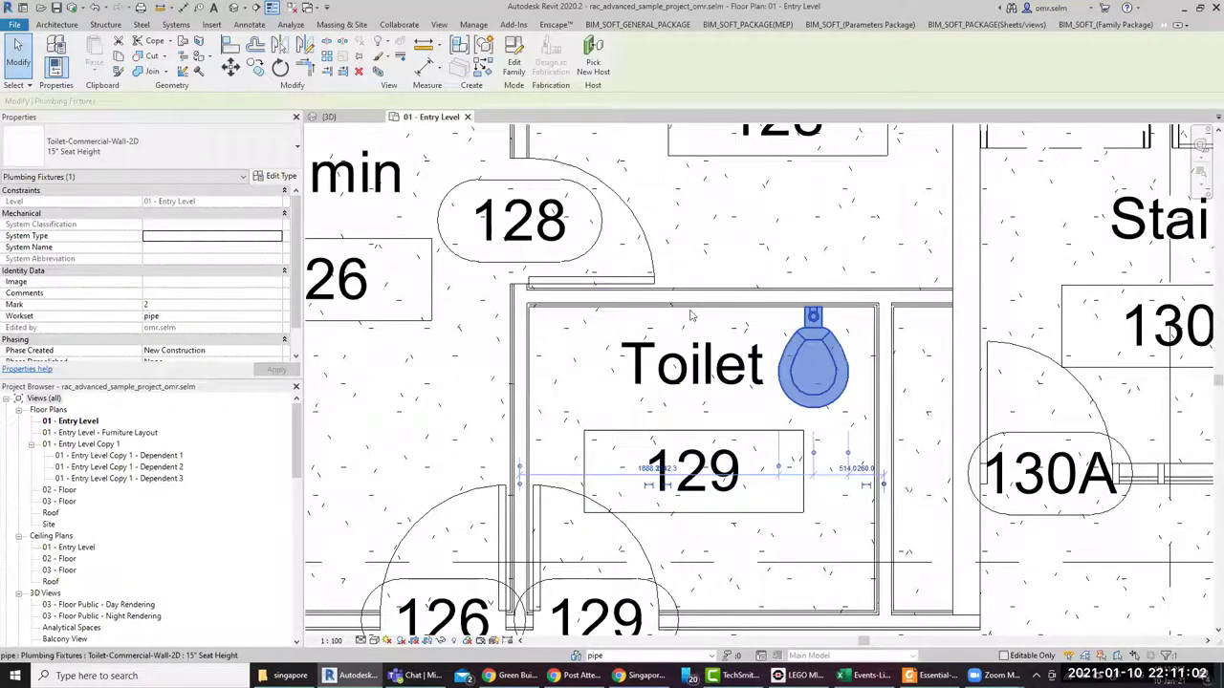
key(Escape)
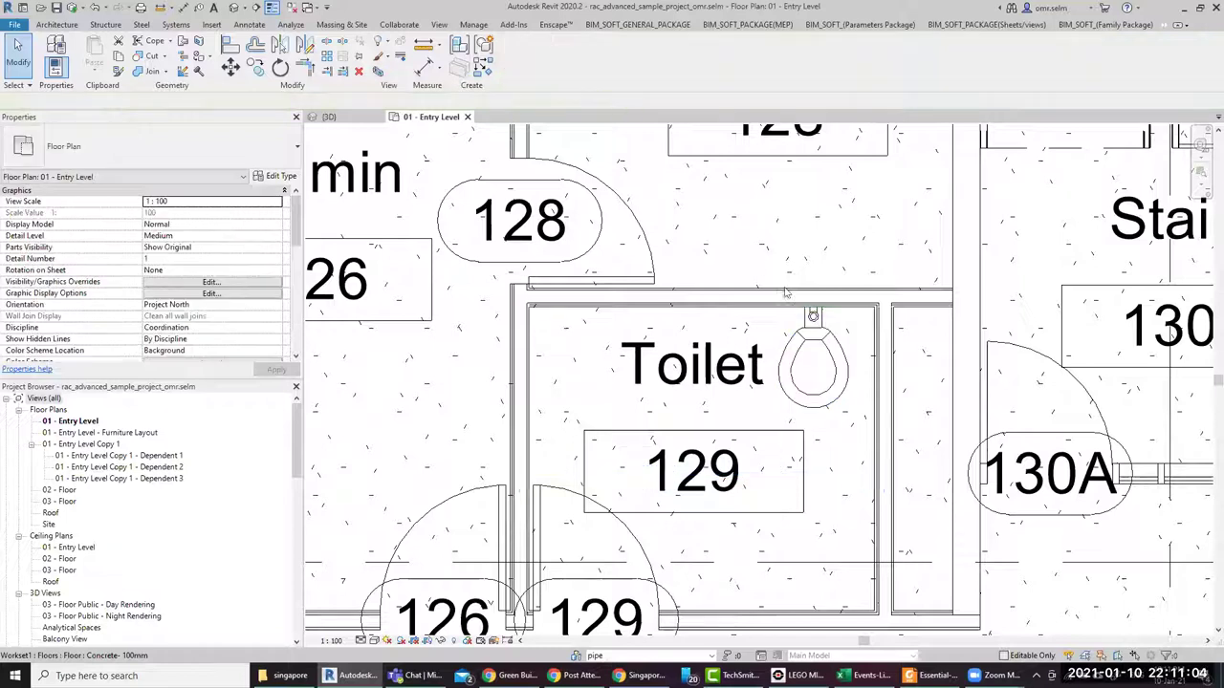
Load Tub-Free Standing-3D.rfa from the Bathtubs folder and place it against the left wall
click(211, 25)
click(175, 24)
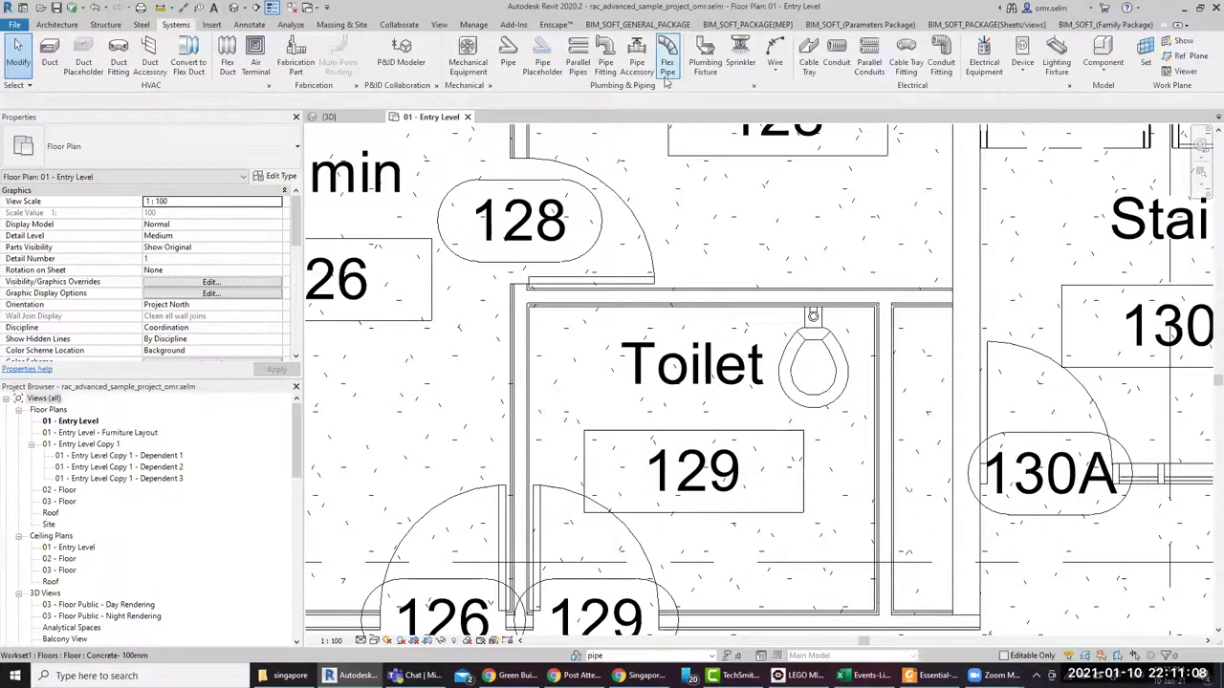
click(704, 59)
click(513, 56)
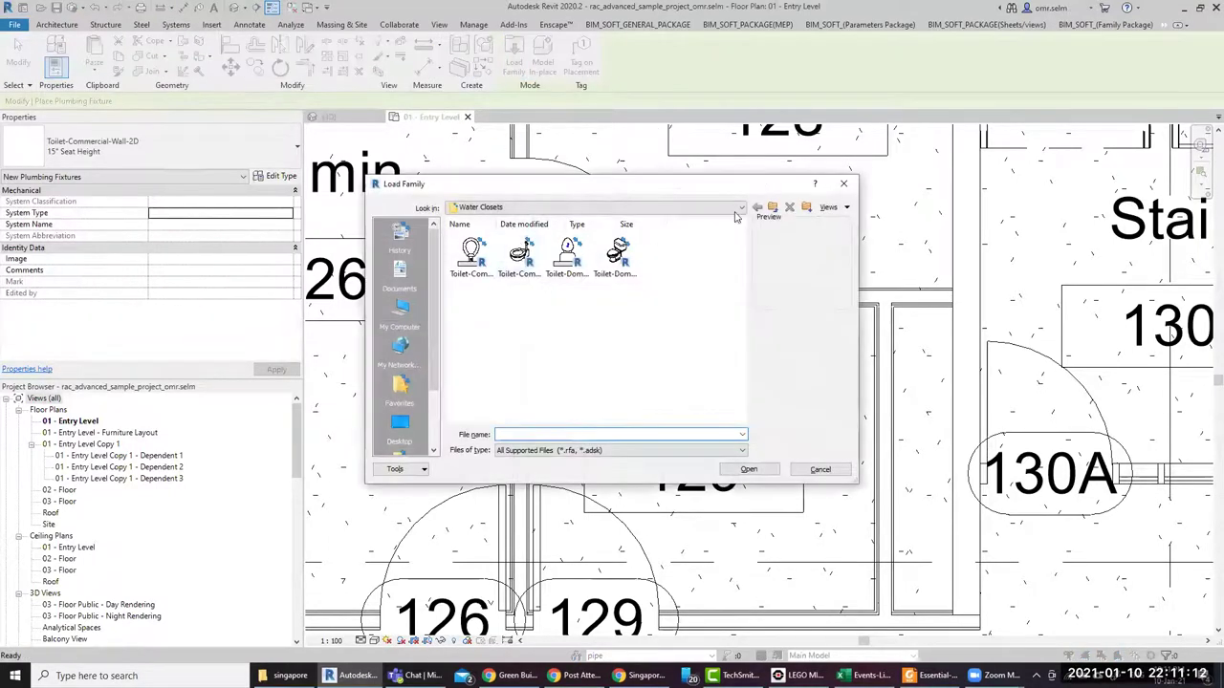
click(775, 208)
double_click(470, 253)
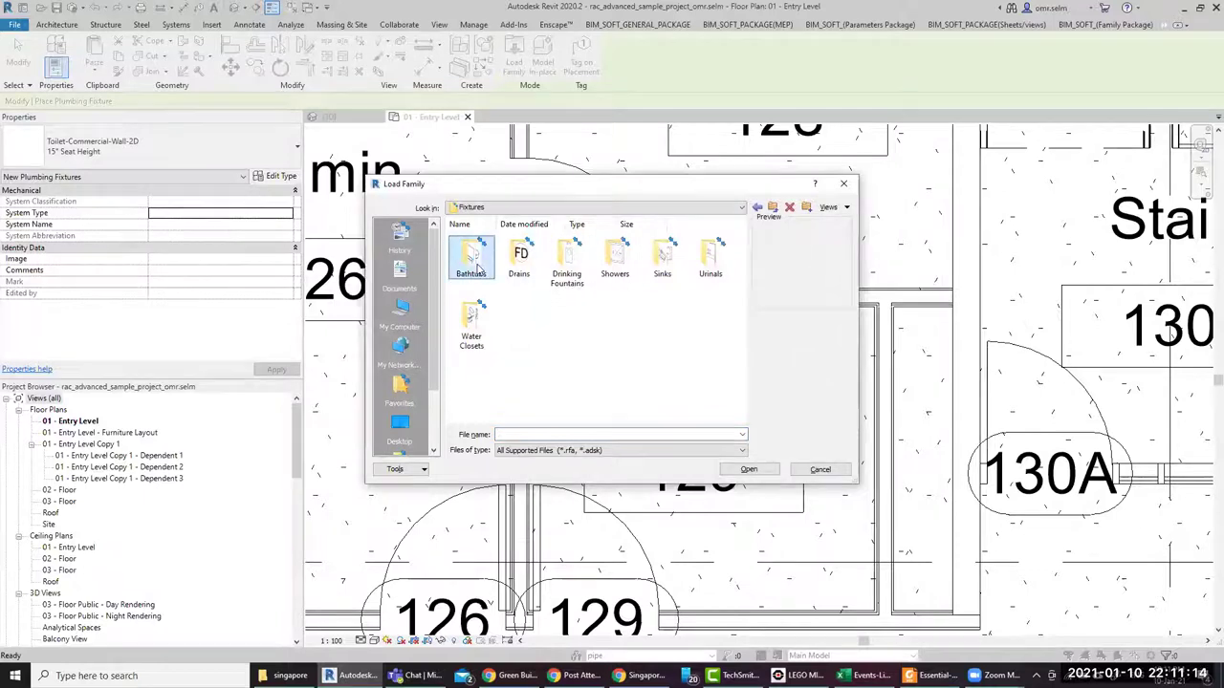
click(466, 279)
click(530, 290)
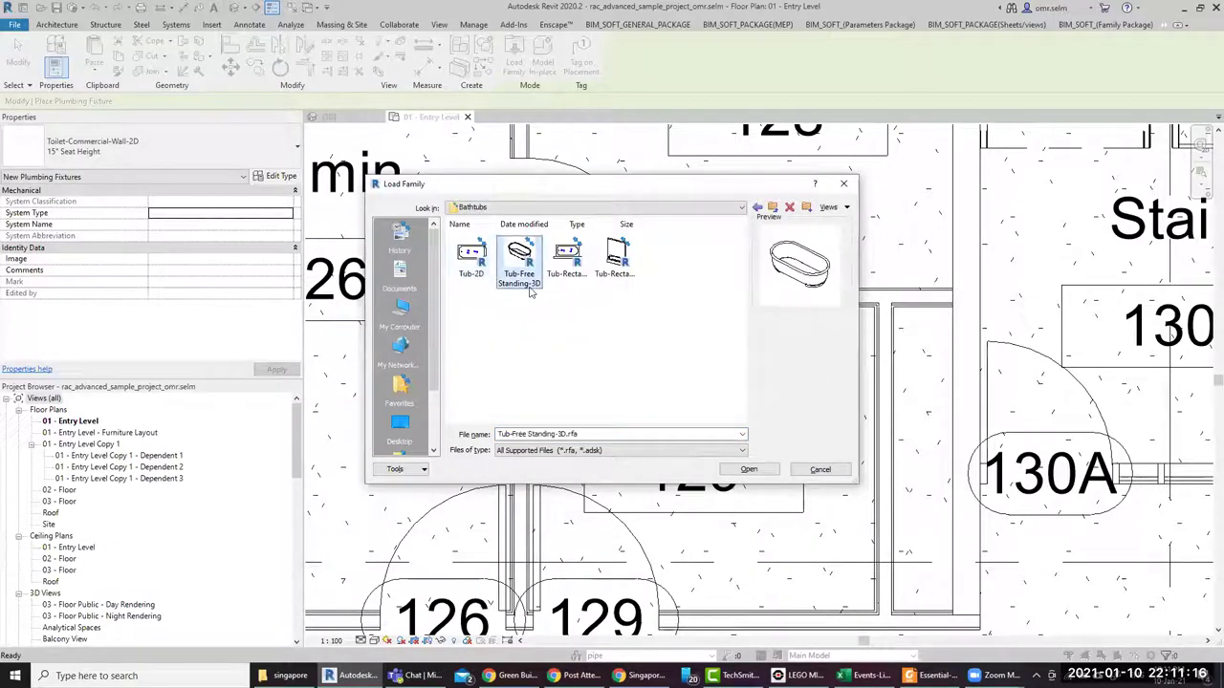
double_click(533, 283)
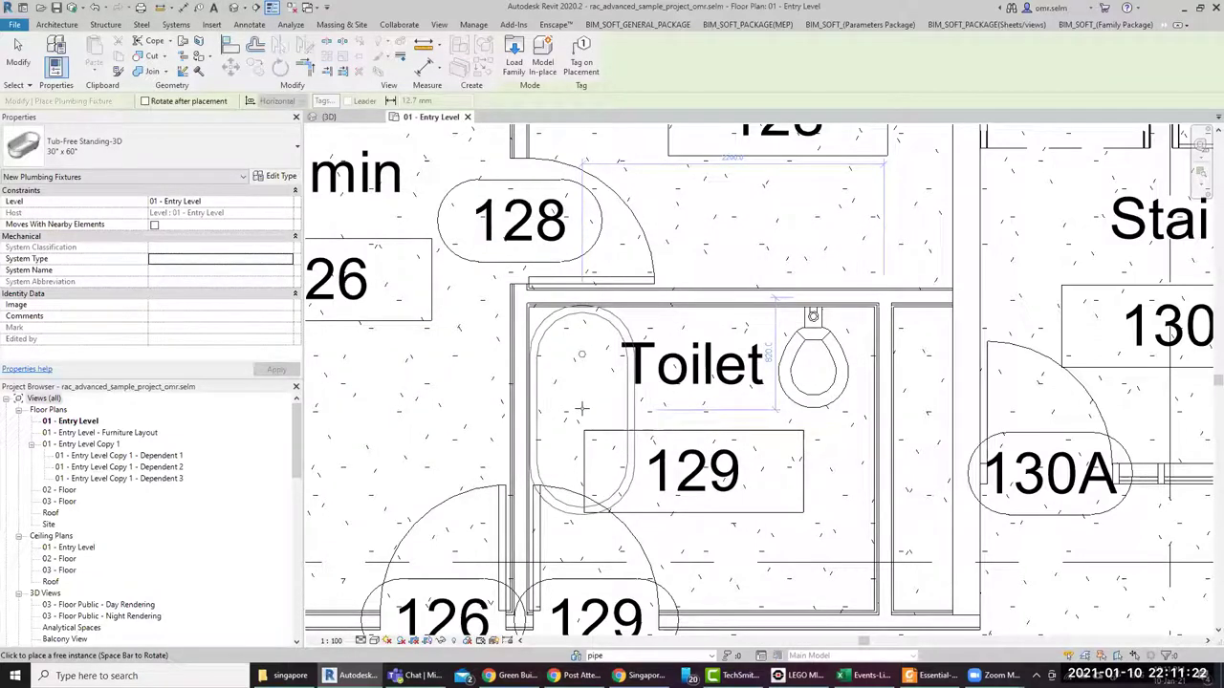
click(581, 410)
key(Escape)
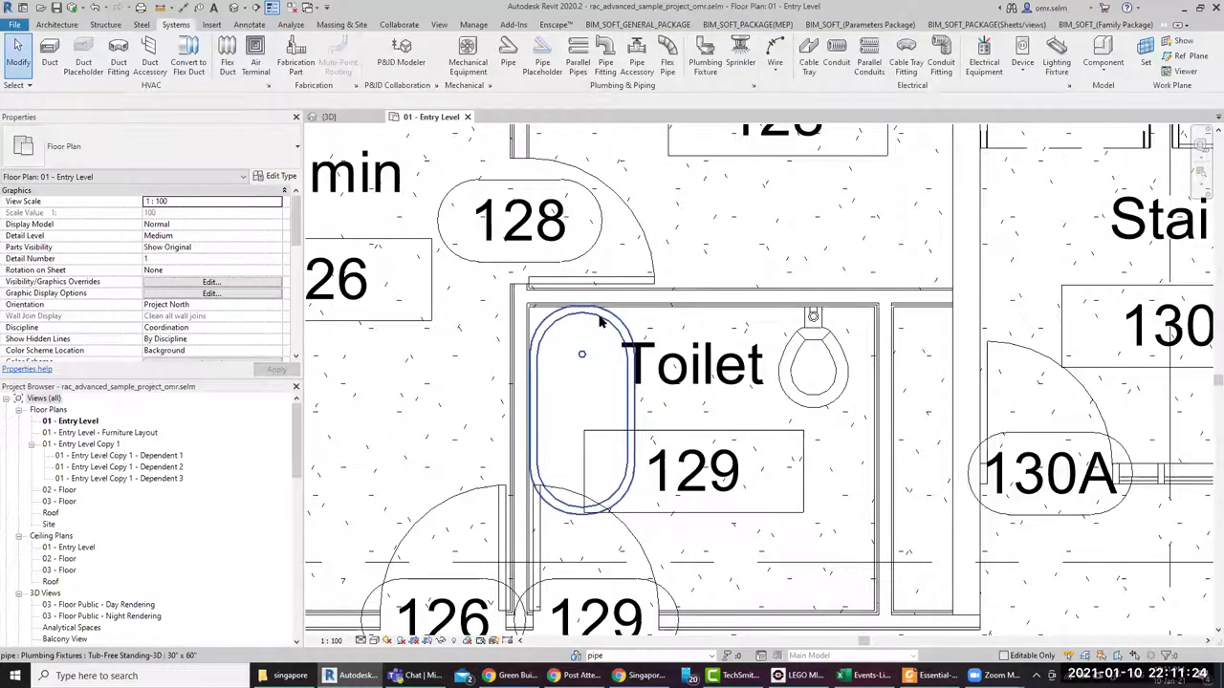
click(806, 331)
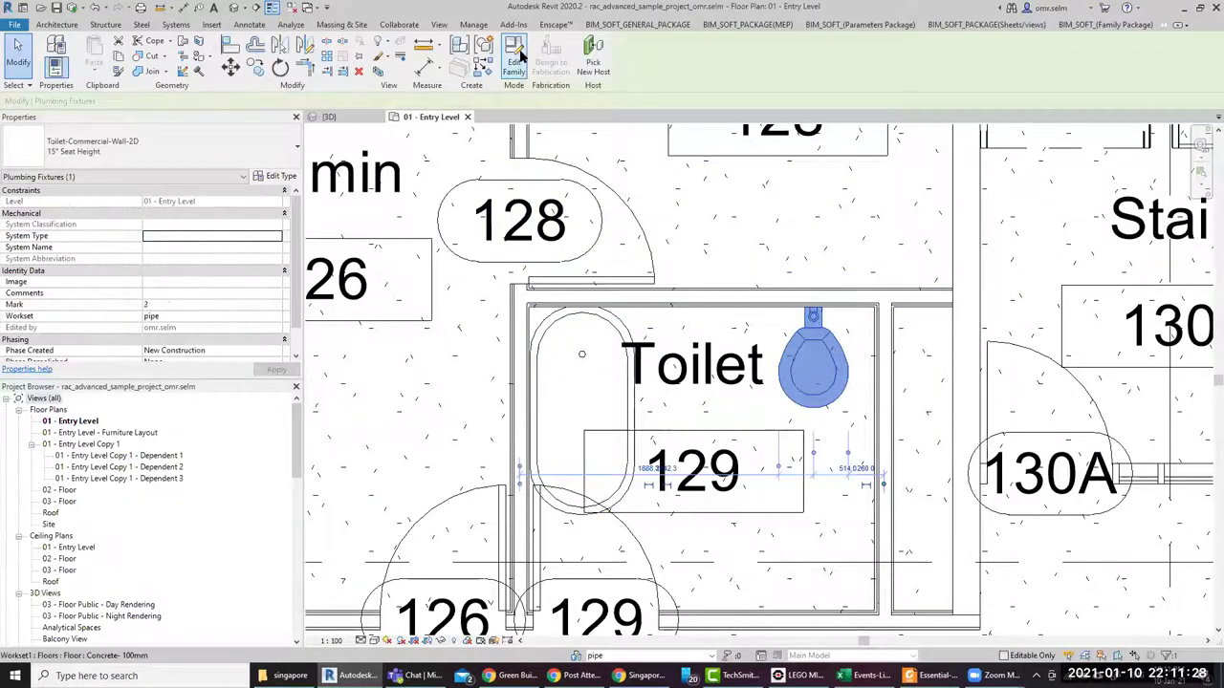
Open the toilet family for editing, shade it and review its annotation category visibility
double_click(812, 361)
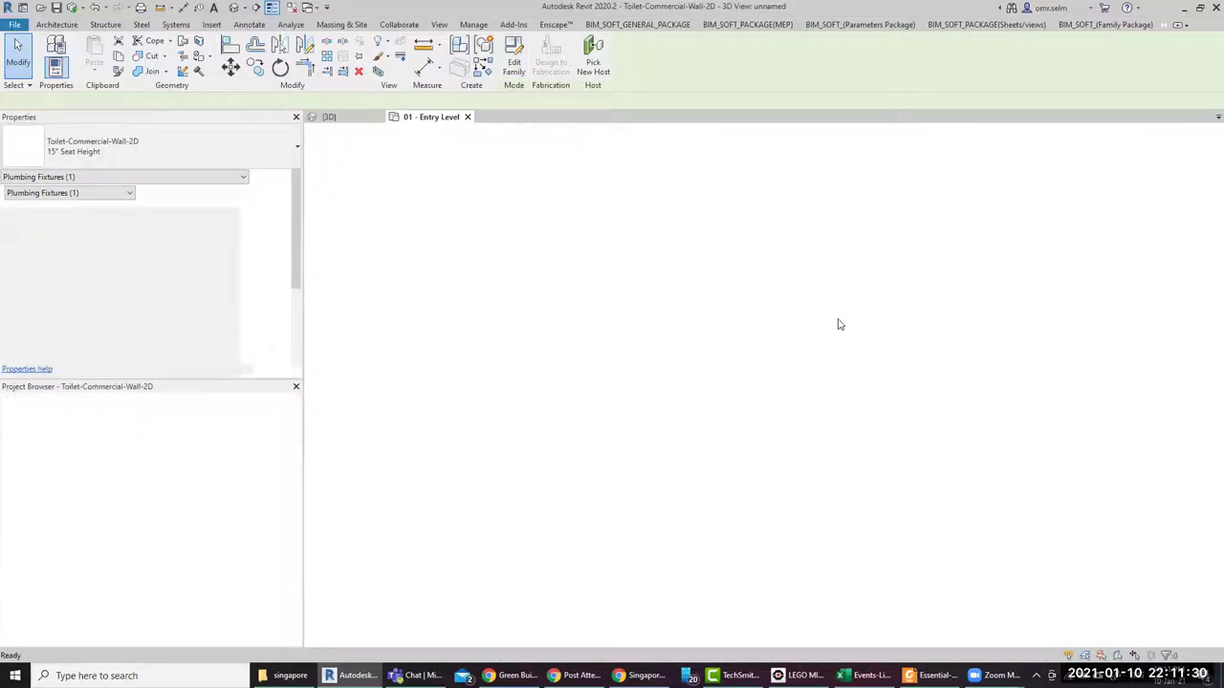
shift+middle_drag(825, 450, 586, 491)
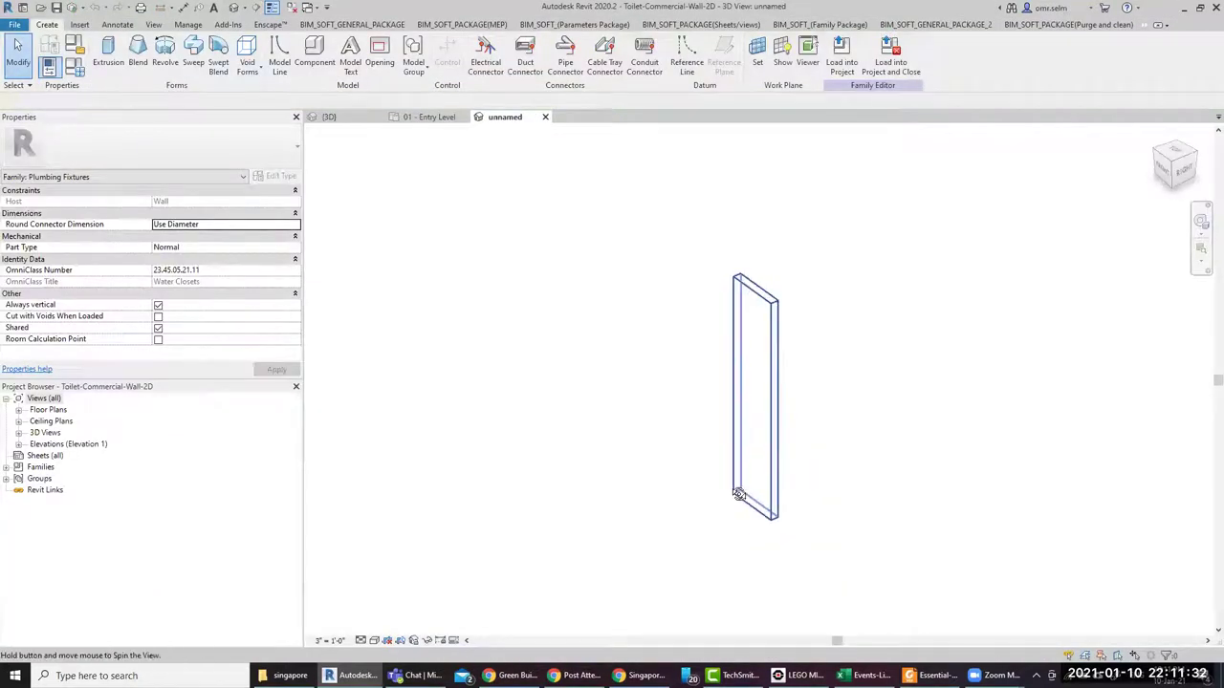
click(374, 640)
click(378, 628)
click(374, 640)
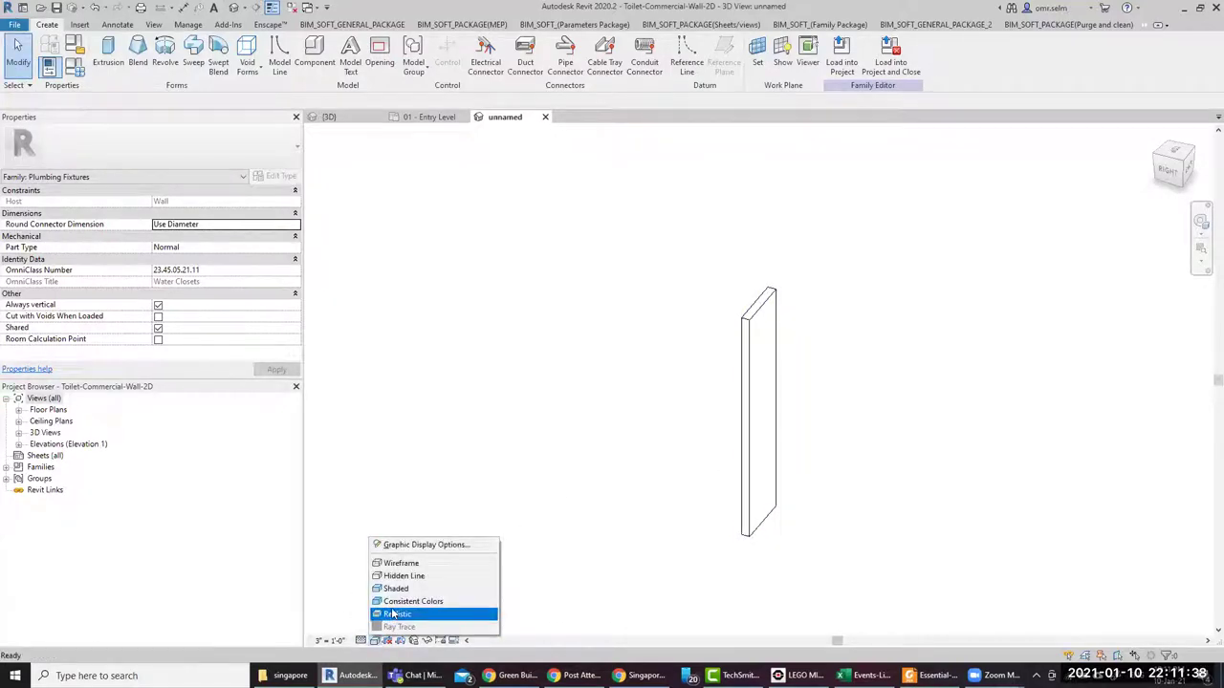
click(392, 592)
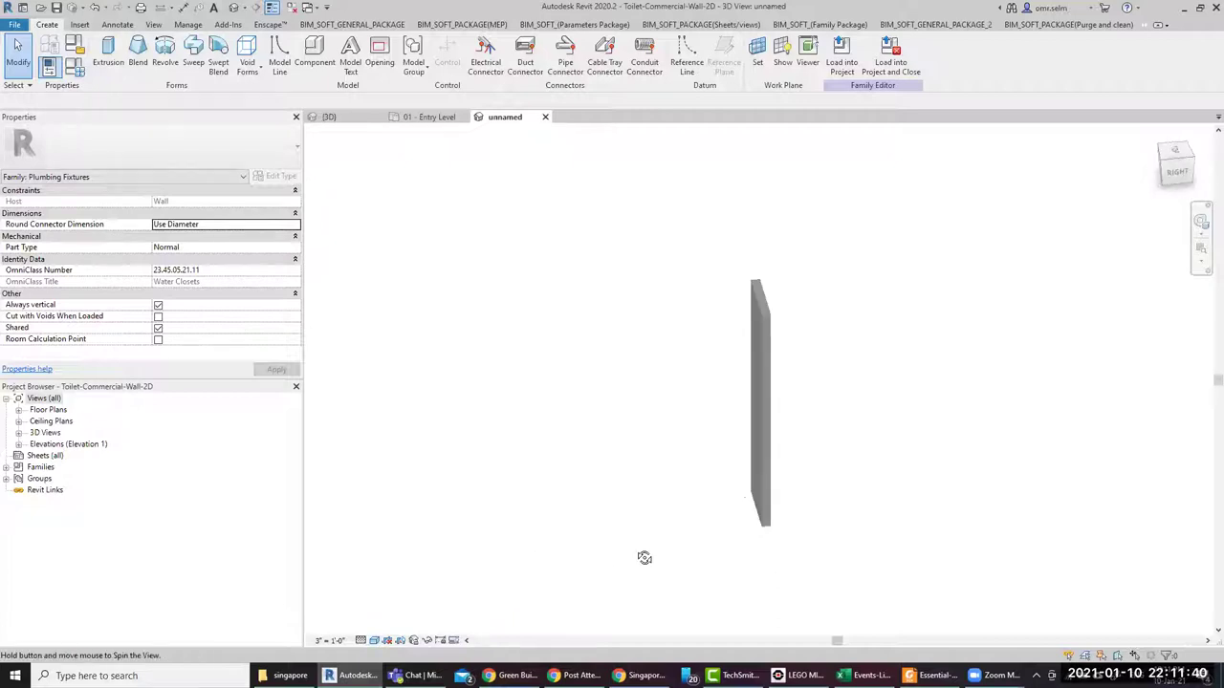
key(v)
key(g)
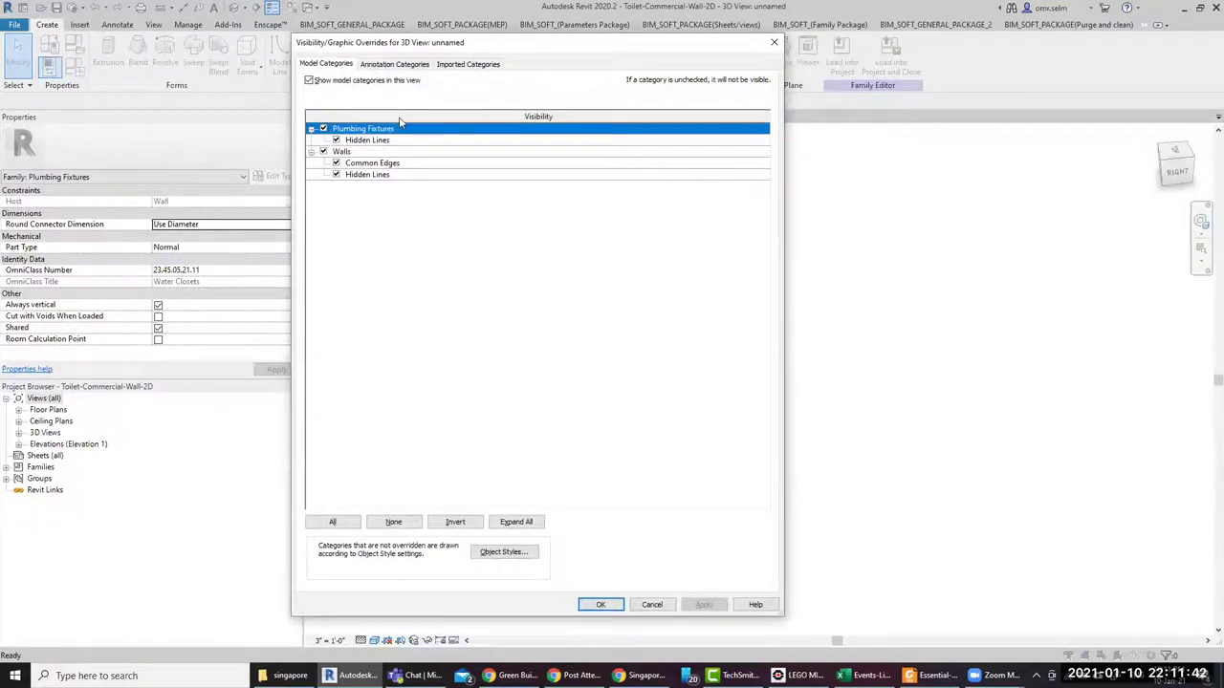
click(382, 65)
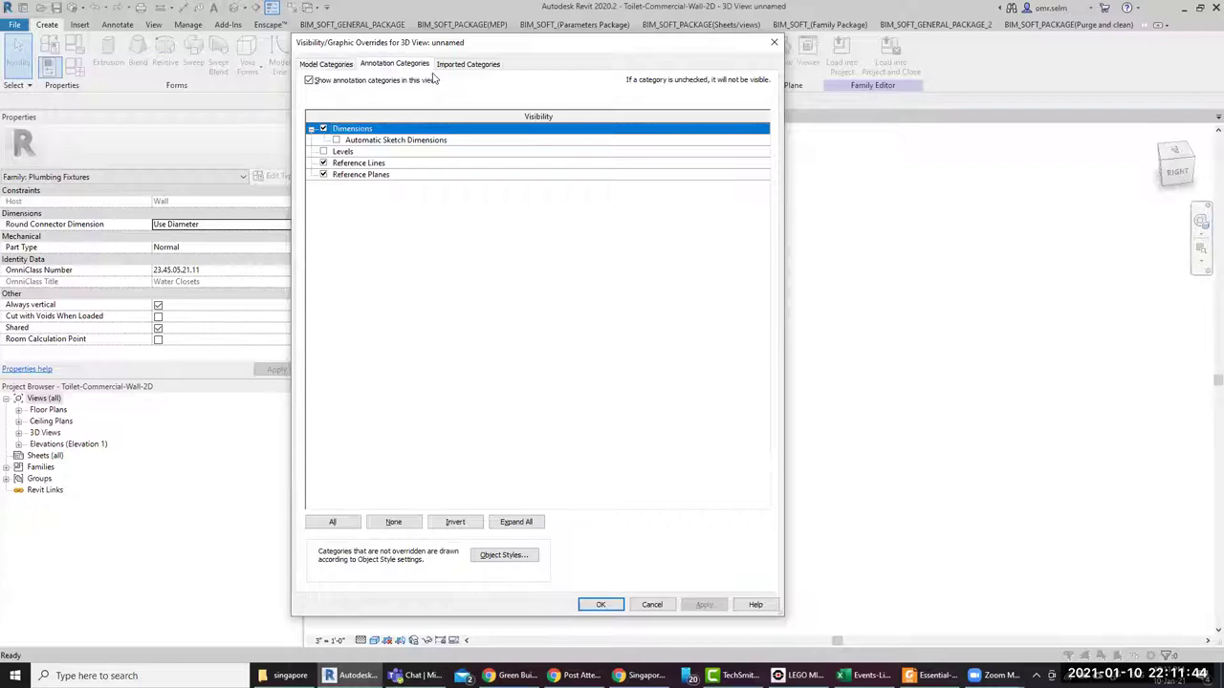
click(772, 44)
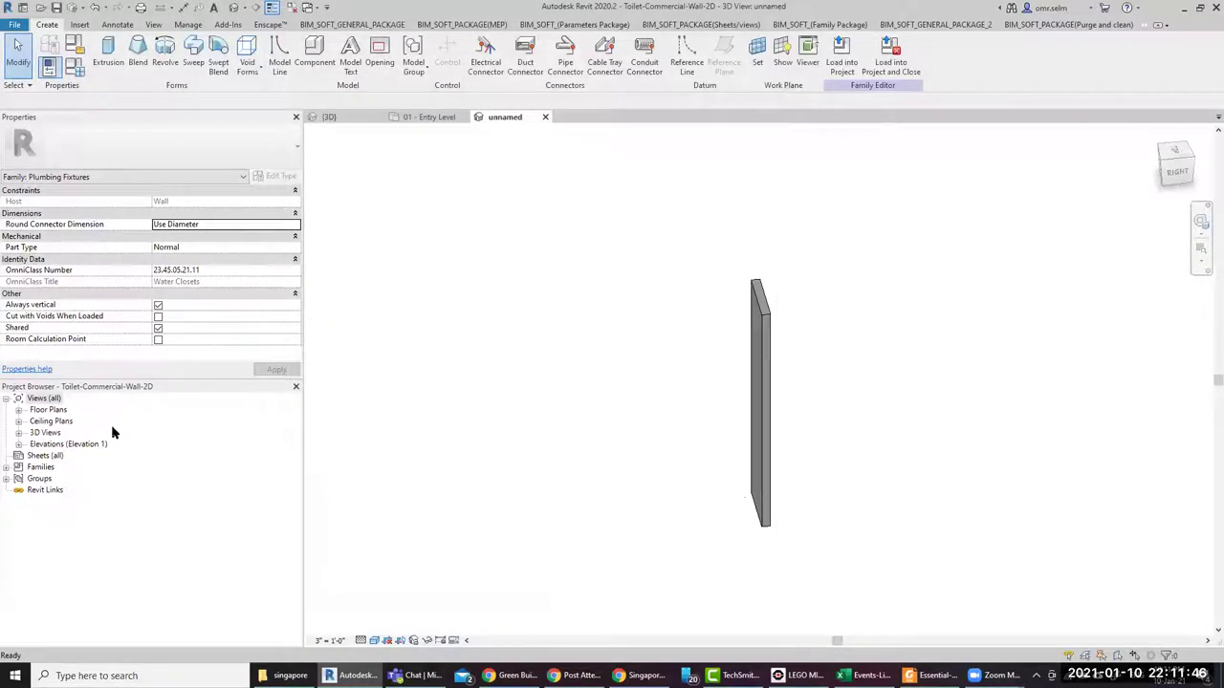
View the family's Floor Line plan, Back side elevation, then the default 3D view edge-on
double_click(50, 410)
double_click(58, 421)
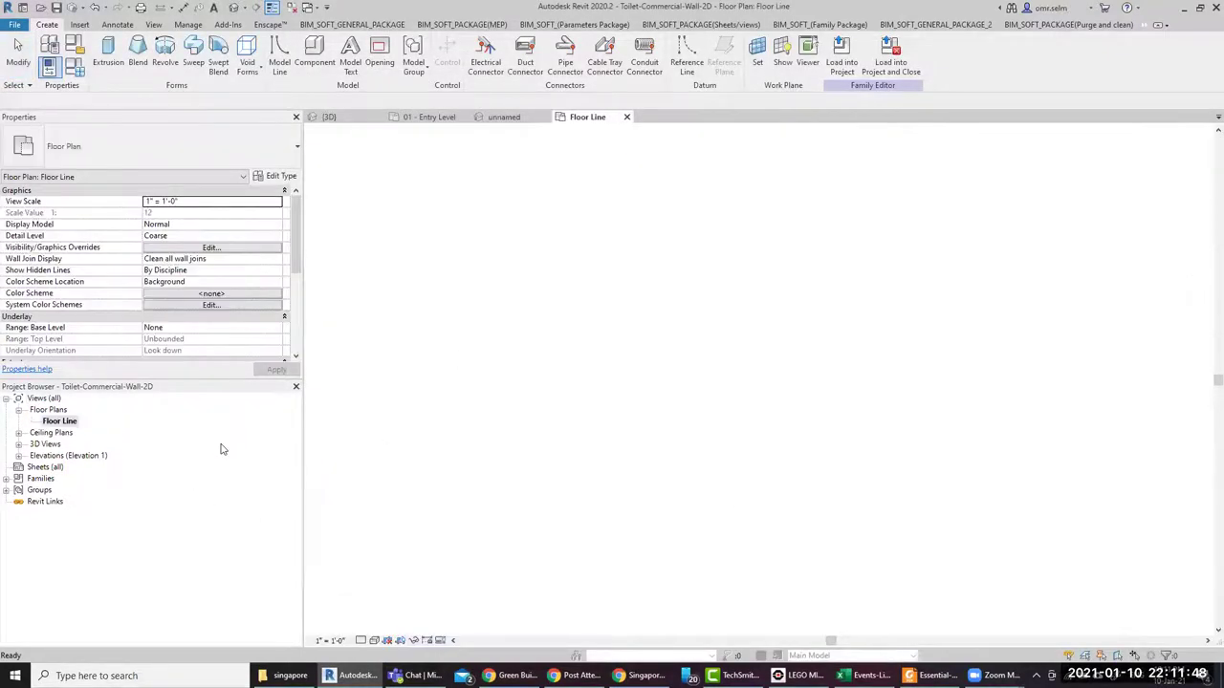
double_click(52, 457)
double_click(59, 468)
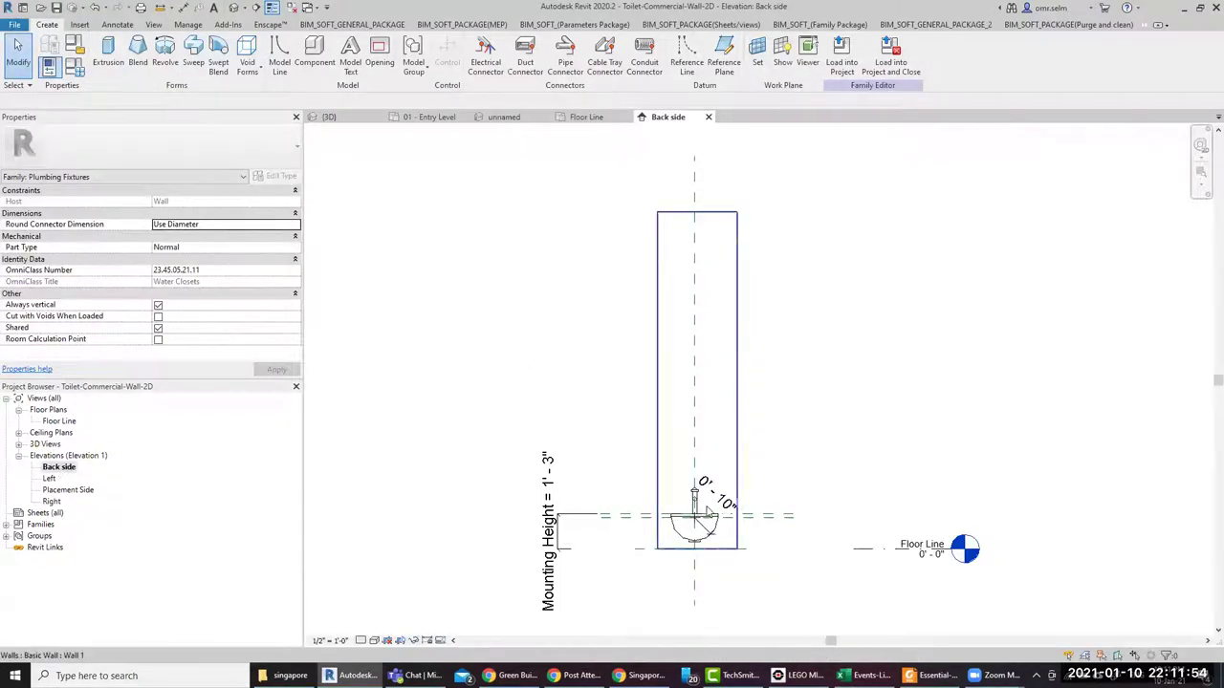
click(234, 7)
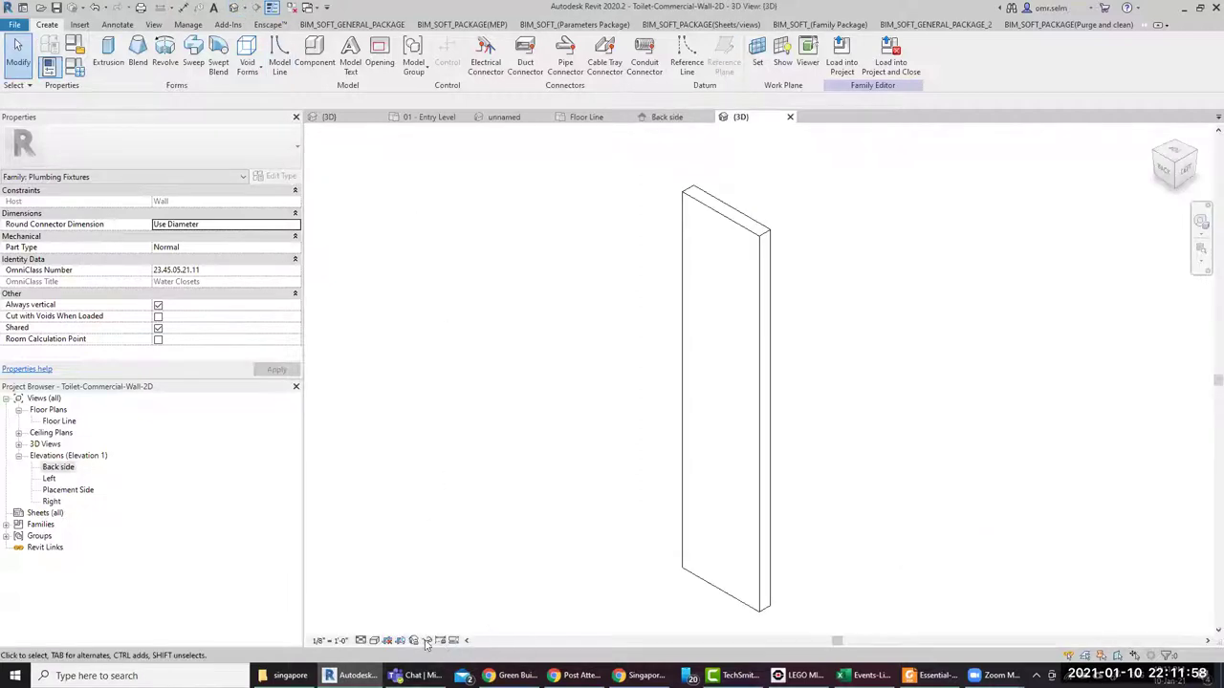
middle_drag(622, 592, 543, 457)
shift+middle_drag(629, 500, 500, 519)
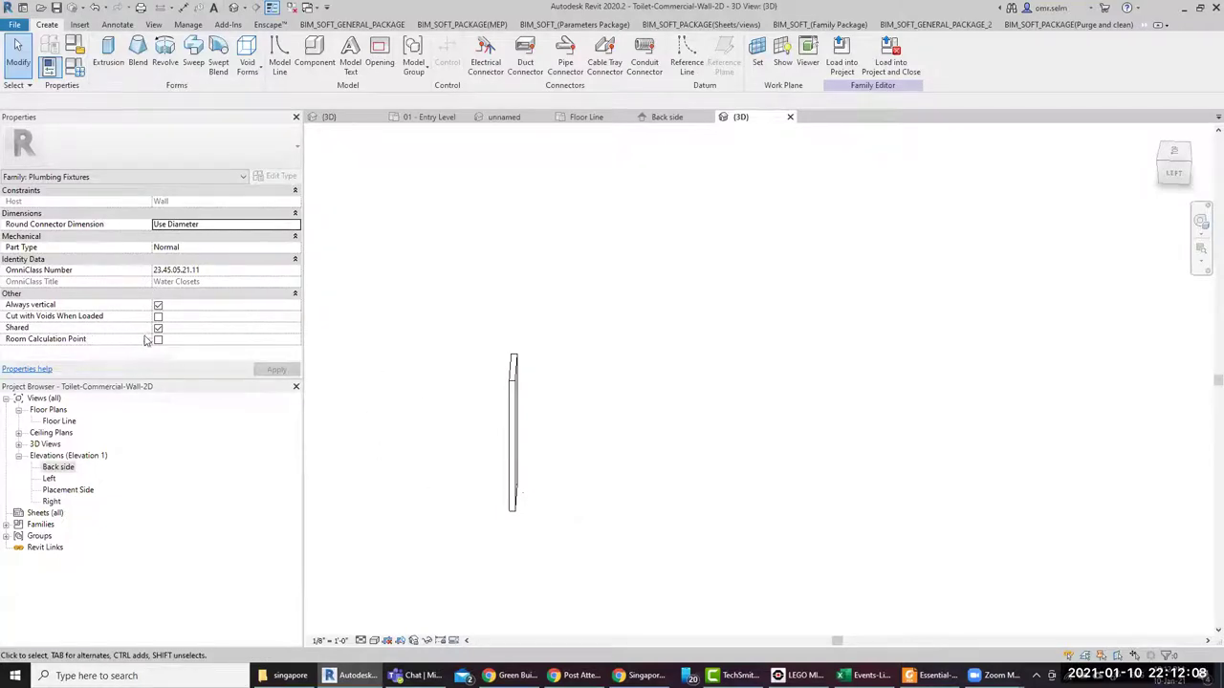
Inspect the toilet in the Placement Side elevation, Floor Line plan, unnamed 3D and default 3D views
double_click(63, 490)
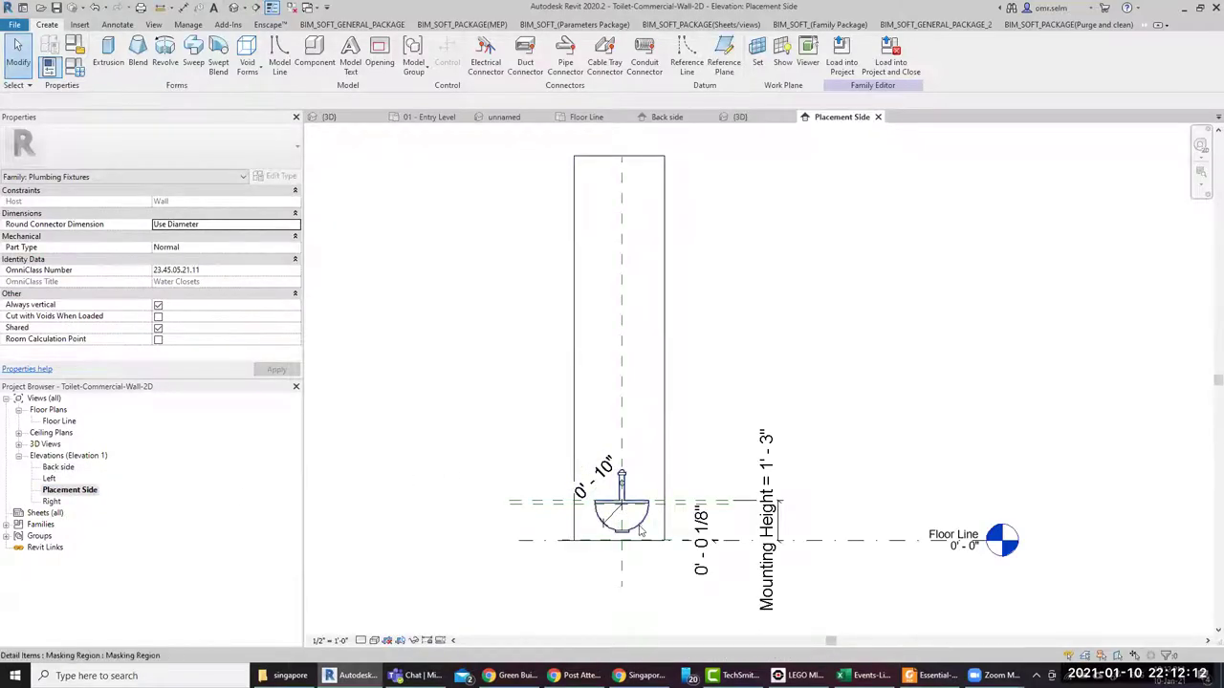
click(617, 517)
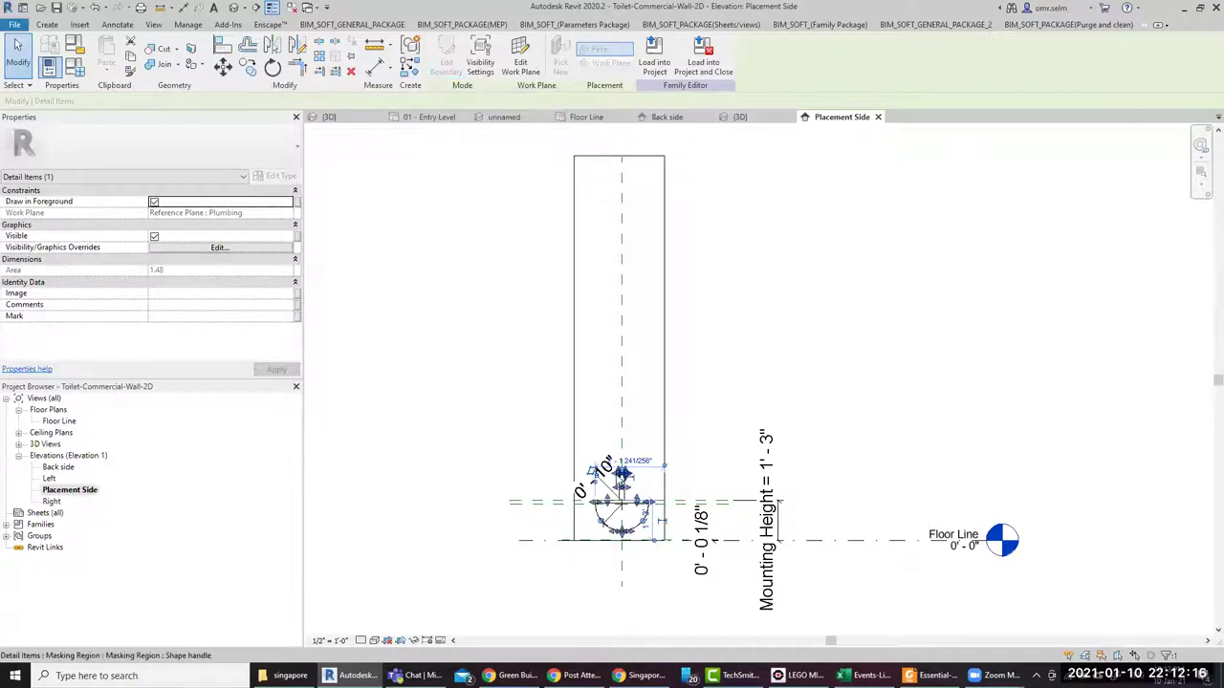
double_click(59, 422)
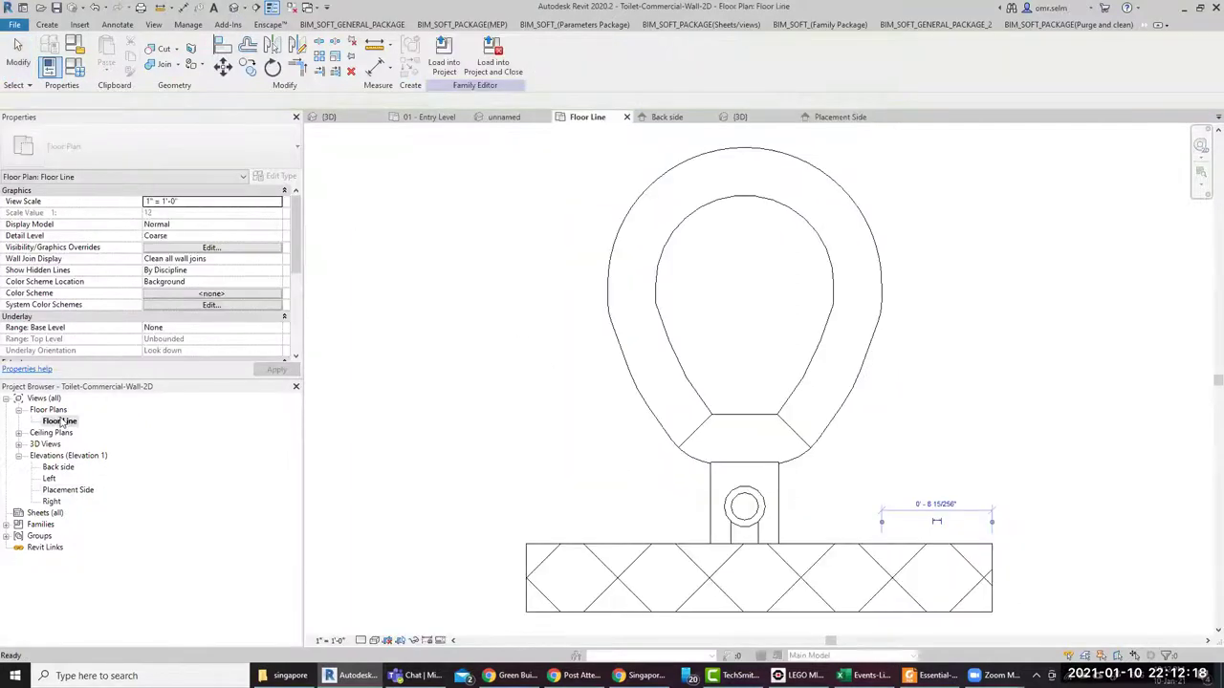
click(650, 415)
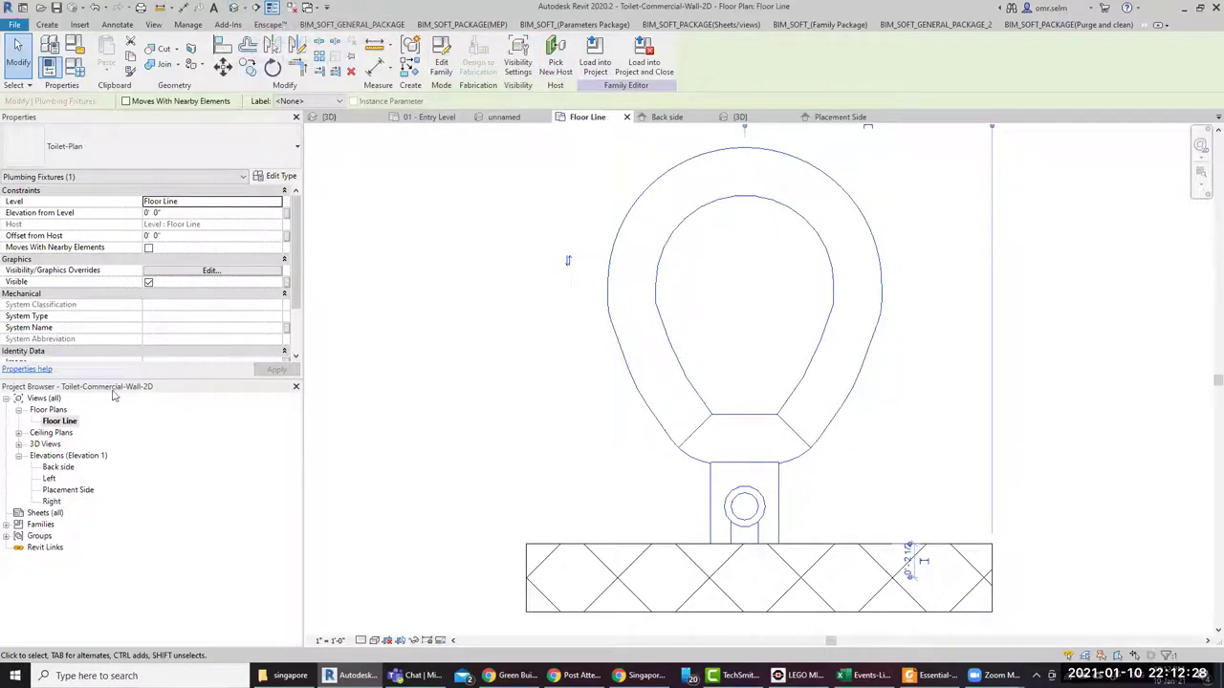
double_click(58, 436)
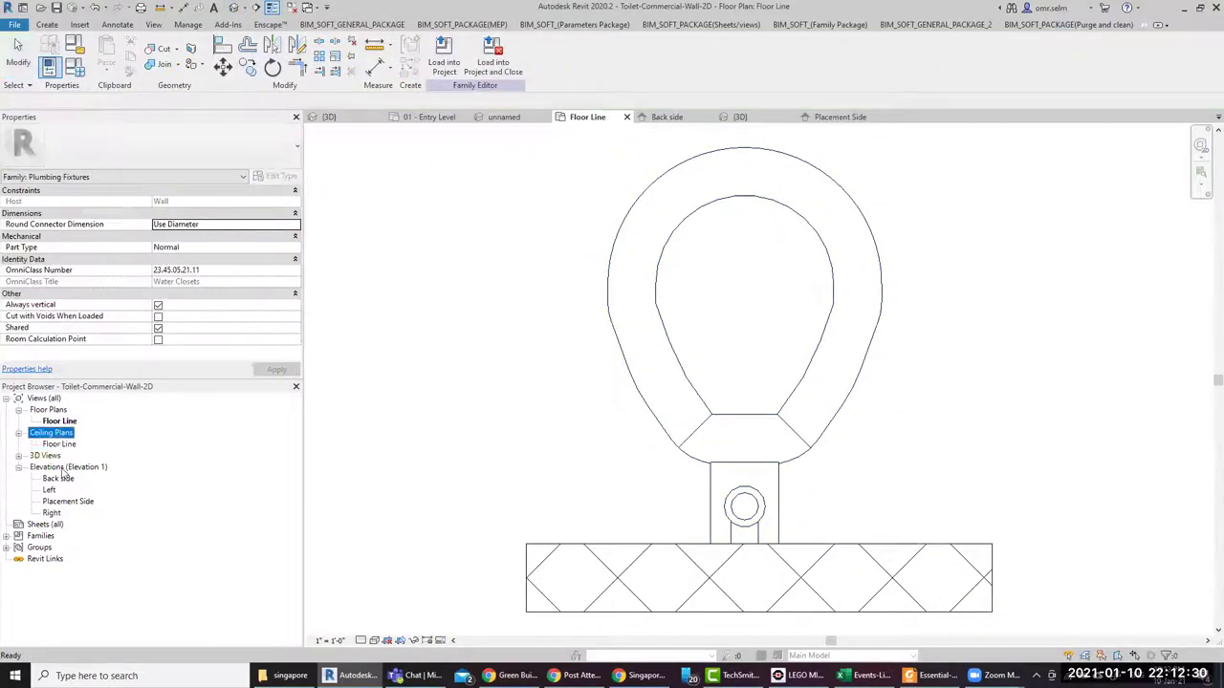
double_click(46, 456)
double_click(58, 467)
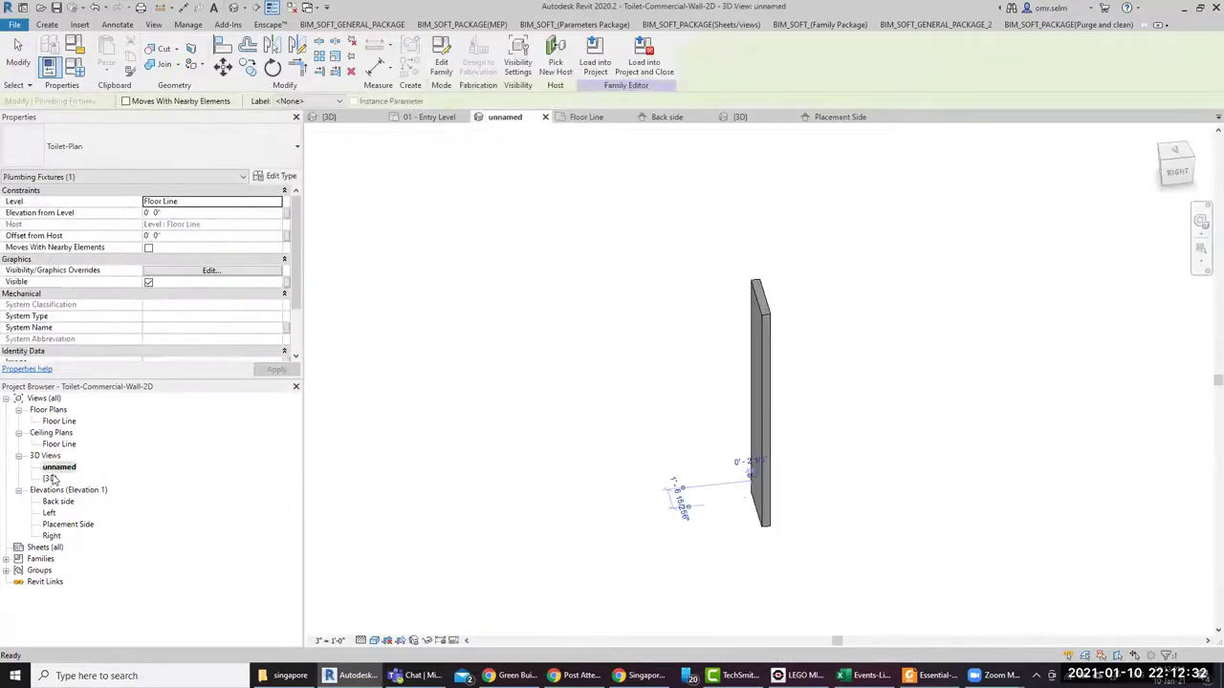
double_click(50, 478)
In the default 3D view, turn on Automatic Sketch Dimensions and Levels in Visibility/Graphics
click(487, 517)
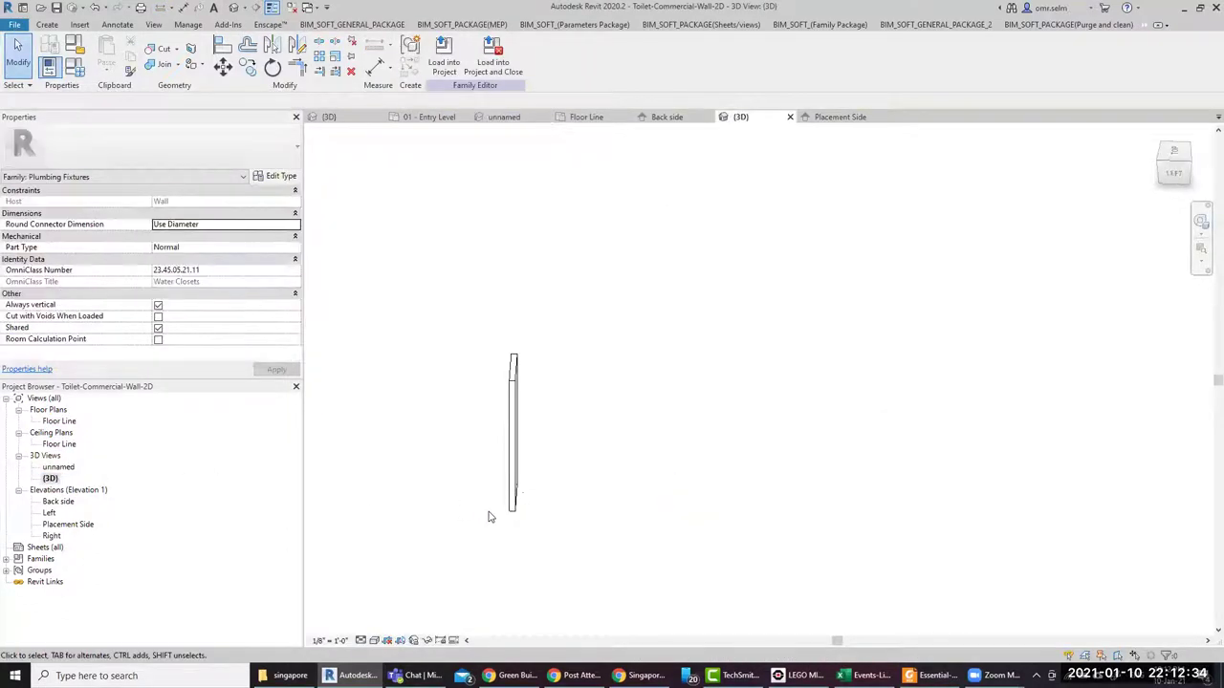
scroll(497, 510, up, 3)
key(v)
key(v)
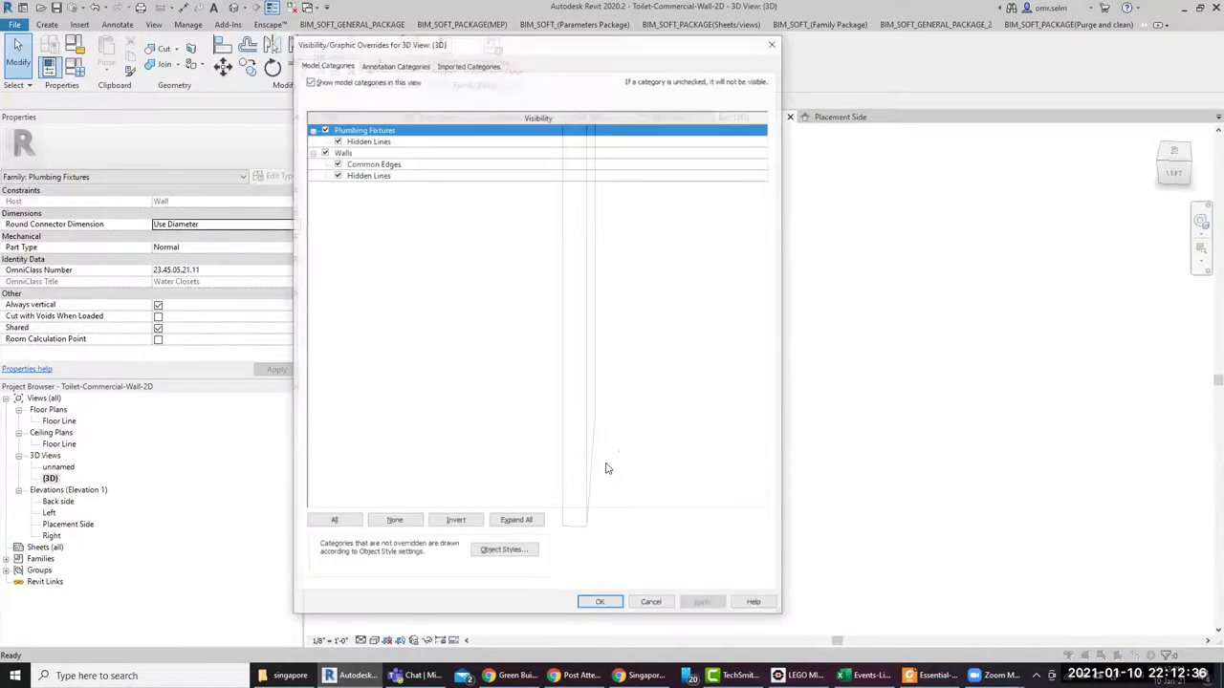
click(377, 65)
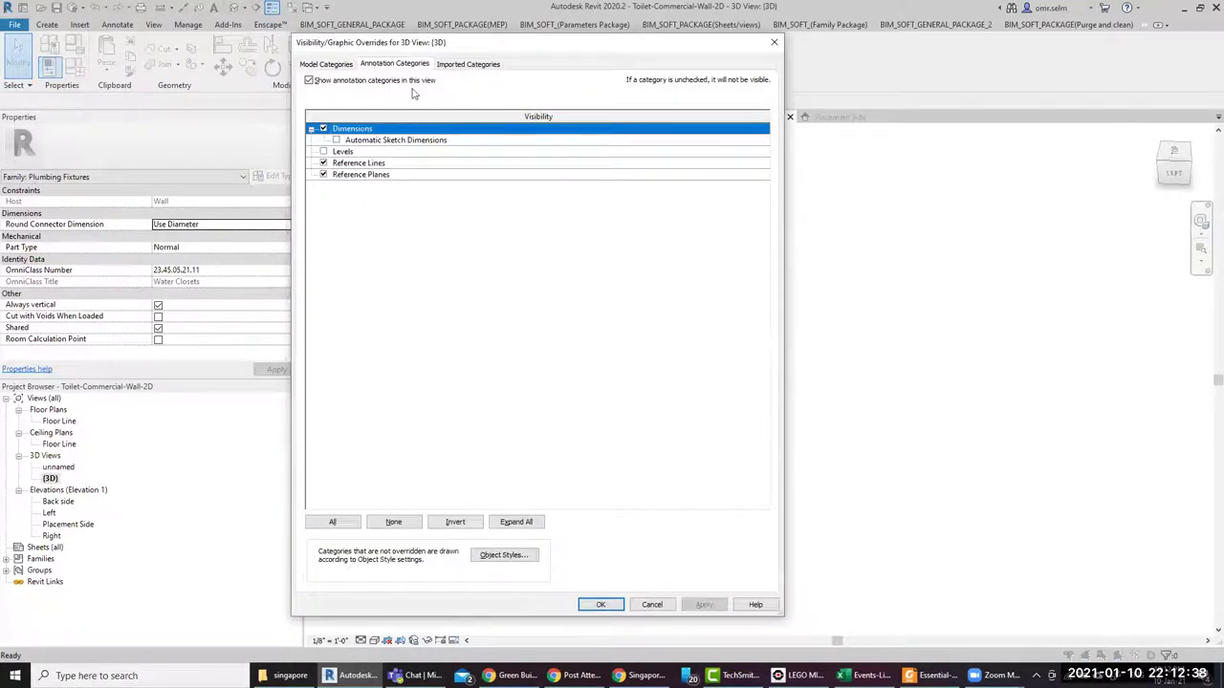
click(460, 65)
click(402, 64)
click(336, 139)
click(323, 151)
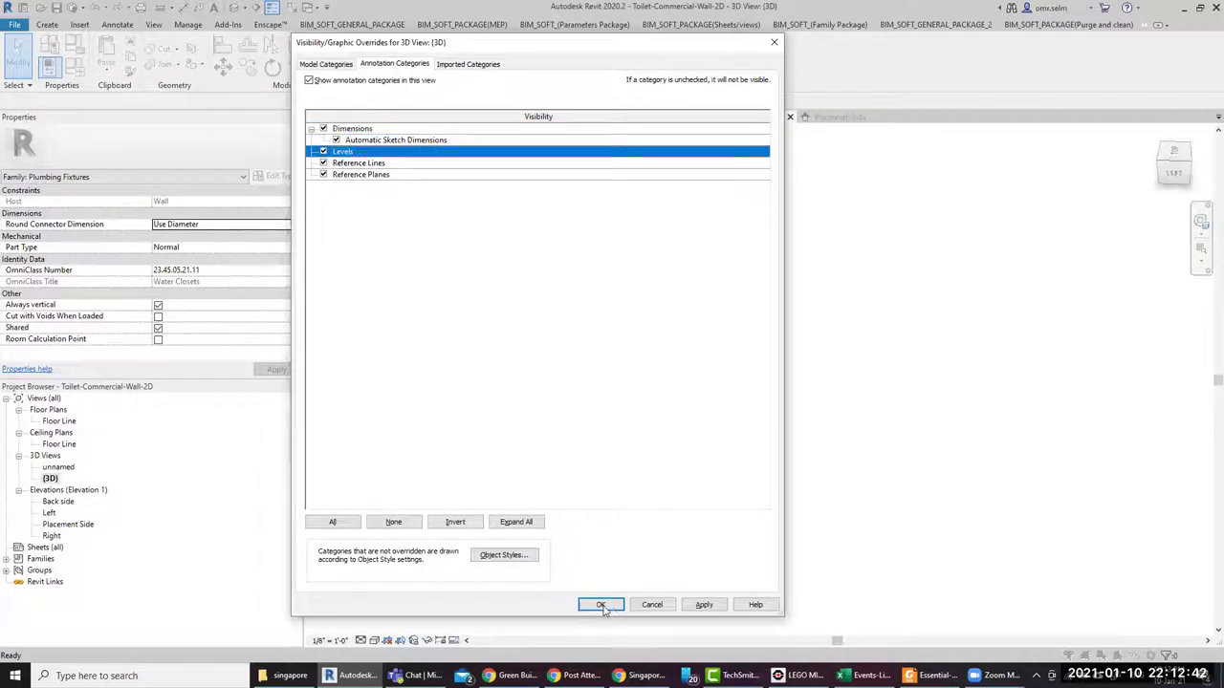
click(601, 607)
Orbit to see the level, inspect the wall, then switch to the 01 - Entry Level plan
shift+middle_drag(631, 548, 593, 511)
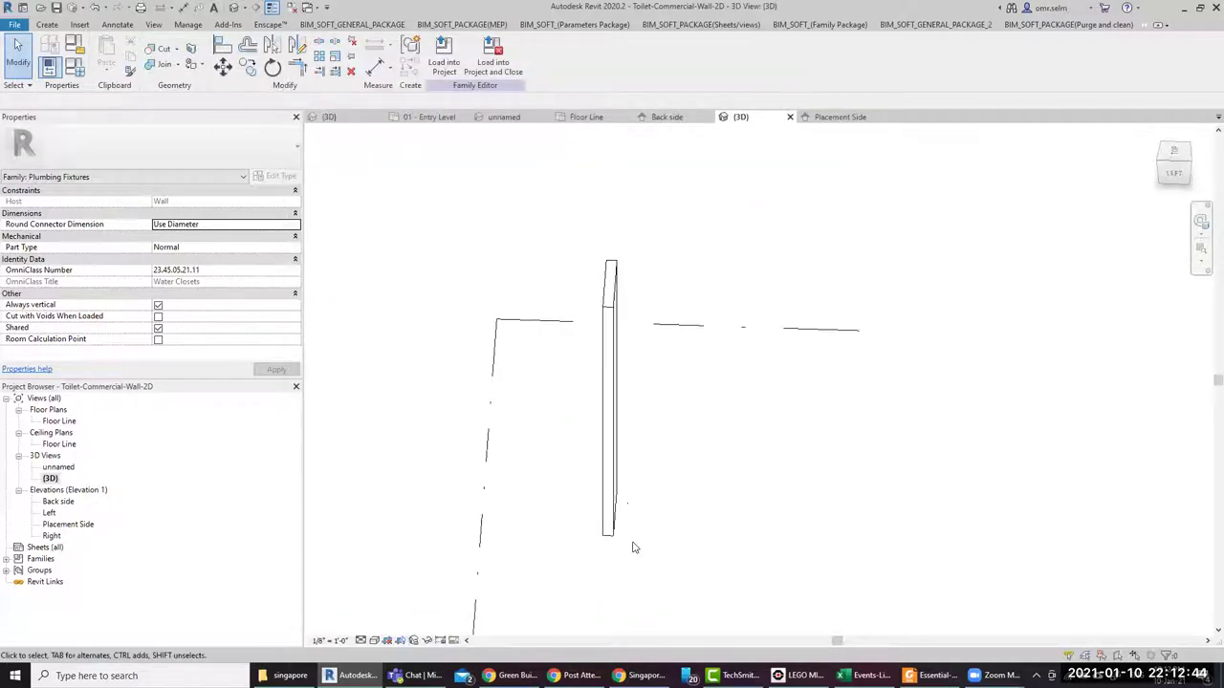
click(593, 511)
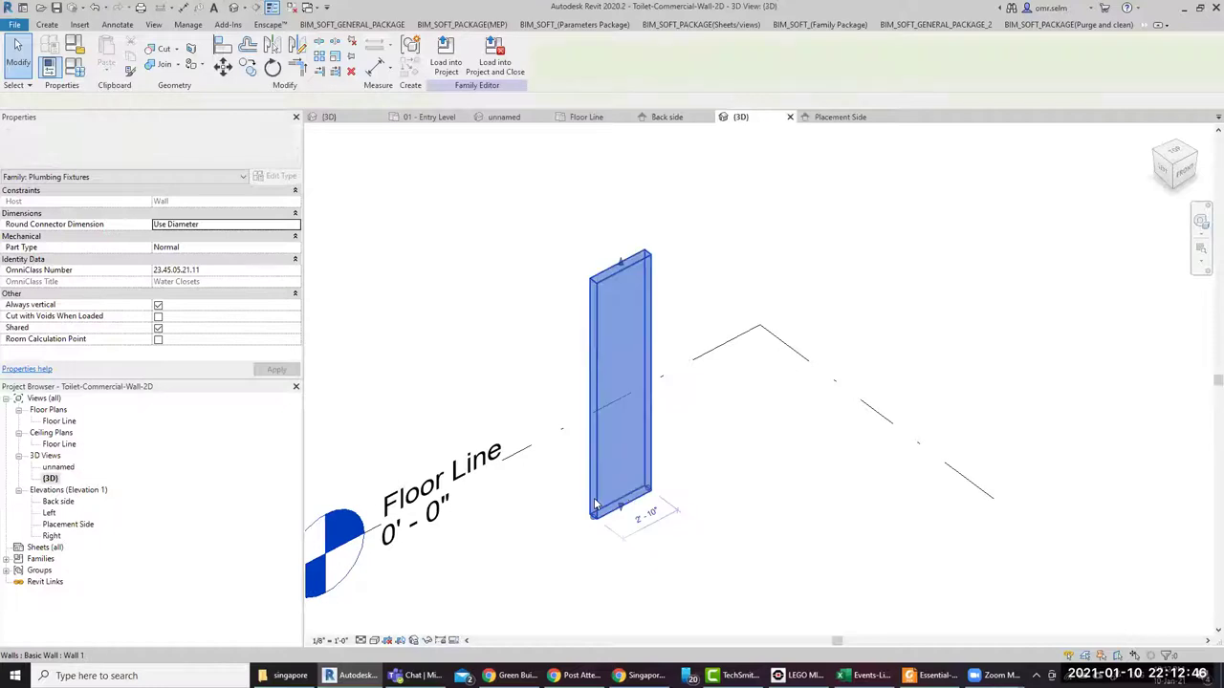
key(Escape)
mouse_move(666, 117)
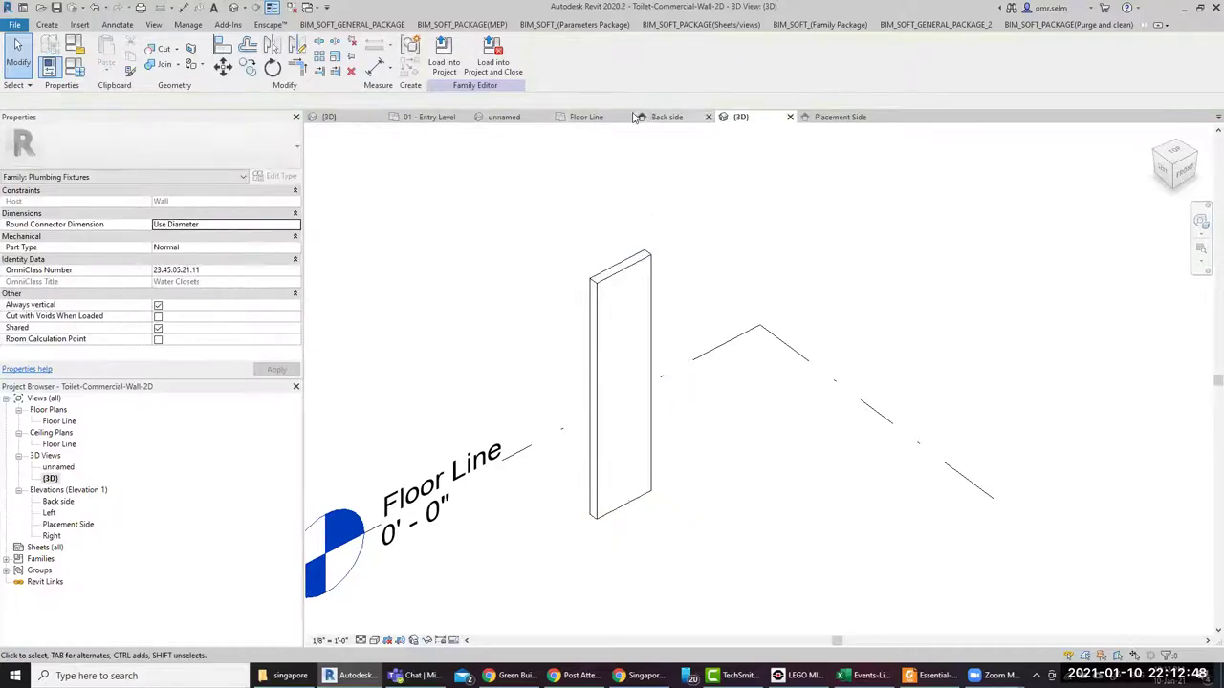
click(421, 117)
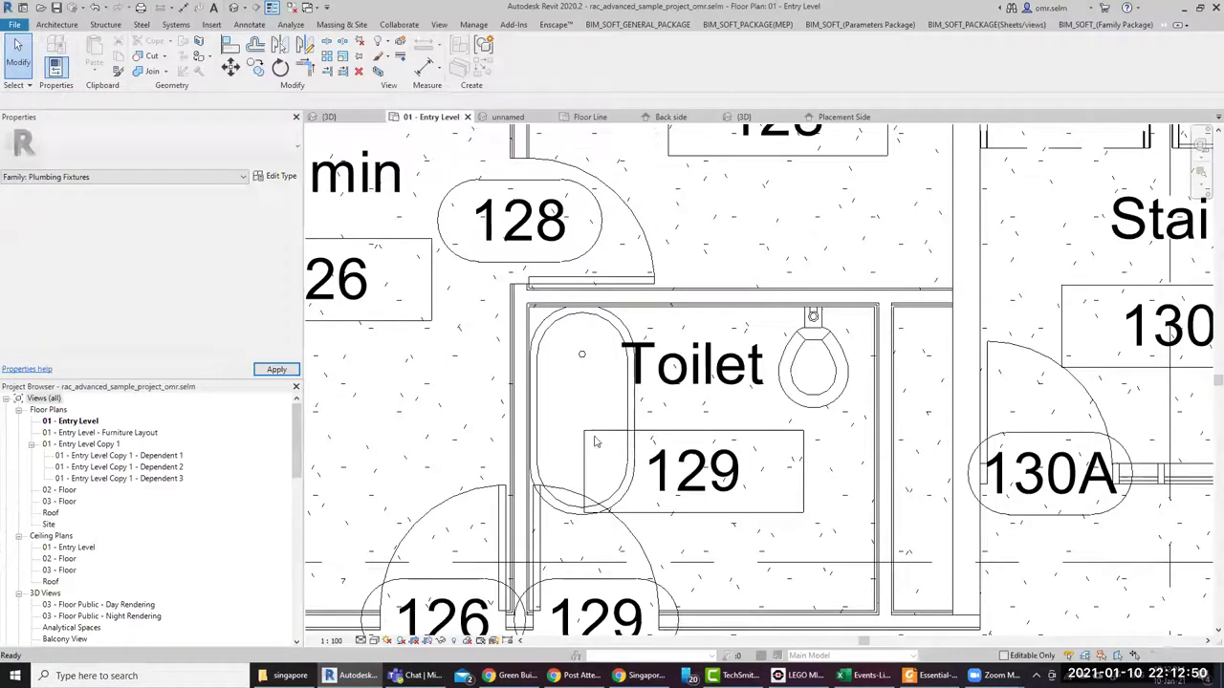
Open the Toilet room's free-standing tub family, orbit it in 3D and set Shaded style
click(547, 356)
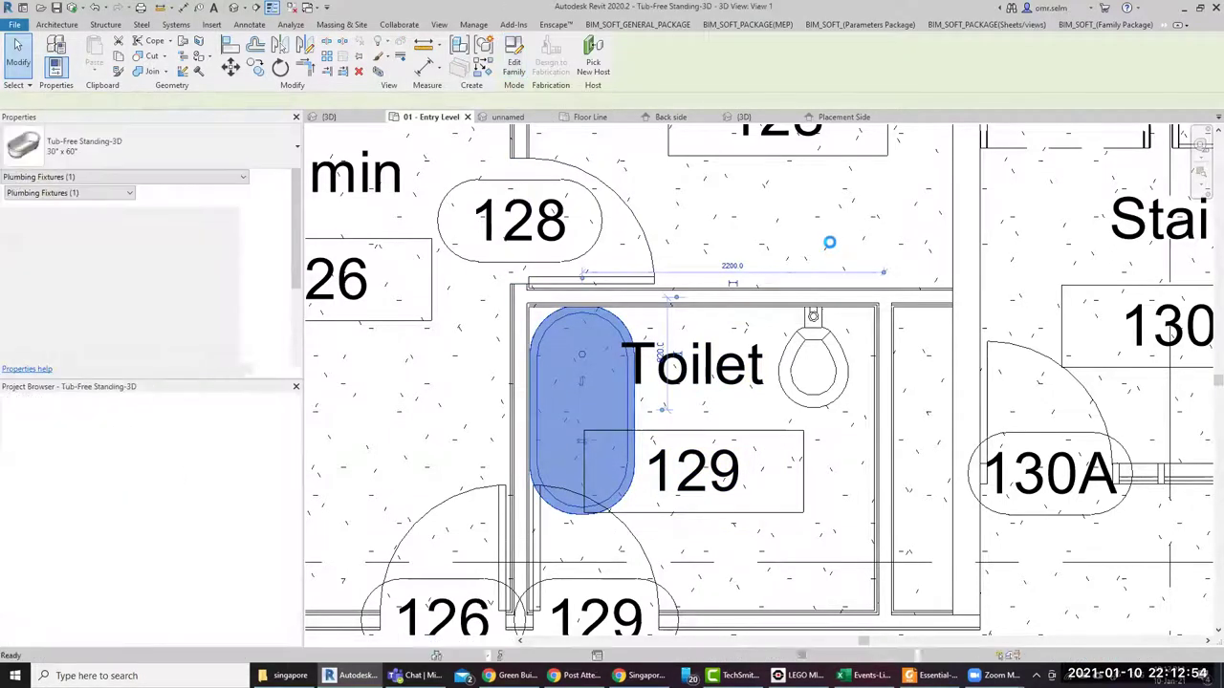
mouse_move(841, 496)
shift+middle_down()
mouse_move(780, 538)
mouse_move(879, 424)
mouse_move(924, 249)
mouse_move(915, 292)
mouse_move(729, 557)
mouse_move(883, 378)
mouse_move(936, 199)
shift+middle_up()
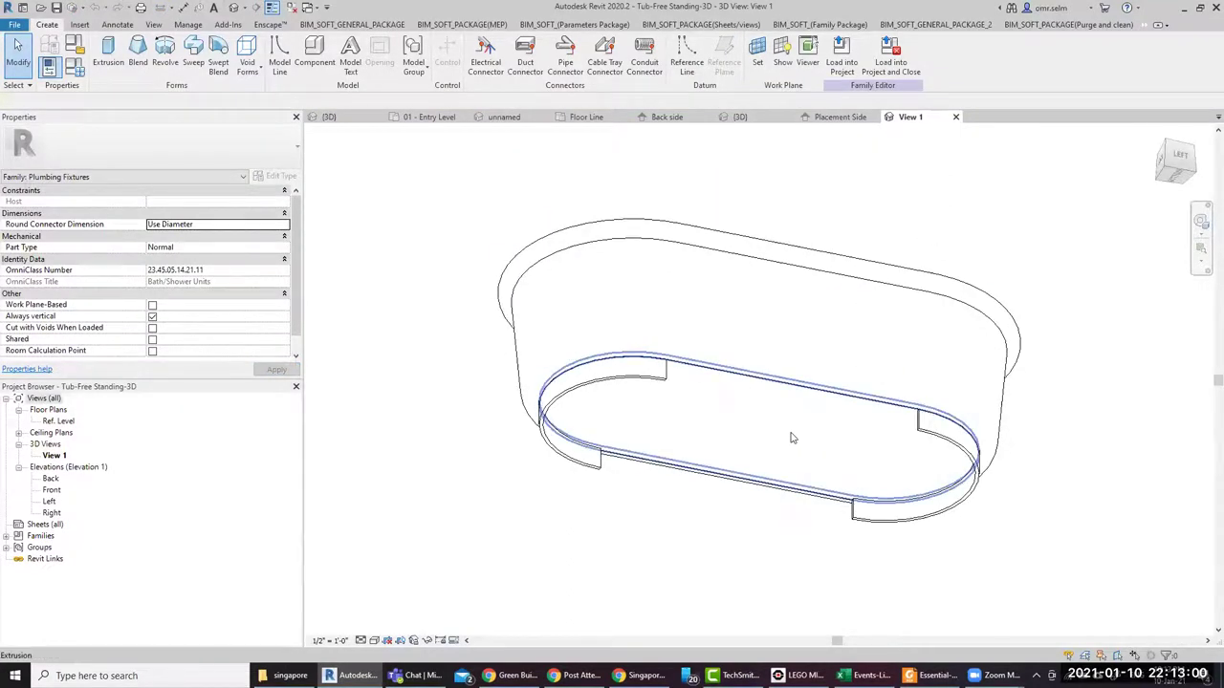
mouse_move(590, 475)
shift+middle_down()
mouse_move(628, 536)
mouse_move(637, 519)
shift+middle_up()
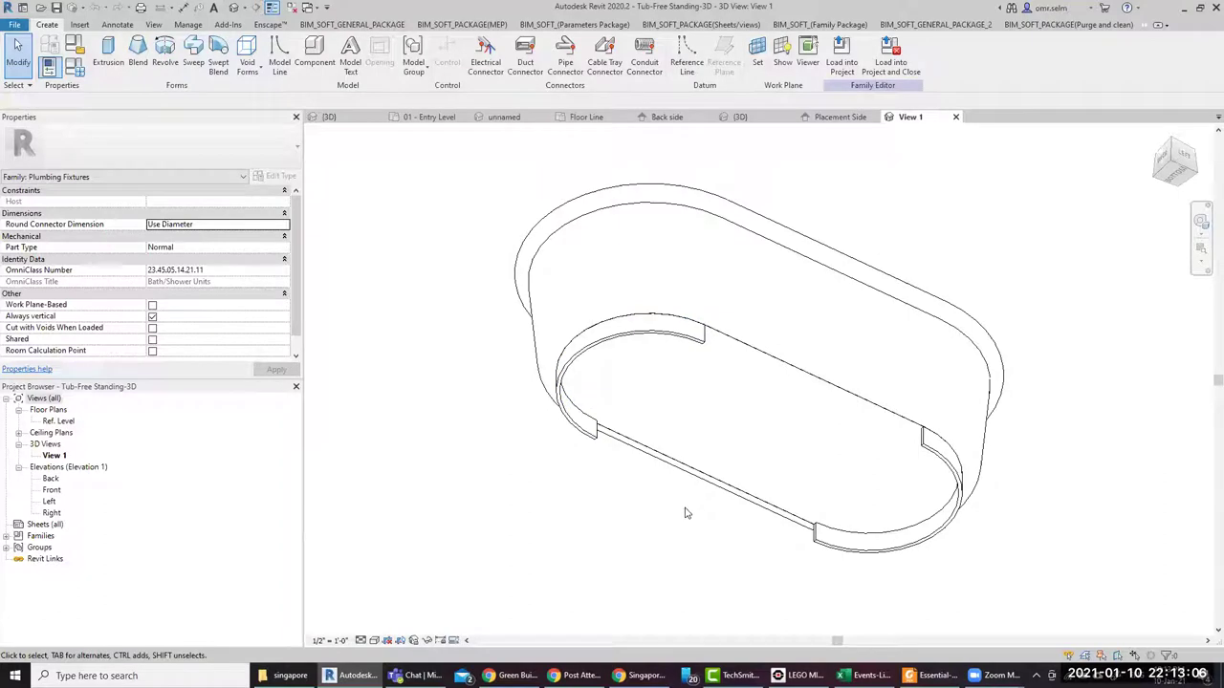
click(375, 639)
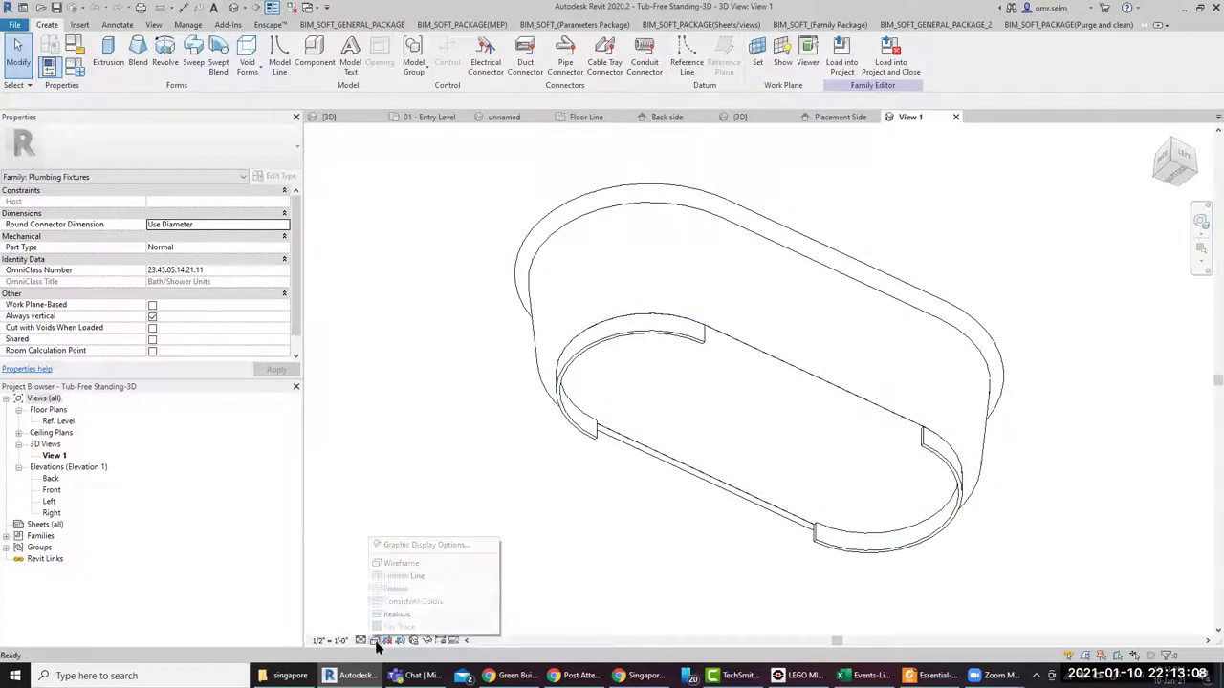
click(411, 591)
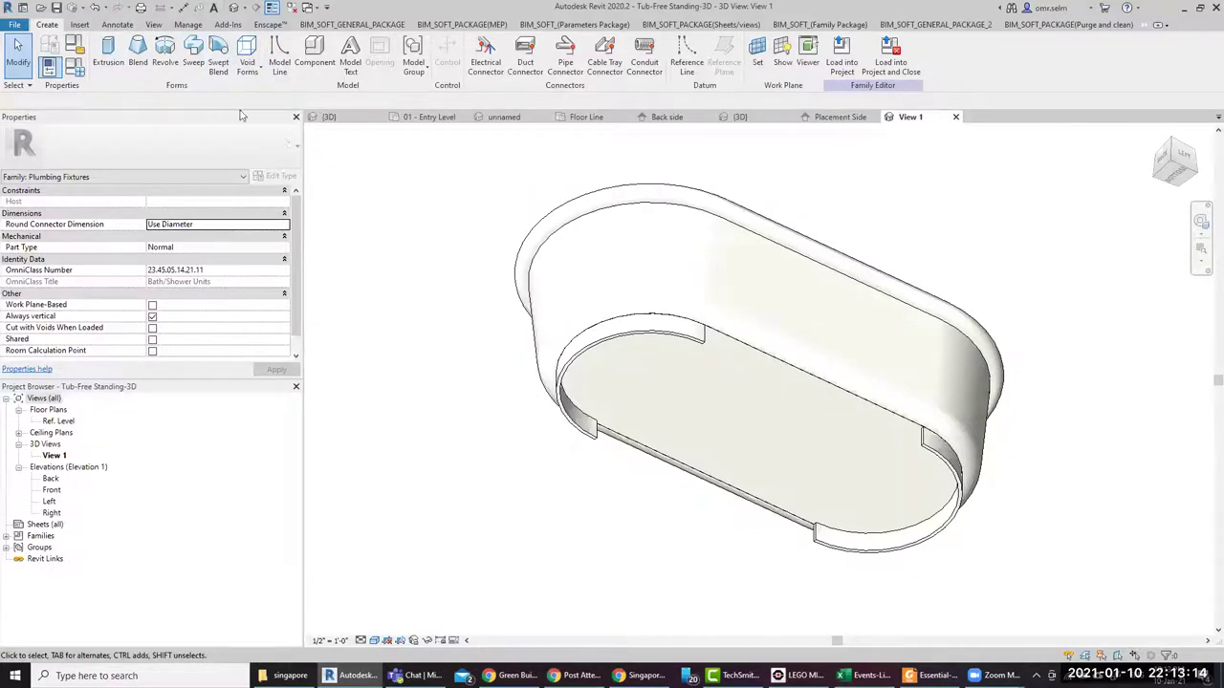
click(565, 65)
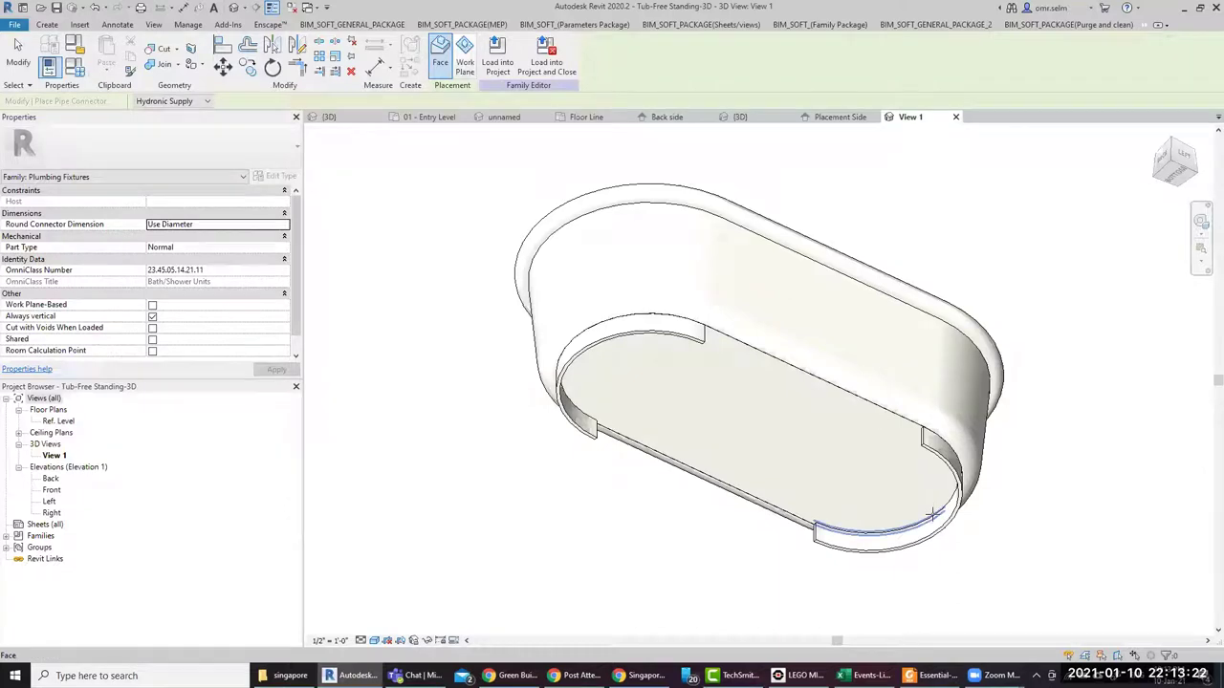
key(Tab)
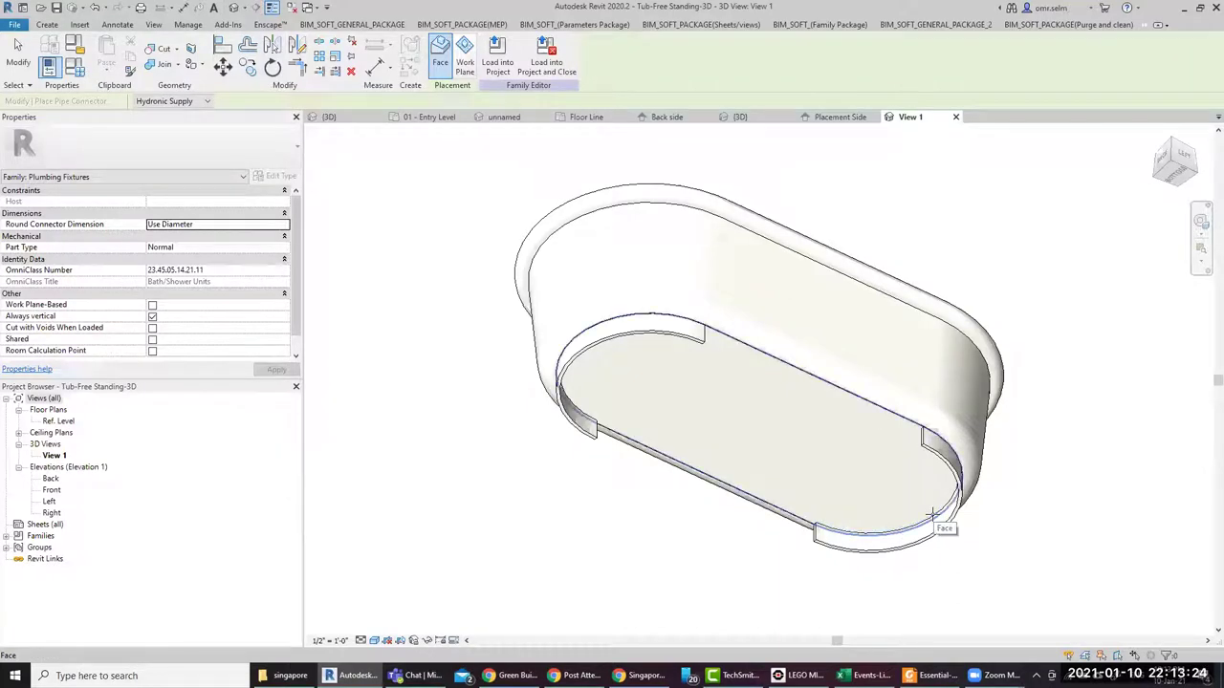
click(932, 514)
key(Escape)
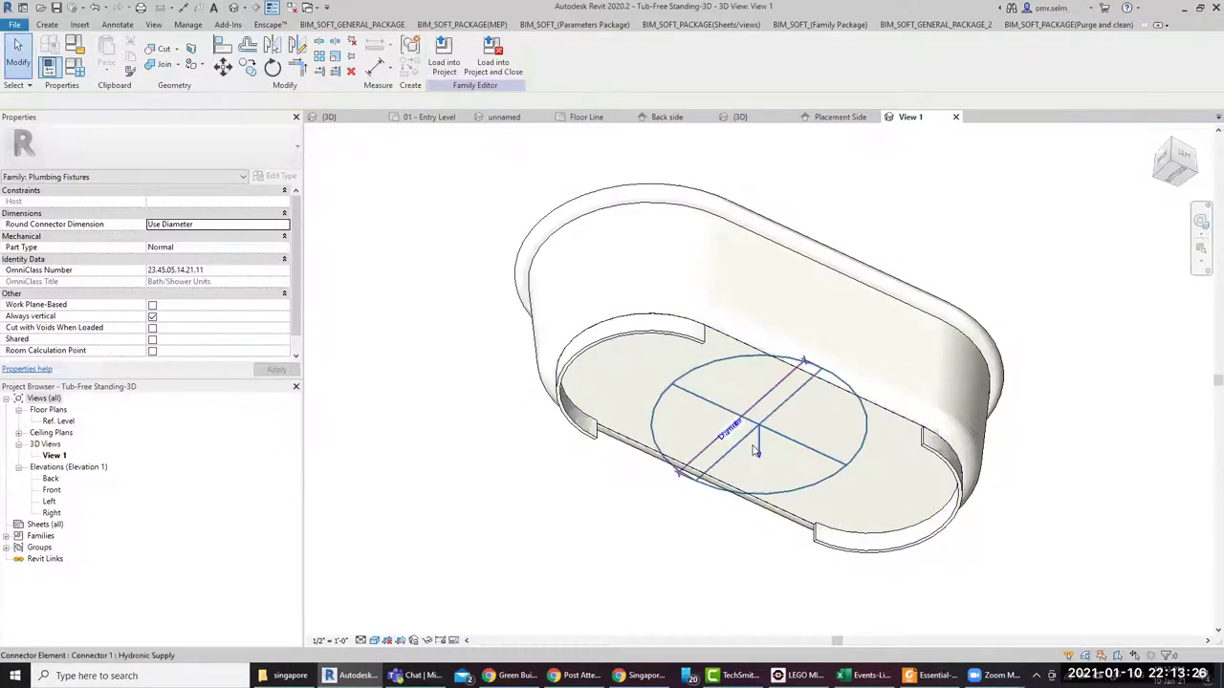
click(758, 452)
key(Delete)
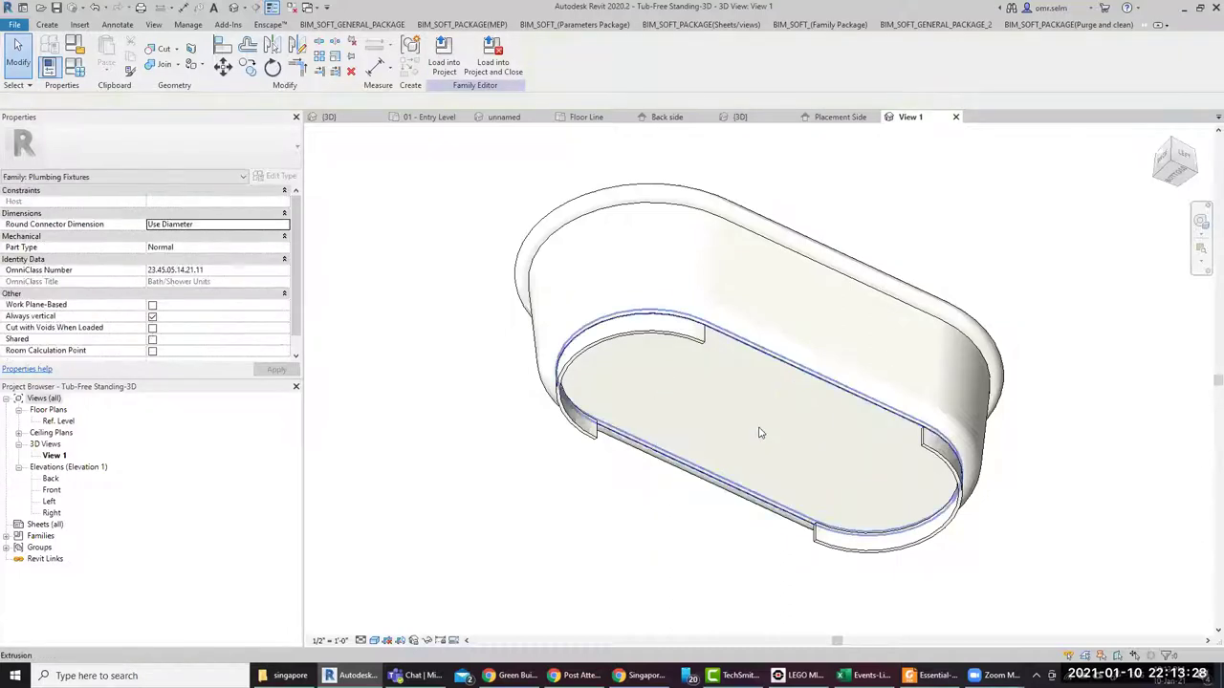
click(47, 24)
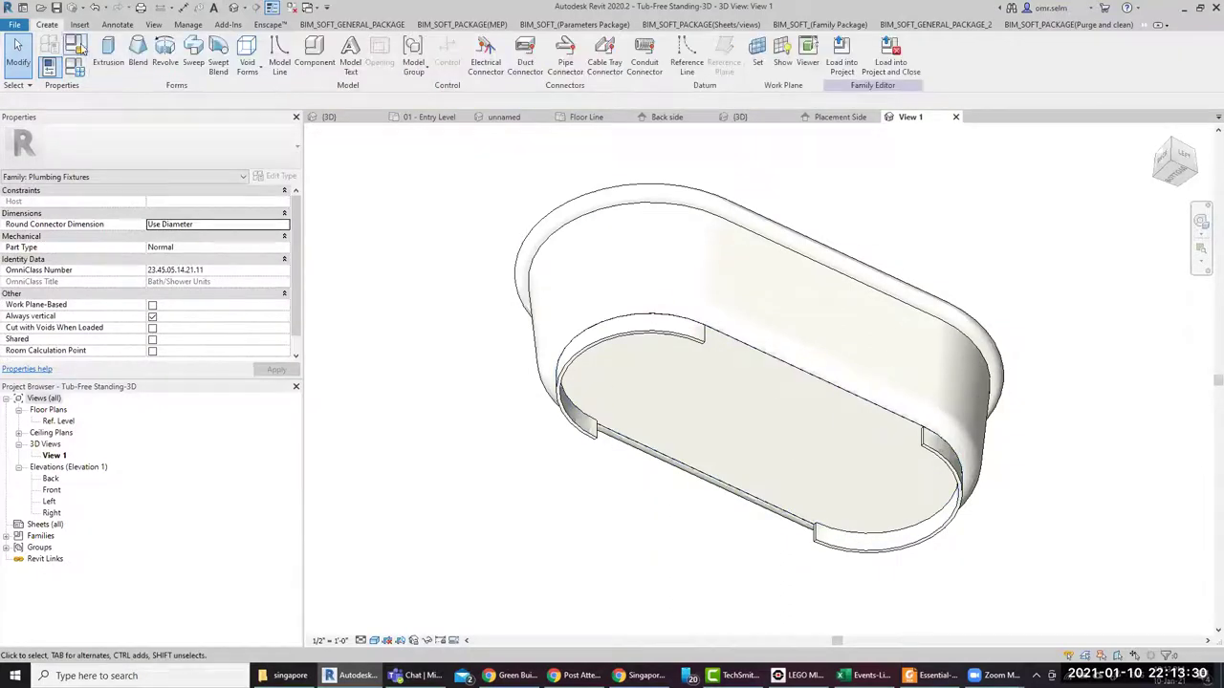
Sketch a small circular extrusion on the tub base and finish it as a solid
click(109, 67)
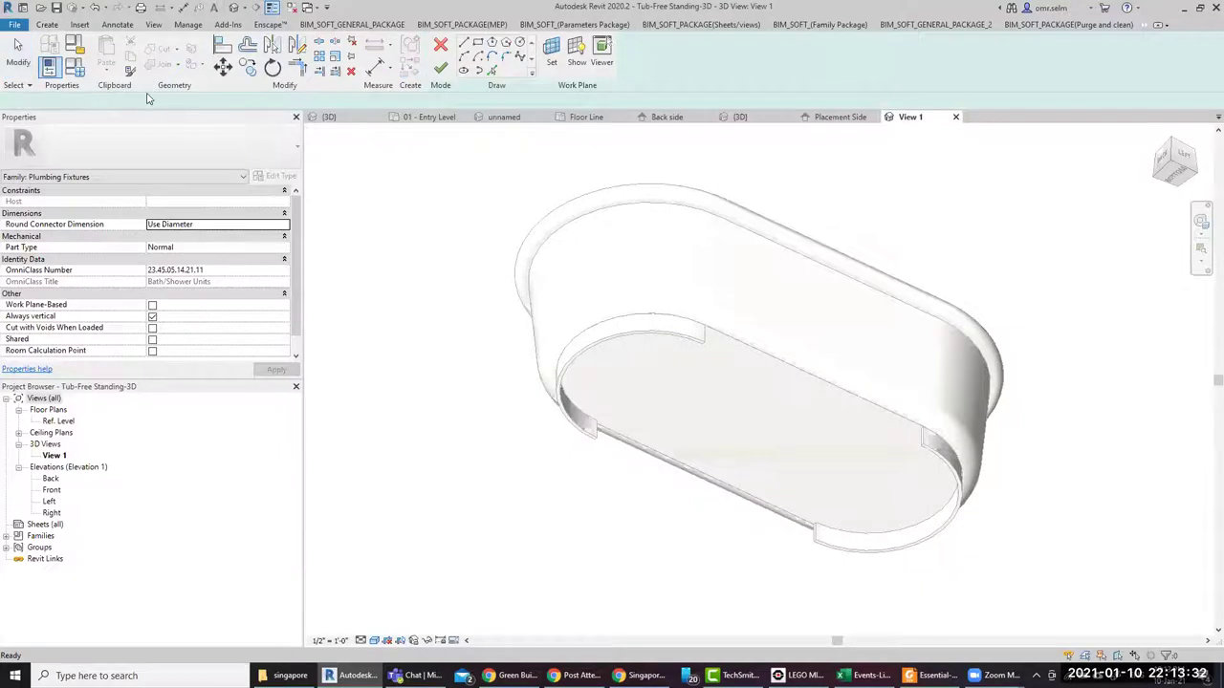
click(519, 44)
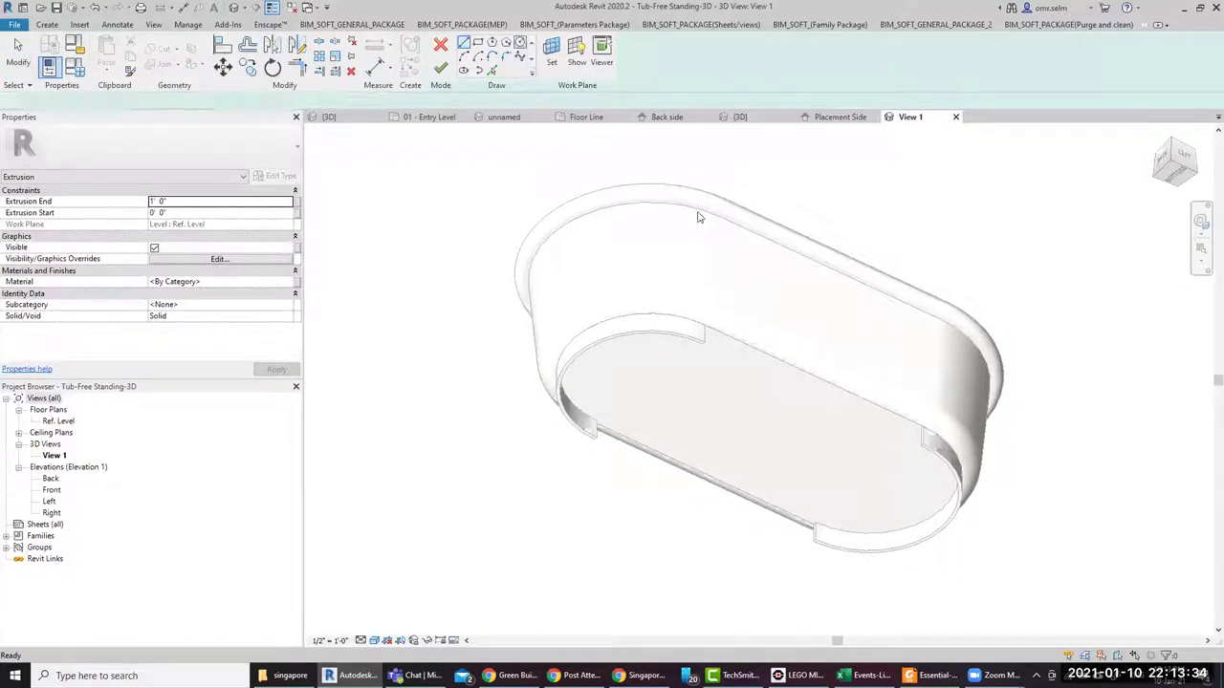
click(904, 498)
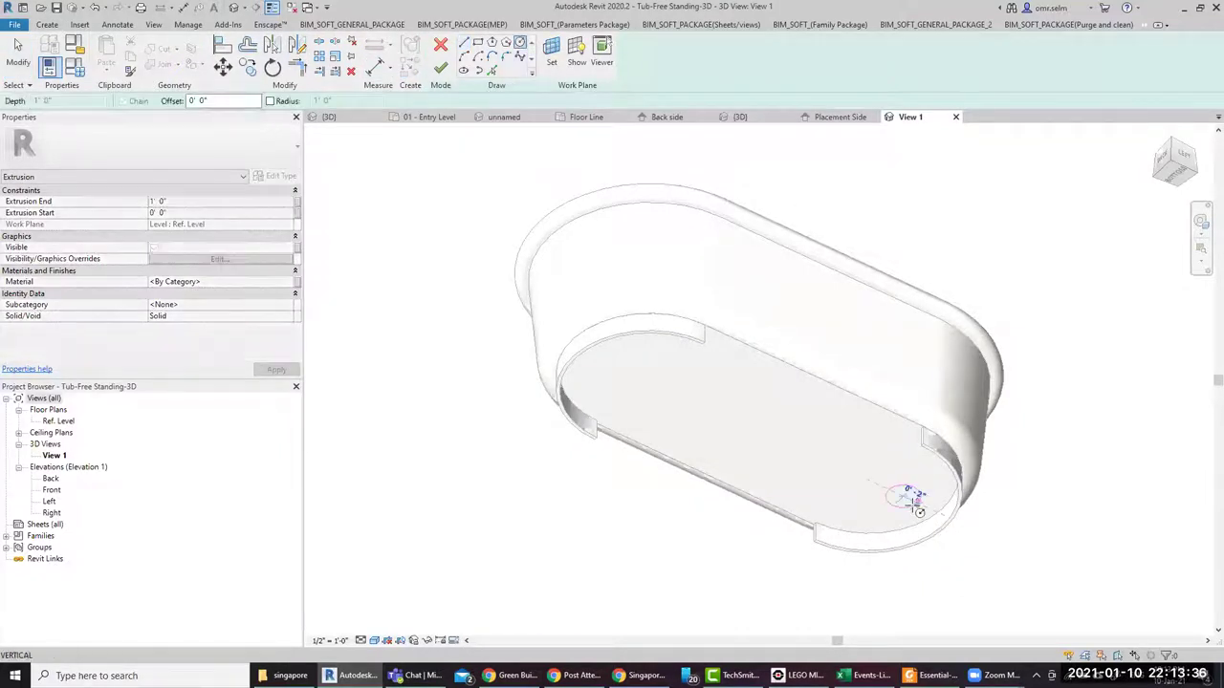
click(916, 511)
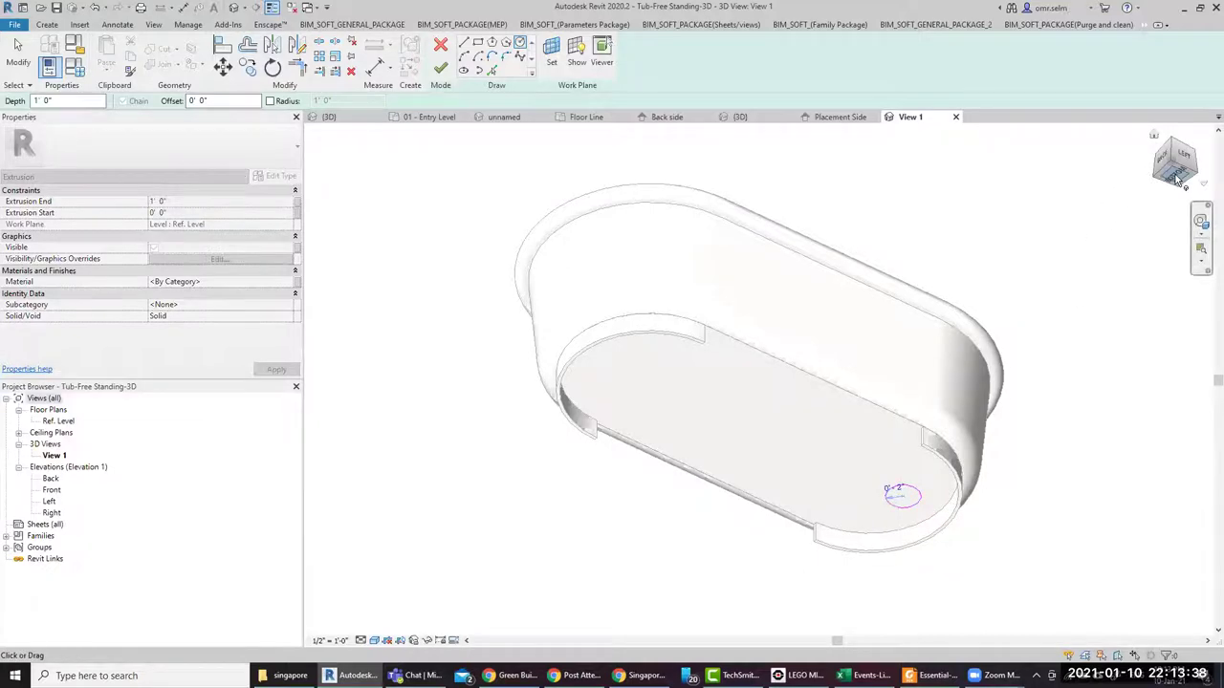
shift+middle_drag(888, 500, 913, 279)
scroll(793, 377, up, 3)
scroll(778, 374, down, 6)
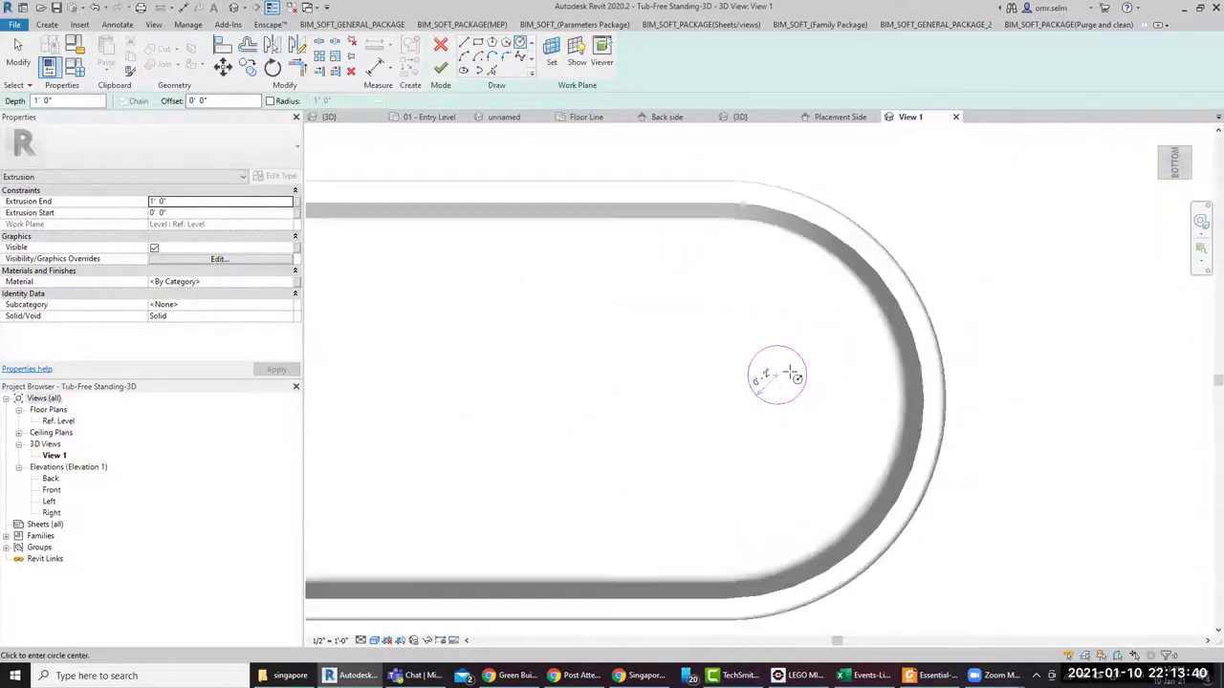
scroll(779, 374, down, 2)
click(440, 67)
In a wireframe left view, drag the cylinder's handles into a short stub below the base
mouse_move(743, 352)
shift+middle_down()
mouse_move(768, 546)
mouse_move(849, 538)
mouse_move(874, 598)
mouse_move(874, 573)
shift+middle_up()
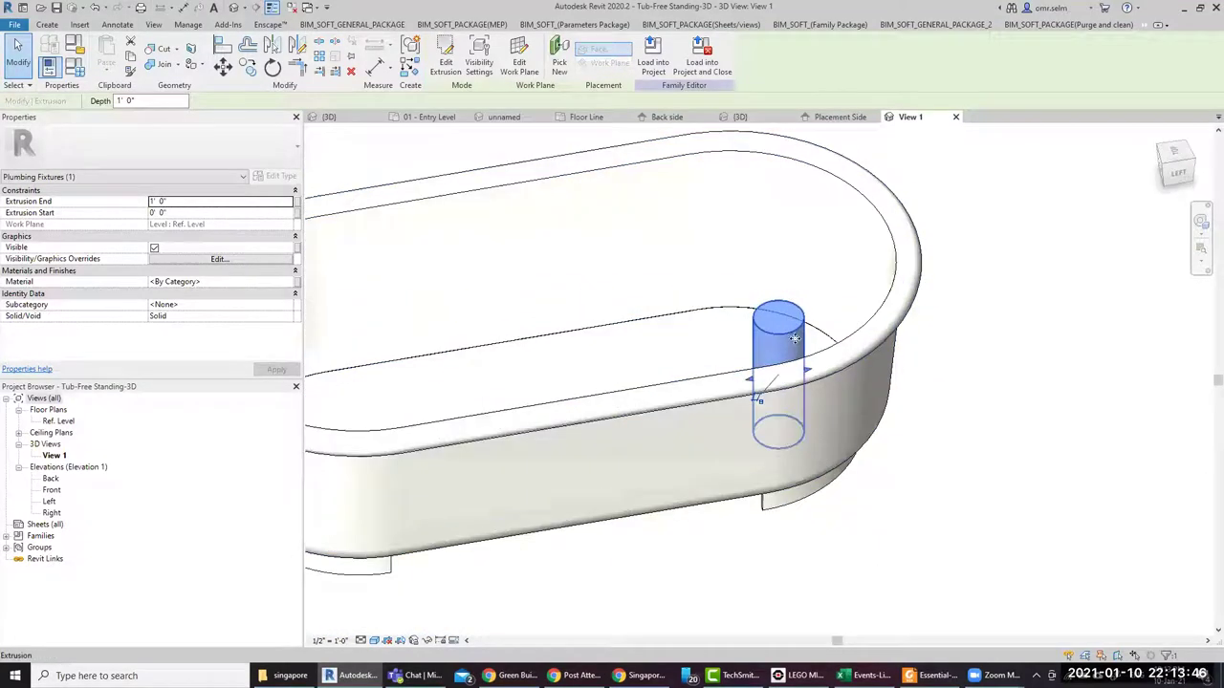
click(1178, 172)
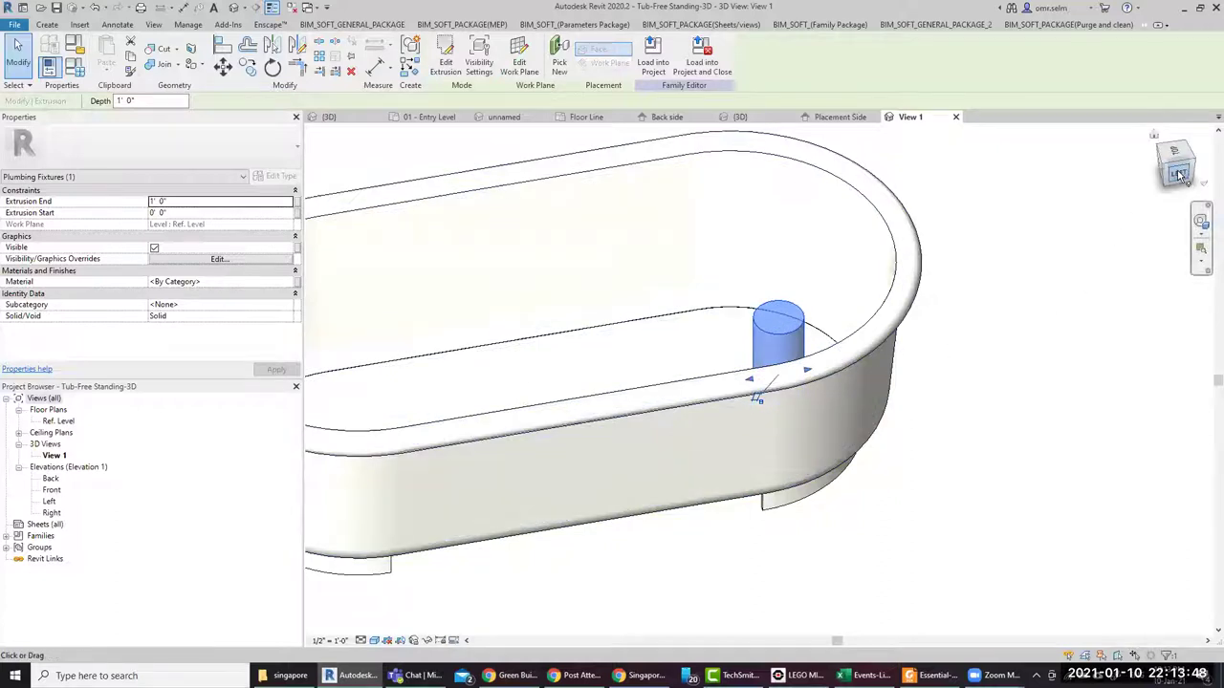
click(373, 640)
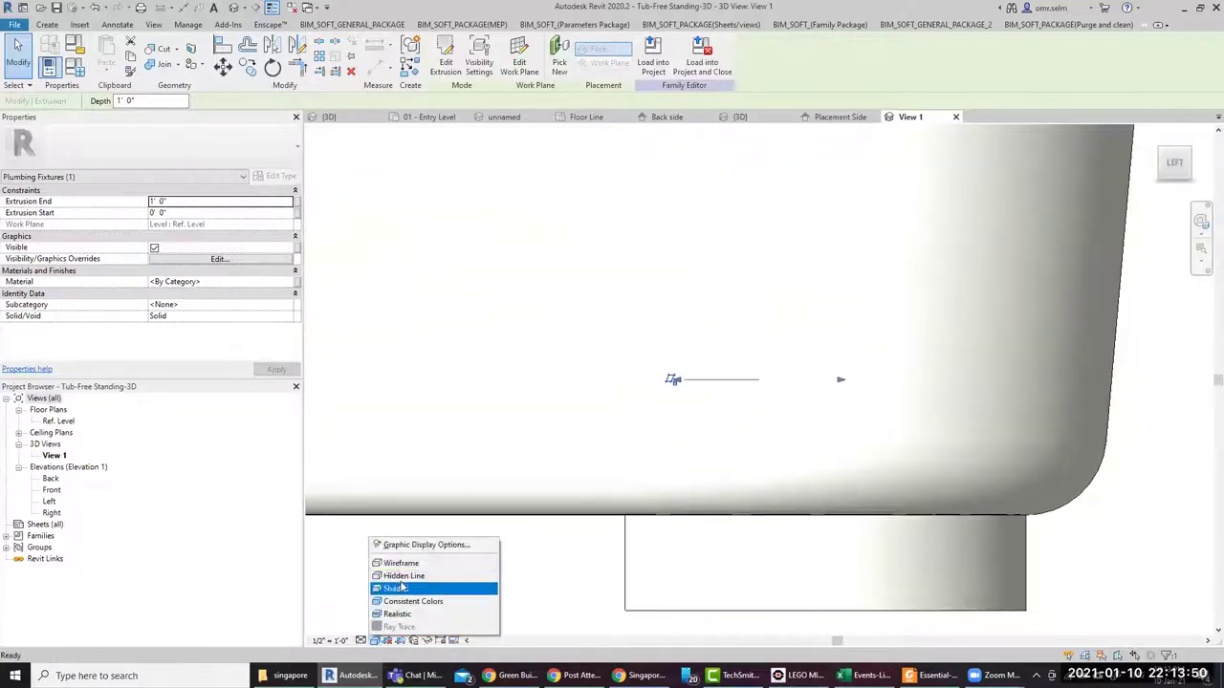
click(404, 564)
scroll(696, 334, down, 3)
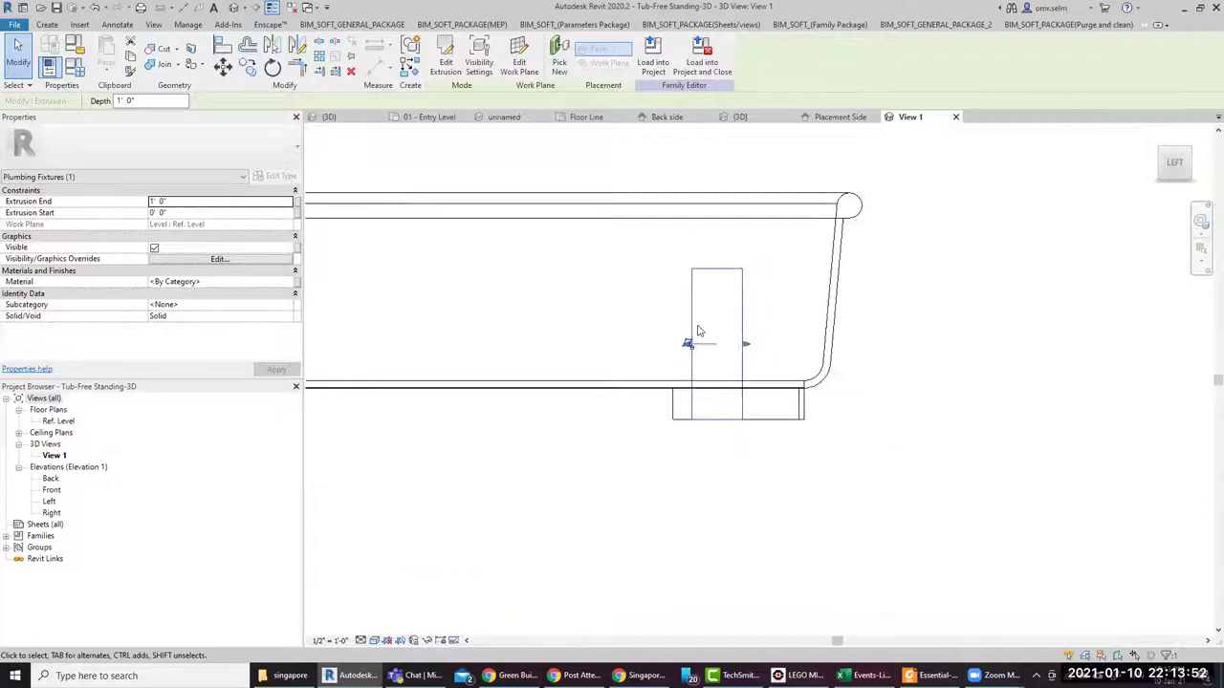
scroll(696, 339, down, 2)
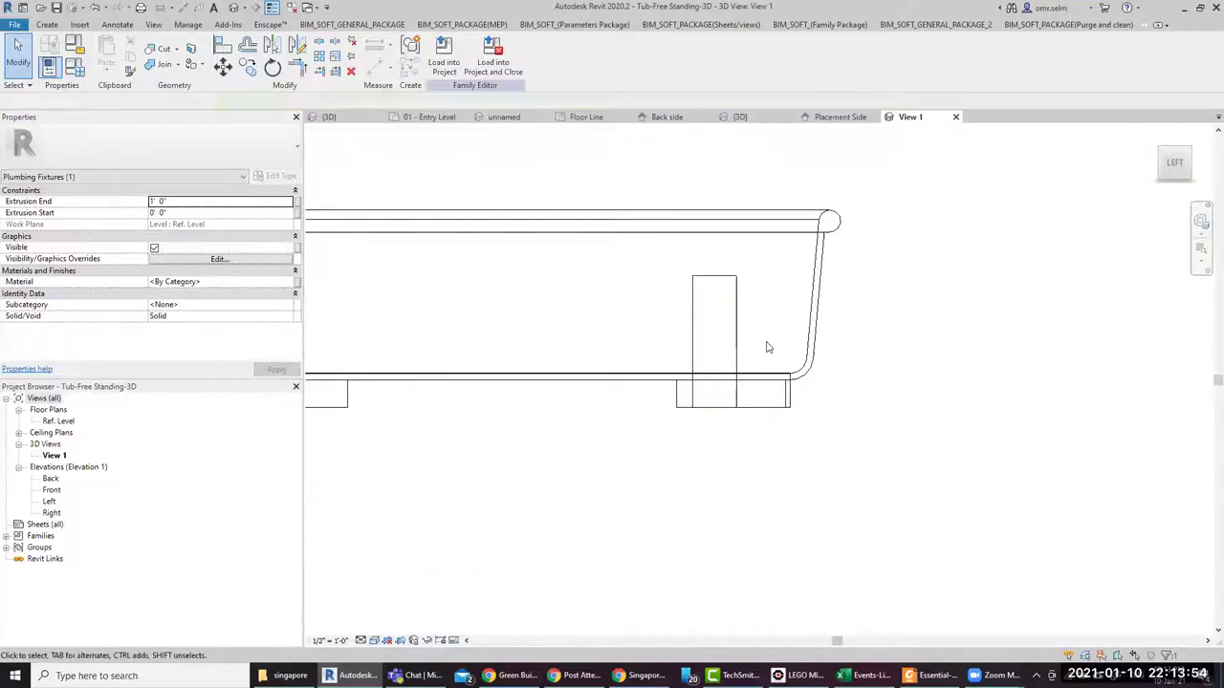
click(765, 346)
click(736, 326)
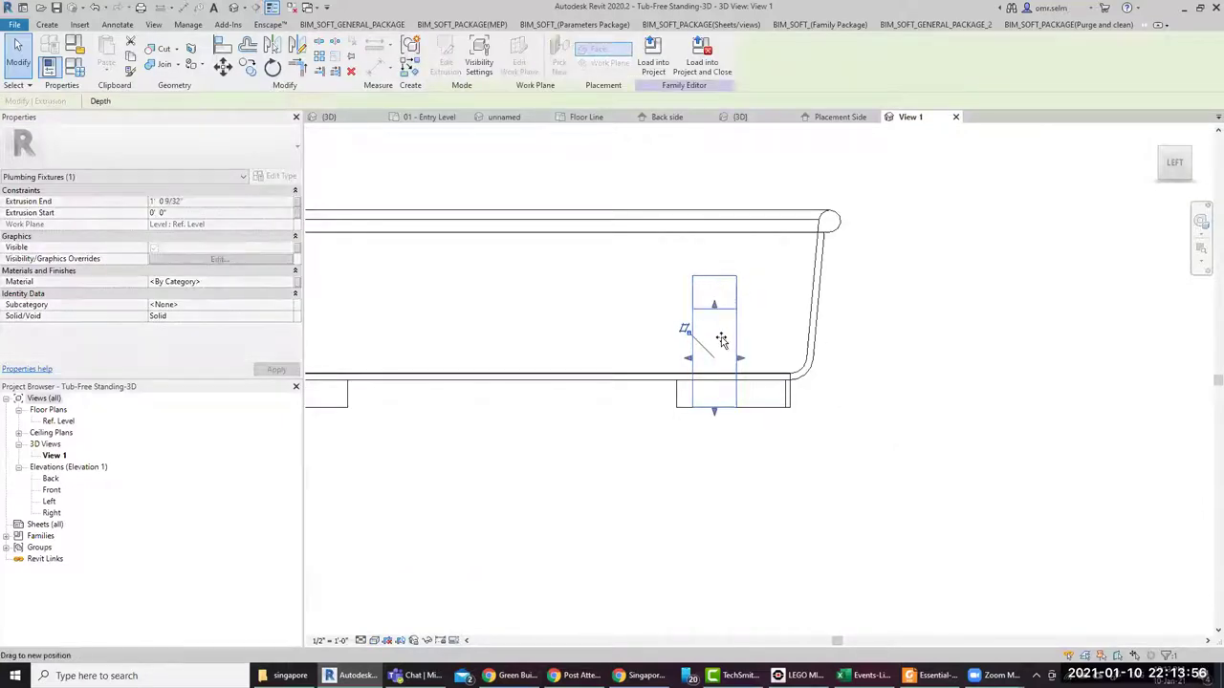
drag(718, 279, 716, 452)
scroll(716, 452, up, 2)
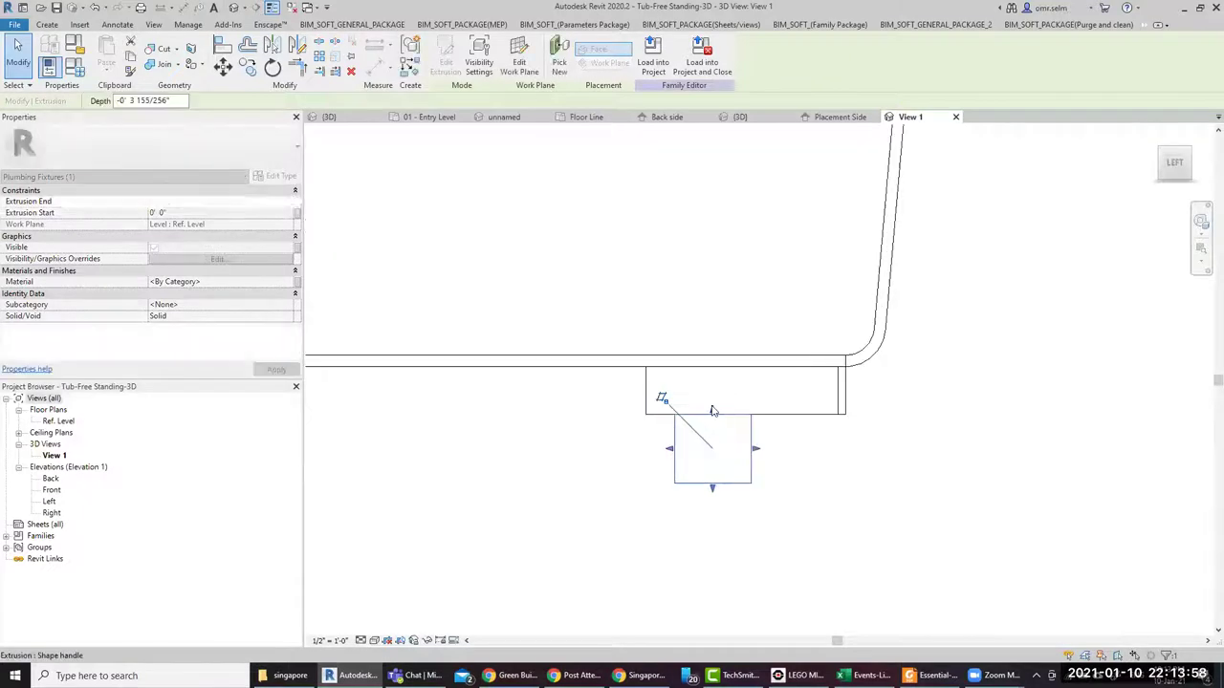
drag(711, 489, 711, 415)
Return to Shaded style and orbit to check the stub beneath the tub
shift+middle_drag(587, 478, 772, 414)
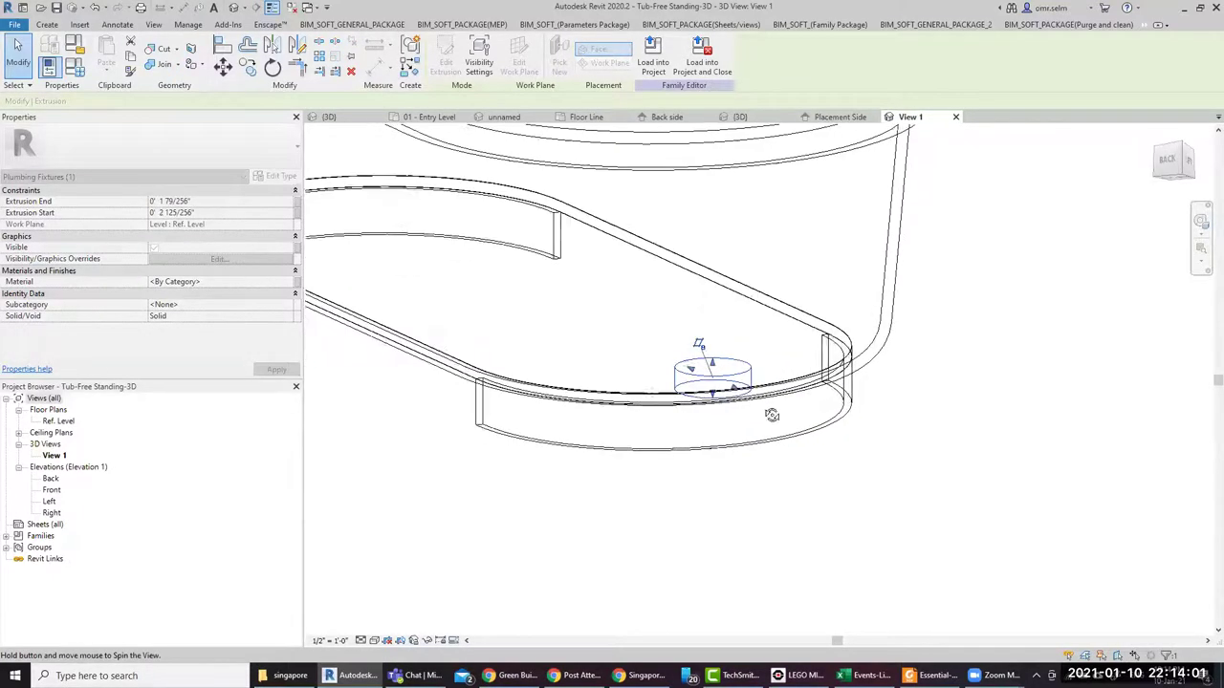
click(373, 639)
click(426, 589)
shift+middle_drag(560, 576, 739, 514)
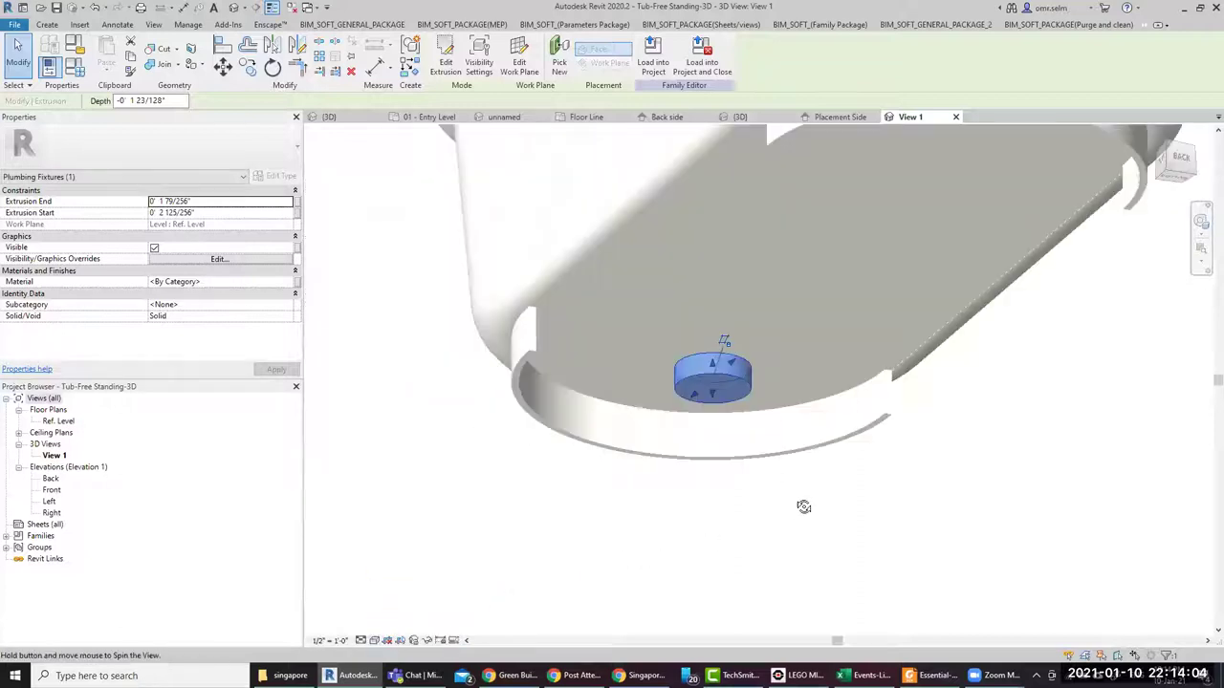
click(550, 510)
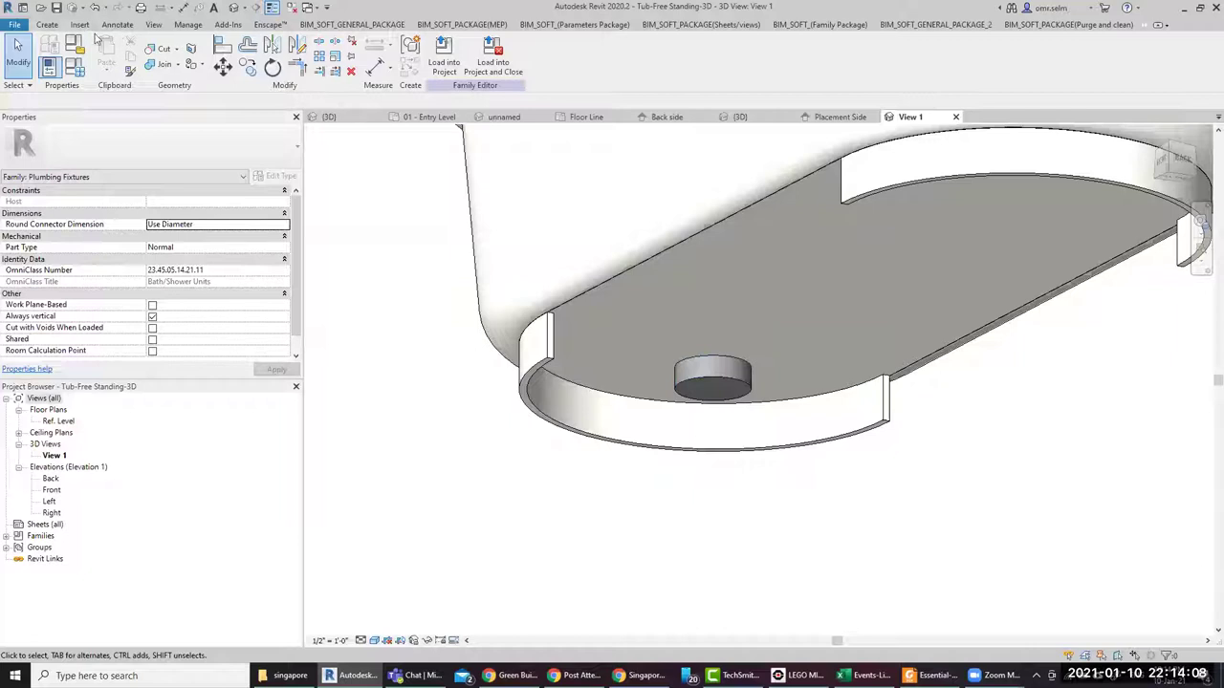
click(48, 25)
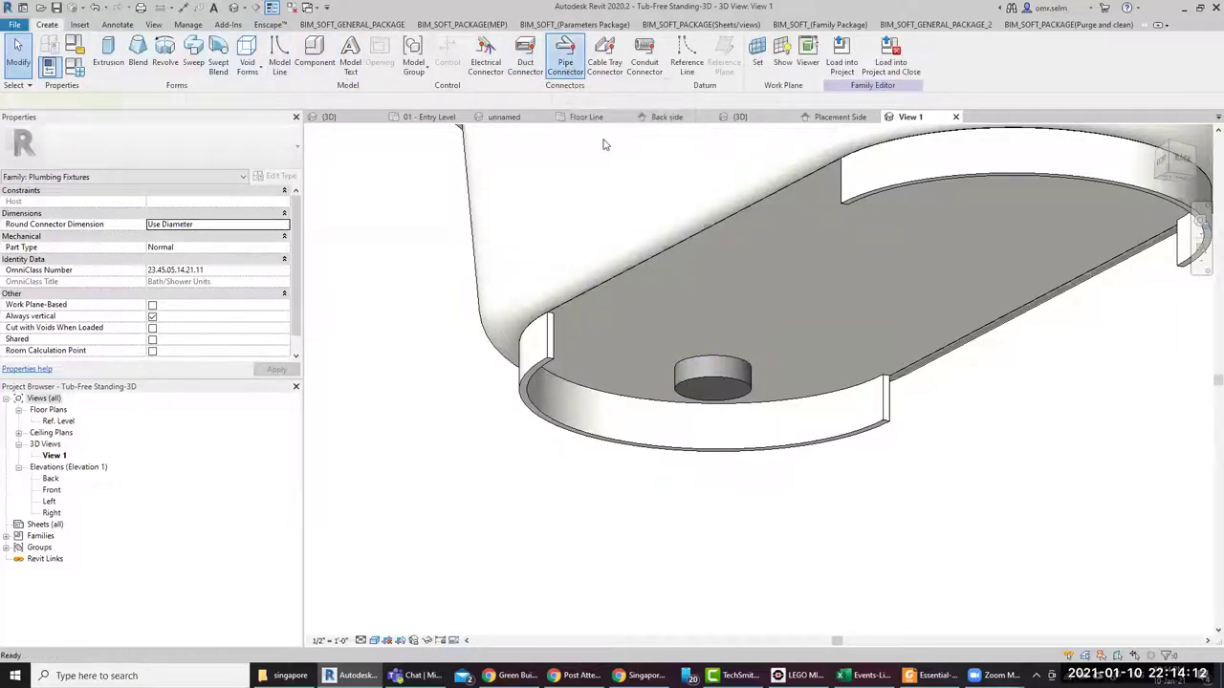
Place a pipe connector on the drain stub's circular edge
click(565, 52)
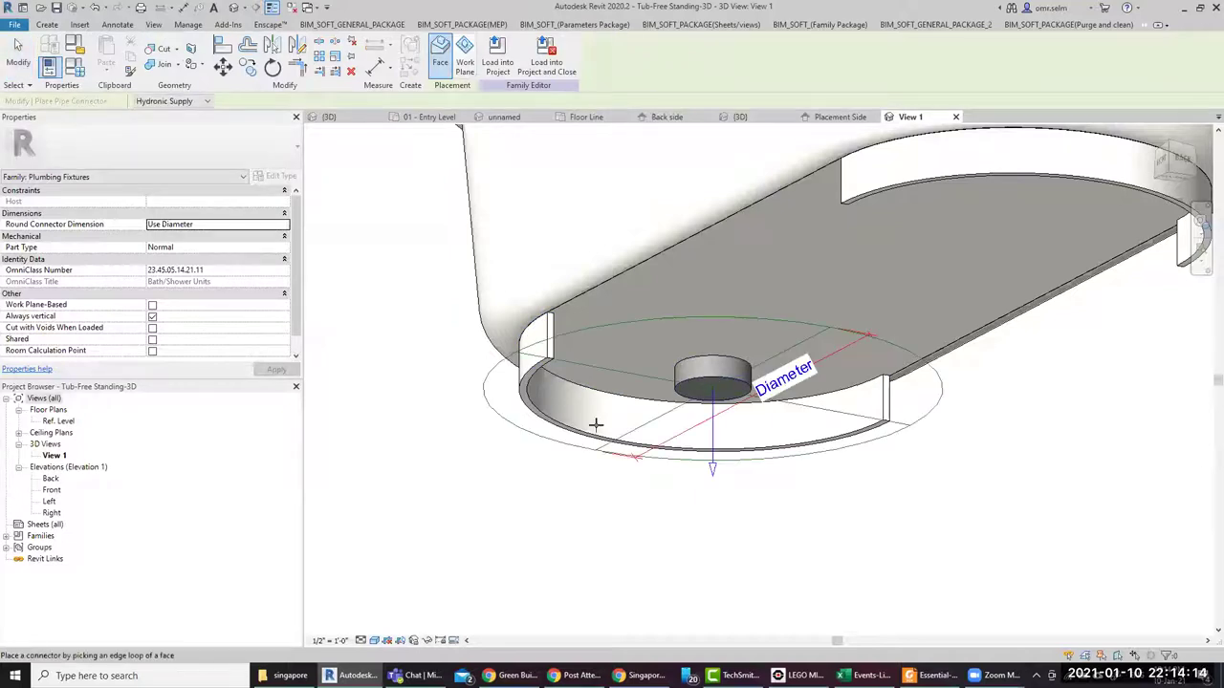
click(565, 373)
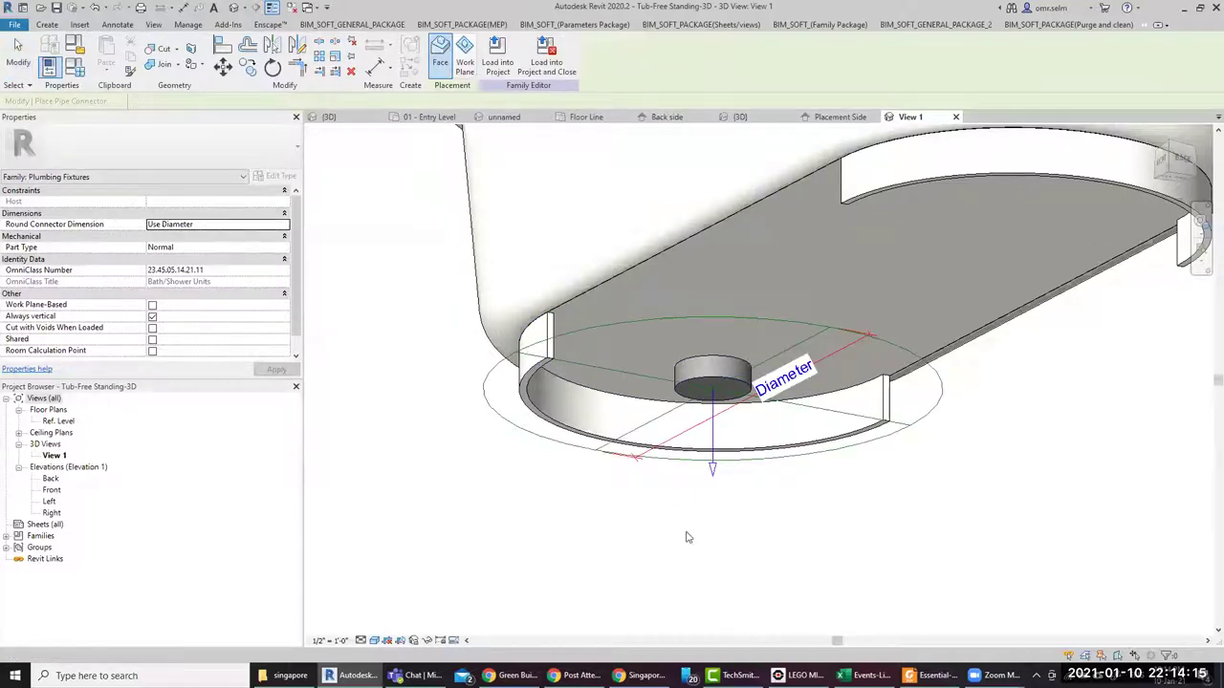
click(714, 476)
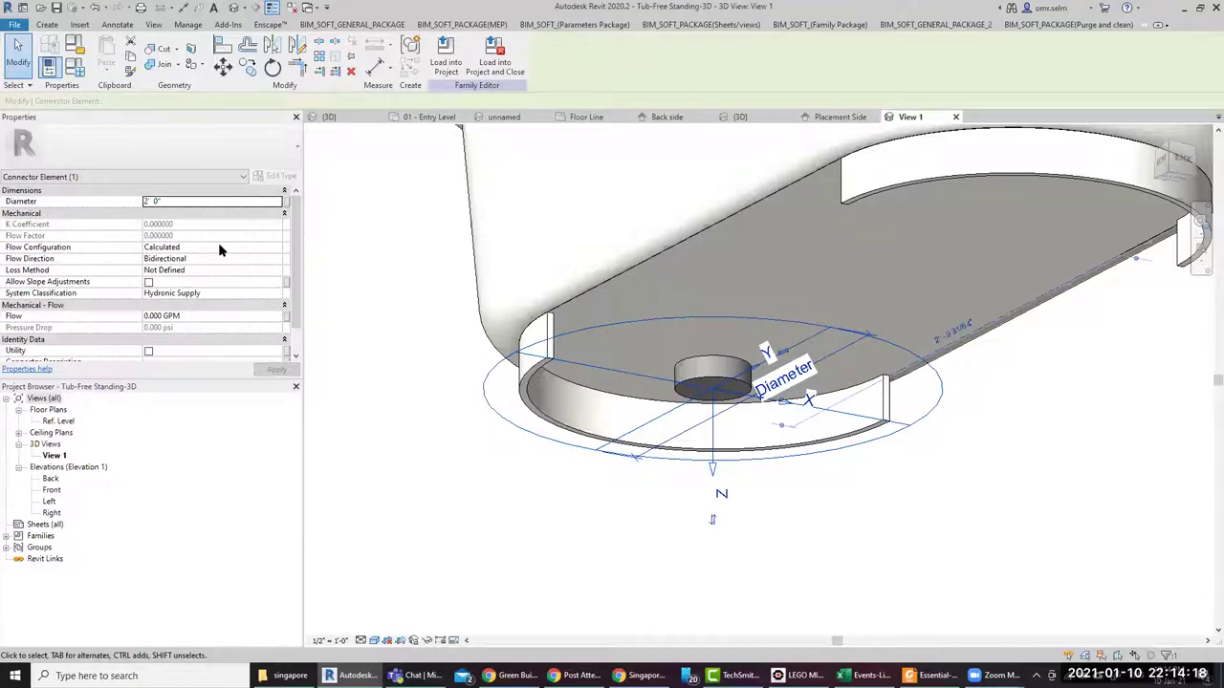
scroll(268, 287, down, 1)
scroll(229, 239, up, 1)
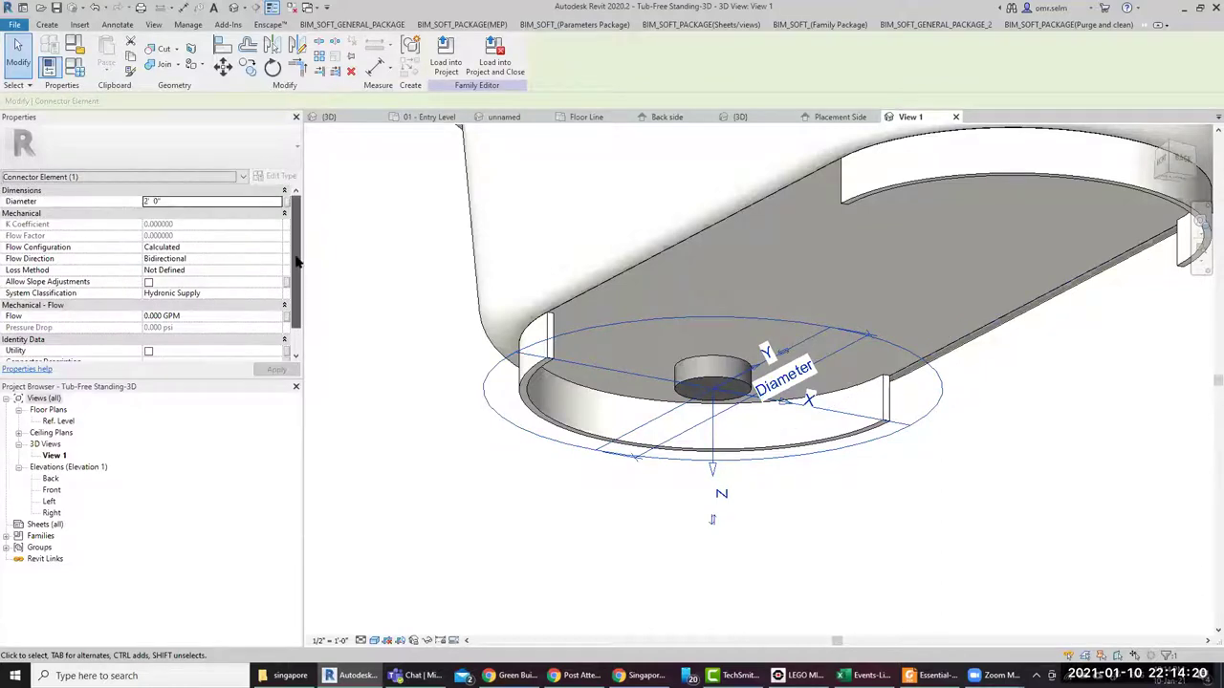
scroll(203, 200, down, 1)
scroll(203, 198, up, 1)
Set the connector diameter to 1' 0" and classification to Sanitary, then load the family into the project
click(162, 203)
text(1)
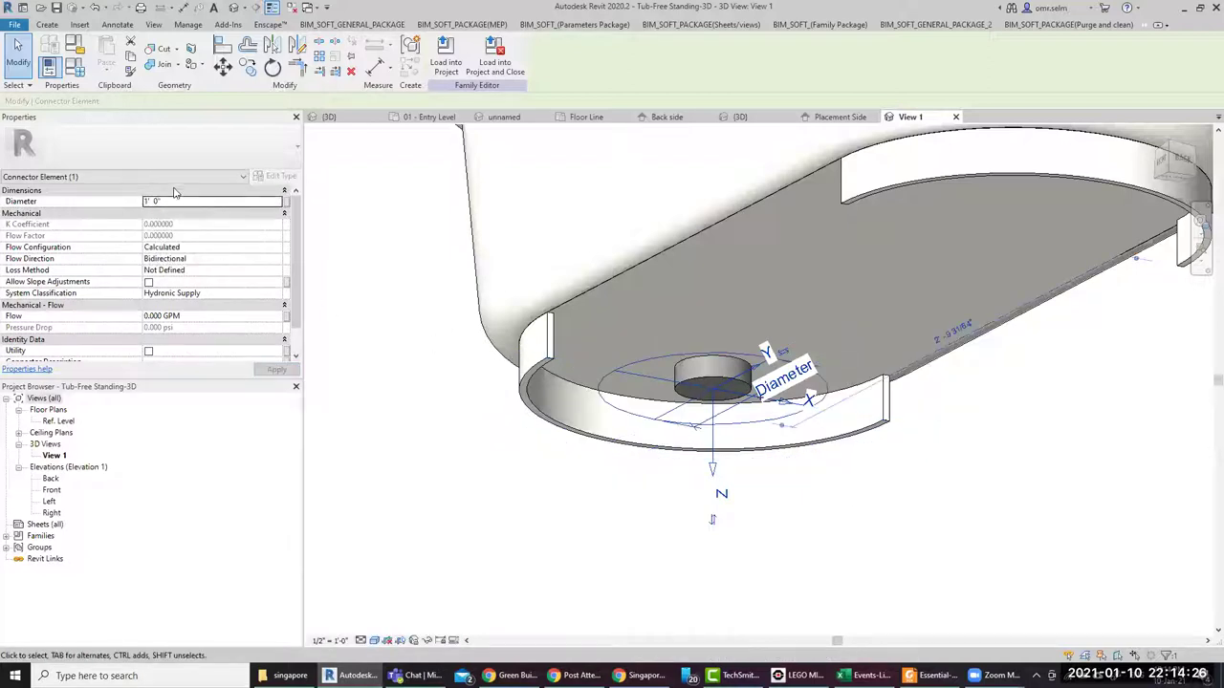
click(277, 293)
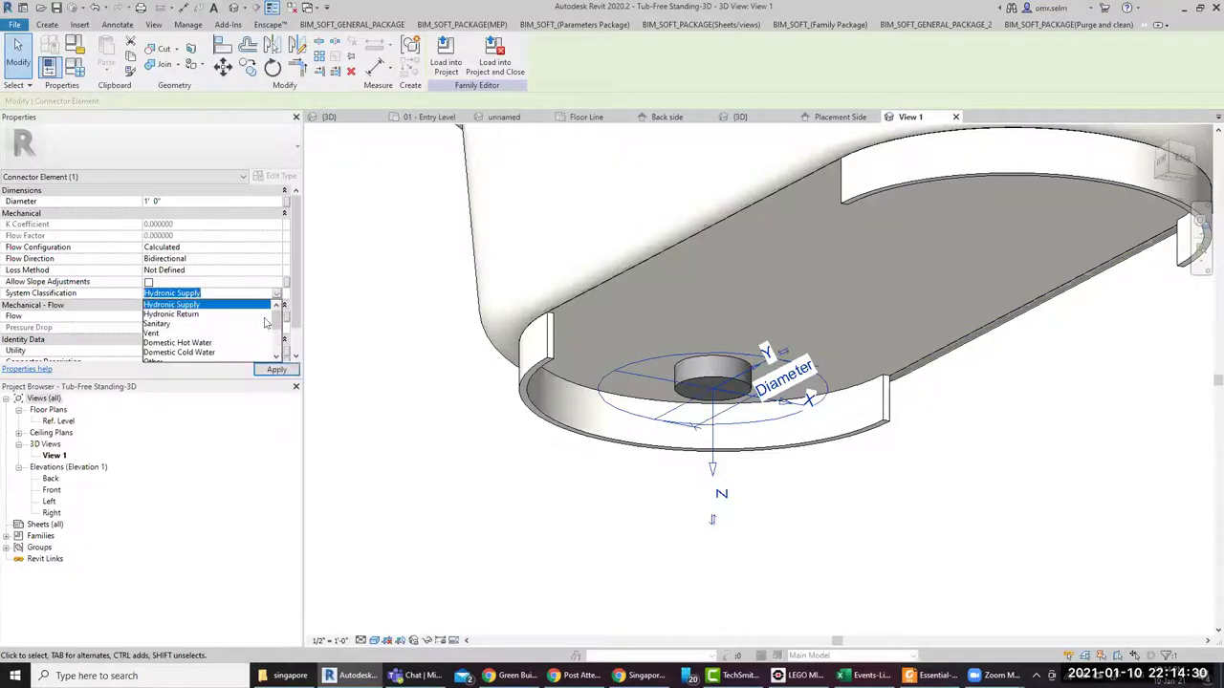
click(182, 324)
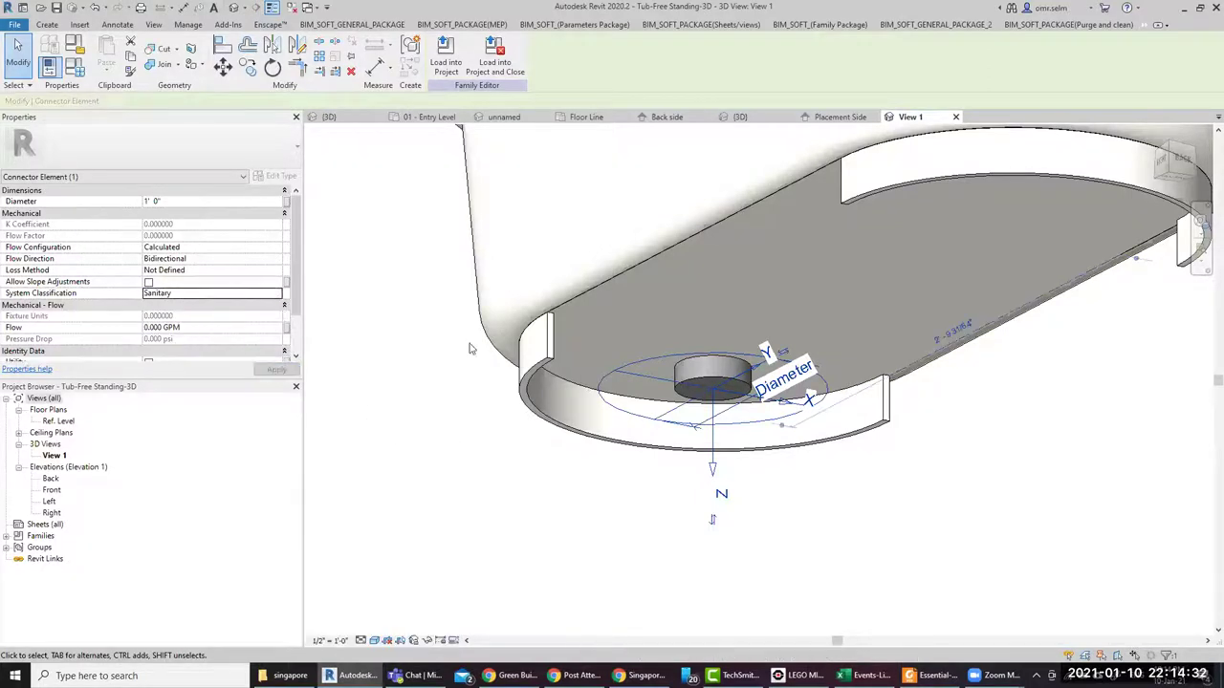
click(499, 58)
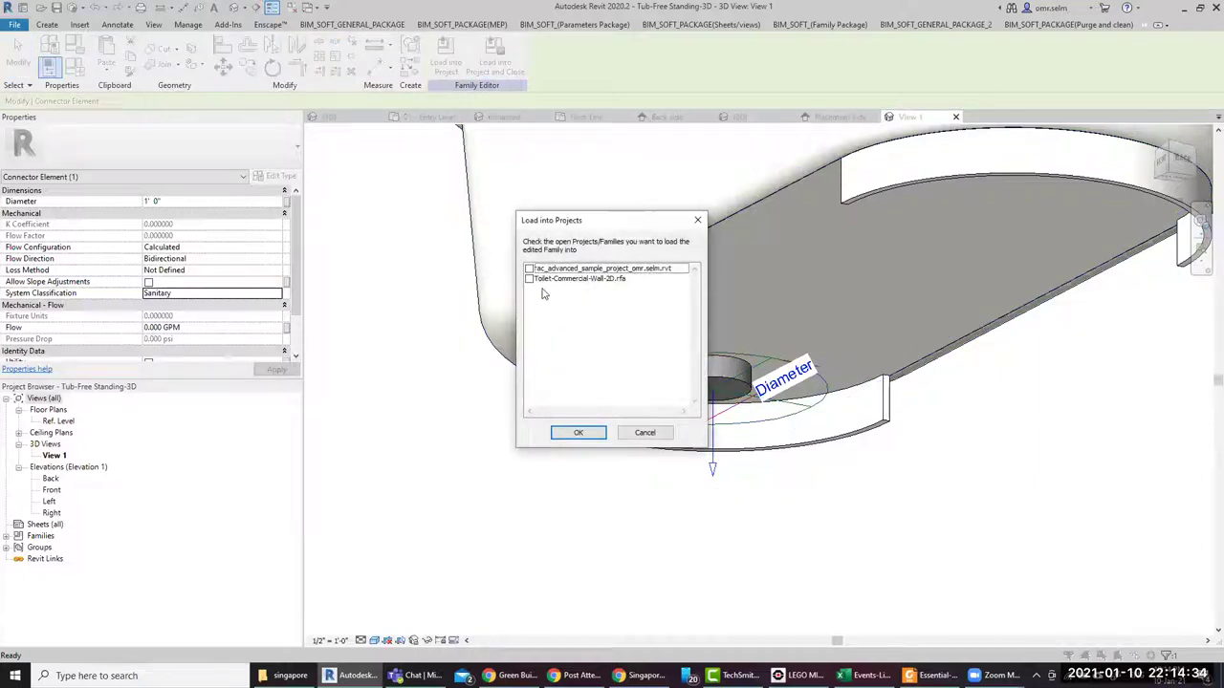
Load the tub family into the sample project, overwriting the existing version and its parameter values
click(530, 270)
click(577, 435)
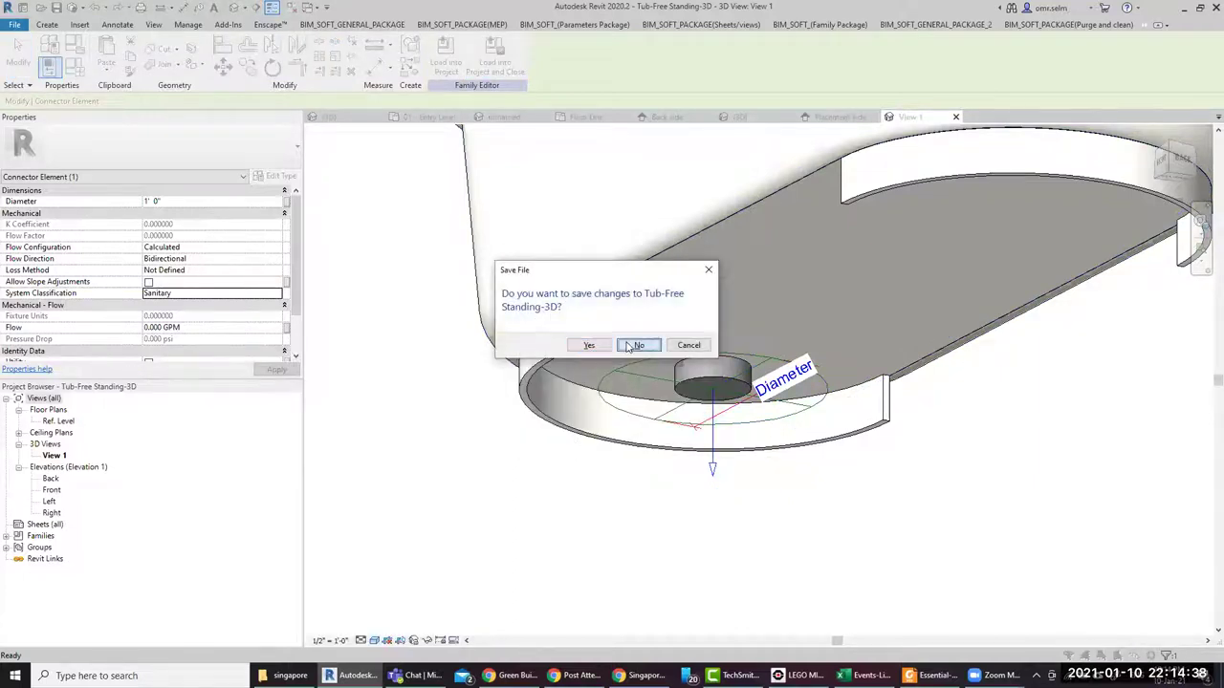
click(635, 345)
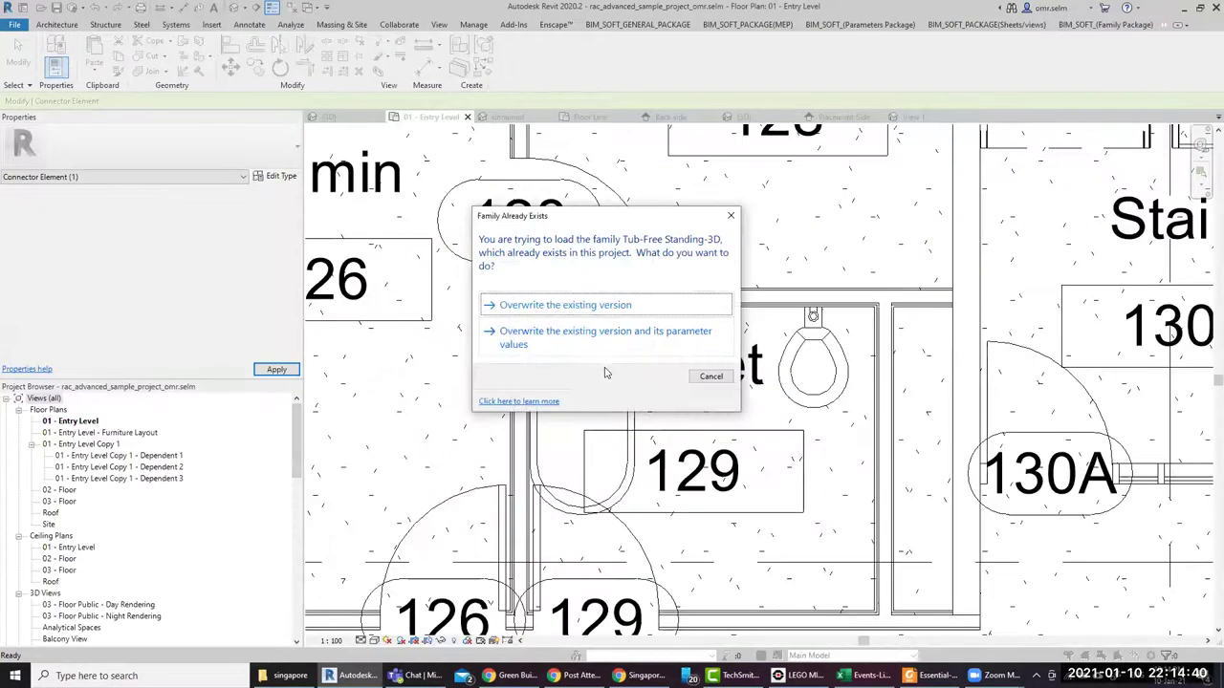
click(601, 335)
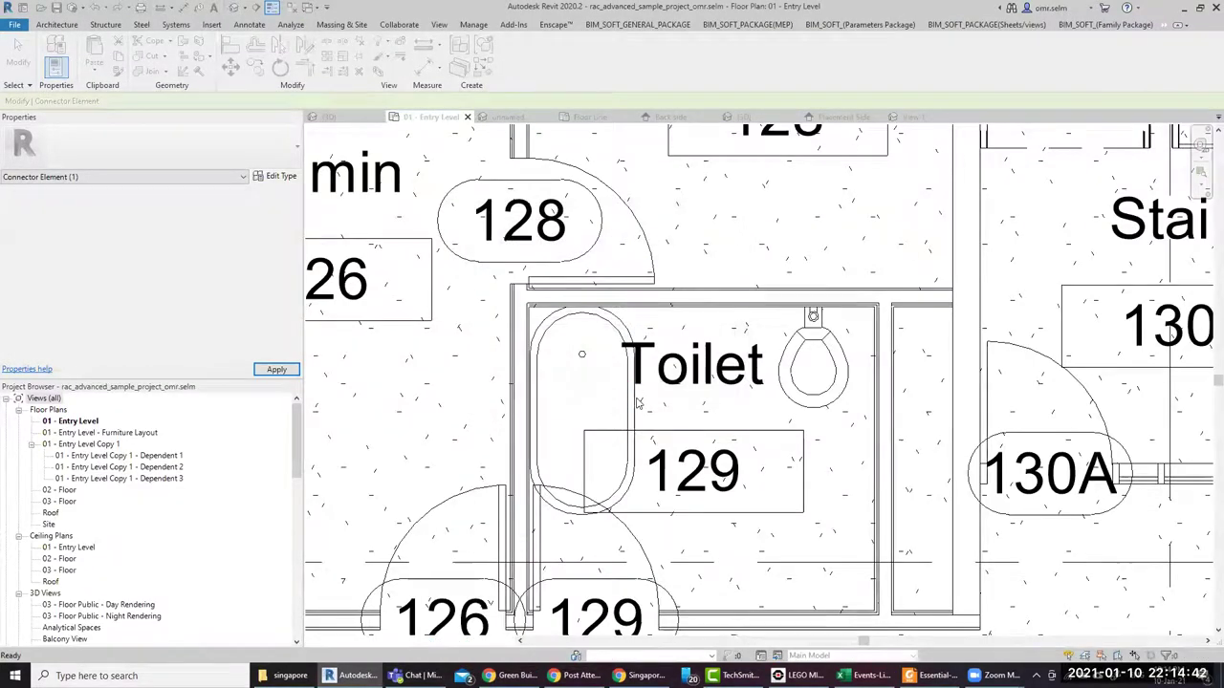
Draw a pipe from the tub's drain connector, then dismiss the pipe-type warning
click(549, 330)
scroll(607, 364, up, 2)
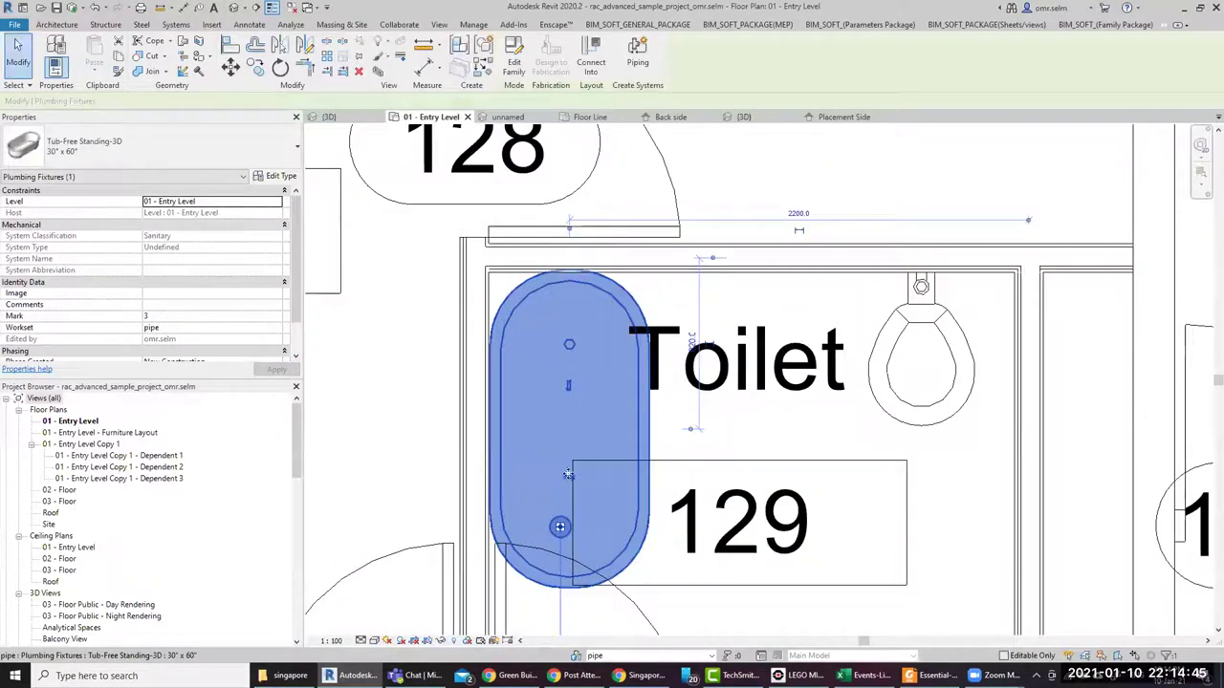
right_click(560, 528)
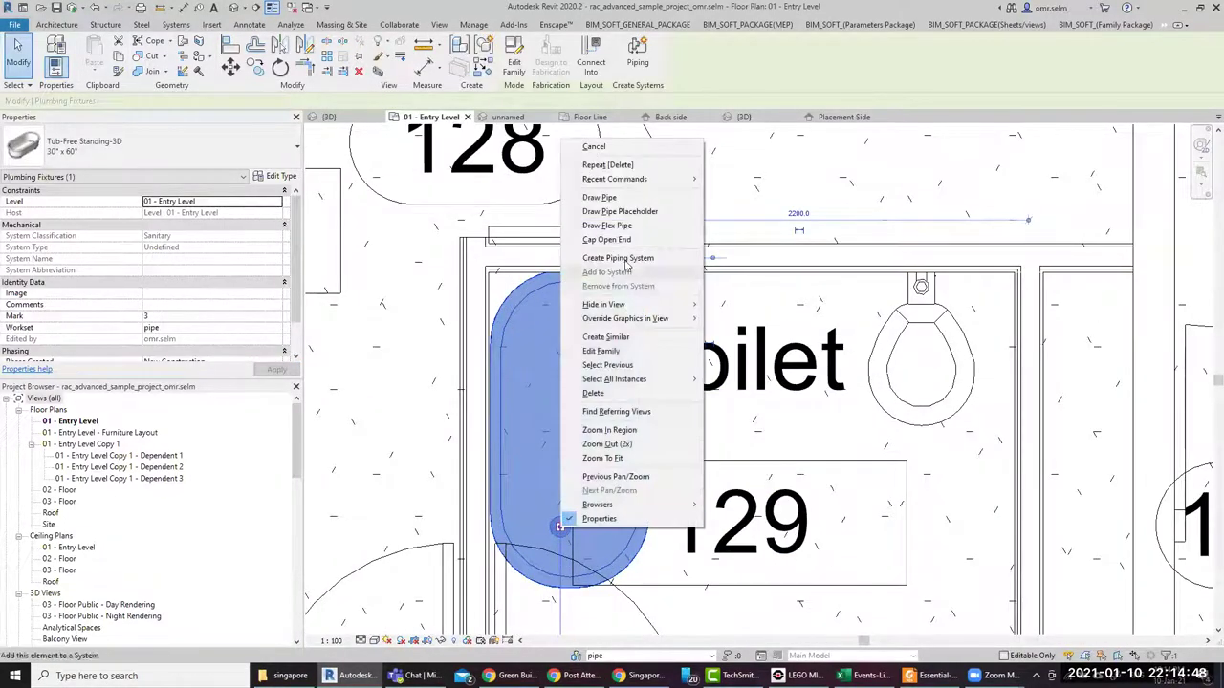
click(622, 198)
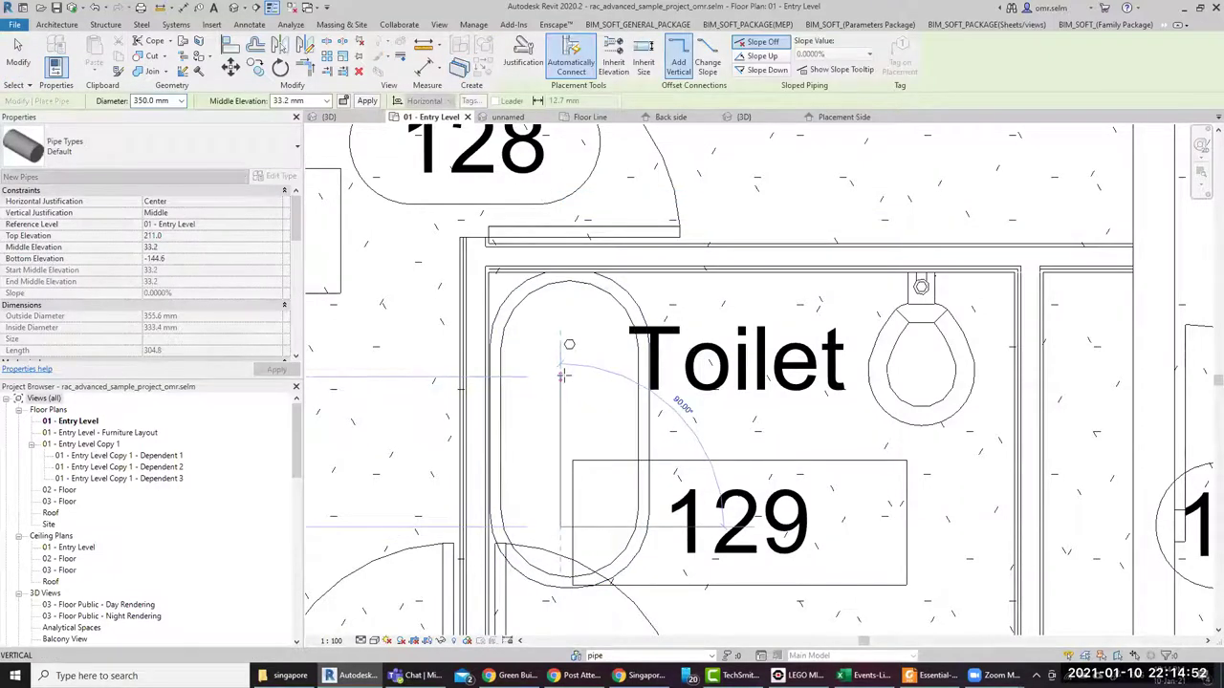
click(562, 200)
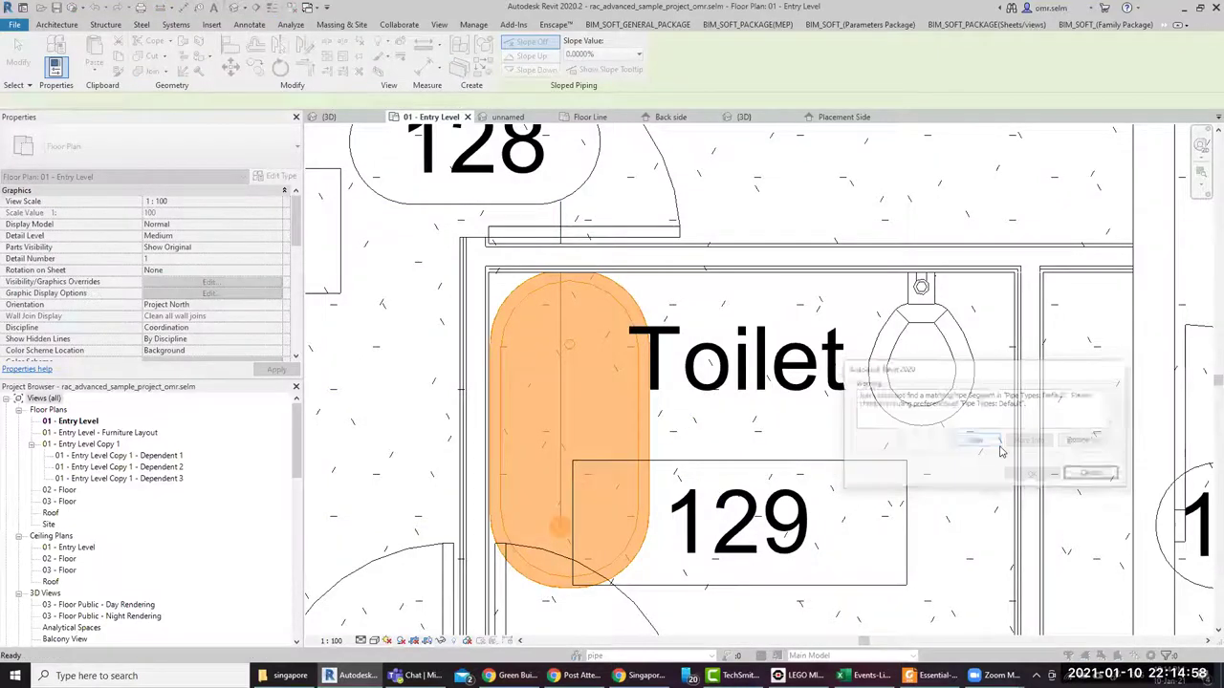
key(Escape)
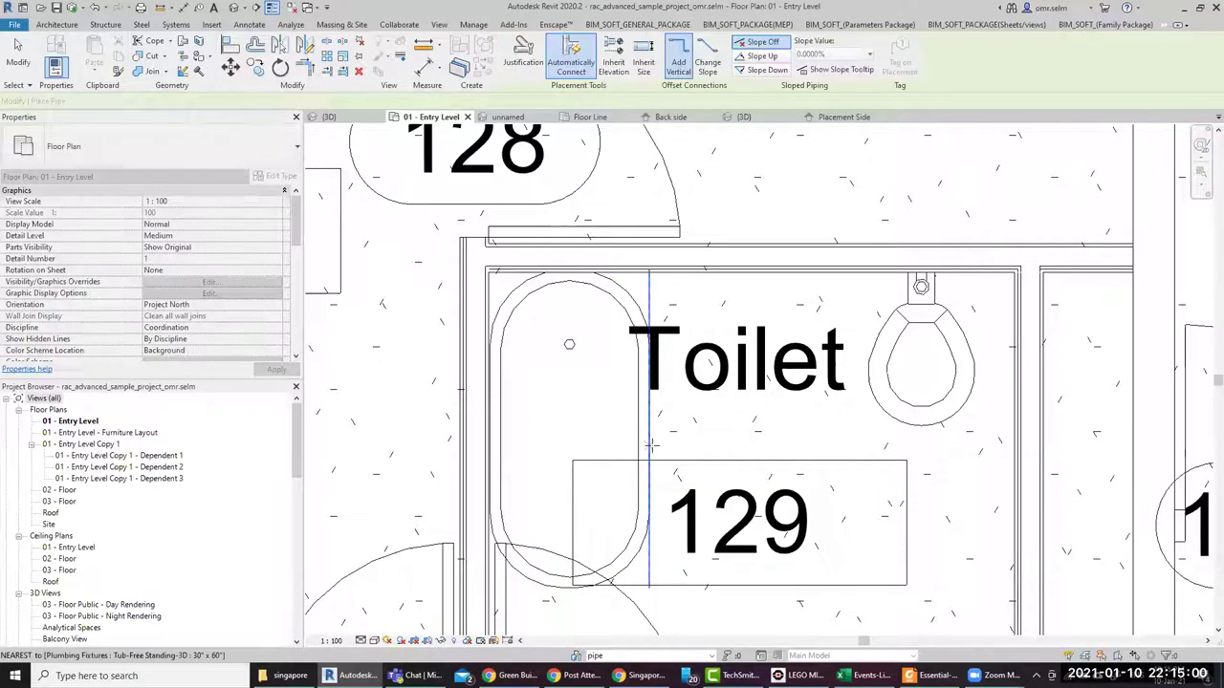
Cancel pipe placement and zoom out to show Toilet 129 among its neighbouring rooms
key(p)
key(i)
key(Escape)
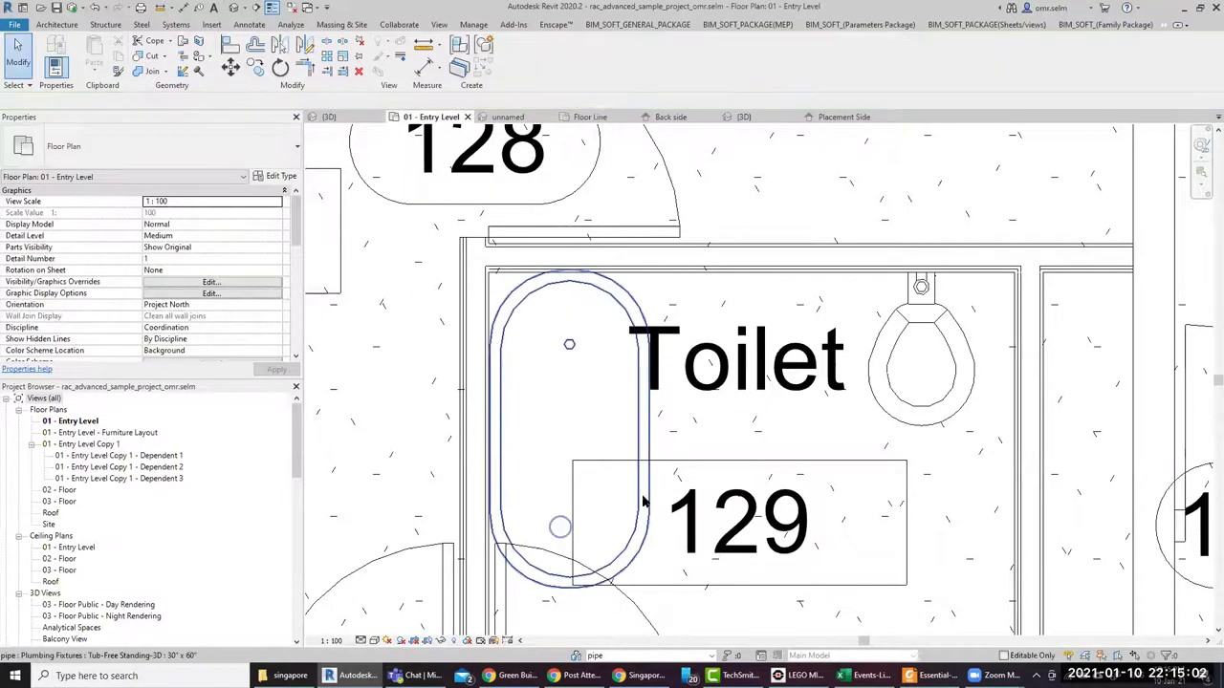
scroll(626, 493, down, 2)
scroll(626, 493, down, 2)
scroll(626, 489, down, 1)
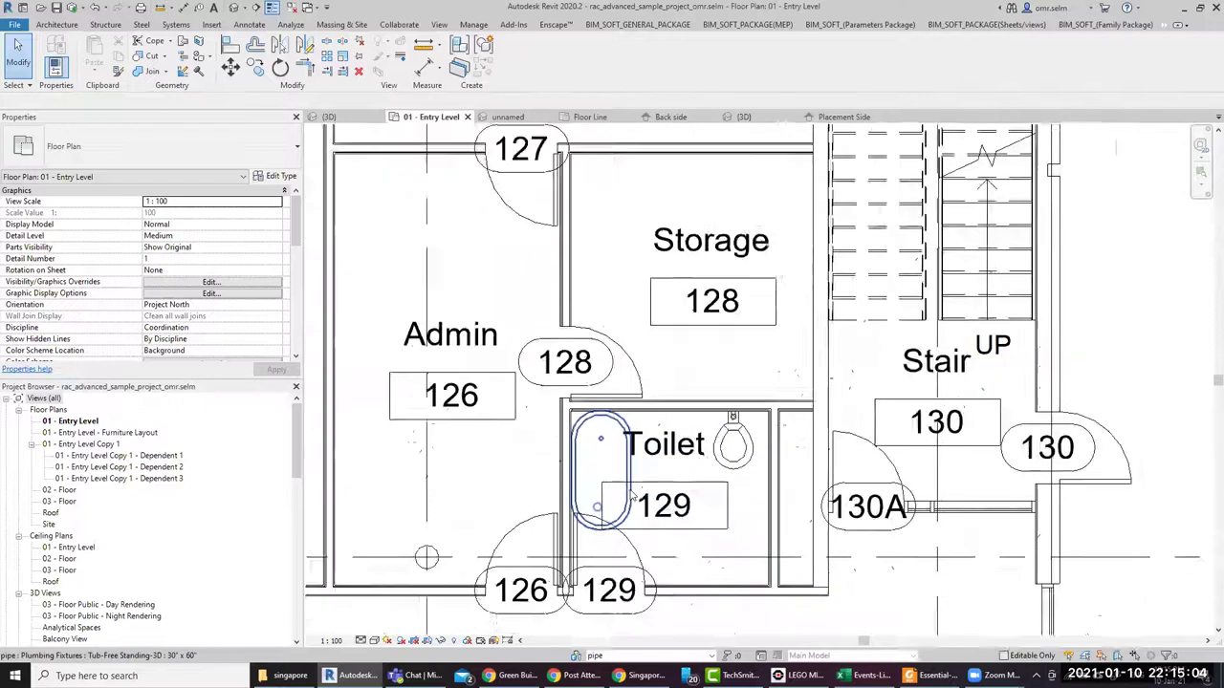
scroll(626, 489, down, 2)
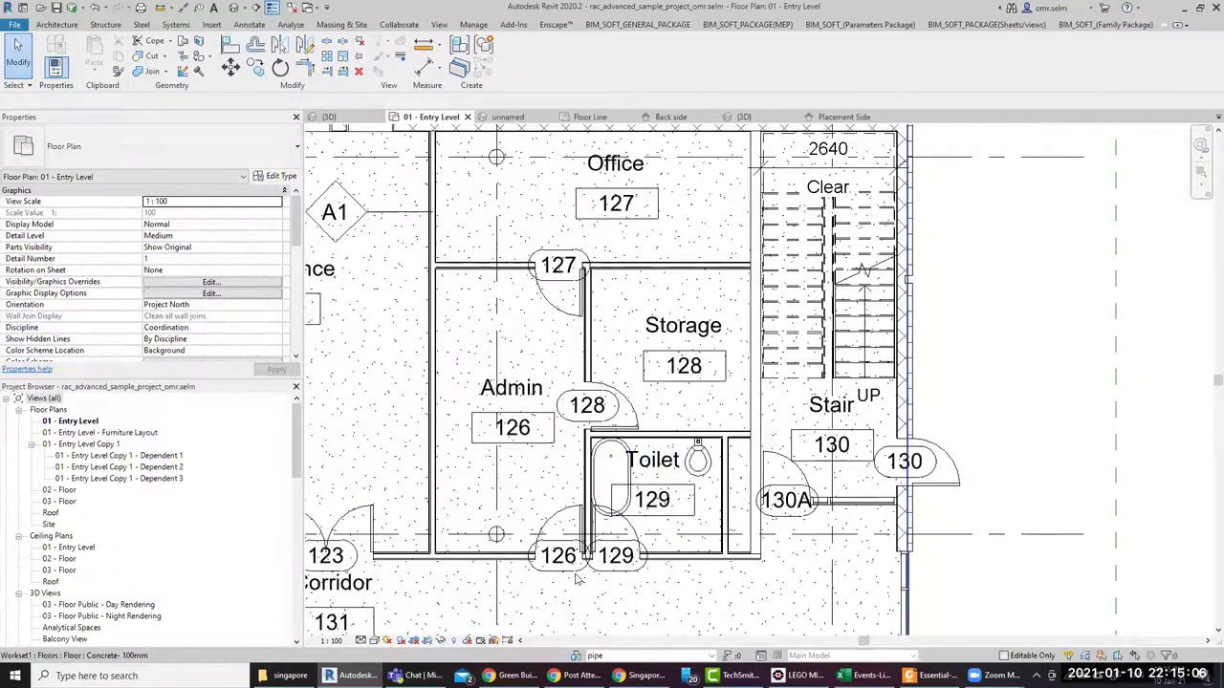
mouse_move(663, 546)
middle_down()
mouse_move(658, 473)
mouse_move(702, 487)
middle_up()
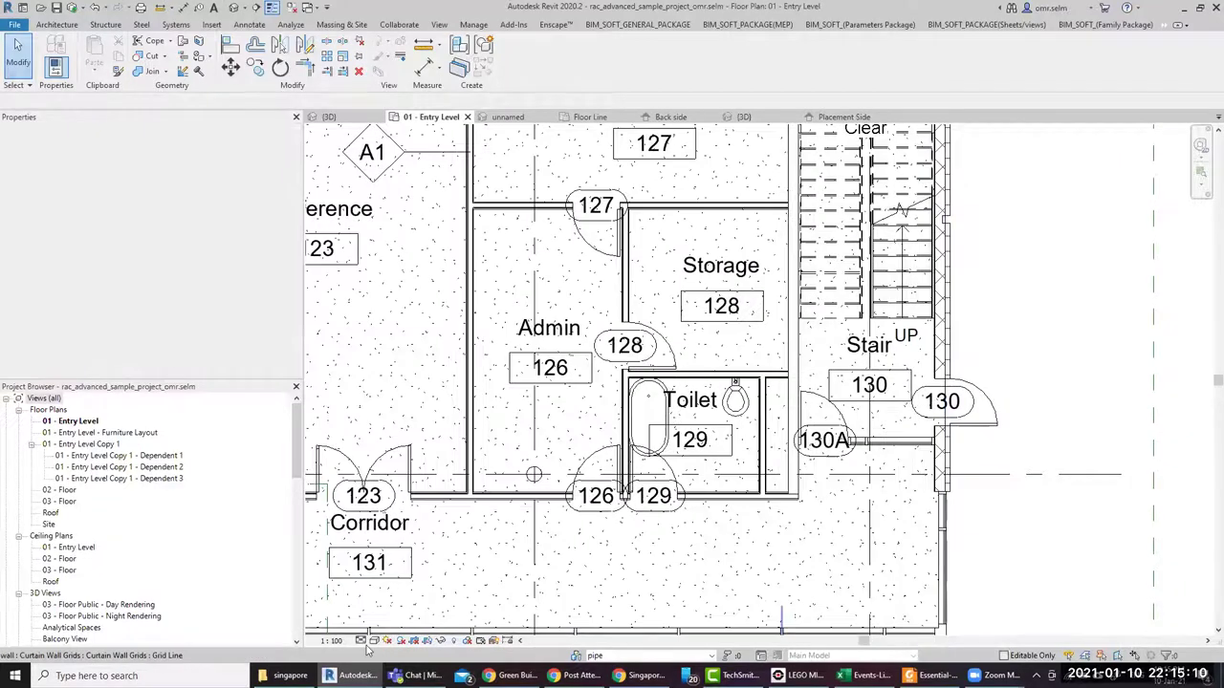
Open aecukbimstandardforrevit-v1-0 PDF from BIM manager's module 4 validation procedure folder
click(289, 676)
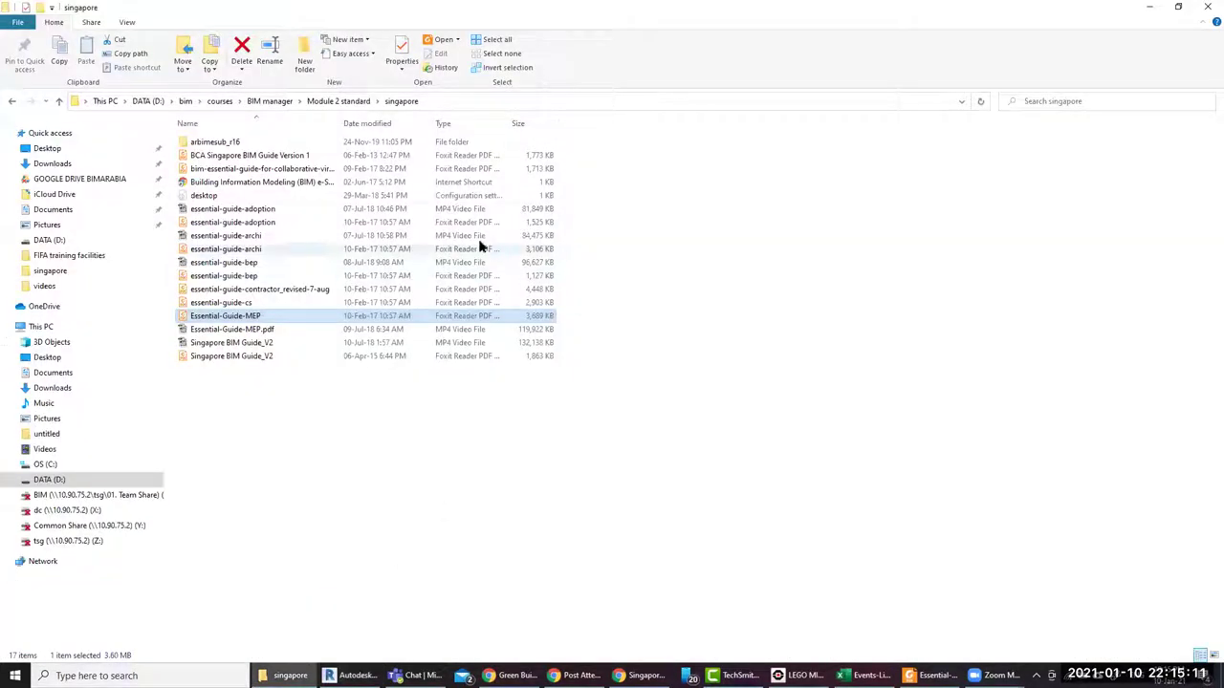
click(323, 103)
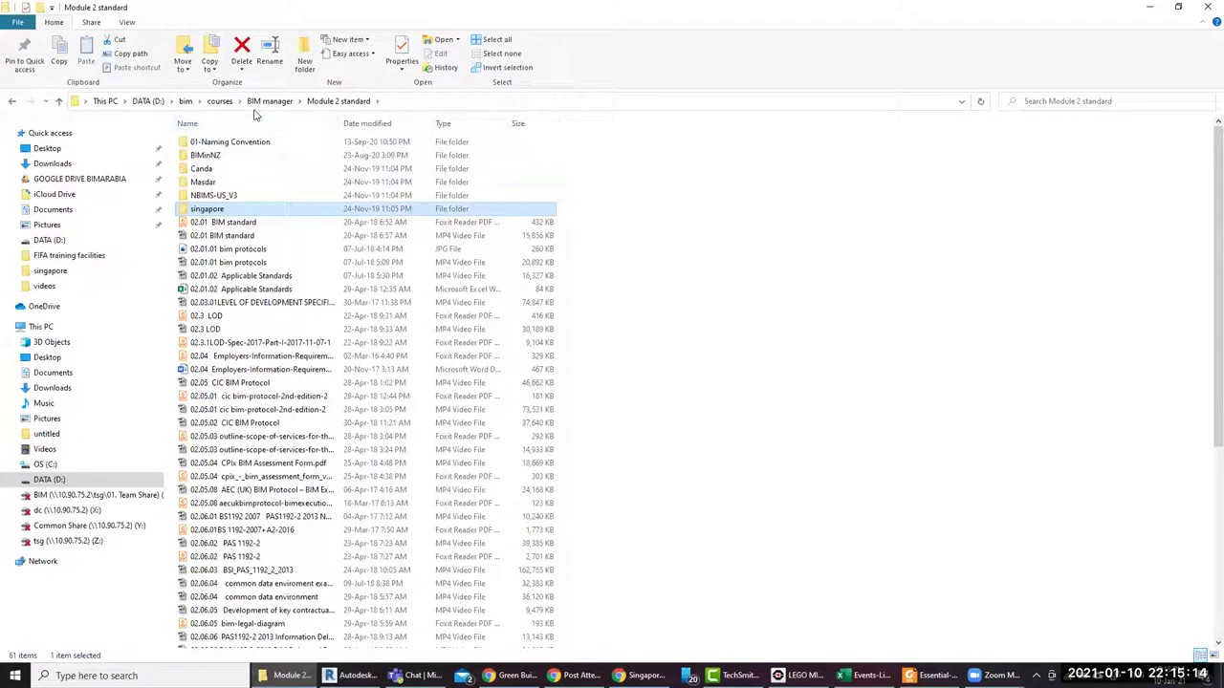
click(269, 101)
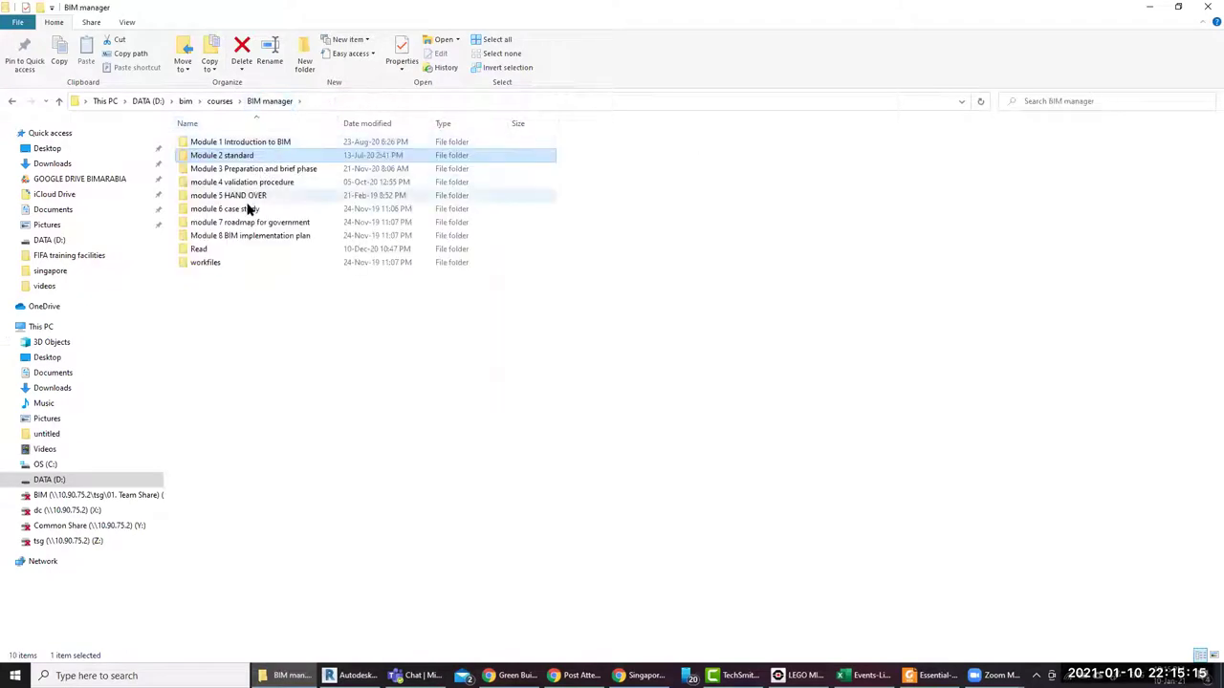
double_click(268, 184)
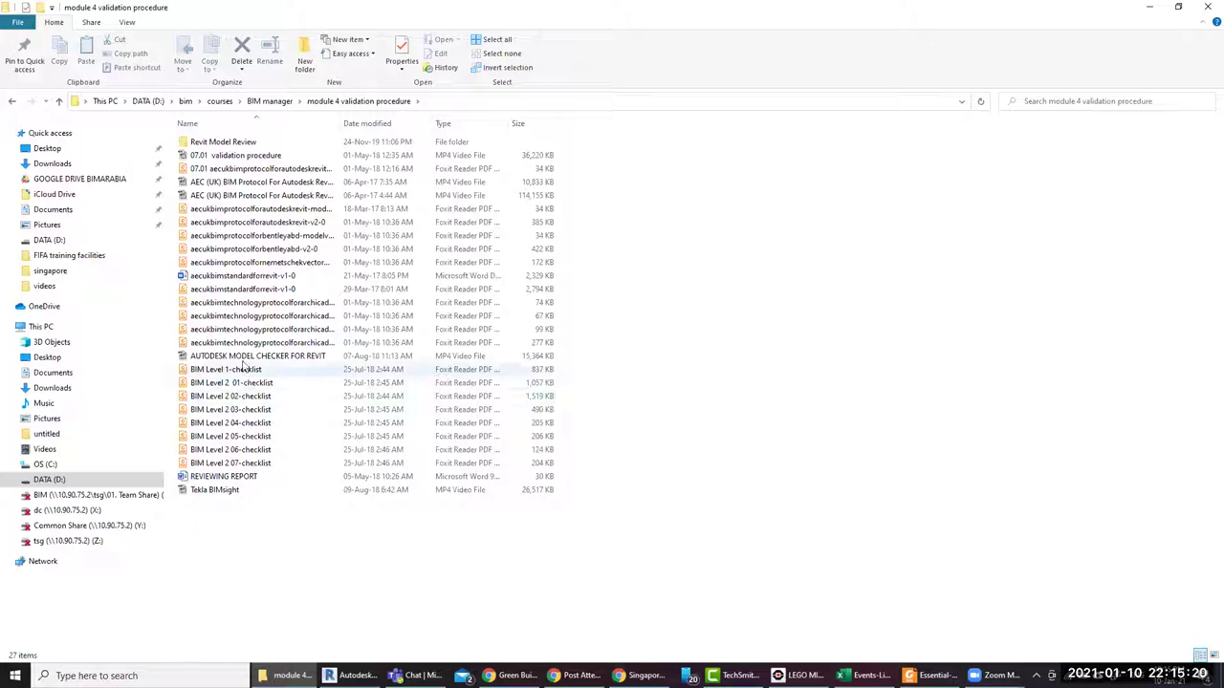
mouse_move(276, 290)
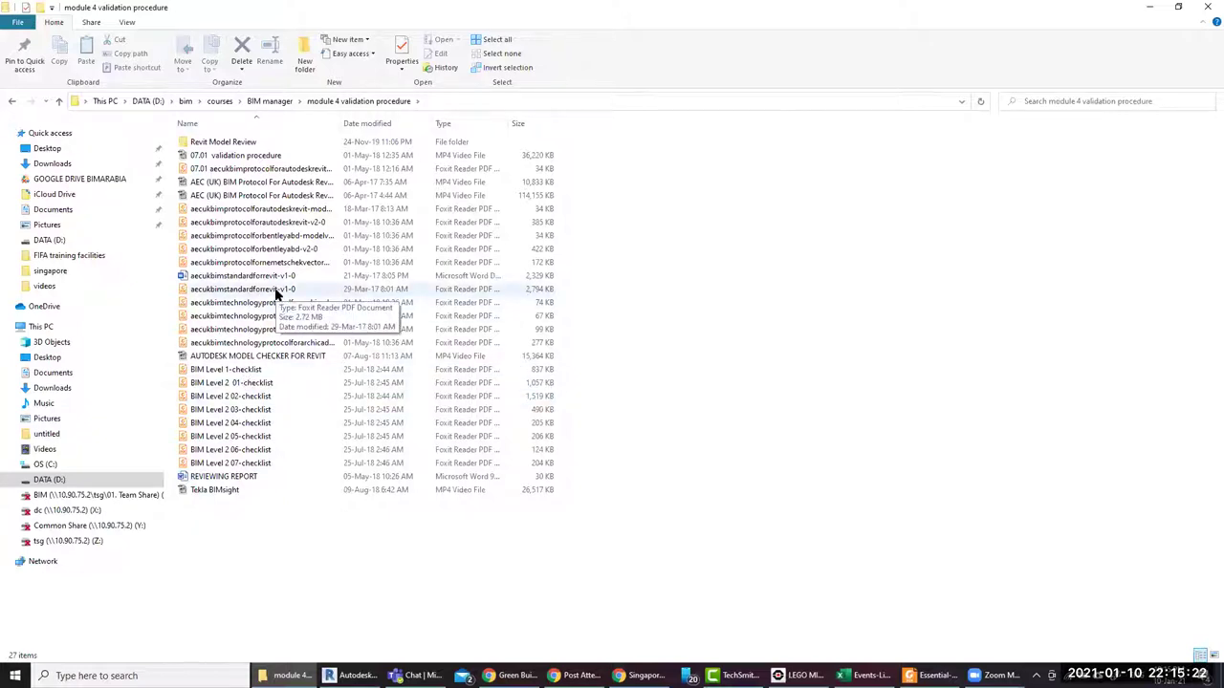
double_click(275, 295)
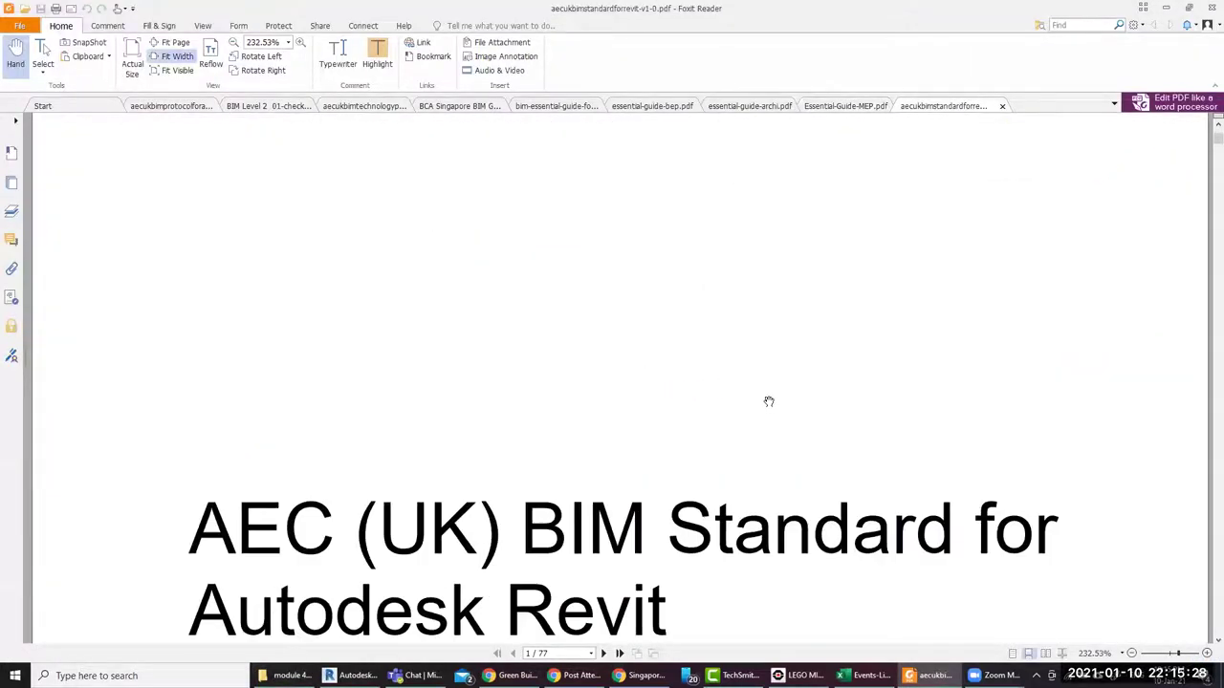
Scroll the AEC (UK) Revit standard to the page 11 CDE phases diagram, then minimize Foxit
ctrl+scroll(630, 355, down, 2)
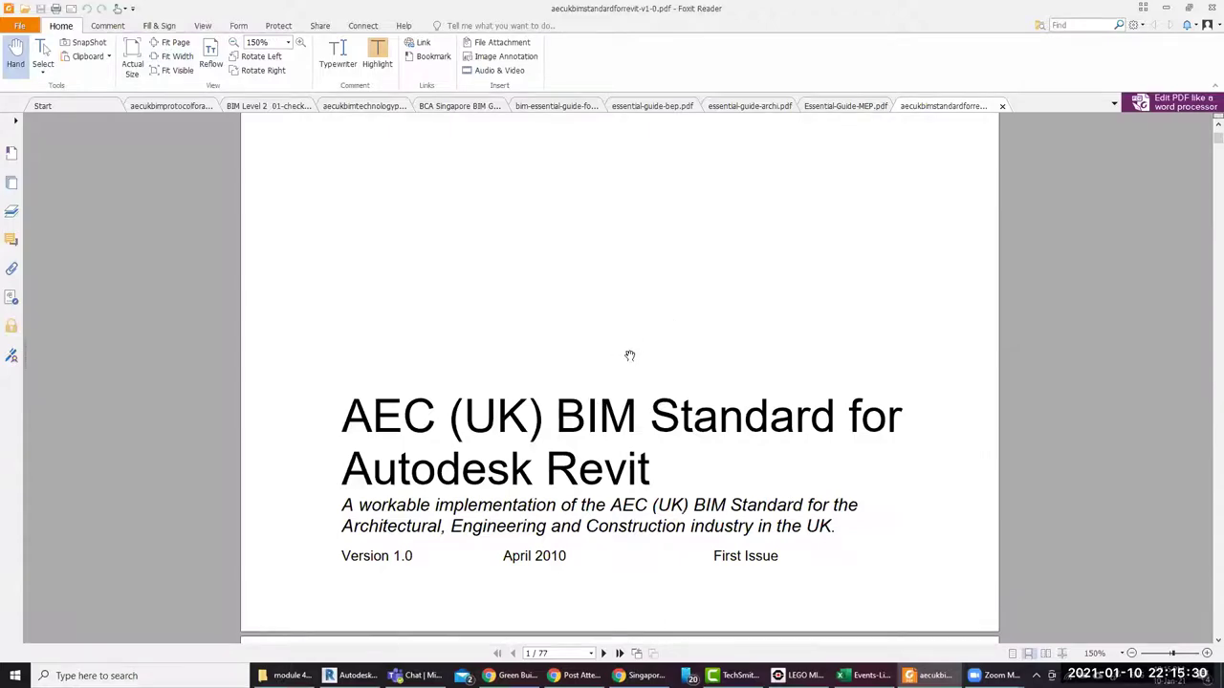
scroll(631, 359, down, 8)
scroll(636, 363, down, 8)
scroll(639, 365, down, 6)
scroll(646, 366, down, 5)
scroll(647, 366, down, 5)
scroll(648, 368, down, 5)
scroll(648, 368, down, 4)
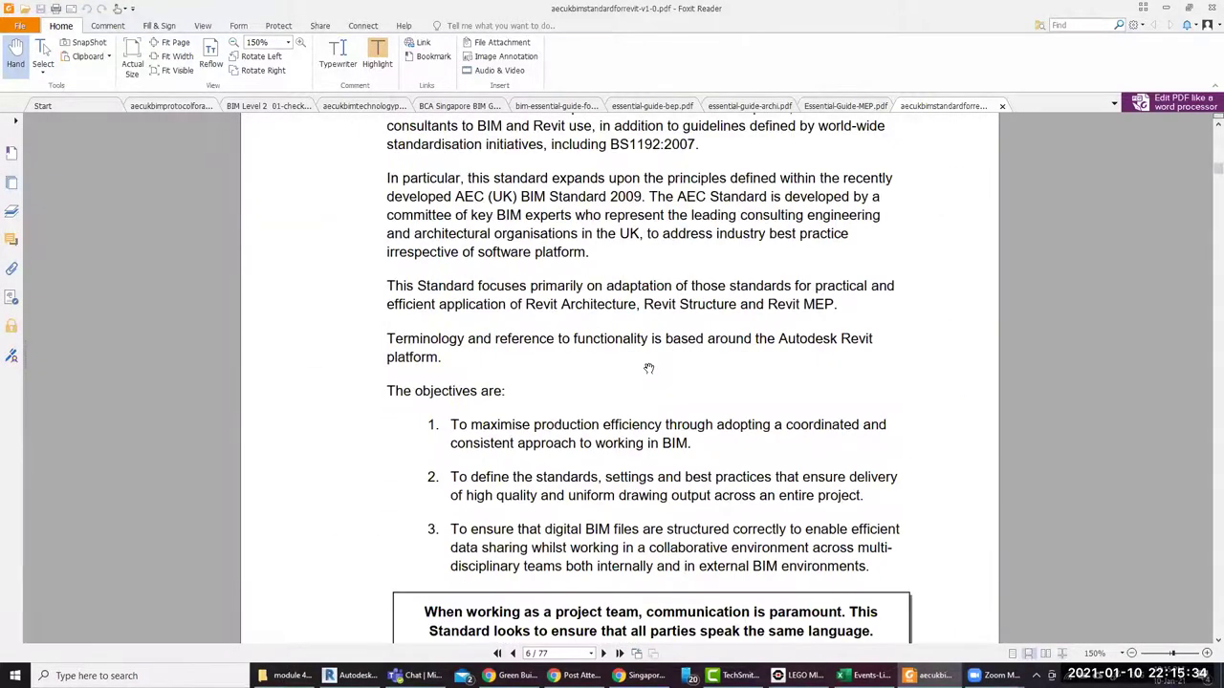
scroll(649, 368, down, 5)
scroll(648, 368, down, 5)
scroll(648, 368, down, 5)
scroll(647, 366, down, 5)
scroll(647, 366, down, 5)
scroll(658, 371, down, 5)
scroll(657, 371, down, 5)
scroll(658, 371, down, 5)
scroll(658, 371, down, 3)
scroll(657, 371, down, 2)
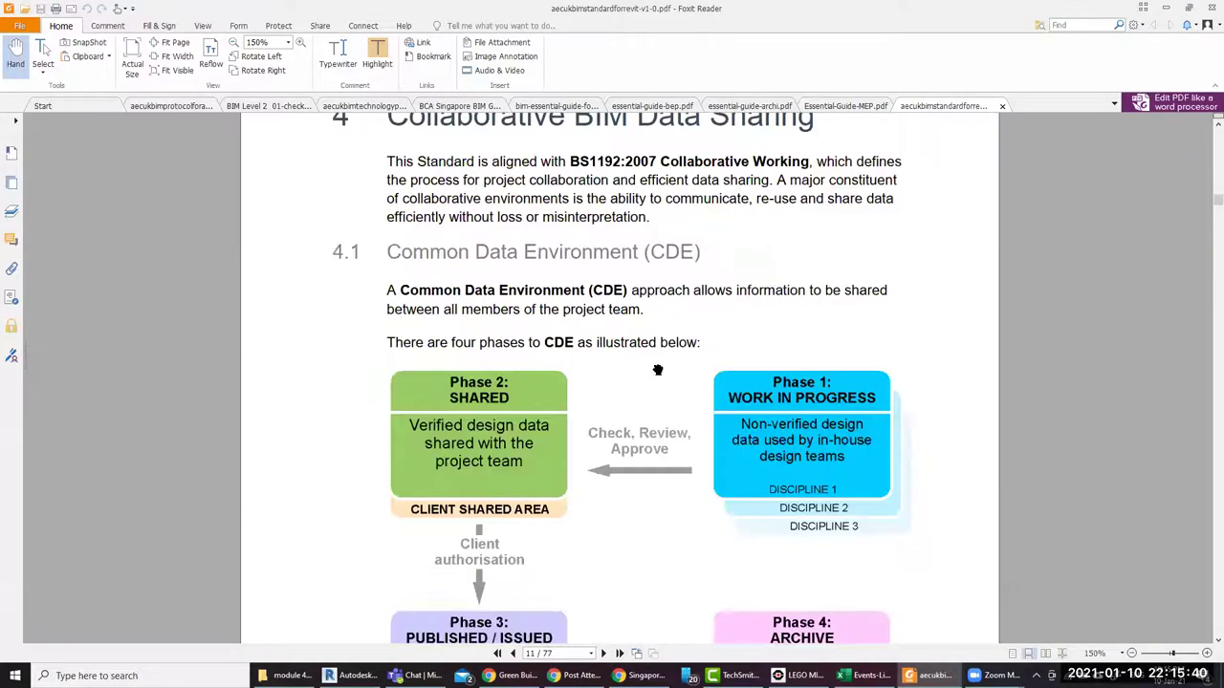
scroll(643, 417, down, 4)
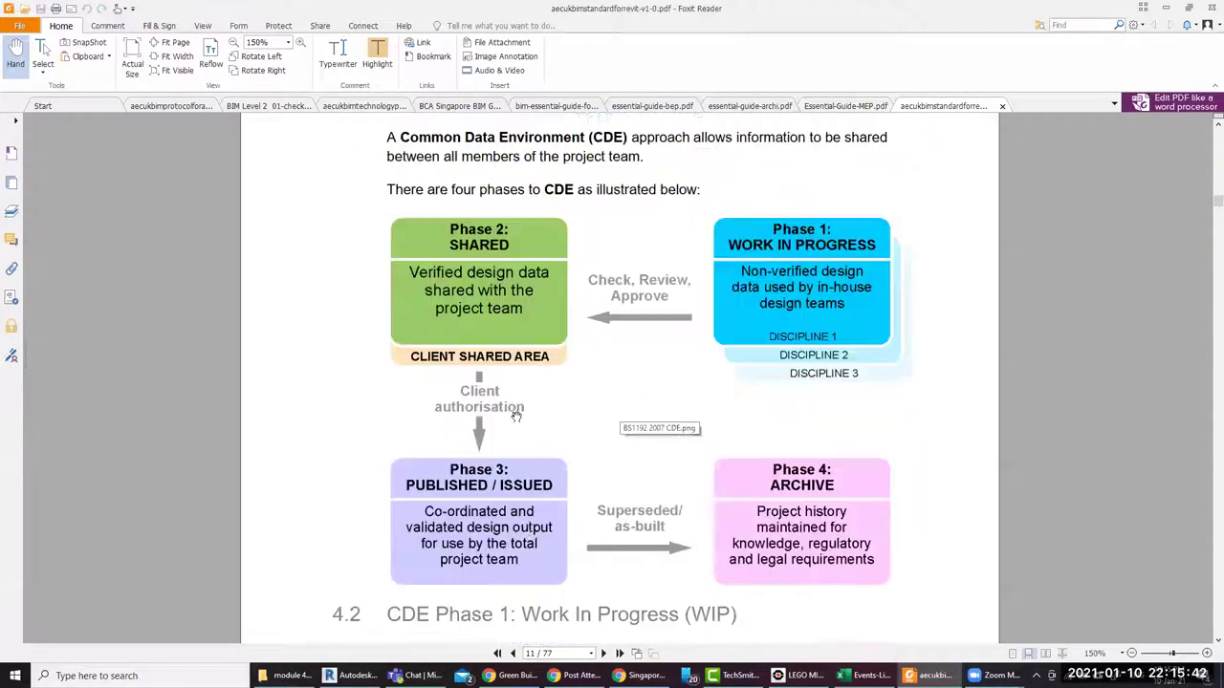
scroll(516, 418, down, 2)
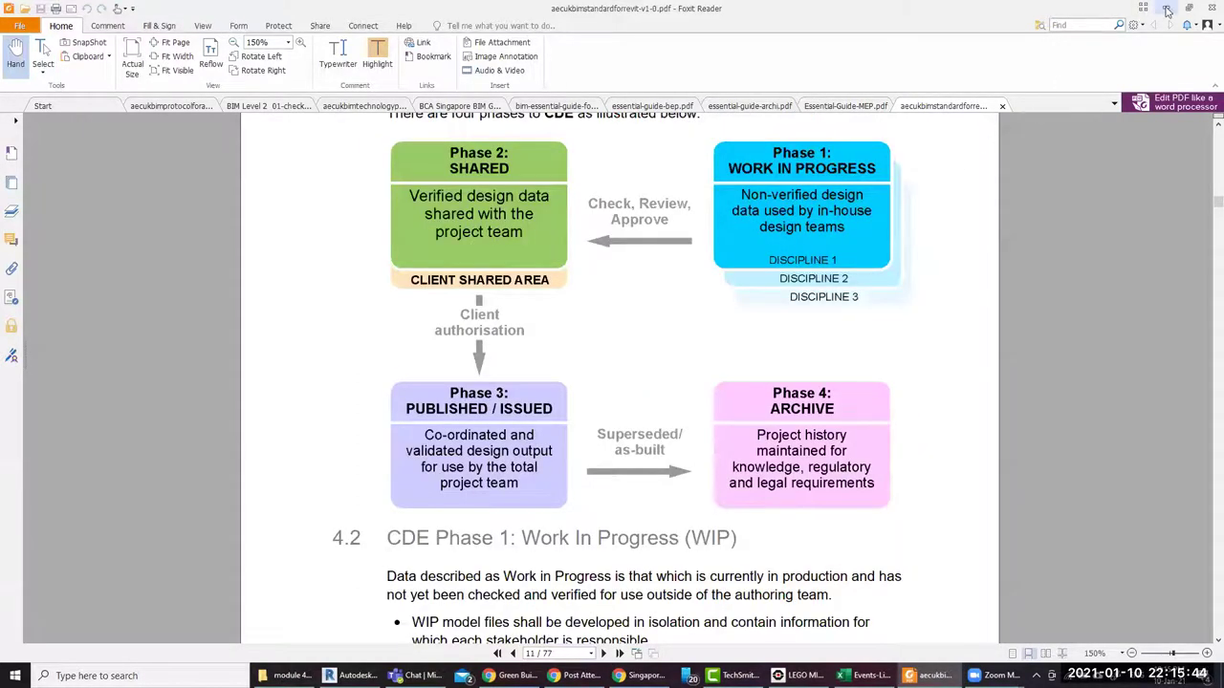
click(1166, 8)
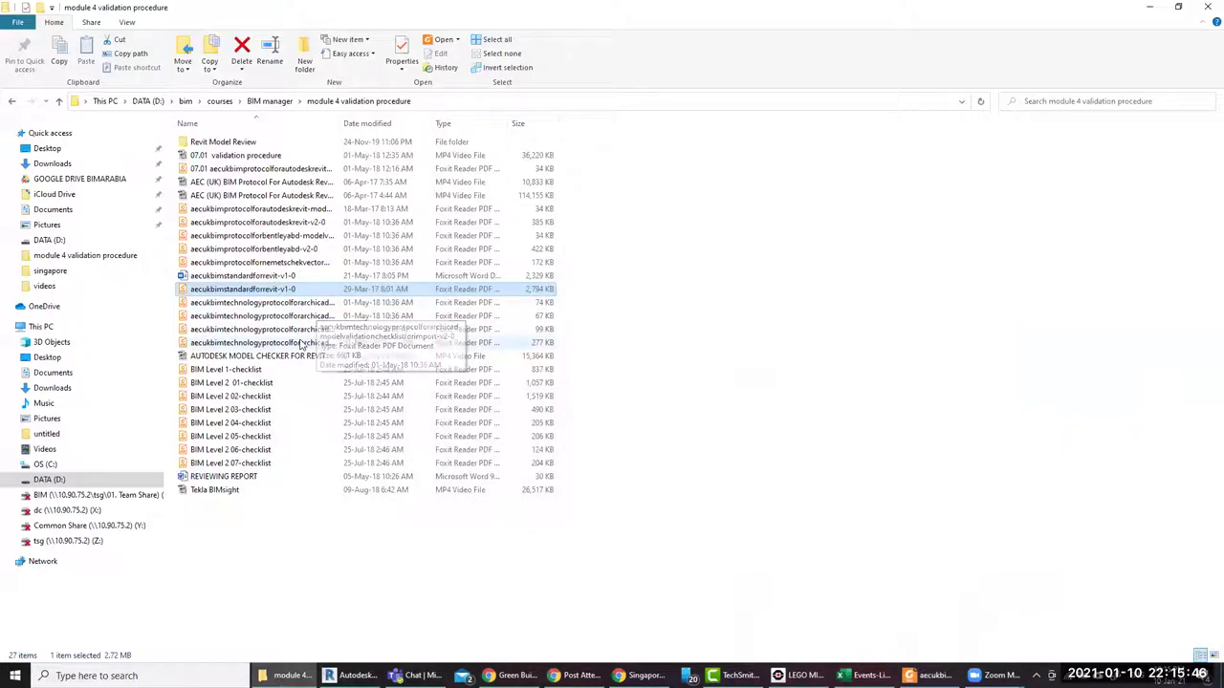
Open the ARCHICAD Model Validation Checklist For Export PDF from the folder
double_click(295, 303)
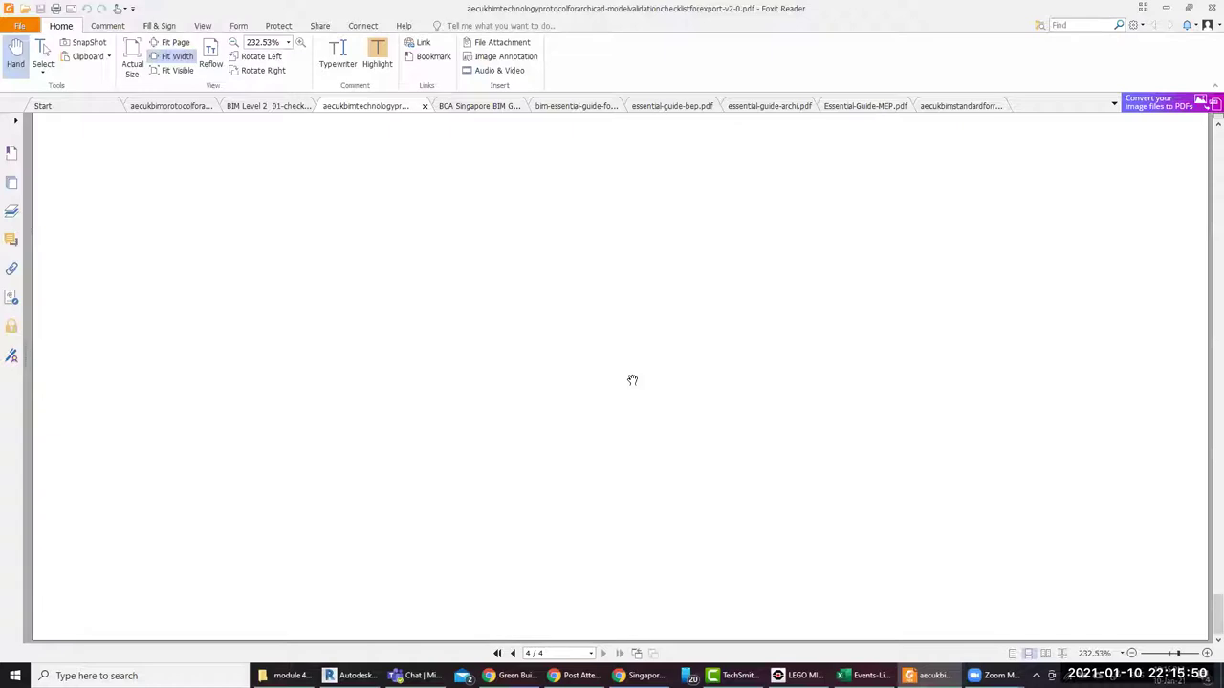
scroll(921, 423, up, 3)
drag(1207, 572, 1207, 126)
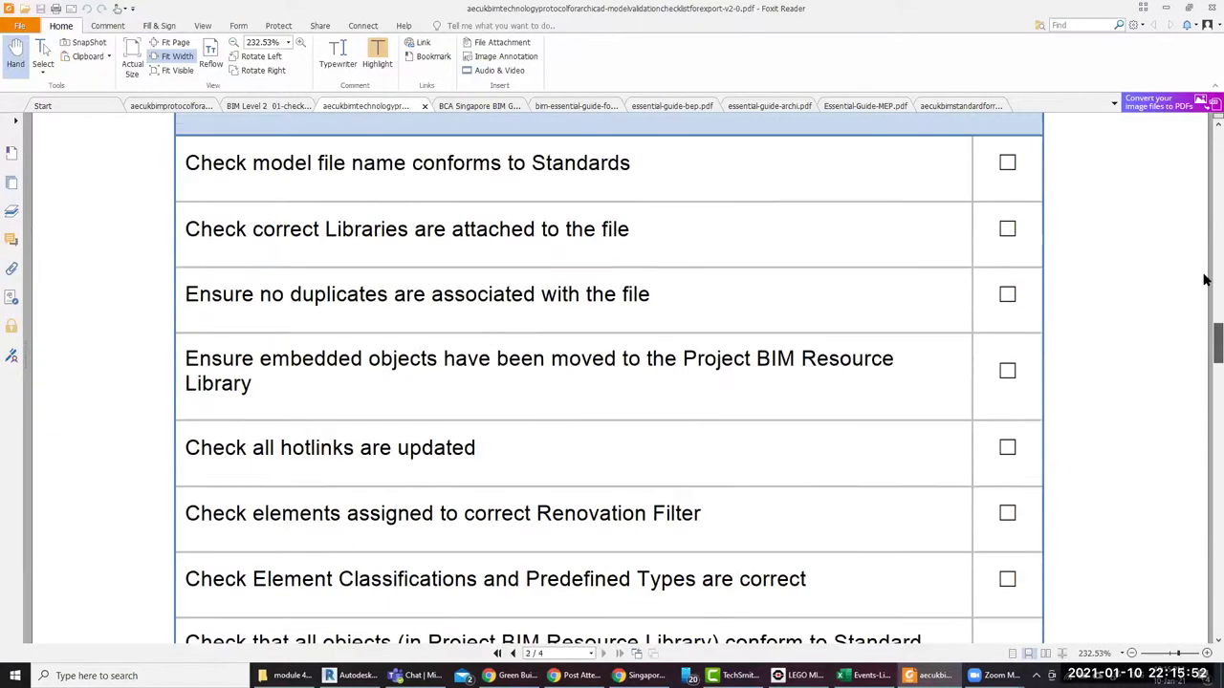
Read down to the Model Preparation table, then switch back to the Revit floor plan
scroll(898, 344, down, 5)
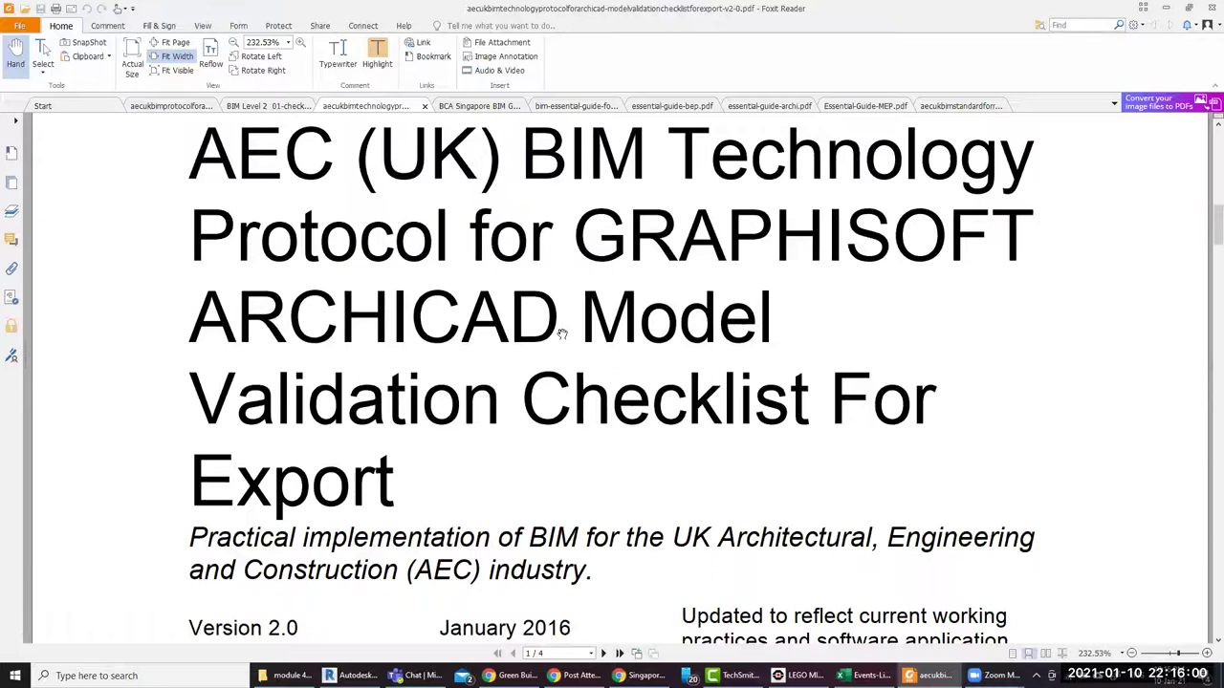
scroll(562, 333, down, 5)
scroll(562, 334, down, 2)
scroll(566, 336, down, 3)
scroll(306, 238, up, 3)
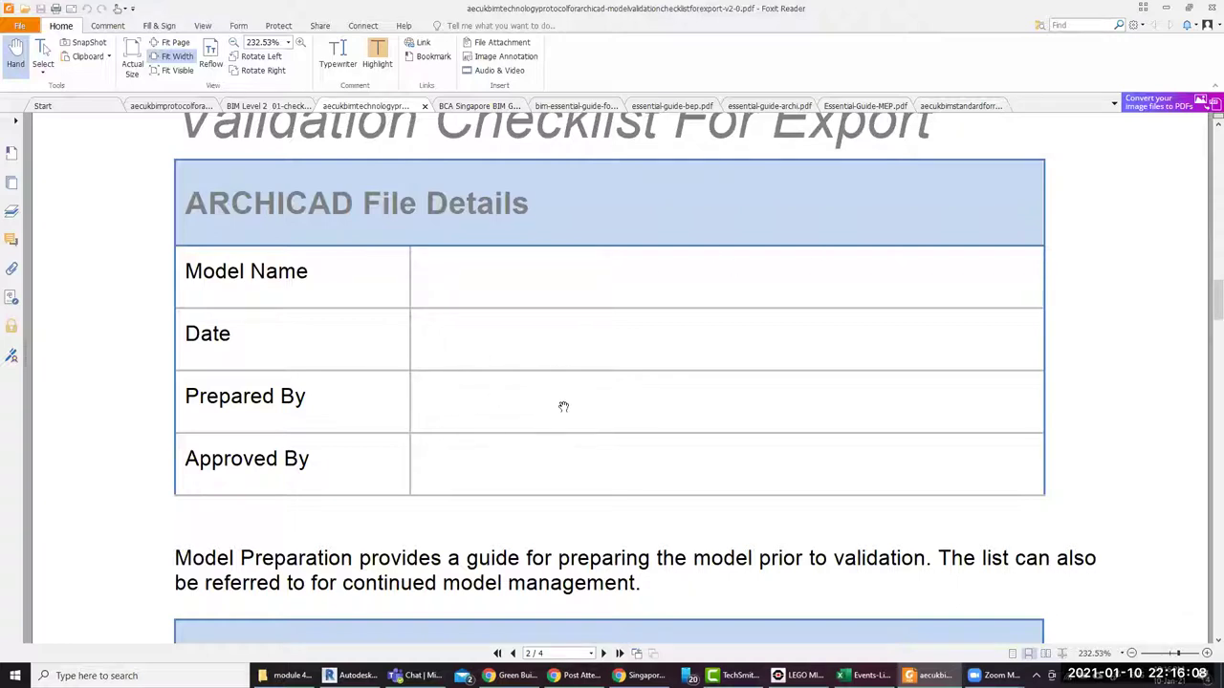
scroll(563, 407, down, 3)
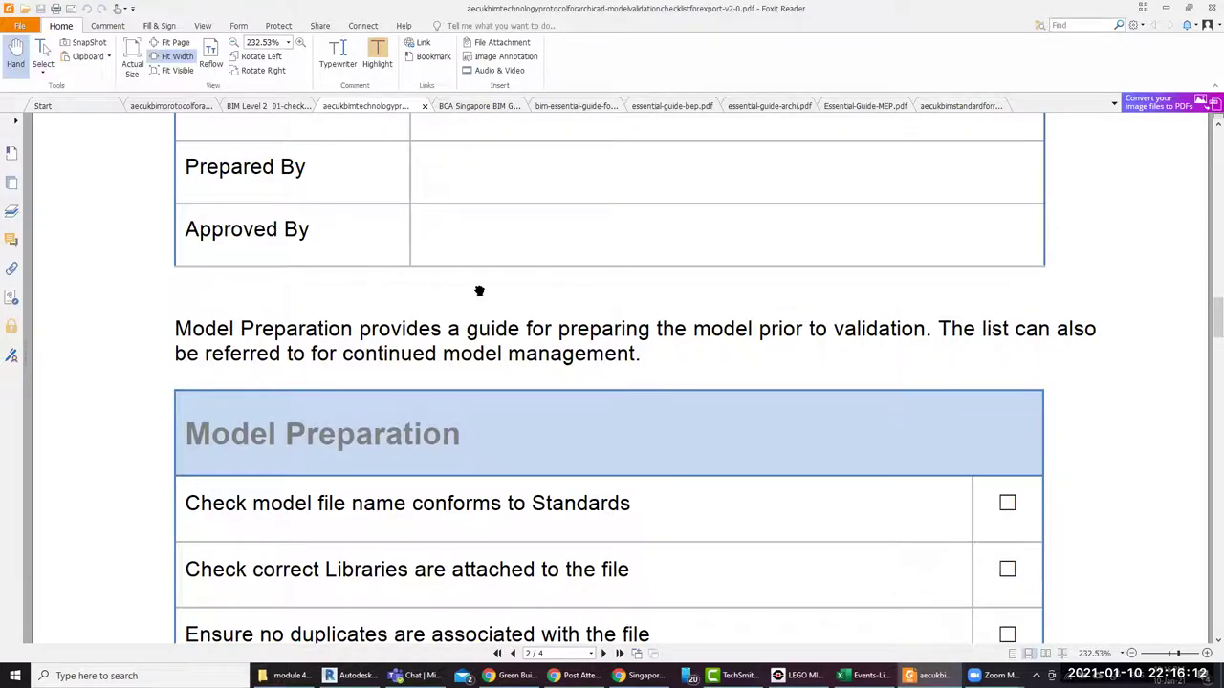
scroll(566, 298, down, 4)
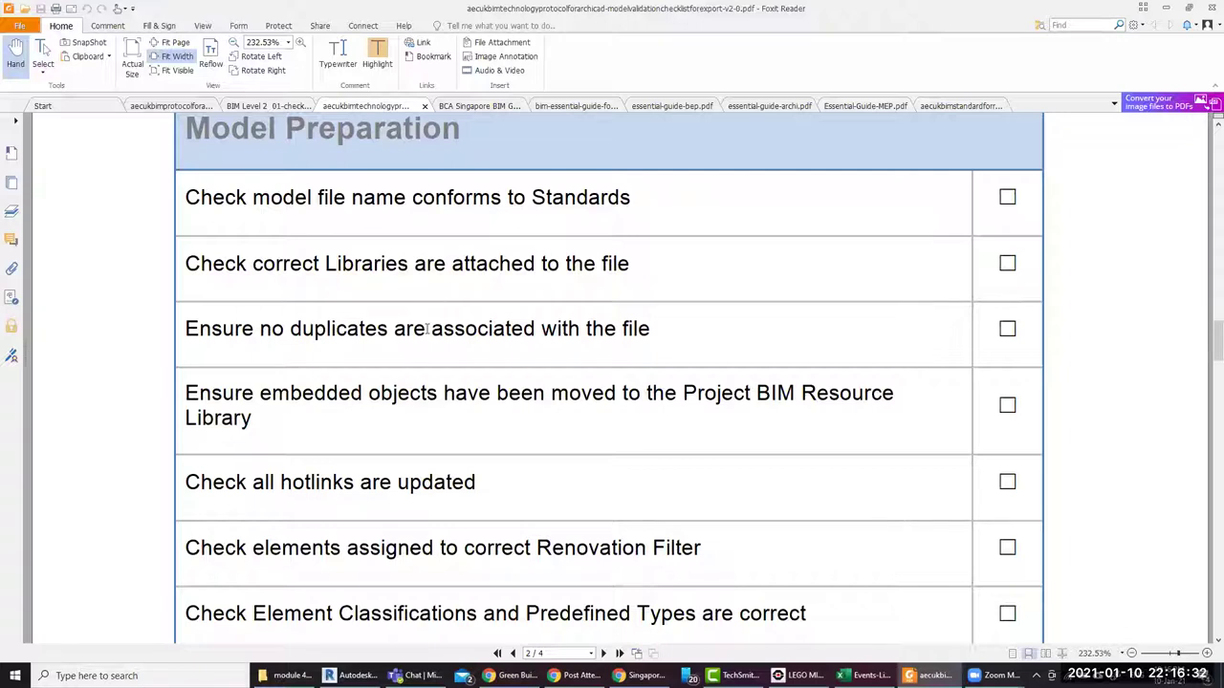
scroll(426, 328, down, 3)
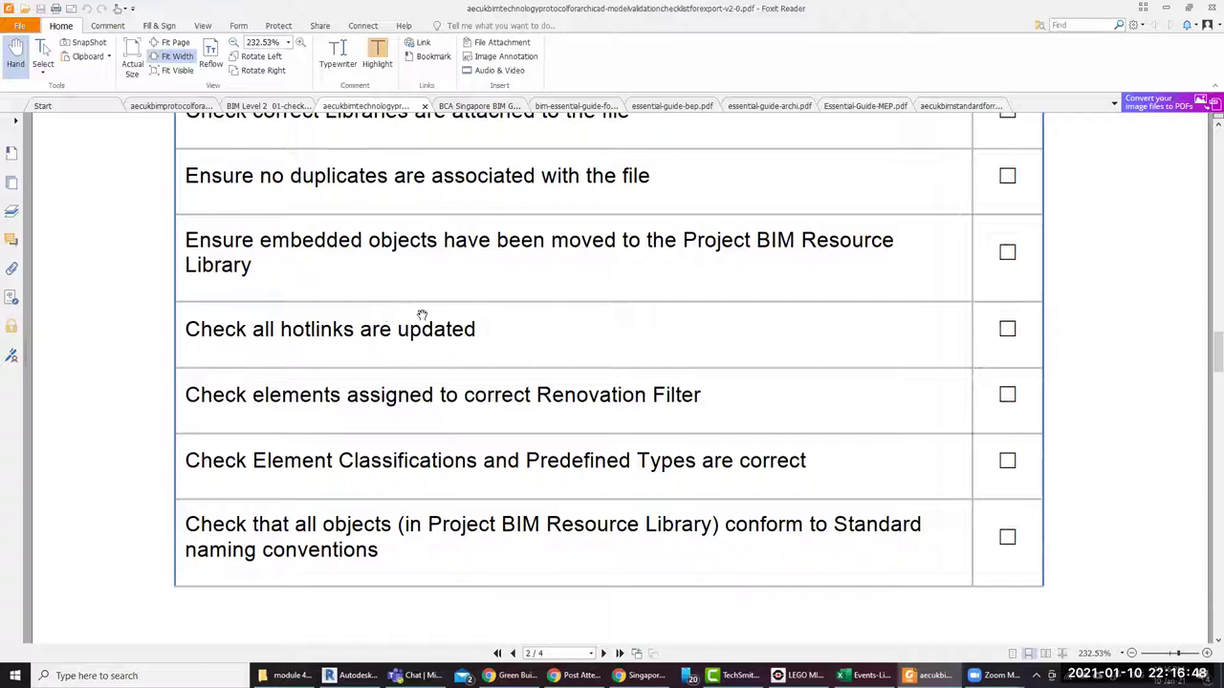
scroll(582, 336, down, 2)
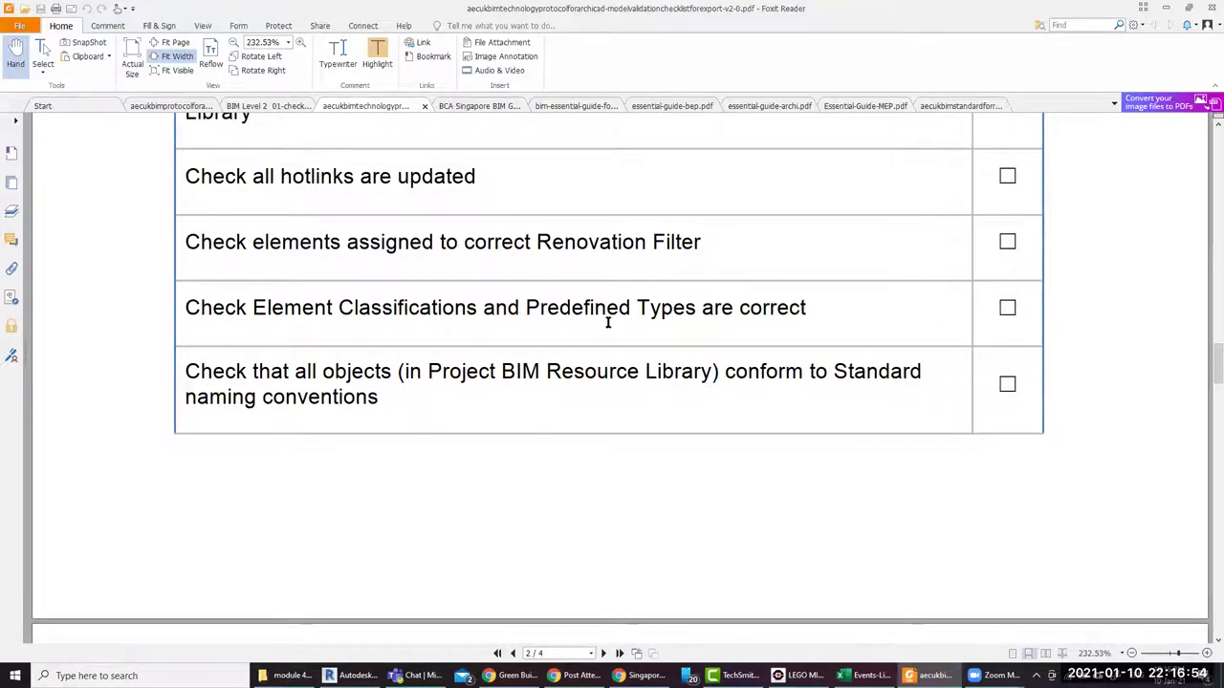
click(352, 675)
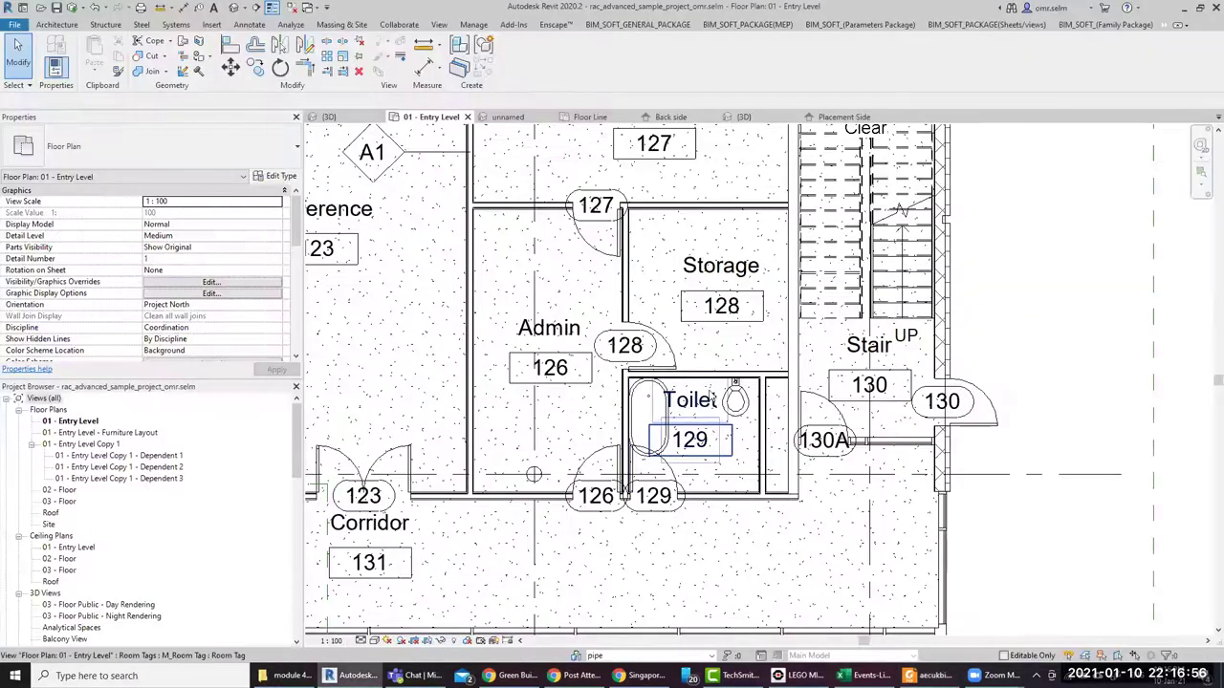
Check the Entry Level plan's Visibility/Graphic Overrides Filters tab, then return to the checklist PDF
key(v)
key(v)
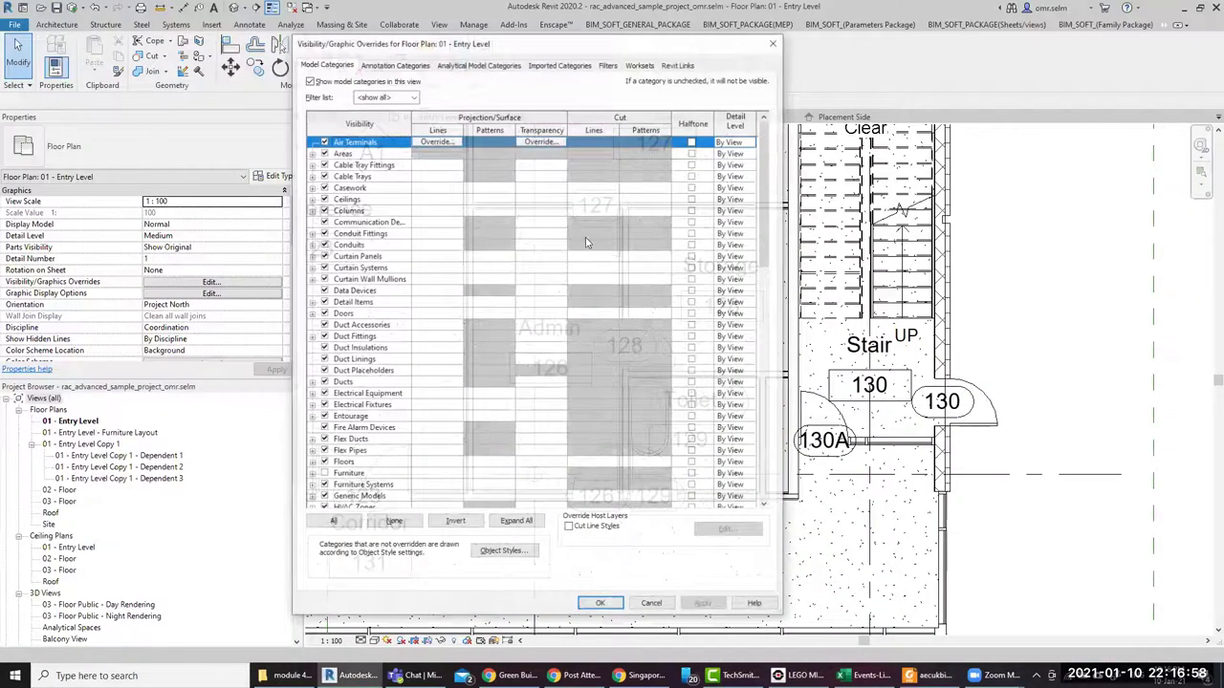
click(608, 64)
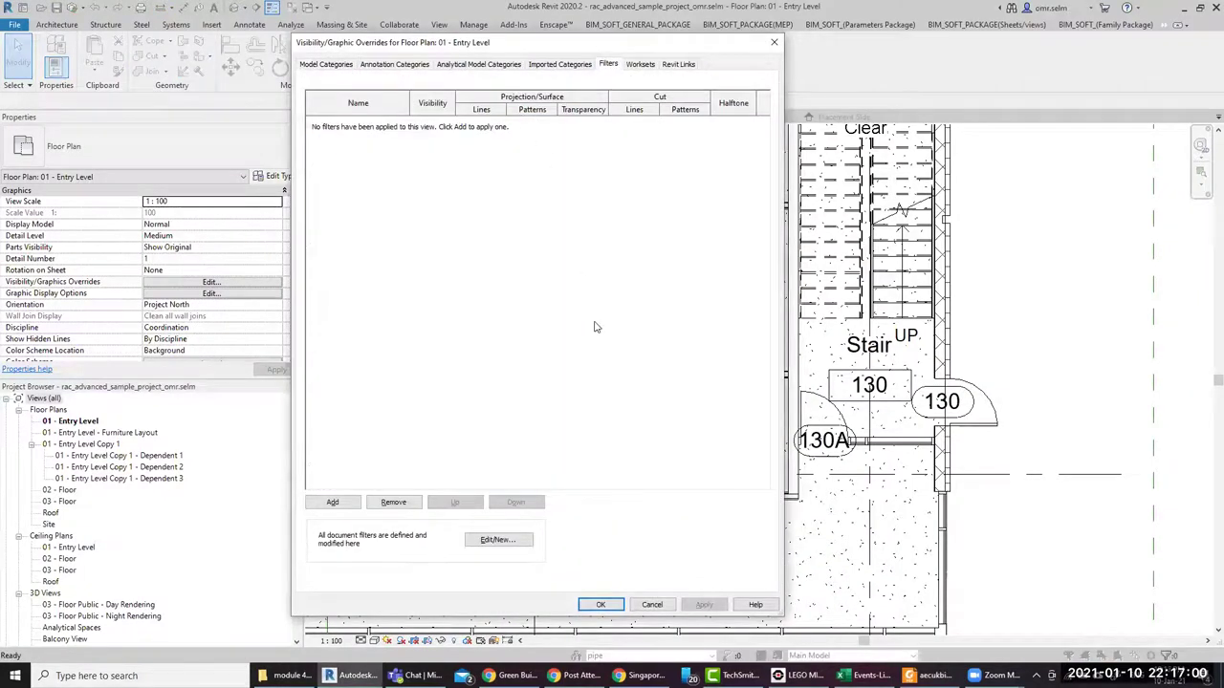
key(Escape)
click(925, 675)
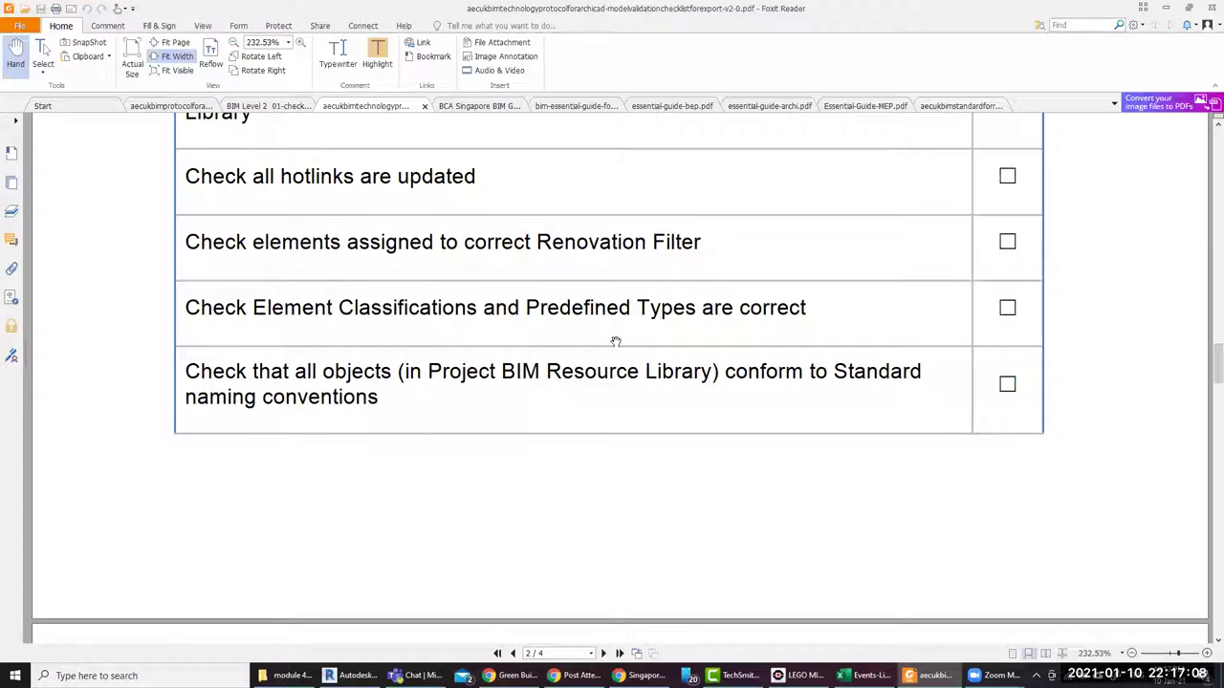
Scroll through pages 3 and 4, covering the Validation of Model and Model Issue checks
scroll(616, 341, down, 2)
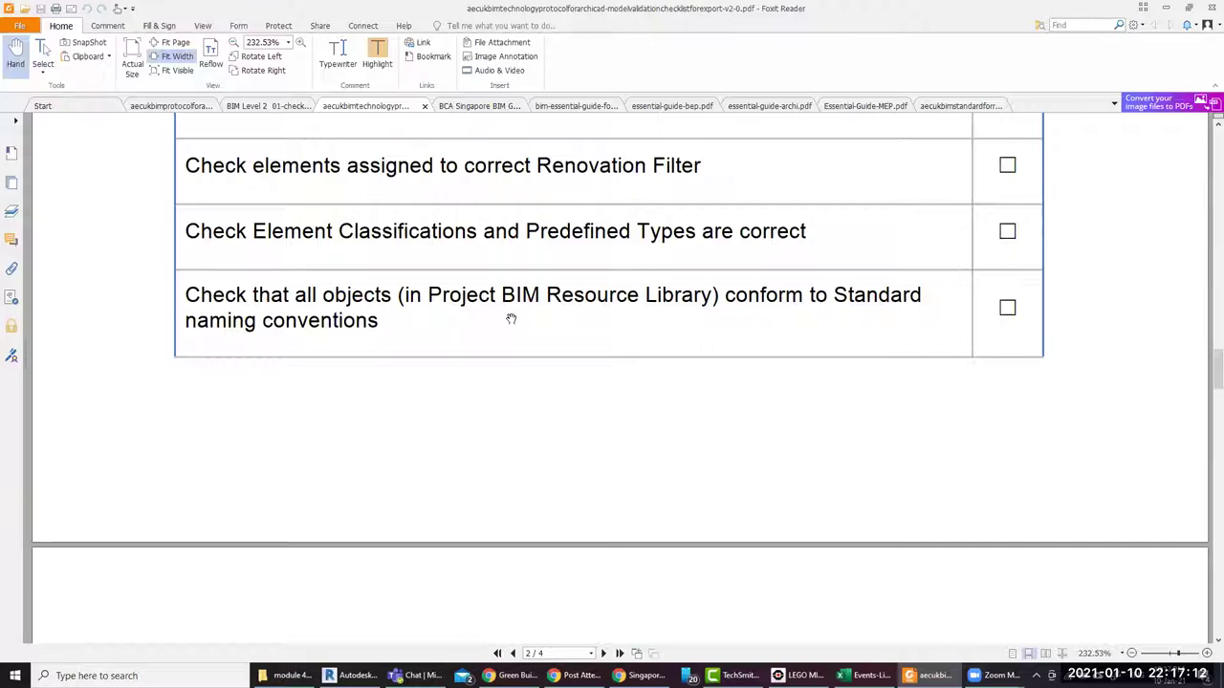
scroll(511, 319, down, 2)
scroll(513, 318, down, 8)
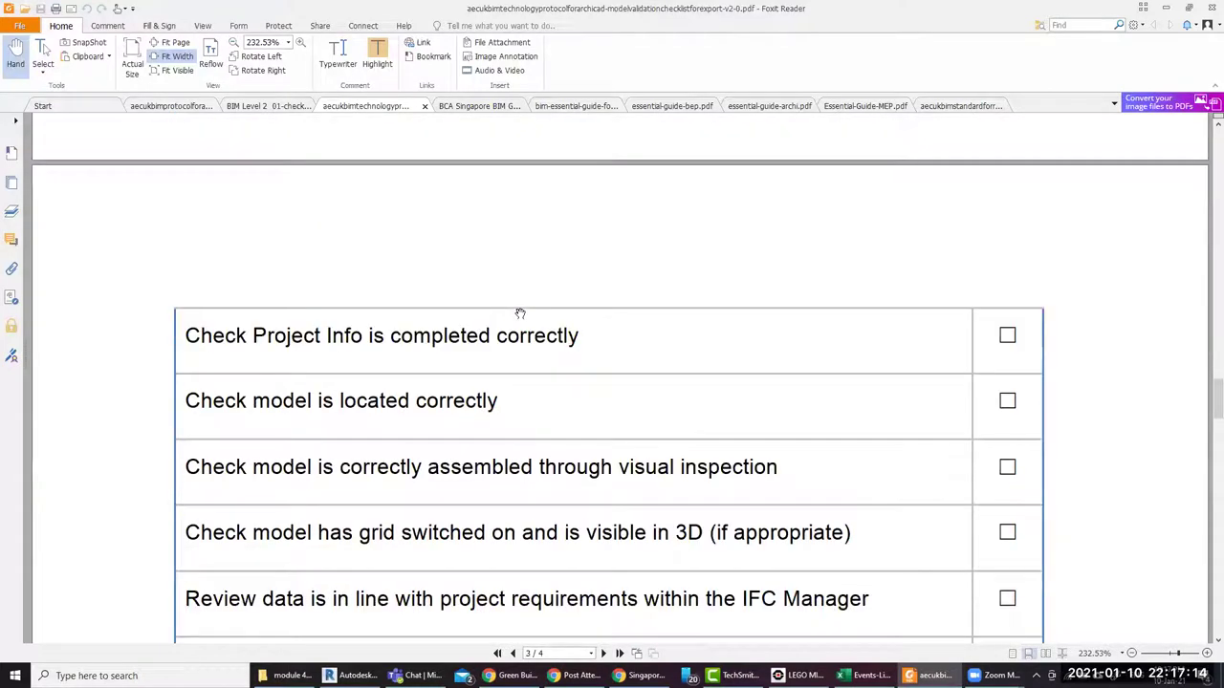
scroll(520, 315, down, 2)
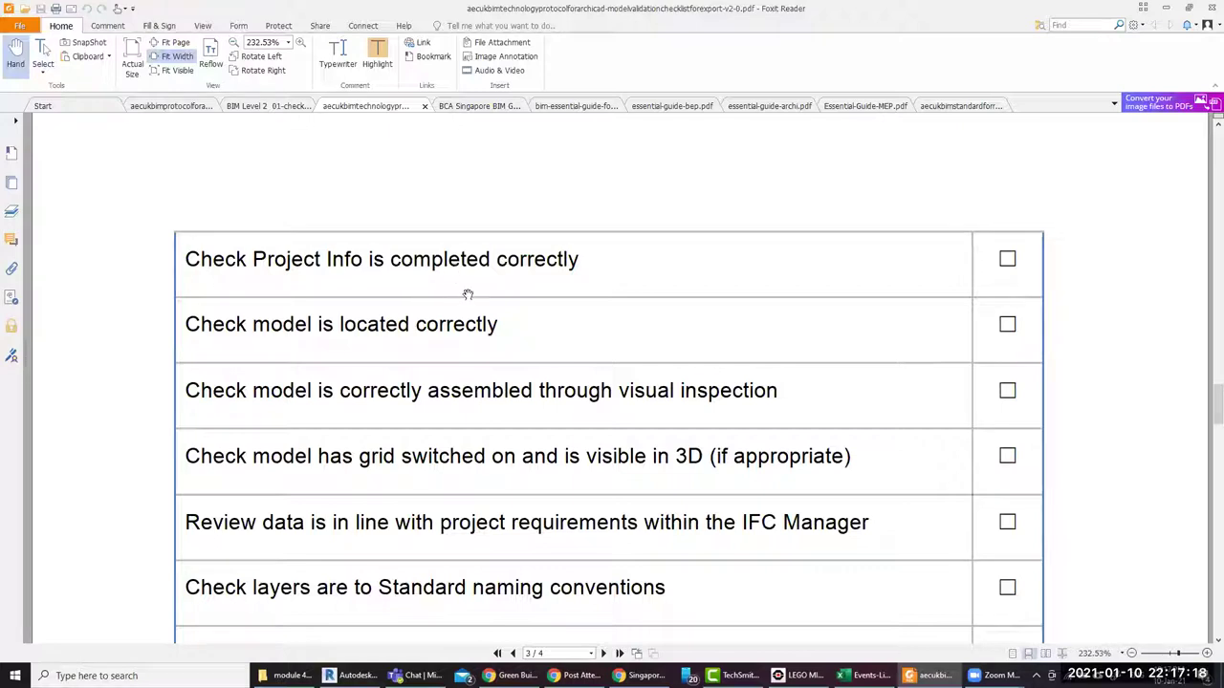
scroll(482, 294, down, 2)
scroll(489, 292, down, 2)
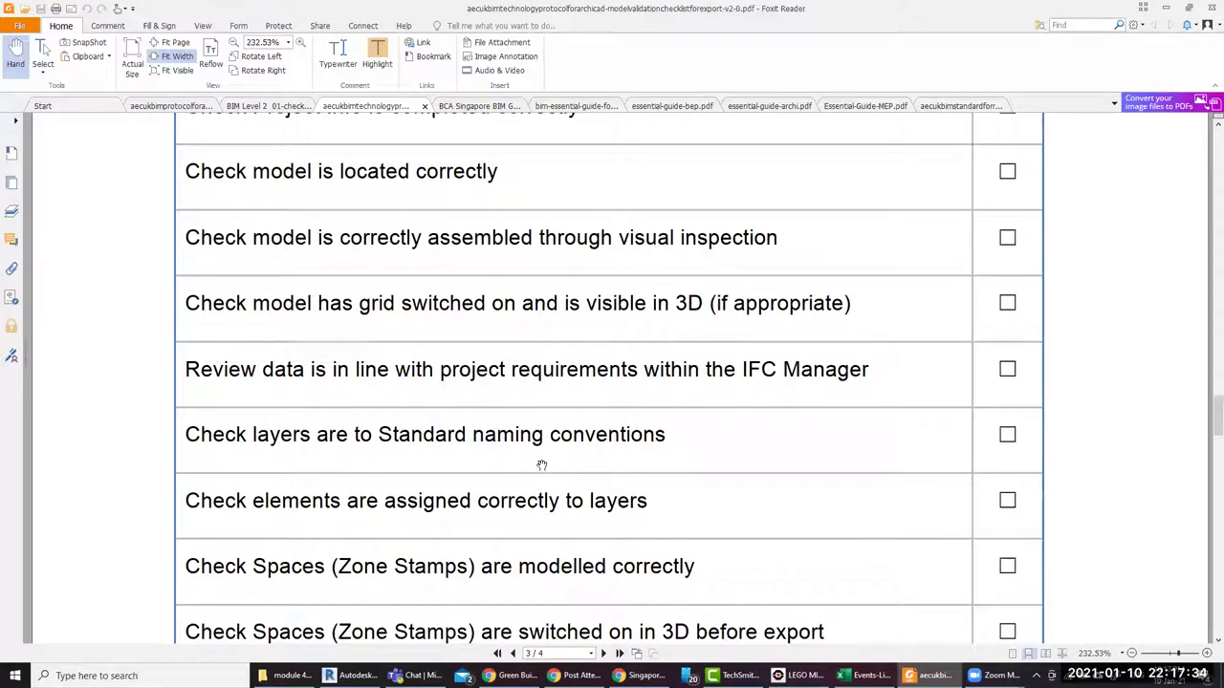
scroll(553, 453, down, 3)
scroll(553, 455, down, 1)
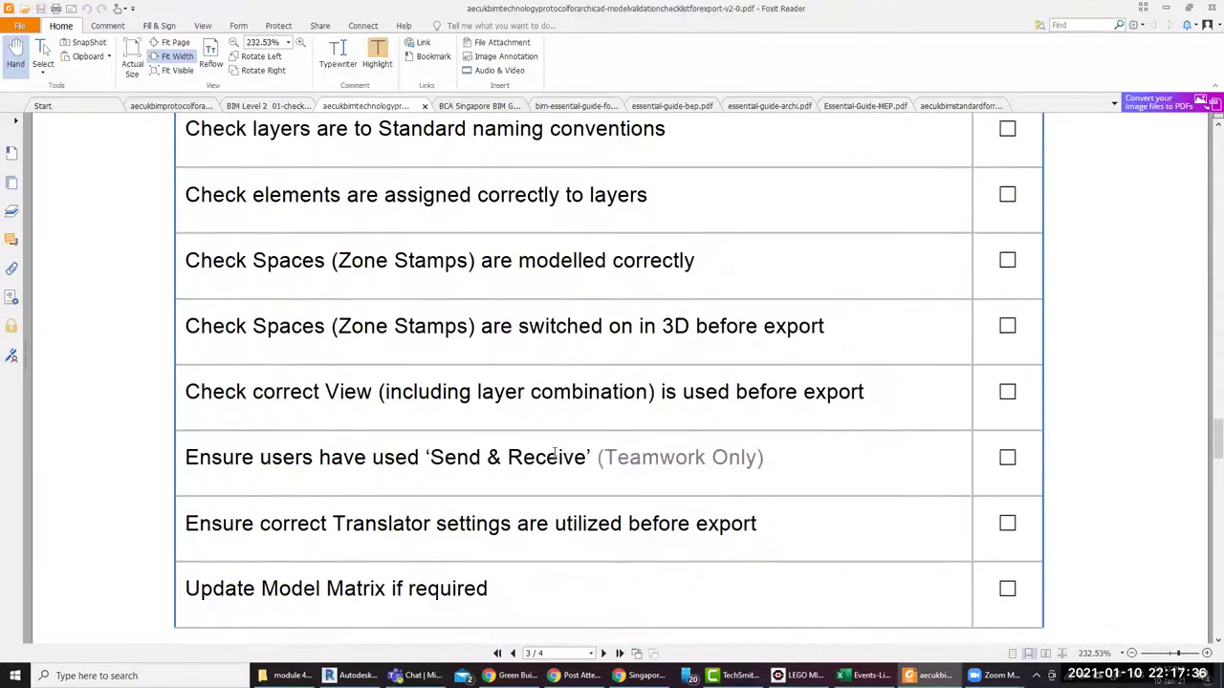
scroll(554, 455, down, 1)
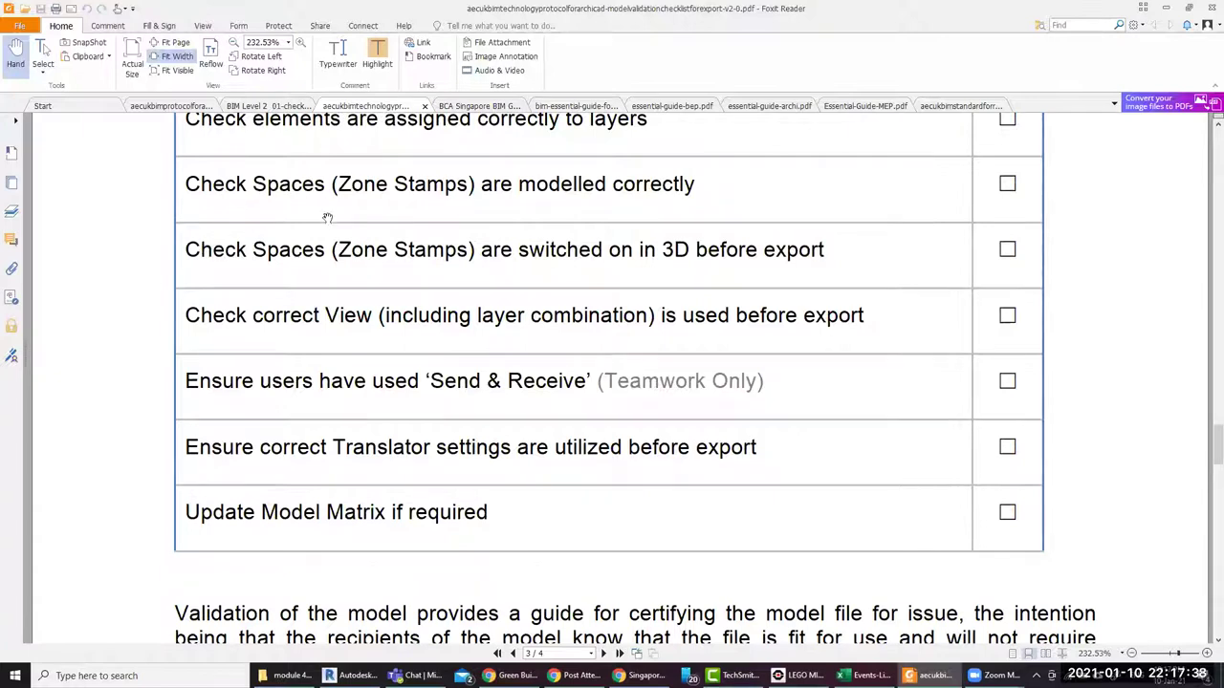
scroll(395, 256, down, 3)
scroll(419, 366, down, 3)
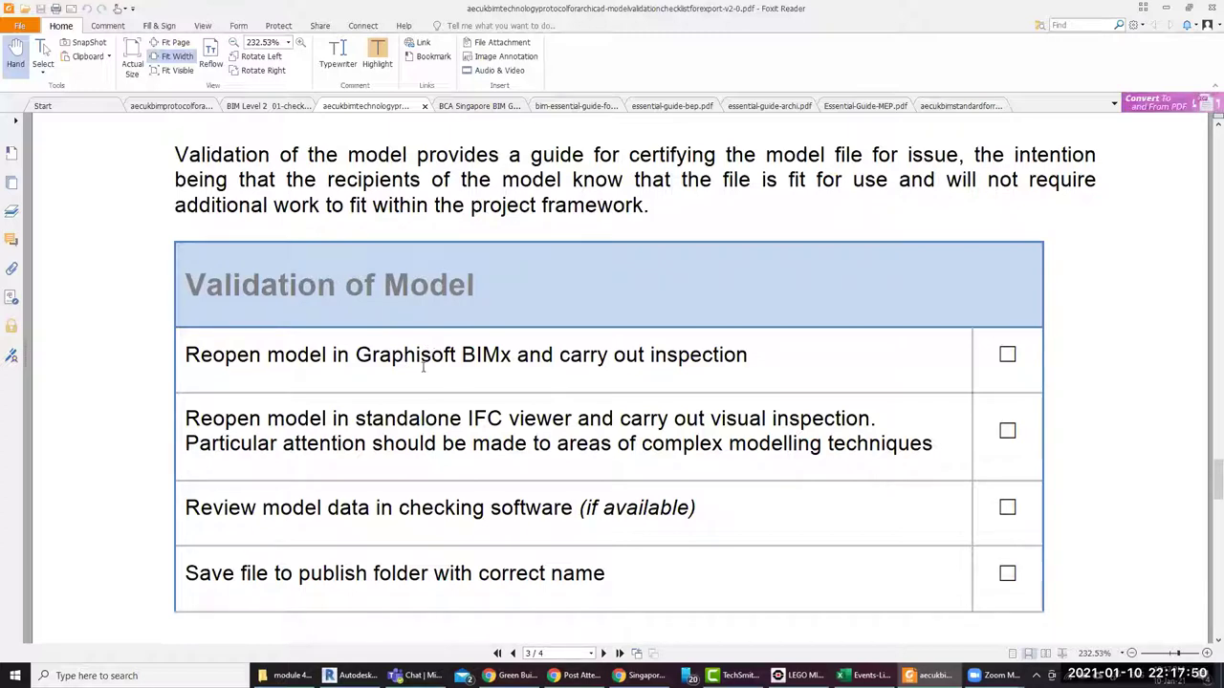
scroll(503, 405, down, 2)
scroll(503, 405, down, 5)
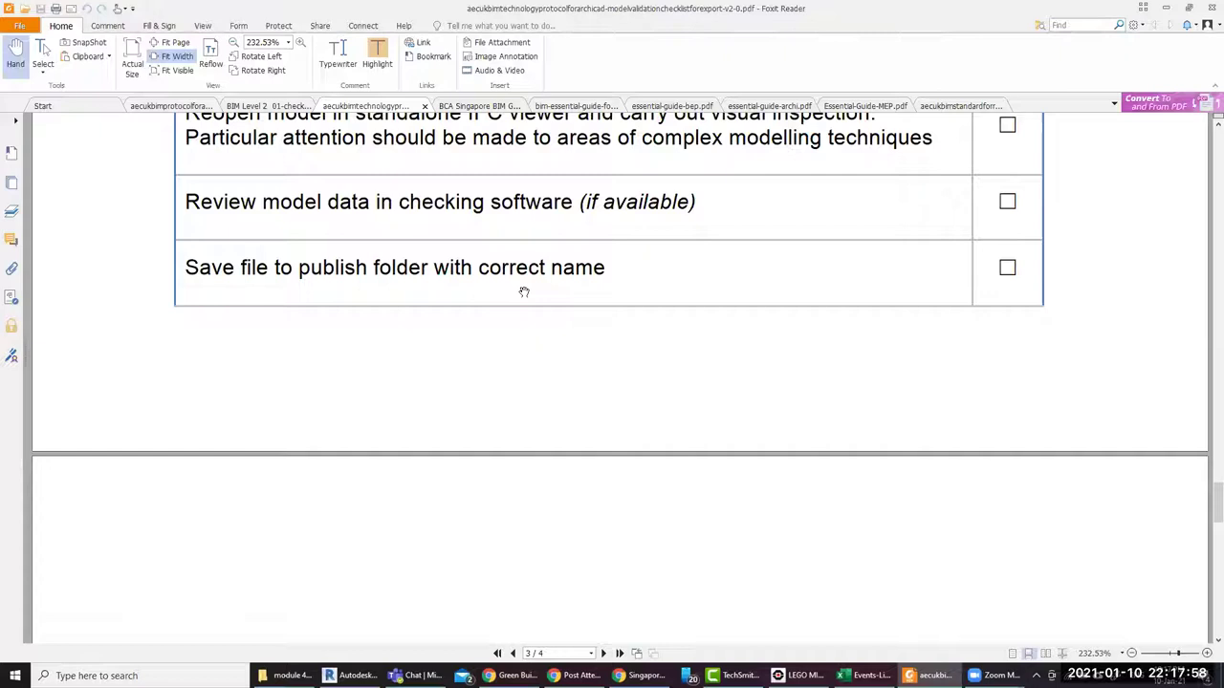
scroll(486, 255, down, 4)
scroll(485, 255, down, 2)
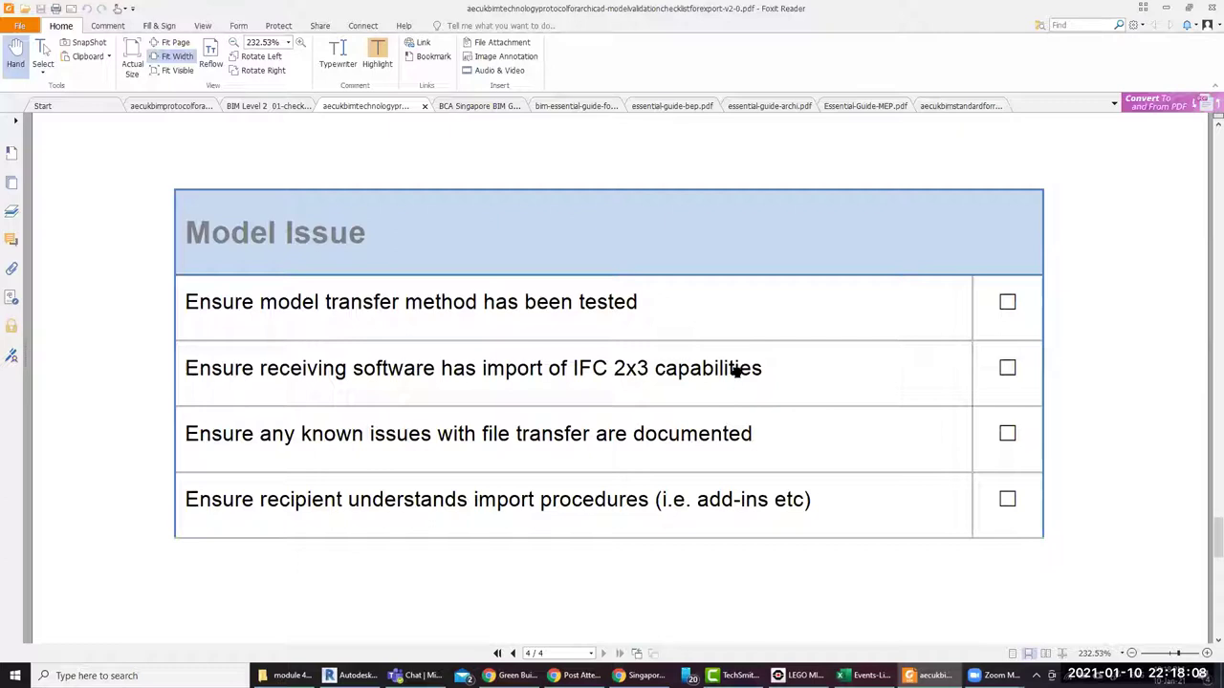
scroll(753, 361, down, 4)
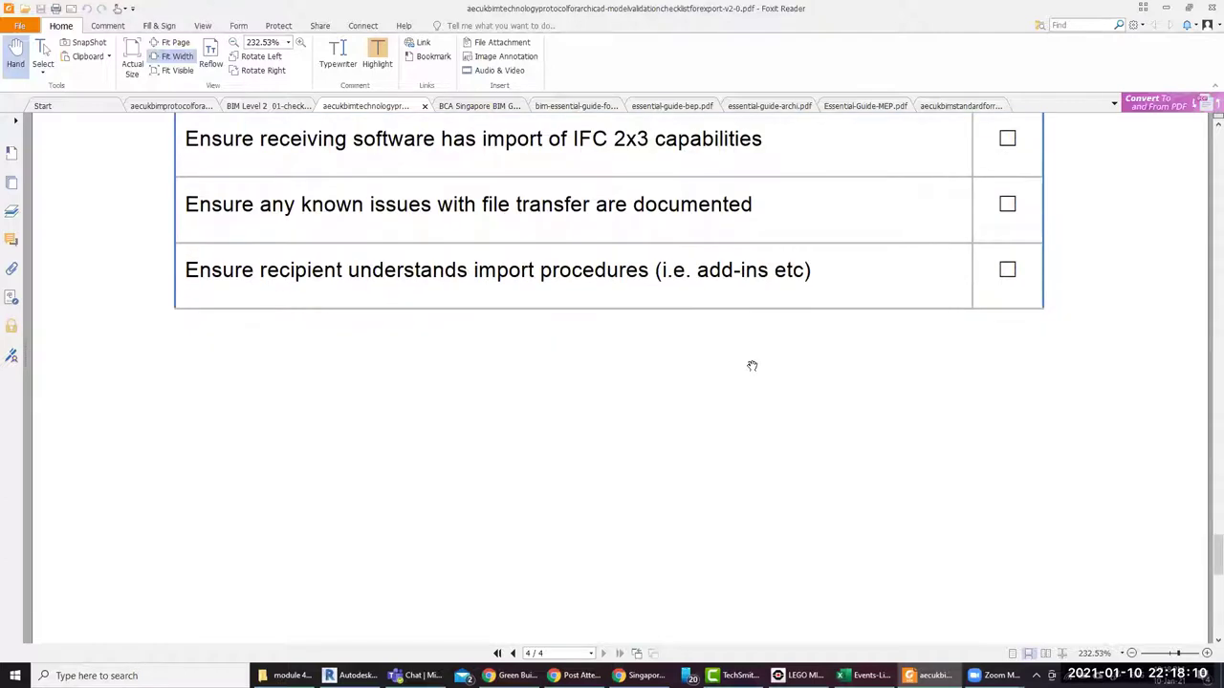
scroll(753, 366, down, 4)
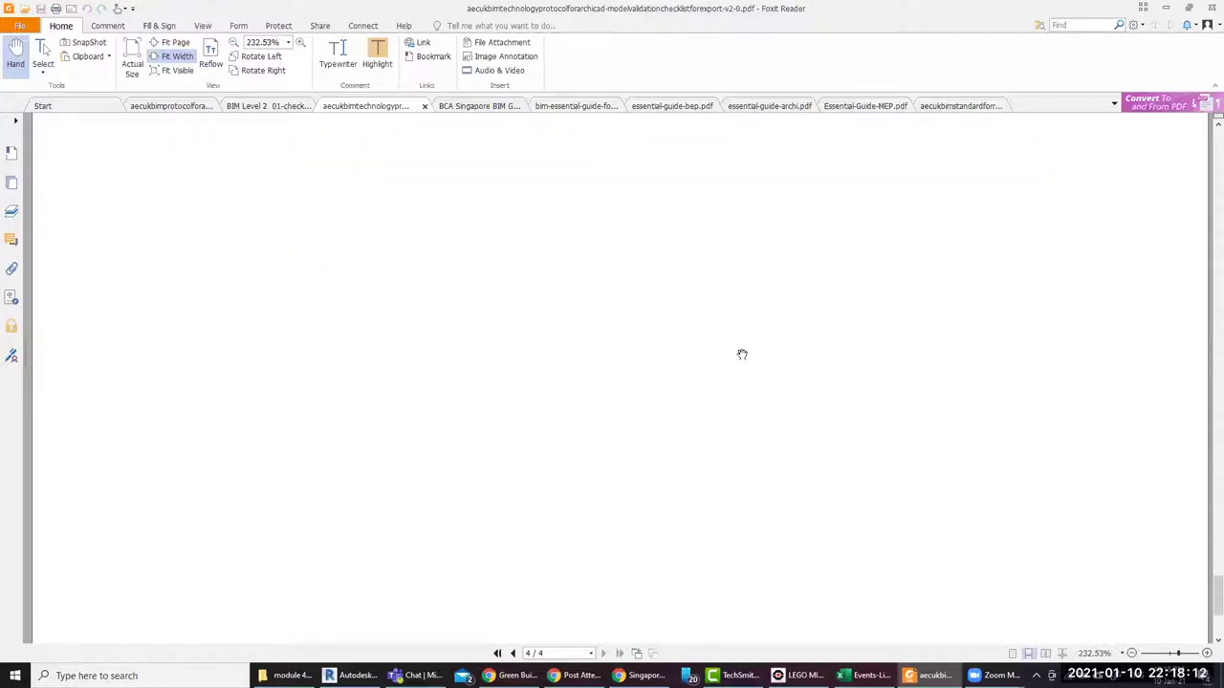
Minimize Foxit and select the BIM Level 1-checklist in the validation procedure folder
click(1164, 6)
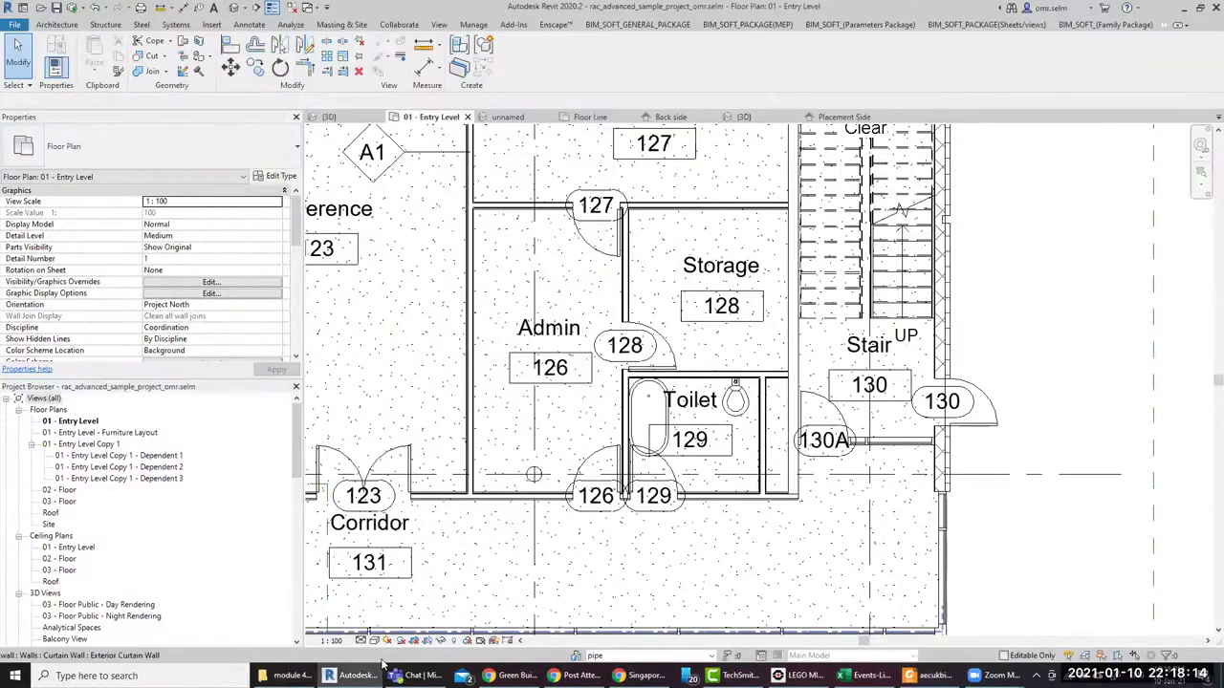
click(304, 669)
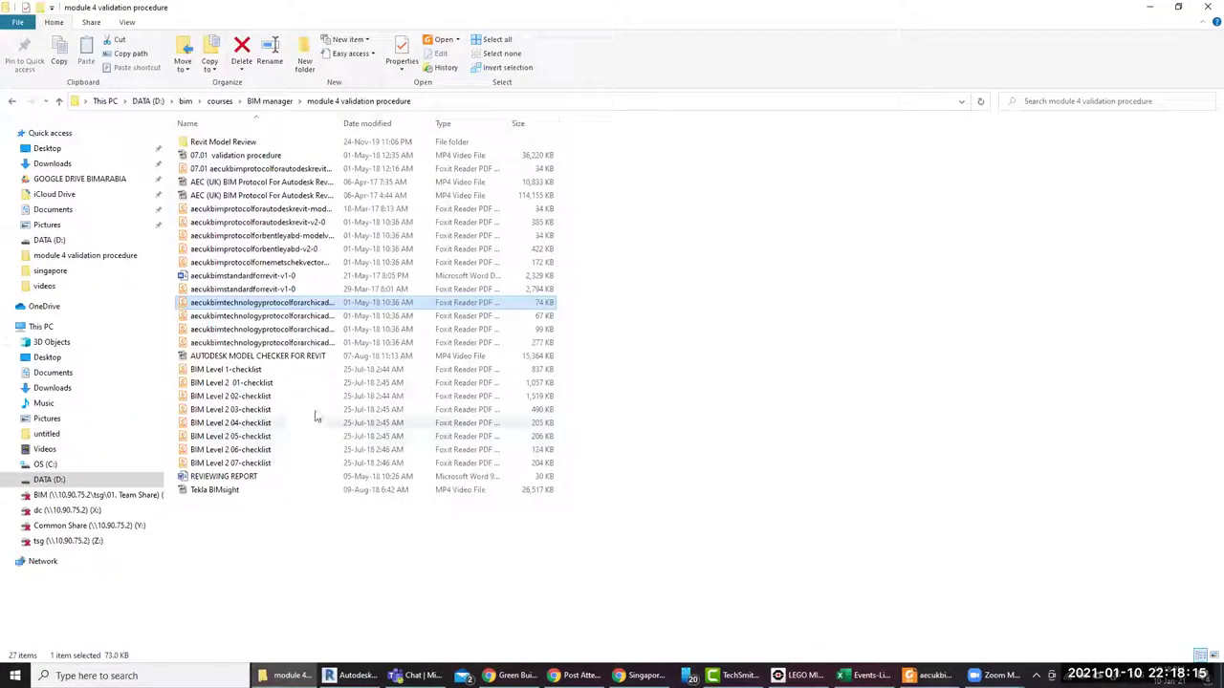
click(264, 370)
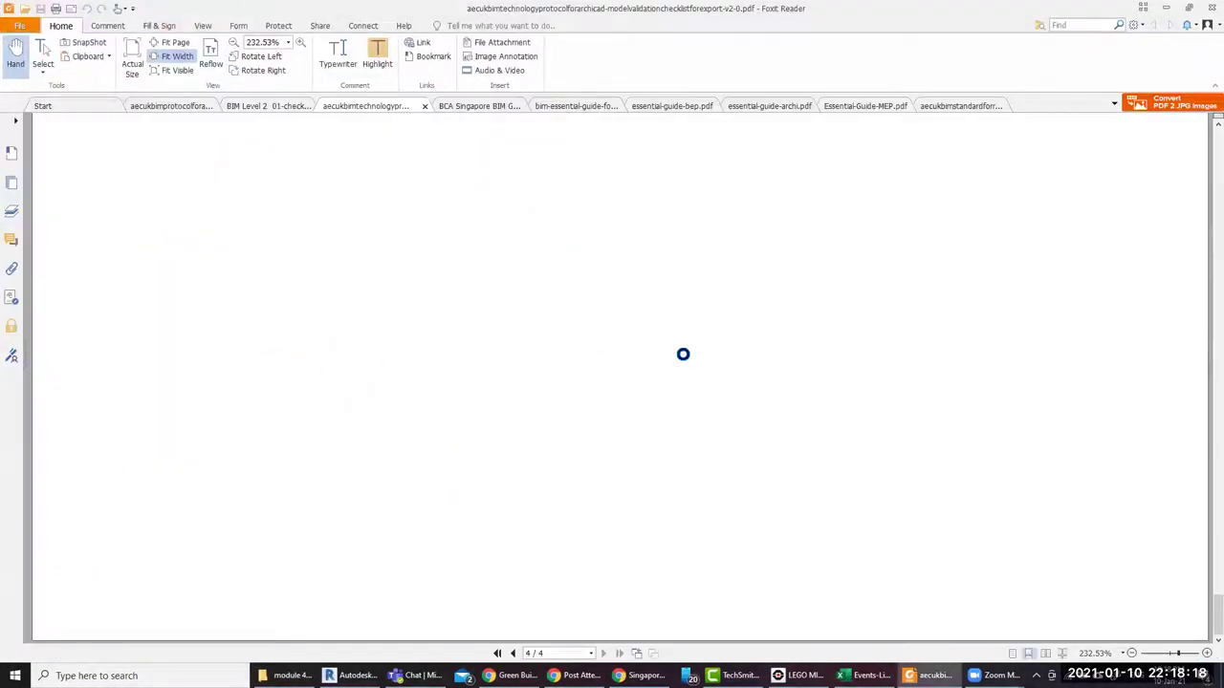
Read the checklist through sections 1.0 to 4.0 to Design Management, then minimize the reader
scroll(765, 365, down, 3)
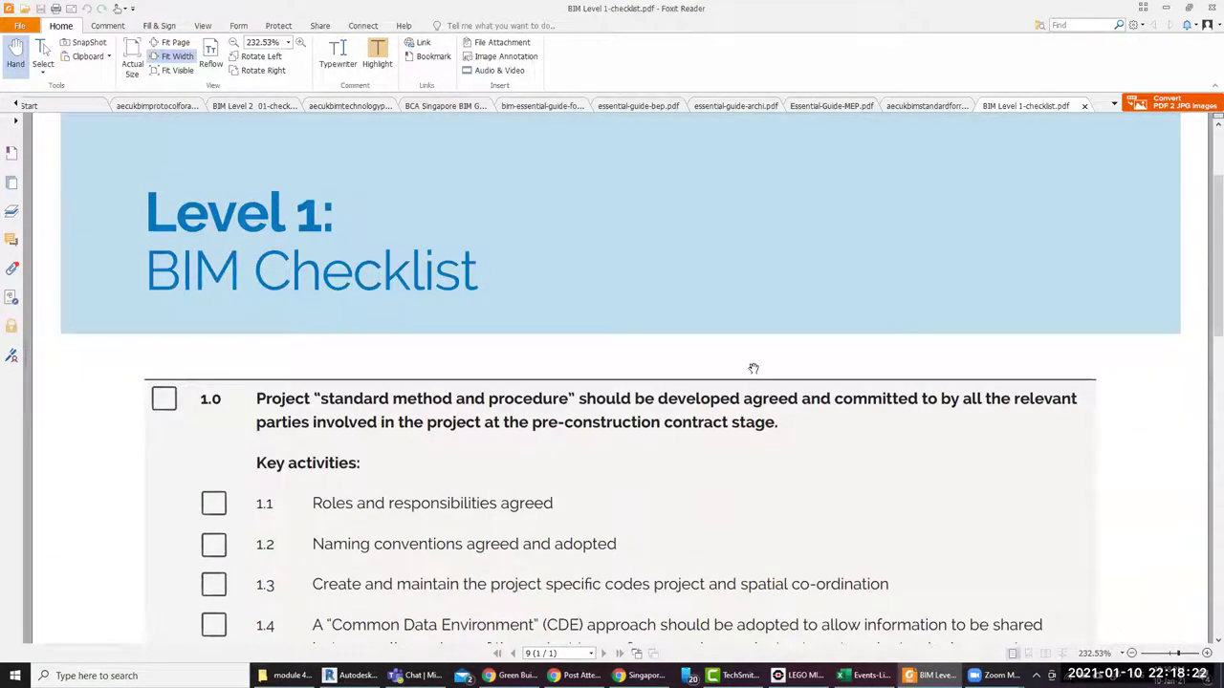
scroll(751, 369, down, 3)
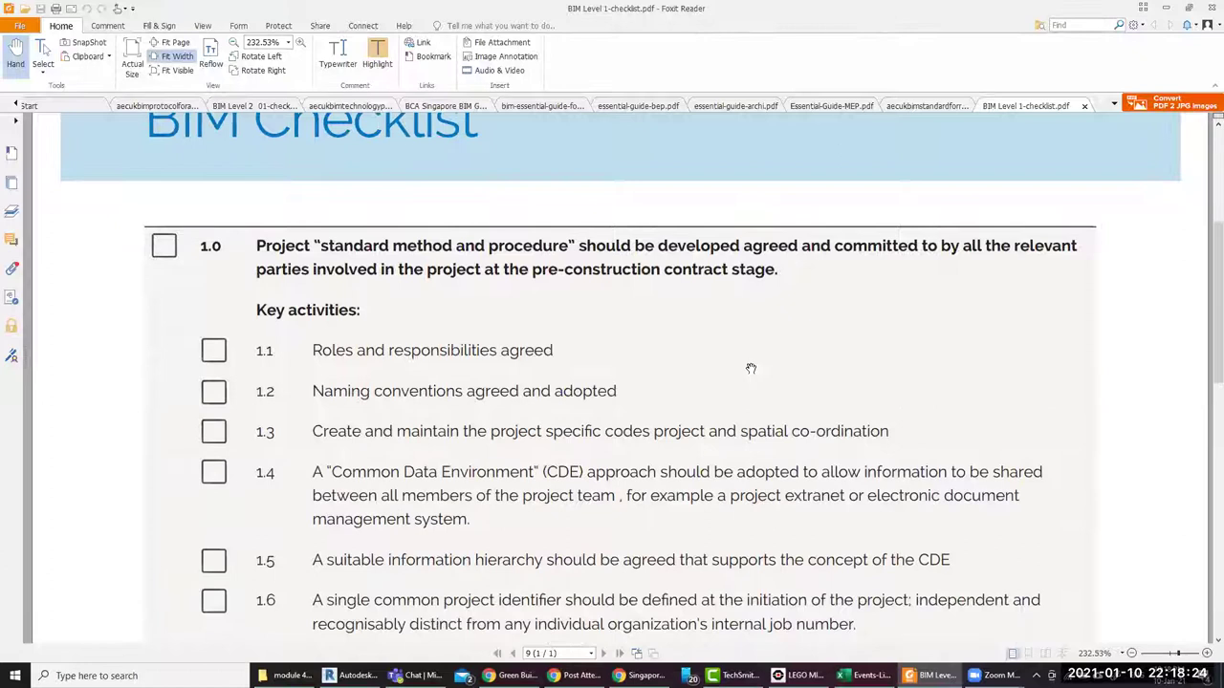
scroll(751, 369, up, 6)
scroll(246, 421, down, 4)
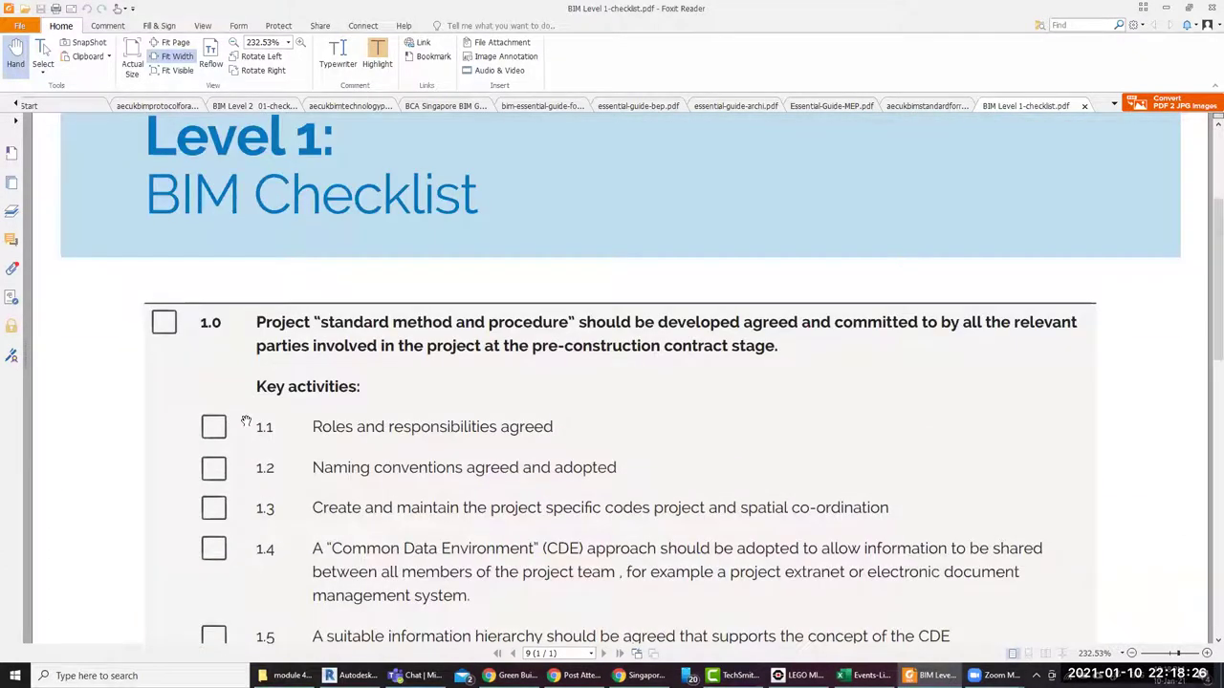
scroll(369, 378, down, 3)
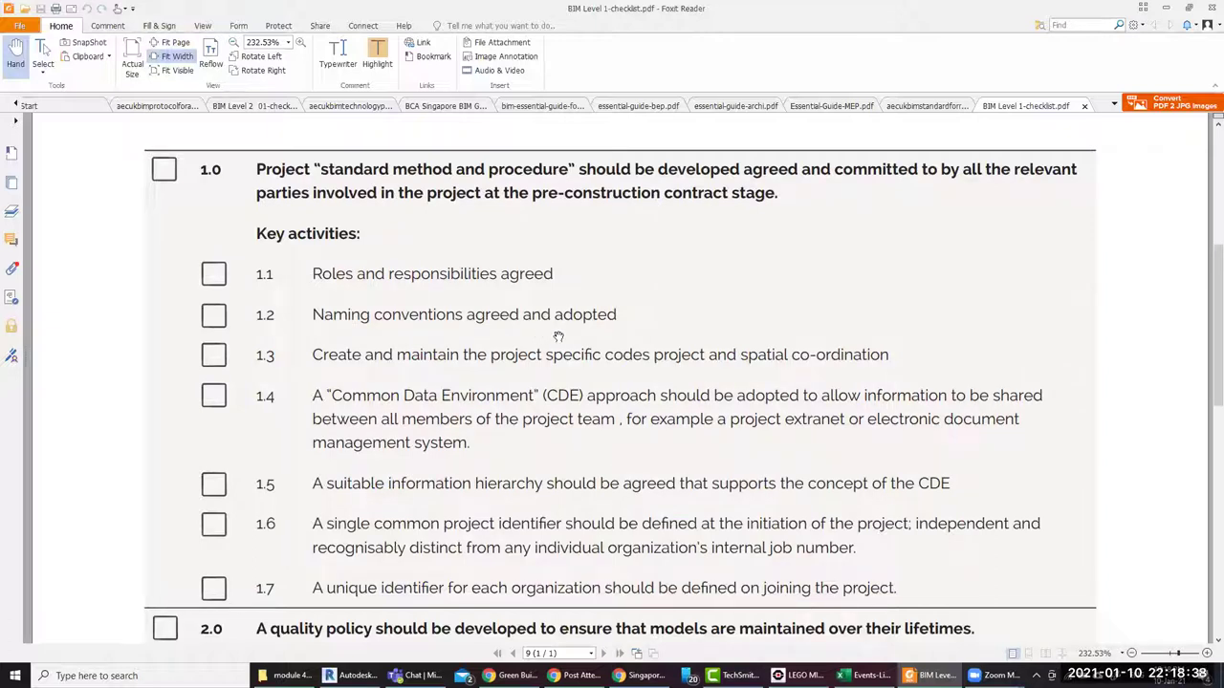
scroll(621, 348, down, 2)
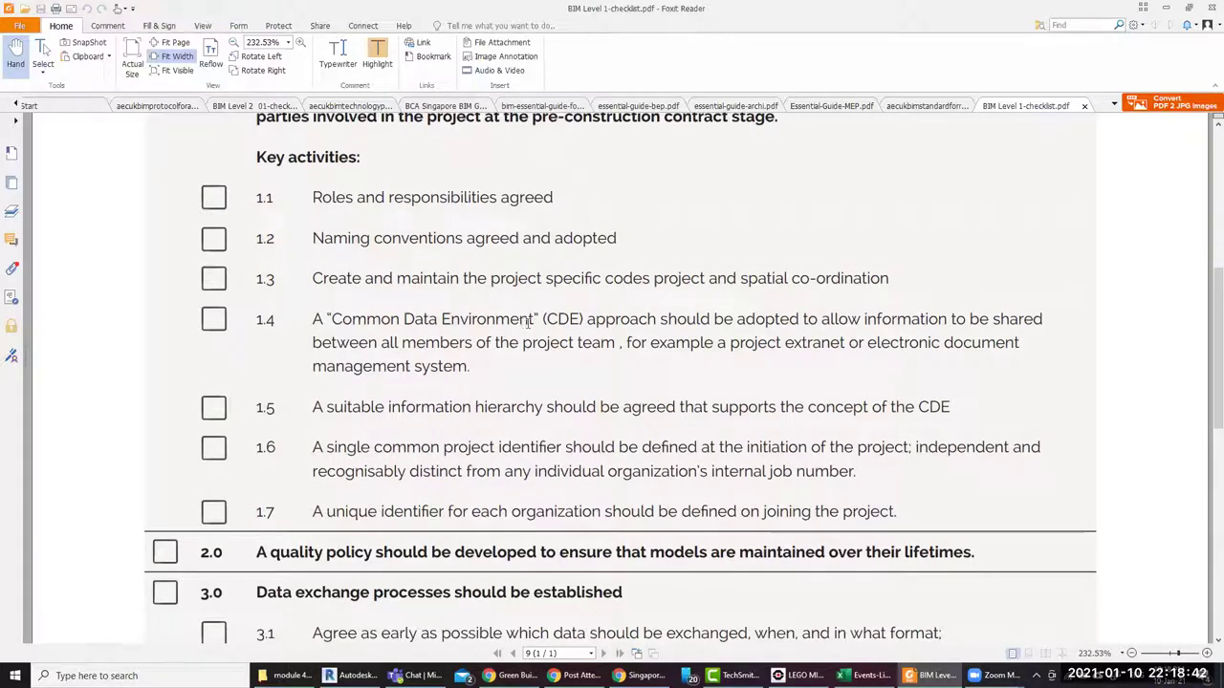
scroll(710, 329, down, 6)
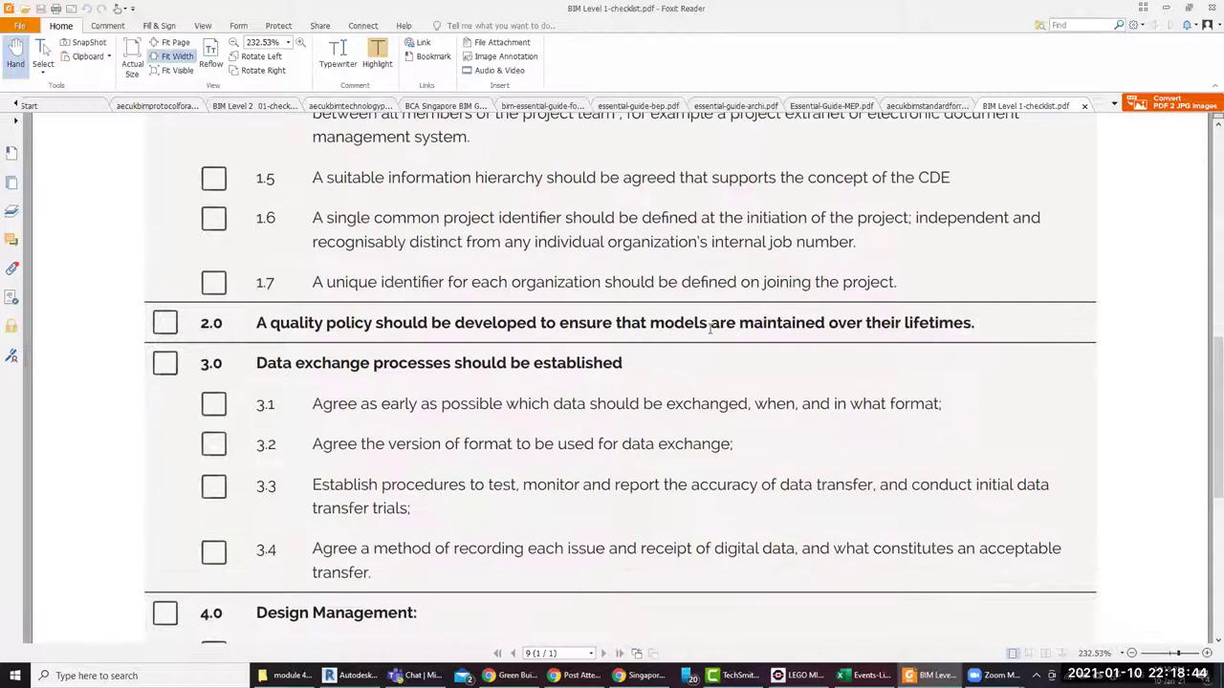
scroll(710, 328, up, 4)
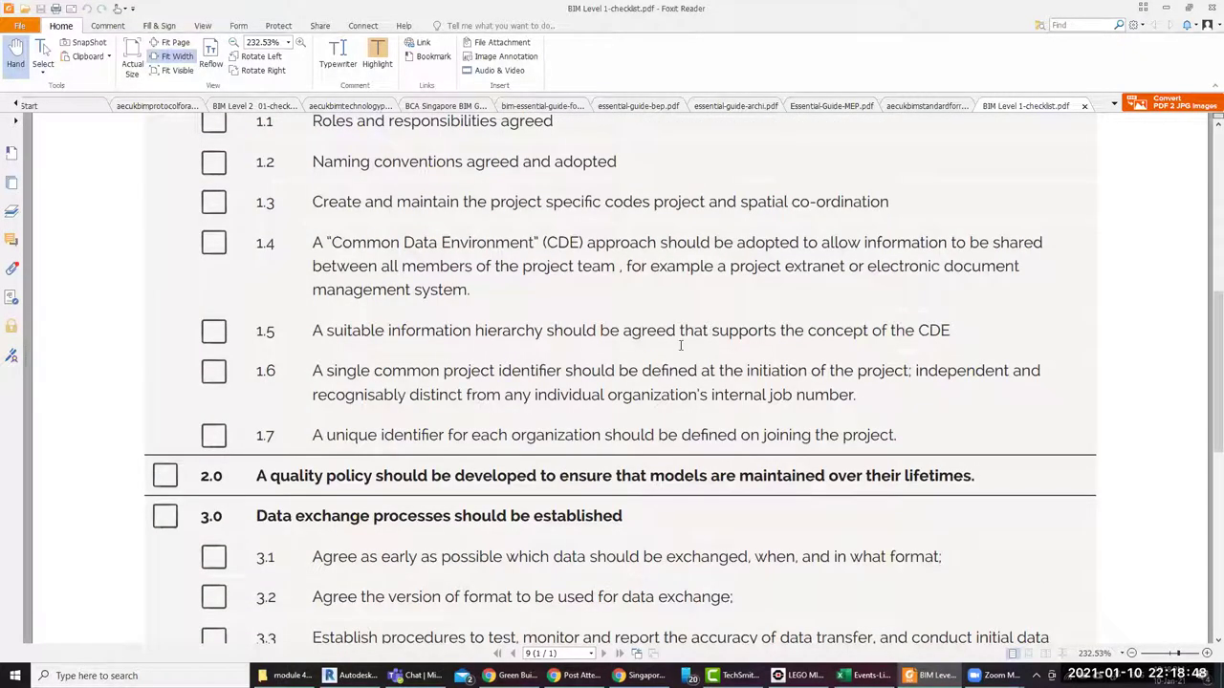
scroll(675, 341, down, 4)
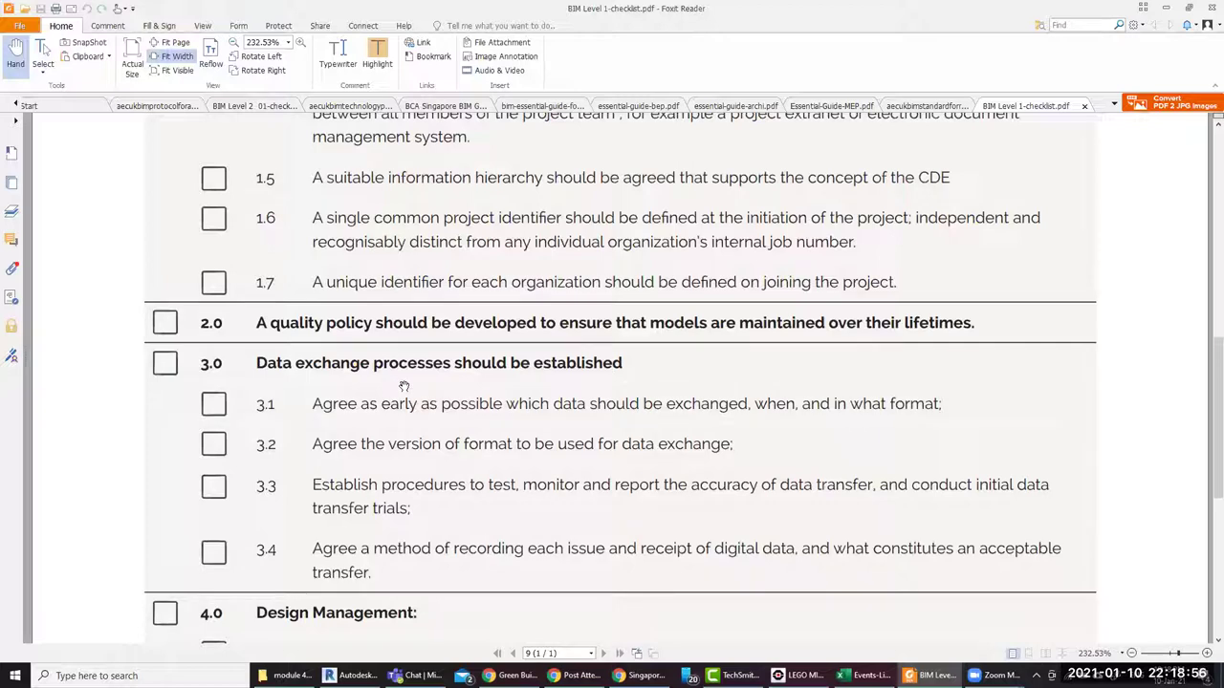
scroll(405, 386, down, 3)
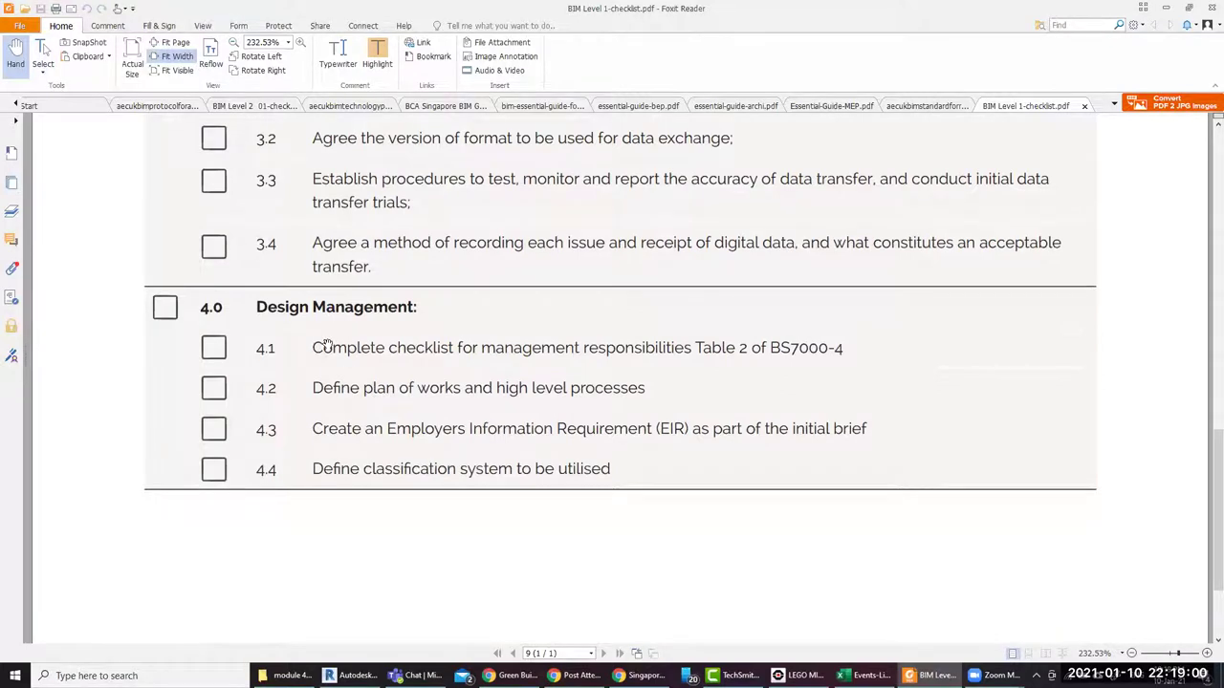
scroll(337, 370, down, 1)
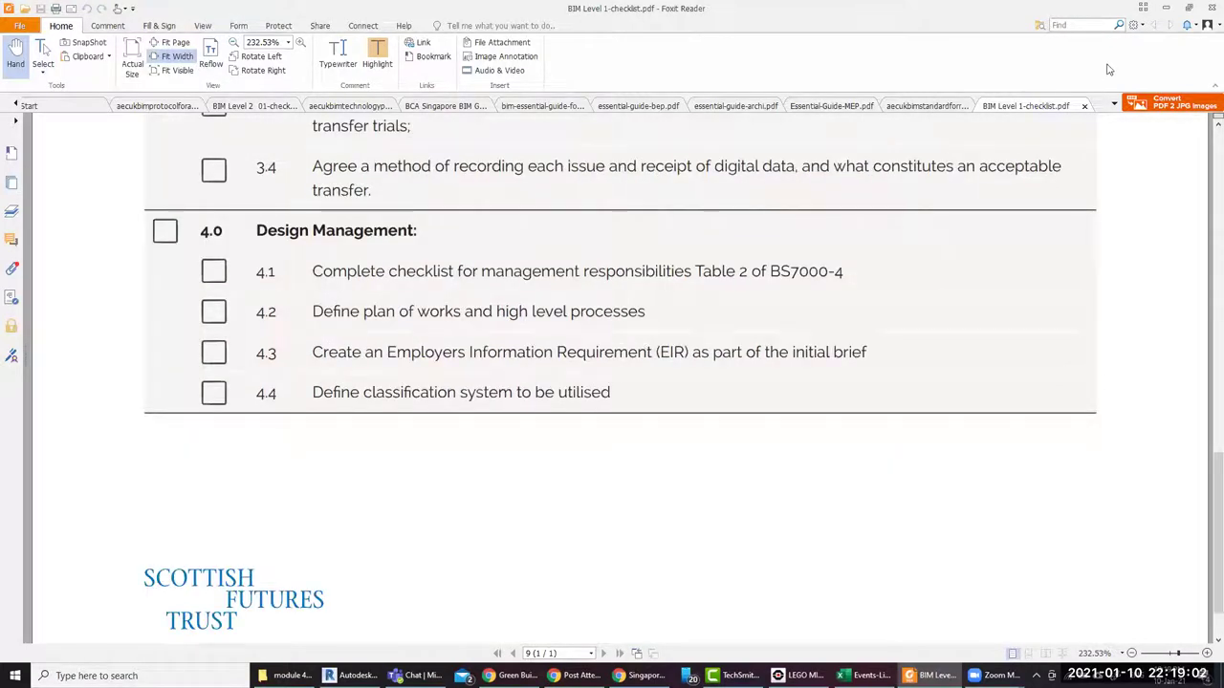
click(1166, 6)
Open the BIM Level 2 01, 02 and 03 checklists in turn, returning to the folder each time
double_click(382, 383)
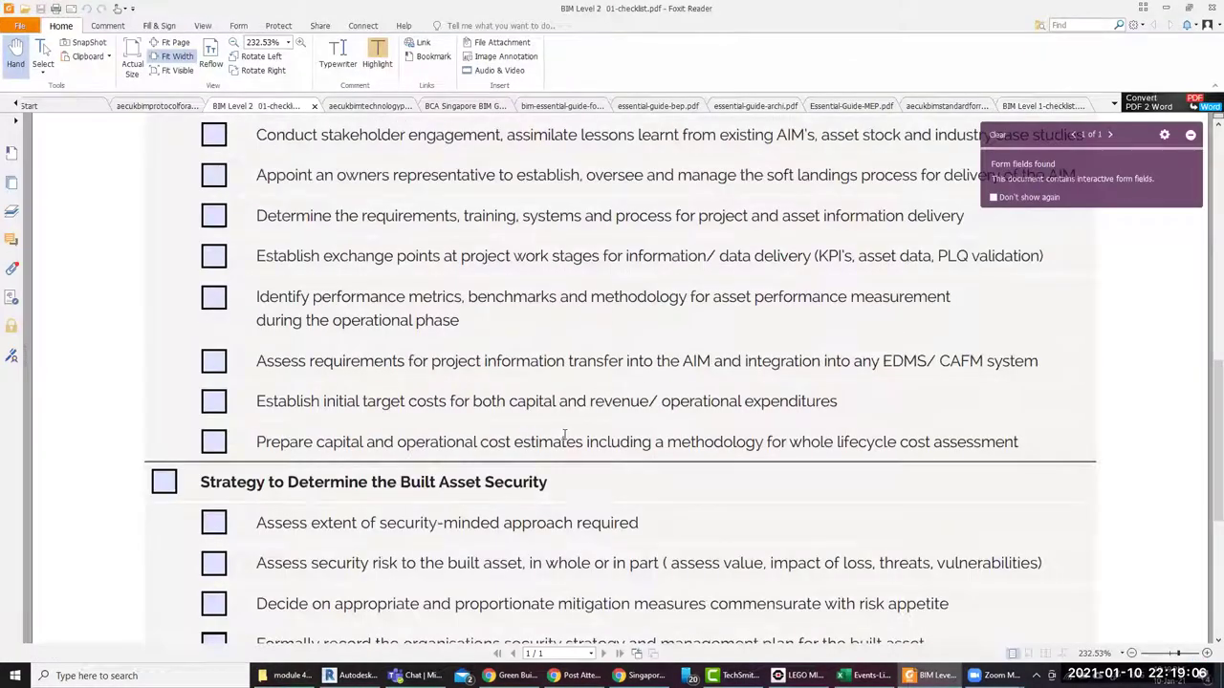
scroll(592, 515, up, 3)
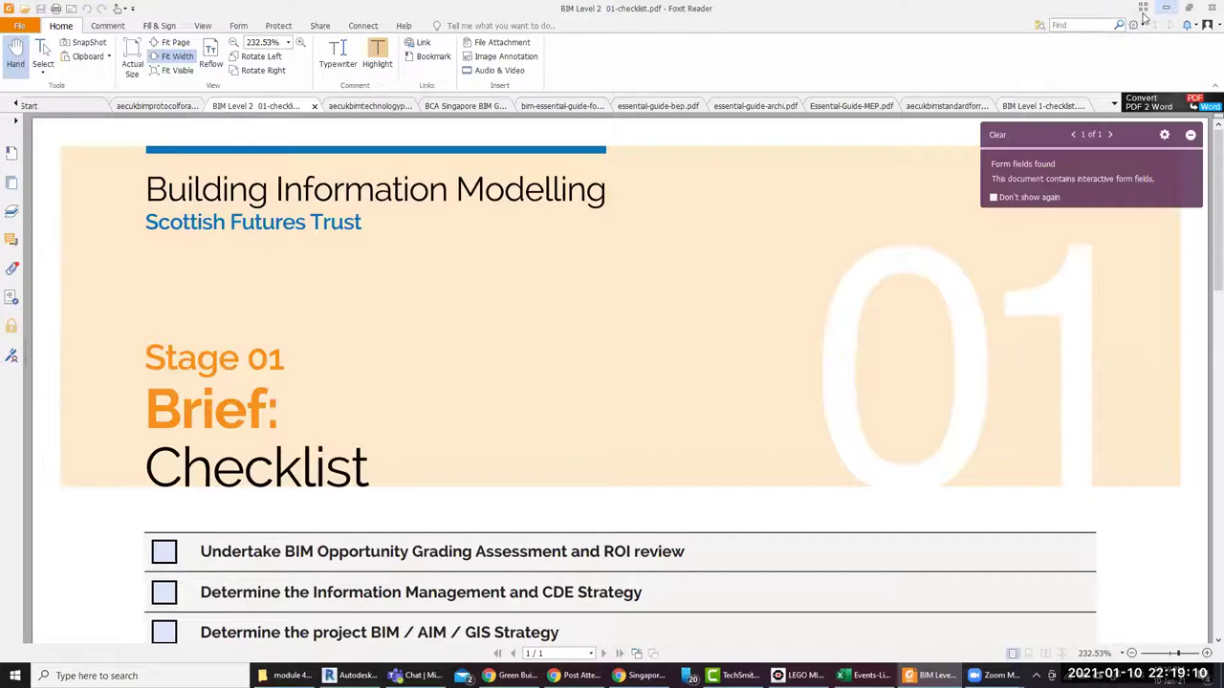
click(1167, 8)
double_click(253, 384)
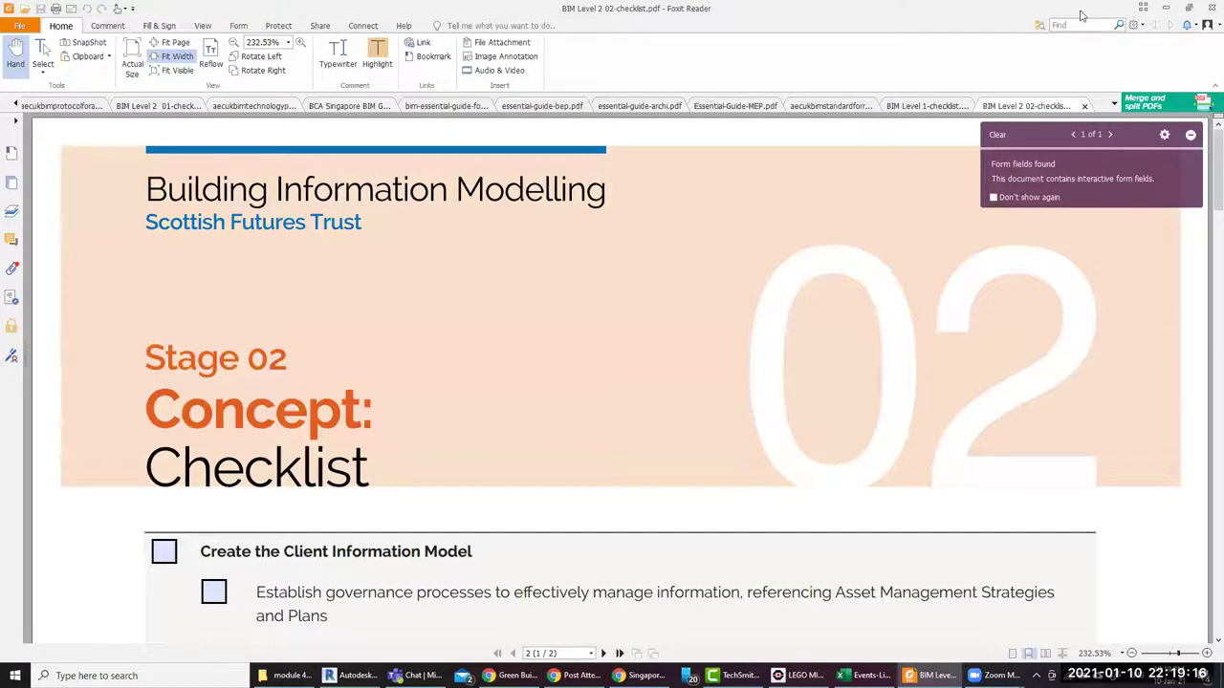
click(1166, 8)
click(248, 410)
double_click(248, 410)
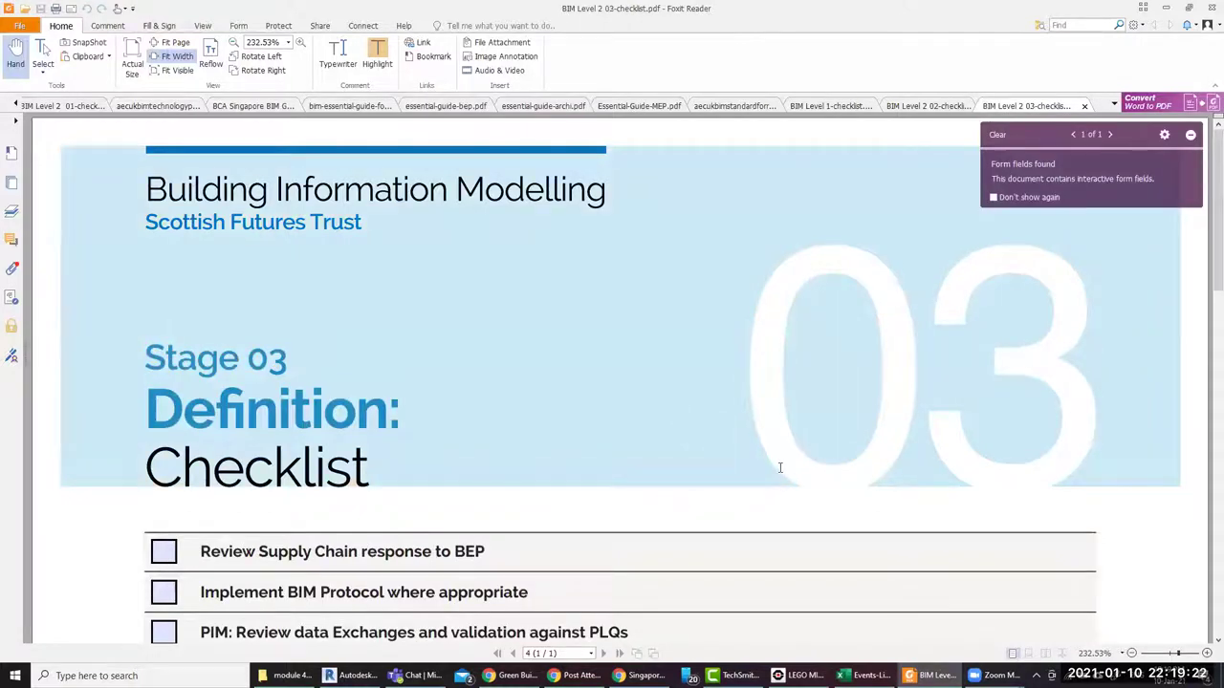
click(1166, 7)
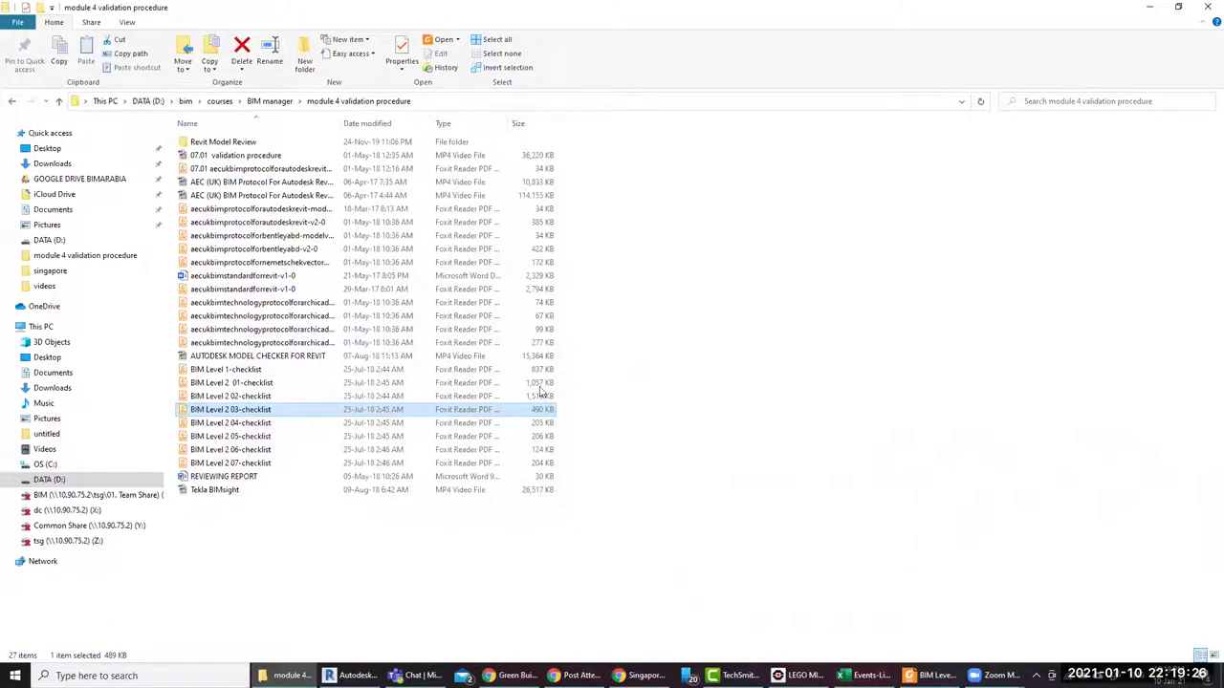
Select the BIM Level 2 04-checklist and scroll through its pages
click(468, 424)
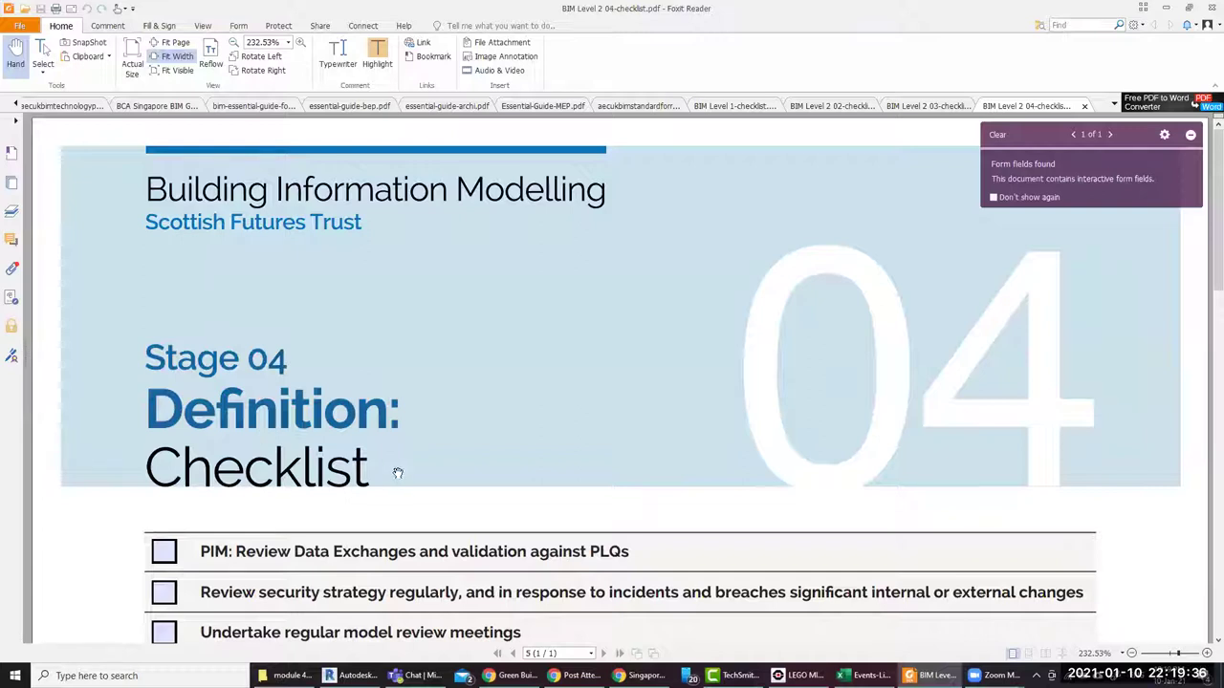
scroll(396, 469, down, 2)
scroll(401, 475, down, 1)
scroll(440, 464, down, 2)
scroll(440, 464, up, 3)
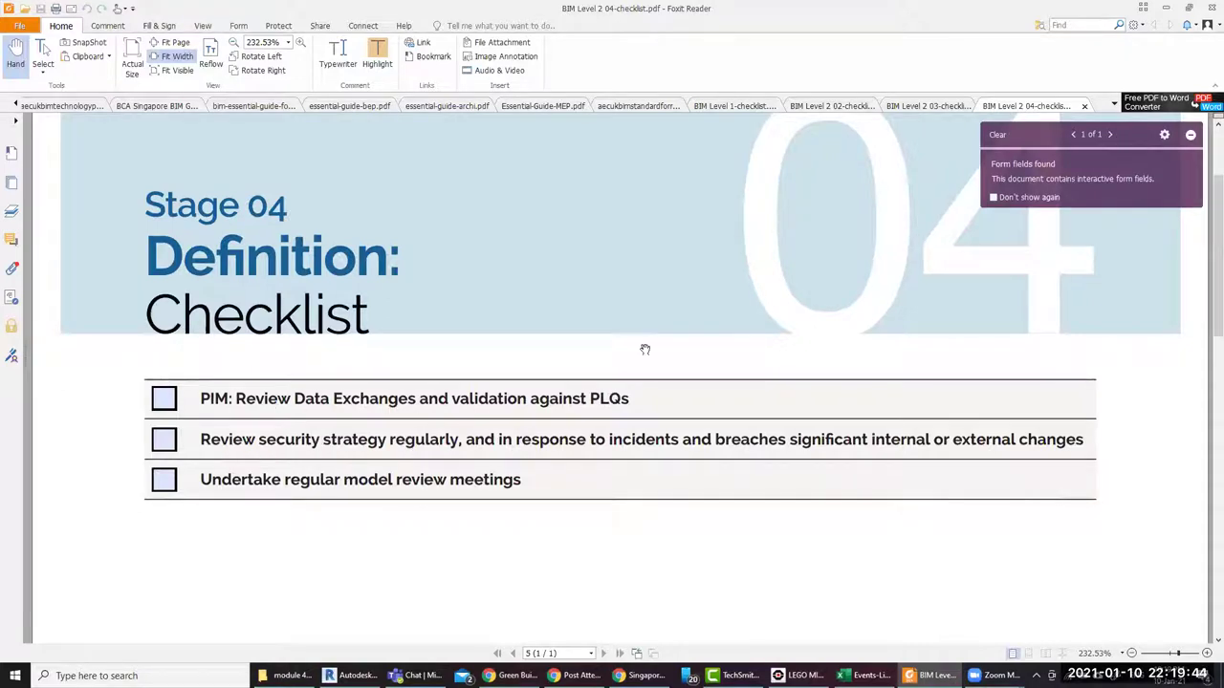
Switch via the Level 1 tab to the BIM Level 2 02-checklist, read it, then minimize Foxit
click(702, 107)
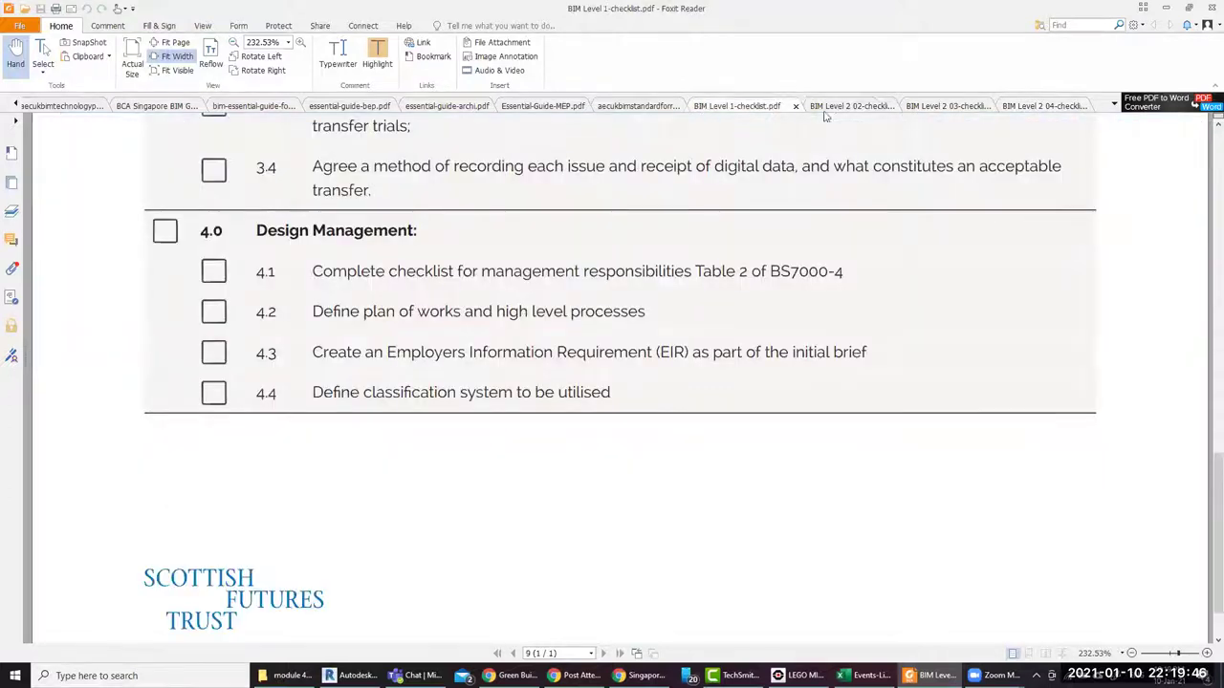
click(830, 106)
scroll(729, 429, down, 3)
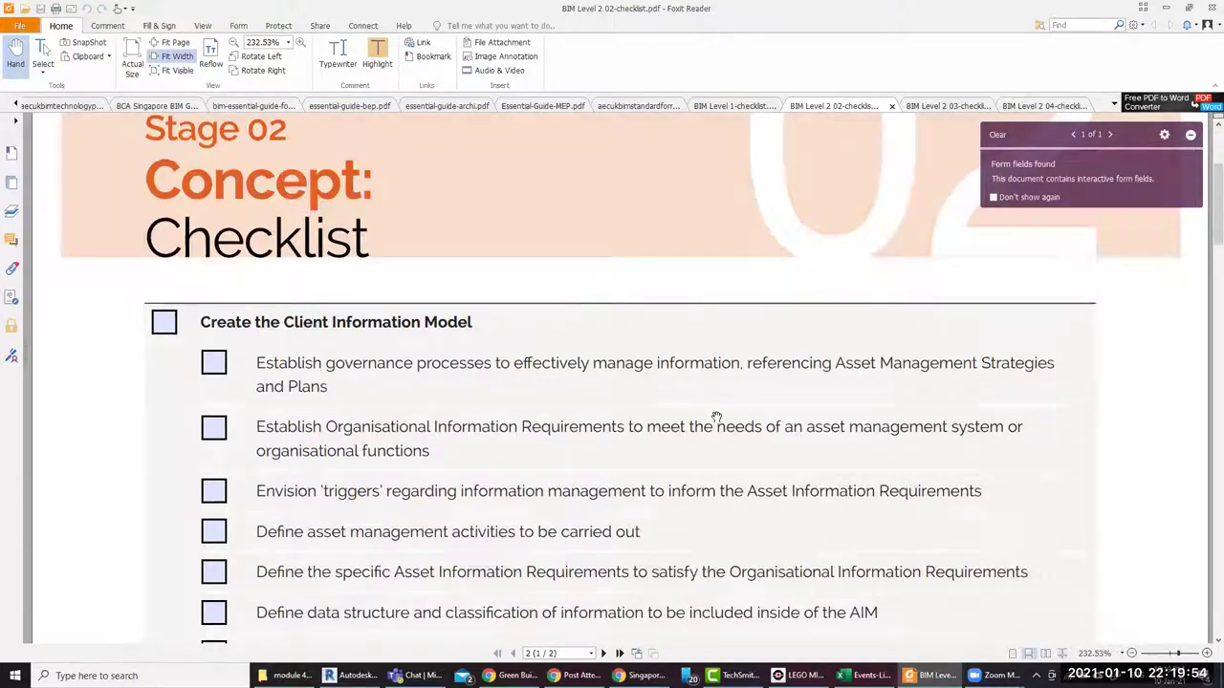
scroll(716, 417, down, 3)
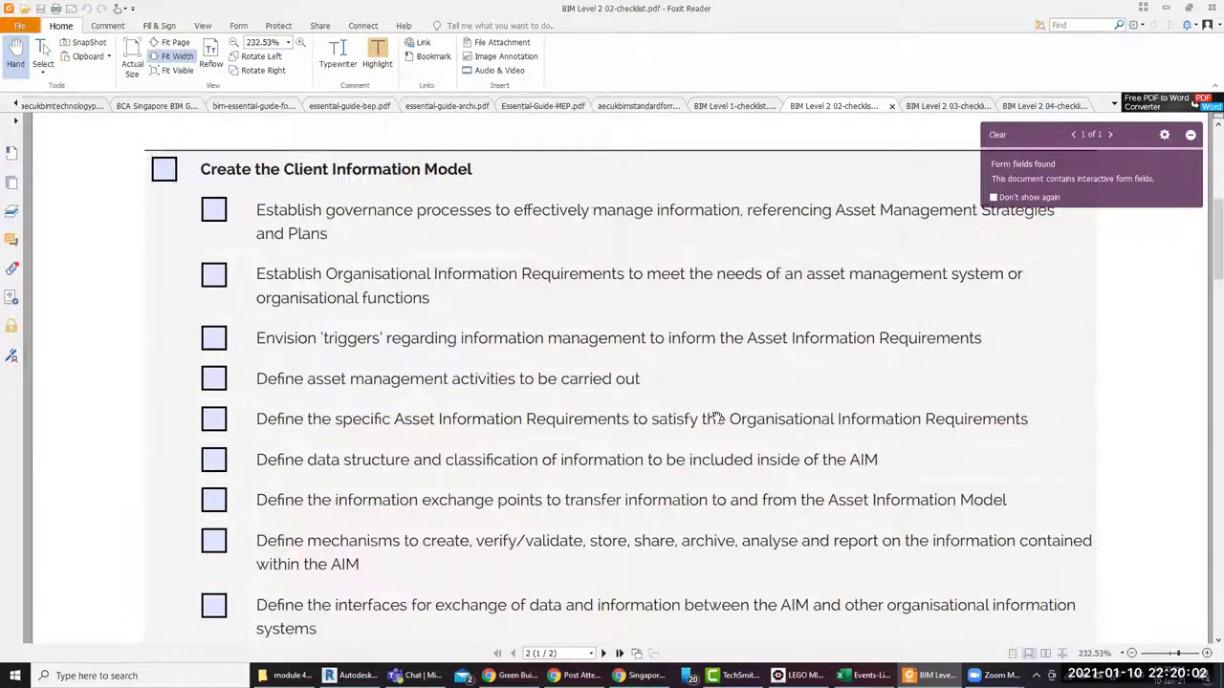
scroll(716, 418, down, 3)
scroll(716, 418, down, 3)
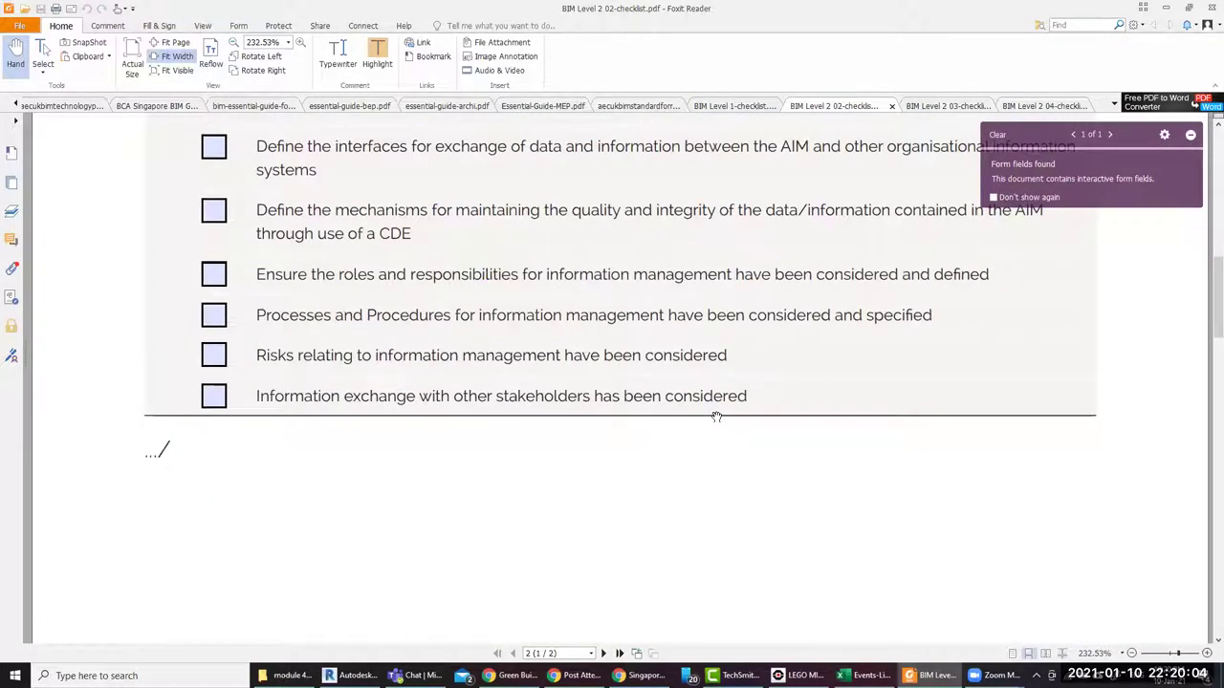
scroll(716, 418, up, 3)
scroll(716, 418, down, 4)
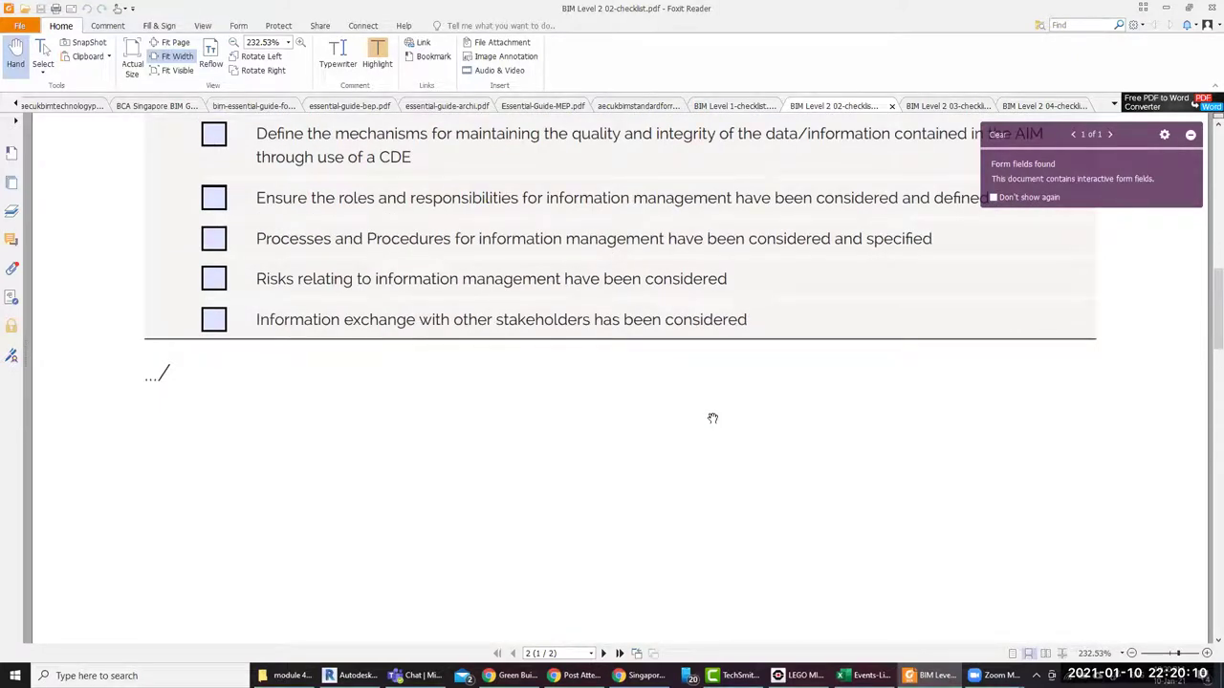
scroll(712, 418, up, 3)
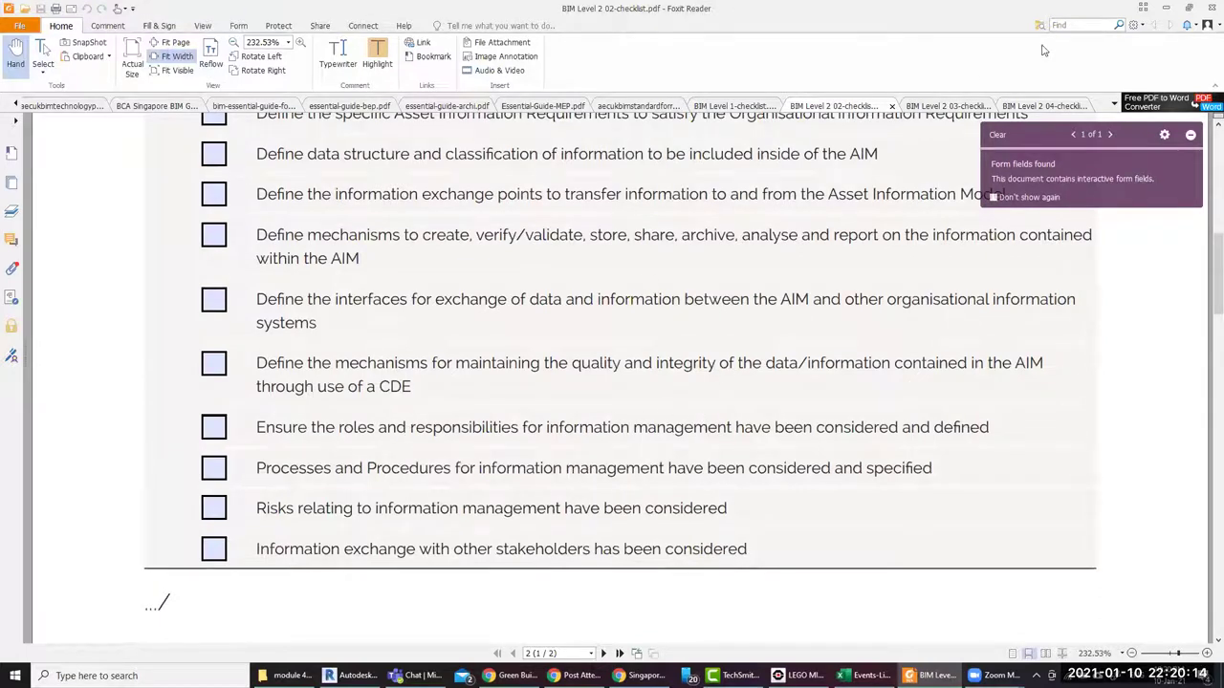
click(1165, 7)
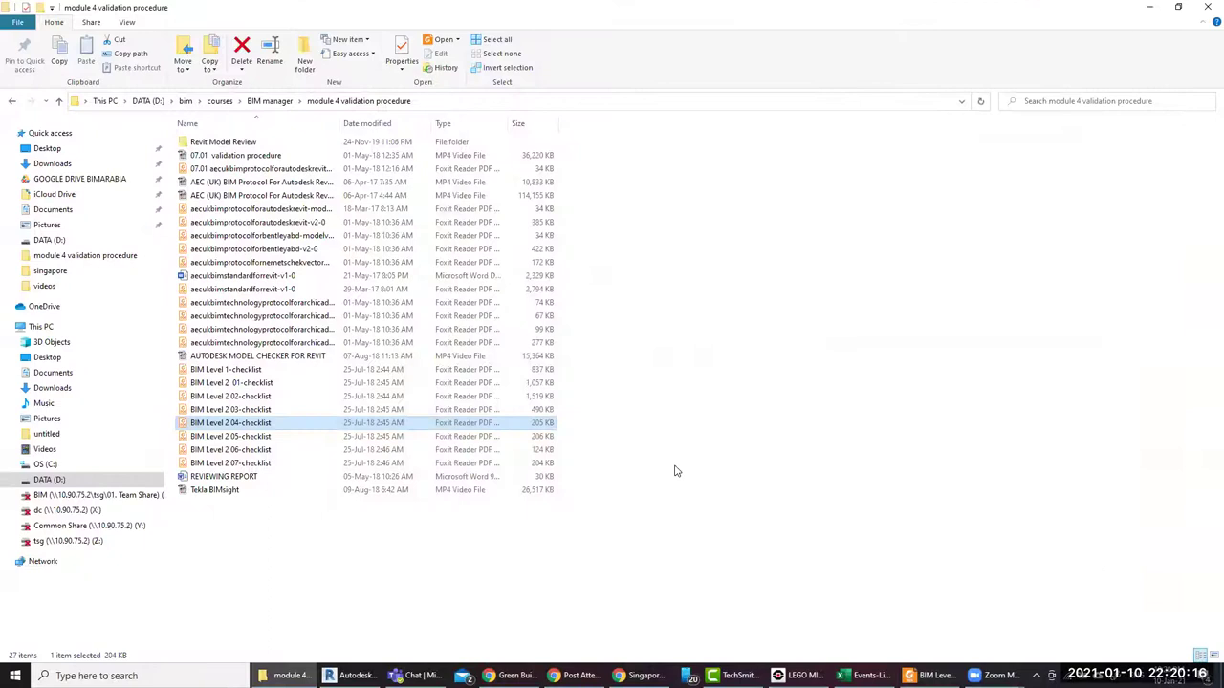
Open the REVIEWING REPORT document and dismiss the Office activation warning
double_click(220, 476)
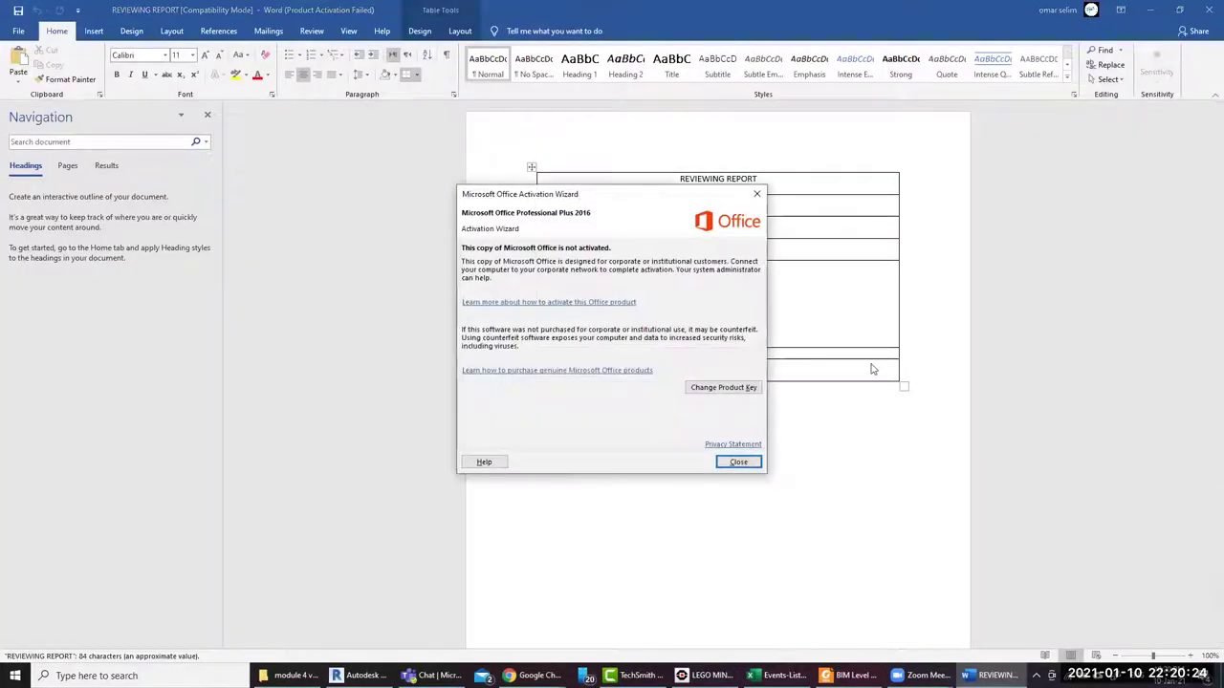
click(733, 460)
scroll(801, 475, down, 3)
scroll(801, 475, up, 3)
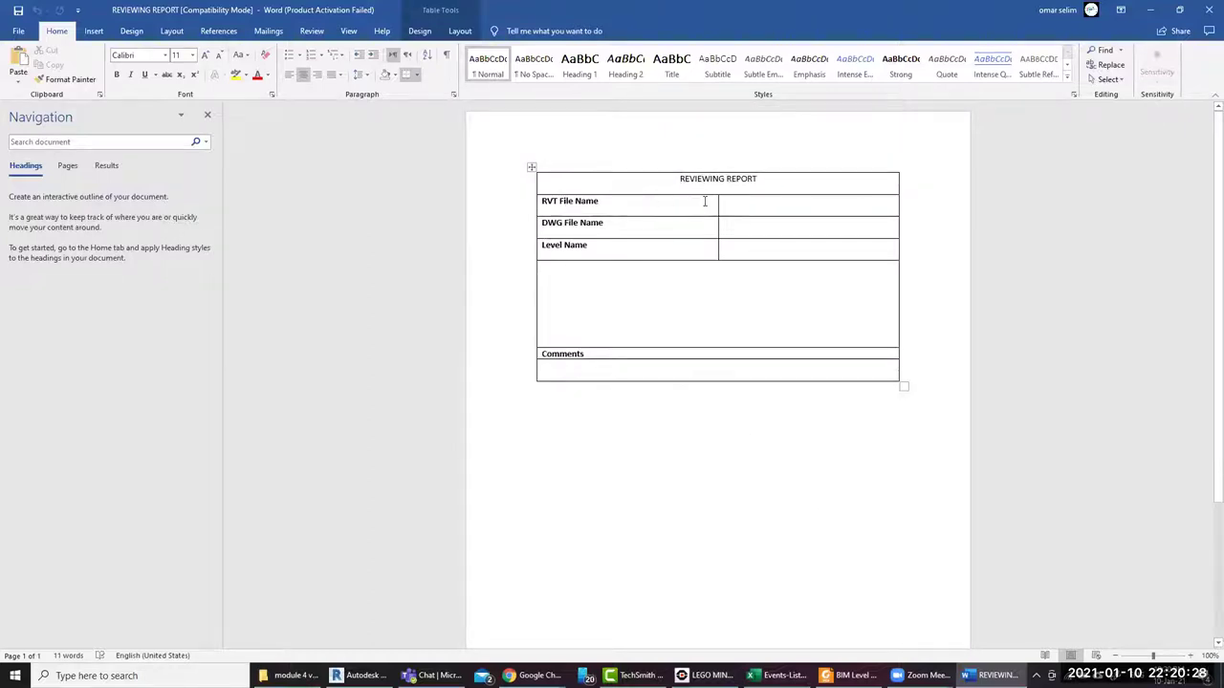
Select the REVIEWING REPORT table and paste two copies of it beneath the original
click(532, 166)
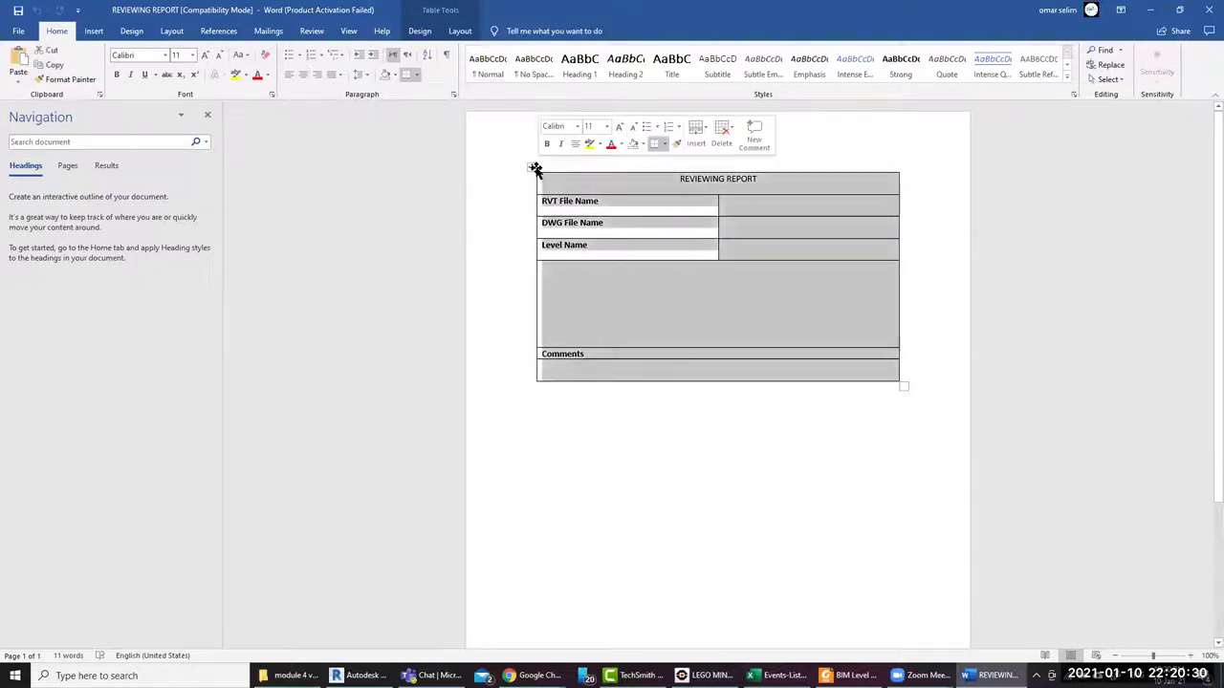
click(580, 431)
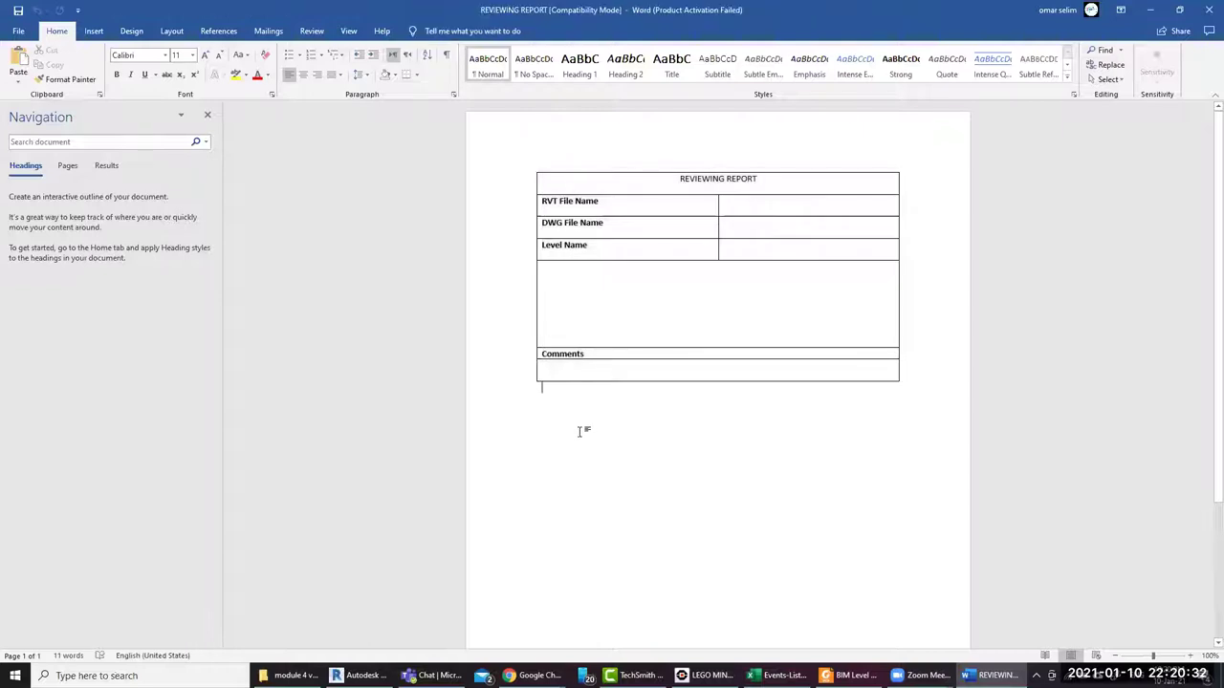
key(ctrl+v)
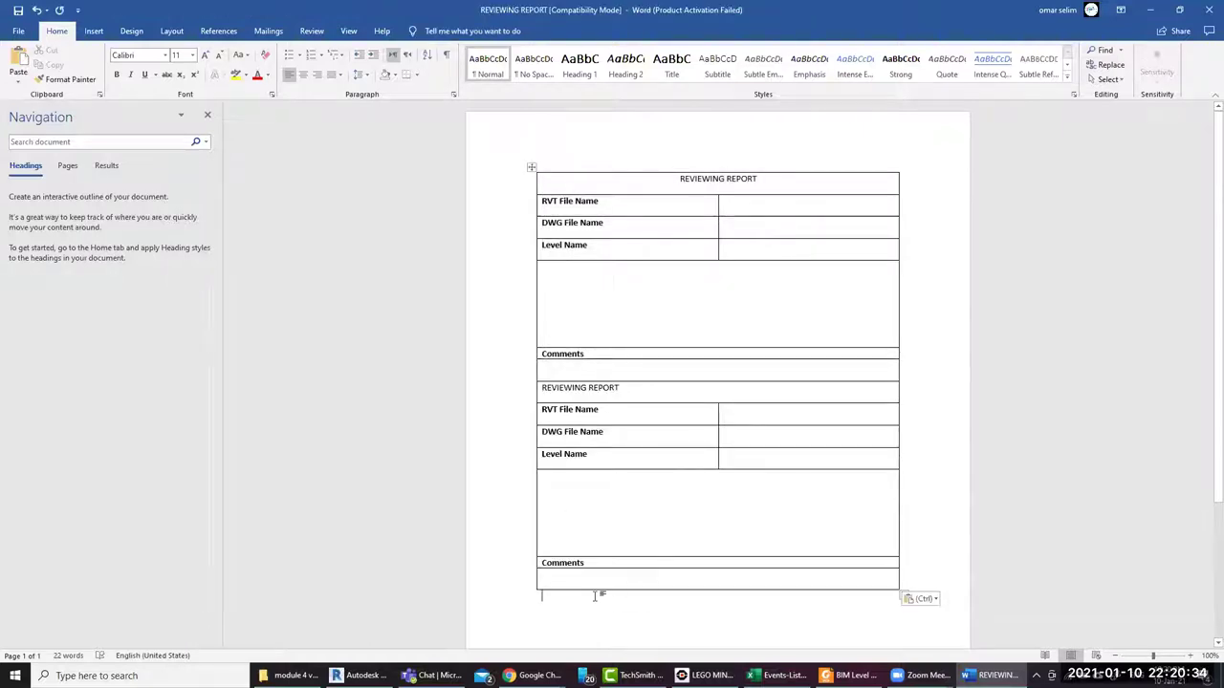
key(ctrl+v)
key(ctrl+v)
Go through the RVT File Name, DWG File Name and Level Name fields, then close the report
scroll(631, 574, up, 4)
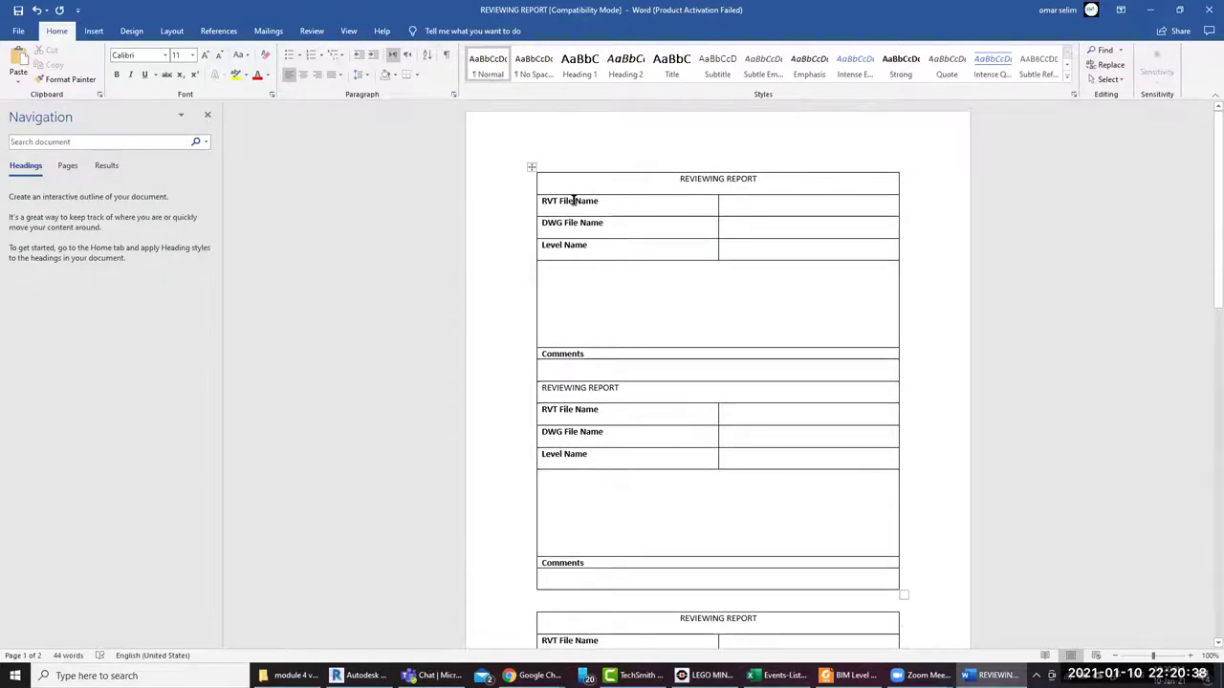
click(735, 203)
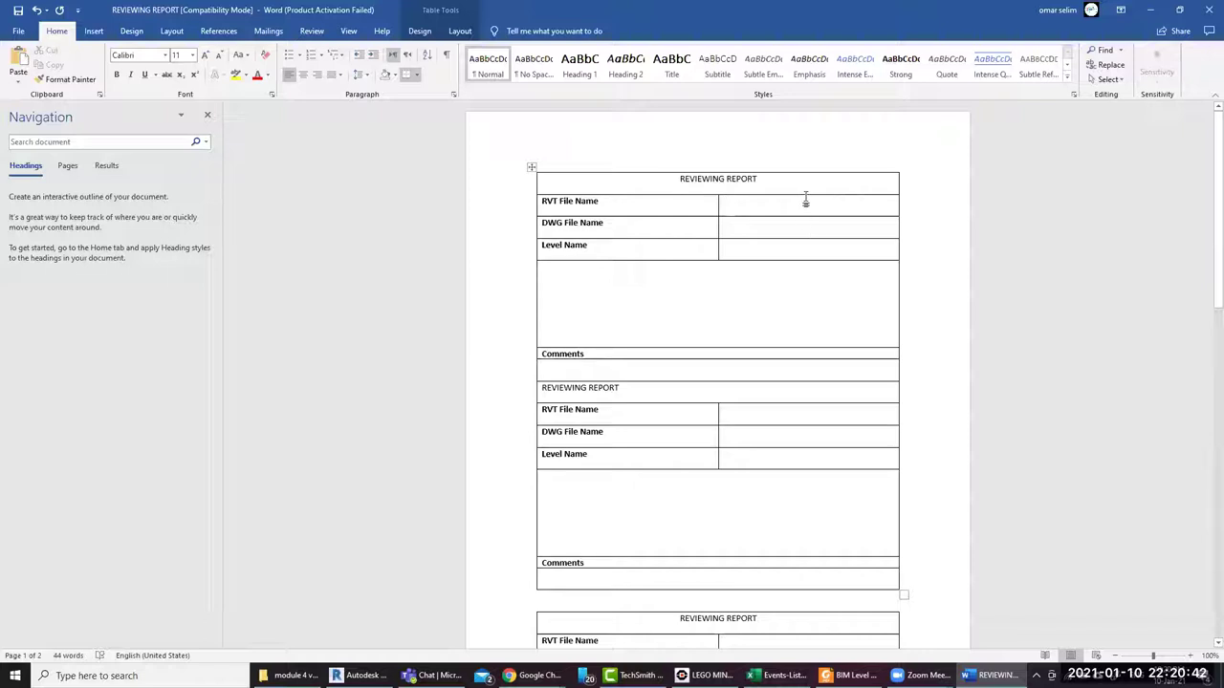
click(757, 224)
click(753, 242)
click(1208, 10)
Discard the report changes and open the 07.01 AEC (UK) Revit validation checklist PDF
click(612, 361)
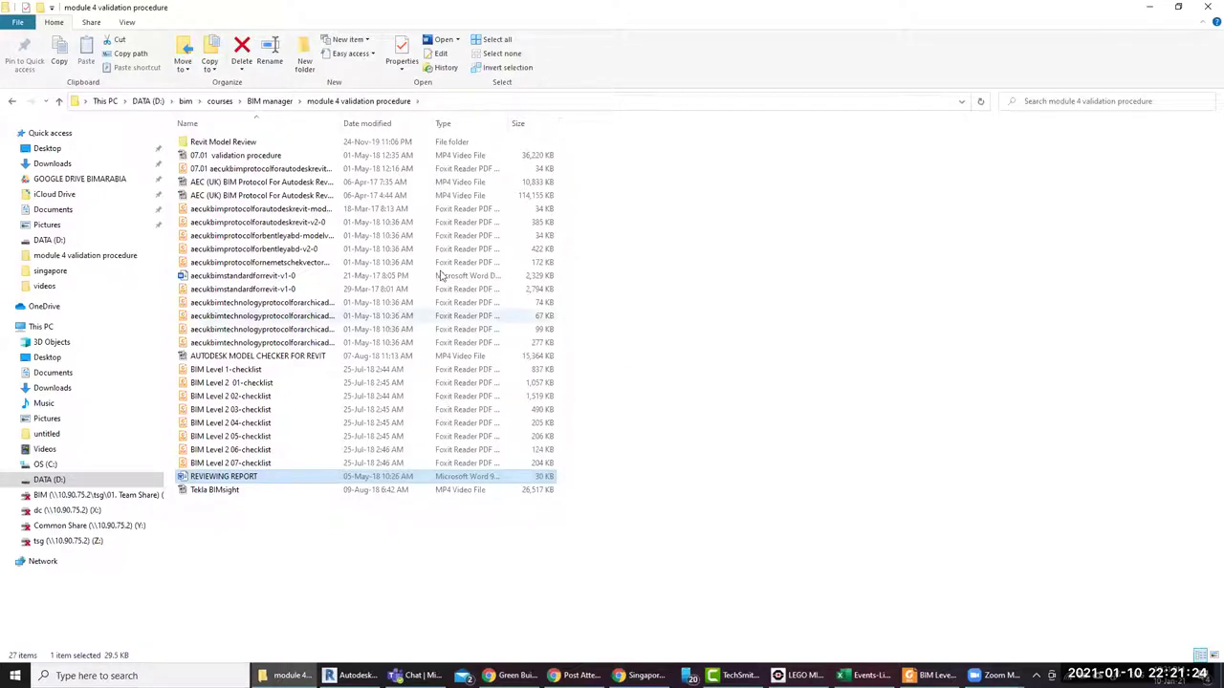
click(315, 170)
double_click(315, 171)
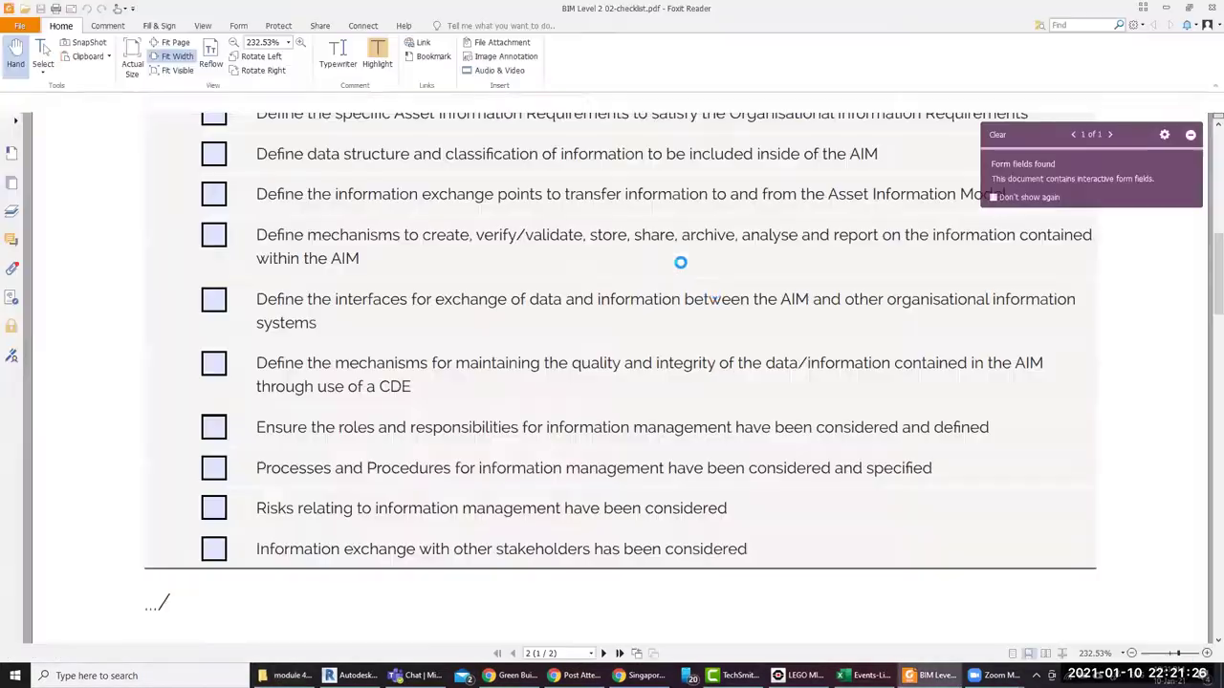
Scroll to Model Preparation, select the Save to Central line, and switch back to Revit
scroll(842, 306, down, 3)
scroll(842, 306, down, 3)
scroll(843, 306, down, 3)
scroll(842, 306, down, 3)
scroll(842, 306, down, 3)
scroll(843, 306, down, 1)
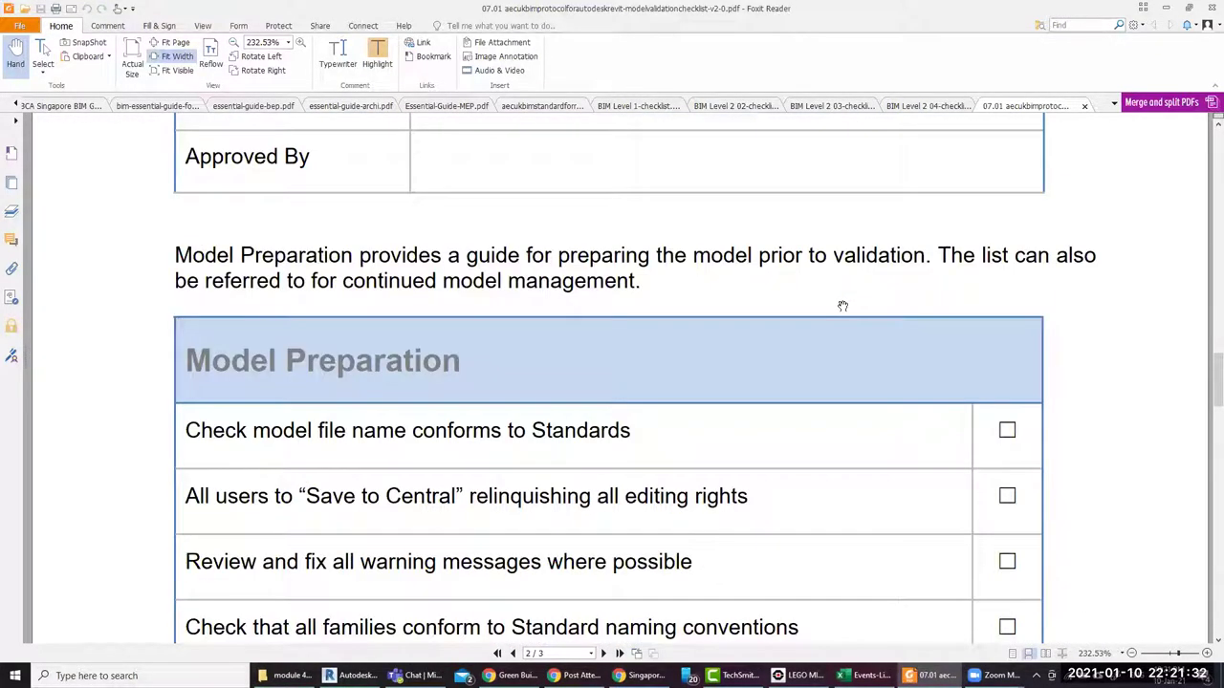
scroll(842, 306, up, 5)
scroll(855, 313, up, 3)
scroll(855, 314, up, 3)
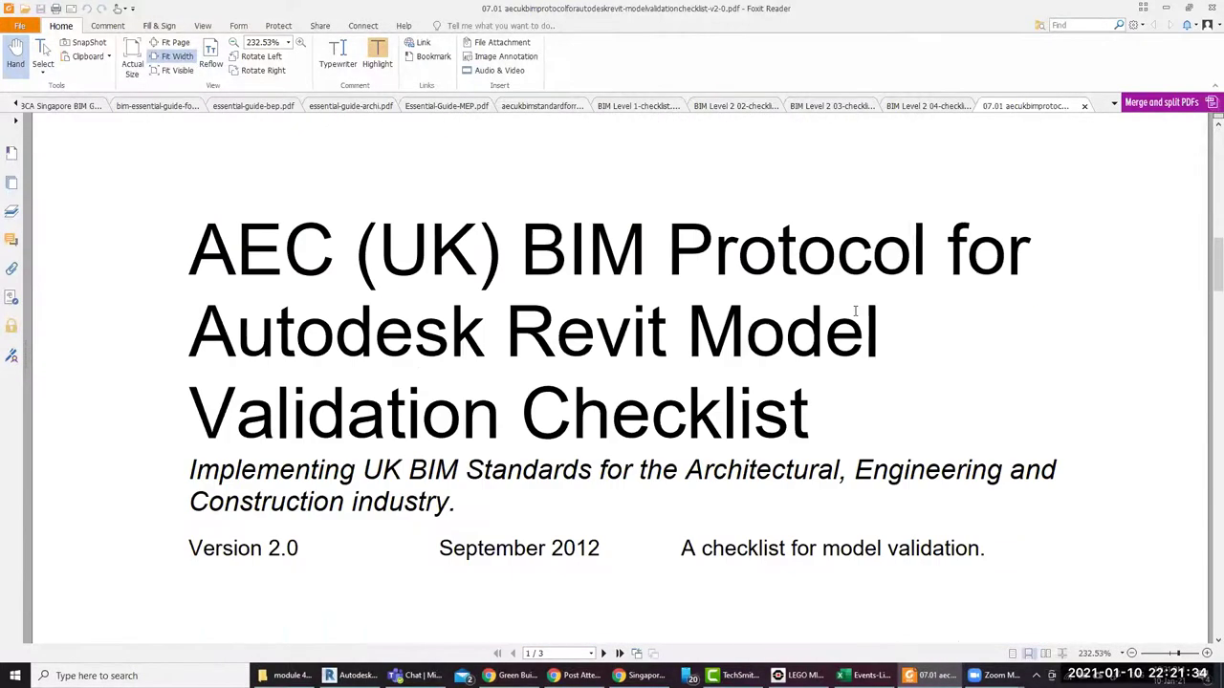
scroll(855, 311, down, 5)
scroll(855, 310, down, 4)
scroll(855, 310, down, 2)
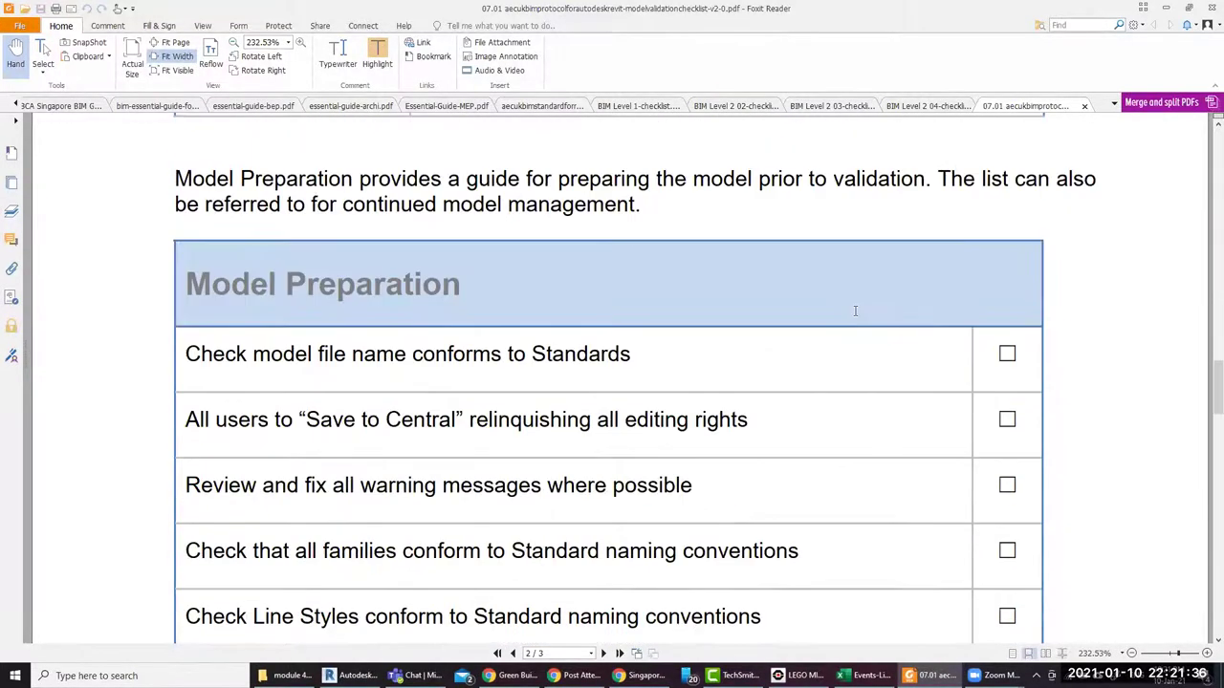
scroll(671, 316, down, 1)
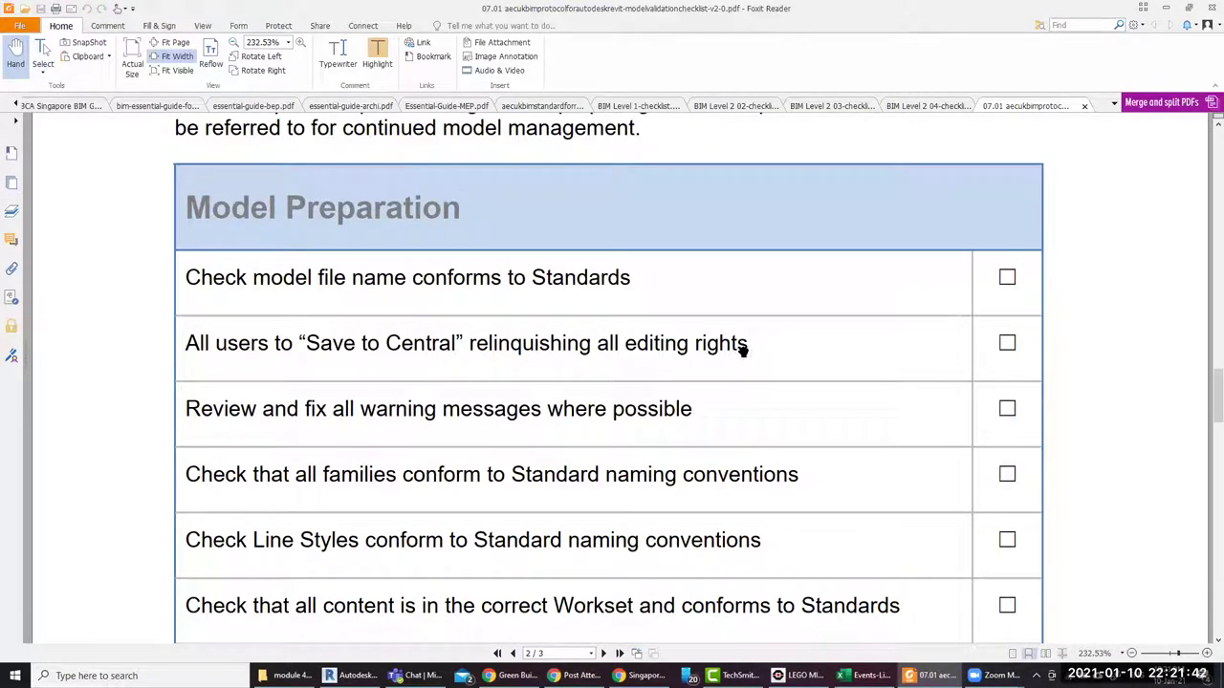
drag(760, 344, 188, 342)
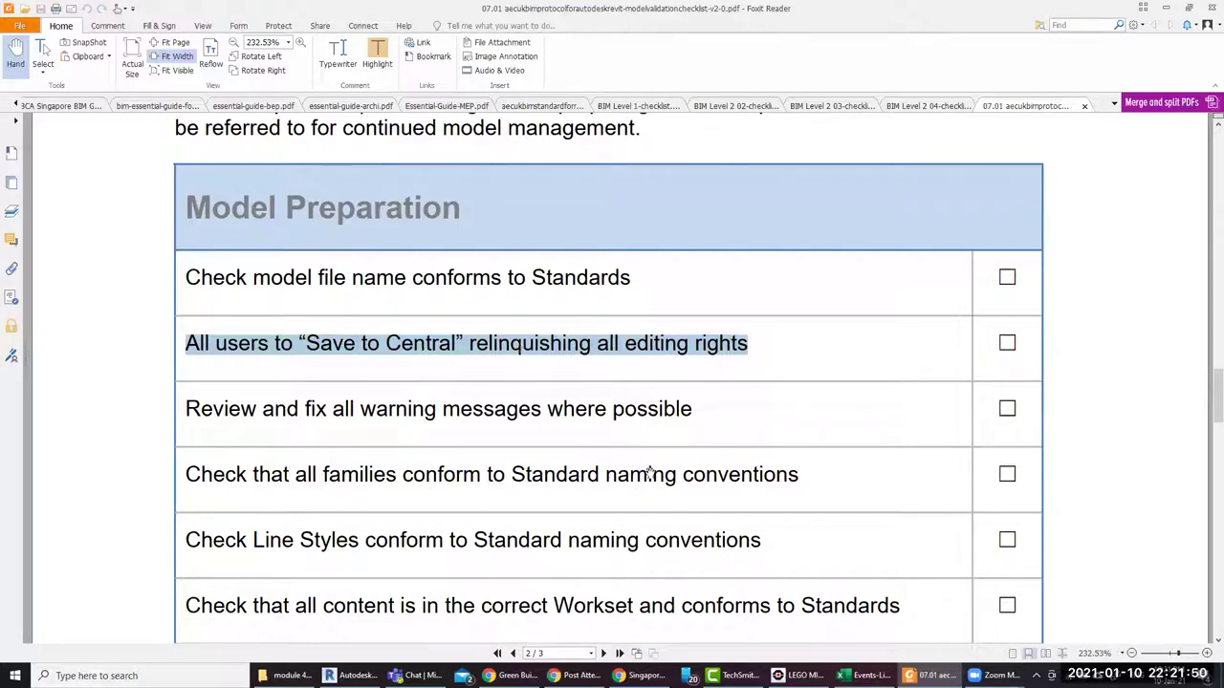
key(alt+Tab)
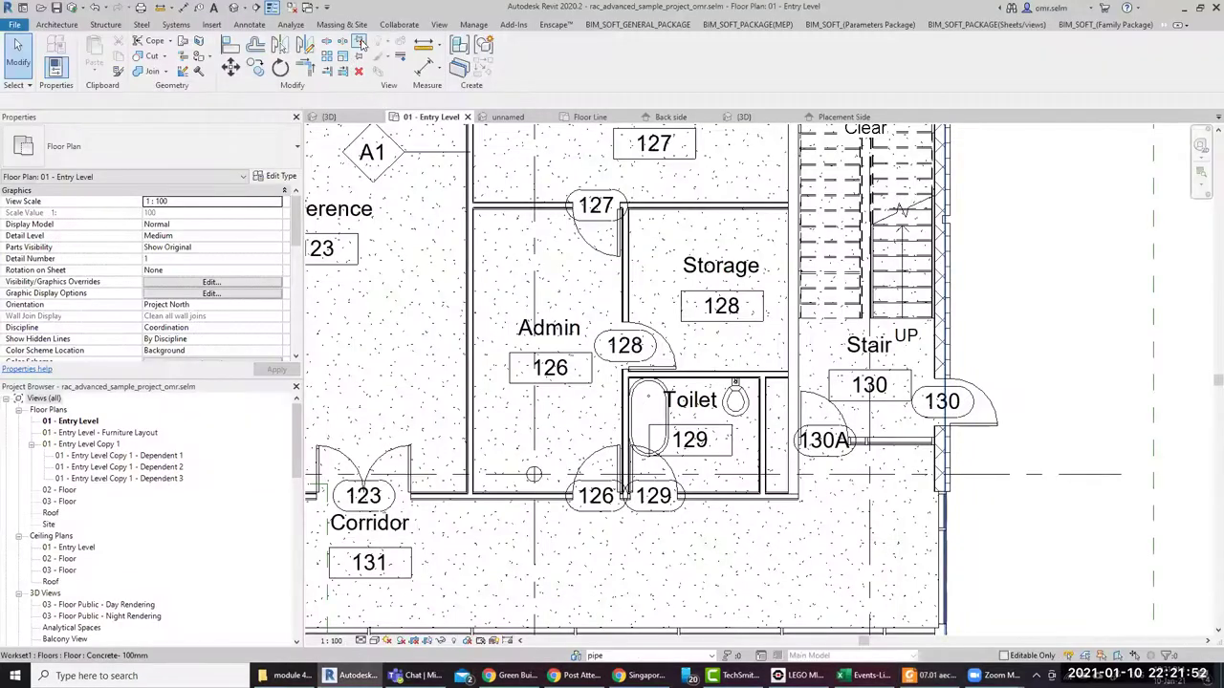
click(399, 24)
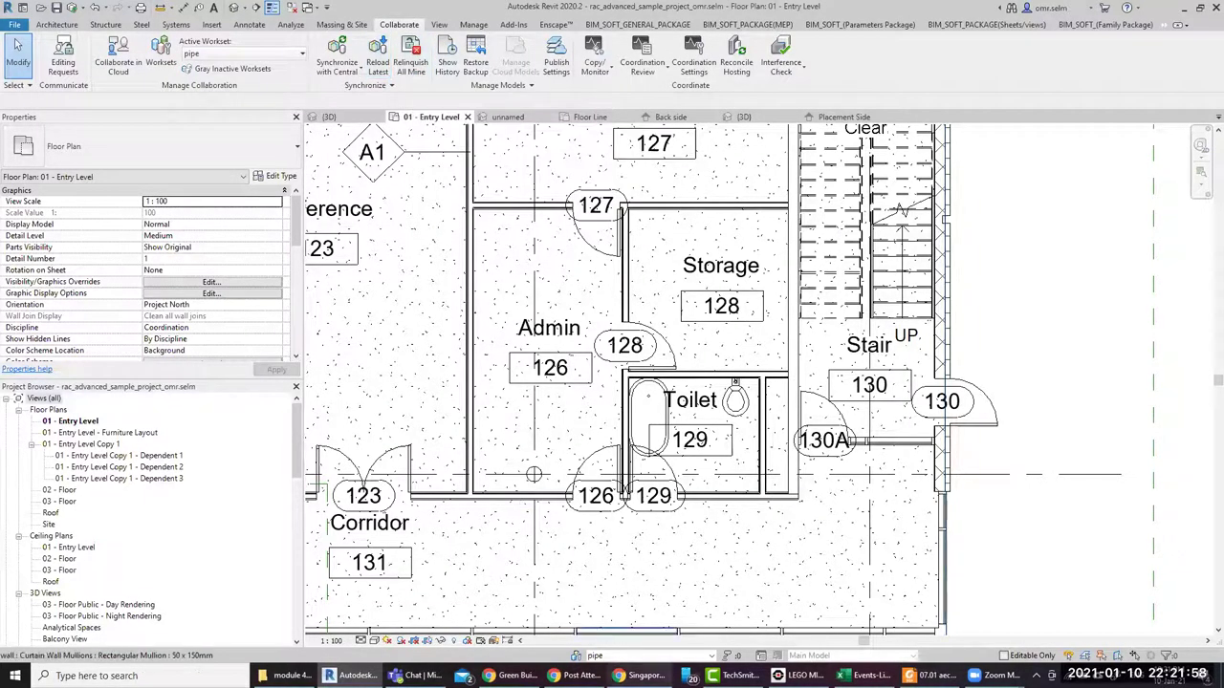
click(576, 657)
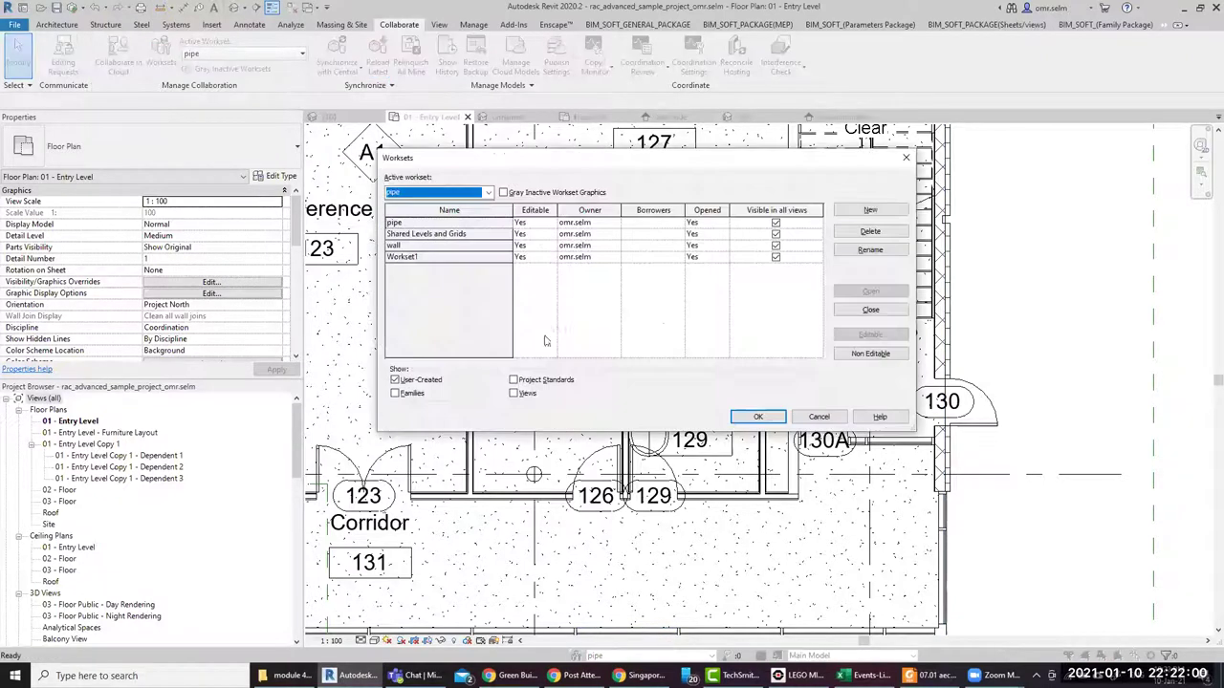
click(478, 245)
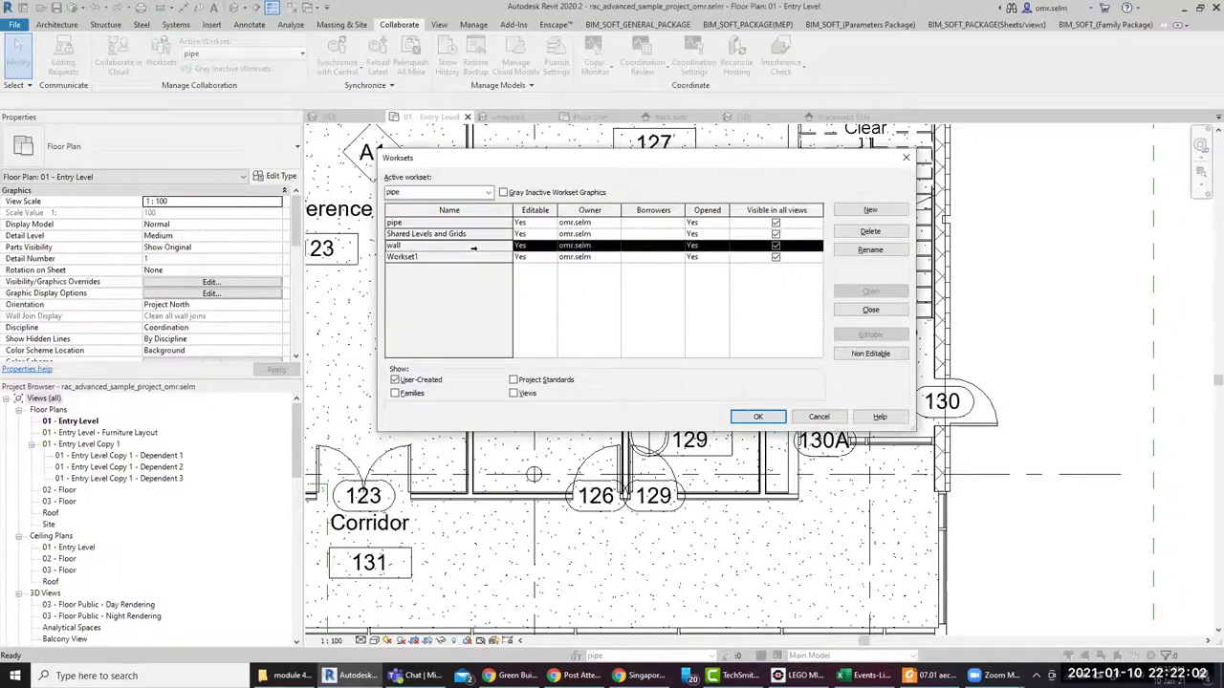
click(870, 353)
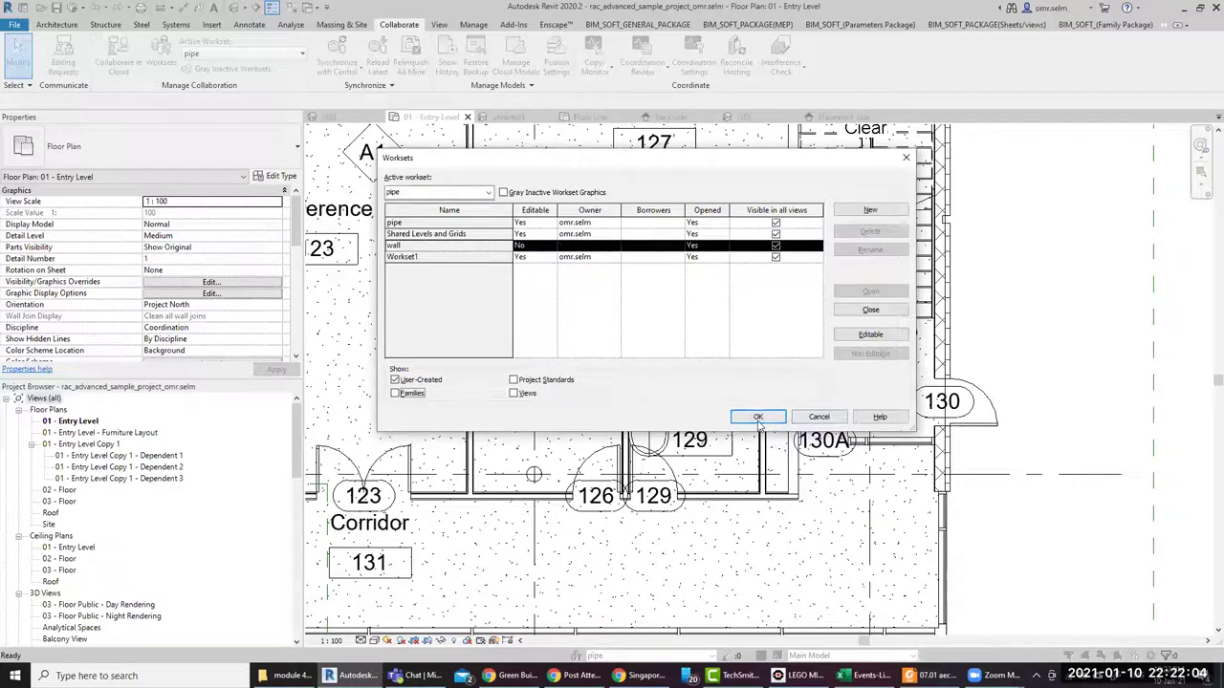
click(761, 420)
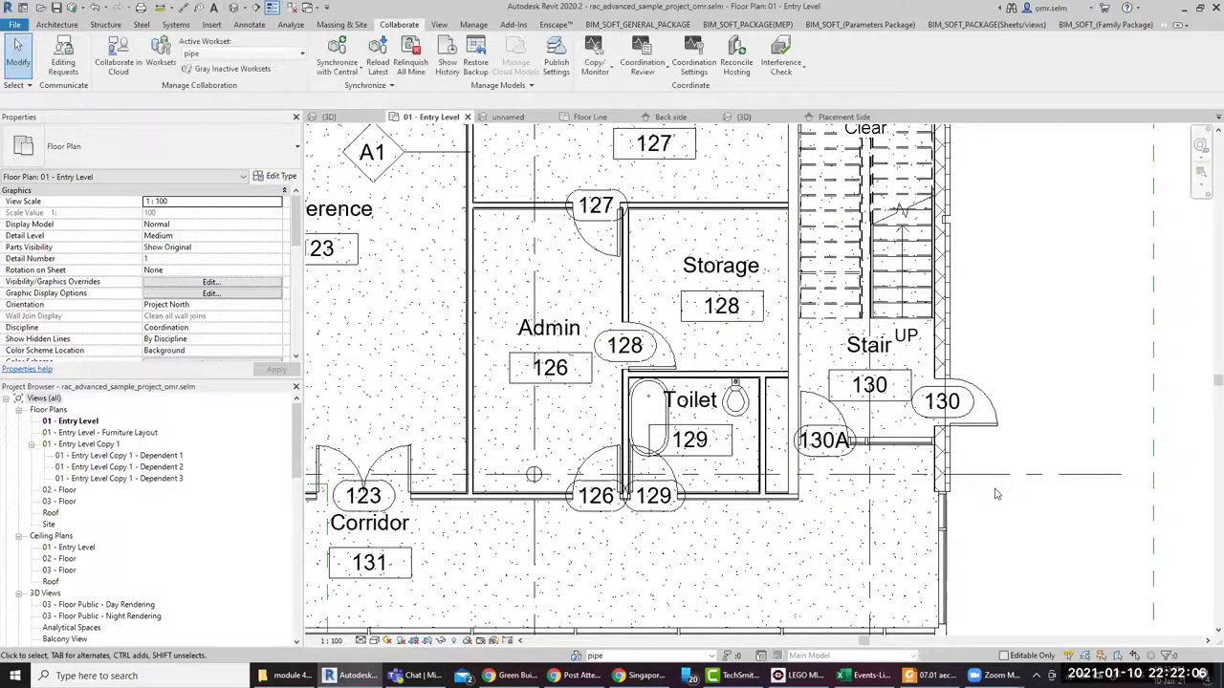
click(411, 59)
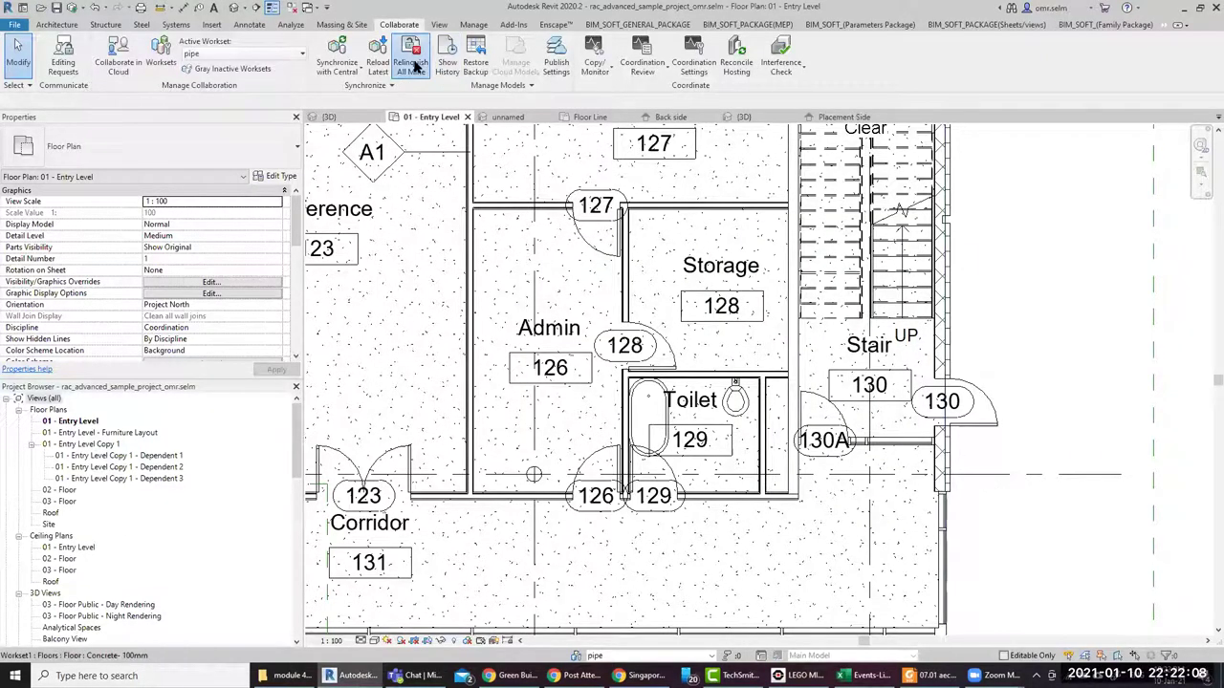
click(682, 360)
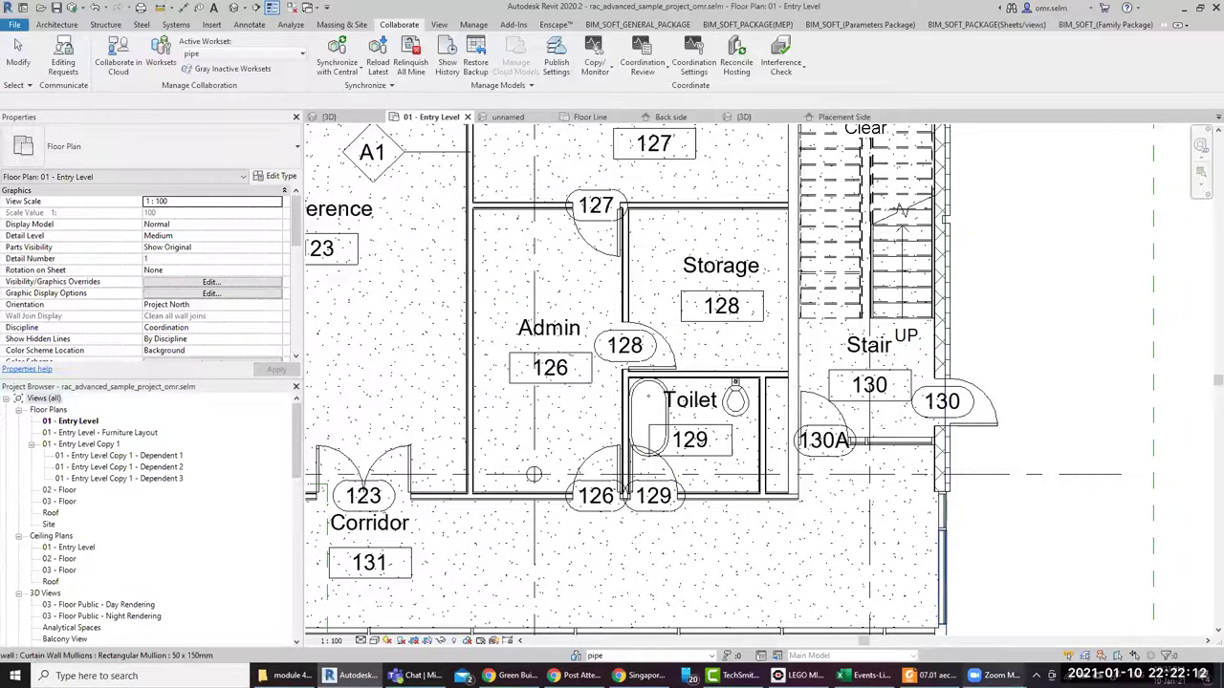
Read the Model Preparation checklist down to Update revision on Splash Sheet, then return to Revit
click(927, 676)
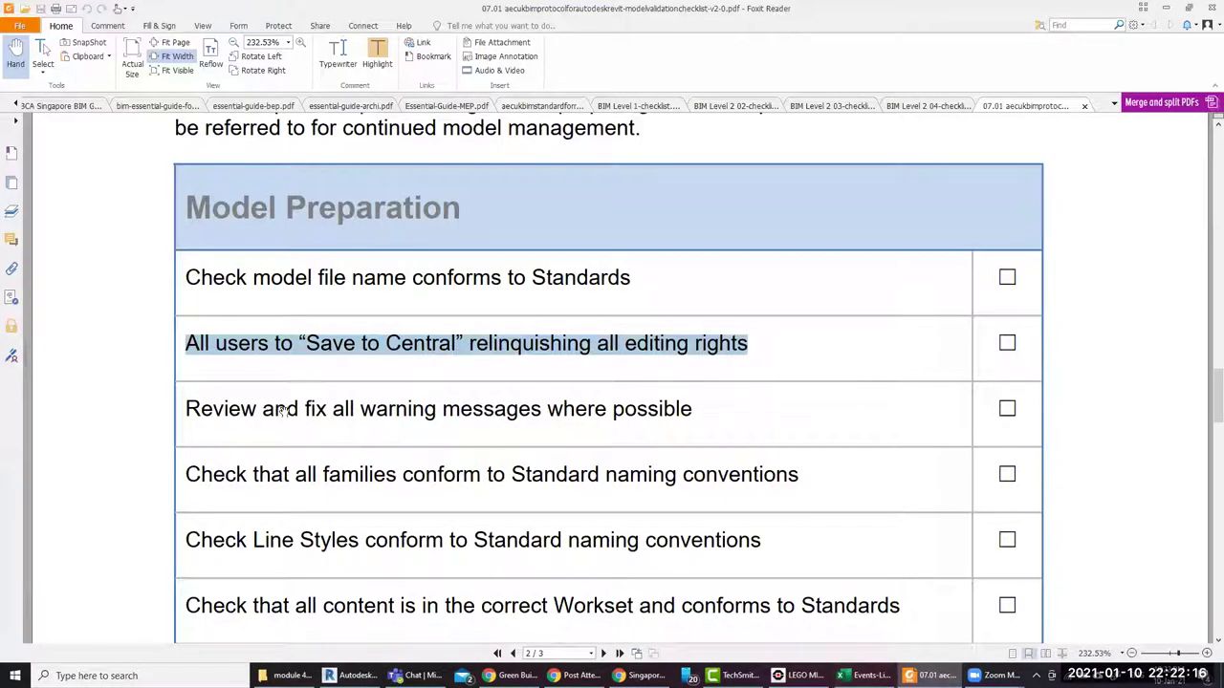
scroll(520, 353, down, 1)
scroll(521, 353, down, 1)
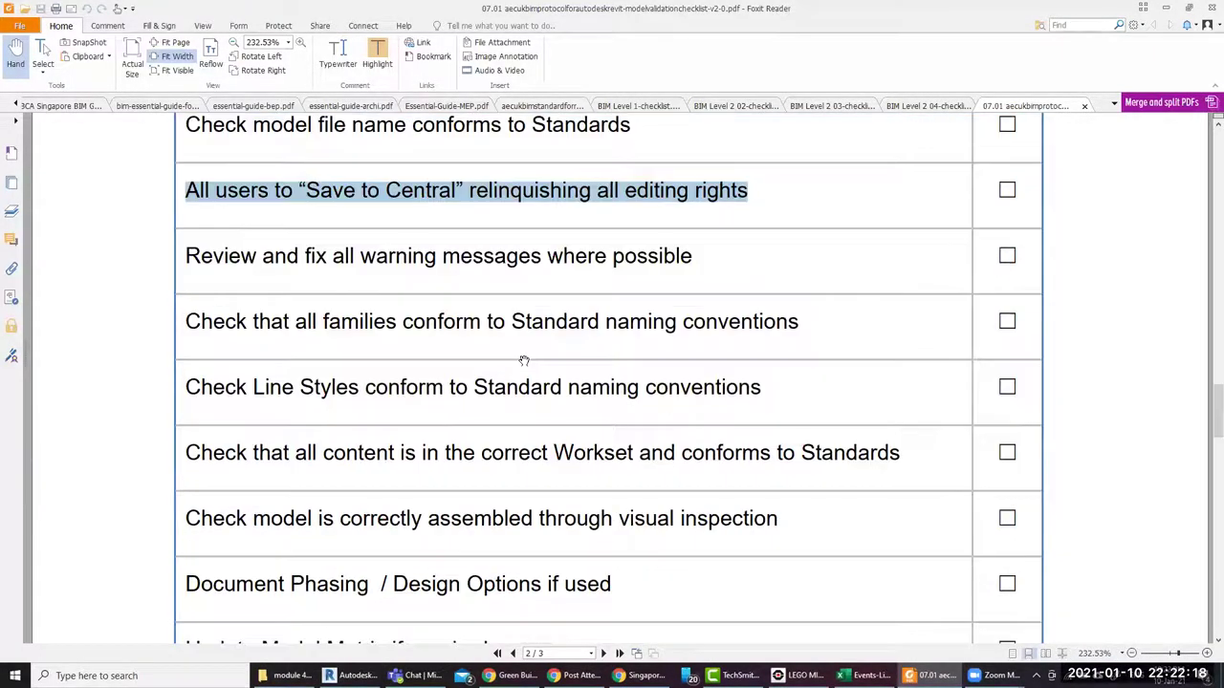
scroll(518, 366, down, 1)
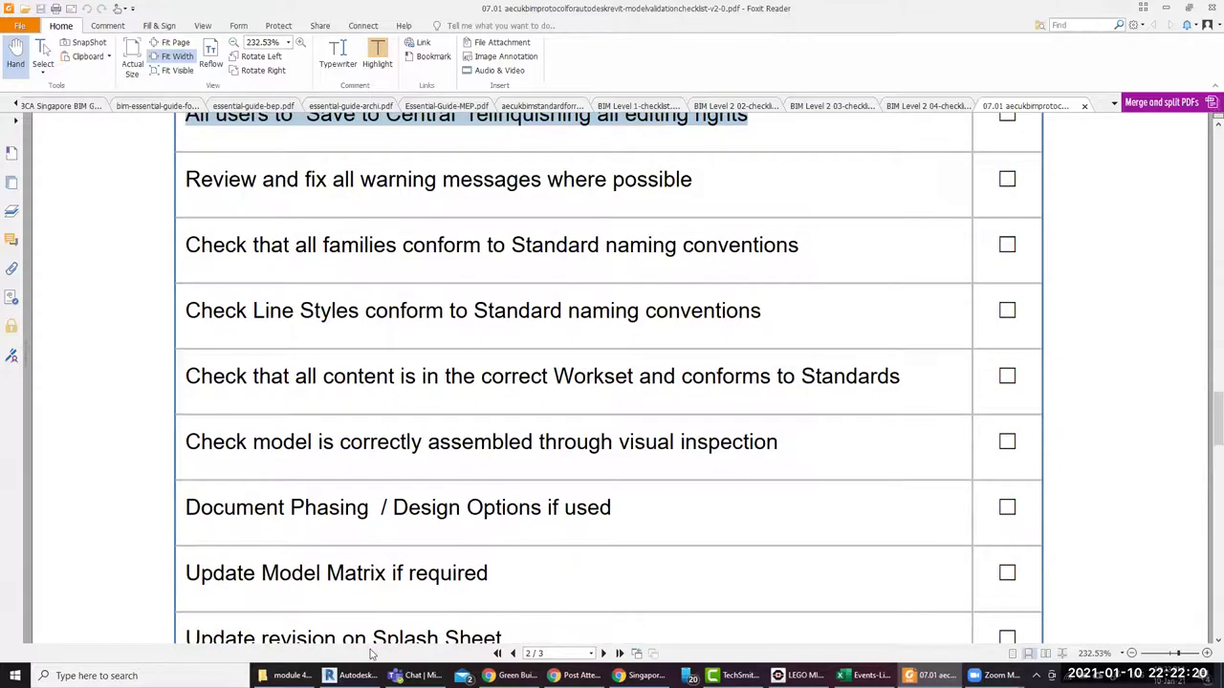
click(356, 676)
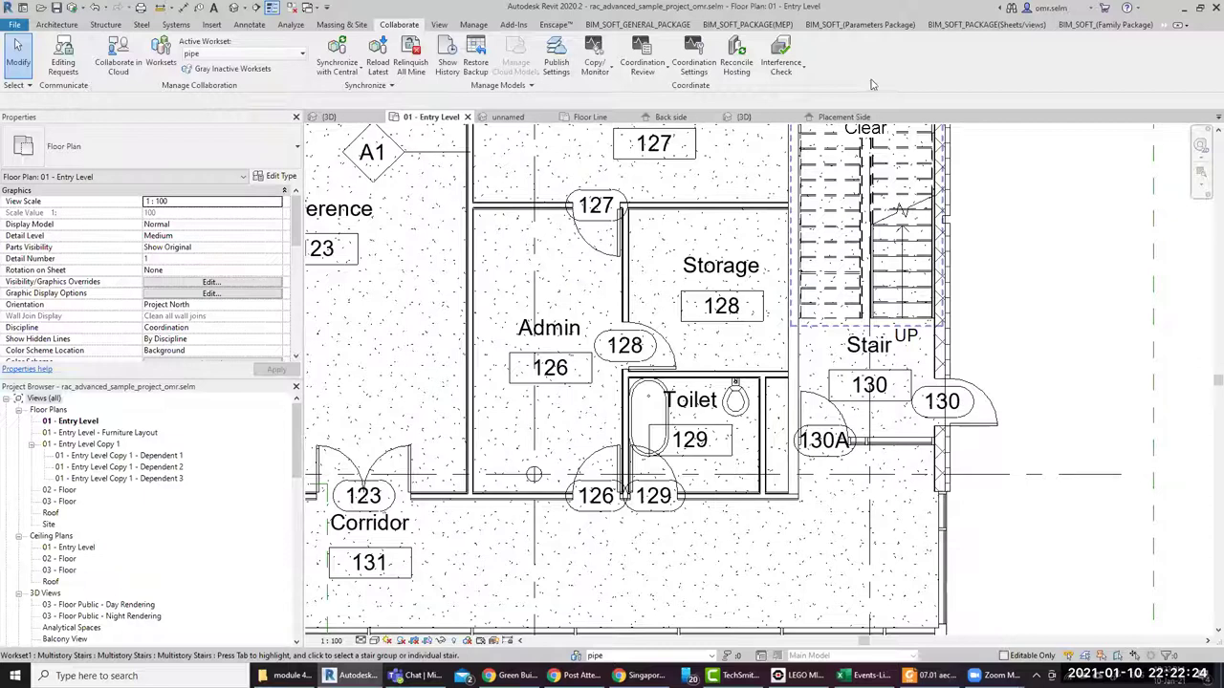
Open the model's warnings, expand the wall warning groups and select the exterior masonry wall in Warning 2
click(475, 25)
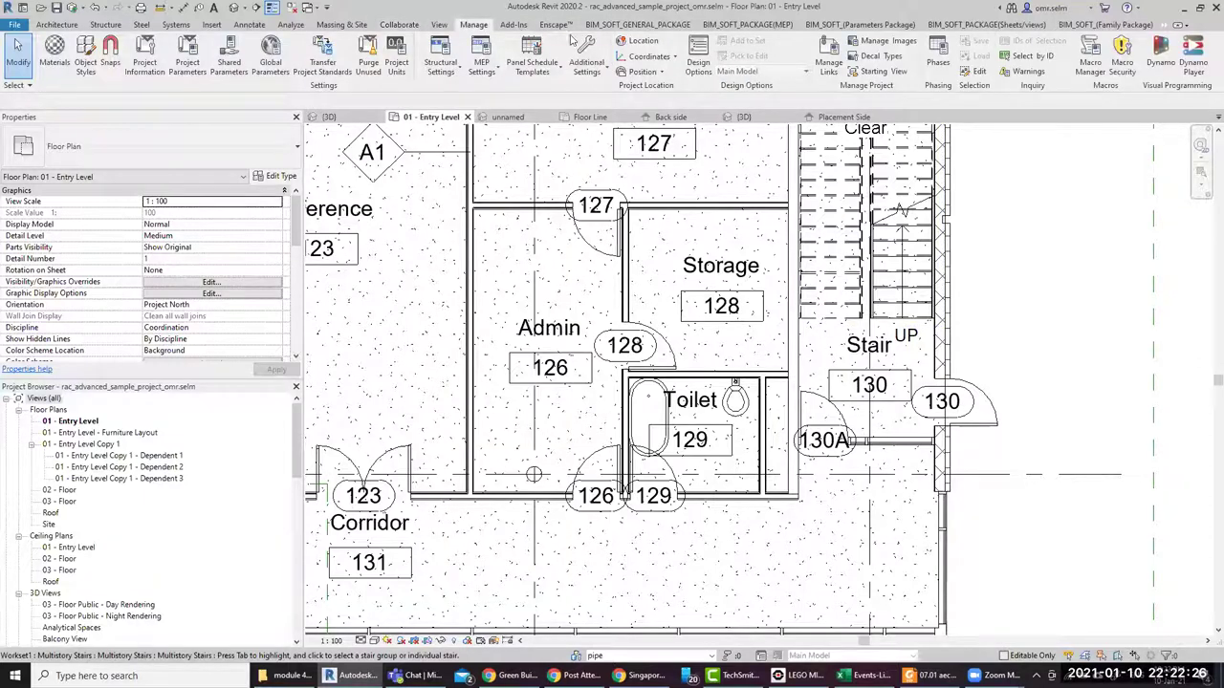
click(1037, 73)
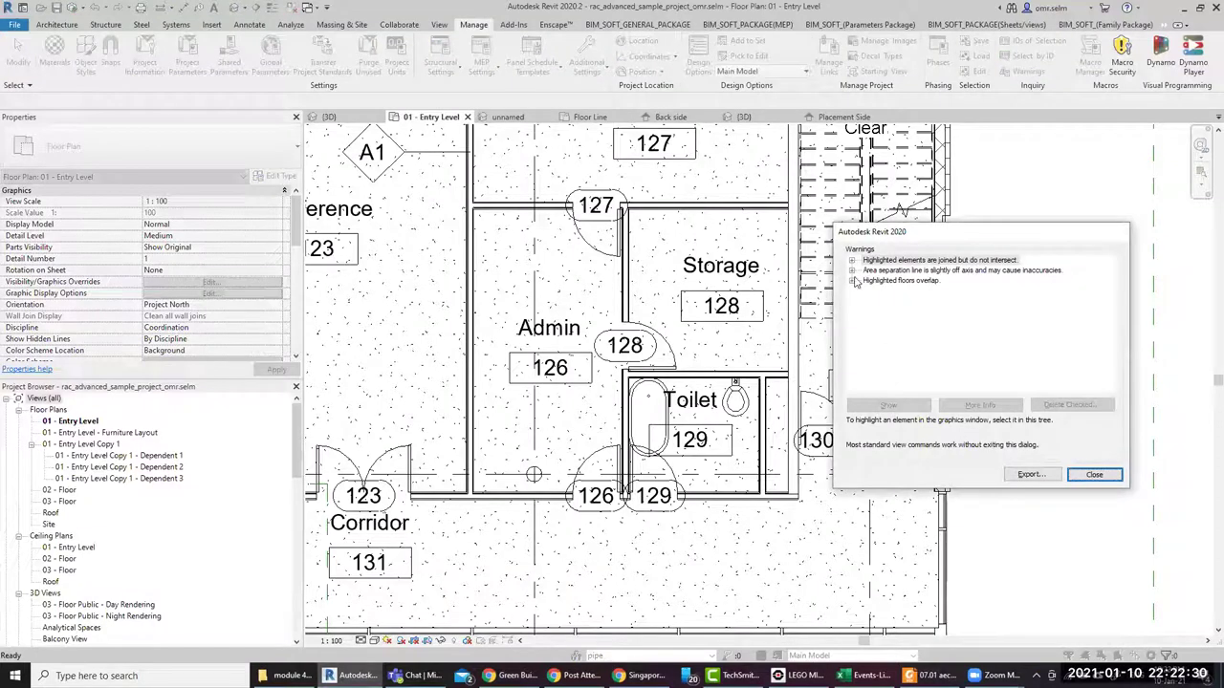
click(852, 270)
click(851, 260)
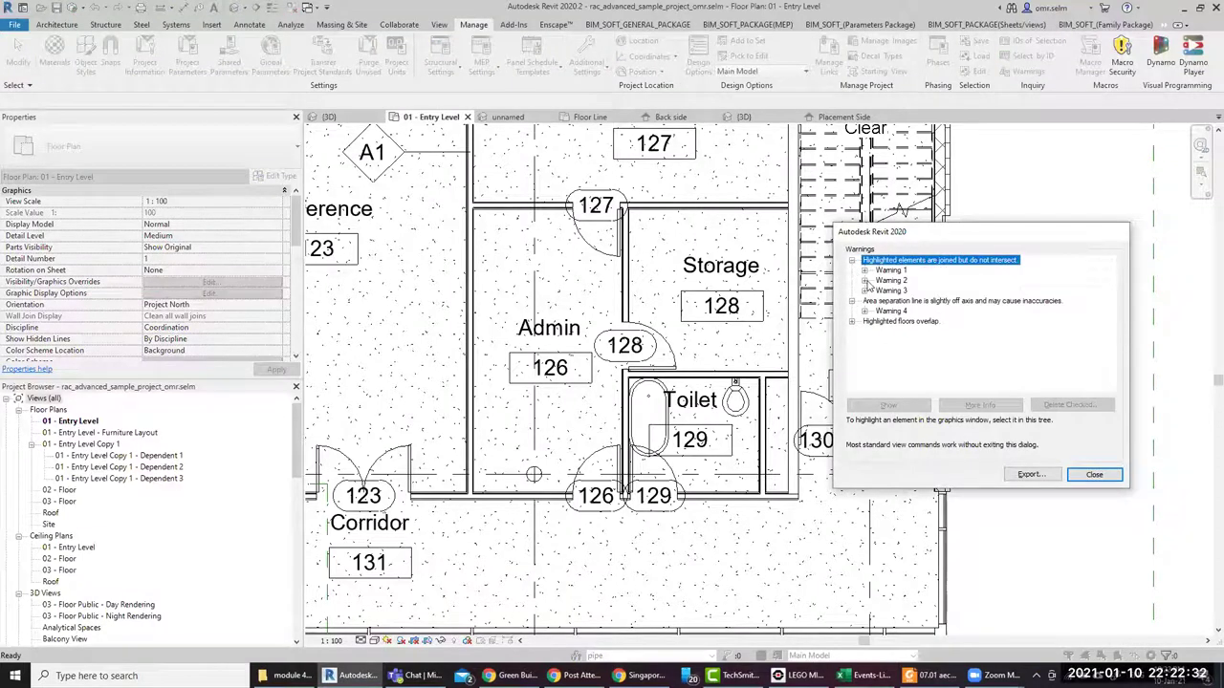
click(864, 280)
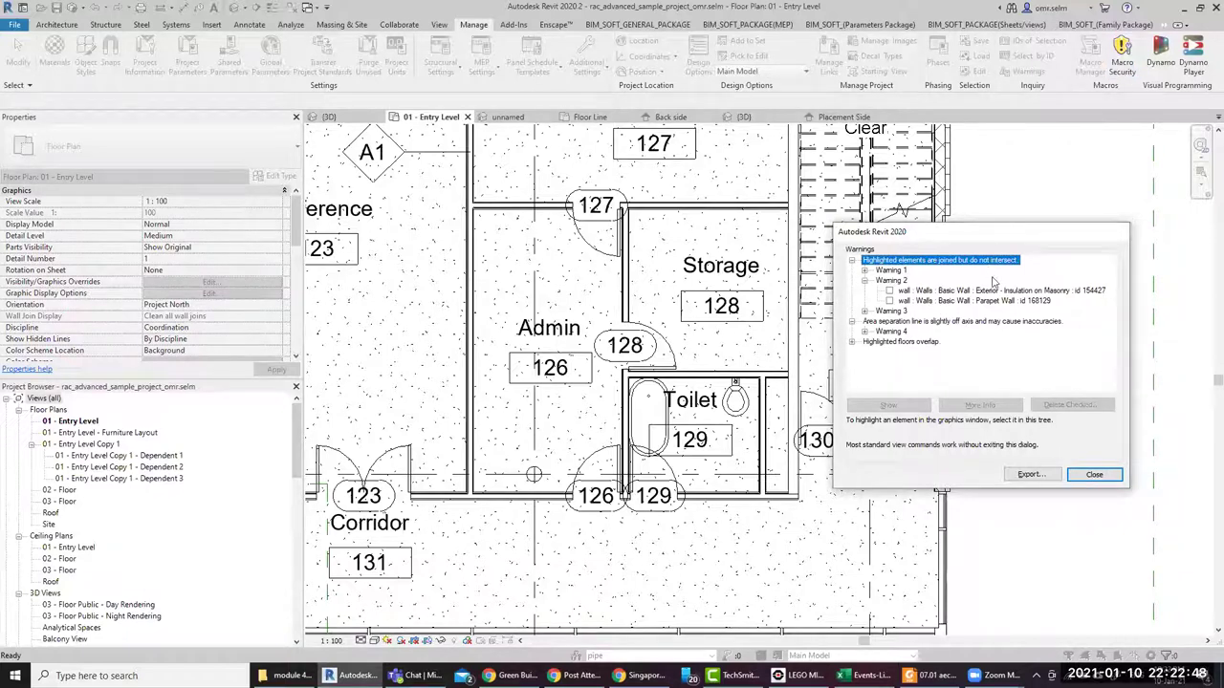
click(947, 292)
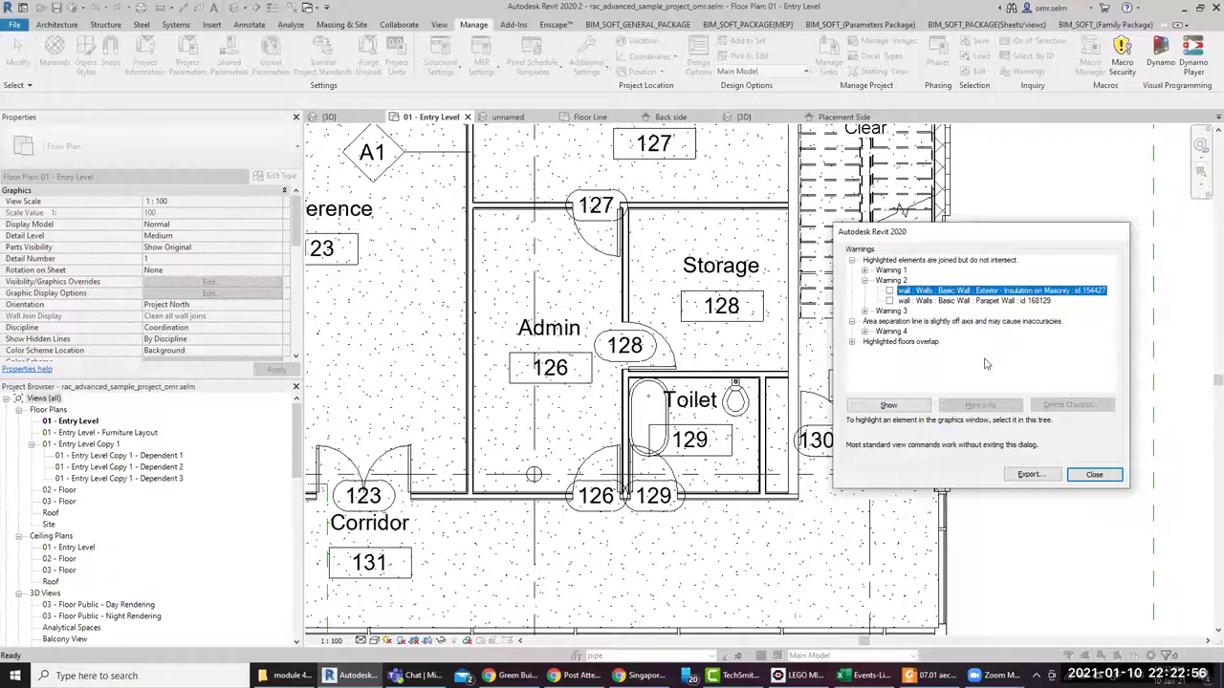
Expand the overlapping floors Warning 5 and show the Concrete-100mm floor in the model
click(889, 344)
click(852, 341)
click(864, 352)
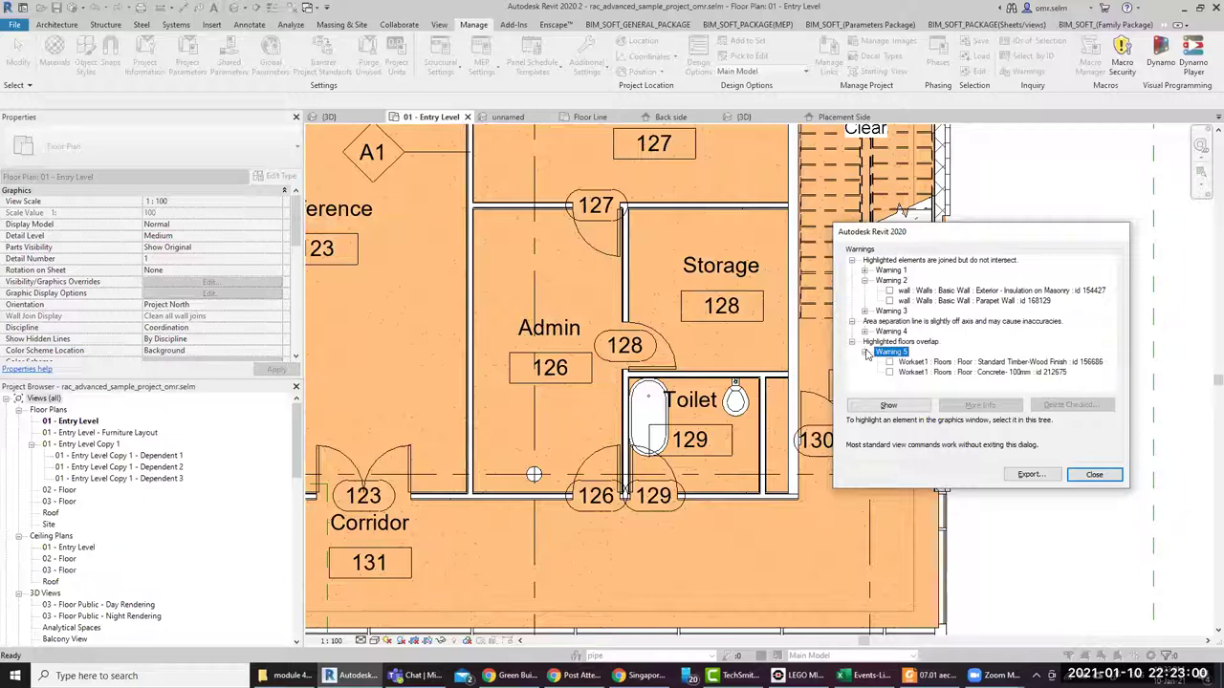
click(902, 363)
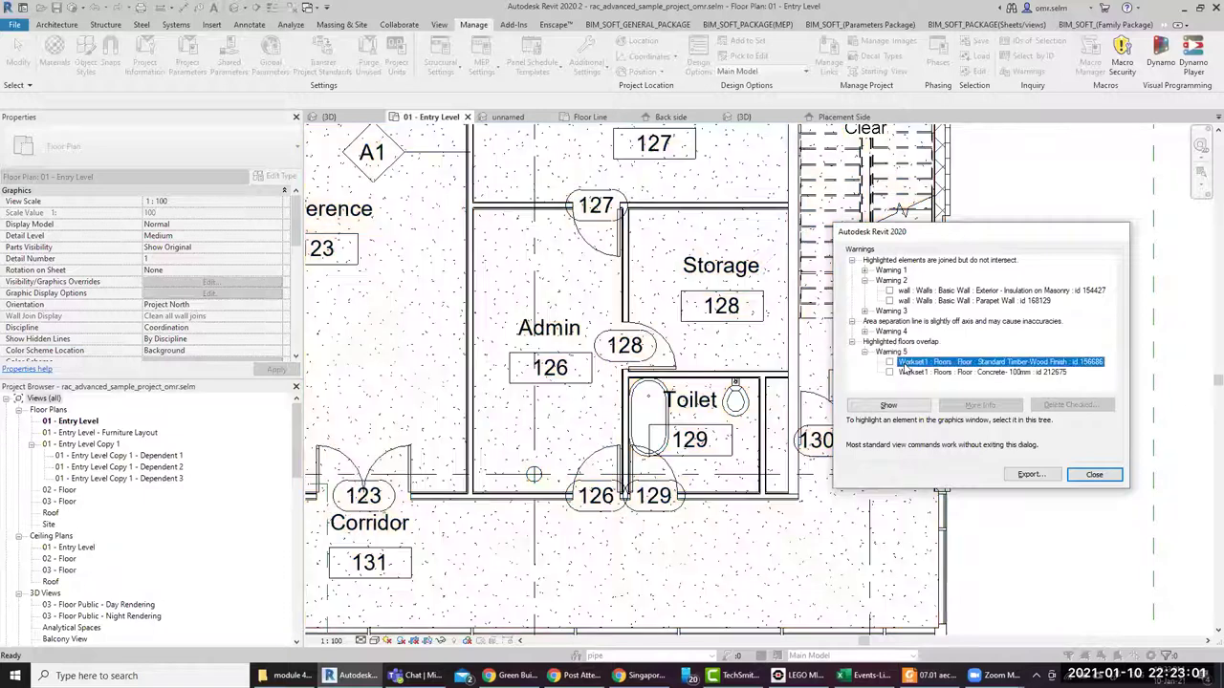
click(944, 373)
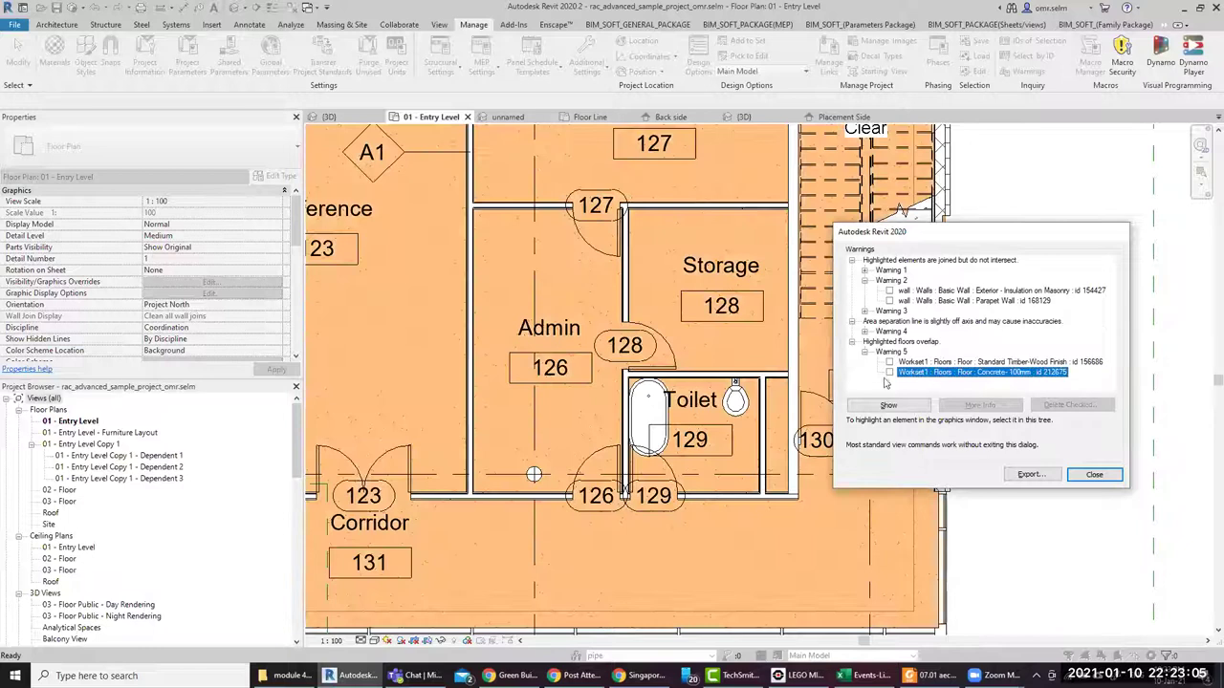
click(888, 405)
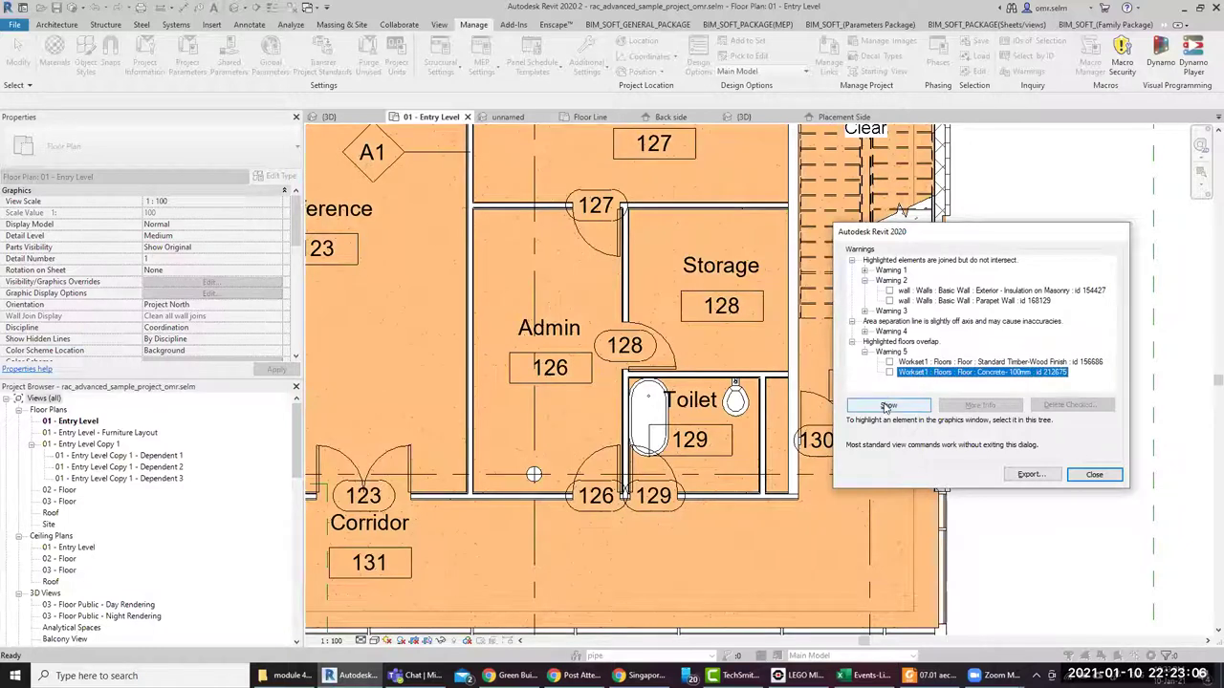
click(706, 389)
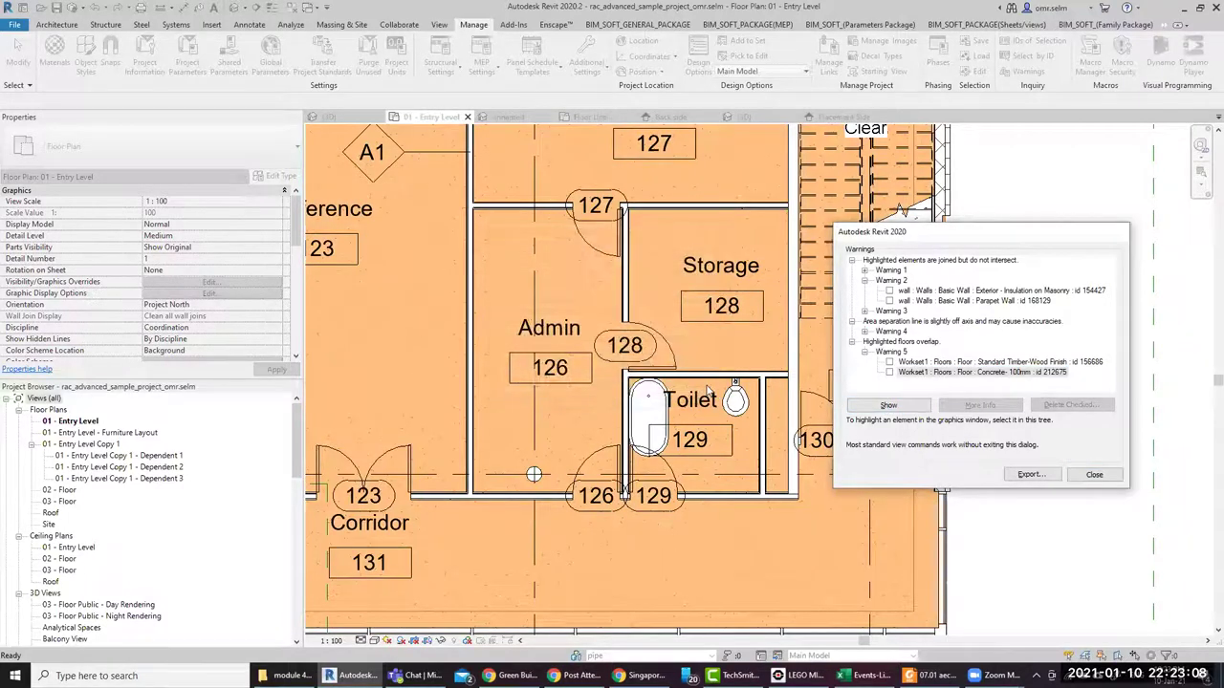
click(895, 407)
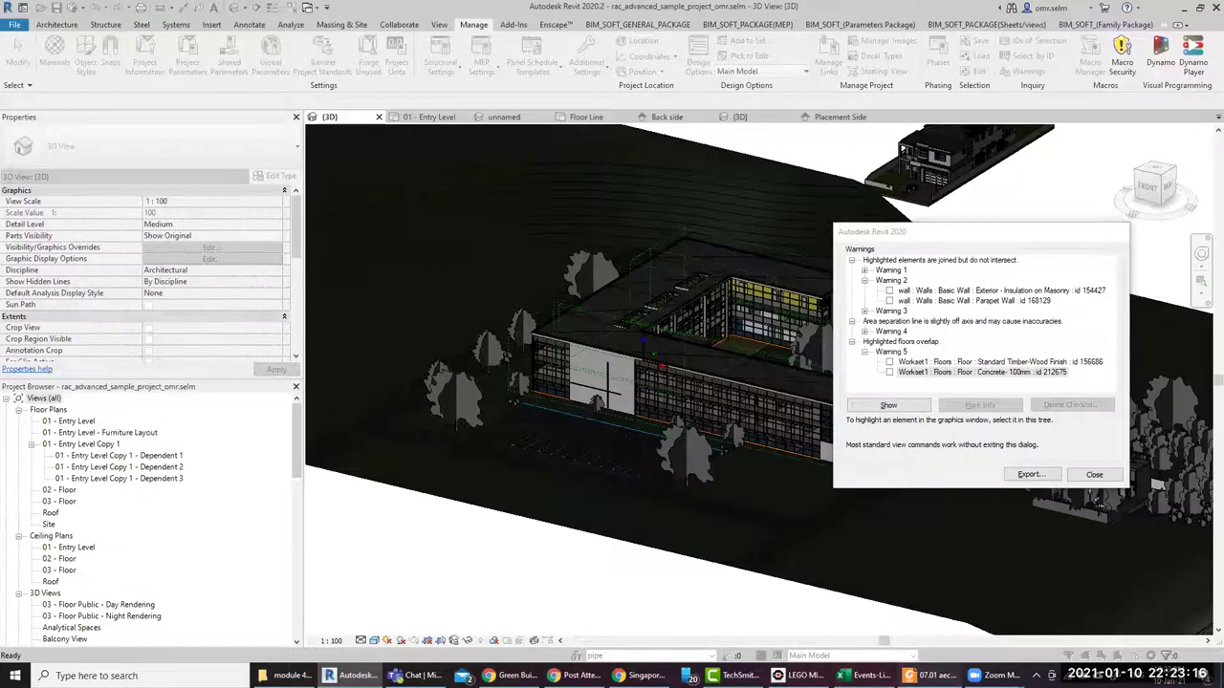
Check the validation checklist PDF, then close the warnings list in Revit
click(949, 669)
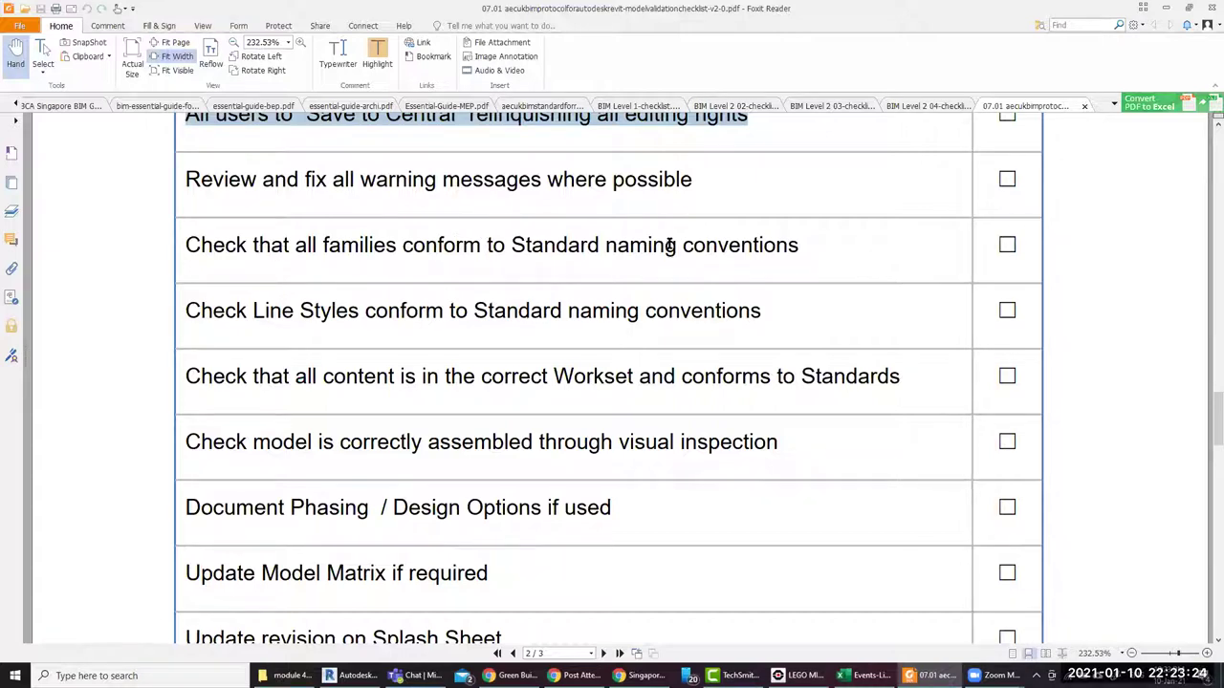
click(354, 676)
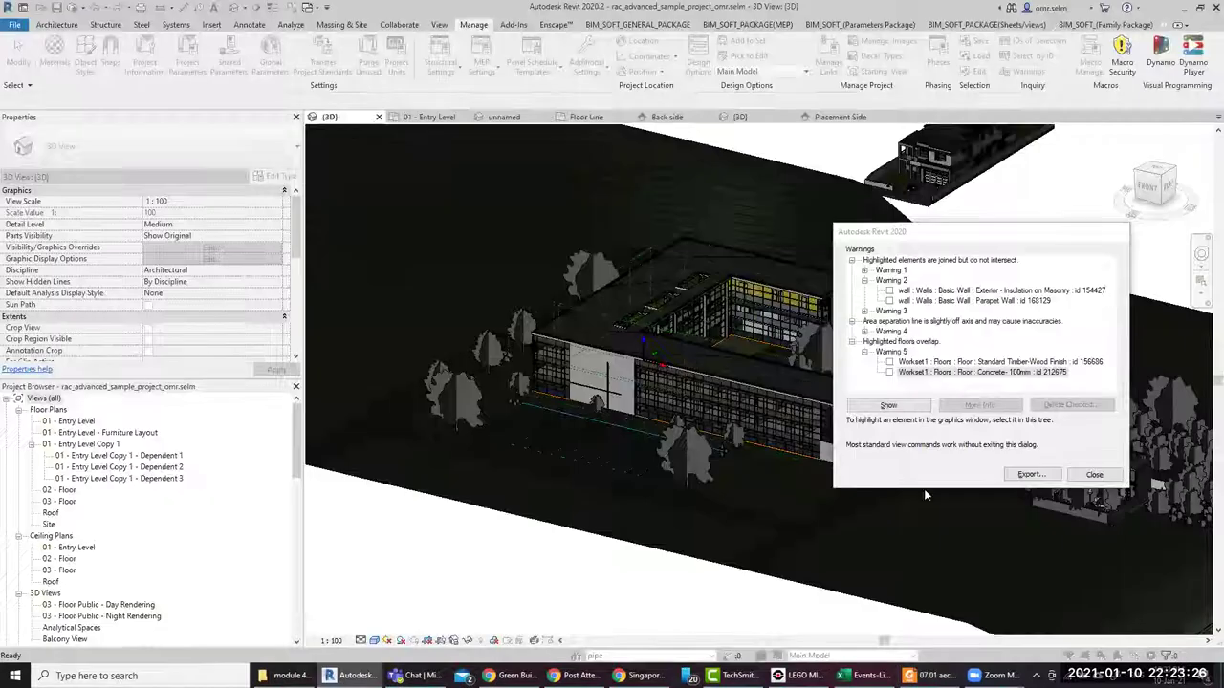
click(1093, 475)
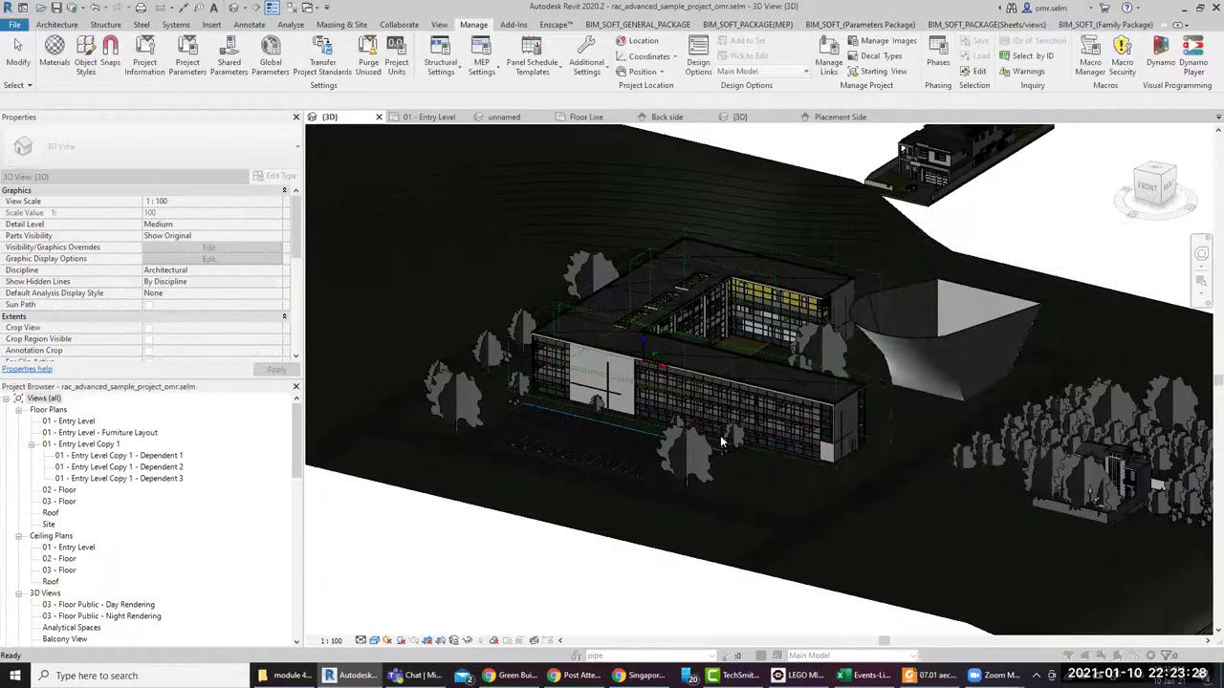
Select the site model group and a Scarlet Oak tree to confirm both are on Workset1, then bring up the checklist
click(769, 404)
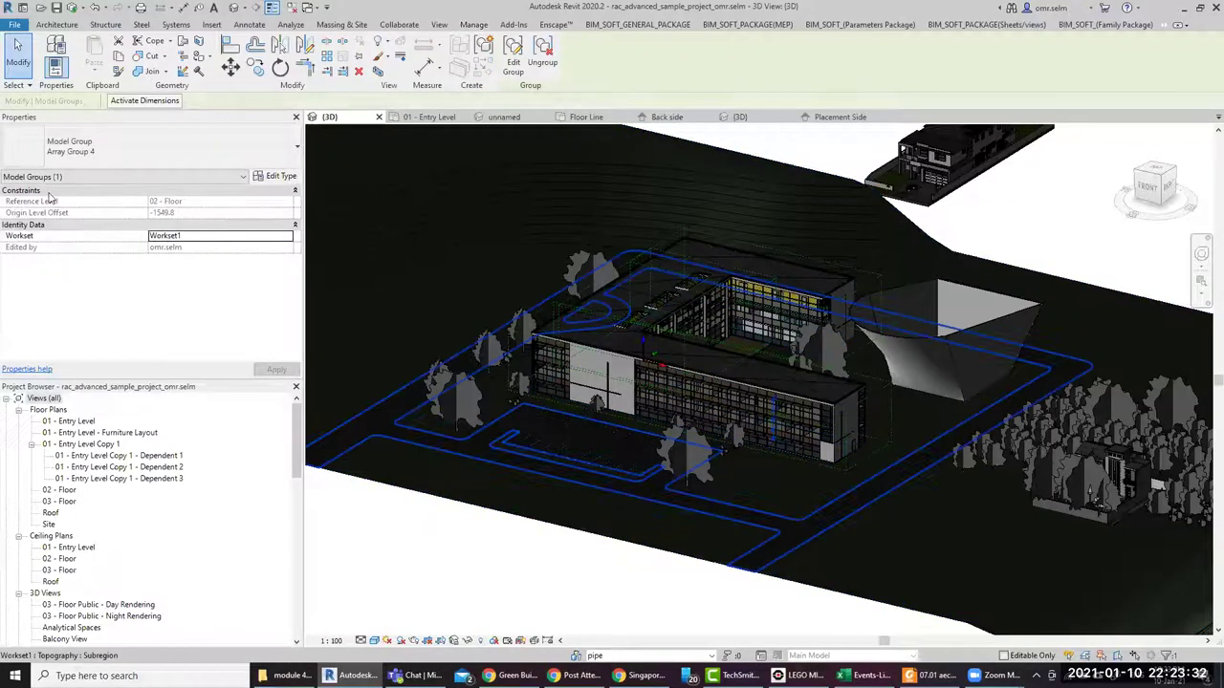
click(454, 397)
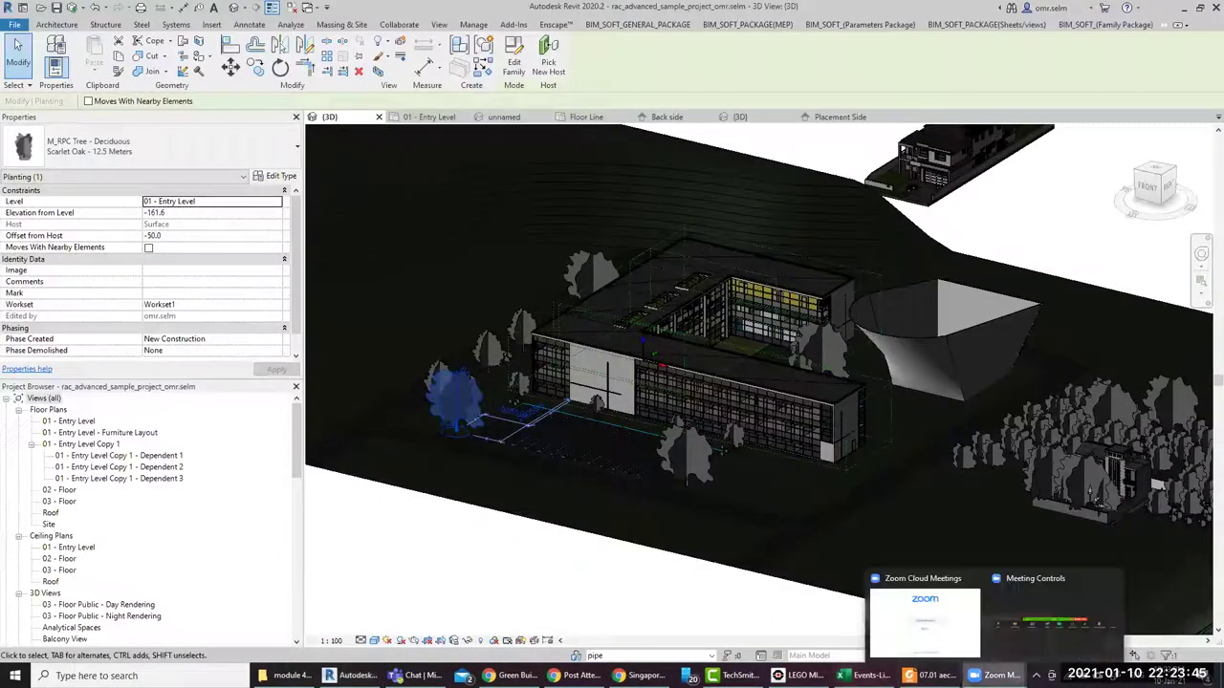
click(932, 676)
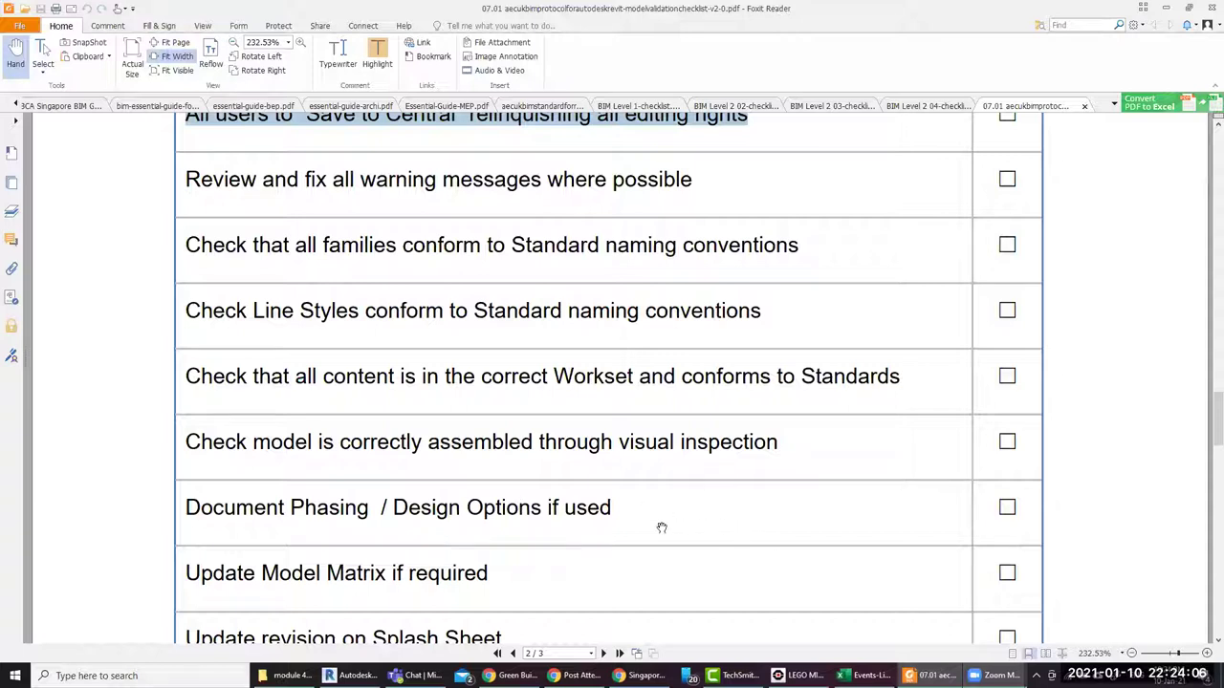
Scroll the checklist down to the Splash Sheet revision item, then go back to the Revit 3D view
scroll(652, 526, down, 3)
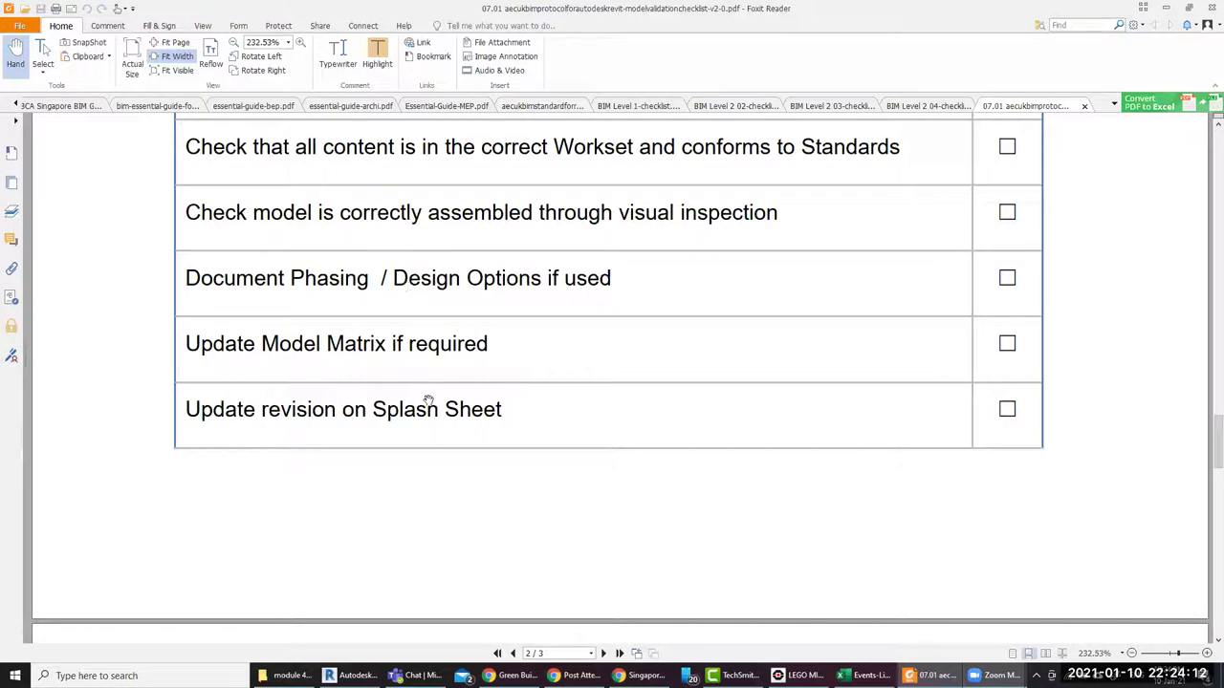
click(351, 675)
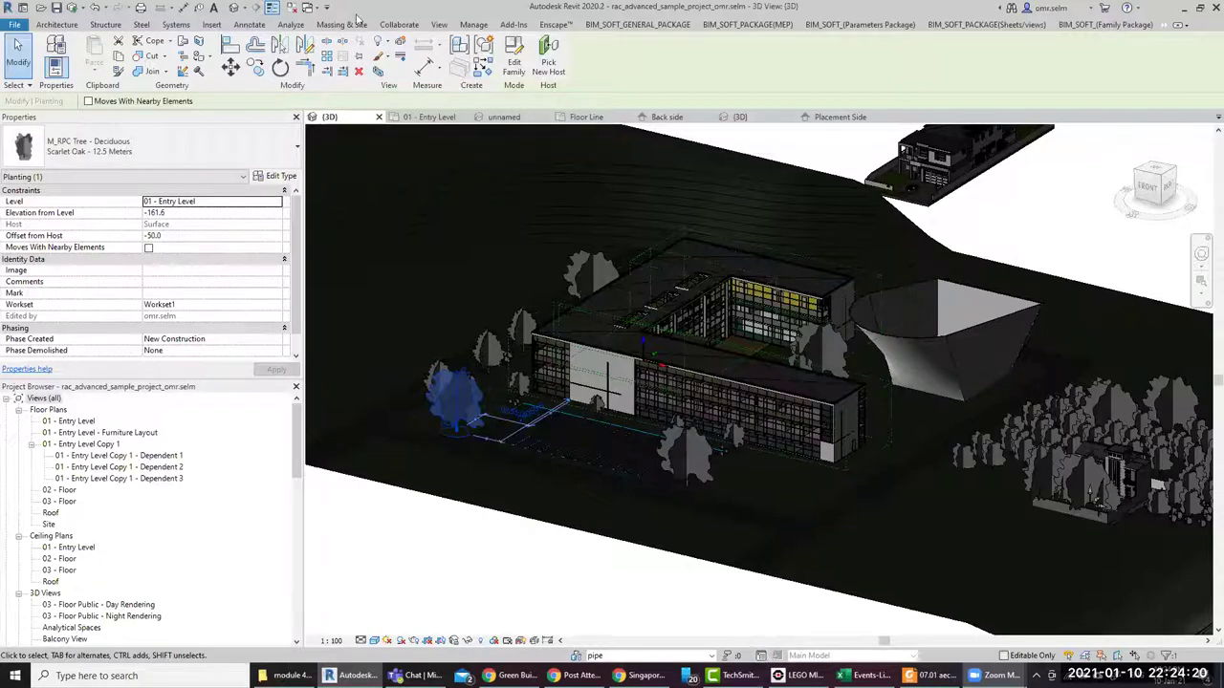
Insert a new phase named 'future' after New Construction, then bring up the validation checklist
click(436, 27)
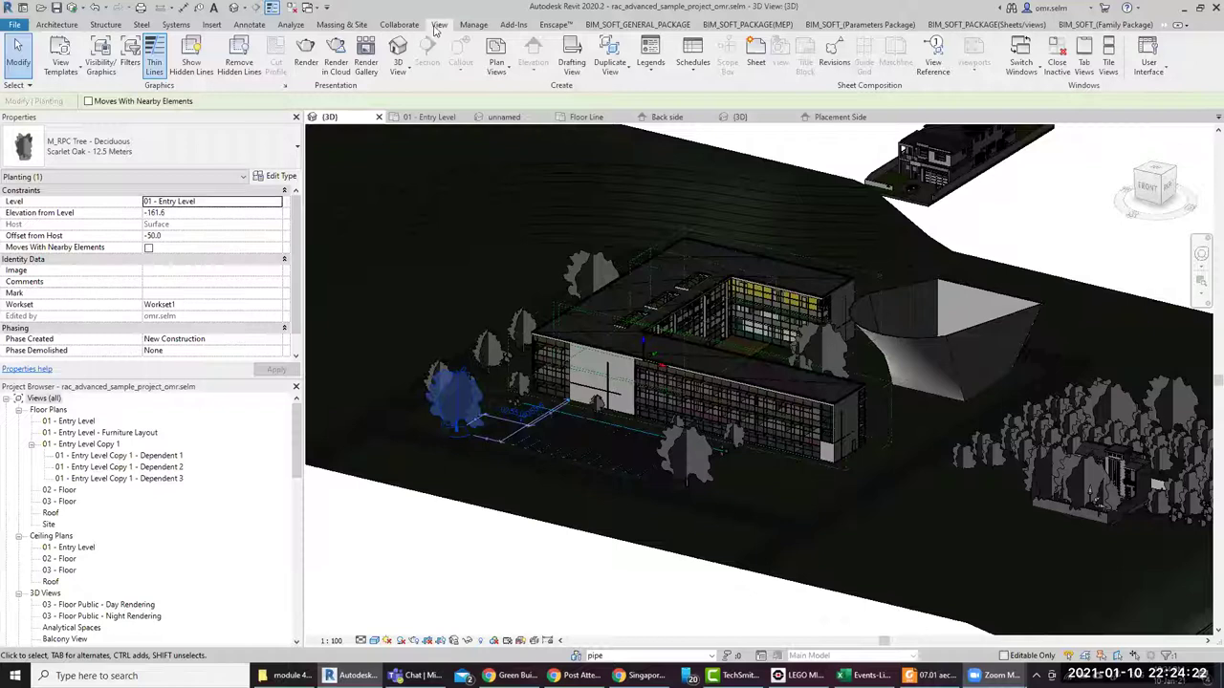
click(473, 26)
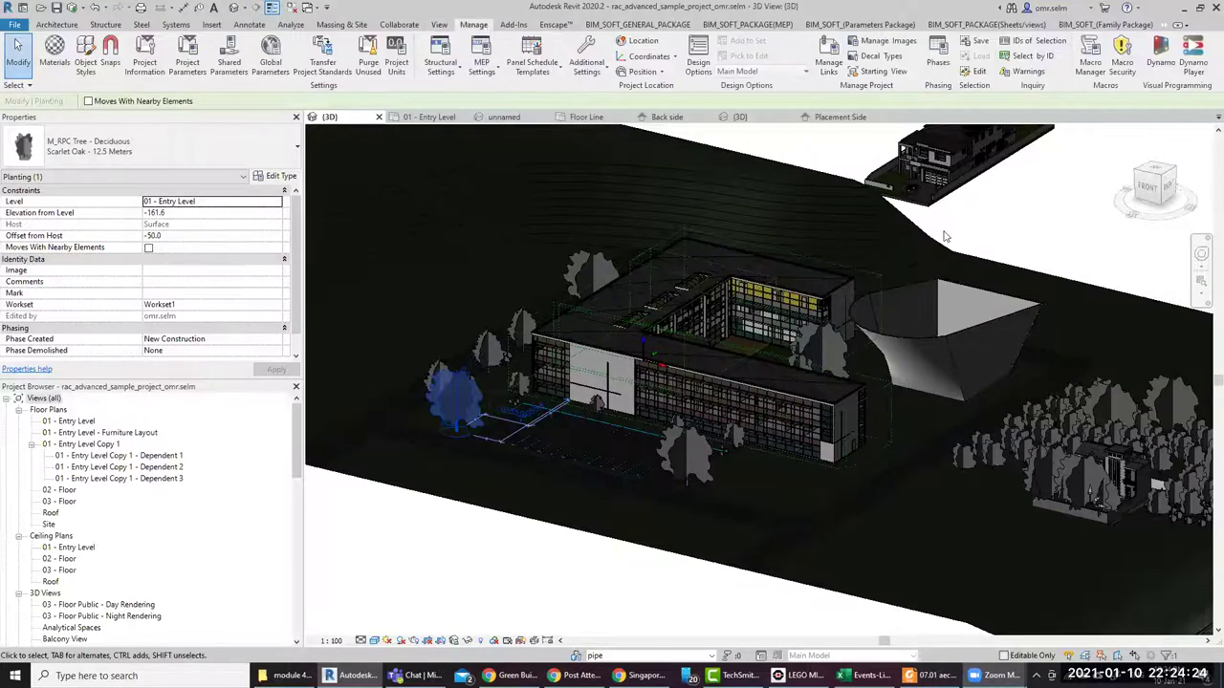
click(943, 65)
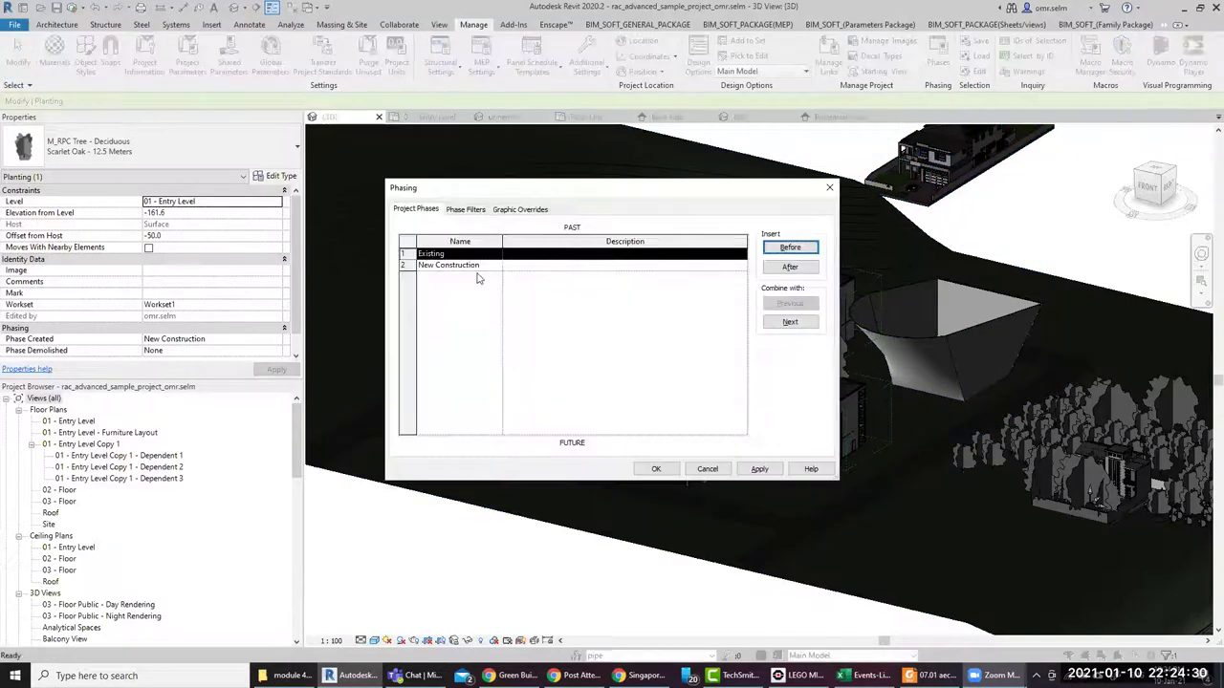
click(475, 267)
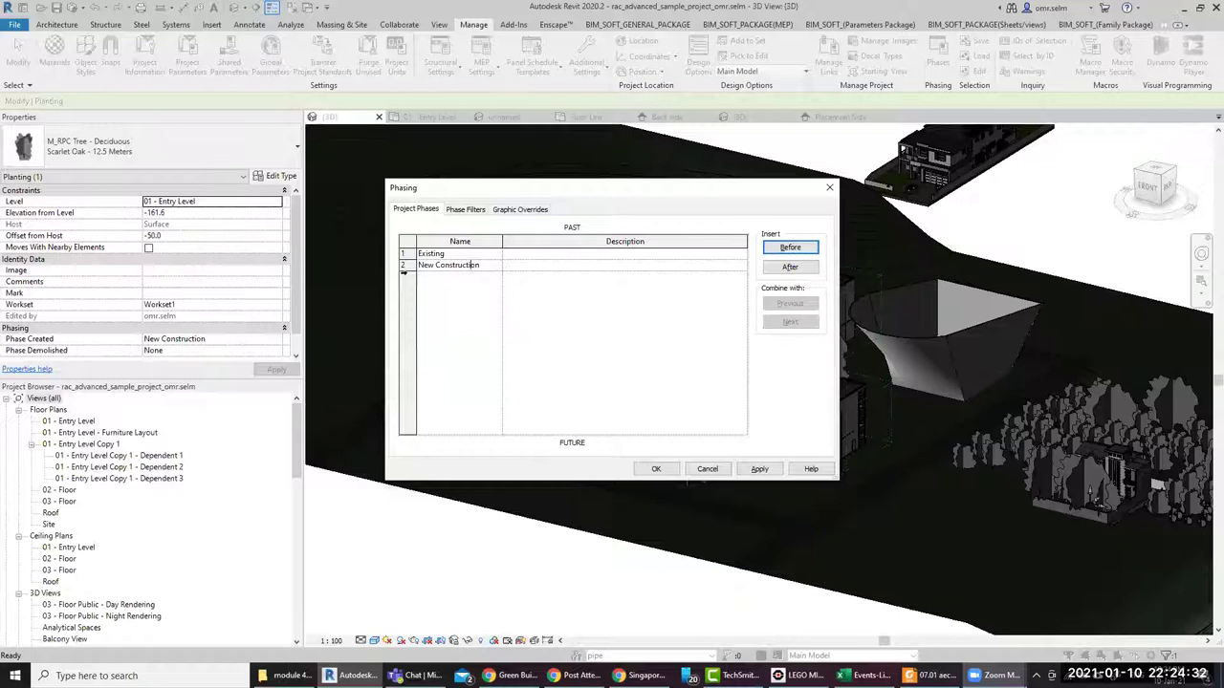
click(790, 267)
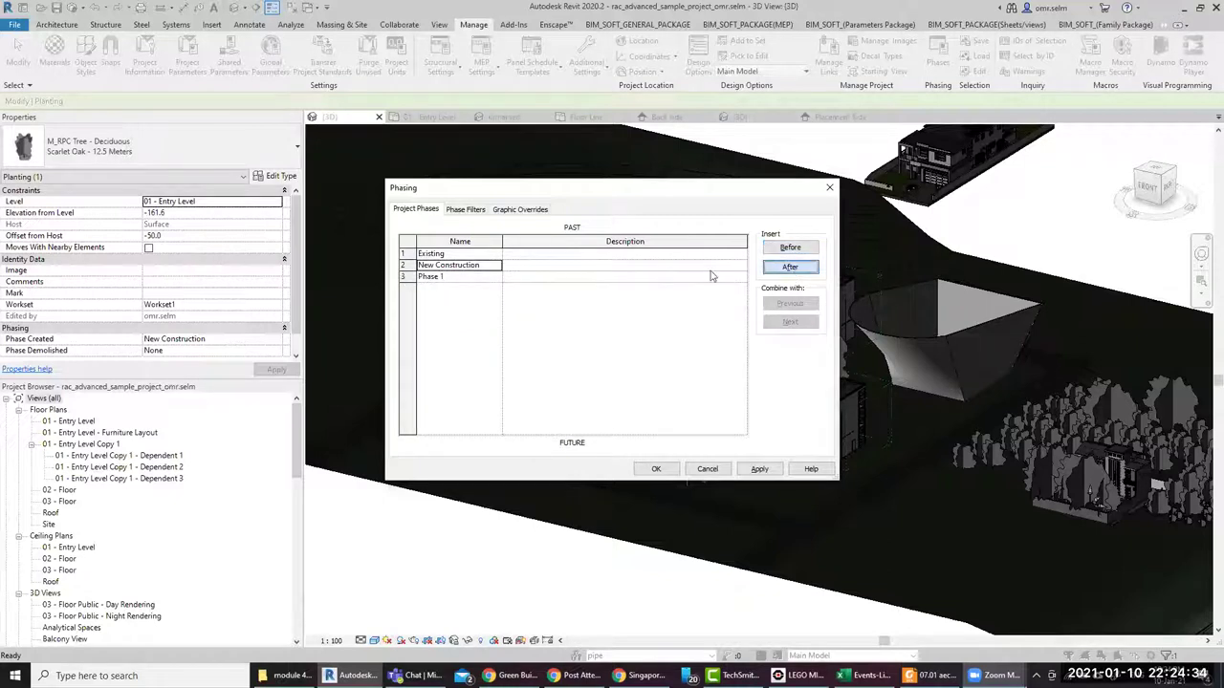
text(future)
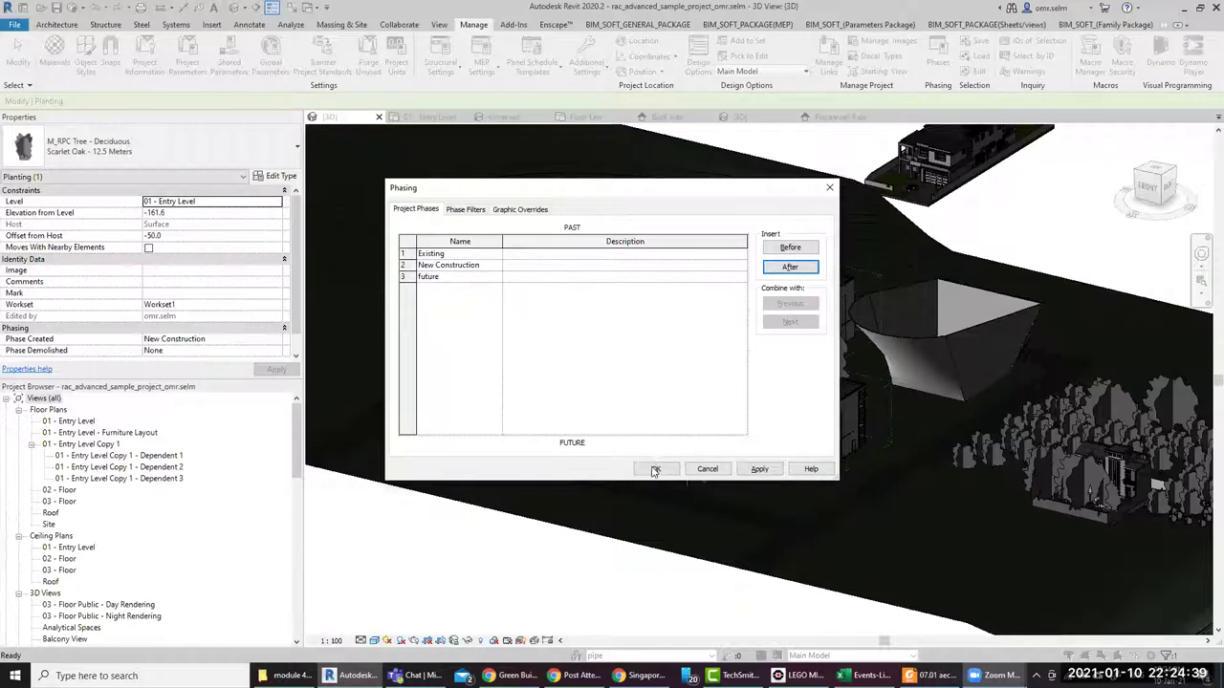
click(656, 469)
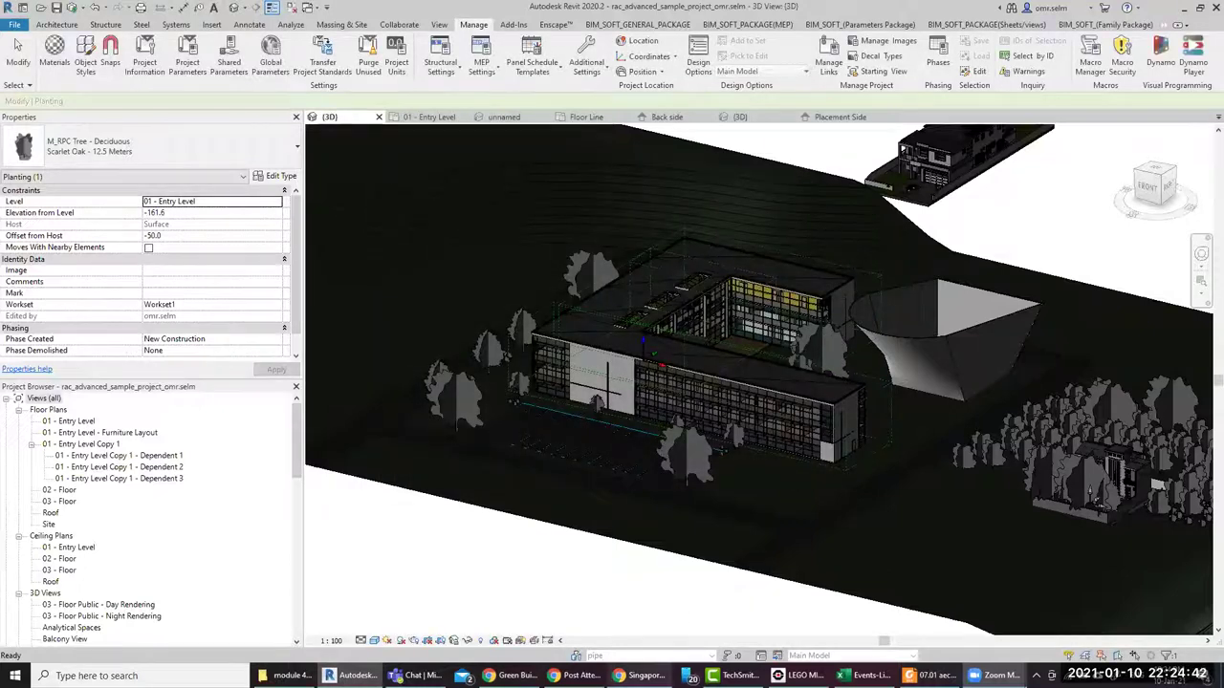
click(928, 675)
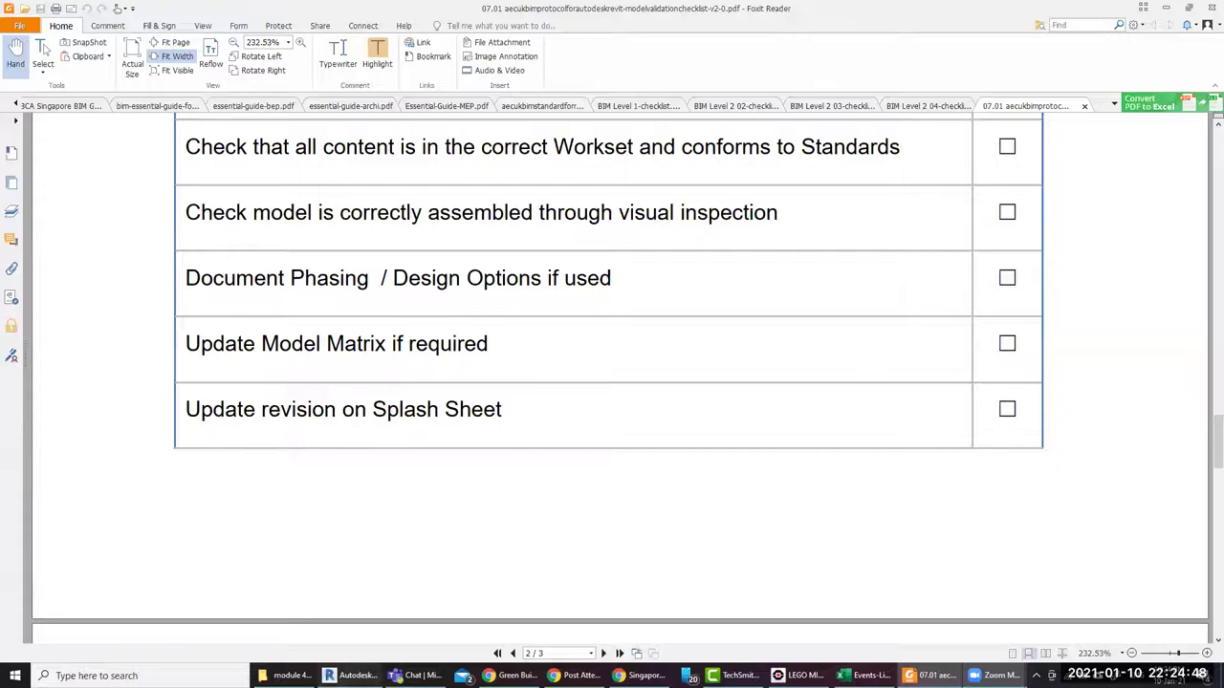
In Revit, scroll the Project Browser past Schedules to the Sheets list and its A1 - Floor Plan sheet
click(356, 675)
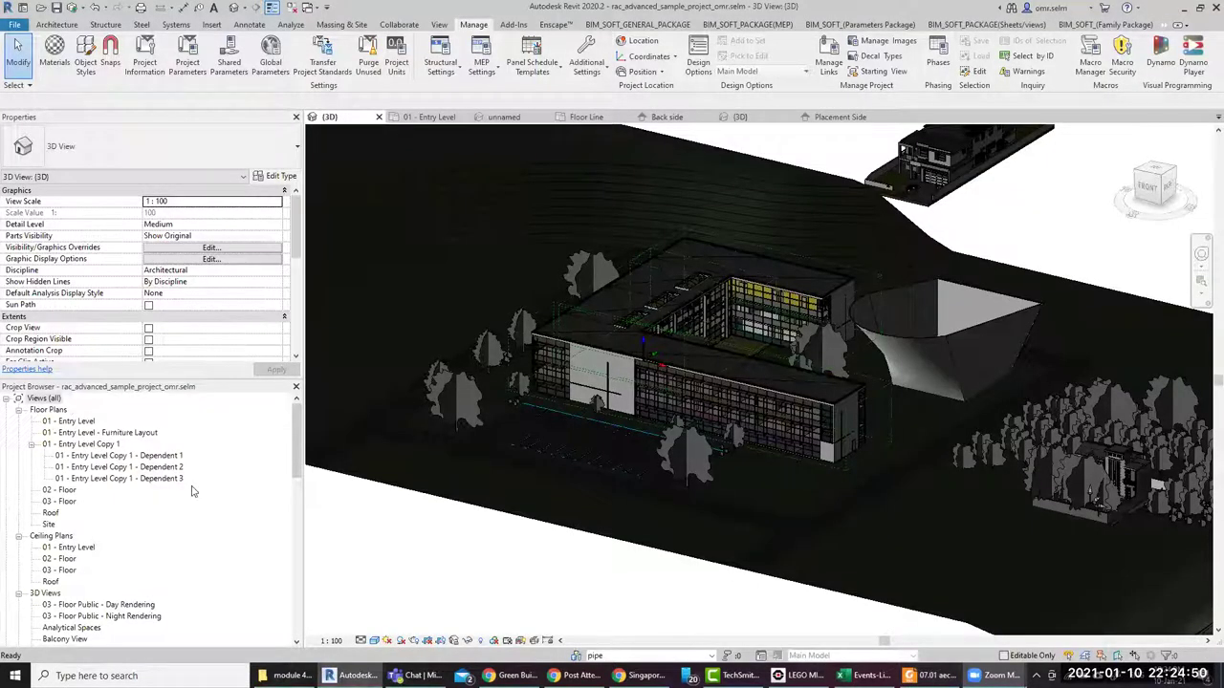
scroll(217, 514, down, 3)
scroll(182, 524, down, 5)
scroll(143, 533, down, 5)
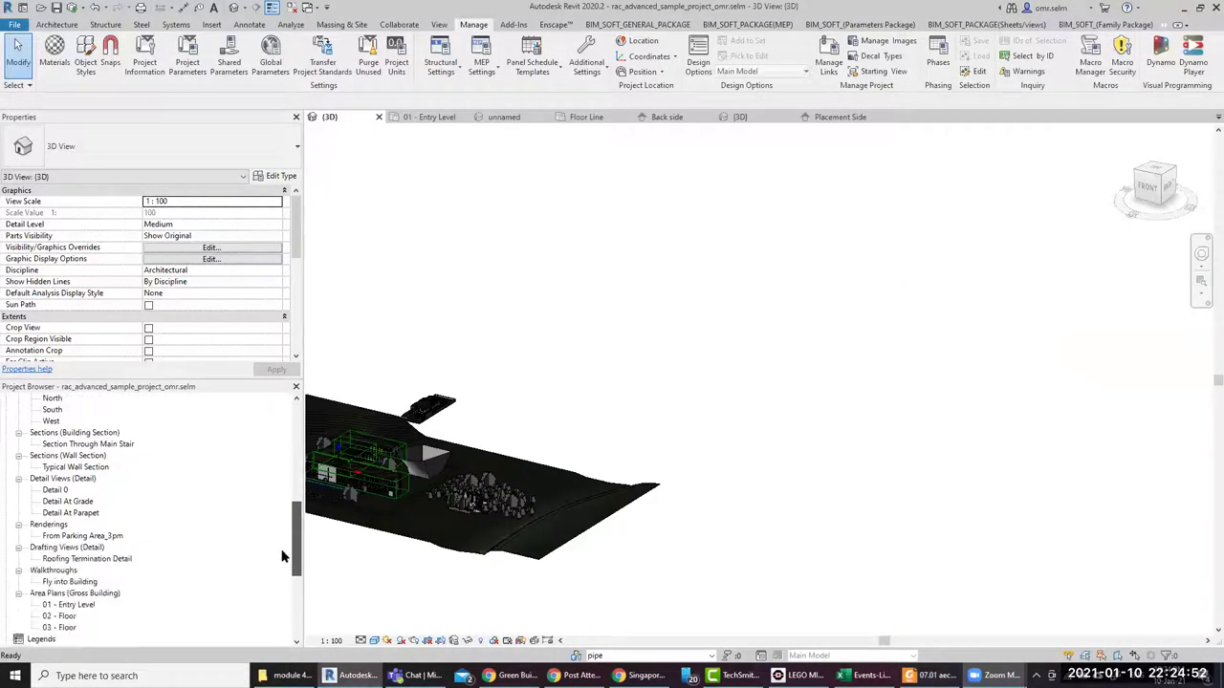
scroll(111, 542, down, 3)
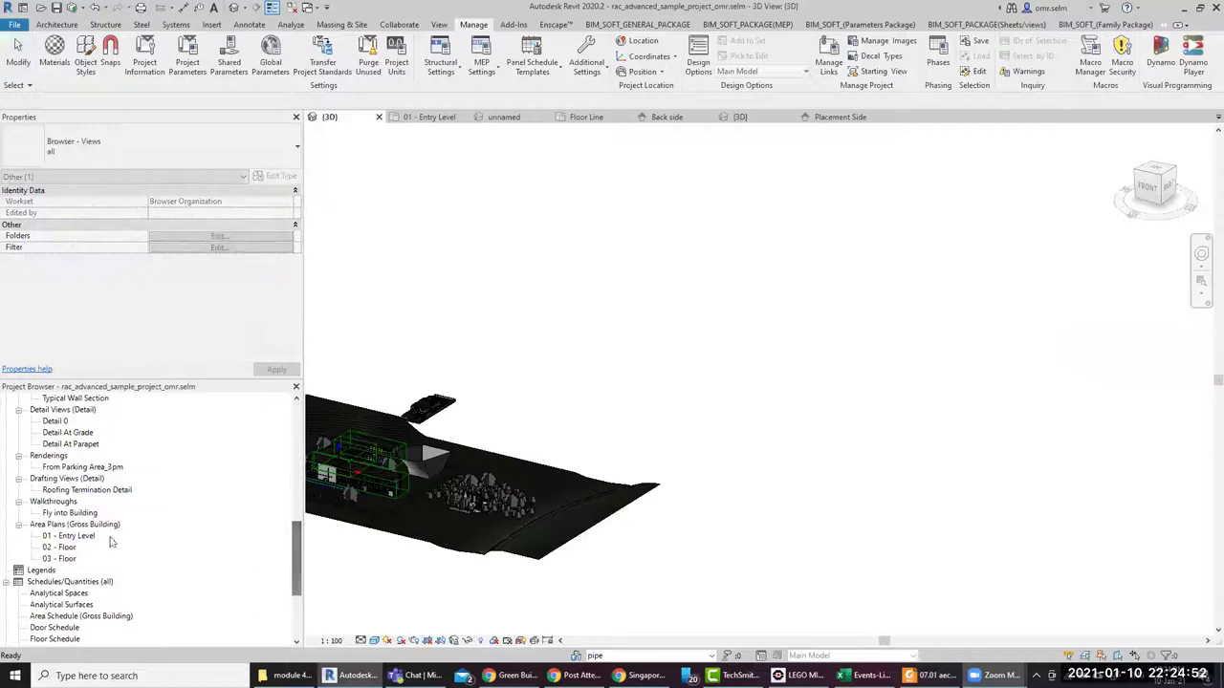
click(59, 581)
scroll(73, 585, down, 2)
scroll(72, 586, down, 2)
click(63, 594)
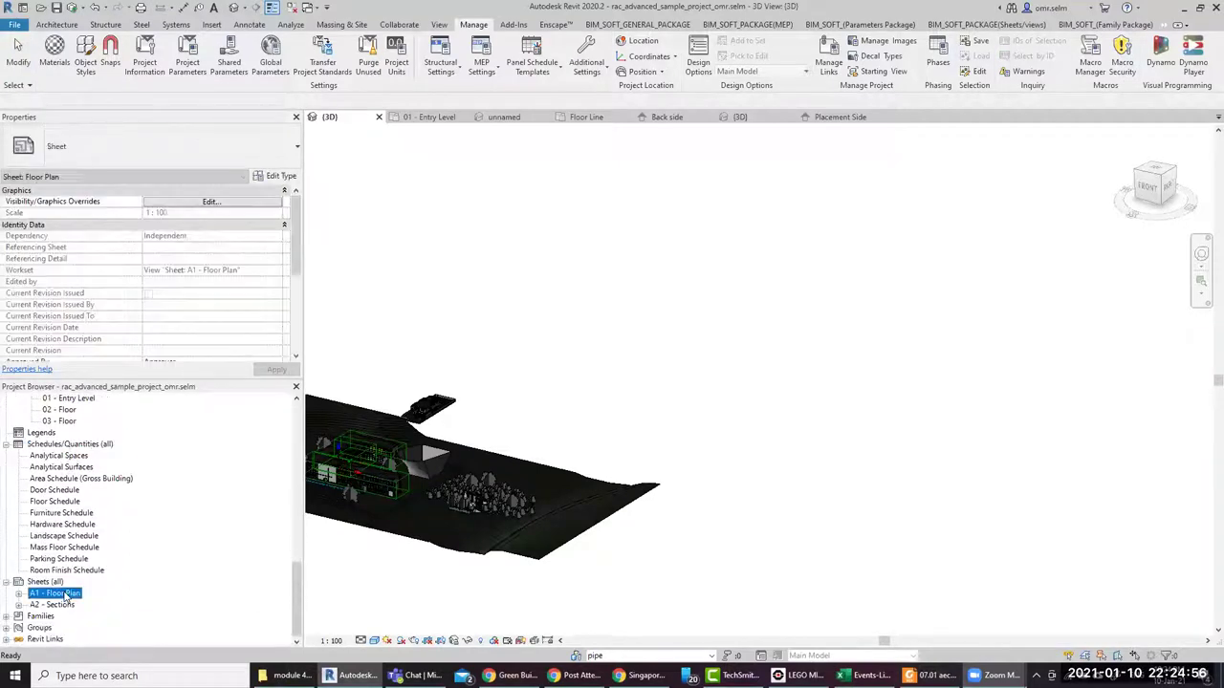
Create a new sheet, A4 - Unnamed, with the A0 metric titleblock, then switch to the checklist
right_click(48, 582)
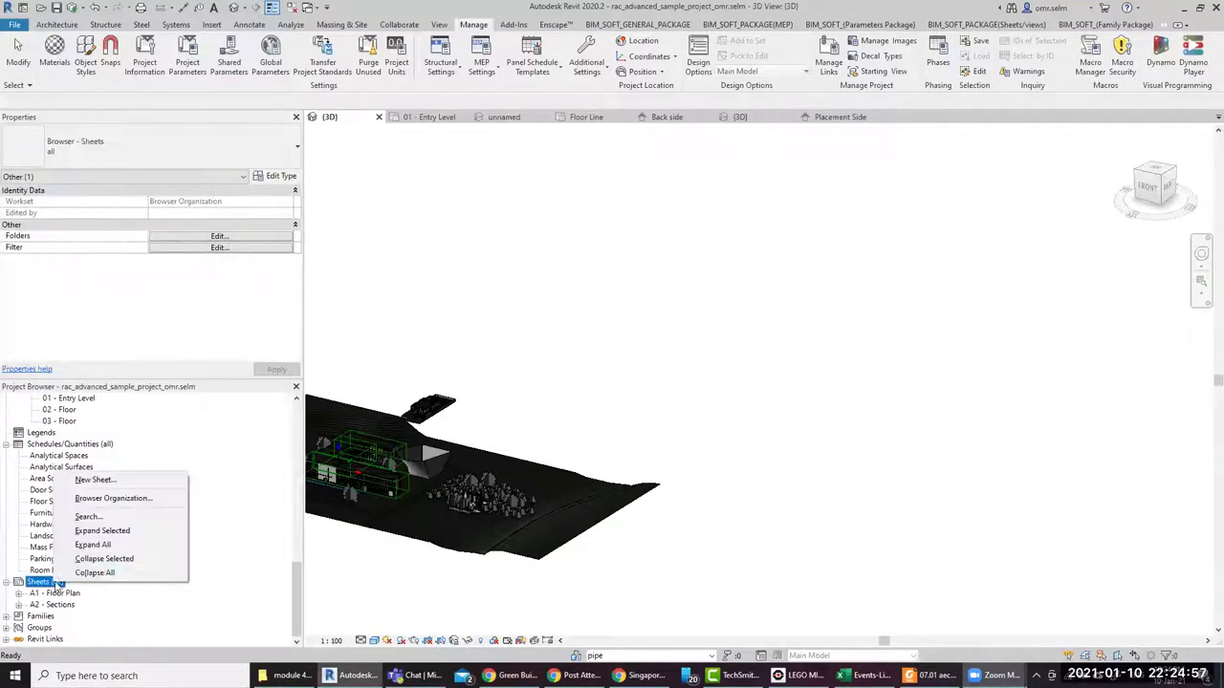
click(105, 481)
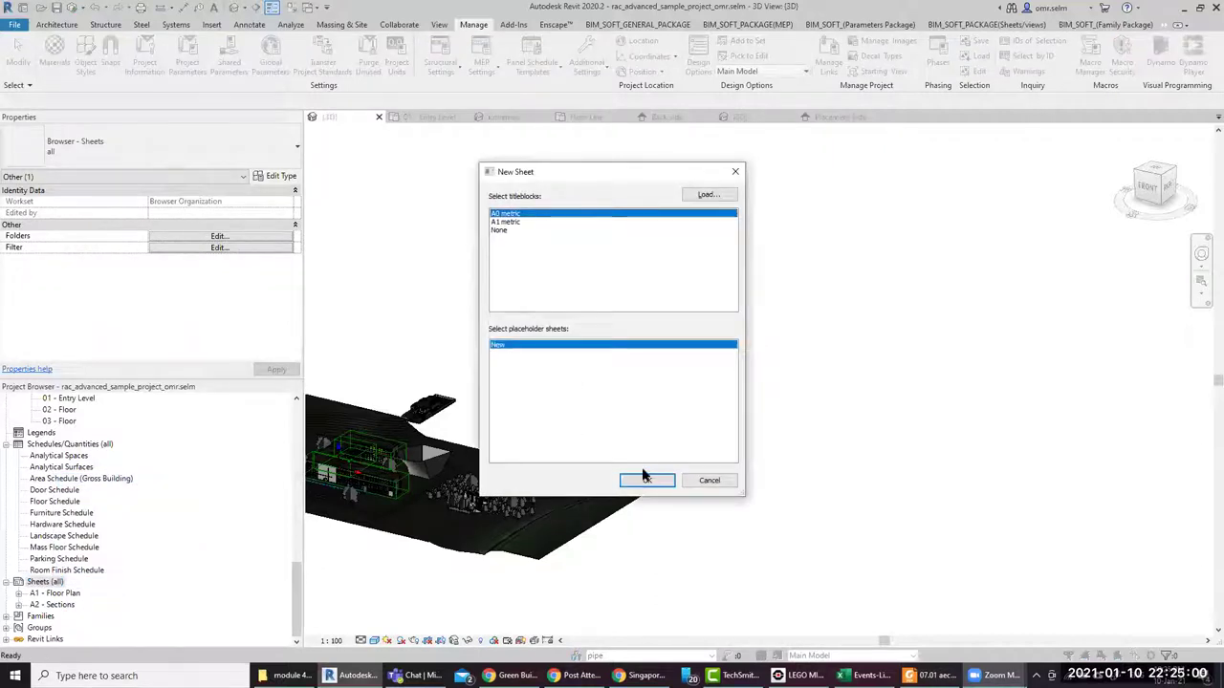
click(647, 481)
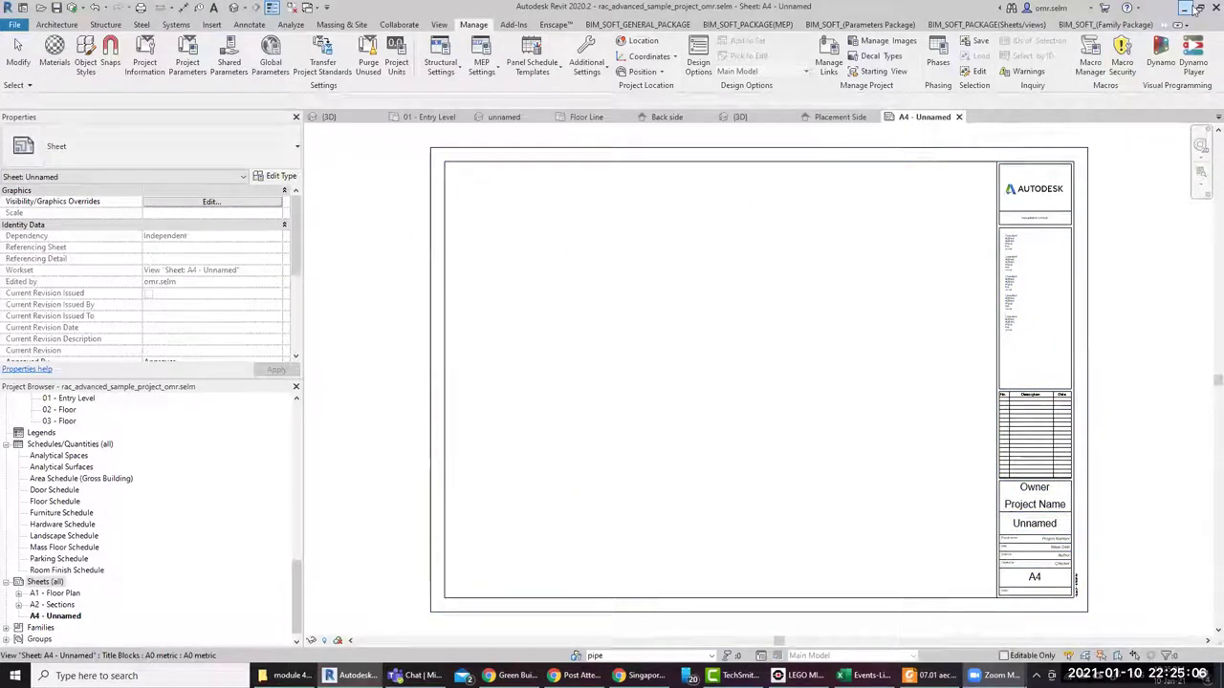
key(alt+Tab)
Scroll the checklist, then in Revit's Open dialog select rac_advanced_sample_project.rvt to see its Audit and Detach options
scroll(653, 411, down, 5)
scroll(654, 411, down, 3)
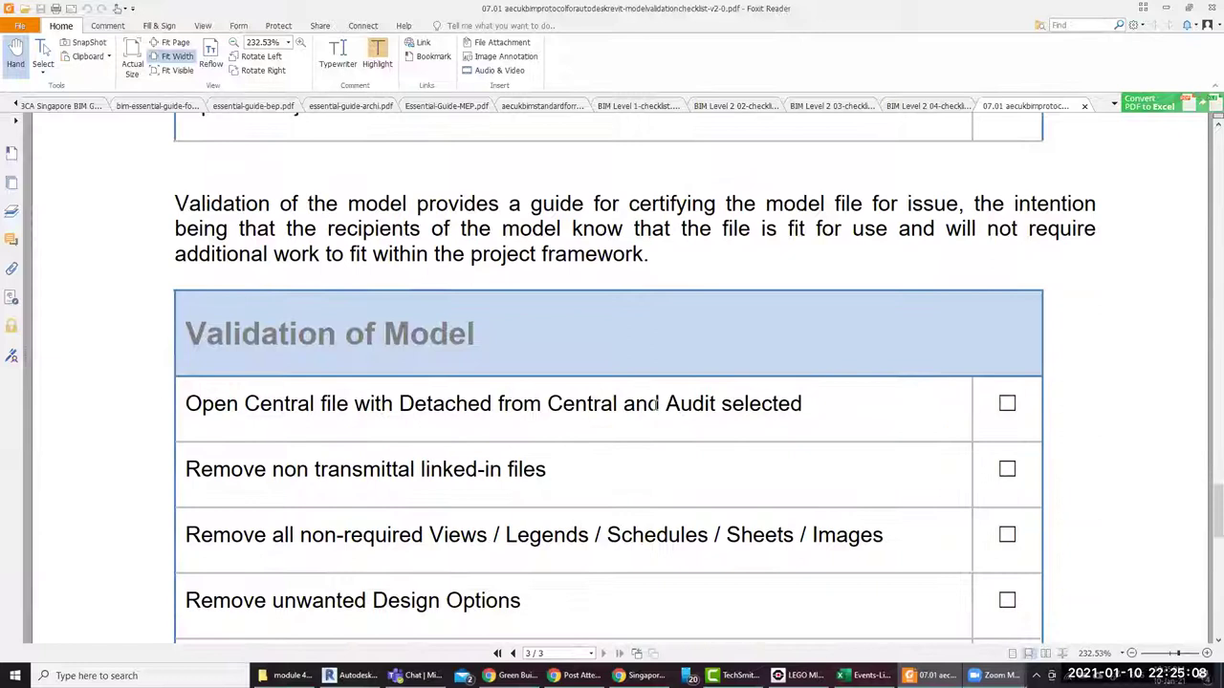
scroll(654, 409, down, 2)
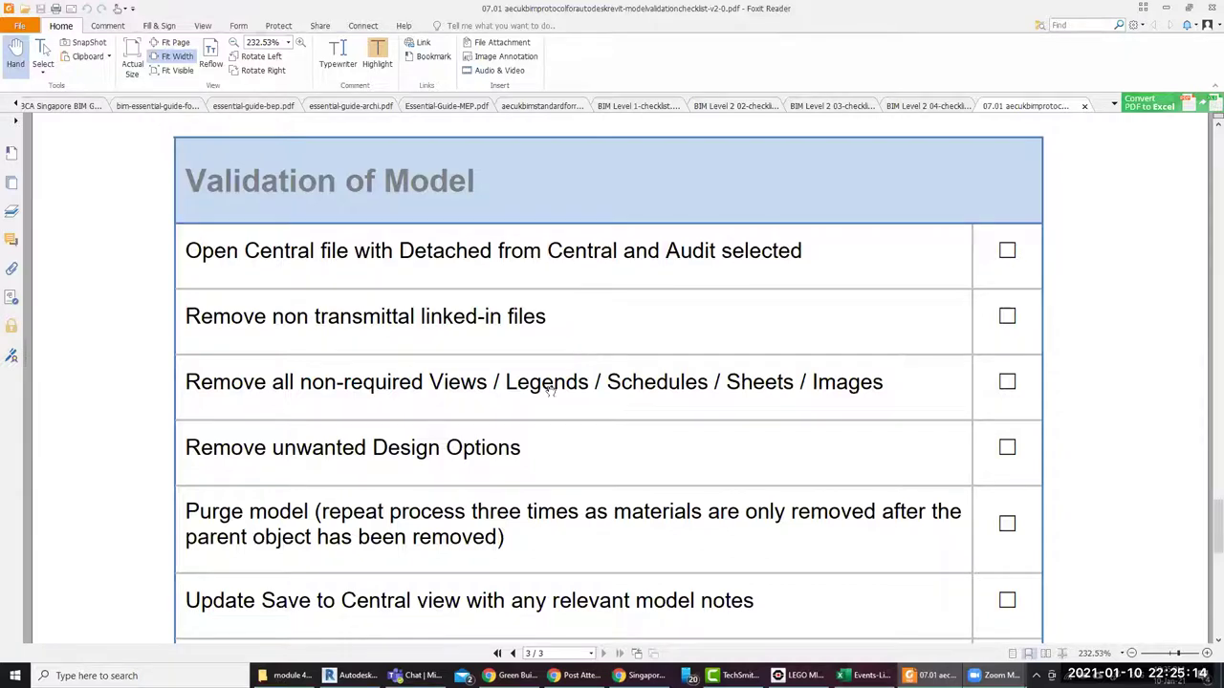
click(354, 676)
click(40, 8)
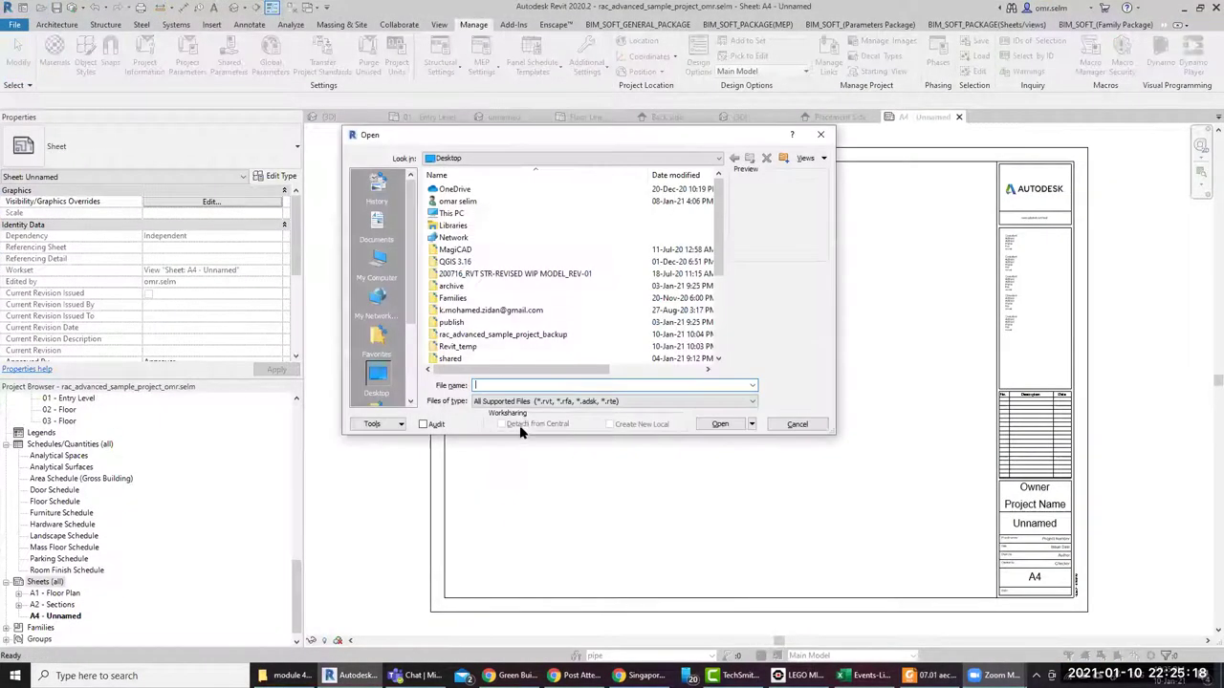
scroll(528, 337, down, 4)
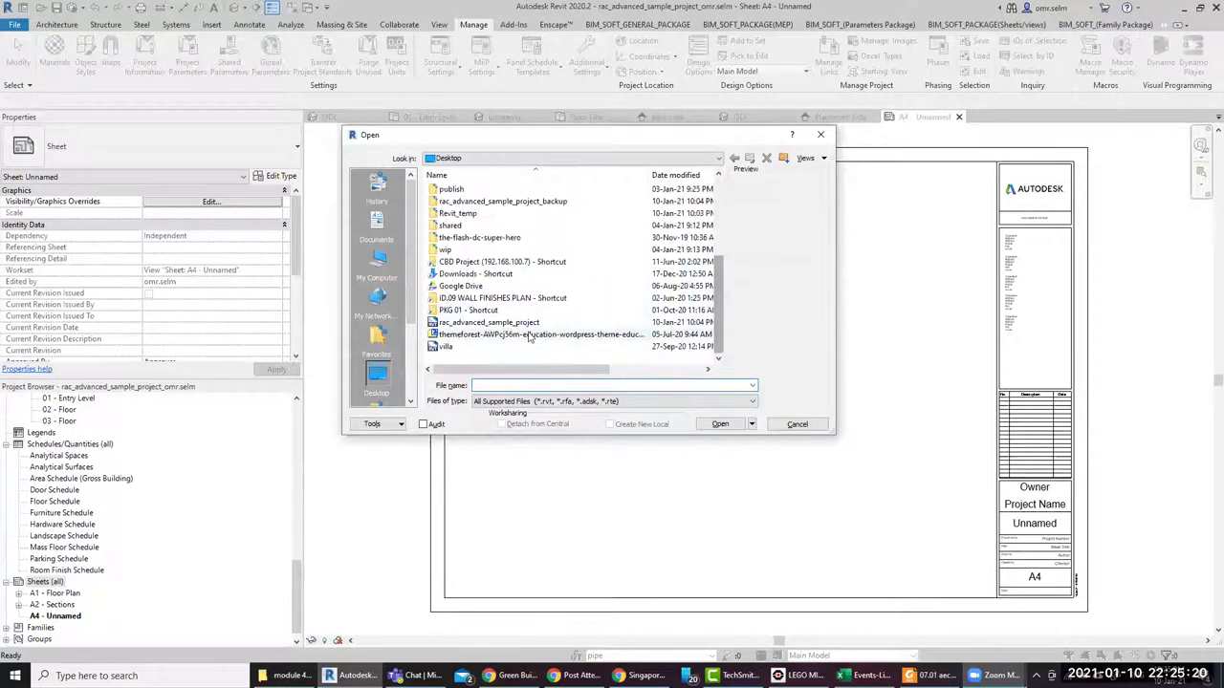
click(524, 323)
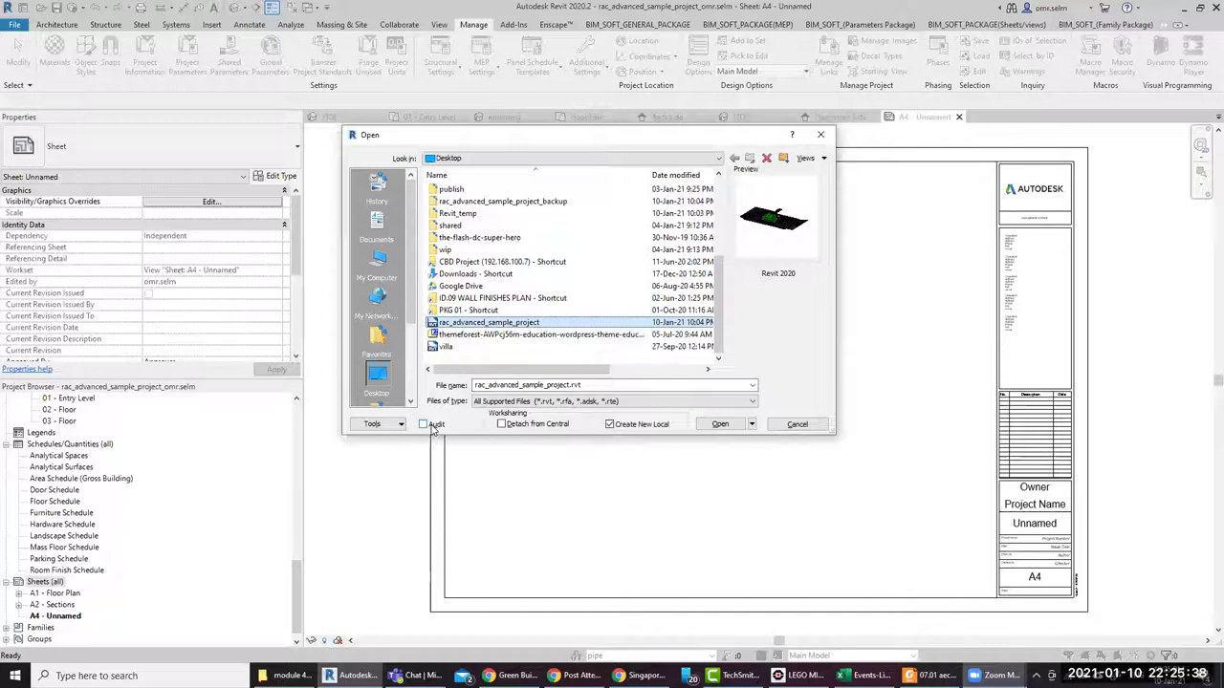
Compare against the Singapore BIM Guide page and checklist, then cancel opening the project file
click(639, 675)
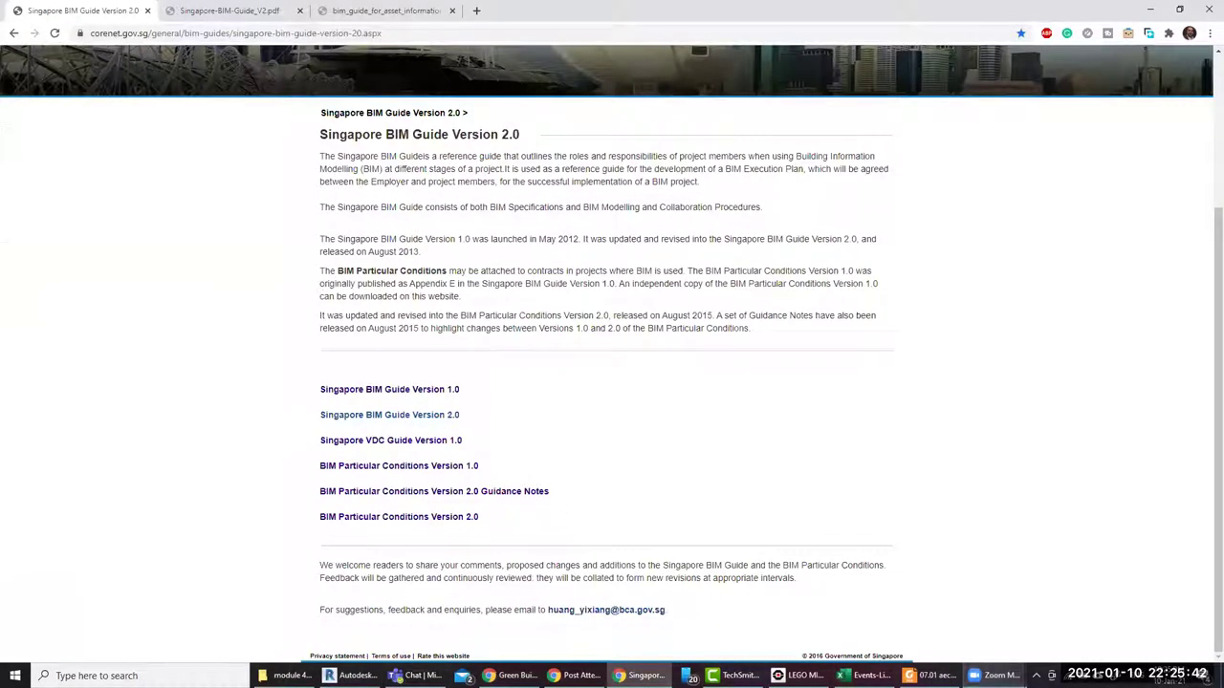
click(932, 675)
scroll(411, 388, down, 2)
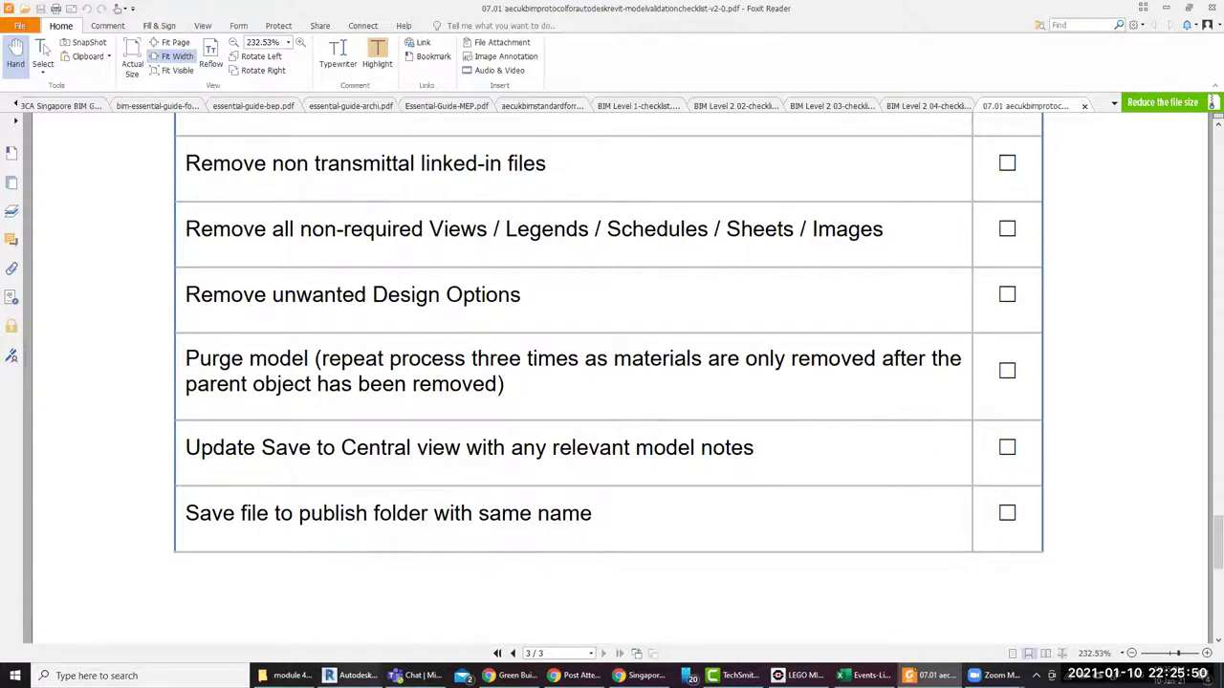
click(356, 675)
click(797, 424)
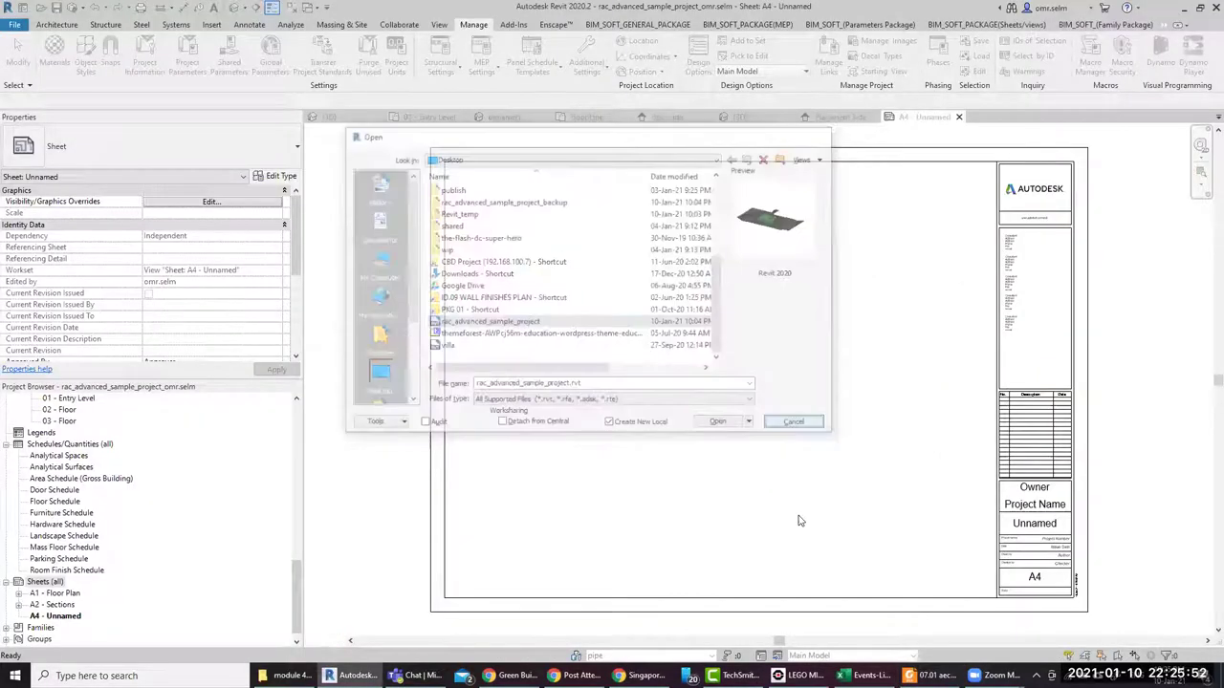
Create three new design option sets, each with primary Option 1, and close Design Options before returning to the checklist
click(762, 656)
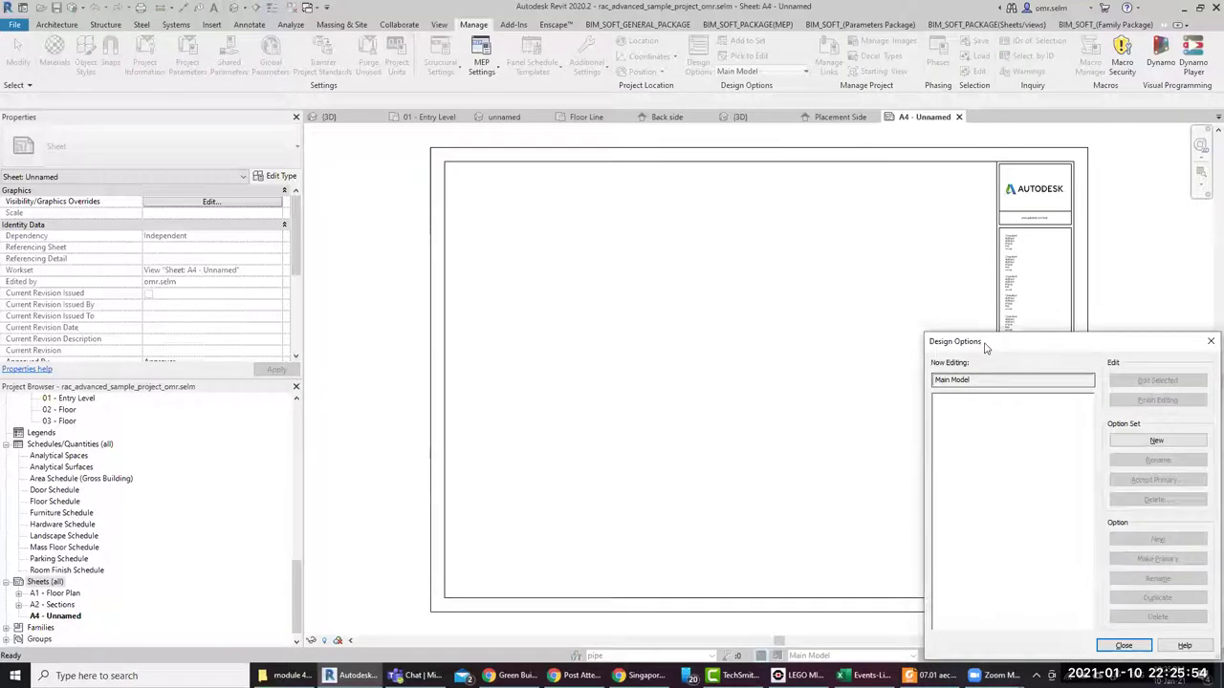
drag(992, 350, 777, 219)
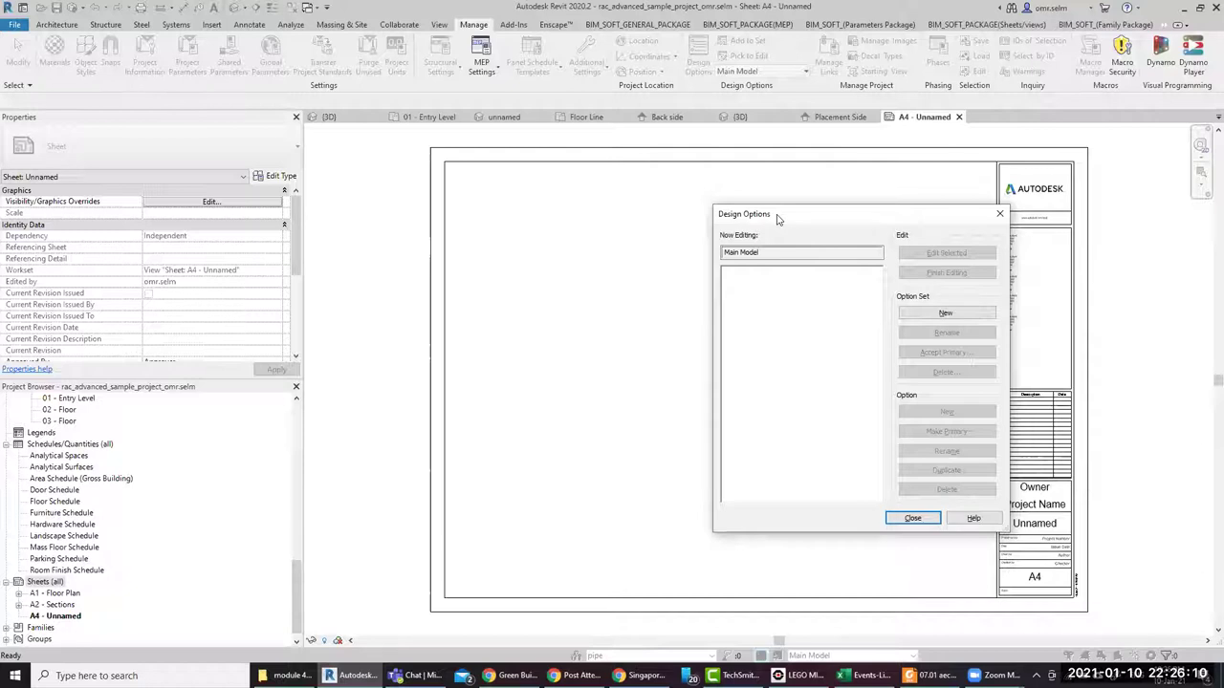
click(923, 314)
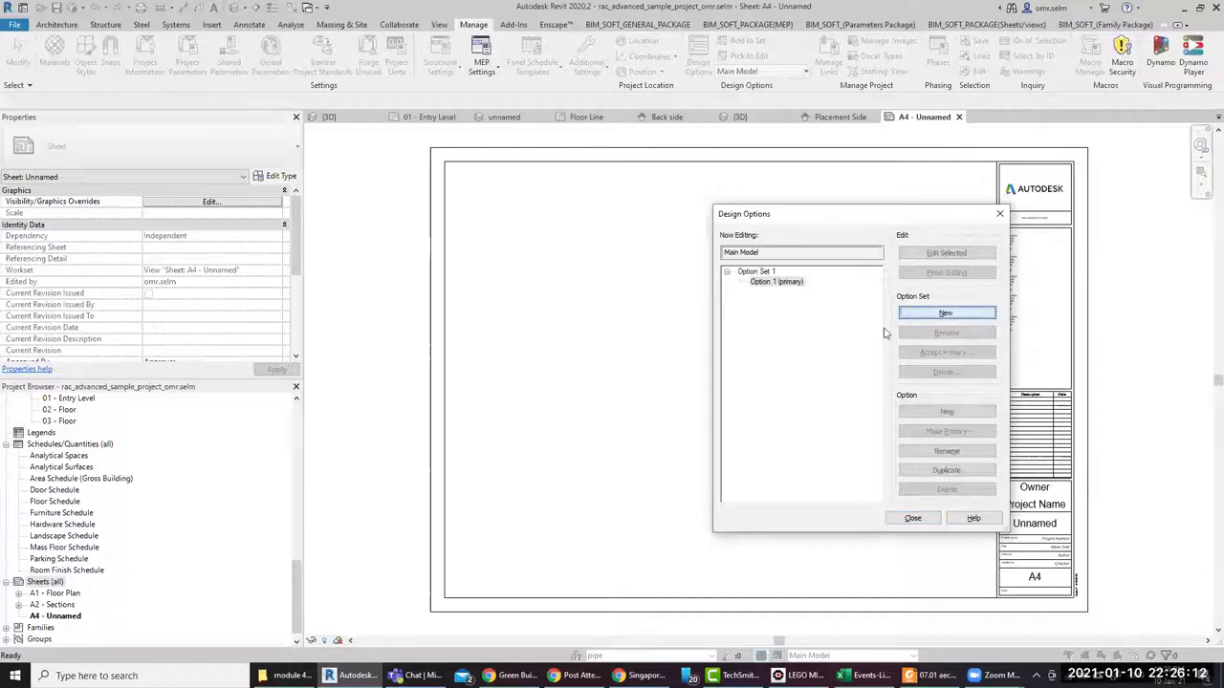
click(924, 315)
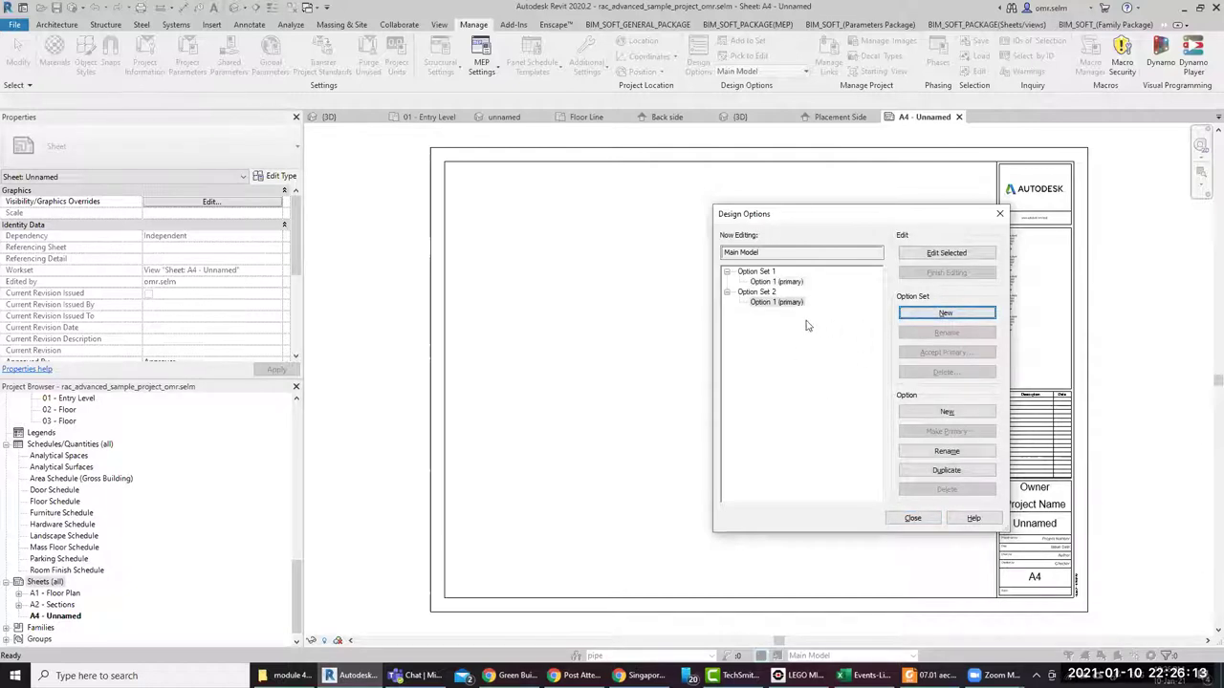
click(942, 317)
click(911, 519)
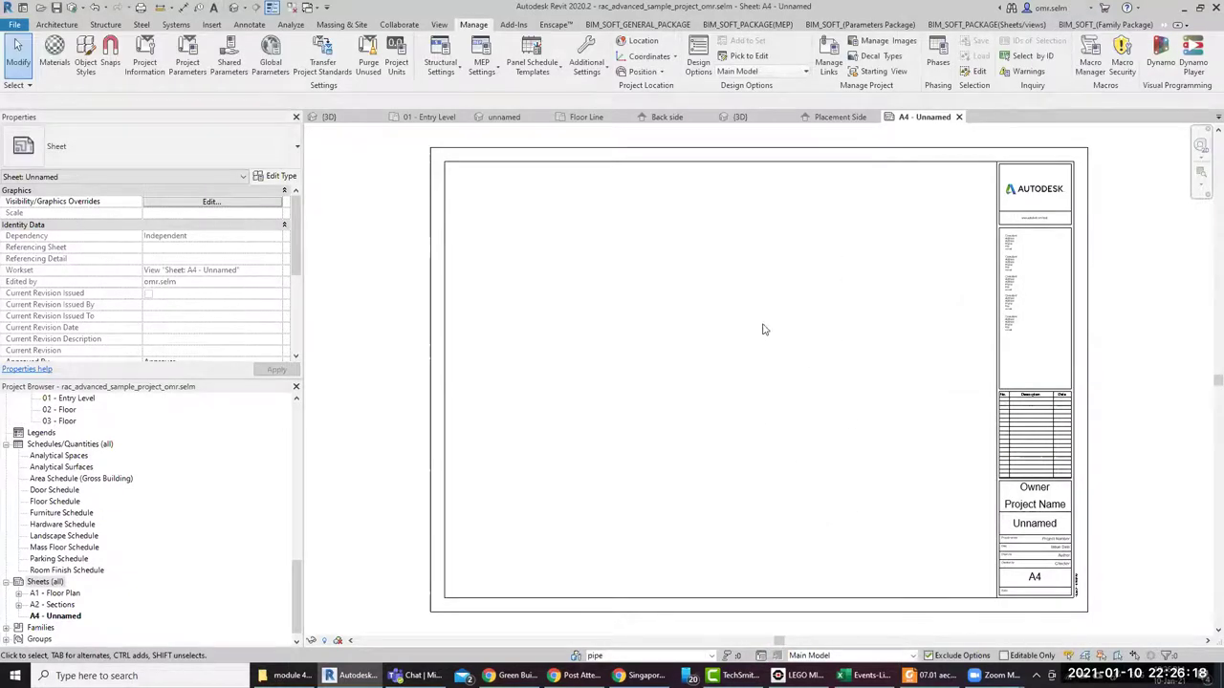
key(alt+Tab)
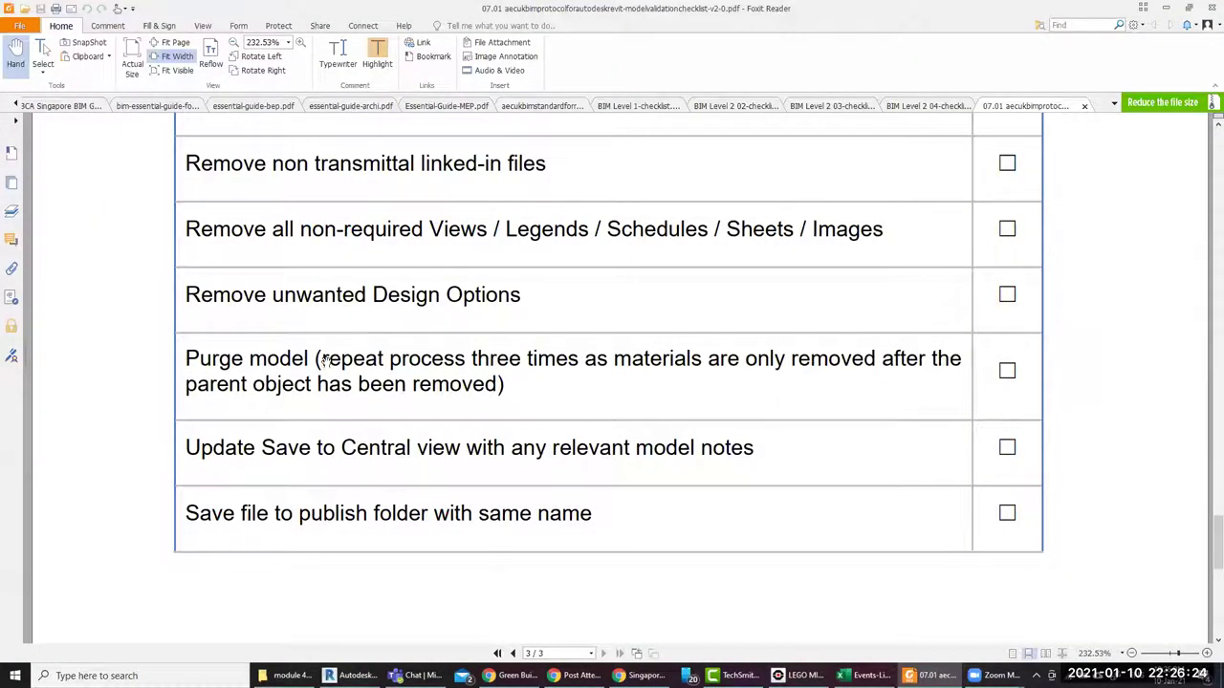
Scroll to the checklist's last item, Save file to publish folder, then minimize Foxit Reader
scroll(470, 483, down, 2)
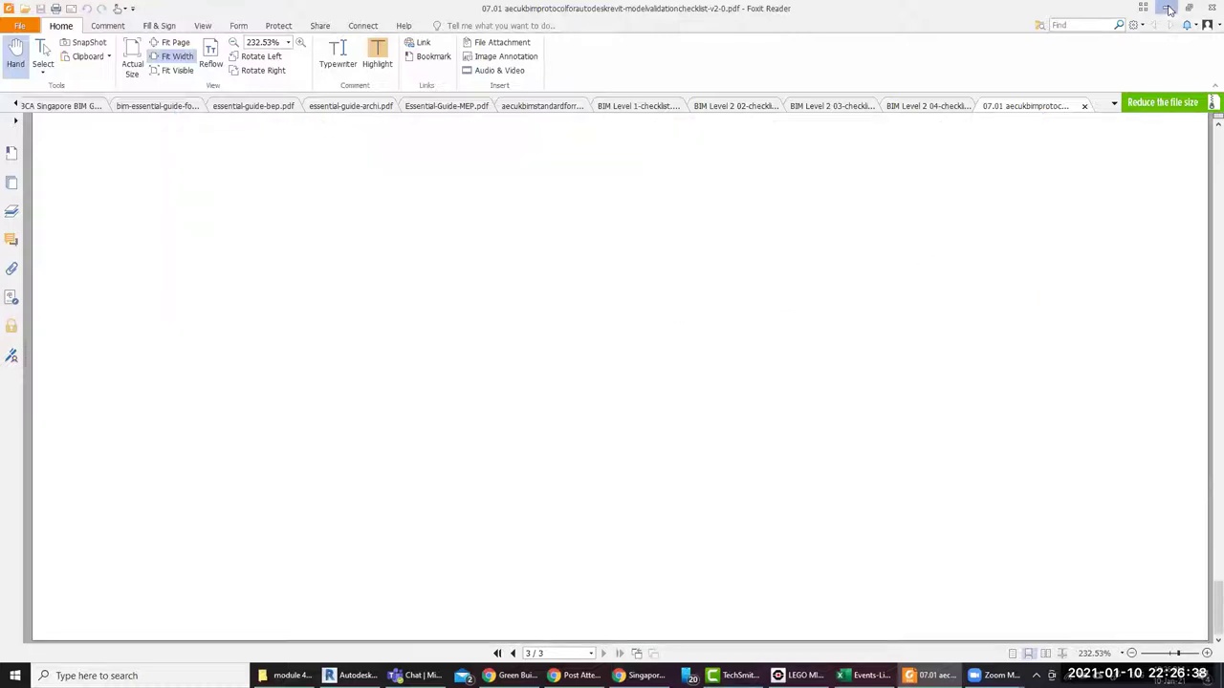
click(1169, 9)
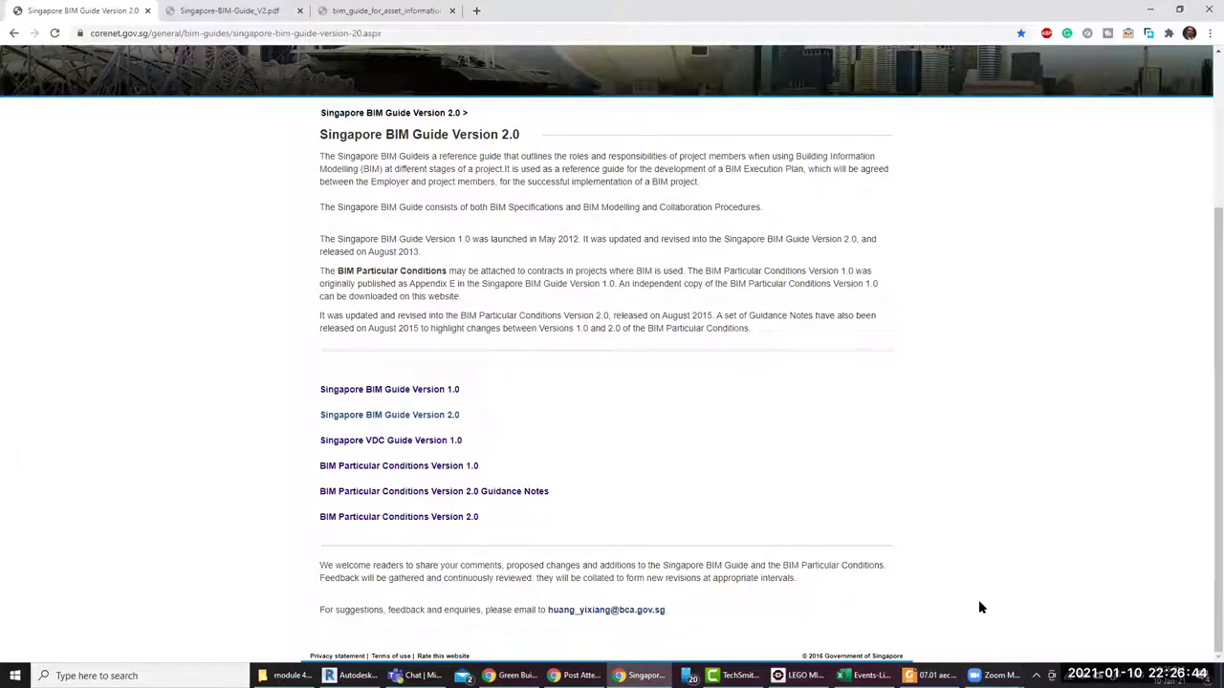
Highlight the six links from Singapore BIM Guide Version 1.0 to BIM Particular Conditions Version 2.0
drag(483, 522, 296, 379)
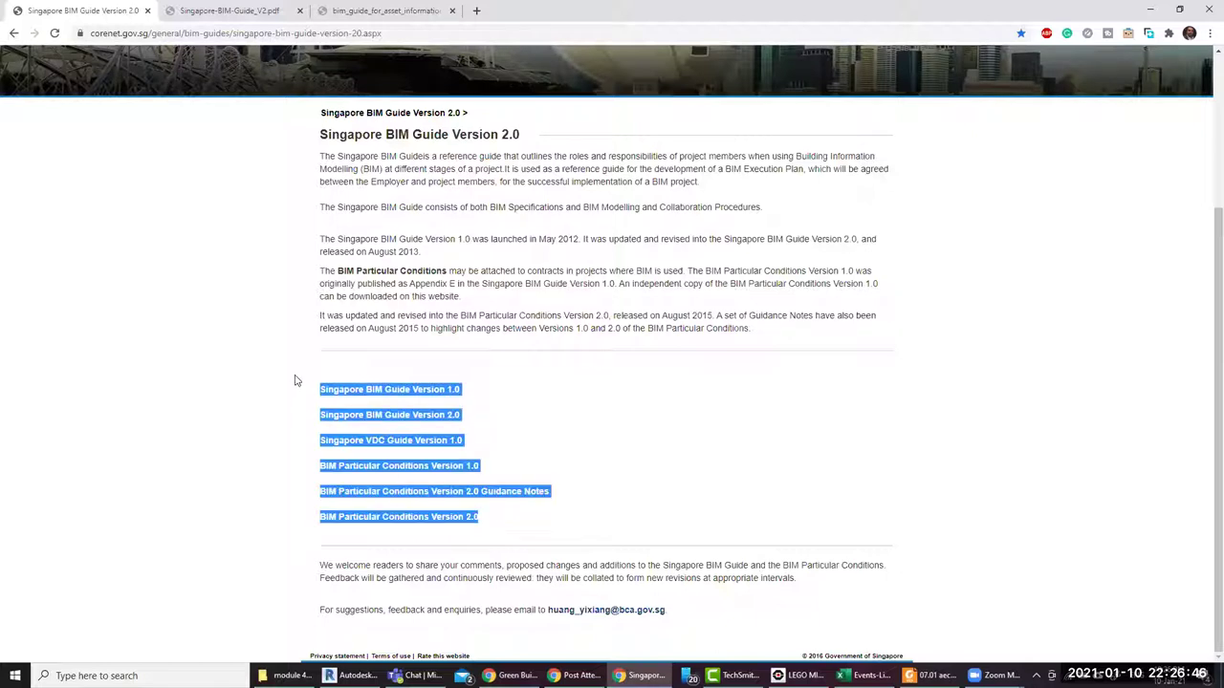